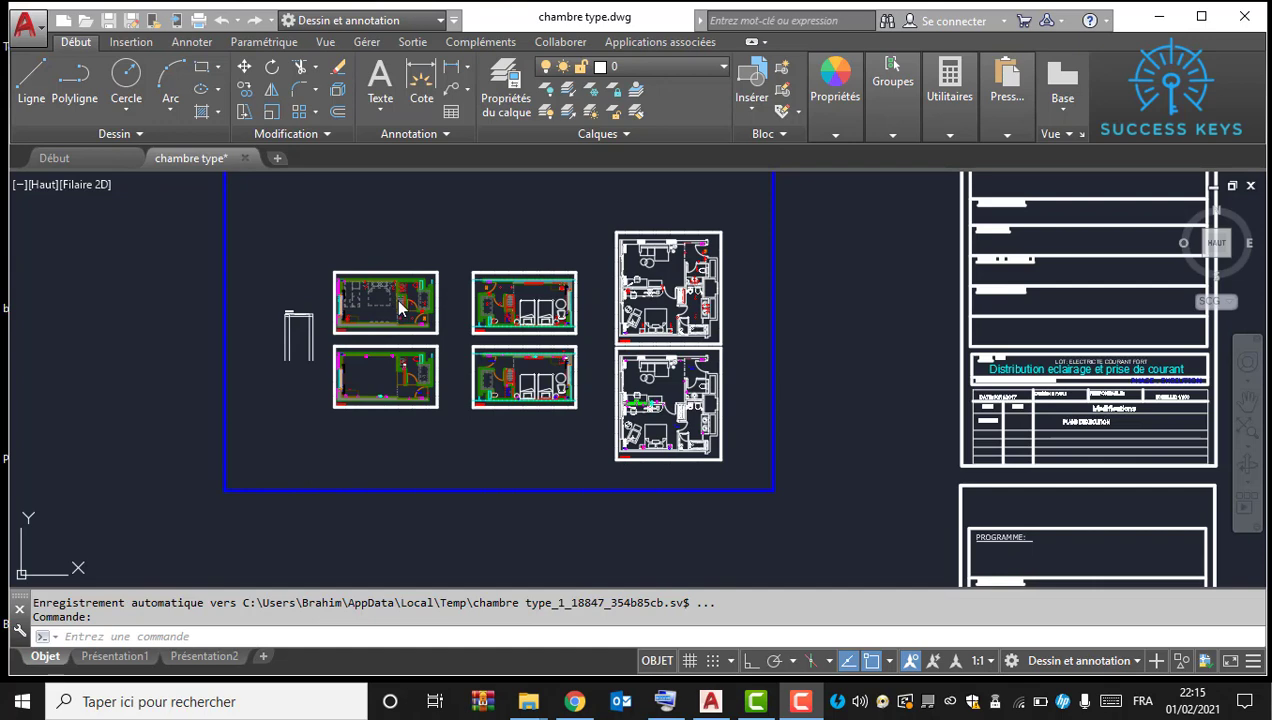
Step: Look over the six room plans arranged inside the blue frame of the chambre type drawing
{"action": "scroll", "coordinate": [557, 337], "scroll_direction": "up", "scroll_amount": 4}
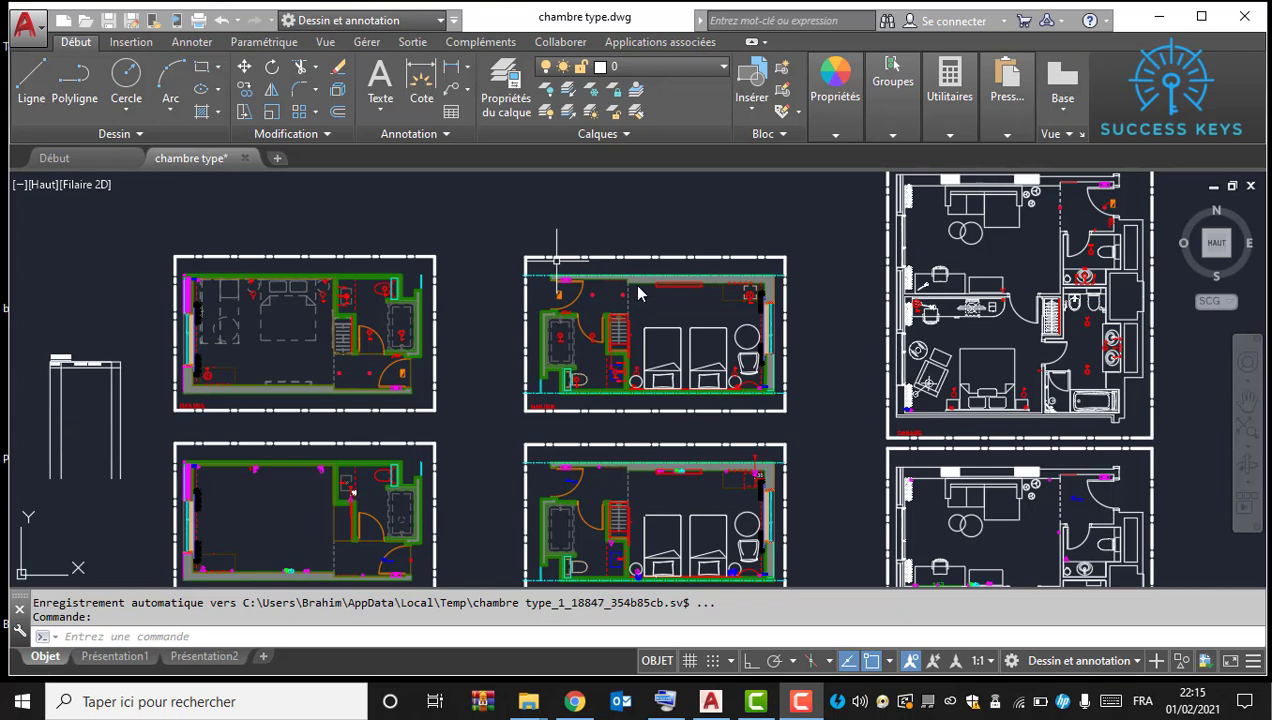
{"action": "scroll", "coordinate": [640, 276], "scroll_direction": "down", "scroll_amount": 2}
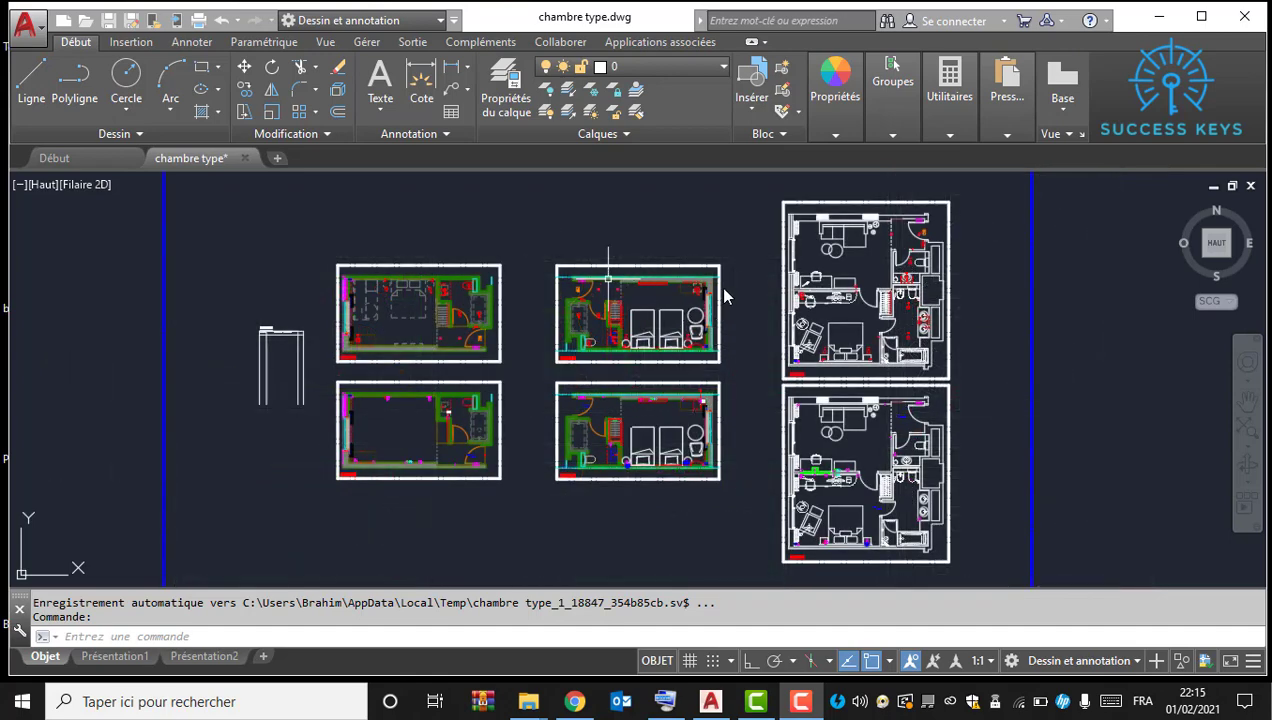
{"action": "scroll", "coordinate": [724, 296], "scroll_direction": "down", "scroll_amount": 2}
{"action": "scroll", "coordinate": [700, 300], "scroll_direction": "up", "scroll_amount": 5}
{"action": "scroll", "coordinate": [648, 316], "scroll_direction": "down", "scroll_amount": 1}
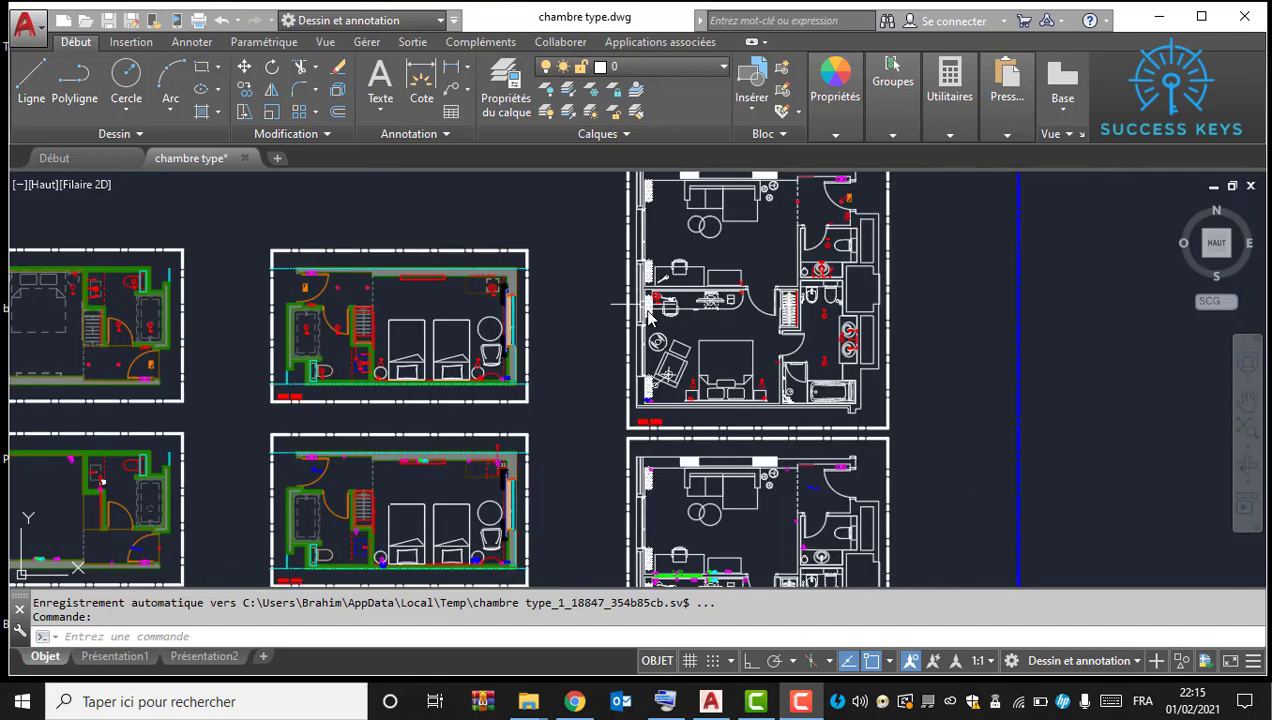
{"action": "scroll", "coordinate": [648, 316], "scroll_direction": "down", "scroll_amount": 2}
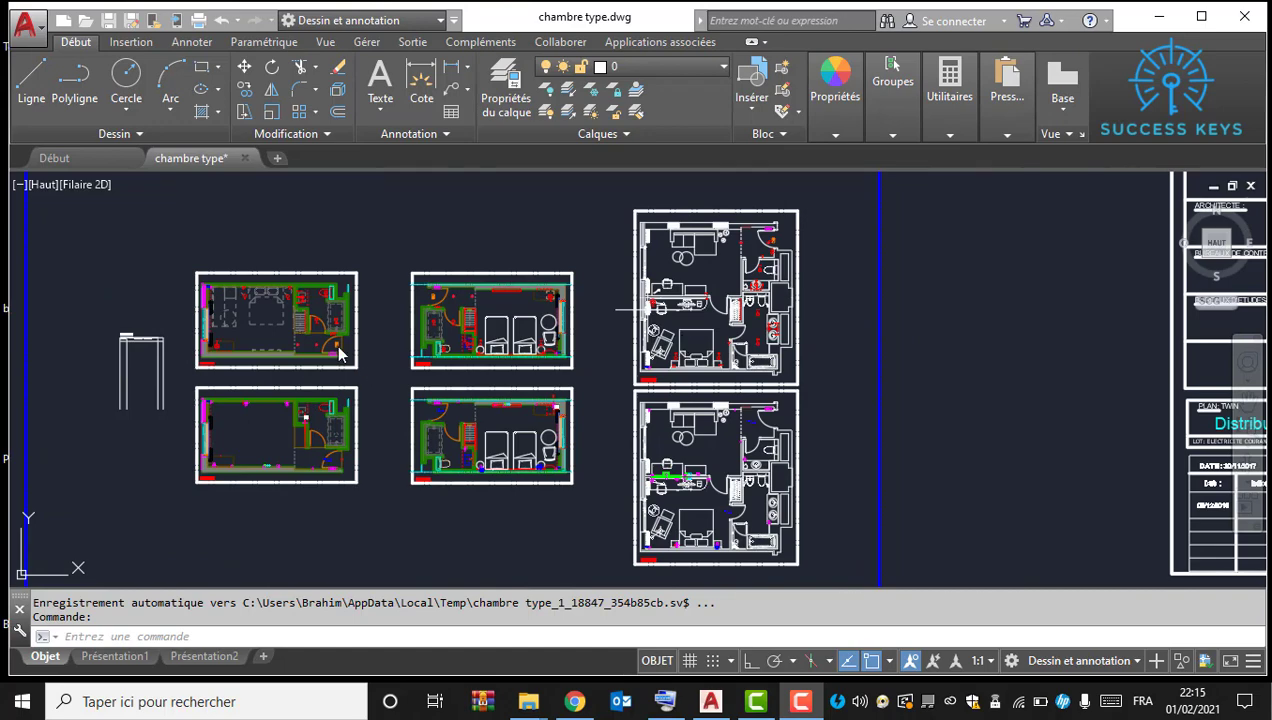
{"action": "scroll", "coordinate": [340, 353], "scroll_direction": "up", "scroll_amount": 2}
{"action": "middle_click_drag", "start_coordinate": [311, 357], "coordinate": [575, 320]}
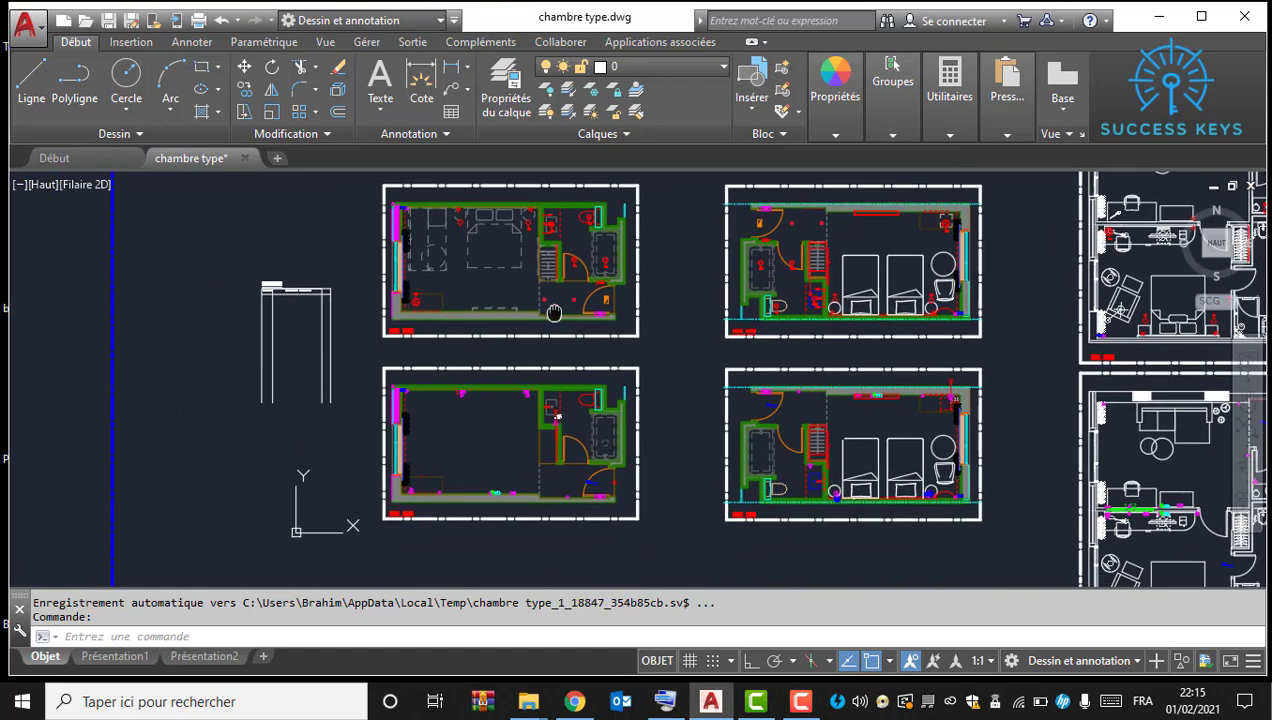
Step: Examine the furnished King room plan and the socket symbols in the version of the room below it
{"action": "scroll", "coordinate": [560, 315], "scroll_direction": "up", "scroll_amount": 4}
{"action": "scroll", "coordinate": [416, 313], "scroll_direction": "down", "scroll_amount": 1}
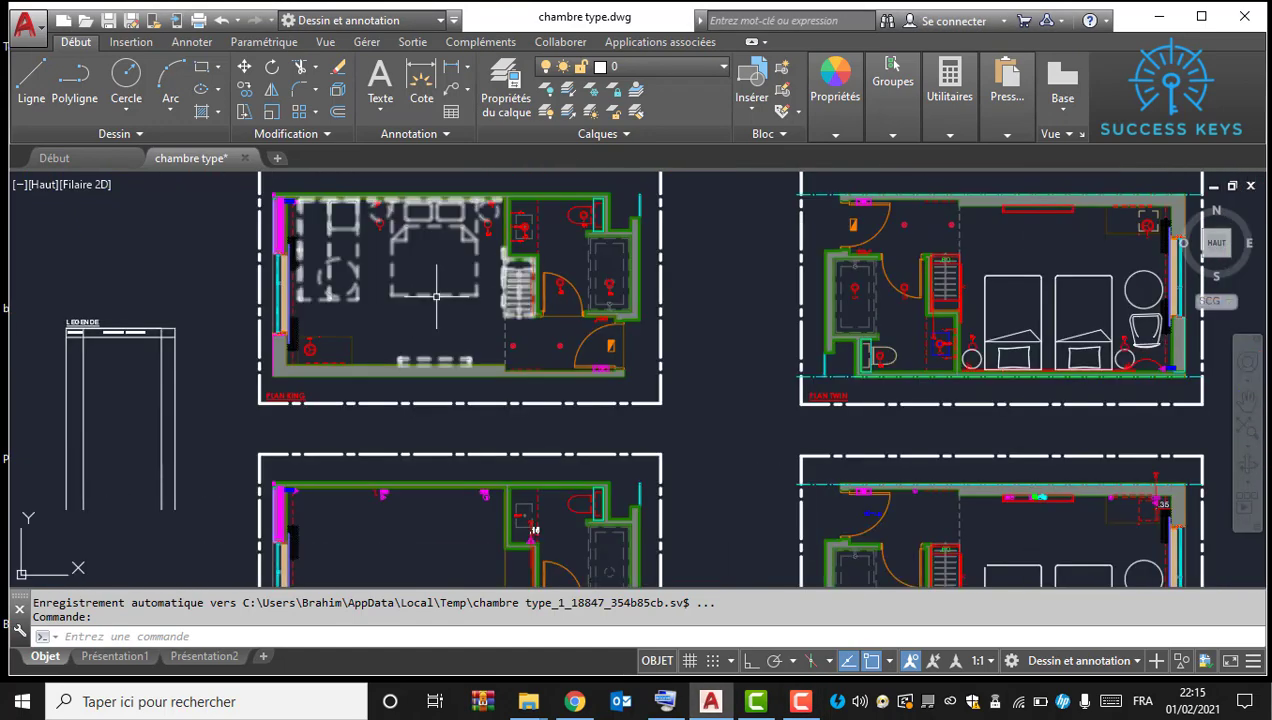
{"action": "middle_click_drag", "start_coordinate": [551, 205], "coordinate": [548, 347]}
{"action": "middle_click_drag", "start_coordinate": [523, 457], "coordinate": [509, 387]}
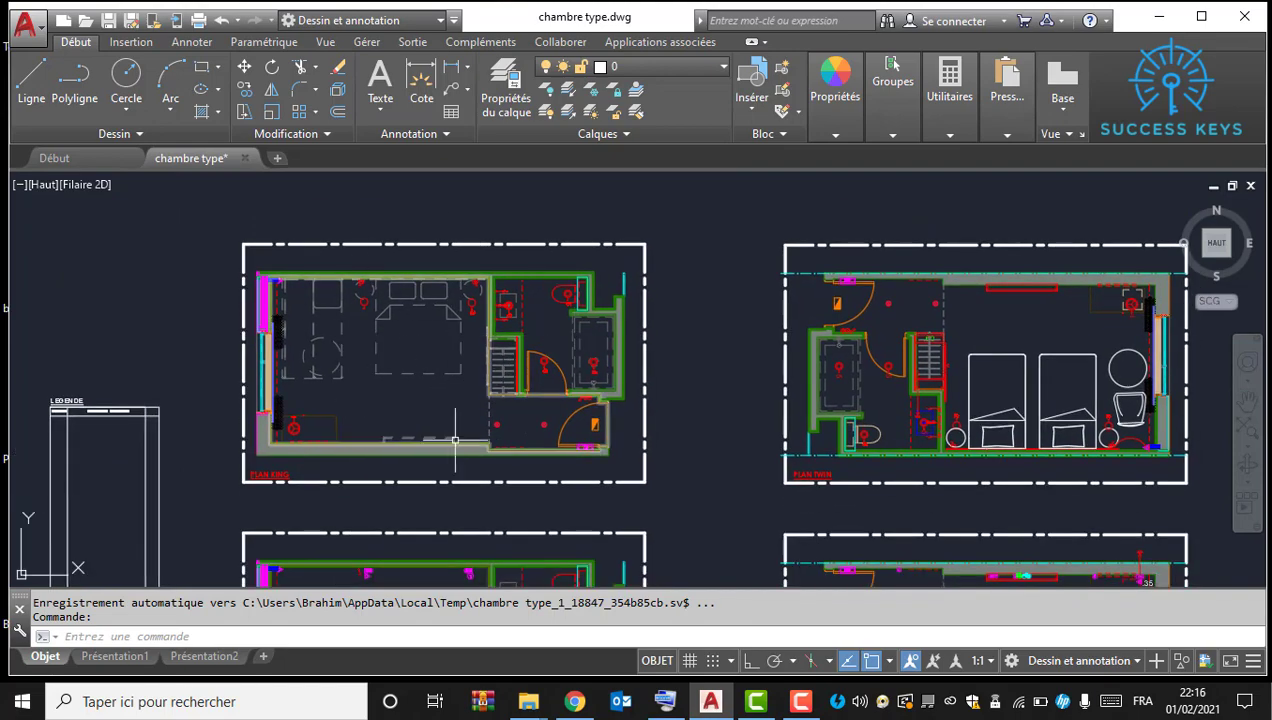
{"action": "middle_click_drag", "start_coordinate": [452, 425], "coordinate": [447, 352]}
{"action": "middle_click_drag", "start_coordinate": [493, 536], "coordinate": [483, 374]}
{"action": "scroll", "coordinate": [406, 341], "scroll_direction": "up", "scroll_amount": 2}
{"action": "scroll", "coordinate": [392, 331], "scroll_direction": "up", "scroll_amount": 5}
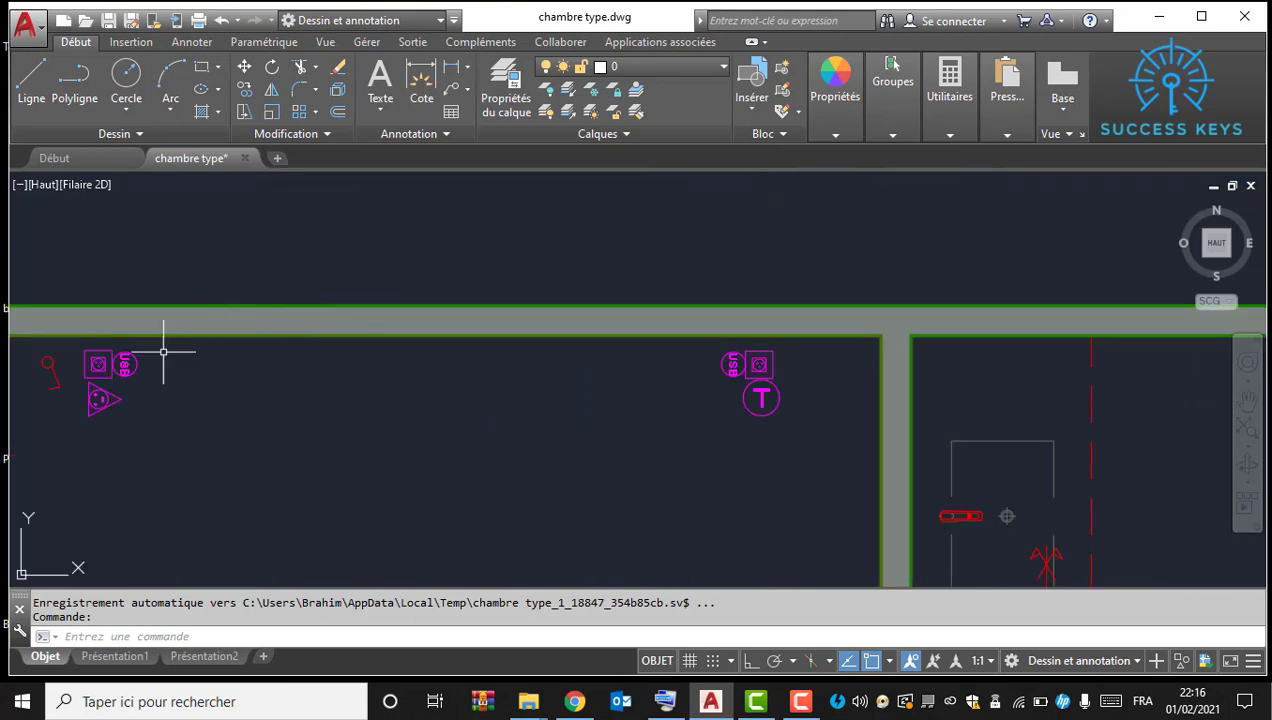
{"action": "scroll", "coordinate": [590, 368], "scroll_direction": "down", "scroll_amount": 8}
{"action": "mouse_move", "coordinate": [567, 353]}
{"action": "middle_mouse_down"}
{"action": "mouse_move", "coordinate": [553, 387]}
{"action": "mouse_move", "coordinate": [496, 386]}
{"action": "middle_mouse_up"}
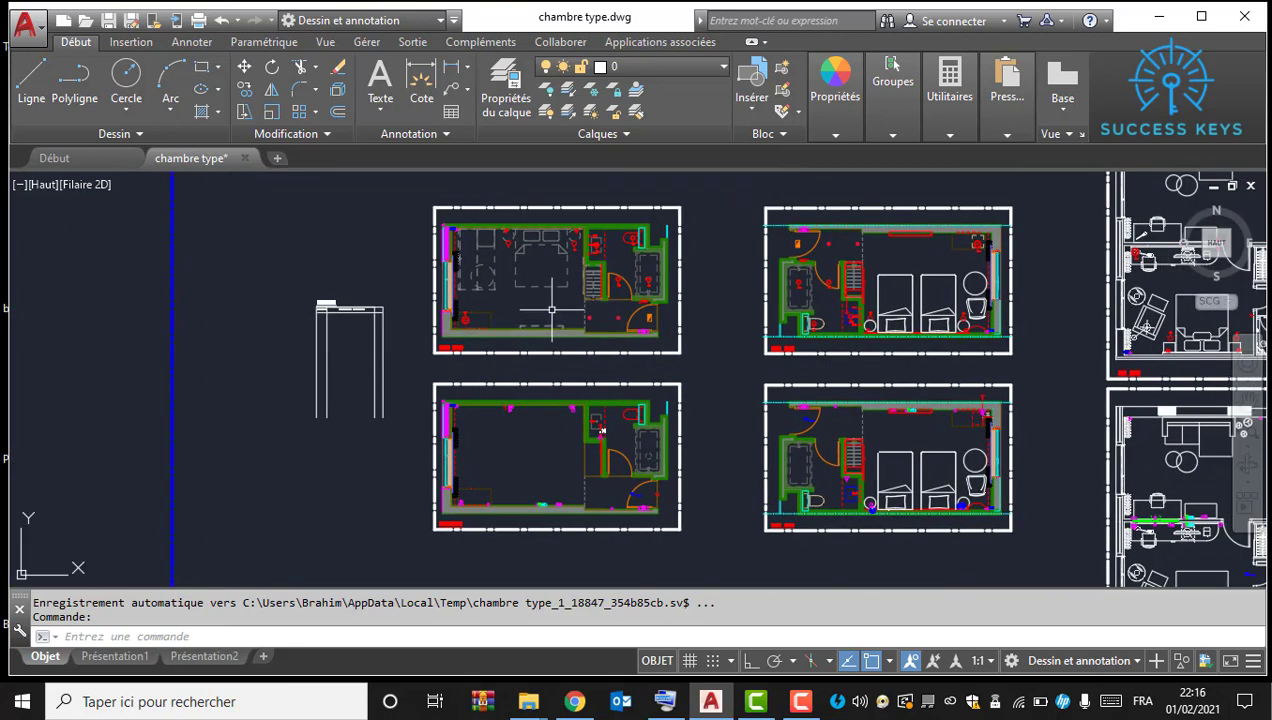
{"action": "middle_click_drag", "start_coordinate": [550, 489], "coordinate": [547, 473]}
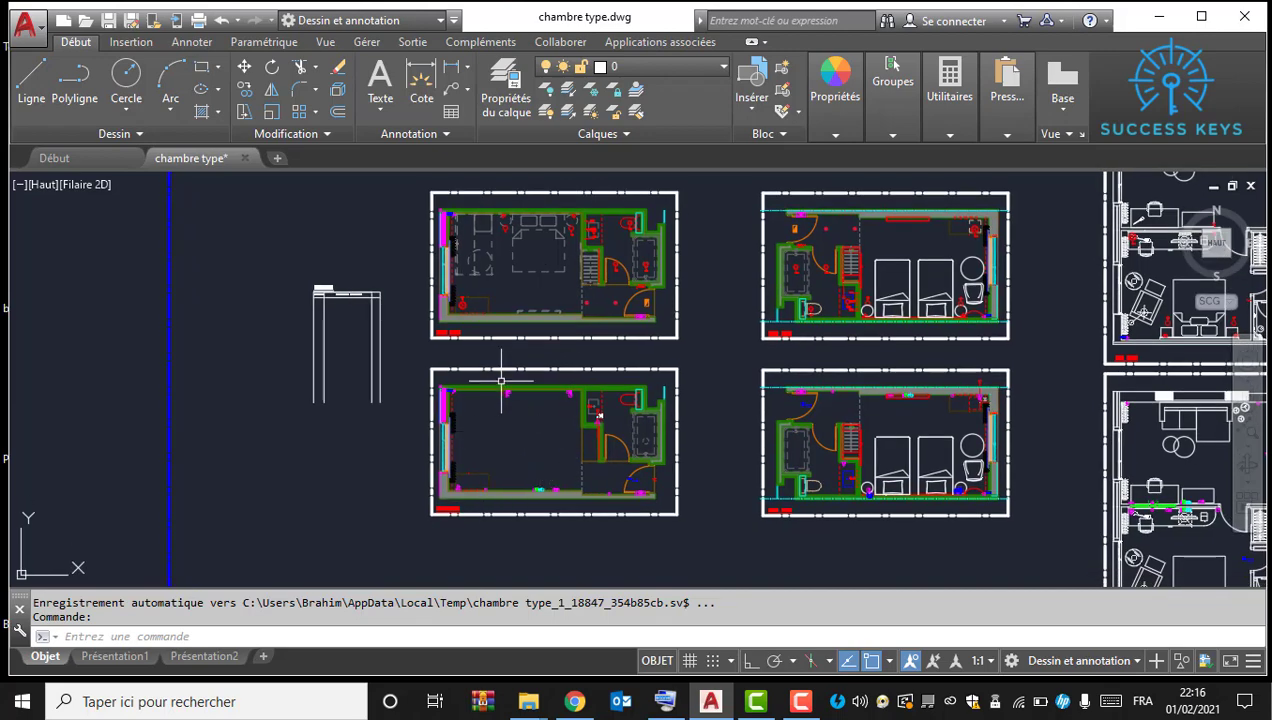
Step: Read the title of the upper King plan and compare its layout with the King plan below it
{"action": "scroll", "coordinate": [501, 381], "scroll_direction": "up", "scroll_amount": 6}
{"action": "scroll", "coordinate": [530, 360], "scroll_direction": "down", "scroll_amount": 2}
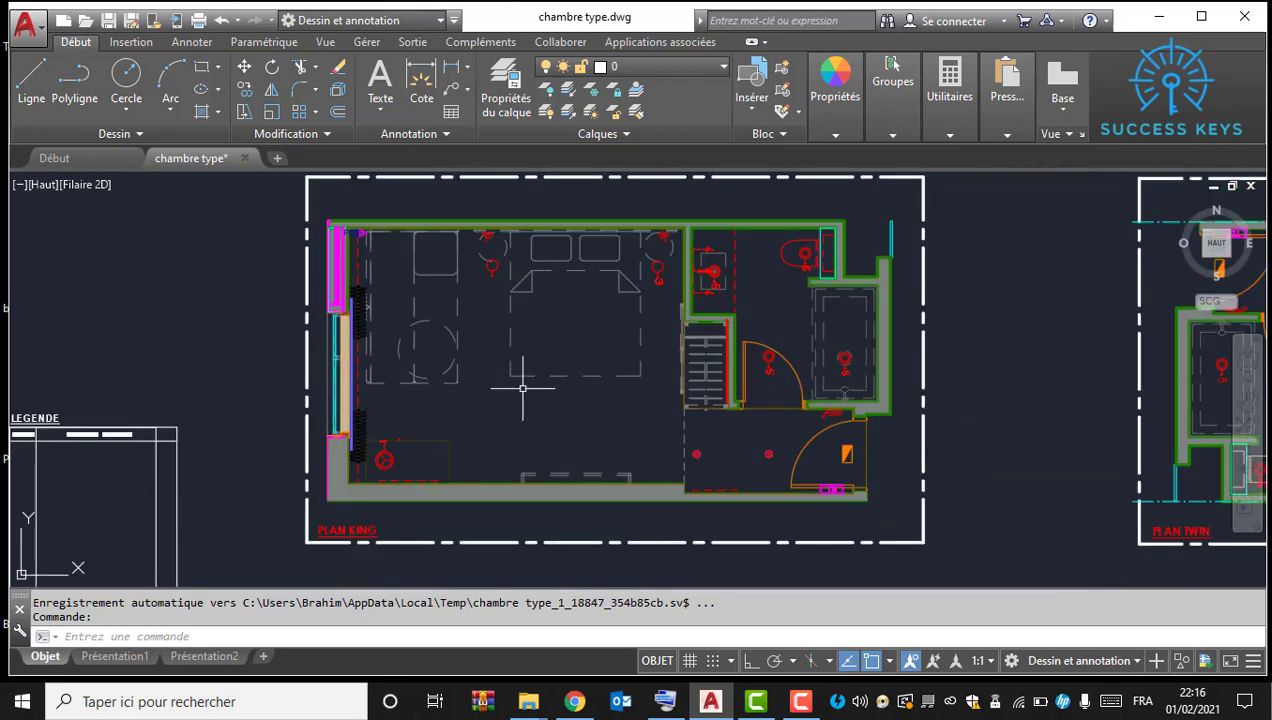
{"action": "scroll", "coordinate": [524, 392], "scroll_direction": "down", "scroll_amount": 2}
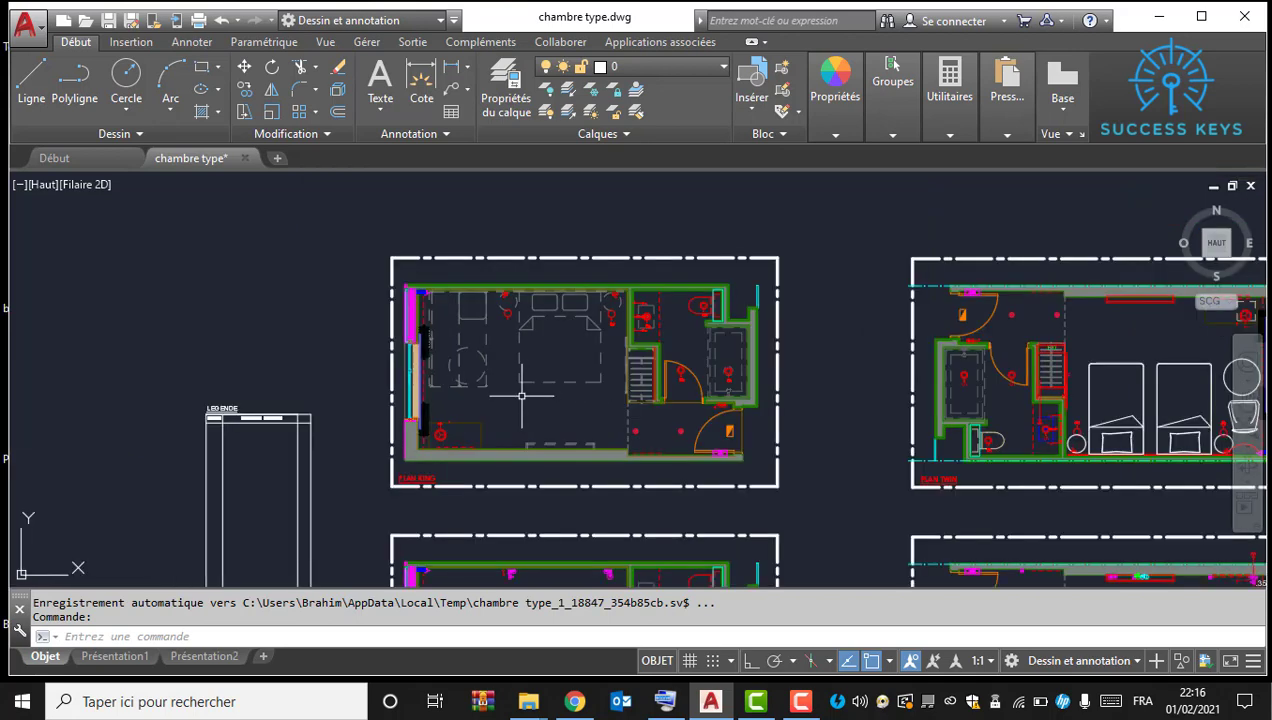
{"action": "scroll", "coordinate": [480, 452], "scroll_direction": "up", "scroll_amount": 3}
{"action": "middle_click_drag", "start_coordinate": [412, 520], "coordinate": [388, 440]}
{"action": "scroll", "coordinate": [313, 447], "scroll_direction": "up", "scroll_amount": 2}
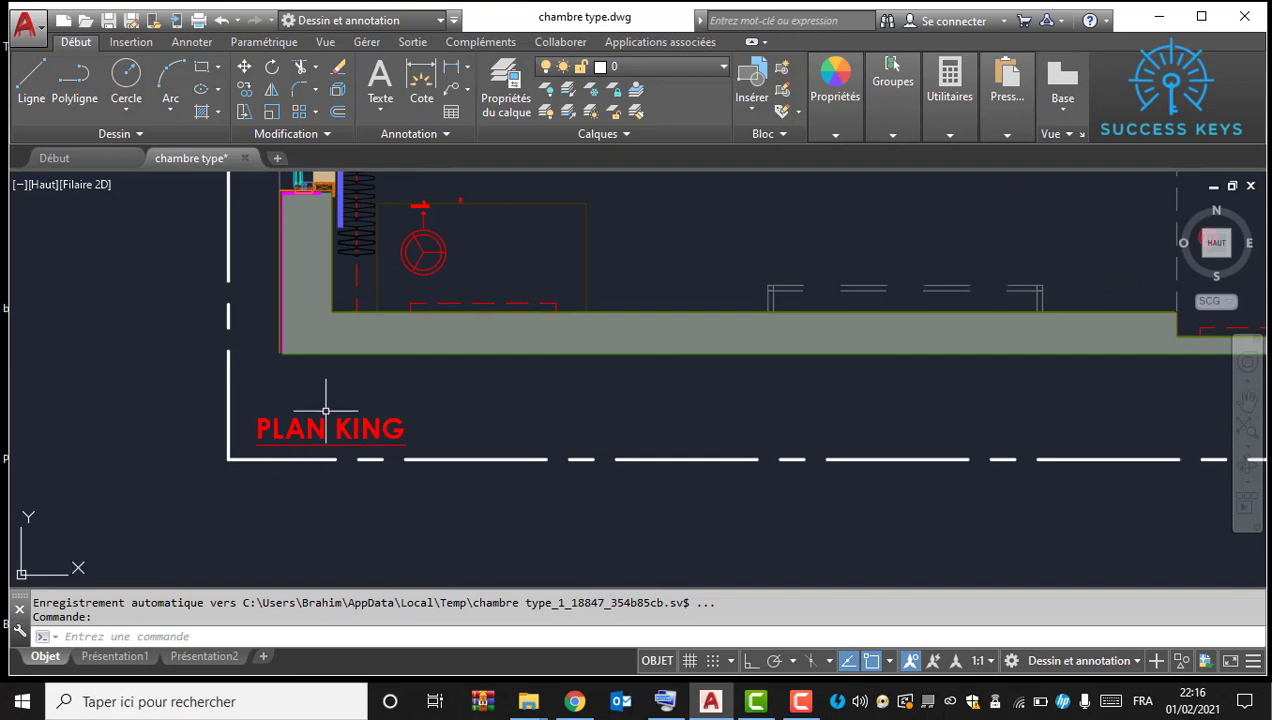
{"action": "scroll", "coordinate": [355, 447], "scroll_direction": "down", "scroll_amount": 4}
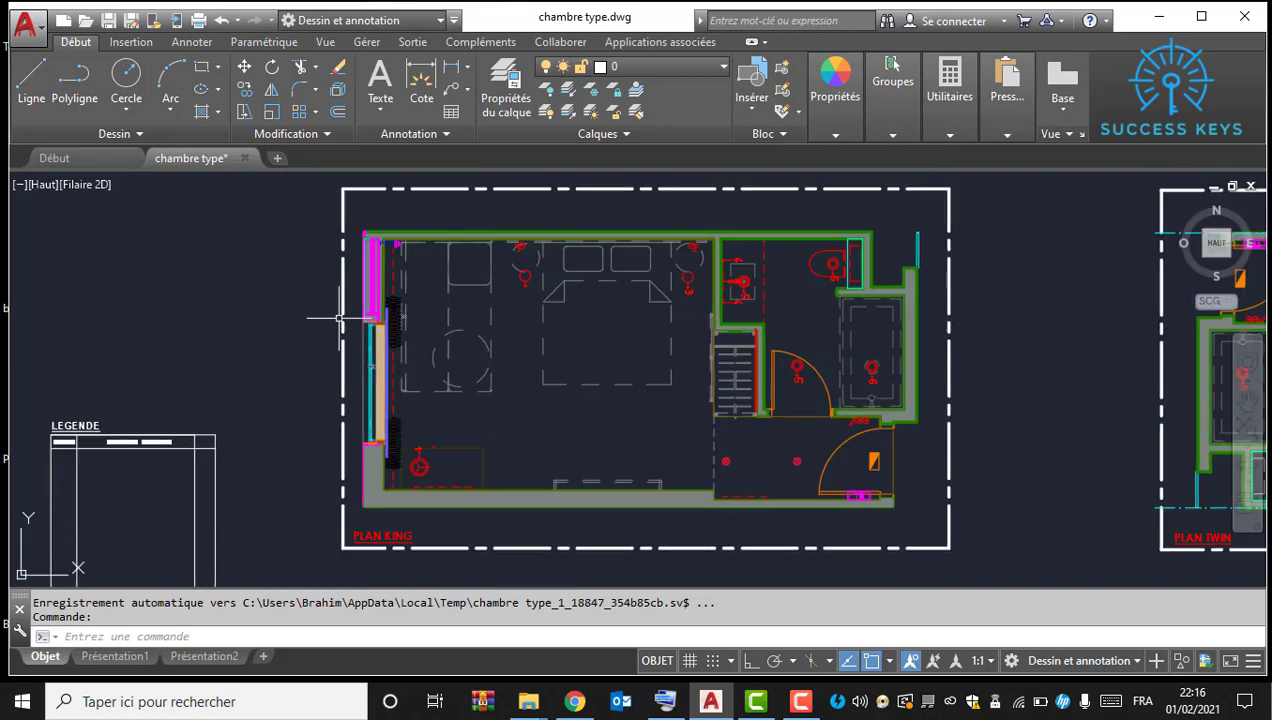
{"action": "scroll", "coordinate": [552, 320], "scroll_direction": "up", "scroll_amount": 2}
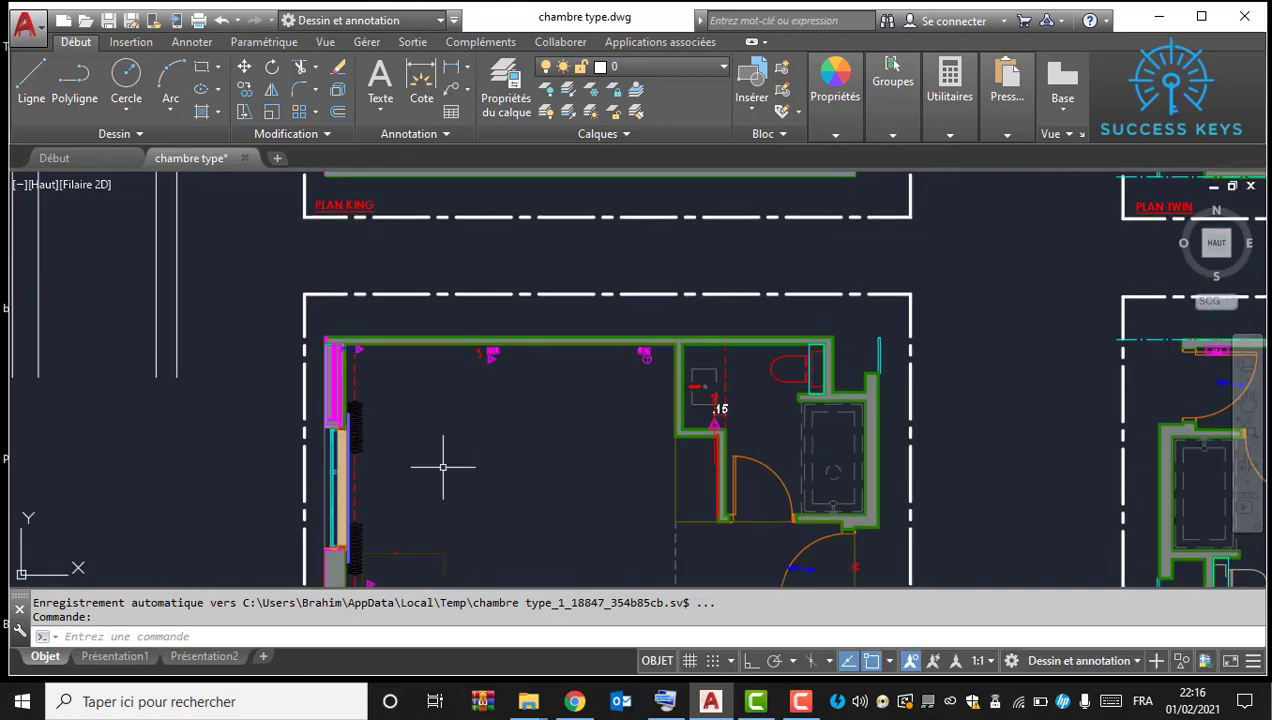
Step: Read the title of the Twin plan and examine both versions of the two-bed room
{"action": "scroll", "coordinate": [440, 468], "scroll_direction": "down", "scroll_amount": 5}
{"action": "middle_click_drag", "start_coordinate": [836, 343], "coordinate": [707, 440]}
{"action": "scroll", "coordinate": [627, 385], "scroll_direction": "up", "scroll_amount": 6}
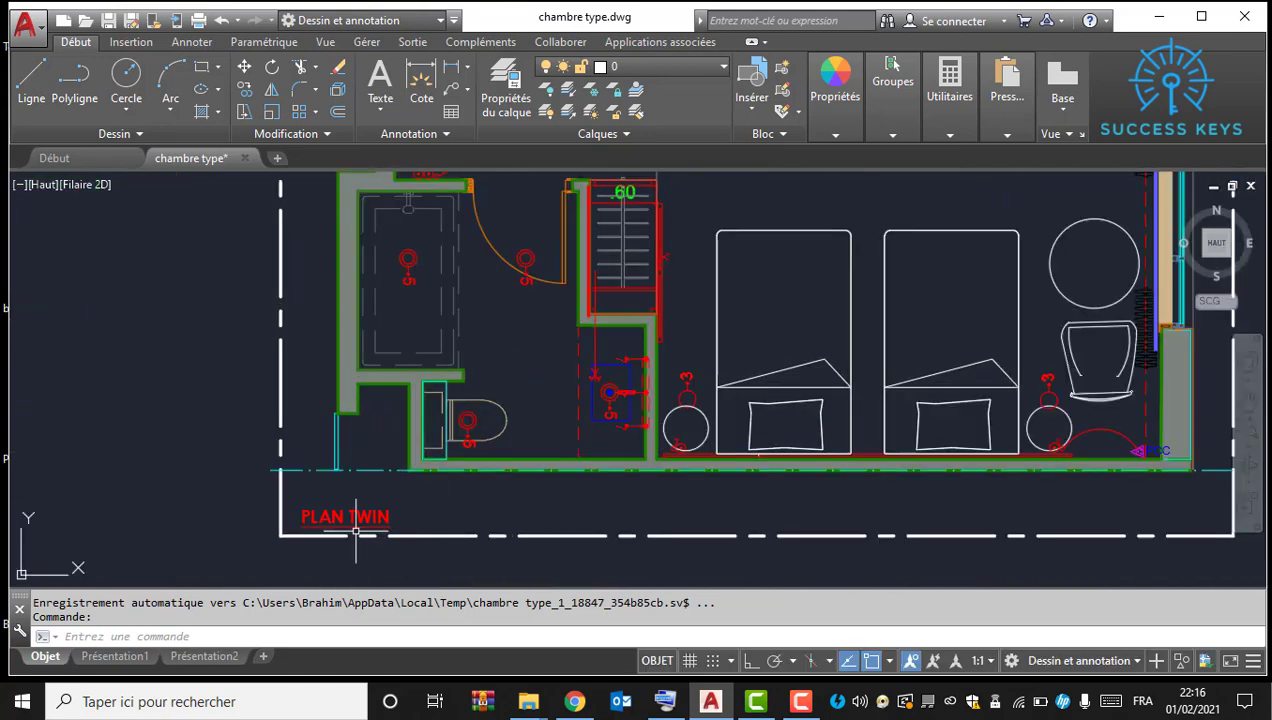
{"action": "scroll", "coordinate": [528, 345], "scroll_direction": "down", "scroll_amount": 2}
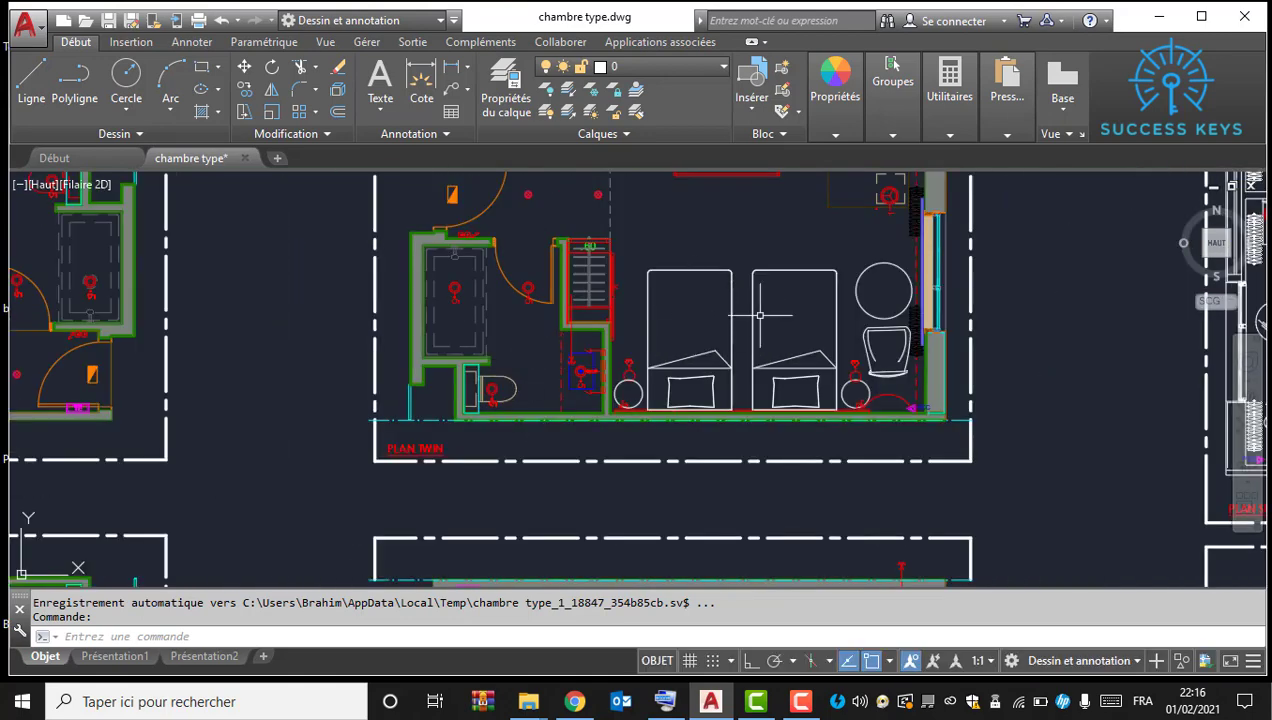
{"action": "scroll", "coordinate": [621, 318], "scroll_direction": "down", "scroll_amount": 2}
{"action": "middle_click_drag", "start_coordinate": [600, 184], "coordinate": [599, 312]}
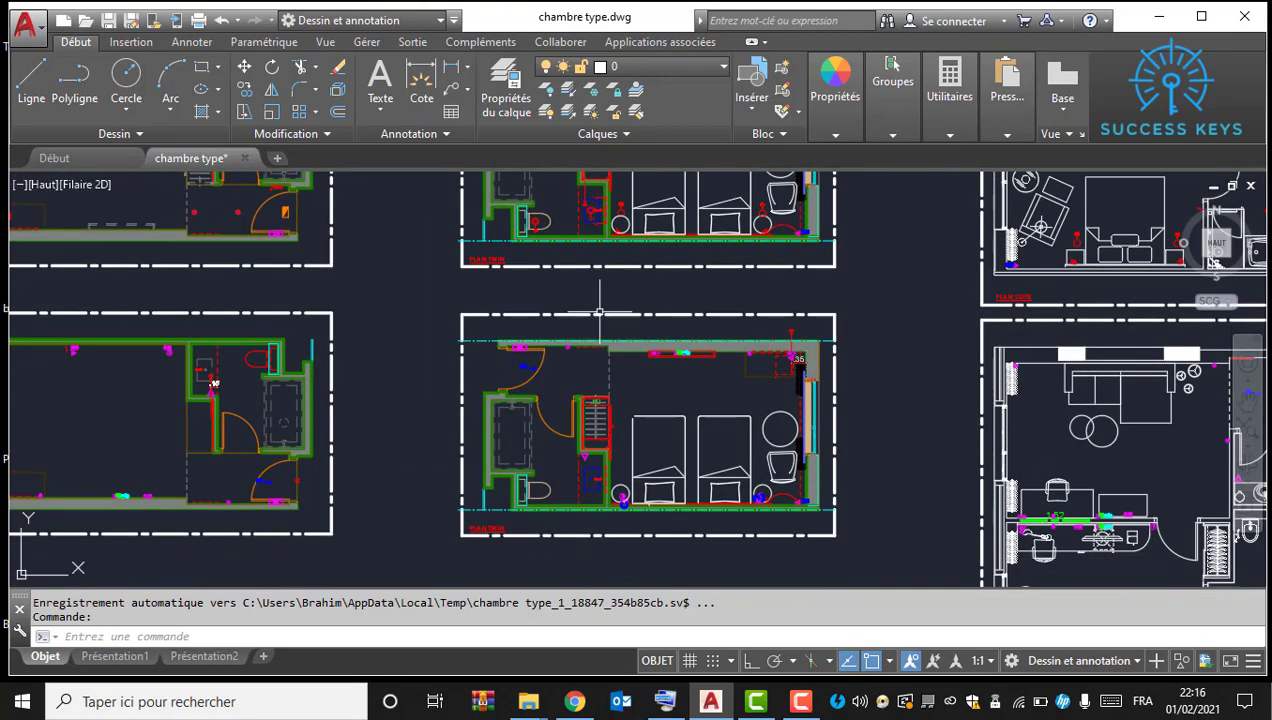
Step: Examine the living area, bedroom and bathrooms of the suite plan, plus the second suite plan below it
{"action": "scroll", "coordinate": [969, 227], "scroll_direction": "down", "scroll_amount": 2}
{"action": "mouse_move", "coordinate": [969, 227]}
{"action": "middle_mouse_down"}
{"action": "mouse_move", "coordinate": [730, 311]}
{"action": "mouse_move", "coordinate": [500, 365]}
{"action": "middle_mouse_up"}
{"action": "scroll", "coordinate": [621, 282], "scroll_direction": "up", "scroll_amount": 4}
{"action": "middle_click_drag", "start_coordinate": [579, 298], "coordinate": [578, 425]}
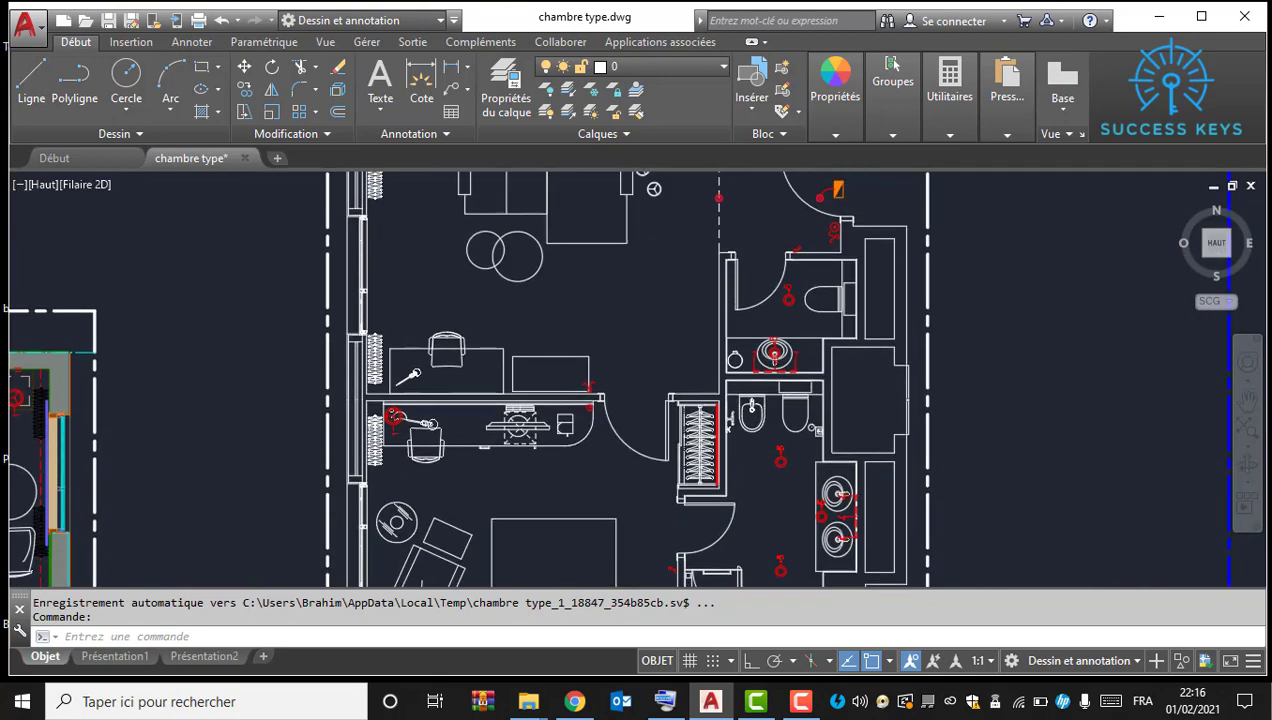
{"action": "scroll", "coordinate": [561, 299], "scroll_direction": "down", "scroll_amount": 2}
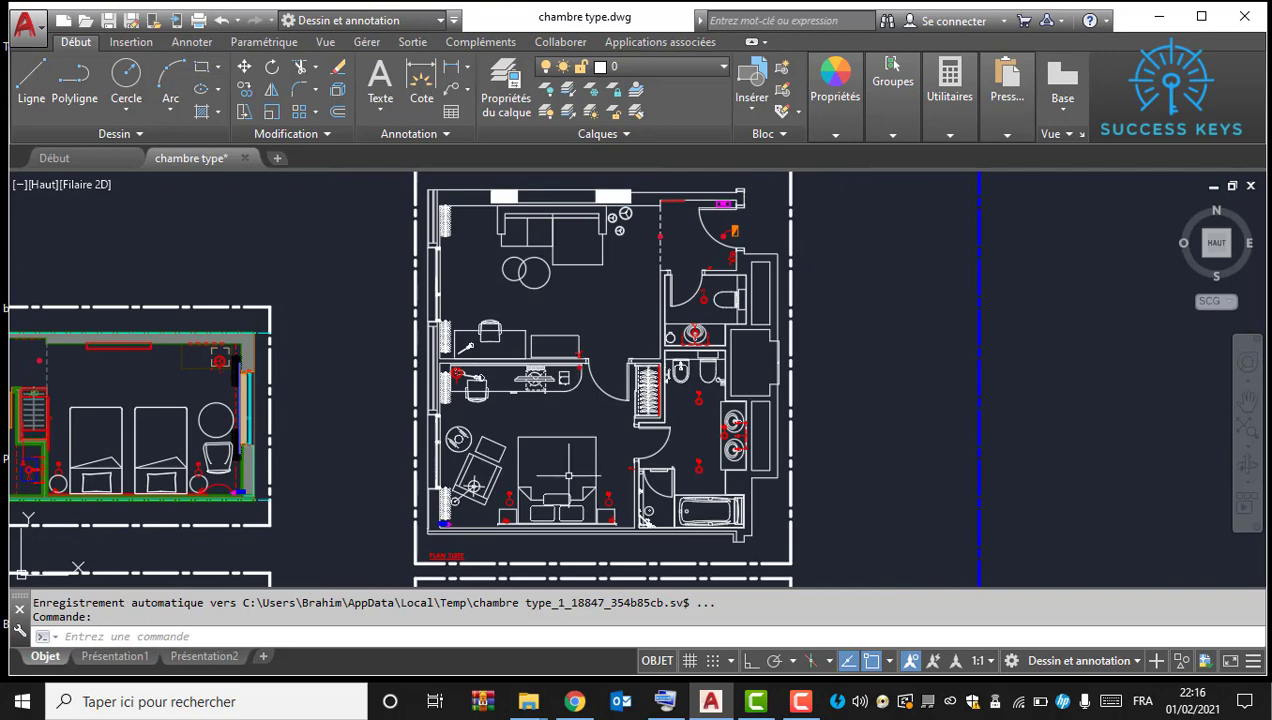
{"action": "middle_click_drag", "start_coordinate": [576, 496], "coordinate": [582, 546]}
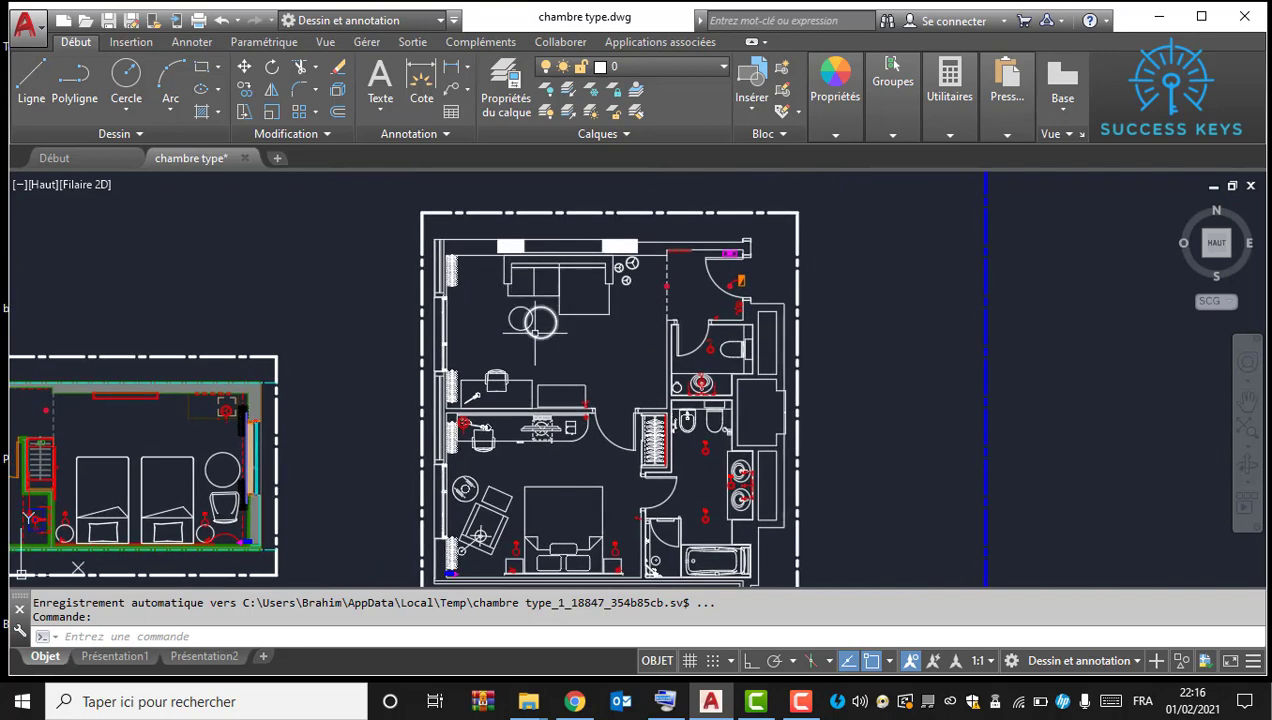
{"action": "middle_click_drag", "start_coordinate": [622, 416], "coordinate": [604, 346]}
{"action": "middle_click_drag", "start_coordinate": [610, 461], "coordinate": [634, 346]}
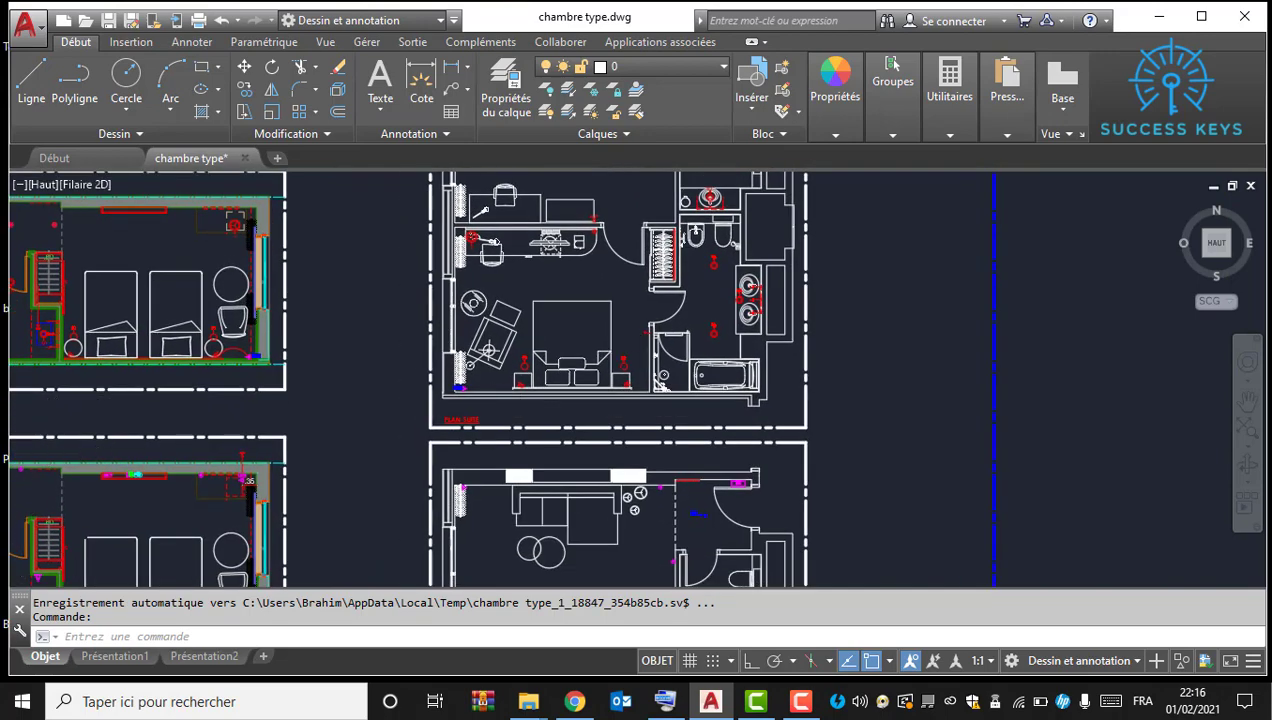
{"action": "scroll", "coordinate": [489, 427], "scroll_direction": "up", "scroll_amount": 4}
{"action": "scroll", "coordinate": [552, 307], "scroll_direction": "down", "scroll_amount": 5}
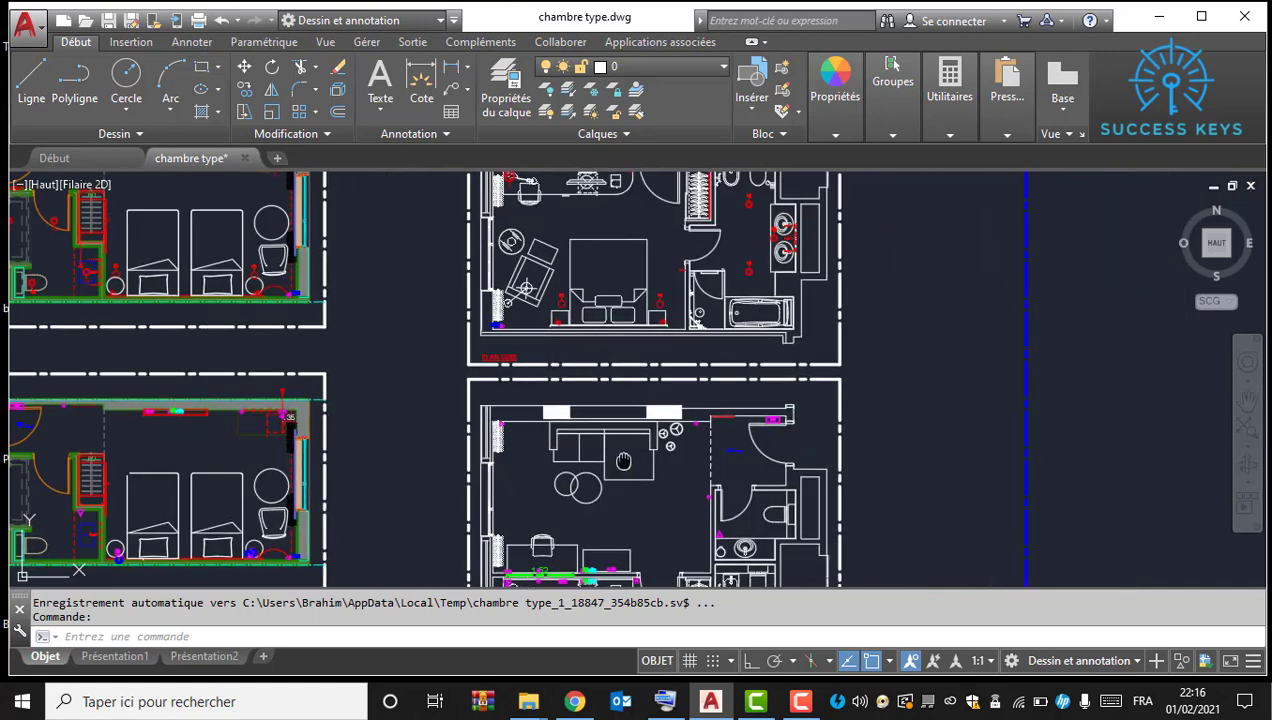
Step: Review the LEGENDE table, the row of room plans and the title blocks outside the blue frame
{"action": "scroll", "coordinate": [550, 397], "scroll_direction": "up", "scroll_amount": 3}
{"action": "scroll", "coordinate": [672, 417], "scroll_direction": "up", "scroll_amount": 3}
{"action": "scroll", "coordinate": [680, 350], "scroll_direction": "down", "scroll_amount": 7}
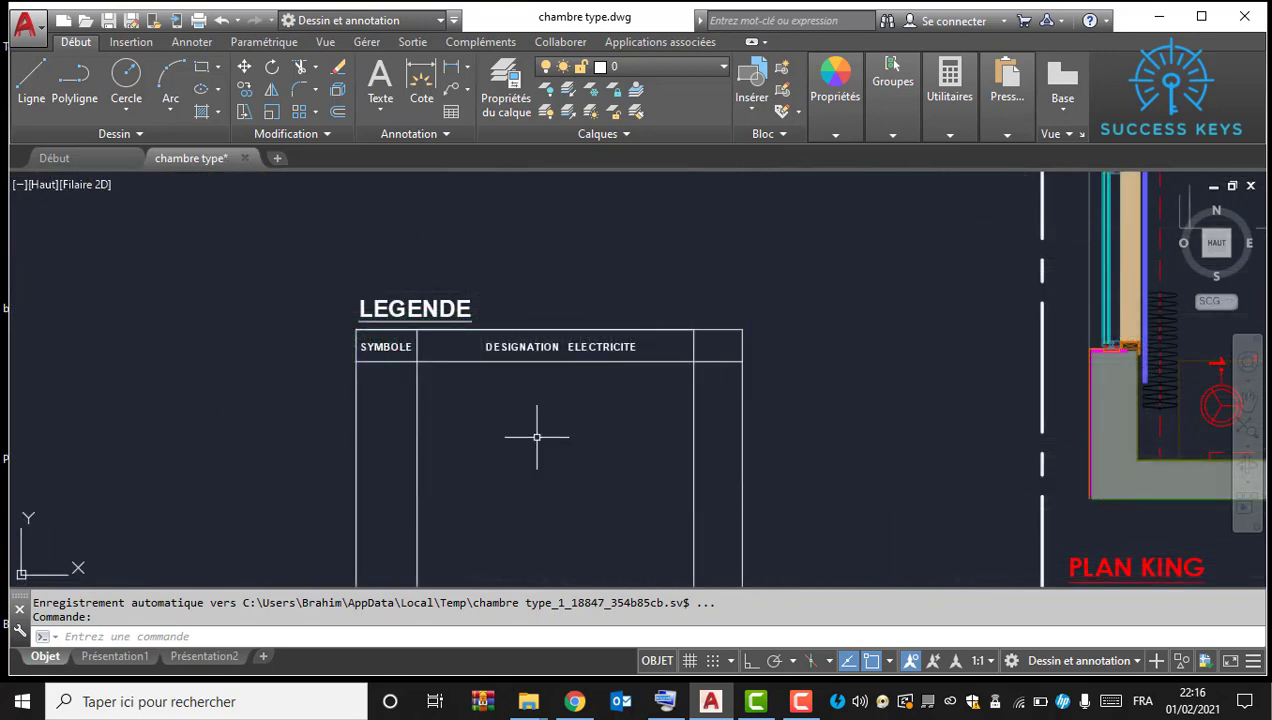
{"action": "scroll", "coordinate": [456, 395], "scroll_direction": "down", "scroll_amount": 4}
{"action": "middle_click_drag", "start_coordinate": [908, 356], "coordinate": [91, 449]}
{"action": "middle_click_drag", "start_coordinate": [713, 386], "coordinate": [276, 397]}
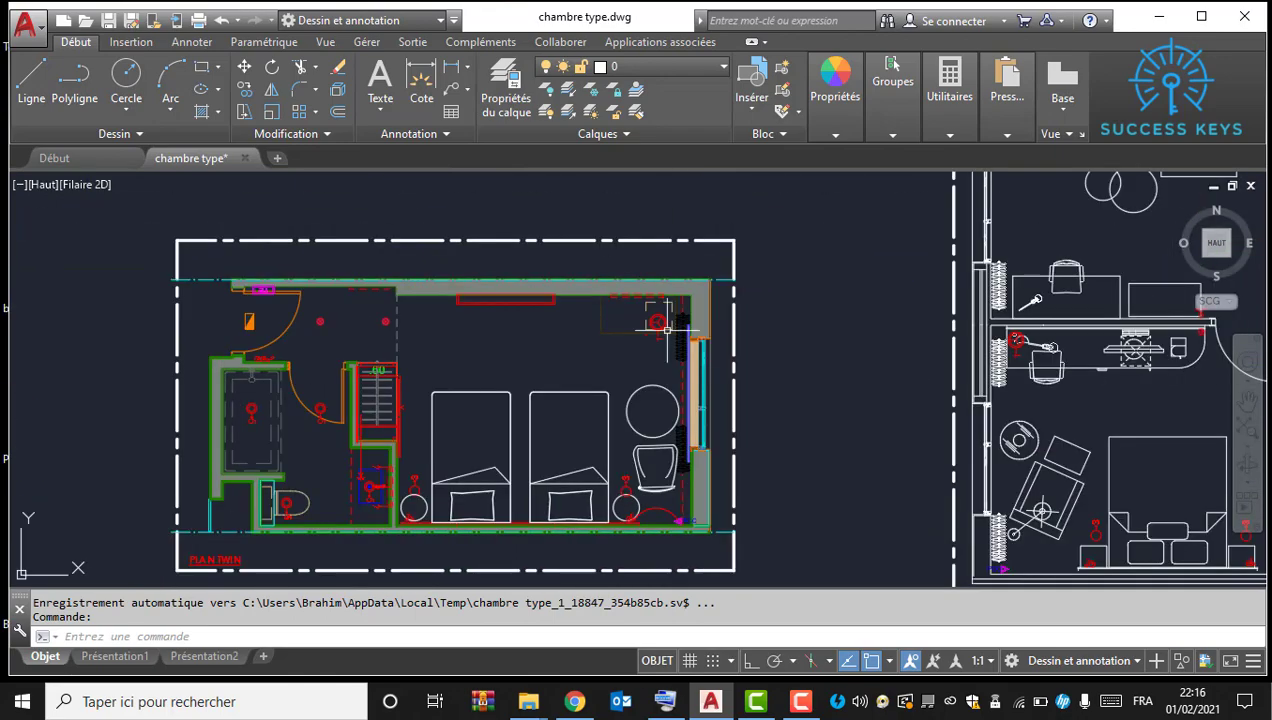
{"action": "scroll", "coordinate": [664, 328], "scroll_direction": "down", "scroll_amount": 2}
{"action": "middle_click_drag", "start_coordinate": [837, 337], "coordinate": [190, 407]}
{"action": "scroll", "coordinate": [346, 422], "scroll_direction": "down", "scroll_amount": 4}
{"action": "middle_click_drag", "start_coordinate": [655, 395], "coordinate": [415, 436]}
{"action": "scroll", "coordinate": [603, 372], "scroll_direction": "down", "scroll_amount": 2}
{"action": "middle_click_drag", "start_coordinate": [603, 372], "coordinate": [716, 223]}
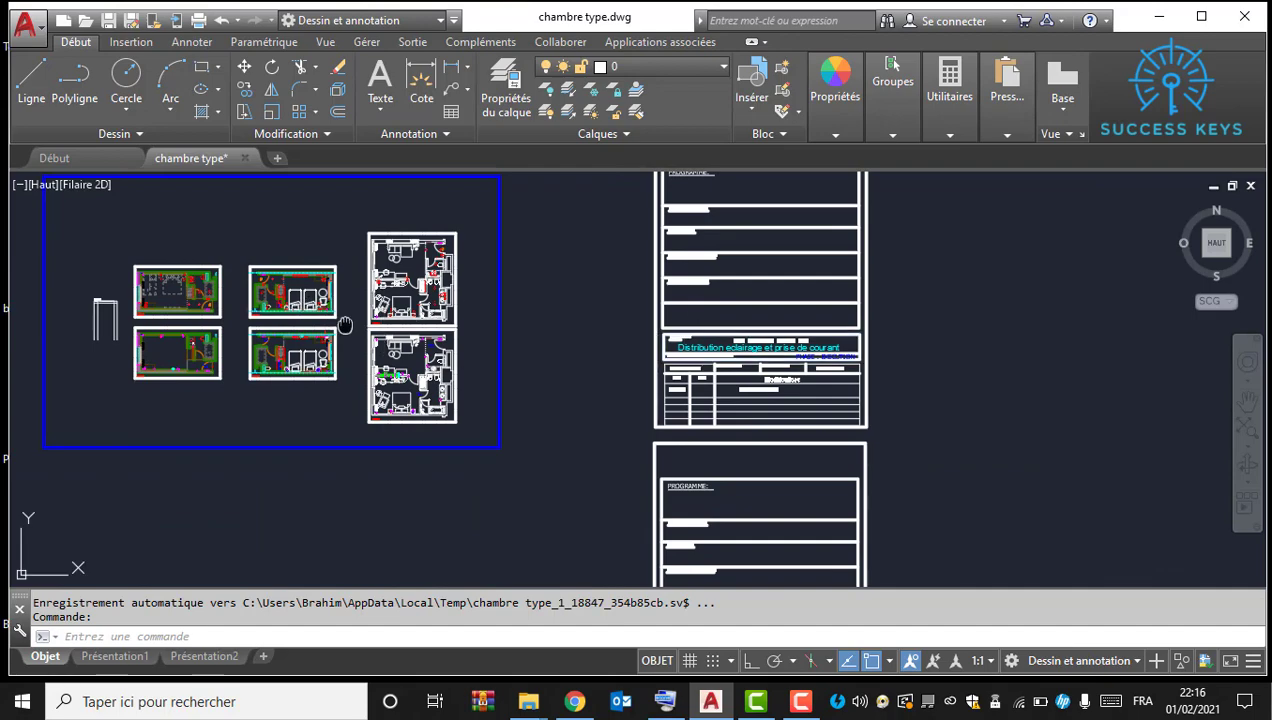
{"action": "middle_click_drag", "start_coordinate": [122, 315], "coordinate": [420, 410]}
{"action": "scroll", "coordinate": [420, 410], "scroll_direction": "up", "scroll_amount": 5}
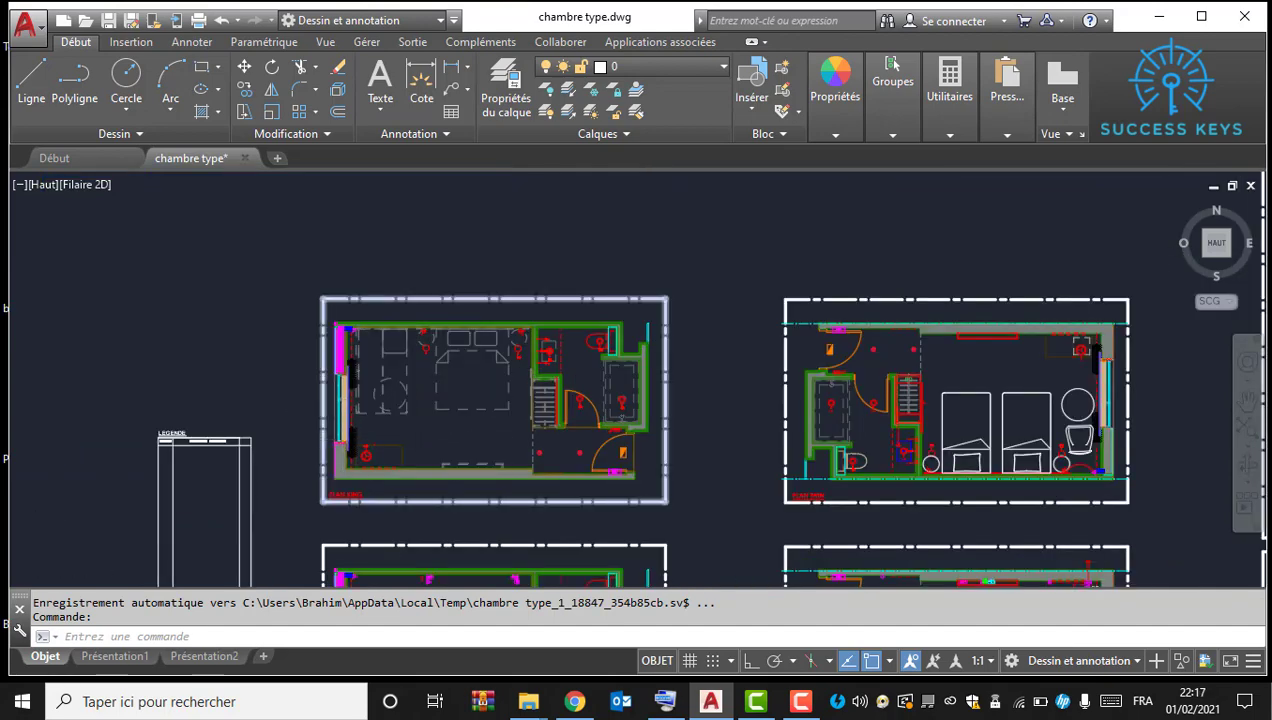
{"action": "scroll", "coordinate": [303, 451], "scroll_direction": "up", "scroll_amount": 2}
{"action": "middle_click_drag", "start_coordinate": [303, 451], "coordinate": [543, 403]}
{"action": "scroll", "coordinate": [377, 398], "scroll_direction": "up", "scroll_amount": 2}
{"action": "scroll", "coordinate": [378, 397], "scroll_direction": "down", "scroll_amount": 4}
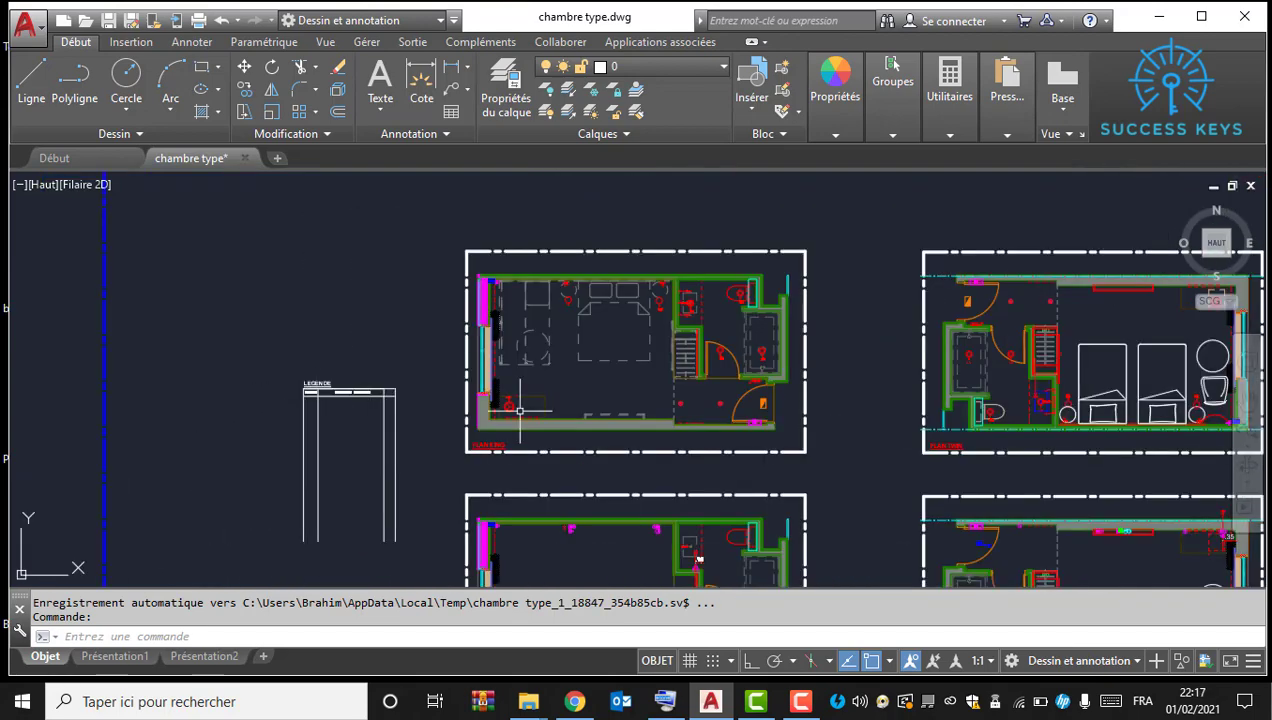
Step: Copy the horizontal line under the LEGENDE header row to the clipboard, using the table's upper-right corner as base point
{"action": "scroll", "coordinate": [391, 388], "scroll_direction": "up", "scroll_amount": 4}
{"action": "scroll", "coordinate": [323, 360], "scroll_direction": "up", "scroll_amount": 4}
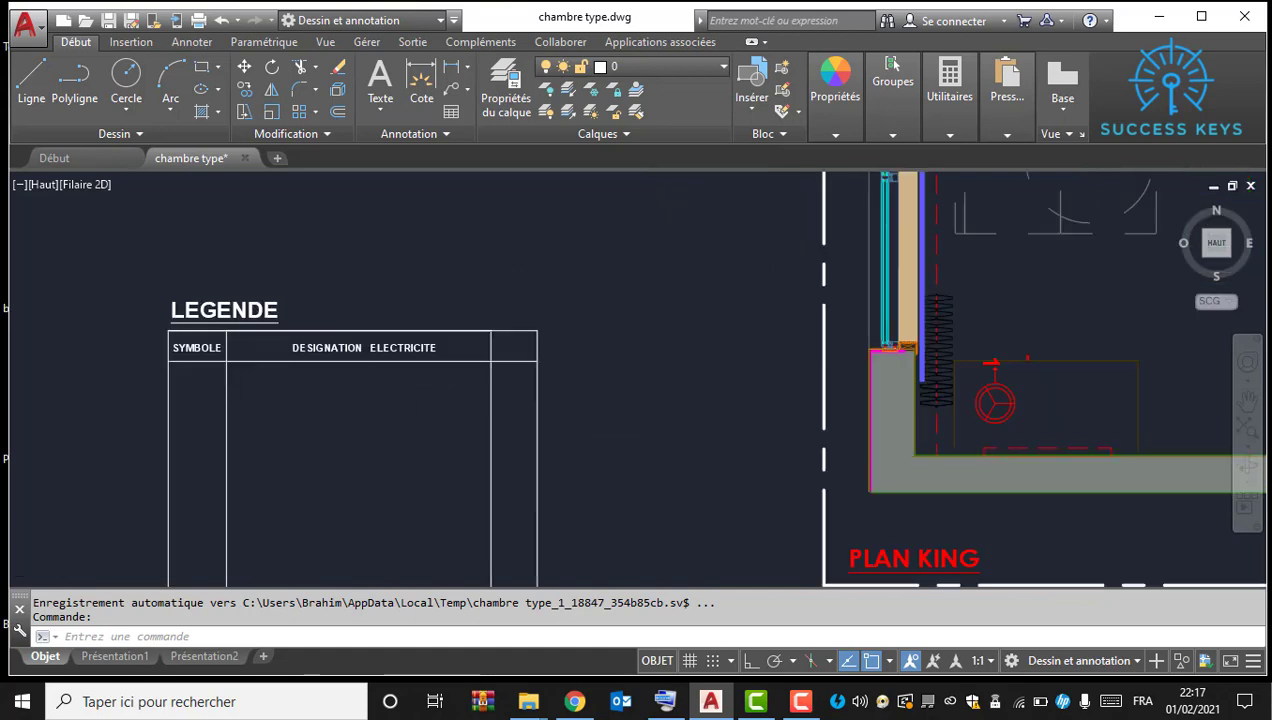
{"action": "left_click", "coordinate": [488, 365]}
{"action": "left_click", "coordinate": [475, 396]}
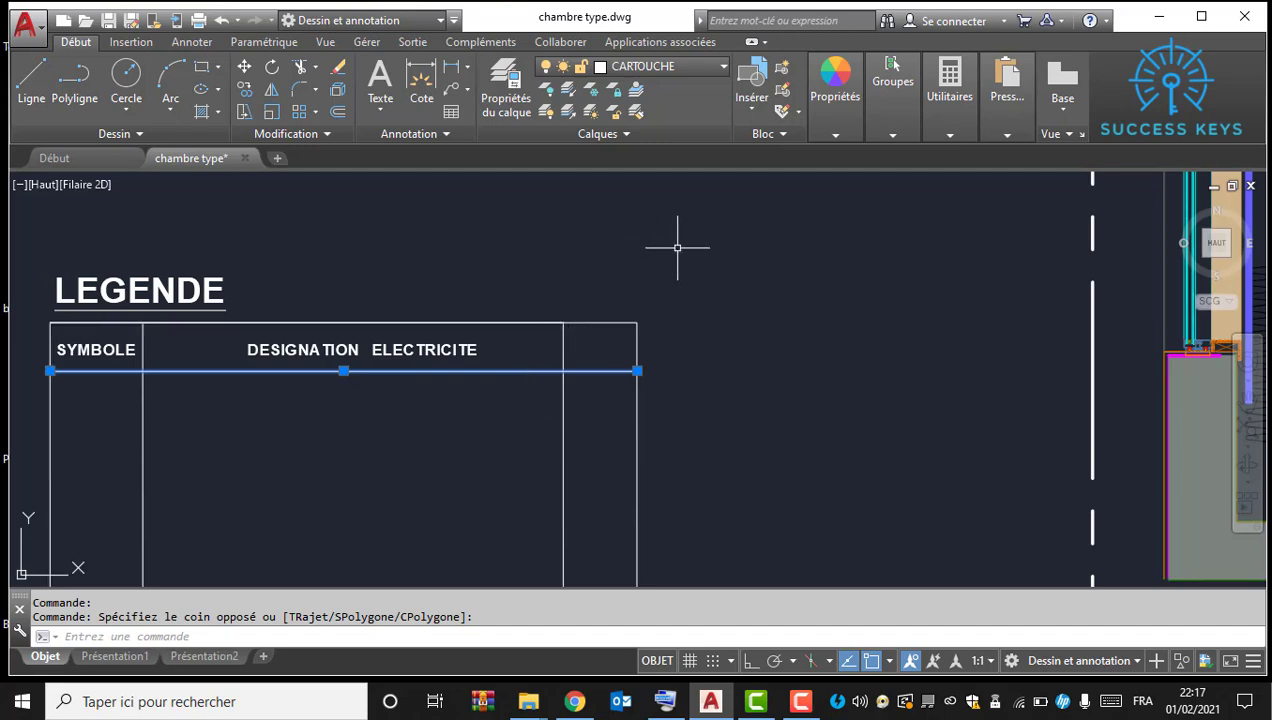
{"action": "right_click", "coordinate": [640, 272]}
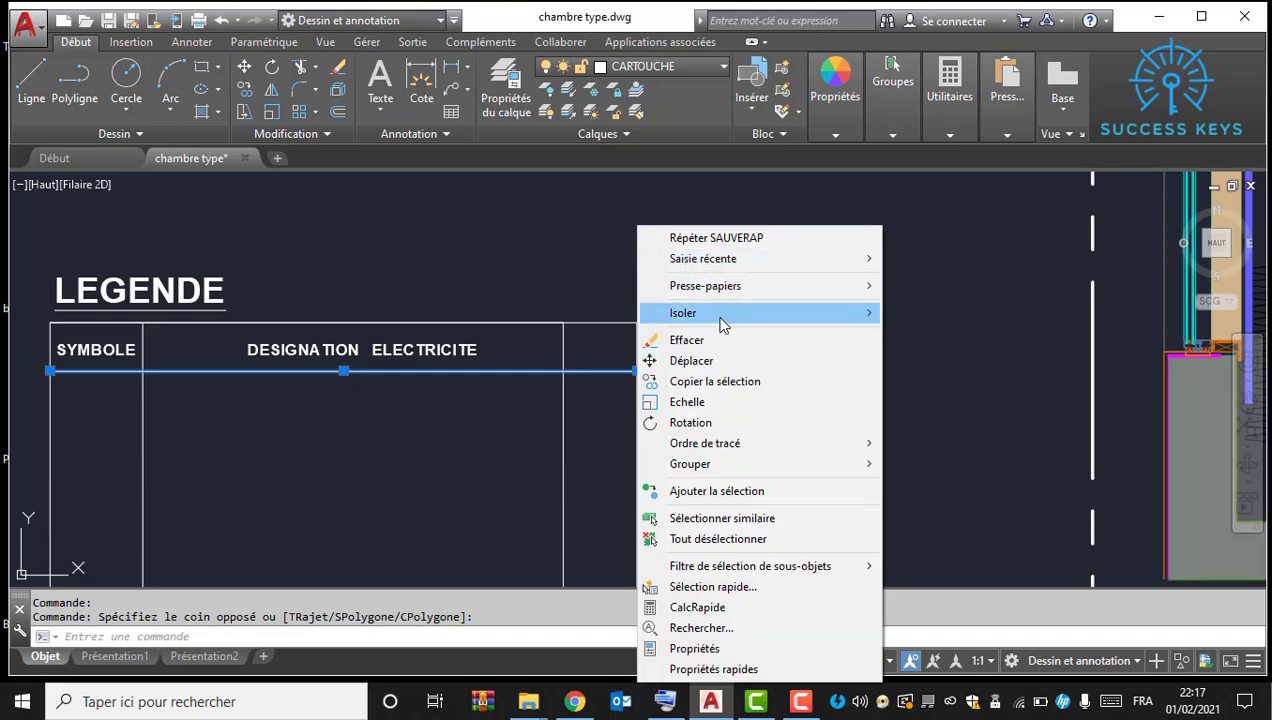
{"action": "mouse_move", "coordinate": [727, 322]}
{"action": "mouse_move", "coordinate": [760, 287]}
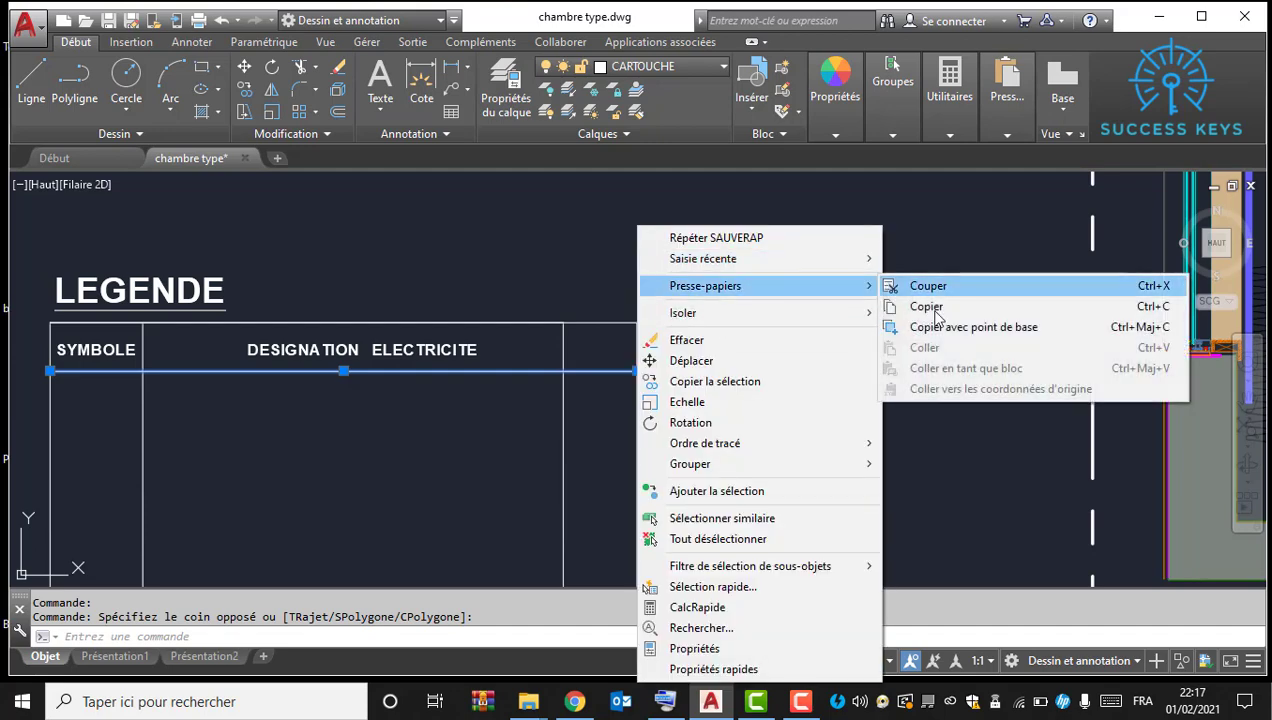
{"action": "left_click", "coordinate": [968, 329]}
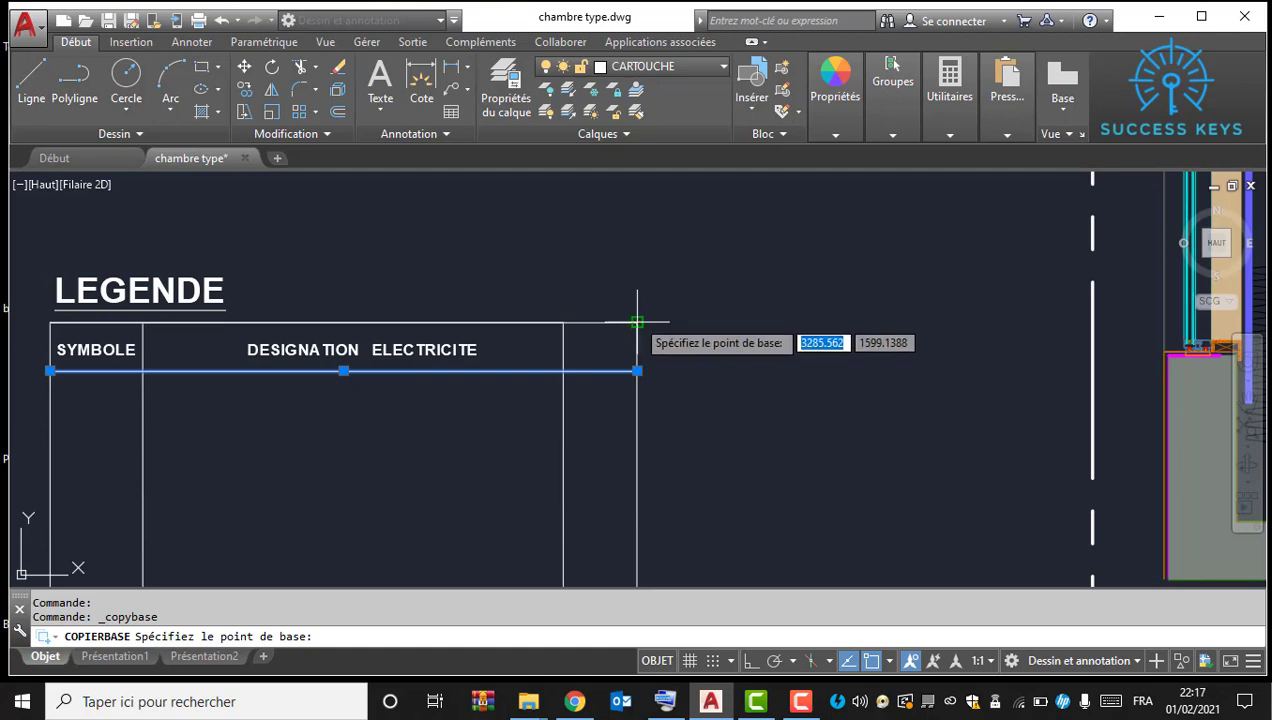
{"action": "left_click", "coordinate": [637, 322]}
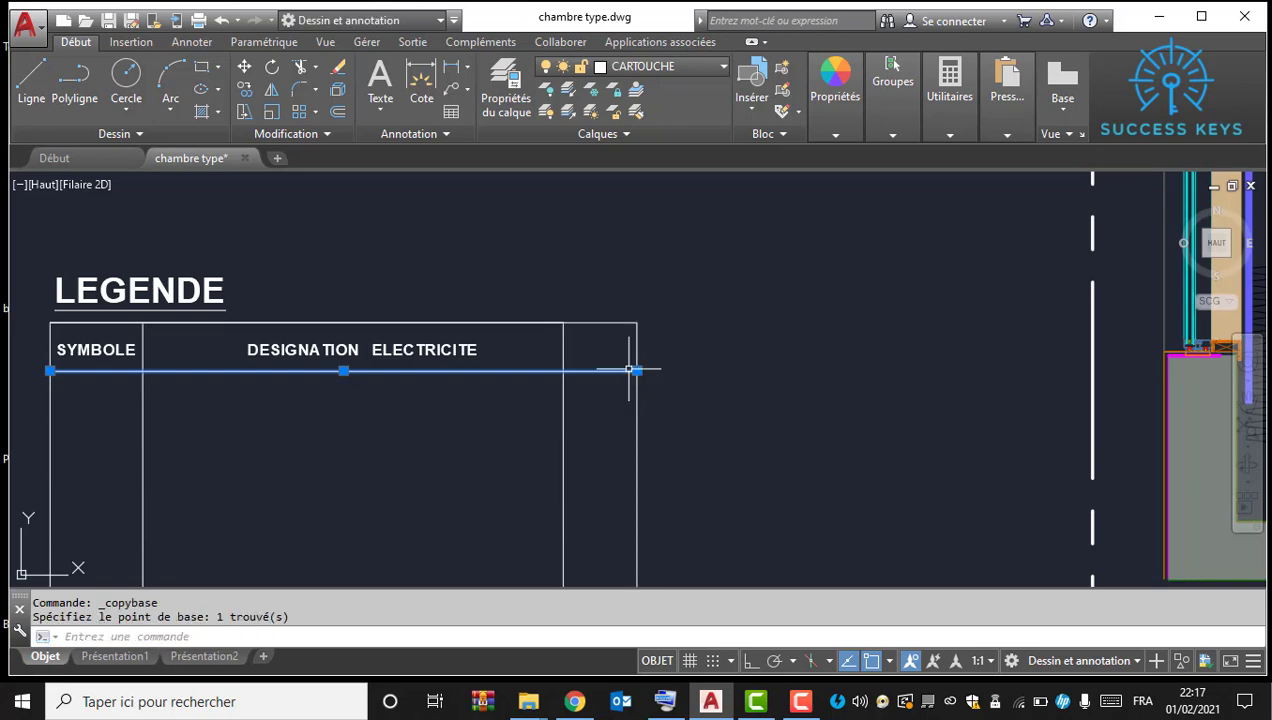
Step: Erase the horizontal line under the header row of the LEGENDE table
{"action": "left_click", "coordinate": [618, 404]}
{"action": "left_click", "coordinate": [612, 358]}
{"action": "right_click", "coordinate": [618, 342]}
{"action": "left_click", "coordinate": [666, 339]}
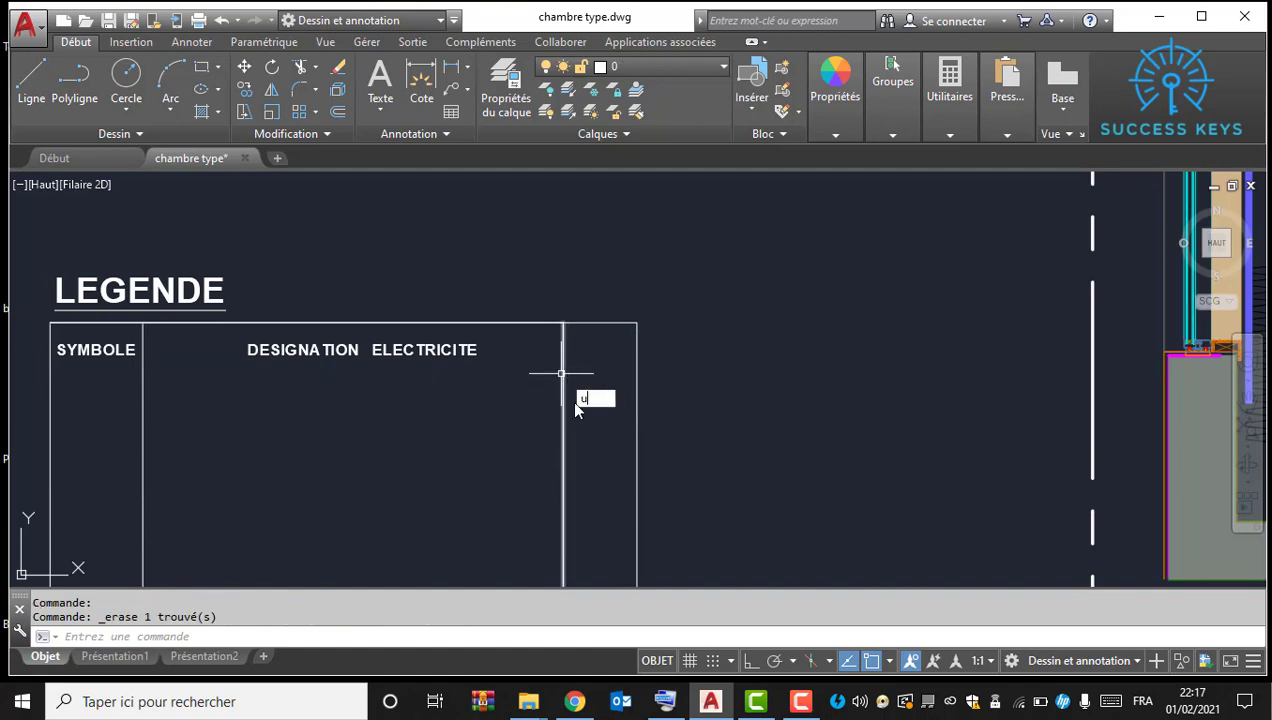
Step: Undo the erasure of the LEGENDE table's header line and purge all unused elements from the drawing
{"action": "key", "text": "Return"}
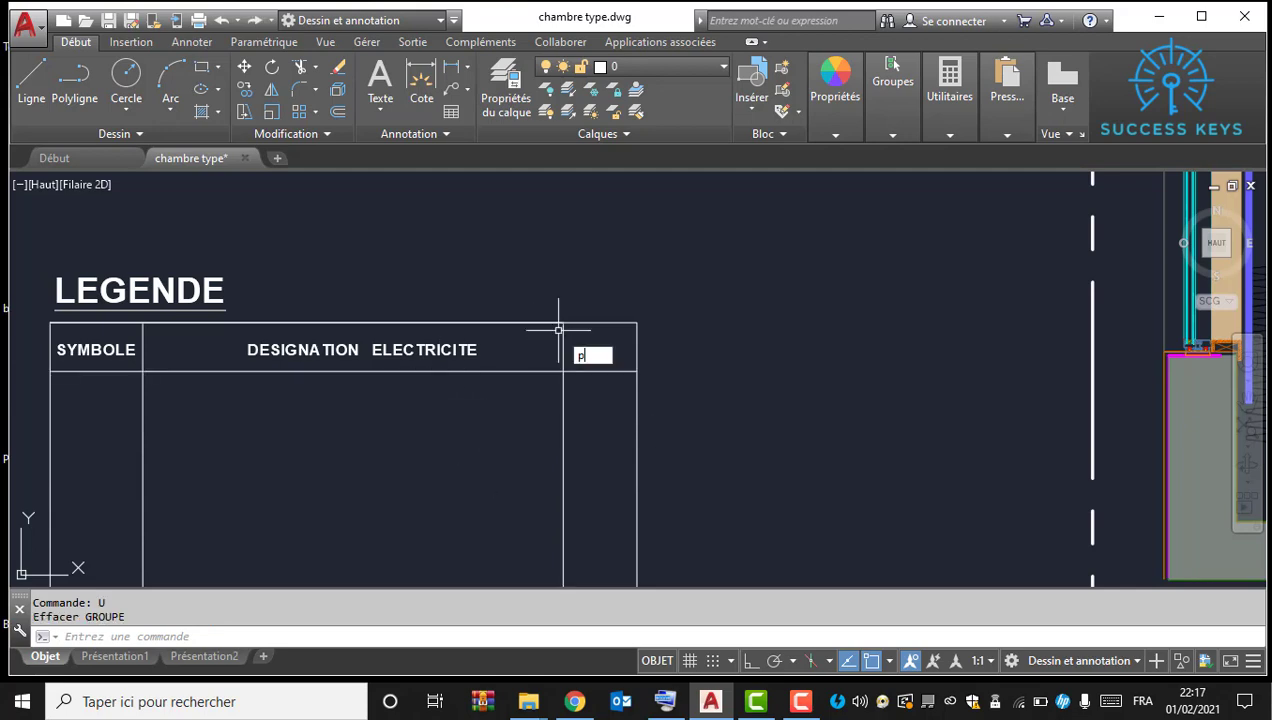
{"action": "key", "text": "Return"}
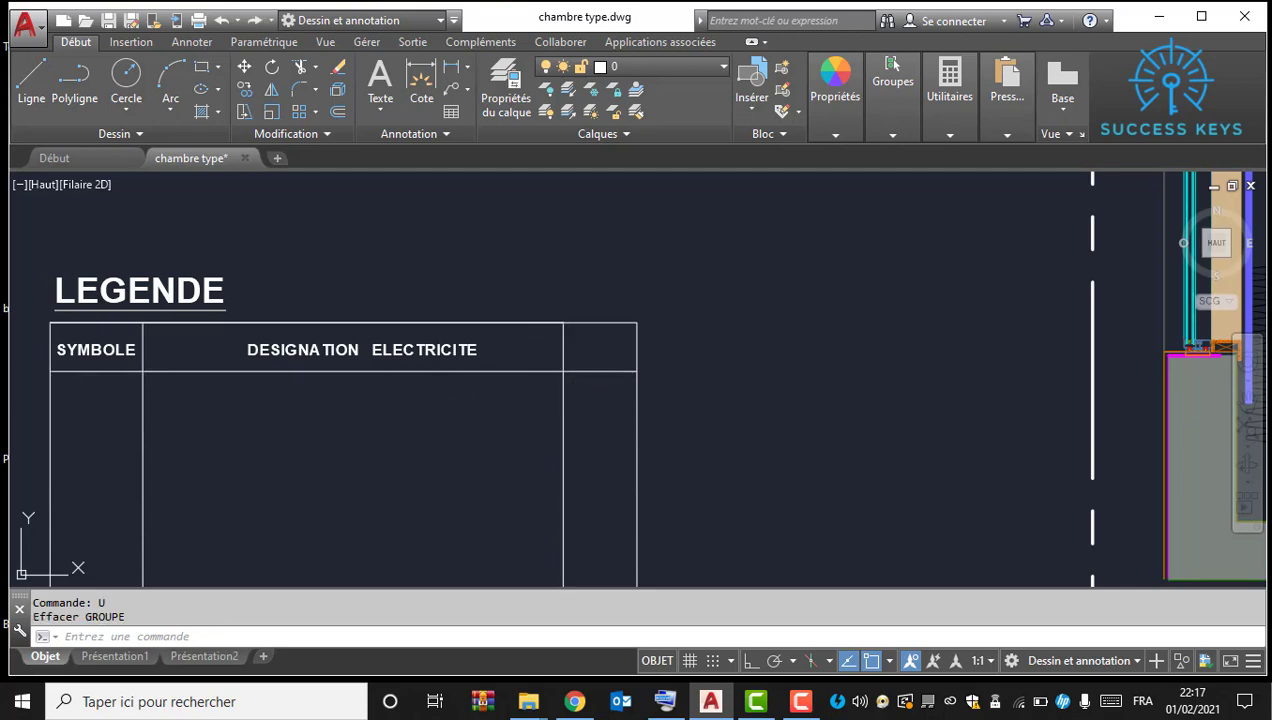
{"action": "left_click", "coordinate": [592, 578]}
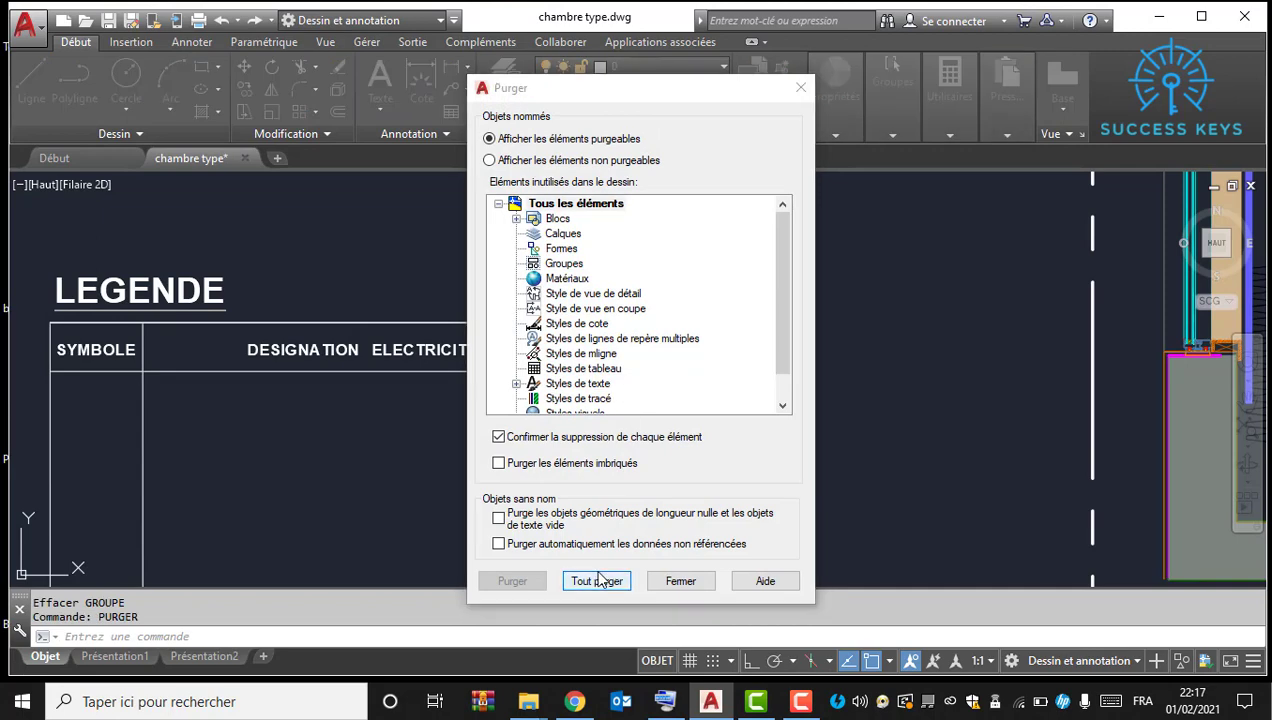
{"action": "left_click", "coordinate": [617, 332]}
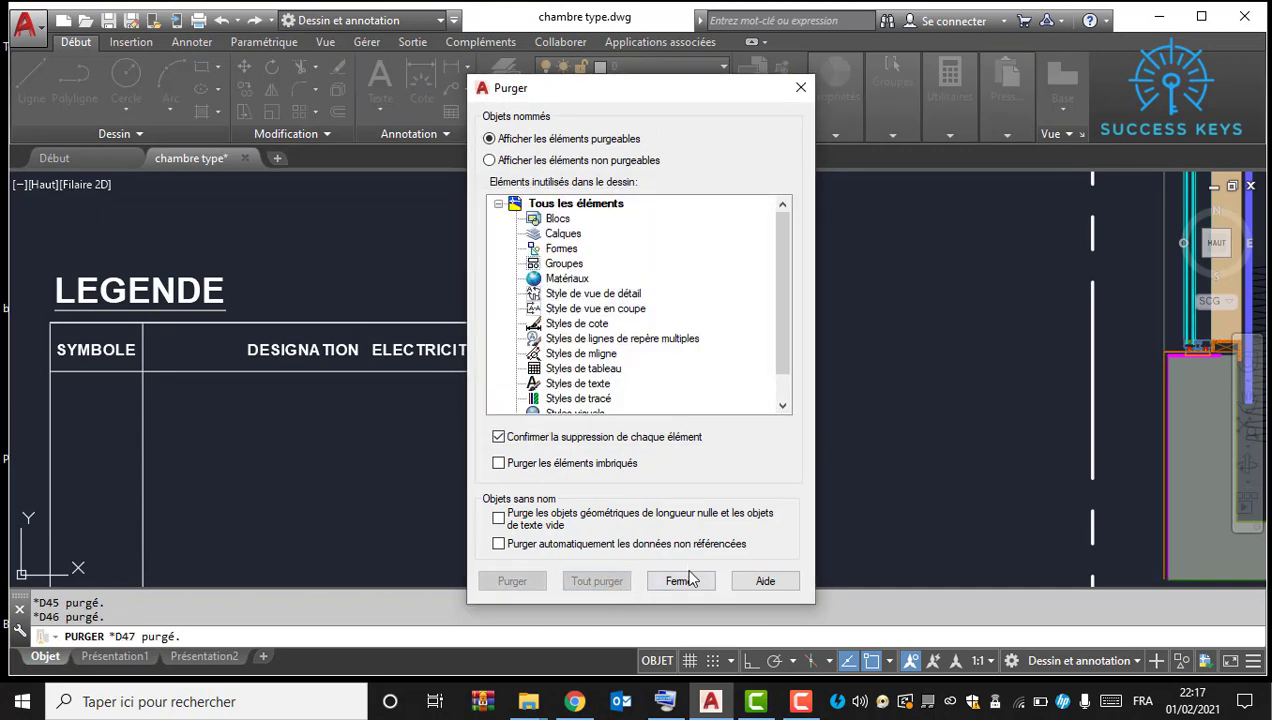
{"action": "left_click", "coordinate": [688, 580]}
{"action": "left_click", "coordinate": [440, 415]}
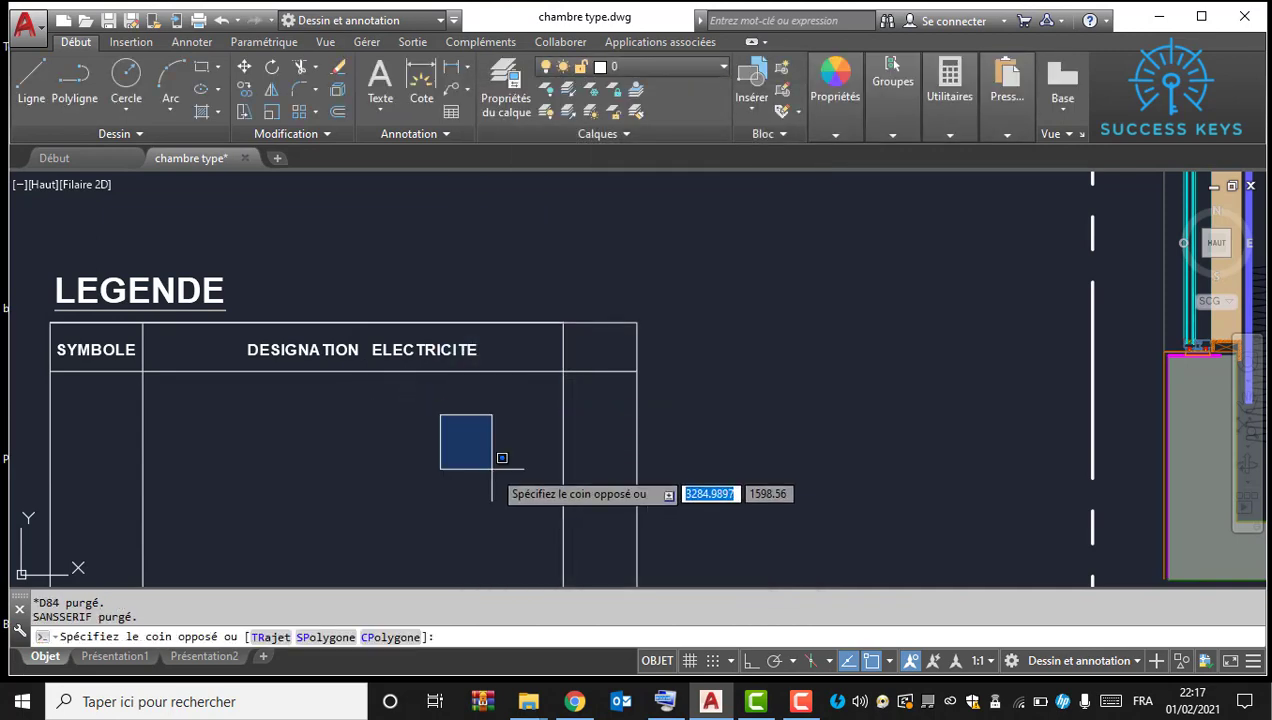
{"action": "key", "text": "Escape"}
{"action": "key", "text": "Escape"}
Step: Copy the line under the header row down the table for the first rows, using the table's upper-right corner as base point
{"action": "scroll", "coordinate": [512, 315], "scroll_direction": "down", "scroll_amount": 1}
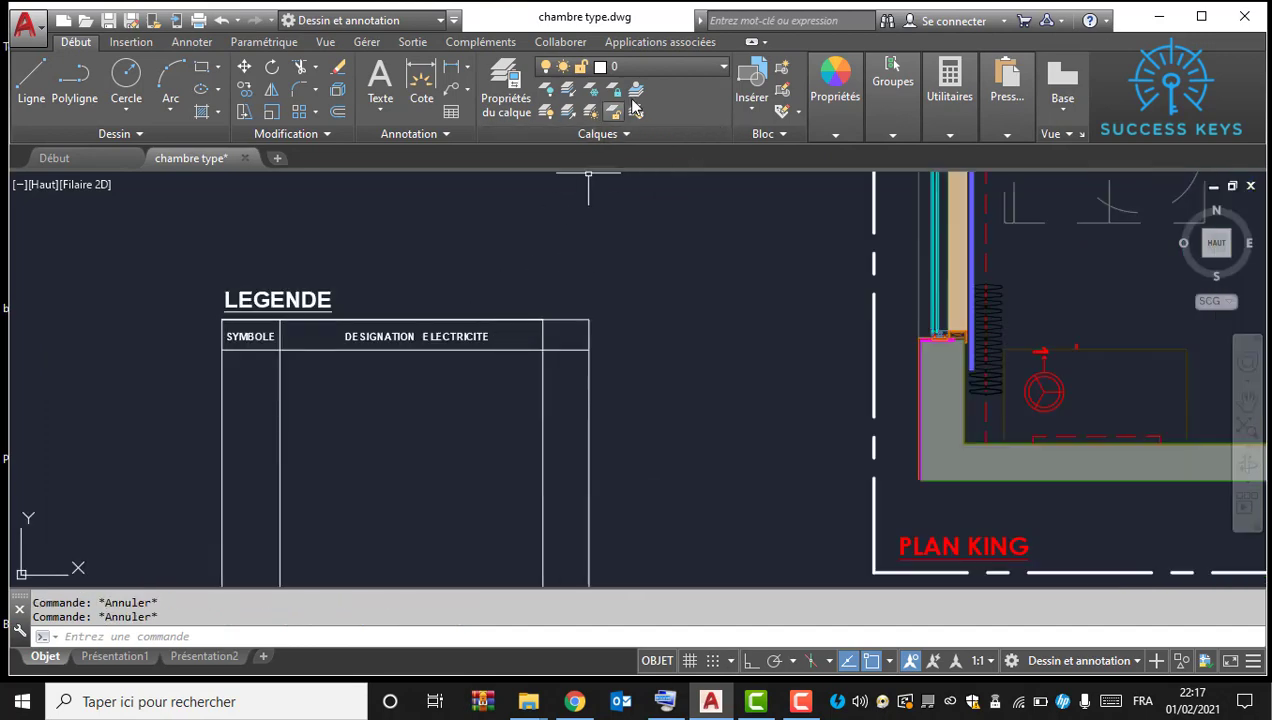
{"action": "left_click", "coordinate": [685, 70]}
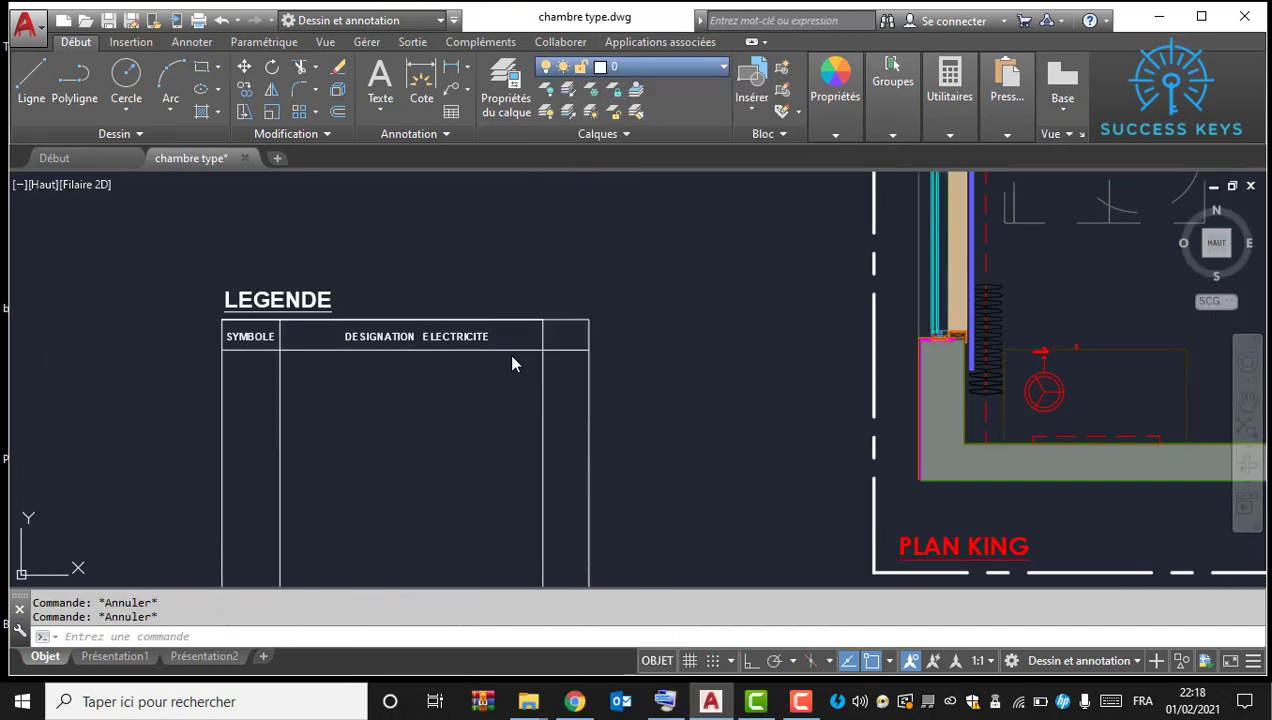
{"action": "scroll", "coordinate": [496, 353], "scroll_direction": "up", "scroll_amount": 4}
{"action": "left_click", "coordinate": [483, 341]}
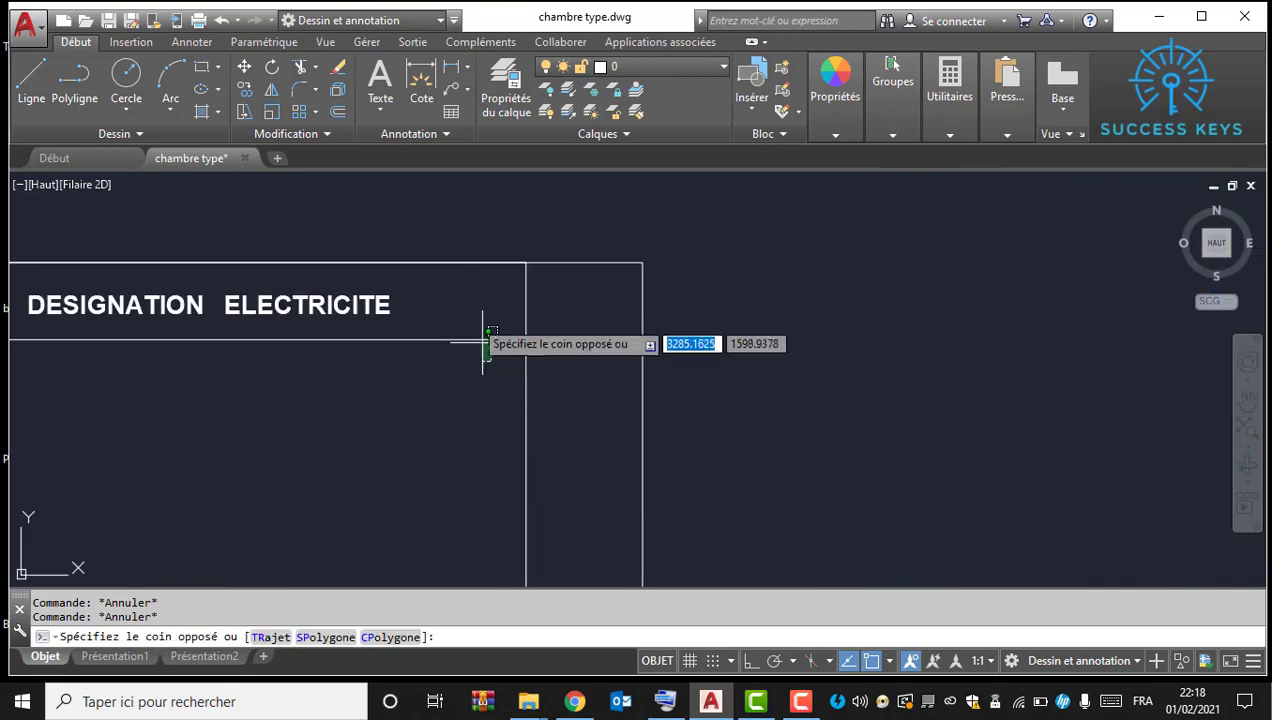
{"action": "left_click", "coordinate": [471, 312]}
{"action": "right_click", "coordinate": [484, 312]}
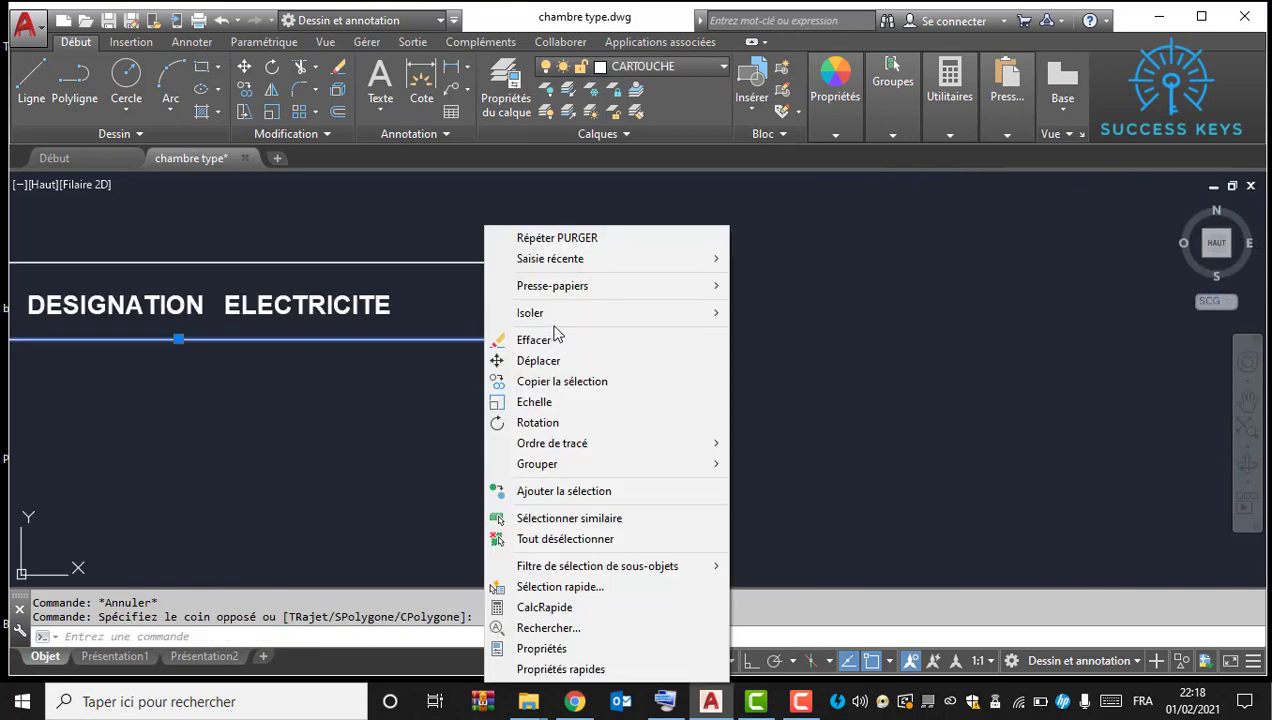
{"action": "left_click", "coordinate": [603, 384]}
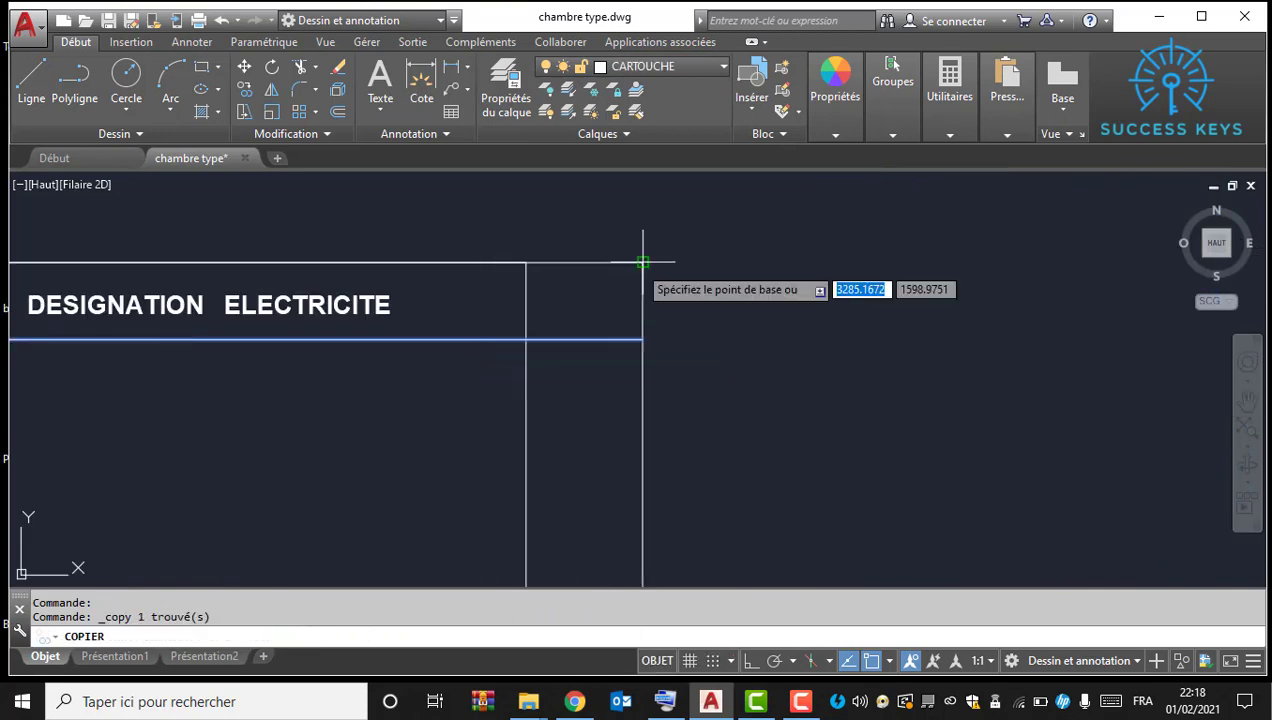
{"action": "left_click", "coordinate": [642, 264]}
{"action": "left_click", "coordinate": [640, 339]}
{"action": "middle_click_drag", "start_coordinate": [638, 395], "coordinate": [636, 281]}
{"action": "left_click", "coordinate": [641, 314]}
{"action": "left_click", "coordinate": [648, 395]}
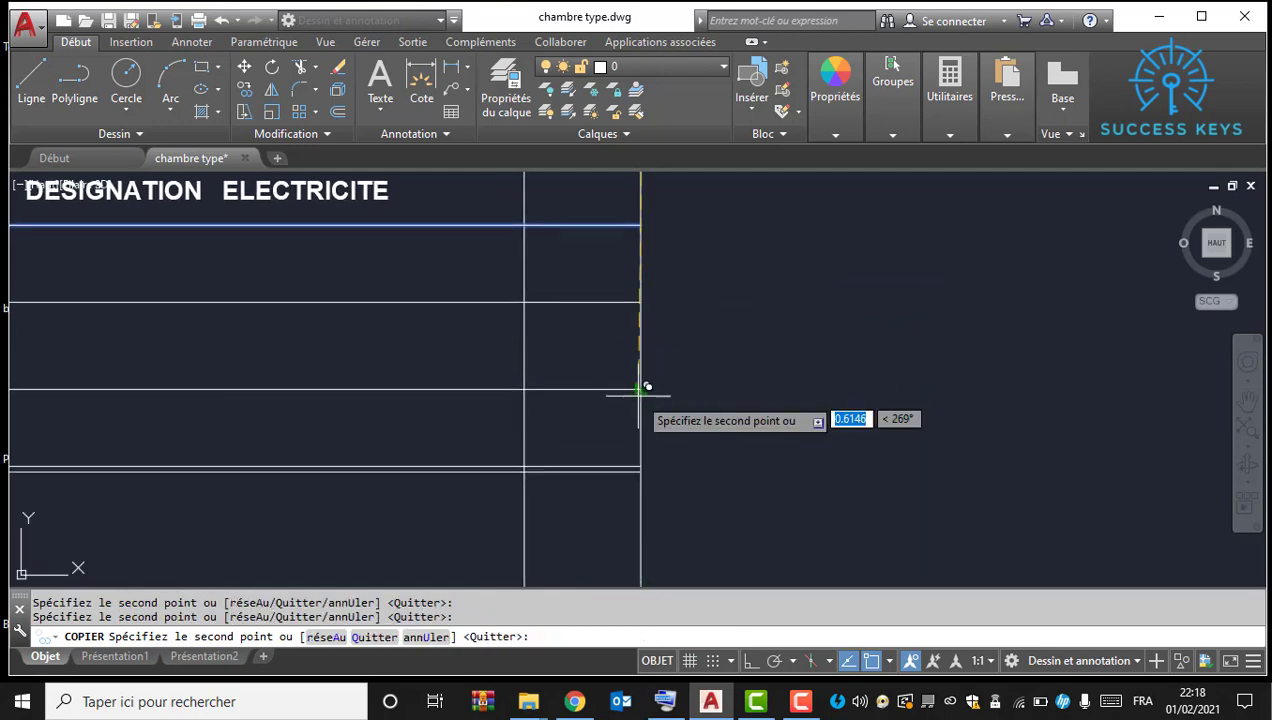
Step: Continue placing copies of the row line, each snapped to the previous line's right end, until the LEGENDE table has eleven rows below its header
{"action": "scroll", "coordinate": [665, 412], "scroll_direction": "down", "scroll_amount": 5}
{"action": "middle_click_drag", "start_coordinate": [673, 420], "coordinate": [665, 361]}
{"action": "scroll", "coordinate": [665, 361], "scroll_direction": "up", "scroll_amount": 3}
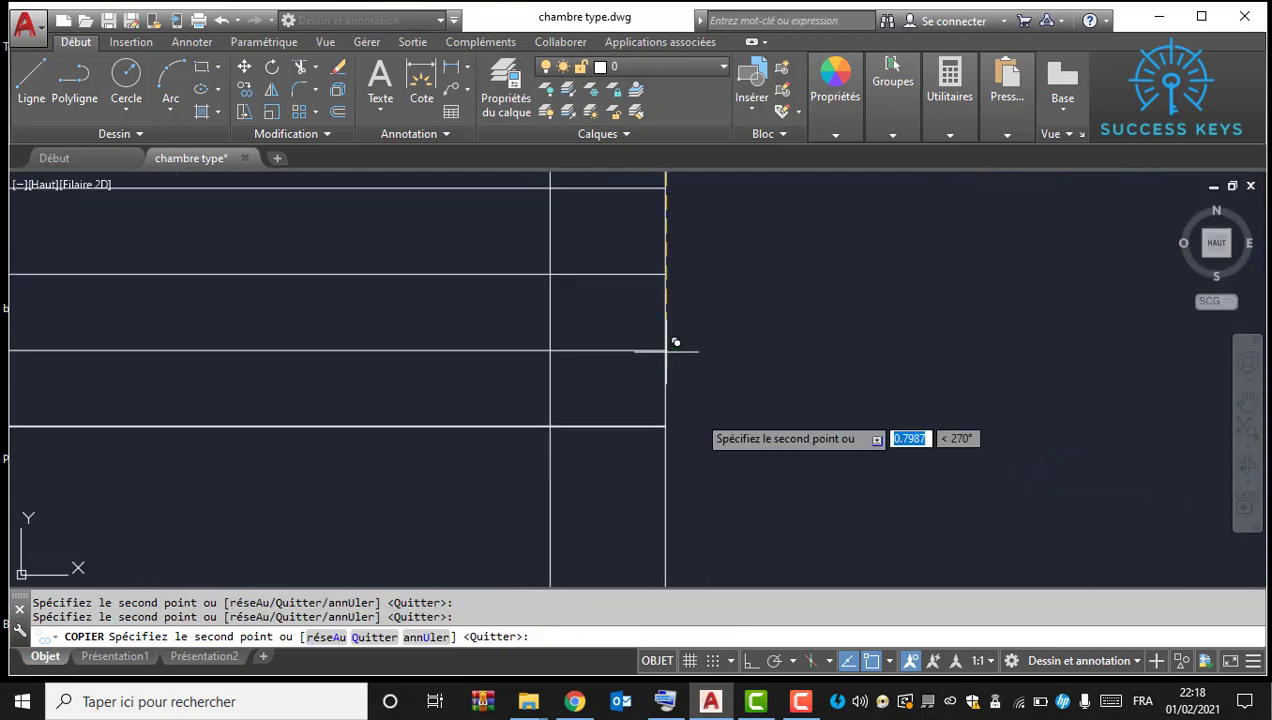
{"action": "left_click", "coordinate": [665, 427]}
{"action": "middle_click_drag", "start_coordinate": [688, 474], "coordinate": [673, 282]}
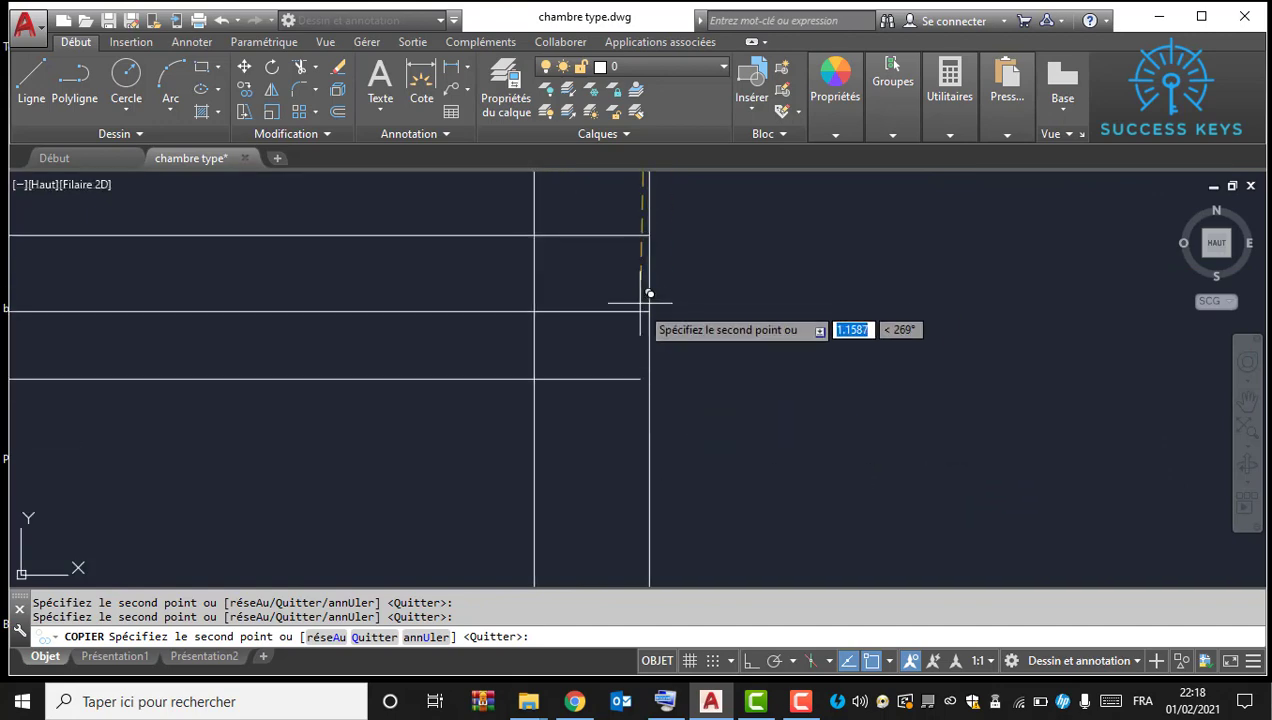
{"action": "left_click", "coordinate": [648, 313]}
{"action": "left_click", "coordinate": [649, 388]}
{"action": "middle_click_drag", "start_coordinate": [660, 446], "coordinate": [668, 301]}
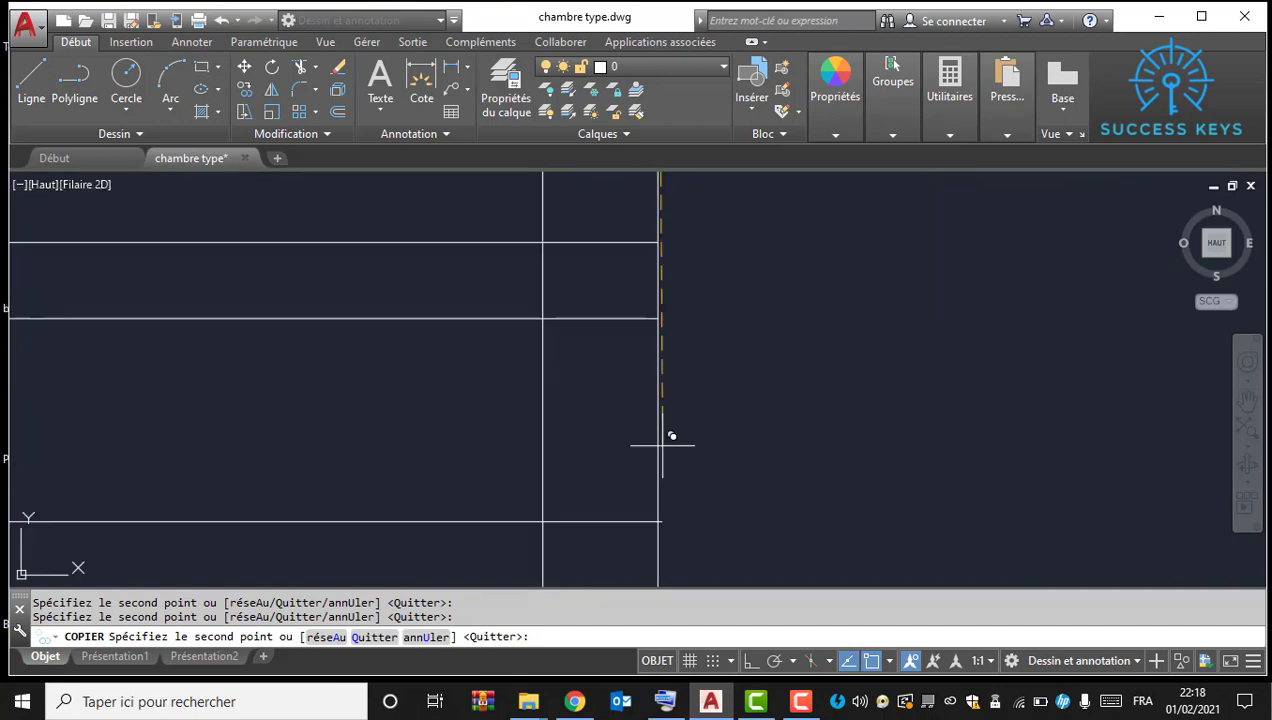
{"action": "left_click", "coordinate": [658, 318]}
{"action": "middle_click_drag", "start_coordinate": [670, 395], "coordinate": [669, 335]}
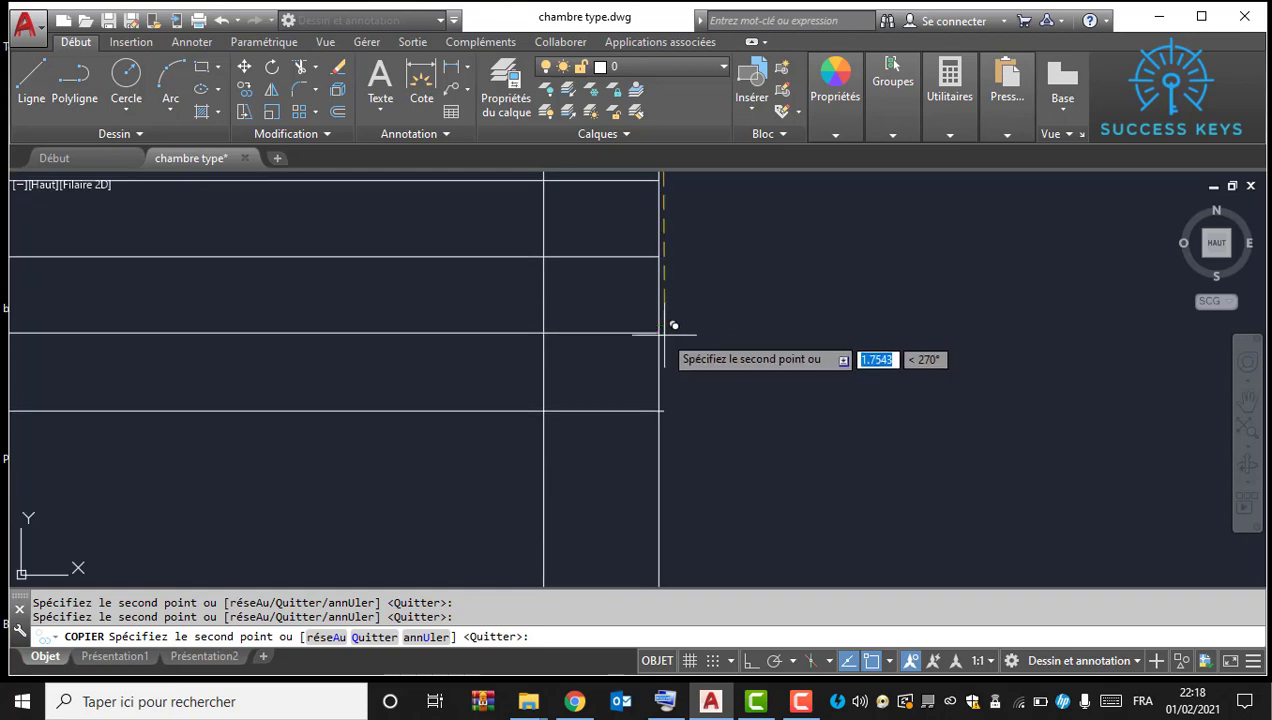
{"action": "left_click", "coordinate": [659, 335]}
{"action": "middle_click_drag", "start_coordinate": [690, 447], "coordinate": [678, 499]}
{"action": "left_click", "coordinate": [648, 316]}
{"action": "left_click", "coordinate": [650, 392]}
{"action": "scroll", "coordinate": [703, 358], "scroll_direction": "down", "scroll_amount": 4}
{"action": "key", "text": "Escape"}
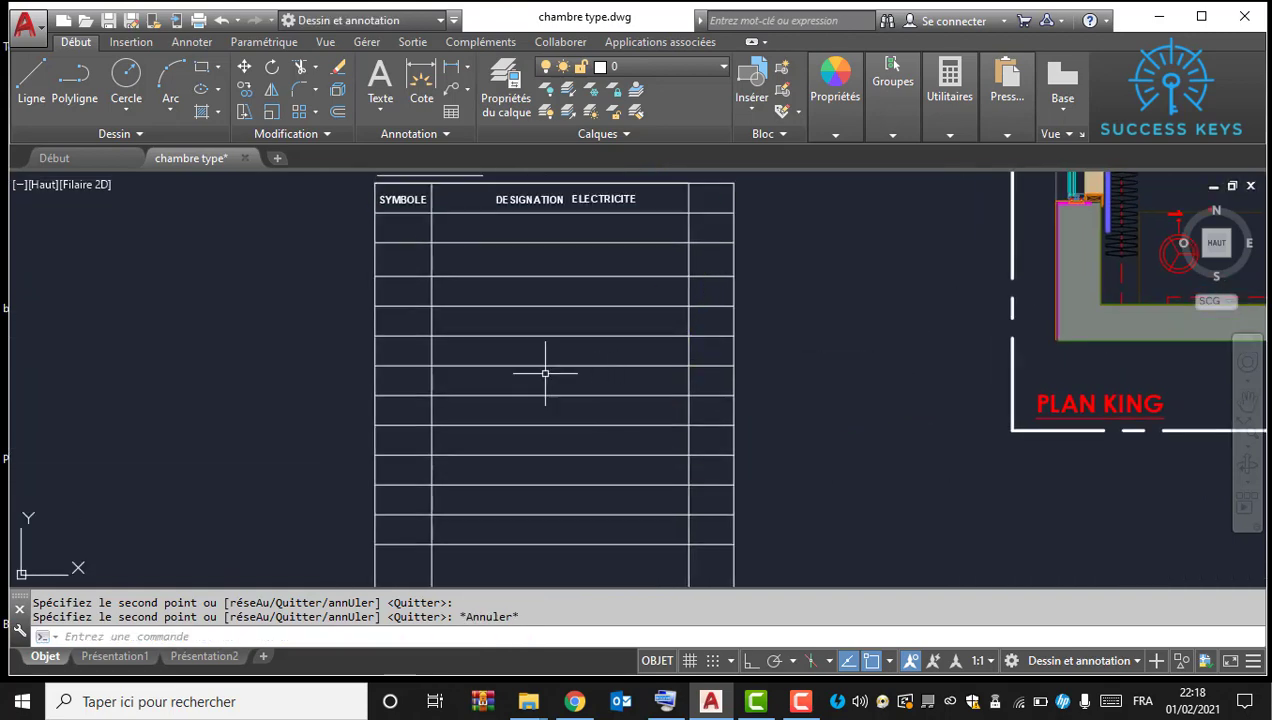
Step: Copy the DESIGNATION header text into the two rows below, using the upper-left corner of its column as base point
{"action": "middle_click_drag", "start_coordinate": [456, 184], "coordinate": [487, 314]}
{"action": "scroll", "coordinate": [594, 329], "scroll_direction": "up", "scroll_amount": 4}
{"action": "scroll", "coordinate": [594, 336], "scroll_direction": "up", "scroll_amount": 2}
{"action": "left_click", "coordinate": [580, 364]}
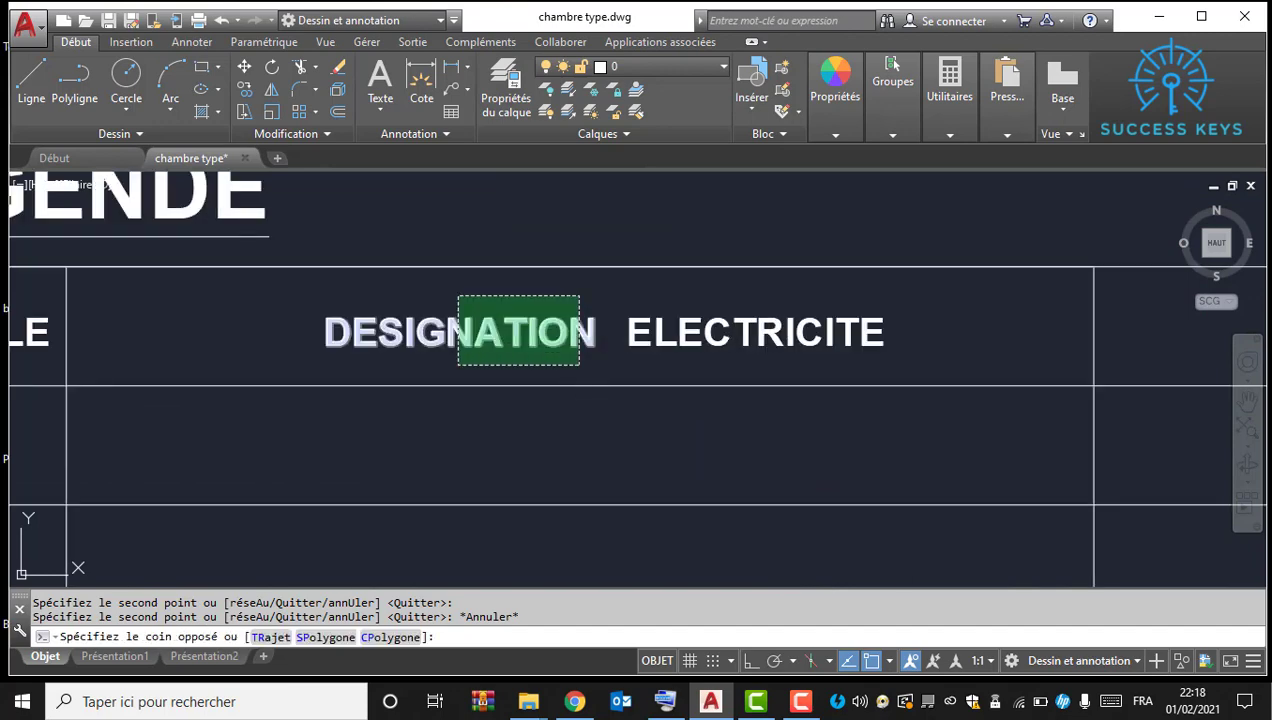
{"action": "left_click", "coordinate": [457, 297]}
{"action": "right_click", "coordinate": [526, 371]}
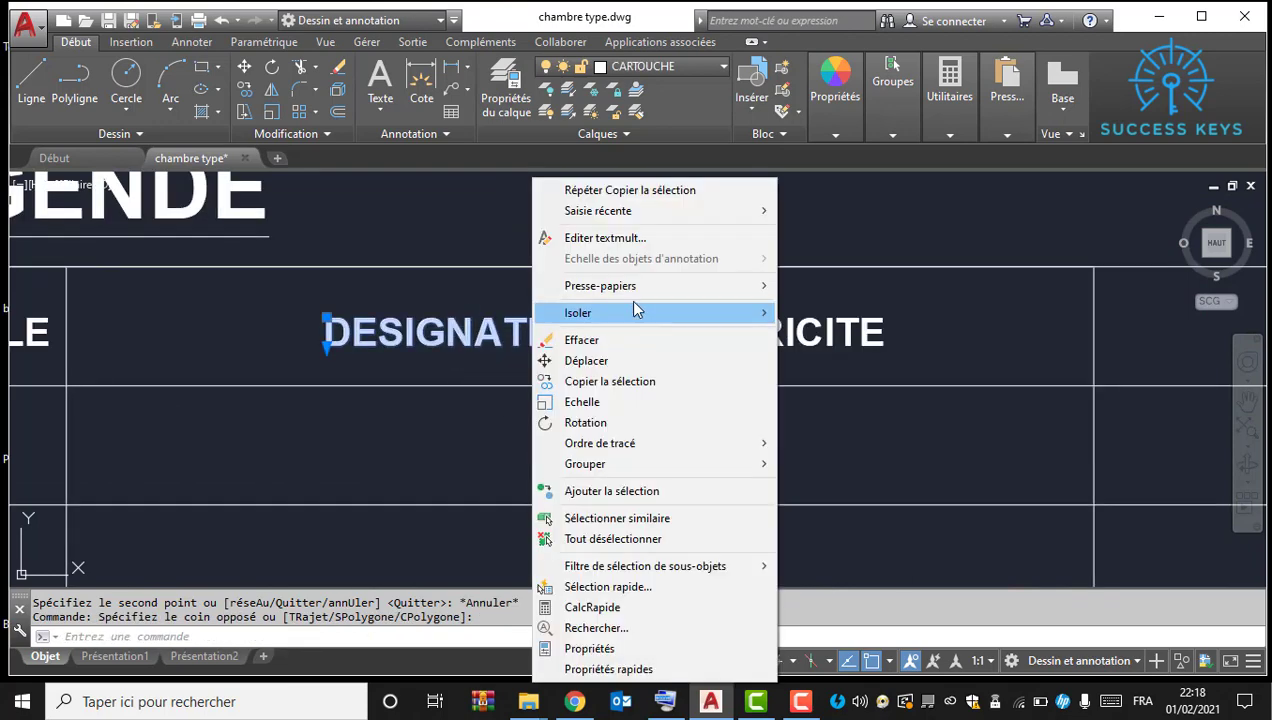
{"action": "mouse_move", "coordinate": [698, 290]}
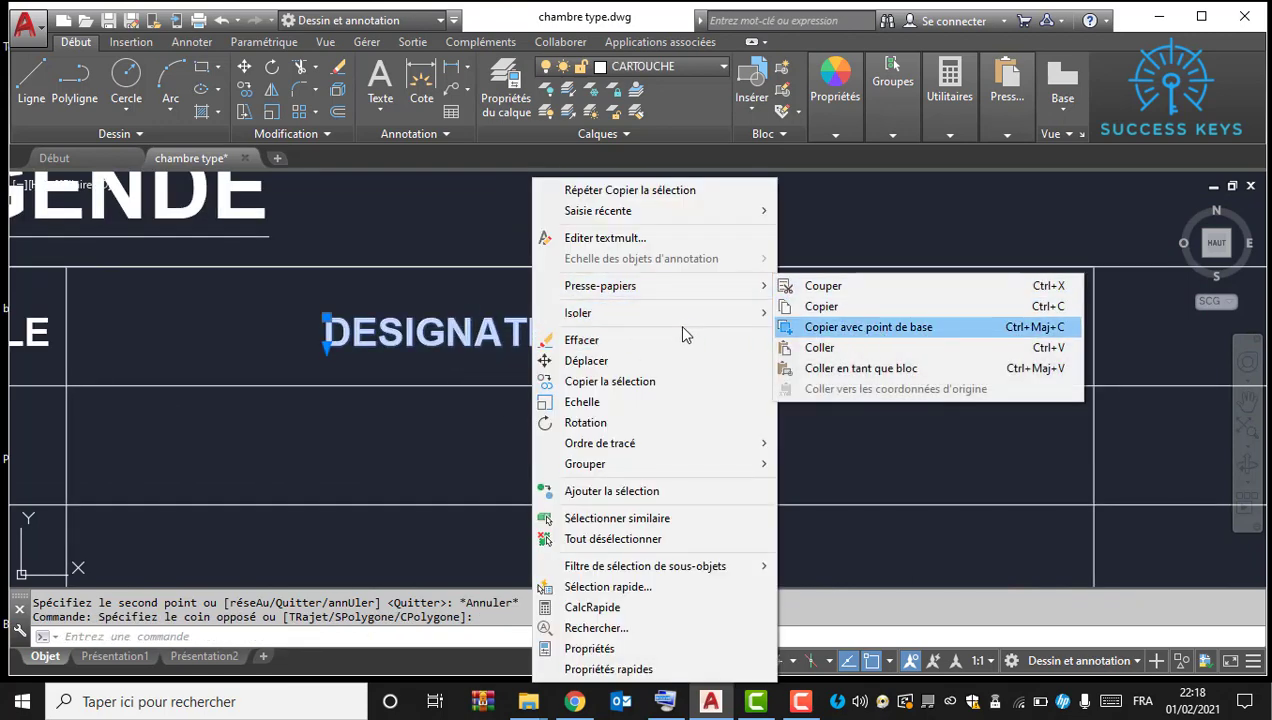
{"action": "left_click", "coordinate": [558, 387]}
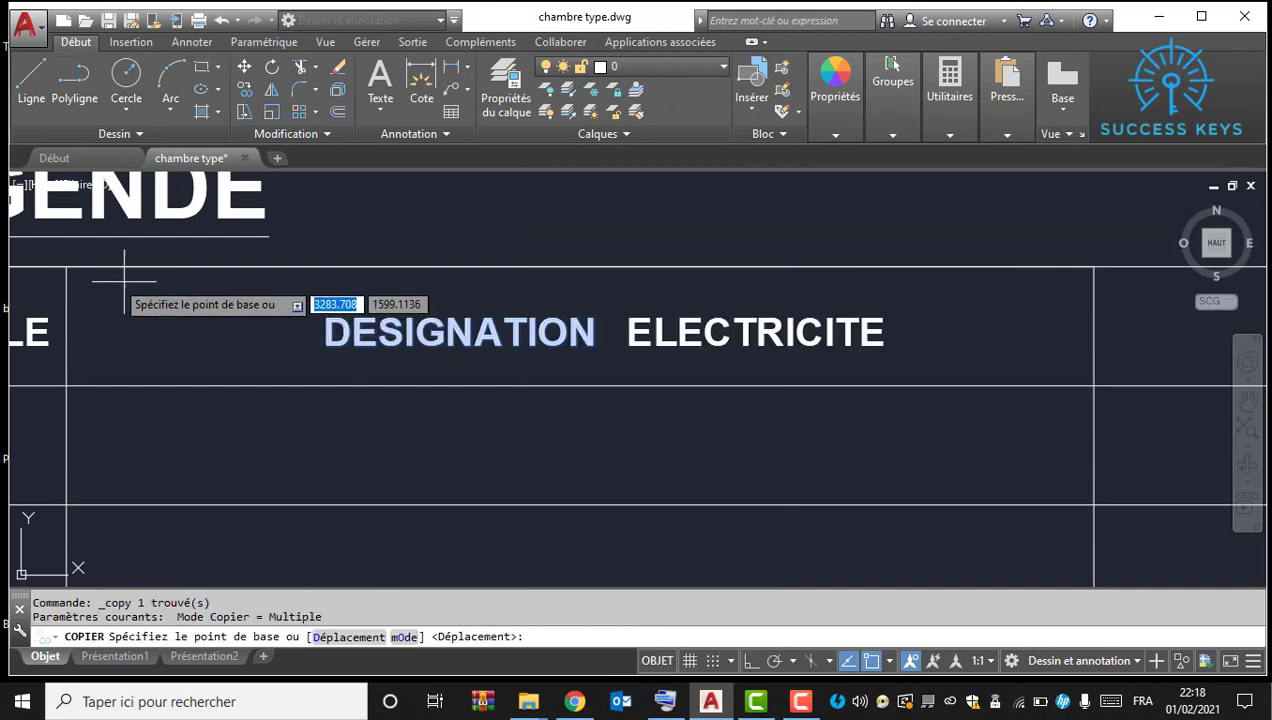
{"action": "left_click", "coordinate": [67, 267]}
{"action": "middle_click_drag", "start_coordinate": [224, 372], "coordinate": [346, 328]}
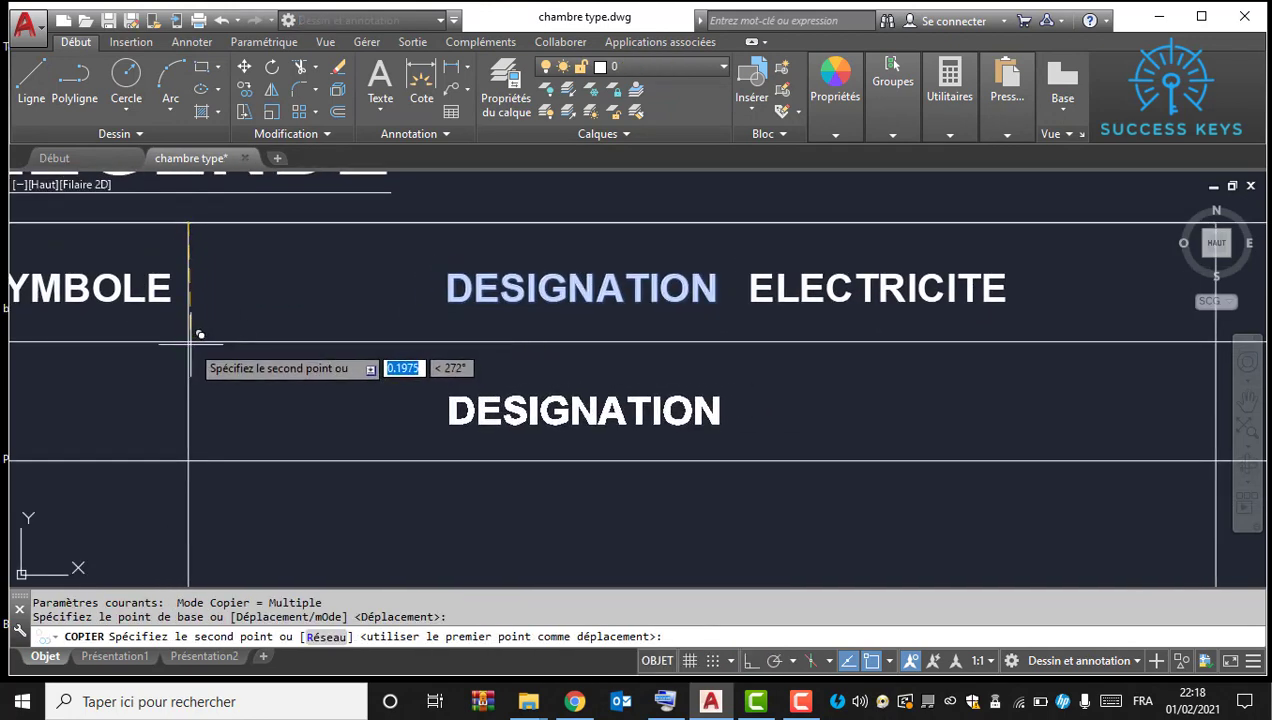
{"action": "left_click", "coordinate": [185, 342]}
{"action": "mouse_move", "coordinate": [302, 428]}
{"action": "middle_mouse_down"}
{"action": "mouse_move", "coordinate": [438, 348]}
{"action": "mouse_move", "coordinate": [470, 456]}
{"action": "middle_mouse_up"}
{"action": "left_click", "coordinate": [327, 378]}
{"action": "scroll", "coordinate": [340, 365], "scroll_direction": "down", "scroll_amount": 2}
{"action": "key", "text": "Escape"}
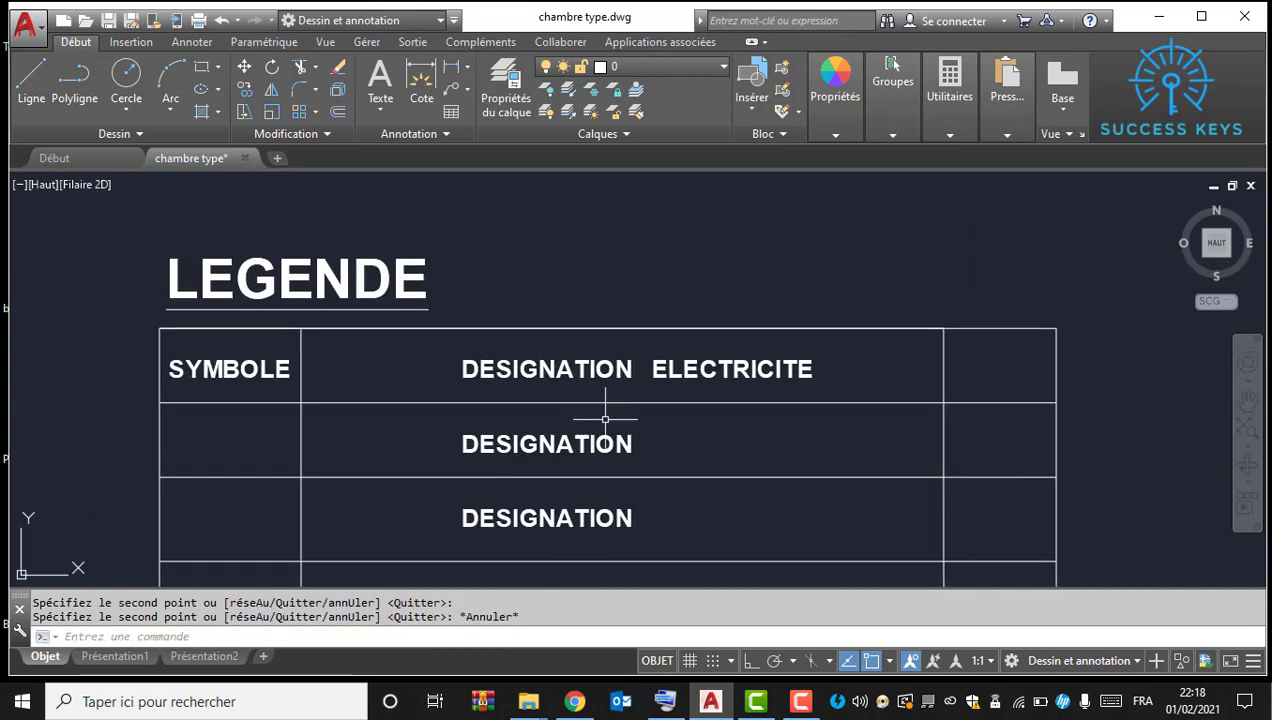
Step: Move the two copied DESIGNATION texts horizontally about 0.36 units to the left side of their column, with ortho mode on
{"action": "left_click", "coordinate": [628, 426]}
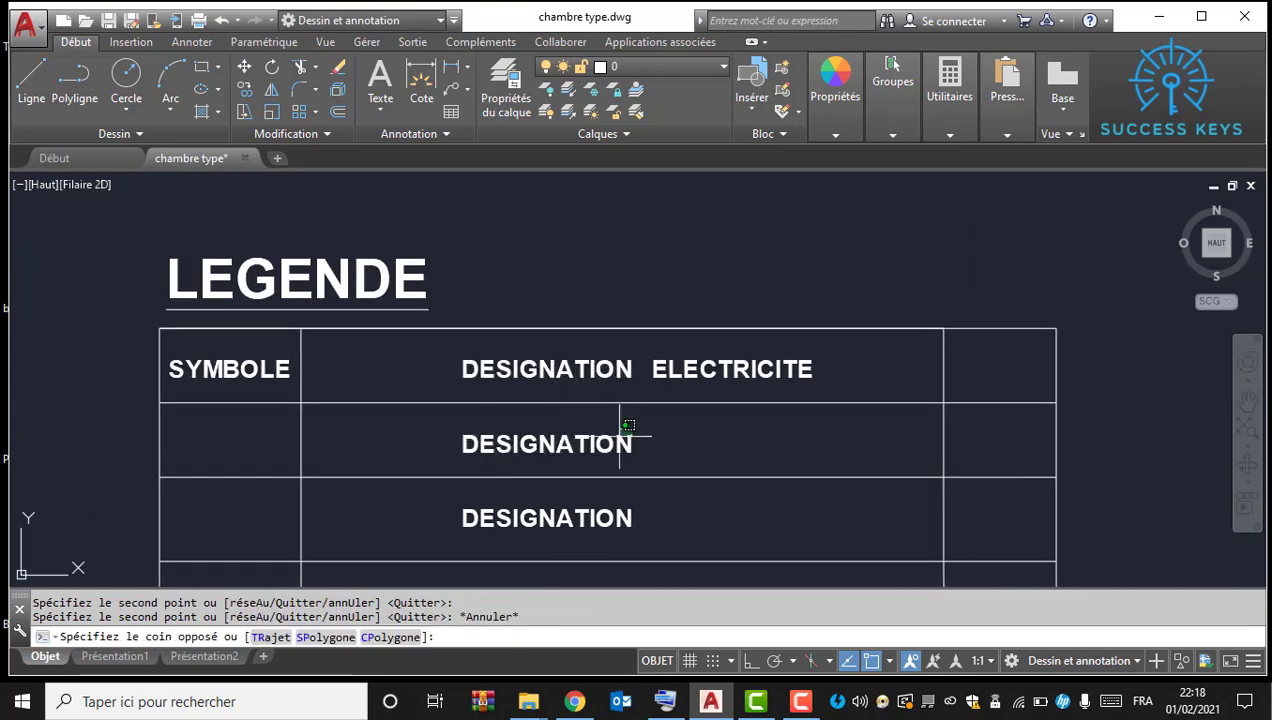
{"action": "left_click", "coordinate": [565, 450]}
{"action": "left_click", "coordinate": [668, 492]}
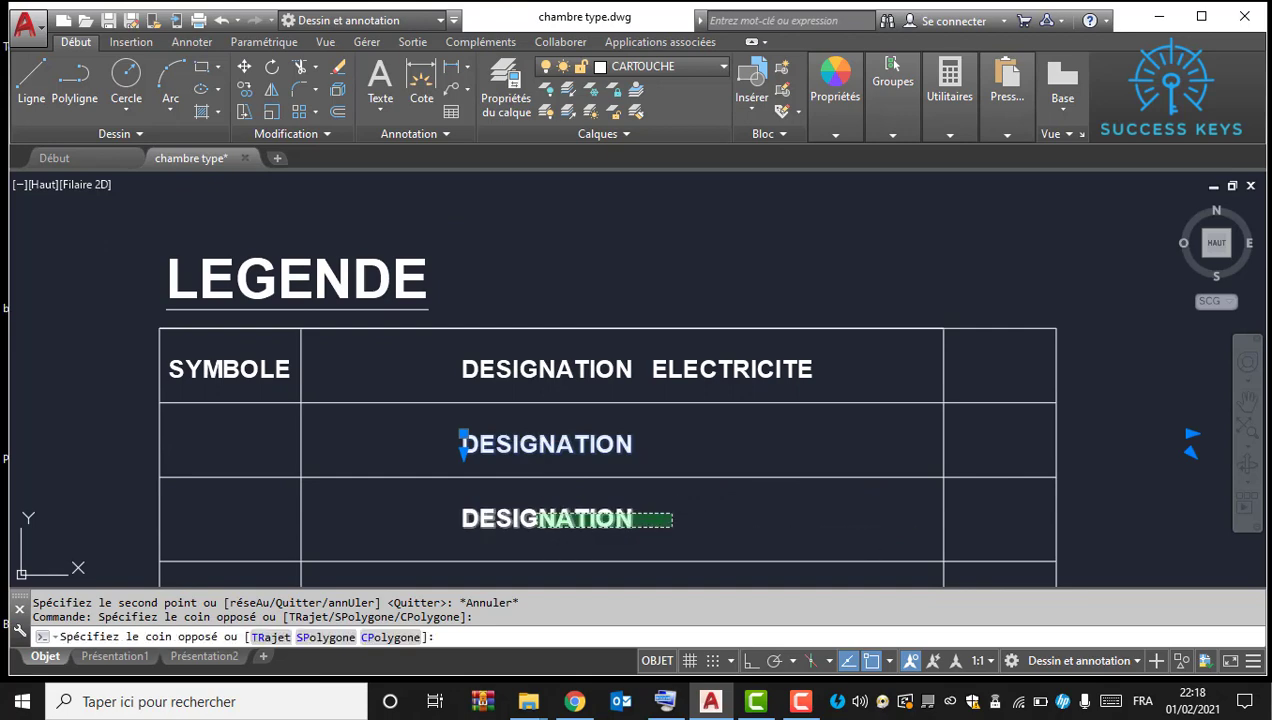
{"action": "left_click", "coordinate": [545, 524]}
{"action": "type", "text": "de"}
{"action": "key", "text": "Return"}
{"action": "scroll", "coordinate": [439, 432], "scroll_direction": "up", "scroll_amount": 2}
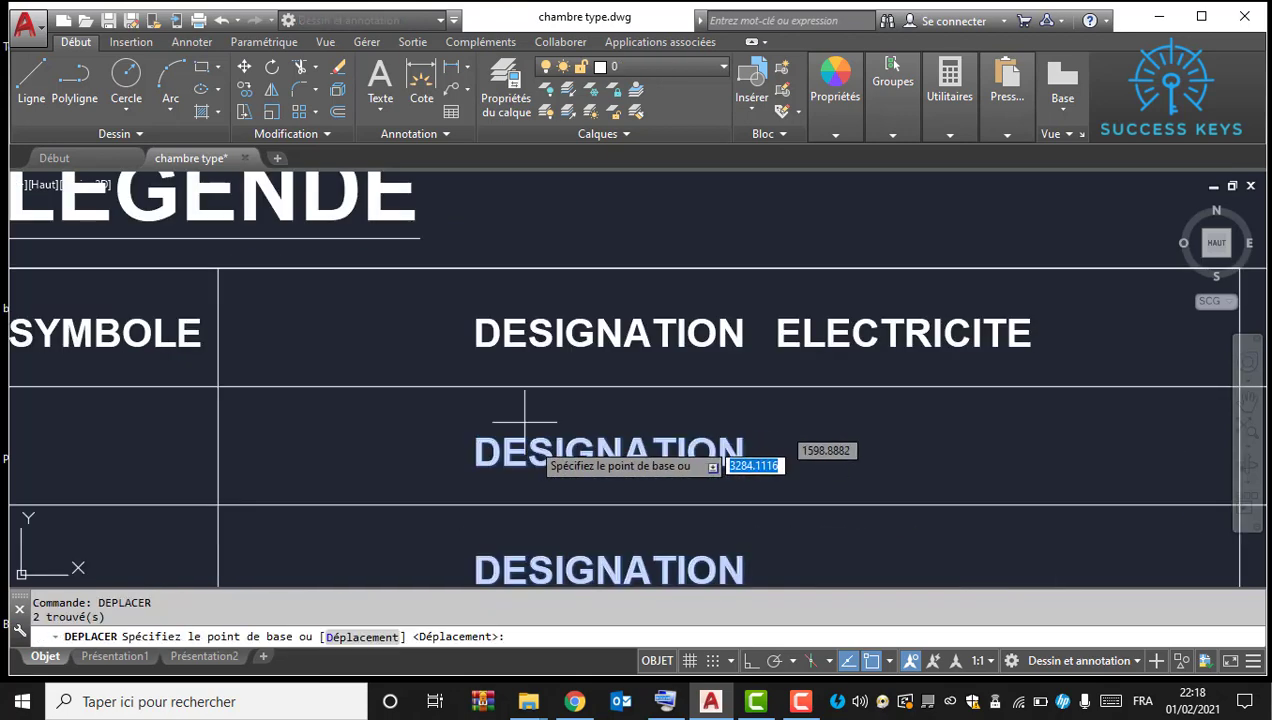
{"action": "left_click", "coordinate": [470, 466]}
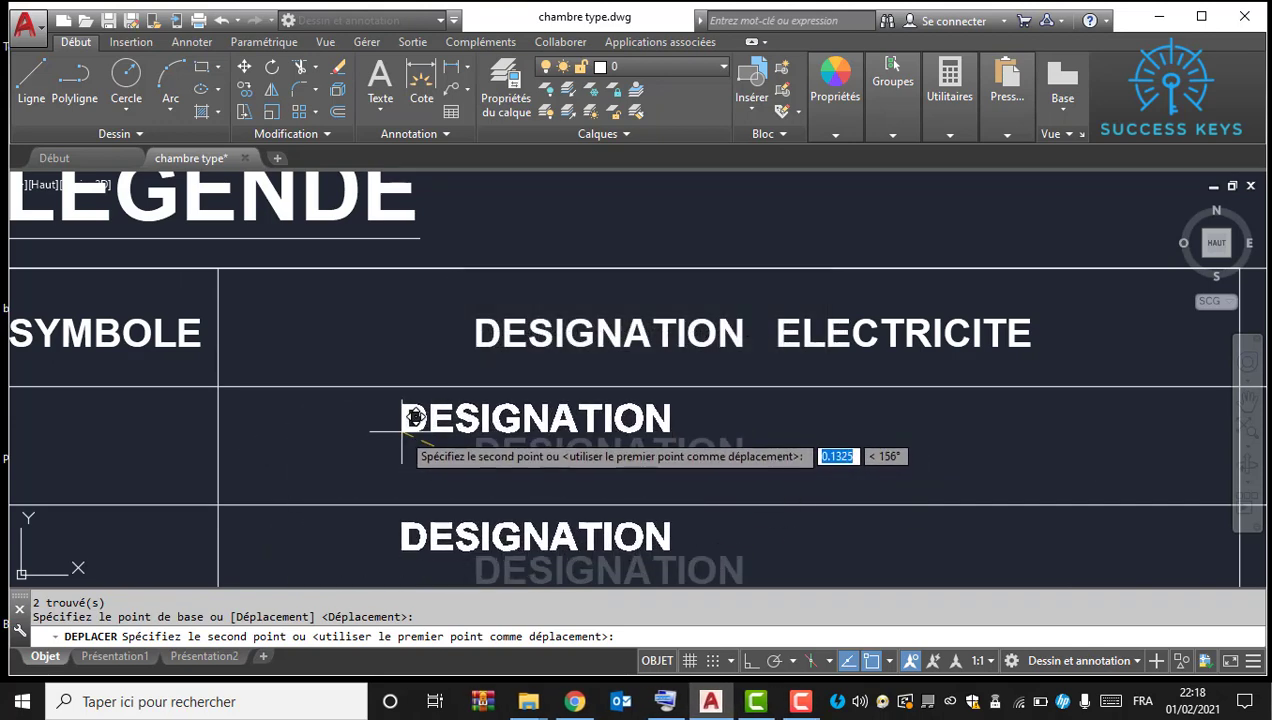
{"action": "key", "text": "F8"}
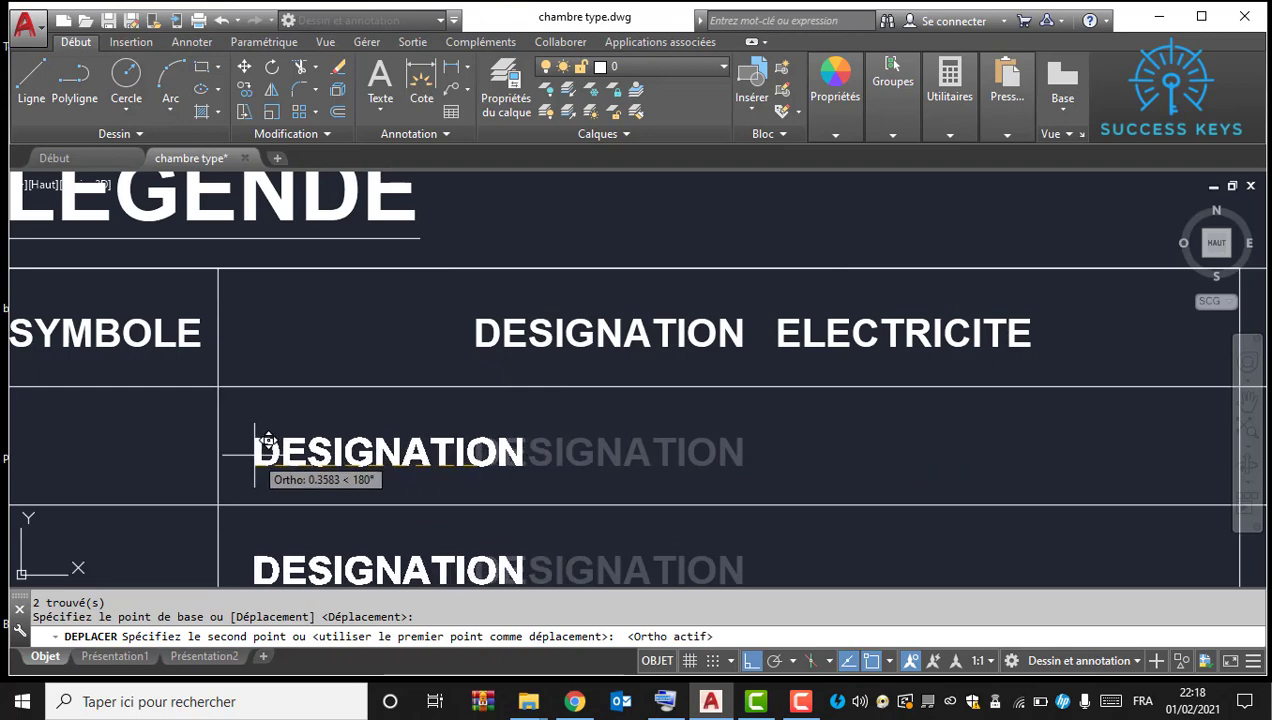
{"action": "left_click", "coordinate": [251, 456]}
Step: Examine the electrical symbols in the bathroom and entrance of the King plan for entries to put in the legend
{"action": "scroll", "coordinate": [369, 376], "scroll_direction": "down", "scroll_amount": 4}
{"action": "middle_click_drag", "start_coordinate": [281, 410], "coordinate": [408, 418]}
{"action": "scroll", "coordinate": [408, 418], "scroll_direction": "up", "scroll_amount": 2}
{"action": "scroll", "coordinate": [406, 415], "scroll_direction": "down", "scroll_amount": 4}
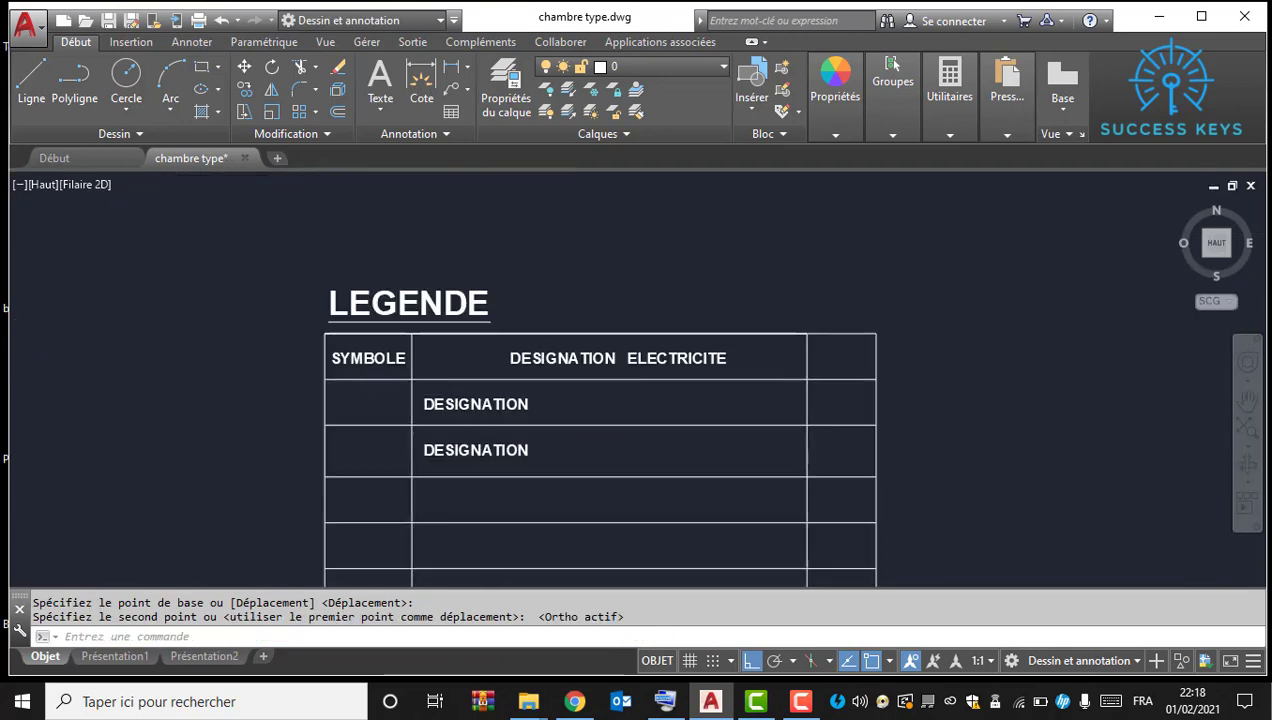
{"action": "middle_click_drag", "start_coordinate": [817, 391], "coordinate": [605, 400]}
{"action": "scroll", "coordinate": [604, 399], "scroll_direction": "down", "scroll_amount": 2}
{"action": "middle_click_drag", "start_coordinate": [1191, 265], "coordinate": [876, 335]}
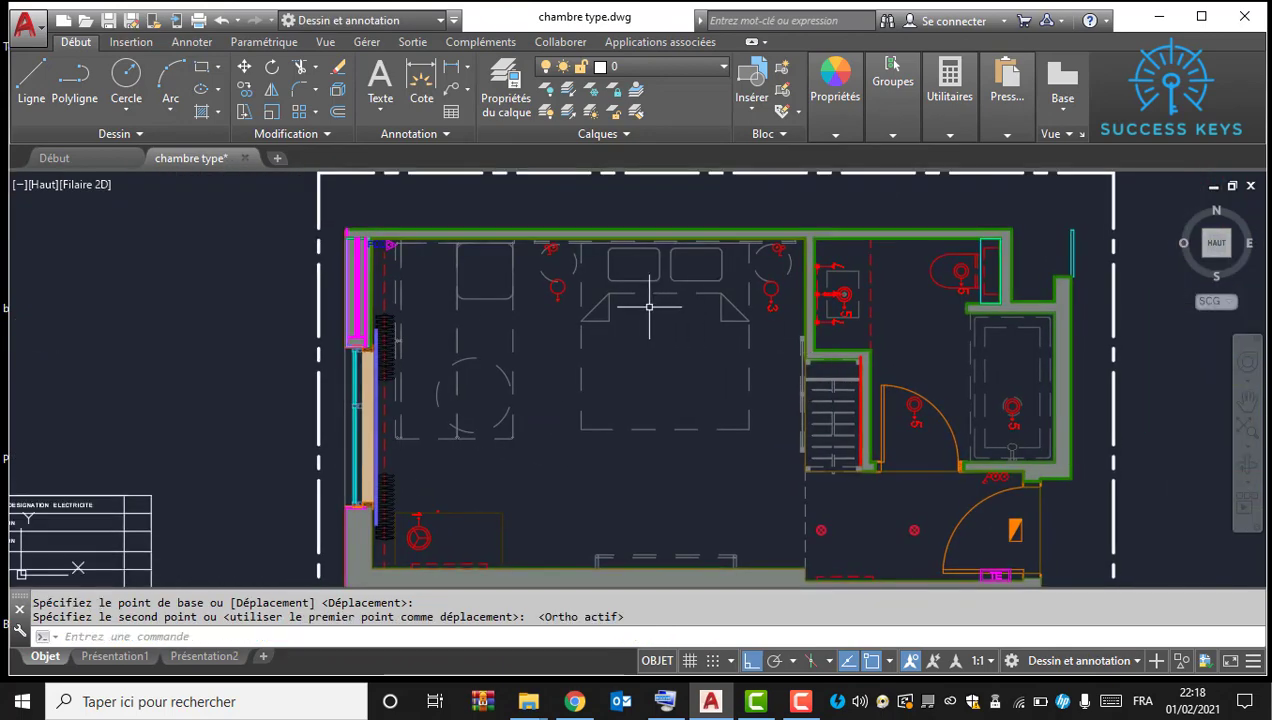
{"action": "scroll", "coordinate": [917, 292], "scroll_direction": "up", "scroll_amount": 4}
{"action": "scroll", "coordinate": [884, 376], "scroll_direction": "up", "scroll_amount": 2}
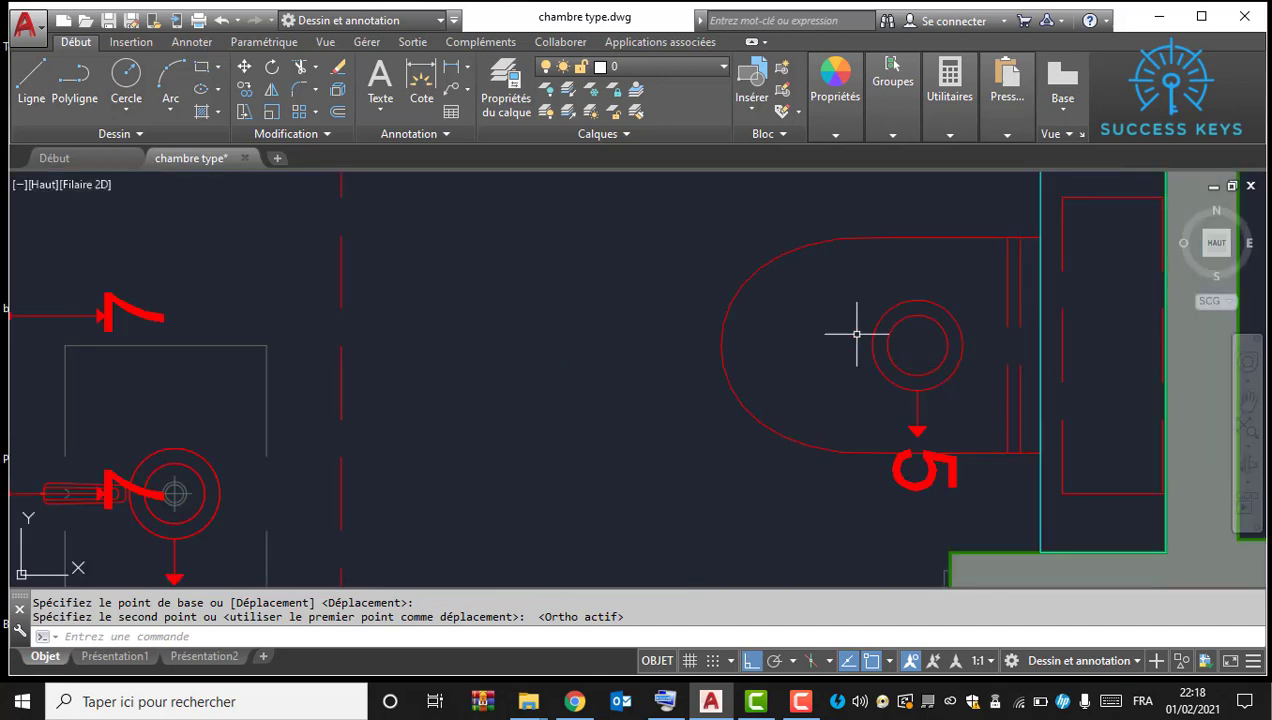
{"action": "scroll", "coordinate": [852, 332], "scroll_direction": "down", "scroll_amount": 8}
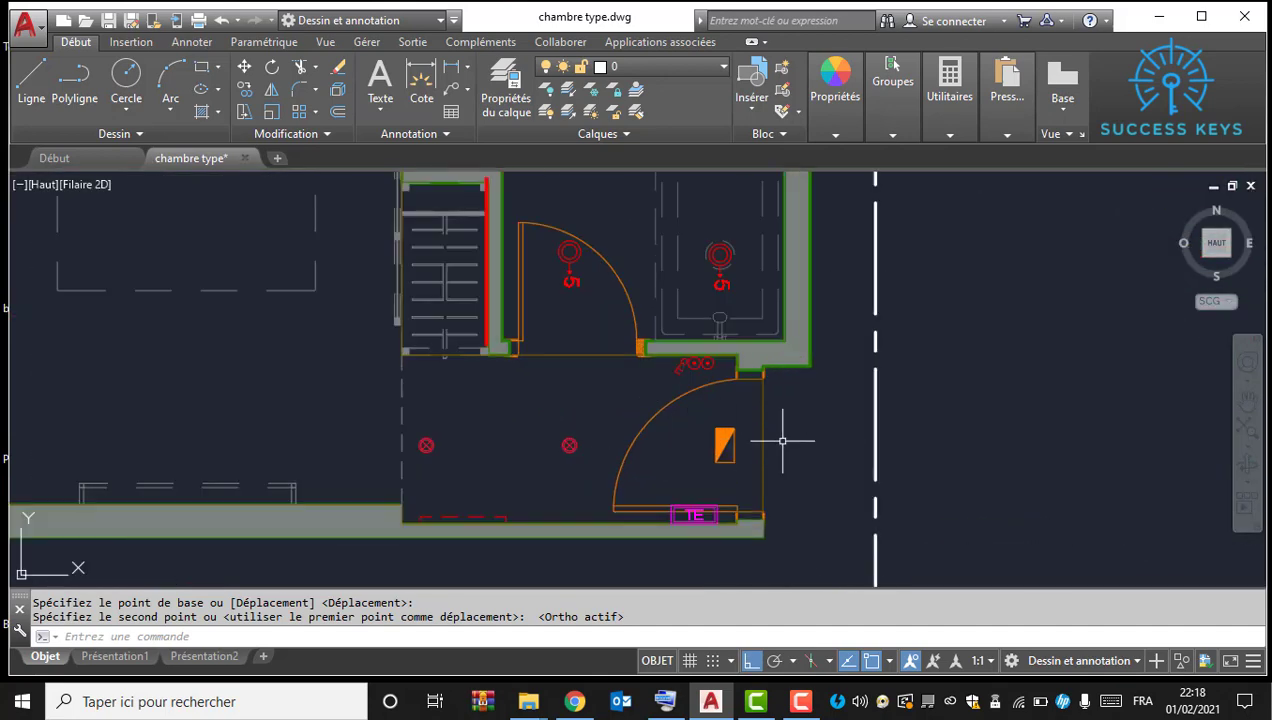
Step: Copy the crossed-circle symbol from the King plan's entrance into the SYMBOLE cell of the legend's second row, with ortho mode off
{"action": "scroll", "coordinate": [593, 467], "scroll_direction": "up", "scroll_amount": 4}
{"action": "left_click", "coordinate": [783, 436]}
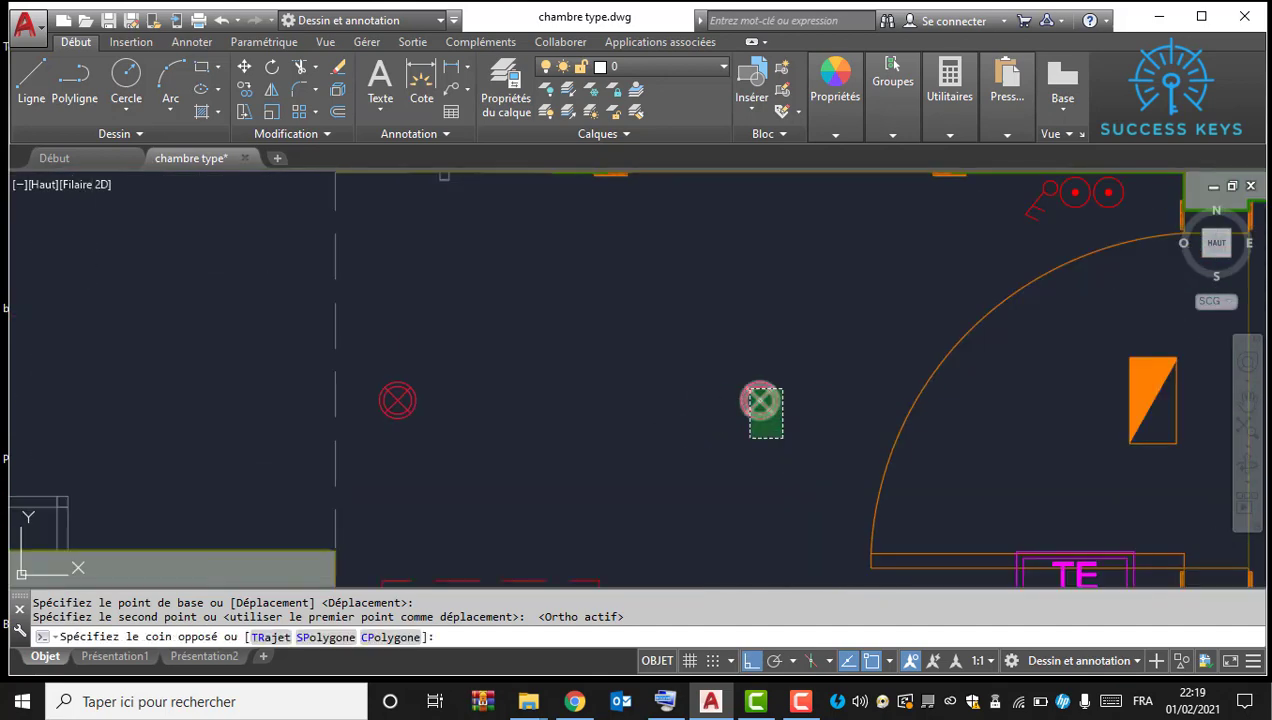
{"action": "left_click", "coordinate": [750, 389]}
{"action": "right_click", "coordinate": [752, 390]}
{"action": "mouse_move", "coordinate": [955, 288]}
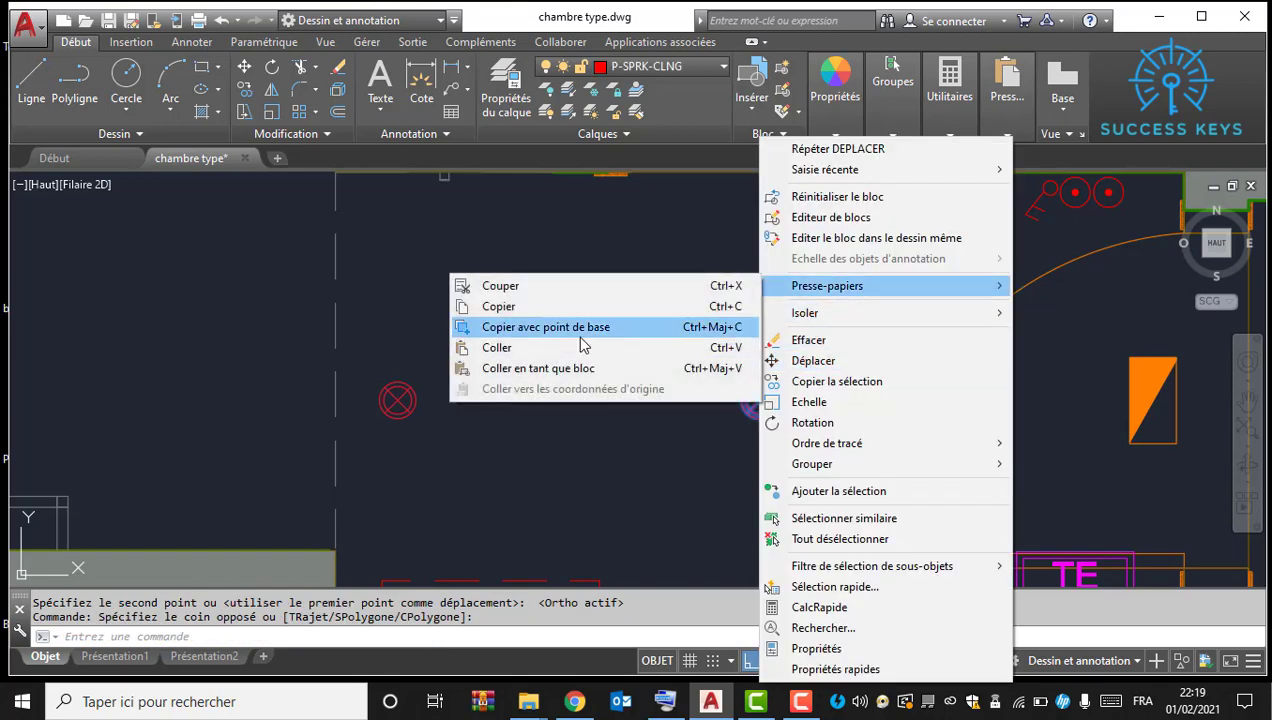
{"action": "left_click", "coordinate": [837, 381]}
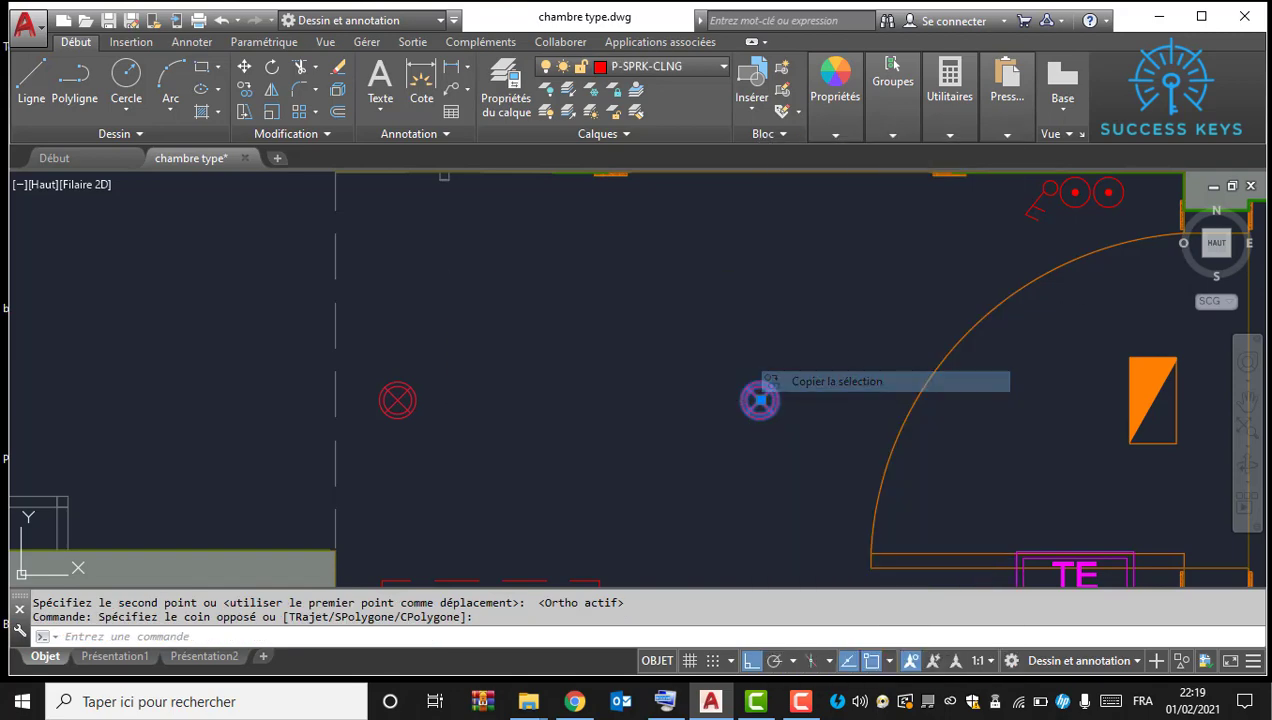
{"action": "scroll", "coordinate": [760, 400], "scroll_direction": "up", "scroll_amount": 2}
{"action": "left_click", "coordinate": [753, 360]}
{"action": "scroll", "coordinate": [787, 345], "scroll_direction": "down", "scroll_amount": 5}
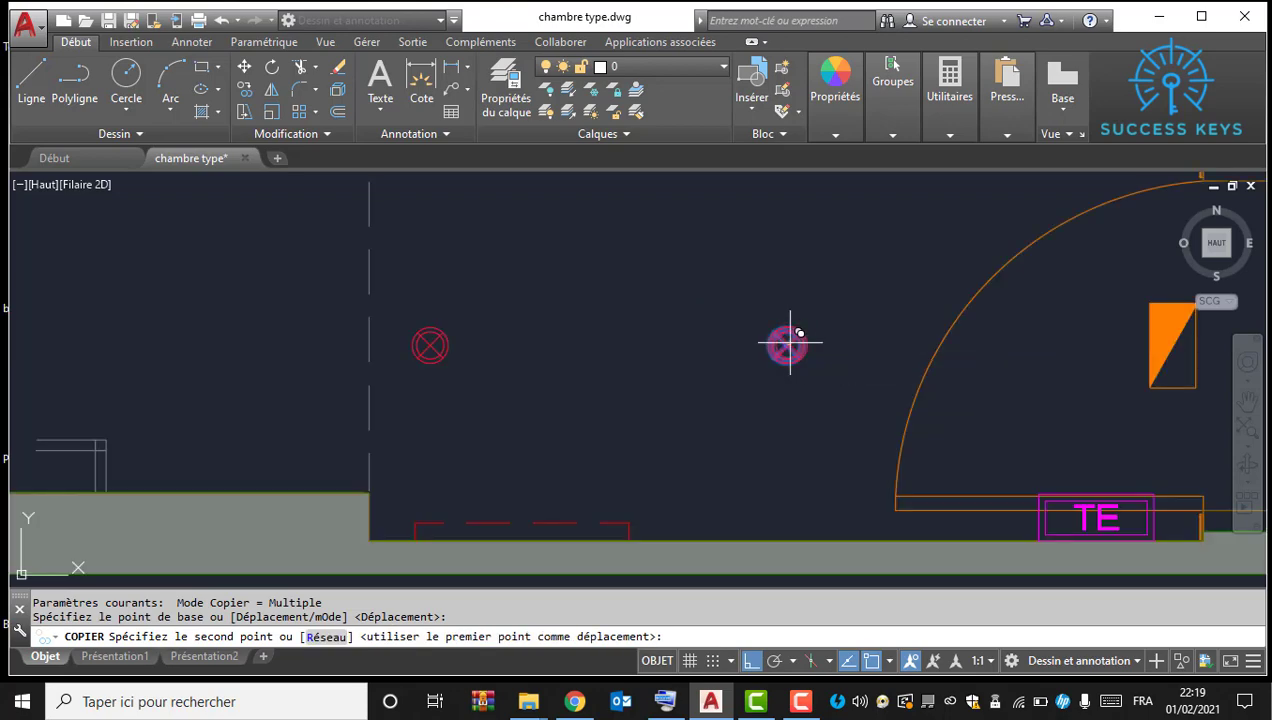
{"action": "middle_click_drag", "start_coordinate": [304, 430], "coordinate": [638, 404]}
{"action": "scroll", "coordinate": [562, 345], "scroll_direction": "up", "scroll_amount": 4}
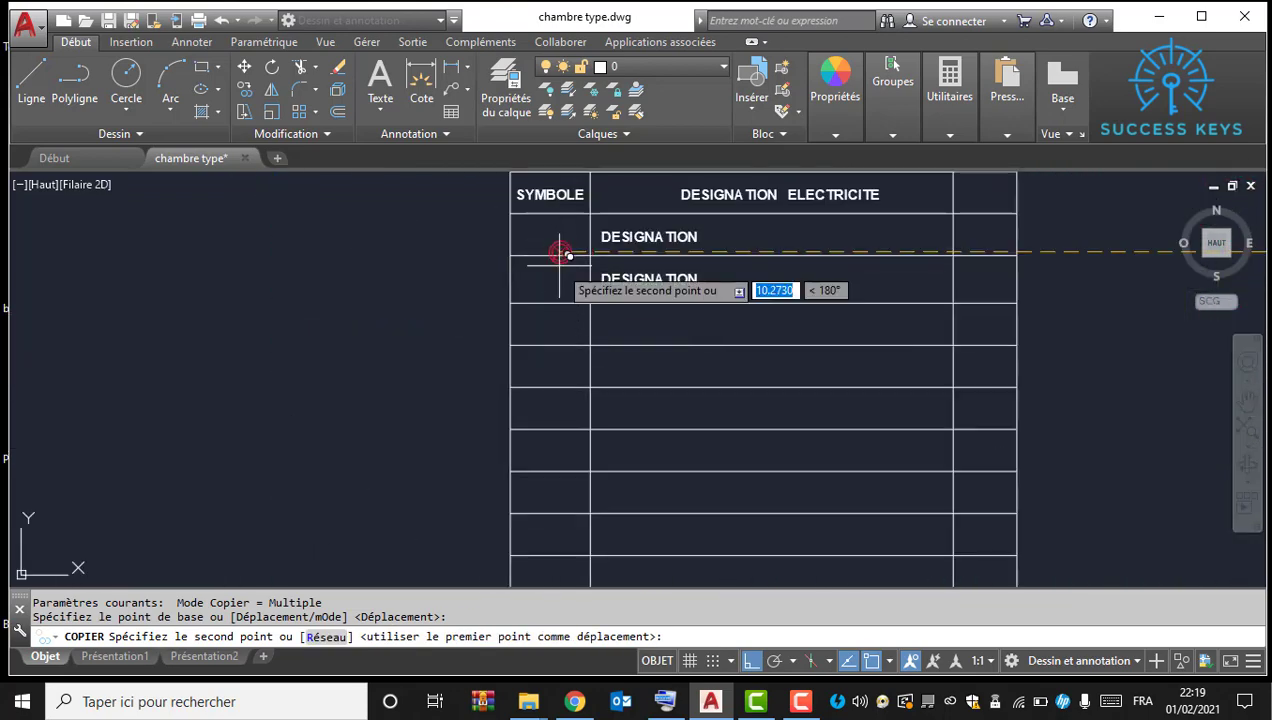
{"action": "scroll", "coordinate": [562, 256], "scroll_direction": "up", "scroll_amount": 3}
{"action": "key", "text": "F8"}
{"action": "middle_click_drag", "start_coordinate": [542, 261], "coordinate": [539, 351]}
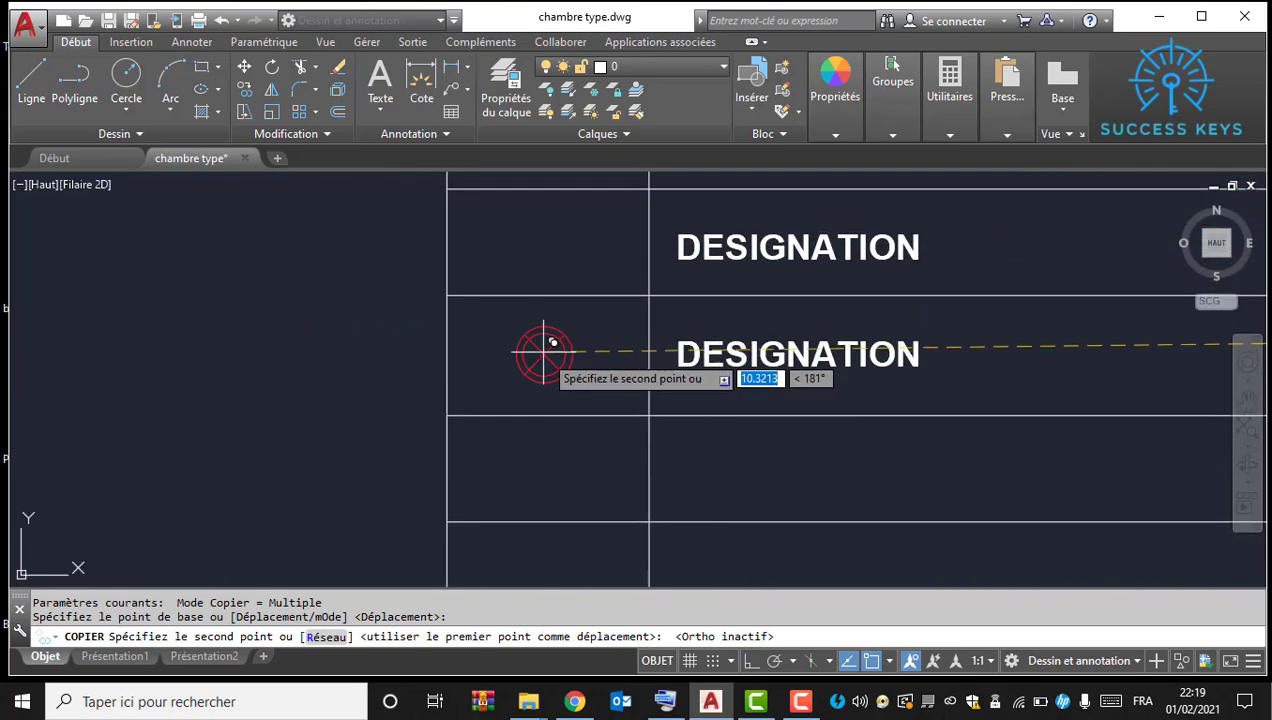
{"action": "left_click", "coordinate": [543, 355]}
{"action": "key", "text": "Escape"}
{"action": "scroll", "coordinate": [535, 395], "scroll_direction": "down", "scroll_amount": 5}
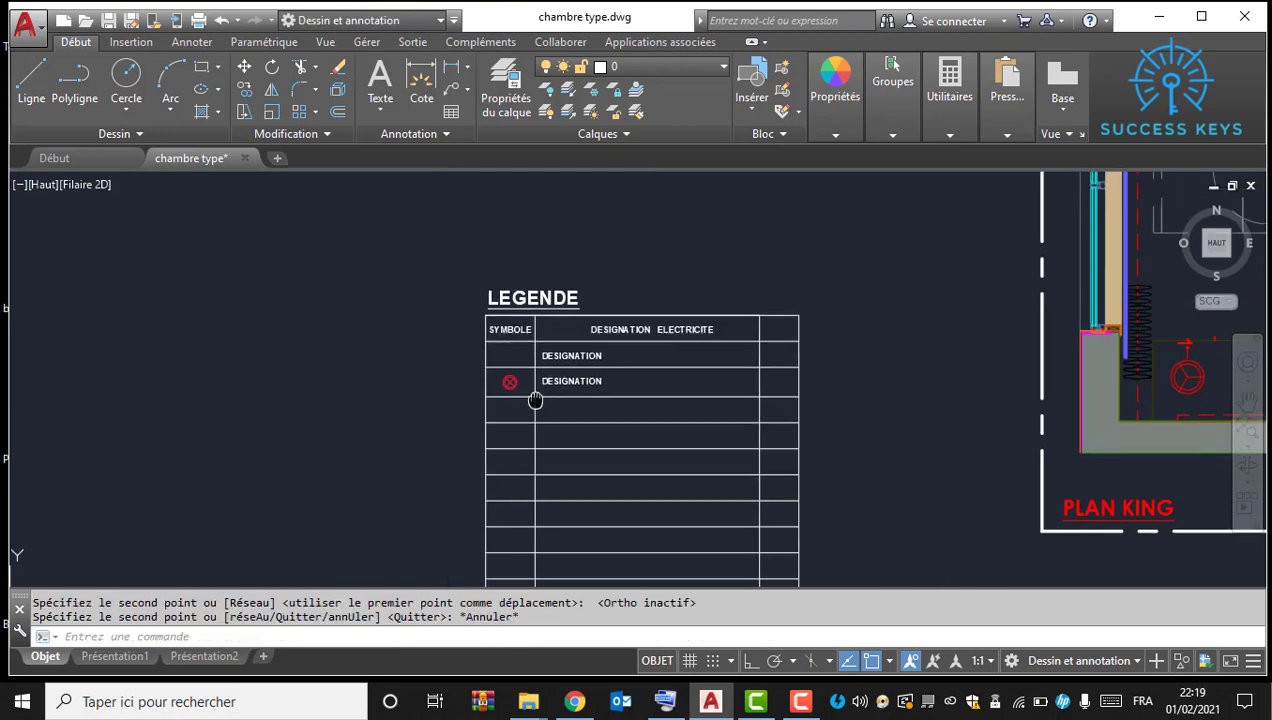
Step: Draw a polyline along the top edge of the SYMBOLE header cell, from corner to corner
{"action": "scroll", "coordinate": [510, 370], "scroll_direction": "up", "scroll_amount": 5}
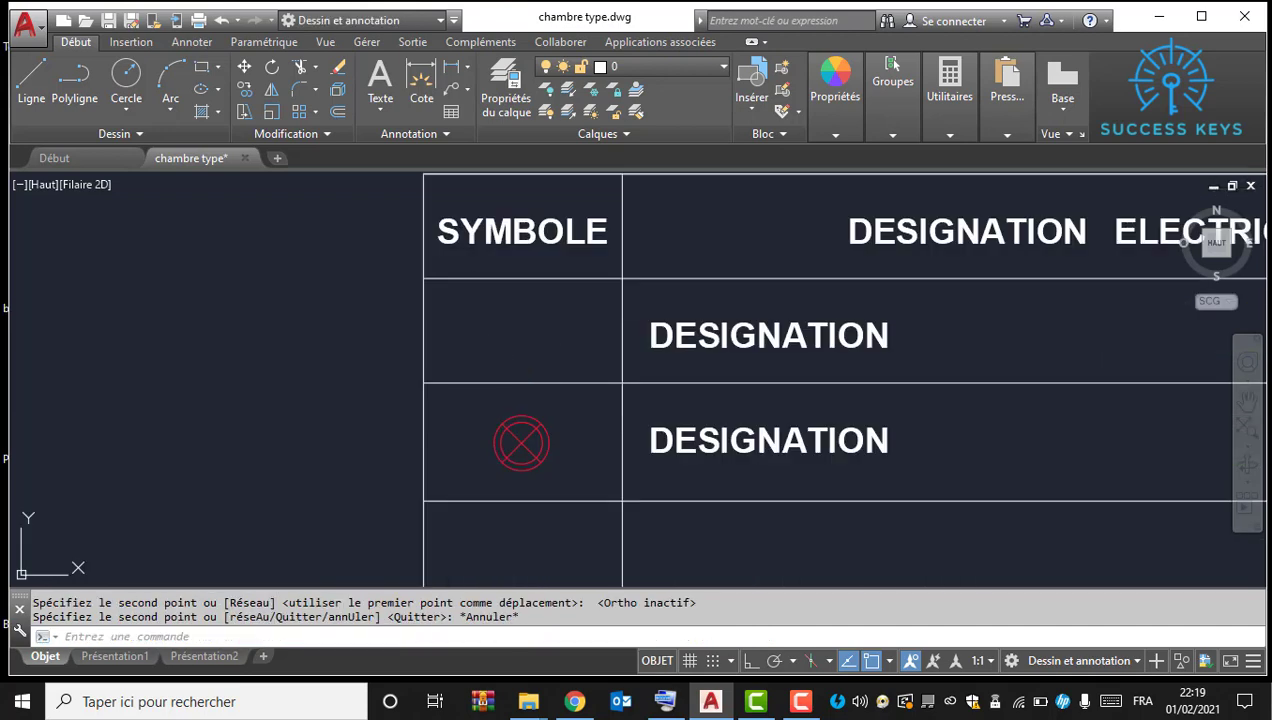
{"action": "type", "text": "PO"}
{"action": "key", "text": "Return"}
{"action": "middle_click_drag", "start_coordinate": [521, 188], "coordinate": [489, 384]}
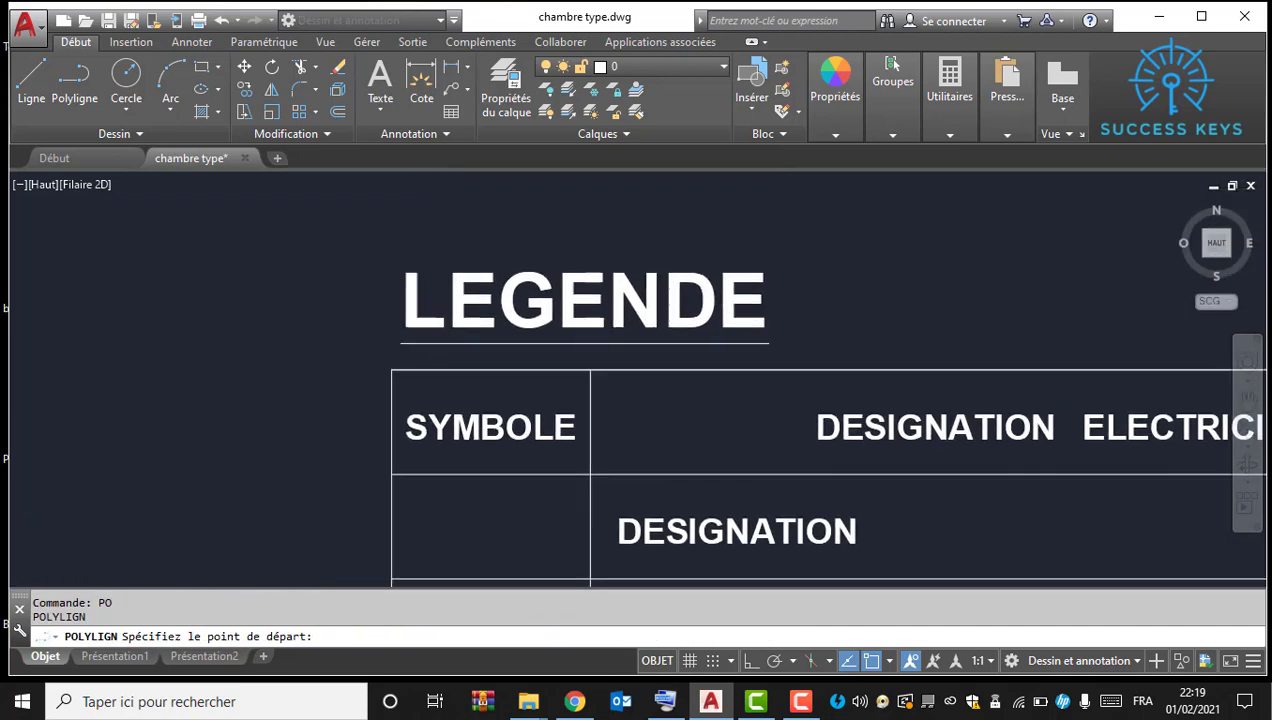
{"action": "left_click", "coordinate": [392, 369]}
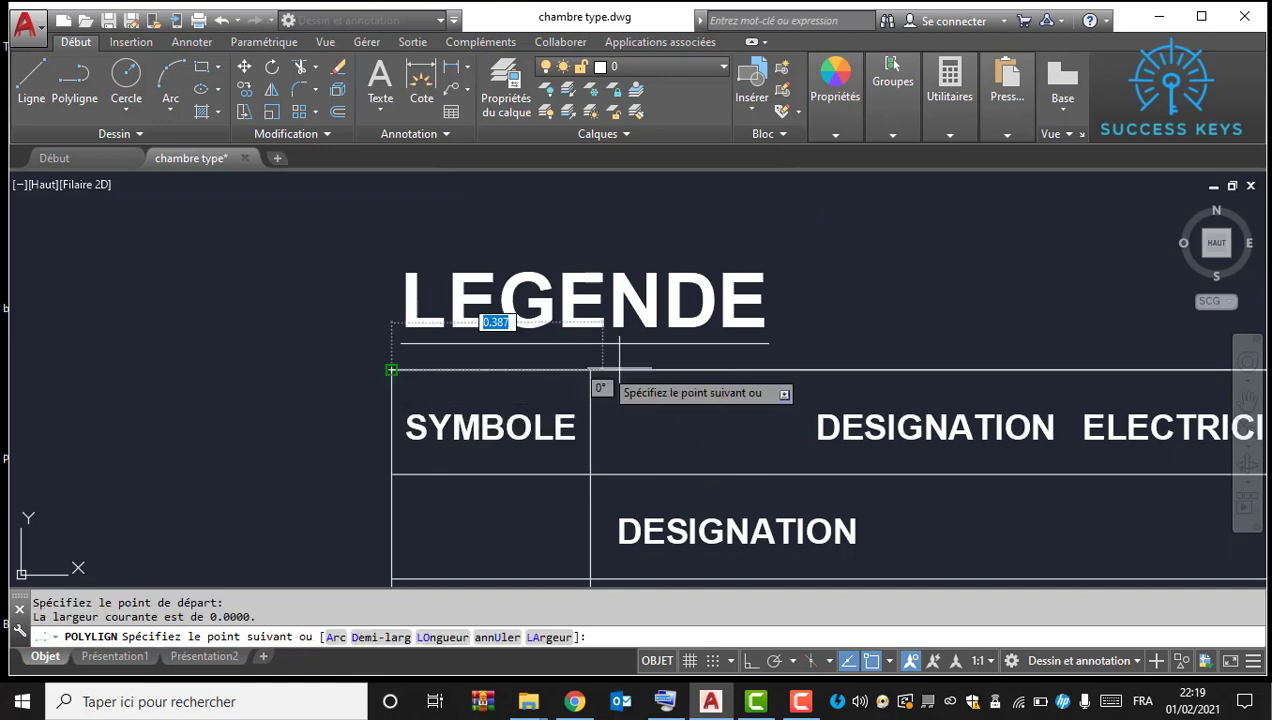
{"action": "left_click", "coordinate": [590, 370]}
{"action": "key", "text": "Escape"}
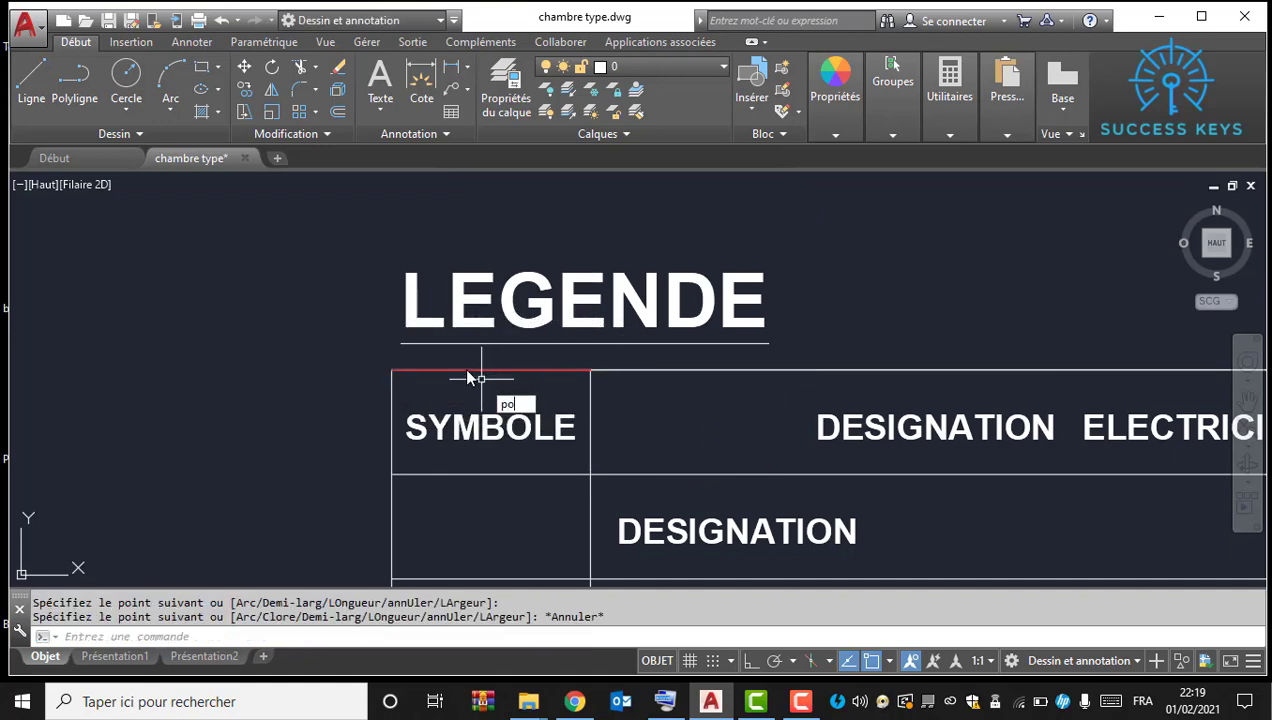
Step: Try to draw a vertical polyline from the middle of the SYMBOLE header's top edge down past the table's last row
{"action": "type", "text": "po"}
{"action": "key", "text": "Return"}
{"action": "middle_click_drag", "start_coordinate": [495, 472], "coordinate": [504, 46]}
{"action": "scroll", "coordinate": [506, 316], "scroll_direction": "down", "scroll_amount": 2}
{"action": "middle_click_drag", "start_coordinate": [512, 400], "coordinate": [496, 26]}
{"action": "middle_click_drag", "start_coordinate": [472, 411], "coordinate": [484, 35]}
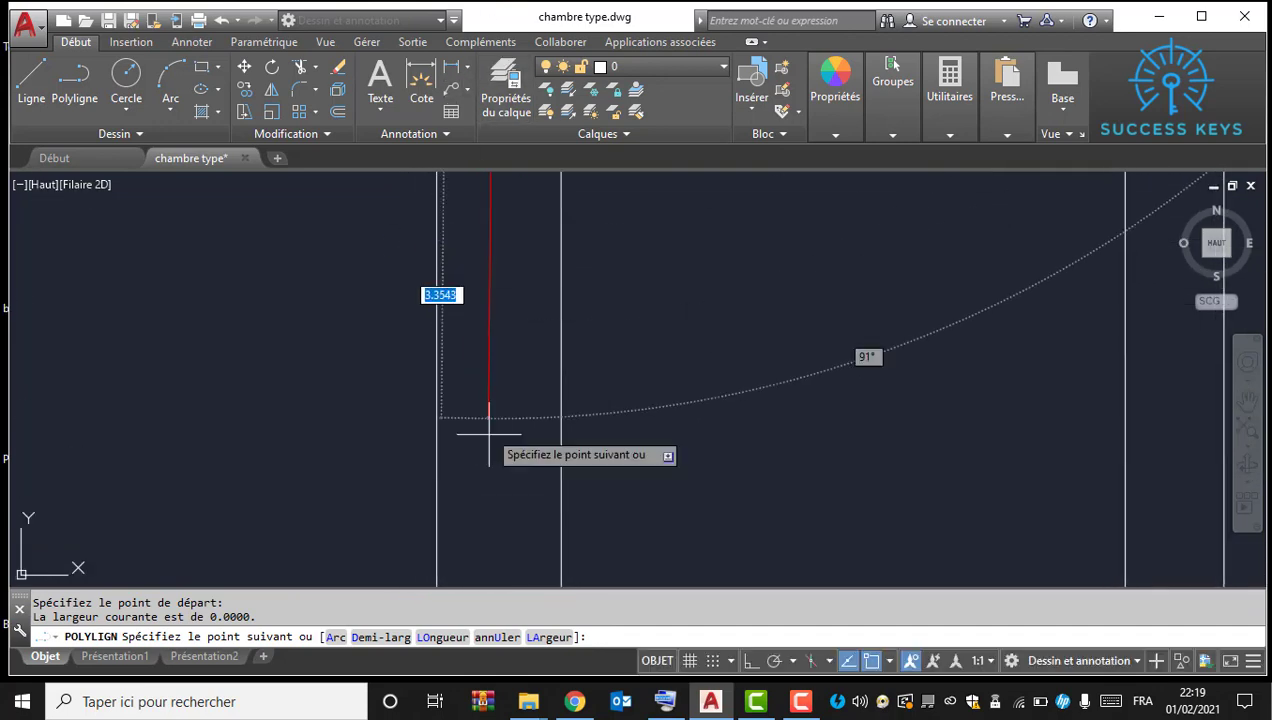
{"action": "middle_click_drag", "start_coordinate": [488, 434], "coordinate": [489, 30]}
{"action": "scroll", "coordinate": [481, 212], "scroll_direction": "down", "scroll_amount": 3}
{"action": "middle_click_drag", "start_coordinate": [484, 194], "coordinate": [481, 467]}
{"action": "left_click", "coordinate": [480, 476]}
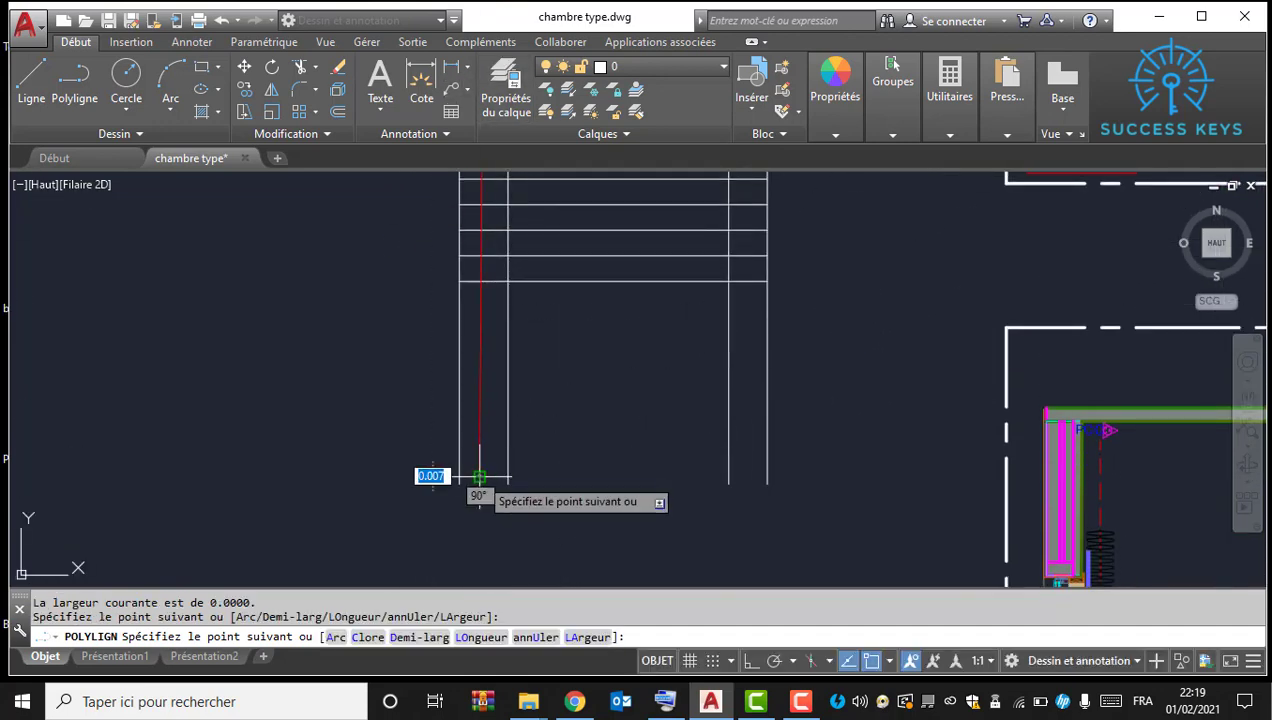
{"action": "key", "text": "Escape"}
Step: Delete the slightly slanted polyline running down the SYMBOLE column
{"action": "left_click", "coordinate": [476, 436]}
{"action": "left_click", "coordinate": [478, 480]}
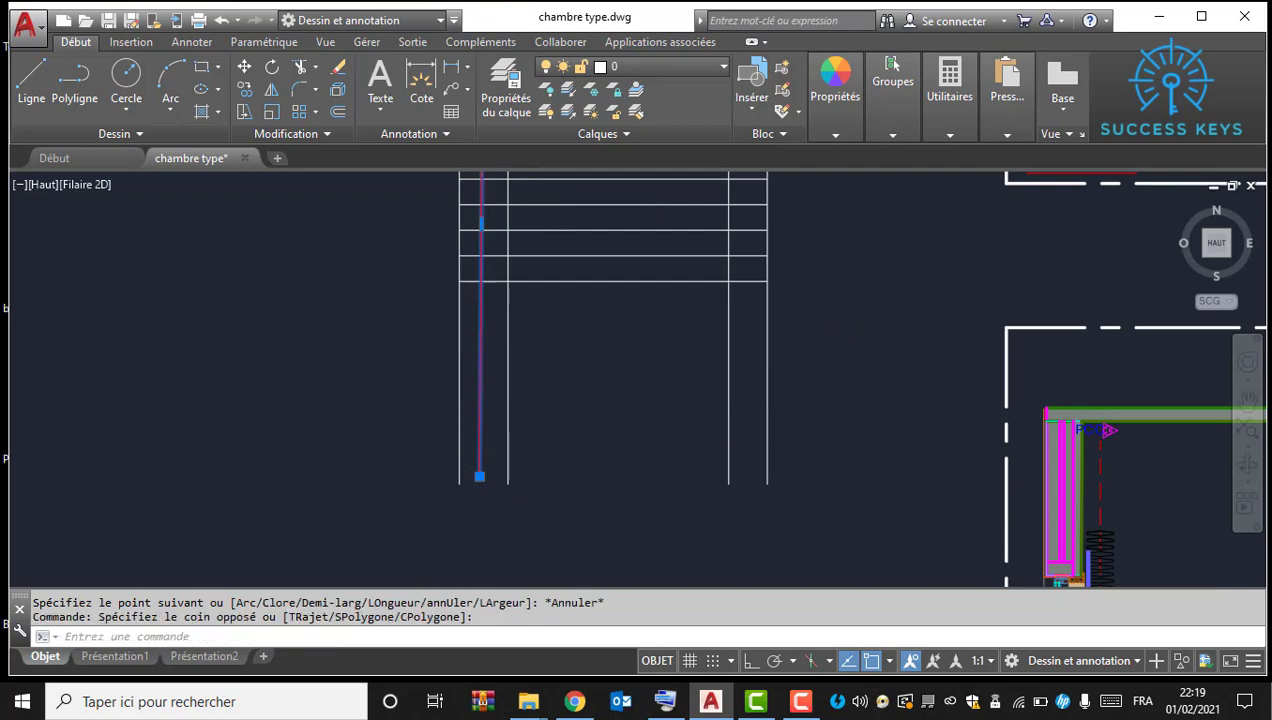
{"action": "scroll", "coordinate": [476, 484], "scroll_direction": "down", "scroll_amount": 2}
{"action": "key", "text": "Delete"}
Step: Draw a vertical centre polyline with ortho mode on, from the midpoint of the SYMBOLE header's top edge down past the last row
{"action": "scroll", "coordinate": [472, 292], "scroll_direction": "up", "scroll_amount": 8}
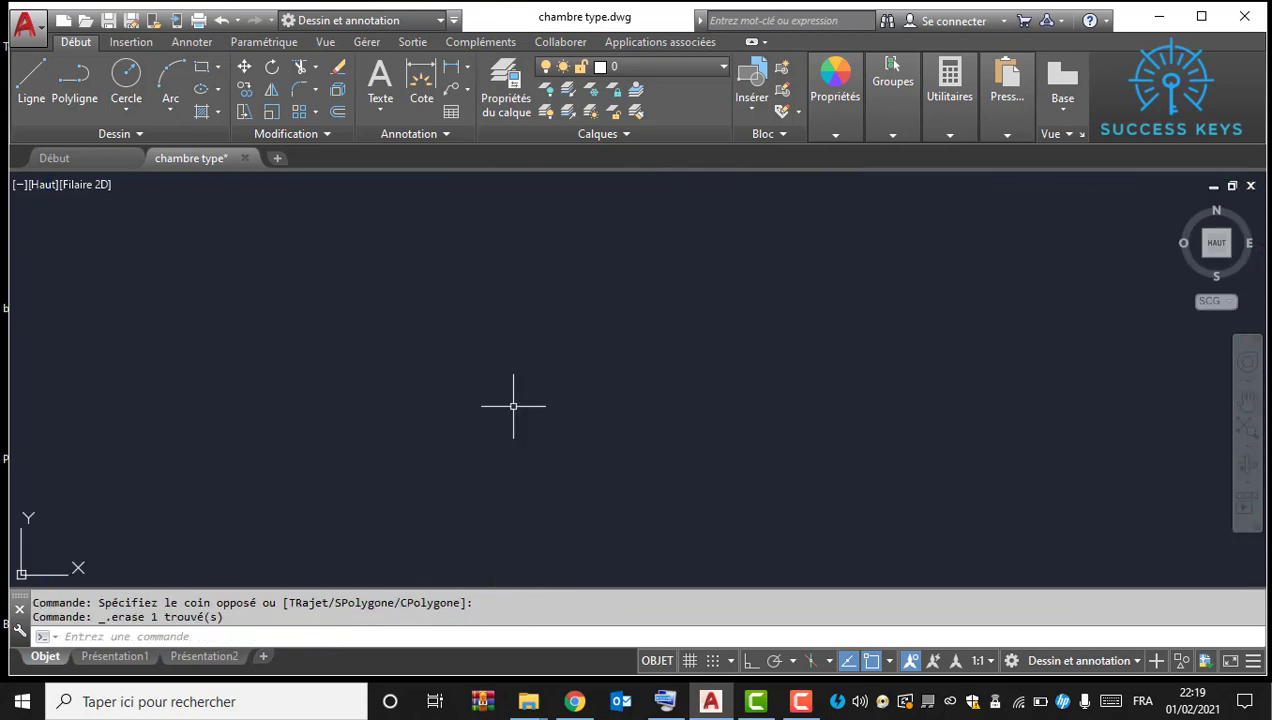
{"action": "key", "text": "Return"}
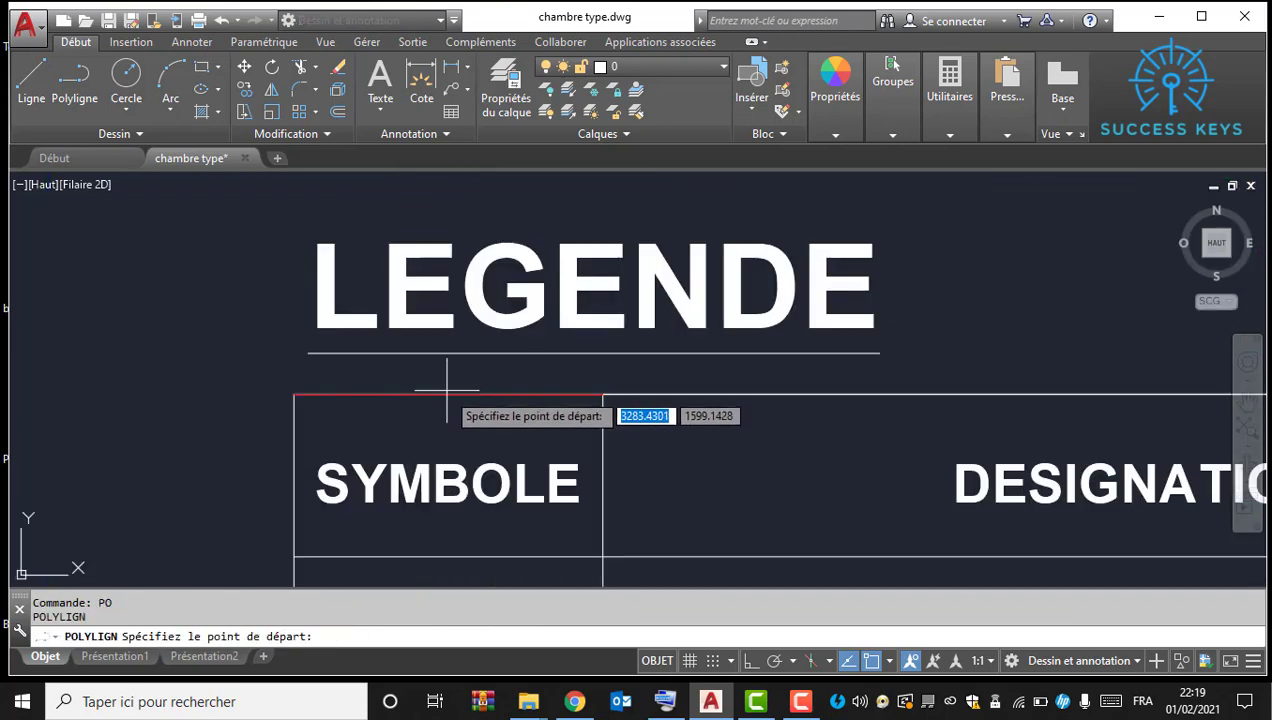
{"action": "left_click", "coordinate": [447, 393]}
{"action": "scroll", "coordinate": [420, 335], "scroll_direction": "down", "scroll_amount": 7}
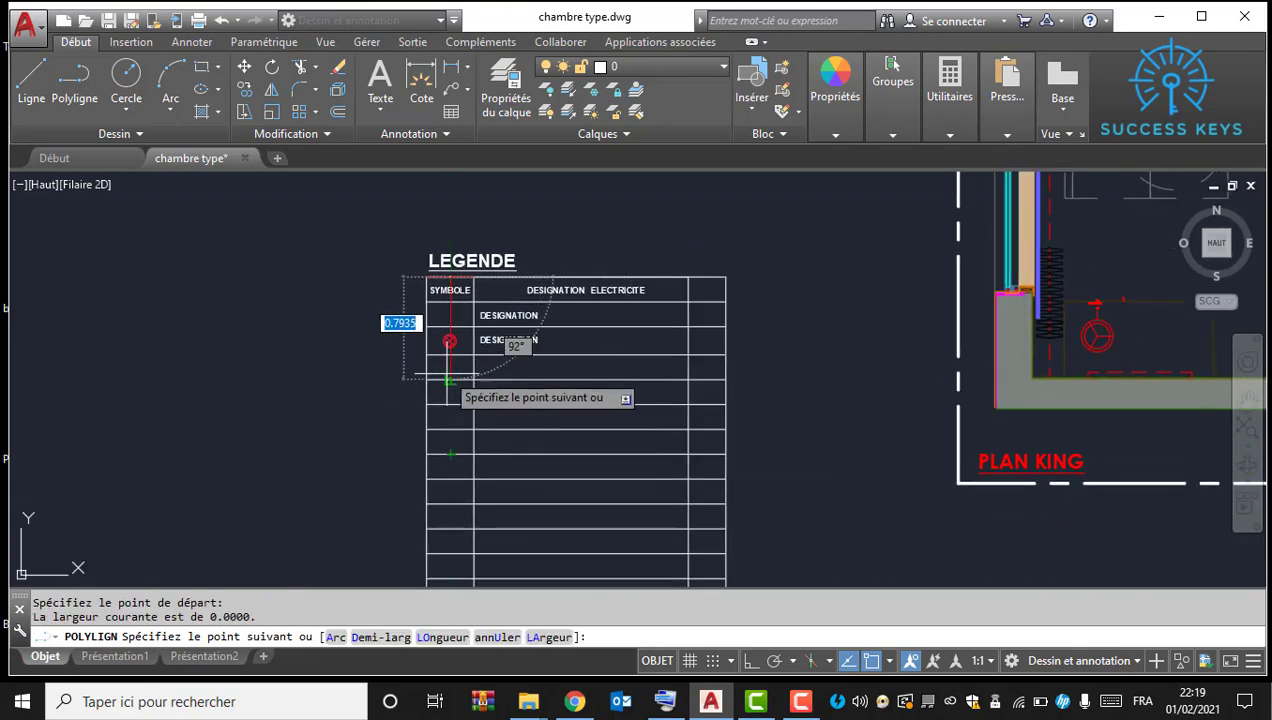
{"action": "scroll", "coordinate": [450, 455], "scroll_direction": "up", "scroll_amount": 3}
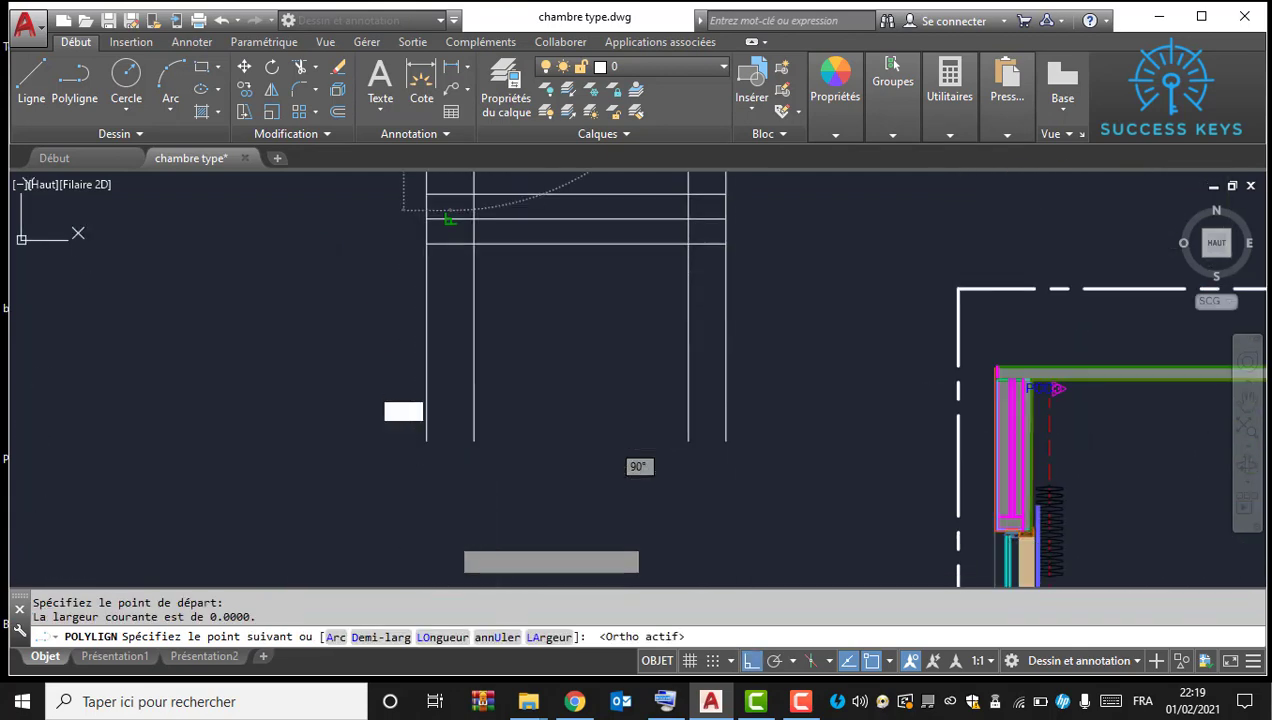
{"action": "left_click", "coordinate": [454, 440]}
{"action": "key", "text": "Escape"}
{"action": "scroll", "coordinate": [432, 494], "scroll_direction": "down", "scroll_amount": 6}
{"action": "scroll", "coordinate": [432, 494], "scroll_direction": "up", "scroll_amount": 7}
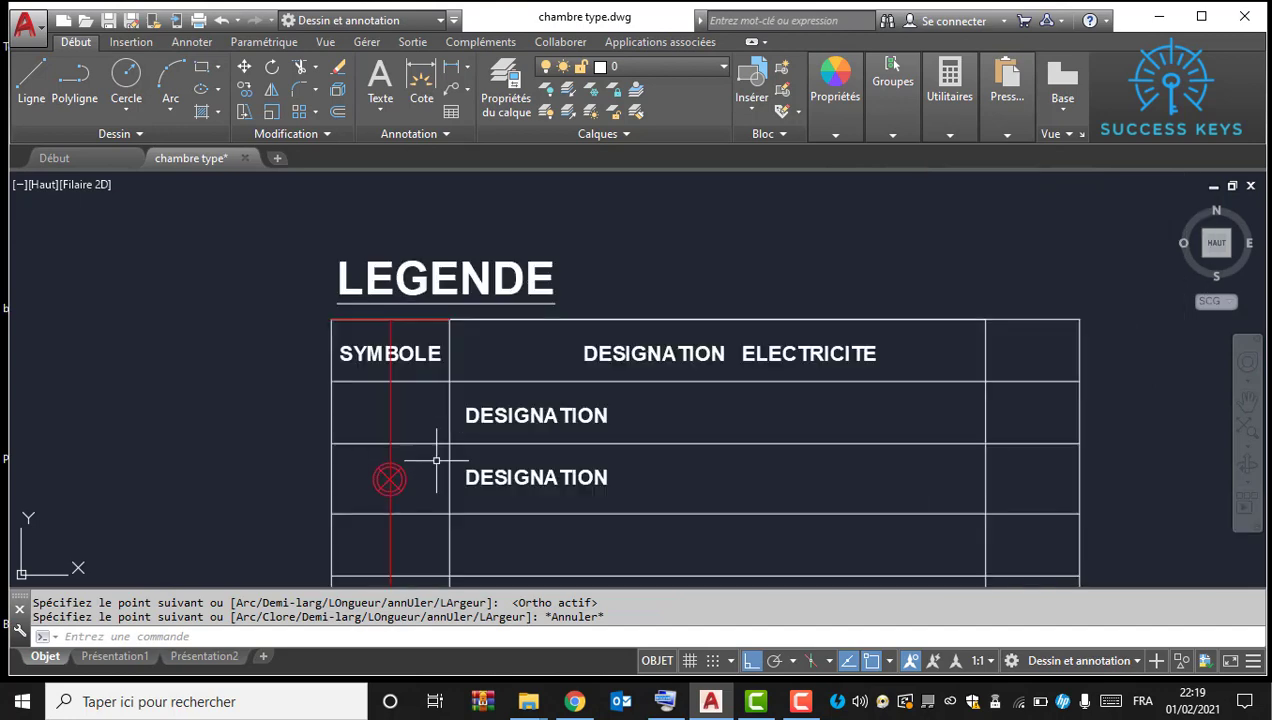
Step: Draw a polyline along the left edge of the first SYMBOLE cell below the header, from corner to corner
{"action": "middle_click_drag", "start_coordinate": [403, 344], "coordinate": [411, 422]}
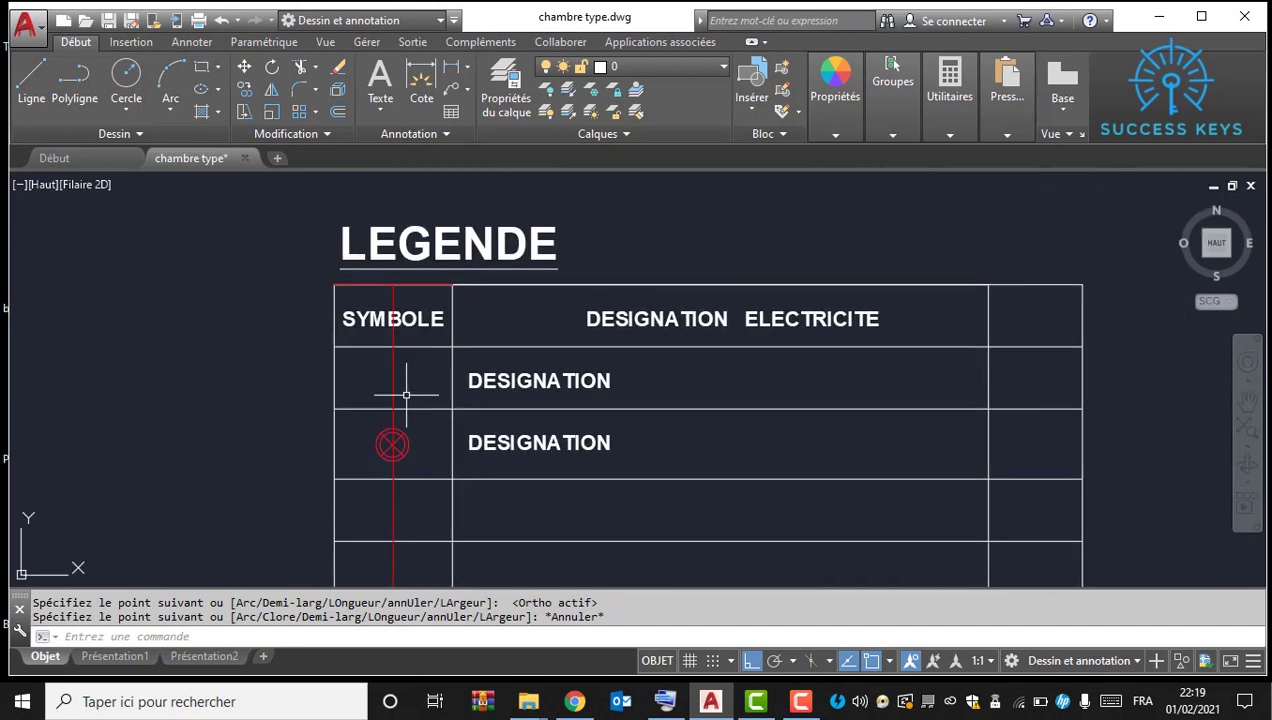
{"action": "type", "text": "PO"}
{"action": "key", "text": "Return"}
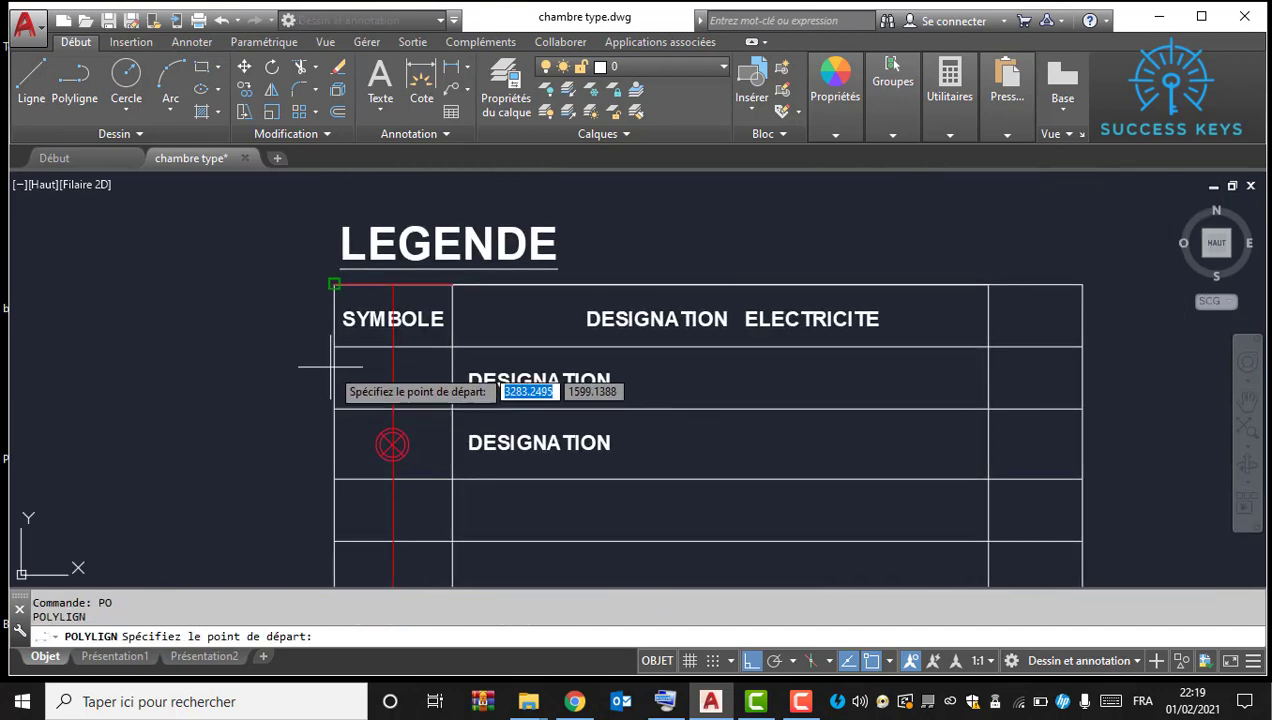
{"action": "left_click", "coordinate": [334, 346]}
{"action": "left_click", "coordinate": [334, 408]}
{"action": "key", "text": "Escape"}
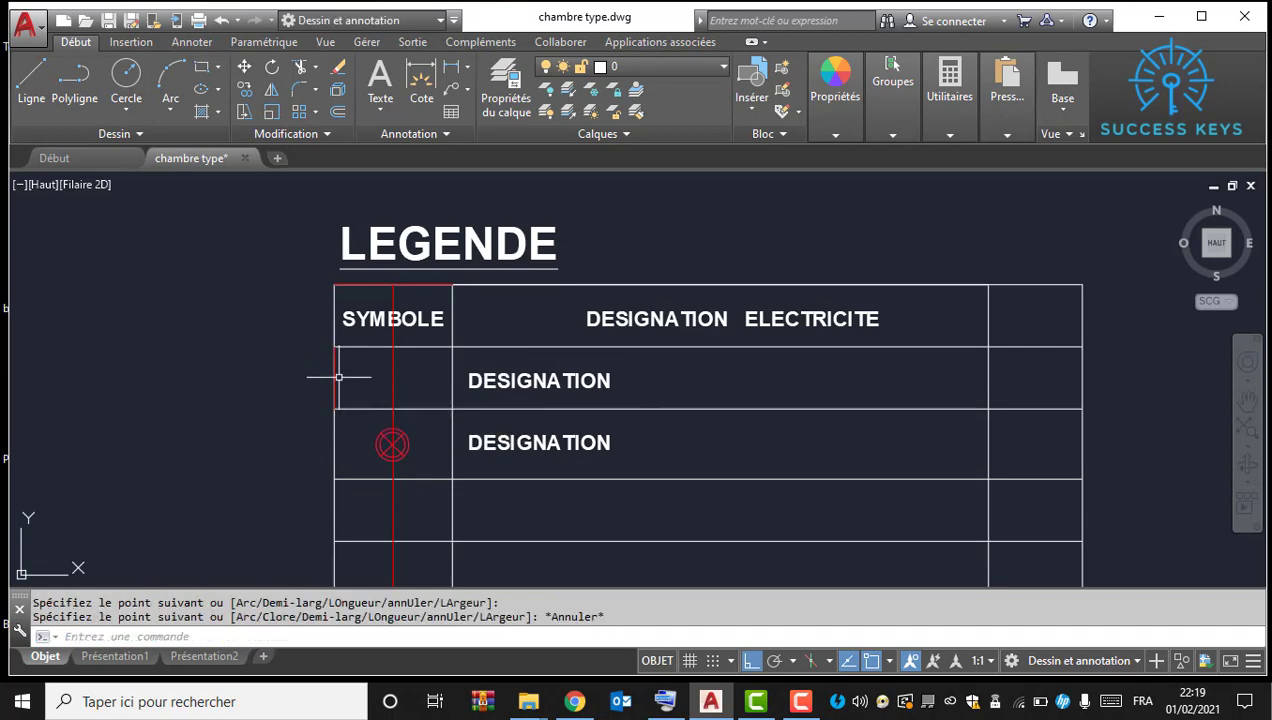
Step: Draw a horizontal polyline from the midpoint of the first row's left edge to just beyond the table's right side
{"action": "key", "text": "Return"}
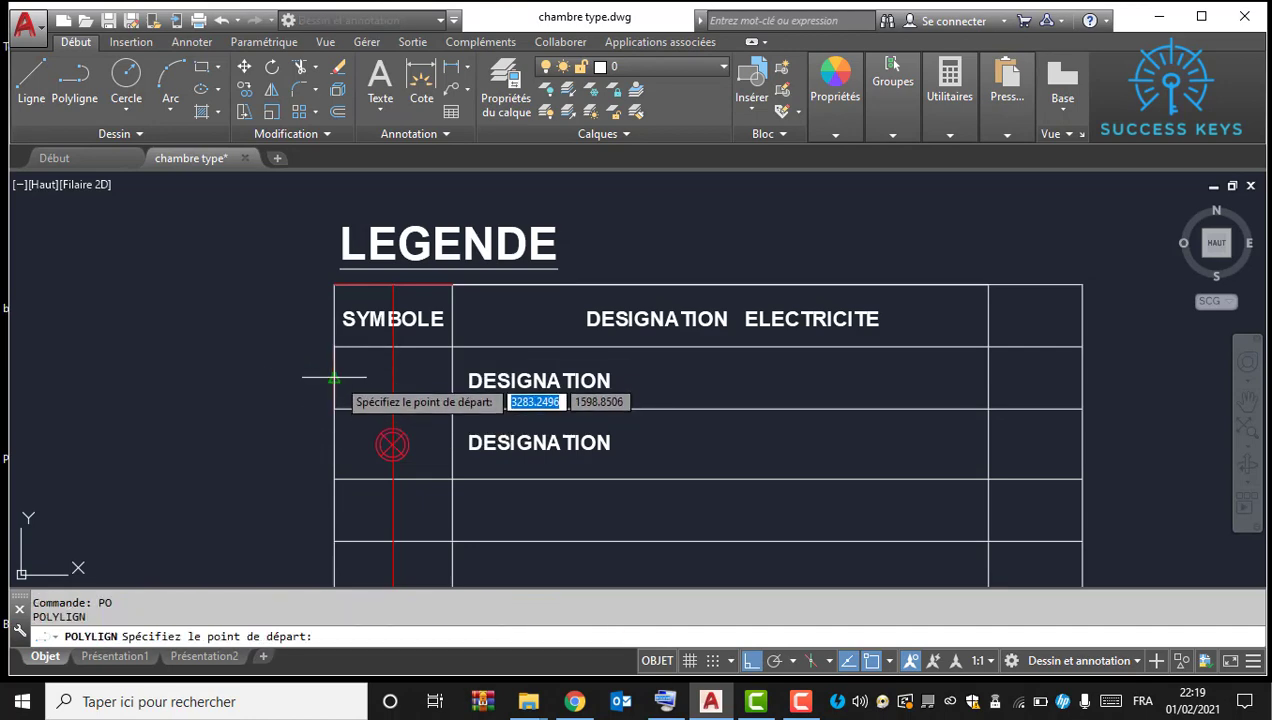
{"action": "left_click", "coordinate": [334, 378]}
{"action": "key", "text": "Escape"}
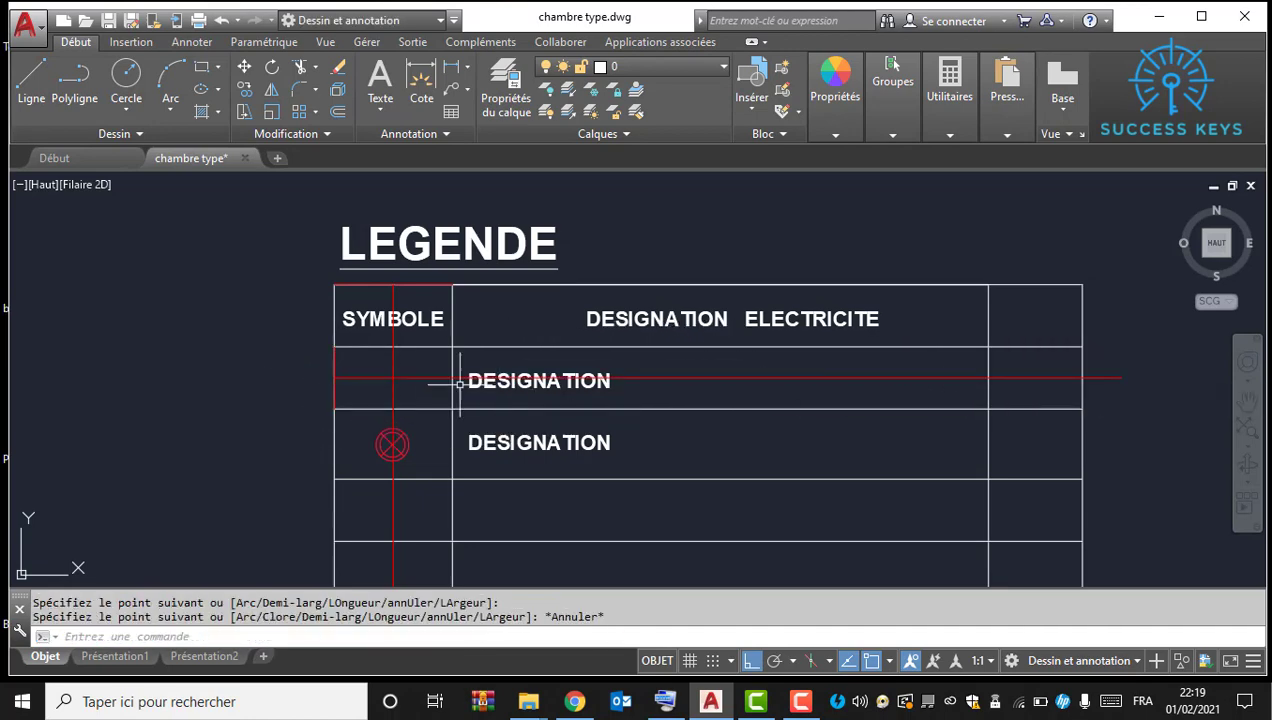
Step: Copy the horizontal centre line into the three rows below, using the first SYMBOLE cell's upper-right corner as base point
{"action": "scroll", "coordinate": [426, 378], "scroll_direction": "up", "scroll_amount": 2}
{"action": "left_click", "coordinate": [427, 392]}
{"action": "left_click", "coordinate": [408, 358]}
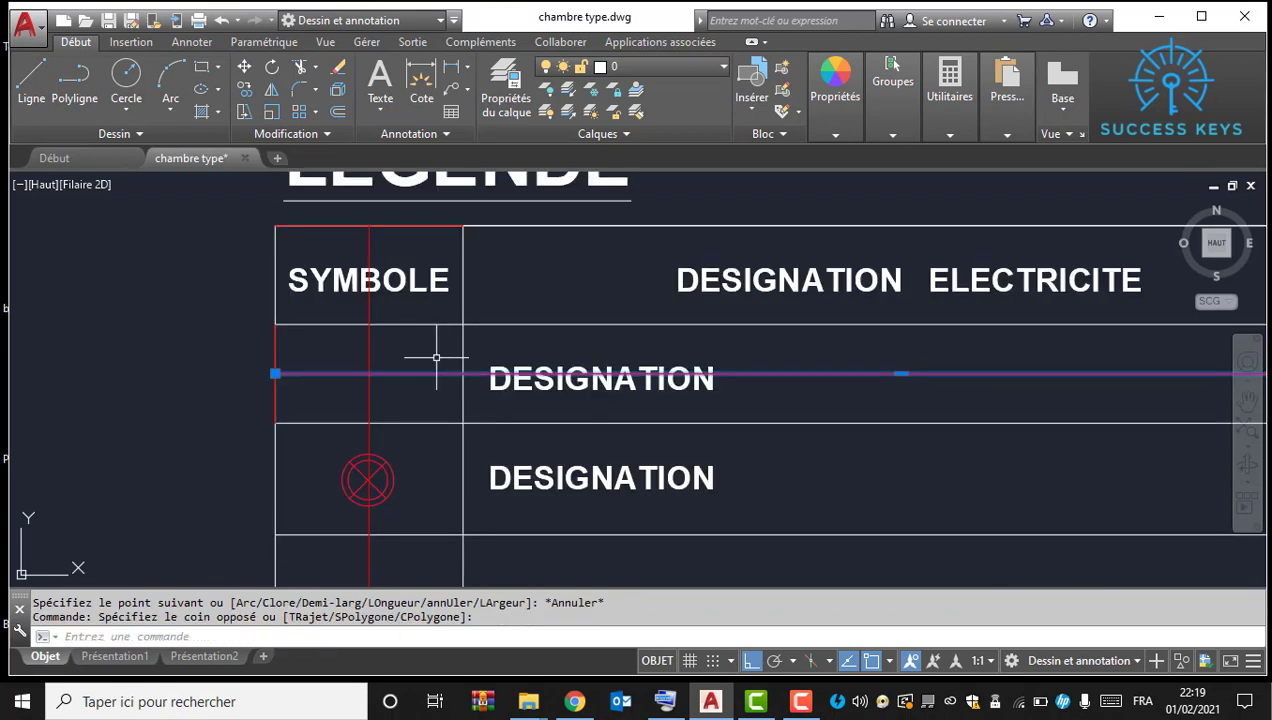
{"action": "right_click", "coordinate": [436, 357]}
{"action": "left_click", "coordinate": [524, 386]}
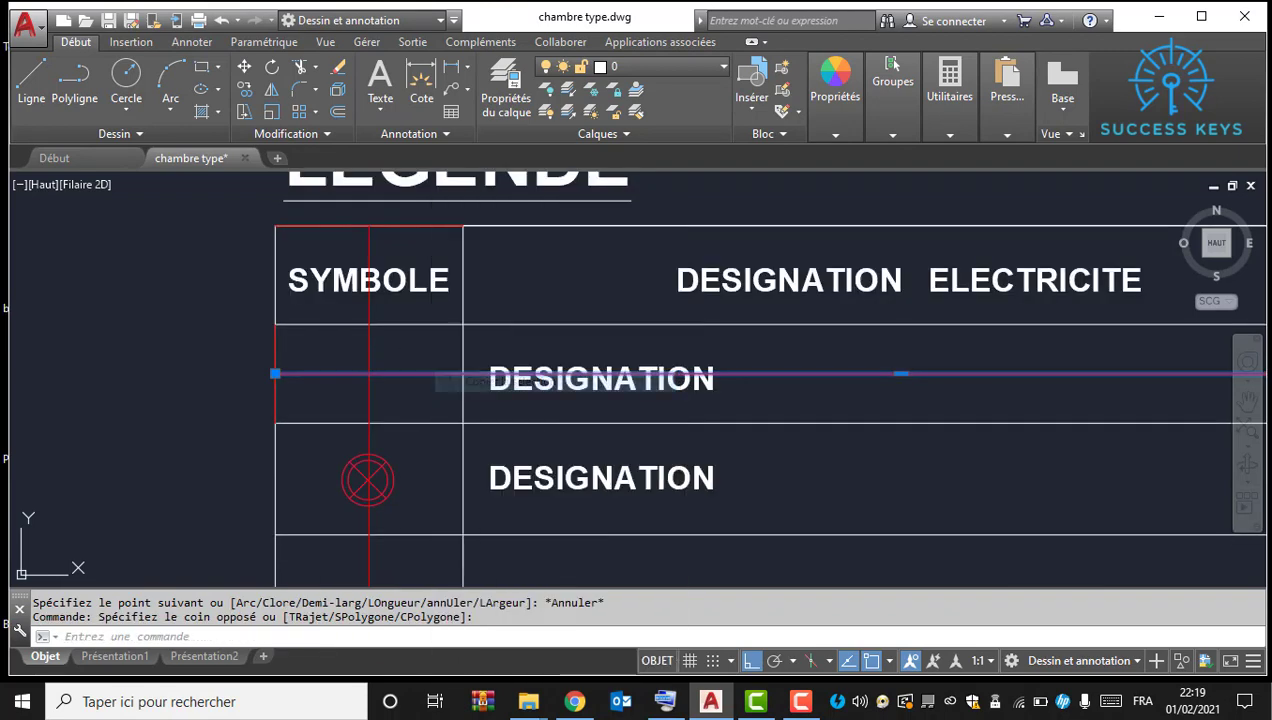
{"action": "left_click", "coordinate": [463, 323]}
{"action": "mouse_move", "coordinate": [469, 417]}
{"action": "middle_mouse_down"}
{"action": "mouse_move", "coordinate": [497, 344]}
{"action": "mouse_move", "coordinate": [487, 296]}
{"action": "middle_mouse_up"}
{"action": "left_click", "coordinate": [483, 378]}
{"action": "left_click", "coordinate": [489, 415]}
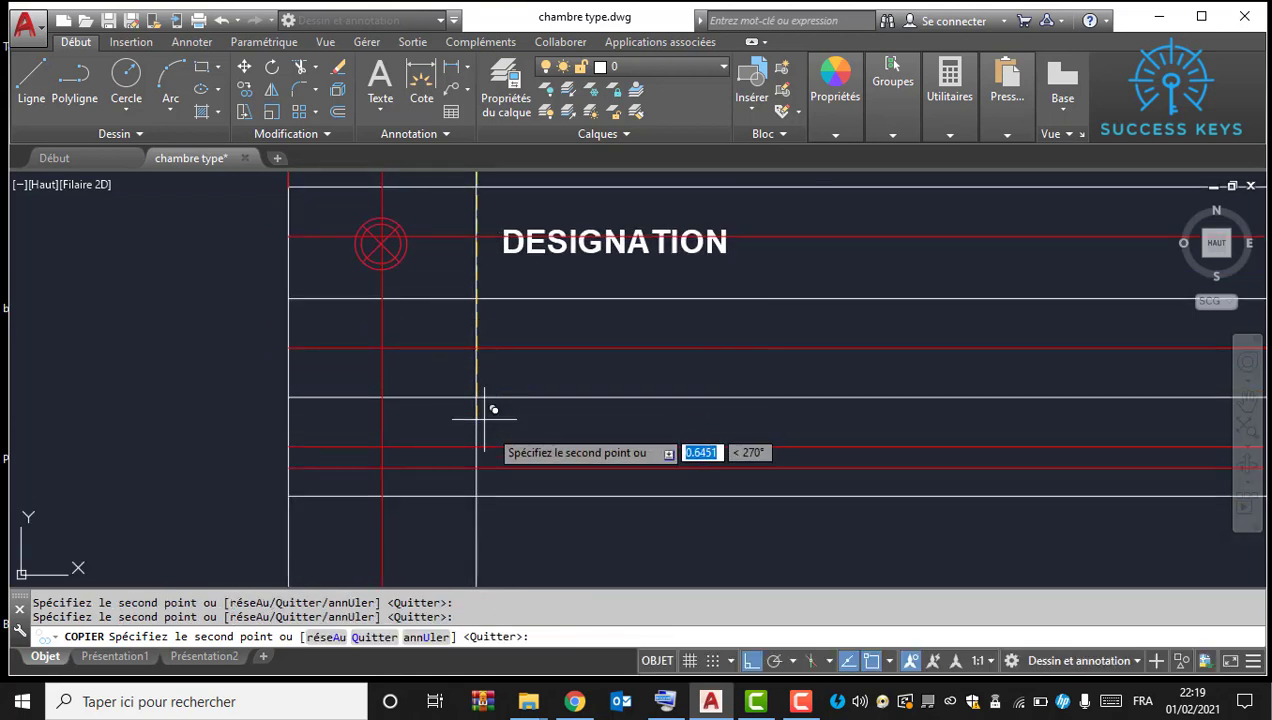
Step: Continue placing copies of the horizontal centre line in the next four rows, snapping to the row corners, and end the copying
{"action": "middle_click_drag", "start_coordinate": [489, 415], "coordinate": [497, 300]}
{"action": "middle_click_drag", "start_coordinate": [477, 355], "coordinate": [477, 380]}
{"action": "left_click", "coordinate": [476, 378]}
{"action": "middle_click_drag", "start_coordinate": [490, 483], "coordinate": [469, 296]}
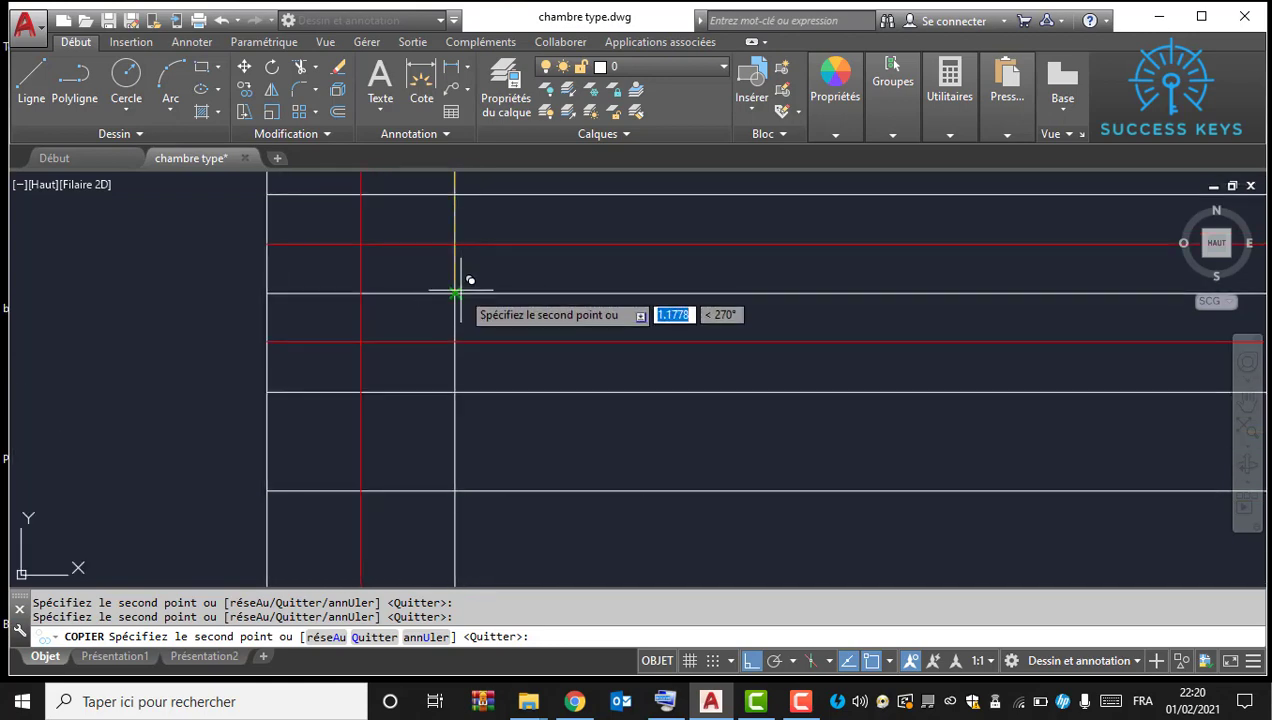
{"action": "left_click", "coordinate": [460, 291]}
{"action": "scroll", "coordinate": [463, 378], "scroll_direction": "down", "scroll_amount": 5}
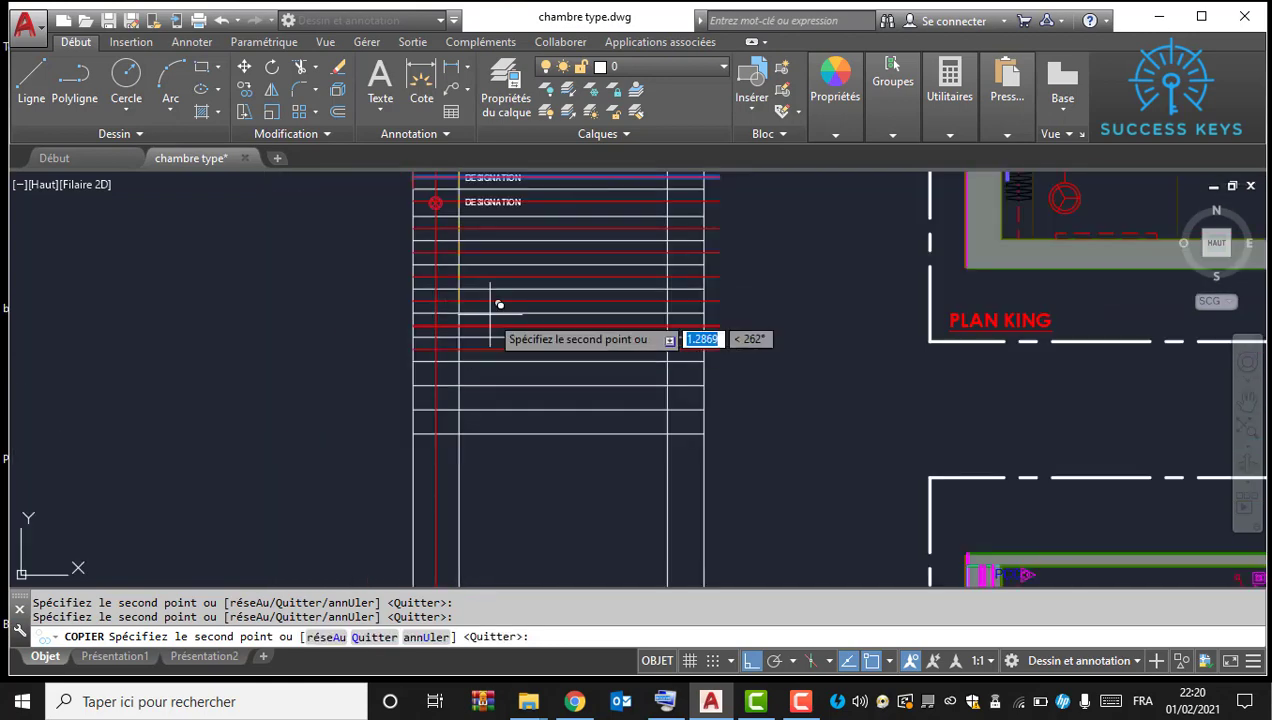
{"action": "middle_click_drag", "start_coordinate": [497, 301], "coordinate": [494, 397]}
{"action": "key", "text": "Escape"}
Step: Draw a vertical polyline guide just right of the SYMBOLE column, from the table's upper edge down past the lowest rows
{"action": "scroll", "coordinate": [642, 369], "scroll_direction": "up", "scroll_amount": 2}
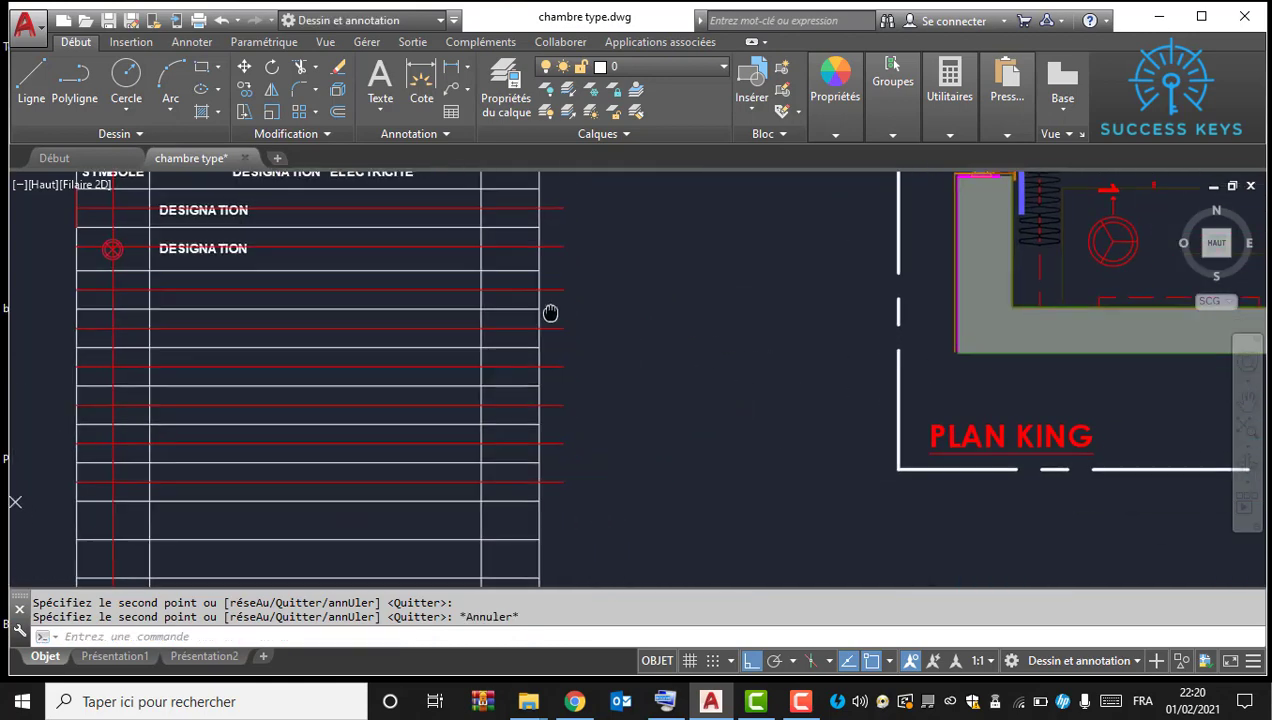
{"action": "scroll", "coordinate": [548, 312], "scroll_direction": "down", "scroll_amount": 5}
{"action": "scroll", "coordinate": [523, 340], "scroll_direction": "up", "scroll_amount": 6}
{"action": "middle_click_drag", "start_coordinate": [525, 326], "coordinate": [778, 377]}
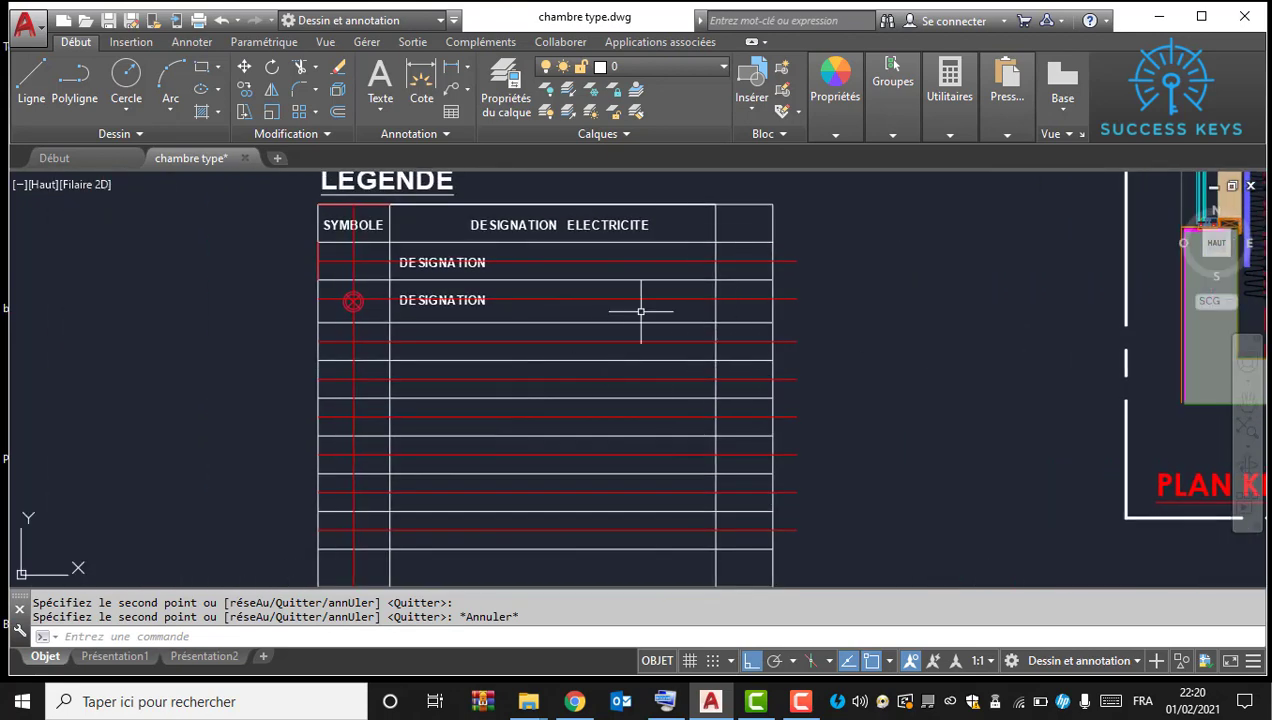
{"action": "scroll", "coordinate": [430, 275], "scroll_direction": "up", "scroll_amount": 4}
{"action": "middle_click_drag", "start_coordinate": [426, 272], "coordinate": [412, 352]}
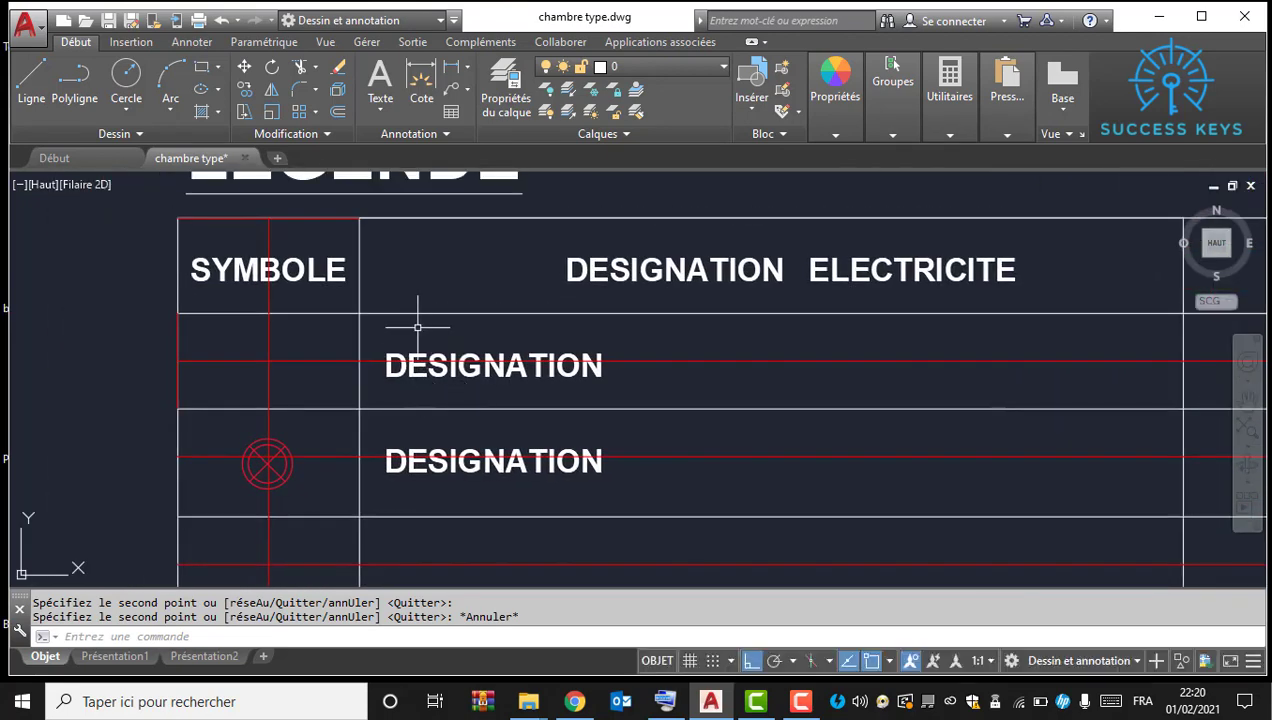
{"action": "key", "text": "Return"}
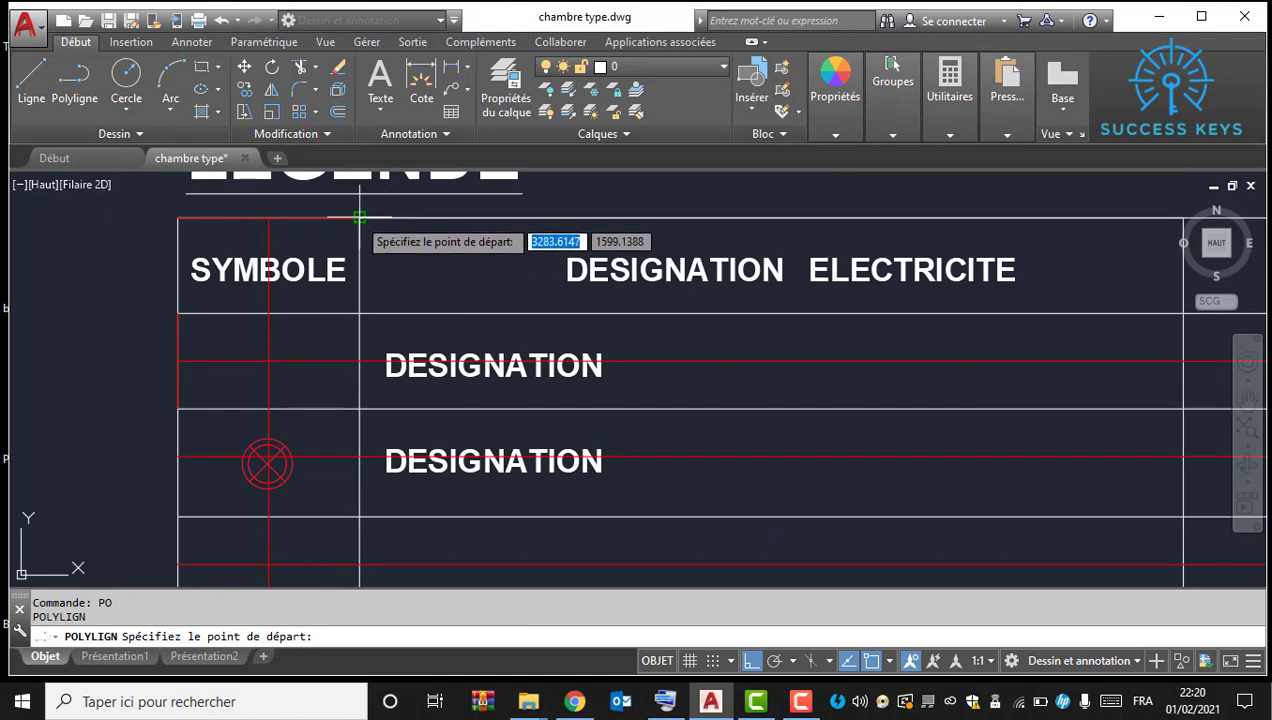
{"action": "left_click", "coordinate": [388, 216]}
{"action": "scroll", "coordinate": [412, 227], "scroll_direction": "down", "scroll_amount": 5}
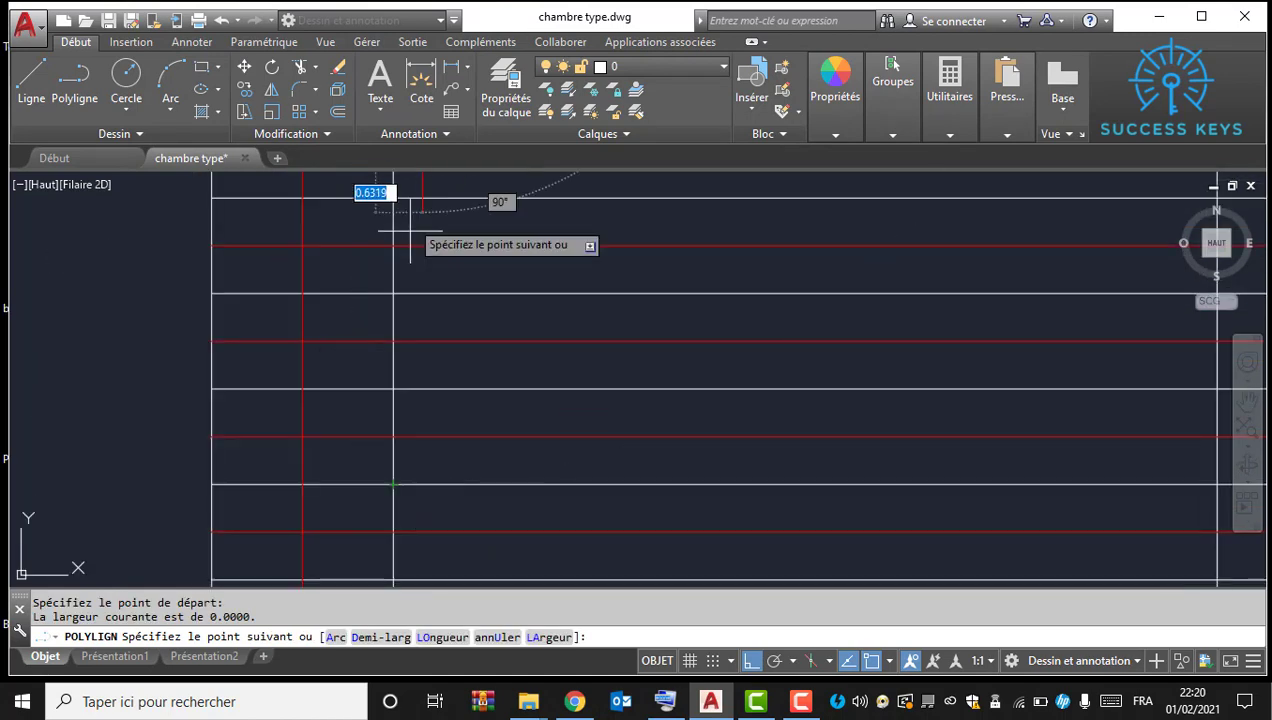
{"action": "key", "text": "F8"}
{"action": "middle_click_drag", "start_coordinate": [442, 529], "coordinate": [466, 172]}
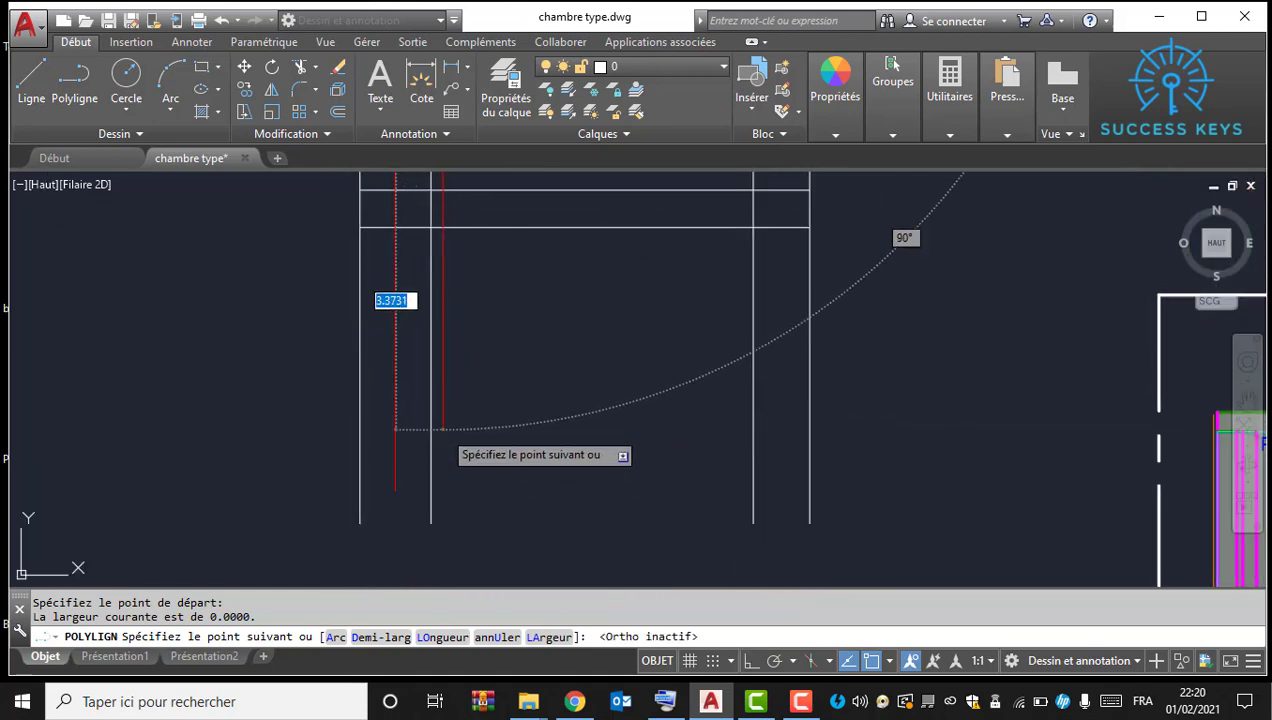
{"action": "key", "text": "F8"}
{"action": "left_click", "coordinate": [440, 489]}
{"action": "key", "text": "Escape"}
{"action": "scroll", "coordinate": [449, 341], "scroll_direction": "down", "scroll_amount": 4}
{"action": "scroll", "coordinate": [449, 341], "scroll_direction": "up", "scroll_amount": 8}
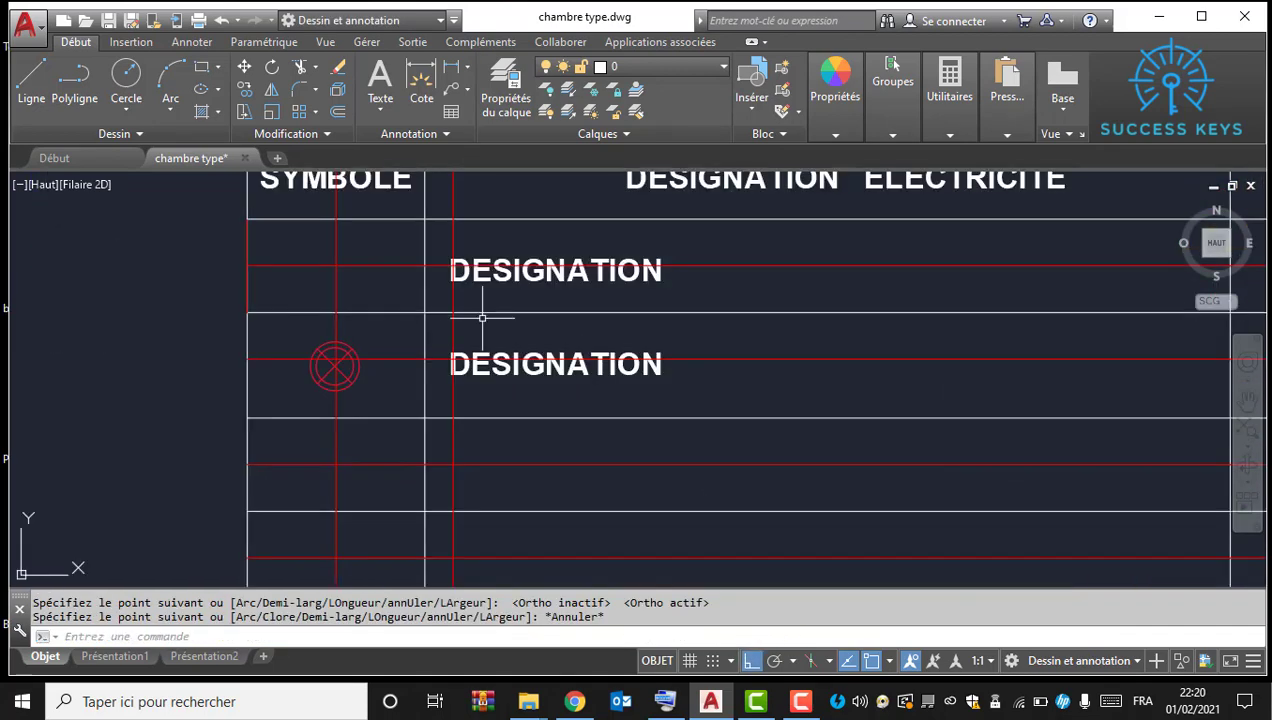
Step: With object snap off, move the first row's DESIGNATION text straight up until its baseline sits on the horizontal centre line
{"action": "left_click", "coordinate": [498, 280]}
{"action": "left_click", "coordinate": [478, 248]}
{"action": "middle_click_drag", "start_coordinate": [477, 310], "coordinate": [477, 427]}
{"action": "scroll", "coordinate": [477, 427], "scroll_direction": "down", "scroll_amount": 3}
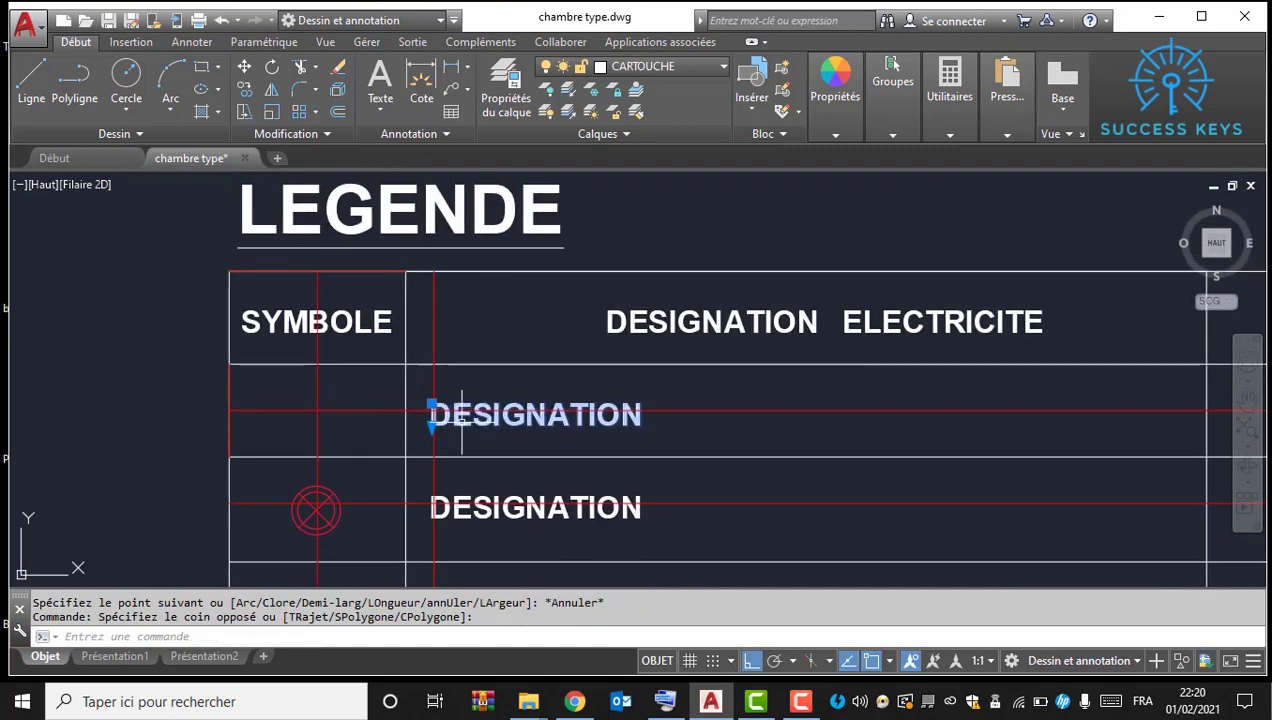
{"action": "key", "text": "Return"}
{"action": "scroll", "coordinate": [420, 428], "scroll_direction": "up", "scroll_amount": 3}
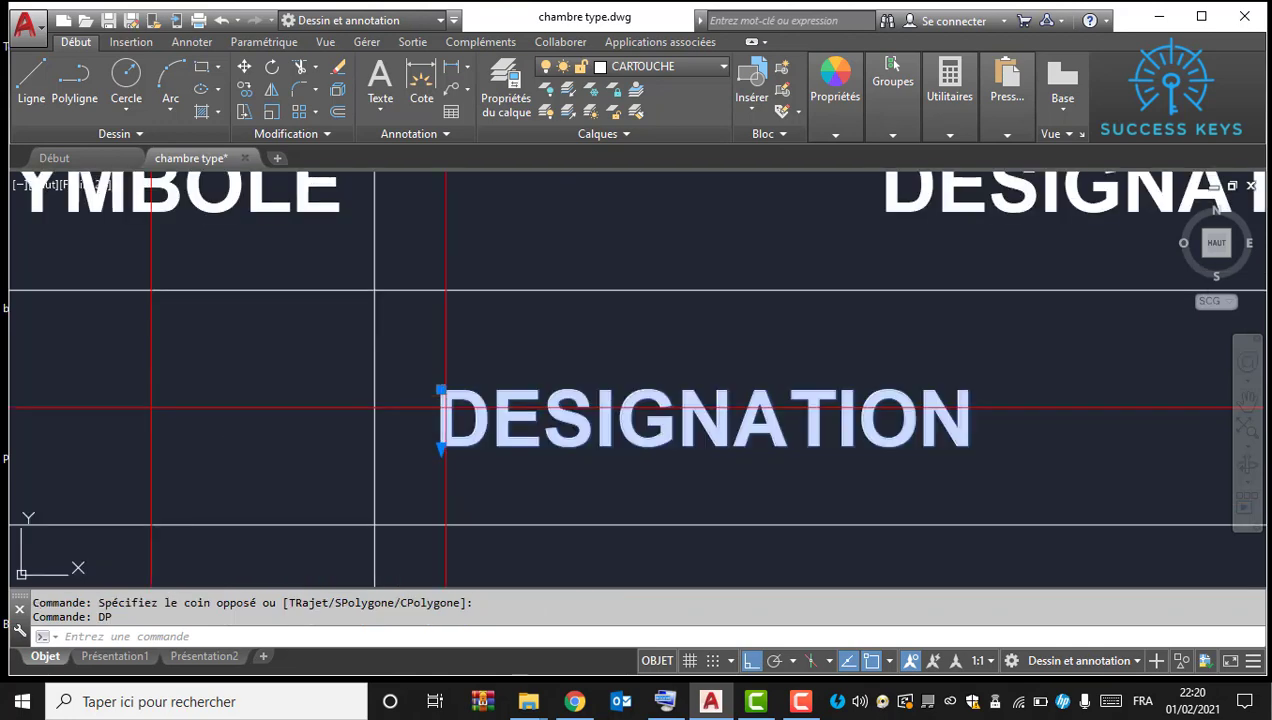
{"action": "scroll", "coordinate": [433, 418], "scroll_direction": "up", "scroll_amount": 4}
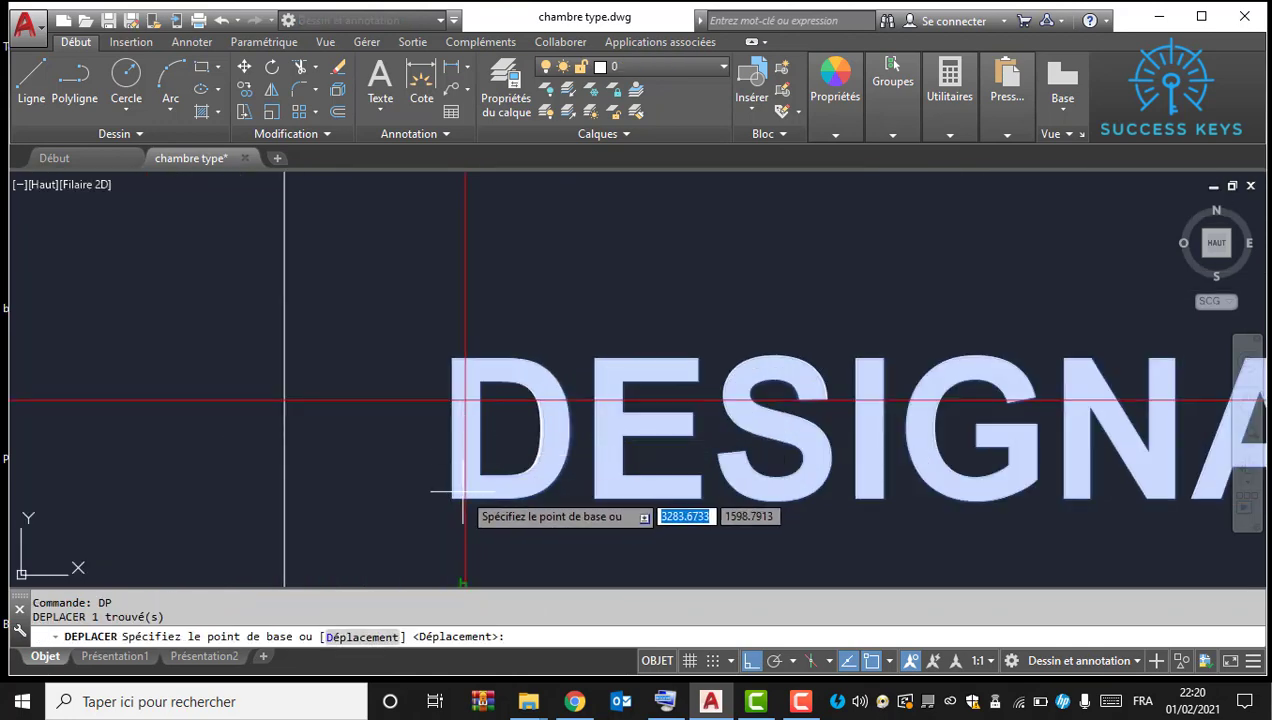
{"action": "key", "text": "F3"}
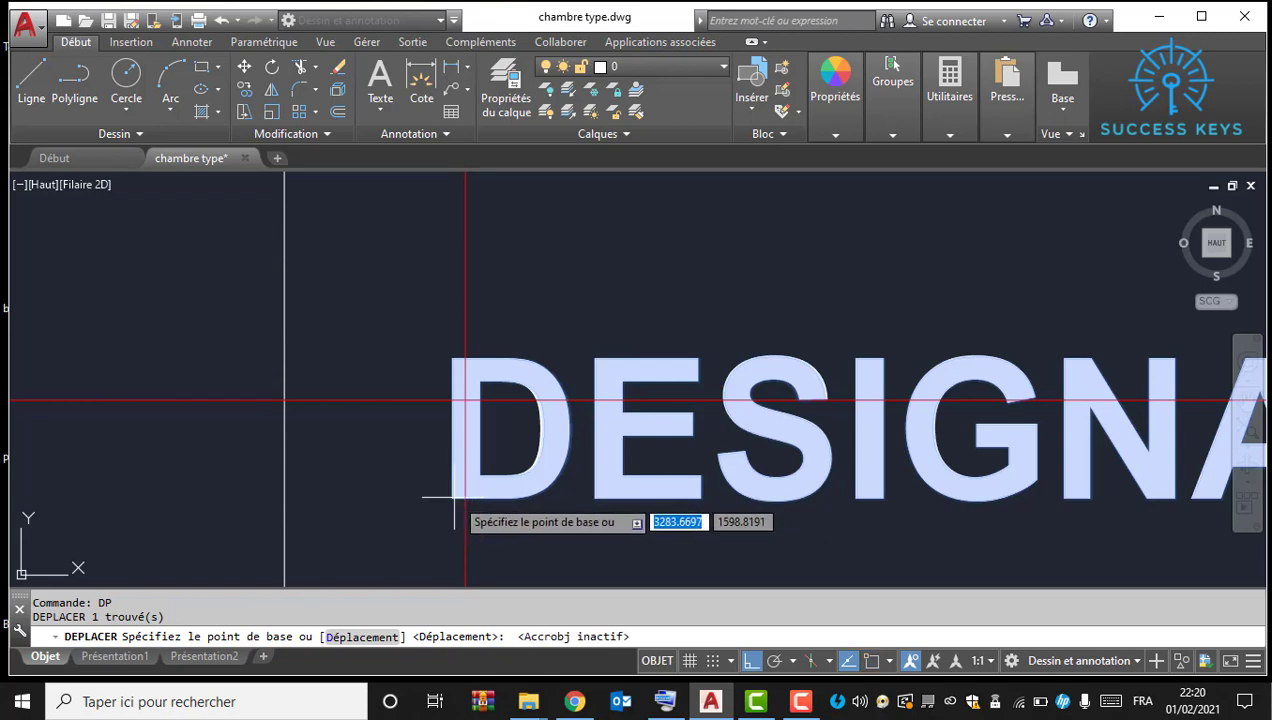
{"action": "left_click", "coordinate": [455, 497]}
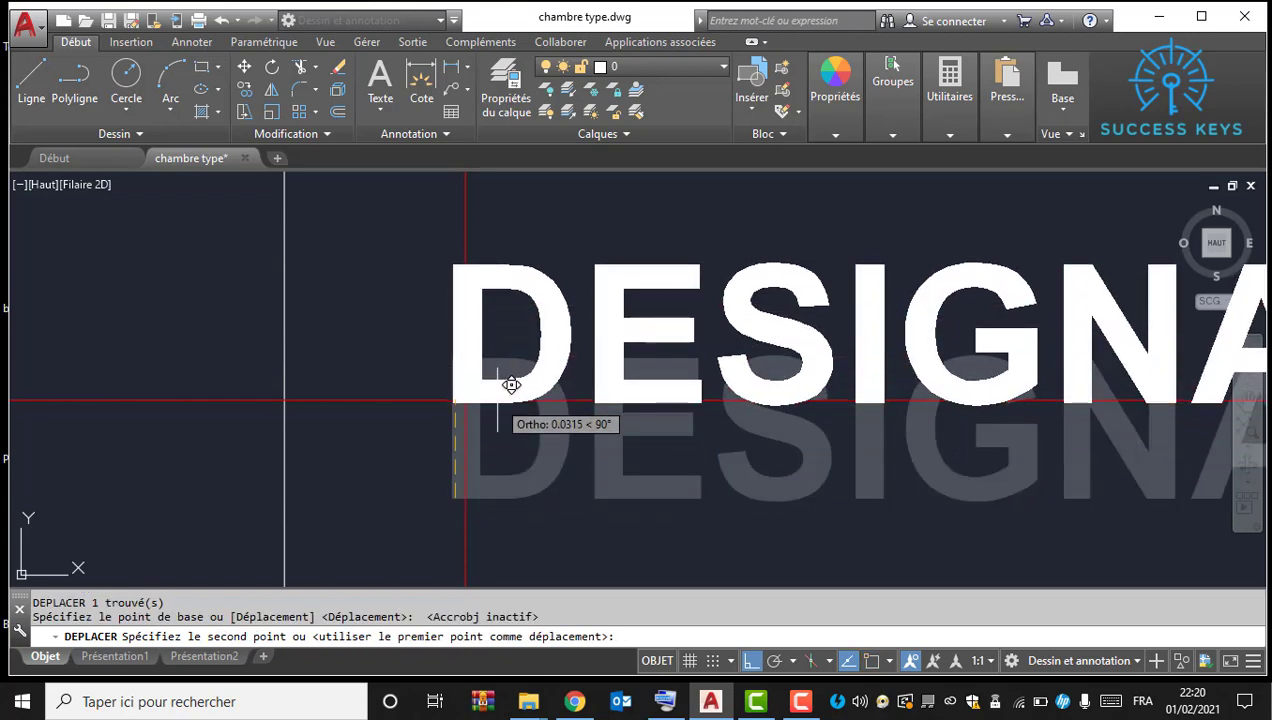
{"action": "left_click", "coordinate": [511, 385]}
{"action": "scroll", "coordinate": [511, 385], "scroll_direction": "down", "scroll_amount": 5}
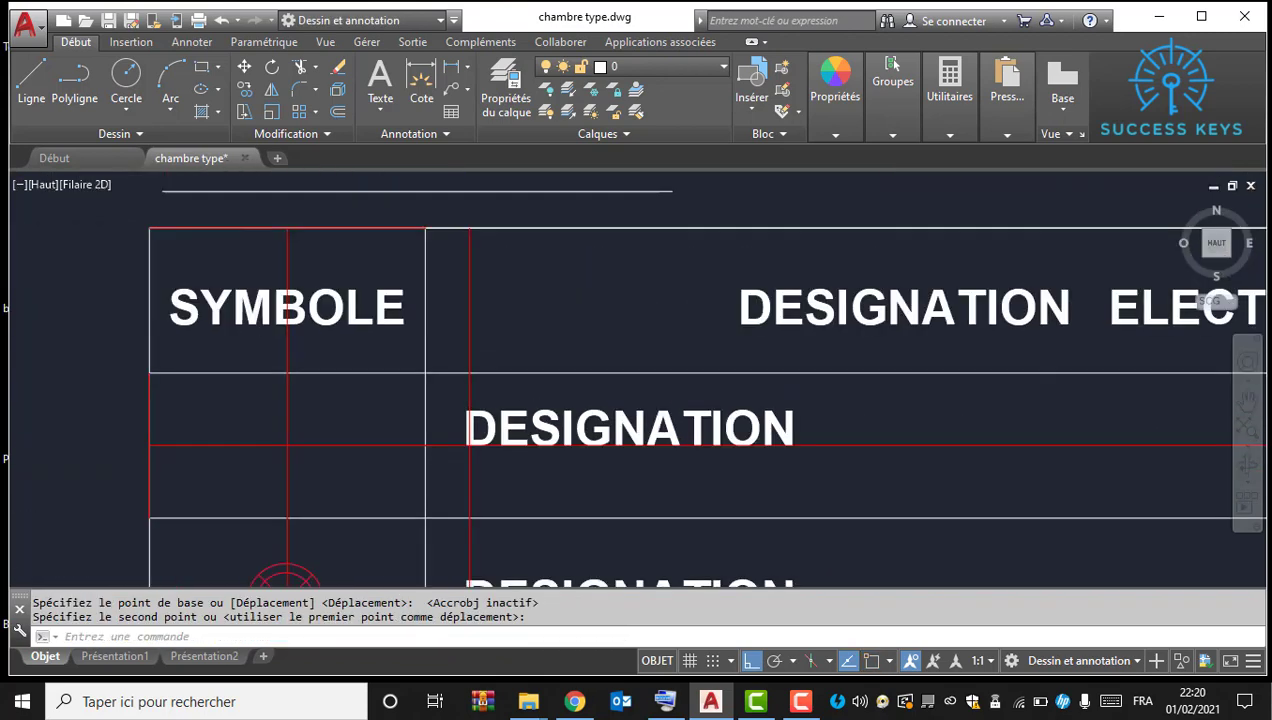
{"action": "scroll", "coordinate": [475, 400], "scroll_direction": "down", "scroll_amount": 1}
Step: Move the first row's DESIGNATION text horizontally so its left edge aligns with the vertical guide line
{"action": "scroll", "coordinate": [509, 417], "scroll_direction": "up", "scroll_amount": 3}
{"action": "left_click", "coordinate": [457, 374]}
{"action": "left_click", "coordinate": [433, 407]}
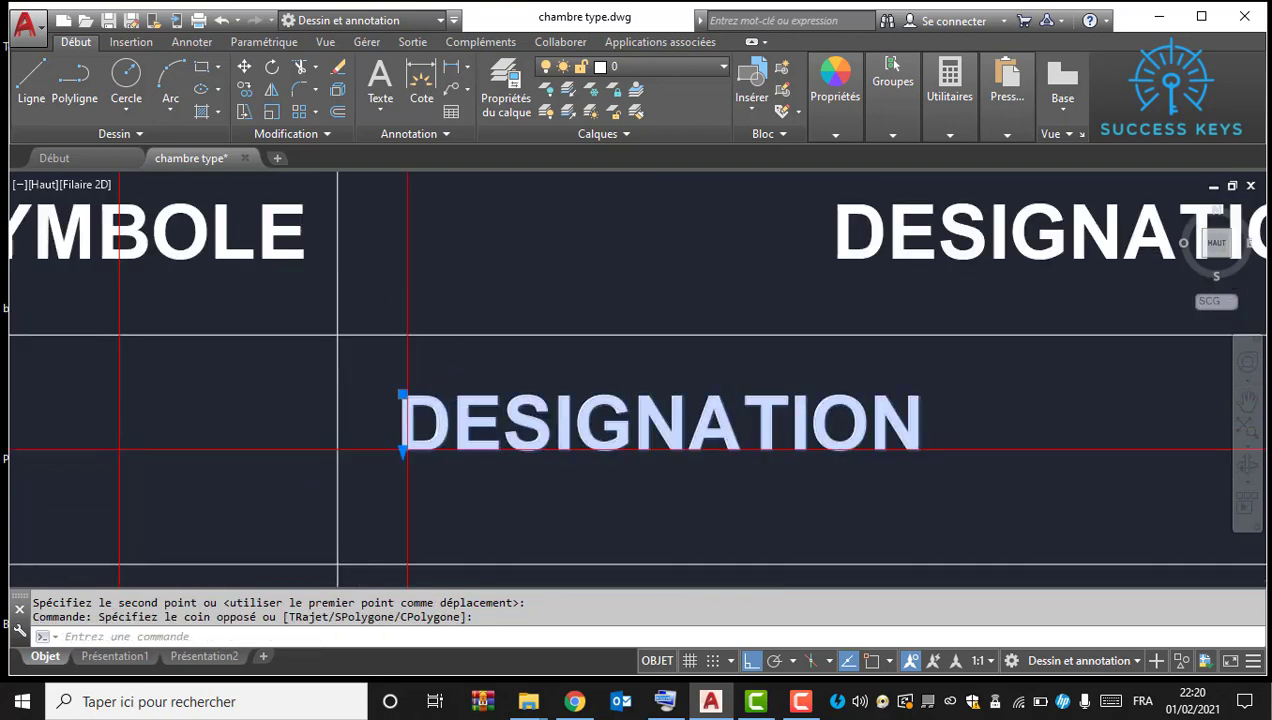
{"action": "scroll", "coordinate": [395, 410], "scroll_direction": "up", "scroll_amount": 3}
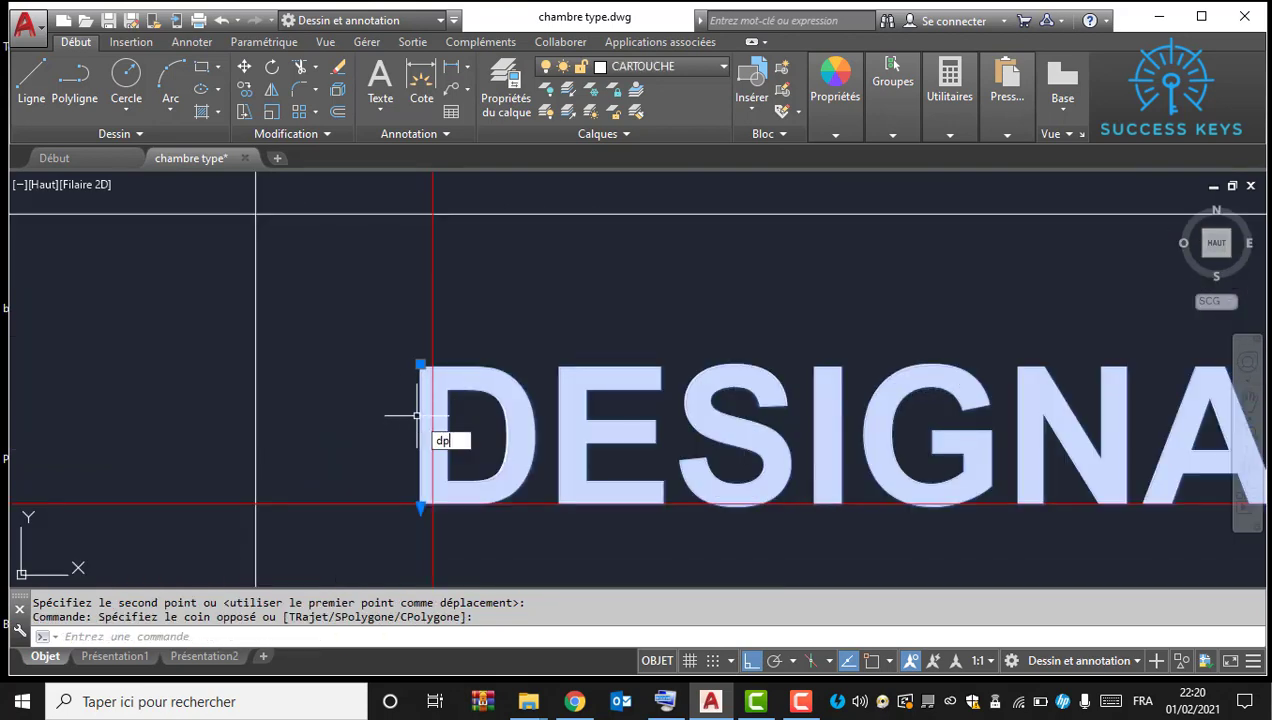
{"action": "scroll", "coordinate": [405, 535], "scroll_direction": "up", "scroll_amount": 2}
{"action": "type", "text": "dp"}
{"action": "key", "text": "Return"}
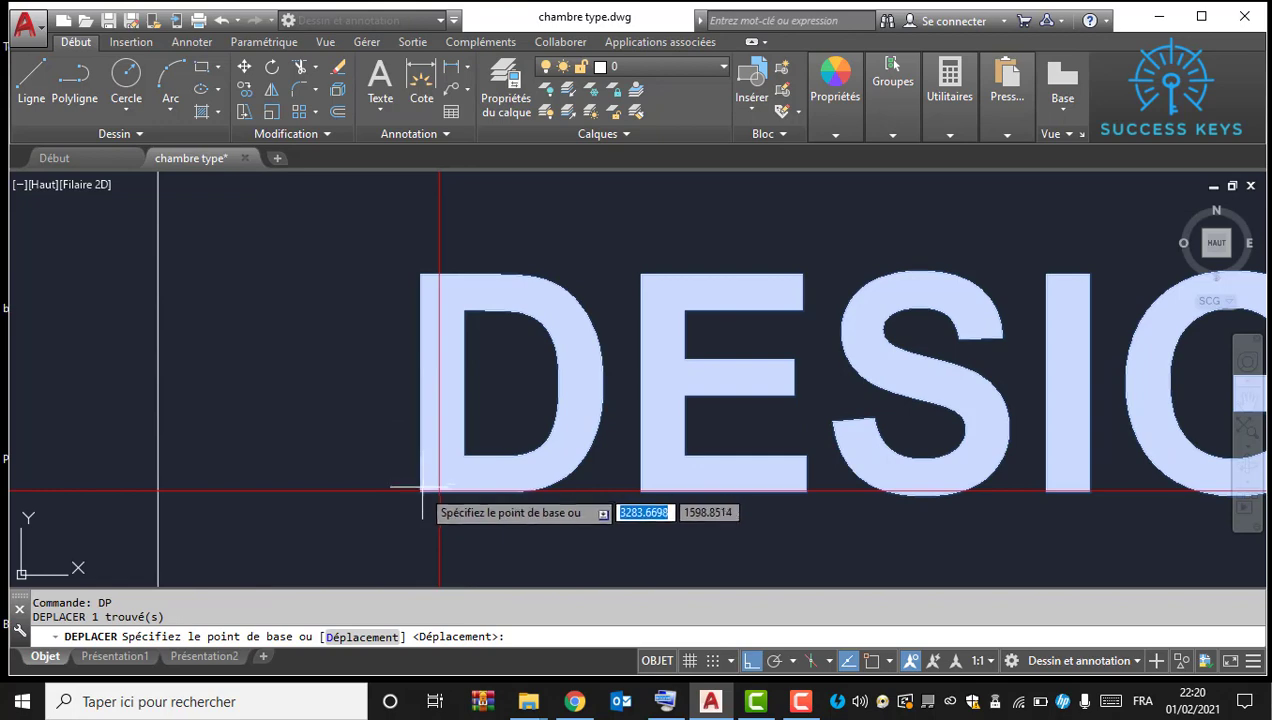
{"action": "left_click", "coordinate": [421, 489]}
{"action": "left_click", "coordinate": [439, 490]}
{"action": "key", "text": "Escape"}
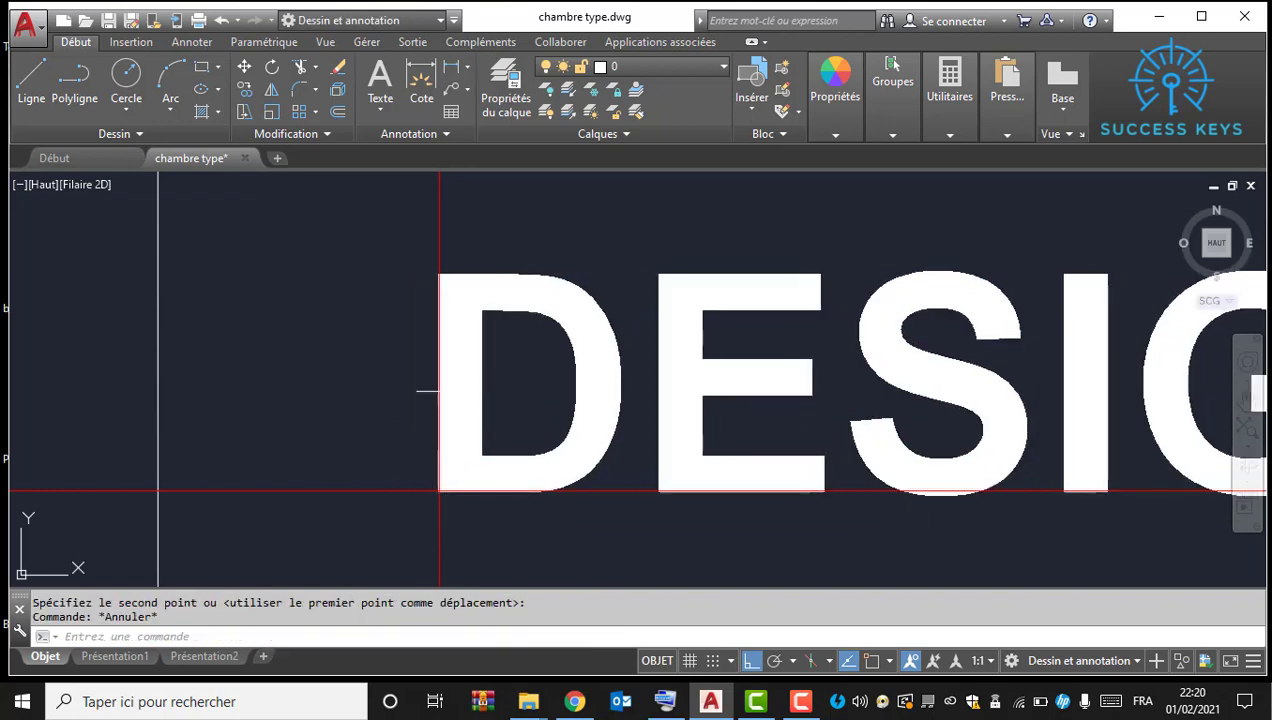
Step: Move the crossed-circle symbol straight up from the second row onto the first row's horizontal centre line, turning object snap back on
{"action": "scroll", "coordinate": [428, 392], "scroll_direction": "down", "scroll_amount": 3}
{"action": "scroll", "coordinate": [345, 452], "scroll_direction": "up", "scroll_amount": 1}
{"action": "left_click", "coordinate": [462, 436]}
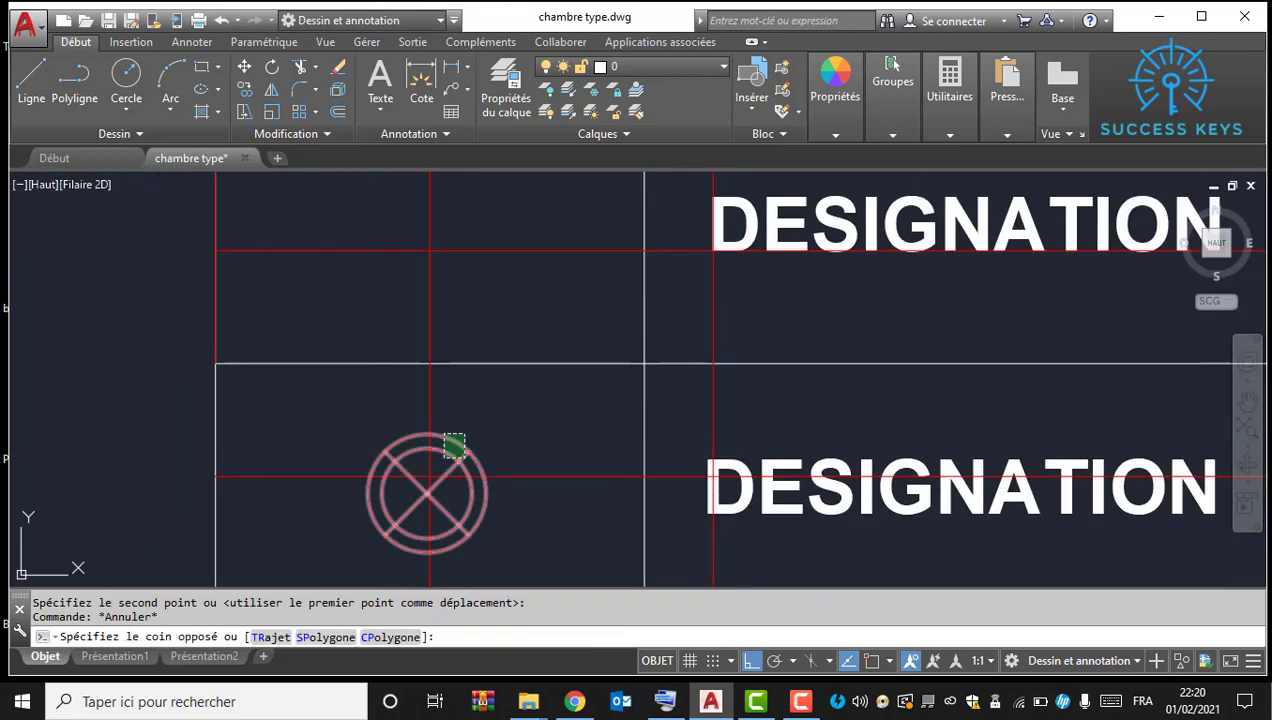
{"action": "left_click", "coordinate": [444, 456]}
{"action": "type", "text": "dp"}
{"action": "key", "text": "Return"}
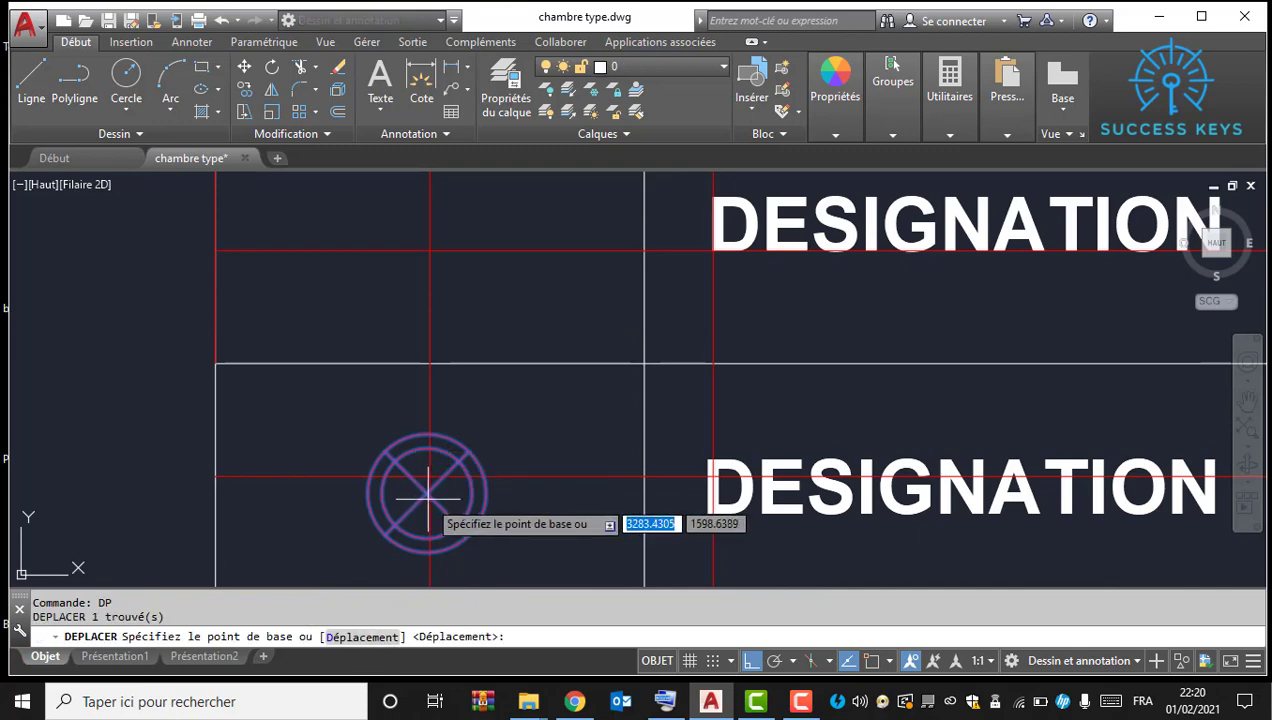
{"action": "left_click", "coordinate": [428, 491]}
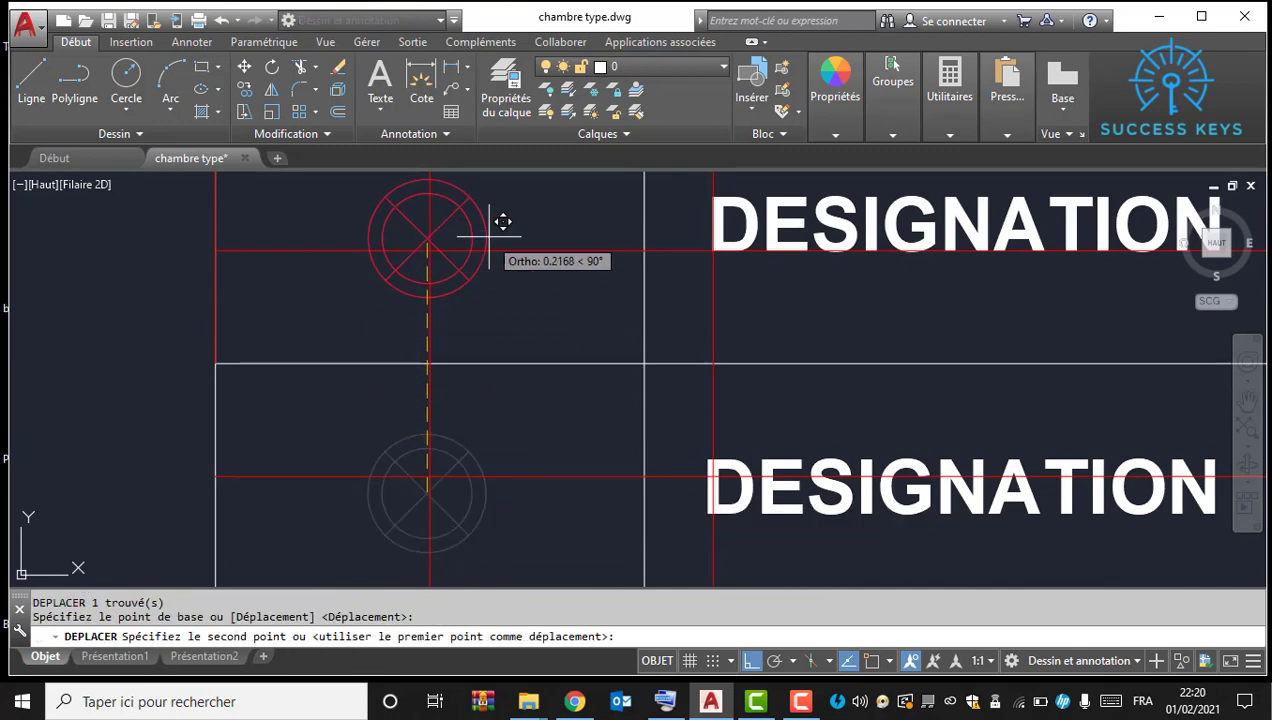
{"action": "key", "text": "F3"}
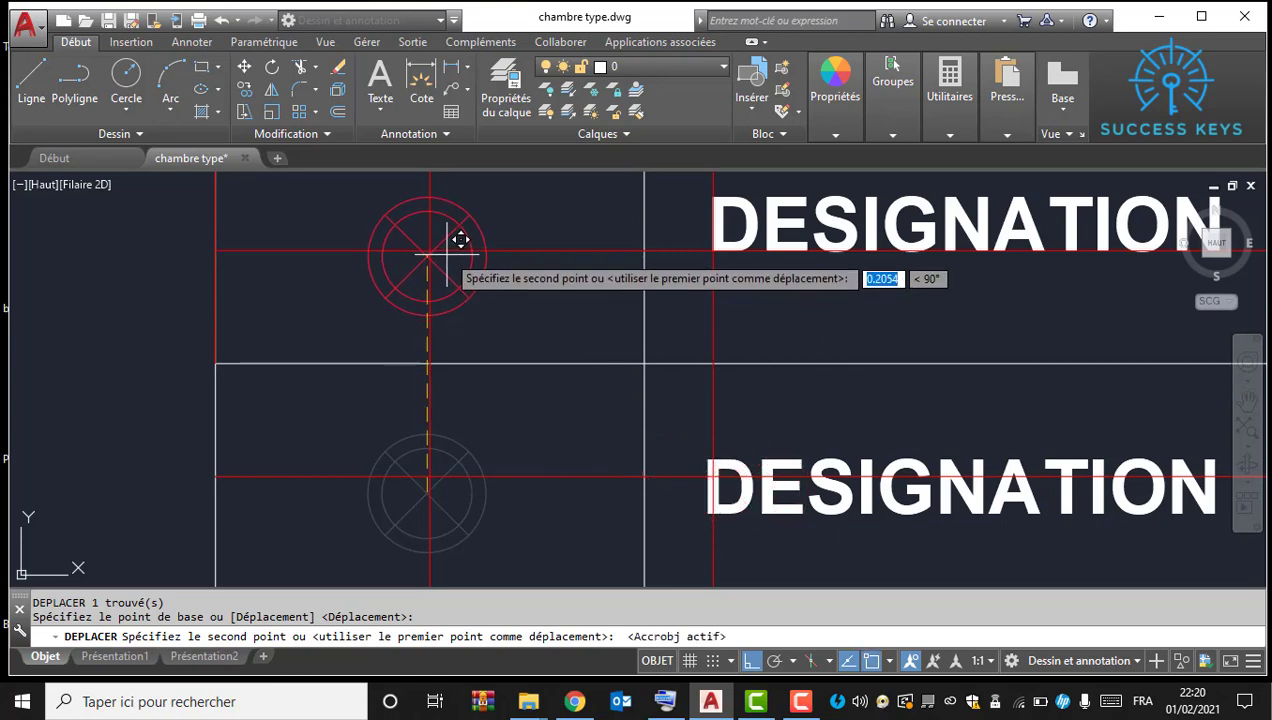
{"action": "left_click", "coordinate": [448, 252]}
Step: Shift the crossed-circle symbol by its centre grip onto the intersection of the guide lines in the first SYMBOLE cell
{"action": "middle_click_drag", "start_coordinate": [458, 354], "coordinate": [423, 486]}
{"action": "scroll", "coordinate": [443, 322], "scroll_direction": "up", "scroll_amount": 5}
{"action": "left_click", "coordinate": [449, 350]}
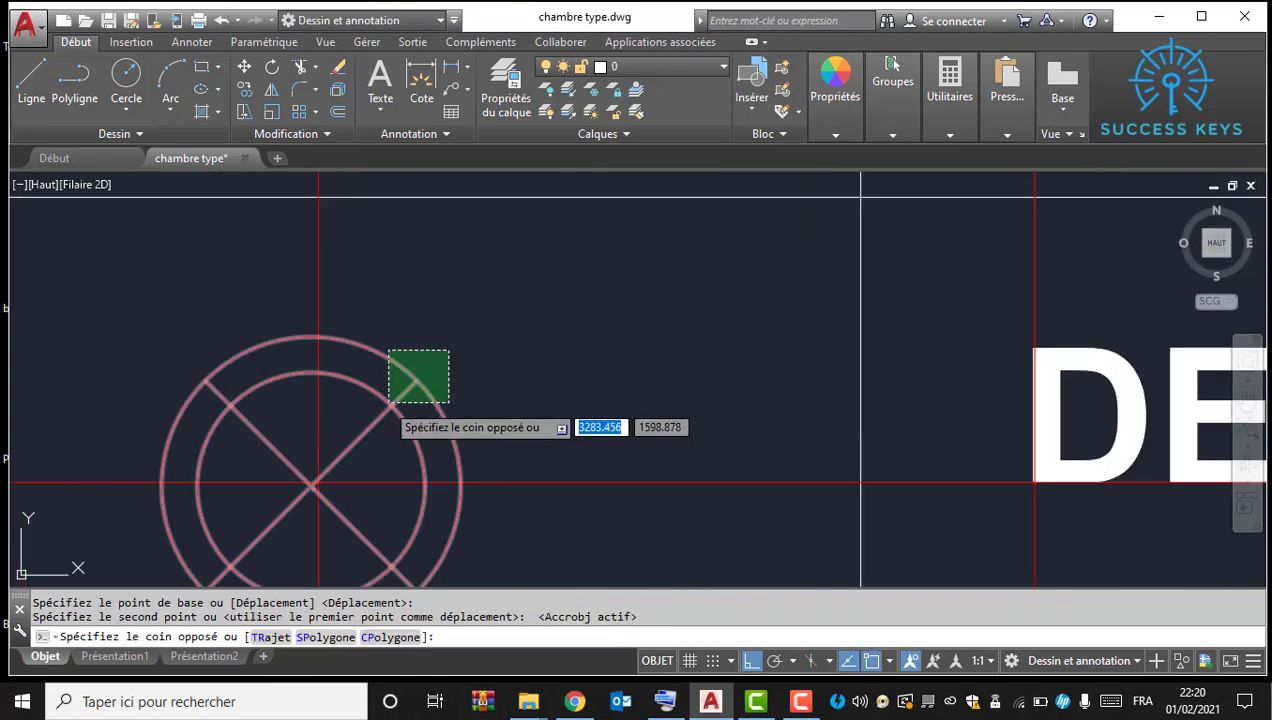
{"action": "left_click", "coordinate": [388, 403]}
{"action": "left_click", "coordinate": [313, 486]}
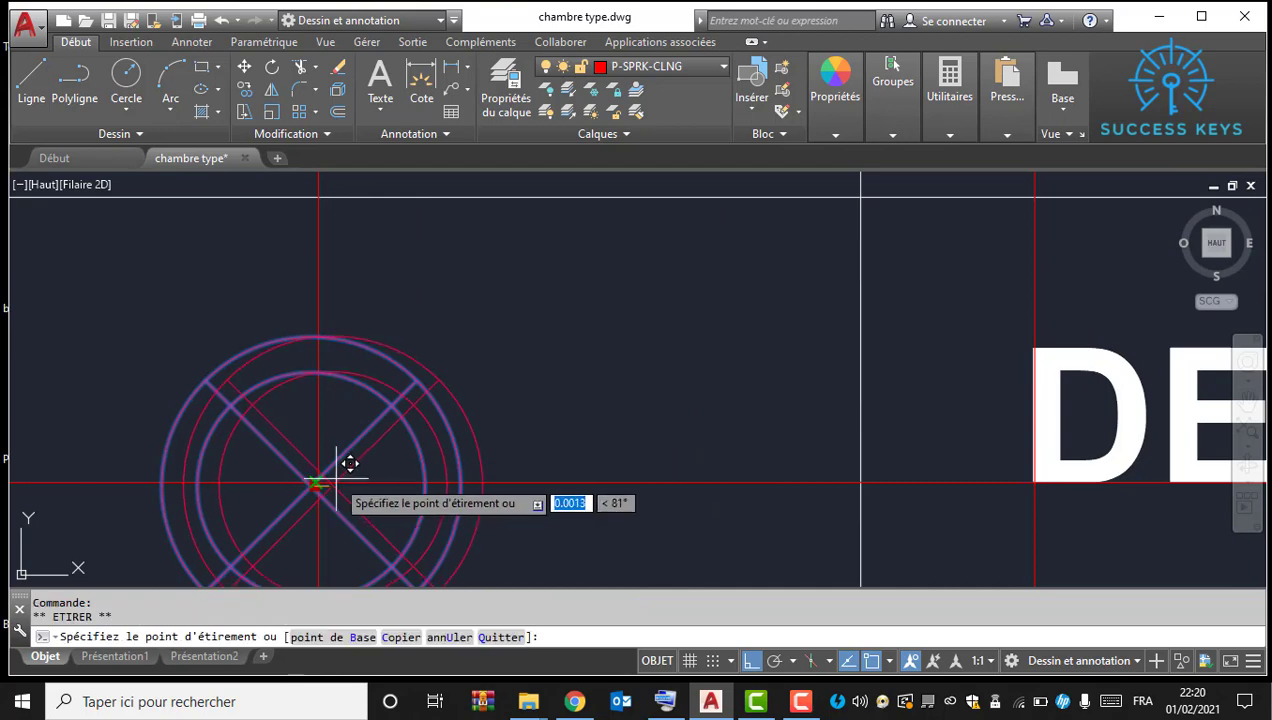
{"action": "left_click", "coordinate": [318, 482]}
{"action": "key", "text": "Escape"}
{"action": "scroll", "coordinate": [440, 367], "scroll_direction": "down", "scroll_amount": 5}
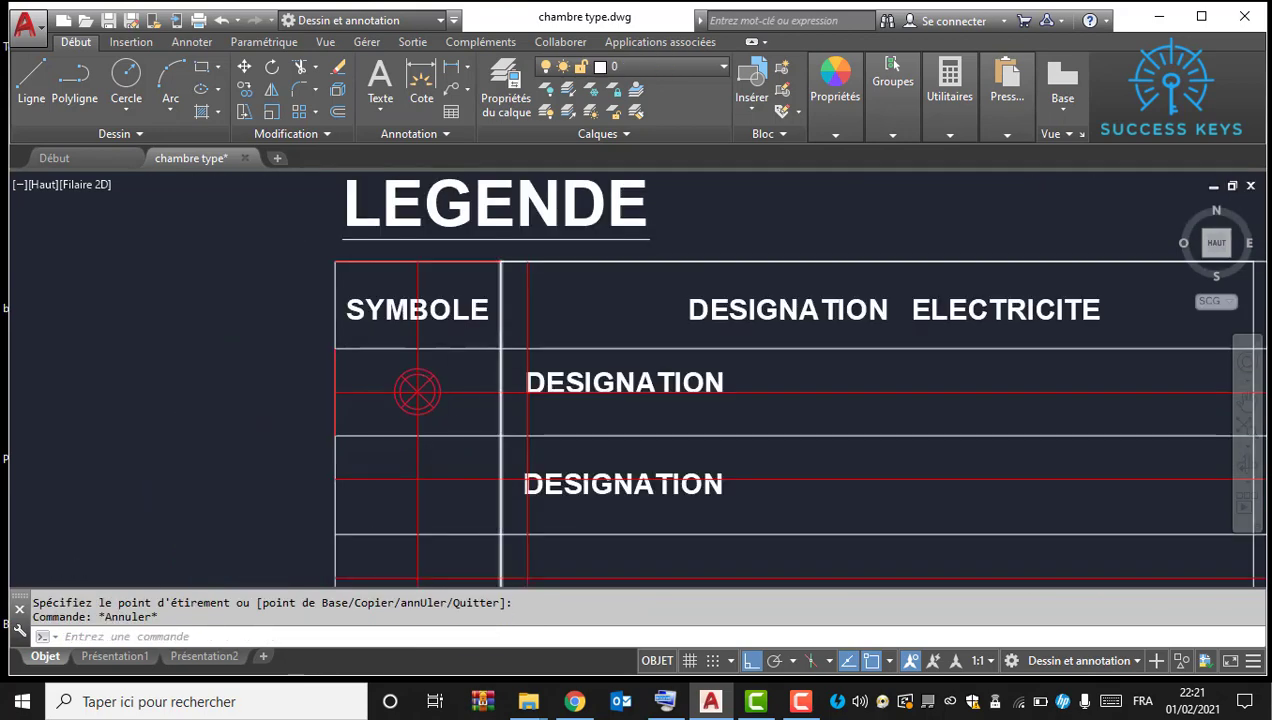
Step: Replace the first row's DESIGNATION text with "SPO OULOIR" and close the text editor
{"action": "scroll", "coordinate": [560, 368], "scroll_direction": "up", "scroll_amount": 4}
{"action": "left_click", "coordinate": [642, 366]}
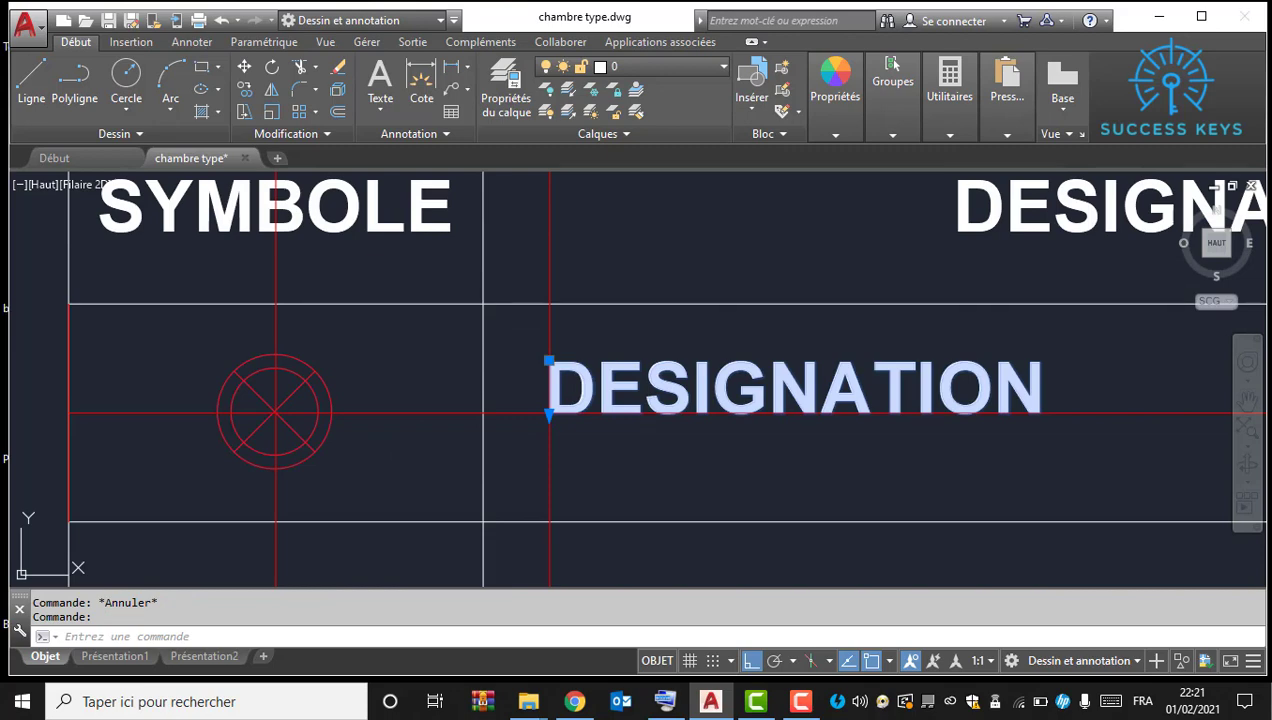
{"action": "double_click", "coordinate": [644, 390]}
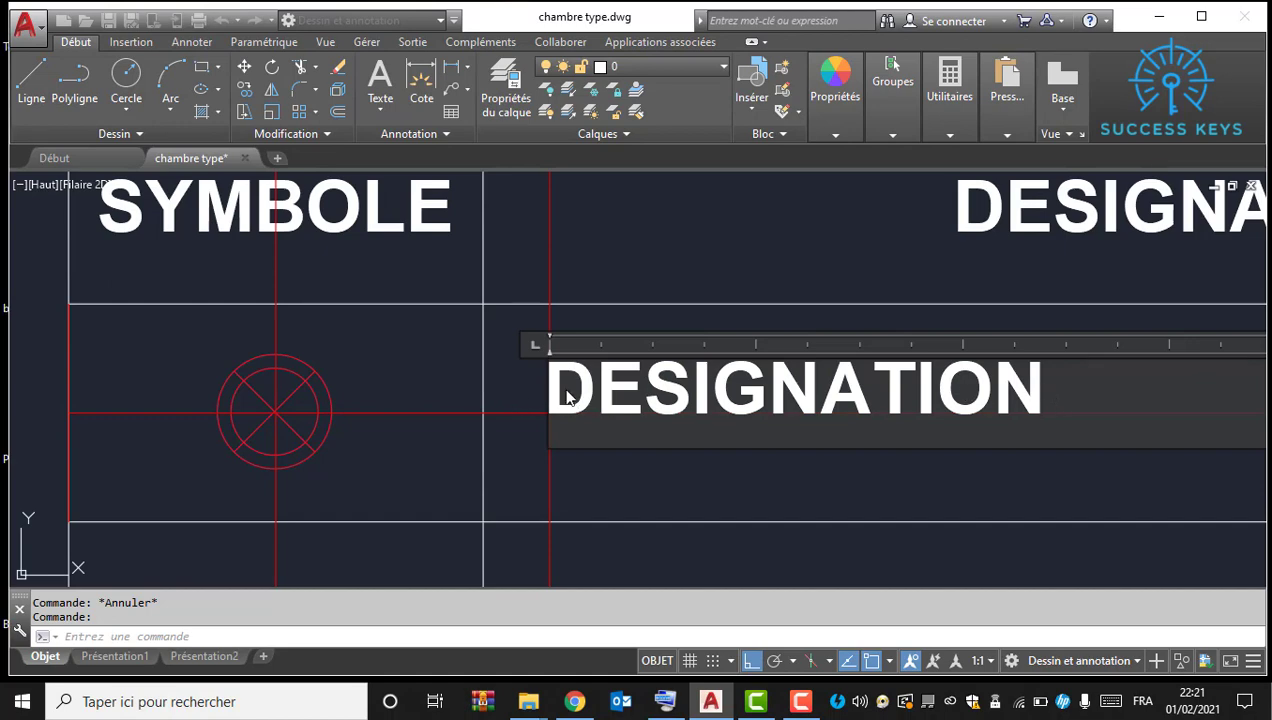
{"action": "type", "text": "S"}
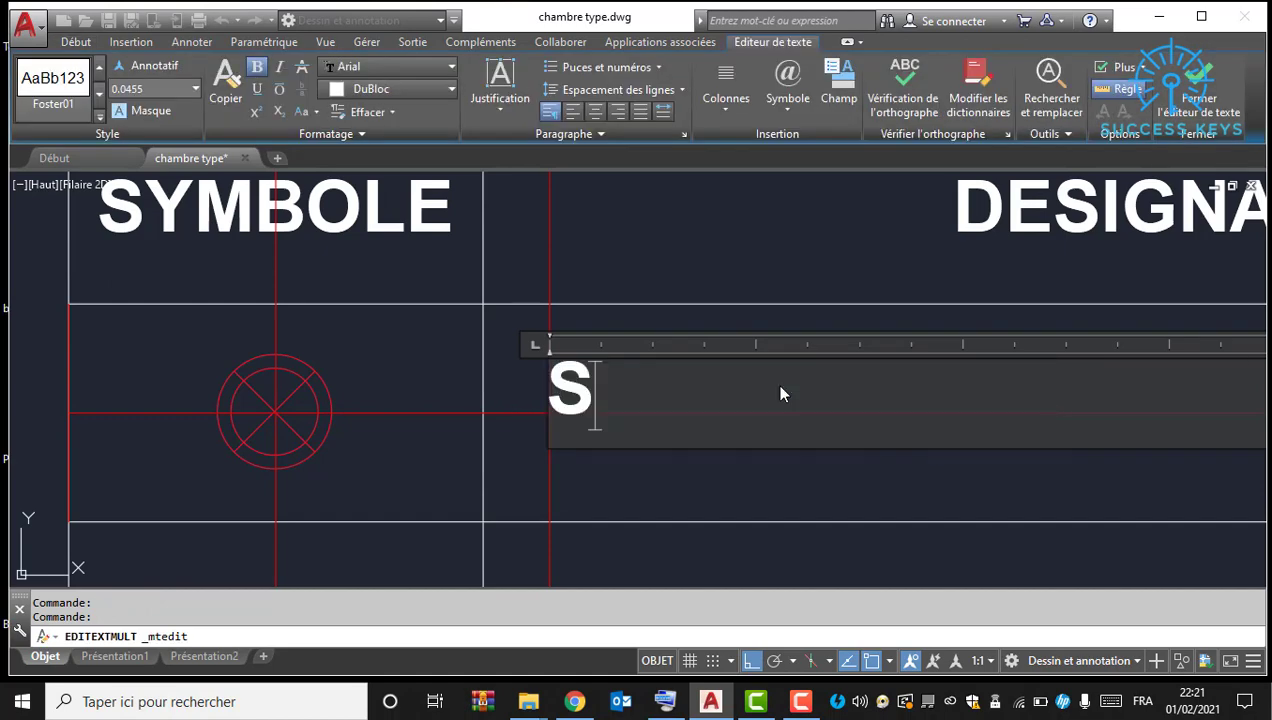
{"action": "type", "text": "PO OULOIR"}
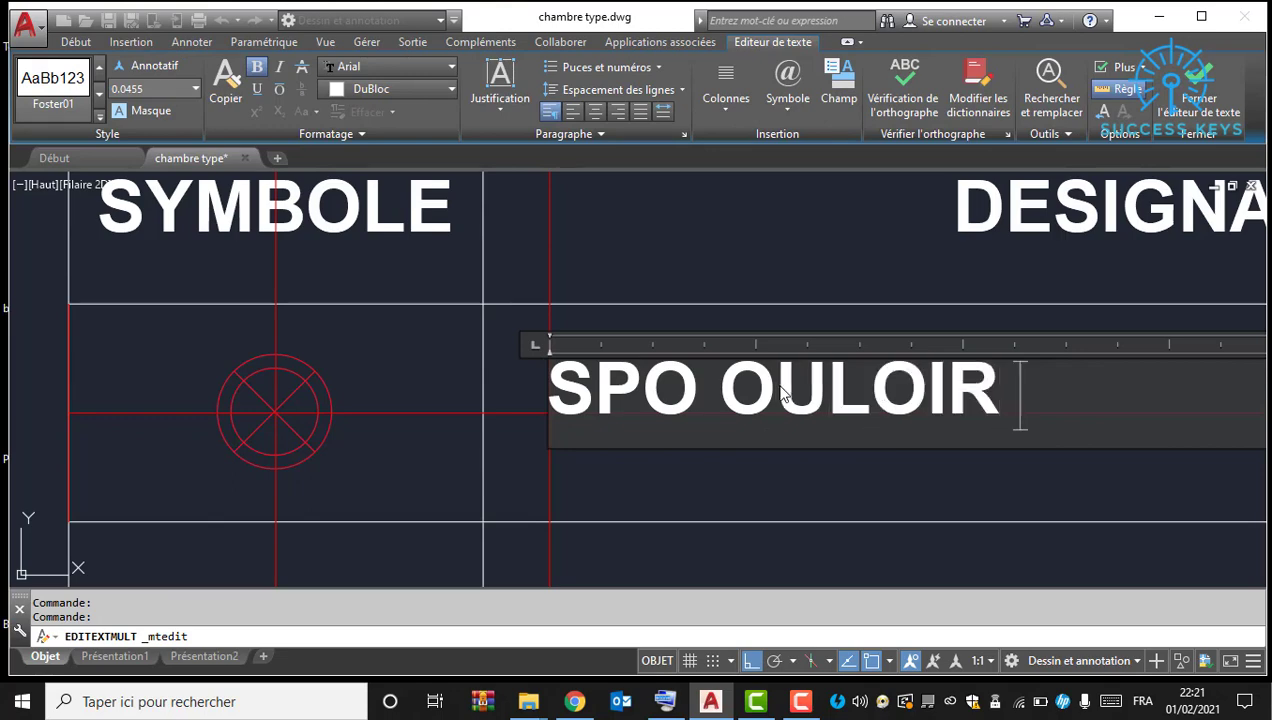
{"action": "key", "text": "Escape"}
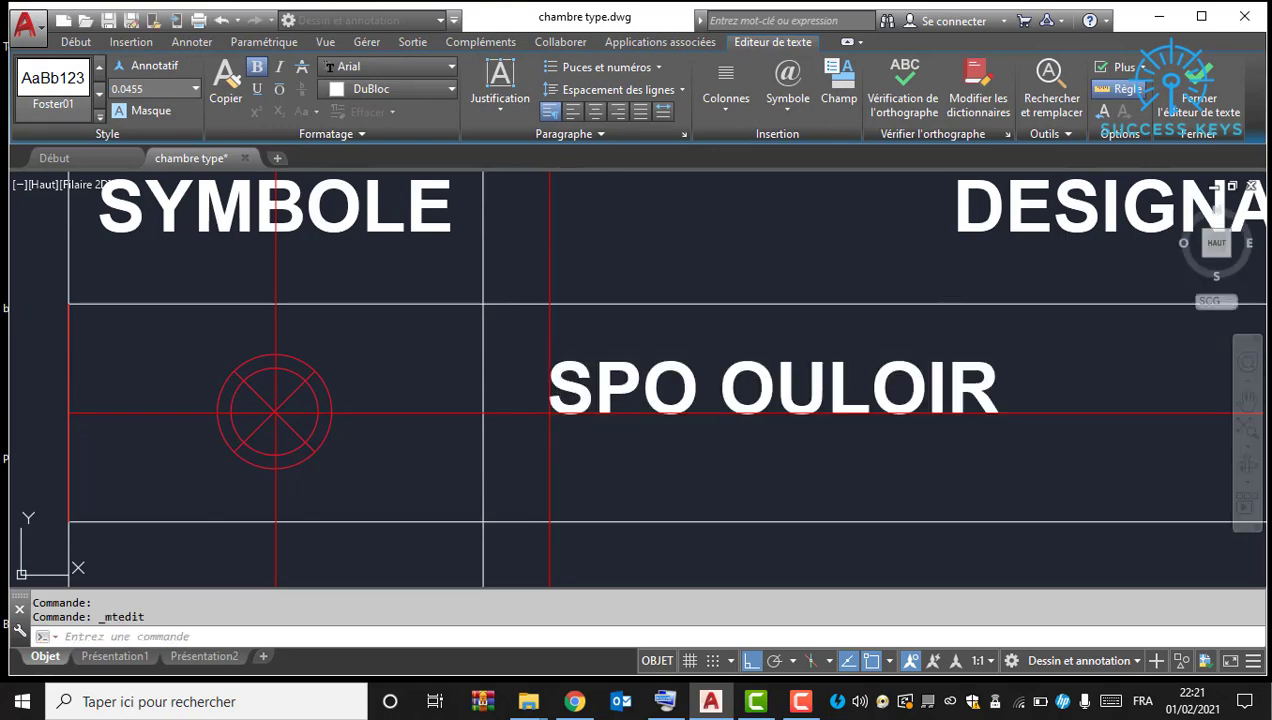
{"action": "scroll", "coordinate": [374, 340], "scroll_direction": "down", "scroll_amount": 3}
{"action": "scroll", "coordinate": [534, 368], "scroll_direction": "down", "scroll_amount": 4}
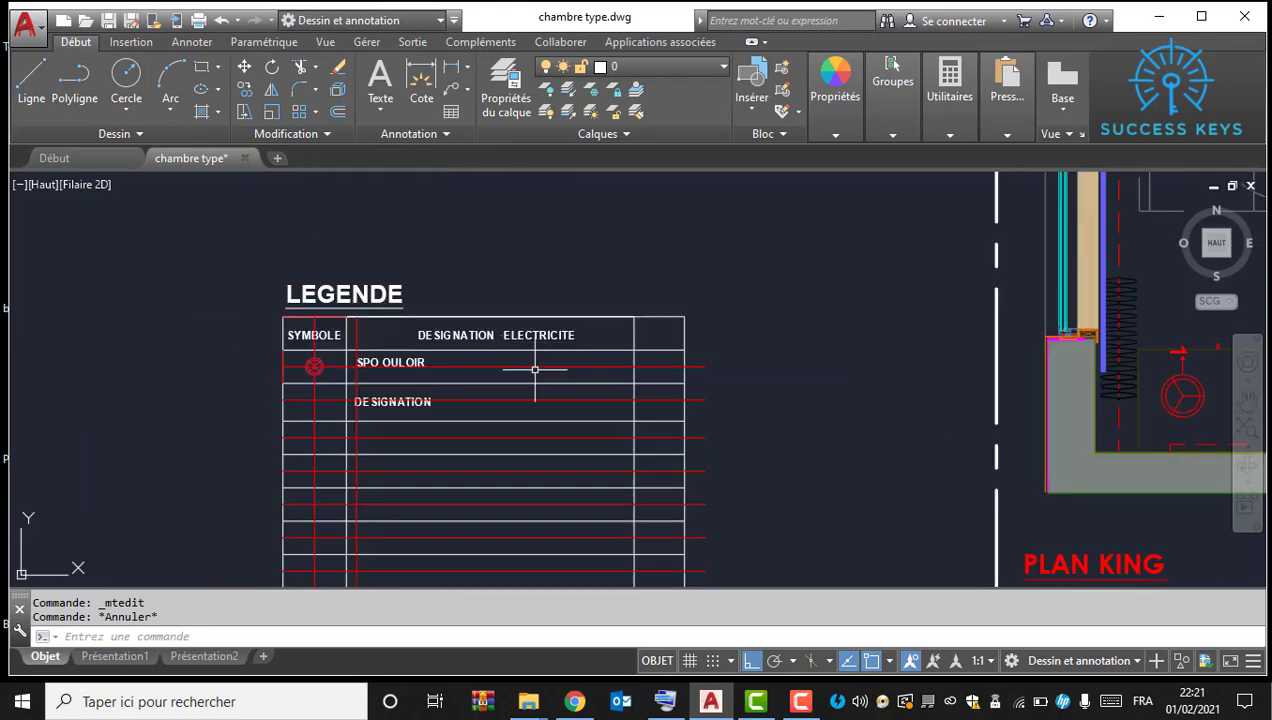
{"action": "scroll", "coordinate": [814, 433], "scroll_direction": "up", "scroll_amount": 3}
{"action": "scroll", "coordinate": [740, 445], "scroll_direction": "up", "scroll_amount": 4}
{"action": "middle_click_drag", "start_coordinate": [392, 395], "coordinate": [767, 472]}
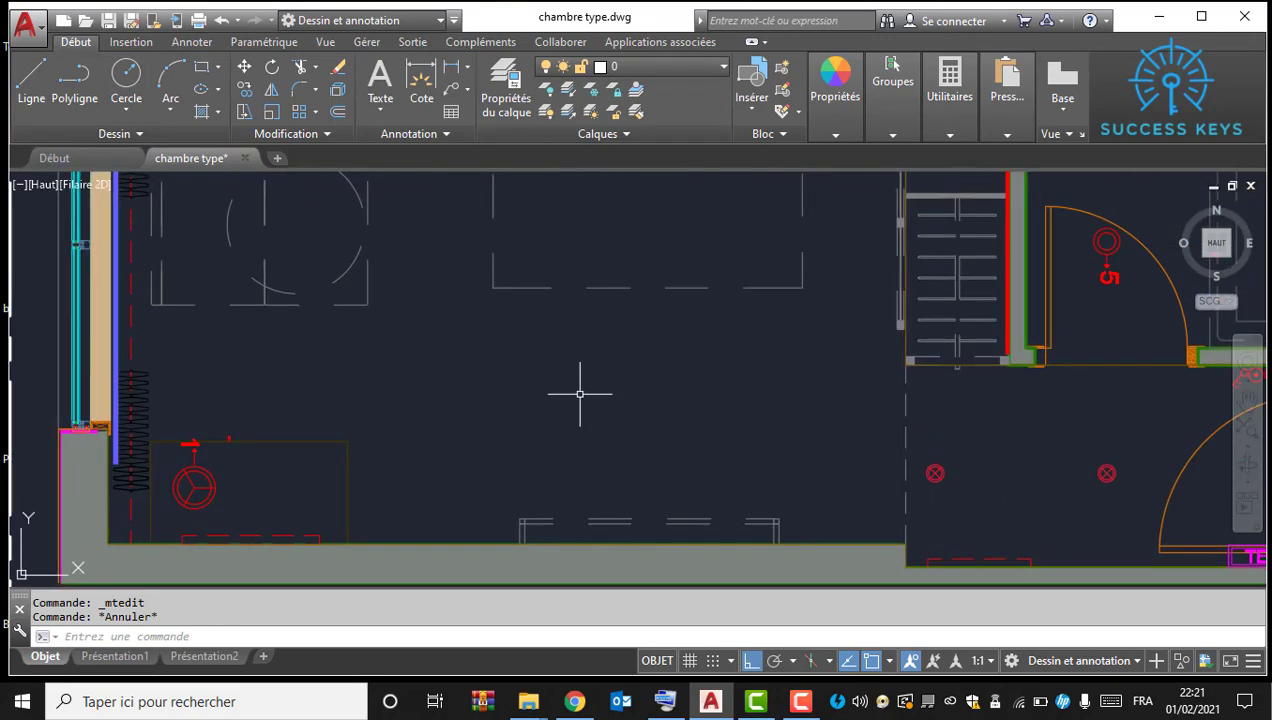
{"action": "middle_click_drag", "start_coordinate": [560, 400], "coordinate": [935, 332]}
{"action": "scroll", "coordinate": [467, 432], "scroll_direction": "up", "scroll_amount": 2}
{"action": "left_click", "coordinate": [688, 405]}
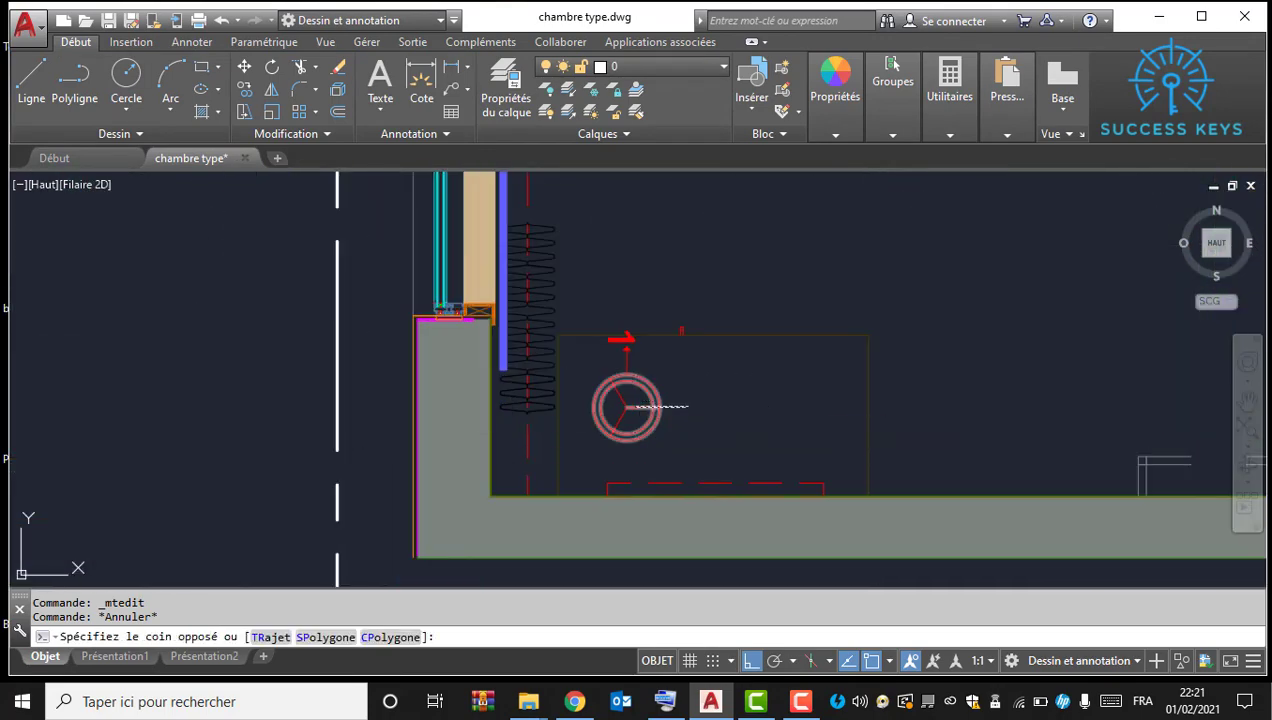
{"action": "left_click", "coordinate": [635, 406]}
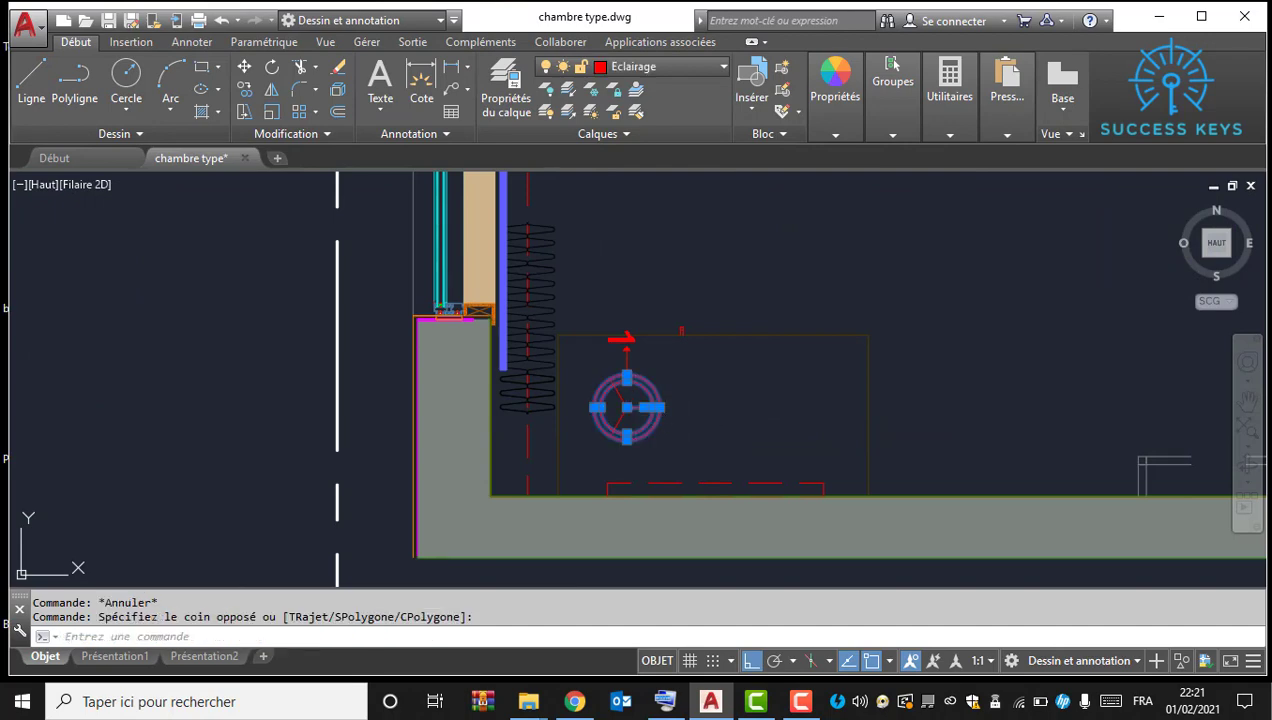
{"action": "key", "text": "Escape"}
{"action": "left_click", "coordinate": [683, 393]}
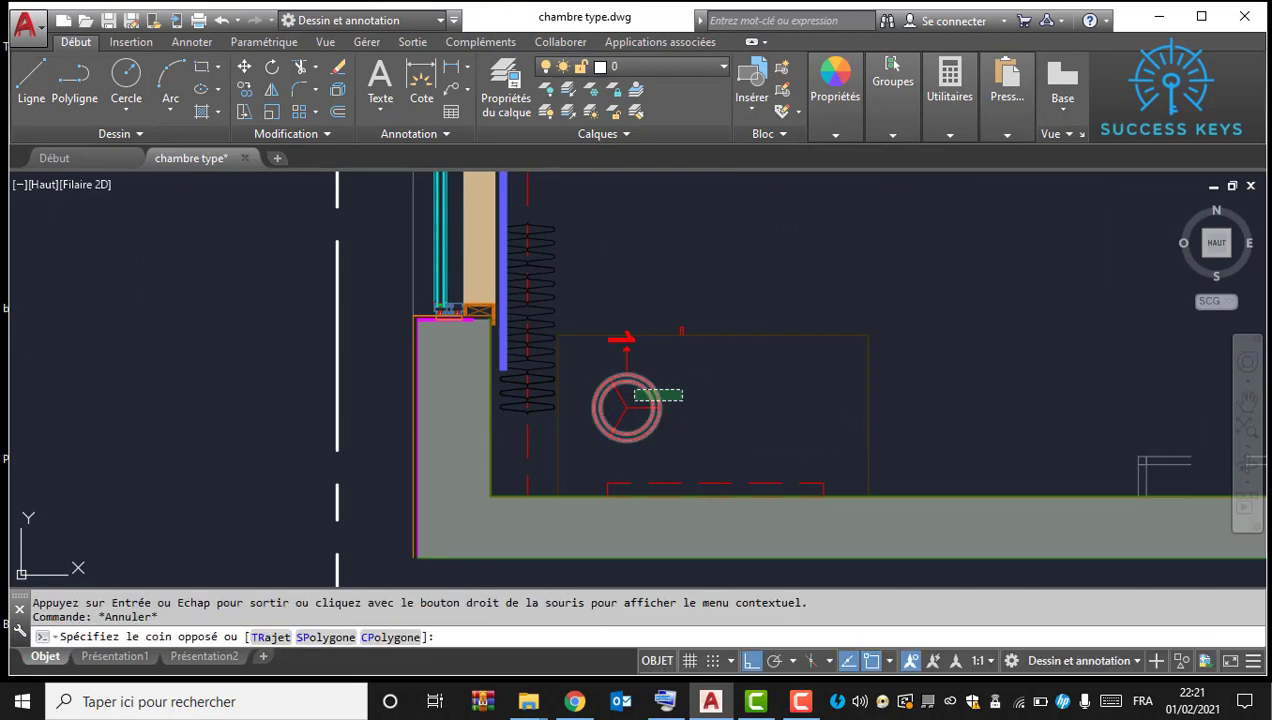
{"action": "left_click", "coordinate": [634, 400]}
{"action": "key", "text": "Escape"}
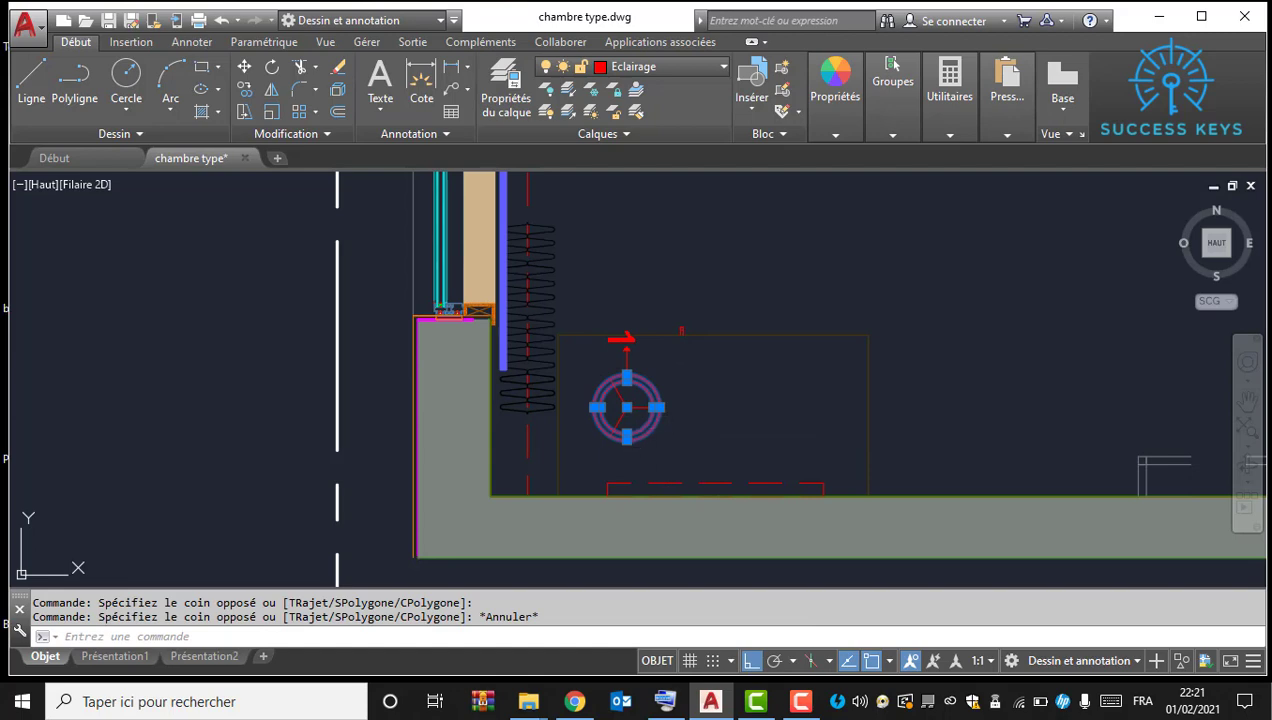
{"action": "key", "text": "Escape"}
Step: Copy the King plan's round symbol with its arrow and number 1 from its centre onto the guide-line intersection in the second SYMBOLE cell
{"action": "left_click", "coordinate": [567, 292]}
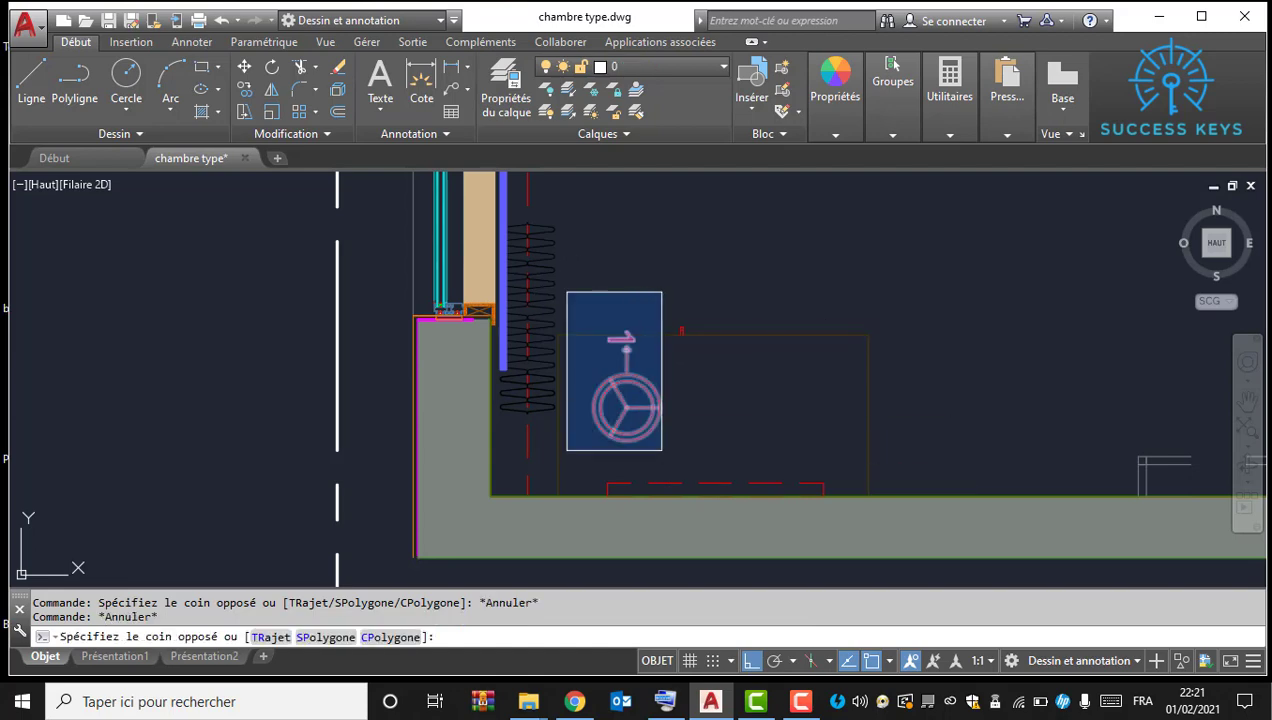
{"action": "left_click", "coordinate": [661, 450]}
{"action": "right_click", "coordinate": [665, 390]}
{"action": "mouse_move", "coordinate": [903, 349]}
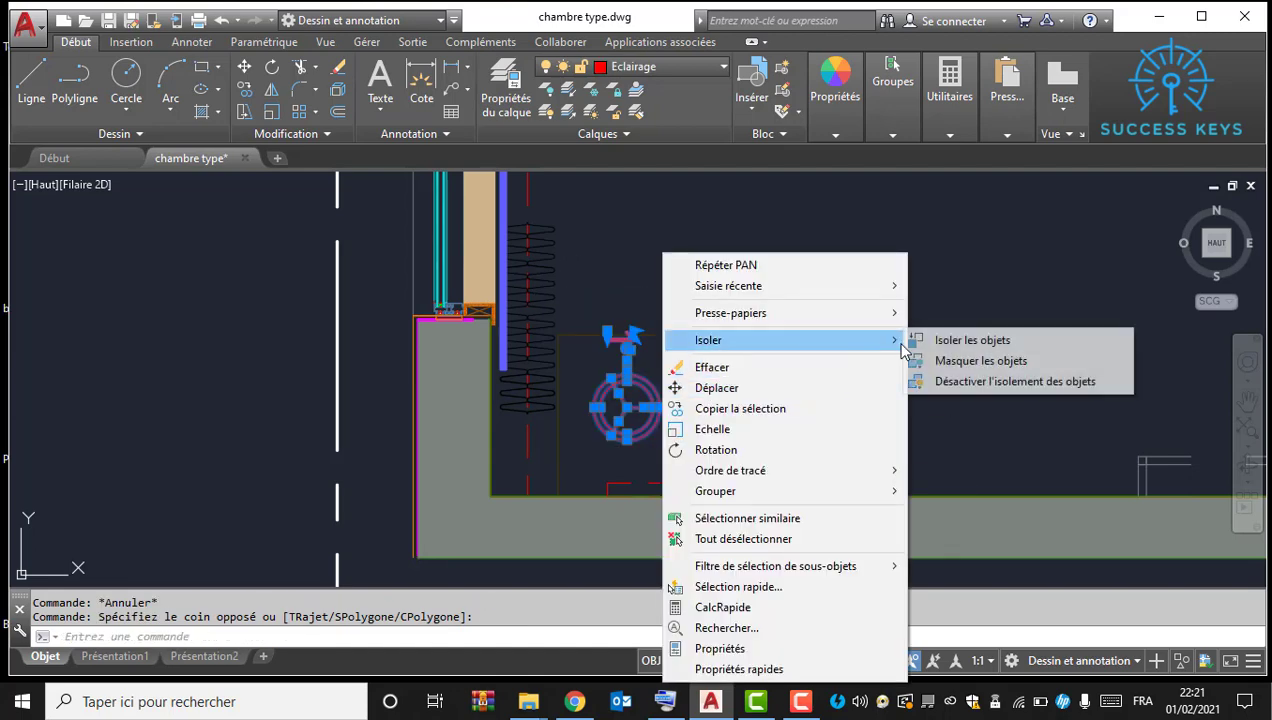
{"action": "mouse_move", "coordinate": [882, 476]}
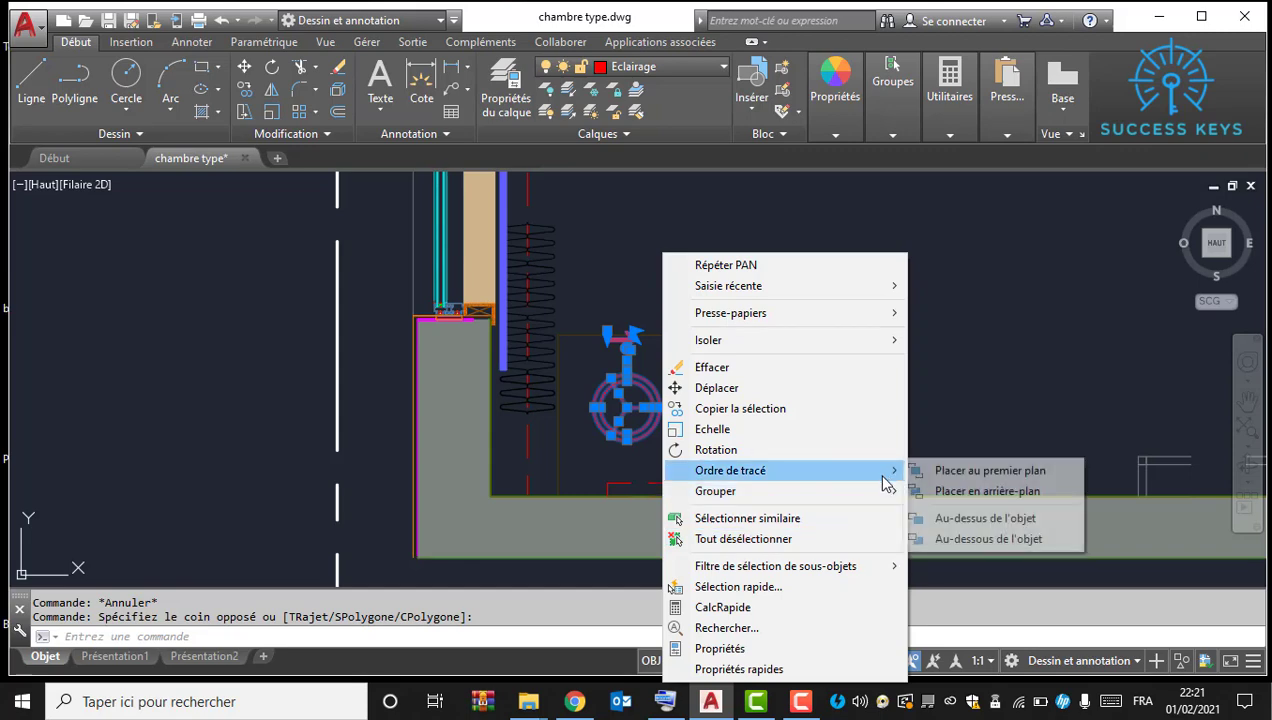
{"action": "left_click", "coordinate": [800, 408]}
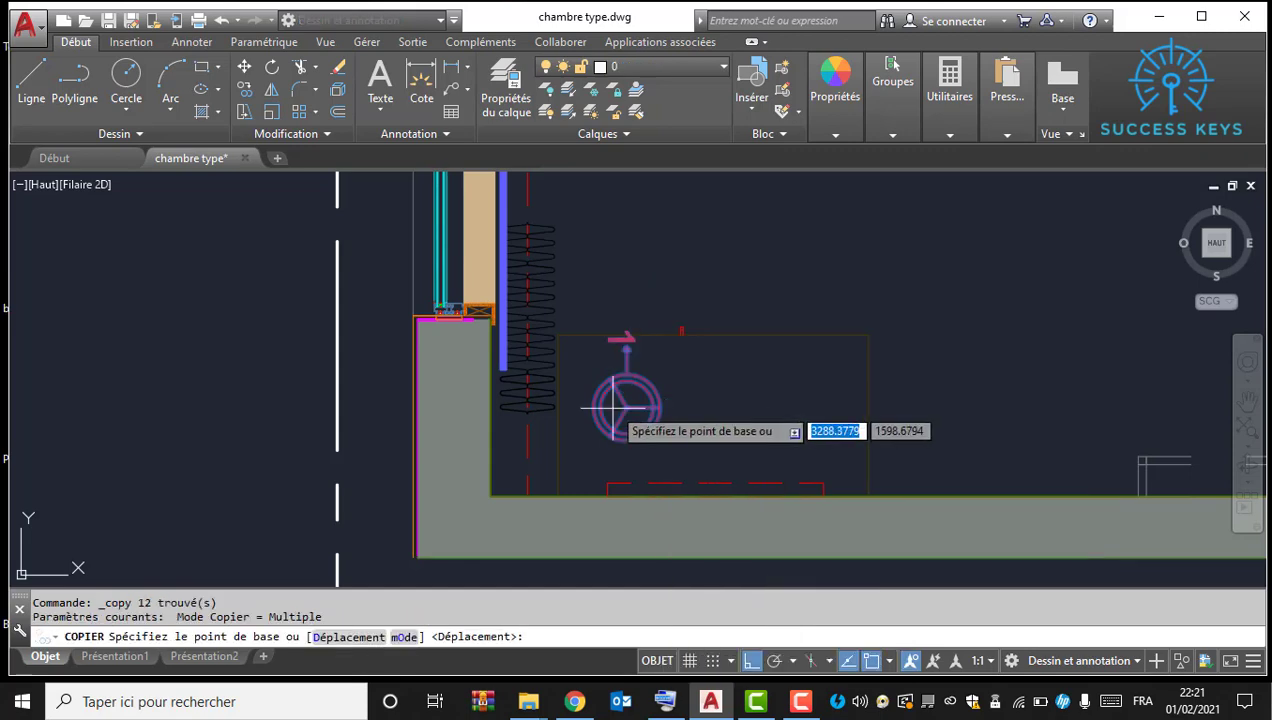
{"action": "scroll", "coordinate": [613, 408], "scroll_direction": "up", "scroll_amount": 2}
{"action": "left_click", "coordinate": [616, 405]}
{"action": "scroll", "coordinate": [616, 405], "scroll_direction": "down", "scroll_amount": 6}
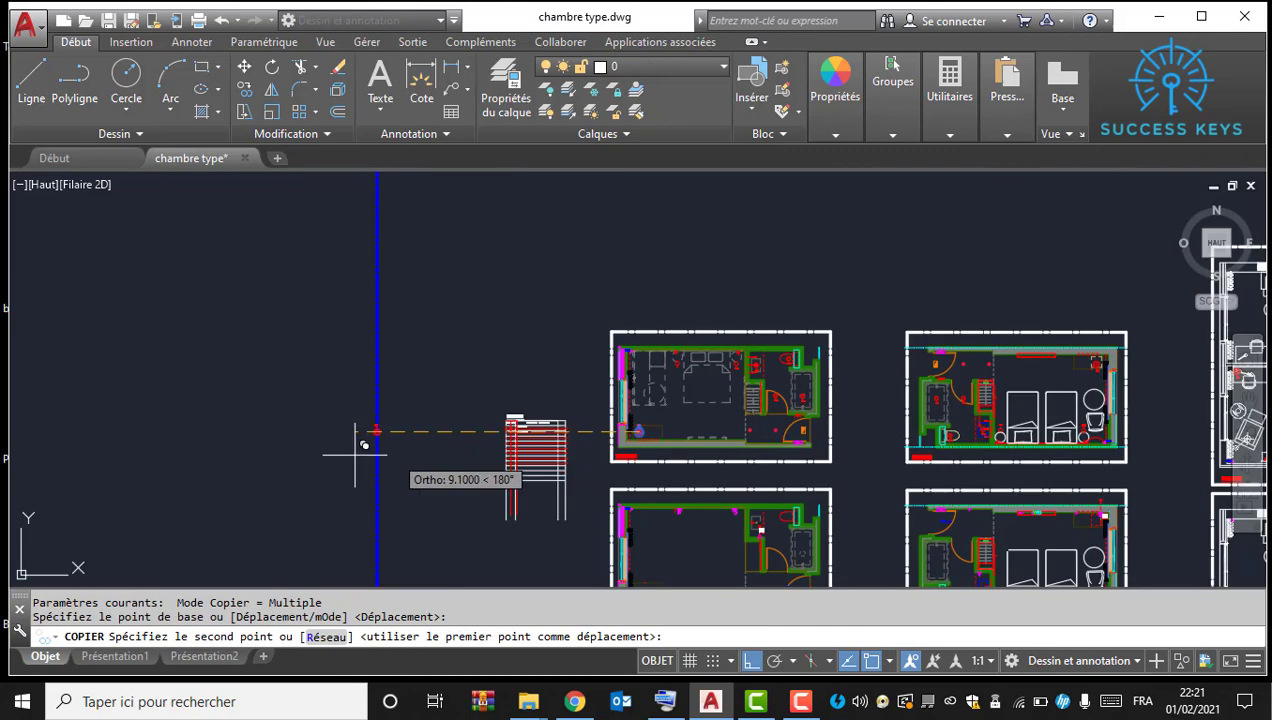
{"action": "scroll", "coordinate": [369, 440], "scroll_direction": "up", "scroll_amount": 6}
{"action": "middle_click_drag", "start_coordinate": [955, 416], "coordinate": [465, 456]}
{"action": "scroll", "coordinate": [474, 457], "scroll_direction": "up", "scroll_amount": 6}
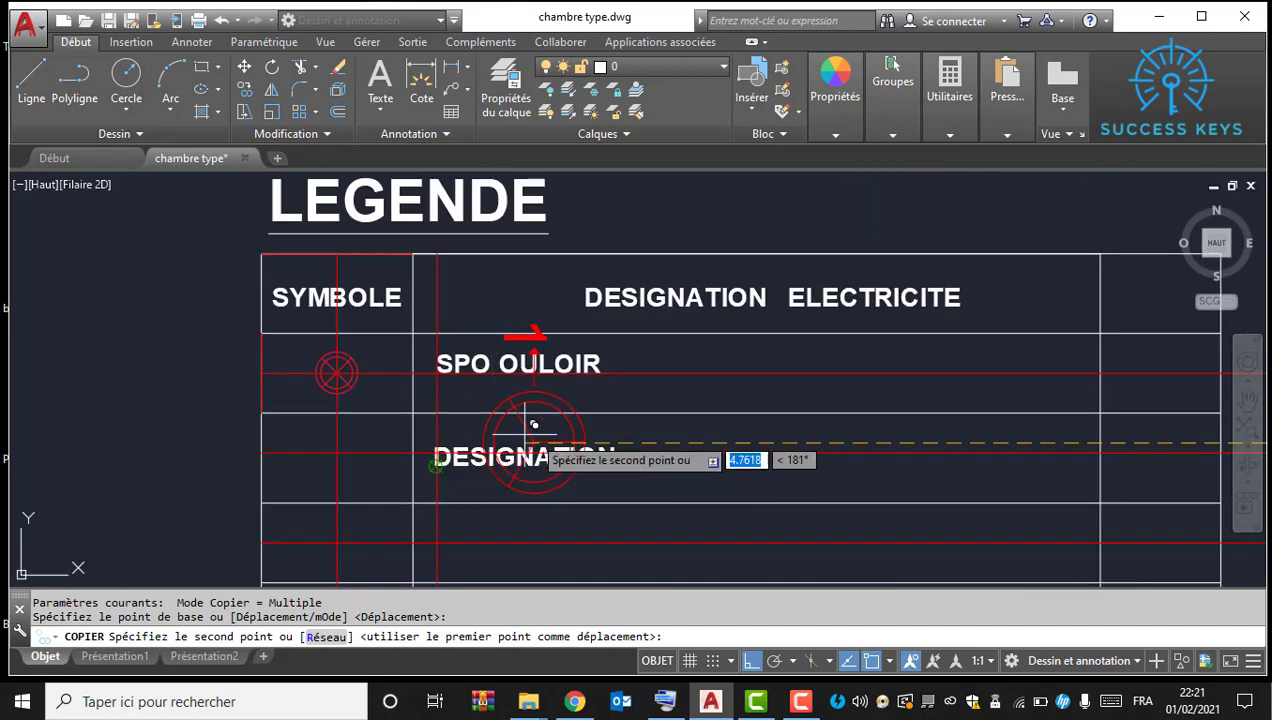
{"action": "left_click", "coordinate": [343, 442]}
{"action": "key", "text": "Escape"}
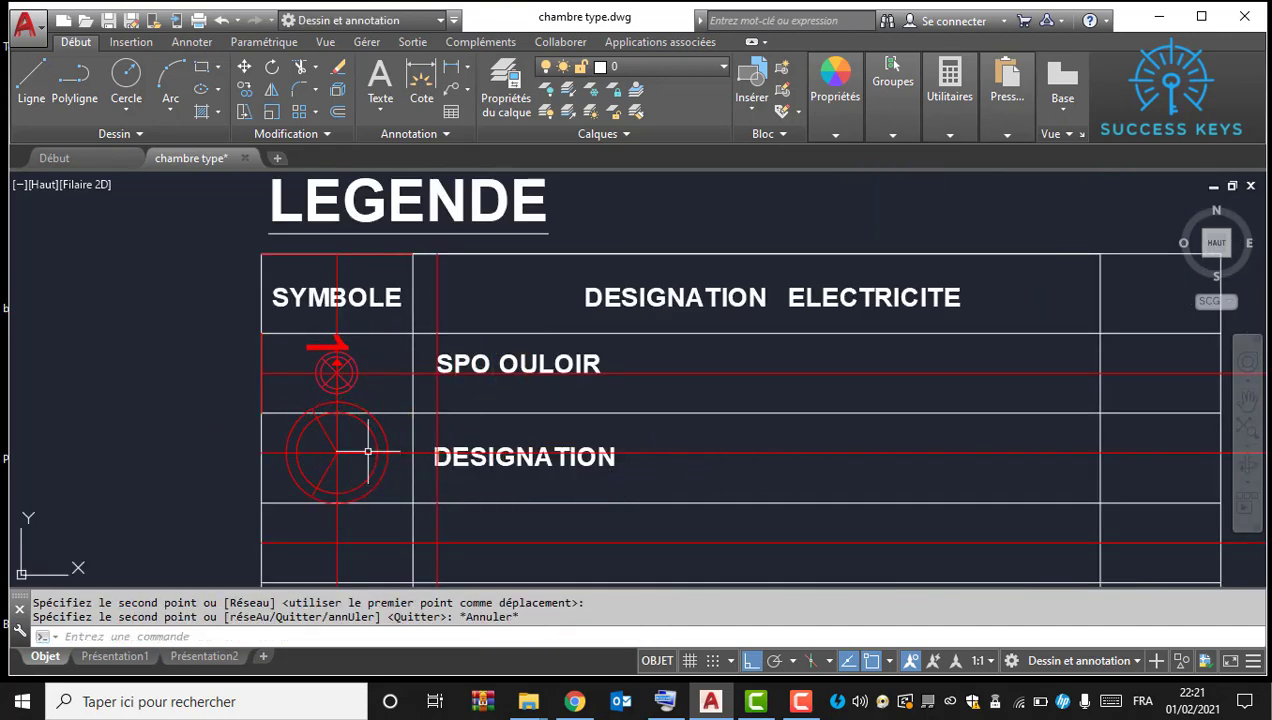
{"action": "left_click", "coordinate": [379, 438]}
{"action": "left_click", "coordinate": [357, 440]}
{"action": "scroll", "coordinate": [326, 330], "scroll_direction": "up", "scroll_amount": 4}
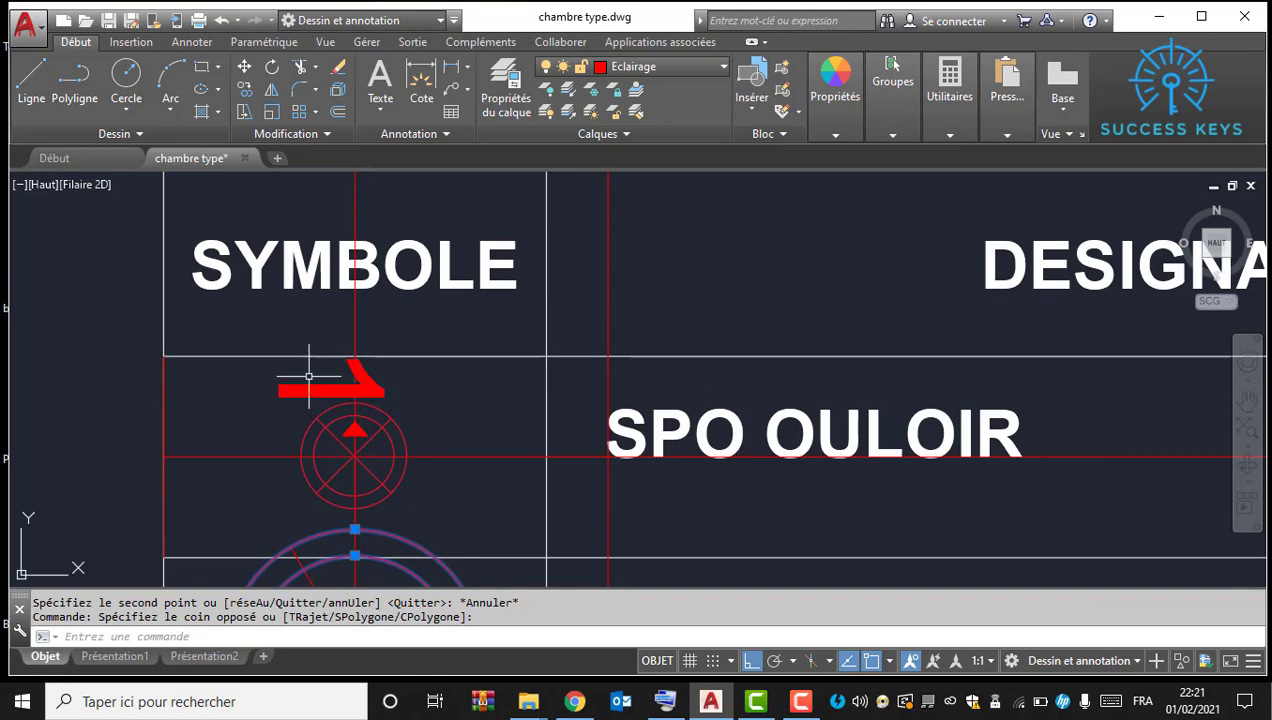
{"action": "left_click", "coordinate": [307, 376]}
{"action": "left_click", "coordinate": [265, 406]}
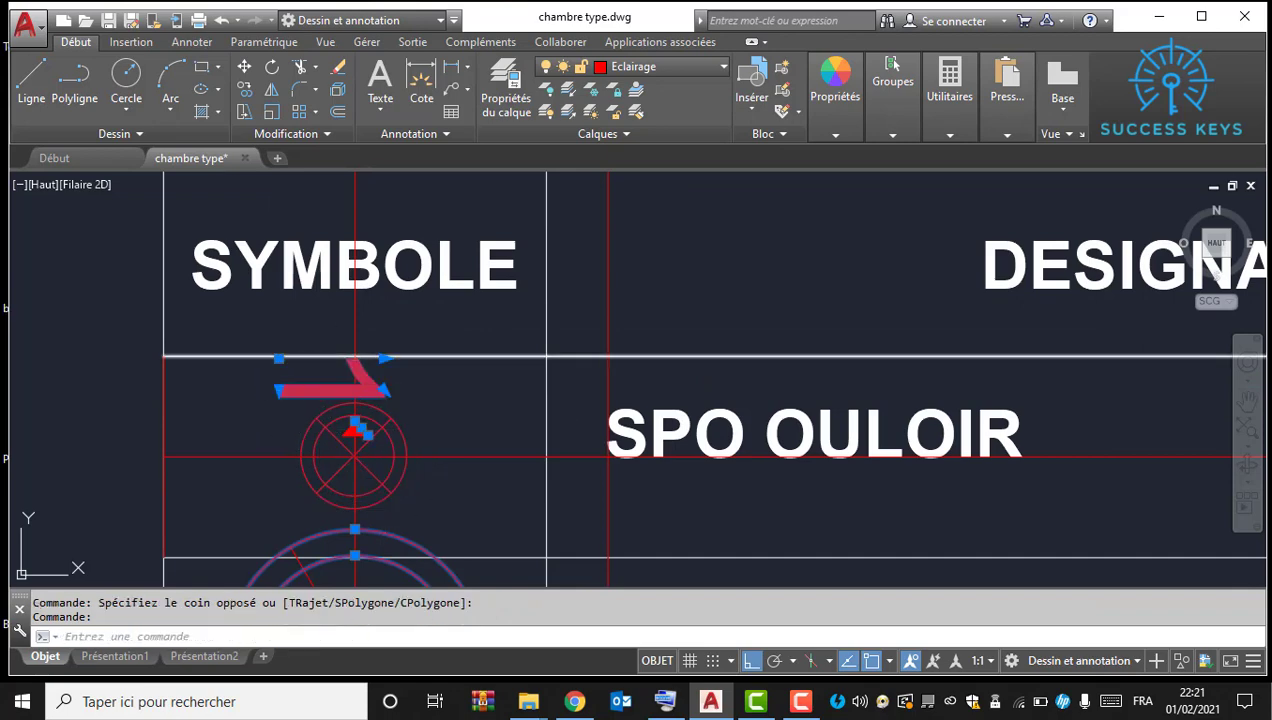
{"action": "key", "text": "Escape"}
Step: Scale the copied numbered symbol by 0.5 about its centre, leaving the overlapping crossed-circle symbol out of the selection
{"action": "scroll", "coordinate": [270, 356], "scroll_direction": "down", "scroll_amount": 2}
{"action": "left_click", "coordinate": [268, 353]}
{"action": "scroll", "coordinate": [370, 450], "scroll_direction": "down", "scroll_amount": 2}
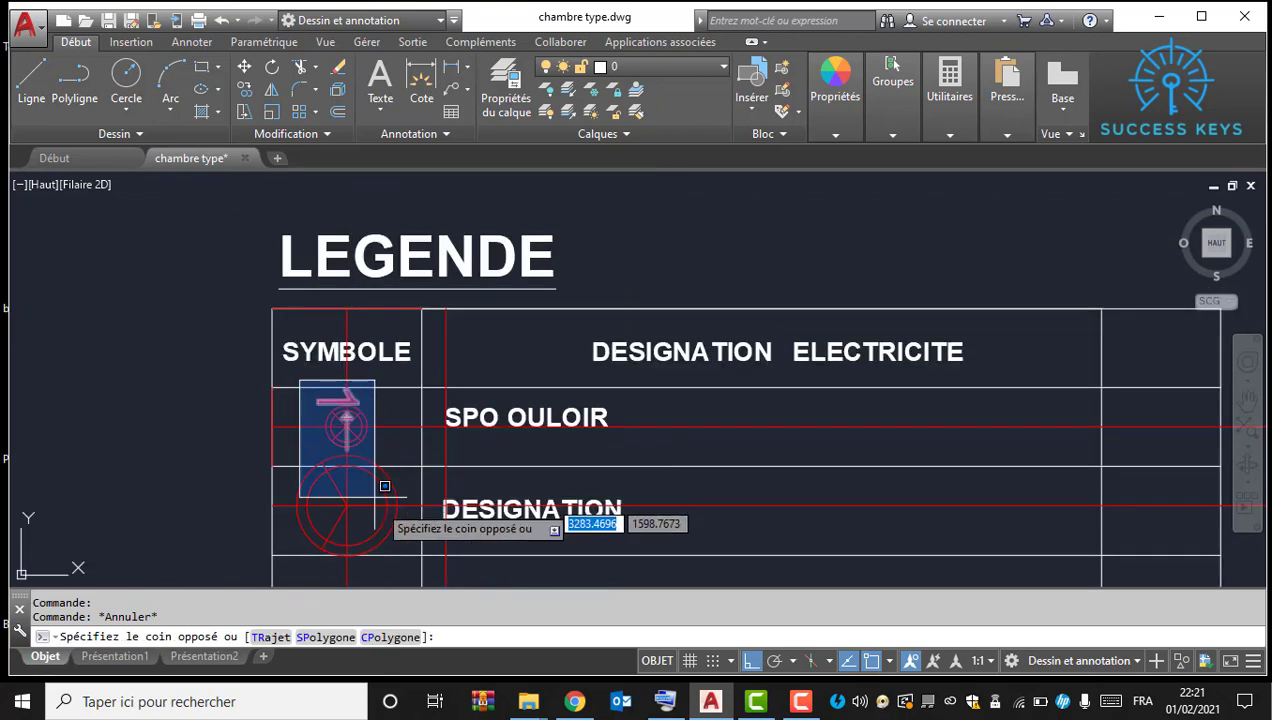
{"action": "left_click", "coordinate": [418, 578]}
{"action": "scroll", "coordinate": [346, 398], "scroll_direction": "up", "scroll_amount": 4}
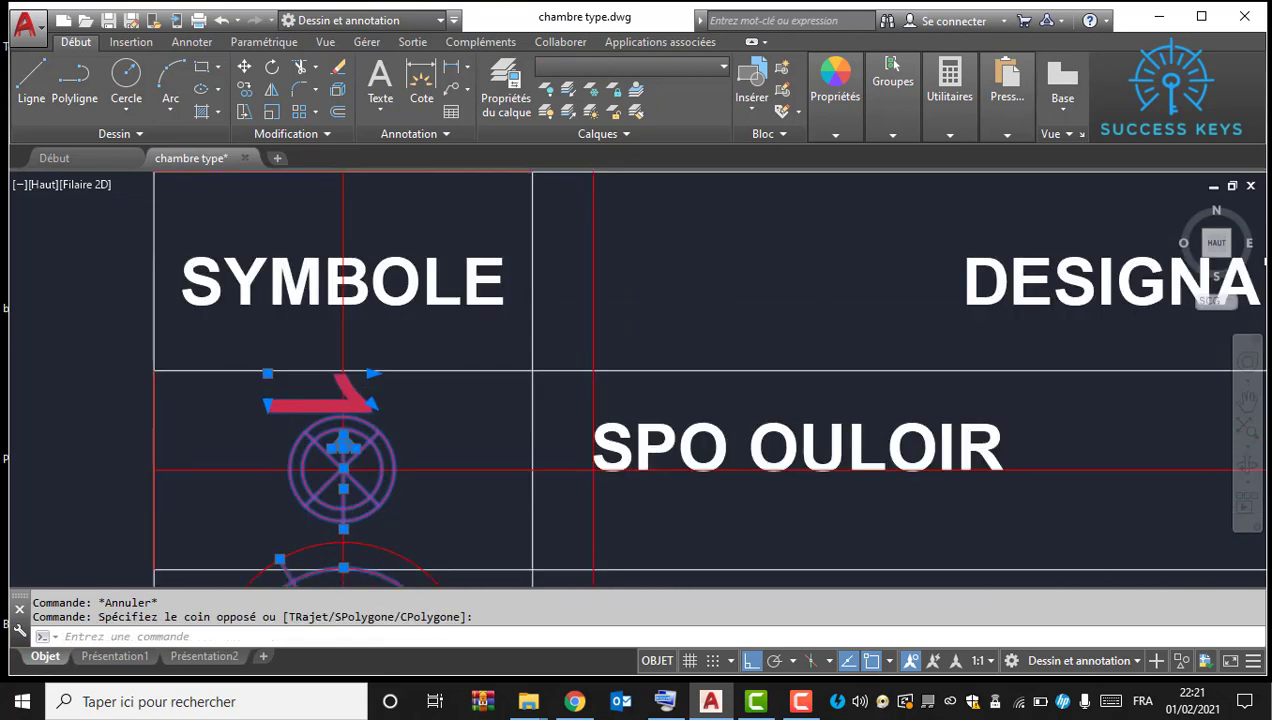
{"action": "scroll", "coordinate": [368, 433], "scroll_direction": "up", "scroll_amount": 2}
{"action": "left_click", "coordinate": [425, 544], "text": "shift"}
{"action": "left_click", "coordinate": [381, 513], "text": "shift"}
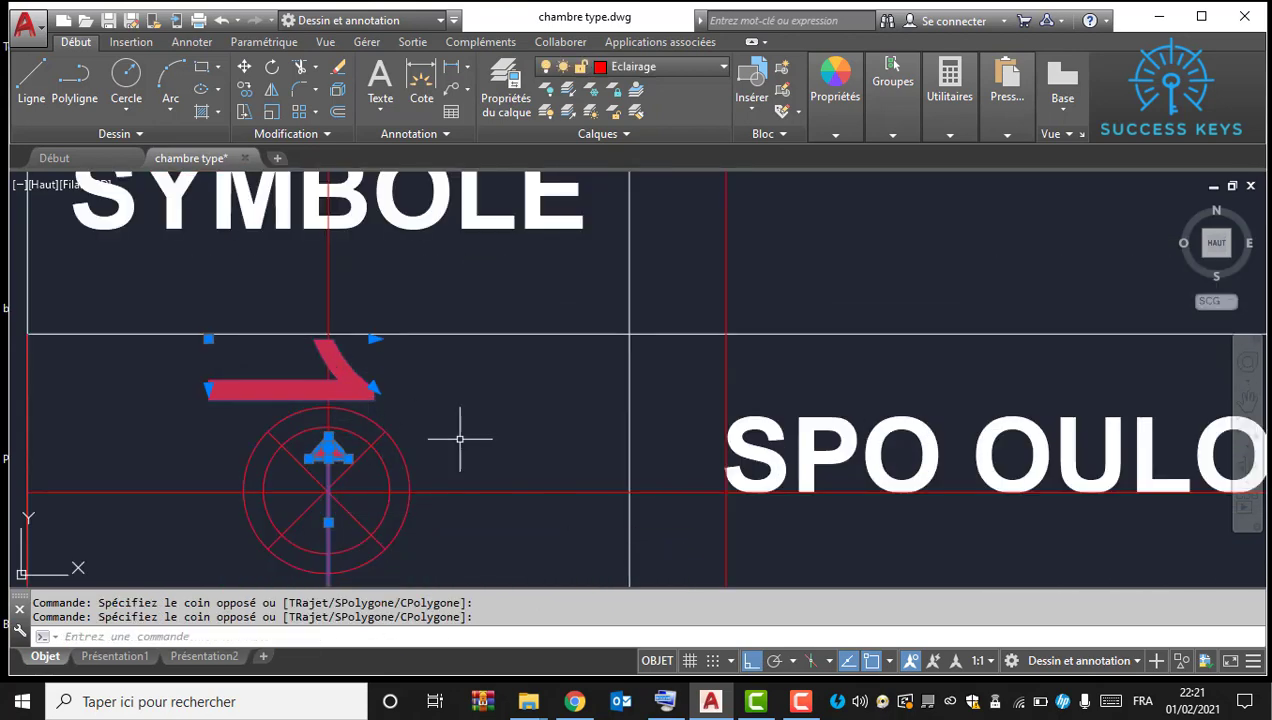
{"action": "scroll", "coordinate": [460, 438], "scroll_direction": "down", "scroll_amount": 5}
{"action": "middle_click_drag", "start_coordinate": [420, 573], "coordinate": [370, 418]}
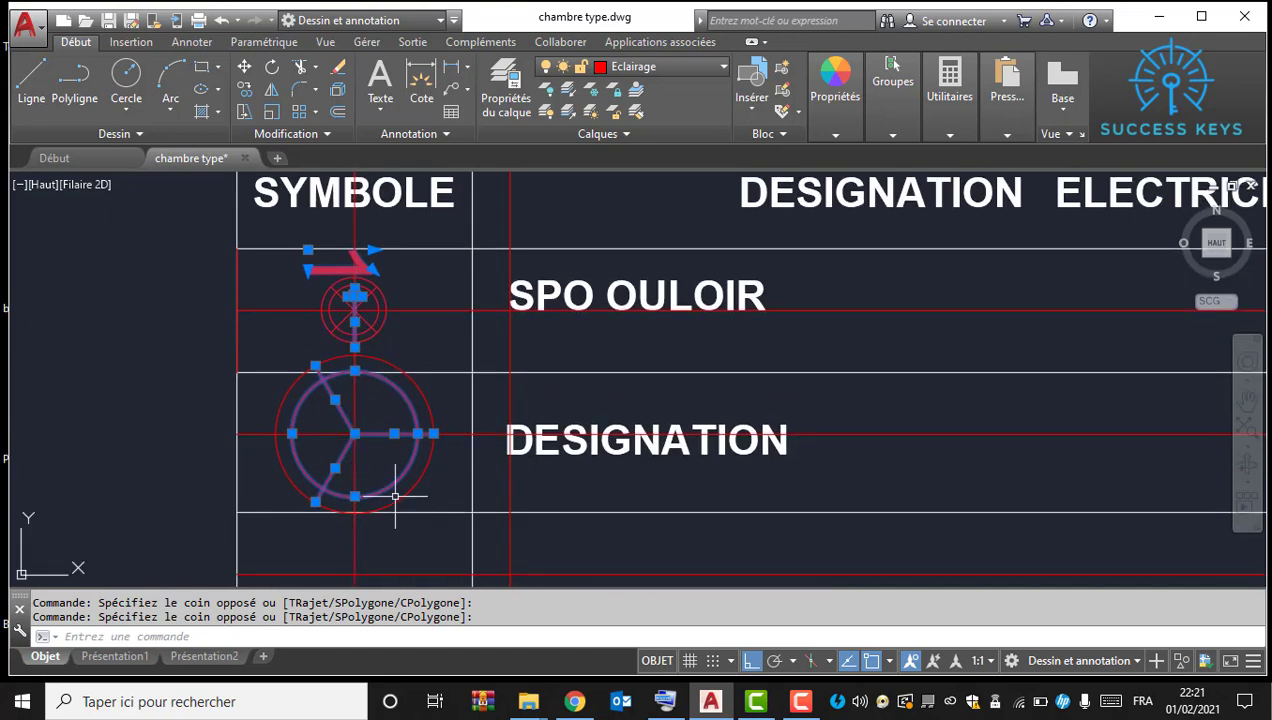
{"action": "left_click", "coordinate": [444, 499]}
{"action": "left_click", "coordinate": [392, 466]}
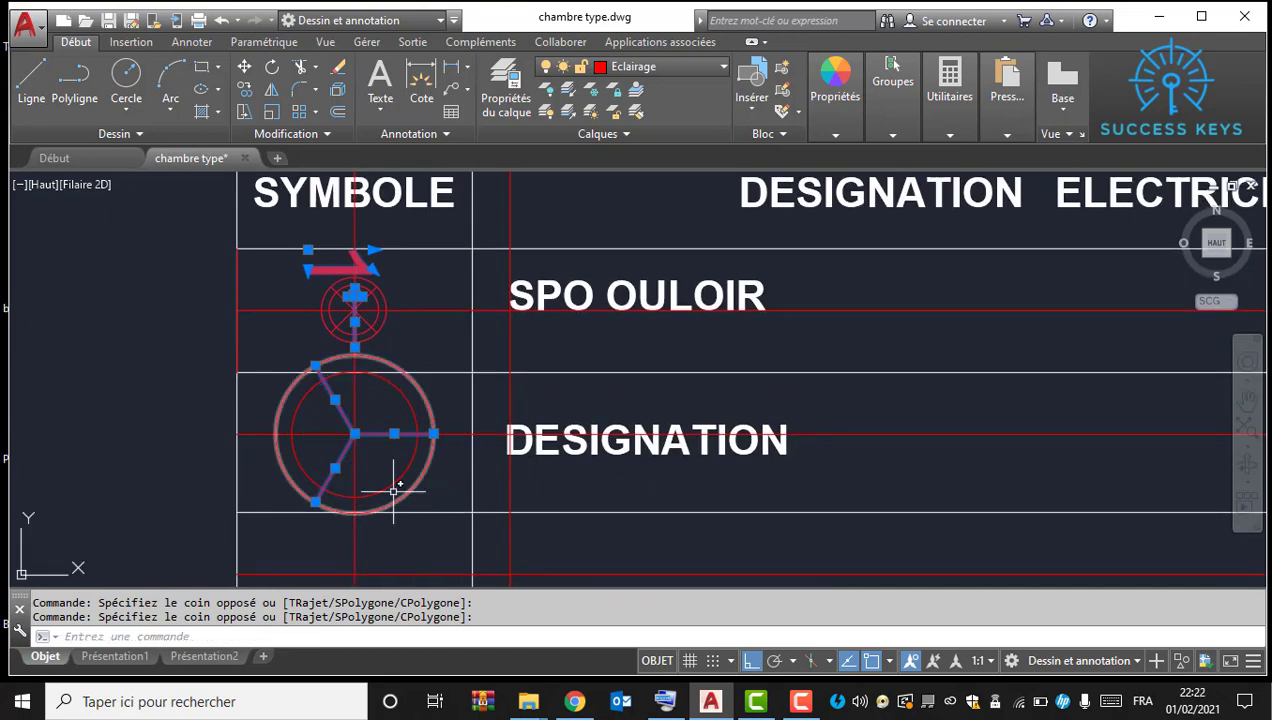
{"action": "left_click", "coordinate": [391, 465]}
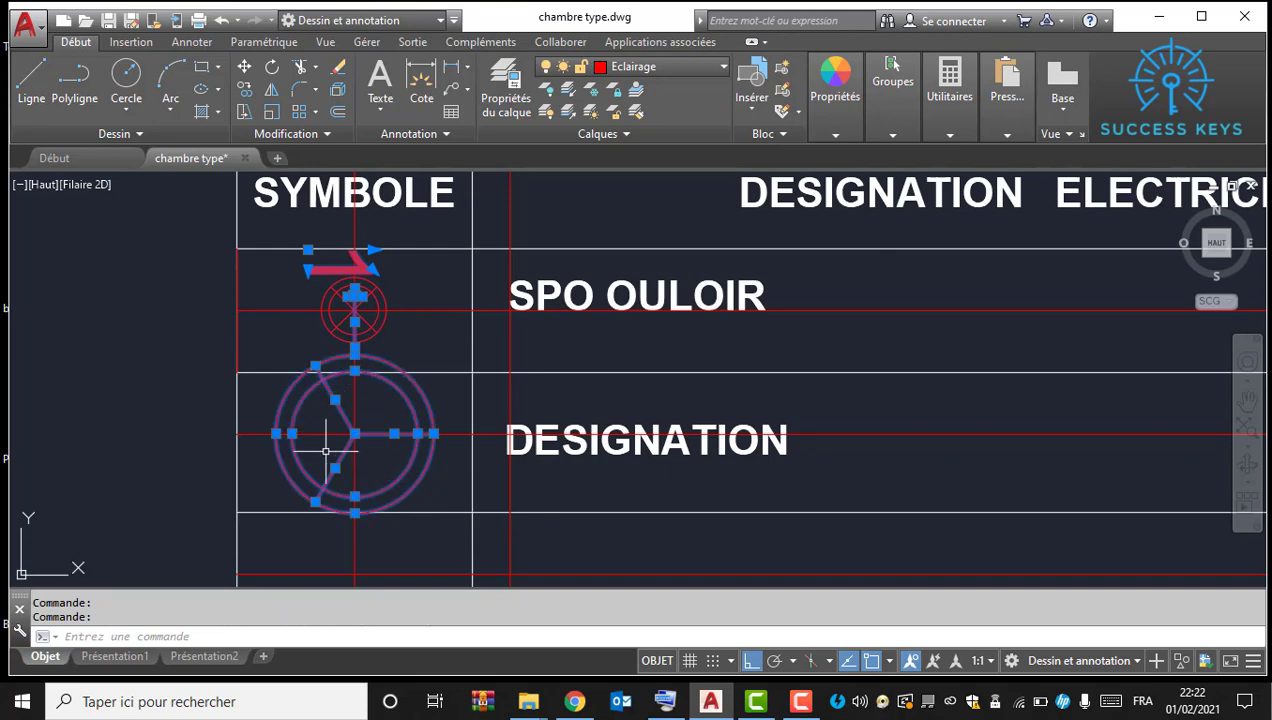
{"action": "type", "text": "eh"}
{"action": "key", "text": "Return"}
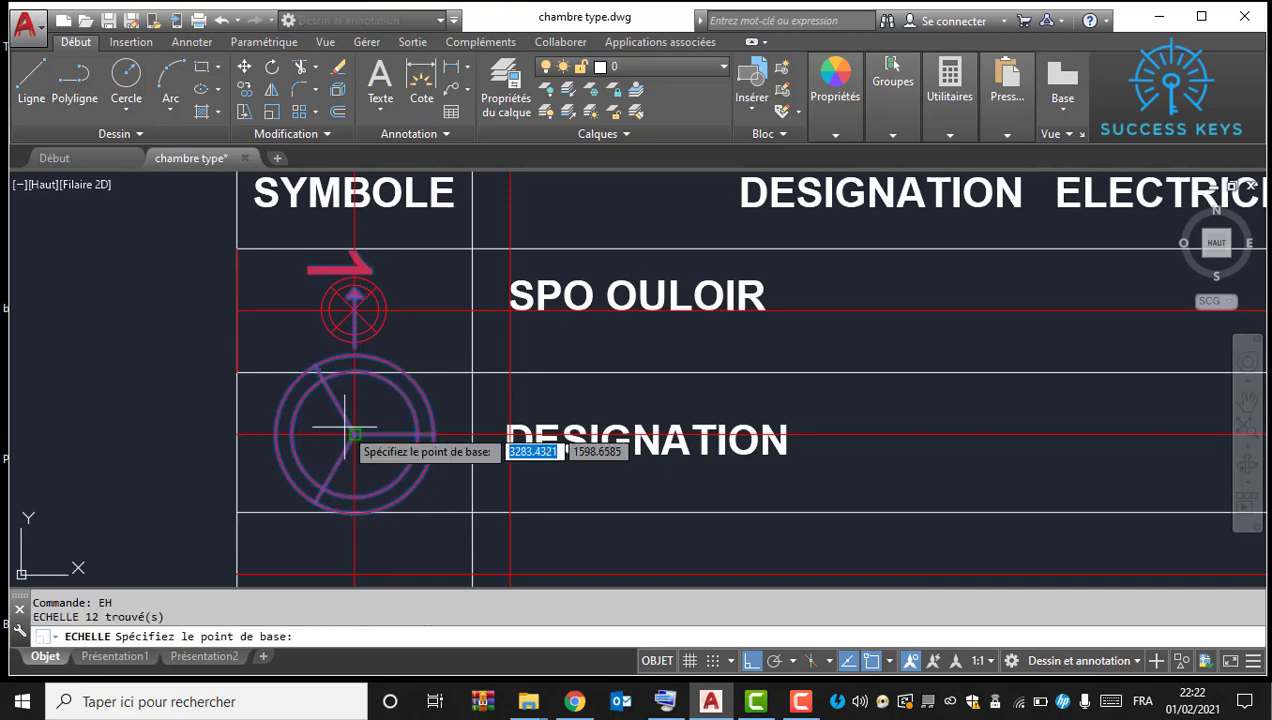
{"action": "left_click", "coordinate": [356, 433]}
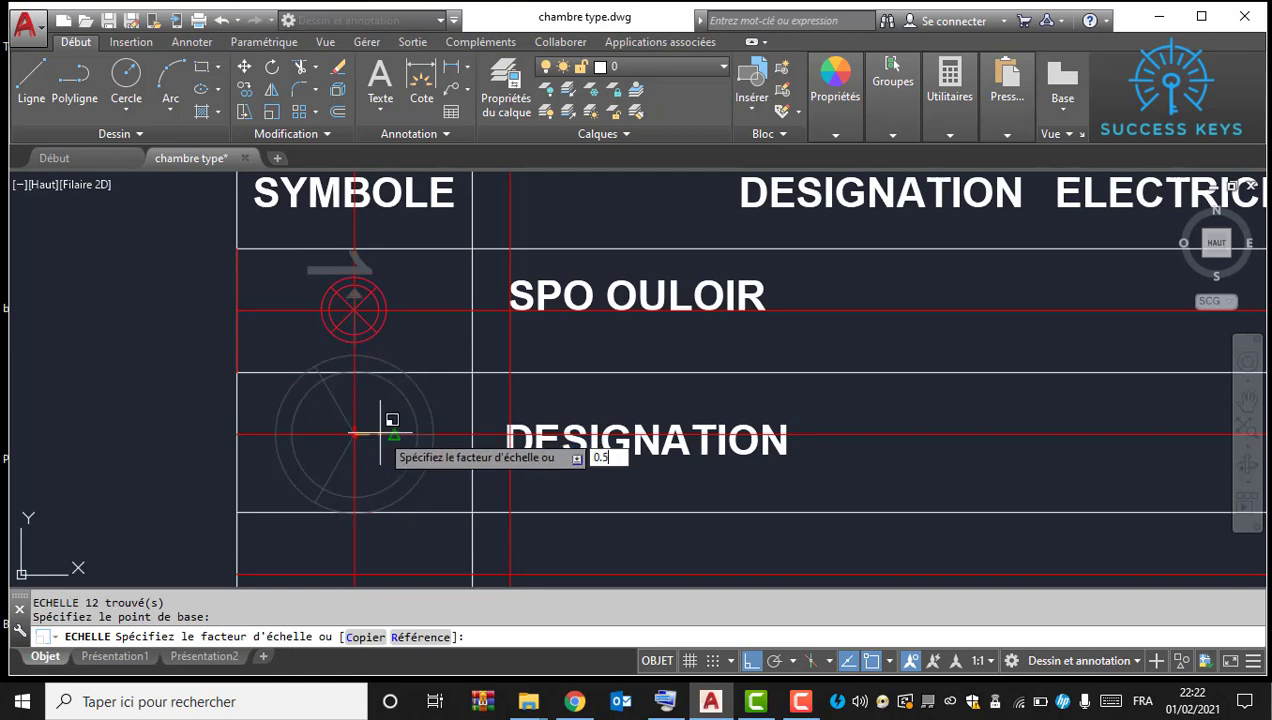
{"action": "key", "text": "Return"}
Step: Scale the whole second-row symbol, including its arrow and number 1, by a further 0.5 about its centre
{"action": "left_click", "coordinate": [275, 327]}
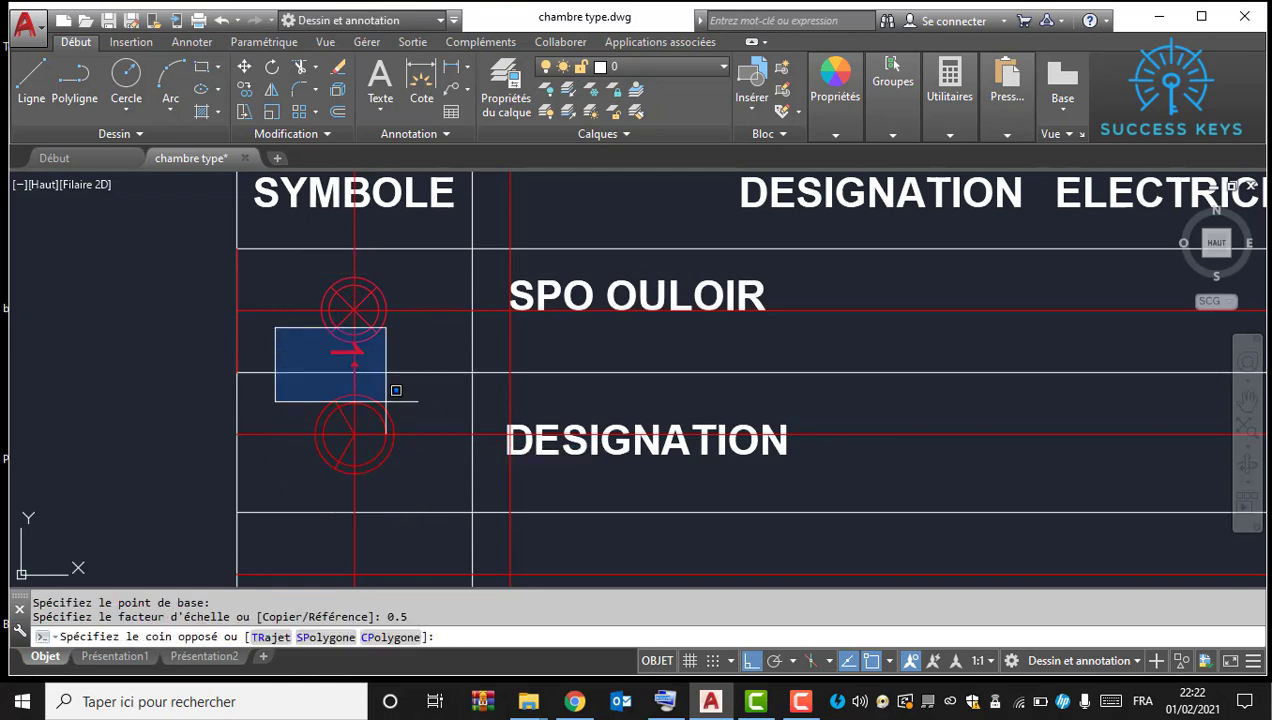
{"action": "left_click", "coordinate": [417, 499]}
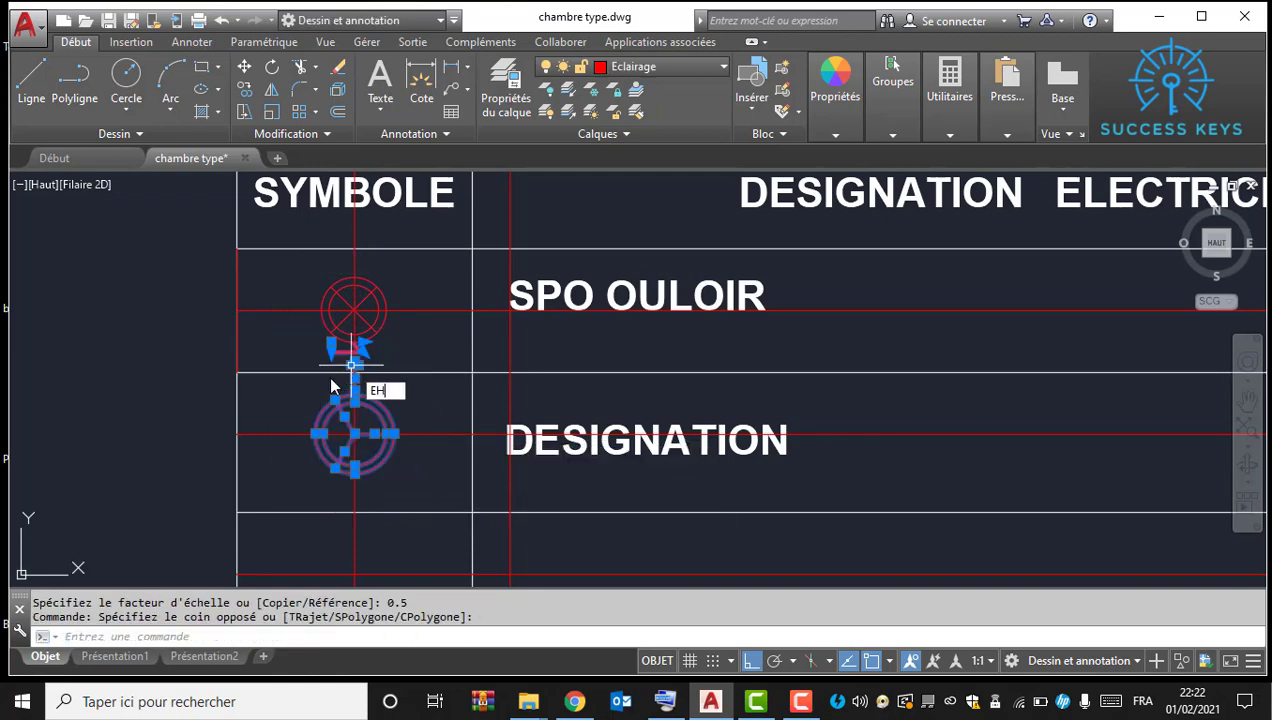
{"action": "type", "text": "sc"}
{"action": "key", "text": "Return"}
{"action": "scroll", "coordinate": [355, 450], "scroll_direction": "up", "scroll_amount": 4}
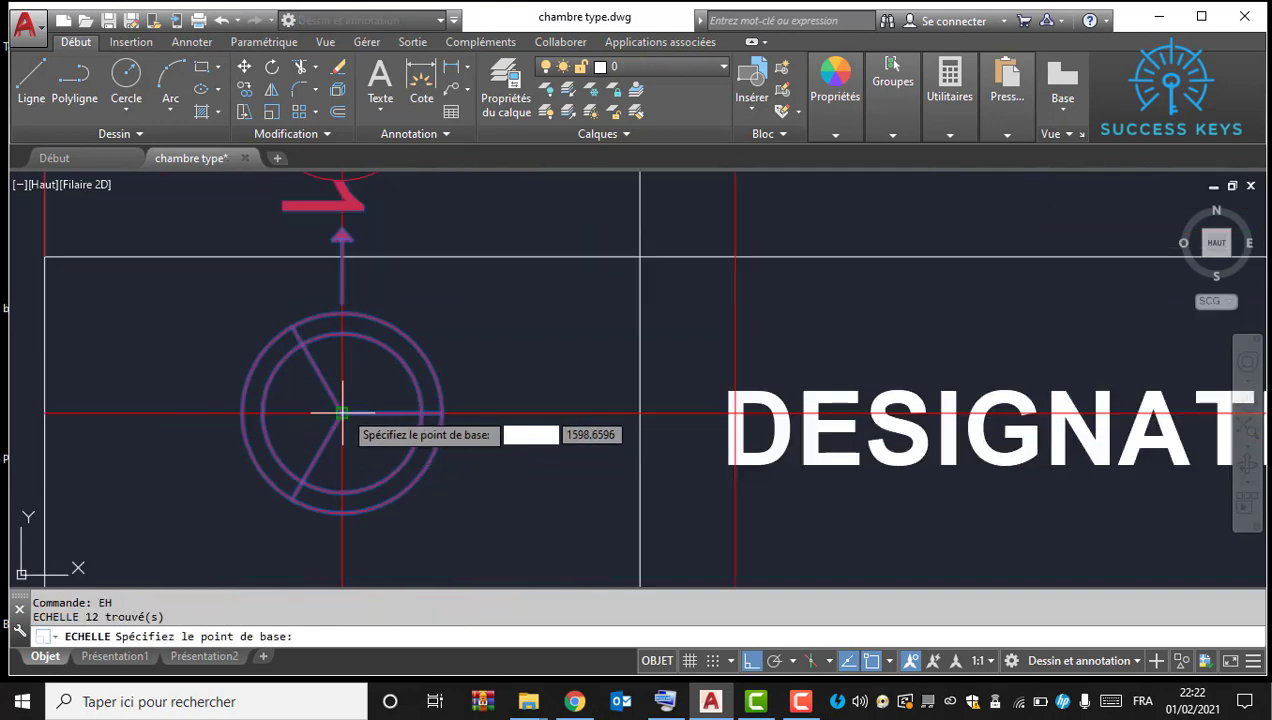
{"action": "left_click", "coordinate": [341, 412]}
{"action": "type", "text": "0.5"}
{"action": "key", "text": "Return"}
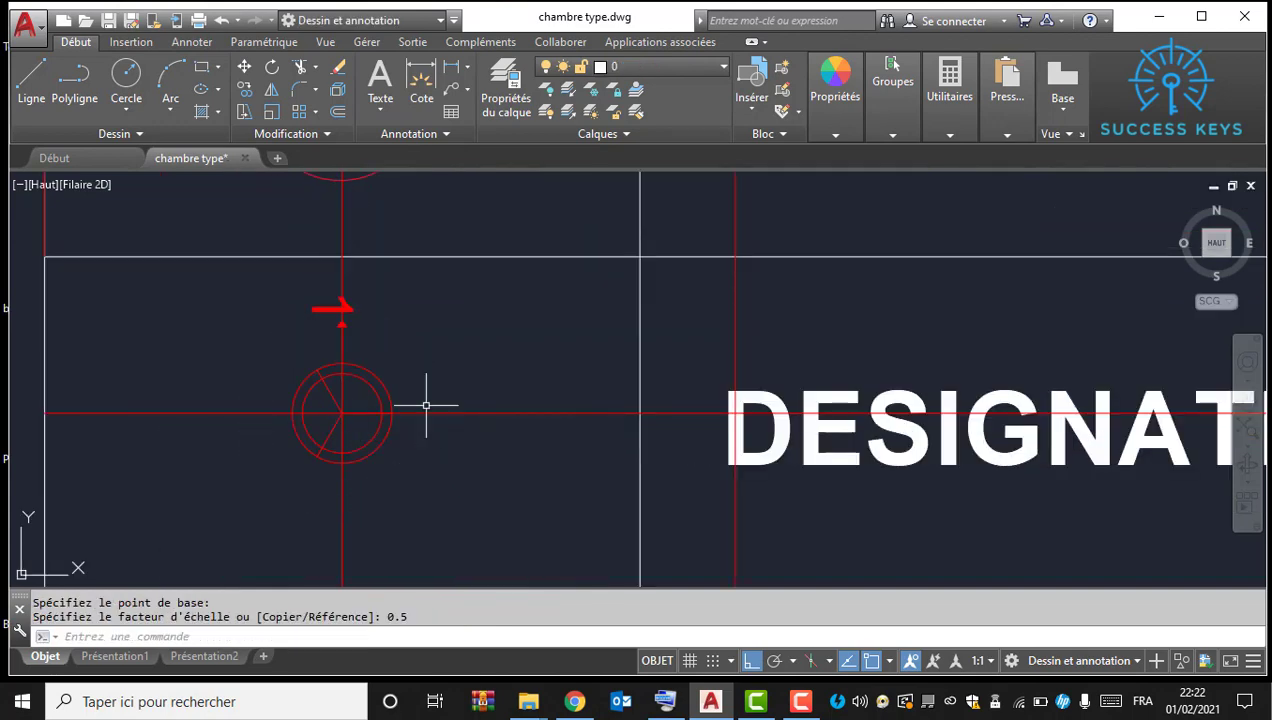
Step: Delete the DESIGNATION text from the second row of the legend
{"action": "scroll", "coordinate": [425, 405], "scroll_direction": "down", "scroll_amount": 3}
{"action": "key", "text": "Escape"}
{"action": "middle_click_drag", "start_coordinate": [397, 397], "coordinate": [370, 412]}
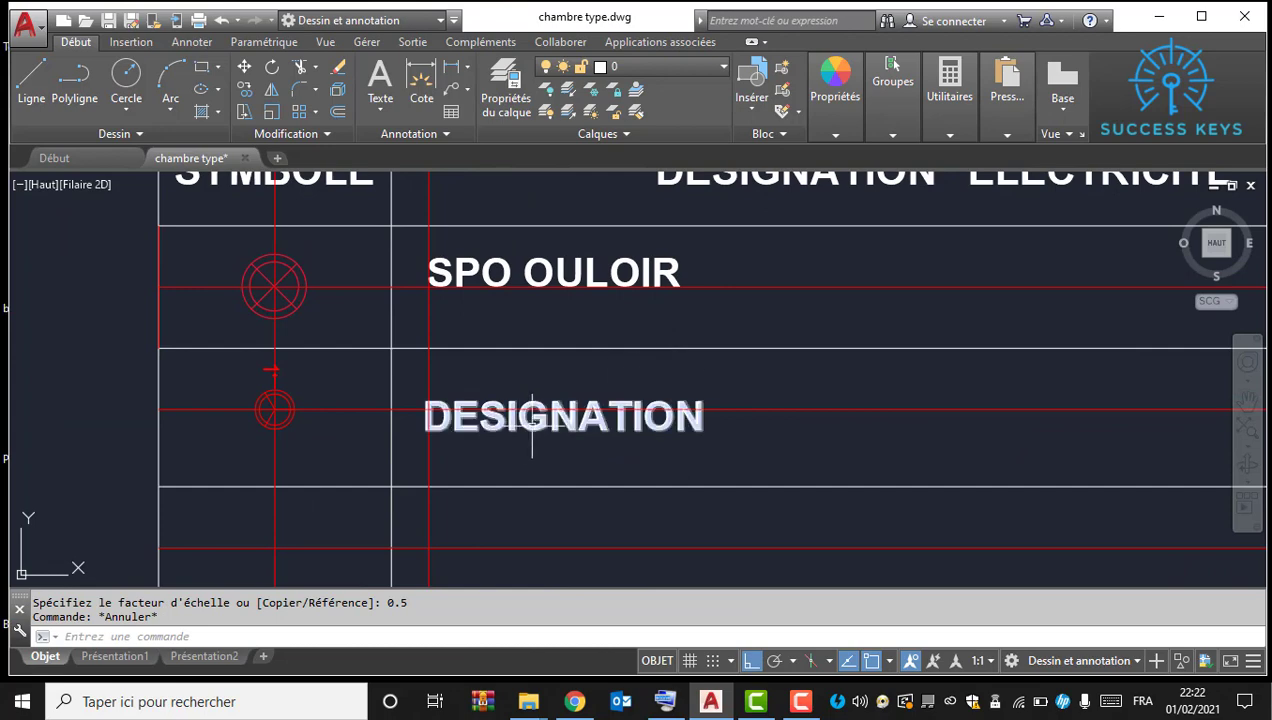
{"action": "key", "text": "Delete"}
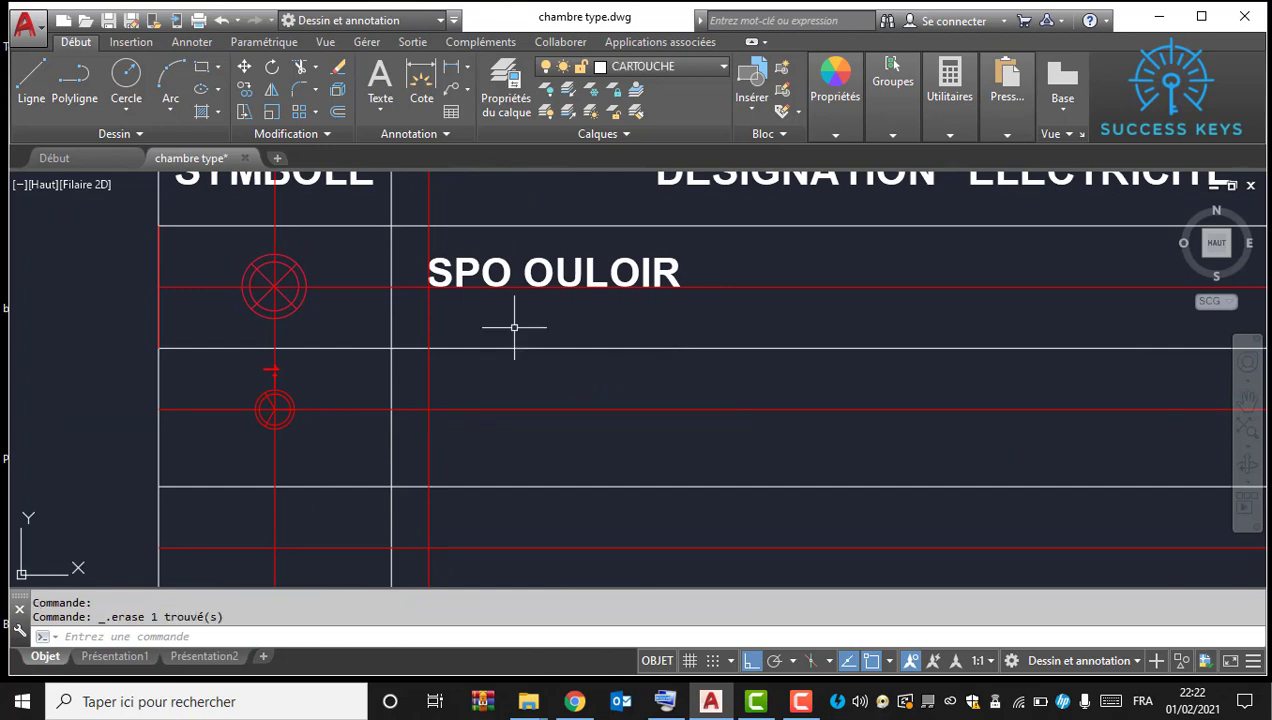
{"action": "left_click", "coordinate": [460, 260]}
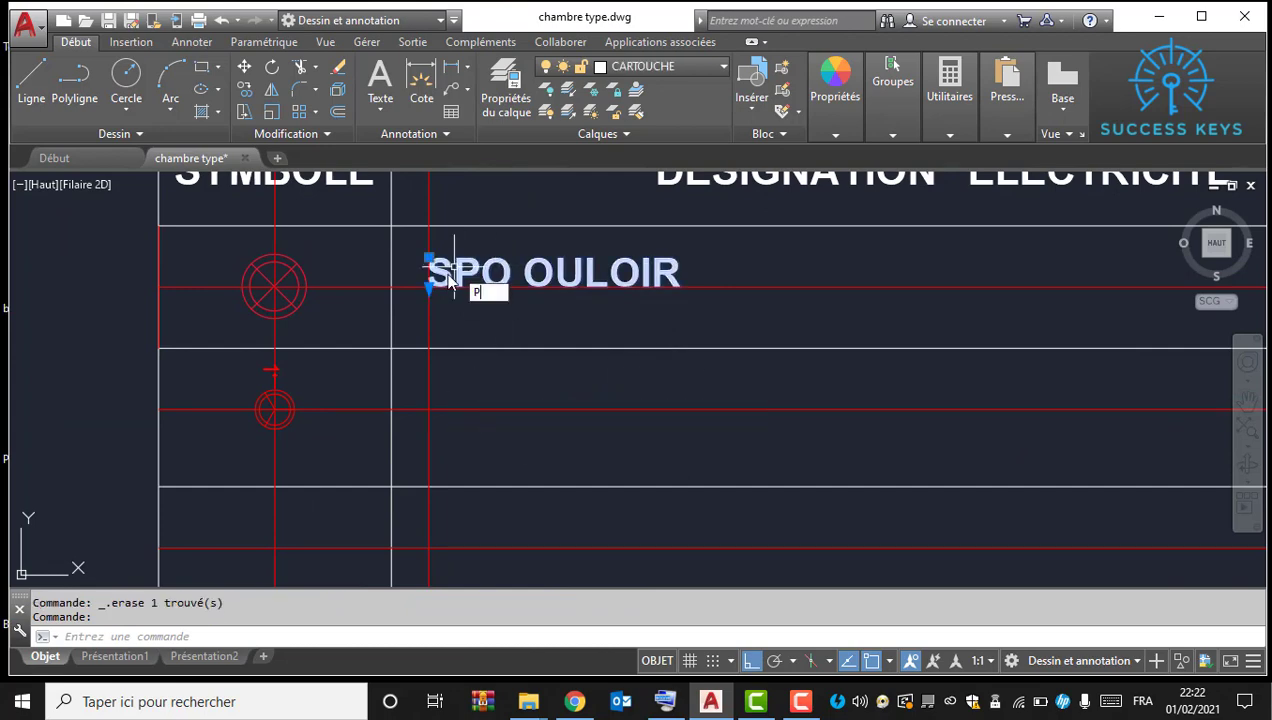
{"action": "key", "text": "Escape"}
{"action": "right_click", "coordinate": [480, 288]}
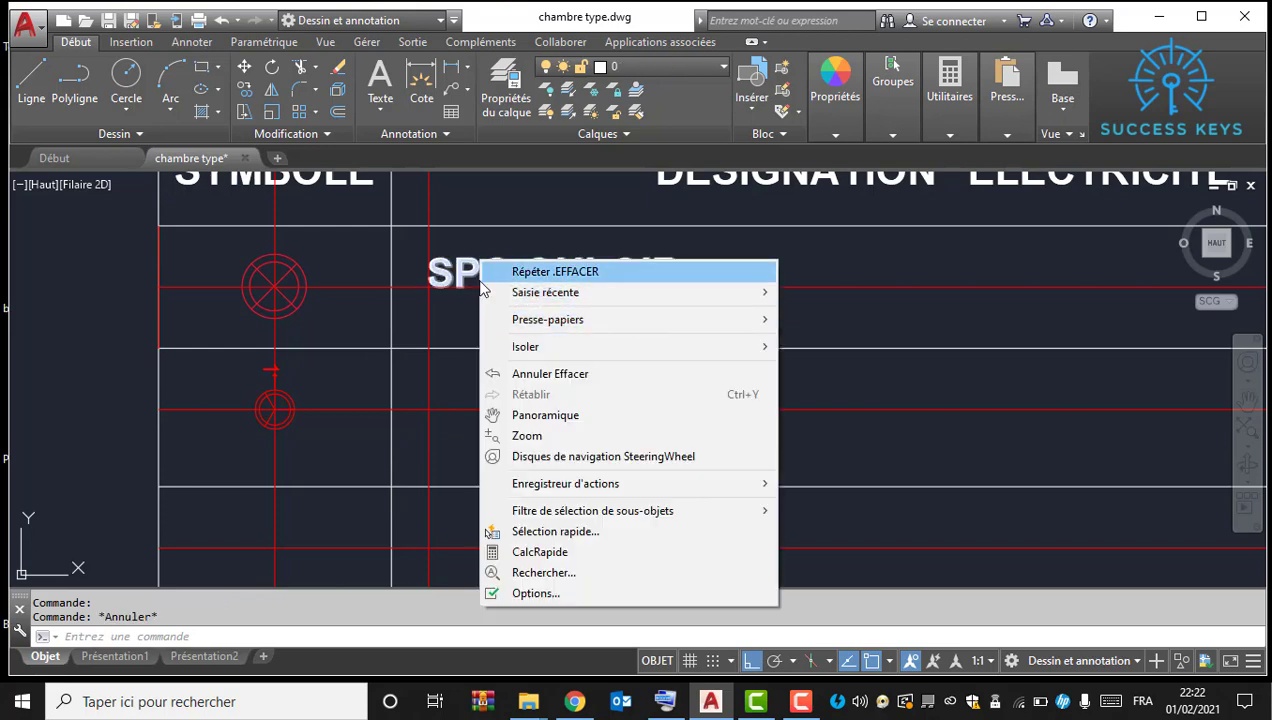
{"action": "key", "text": "Escape"}
Step: Copy the SPO OULOIR text one row down, using the vertical guide's intersections with the first and second rows' upper lines as reference points
{"action": "left_click", "coordinate": [510, 280]}
{"action": "right_click", "coordinate": [515, 282]}
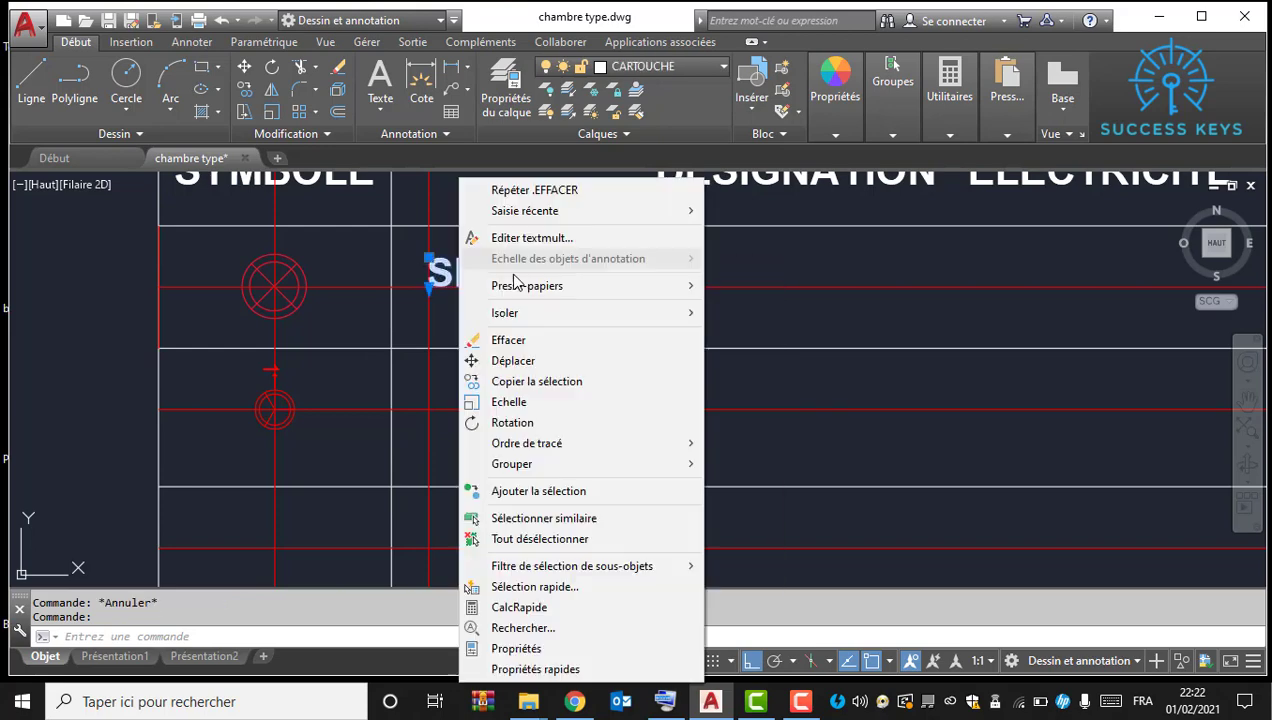
{"action": "left_click", "coordinate": [580, 381]}
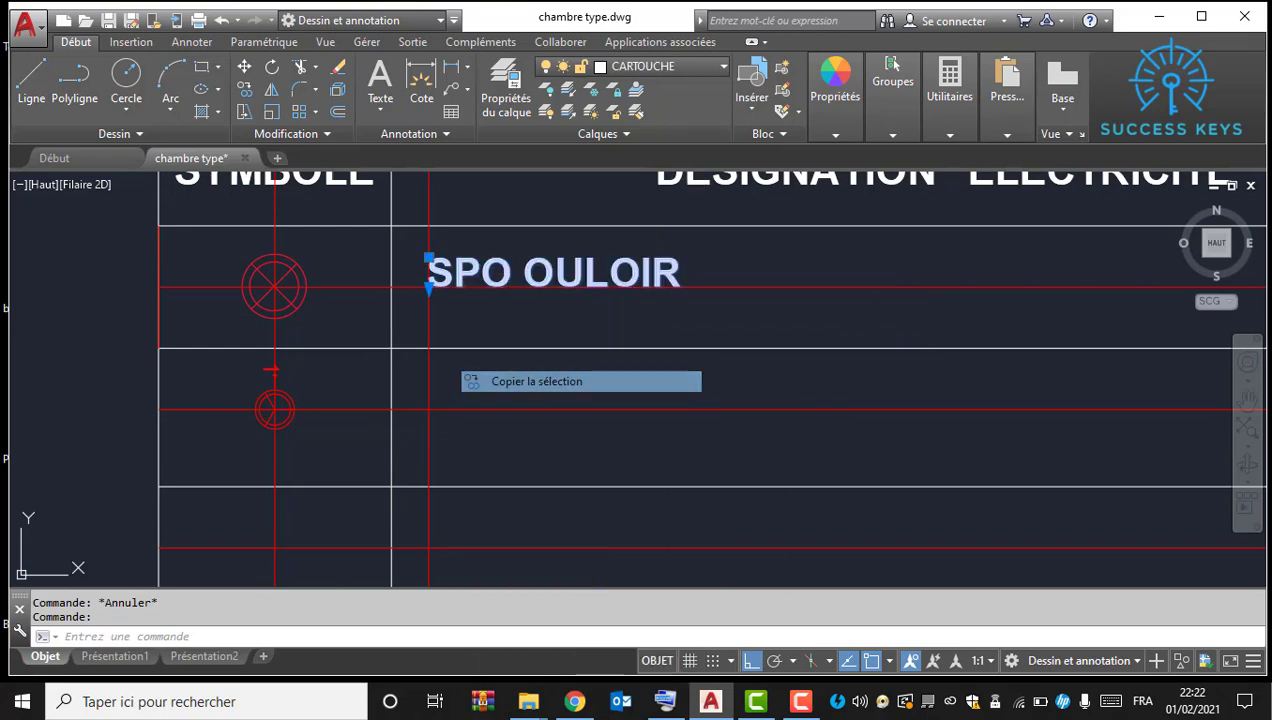
{"action": "left_click", "coordinate": [427, 228]}
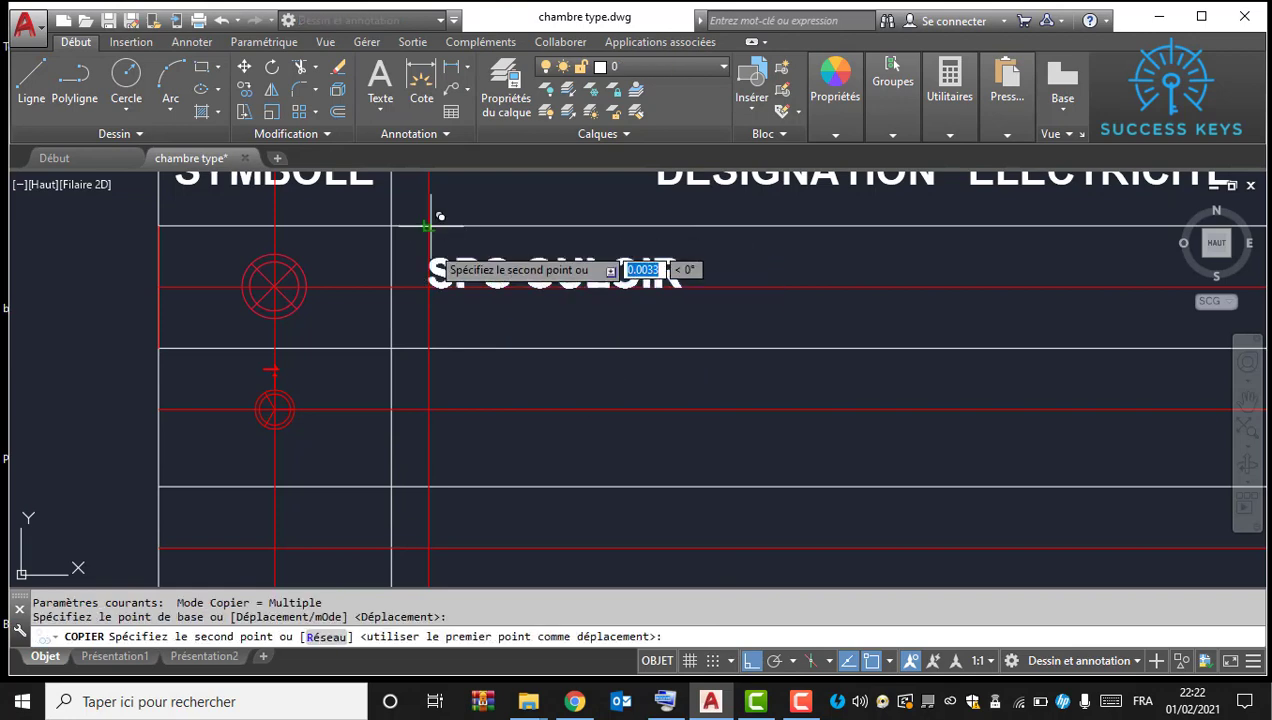
{"action": "left_click", "coordinate": [430, 350]}
{"action": "key", "text": "Escape"}
Step: Move the second row's SPO OULOIR text freehand slightly down and to the right of the vertical guide line
{"action": "left_click", "coordinate": [457, 403]}
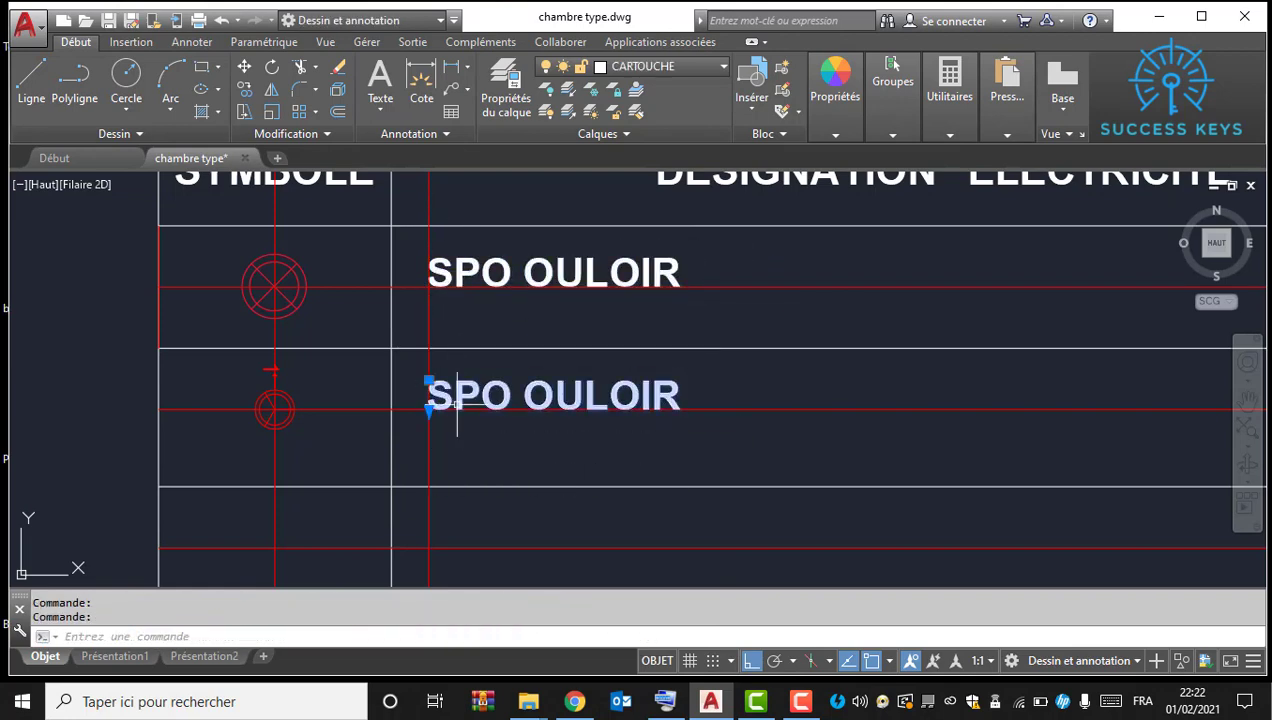
{"action": "left_click_drag", "start_coordinate": [457, 403], "coordinate": [493, 413]}
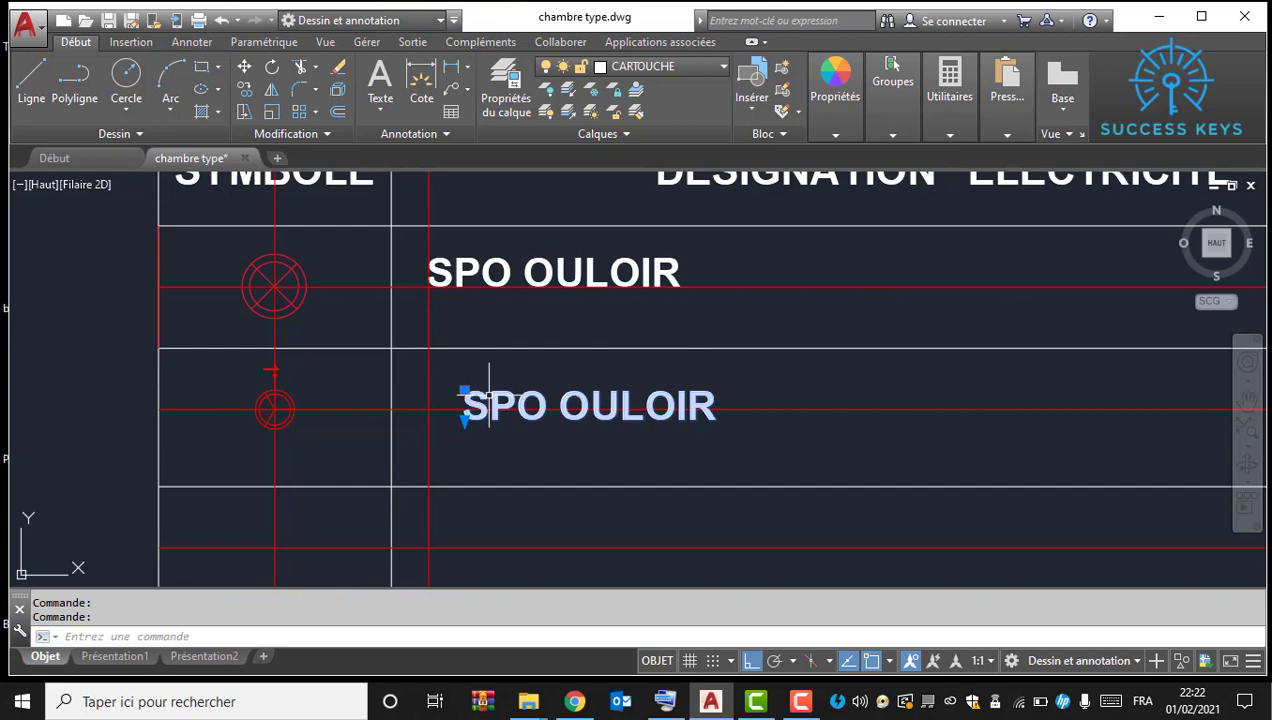
Step: Undo the freehand move of the second row's SPO OULOIR text, restoring its copy aligned on the vertical guide line
{"action": "type", "text": "u"}
{"action": "key", "text": "Return"}
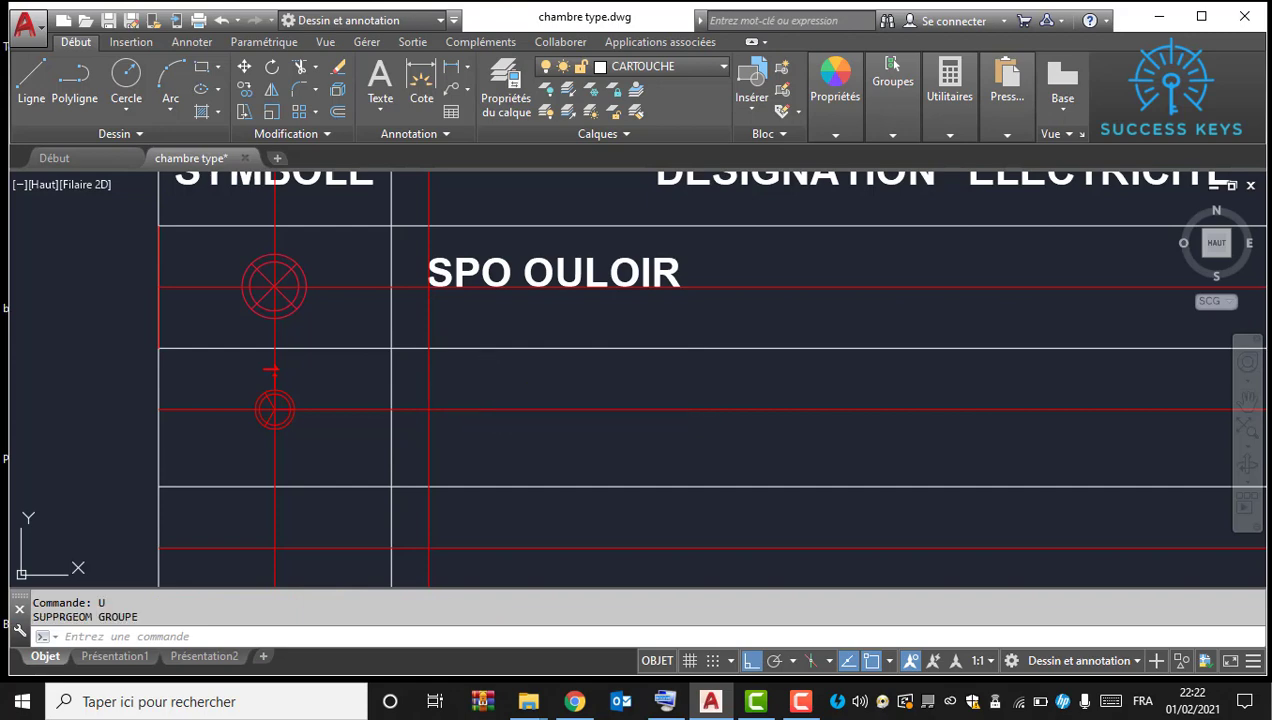
{"action": "left_click", "coordinate": [435, 262]}
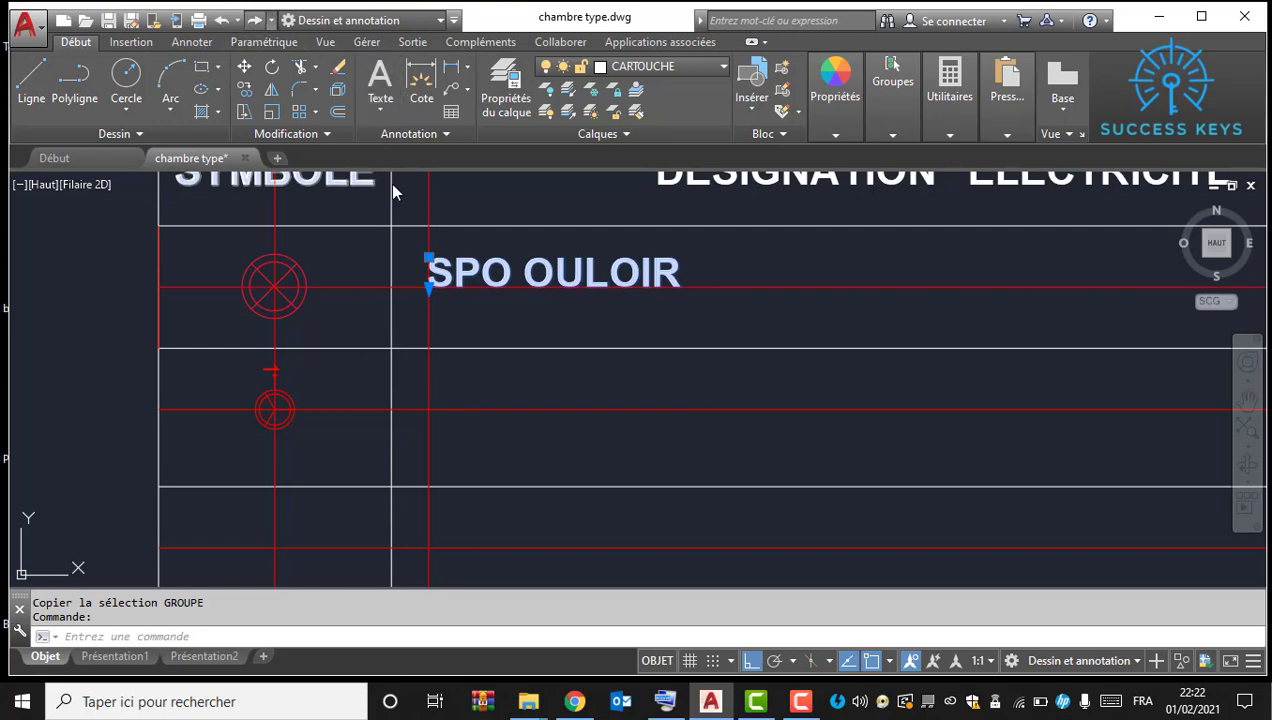
{"action": "key", "text": "ctrl+y"}
Step: Replace the second row's designation text with ELAIRAGE BUREAU
{"action": "left_click", "coordinate": [462, 395]}
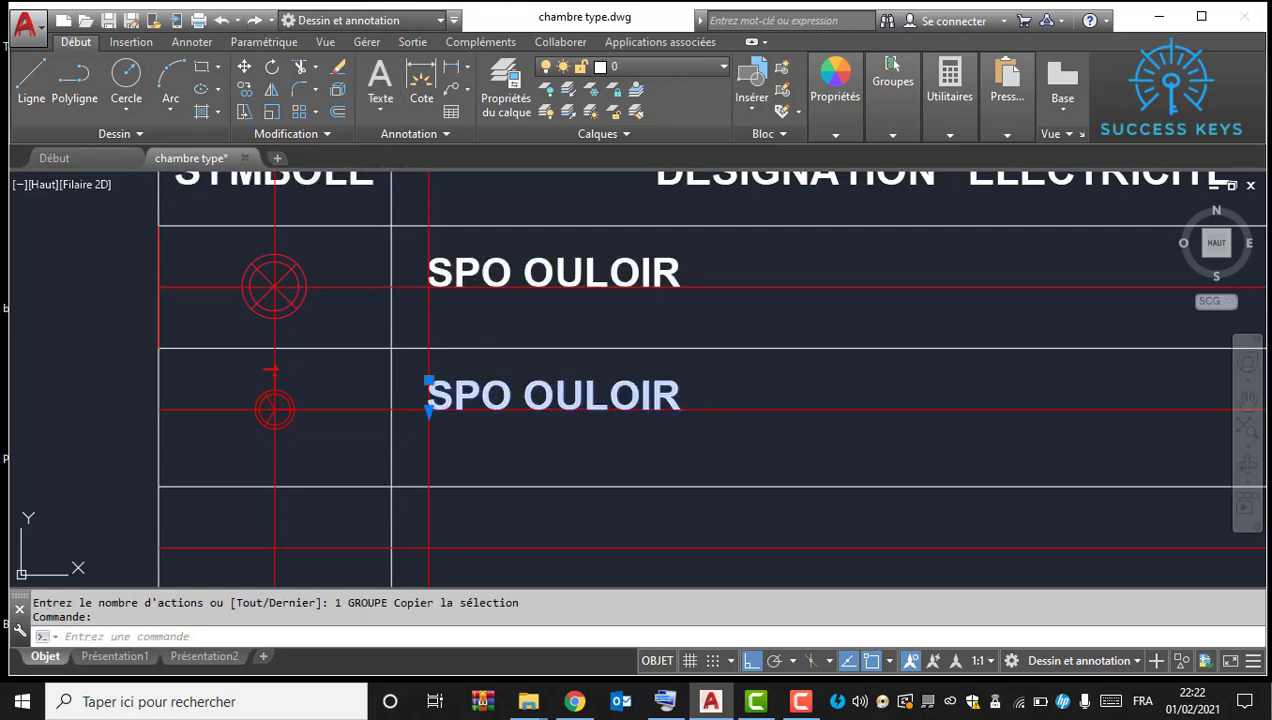
{"action": "double_click", "coordinate": [462, 395]}
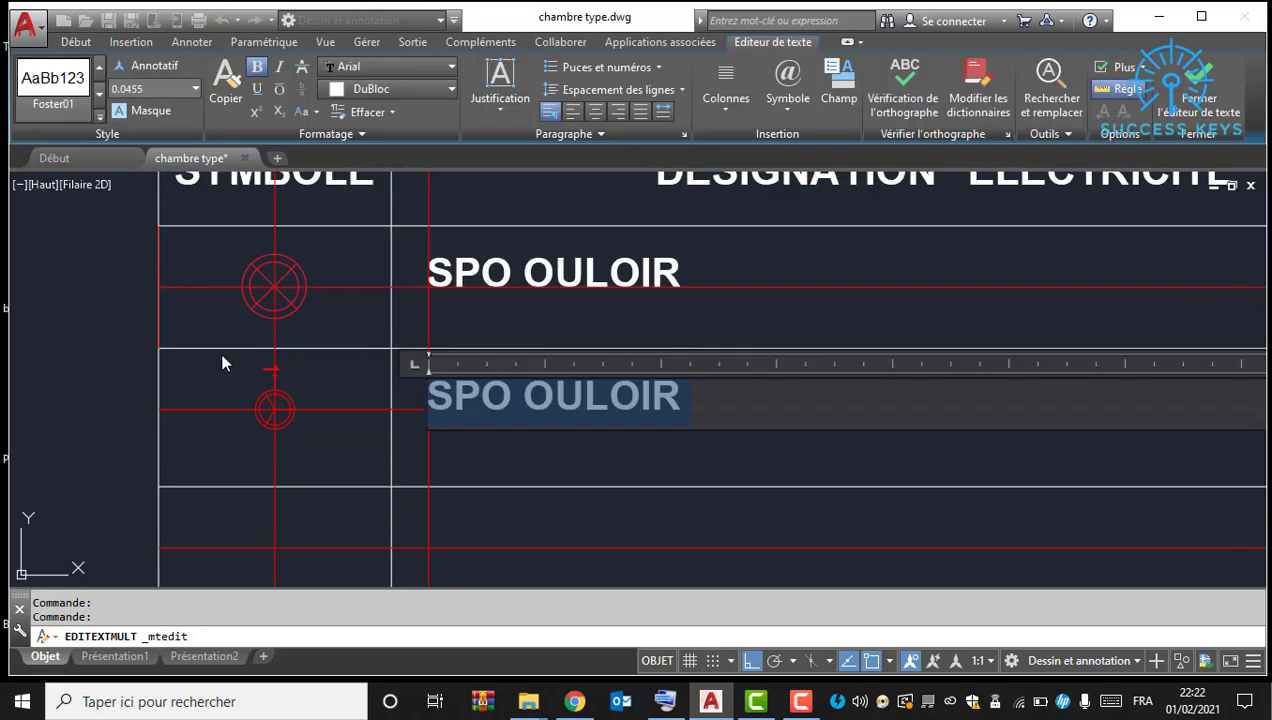
{"action": "type", "text": "ELAIRAGE BU"}
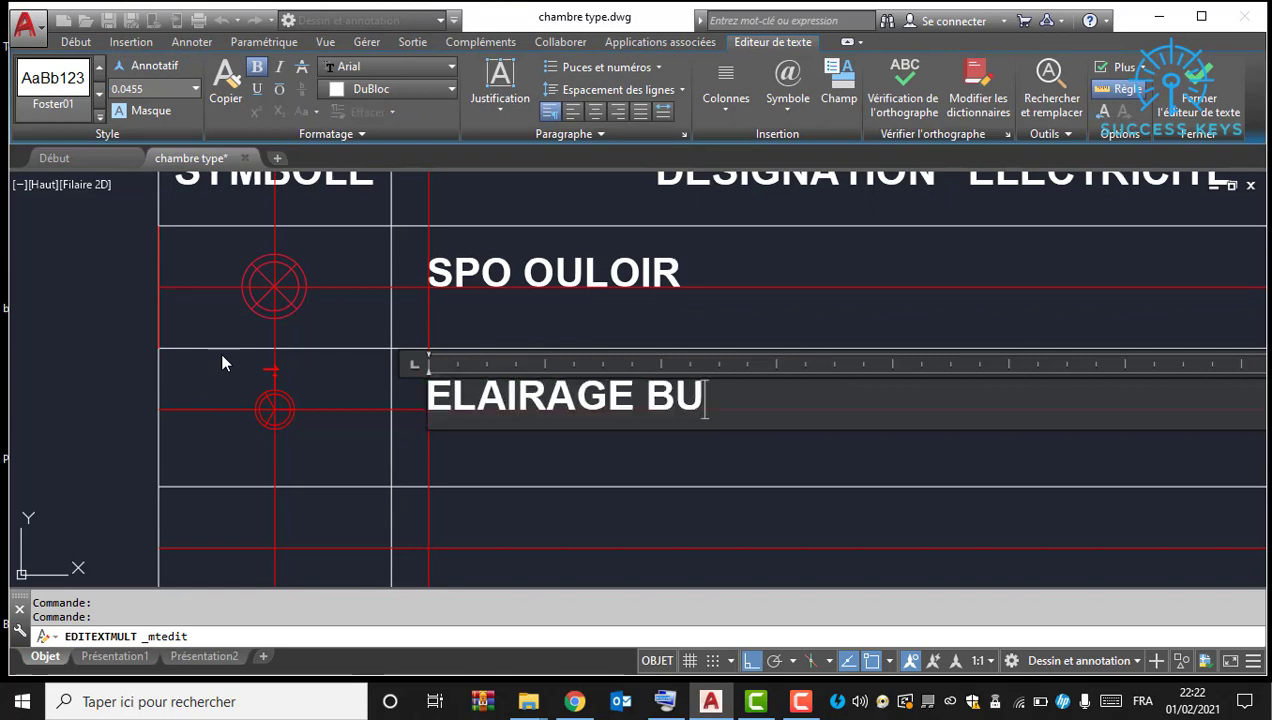
{"action": "type", "text": "REAU"}
{"action": "left_click", "coordinate": [968, 263]}
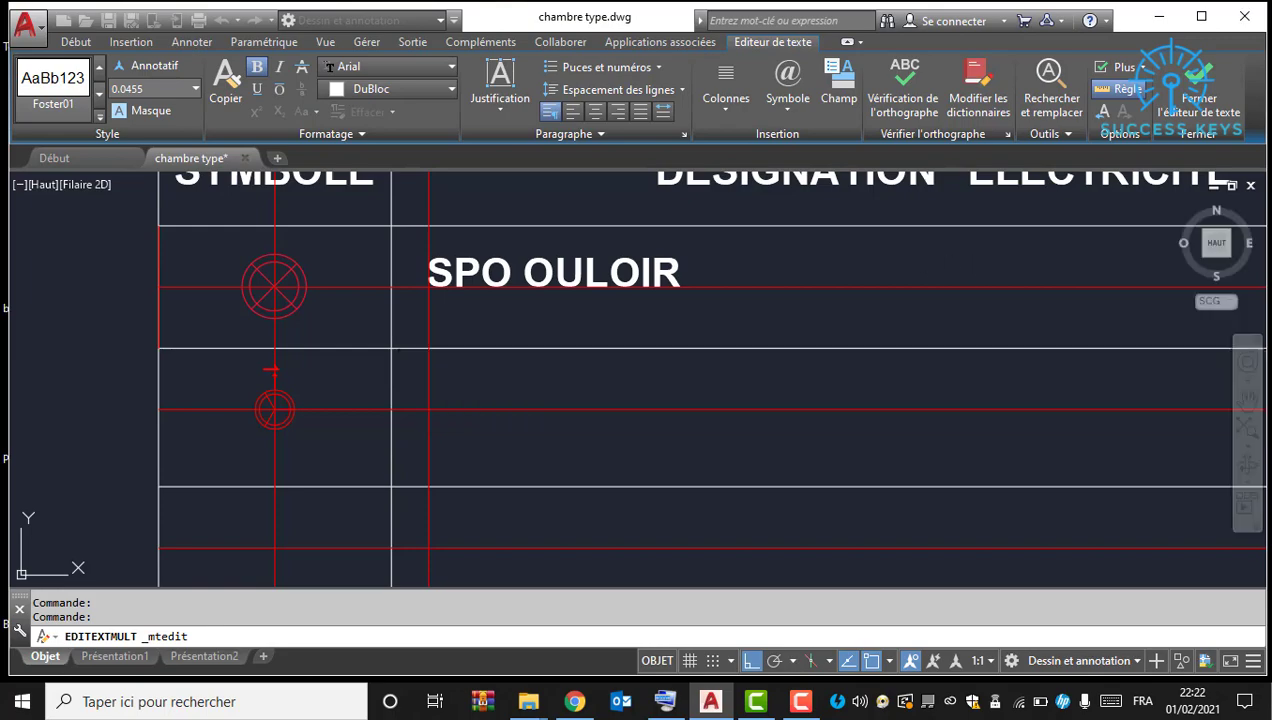
{"action": "scroll", "coordinate": [525, 374], "scroll_direction": "down", "scroll_amount": 2}
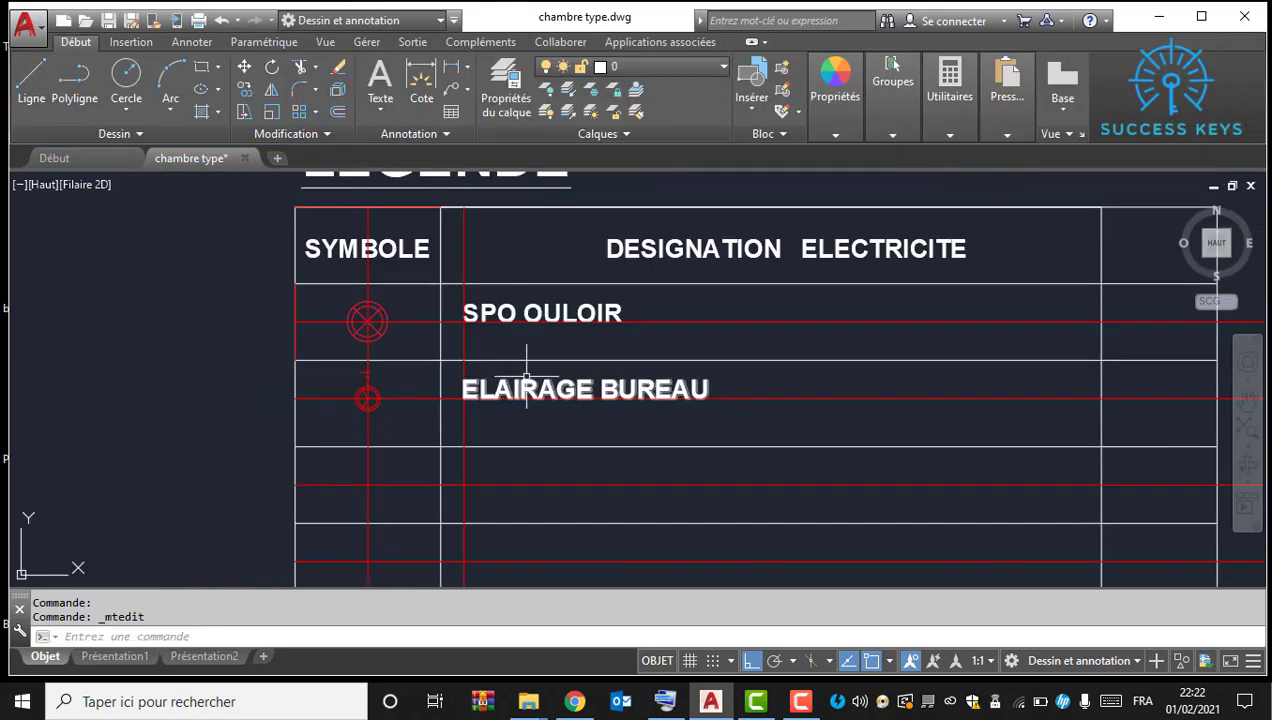
{"action": "middle_click_drag", "start_coordinate": [522, 371], "coordinate": [414, 443]}
{"action": "scroll", "coordinate": [386, 400], "scroll_direction": "down", "scroll_amount": 4}
{"action": "middle_click_drag", "start_coordinate": [774, 417], "coordinate": [87, 505]}
{"action": "scroll", "coordinate": [448, 437], "scroll_direction": "down", "scroll_amount": 4}
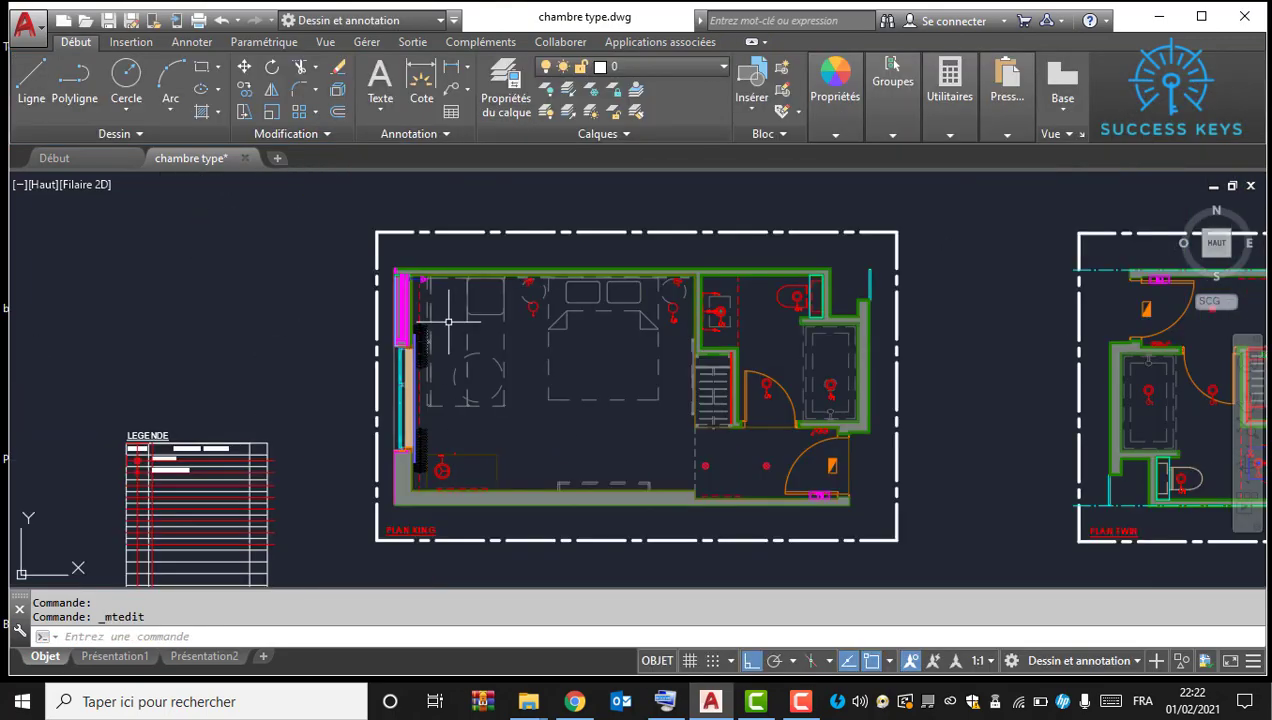
{"action": "middle_click_drag", "start_coordinate": [551, 292], "coordinate": [559, 390]}
{"action": "scroll", "coordinate": [559, 392], "scroll_direction": "up", "scroll_amount": 6}
{"action": "middle_click_drag", "start_coordinate": [482, 462], "coordinate": [465, 468]}
{"action": "scroll", "coordinate": [465, 468], "scroll_direction": "up", "scroll_amount": 2}
{"action": "left_click", "coordinate": [507, 522]}
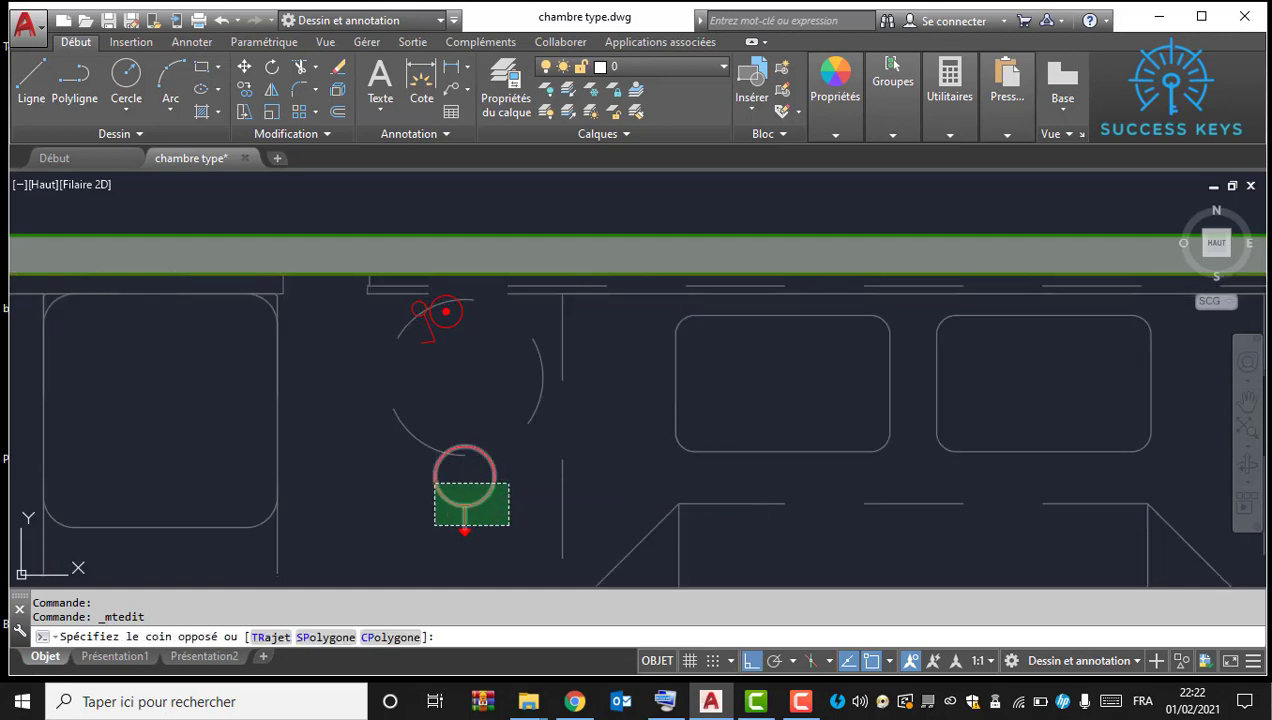
{"action": "left_click", "coordinate": [437, 486]}
{"action": "scroll", "coordinate": [407, 483], "scroll_direction": "down", "scroll_amount": 4}
{"action": "scroll", "coordinate": [790, 520], "scroll_direction": "up", "scroll_amount": 6}
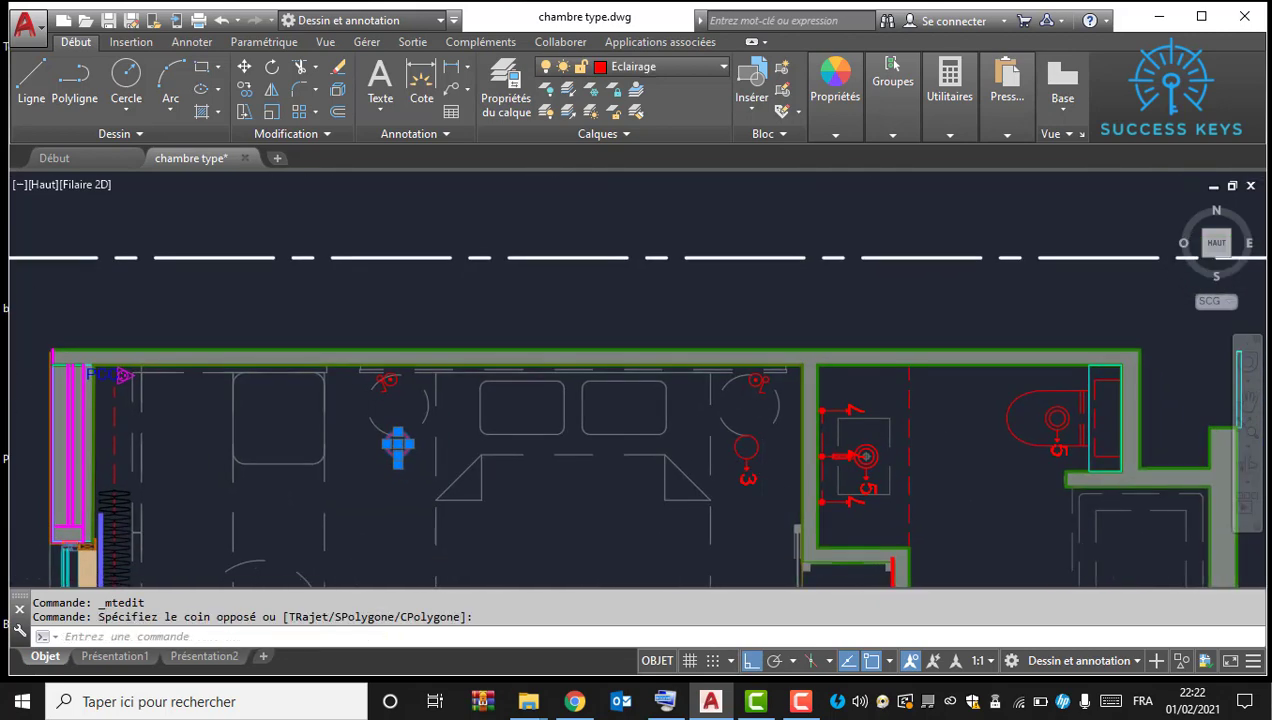
{"action": "key", "text": "Escape"}
Step: Copy the bedside circle symbol with its arrow and number 3 from the King plan, by its centre, onto the third legend row's guide intersection
{"action": "left_click", "coordinate": [750, 540]}
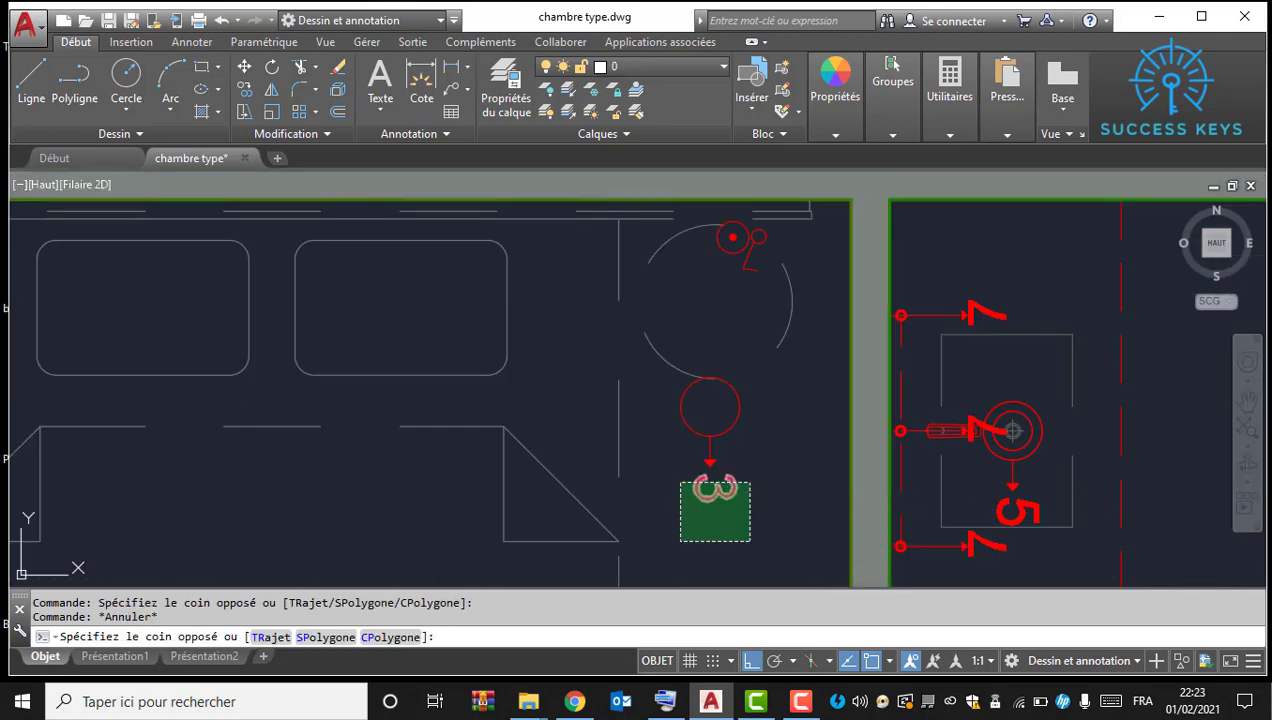
{"action": "left_click", "coordinate": [680, 488]}
{"action": "left_click", "coordinate": [632, 348]}
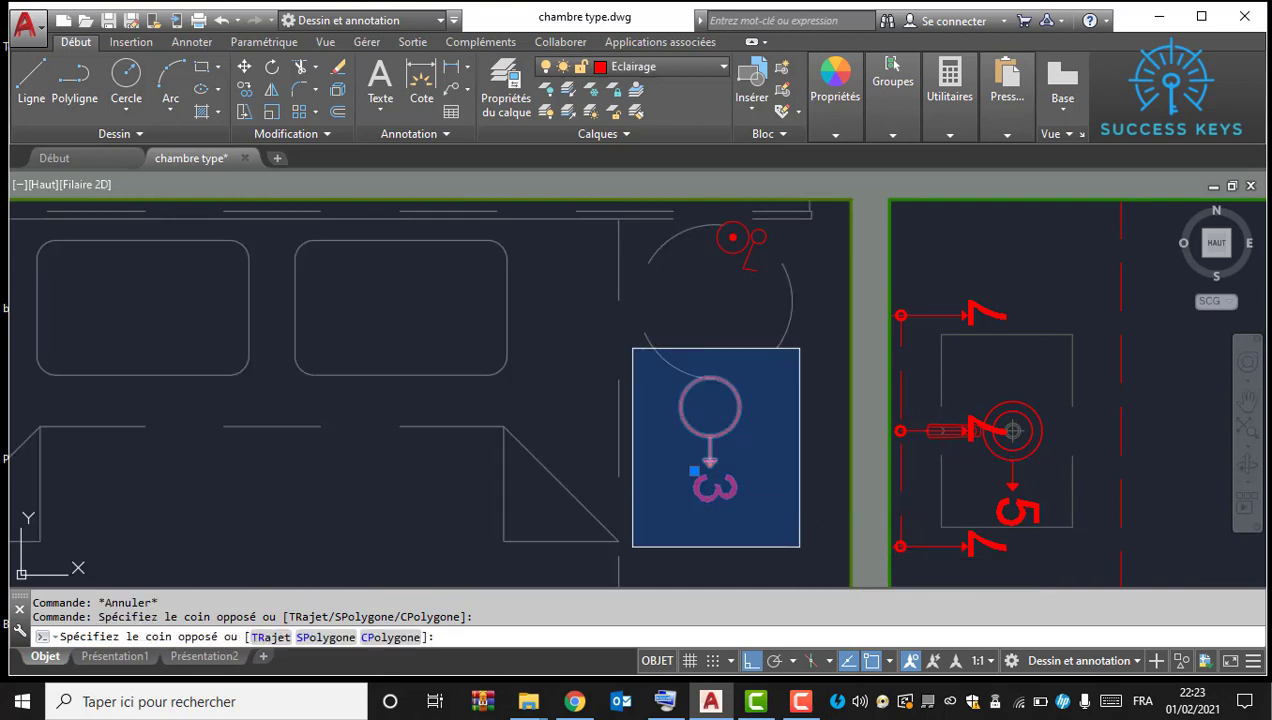
{"action": "left_click", "coordinate": [761, 545]}
{"action": "right_click", "coordinate": [730, 397]}
{"action": "left_click", "coordinate": [851, 408]}
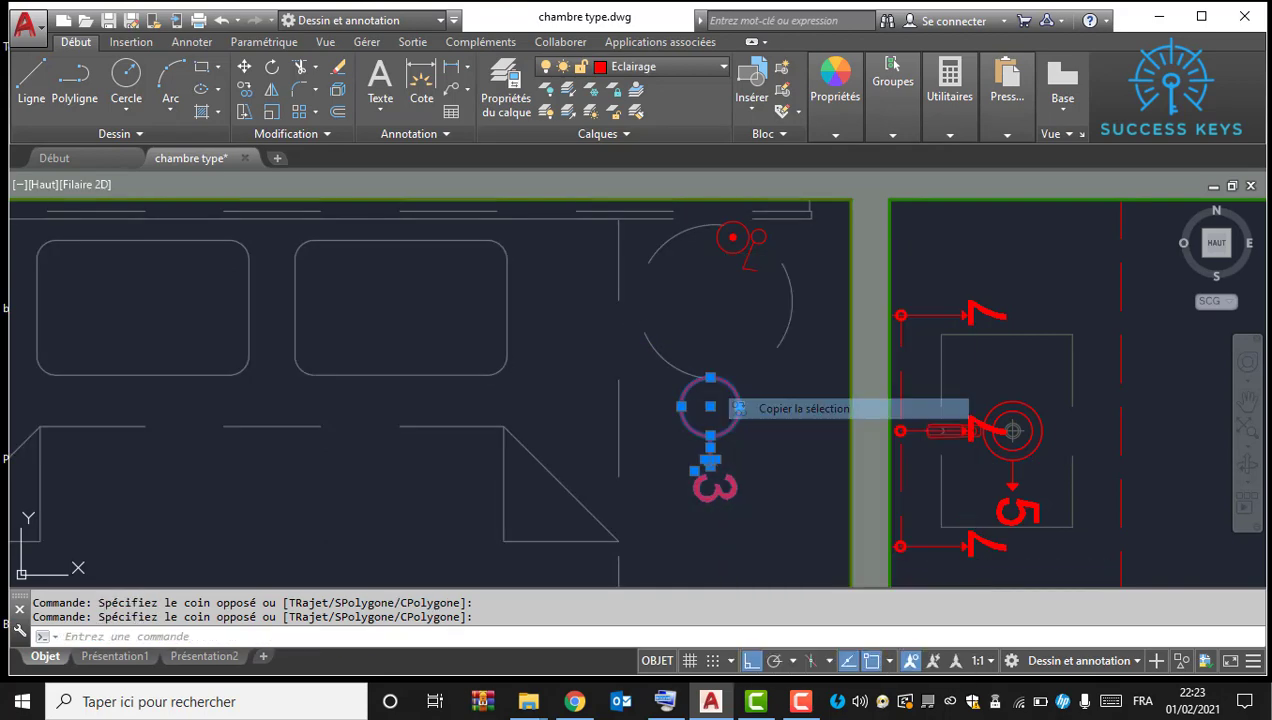
{"action": "left_click", "coordinate": [710, 405]}
{"action": "scroll", "coordinate": [800, 385], "scroll_direction": "down", "scroll_amount": 8}
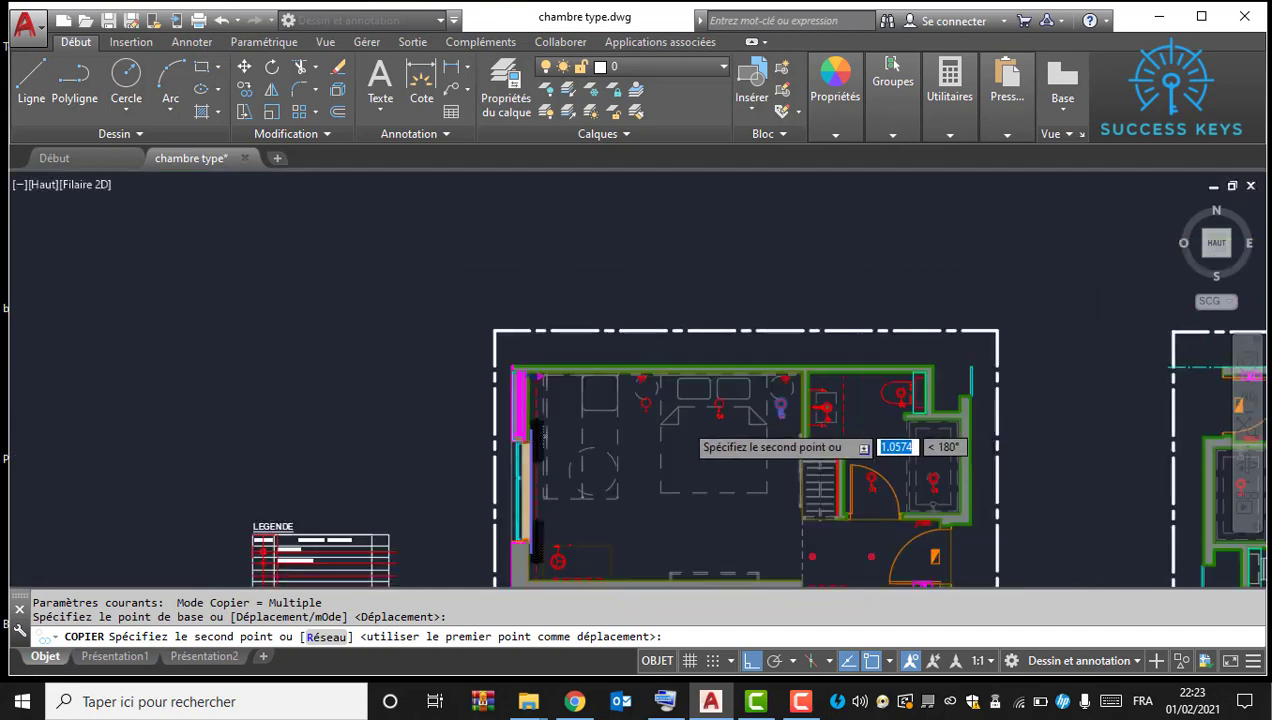
{"action": "middle_click_drag", "start_coordinate": [435, 530], "coordinate": [512, 306]}
{"action": "scroll", "coordinate": [512, 306], "scroll_direction": "up", "scroll_amount": 4}
{"action": "key", "text": "F8"}
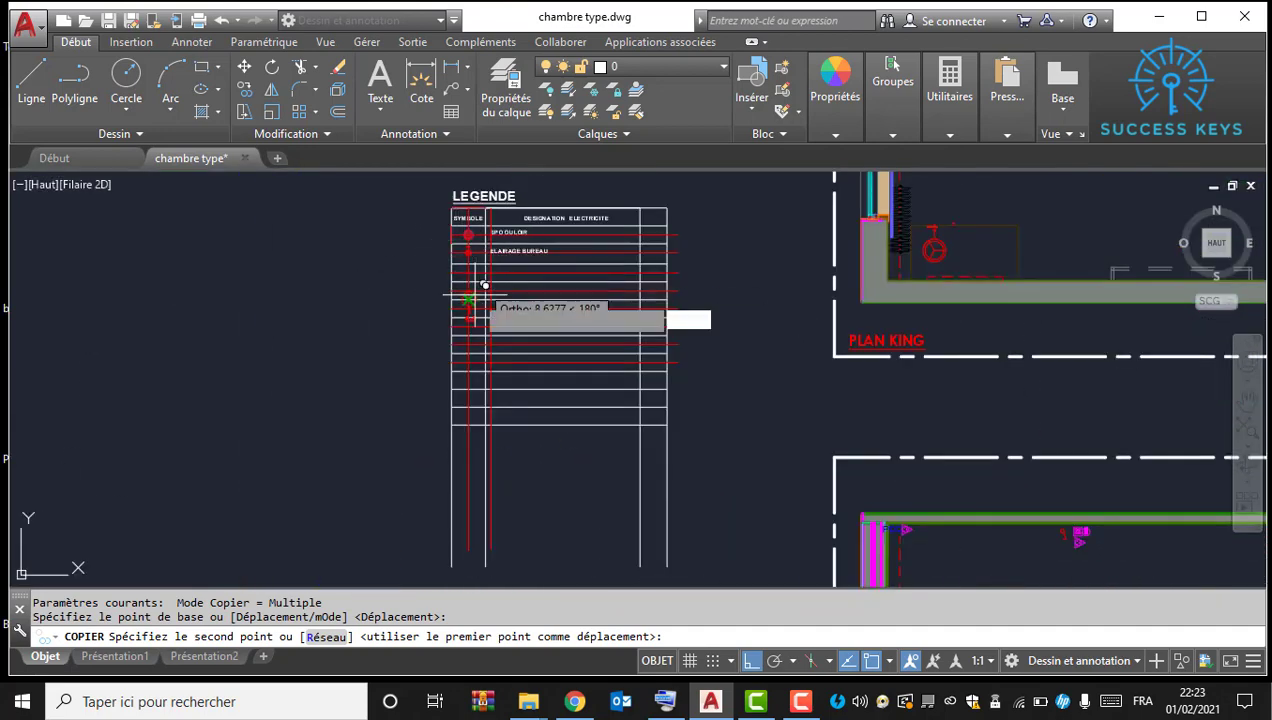
{"action": "scroll", "coordinate": [492, 292], "scroll_direction": "up", "scroll_amount": 4}
{"action": "scroll", "coordinate": [446, 363], "scroll_direction": "down", "scroll_amount": 2}
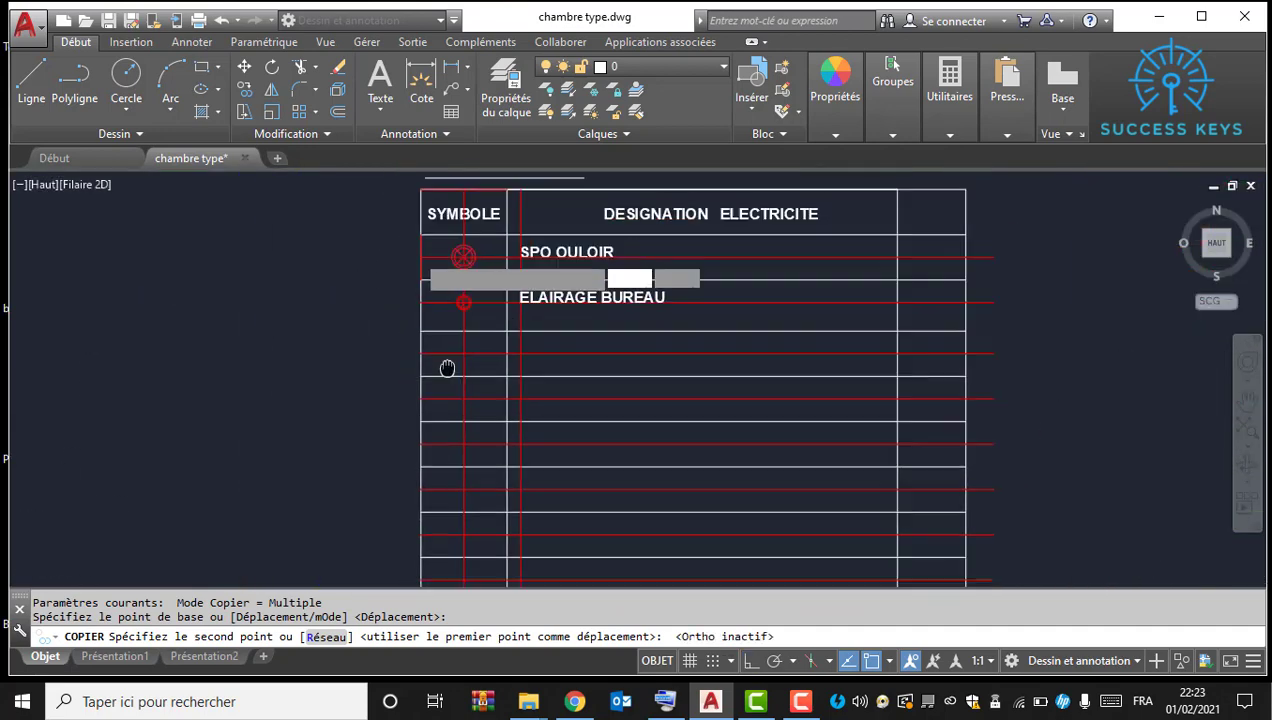
{"action": "scroll", "coordinate": [463, 363], "scroll_direction": "up", "scroll_amount": 6}
{"action": "left_click", "coordinate": [479, 390]}
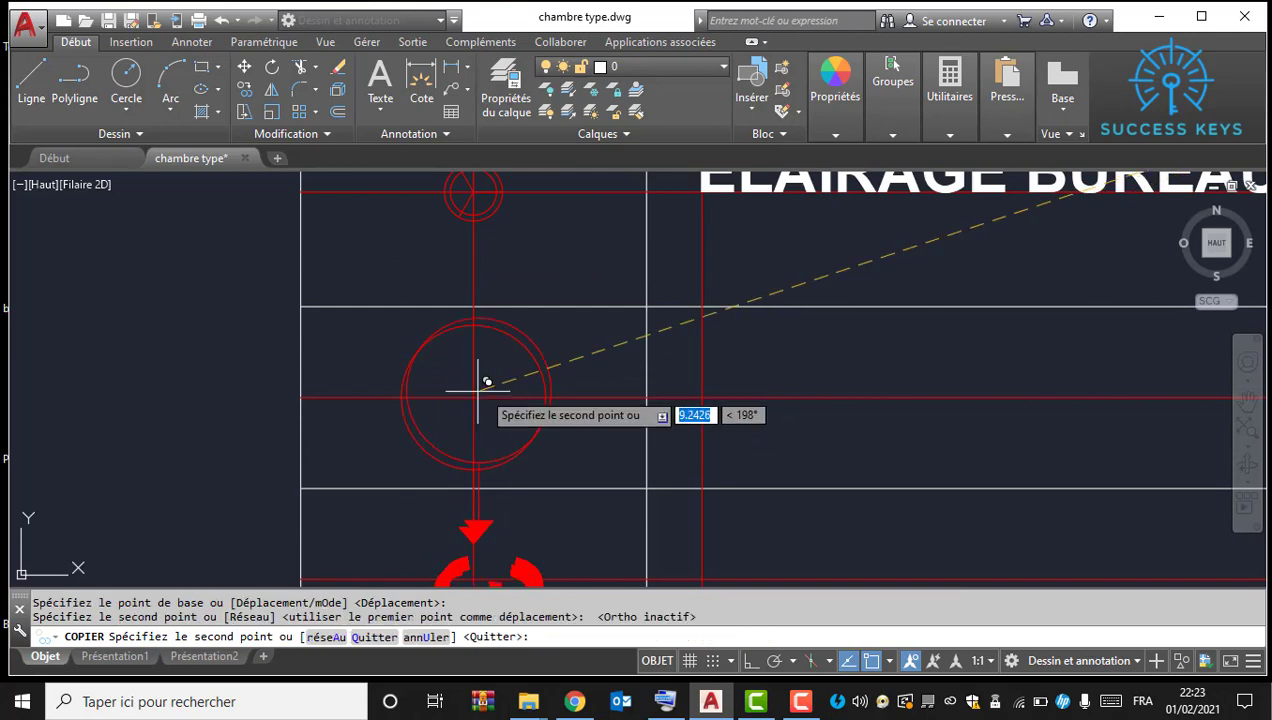
{"action": "key", "text": "Escape"}
Step: Scale the third-row symbol, including its arrow and number 3, by 0.2 about the circle's centre
{"action": "scroll", "coordinate": [449, 341], "scroll_direction": "down", "scroll_amount": 2}
{"action": "left_click", "coordinate": [390, 303]}
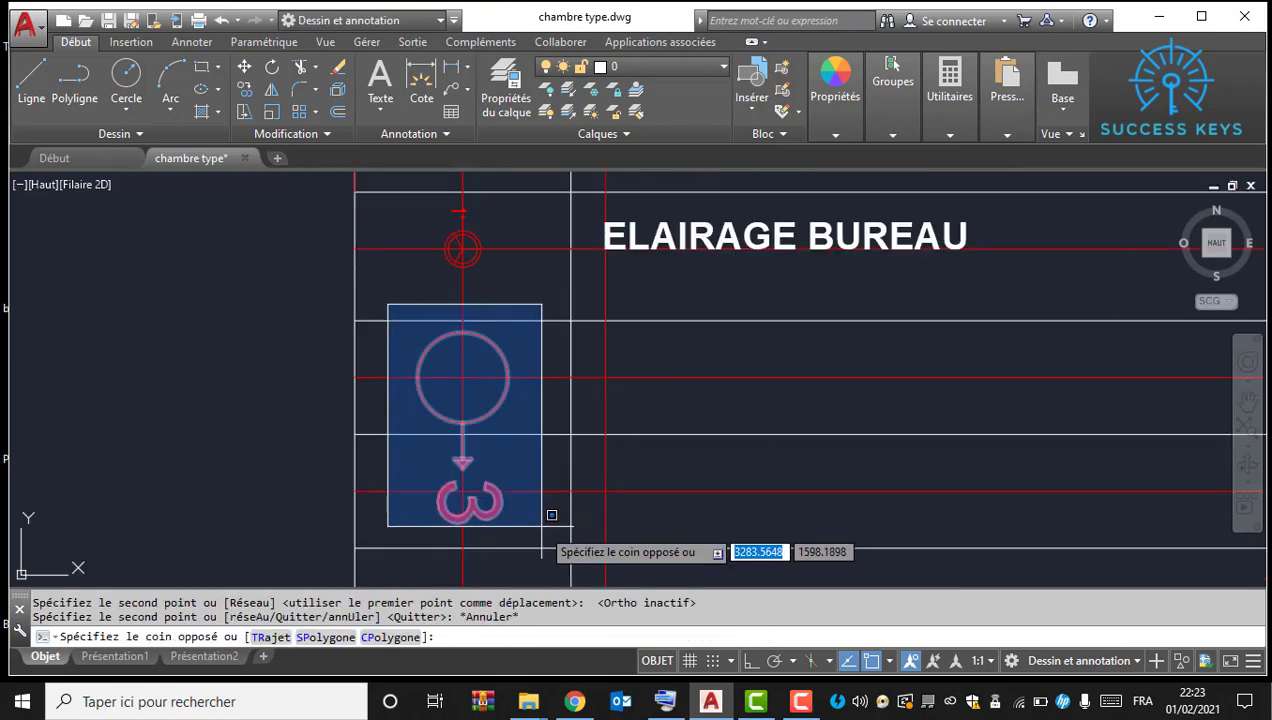
{"action": "left_click", "coordinate": [539, 497]}
{"action": "type", "text": "EH"}
{"action": "key", "text": "Return"}
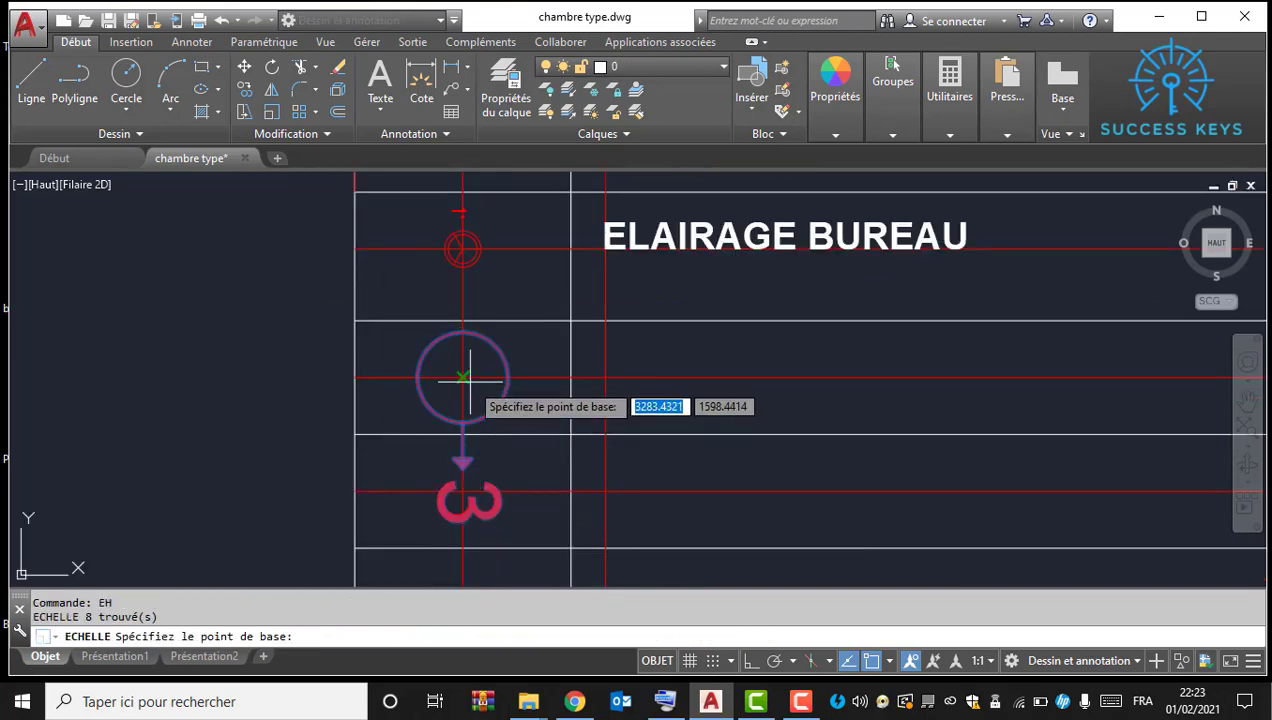
{"action": "left_click", "coordinate": [462, 376]}
{"action": "type", "text": "0.2"}
{"action": "key", "text": "Return"}
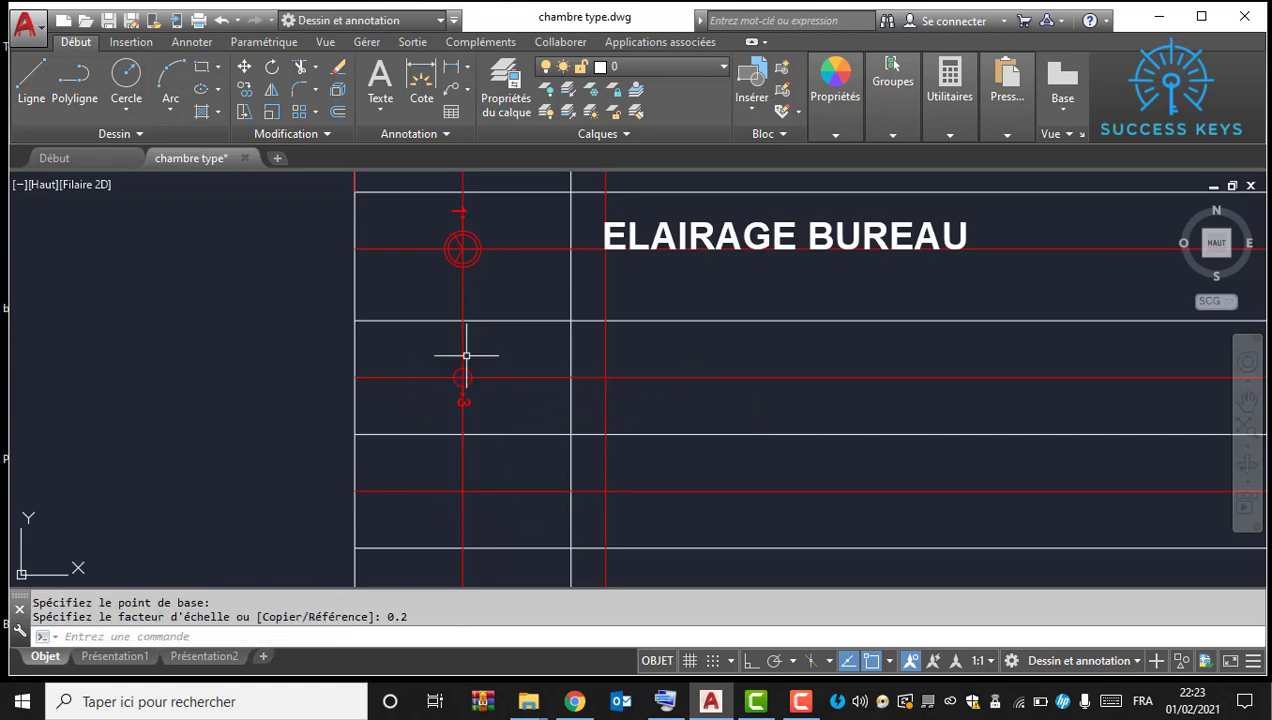
Step: Enlarge the third-row symbol with its arrow and number by a factor of 1.3 about the circle's centre
{"action": "scroll", "coordinate": [471, 396], "scroll_direction": "up", "scroll_amount": 2}
{"action": "left_click", "coordinate": [426, 335]}
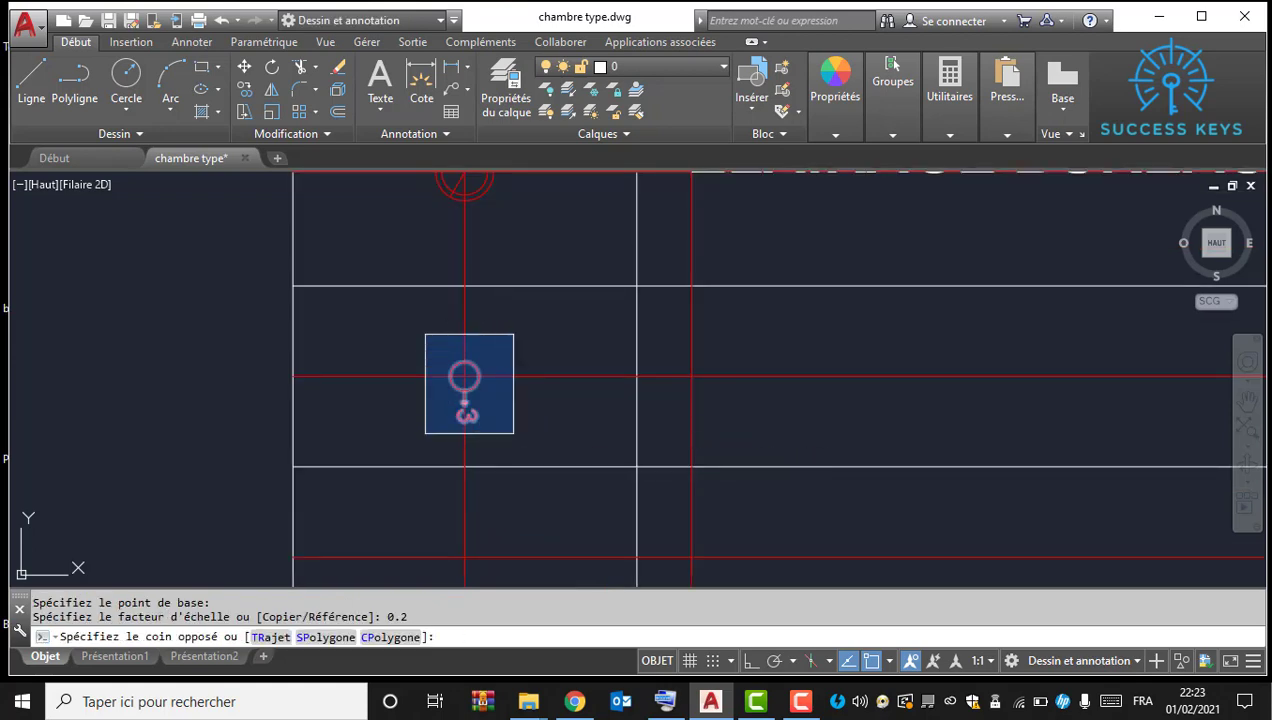
{"action": "scroll", "coordinate": [470, 368], "scroll_direction": "up", "scroll_amount": 2}
{"action": "type", "text": "eh"}
{"action": "key", "text": "Return"}
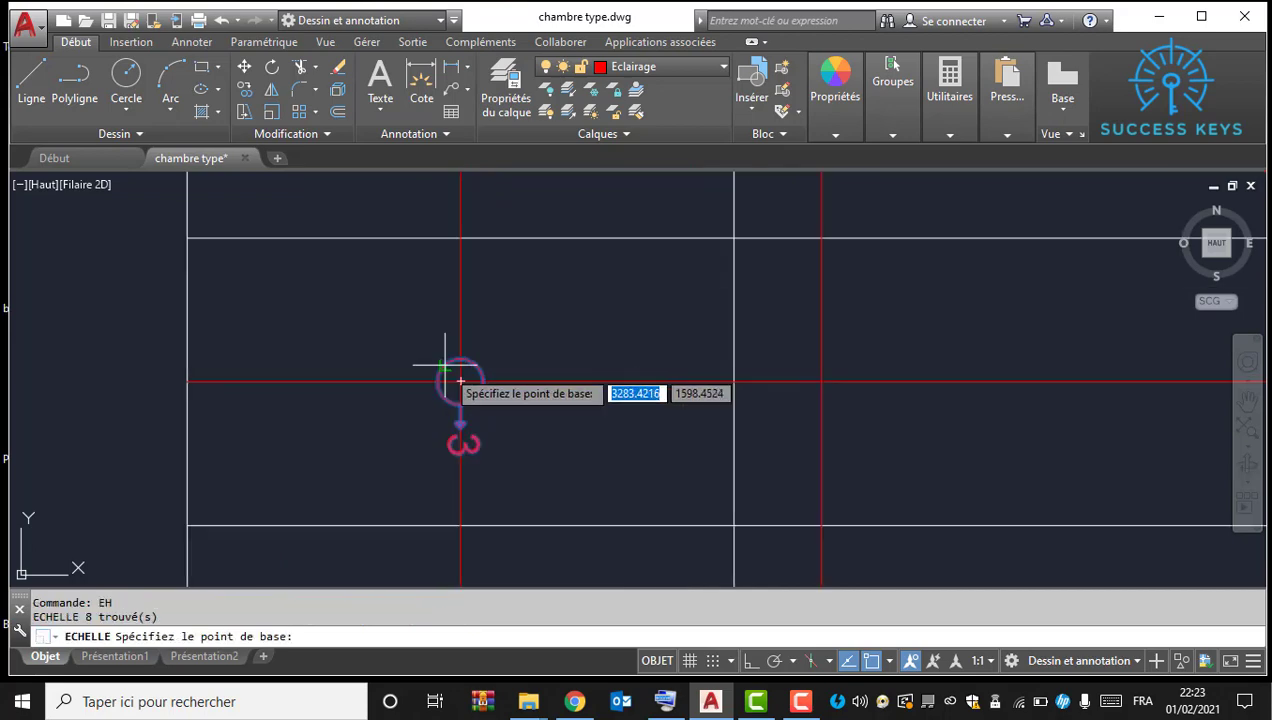
{"action": "left_click", "coordinate": [461, 381]}
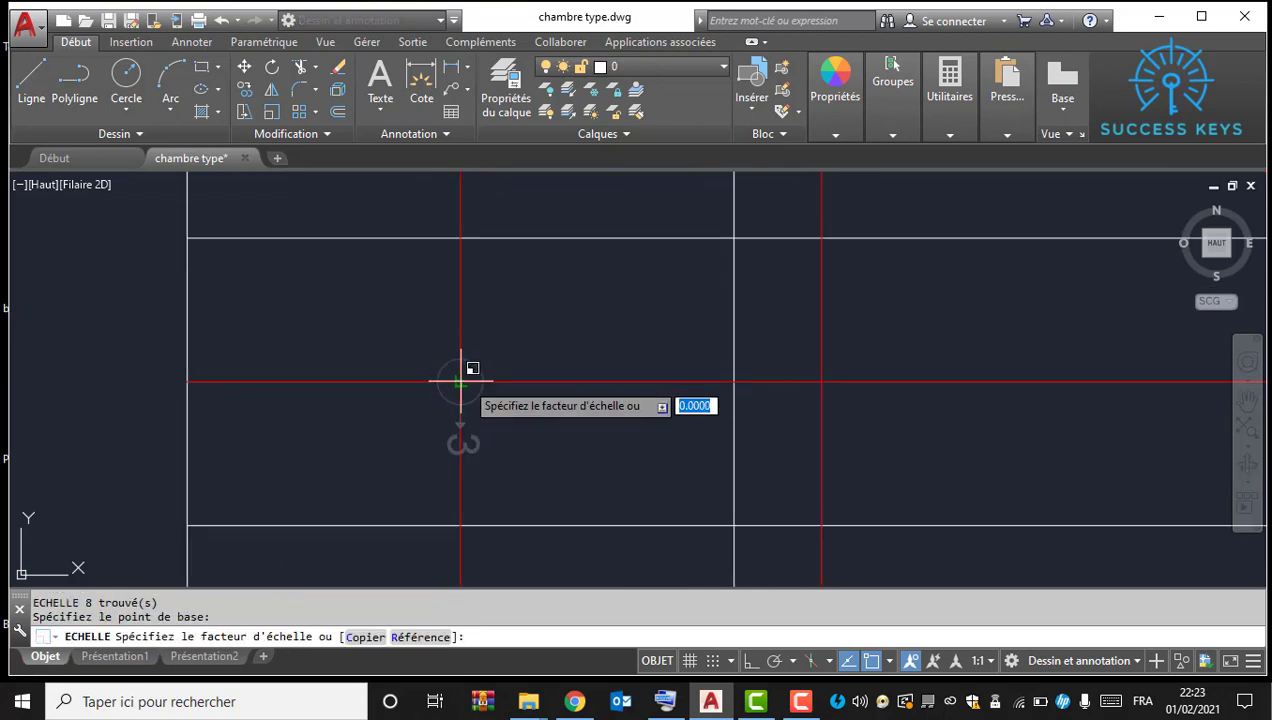
{"action": "type", "text": "1.3"}
{"action": "key", "text": "Return"}
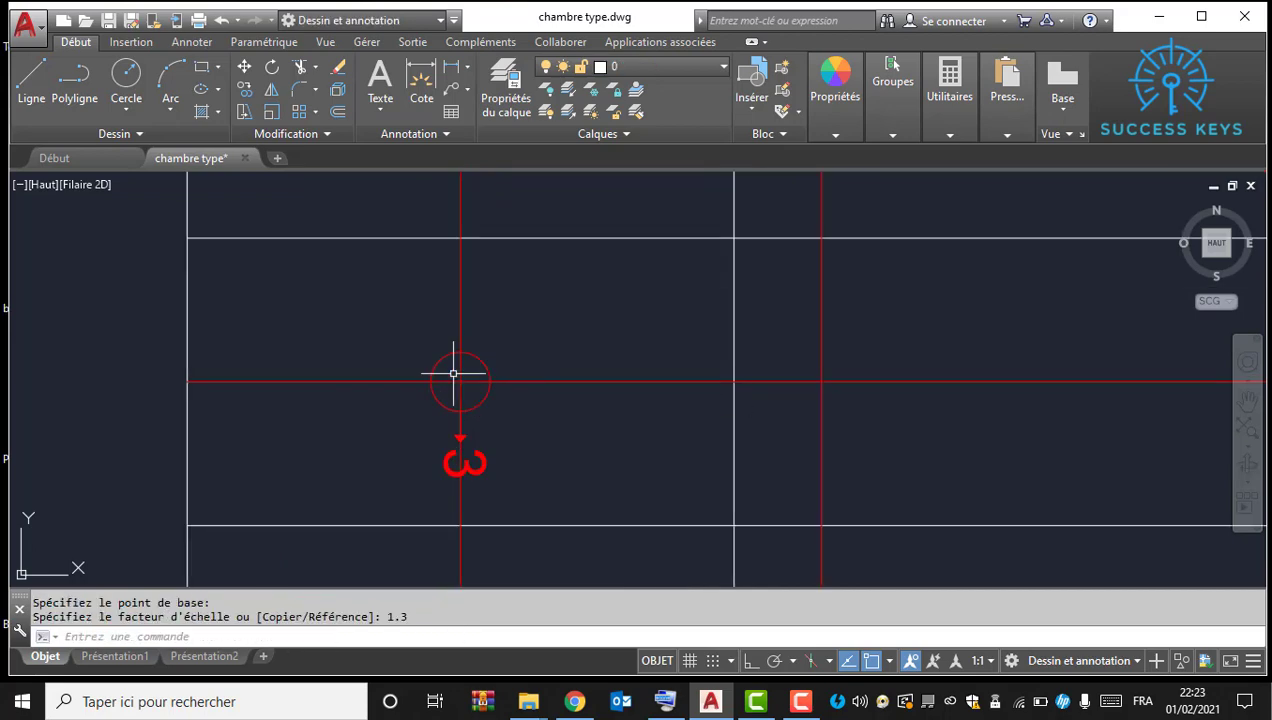
Step: Enlarge the whole third-row symbol by a further 1.5 about the circle's centre
{"action": "scroll", "coordinate": [491, 318], "scroll_direction": "down", "scroll_amount": 3}
{"action": "scroll", "coordinate": [438, 342], "scroll_direction": "up", "scroll_amount": 3}
{"action": "left_click", "coordinate": [354, 319]}
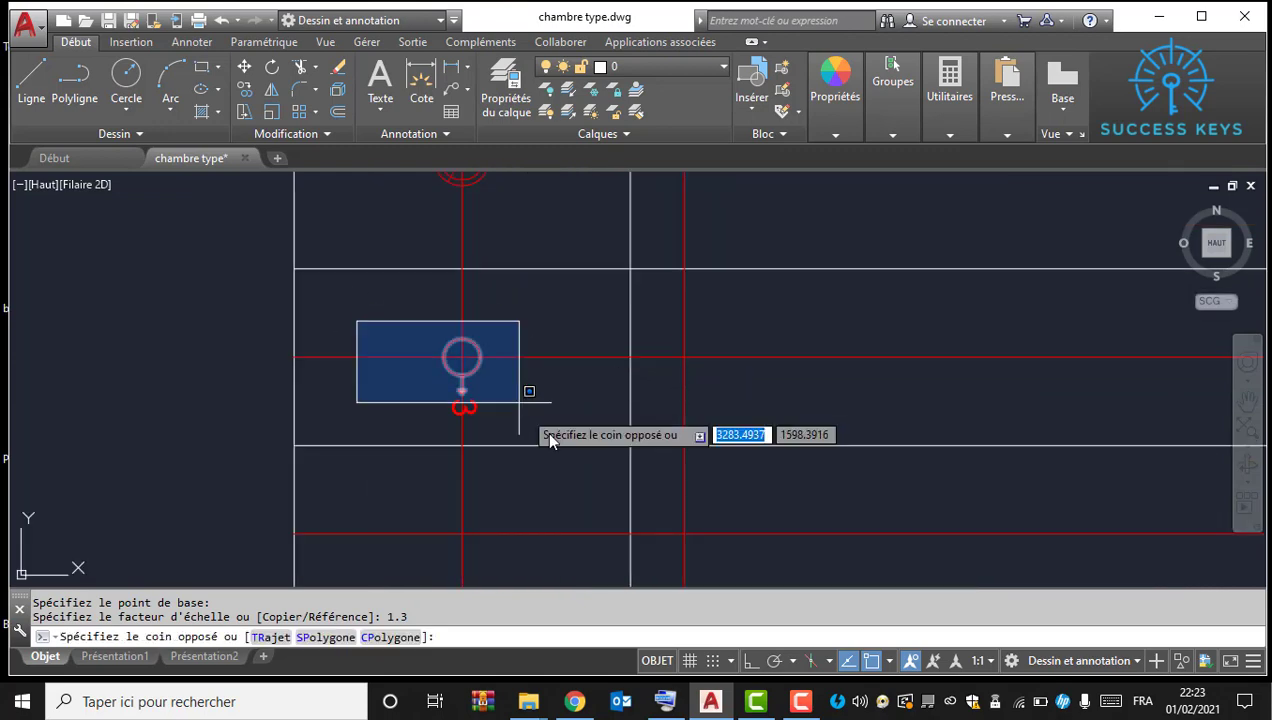
{"action": "left_click", "coordinate": [520, 432]}
{"action": "scroll", "coordinate": [431, 332], "scroll_direction": "up", "scroll_amount": 2}
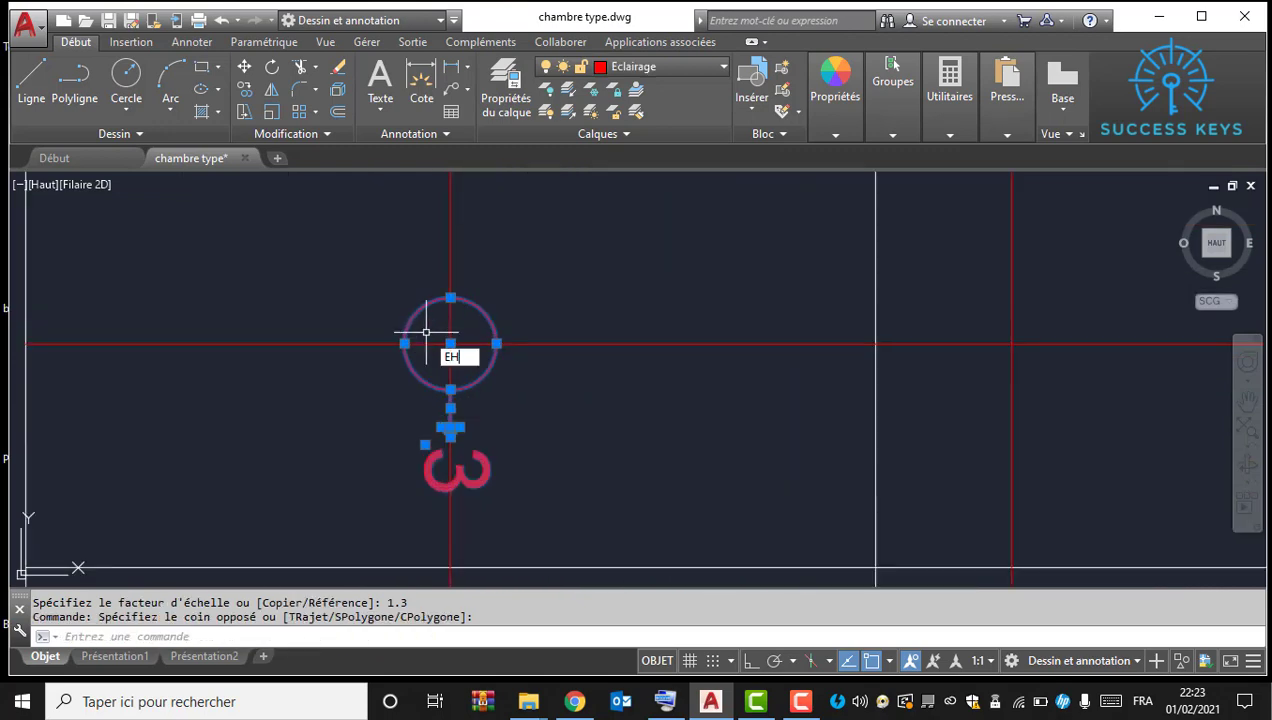
{"action": "type", "text": "eh"}
{"action": "key", "text": "Return"}
{"action": "left_click", "coordinate": [450, 343]}
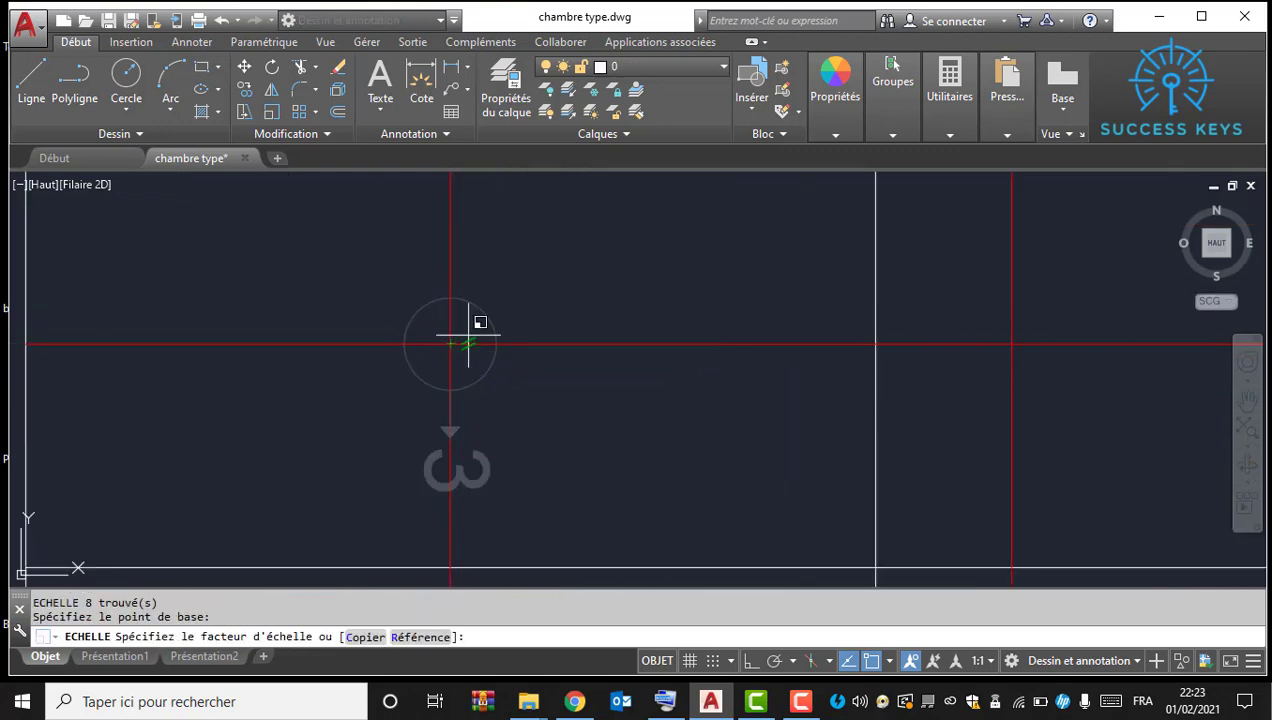
{"action": "type", "text": "1.5"}
{"action": "key", "text": "Return"}
{"action": "scroll", "coordinate": [483, 298], "scroll_direction": "down", "scroll_amount": 2}
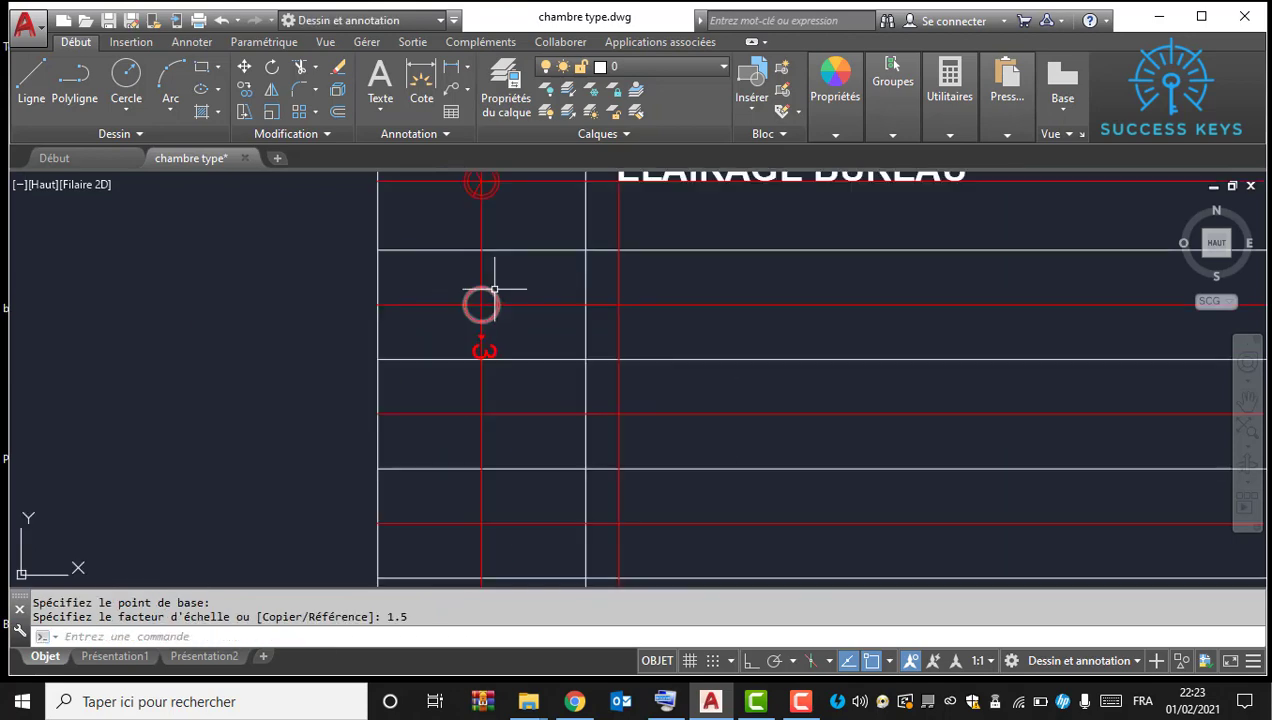
{"action": "scroll", "coordinate": [489, 318], "scroll_direction": "up", "scroll_amount": 2}
{"action": "key", "text": "Escape"}
{"action": "scroll", "coordinate": [534, 403], "scroll_direction": "down", "scroll_amount": 2}
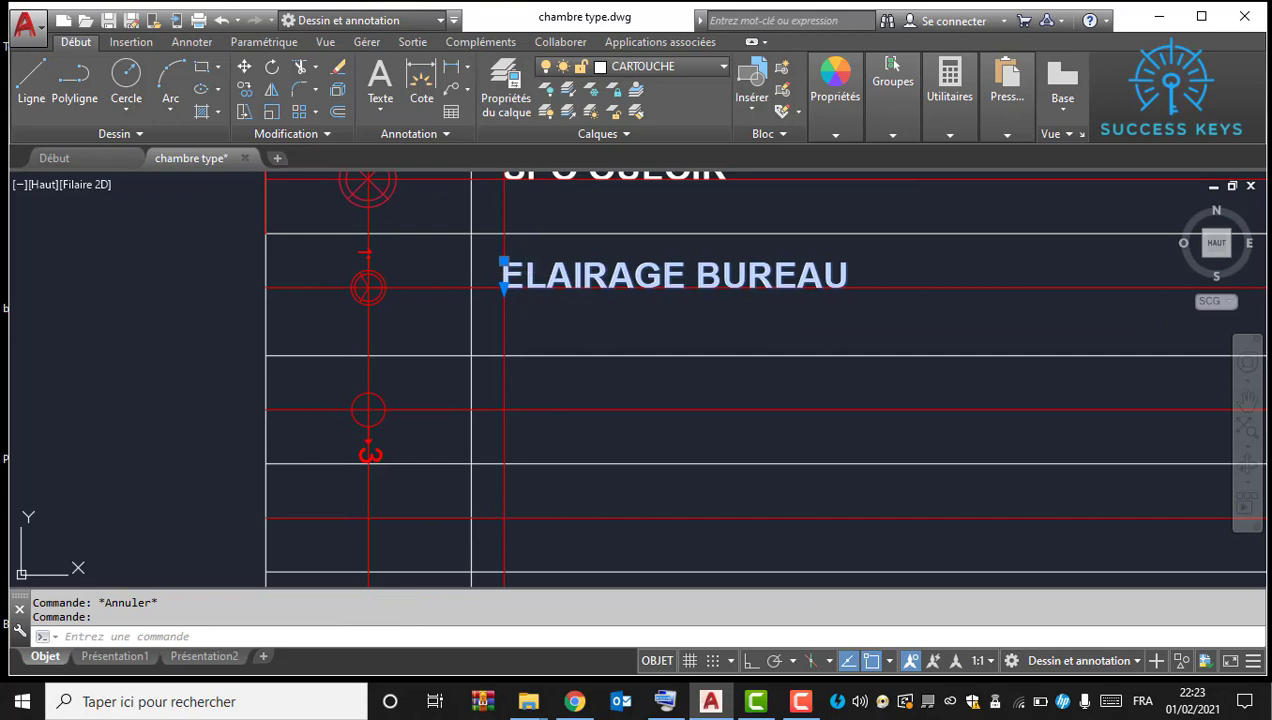
{"action": "type", "text": "p"}
{"action": "key", "text": "Return"}
{"action": "key", "text": "Escape"}
{"action": "right_click", "coordinate": [572, 269]}
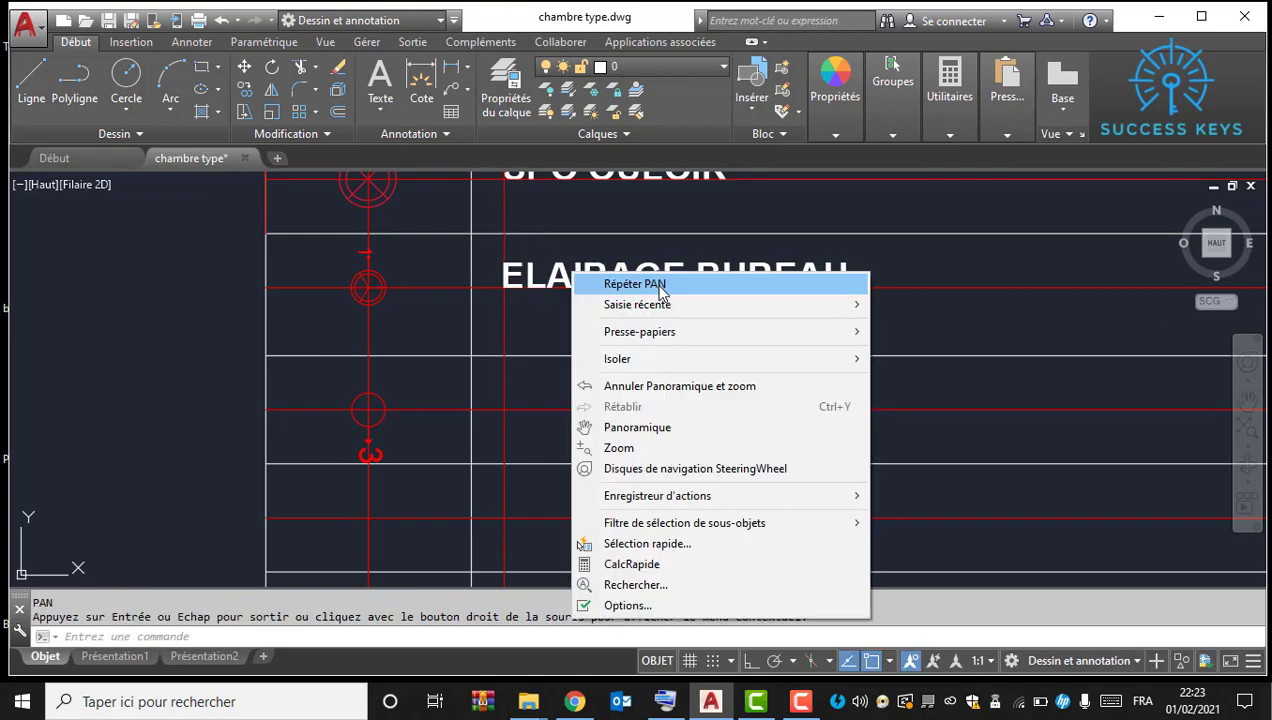
{"action": "left_click", "coordinate": [538, 266]}
Step: Copy the ELAIRAGE BUREAU text one row down, using the vertical guide's intersections with the second and third rows' upper lines as reference points
{"action": "left_click", "coordinate": [505, 272]}
{"action": "right_click", "coordinate": [540, 275]}
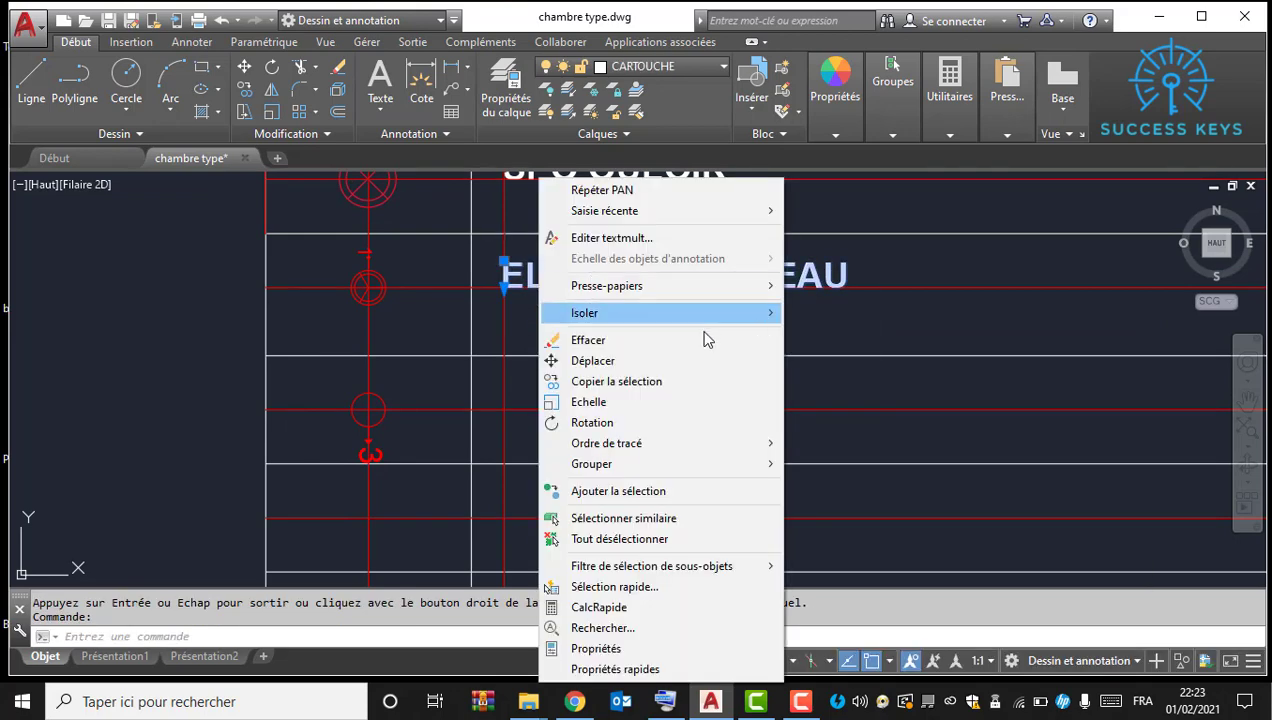
{"action": "left_click", "coordinate": [639, 382]}
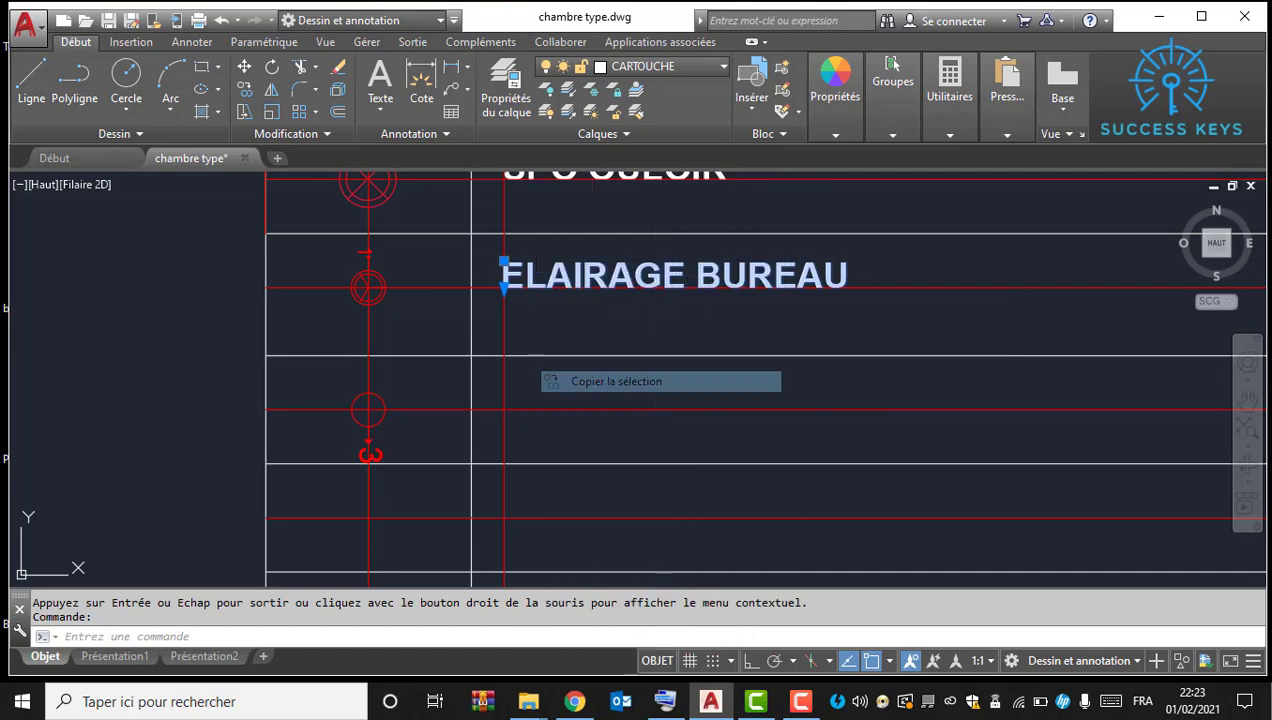
{"action": "left_click", "coordinate": [504, 262]}
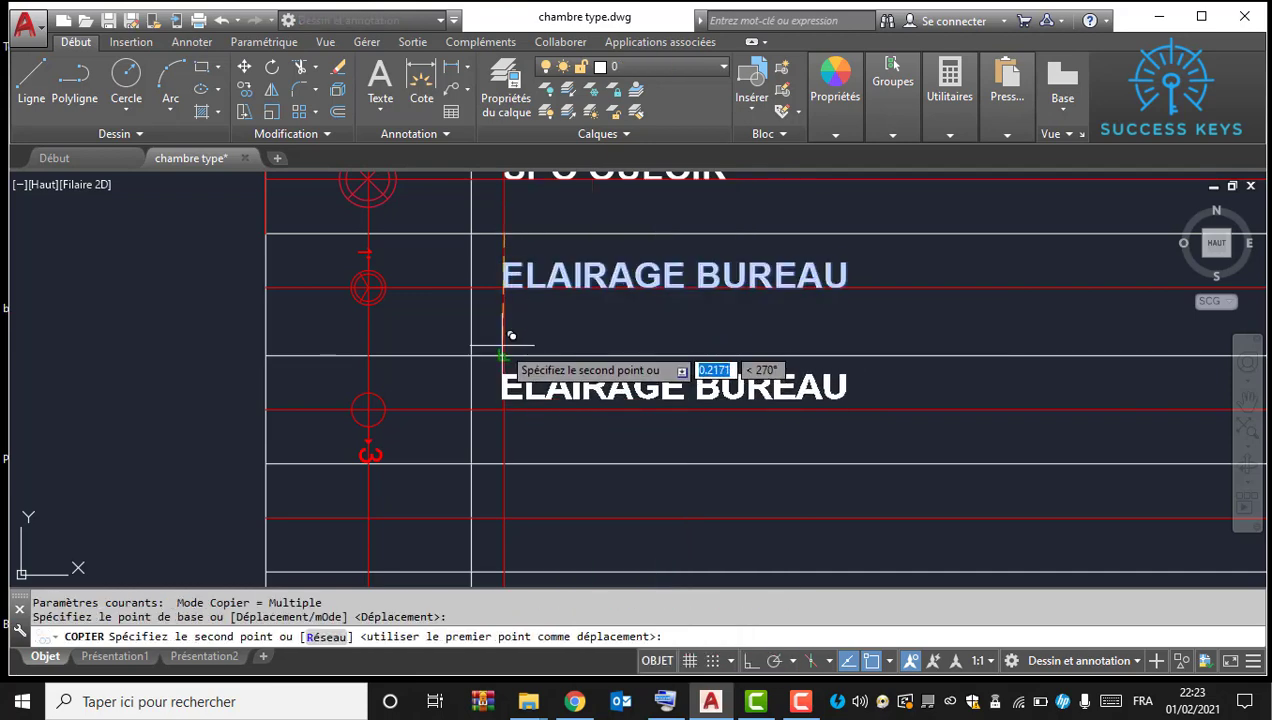
{"action": "key", "text": "Escape"}
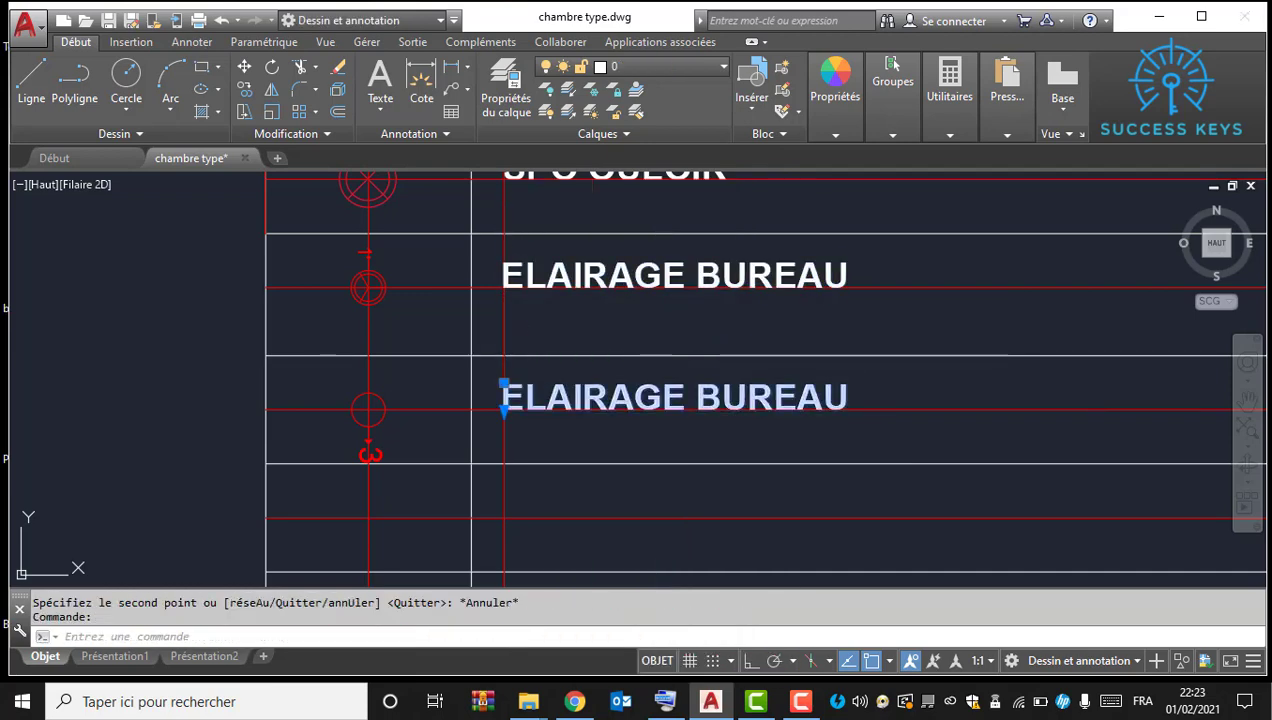
Step: Replace the third row's copied ELAIRAGE BUREAU text with SUSPENS TETE DE LIT
{"action": "double_click", "coordinate": [794, 405]}
{"action": "left_click_drag", "start_coordinate": [848, 400], "coordinate": [346, 397]}
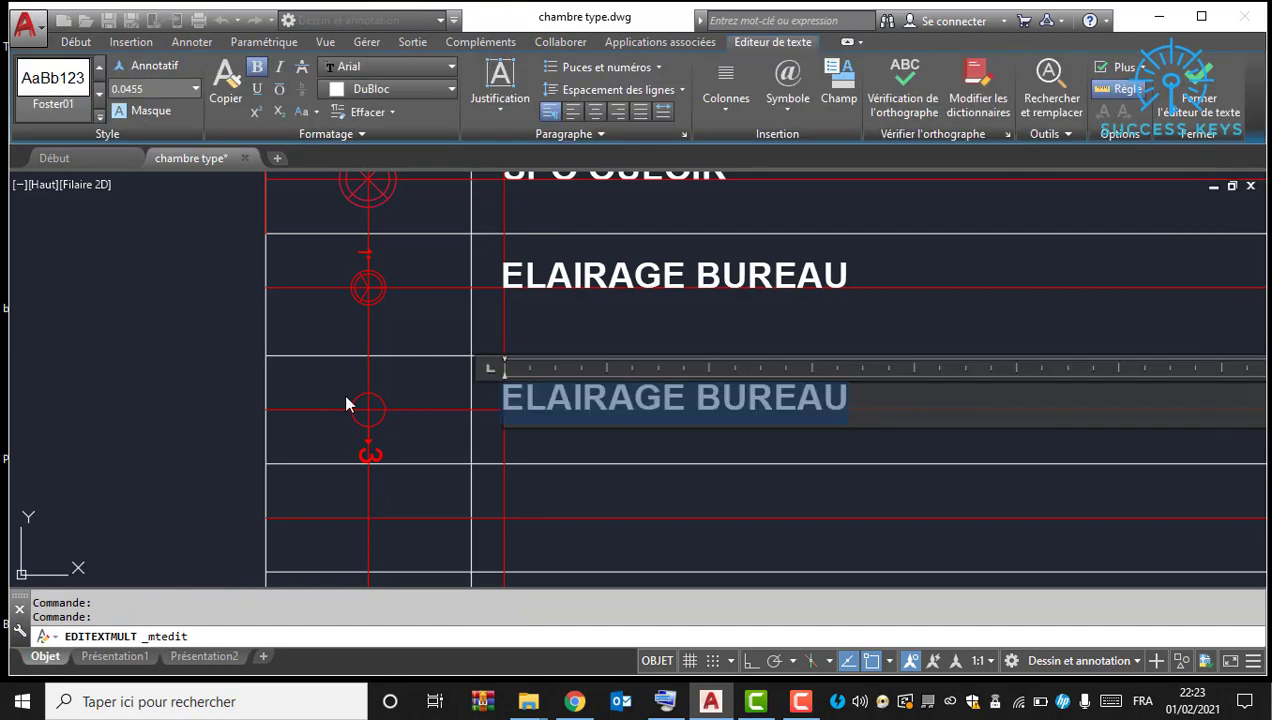
{"action": "type", "text": "SUSPENS E"}
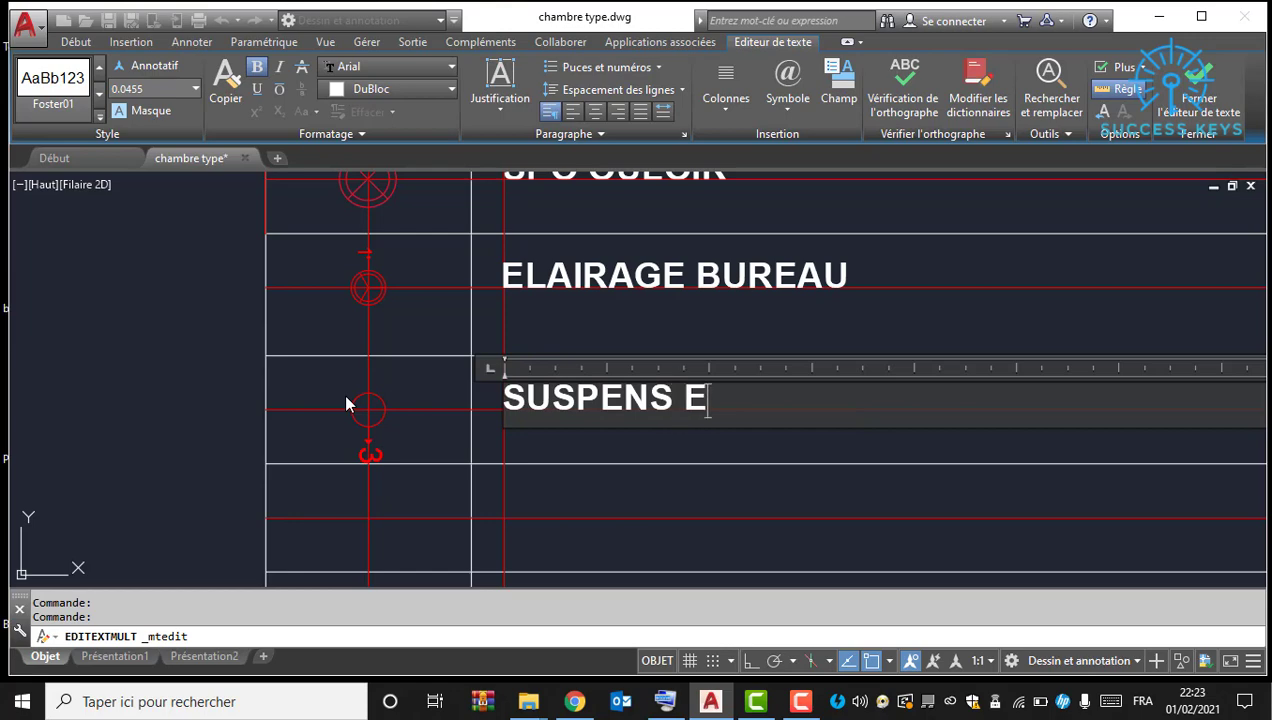
{"action": "key", "text": "BackSpace"}
{"action": "key", "text": "BackSpace"}
{"action": "left_click", "coordinate": [655, 705]}
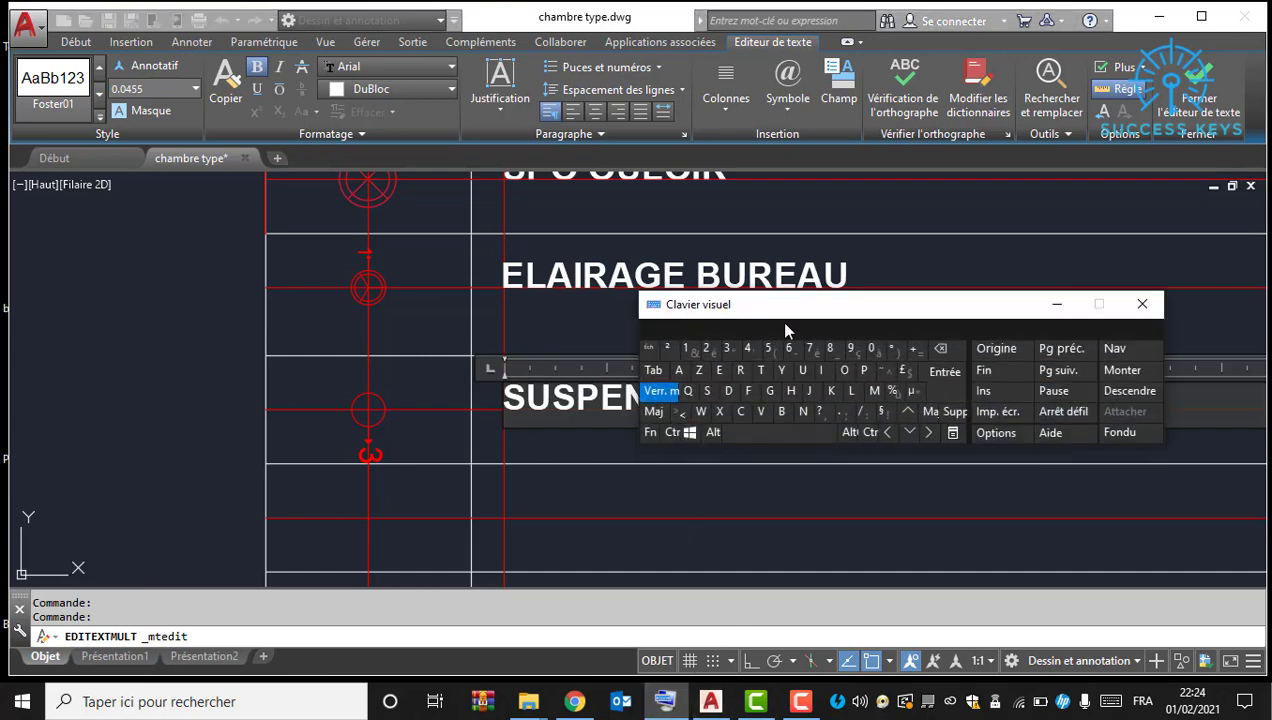
{"action": "left_click_drag", "start_coordinate": [1010, 311], "coordinate": [1252, 224]}
{"action": "left_click", "coordinate": [710, 407]}
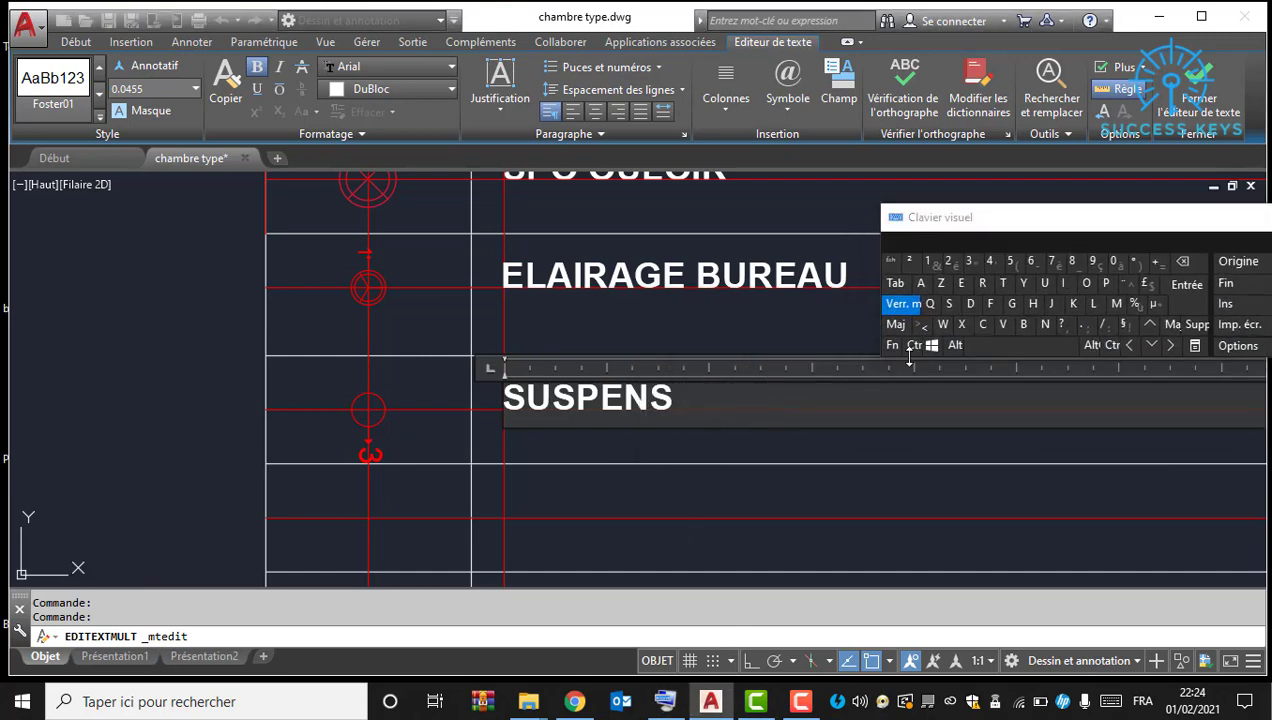
{"action": "left_click", "coordinate": [1002, 284]}
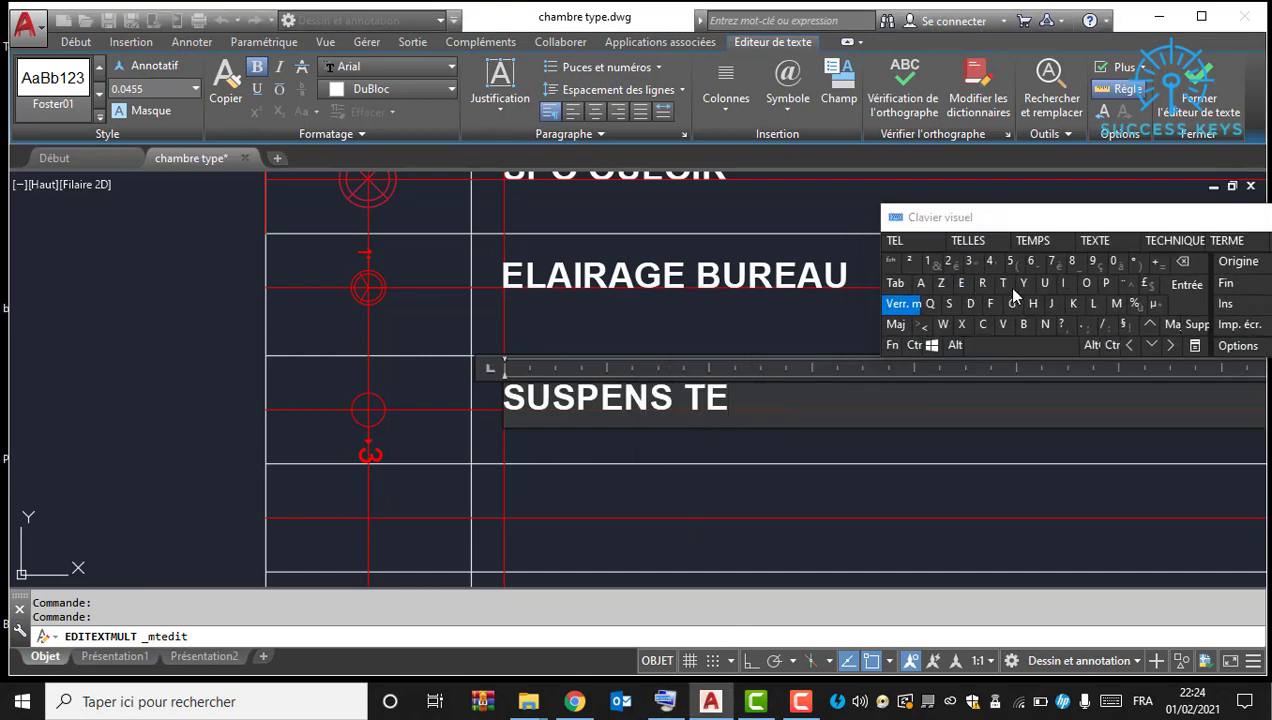
{"action": "left_click", "coordinate": [1006, 287]}
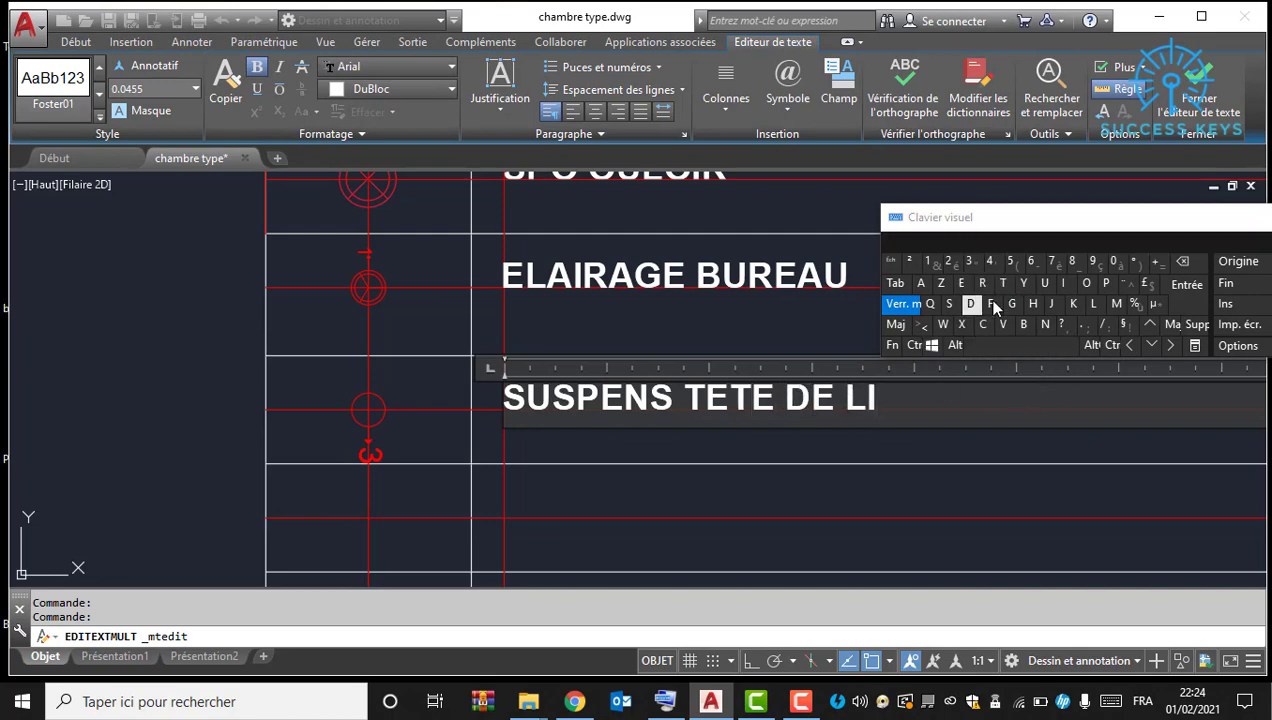
{"action": "left_click", "coordinate": [662, 470]}
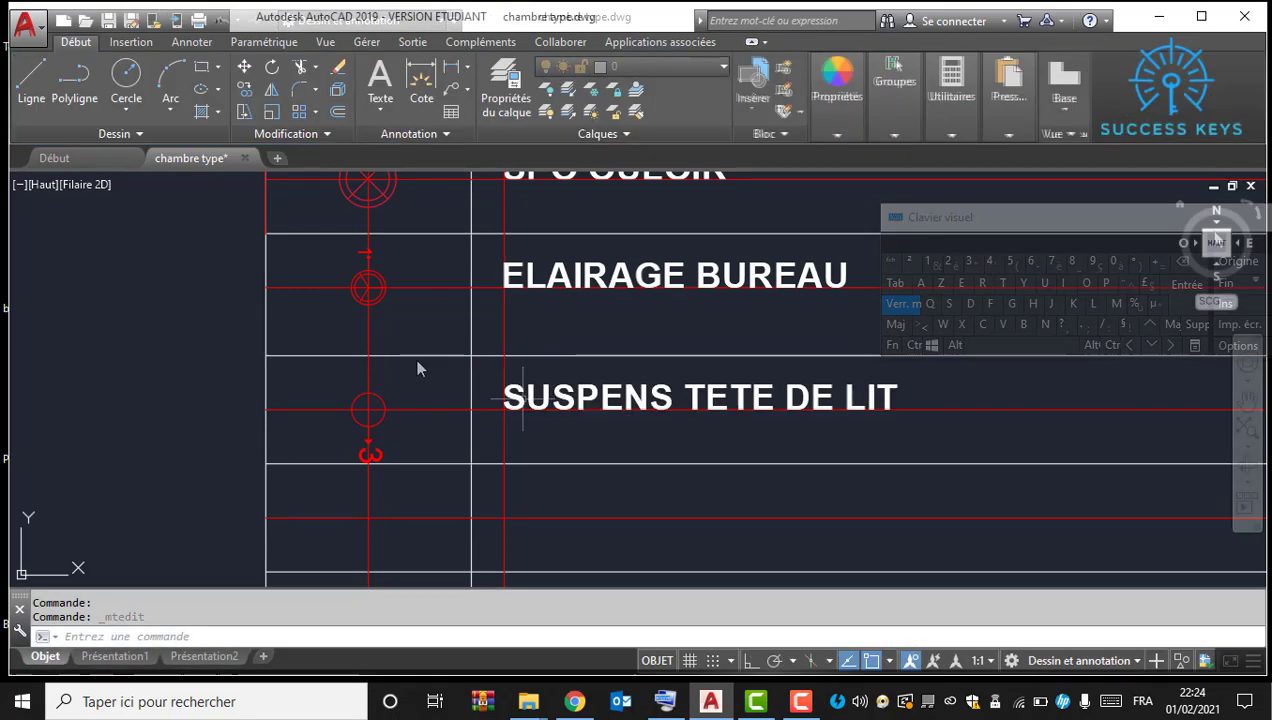
{"action": "scroll", "coordinate": [411, 366], "scroll_direction": "down", "scroll_amount": 5}
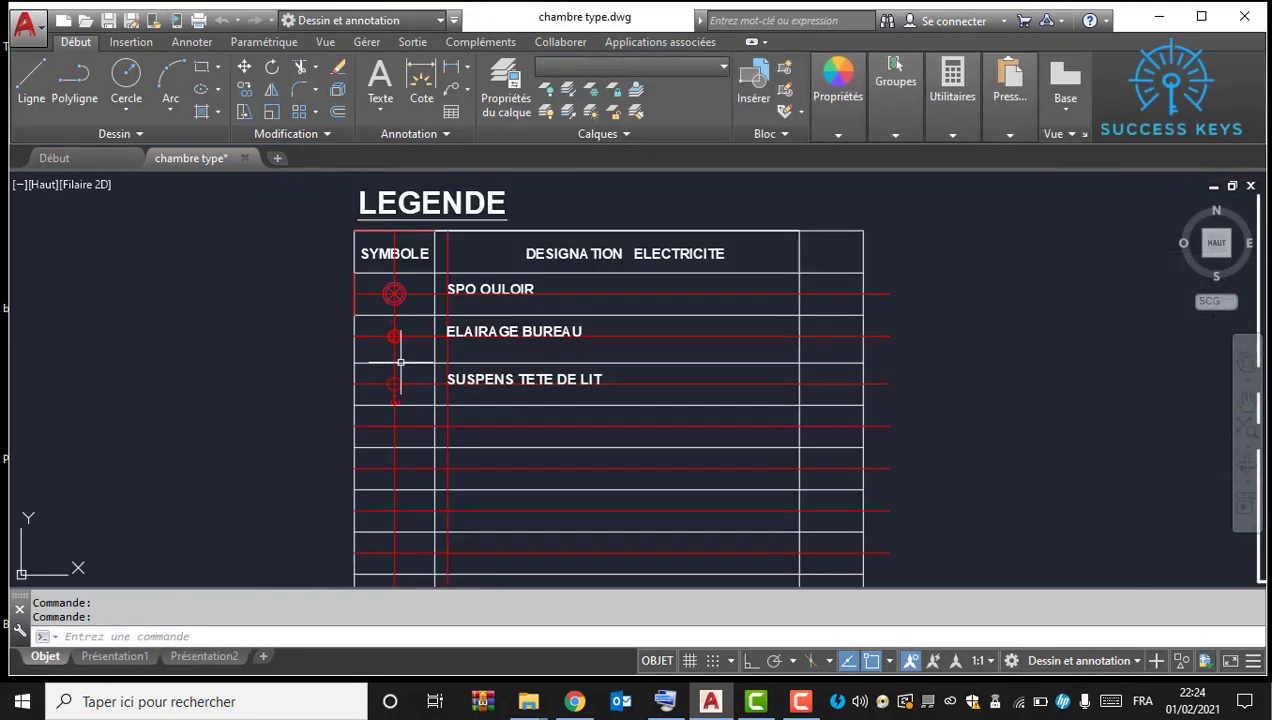
{"action": "key", "text": "Escape"}
{"action": "key", "text": "Escape"}
Step: Select the uppermost number 7 symbol beside the washbasin in the King plan, including its circle and arrow
{"action": "middle_click_drag", "start_coordinate": [563, 386], "coordinate": [418, 392]}
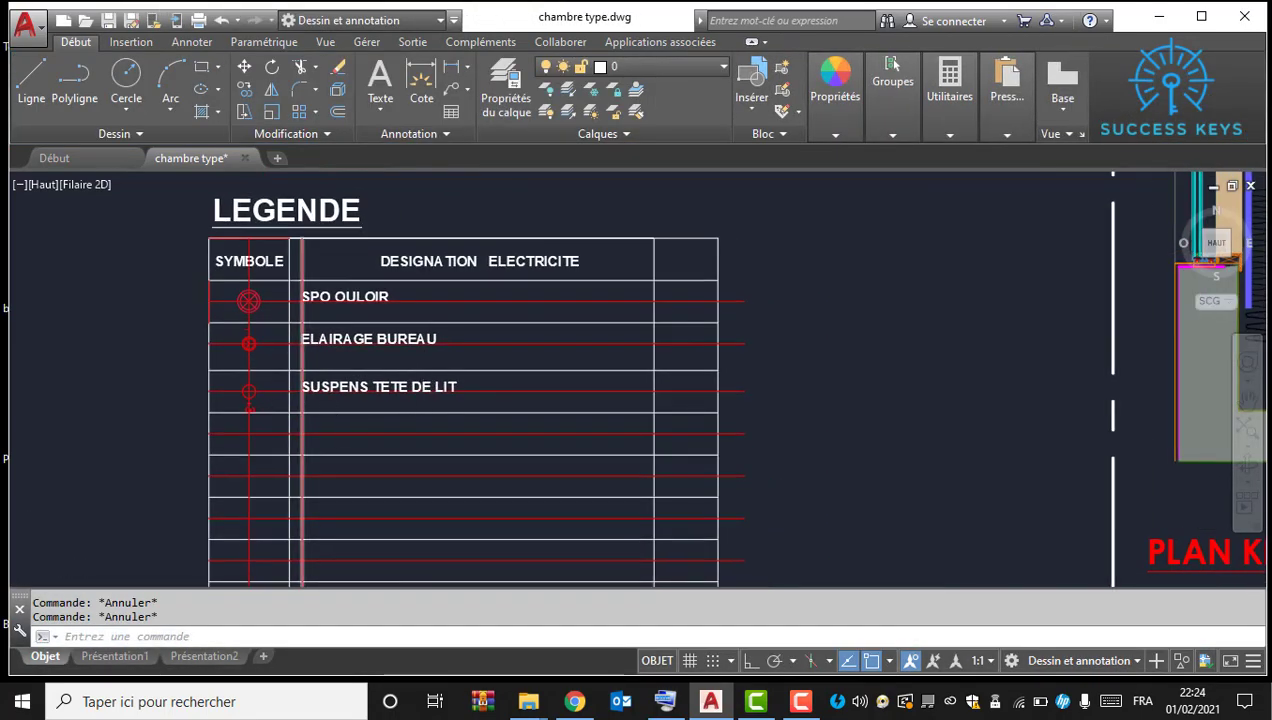
{"action": "scroll", "coordinate": [355, 397], "scroll_direction": "up", "scroll_amount": 3}
{"action": "scroll", "coordinate": [398, 397], "scroll_direction": "down", "scroll_amount": 5}
{"action": "scroll", "coordinate": [446, 372], "scroll_direction": "up", "scroll_amount": 6}
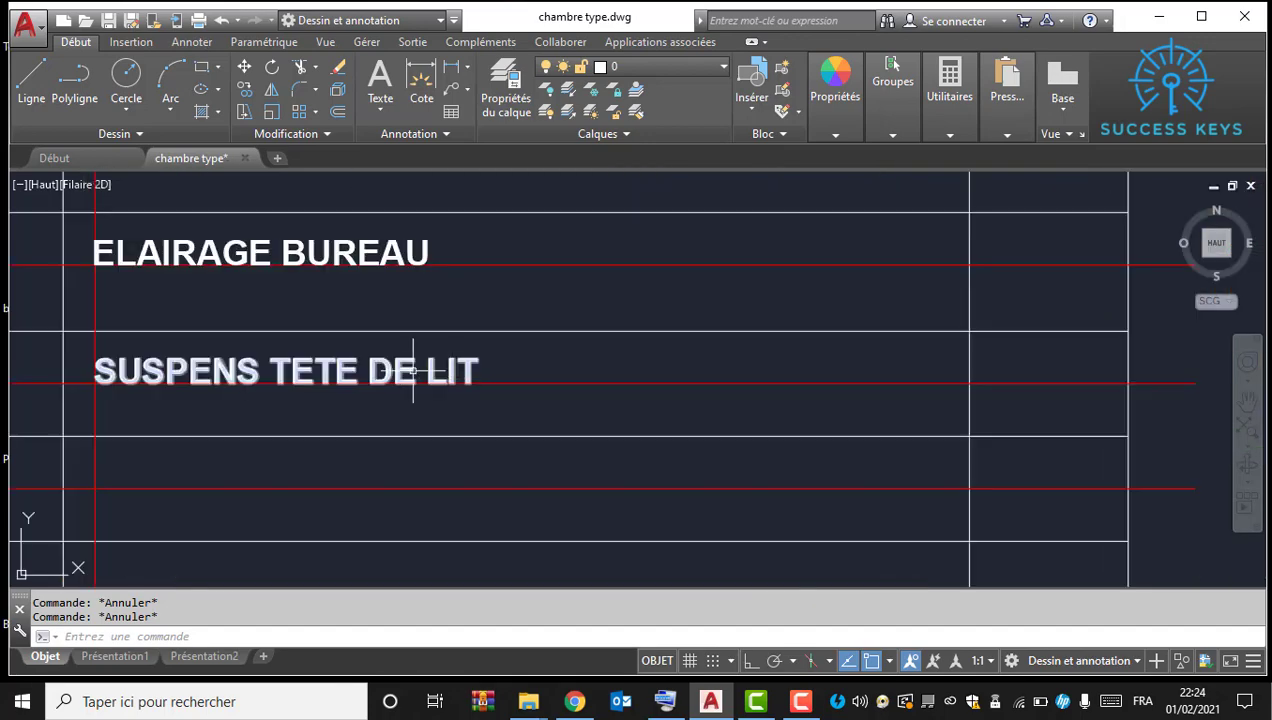
{"action": "scroll", "coordinate": [410, 371], "scroll_direction": "down", "scroll_amount": 4}
{"action": "middle_click_drag", "start_coordinate": [195, 364], "coordinate": [391, 368]}
{"action": "scroll", "coordinate": [391, 368], "scroll_direction": "down", "scroll_amount": 4}
{"action": "middle_click_drag", "start_coordinate": [724, 388], "coordinate": [315, 390]}
{"action": "middle_click_drag", "start_coordinate": [572, 350], "coordinate": [606, 536]}
{"action": "scroll", "coordinate": [848, 311], "scroll_direction": "up", "scroll_amount": 6}
{"action": "middle_click_drag", "start_coordinate": [846, 312], "coordinate": [770, 331]}
{"action": "scroll", "coordinate": [653, 392], "scroll_direction": "up", "scroll_amount": 4}
{"action": "middle_click_drag", "start_coordinate": [622, 406], "coordinate": [609, 338]}
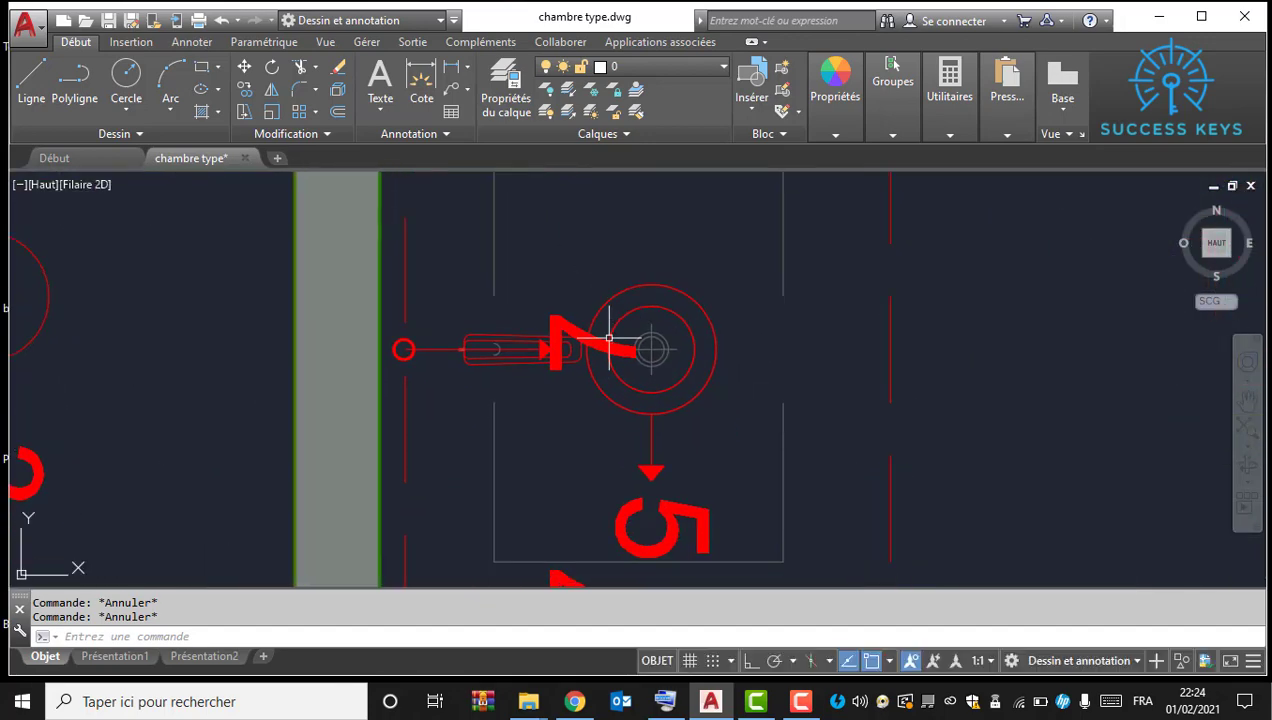
{"action": "scroll", "coordinate": [609, 338], "scroll_direction": "down", "scroll_amount": 4}
{"action": "scroll", "coordinate": [600, 346], "scroll_direction": "up", "scroll_amount": 4}
{"action": "middle_click_drag", "start_coordinate": [608, 291], "coordinate": [613, 453]}
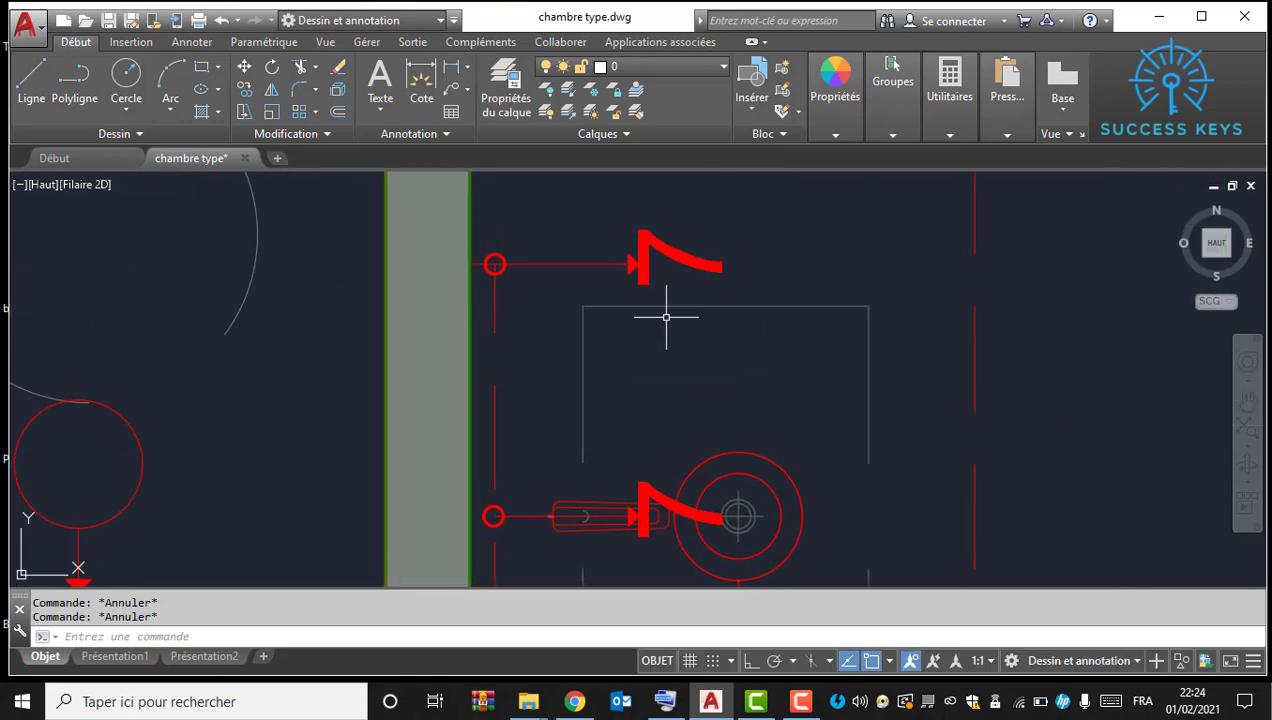
{"action": "left_click", "coordinate": [652, 270]}
{"action": "left_click", "coordinate": [562, 227]}
{"action": "scroll", "coordinate": [479, 251], "scroll_direction": "up", "scroll_amount": 2}
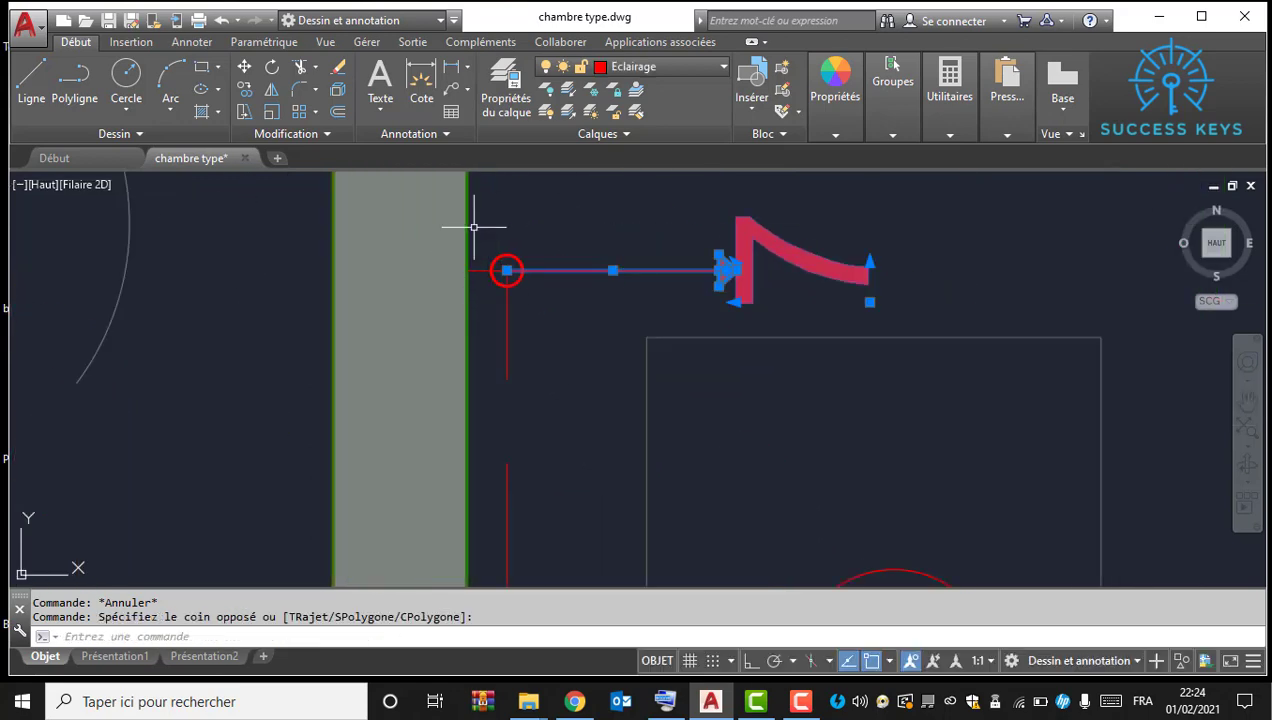
{"action": "left_click", "coordinate": [551, 326]}
Step: Try to copy the selected number 7 symbol to the clipboard with a base point
{"action": "scroll", "coordinate": [555, 293], "scroll_direction": "down", "scroll_amount": 6}
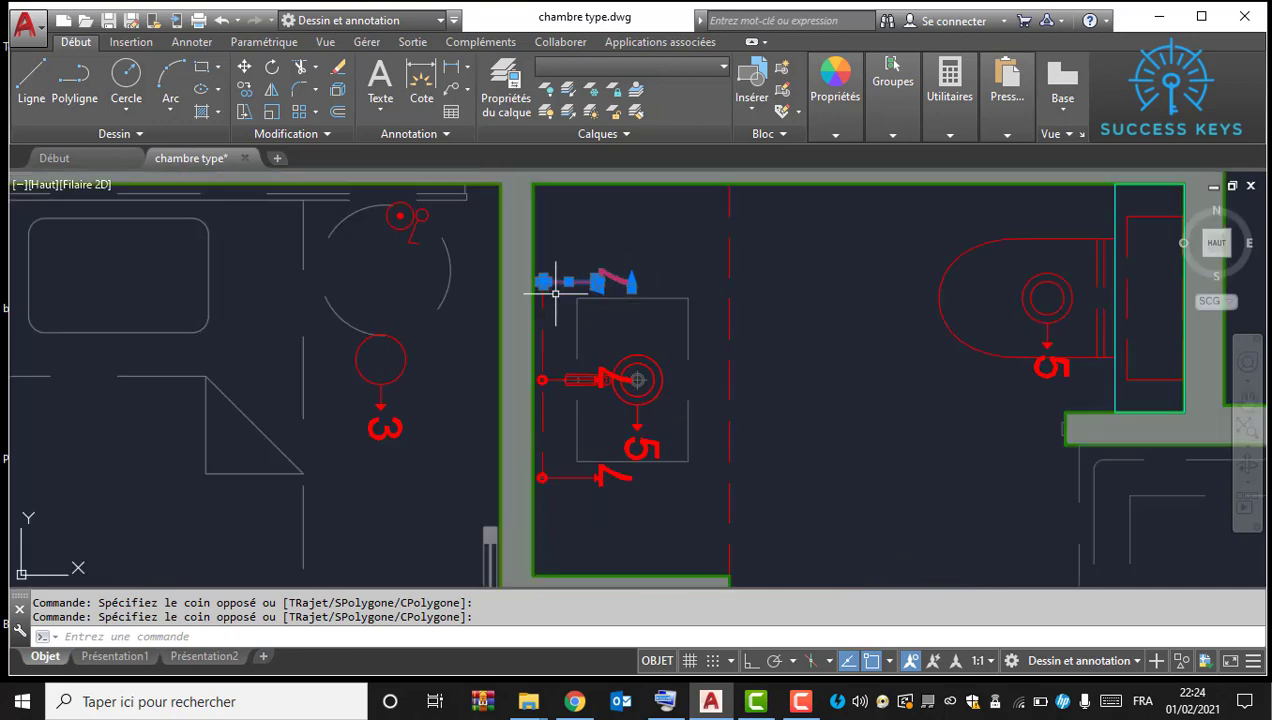
{"action": "scroll", "coordinate": [555, 293], "scroll_direction": "up", "scroll_amount": 4}
{"action": "scroll", "coordinate": [527, 318], "scroll_direction": "down", "scroll_amount": 2}
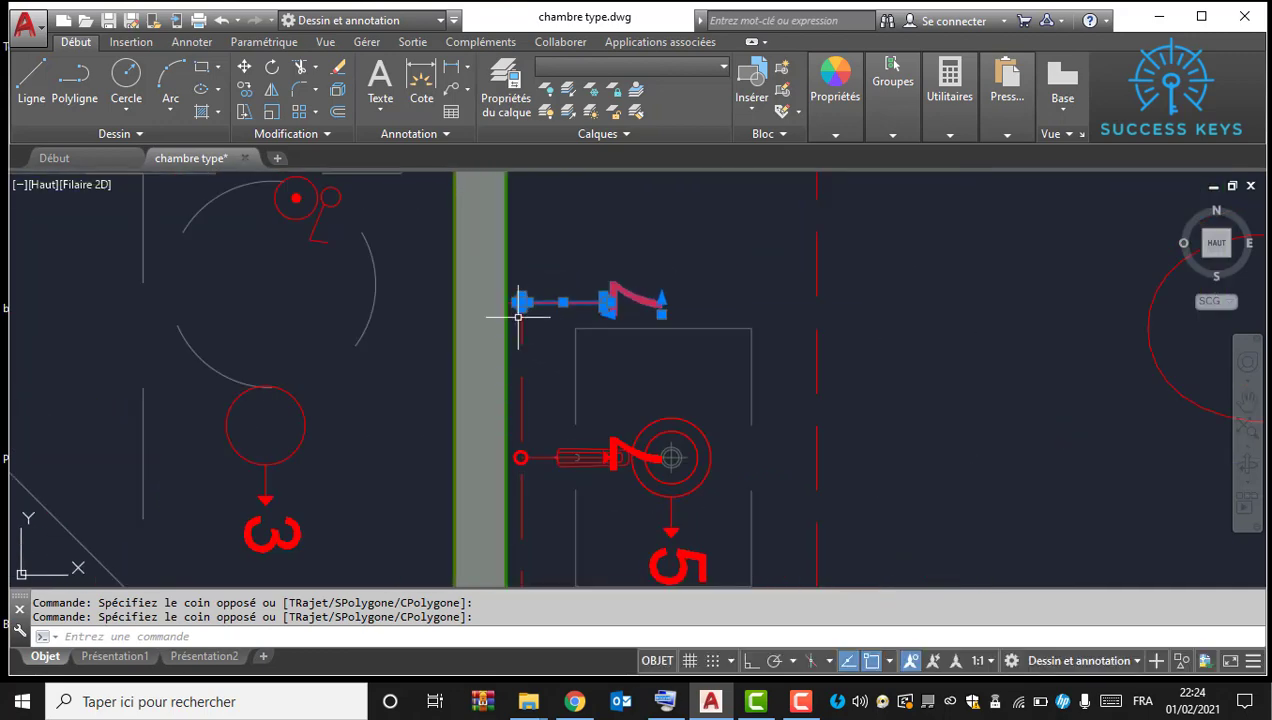
{"action": "right_click", "coordinate": [520, 312]}
{"action": "mouse_move", "coordinate": [700, 313]}
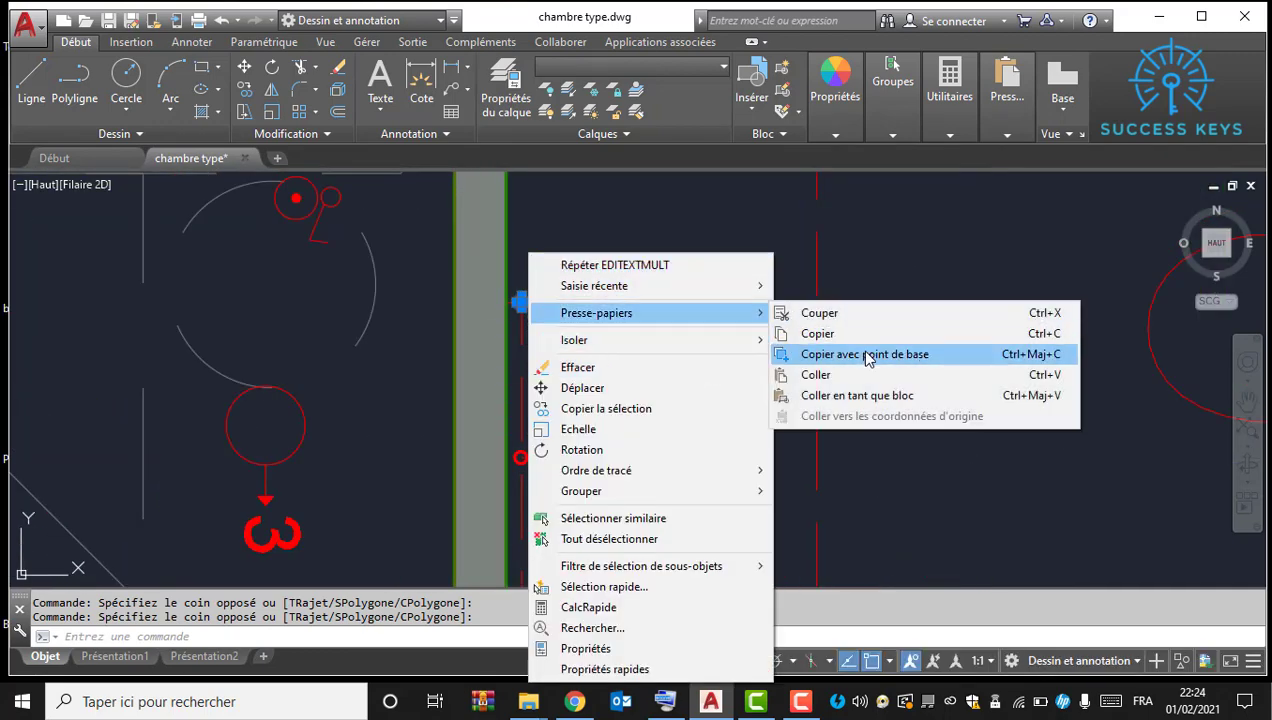
{"action": "left_click", "coordinate": [874, 355]}
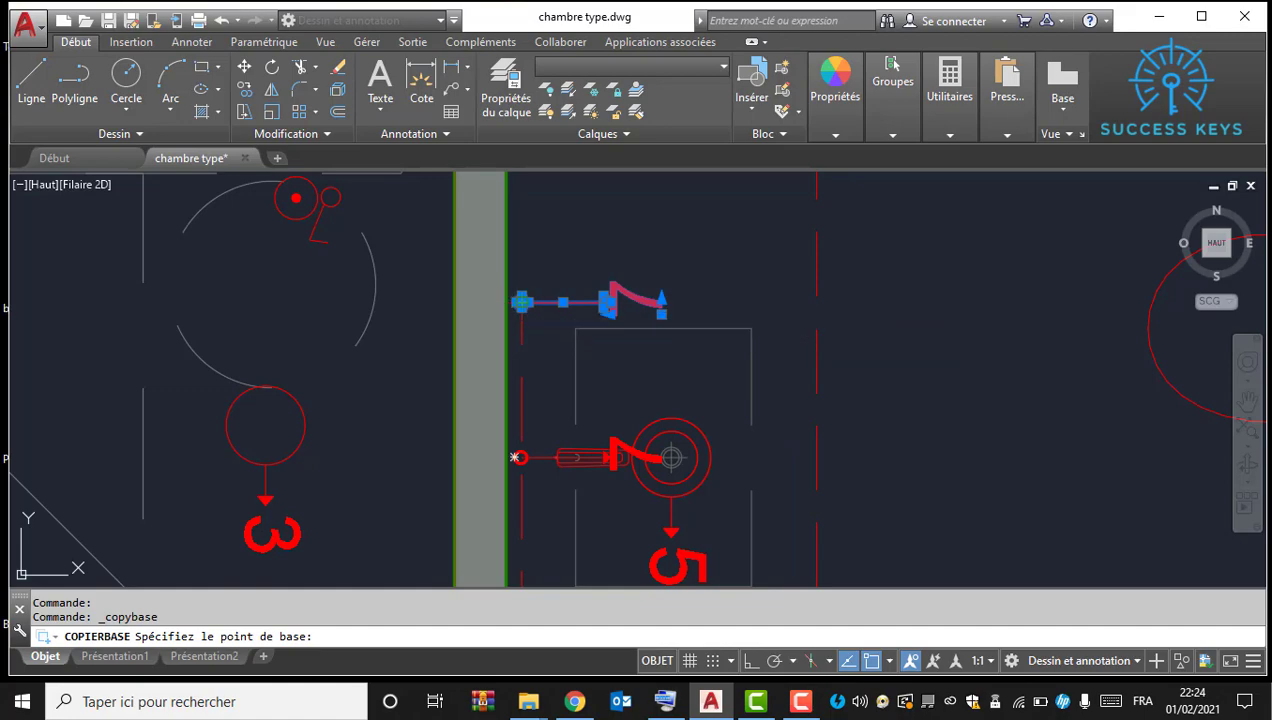
{"action": "left_click", "coordinate": [516, 457]}
{"action": "scroll", "coordinate": [516, 457], "scroll_direction": "down", "scroll_amount": 6}
{"action": "scroll", "coordinate": [289, 428], "scroll_direction": "up", "scroll_amount": 6}
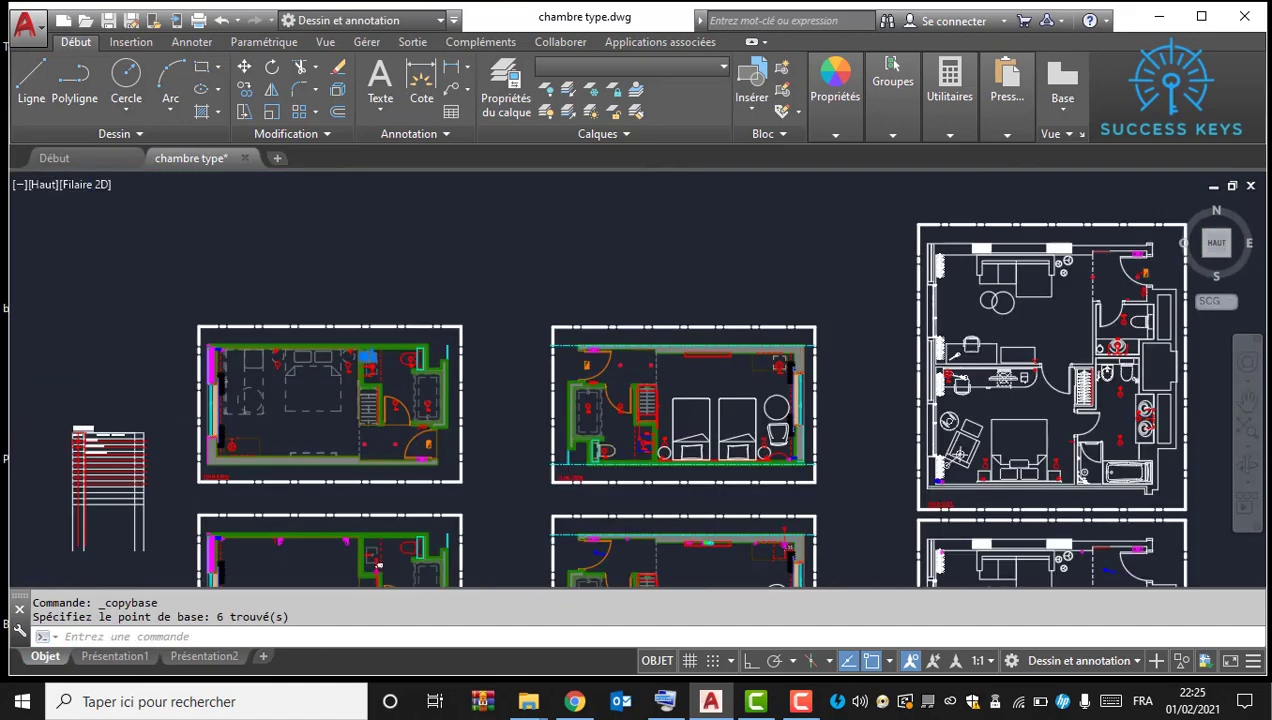
{"action": "scroll", "coordinate": [289, 428], "scroll_direction": "up", "scroll_amount": 5}
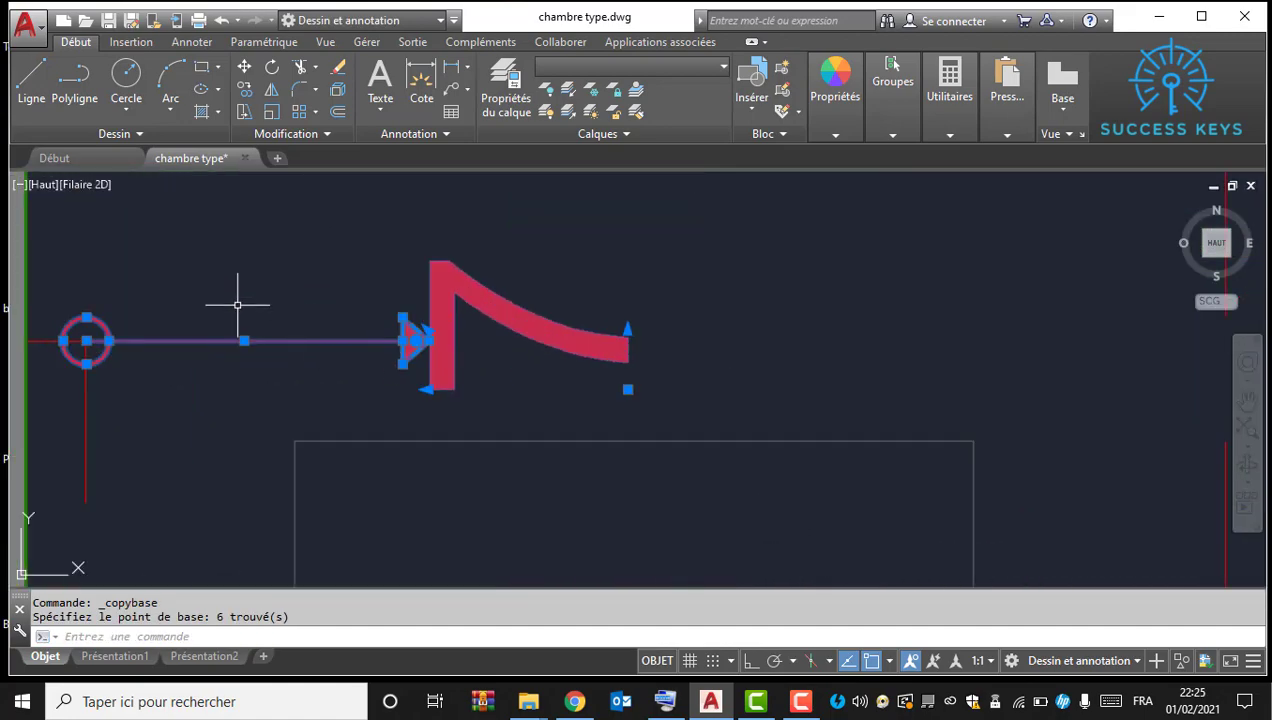
Step: Copy the number 7 symbol from its circle's centre to the intersection of the symbol column's vertical guide and the fourth row's guide line
{"action": "right_click", "coordinate": [172, 256]}
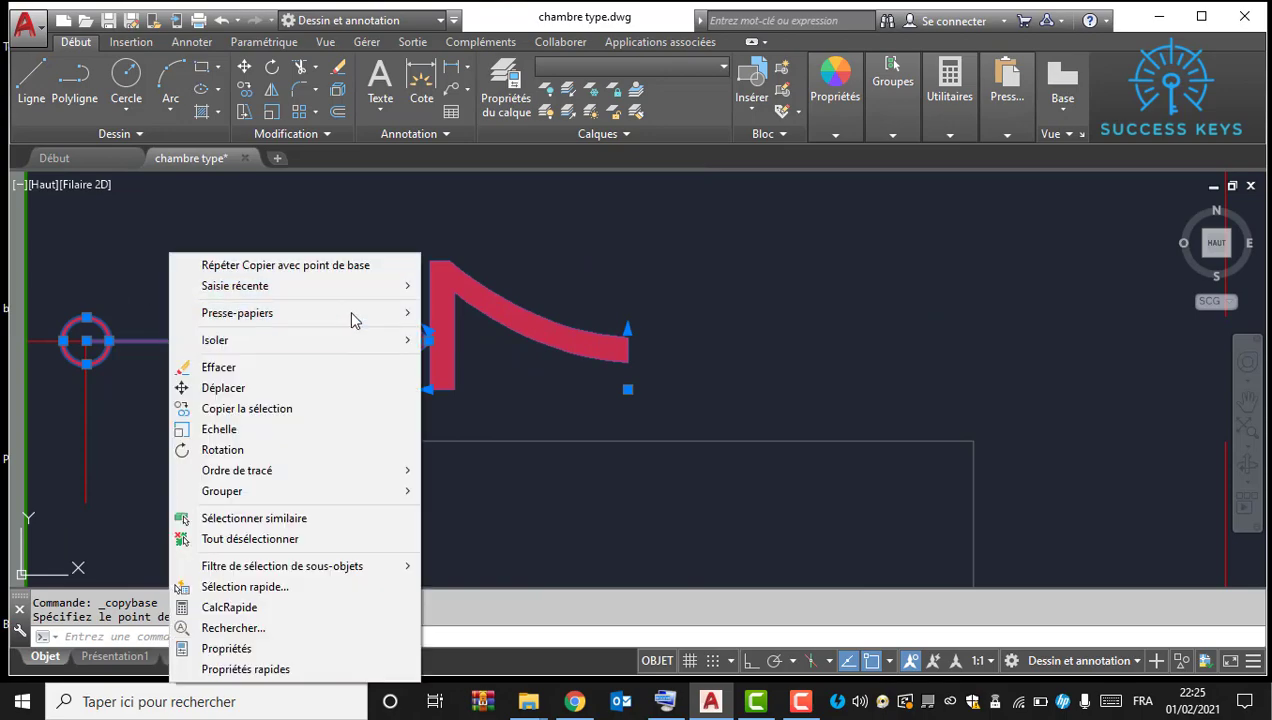
{"action": "left_click", "coordinate": [284, 408]}
{"action": "left_click", "coordinate": [85, 341]}
{"action": "scroll", "coordinate": [430, 357], "scroll_direction": "down", "scroll_amount": 6}
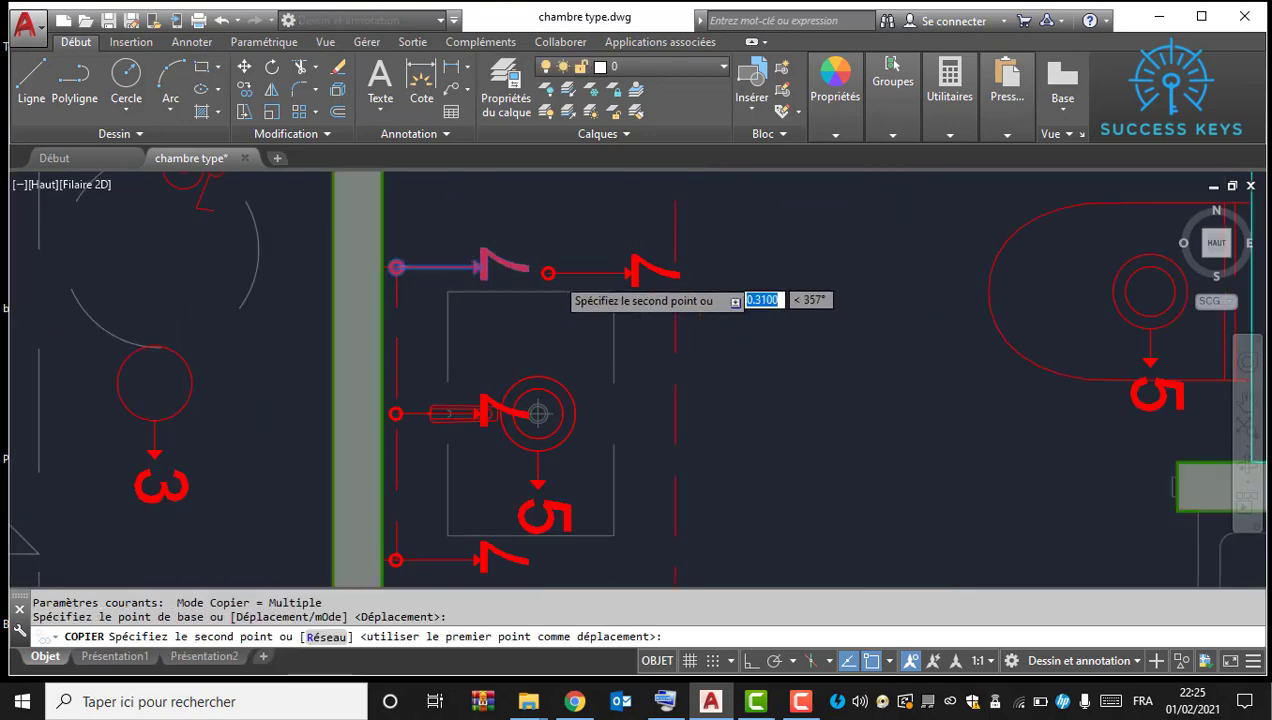
{"action": "scroll", "coordinate": [430, 357], "scroll_direction": "up", "scroll_amount": 8}
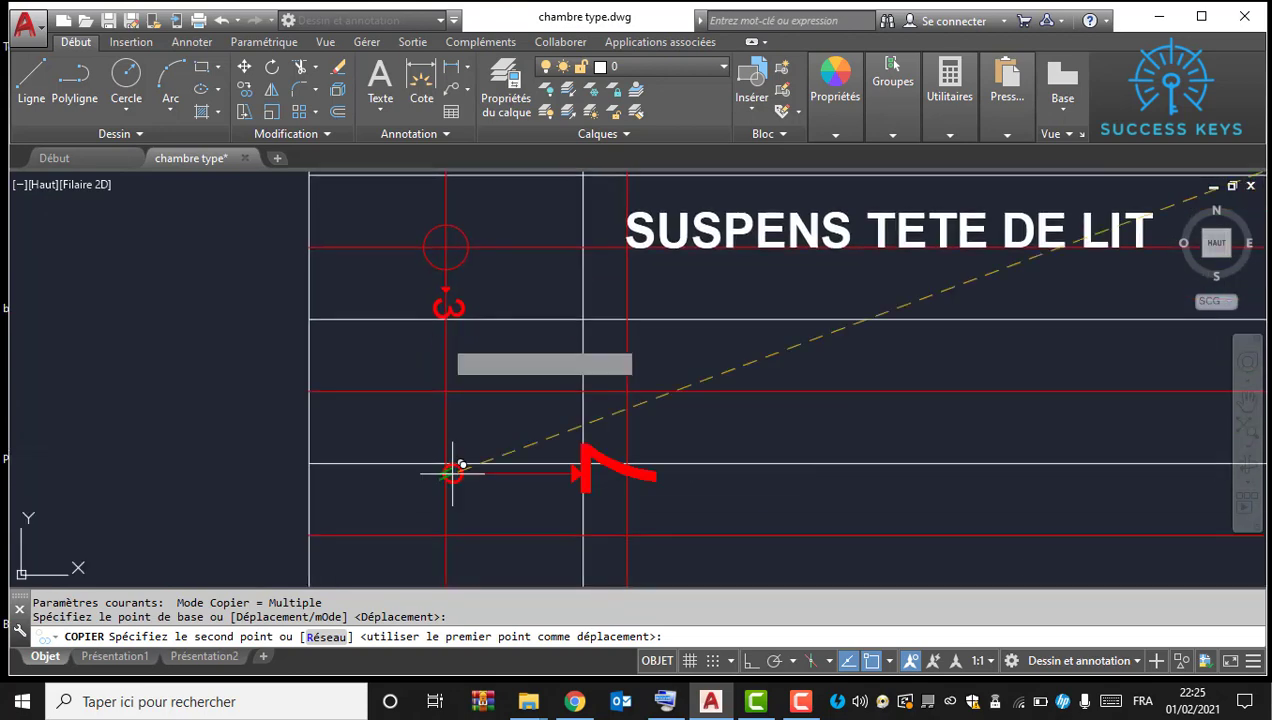
{"action": "left_click", "coordinate": [445, 391]}
{"action": "key", "text": "Escape"}
Step: Scale the fourth-row symbol, including its arrow and number 7, by 0.6 about the circle's centre
{"action": "left_click", "coordinate": [406, 353]}
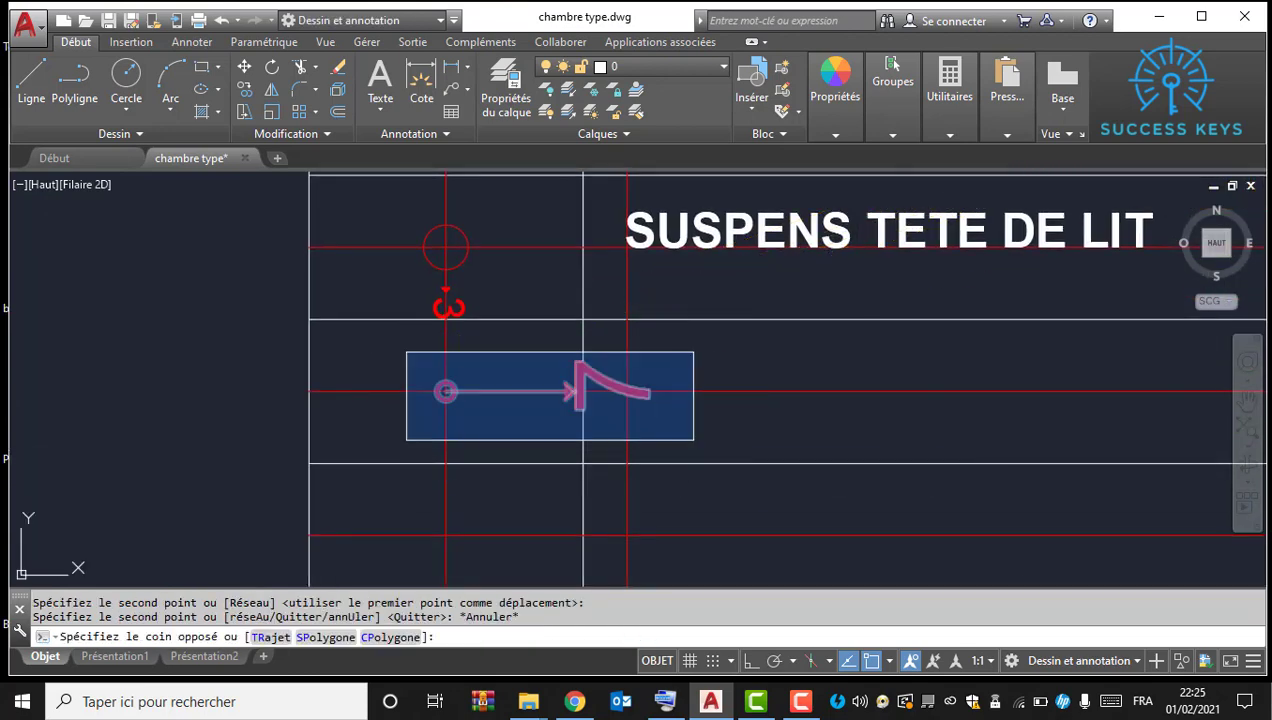
{"action": "left_click", "coordinate": [692, 443]}
{"action": "type", "text": "EH"}
{"action": "key", "text": "Return"}
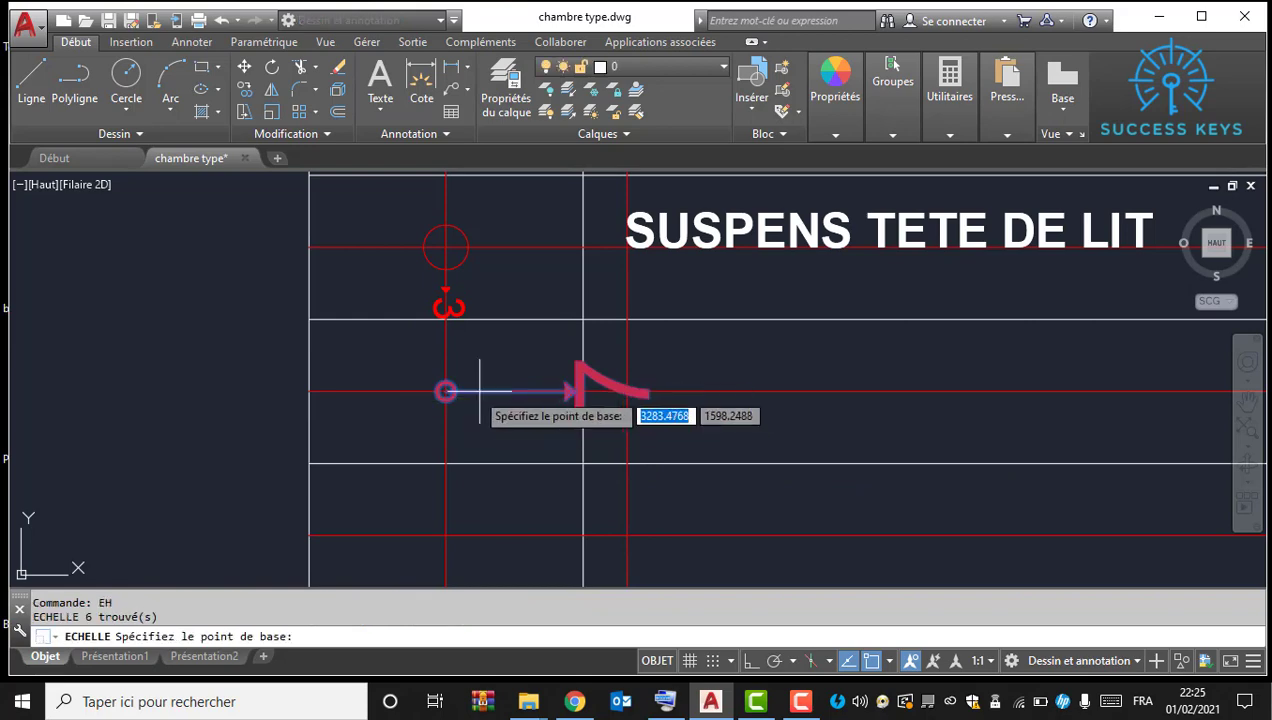
{"action": "left_click", "coordinate": [445, 391]}
{"action": "type", "text": "0."}
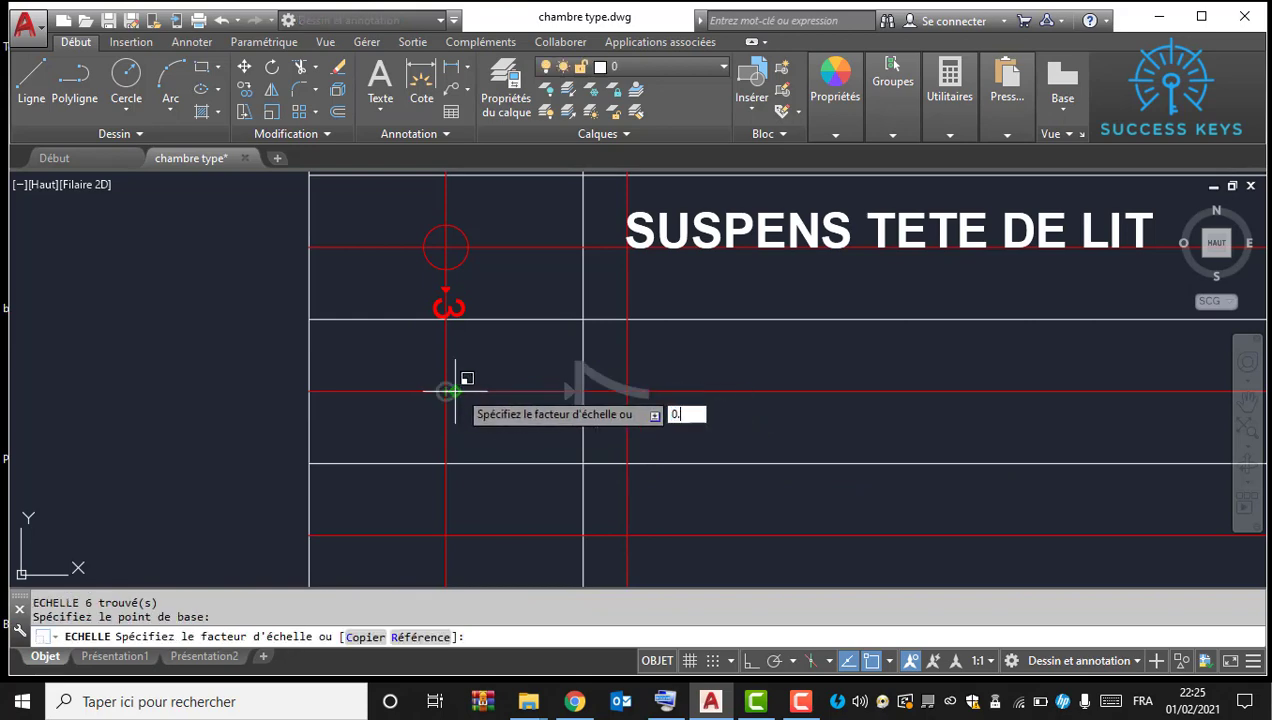
{"action": "type", "text": "6"}
{"action": "key", "text": "Return"}
{"action": "key", "text": "ctrl+z"}
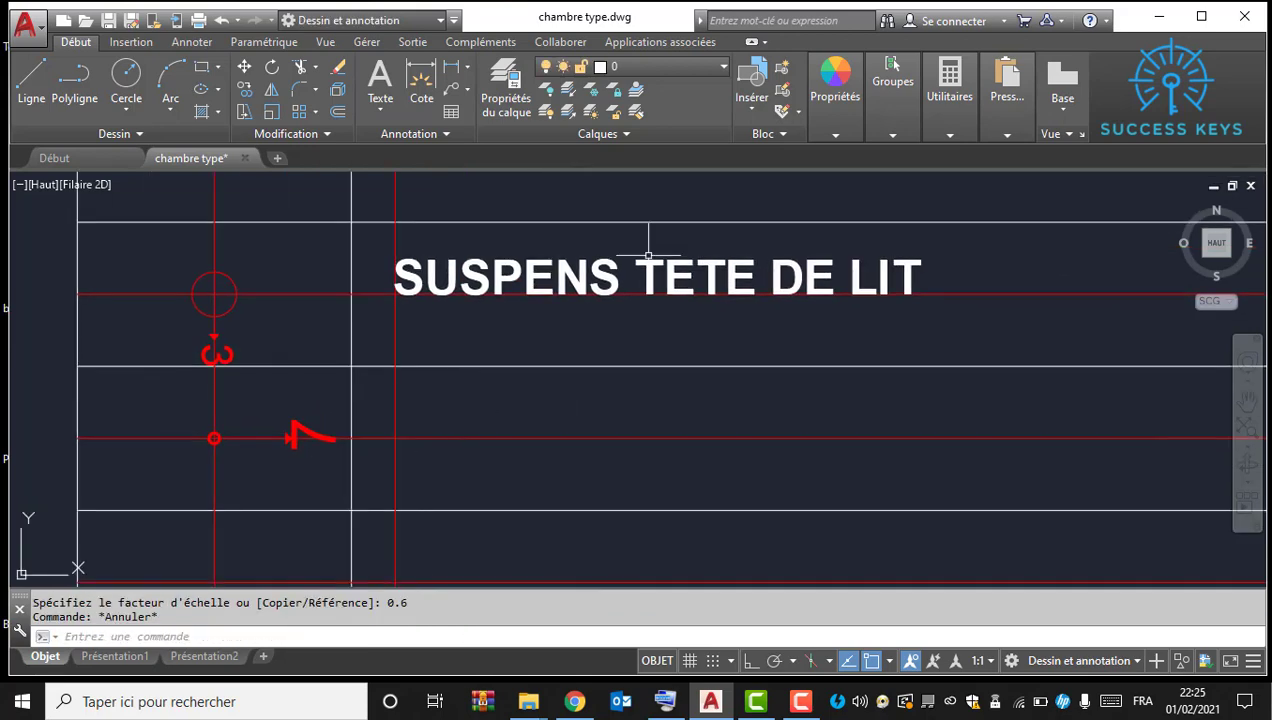
Step: Copy the SUSPENS TETE DE LIT text one row down, using the vertical guide's intersections with the third and fourth rows' upper lines
{"action": "left_click", "coordinate": [508, 268]}
{"action": "right_click", "coordinate": [508, 250]}
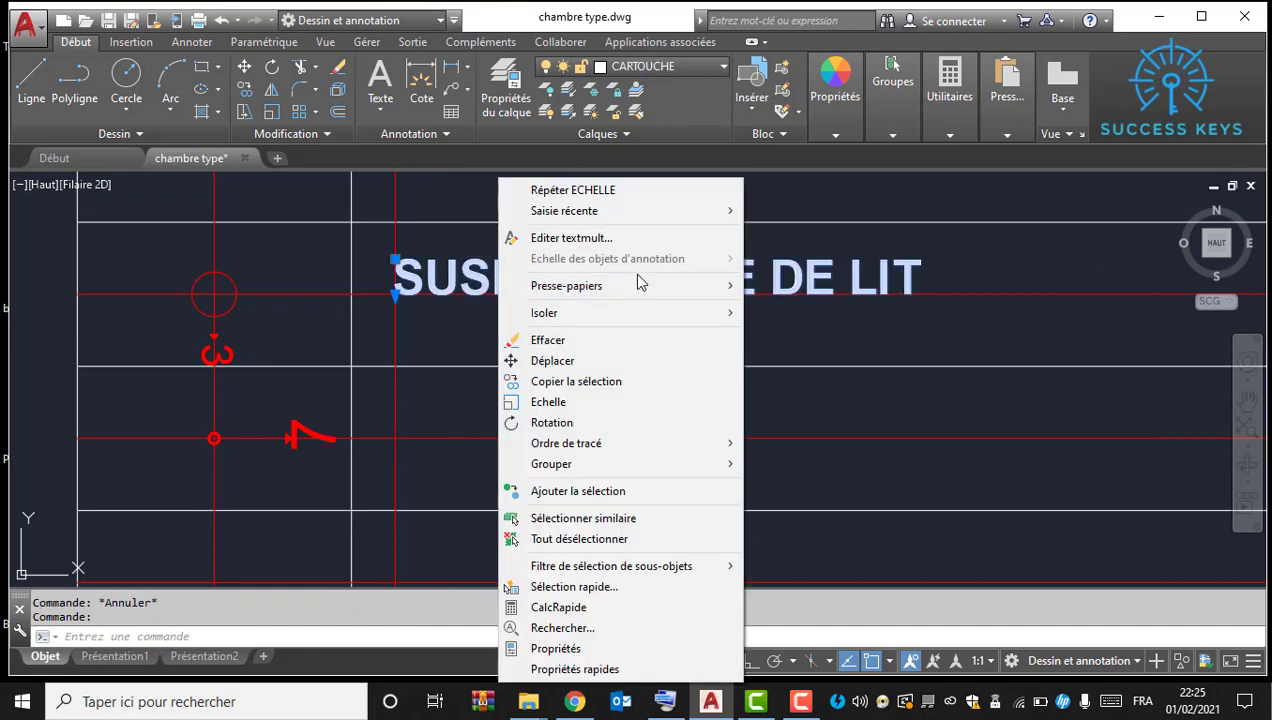
{"action": "left_click", "coordinate": [590, 382]}
{"action": "left_click", "coordinate": [398, 208]}
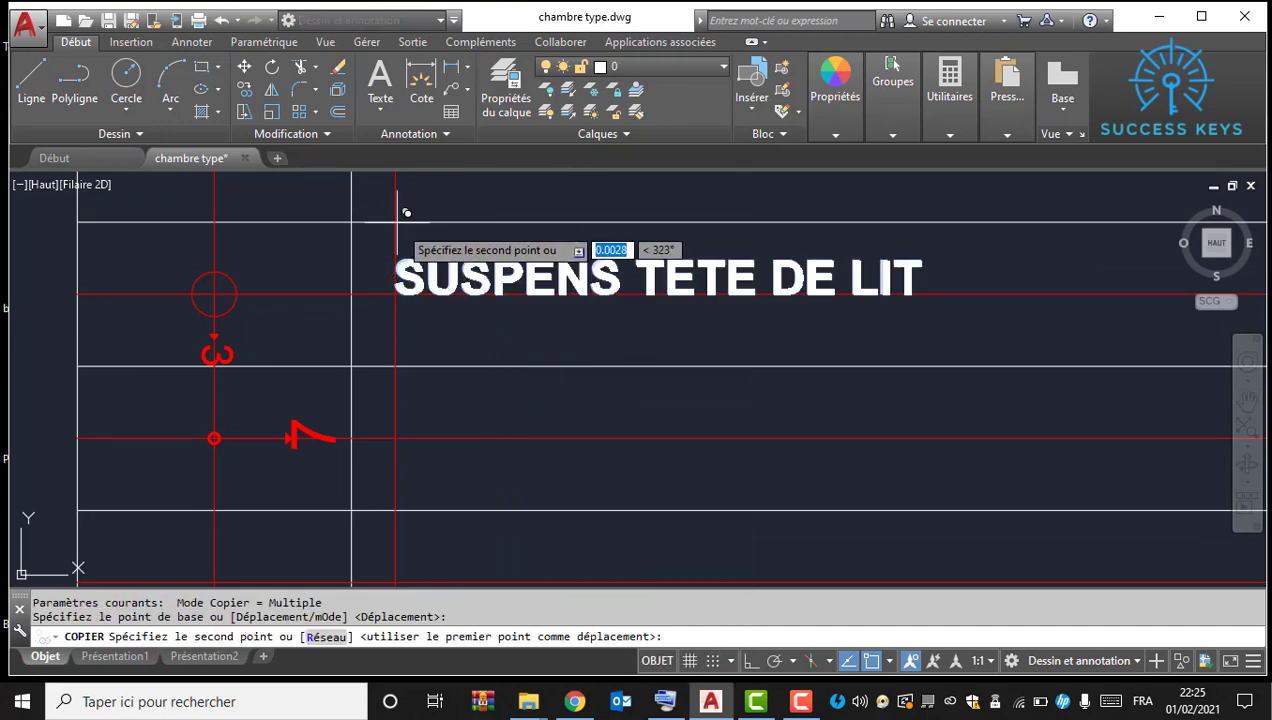
{"action": "left_click", "coordinate": [398, 371]}
{"action": "key", "text": "Escape"}
Step: Replace the fourth row's copied text with ELAIRAGE MIROIR
{"action": "left_click", "coordinate": [471, 396]}
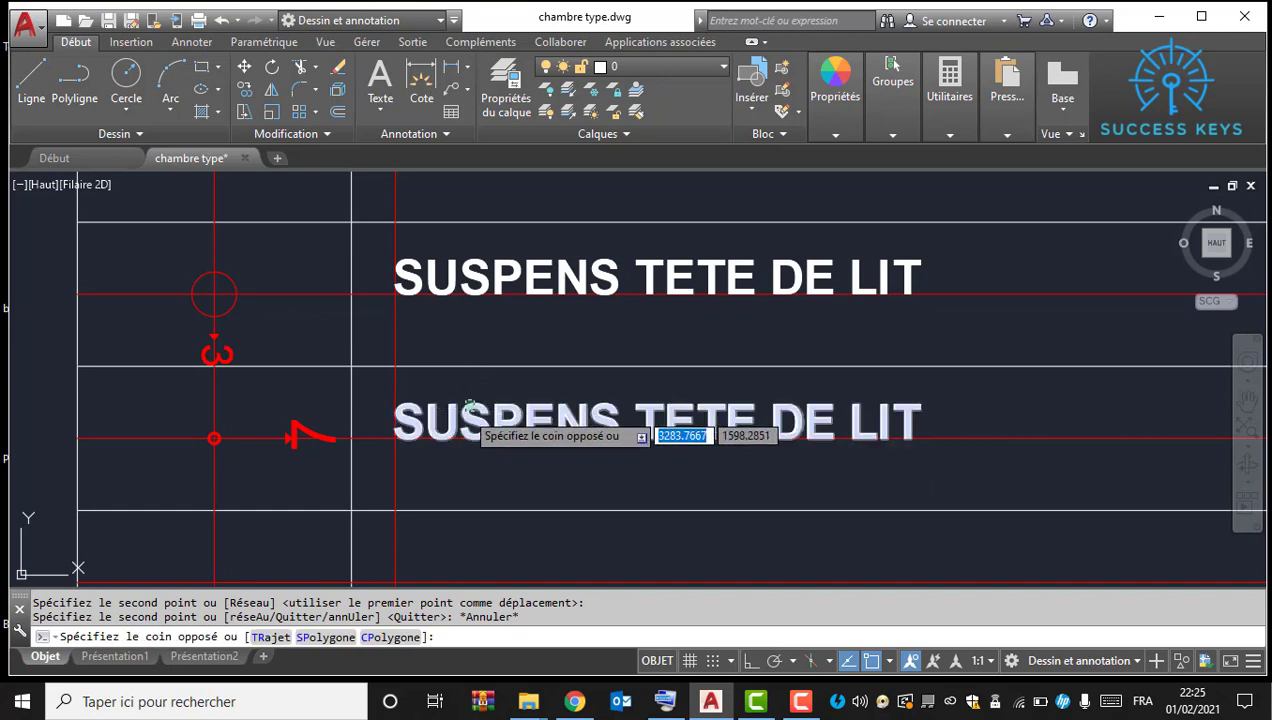
{"action": "left_click", "coordinate": [461, 412]}
{"action": "double_click", "coordinate": [461, 412]}
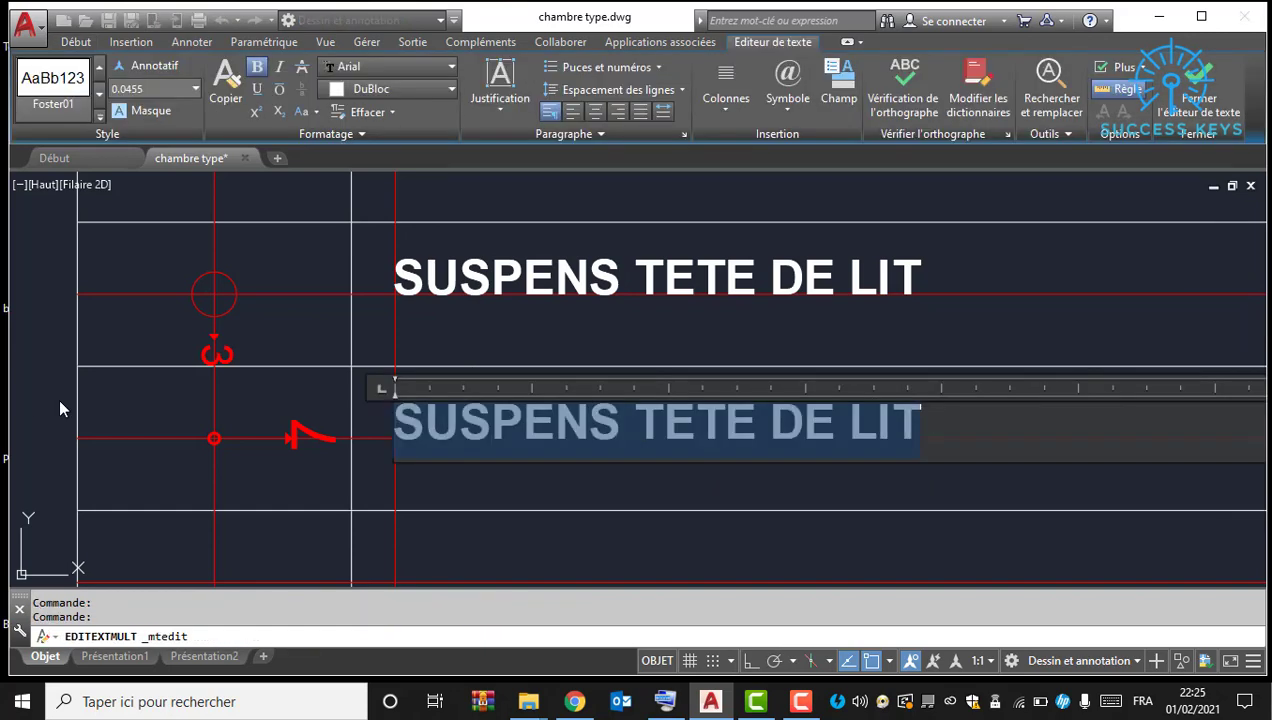
{"action": "type", "text": "MI"}
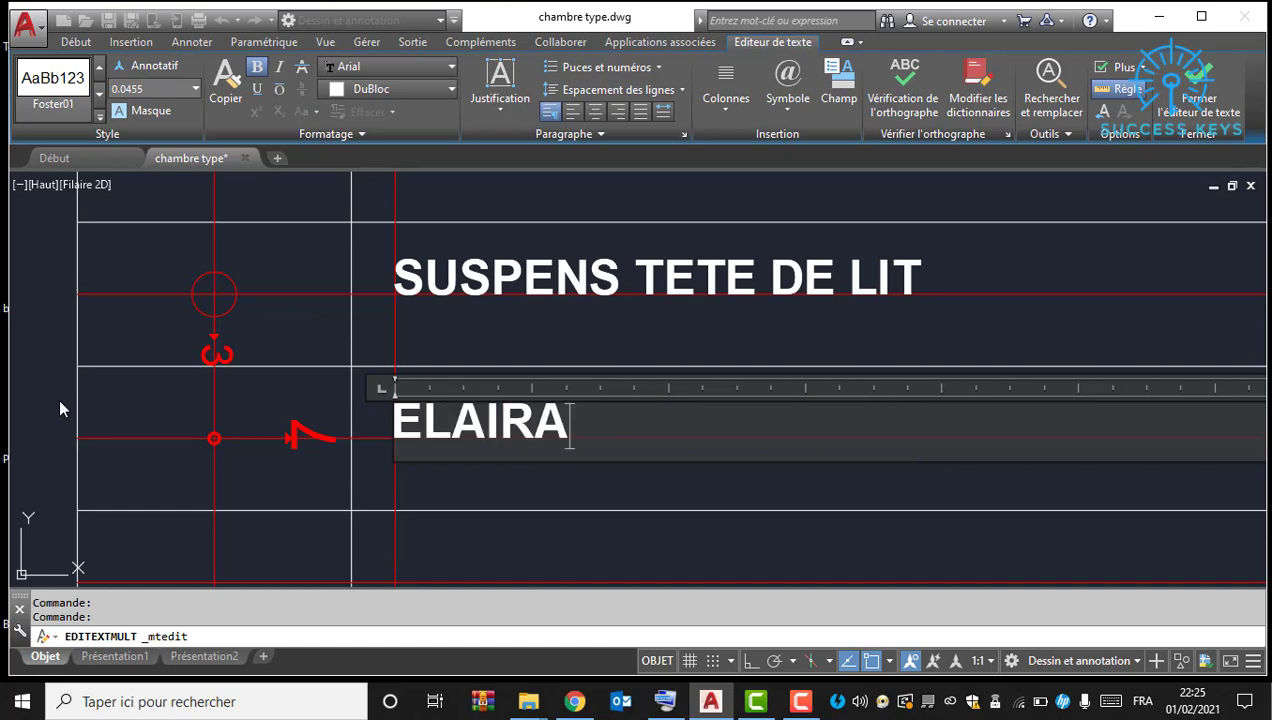
{"action": "type", "text": "AIRAGE MIROIR"}
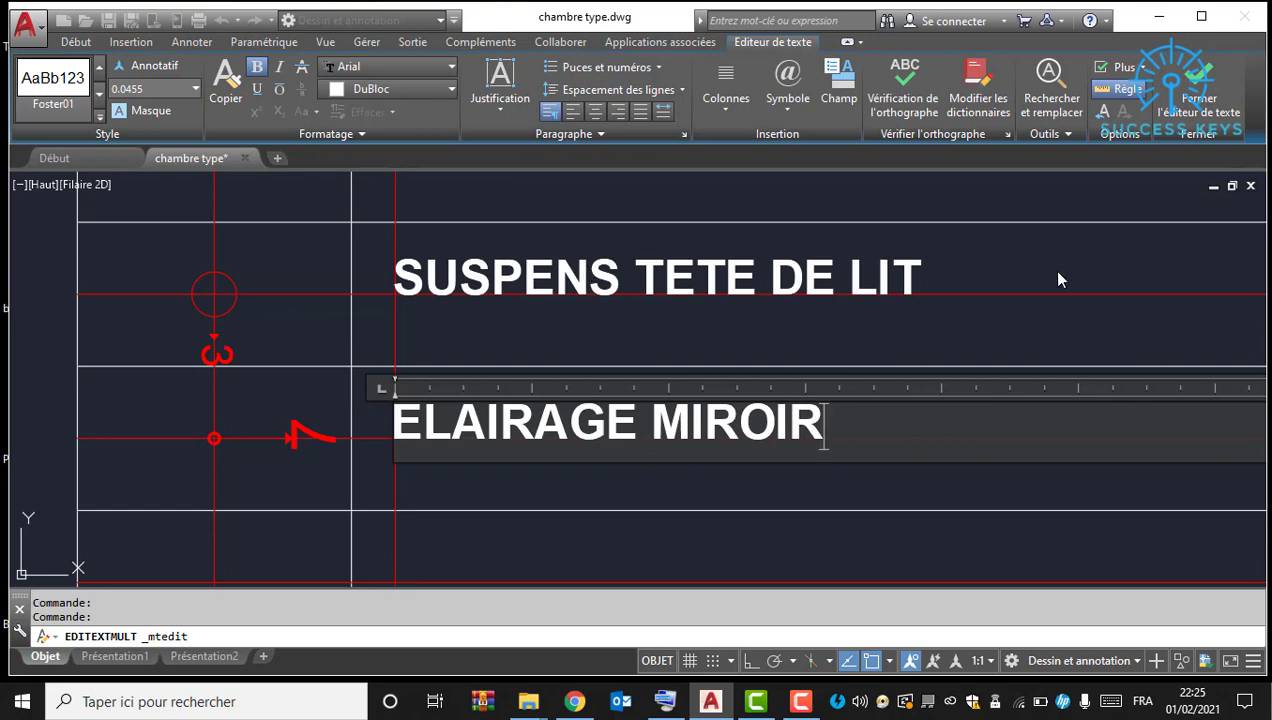
{"action": "left_click", "coordinate": [1058, 272]}
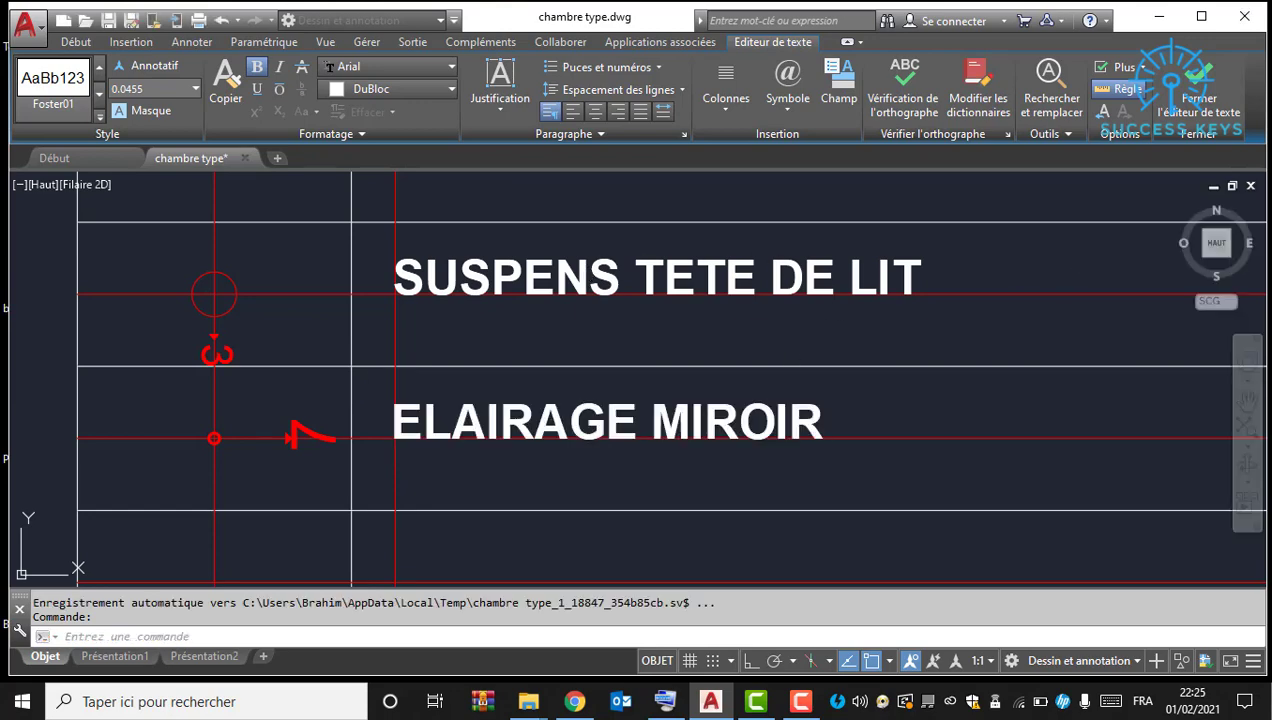
Step: Copy only the number 5 symbol over the King plan's toilet from its circles' centre to the symbol guide's intersection with the fifth row's guide line
{"action": "scroll", "coordinate": [116, 421], "scroll_direction": "down", "scroll_amount": 7}
{"action": "scroll", "coordinate": [553, 356], "scroll_direction": "up", "scroll_amount": 2}
{"action": "mouse_move", "coordinate": [990, 323]}
{"action": "middle_mouse_down"}
{"action": "mouse_move", "coordinate": [429, 350]}
{"action": "mouse_move", "coordinate": [1208, 272]}
{"action": "middle_mouse_up"}
{"action": "middle_click_drag", "start_coordinate": [495, 317], "coordinate": [530, 396]}
{"action": "scroll", "coordinate": [691, 337], "scroll_direction": "up", "scroll_amount": 8}
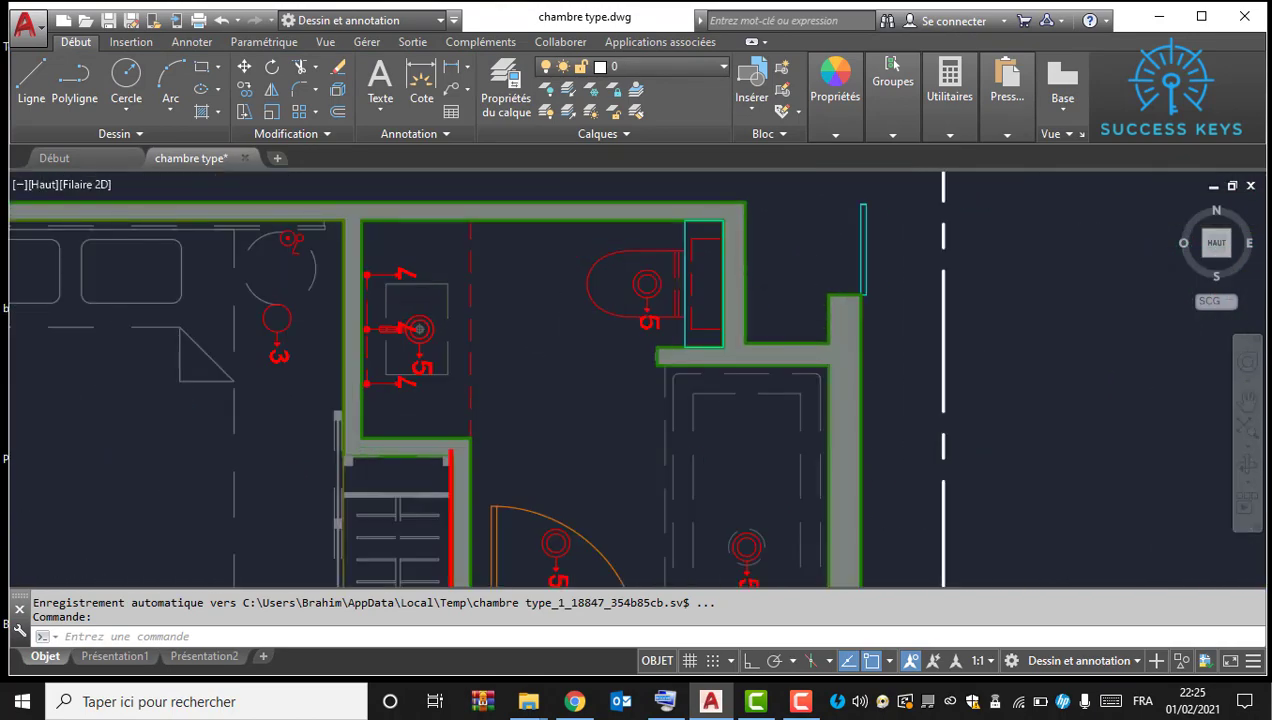
{"action": "left_click", "coordinate": [549, 186]}
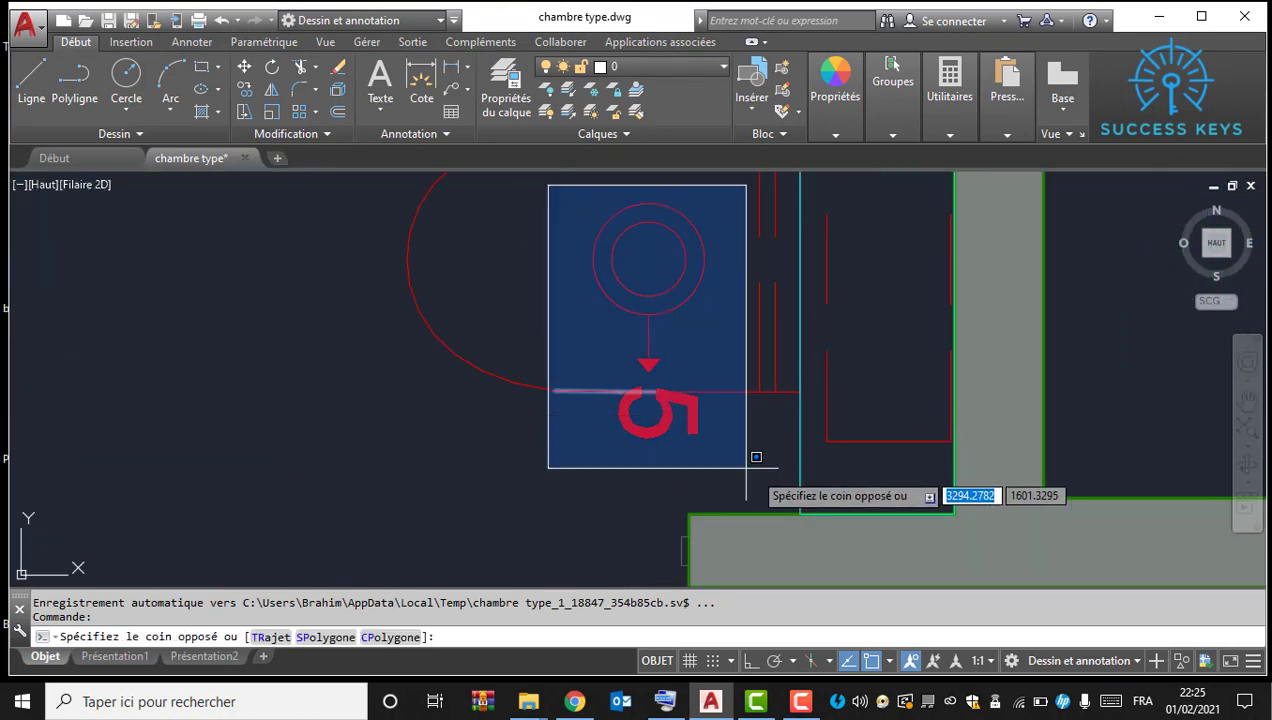
{"action": "left_click", "coordinate": [757, 445]}
{"action": "left_click", "coordinate": [594, 358], "text": "shift"}
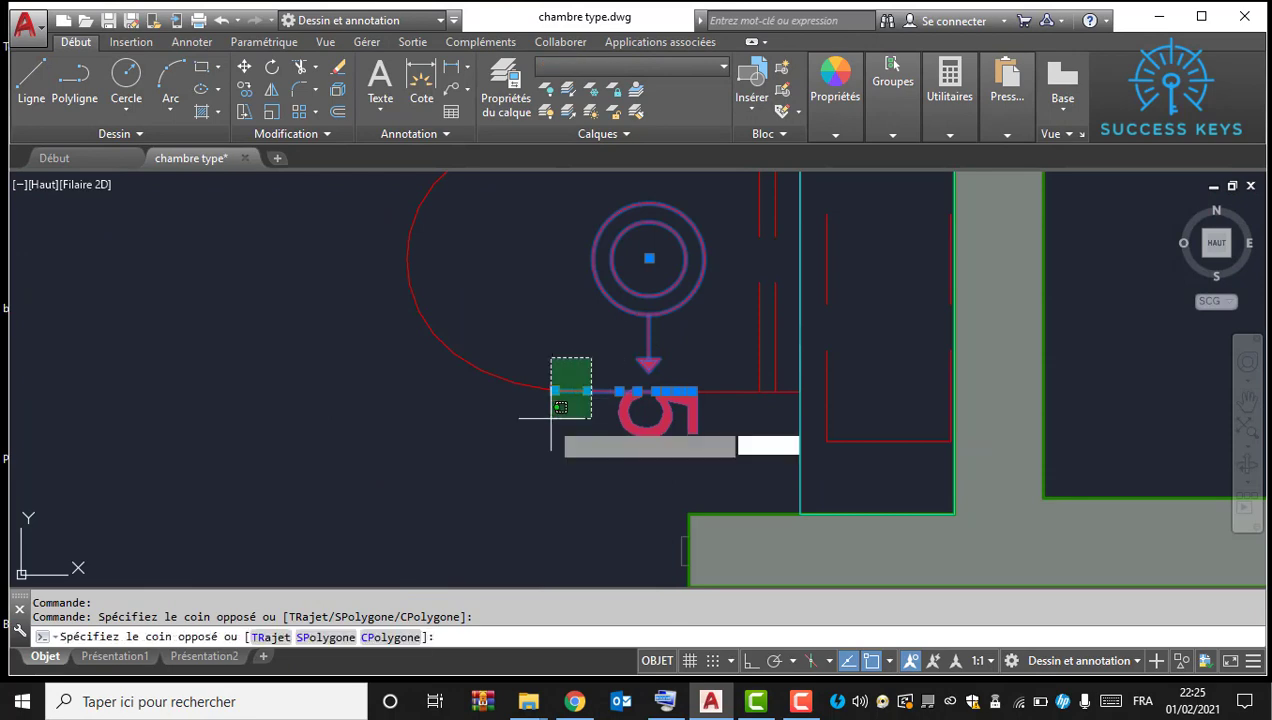
{"action": "left_click", "coordinate": [543, 440], "text": "shift"}
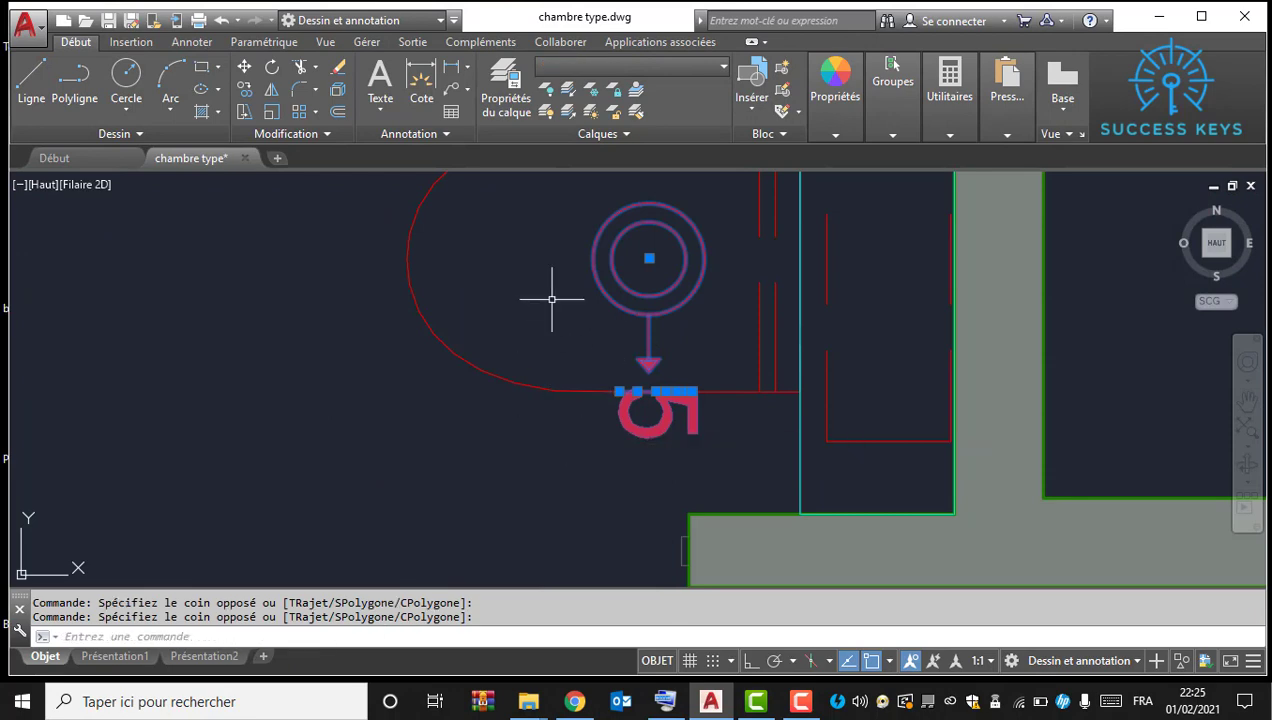
{"action": "left_click", "coordinate": [597, 372], "text": "shift"}
{"action": "left_click", "coordinate": [752, 421], "text": "shift"}
{"action": "right_click", "coordinate": [522, 303]}
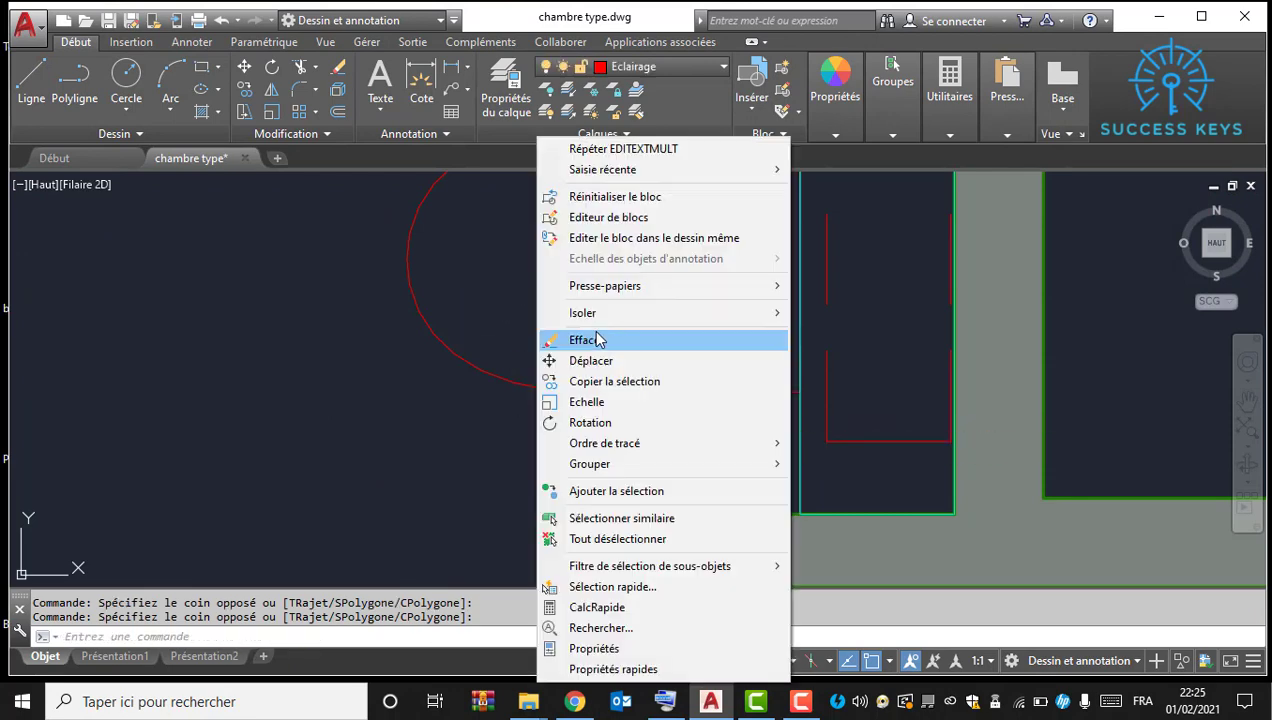
{"action": "left_click", "coordinate": [650, 381]}
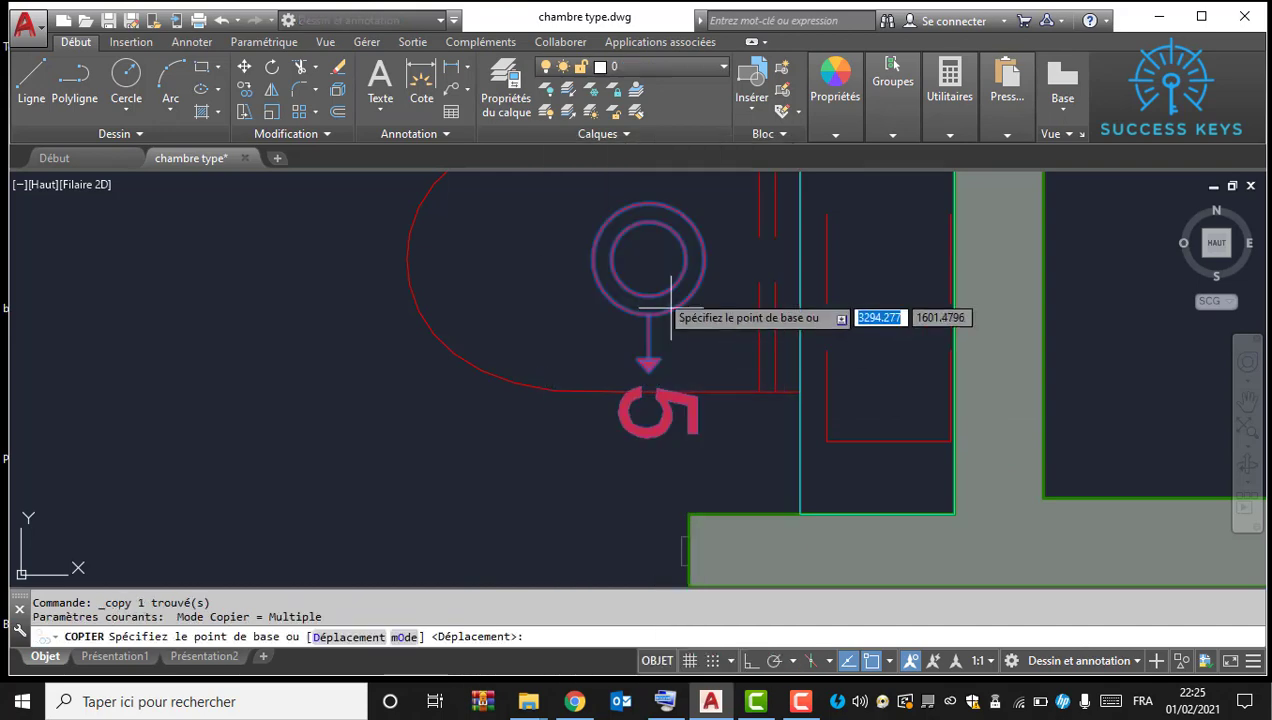
{"action": "scroll", "coordinate": [645, 260], "scroll_direction": "down", "scroll_amount": 3}
{"action": "left_click", "coordinate": [645, 258]}
{"action": "scroll", "coordinate": [400, 372], "scroll_direction": "down", "scroll_amount": 3}
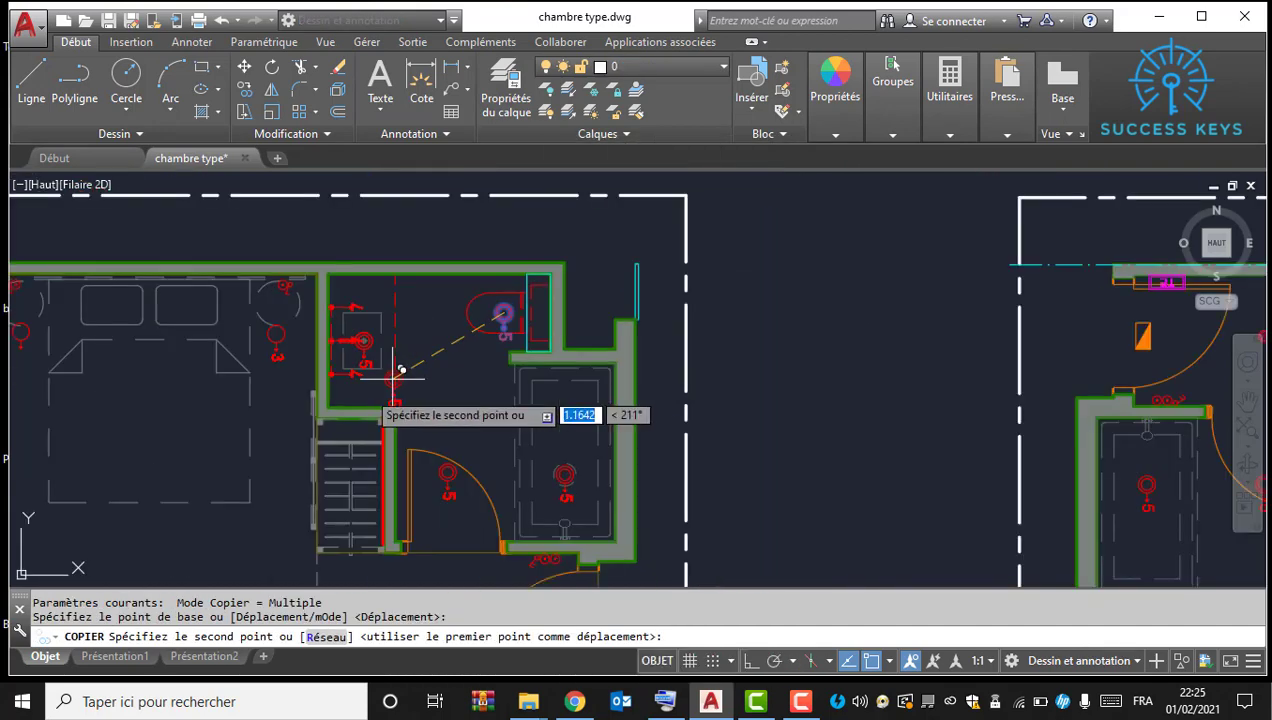
{"action": "middle_click_drag", "start_coordinate": [392, 379], "coordinate": [1041, 115]}
{"action": "middle_click_drag", "start_coordinate": [193, 346], "coordinate": [735, 227]}
{"action": "scroll", "coordinate": [534, 345], "scroll_direction": "up", "scroll_amount": 4}
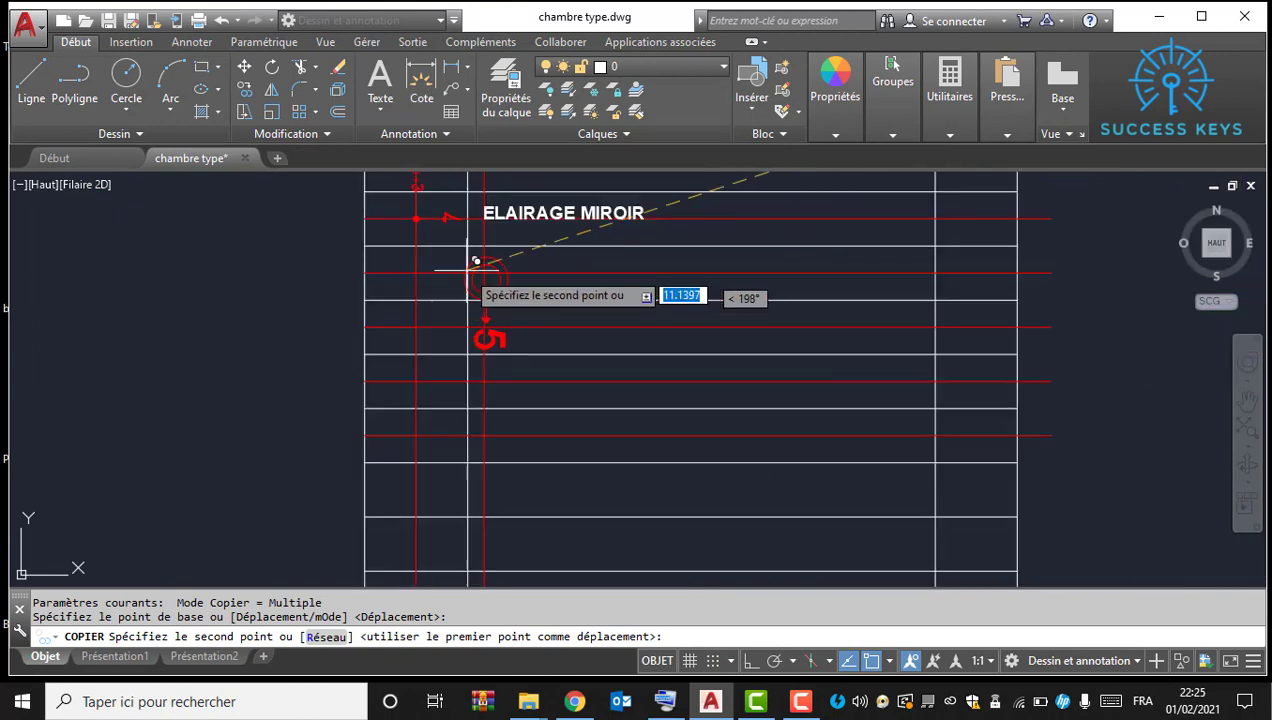
{"action": "middle_click_drag", "start_coordinate": [476, 262], "coordinate": [478, 370]}
{"action": "scroll", "coordinate": [477, 372], "scroll_direction": "up", "scroll_amount": 4}
{"action": "left_click", "coordinate": [473, 372]}
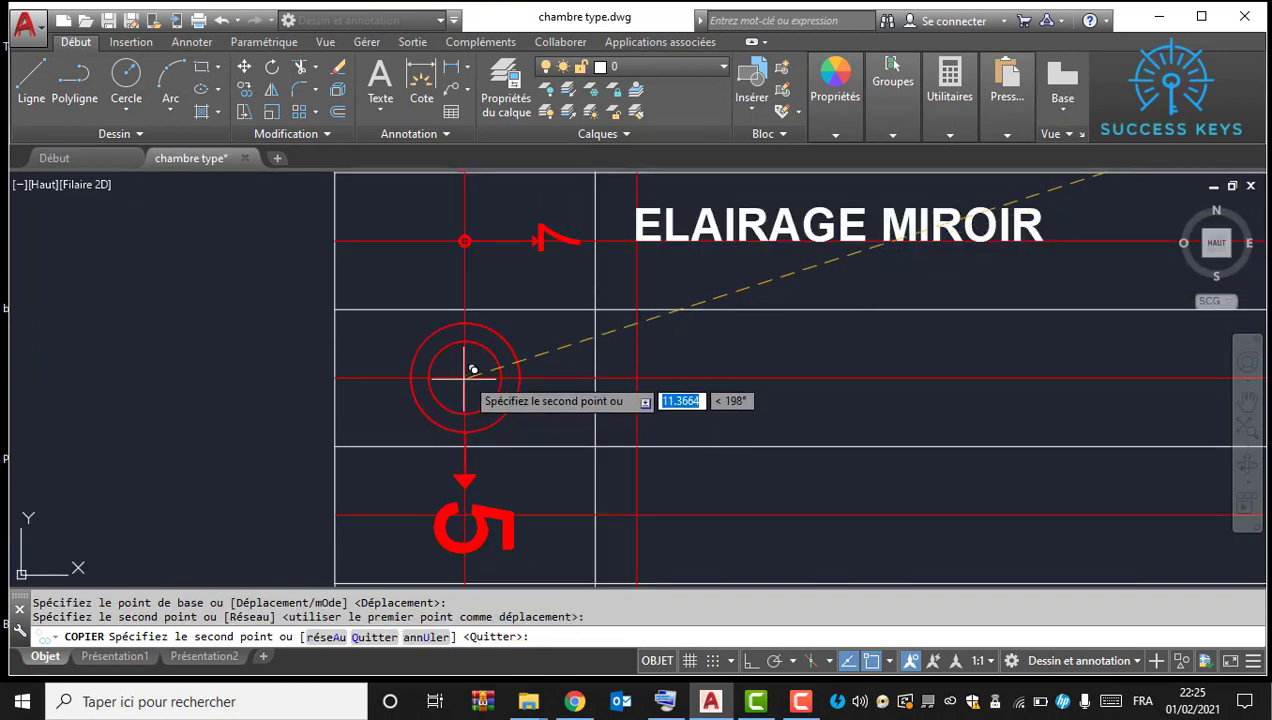
{"action": "key", "text": "Escape"}
Step: Scale the fifth-row number 5 symbol by 0.5 about its circles' centre
{"action": "left_click", "coordinate": [389, 293]}
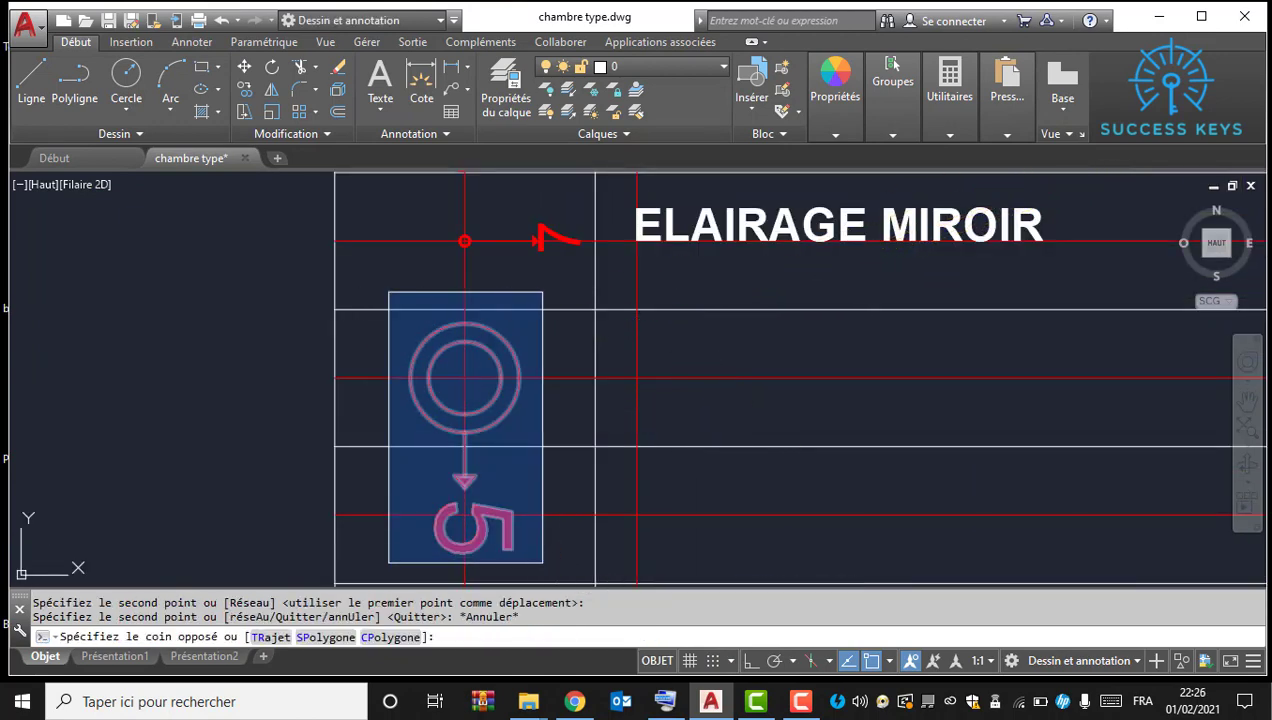
{"action": "left_click", "coordinate": [543, 562]}
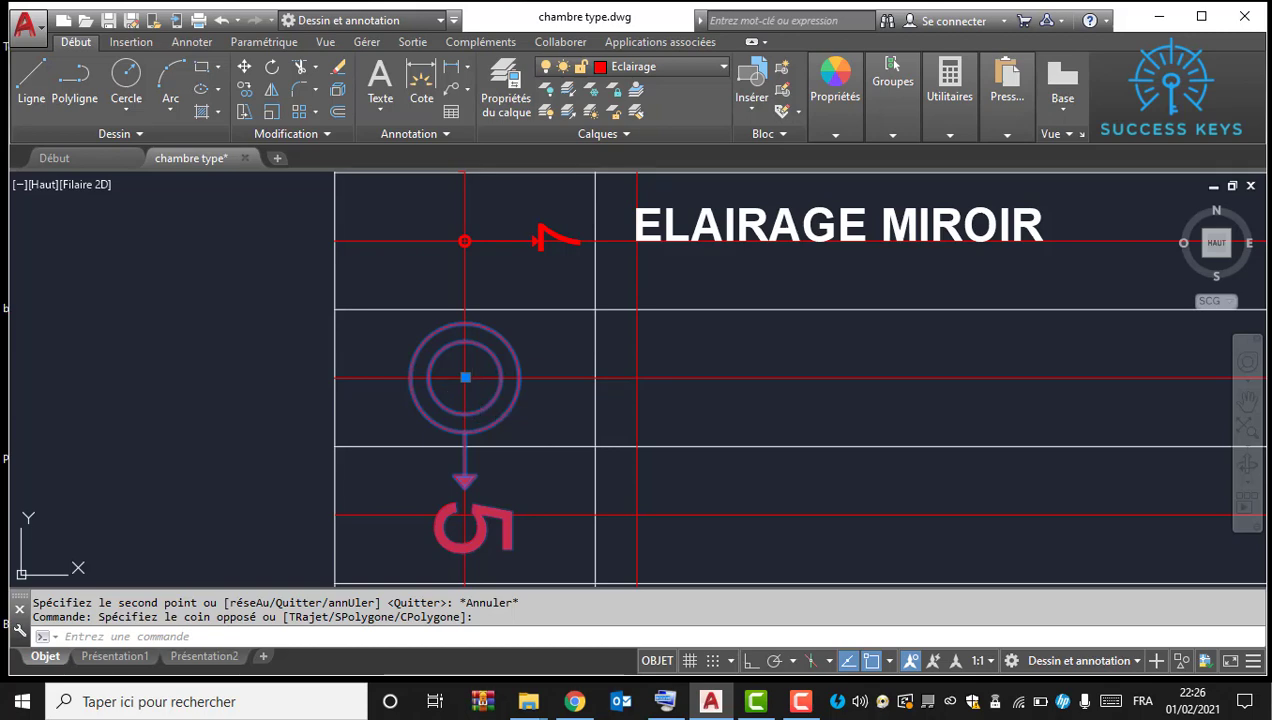
{"action": "type", "text": "eh"}
{"action": "key", "text": "Return"}
{"action": "type", "text": "0.5"}
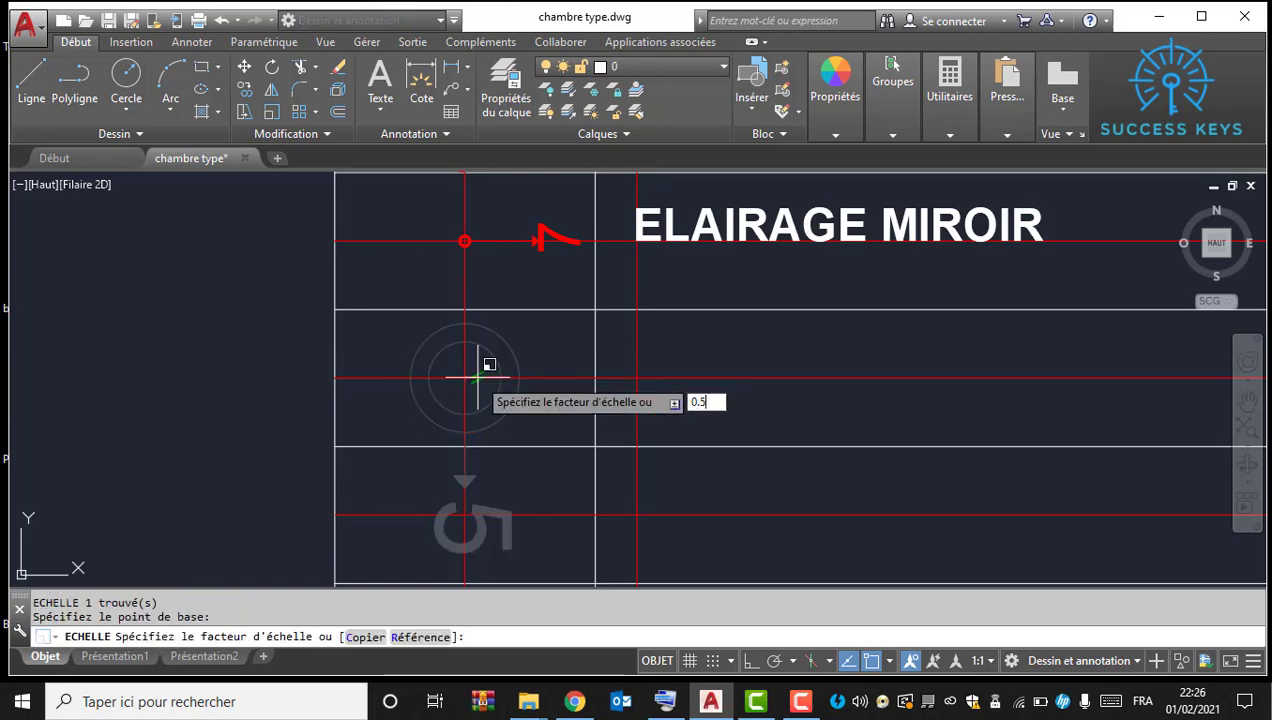
{"action": "key", "text": "Return"}
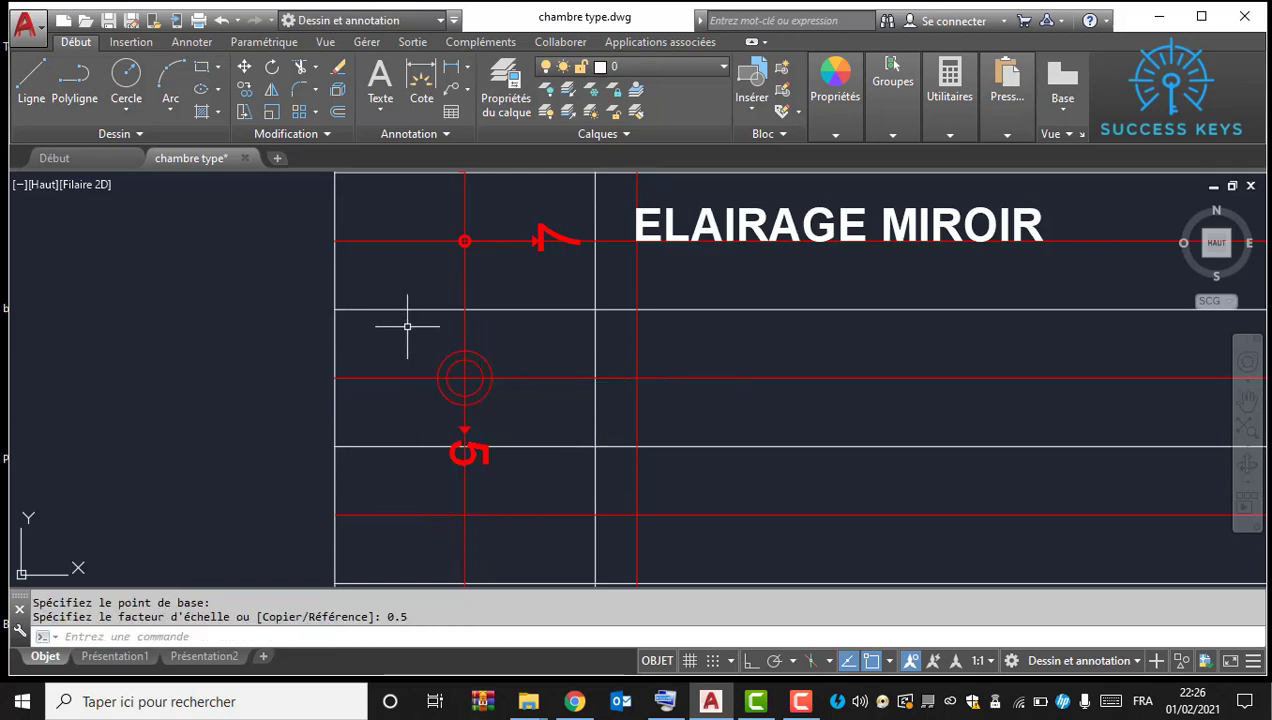
Step: Reduce the fifth-row number 5 symbol a second time by a factor of 0.5, again about its circles' centre
{"action": "left_click", "coordinate": [407, 326]}
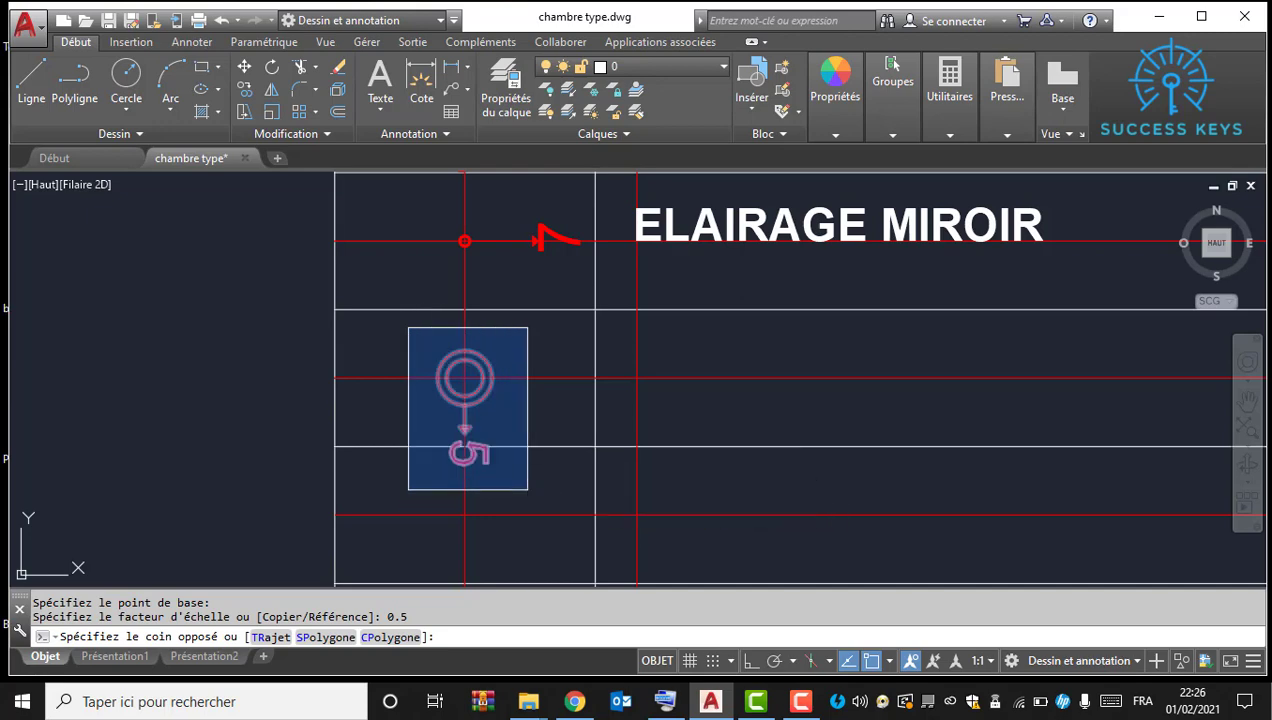
{"action": "left_click", "coordinate": [528, 490]}
{"action": "type", "text": "EH"}
{"action": "key", "text": "Return"}
{"action": "scroll", "coordinate": [464, 377], "scroll_direction": "up", "scroll_amount": 2}
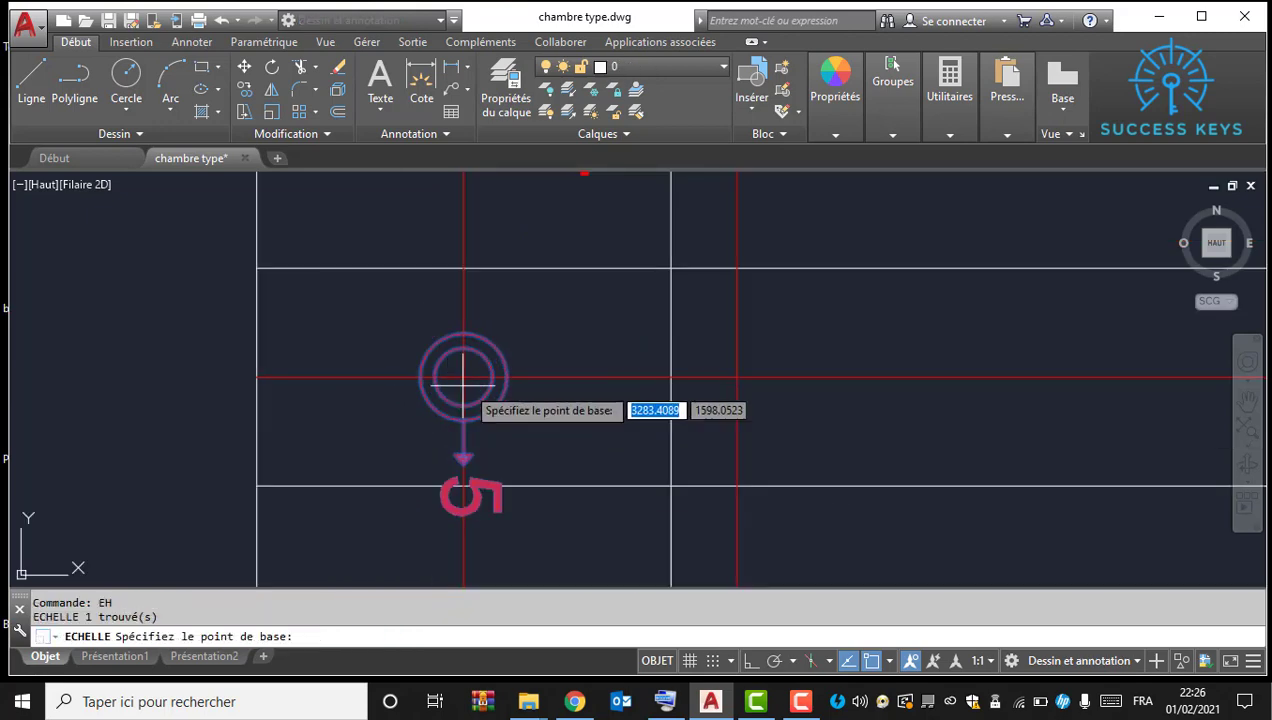
{"action": "left_click", "coordinate": [463, 377]}
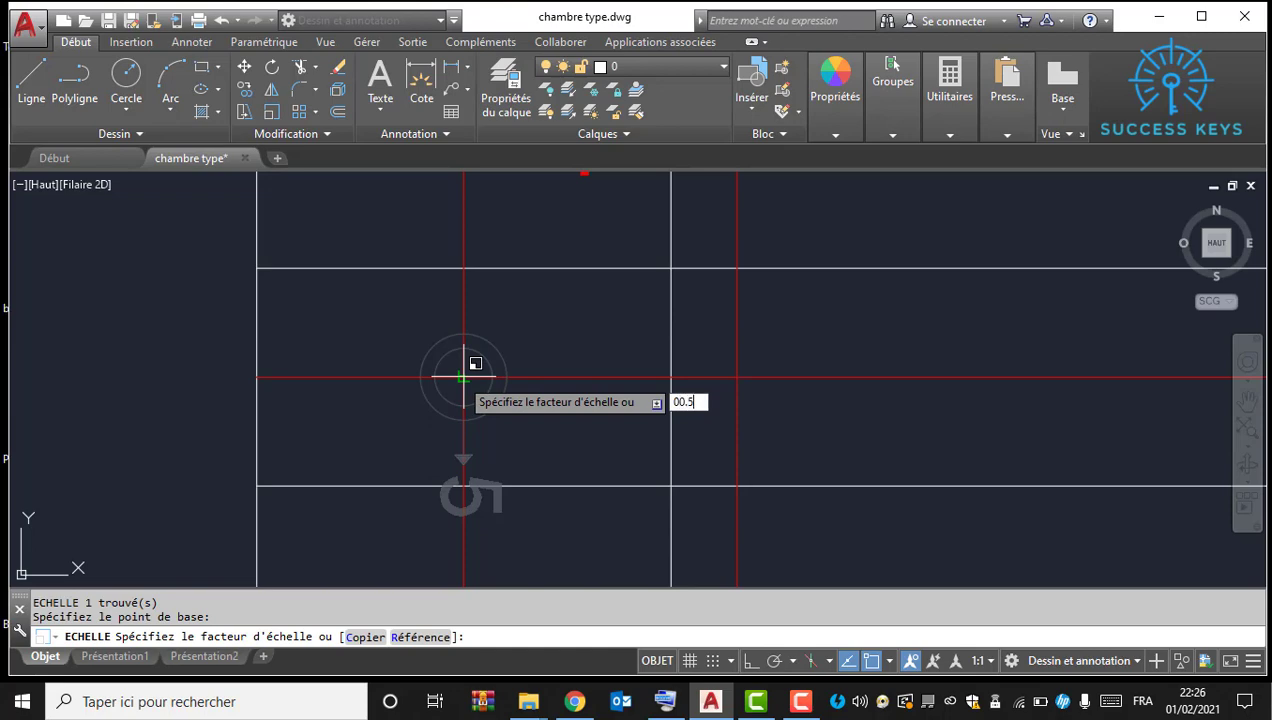
{"action": "key", "text": "Return"}
{"action": "scroll", "coordinate": [463, 377], "scroll_direction": "down", "scroll_amount": 3}
{"action": "scroll", "coordinate": [540, 320], "scroll_direction": "up", "scroll_amount": 2}
{"action": "key", "text": "Escape"}
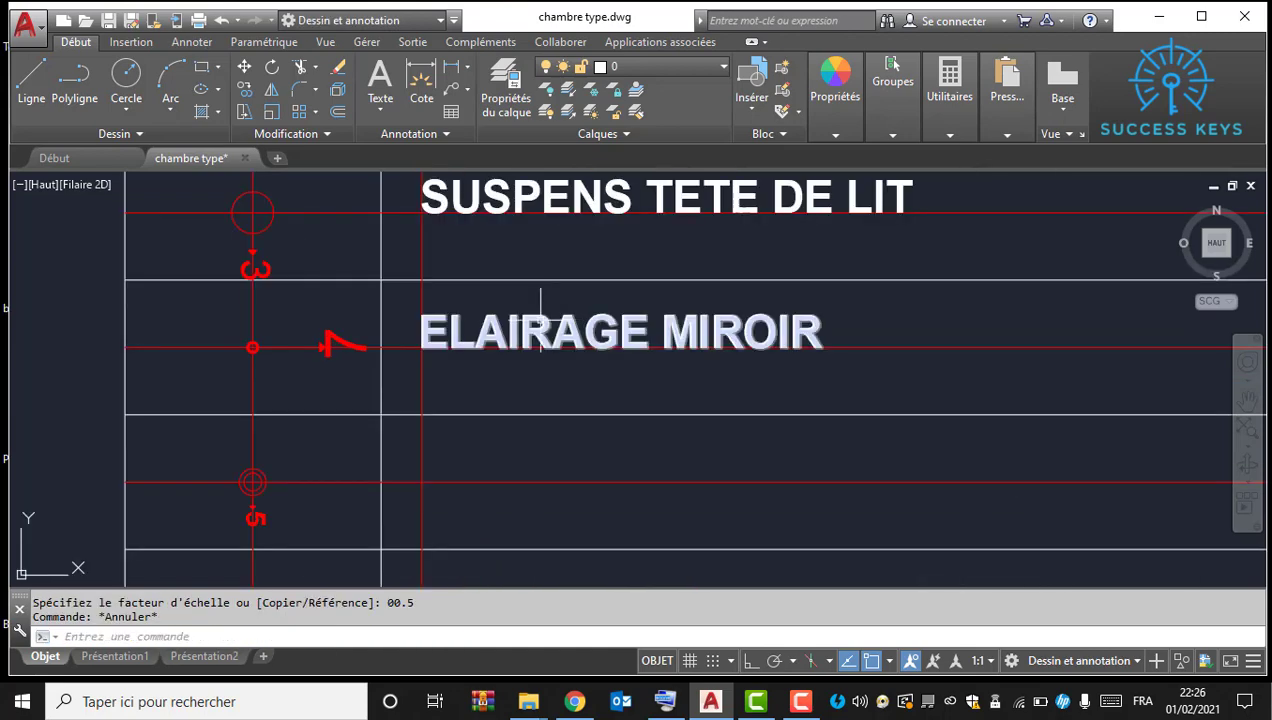
{"action": "left_click", "coordinate": [478, 328]}
{"action": "type", "text": "P"}
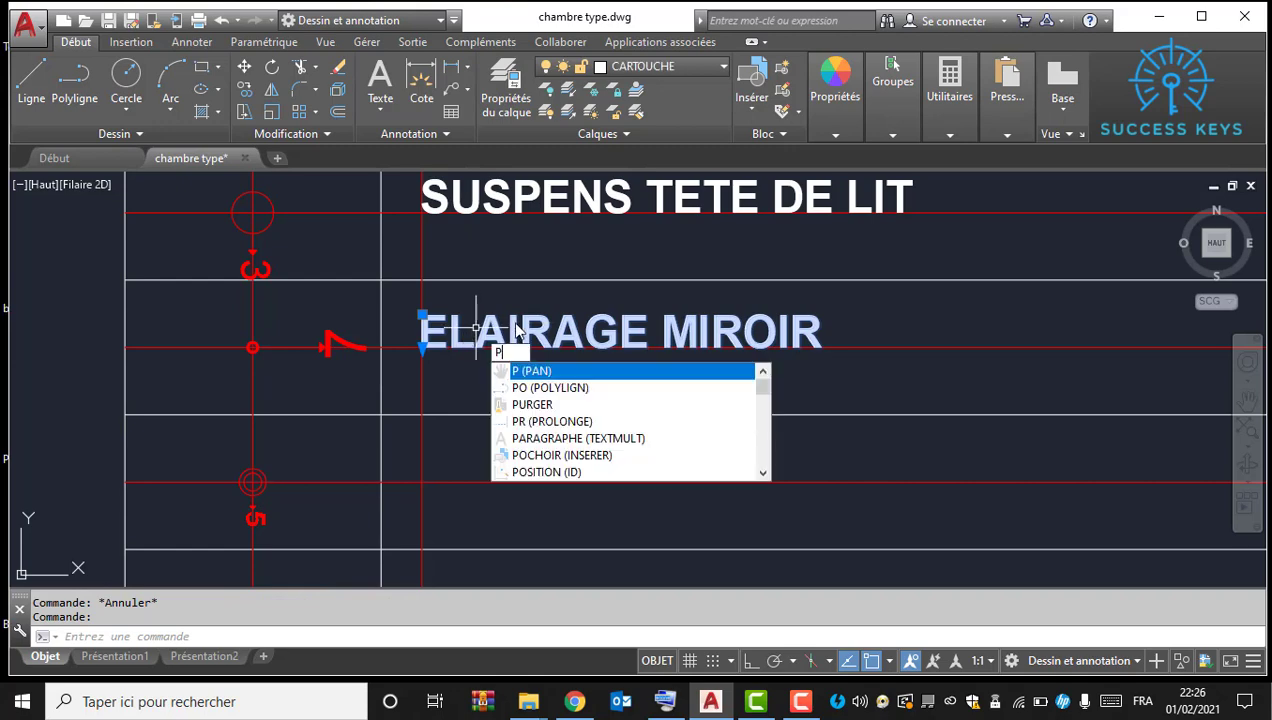
{"action": "right_click", "coordinate": [450, 300]}
{"action": "key", "text": "Escape"}
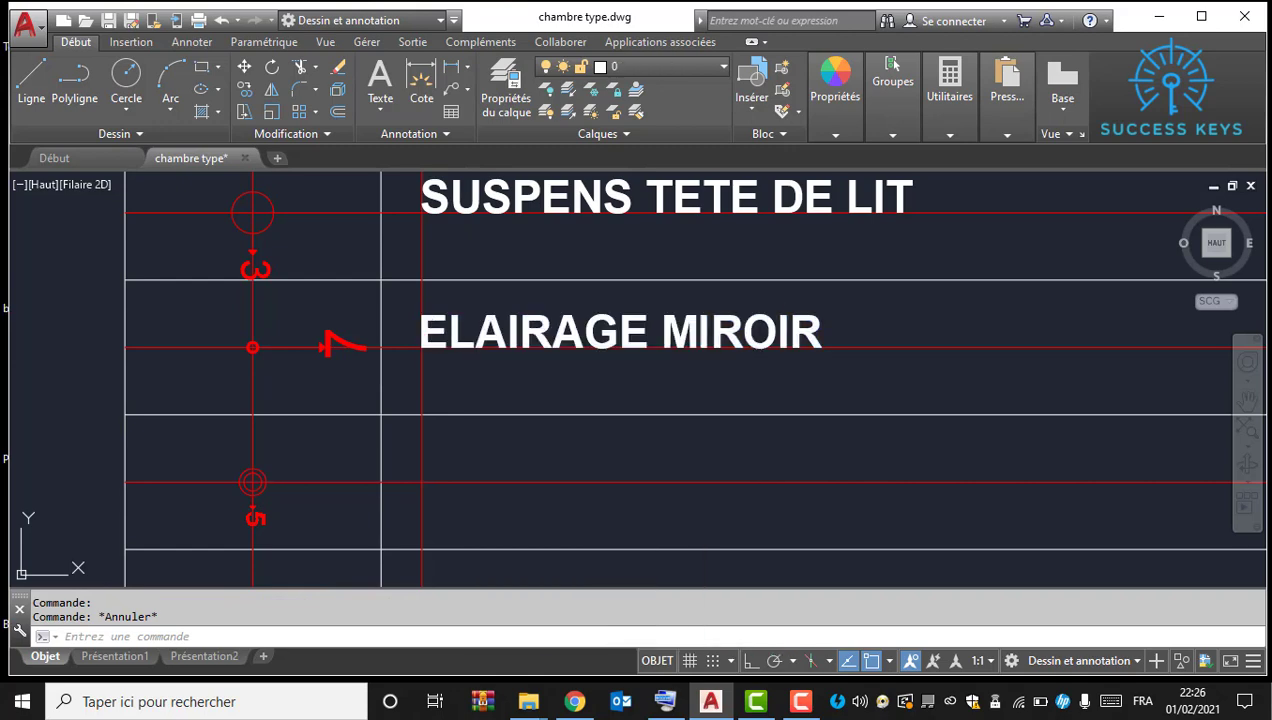
{"action": "left_click", "coordinate": [460, 300]}
{"action": "right_click", "coordinate": [460, 300]}
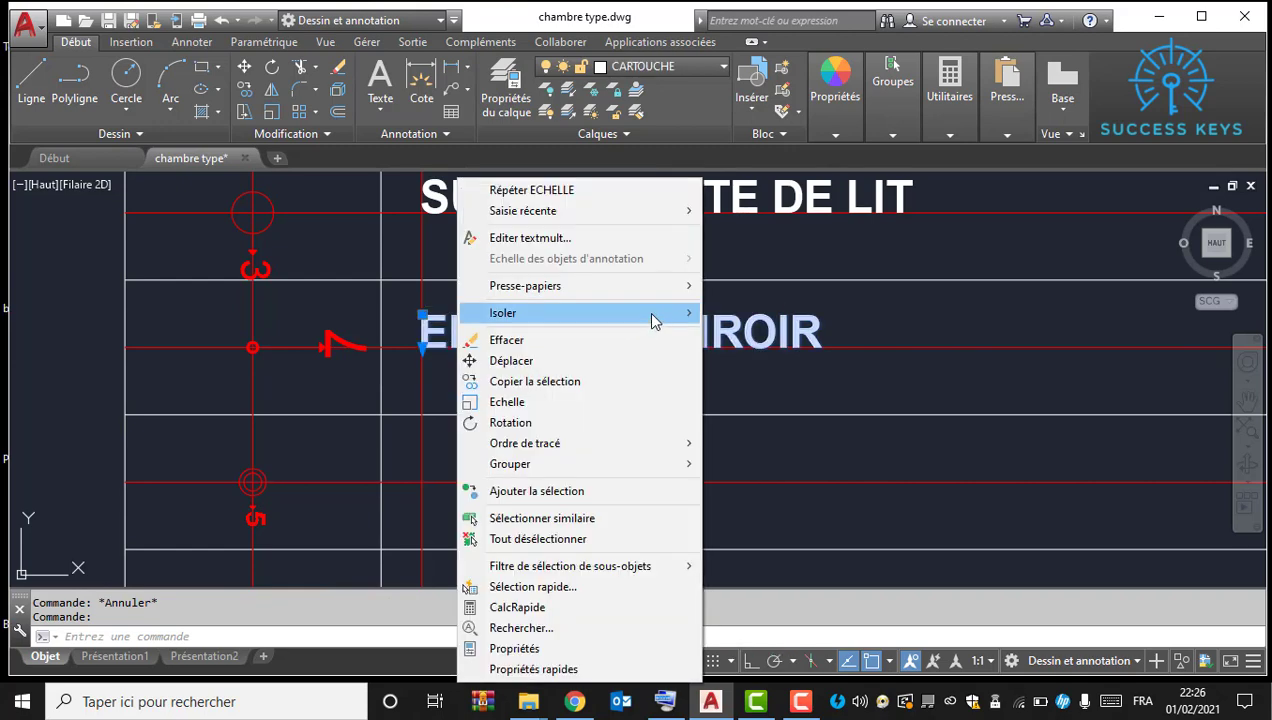
{"action": "left_click", "coordinate": [586, 362]}
{"action": "key", "text": "Escape"}
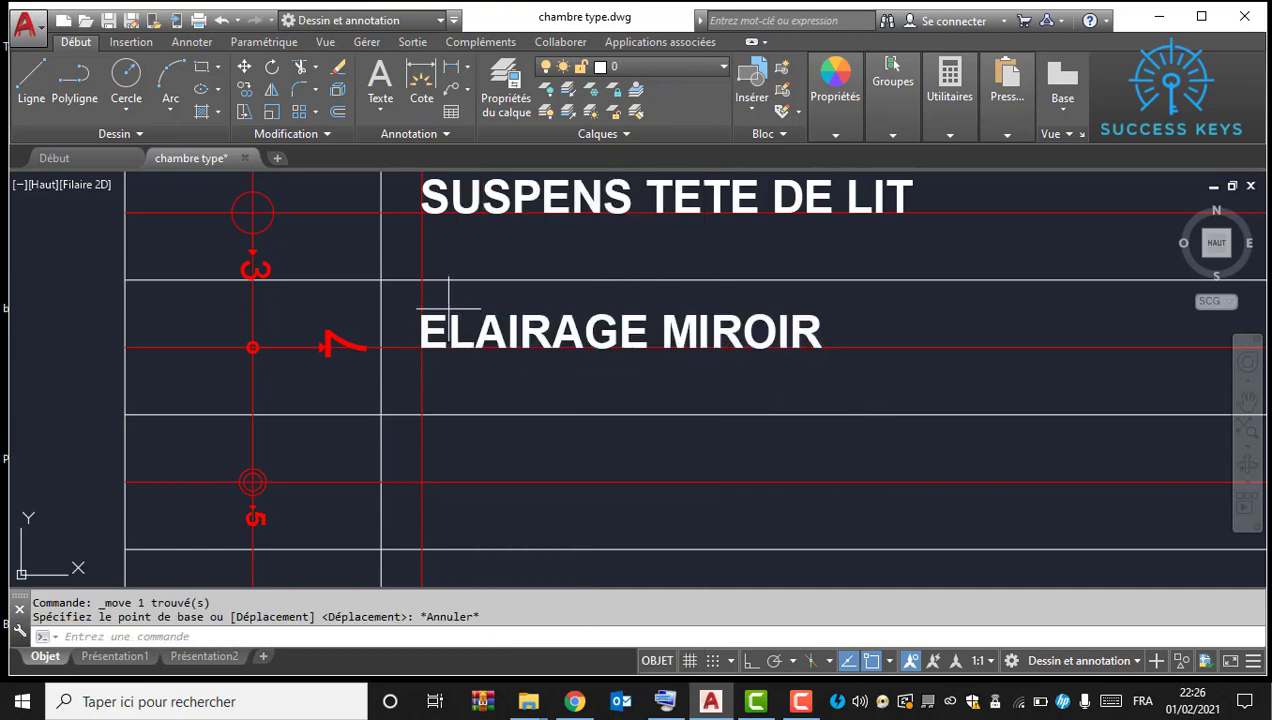
Step: Copy the ELAIRAGE MIROIR text one row down, using the vertical guide's intersections with the fourth and fifth rows' upper lines
{"action": "left_click", "coordinate": [449, 310]}
{"action": "left_click", "coordinate": [454, 304]}
{"action": "right_click", "coordinate": [454, 304]}
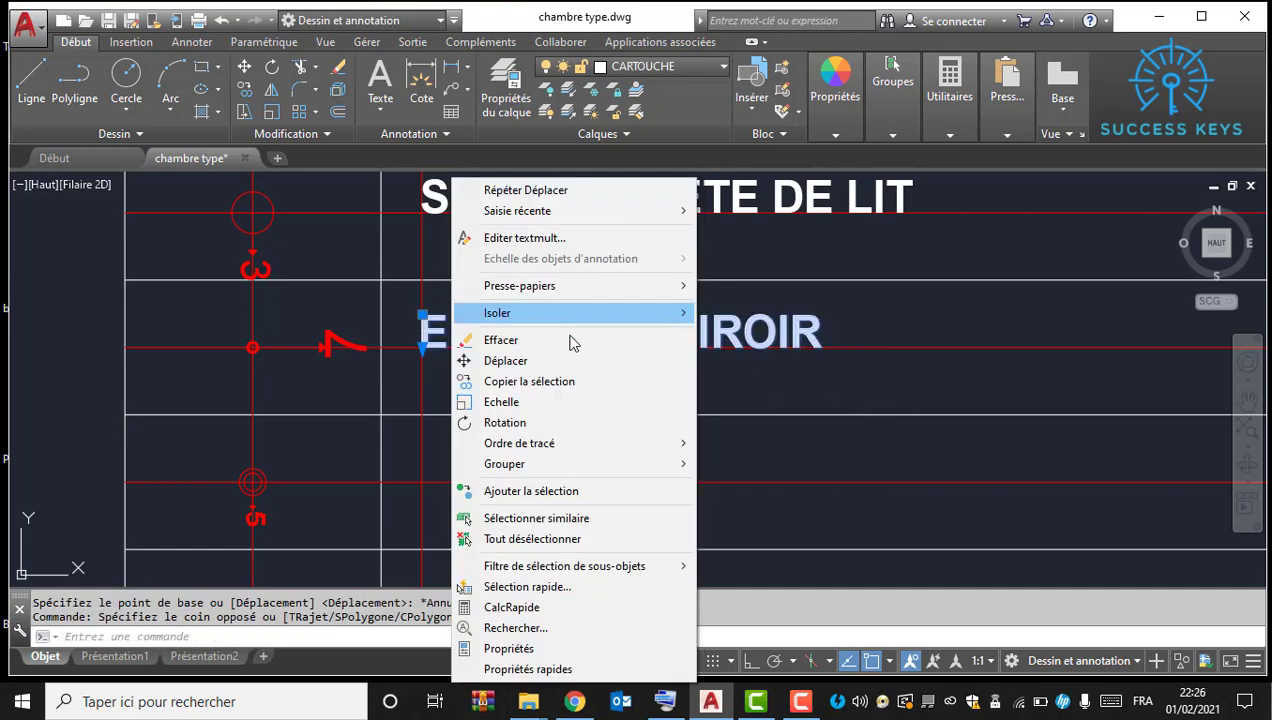
{"action": "left_click", "coordinate": [529, 381]}
{"action": "left_click", "coordinate": [422, 283]}
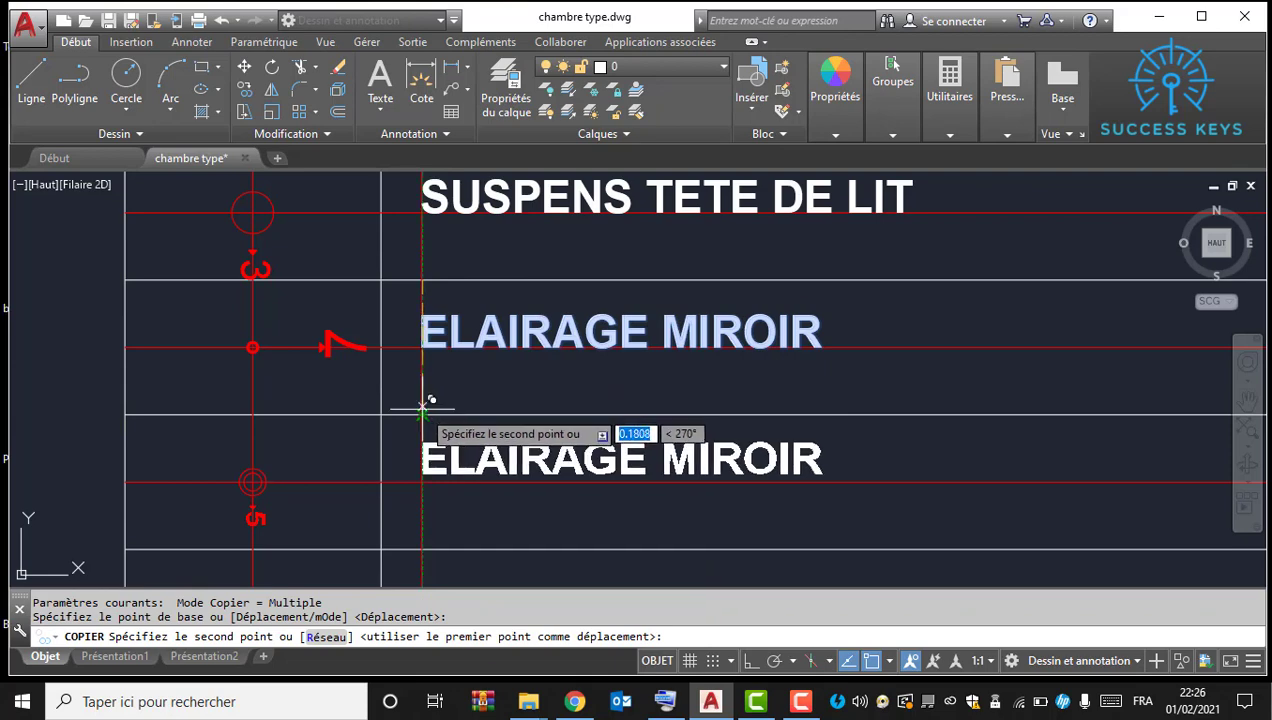
{"action": "left_click", "coordinate": [424, 417]}
{"action": "key", "text": "Escape"}
Step: Replace the fifth row's copied text with SPOT ETANCHE SDB
{"action": "left_click", "coordinate": [505, 455]}
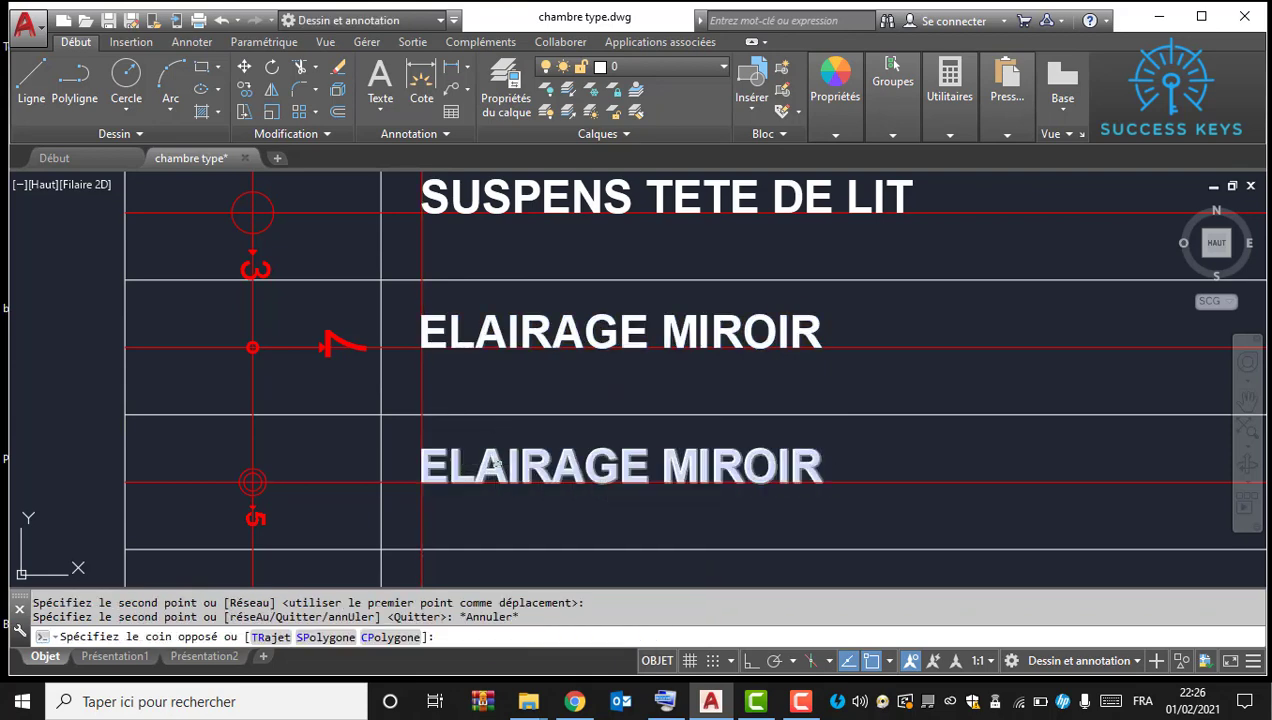
{"action": "left_click", "coordinate": [420, 463]}
{"action": "double_click", "coordinate": [815, 466]}
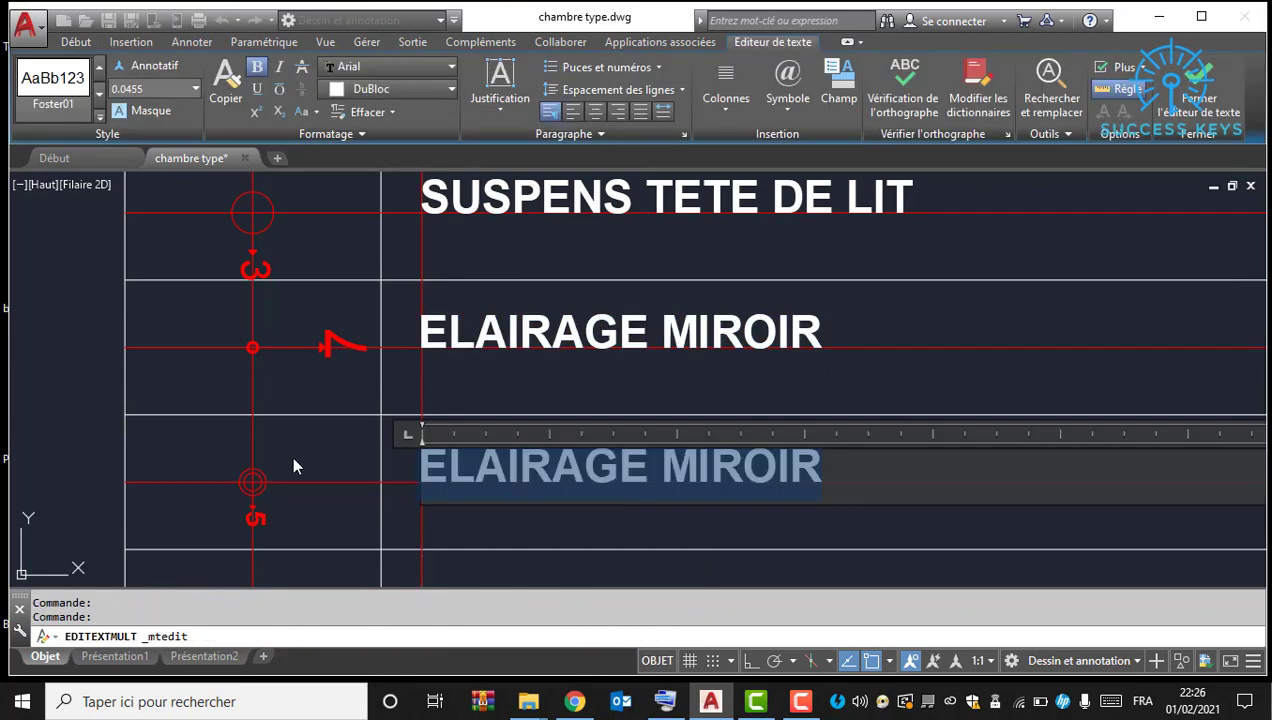
{"action": "type", "text": "SPO"}
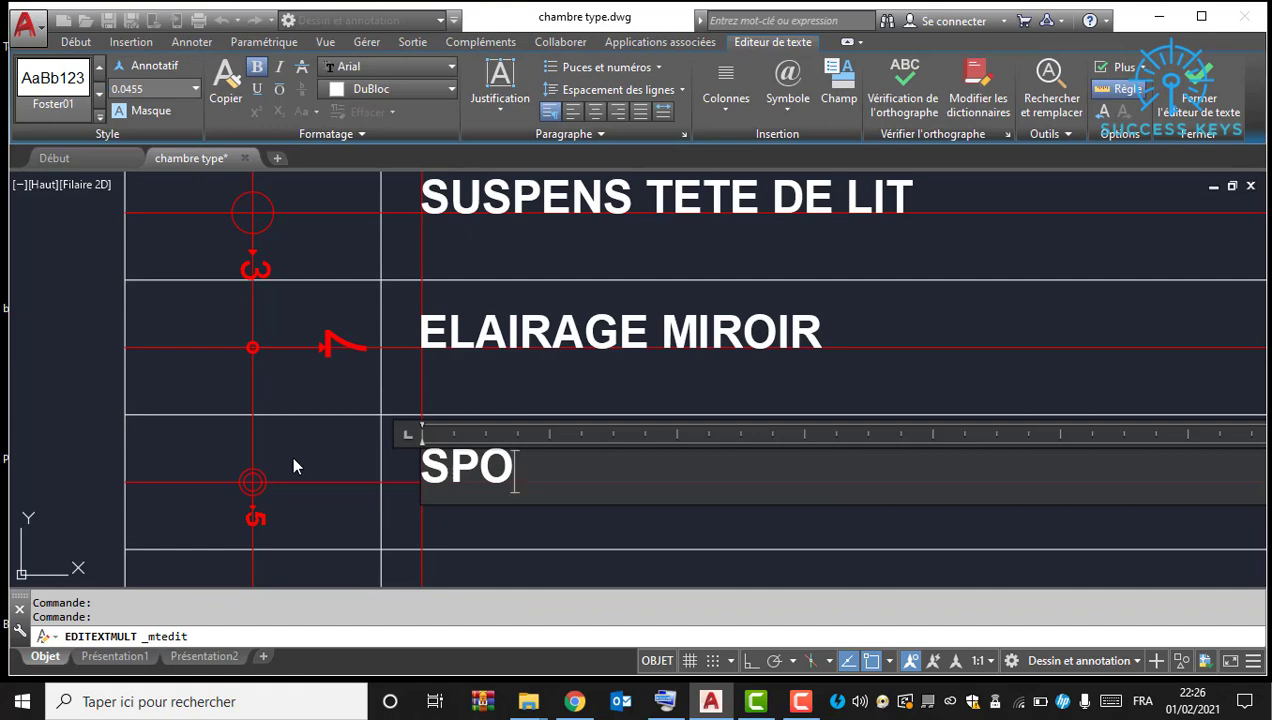
{"action": "left_click", "coordinate": [665, 701]}
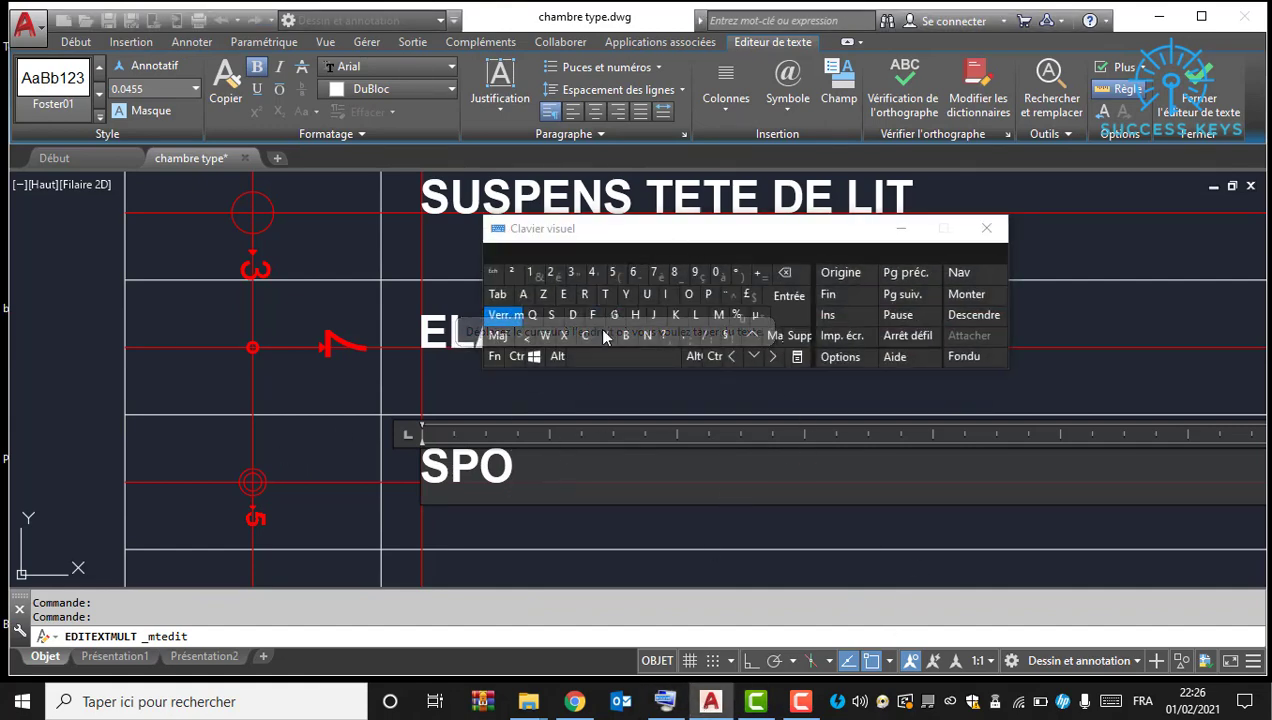
{"action": "left_click", "coordinate": [607, 296]}
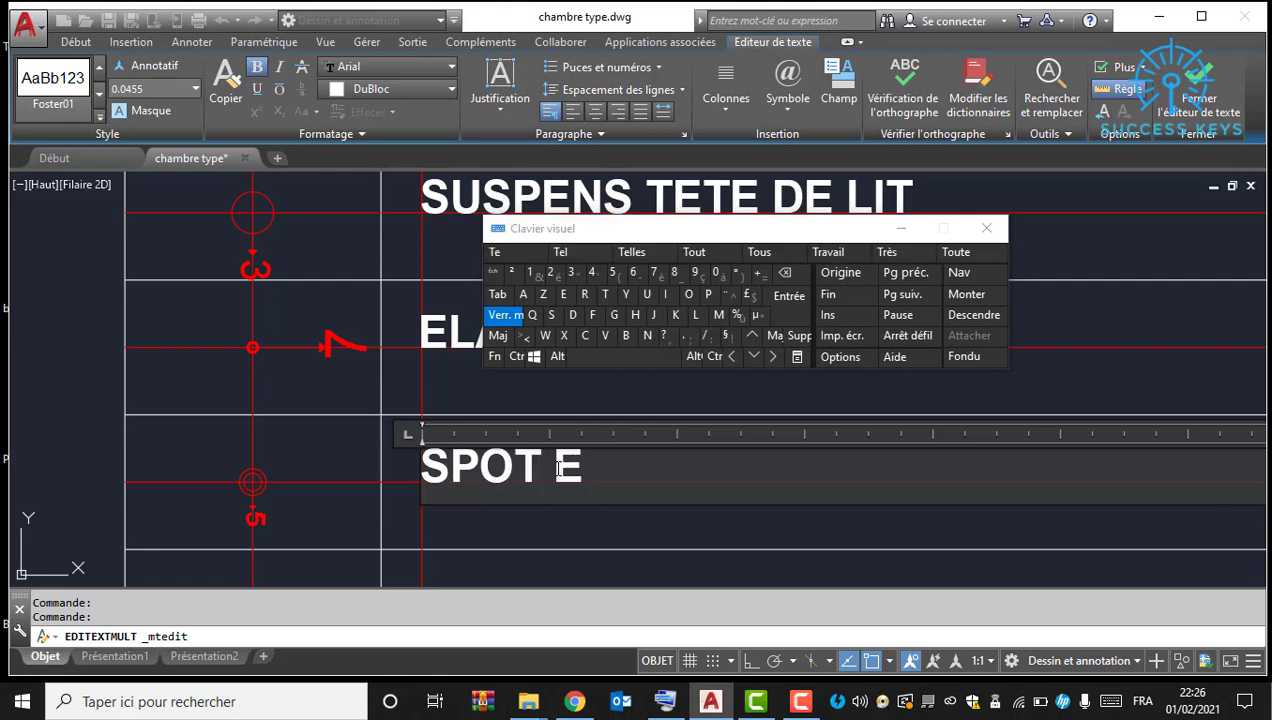
{"action": "left_click", "coordinate": [608, 296]}
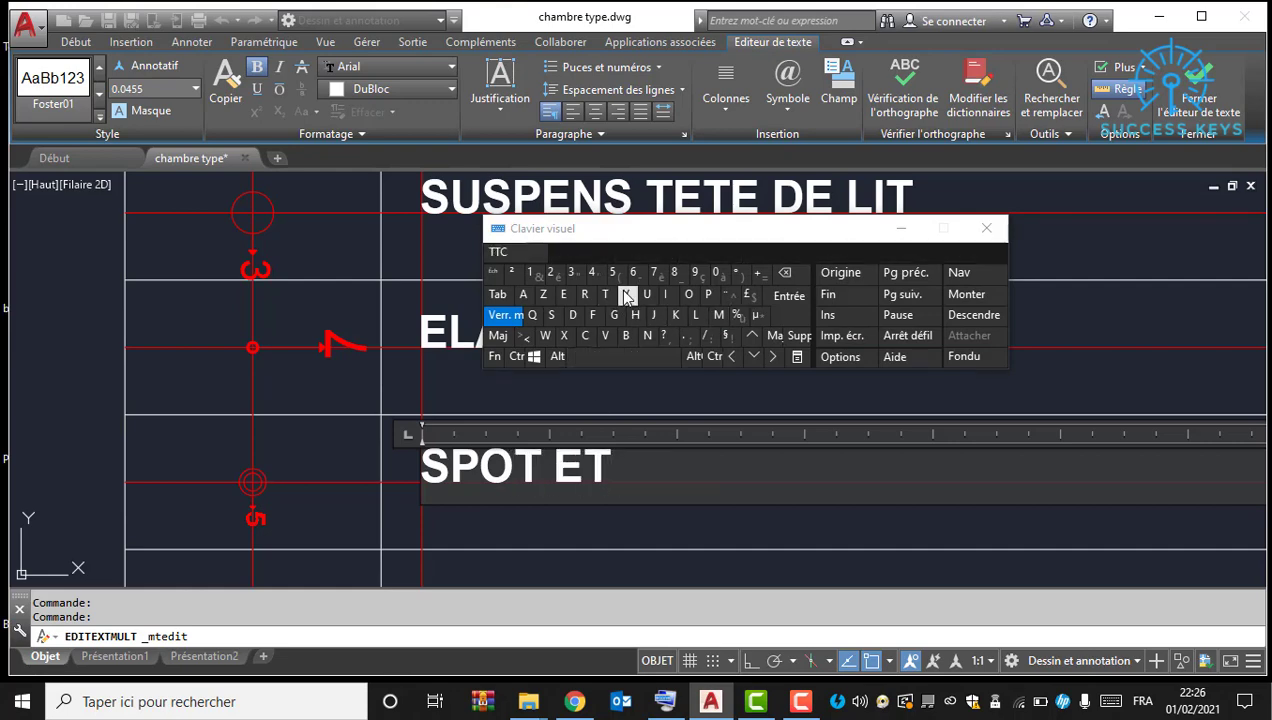
{"action": "type", "text": "ANHE"}
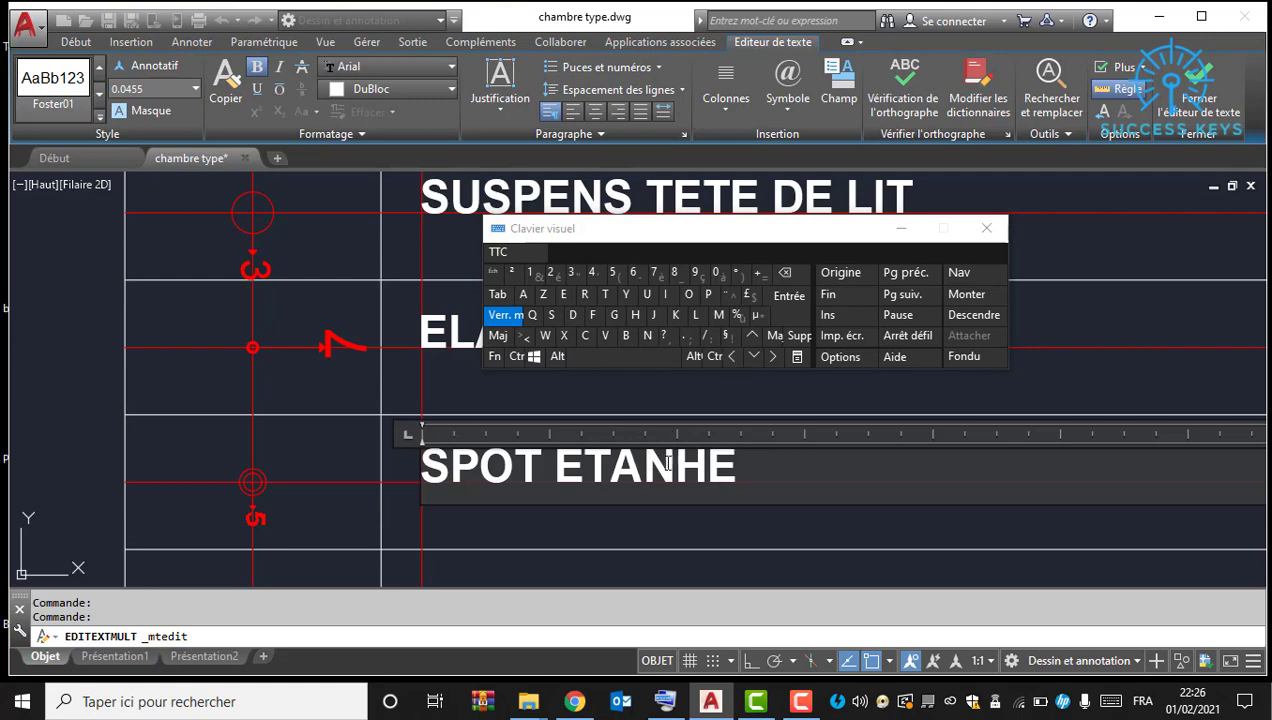
{"action": "left_click", "coordinate": [586, 336]}
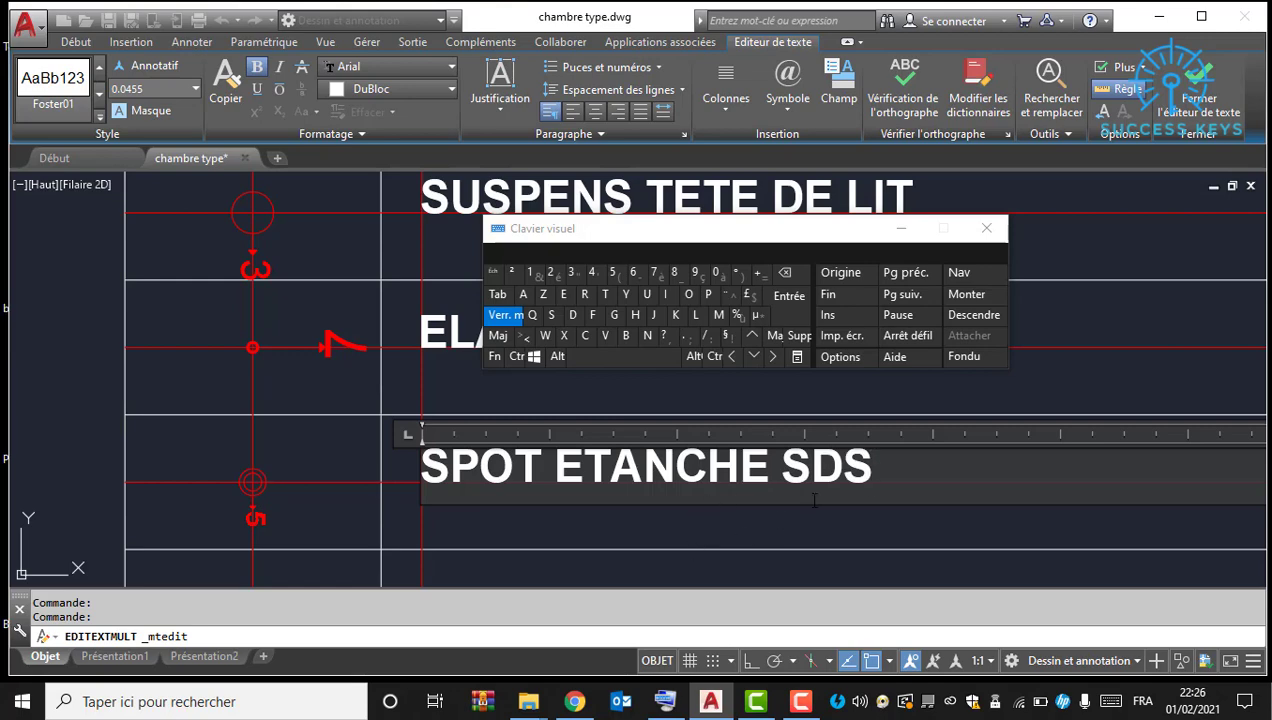
{"action": "type", "text": "B"}
{"action": "left_click", "coordinate": [755, 540]}
{"action": "key", "text": "Escape"}
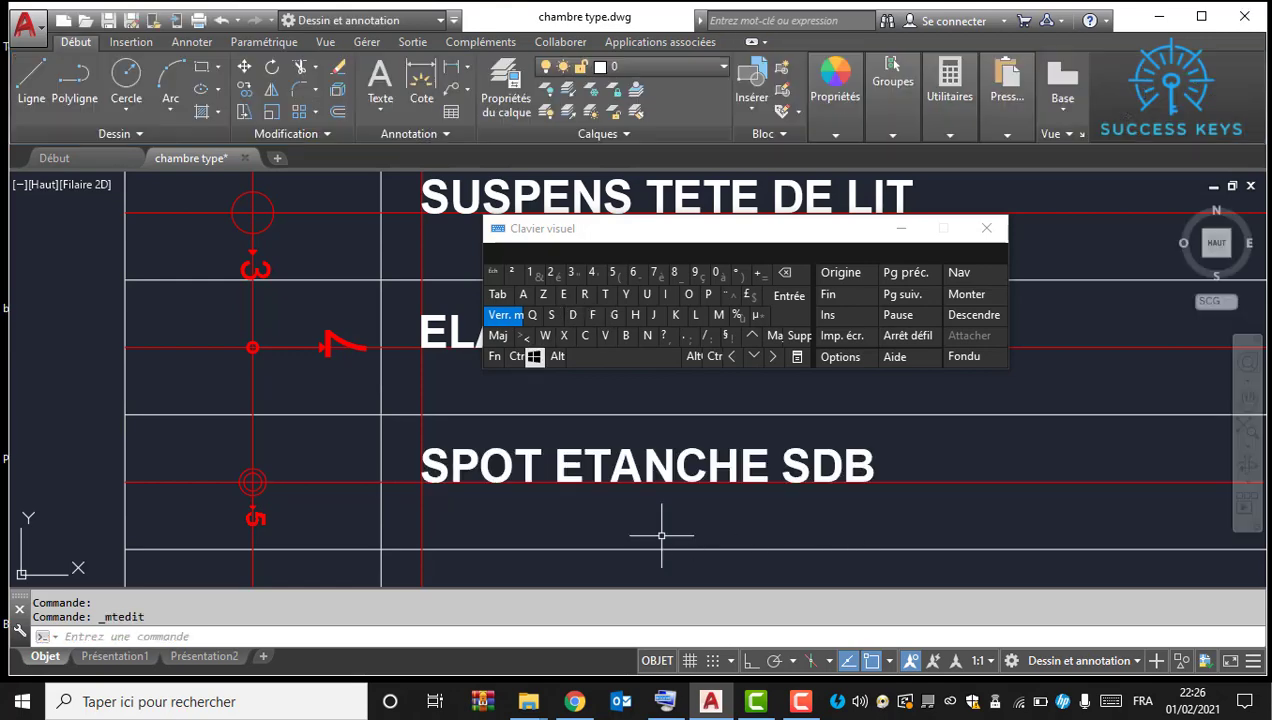
{"action": "left_click", "coordinate": [986, 228]}
Step: Examine the King plan's electrical symbols to find the next one for the legend
{"action": "scroll", "coordinate": [420, 332], "scroll_direction": "down", "scroll_amount": 4}
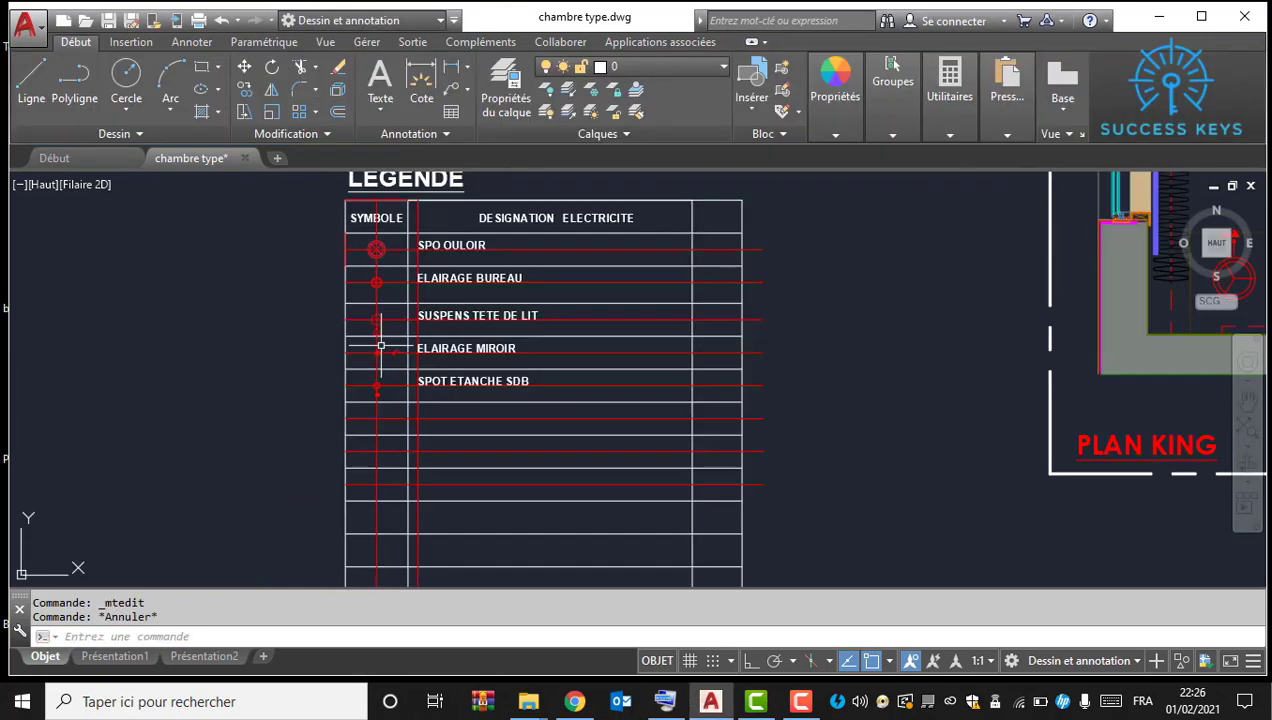
{"action": "mouse_move", "coordinate": [466, 326]}
{"action": "middle_mouse_down"}
{"action": "mouse_move", "coordinate": [323, 397]}
{"action": "mouse_move", "coordinate": [259, 398]}
{"action": "middle_mouse_up"}
{"action": "middle_click_drag", "start_coordinate": [917, 420], "coordinate": [162, 437]}
{"action": "scroll", "coordinate": [640, 362], "scroll_direction": "down", "scroll_amount": 5}
{"action": "middle_click_drag", "start_coordinate": [814, 366], "coordinate": [763, 462]}
{"action": "scroll", "coordinate": [840, 370], "scroll_direction": "up", "scroll_amount": 2}
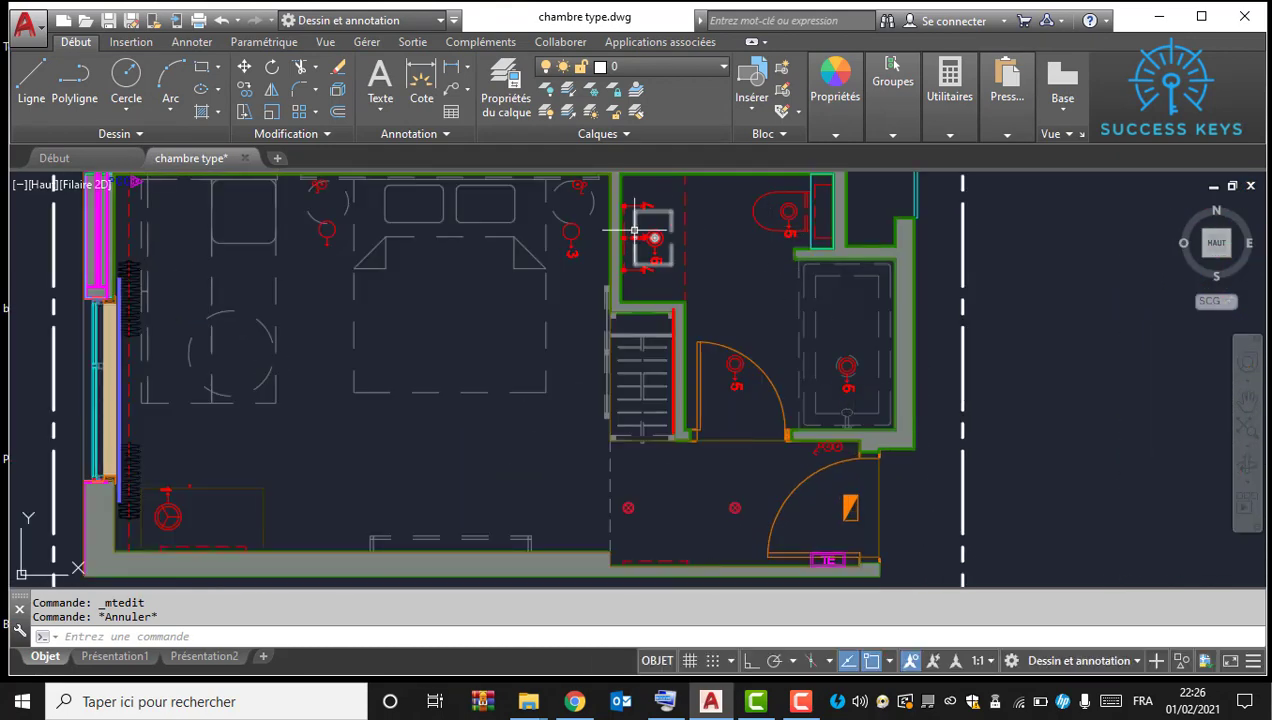
{"action": "middle_click_drag", "start_coordinate": [639, 318], "coordinate": [780, 362]}
{"action": "scroll", "coordinate": [463, 363], "scroll_direction": "down", "scroll_amount": 2}
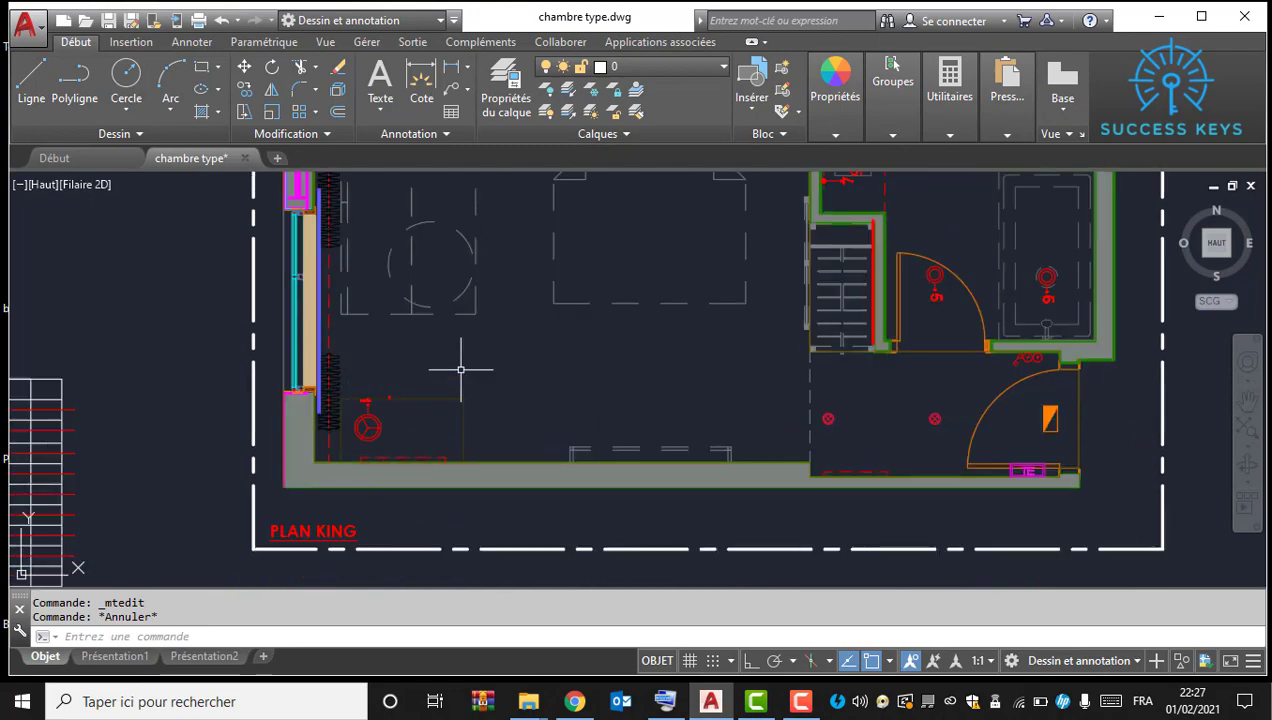
Step: Scale the SPO OULOIR row's circle symbol by a factor of 0.5 about its centre
{"action": "scroll", "coordinate": [255, 408], "scroll_direction": "down", "scroll_amount": 5}
{"action": "scroll", "coordinate": [255, 408], "scroll_direction": "up", "scroll_amount": 6}
{"action": "middle_click_drag", "start_coordinate": [296, 473], "coordinate": [308, 318]}
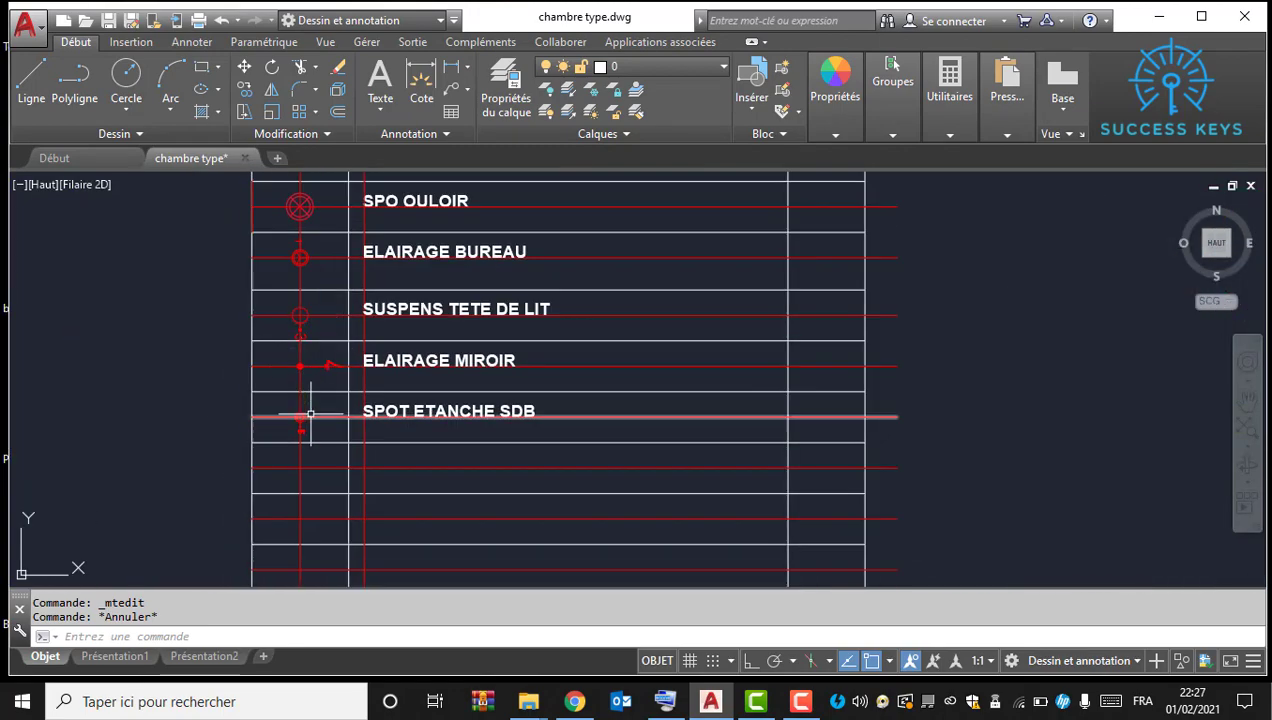
{"action": "middle_click_drag", "start_coordinate": [305, 210], "coordinate": [305, 344]}
{"action": "scroll", "coordinate": [320, 395], "scroll_direction": "up", "scroll_amount": 4}
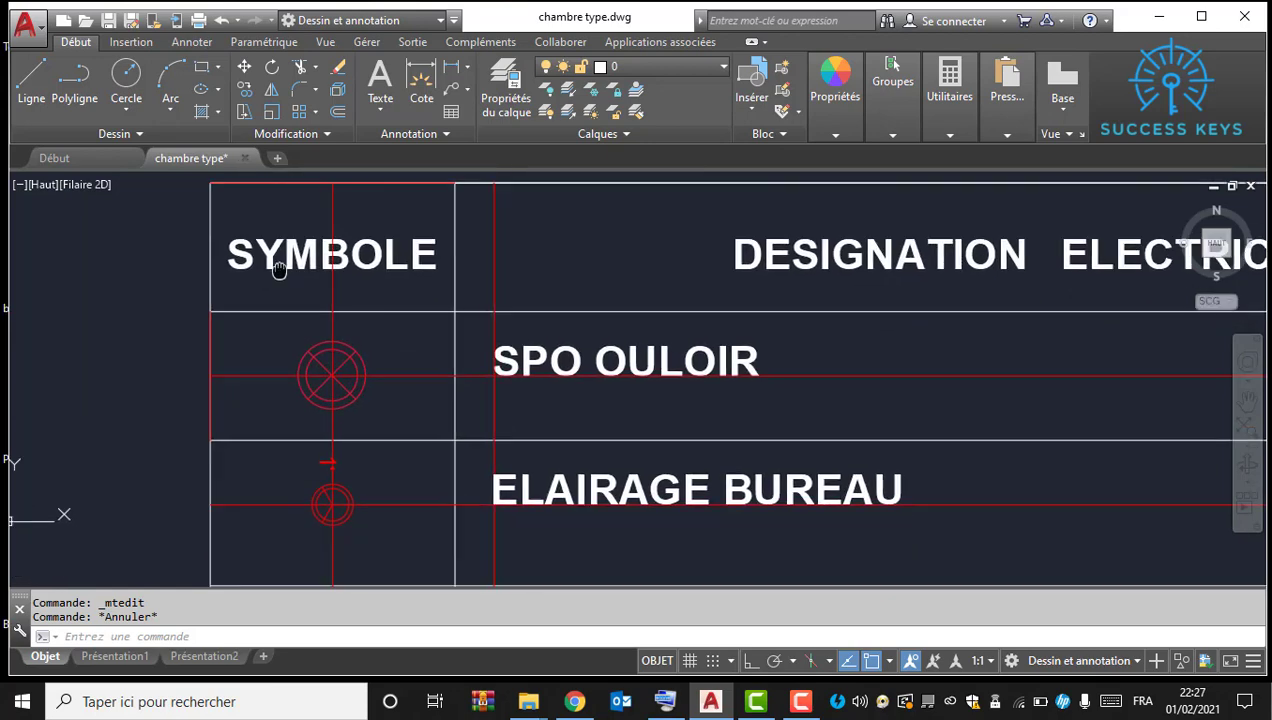
{"action": "scroll", "coordinate": [278, 275], "scroll_direction": "up", "scroll_amount": 2}
{"action": "left_click", "coordinate": [241, 269]}
{"action": "left_click", "coordinate": [418, 416]}
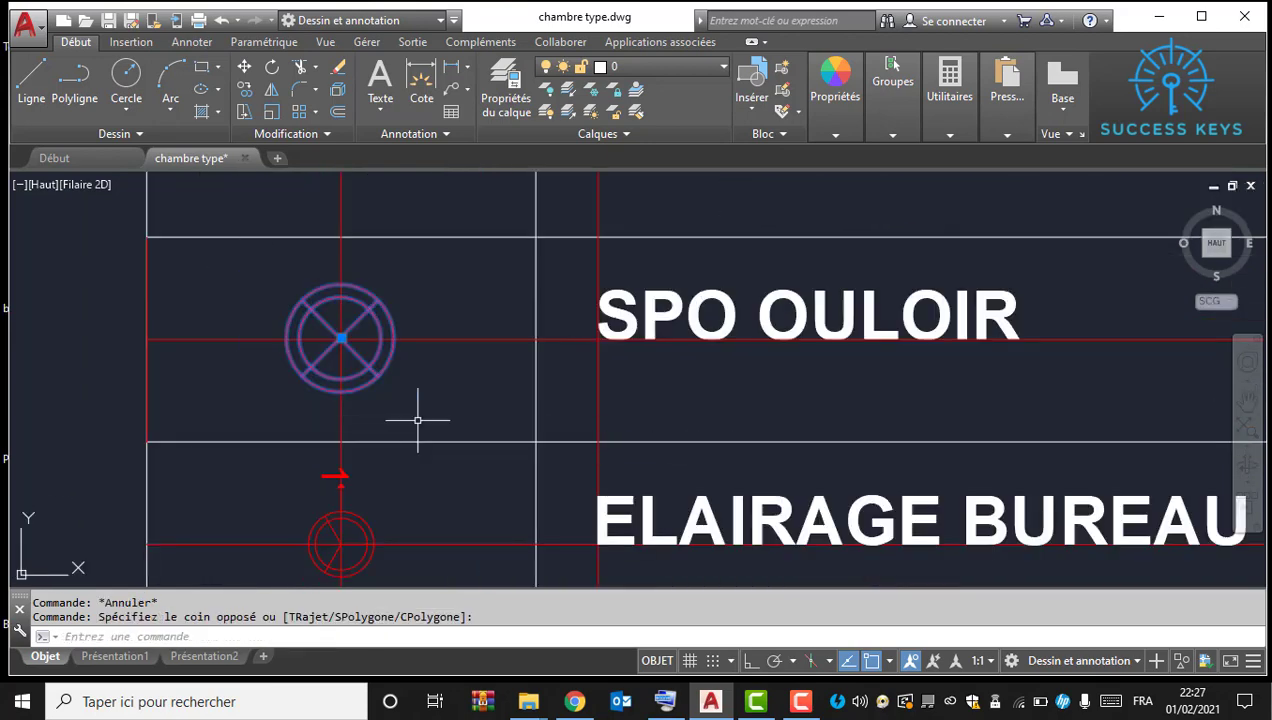
{"action": "type", "text": "sc"}
{"action": "key", "text": "Return"}
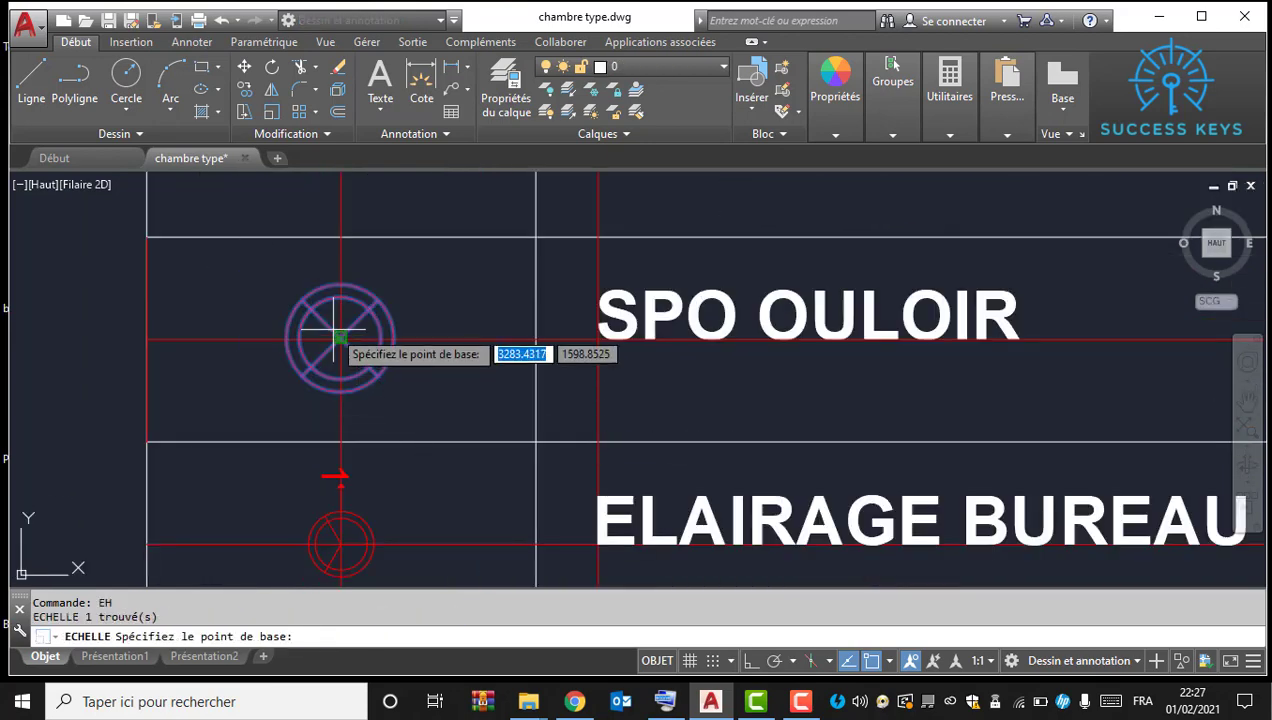
{"action": "left_click", "coordinate": [341, 340]}
{"action": "type", "text": "0.5"}
{"action": "key", "text": "Return"}
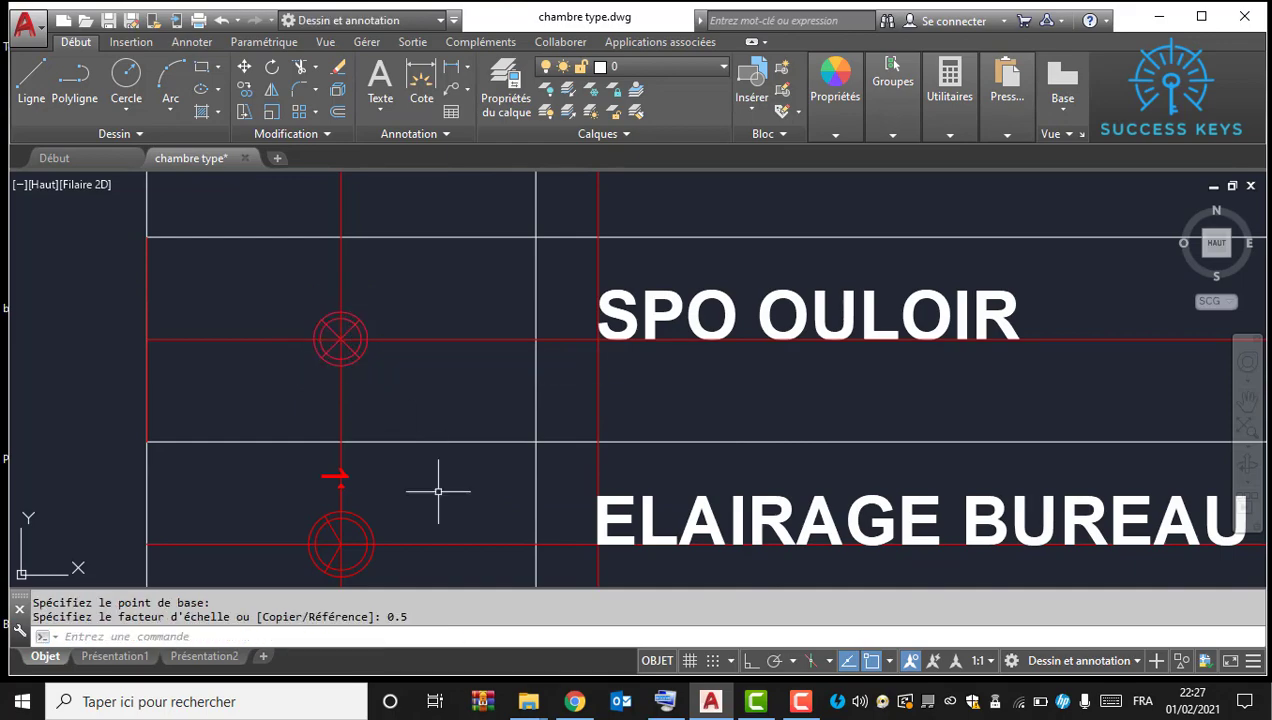
{"action": "key", "text": "Escape"}
Step: Examine the King plan from the bathroom to the entrance door for the next electrical symbol to add to the legend
{"action": "scroll", "coordinate": [472, 277], "scroll_direction": "down", "scroll_amount": 8}
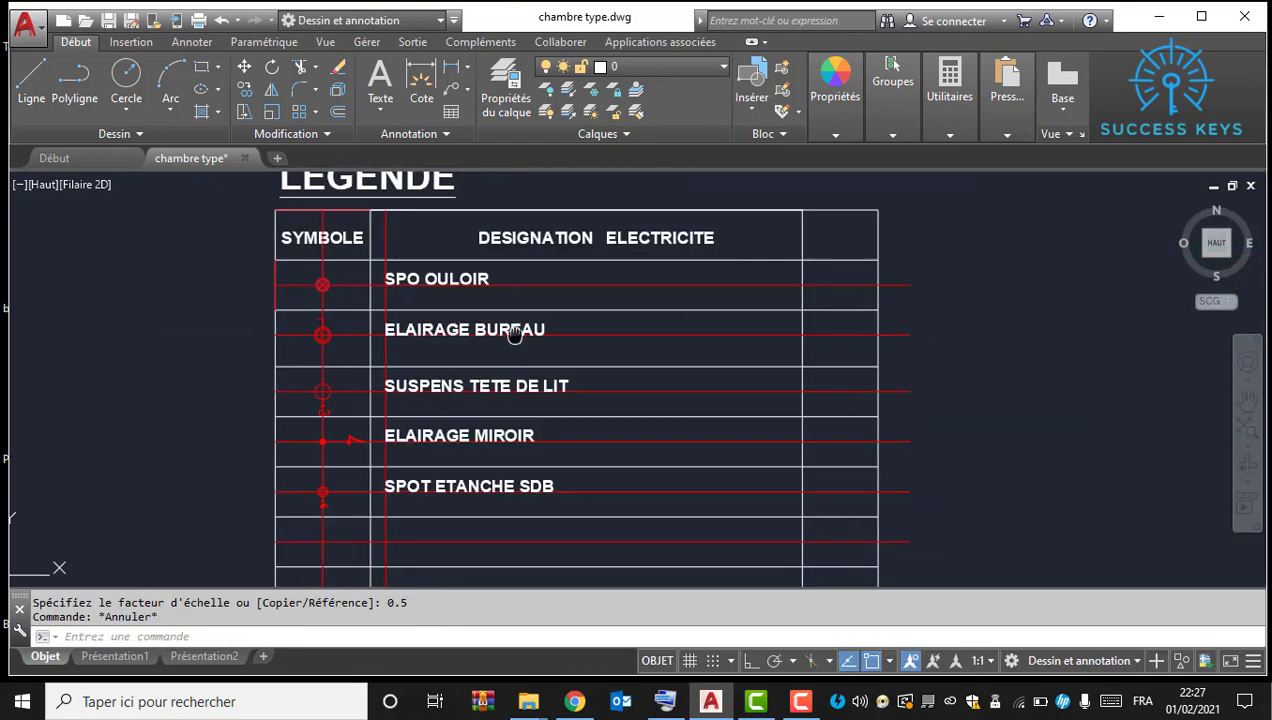
{"action": "scroll", "coordinate": [520, 354], "scroll_direction": "down", "scroll_amount": 2}
{"action": "middle_click_drag", "start_coordinate": [883, 337], "coordinate": [363, 394]}
{"action": "scroll", "coordinate": [769, 342], "scroll_direction": "down", "scroll_amount": 3}
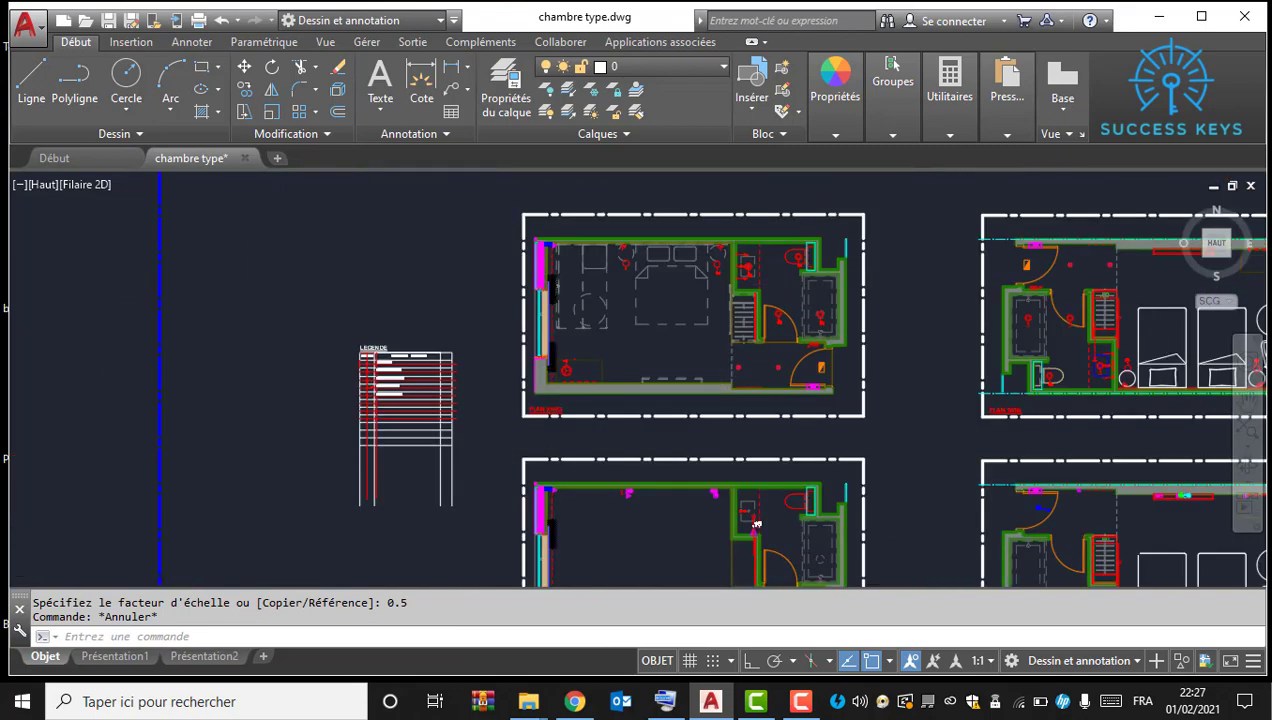
{"action": "scroll", "coordinate": [868, 259], "scroll_direction": "up", "scroll_amount": 9}
{"action": "scroll", "coordinate": [690, 350], "scroll_direction": "down", "scroll_amount": 4}
{"action": "scroll", "coordinate": [690, 341], "scroll_direction": "up", "scroll_amount": 2}
{"action": "scroll", "coordinate": [700, 320], "scroll_direction": "down", "scroll_amount": 5}
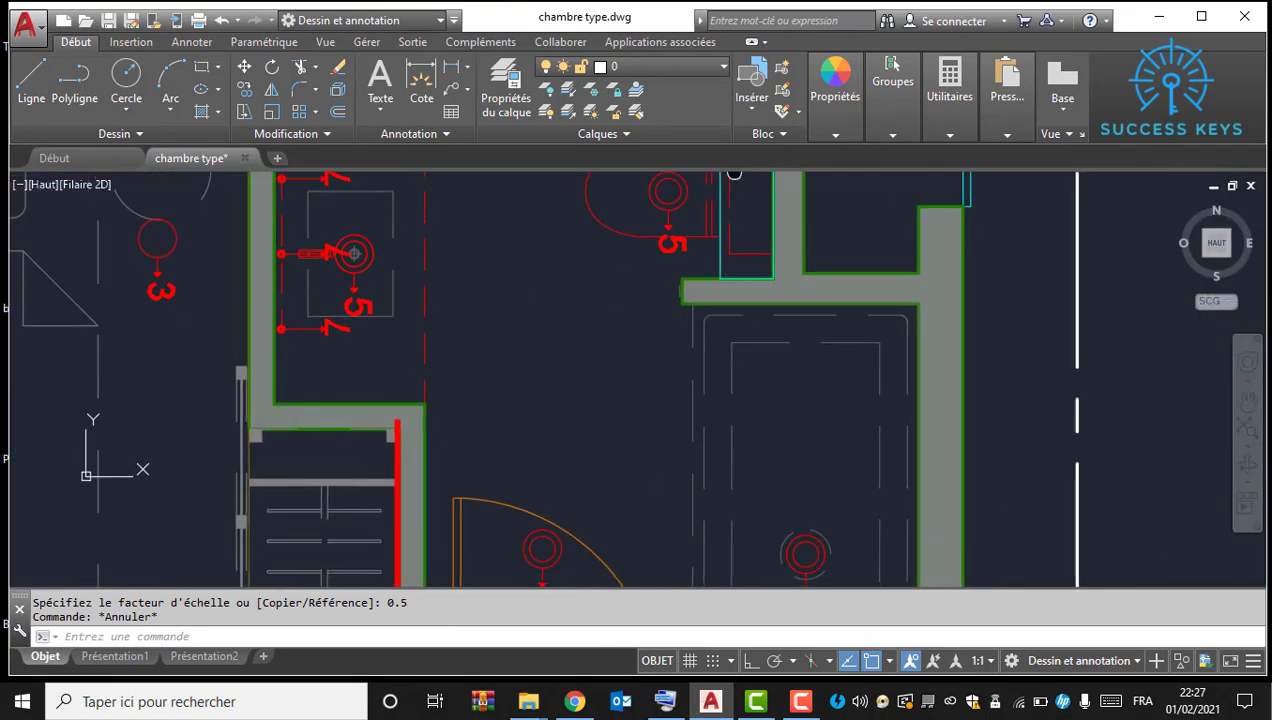
{"action": "middle_click_drag", "start_coordinate": [735, 509], "coordinate": [770, 212]}
{"action": "middle_click_drag", "start_coordinate": [733, 330], "coordinate": [755, 488]}
{"action": "scroll", "coordinate": [752, 375], "scroll_direction": "up", "scroll_amount": 4}
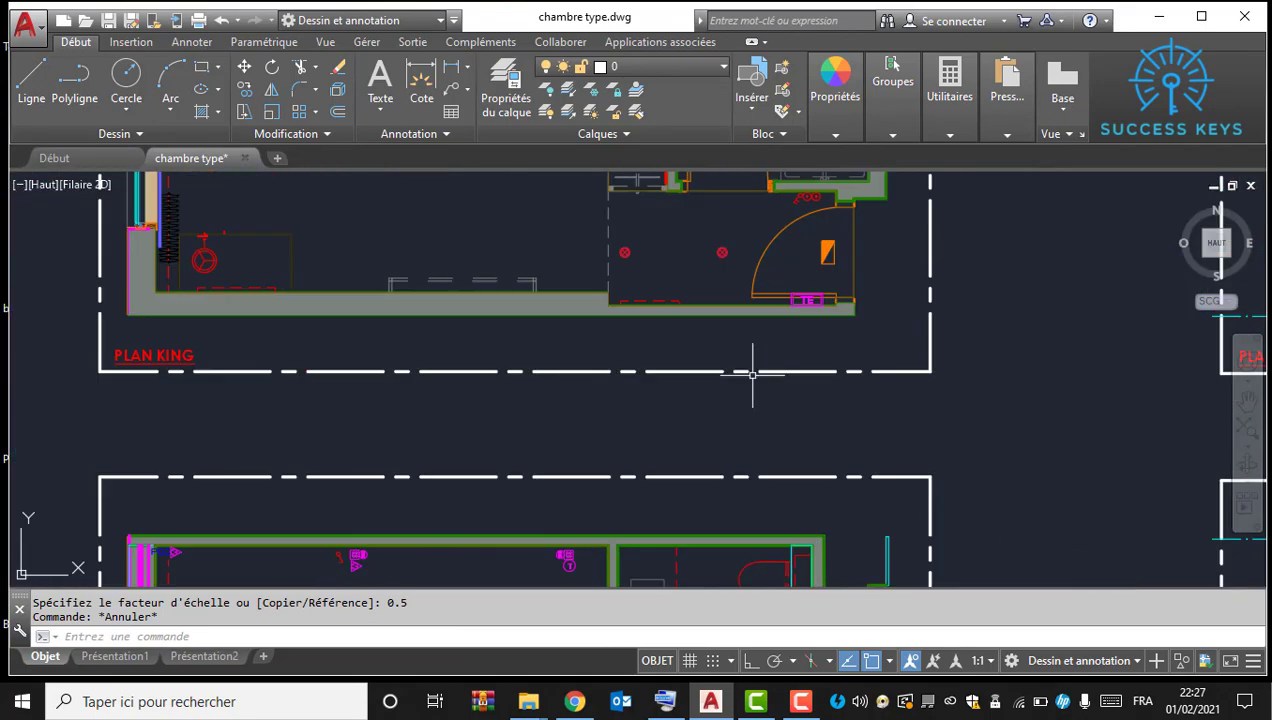
{"action": "middle_click_drag", "start_coordinate": [786, 308], "coordinate": [774, 362]}
{"action": "scroll", "coordinate": [725, 349], "scroll_direction": "down", "scroll_amount": 4}
{"action": "mouse_move", "coordinate": [715, 468]}
{"action": "middle_mouse_down"}
{"action": "mouse_move", "coordinate": [720, 245]}
{"action": "mouse_move", "coordinate": [733, 488]}
{"action": "middle_mouse_up"}
{"action": "scroll", "coordinate": [761, 278], "scroll_direction": "up", "scroll_amount": 3}
{"action": "scroll", "coordinate": [797, 416], "scroll_direction": "up", "scroll_amount": 4}
{"action": "scroll", "coordinate": [790, 420], "scroll_direction": "up", "scroll_amount": 8}
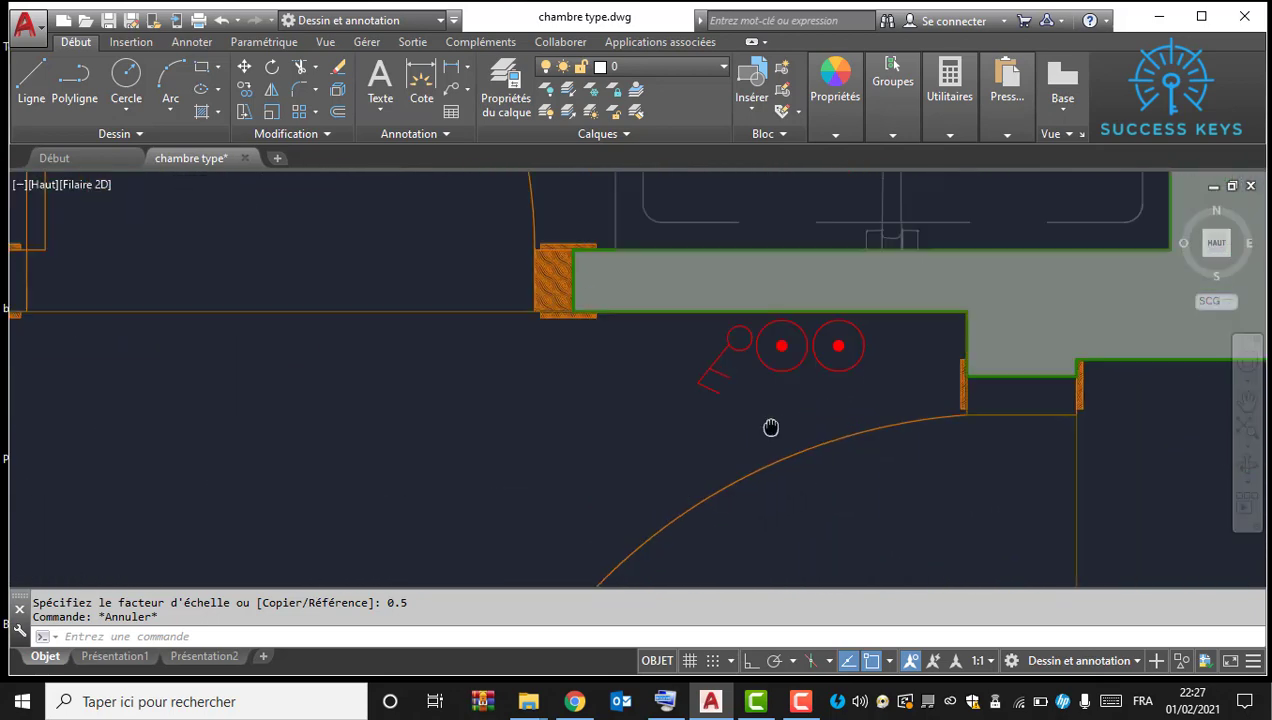
Step: Copy the King plan's rightmost dotted-circle symbol near the entrance door, by its centre, to the guide-line intersection in the legend's sixth row
{"action": "left_click", "coordinate": [731, 462]}
{"action": "left_click", "coordinate": [633, 367]}
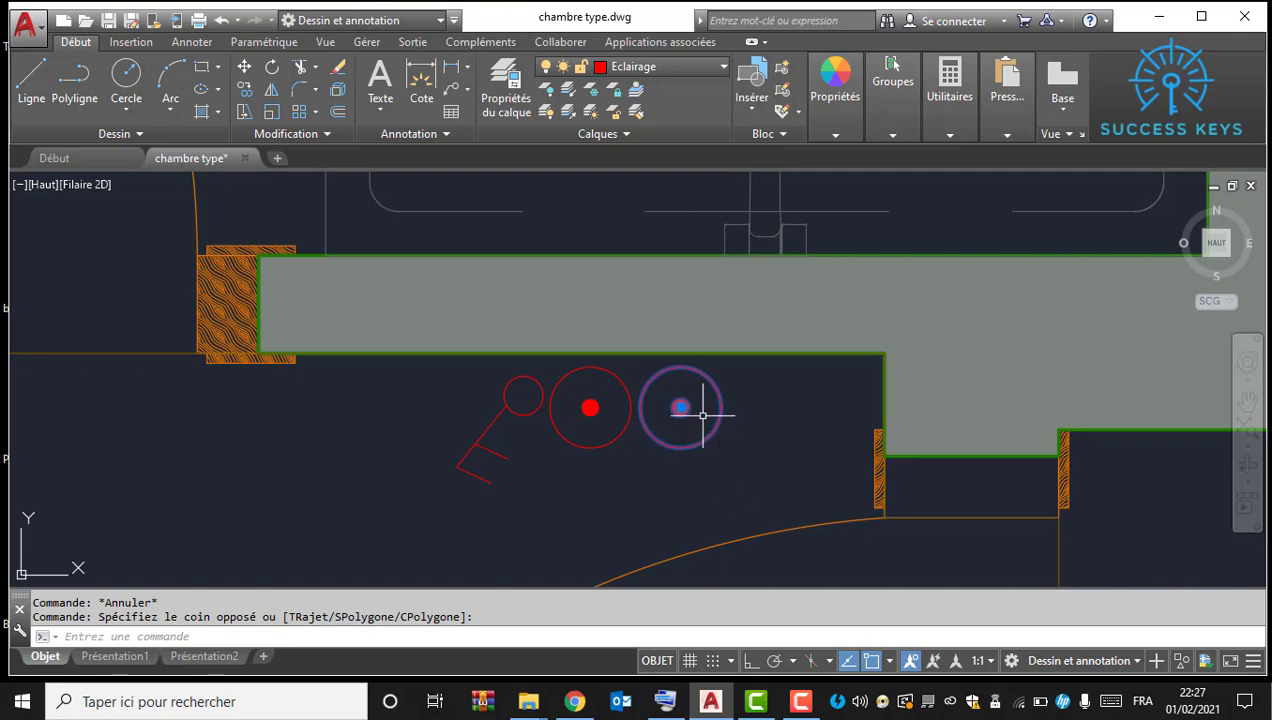
{"action": "right_click", "coordinate": [703, 415]}
{"action": "left_click", "coordinate": [815, 379]}
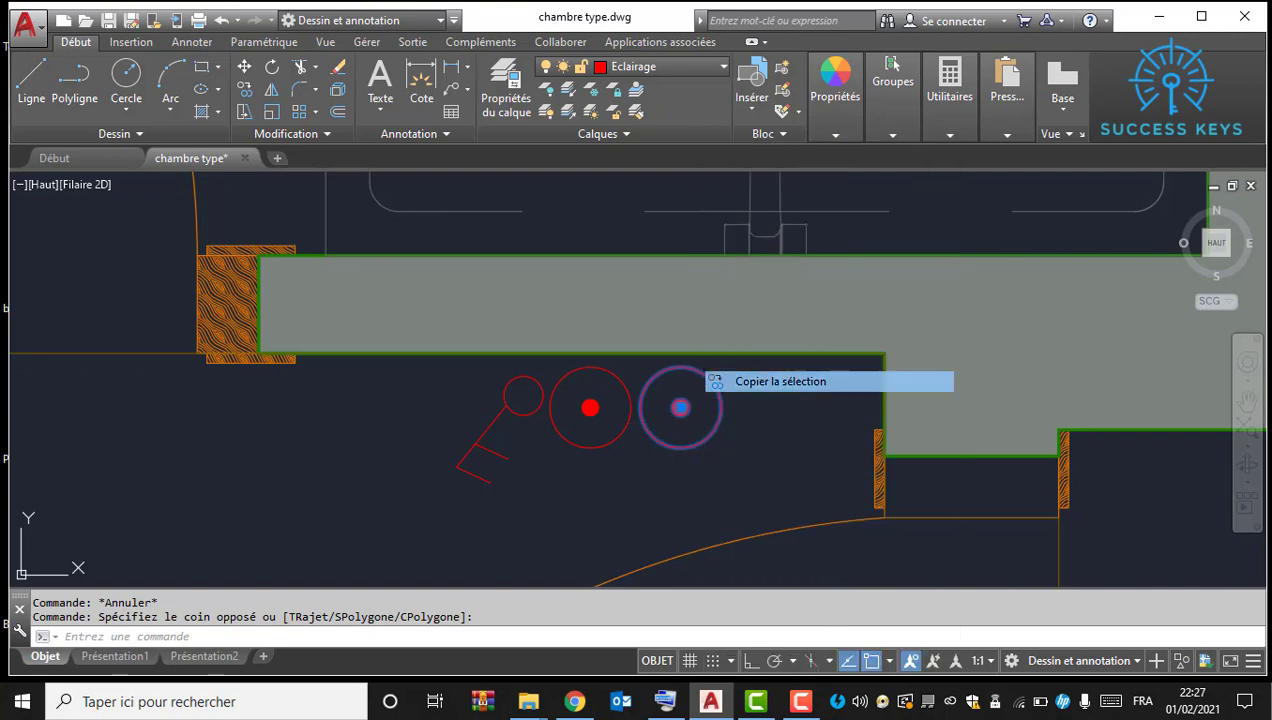
{"action": "left_click", "coordinate": [680, 408]}
{"action": "scroll", "coordinate": [690, 405], "scroll_direction": "down", "scroll_amount": 8}
{"action": "middle_click_drag", "start_coordinate": [747, 363], "coordinate": [588, 369]}
{"action": "scroll", "coordinate": [830, 352], "scroll_direction": "up", "scroll_amount": 8}
{"action": "middle_click_drag", "start_coordinate": [850, 385], "coordinate": [520, 560]}
{"action": "scroll", "coordinate": [648, 466], "scroll_direction": "up", "scroll_amount": 2}
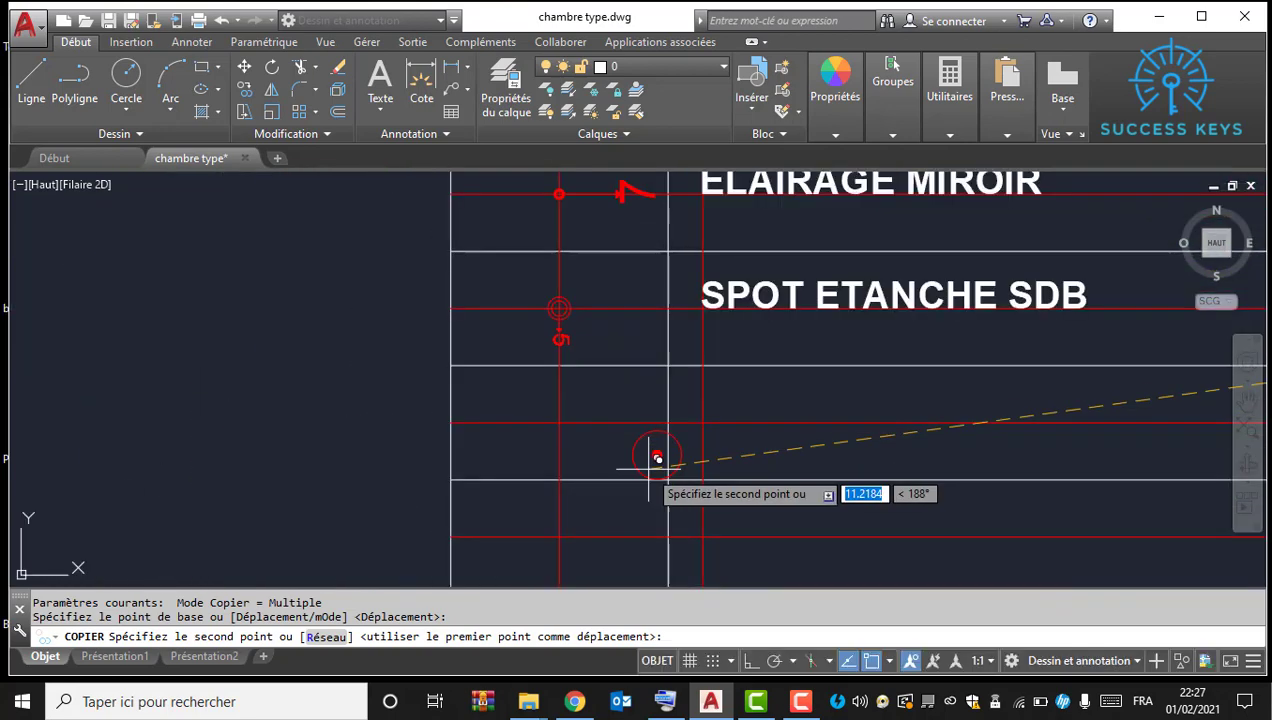
{"action": "left_click", "coordinate": [559, 423]}
{"action": "key", "text": "Escape"}
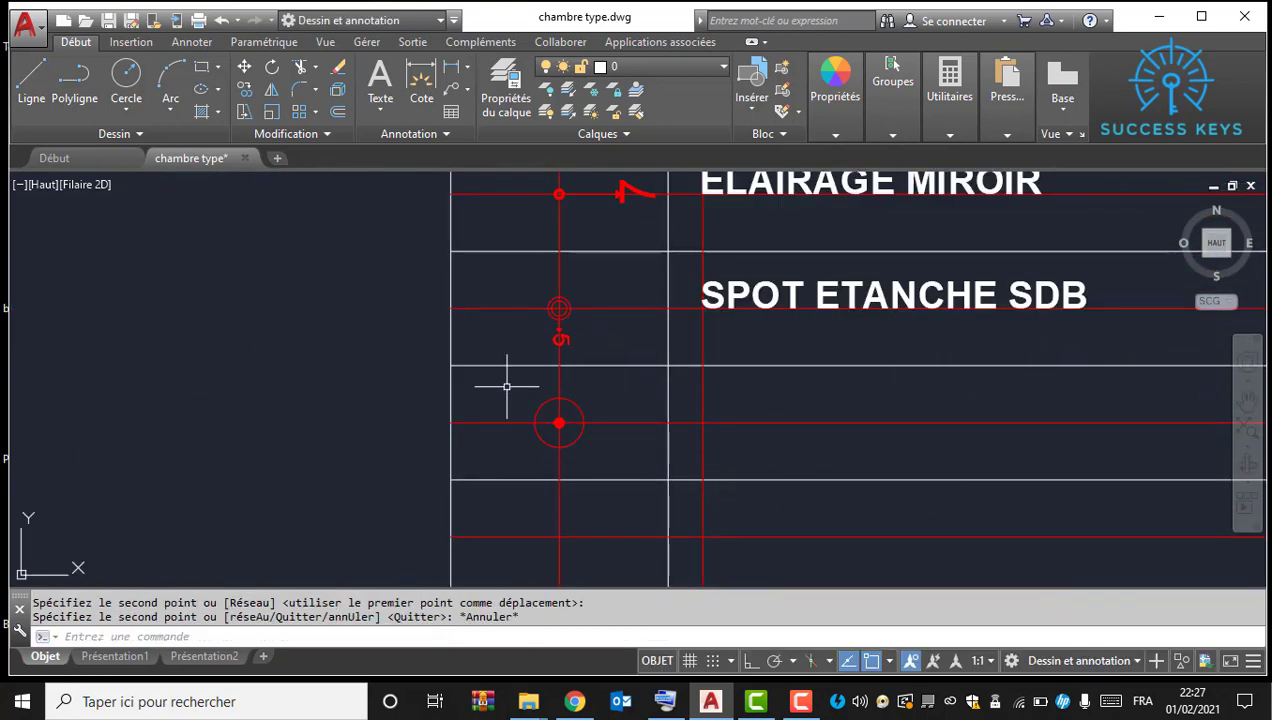
Step: Scale the sixth row's dotted-circle symbol by a factor of 0.5 about its centre
{"action": "left_click", "coordinate": [506, 386]}
{"action": "left_click", "coordinate": [593, 454]}
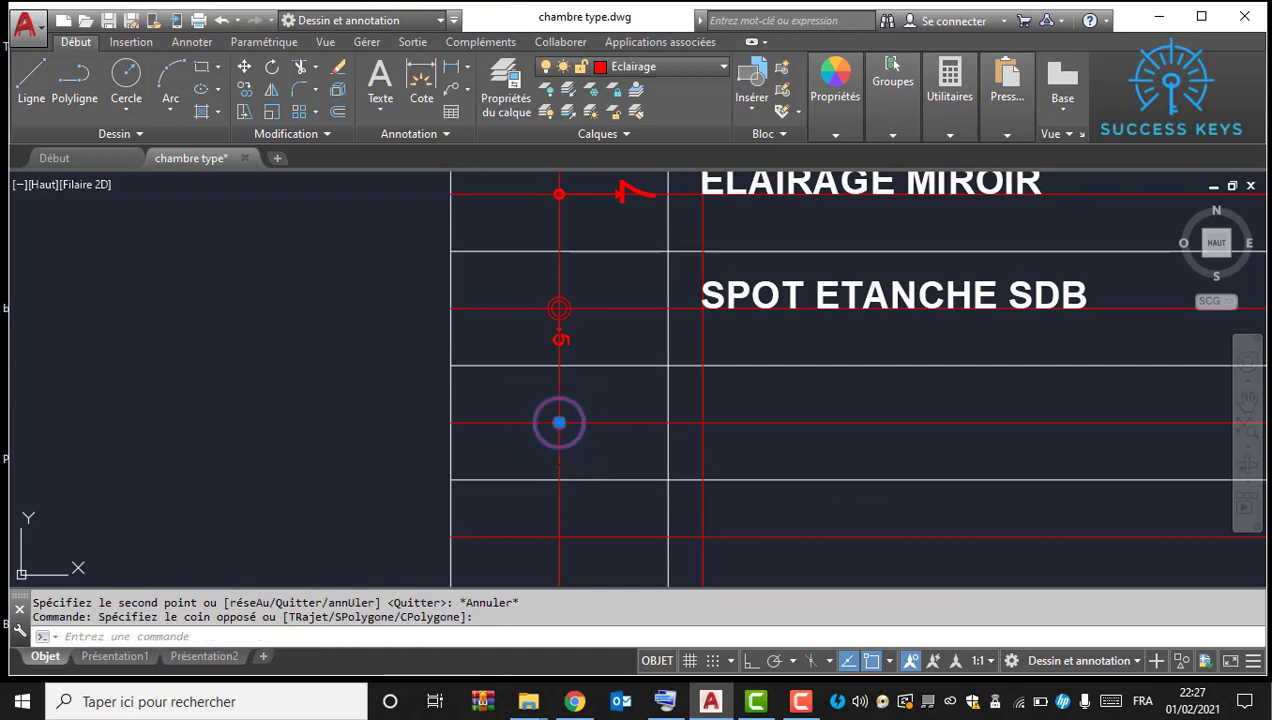
{"action": "type", "text": "sc"}
{"action": "key", "text": "Return"}
{"action": "scroll", "coordinate": [559, 423], "scroll_direction": "up", "scroll_amount": 2}
{"action": "left_click", "coordinate": [555, 423]}
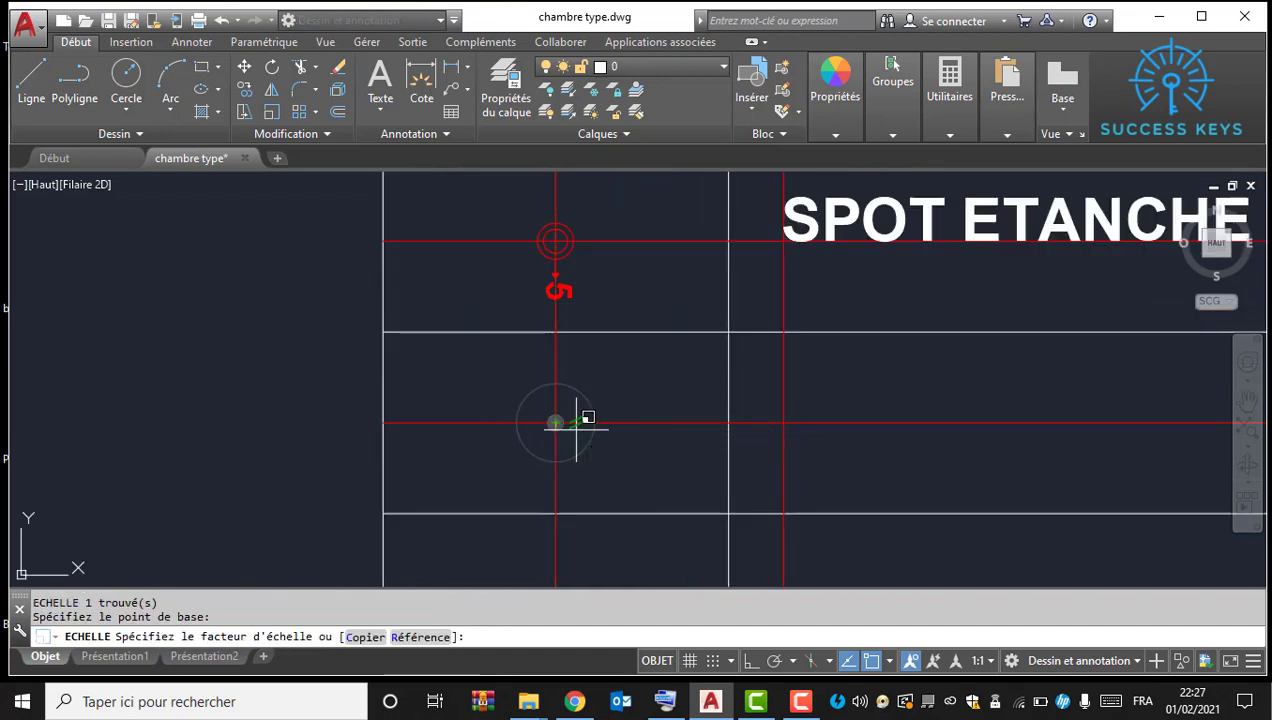
{"action": "type", "text": "0.5"}
{"action": "key", "text": "Return"}
Step: Copy the SPOT ETANCHE SDB text into the next five rows, using the vertical guide's intersections with the rows' upper lines
{"action": "scroll", "coordinate": [716, 378], "scroll_direction": "down", "scroll_amount": 3}
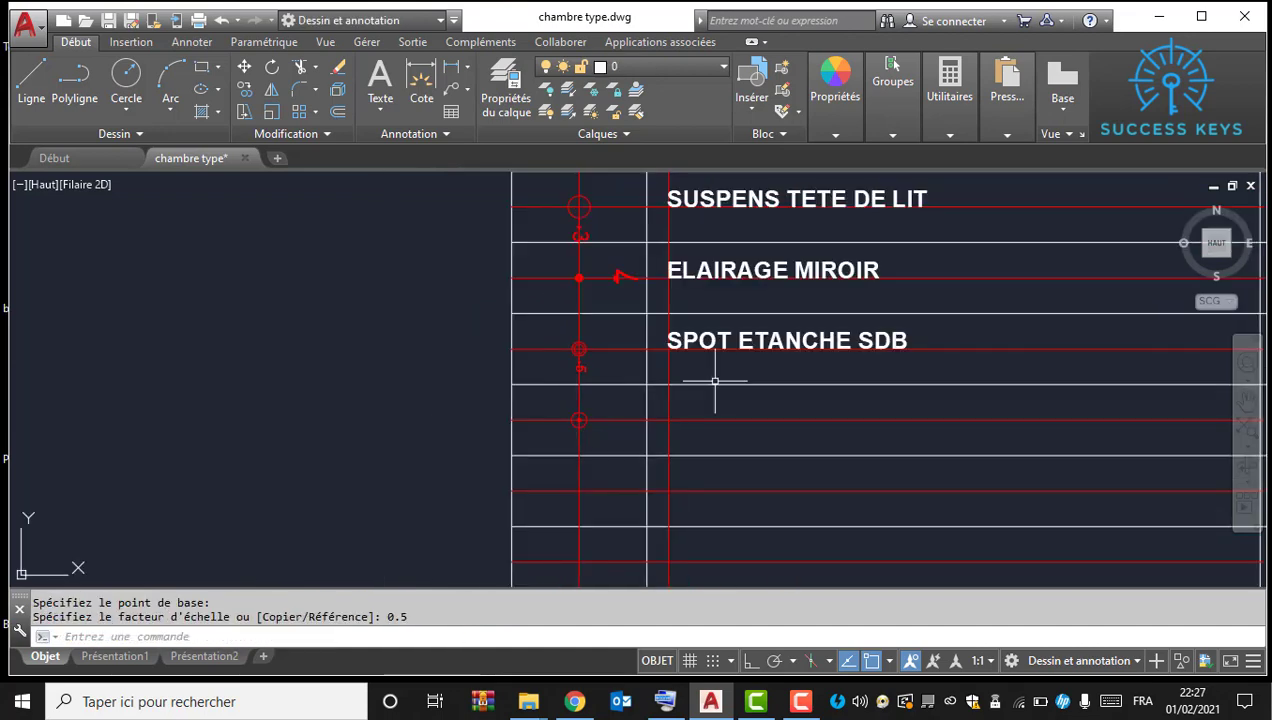
{"action": "scroll", "coordinate": [652, 377], "scroll_direction": "up", "scroll_amount": 3}
{"action": "left_click", "coordinate": [631, 367]}
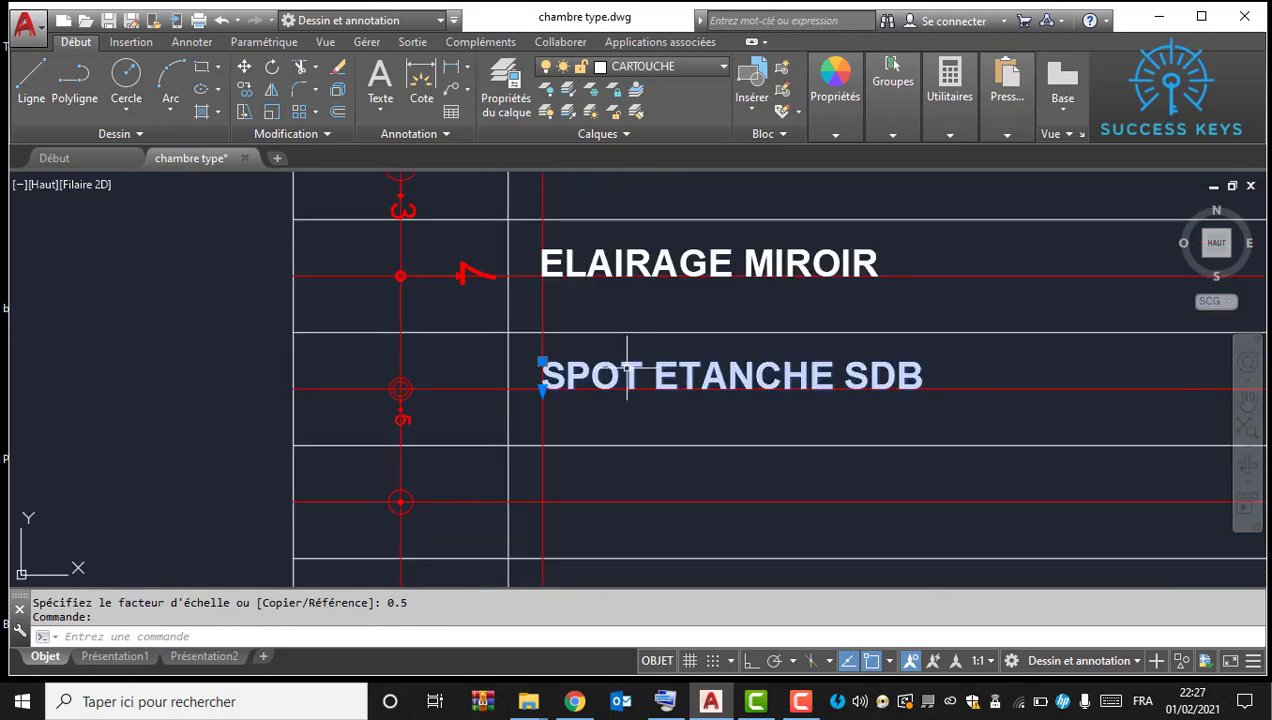
{"action": "right_click", "coordinate": [612, 367]}
{"action": "left_click", "coordinate": [652, 378]}
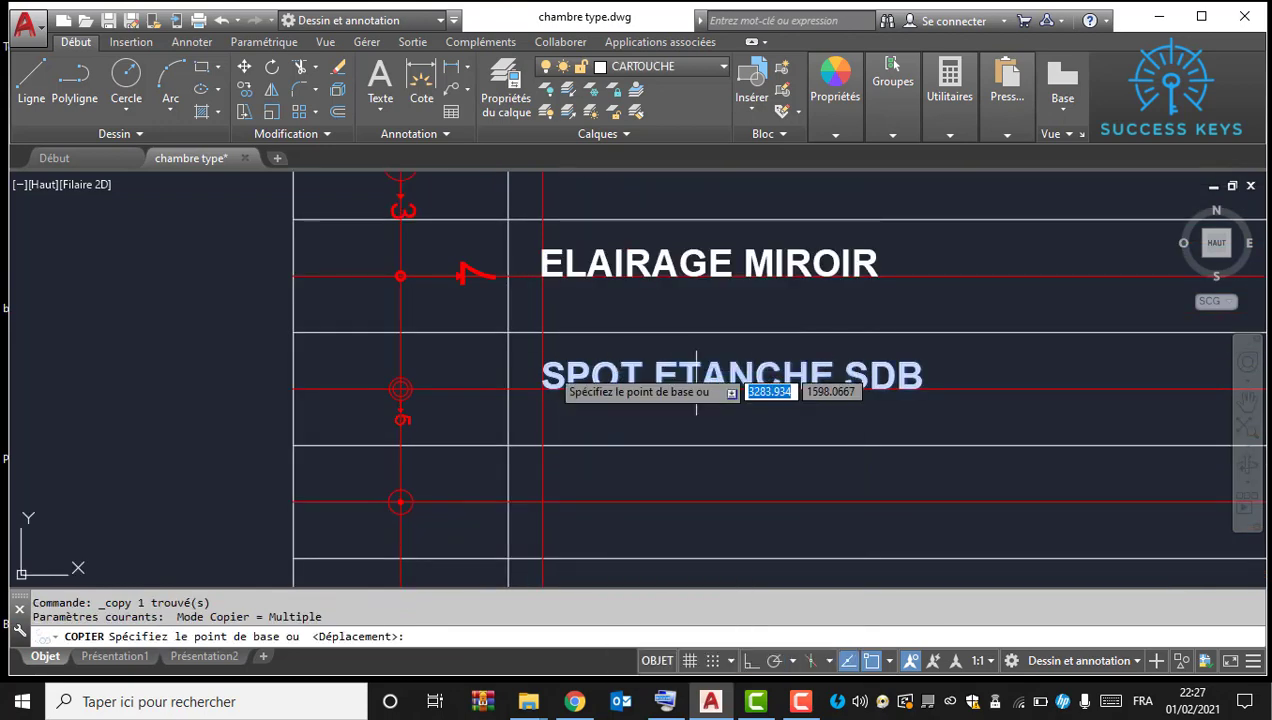
{"action": "left_click", "coordinate": [545, 332]}
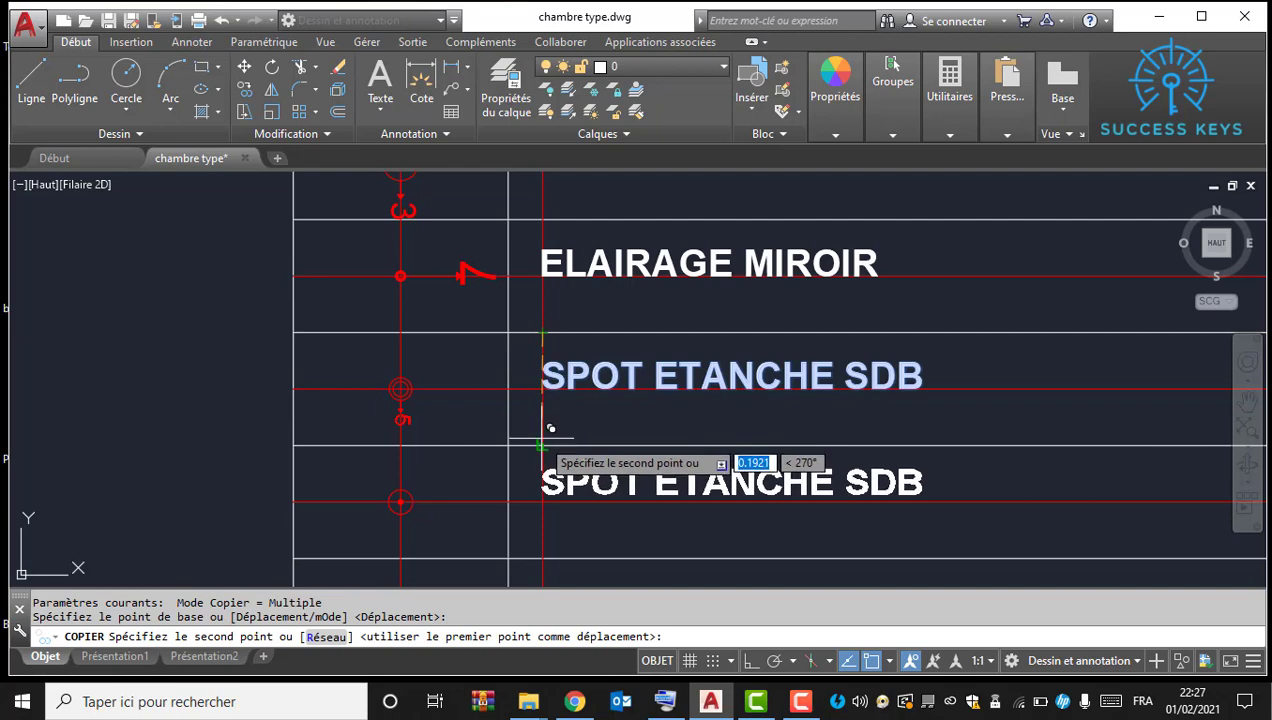
{"action": "middle_click_drag", "start_coordinate": [565, 497], "coordinate": [563, 277]}
{"action": "left_click", "coordinate": [543, 336]}
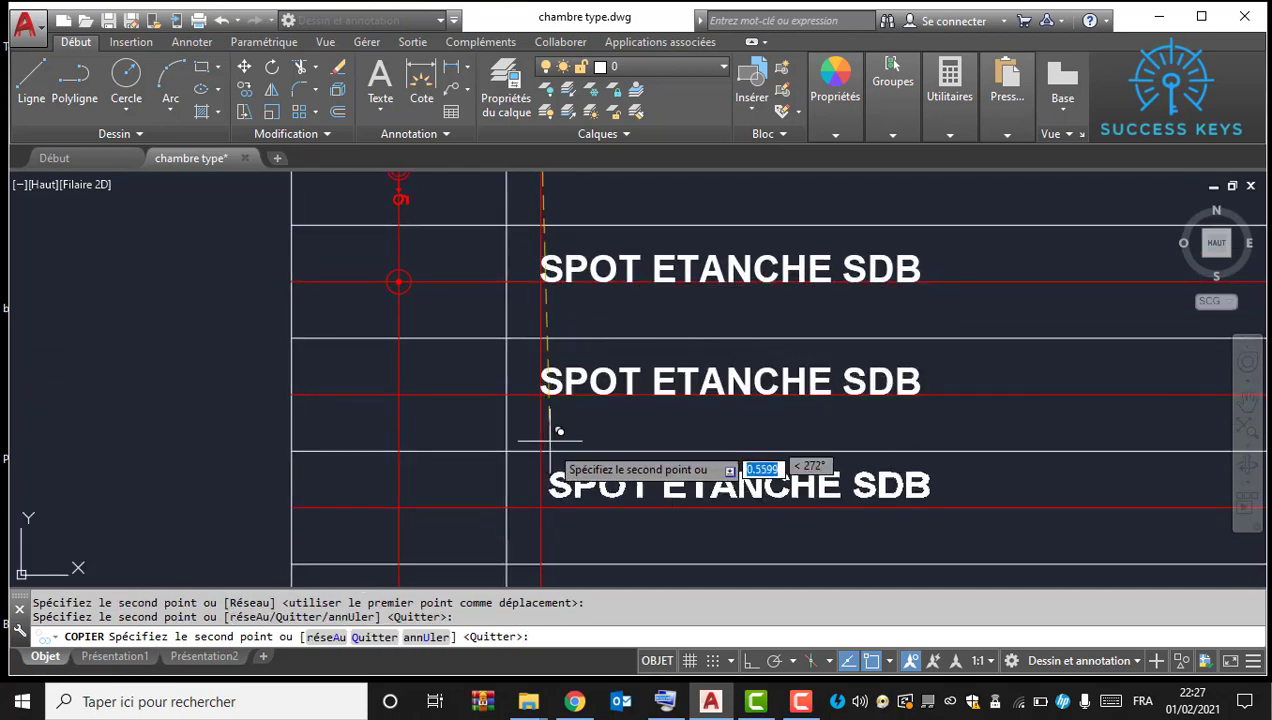
{"action": "left_click", "coordinate": [541, 451]}
{"action": "middle_click_drag", "start_coordinate": [594, 463], "coordinate": [540, 196]}
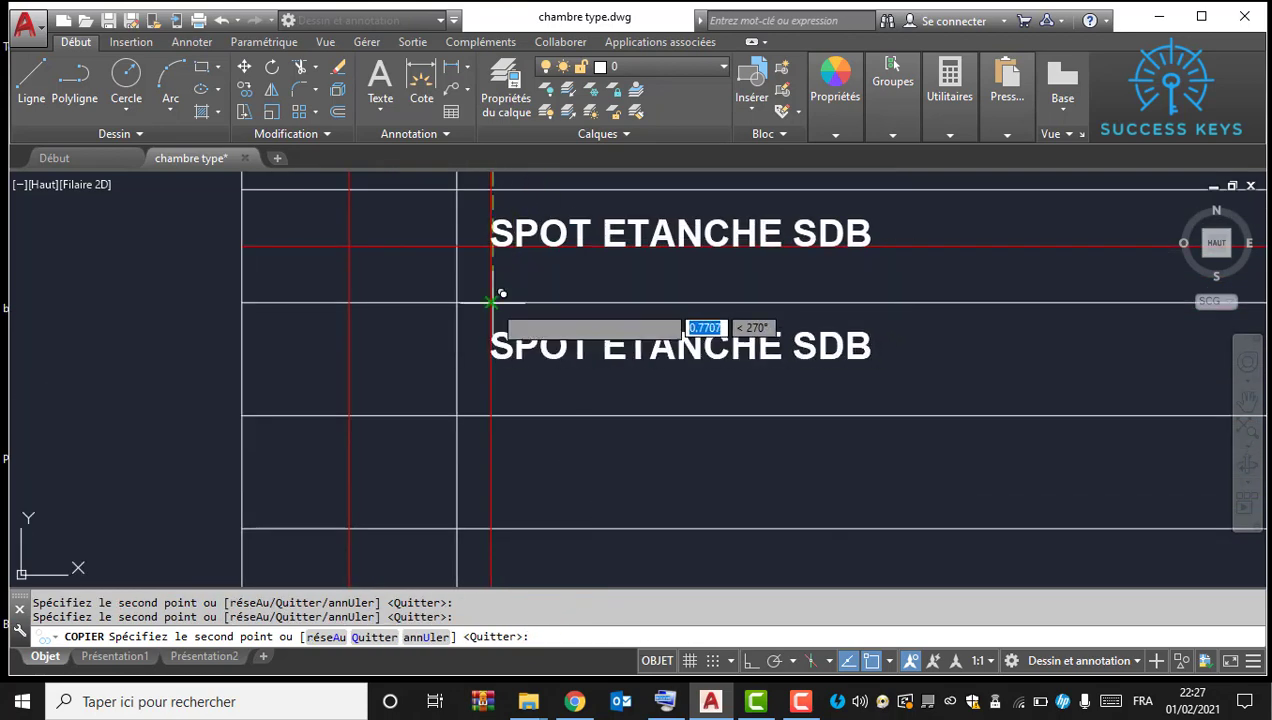
{"action": "left_click", "coordinate": [491, 302]}
{"action": "key", "text": "Escape"}
{"action": "scroll", "coordinate": [497, 397], "scroll_direction": "down", "scroll_amount": 5}
{"action": "scroll", "coordinate": [525, 406], "scroll_direction": "up", "scroll_amount": 8}
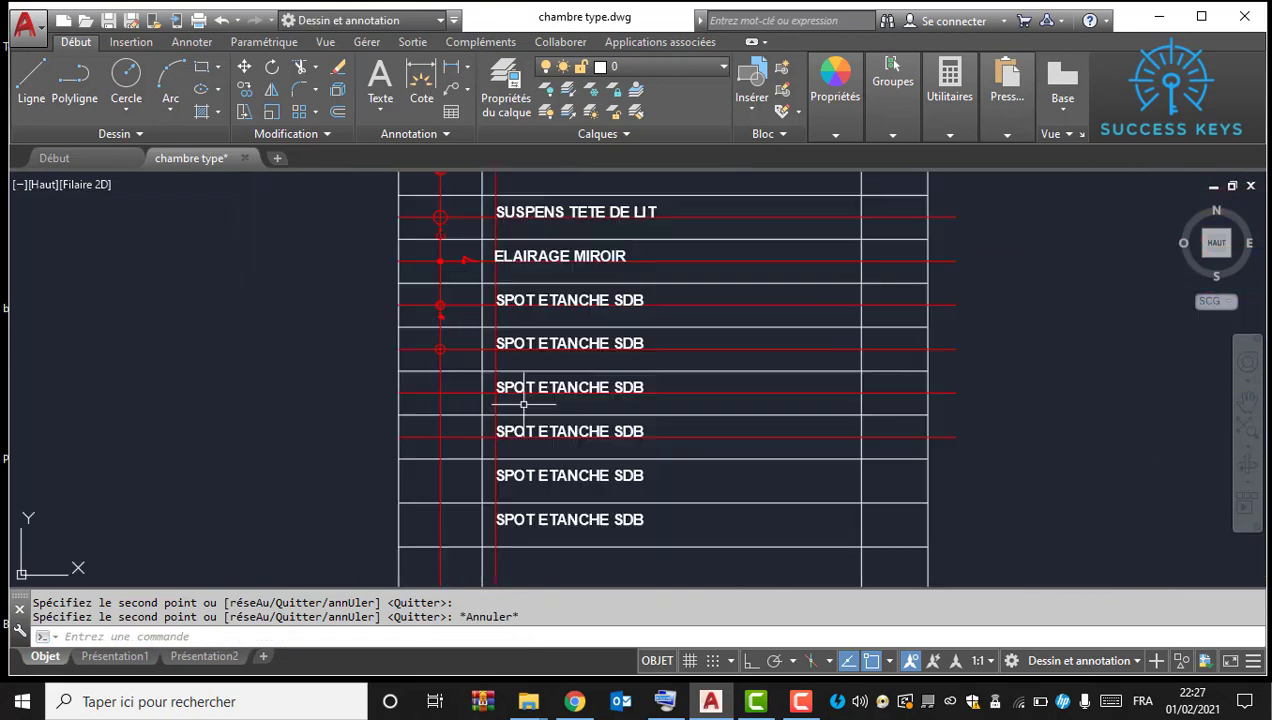
{"action": "middle_click_drag", "start_coordinate": [543, 445], "coordinate": [572, 520]}
{"action": "left_click", "coordinate": [574, 393]}
{"action": "left_click_drag", "start_coordinate": [574, 394], "coordinate": [949, 390]}
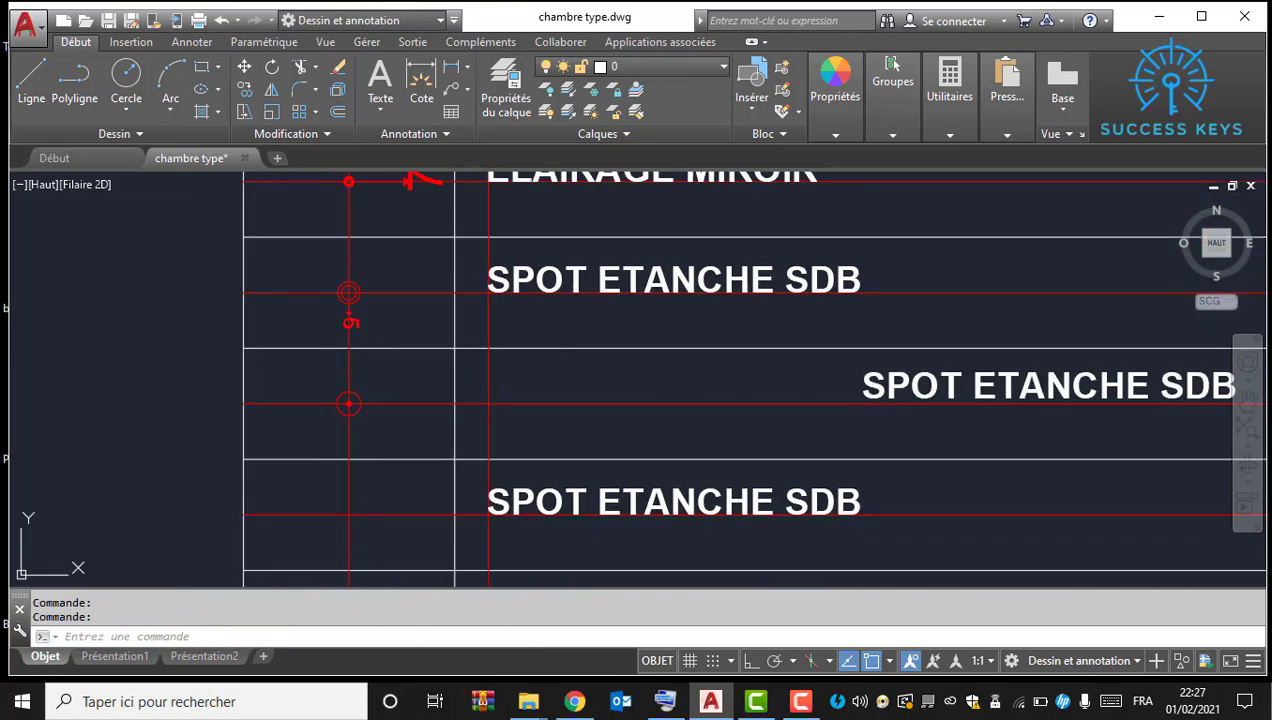
{"action": "key", "text": "ctrl+z"}
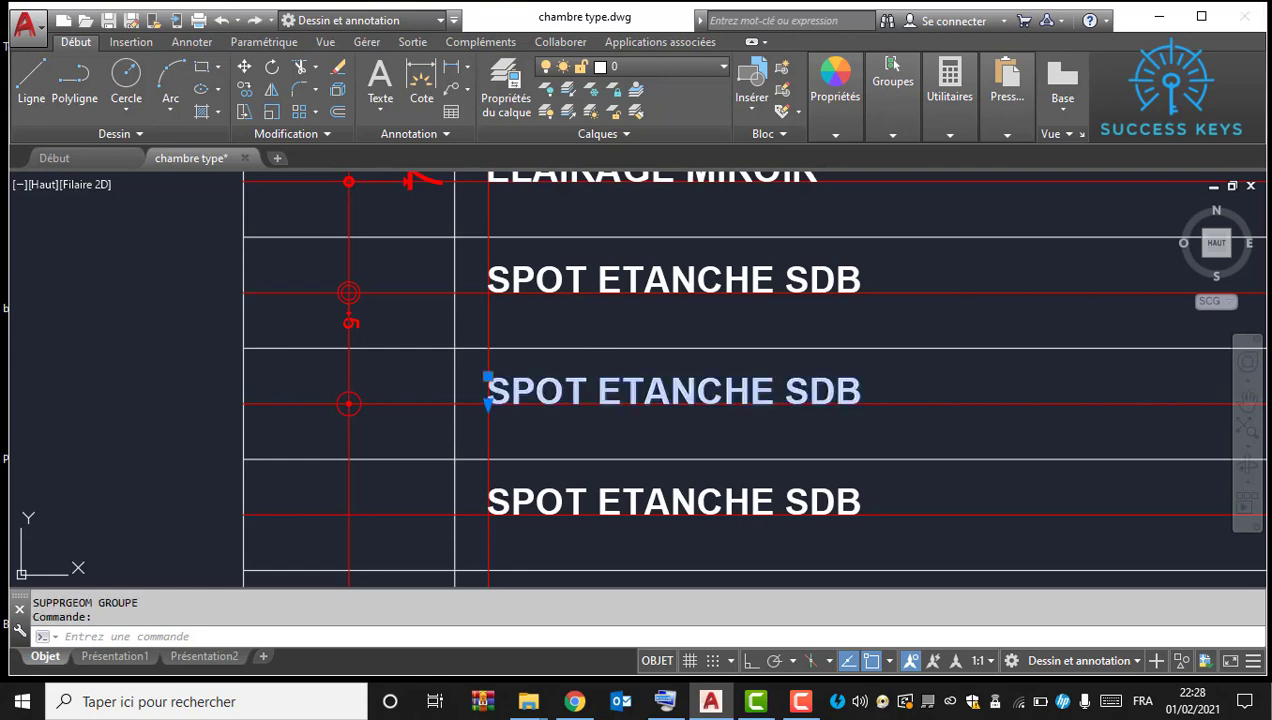
Step: Replace the sixth row's copied text with BOUTON POUSSOIR and put the on-screen keyboard away
{"action": "double_click", "coordinate": [826, 393]}
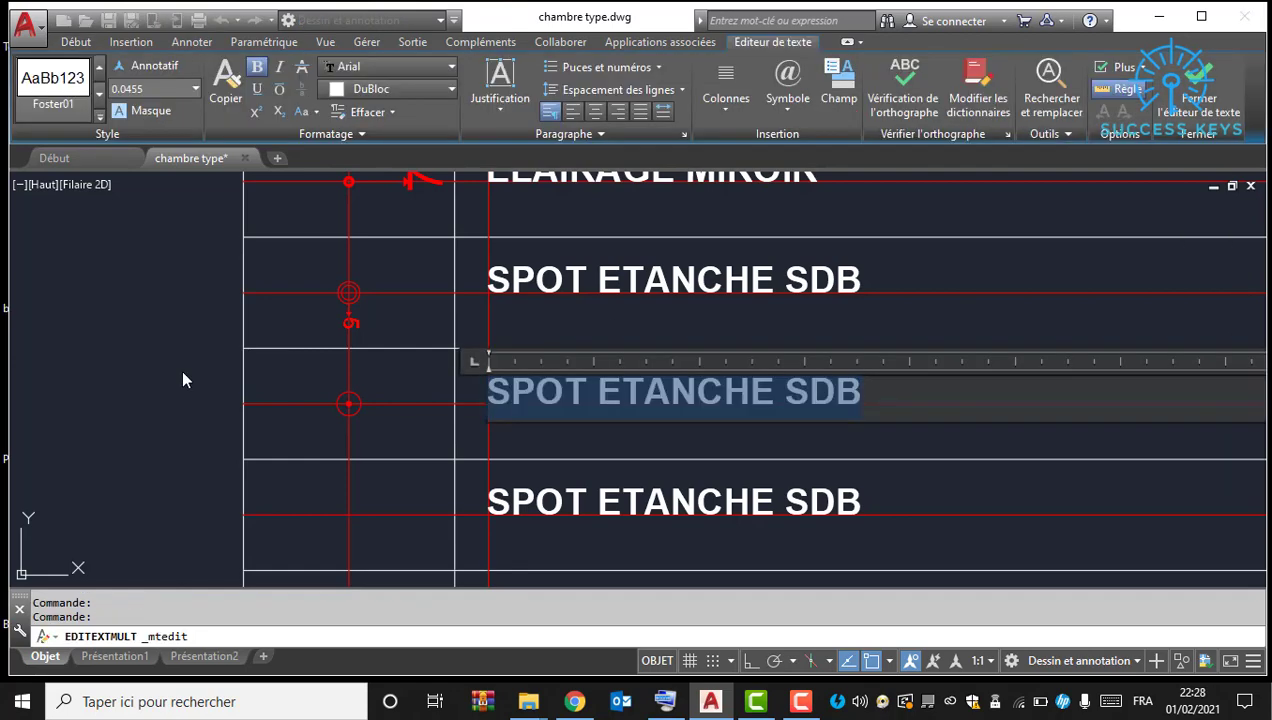
{"action": "type", "text": "BOU"}
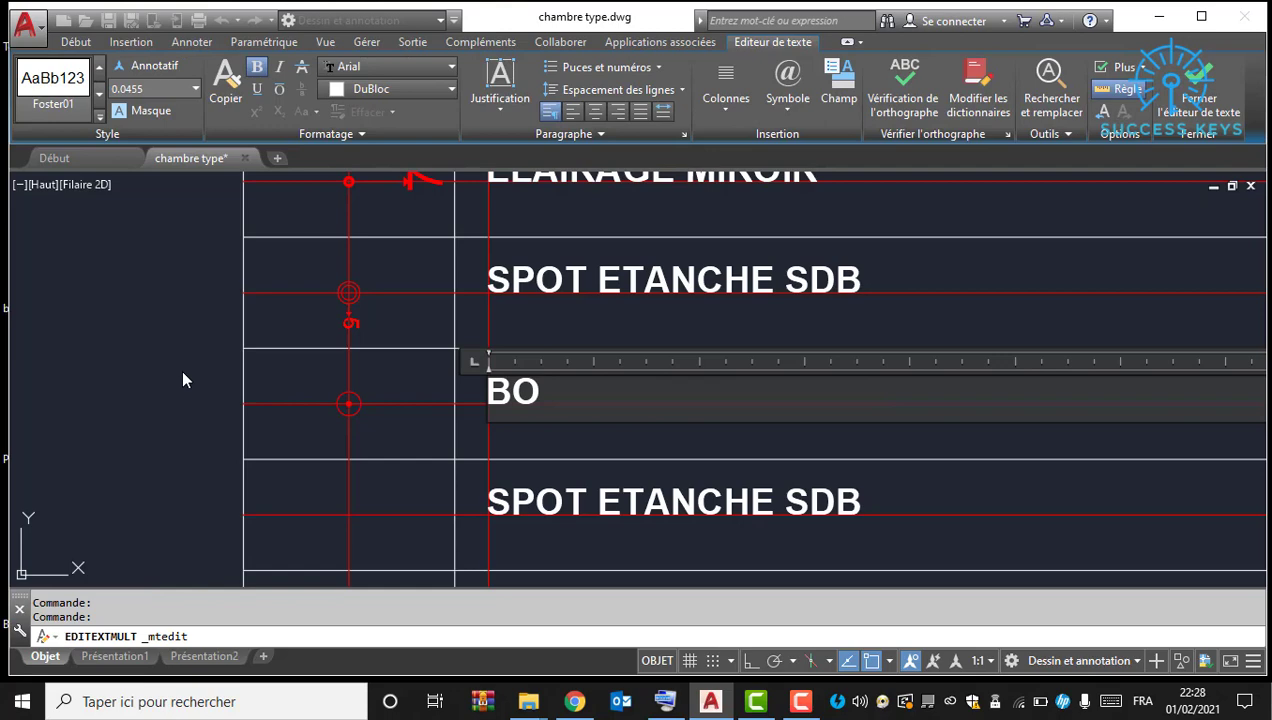
{"action": "left_click", "coordinate": [665, 701]}
{"action": "type", "text": "OUT"}
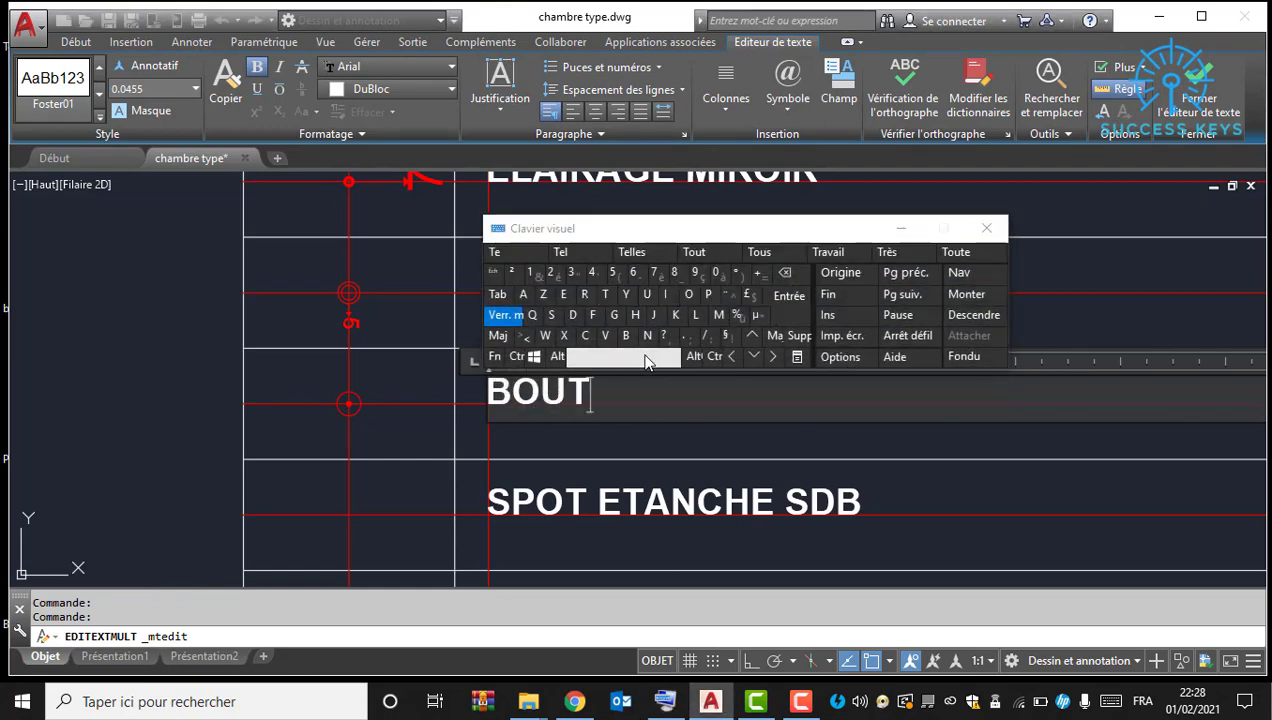
{"action": "type", "text": "ON POUSS"}
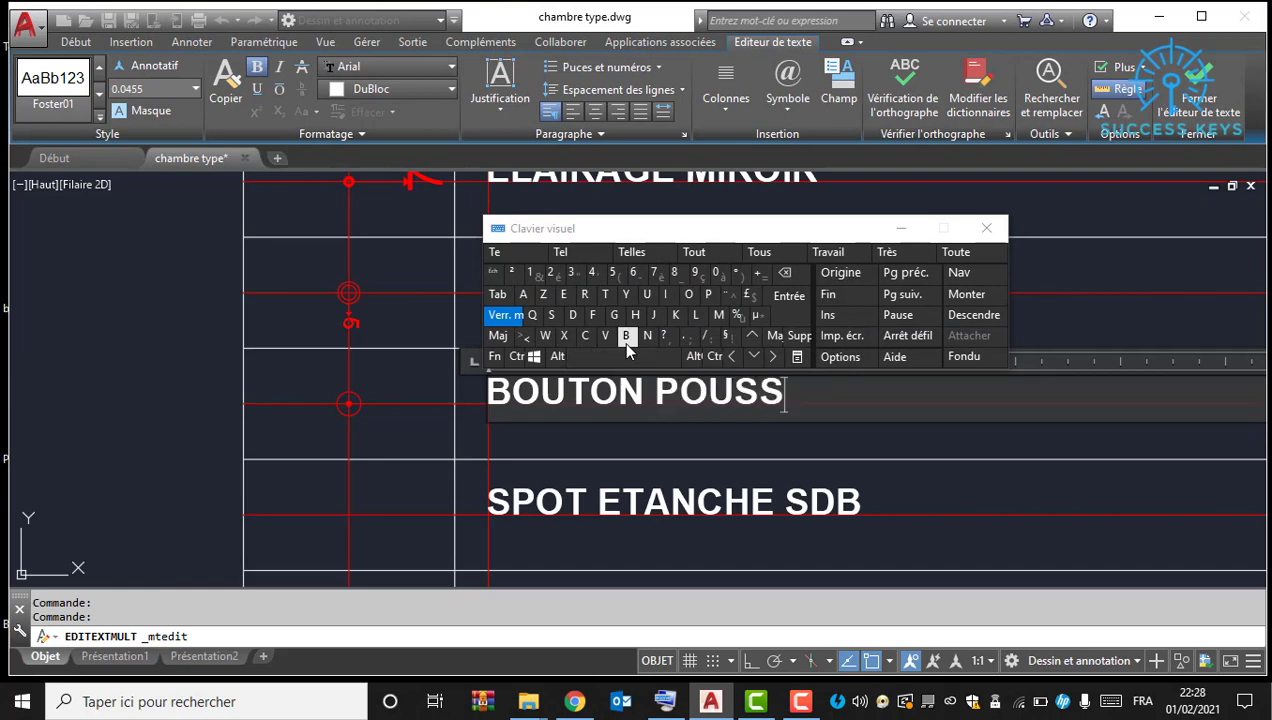
{"action": "type", "text": "OI"}
{"action": "key", "text": "Left"}
{"action": "key", "text": "Left"}
{"action": "key", "text": "Left"}
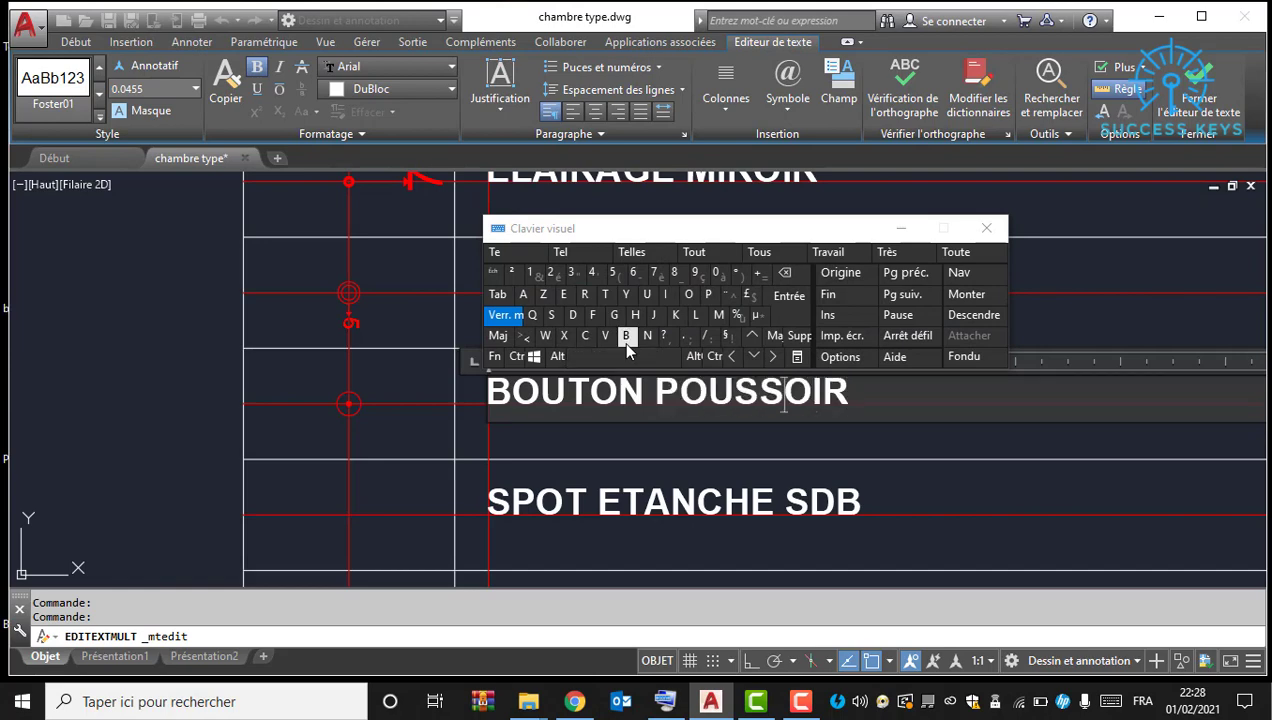
{"action": "key", "text": "BackSpace"}
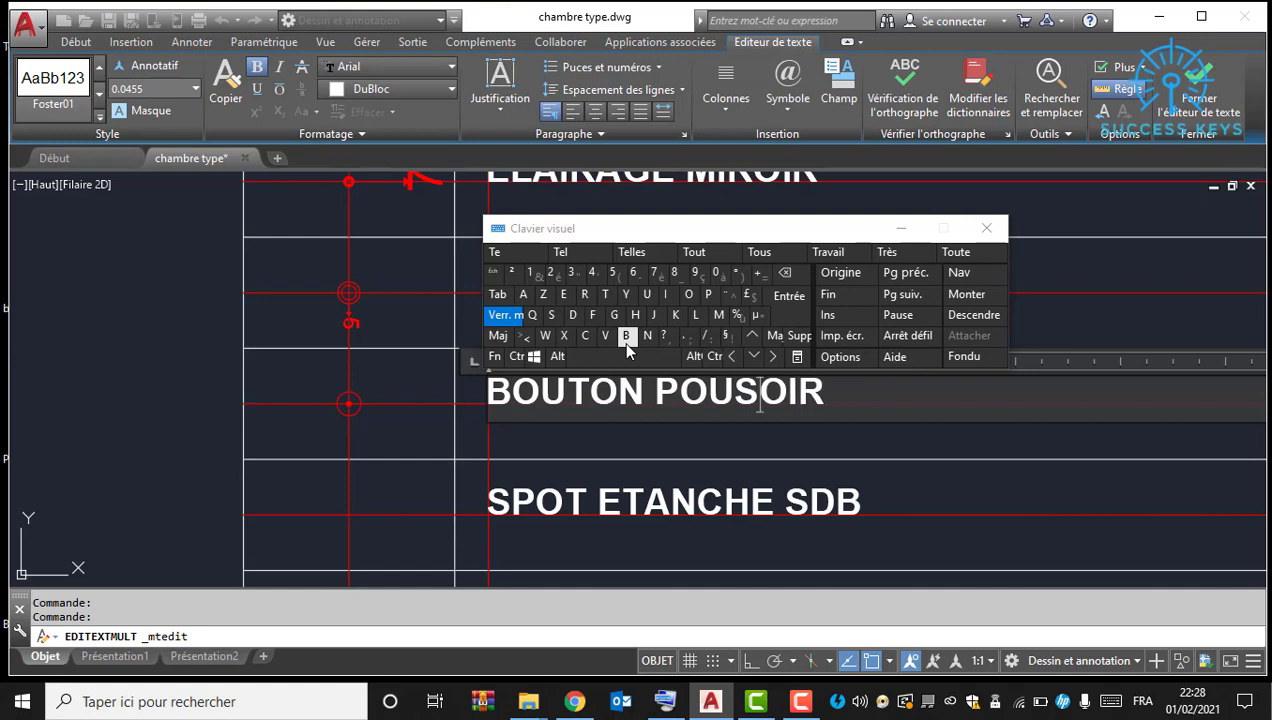
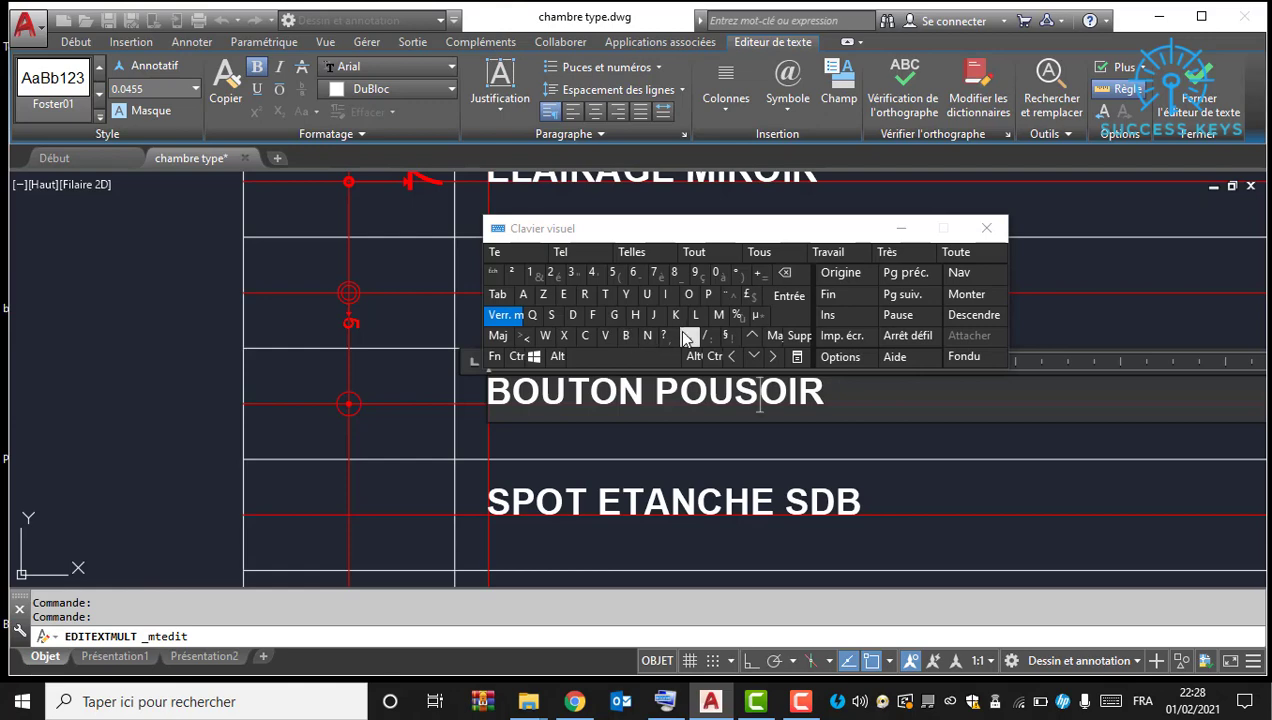
{"action": "type", "text": "S"}
{"action": "left_click", "coordinate": [787, 449]}
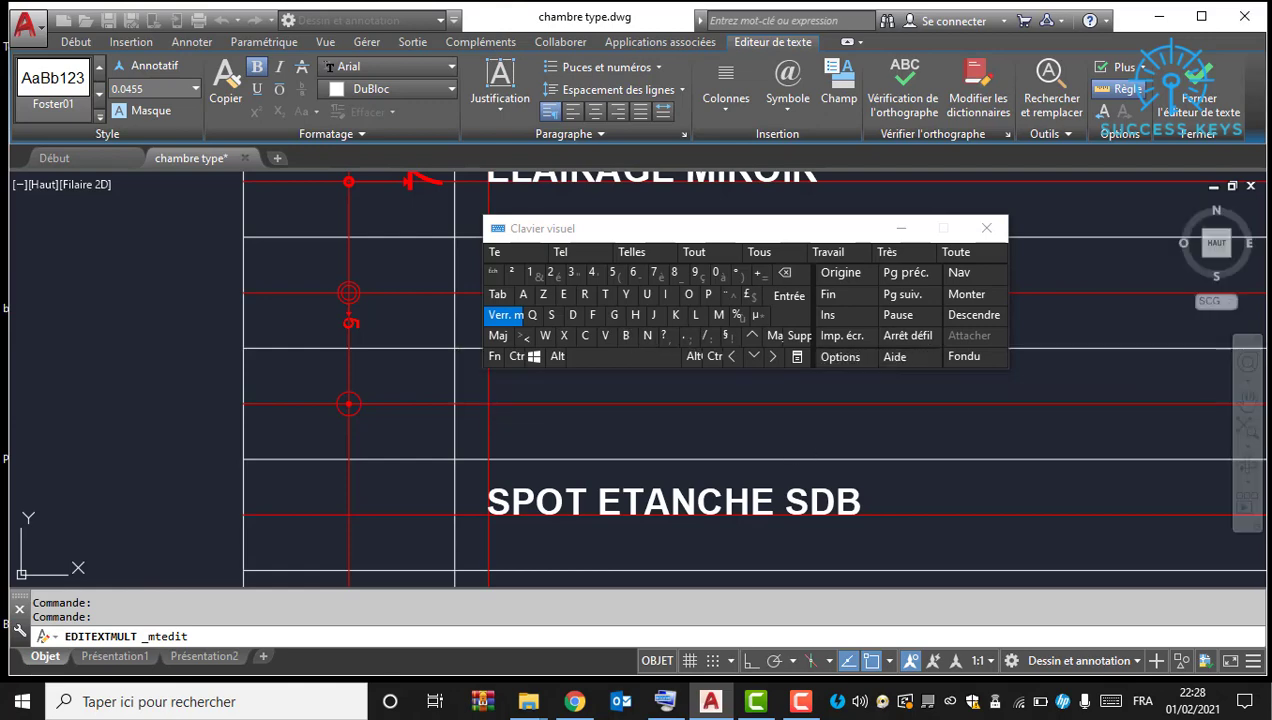
{"action": "left_click", "coordinate": [899, 229]}
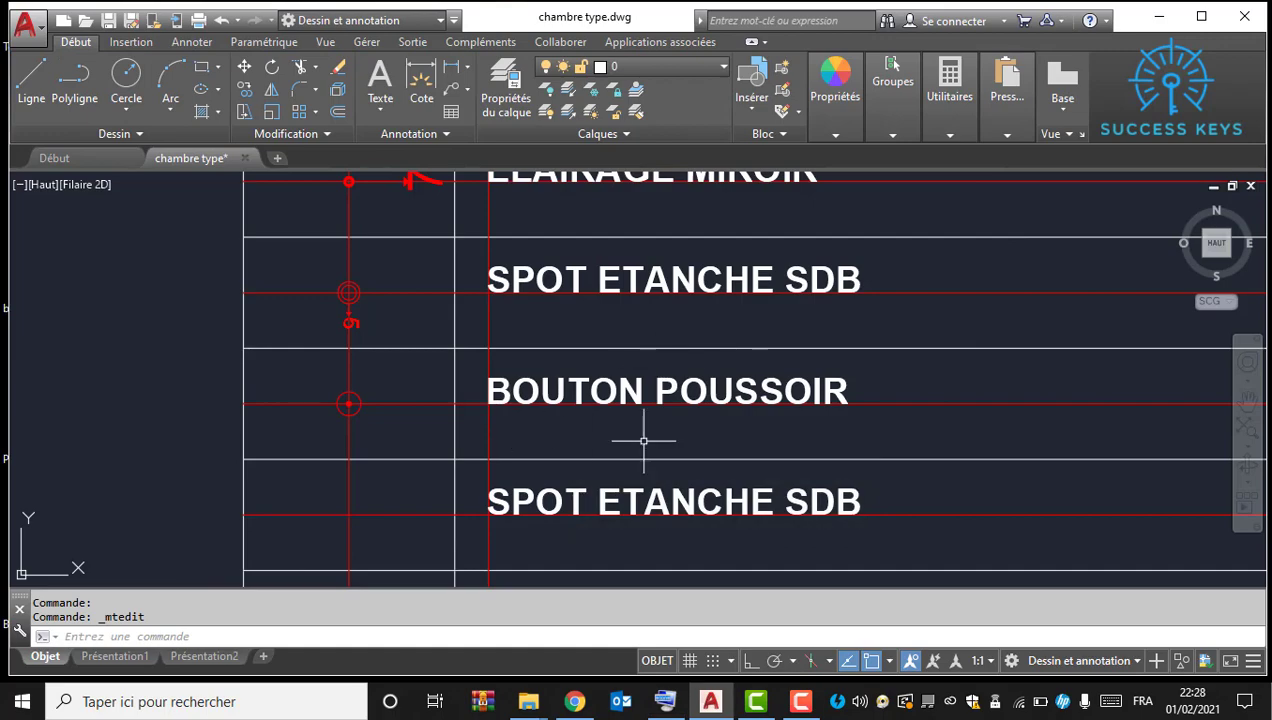
Step: Copy the King plan's two-barred switch symbol beside the dotted circles, by its circle centre, to the guide-line intersection in the legend's seventh row
{"action": "middle_click_drag", "start_coordinate": [645, 437], "coordinate": [608, 465]}
{"action": "scroll", "coordinate": [608, 465], "scroll_direction": "down", "scroll_amount": 2}
{"action": "scroll", "coordinate": [457, 400], "scroll_direction": "down", "scroll_amount": 4}
{"action": "middle_click_drag", "start_coordinate": [890, 412], "coordinate": [402, 440]}
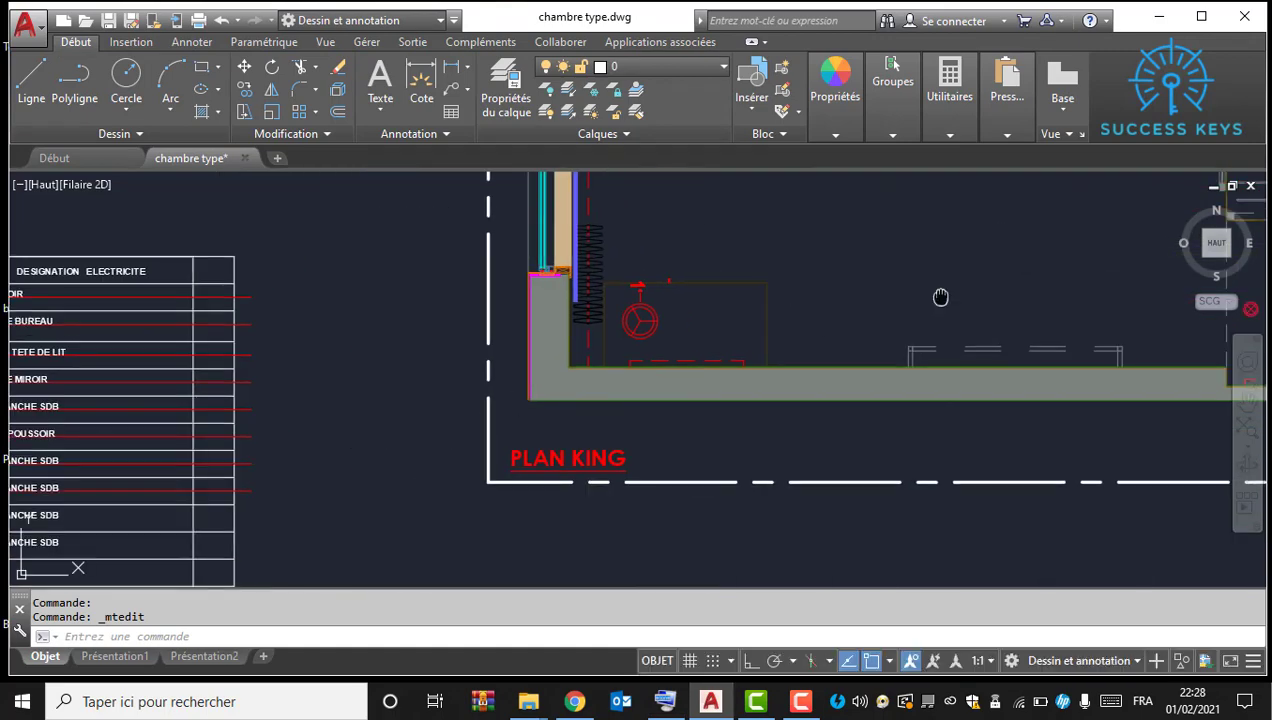
{"action": "middle_click_drag", "start_coordinate": [937, 297], "coordinate": [424, 458]}
{"action": "scroll", "coordinate": [424, 458], "scroll_direction": "down", "scroll_amount": 2}
{"action": "scroll", "coordinate": [728, 428], "scroll_direction": "up", "scroll_amount": 4}
{"action": "scroll", "coordinate": [860, 419], "scroll_direction": "up", "scroll_amount": 5}
{"action": "middle_click_drag", "start_coordinate": [860, 419], "coordinate": [786, 429]}
{"action": "left_click", "coordinate": [735, 450]}
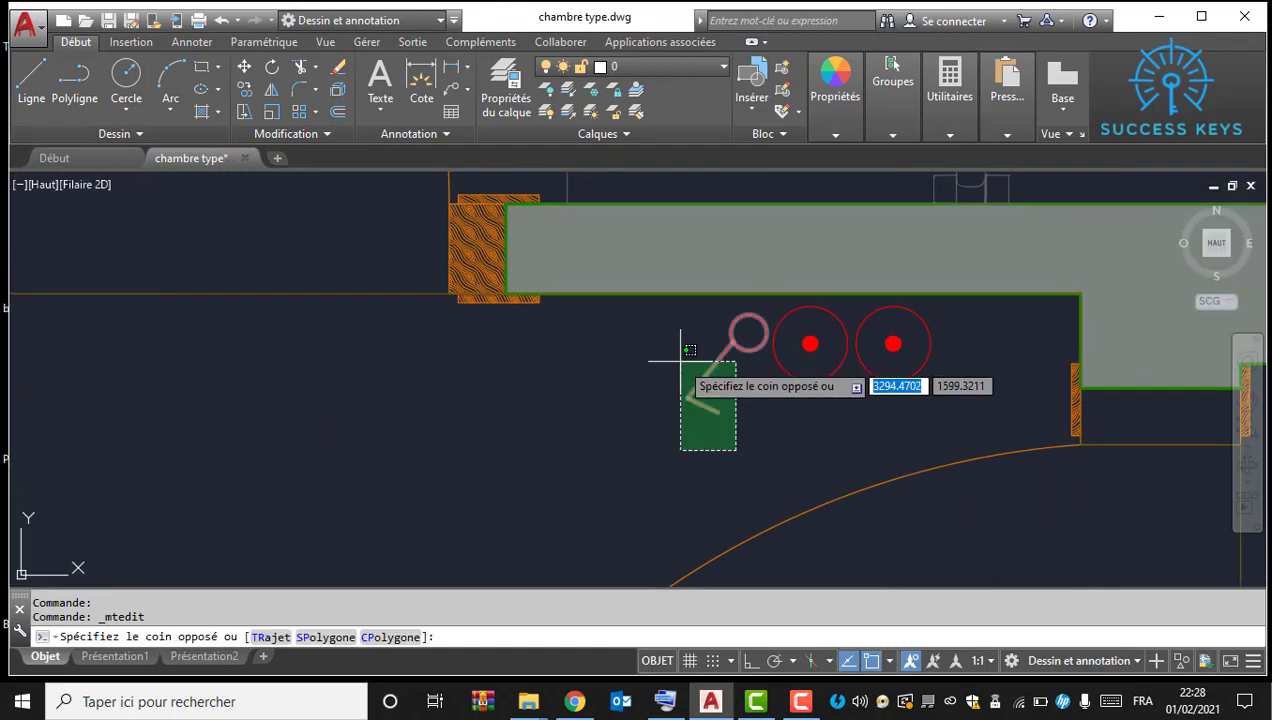
{"action": "left_click", "coordinate": [681, 363]}
{"action": "right_click", "coordinate": [650, 365]}
{"action": "left_click", "coordinate": [775, 382]}
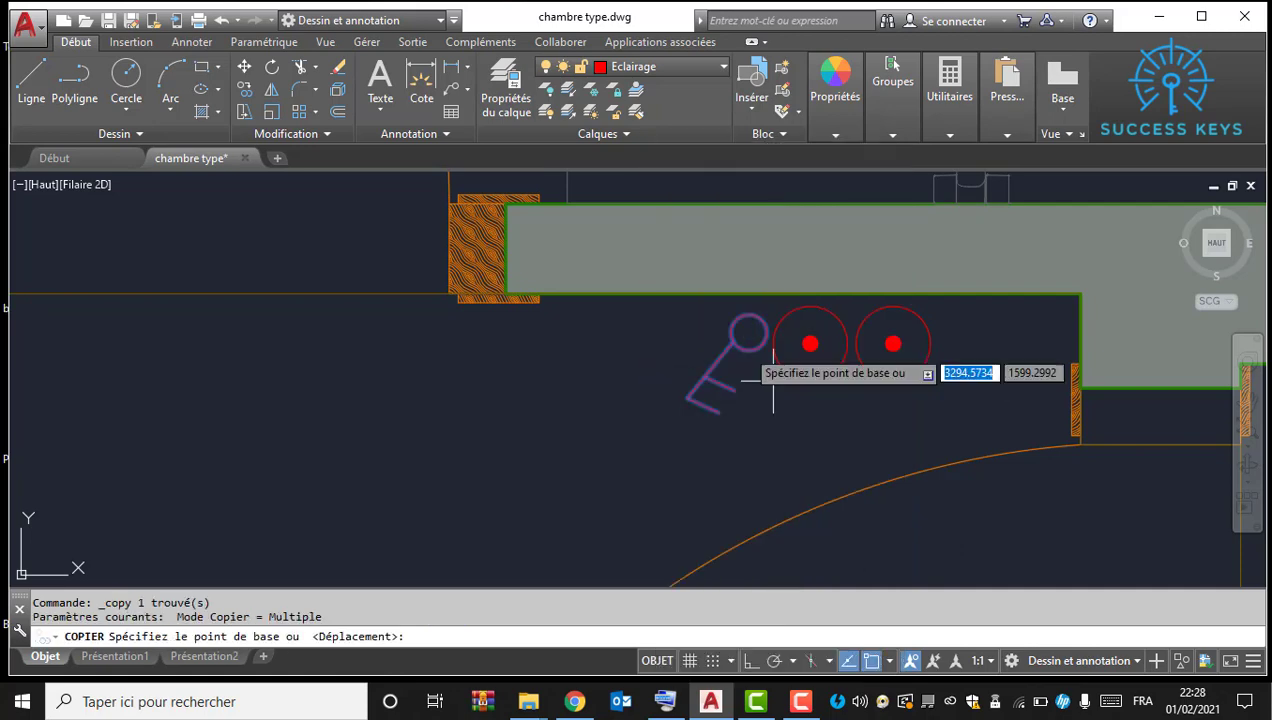
{"action": "left_click", "coordinate": [747, 330]}
{"action": "scroll", "coordinate": [710, 350], "scroll_direction": "down", "scroll_amount": 10}
{"action": "middle_click_drag", "start_coordinate": [350, 395], "coordinate": [1012, 249]}
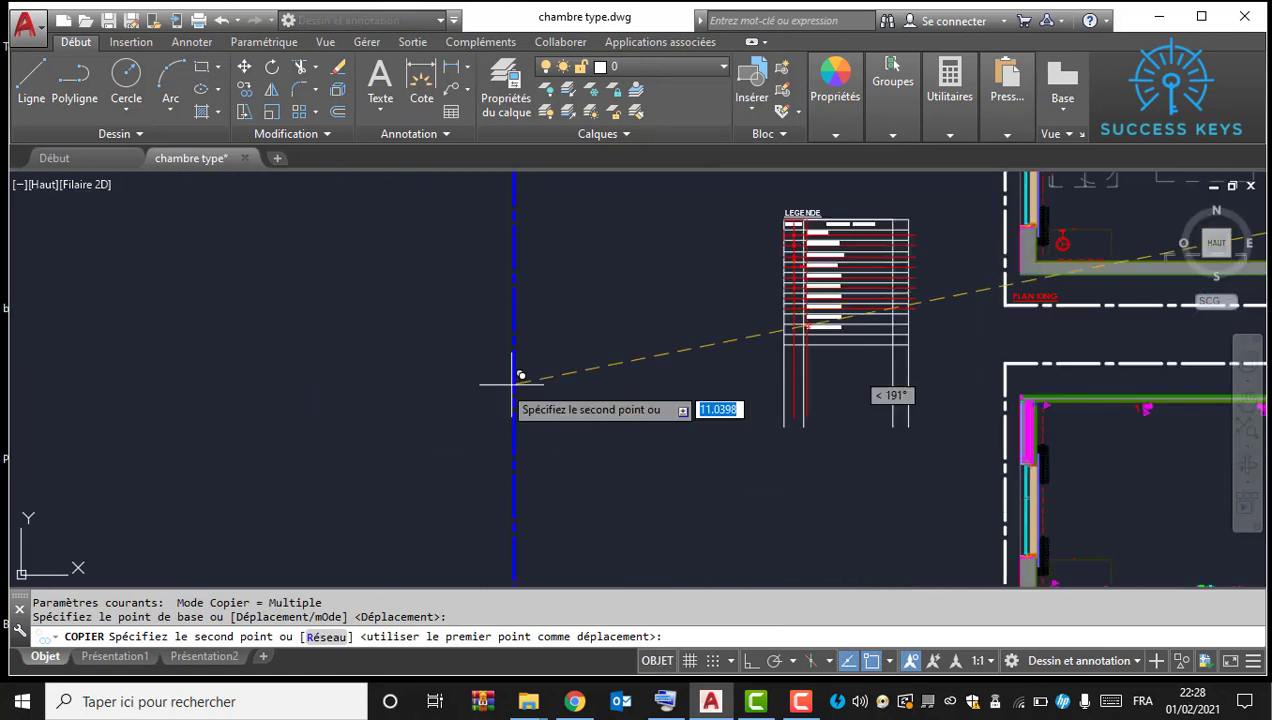
{"action": "scroll", "coordinate": [871, 297], "scroll_direction": "up", "scroll_amount": 8}
{"action": "middle_click_drag", "start_coordinate": [368, 436], "coordinate": [807, 373]}
{"action": "middle_click_drag", "start_coordinate": [511, 349], "coordinate": [539, 514]}
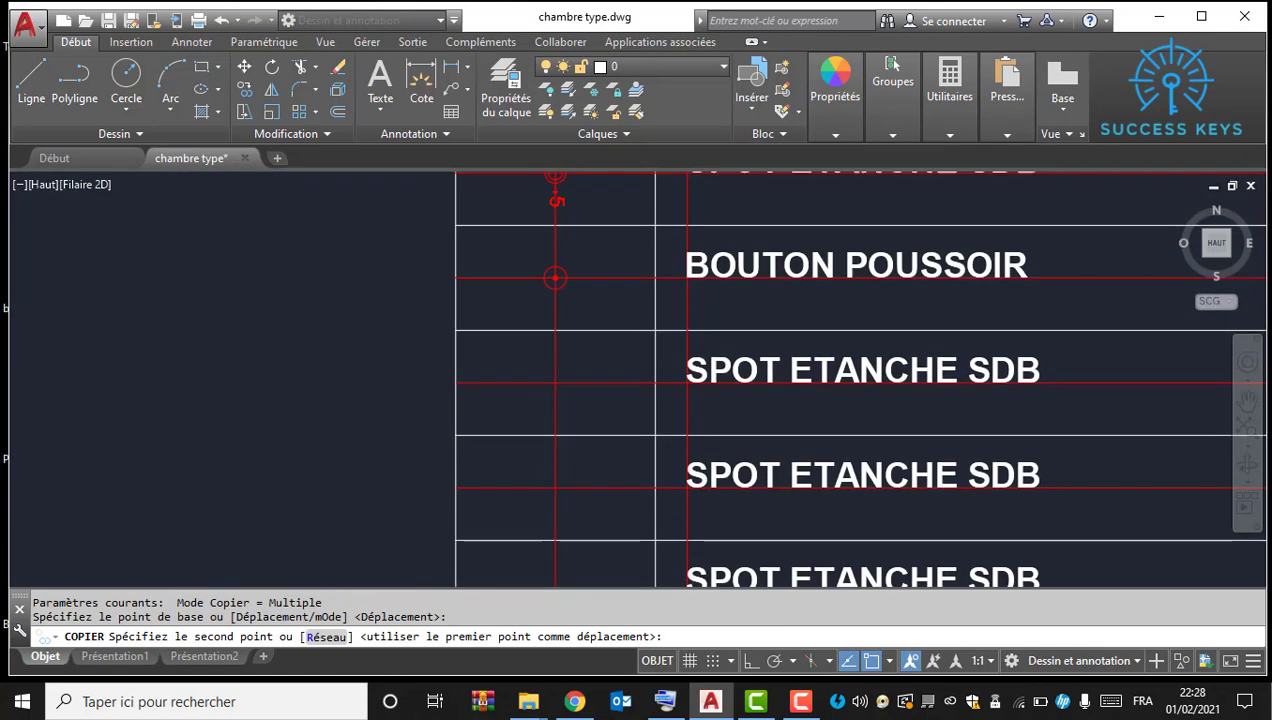
{"action": "left_click", "coordinate": [563, 373]}
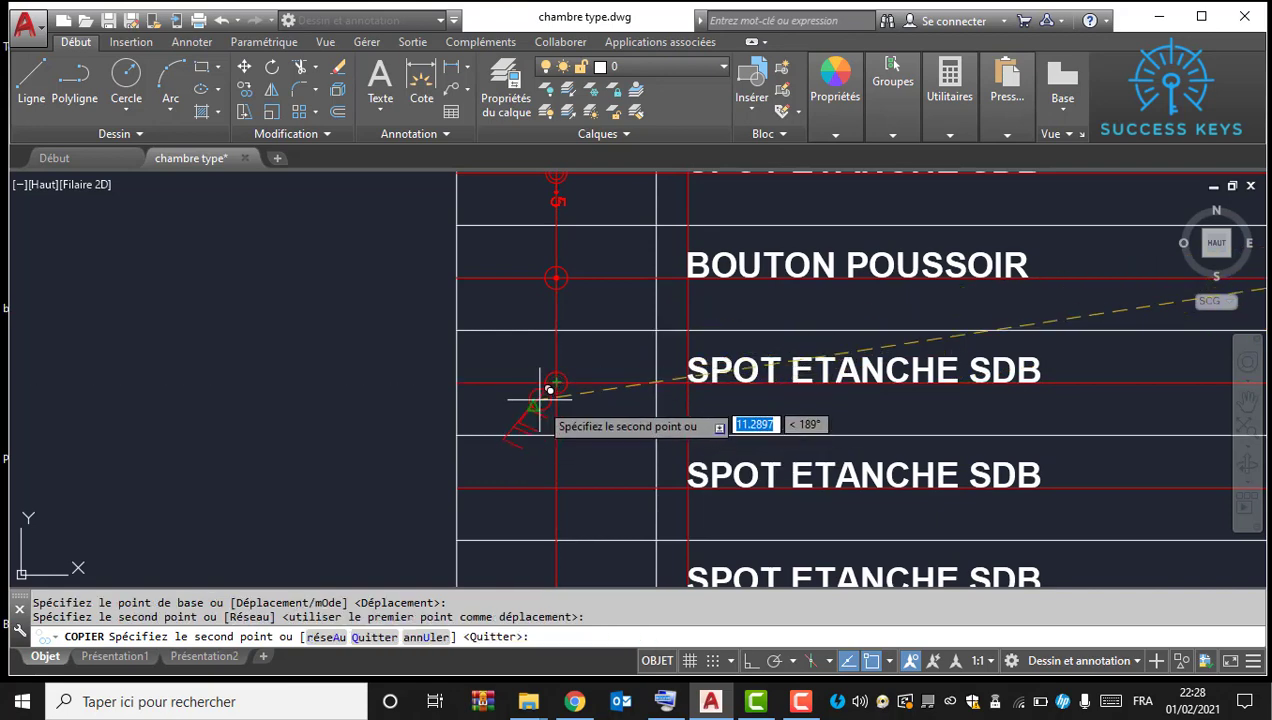
{"action": "key", "text": "Escape"}
Step: Rotate the seventh row's switch symbol freehand about its circle centre so its stem points upward, leaning slightly left
{"action": "scroll", "coordinate": [548, 373], "scroll_direction": "up", "scroll_amount": 5}
{"action": "left_click", "coordinate": [533, 420]}
{"action": "left_click", "coordinate": [462, 380]}
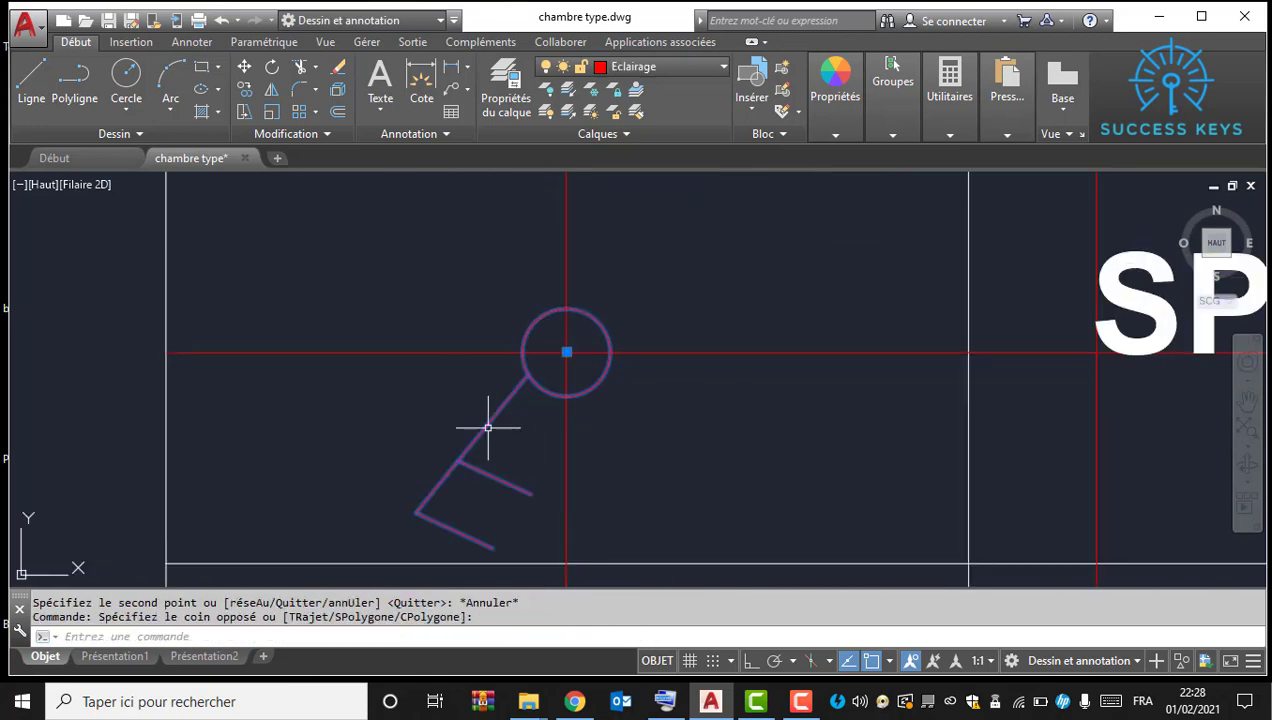
{"action": "type", "text": "R"}
{"action": "key", "text": "Return"}
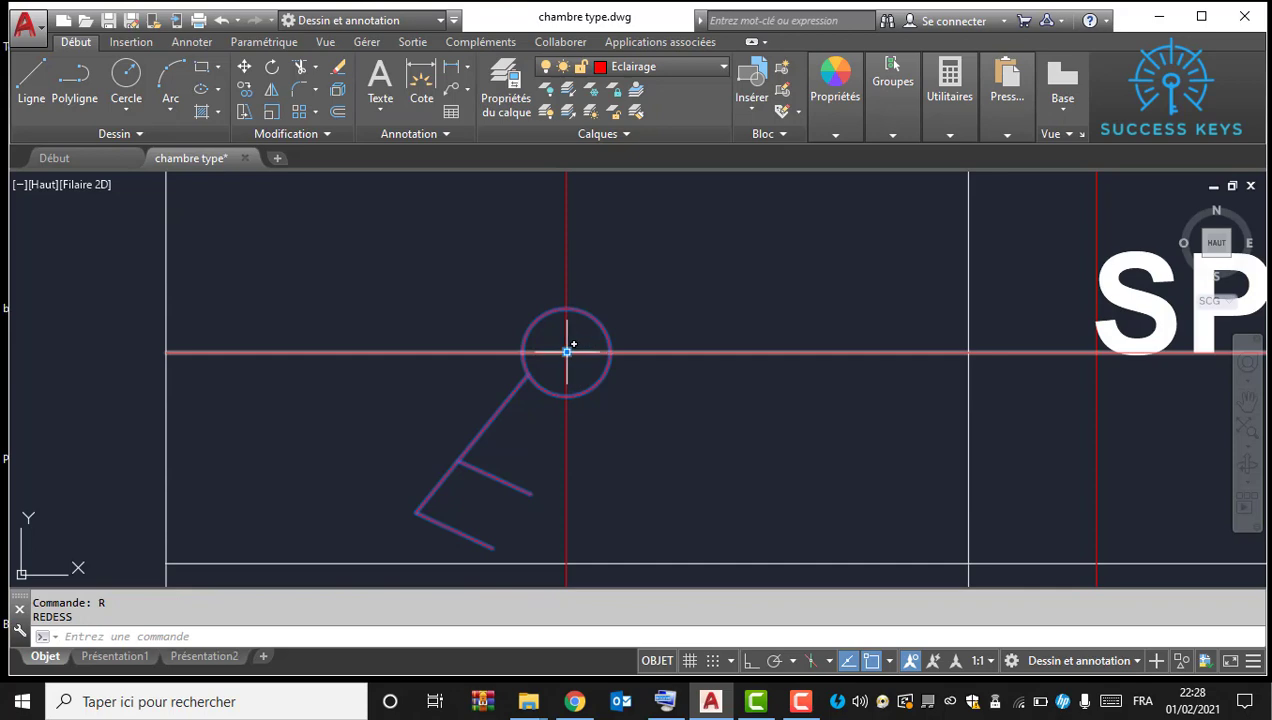
{"action": "left_click", "coordinate": [480, 412]}
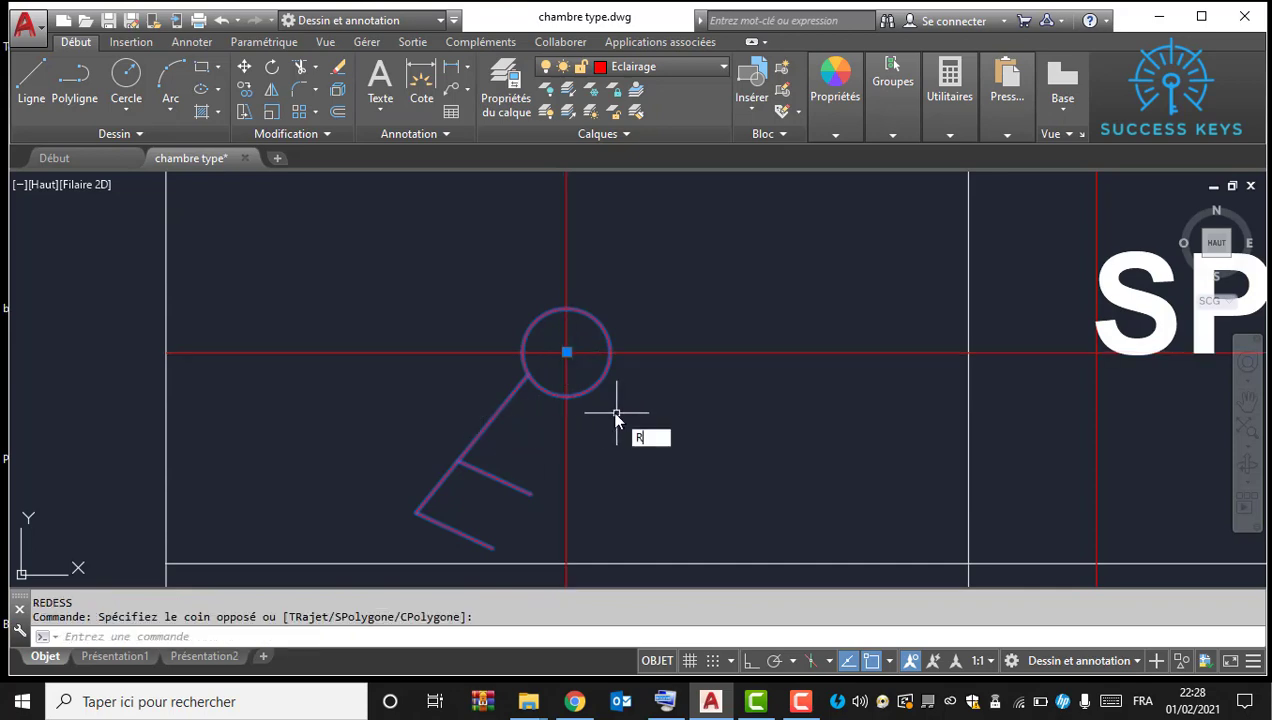
{"action": "type", "text": "RO"}
{"action": "key", "text": "Return"}
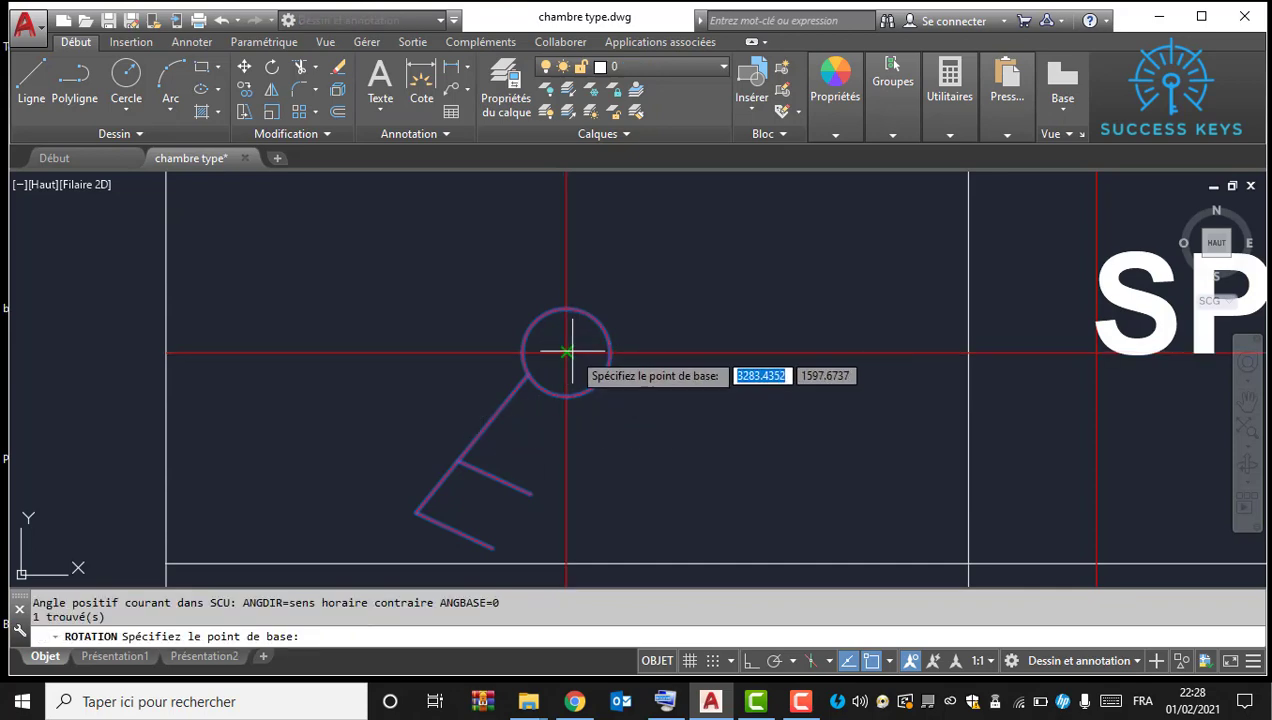
{"action": "left_click", "coordinate": [567, 353]}
{"action": "left_click", "coordinate": [479, 462]}
Step: Scale the seventh row's switch symbol by a factor of 0.5 about its circle centre
{"action": "middle_click_drag", "start_coordinate": [561, 298], "coordinate": [562, 429]}
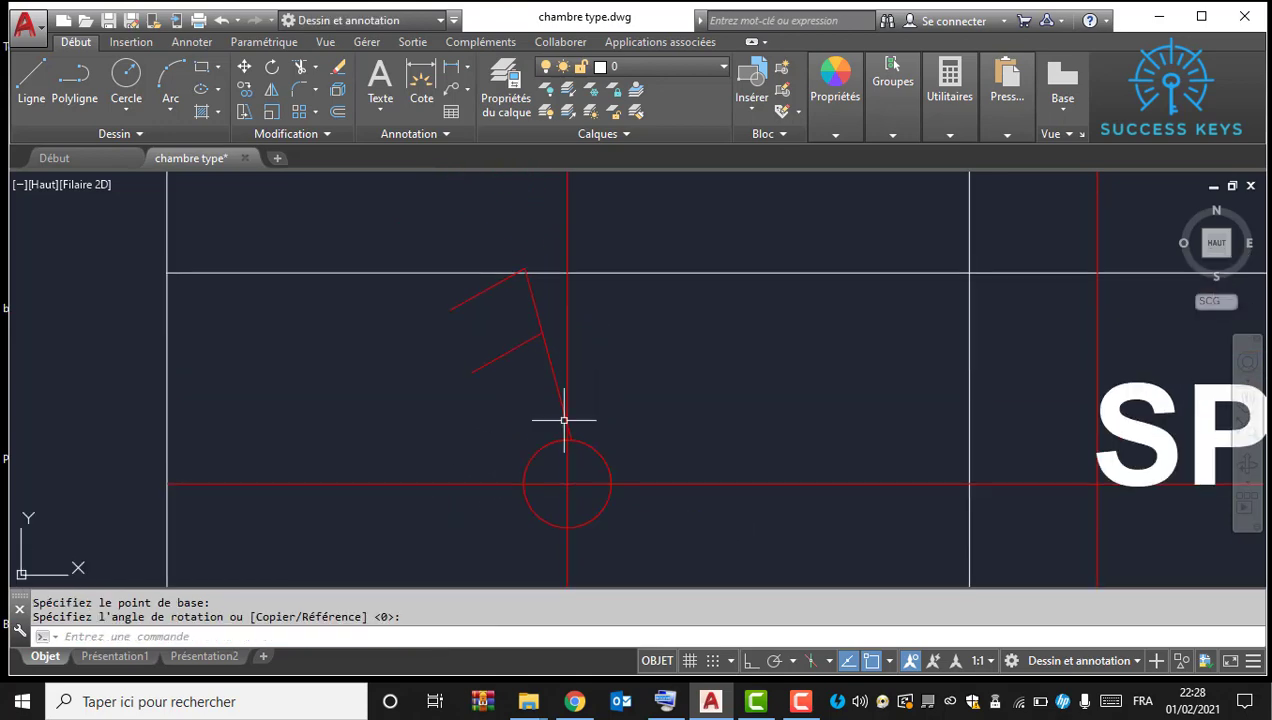
{"action": "left_click", "coordinate": [523, 358]}
{"action": "left_click", "coordinate": [485, 353]}
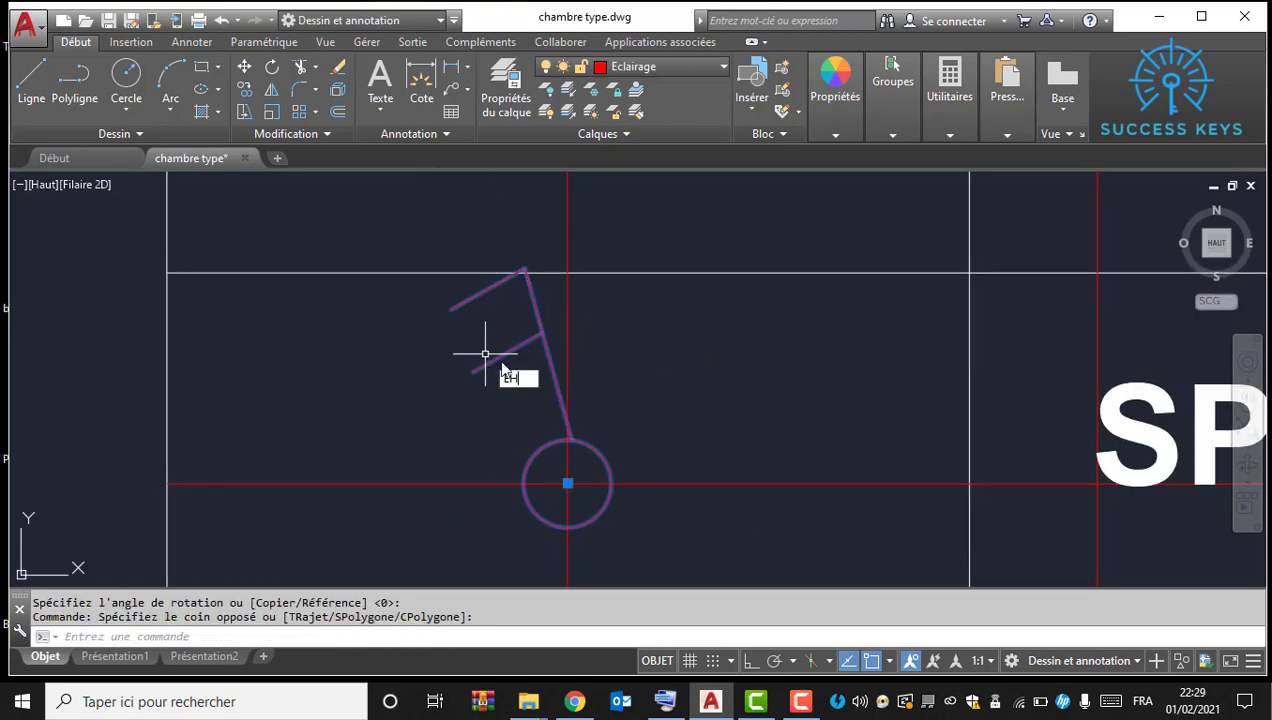
{"action": "type", "text": "sc"}
{"action": "key", "text": "Return"}
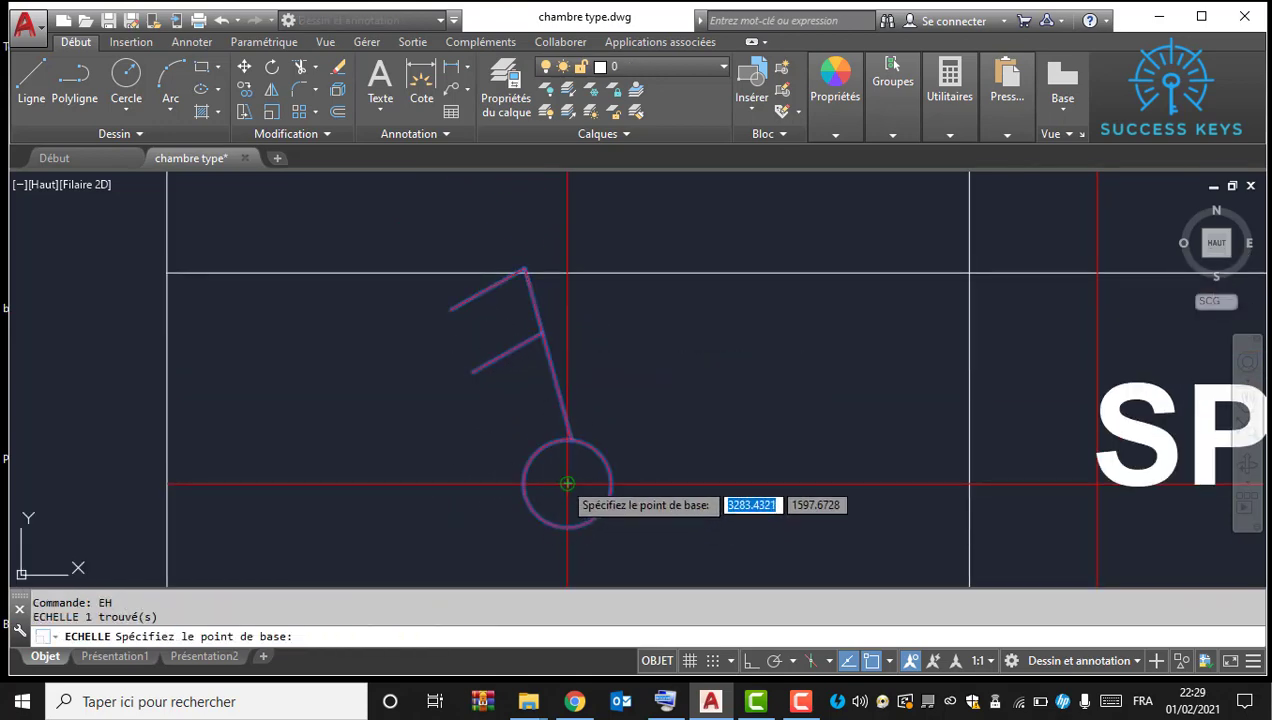
{"action": "triple_click", "coordinate": [563, 484]}
{"action": "key", "text": "Return"}
{"action": "scroll", "coordinate": [559, 482], "scroll_direction": "down", "scroll_amount": 8}
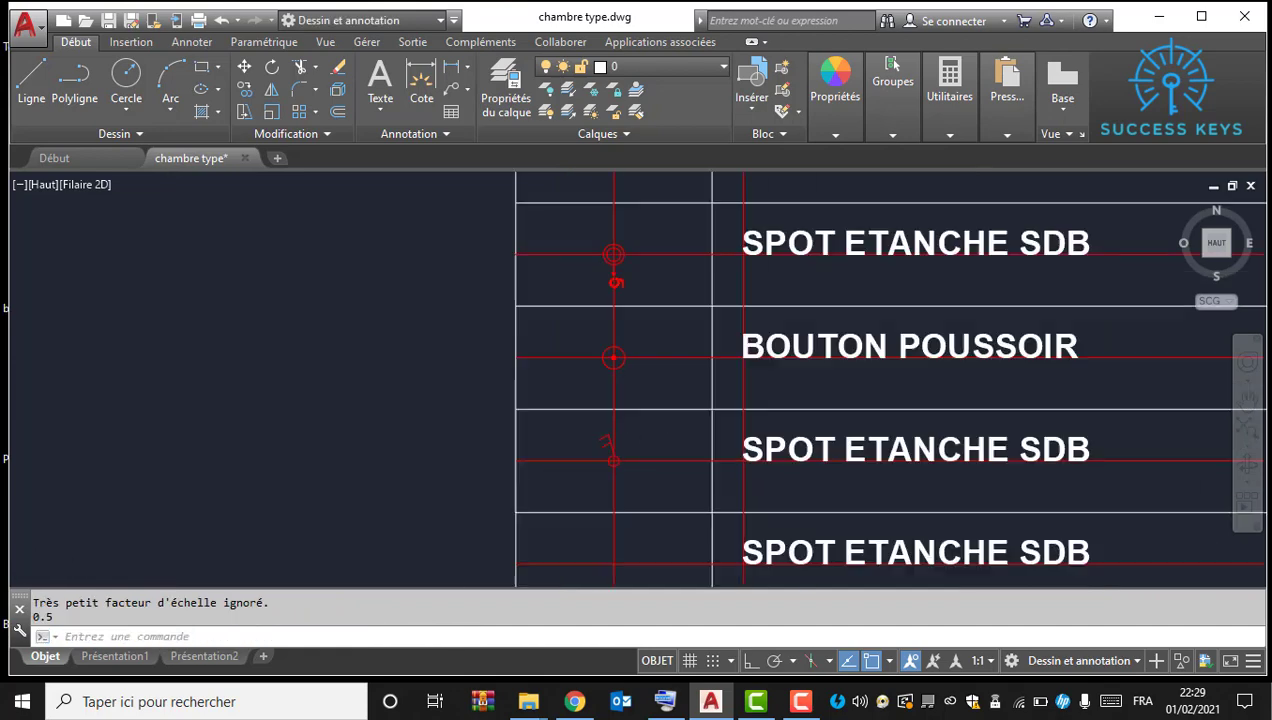
Step: Replace the seventh row's copied SPOT ETANCHE SDB text with DOUBLE ALLUMAGE
{"action": "middle_click_drag", "start_coordinate": [825, 480], "coordinate": [345, 355]}
{"action": "scroll", "coordinate": [345, 355], "scroll_direction": "up", "scroll_amount": 5}
{"action": "middle_click_drag", "start_coordinate": [241, 405], "coordinate": [605, 531]}
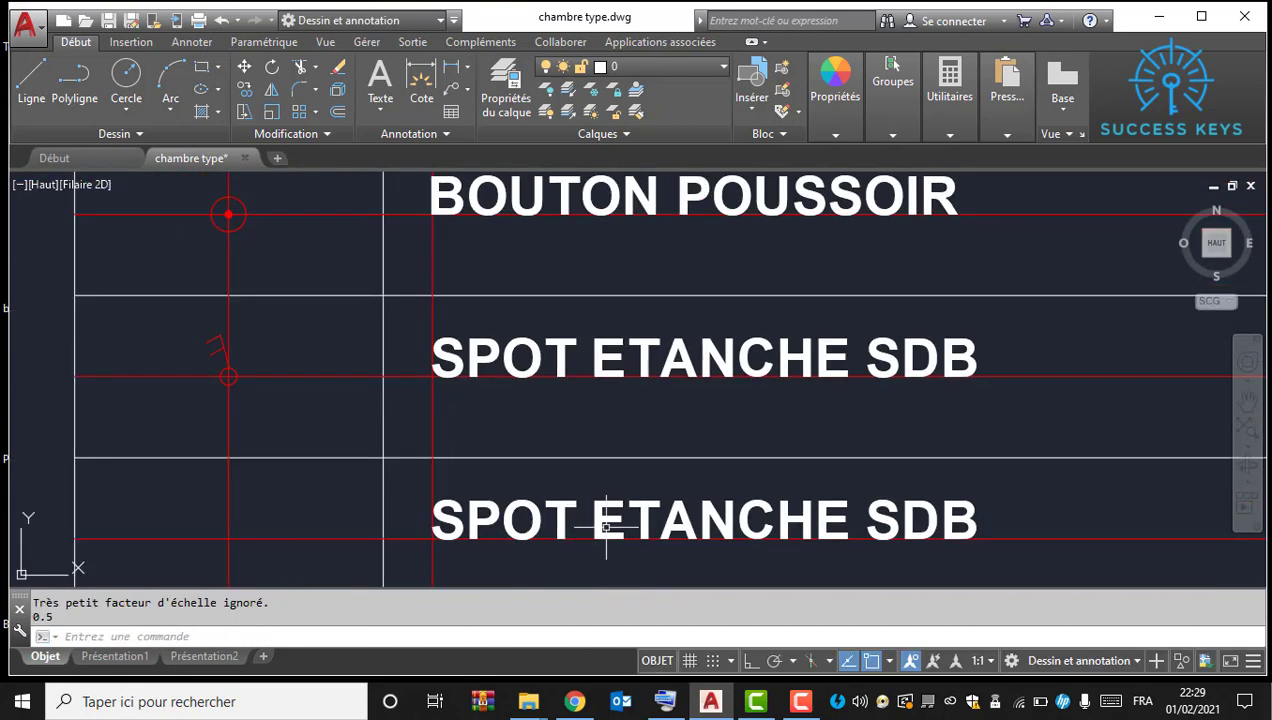
{"action": "scroll", "coordinate": [534, 412], "scroll_direction": "down", "scroll_amount": 2}
{"action": "double_click", "coordinate": [466, 396]}
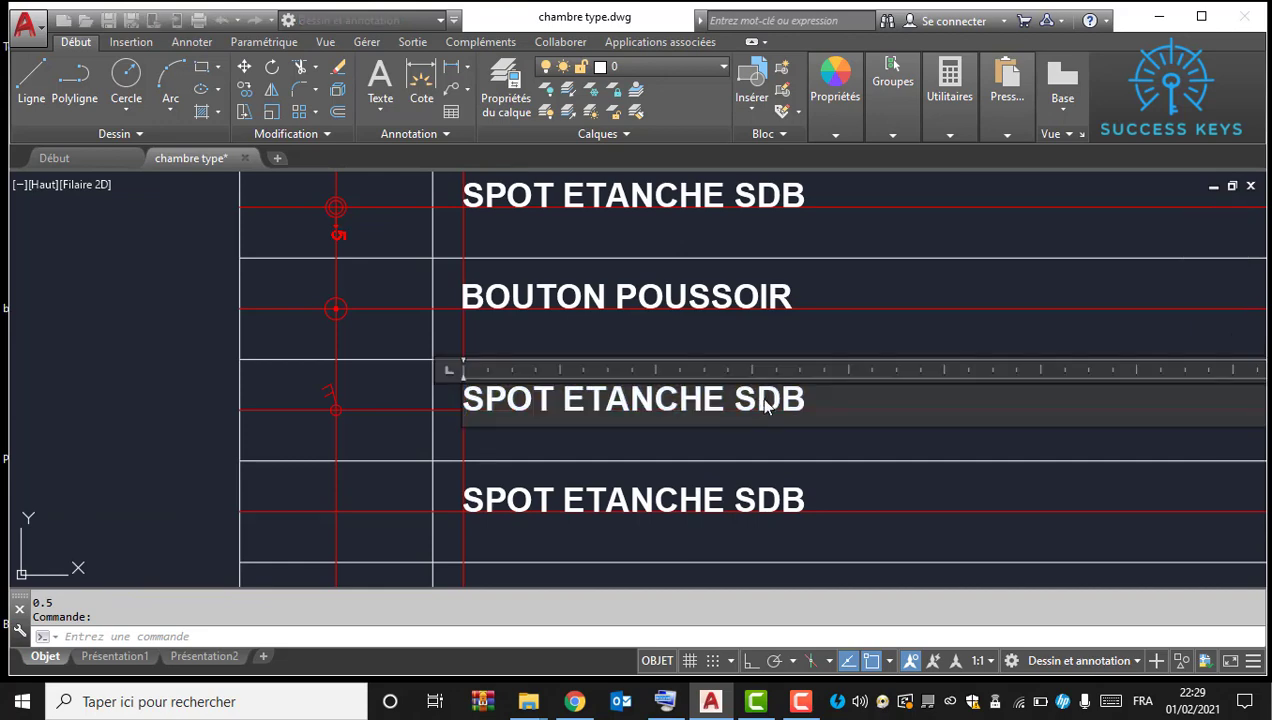
{"action": "type", "text": "DOU"}
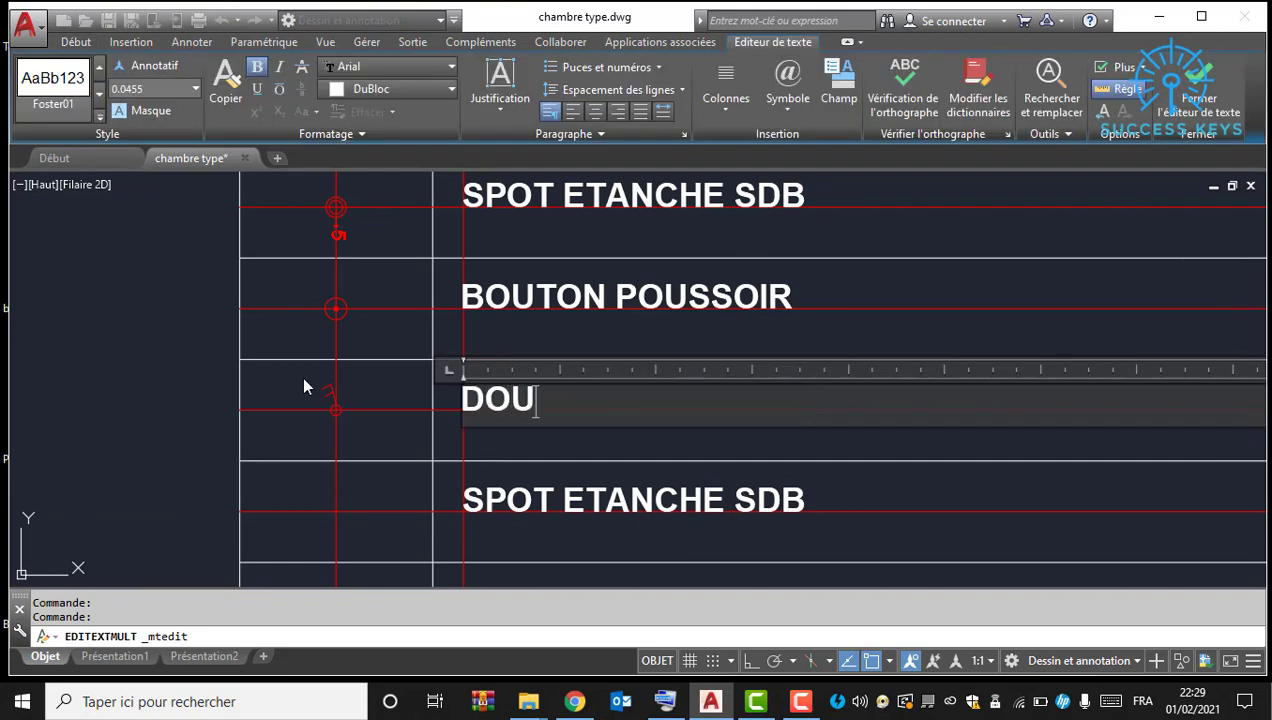
{"action": "type", "text": "BLE ALLUMAGE"}
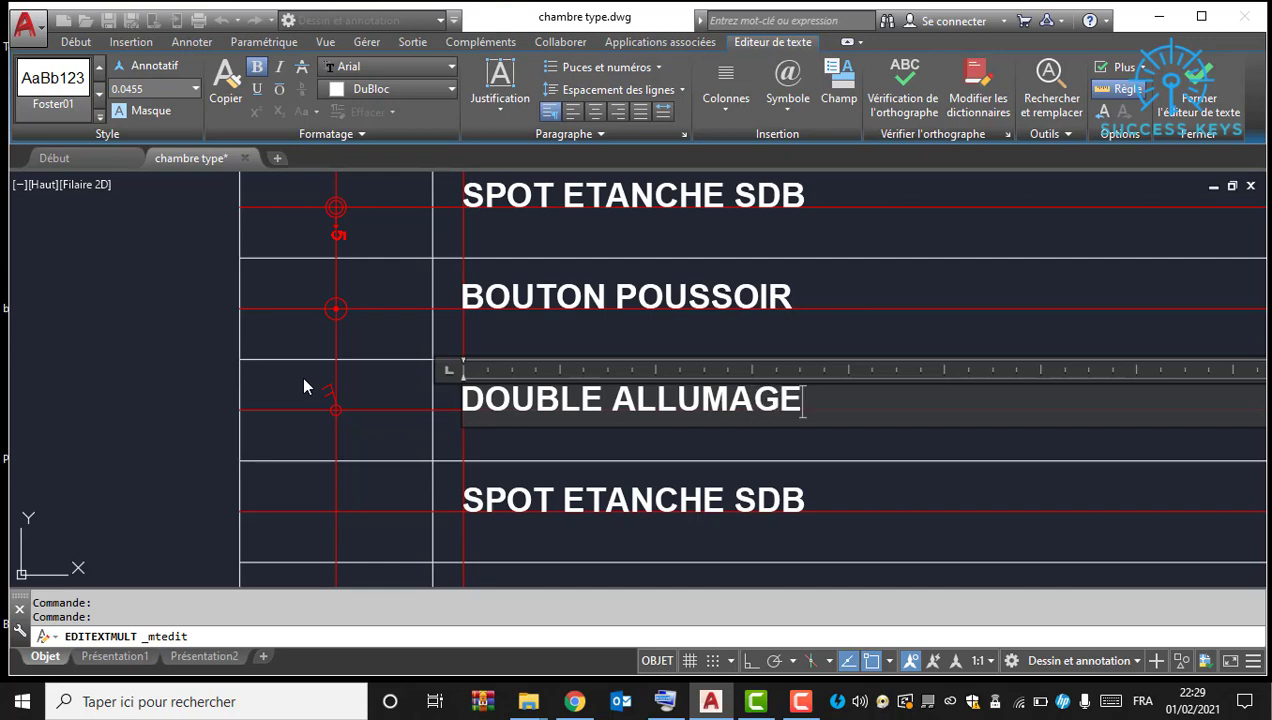
{"action": "left_click", "coordinate": [425, 421]}
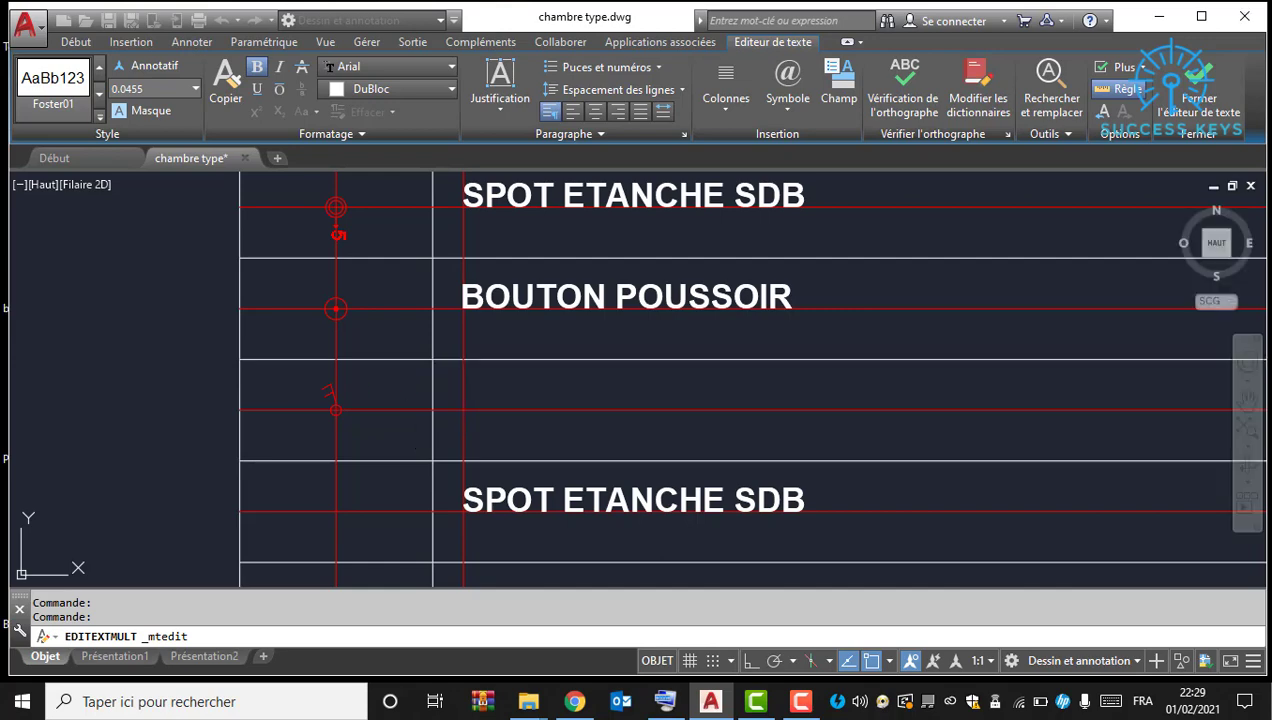
{"action": "left_click", "coordinate": [801, 702]}
{"action": "left_click", "coordinate": [802, 706]}
{"action": "scroll", "coordinate": [328, 355], "scroll_direction": "down", "scroll_amount": 5}
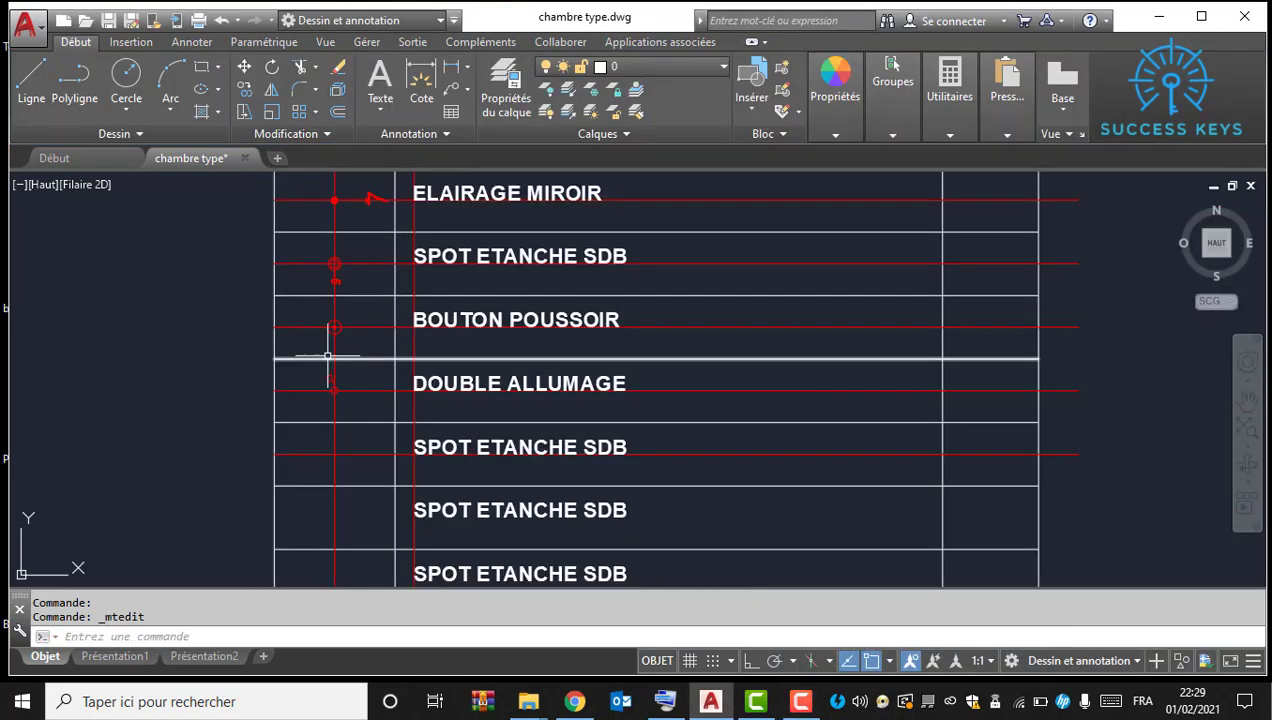
Step: Copy the single switch symbol from the room plan by its circle's centre onto the guide intersection in the legend row below DOUBLE ALLUMAGE
{"action": "middle_click_drag", "start_coordinate": [861, 376], "coordinate": [294, 457]}
{"action": "scroll", "coordinate": [556, 357], "scroll_direction": "down", "scroll_amount": 2}
{"action": "middle_click_drag", "start_coordinate": [786, 311], "coordinate": [712, 518]}
{"action": "scroll", "coordinate": [911, 491], "scroll_direction": "up", "scroll_amount": 4}
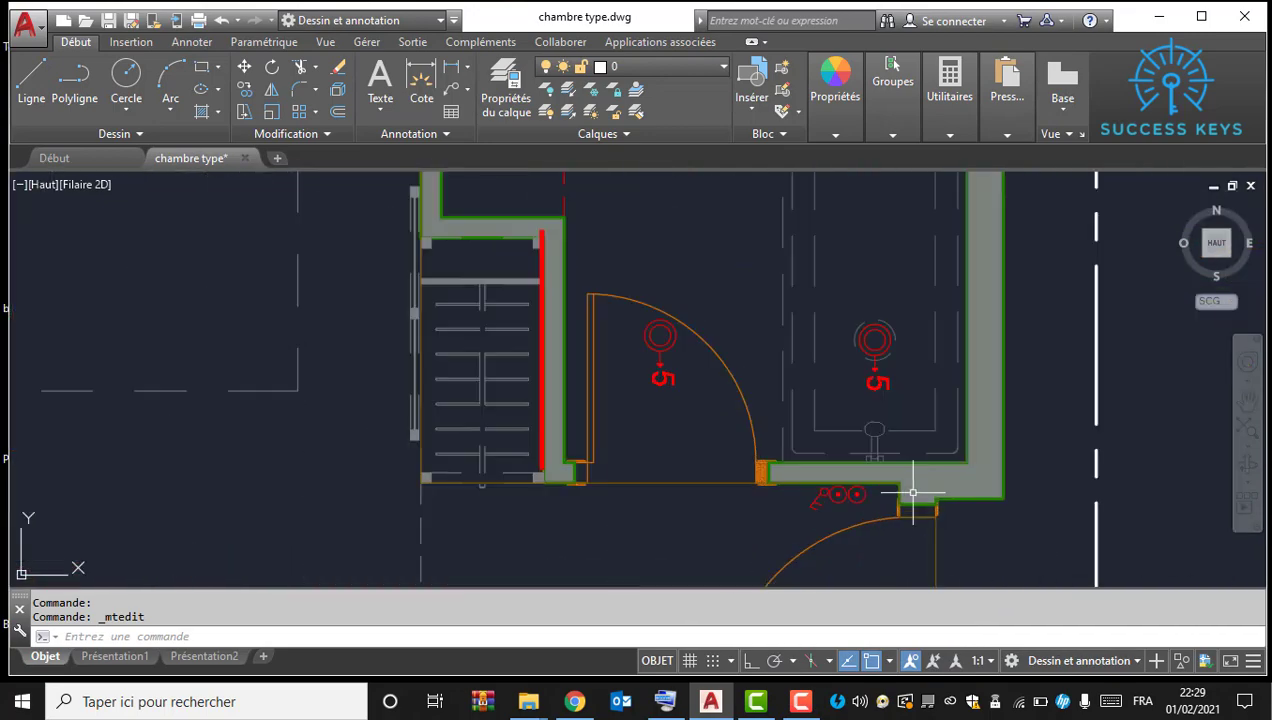
{"action": "middle_click_drag", "start_coordinate": [911, 491], "coordinate": [863, 459]}
{"action": "scroll", "coordinate": [826, 430], "scroll_direction": "down", "scroll_amount": 2}
{"action": "middle_click_drag", "start_coordinate": [622, 468], "coordinate": [839, 415]}
{"action": "middle_click_drag", "start_coordinate": [511, 415], "coordinate": [516, 700]}
{"action": "scroll", "coordinate": [702, 411], "scroll_direction": "up", "scroll_amount": 2}
{"action": "scroll", "coordinate": [748, 362], "scroll_direction": "up", "scroll_amount": 4}
{"action": "scroll", "coordinate": [725, 395], "scroll_direction": "up", "scroll_amount": 6}
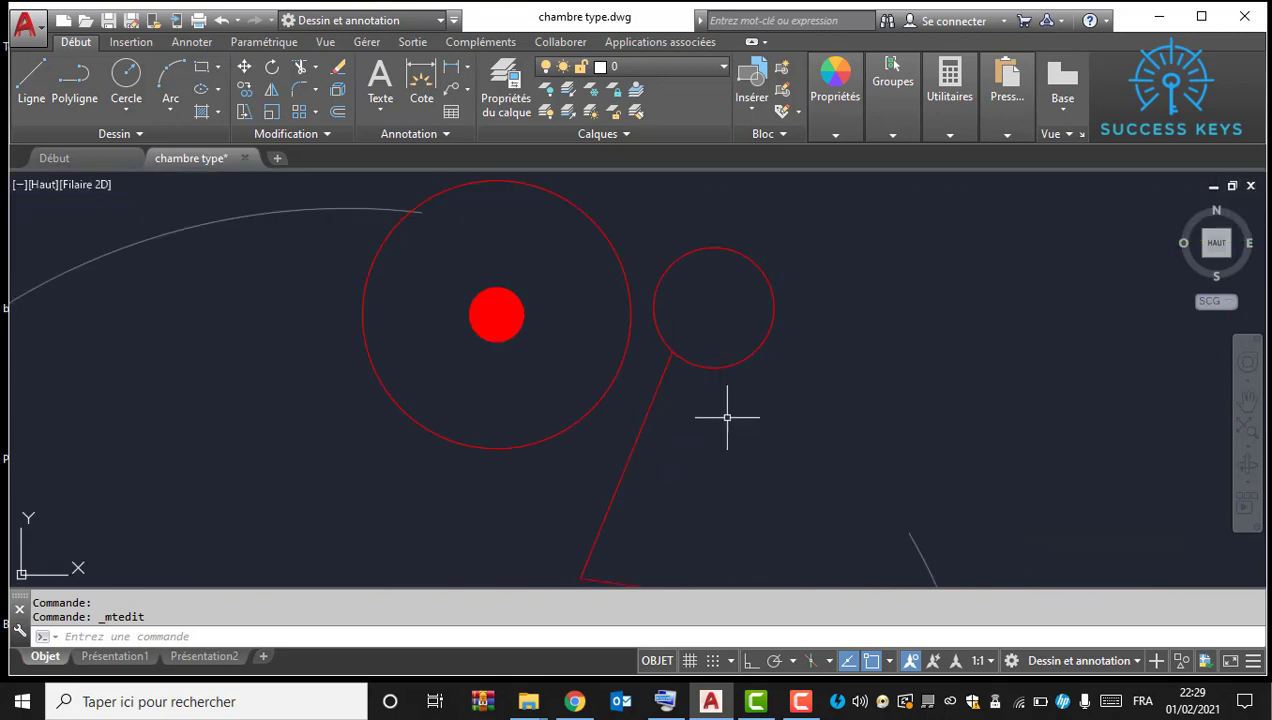
{"action": "left_click", "coordinate": [730, 420]}
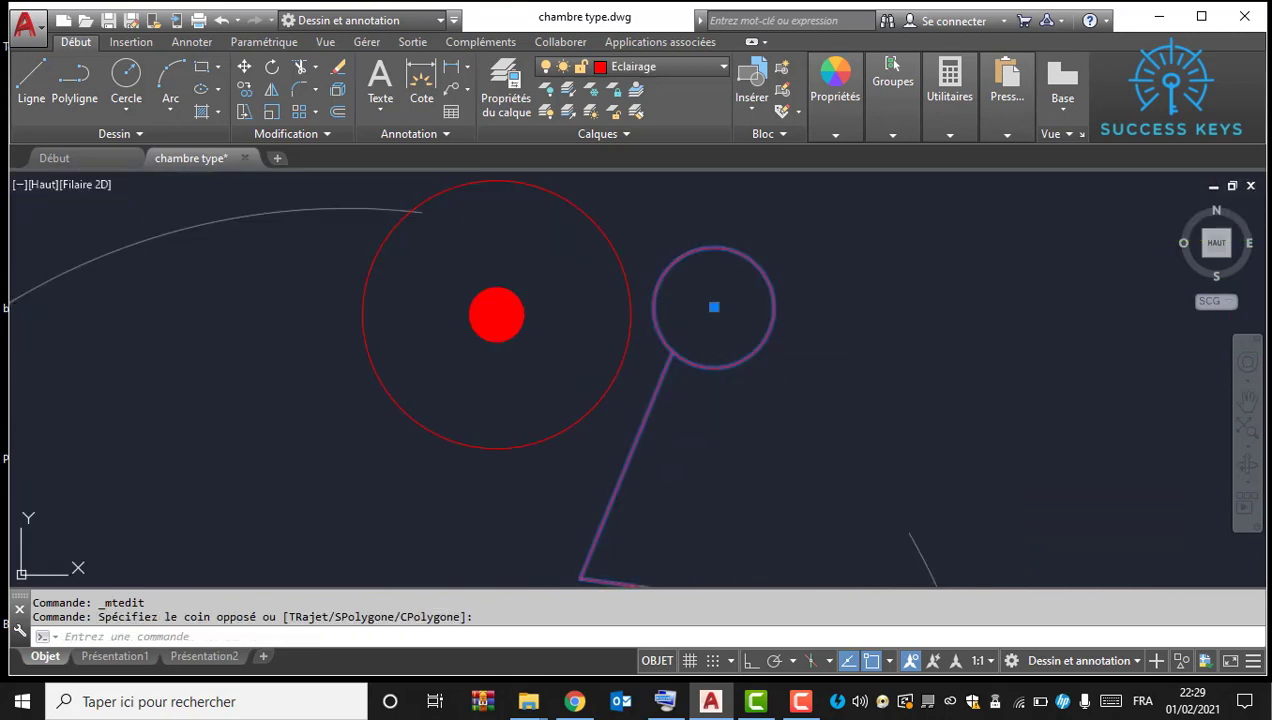
{"action": "key", "text": "Escape"}
{"action": "left_click", "coordinate": [693, 454]}
{"action": "left_click", "coordinate": [616, 461]}
{"action": "right_click", "coordinate": [766, 384]}
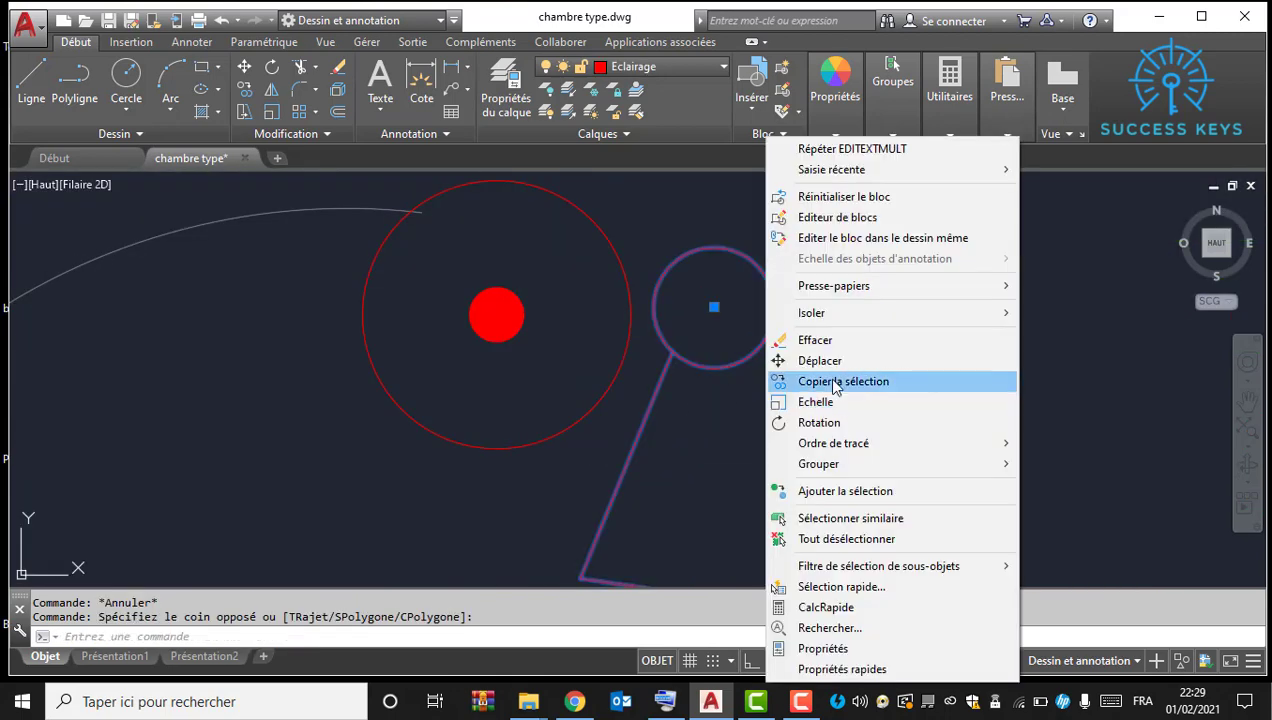
{"action": "left_click", "coordinate": [849, 388]}
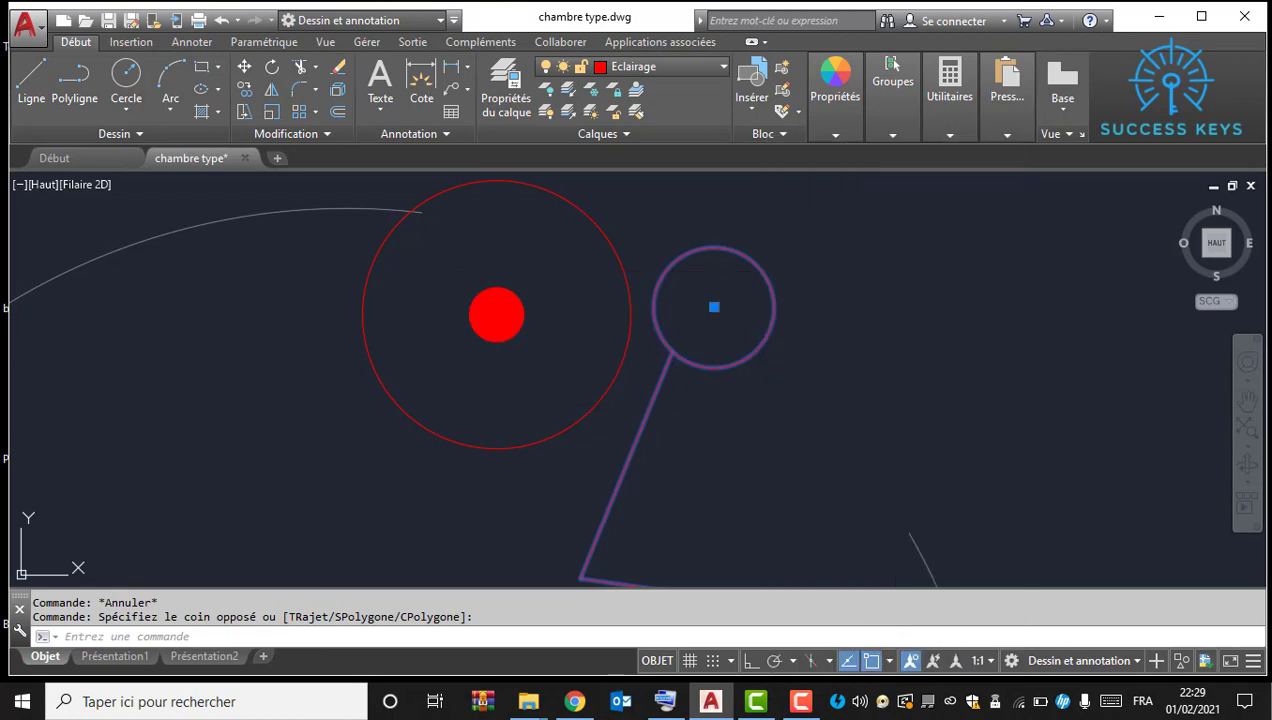
{"action": "scroll", "coordinate": [708, 285], "scroll_direction": "down", "scroll_amount": 2}
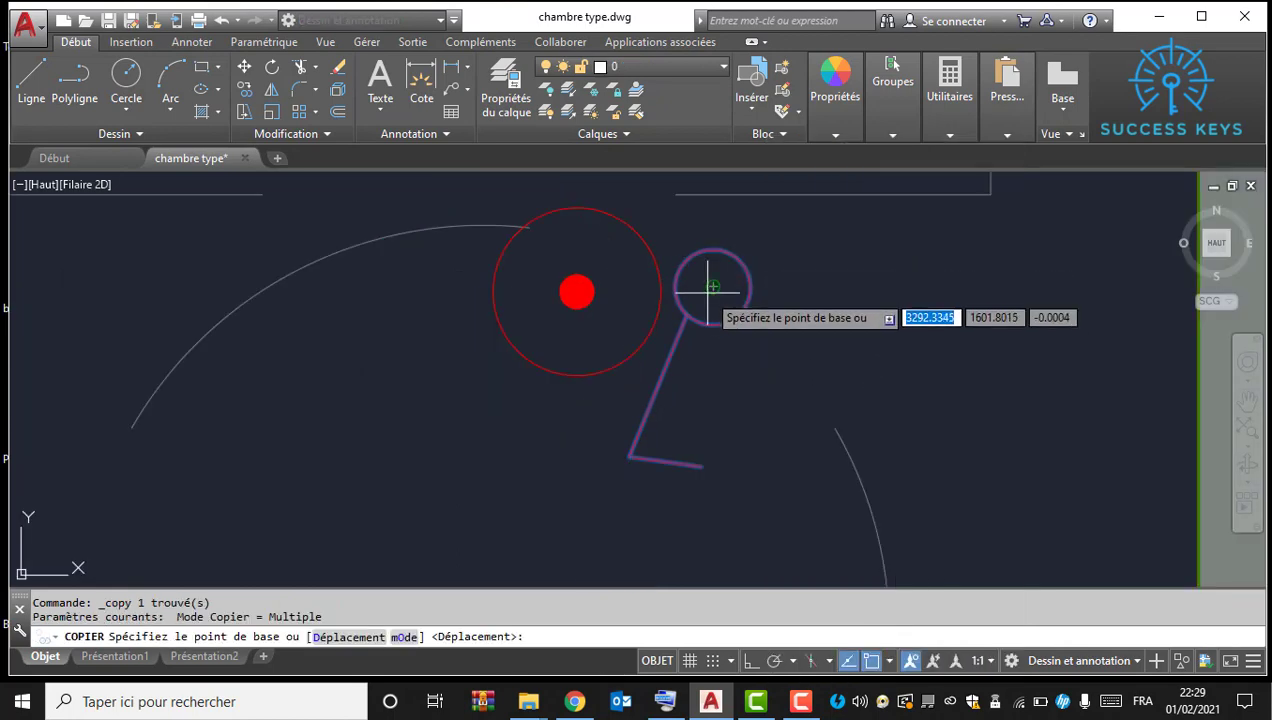
{"action": "left_click", "coordinate": [712, 287]}
{"action": "scroll", "coordinate": [670, 307], "scroll_direction": "down", "scroll_amount": 4}
{"action": "scroll", "coordinate": [341, 432], "scroll_direction": "up", "scroll_amount": 2}
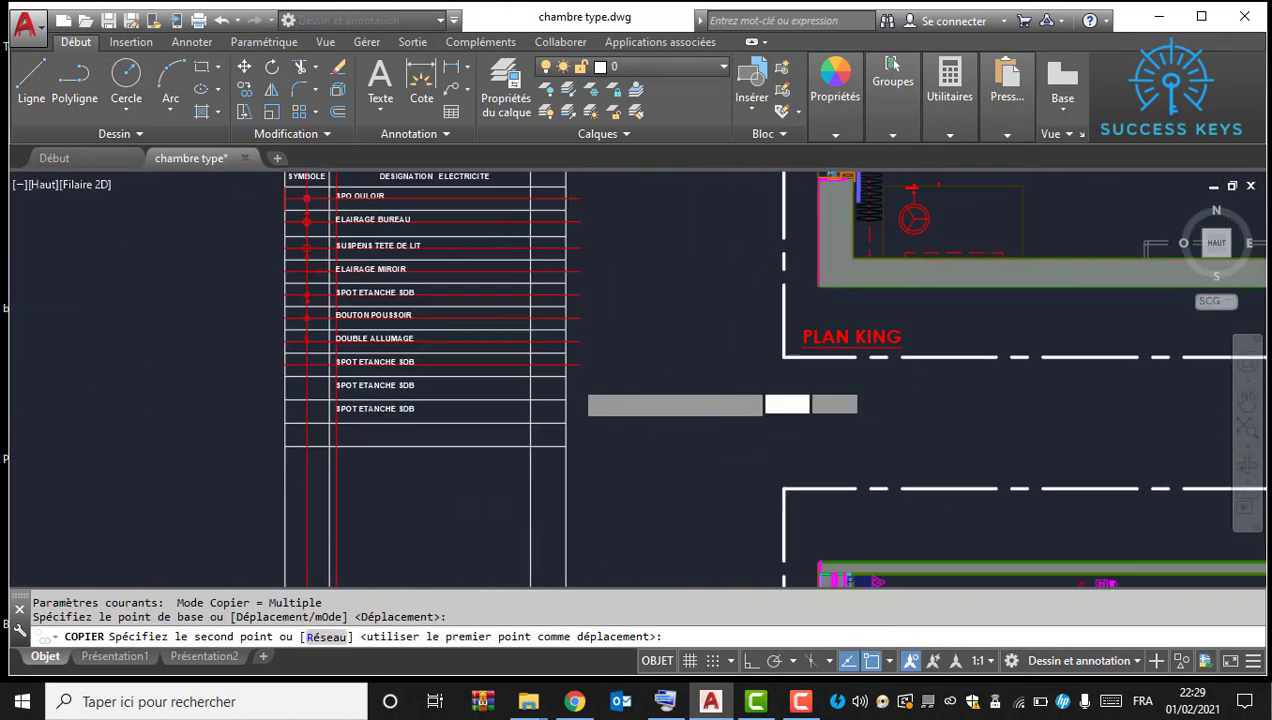
{"action": "scroll", "coordinate": [560, 365], "scroll_direction": "down", "scroll_amount": 2}
{"action": "scroll", "coordinate": [474, 315], "scroll_direction": "up", "scroll_amount": 6}
{"action": "middle_click_drag", "start_coordinate": [545, 341], "coordinate": [528, 576]}
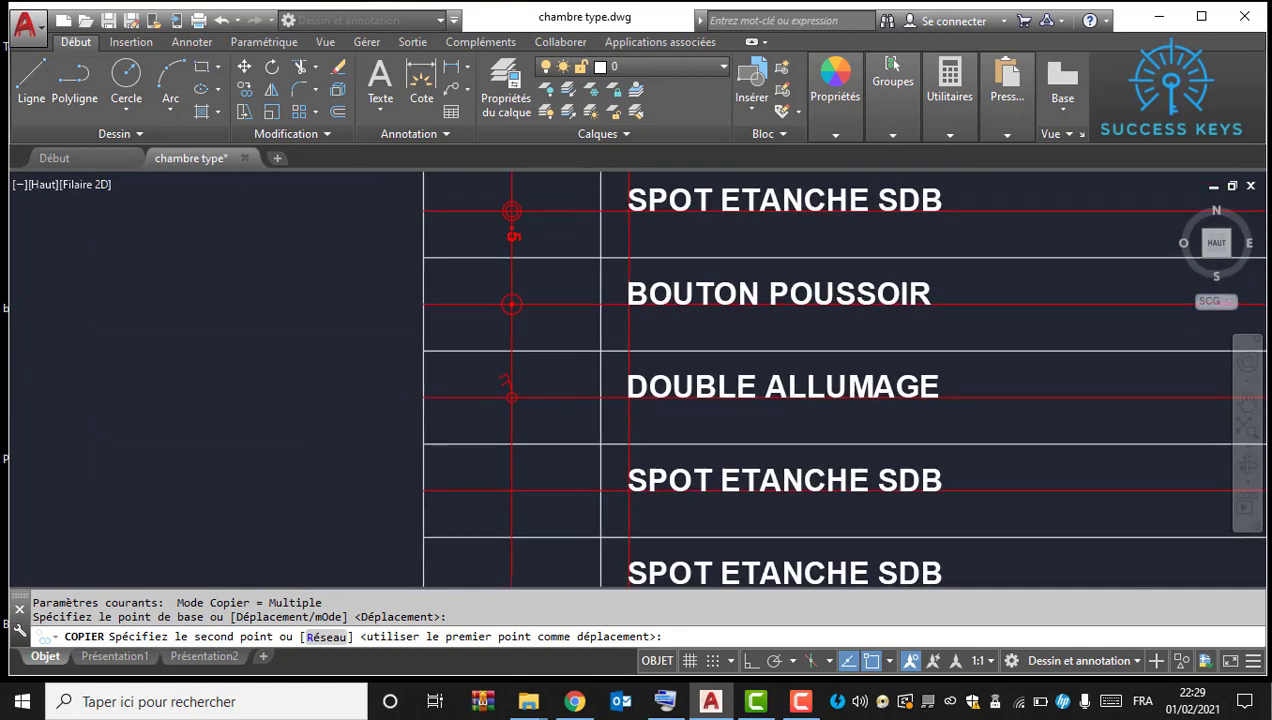
{"action": "scroll", "coordinate": [510, 445], "scroll_direction": "up", "scroll_amount": 3}
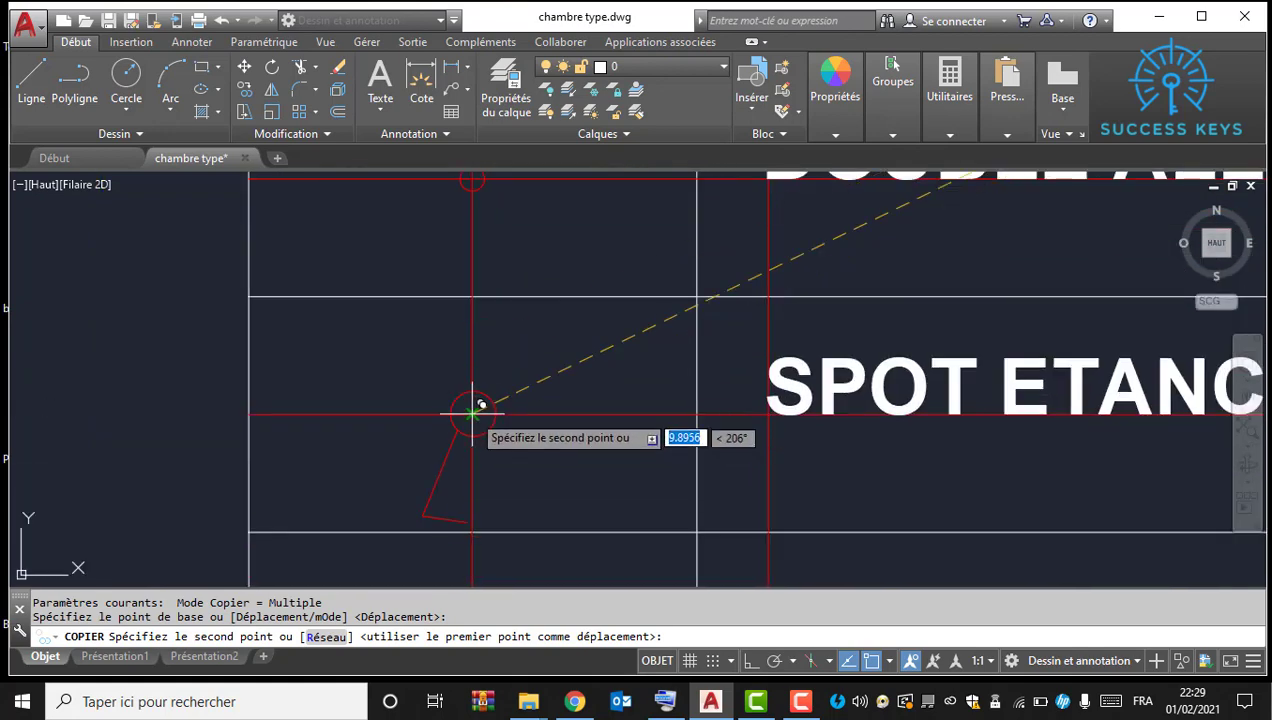
{"action": "left_click", "coordinate": [472, 413]}
{"action": "key", "text": "Escape"}
Step: Rotate the copied switch symbol in the legend about its circle's centre so that its arm points upward
{"action": "left_click", "coordinate": [463, 480]}
{"action": "left_click", "coordinate": [421, 463]}
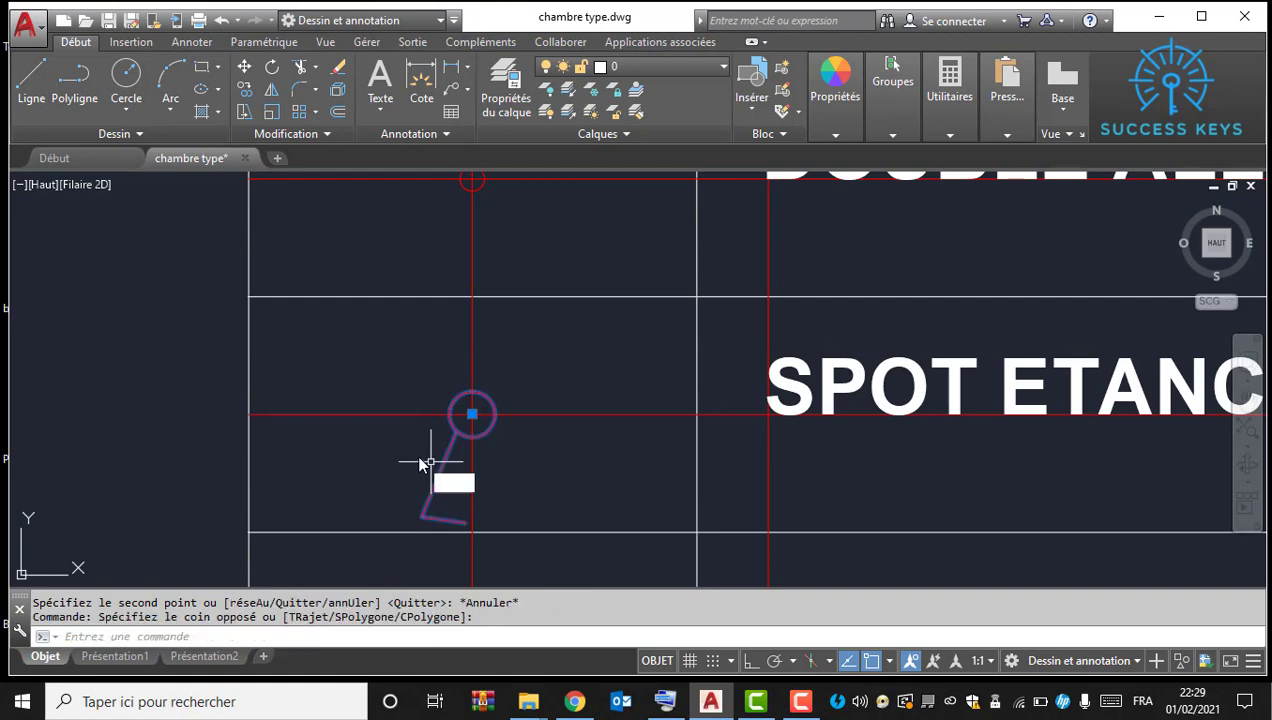
{"action": "type", "text": "ro"}
{"action": "key", "text": "Return"}
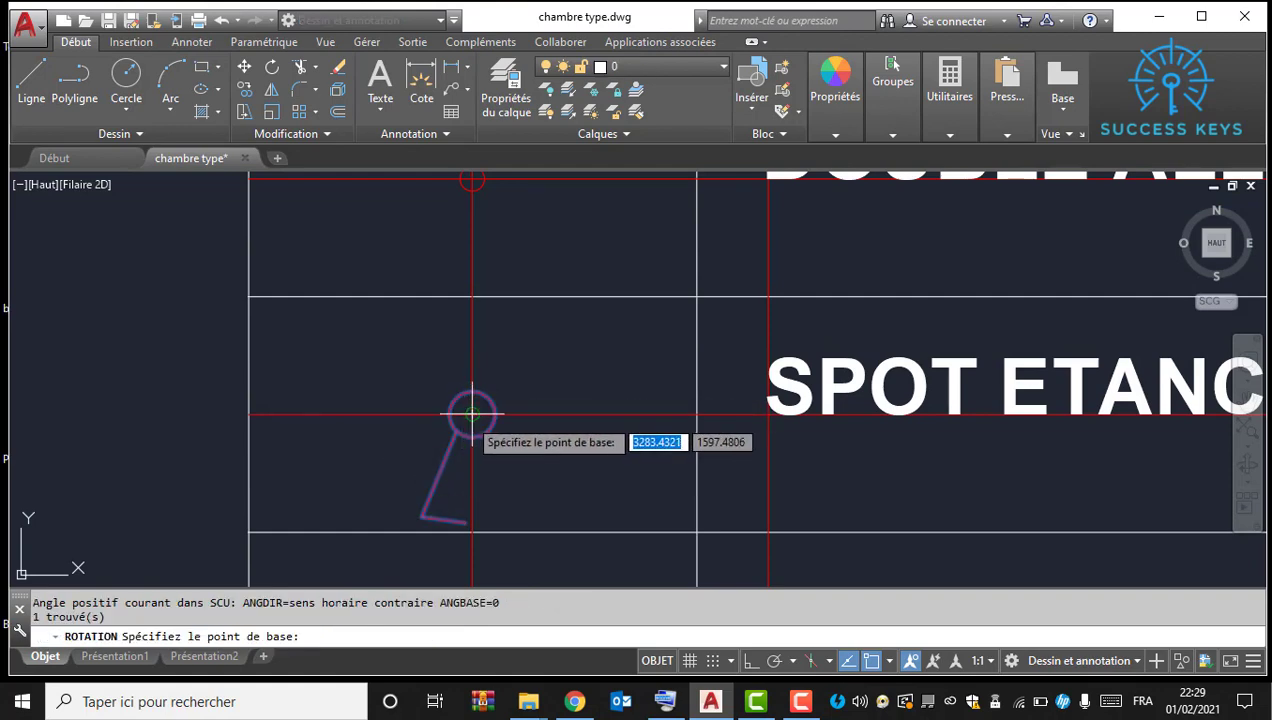
{"action": "left_click", "coordinate": [471, 413]}
{"action": "left_click", "coordinate": [483, 355]}
Step: Replace the designation text in the row below DOUBLE ALLUMAGE with SIMPLE ALLUMAGE
{"action": "scroll", "coordinate": [532, 376], "scroll_direction": "down", "scroll_amount": 2}
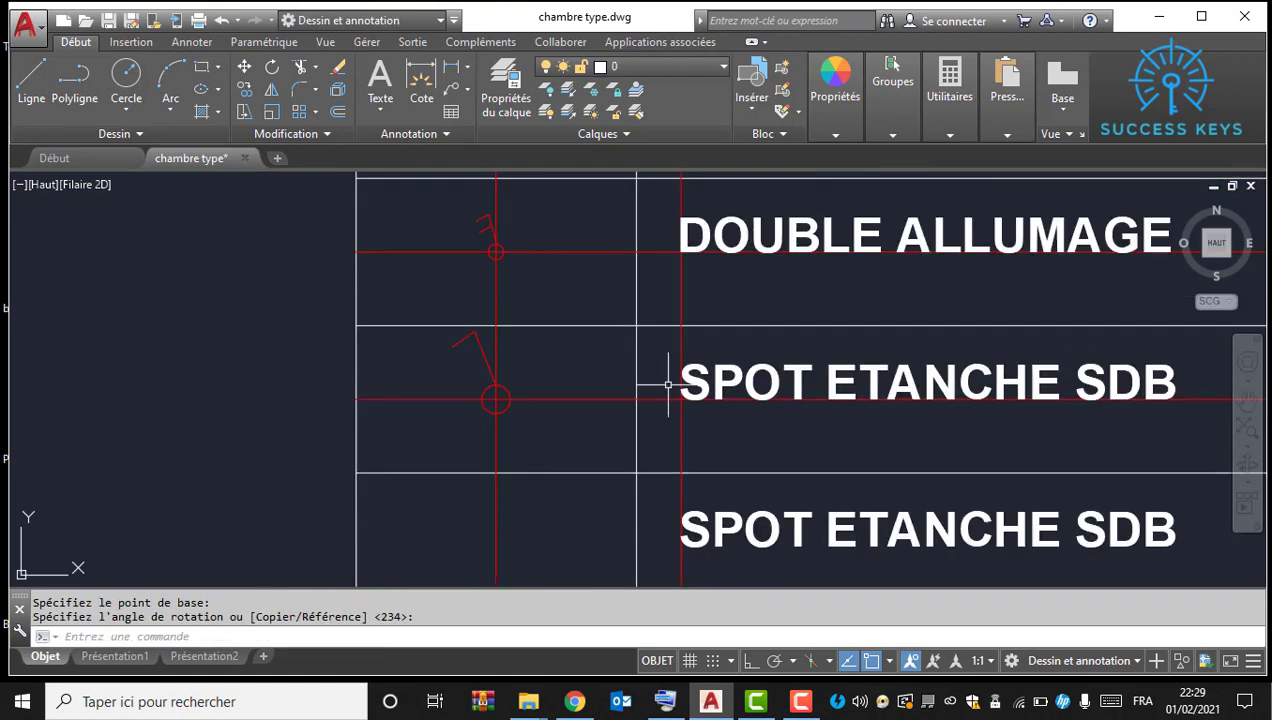
{"action": "left_click", "coordinate": [723, 366]}
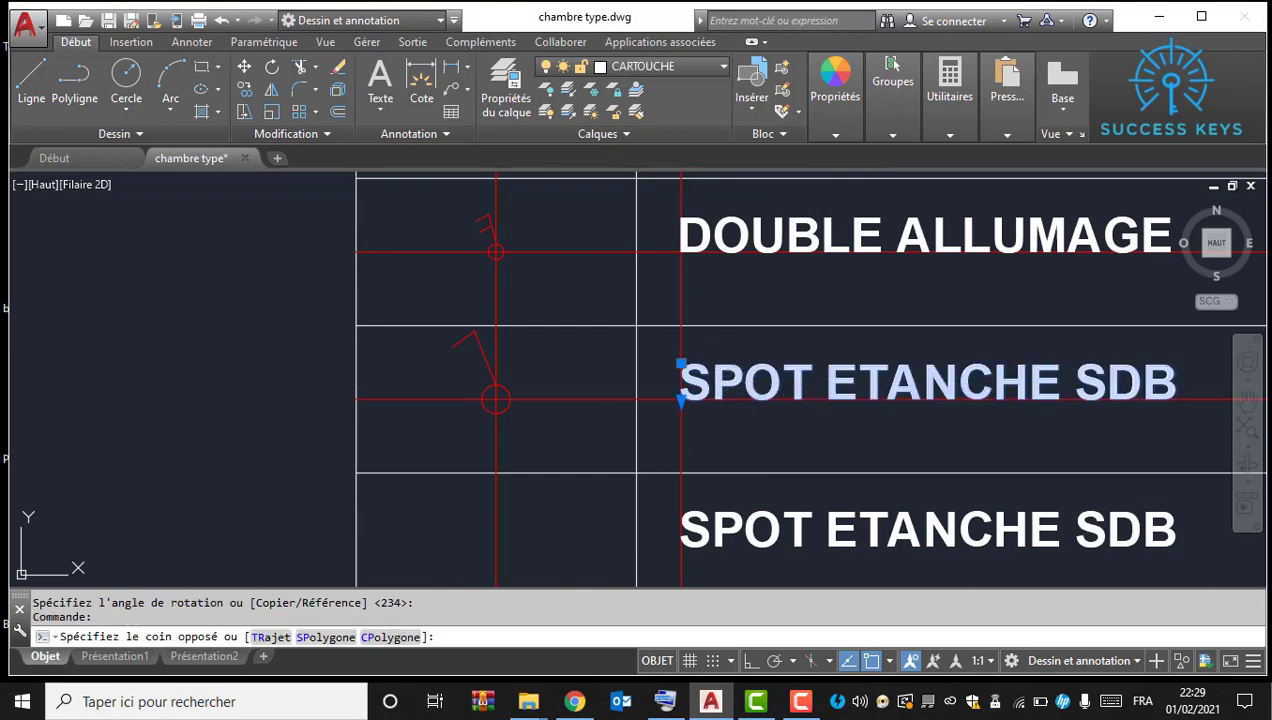
{"action": "double_click", "coordinate": [723, 380]}
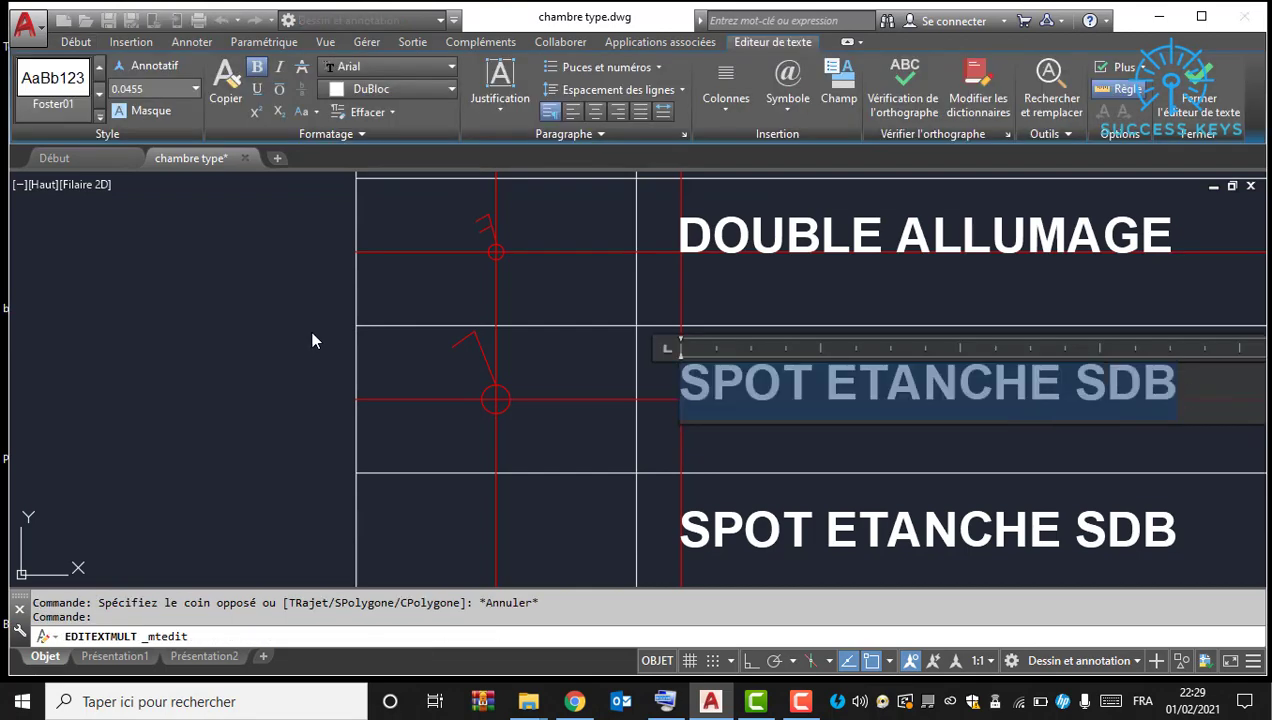
{"action": "type", "text": "SIMPLE ALLUMAGE"}
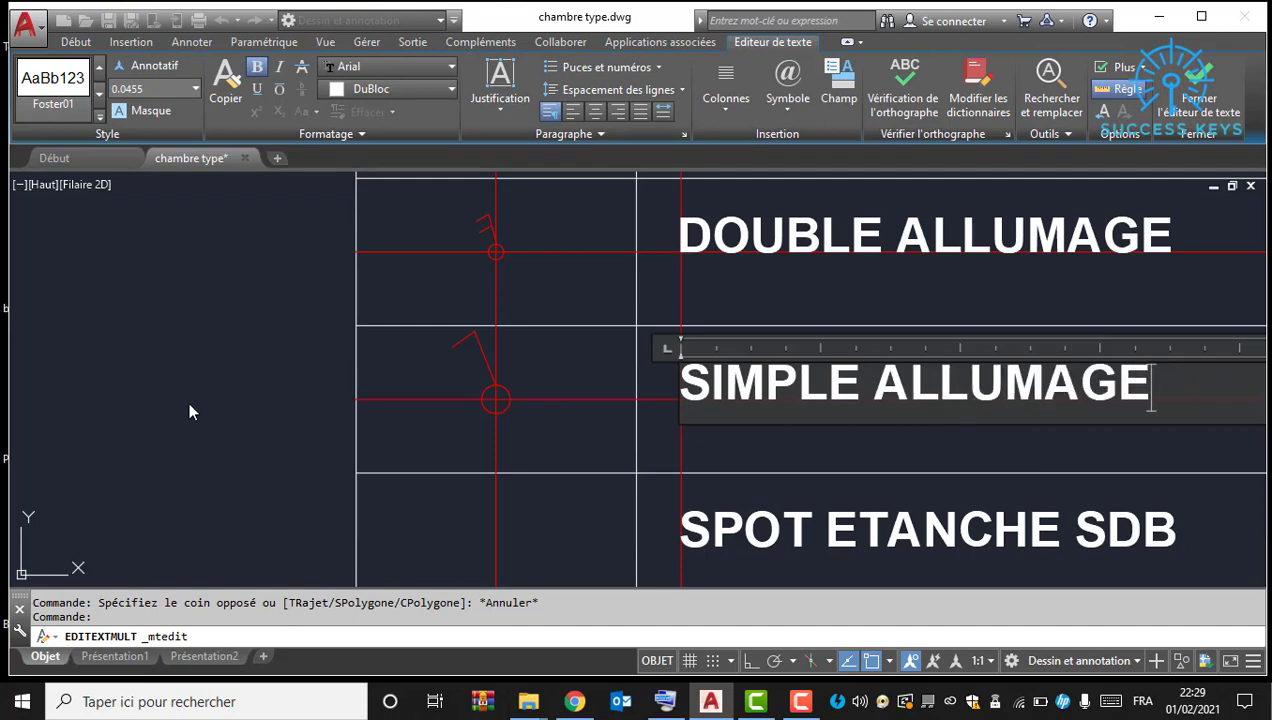
{"action": "left_click", "coordinate": [190, 411]}
Step: Copy the USB, socket and T symbols from the lower PLAN KING into the legend's symbol cell below SIMPLE ALLUMAGE
{"action": "scroll", "coordinate": [519, 311], "scroll_direction": "down", "scroll_amount": 5}
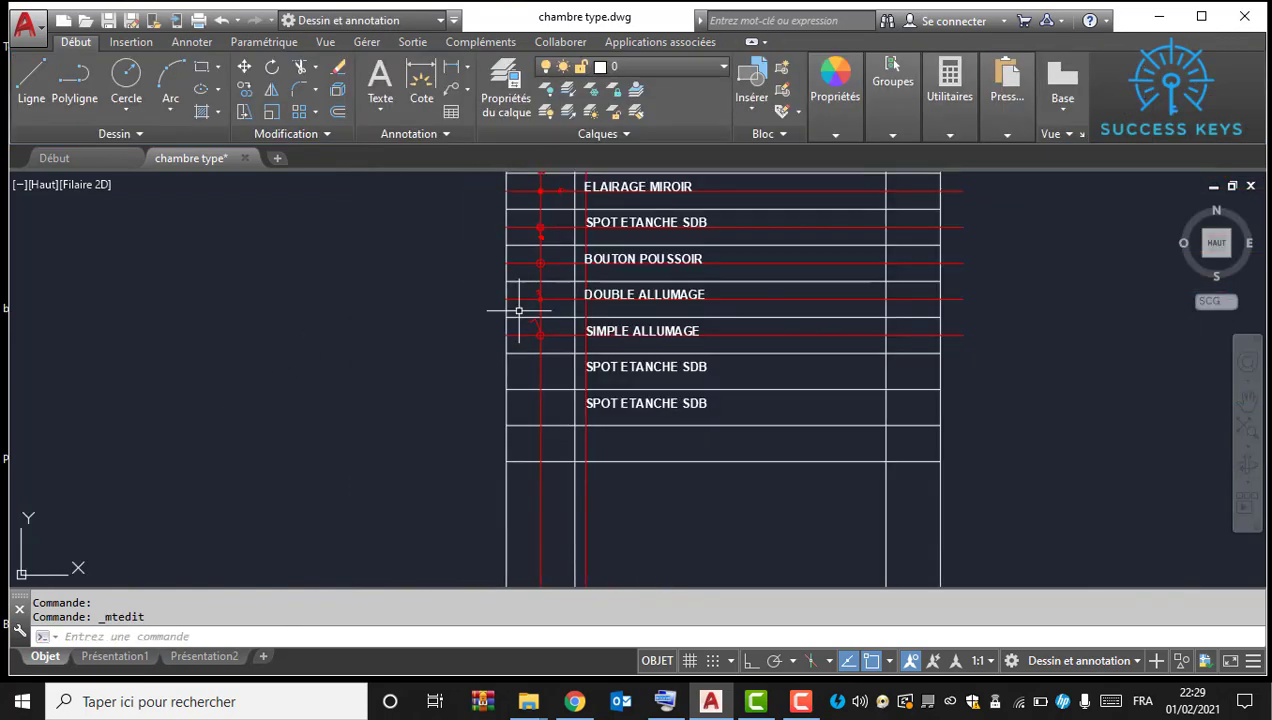
{"action": "middle_click_drag", "start_coordinate": [680, 350], "coordinate": [397, 324]}
{"action": "scroll", "coordinate": [360, 316], "scroll_direction": "down", "scroll_amount": 2}
{"action": "scroll", "coordinate": [862, 315], "scroll_direction": "down", "scroll_amount": 4}
{"action": "middle_click_drag", "start_coordinate": [1066, 410], "coordinate": [804, 367]}
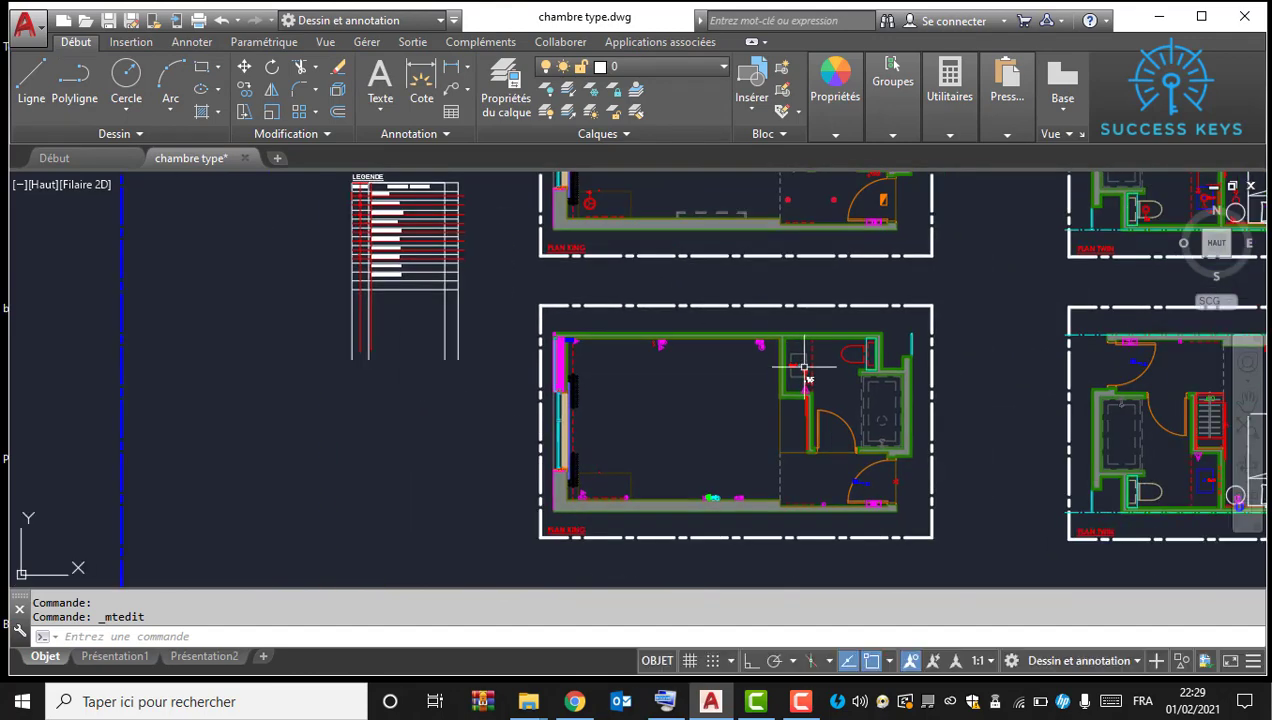
{"action": "scroll", "coordinate": [804, 368], "scroll_direction": "up", "scroll_amount": 8}
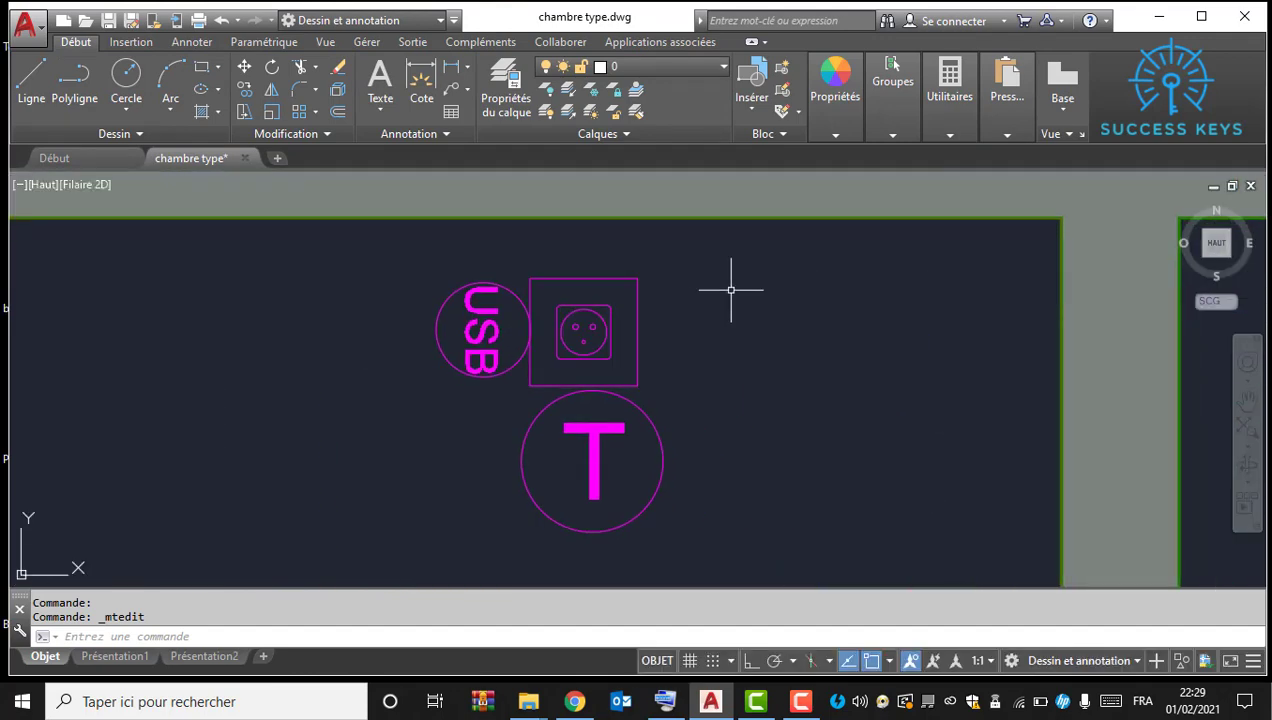
{"action": "left_click", "coordinate": [731, 291]}
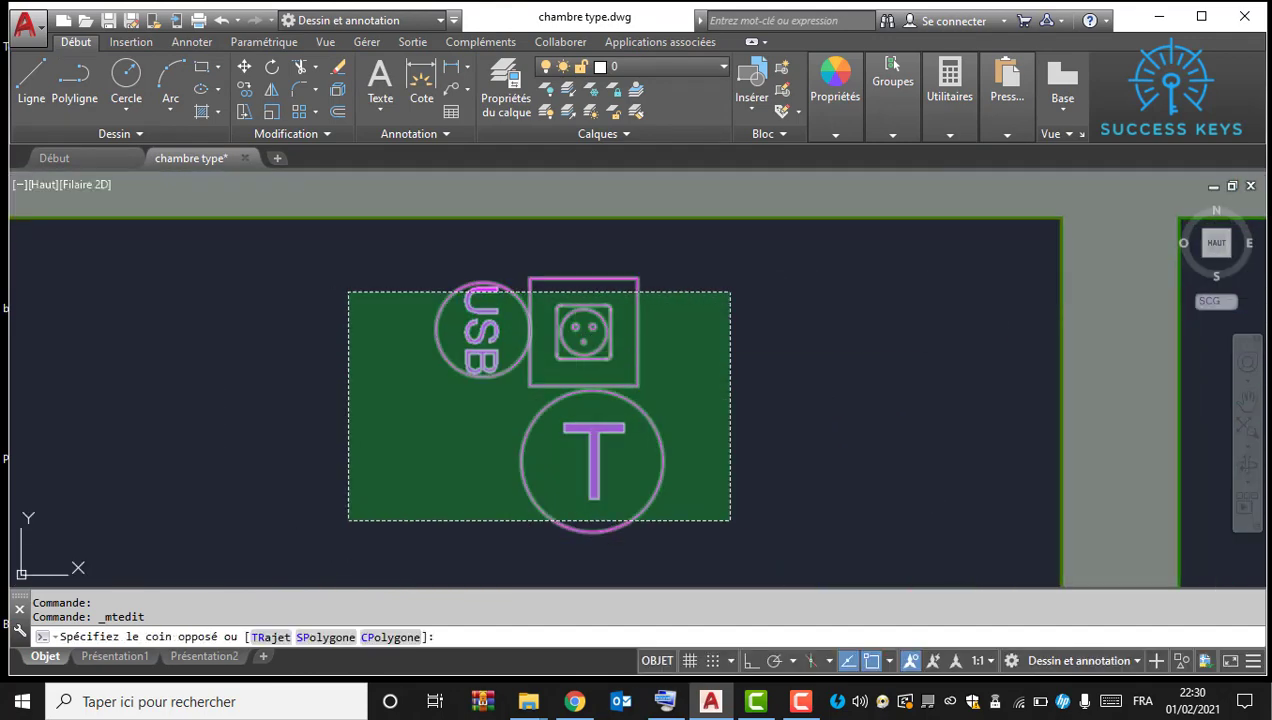
{"action": "left_click", "coordinate": [348, 520]}
{"action": "right_click", "coordinate": [692, 295]}
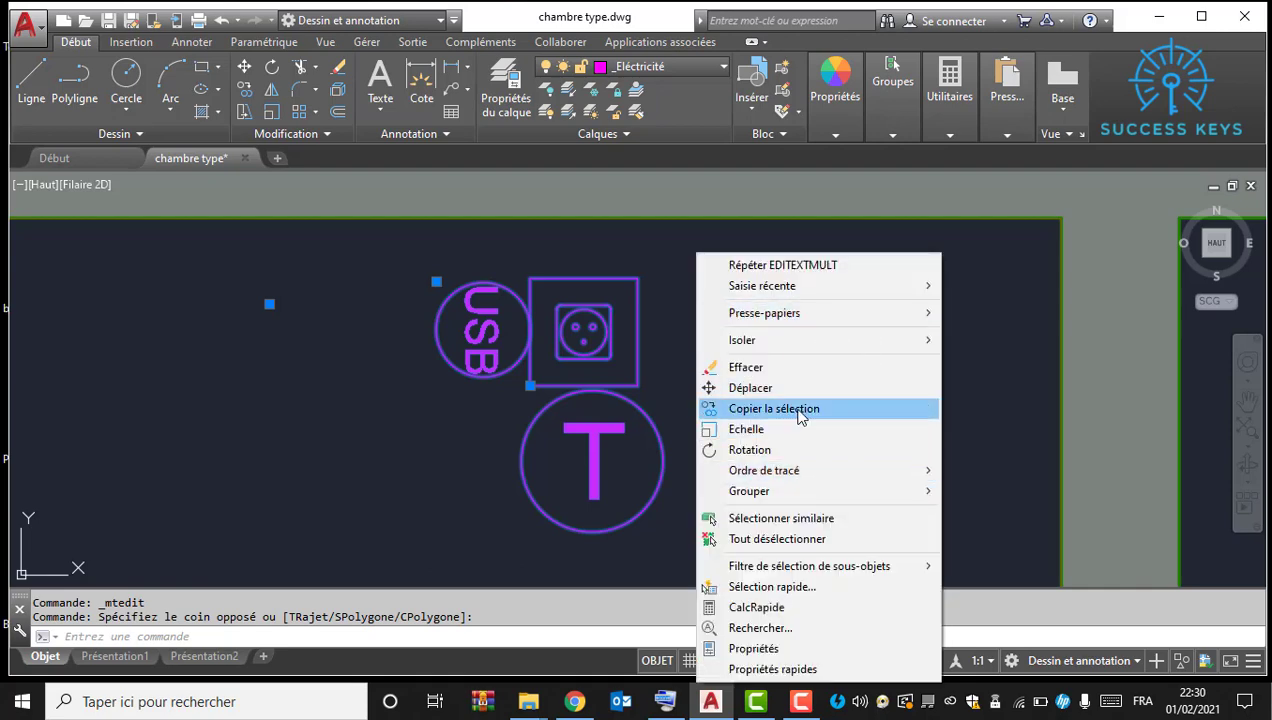
{"action": "left_click", "coordinate": [760, 409]}
{"action": "left_click", "coordinate": [566, 331]}
{"action": "scroll", "coordinate": [540, 326], "scroll_direction": "down", "scroll_amount": 8}
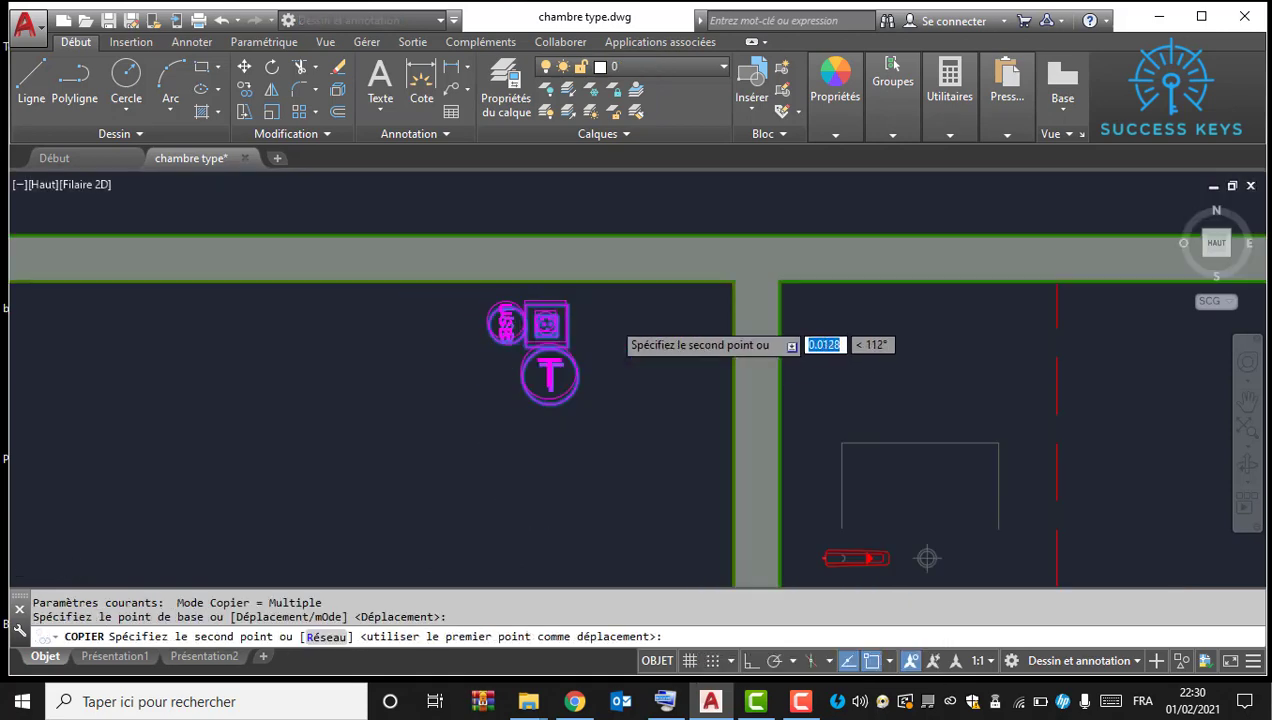
{"action": "middle_click_drag", "start_coordinate": [110, 322], "coordinate": [790, 297]}
{"action": "scroll", "coordinate": [720, 295], "scroll_direction": "up", "scroll_amount": 2}
{"action": "scroll", "coordinate": [720, 295], "scroll_direction": "down", "scroll_amount": 4}
{"action": "middle_click_drag", "start_coordinate": [454, 266], "coordinate": [465, 396]}
{"action": "scroll", "coordinate": [610, 370], "scroll_direction": "up", "scroll_amount": 10}
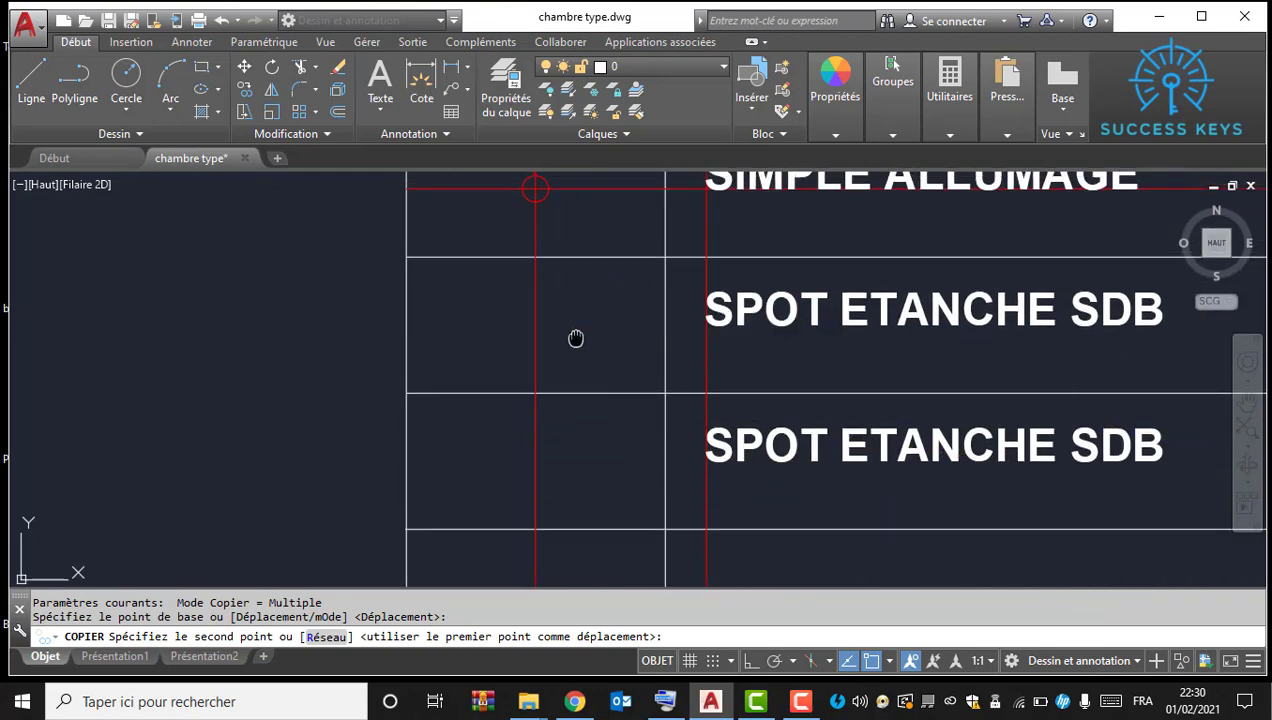
{"action": "middle_click_drag", "start_coordinate": [577, 338], "coordinate": [556, 394]}
{"action": "left_click", "coordinate": [527, 367]}
{"action": "key", "text": "Escape"}
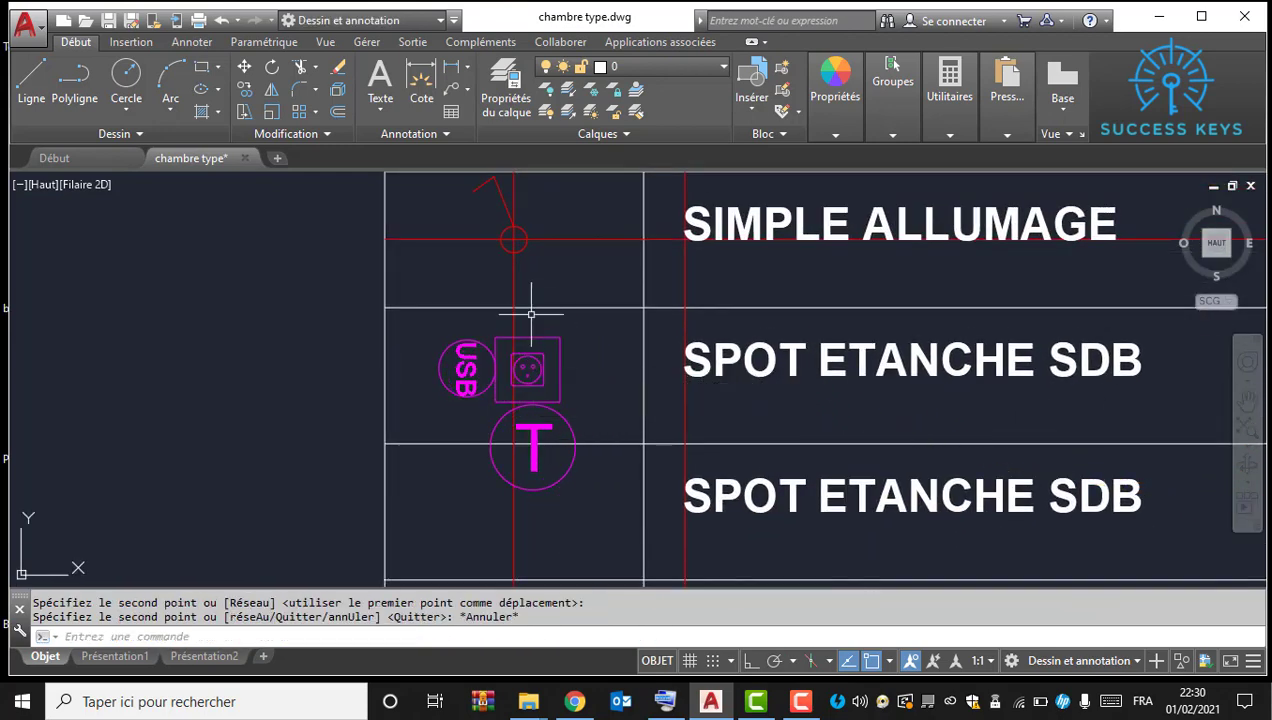
Step: Copy the red horizontal guide line of the SIMPLE ALLUMAGE row four times, once for each successive row position below
{"action": "left_click", "coordinate": [430, 222]}
{"action": "middle_click_drag", "start_coordinate": [458, 270], "coordinate": [435, 380]}
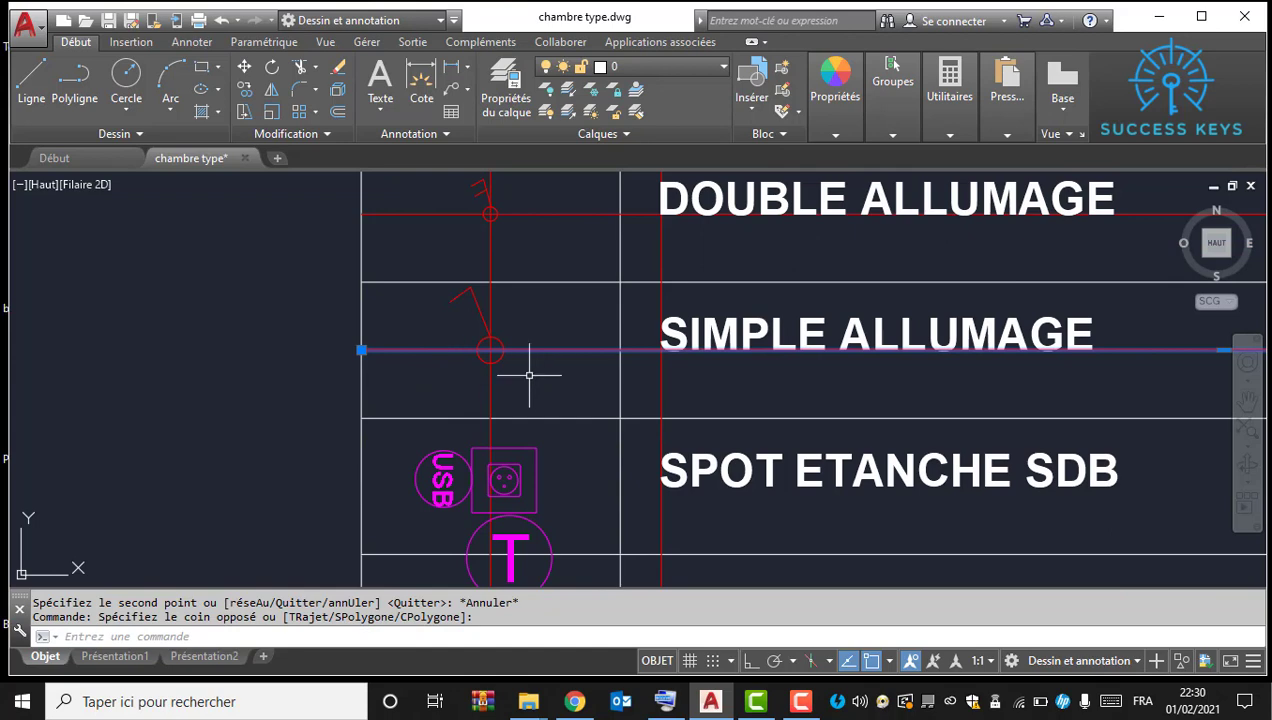
{"action": "right_click", "coordinate": [450, 337]}
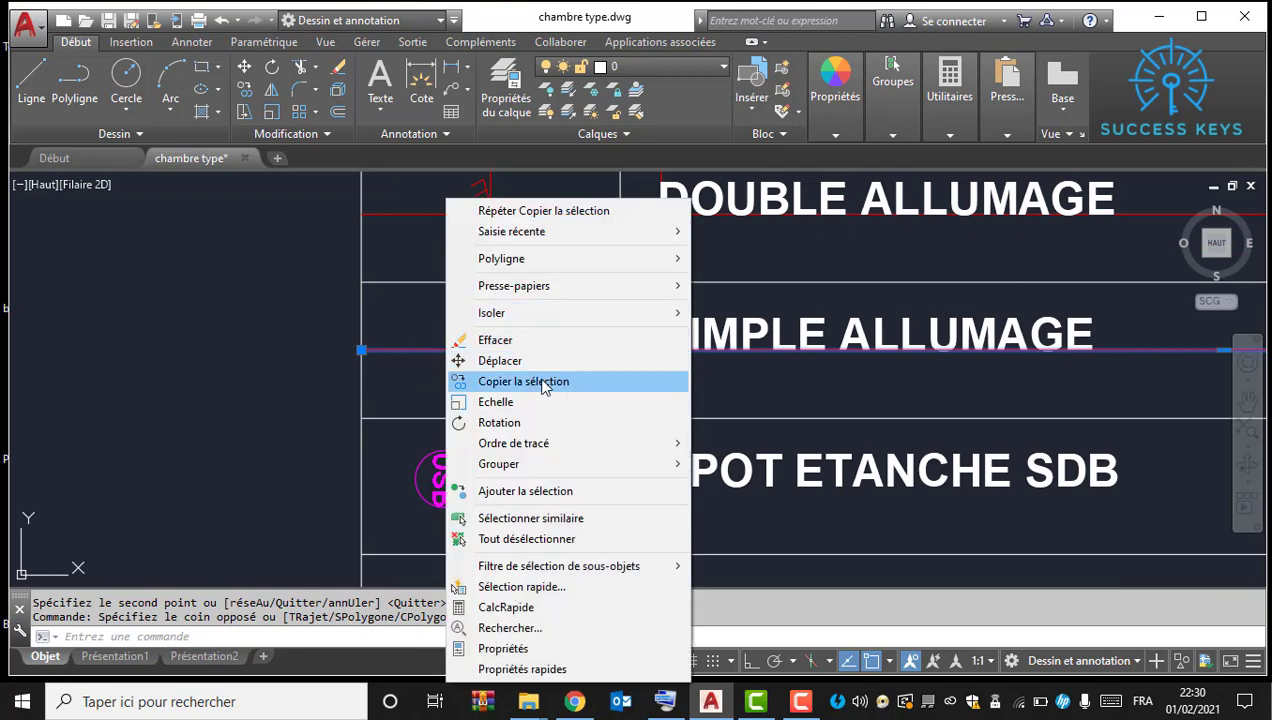
{"action": "left_click", "coordinate": [580, 381]}
{"action": "left_click", "coordinate": [365, 284]}
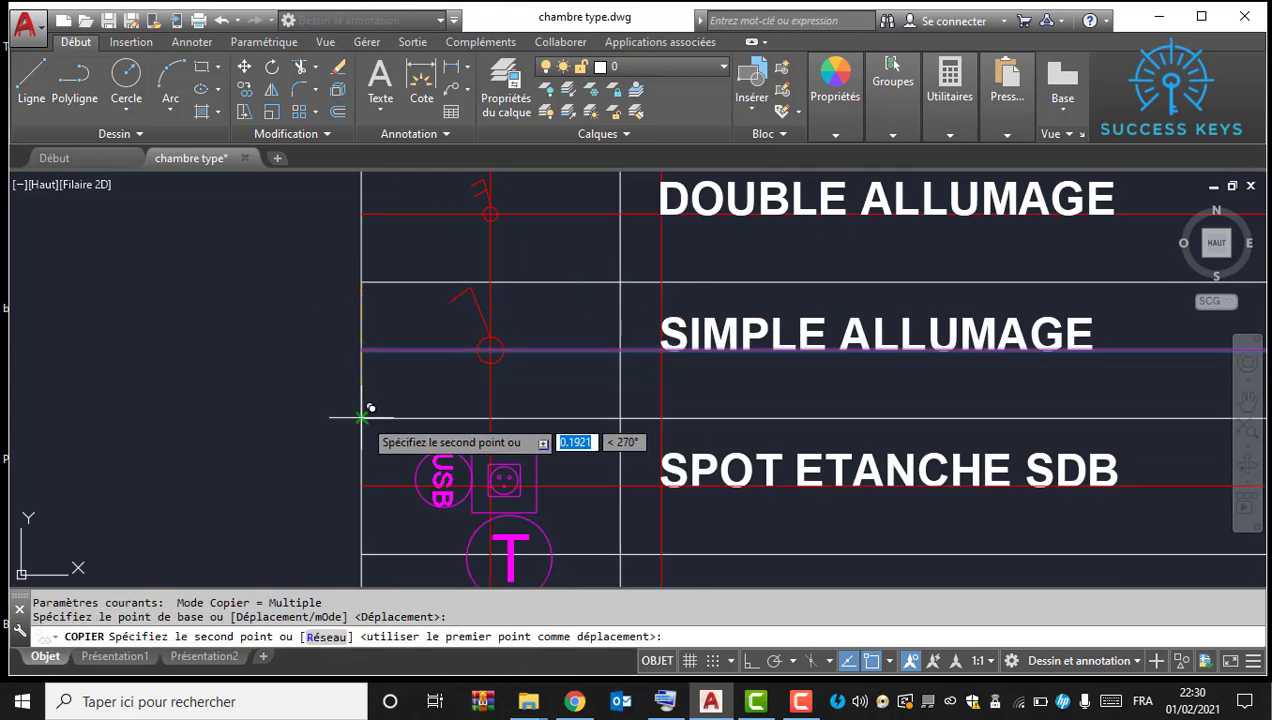
{"action": "left_click", "coordinate": [368, 422]}
{"action": "middle_click_drag", "start_coordinate": [378, 374], "coordinate": [383, 230]}
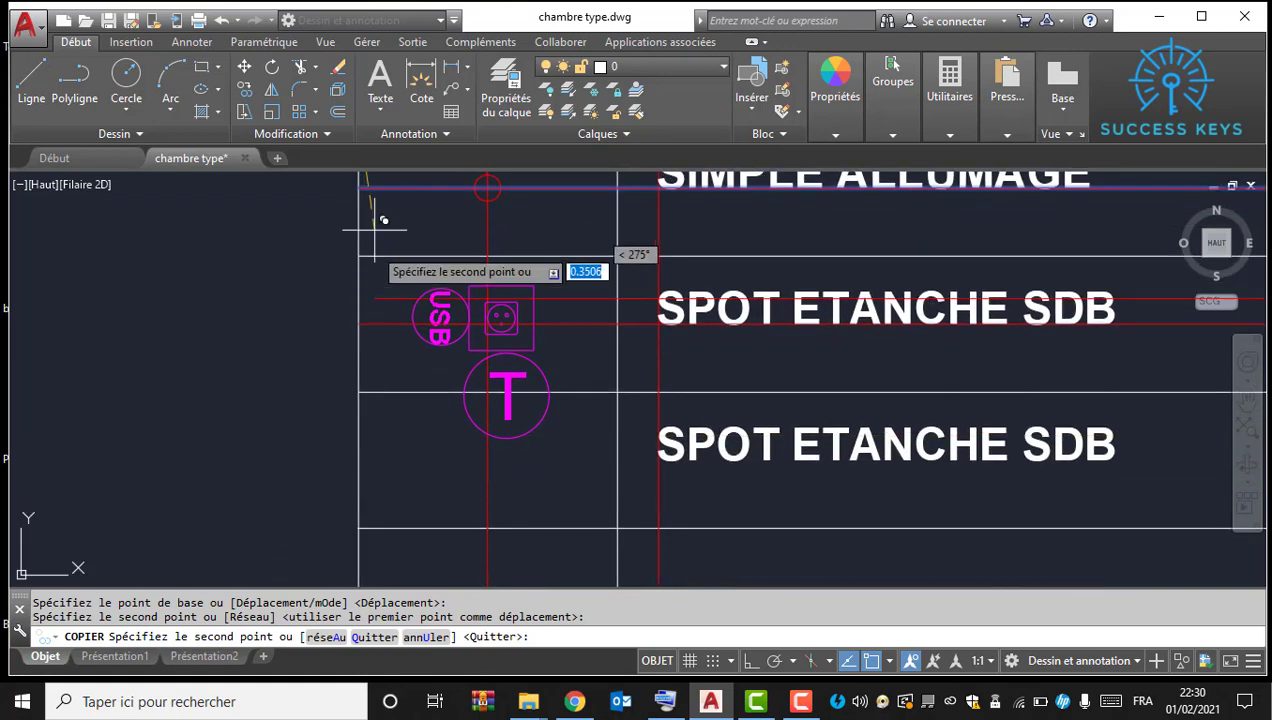
{"action": "left_click", "coordinate": [359, 390]}
{"action": "middle_click_drag", "start_coordinate": [376, 497], "coordinate": [349, 243]}
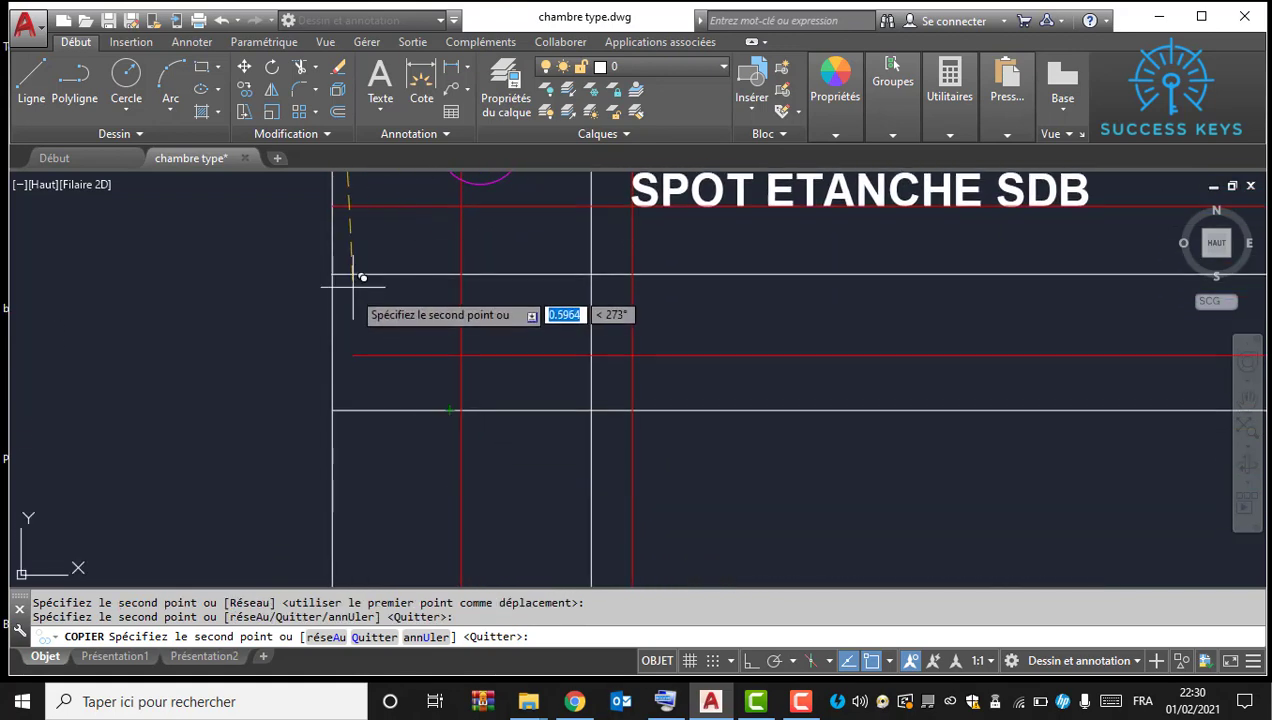
{"action": "left_click", "coordinate": [332, 273]}
{"action": "left_click", "coordinate": [332, 410]}
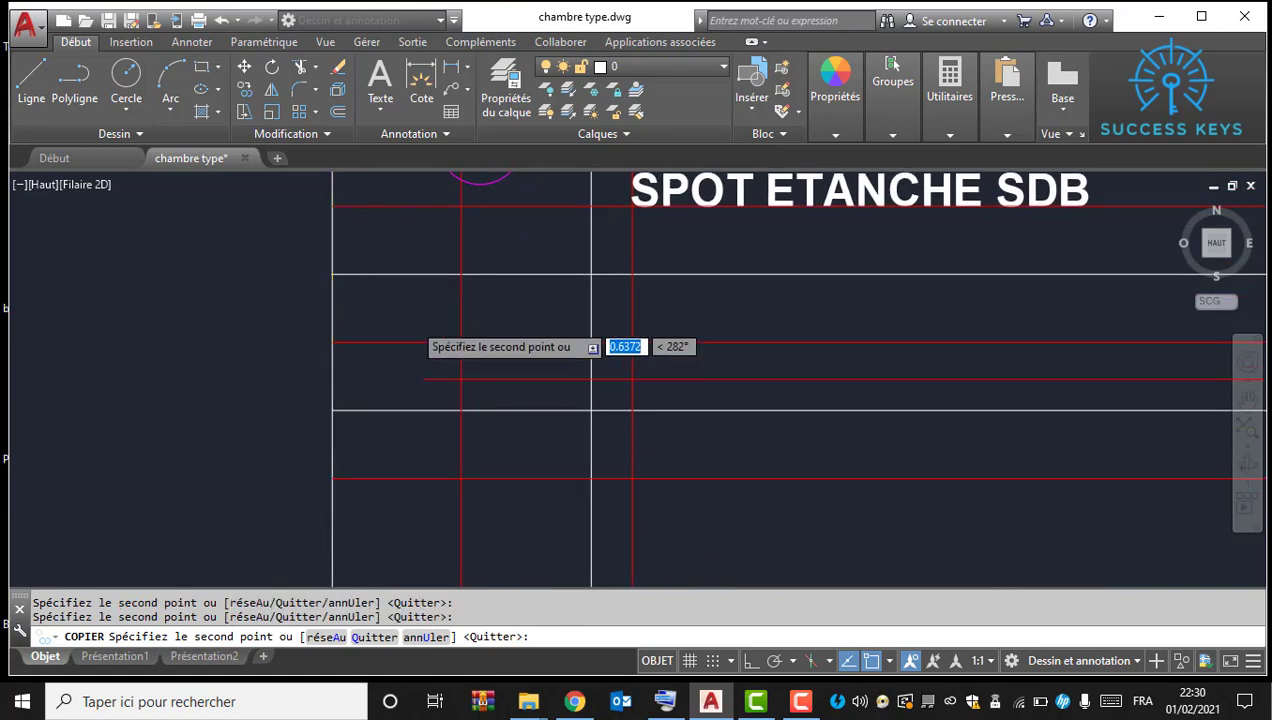
{"action": "scroll", "coordinate": [423, 312], "scroll_direction": "down", "scroll_amount": 5}
{"action": "middle_click_drag", "start_coordinate": [495, 272], "coordinate": [480, 446]}
{"action": "scroll", "coordinate": [400, 409], "scroll_direction": "up", "scroll_amount": 5}
{"action": "middle_click_drag", "start_coordinate": [428, 405], "coordinate": [428, 292]}
{"action": "key", "text": "Escape"}
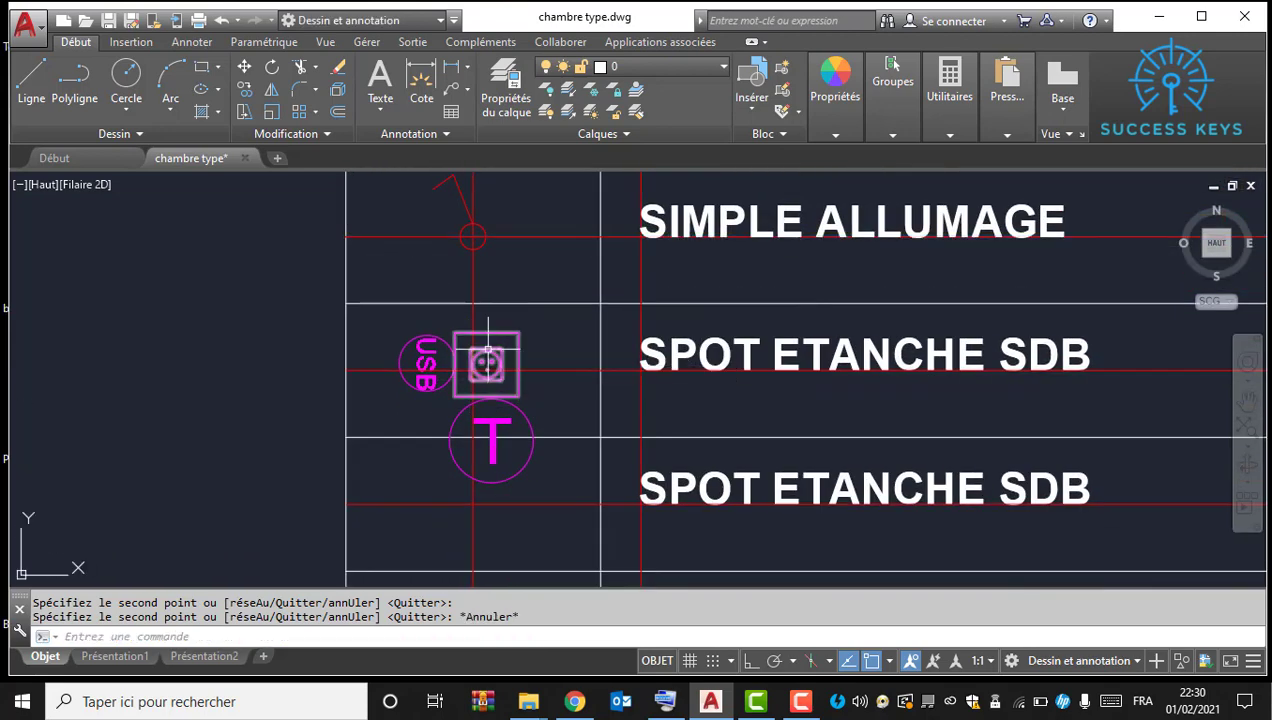
Step: Copy the socket symbol by its circle's centre onto the guide line intersection in the legend row below SIMPLE ALLUMAGE
{"action": "scroll", "coordinate": [508, 300], "scroll_direction": "up", "scroll_amount": 4}
{"action": "left_click", "coordinate": [515, 289]}
{"action": "left_click", "coordinate": [488, 346]}
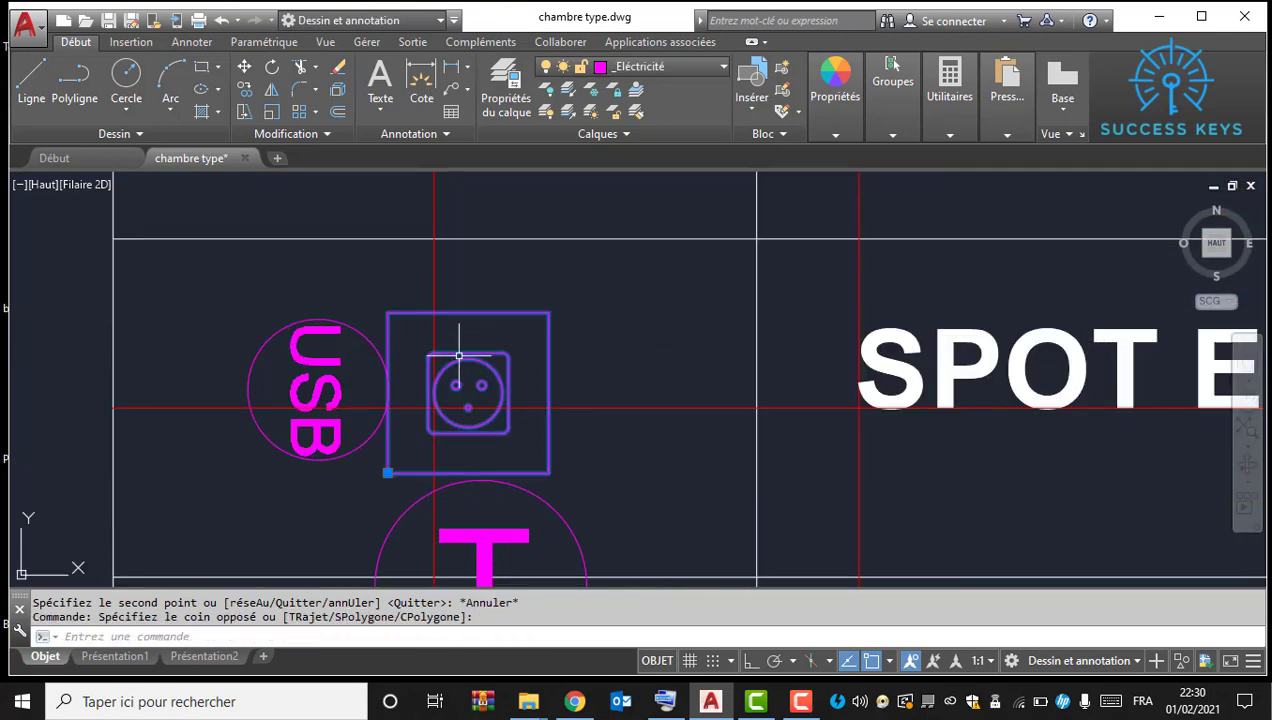
{"action": "right_click", "coordinate": [476, 346]}
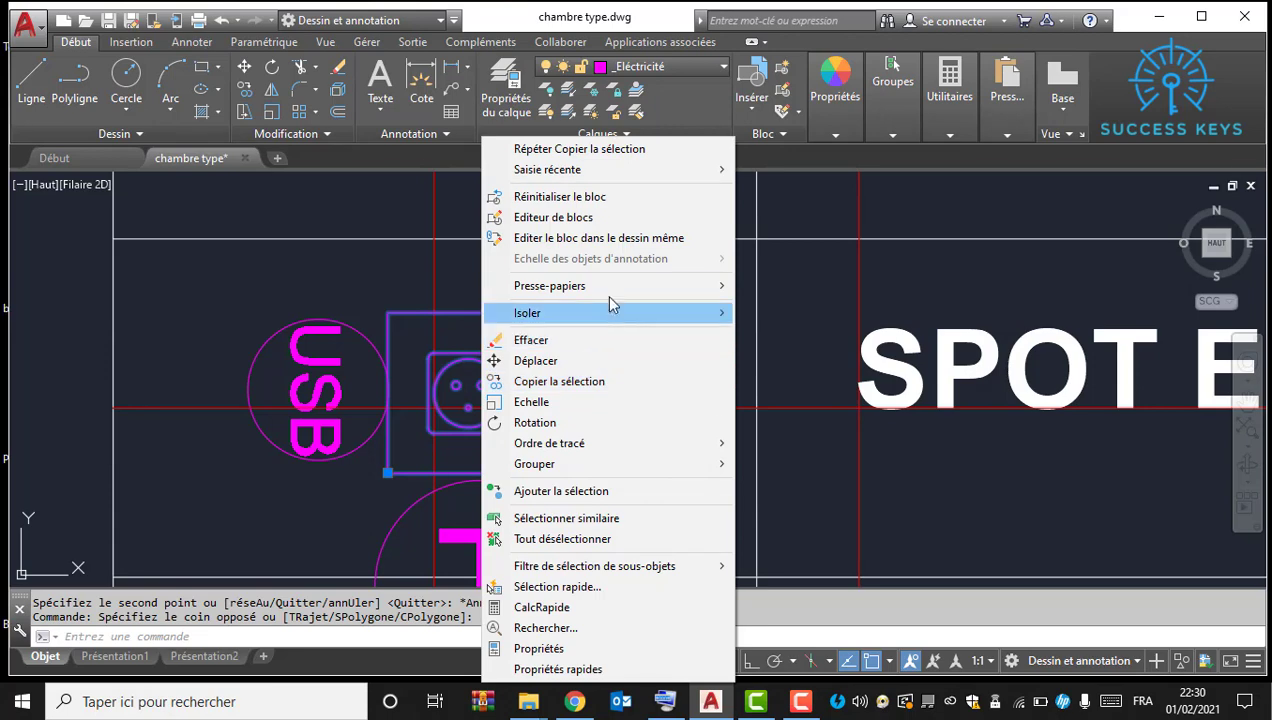
{"action": "left_click", "coordinate": [588, 384]}
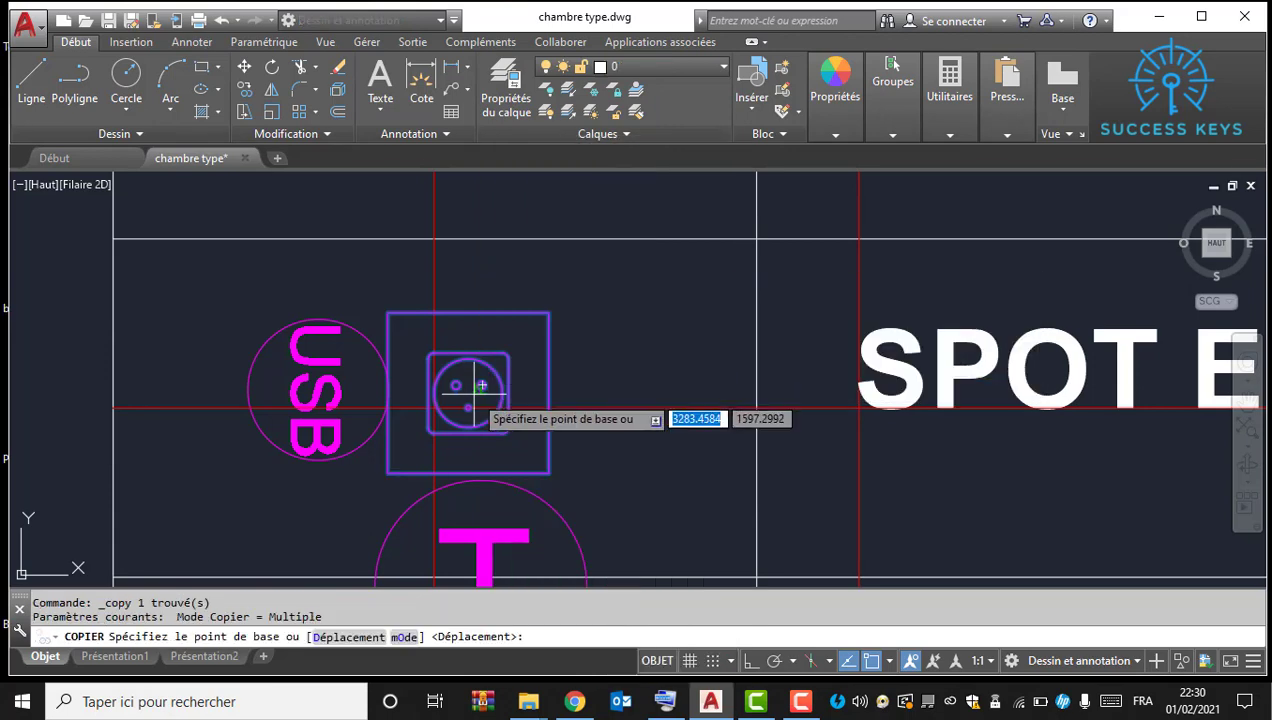
{"action": "scroll", "coordinate": [468, 385], "scroll_direction": "up", "scroll_amount": 5}
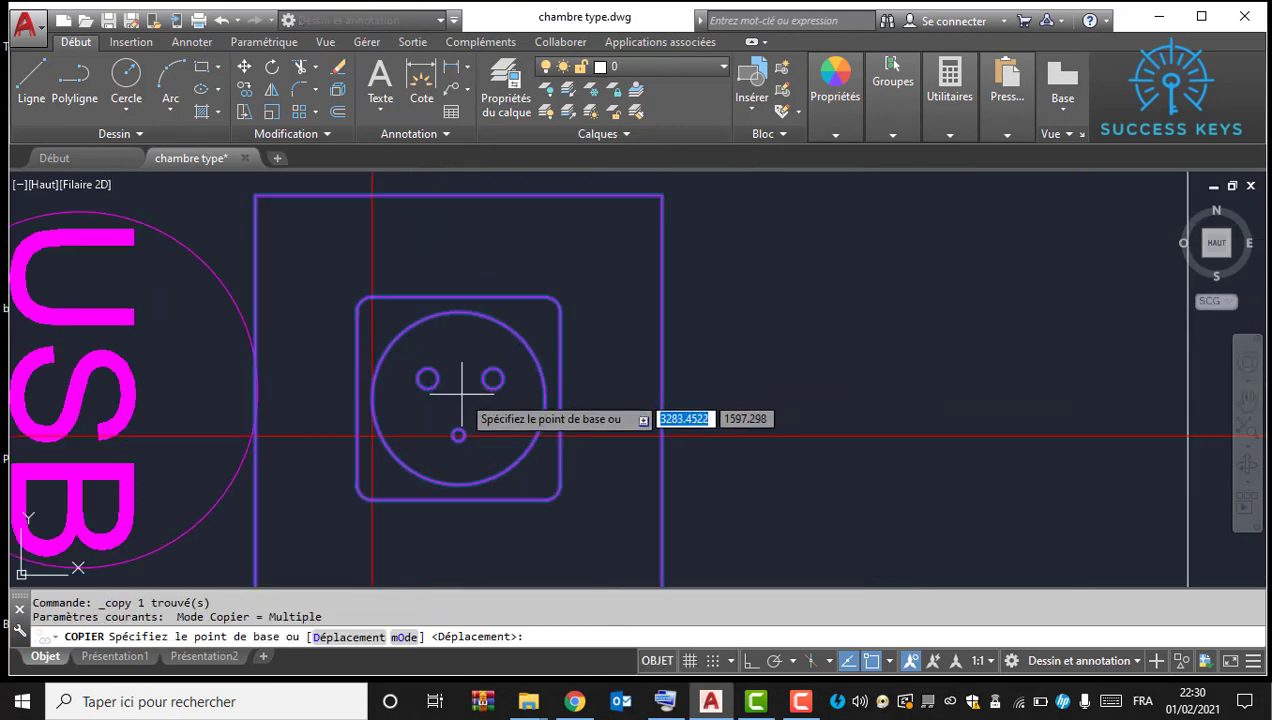
{"action": "left_click", "coordinate": [468, 388]}
{"action": "scroll", "coordinate": [258, 440], "scroll_direction": "up", "scroll_amount": 1}
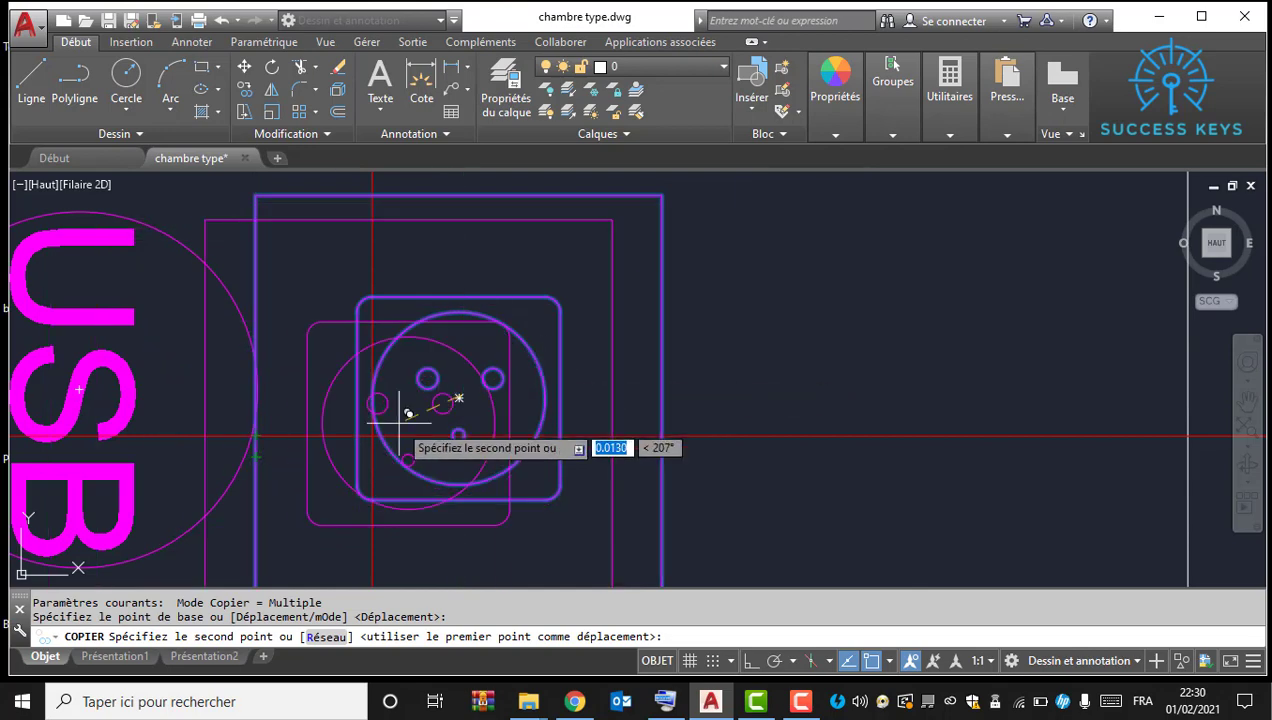
{"action": "scroll", "coordinate": [475, 340], "scroll_direction": "down", "scroll_amount": 4}
{"action": "key", "text": "Escape"}
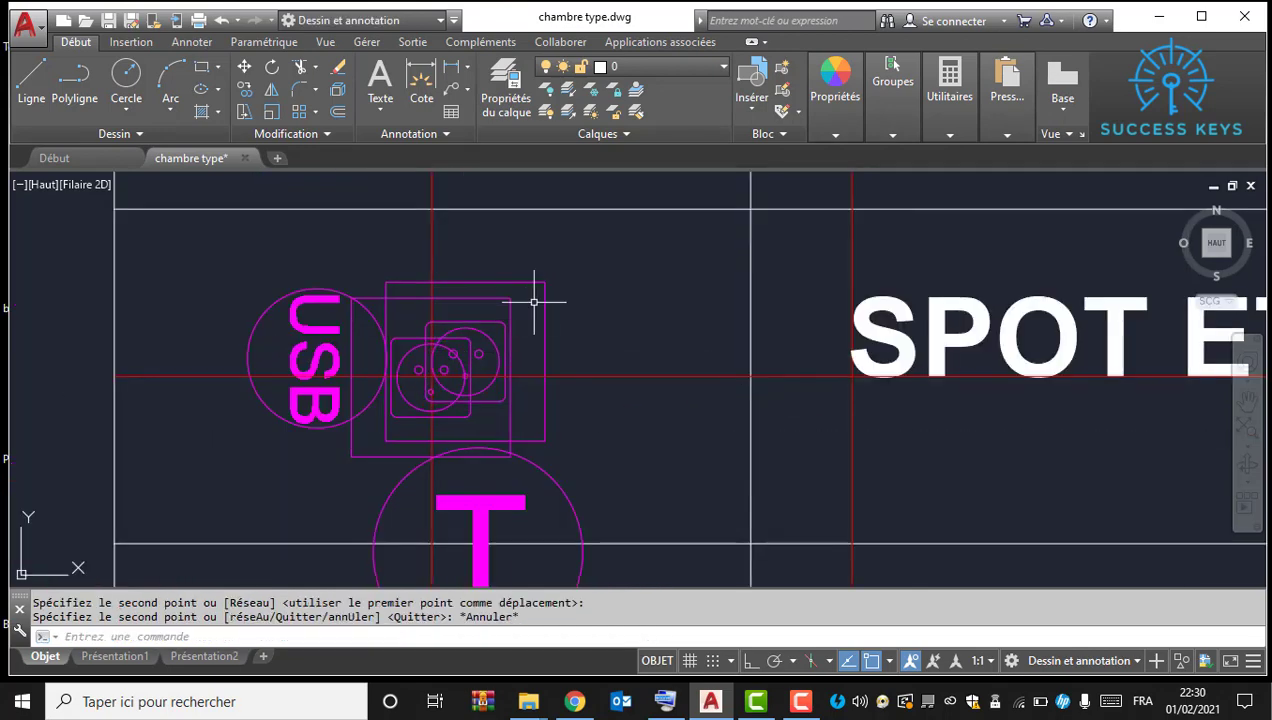
Step: Delete the original off-centre socket symbol from the row below SIMPLE ALLUMAGE
{"action": "left_click", "coordinate": [548, 300]}
{"action": "left_click", "coordinate": [539, 288]}
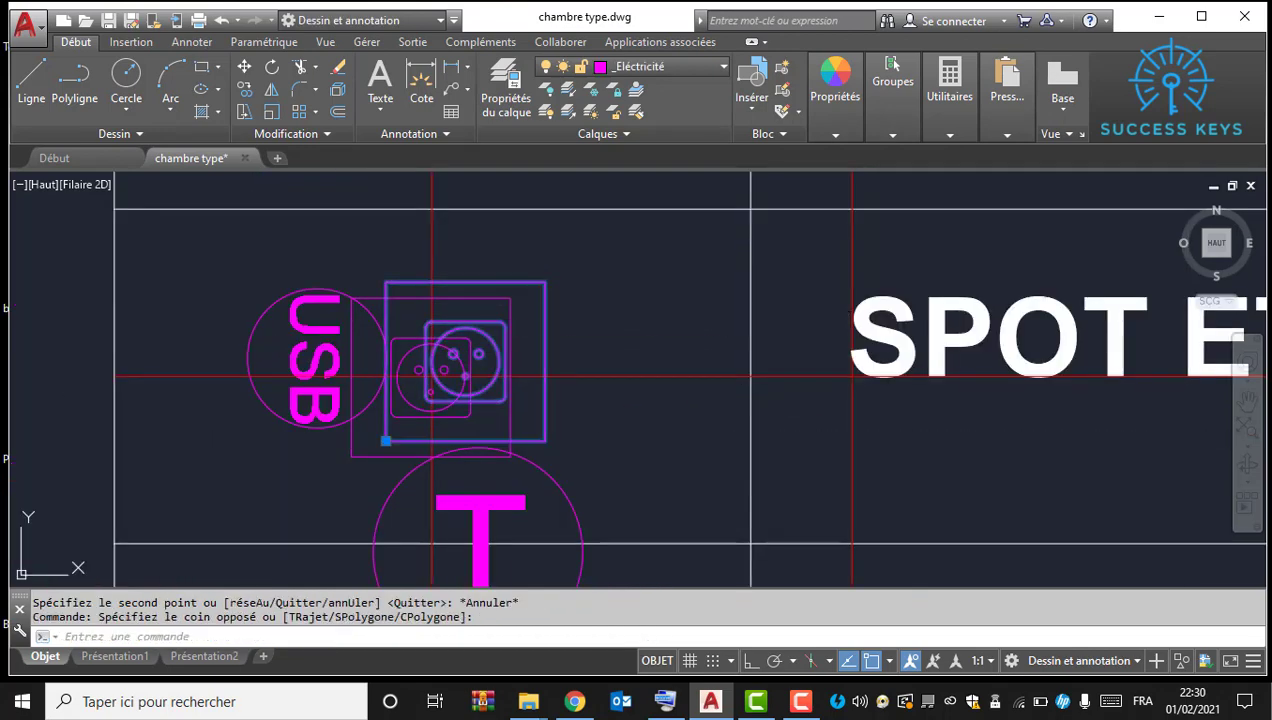
{"action": "key", "text": "Delete"}
Step: Scale the centred socket symbol by 0.5 about the guide line intersection
{"action": "left_click", "coordinate": [548, 292]}
{"action": "left_click", "coordinate": [508, 321]}
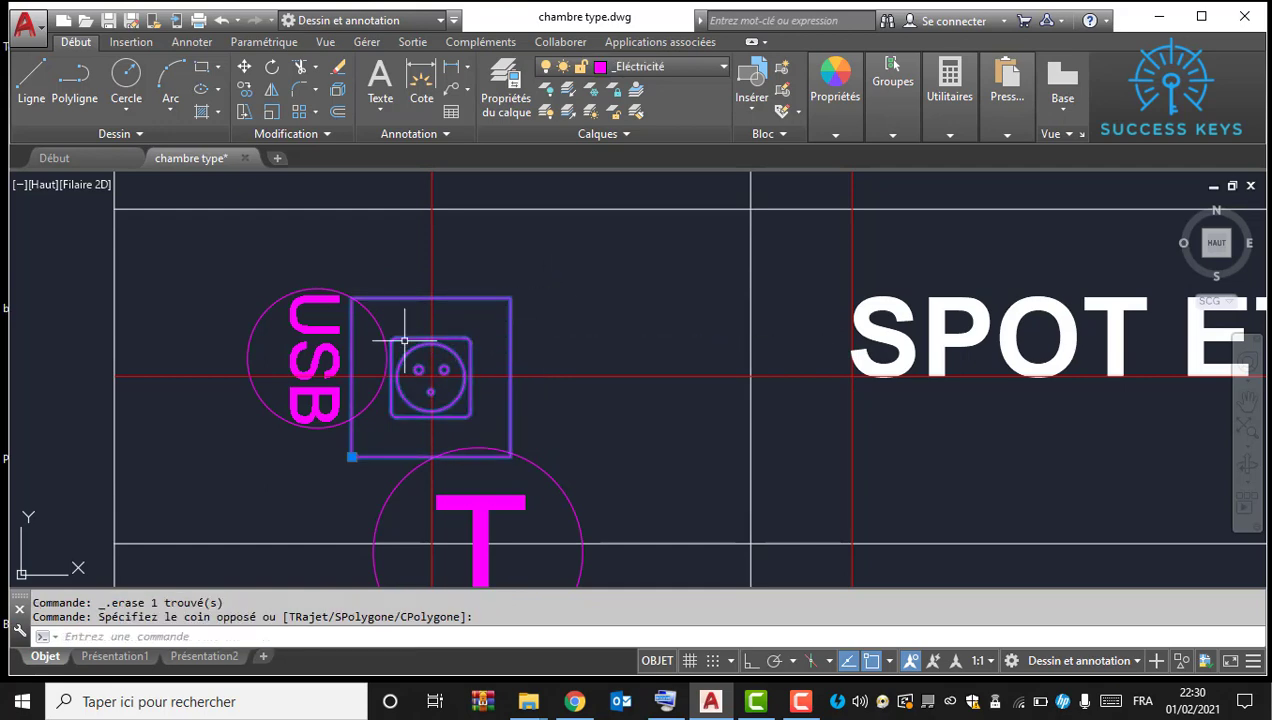
{"action": "type", "text": "SC"}
{"action": "key", "text": "Return"}
{"action": "scroll", "coordinate": [431, 400], "scroll_direction": "up", "scroll_amount": 4}
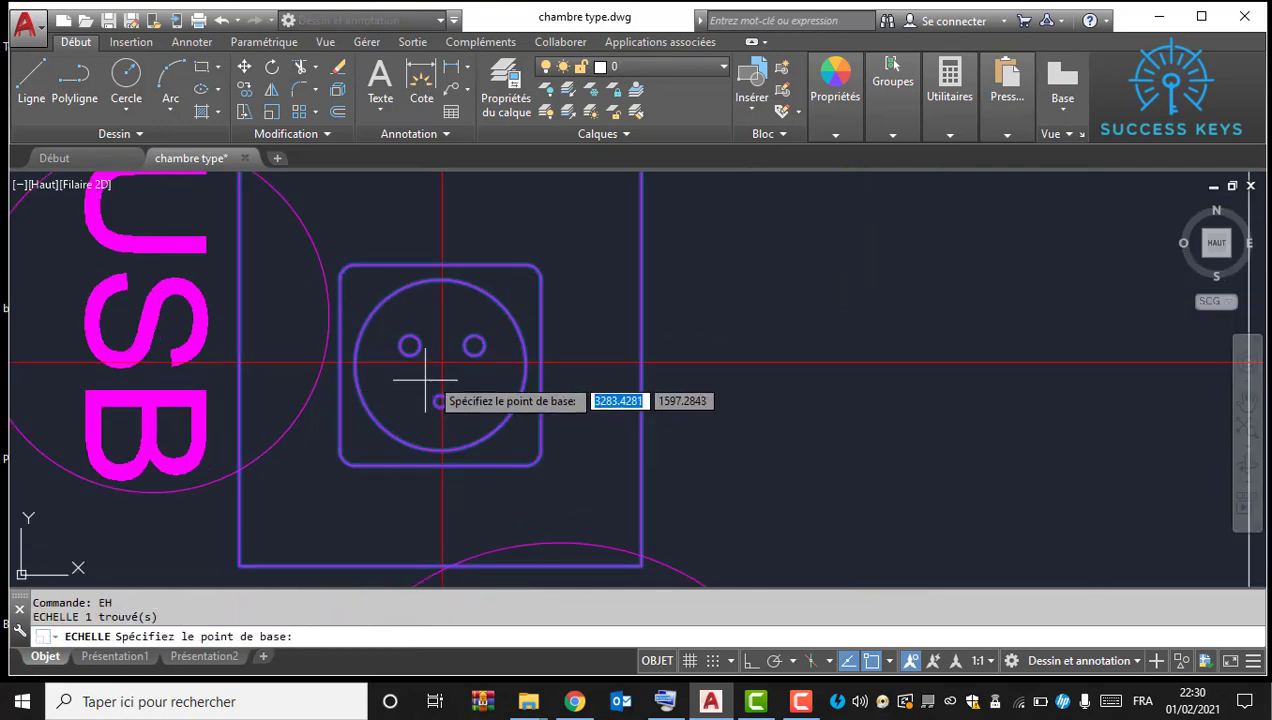
{"action": "left_click", "coordinate": [442, 361]}
{"action": "type", "text": "0.5"}
{"action": "key", "text": "Return"}
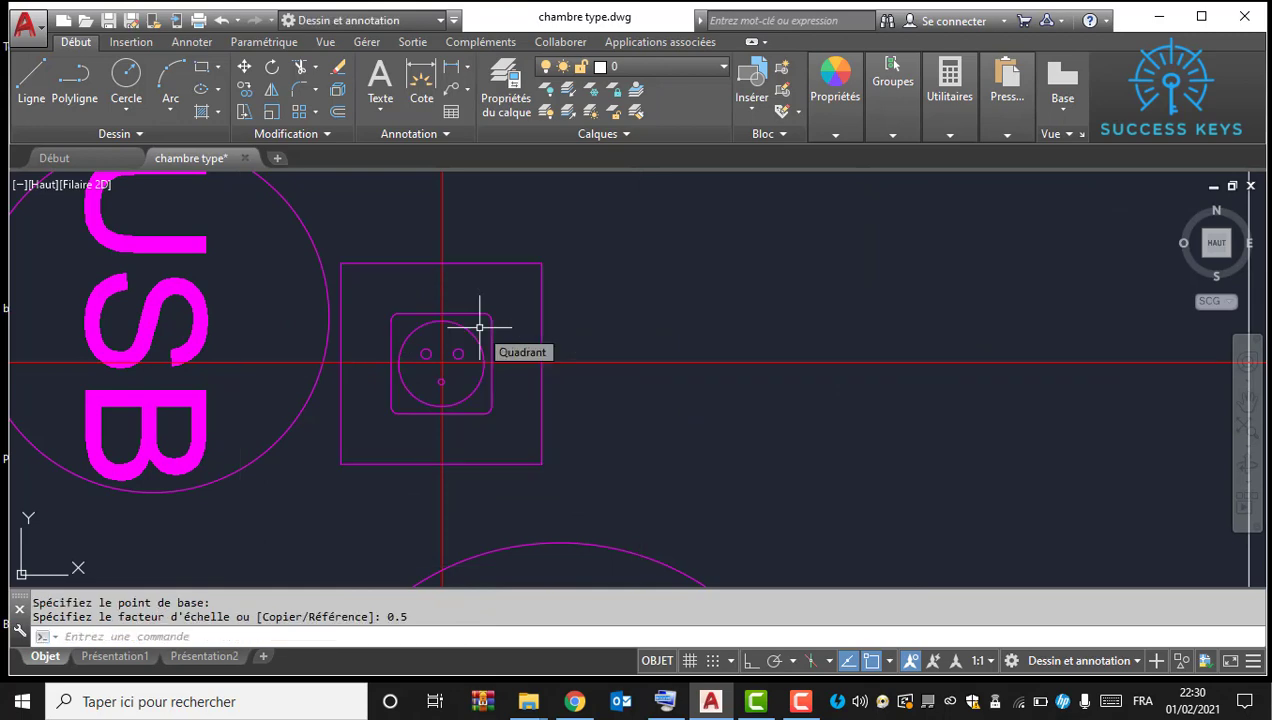
Step: Copy the USB symbol onto the guide line intersection of the legend row directly below the socket's row
{"action": "scroll", "coordinate": [483, 320], "scroll_direction": "down", "scroll_amount": 5}
{"action": "middle_click_drag", "start_coordinate": [421, 352], "coordinate": [431, 260]}
{"action": "key", "text": "Escape"}
{"action": "left_click", "coordinate": [440, 188]}
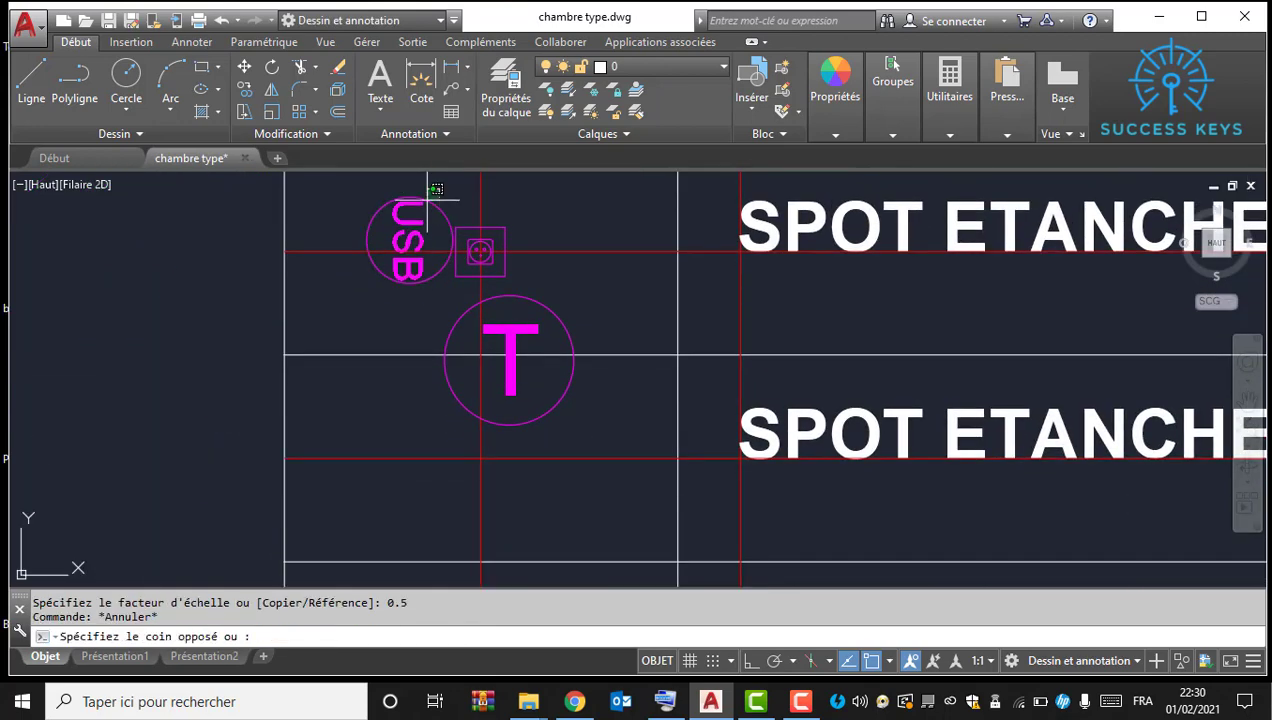
{"action": "left_click", "coordinate": [382, 227]}
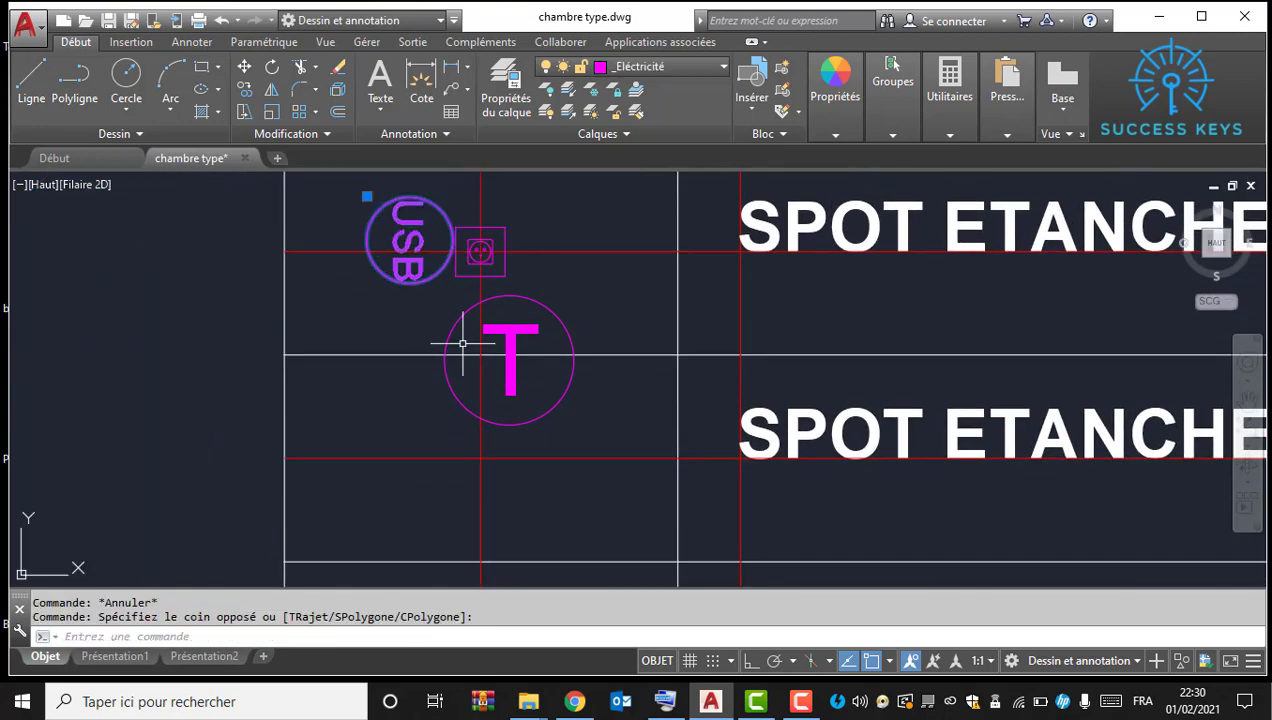
{"action": "right_click", "coordinate": [391, 298]}
{"action": "left_click", "coordinate": [470, 381]}
{"action": "scroll", "coordinate": [412, 240], "scroll_direction": "up", "scroll_amount": 2}
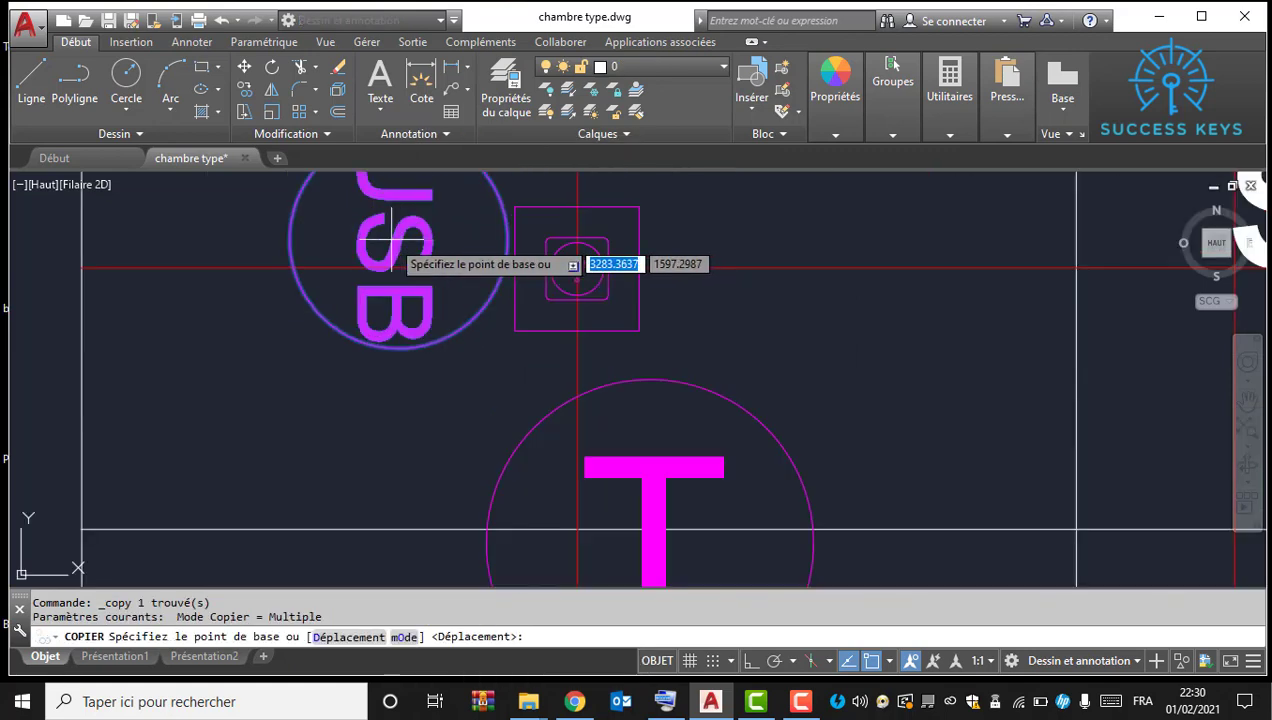
{"action": "left_click", "coordinate": [390, 242]}
{"action": "scroll", "coordinate": [393, 290], "scroll_direction": "down", "scroll_amount": 3}
{"action": "middle_click_drag", "start_coordinate": [508, 400], "coordinate": [492, 314]}
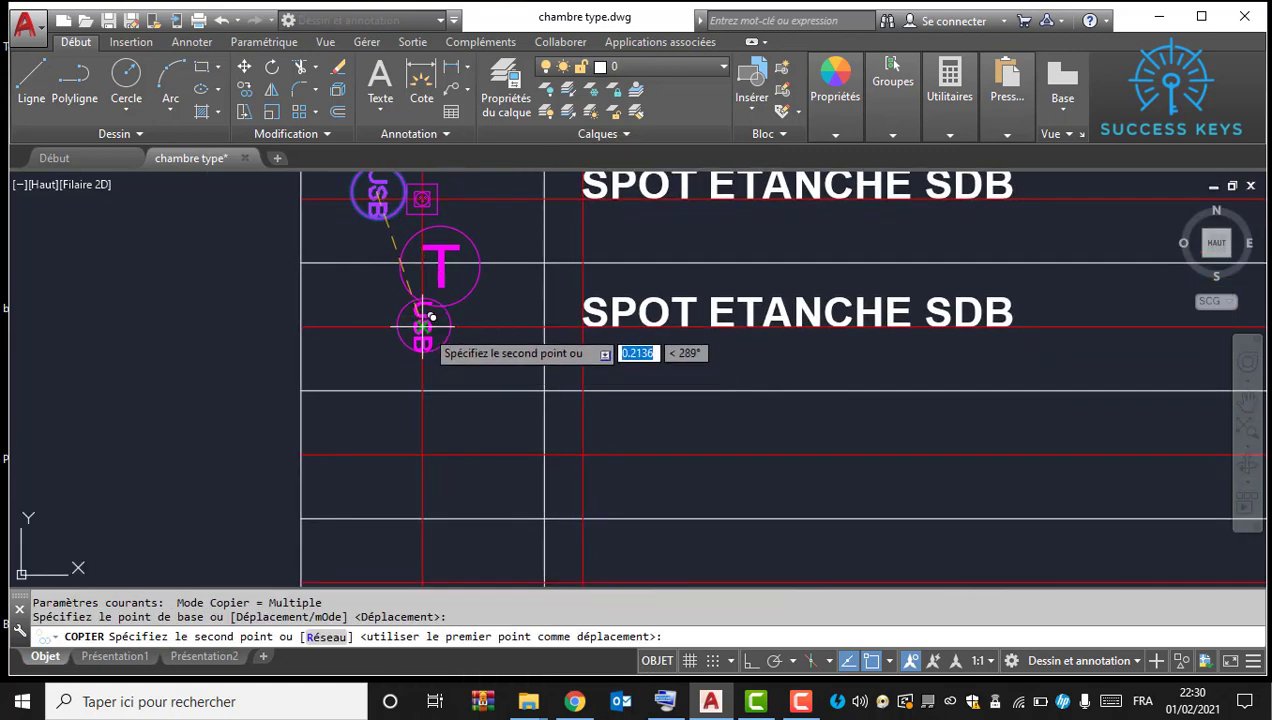
{"action": "left_click", "coordinate": [424, 328]}
{"action": "key", "text": "Escape"}
Step: Copy the T symbol onto the guide line intersection of the legend row below the USB symbol's row
{"action": "left_click", "coordinate": [492, 298]}
{"action": "left_click", "coordinate": [462, 264]}
{"action": "right_click", "coordinate": [462, 264]}
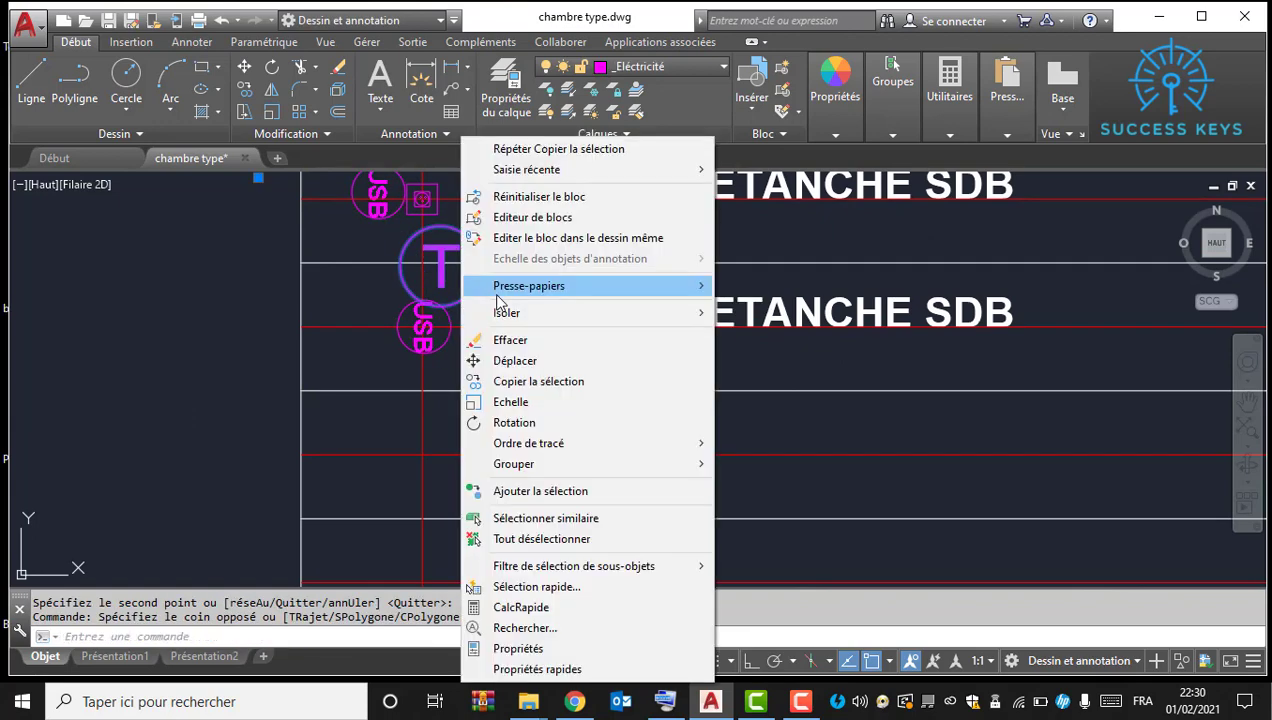
{"action": "left_click", "coordinate": [540, 381]}
{"action": "scroll", "coordinate": [483, 267], "scroll_direction": "up", "scroll_amount": 2}
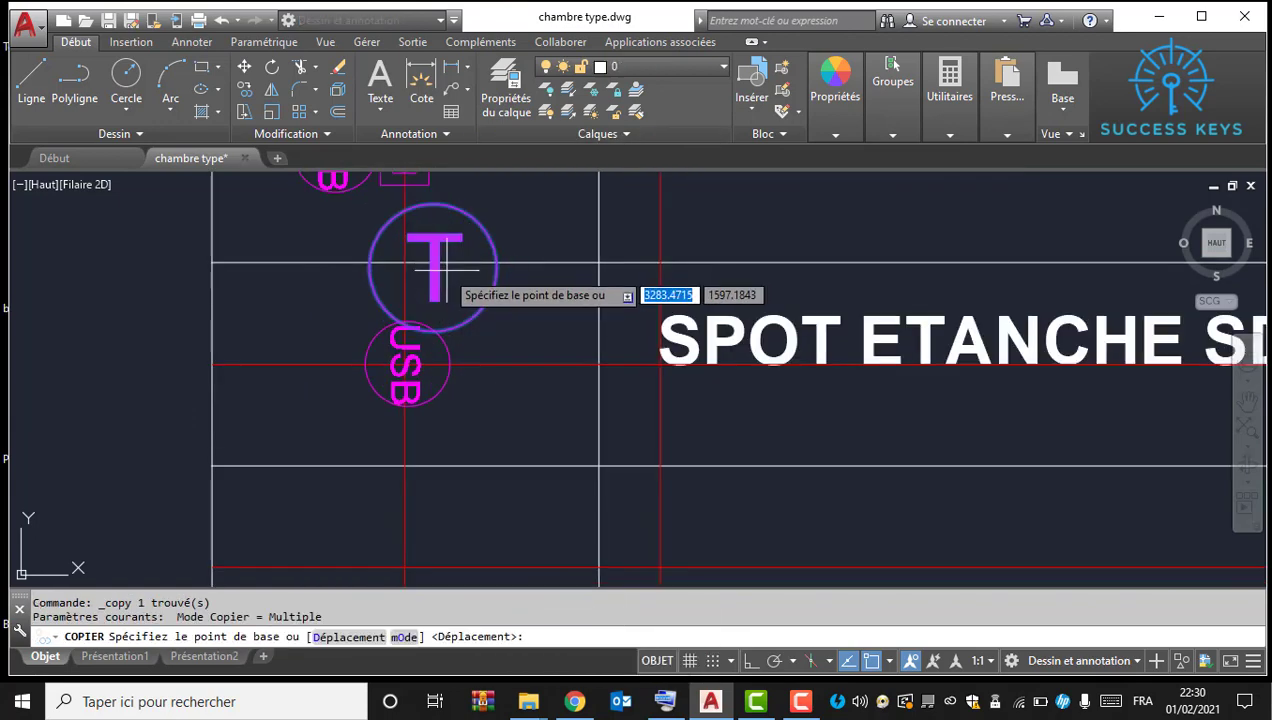
{"action": "left_click", "coordinate": [516, 261]}
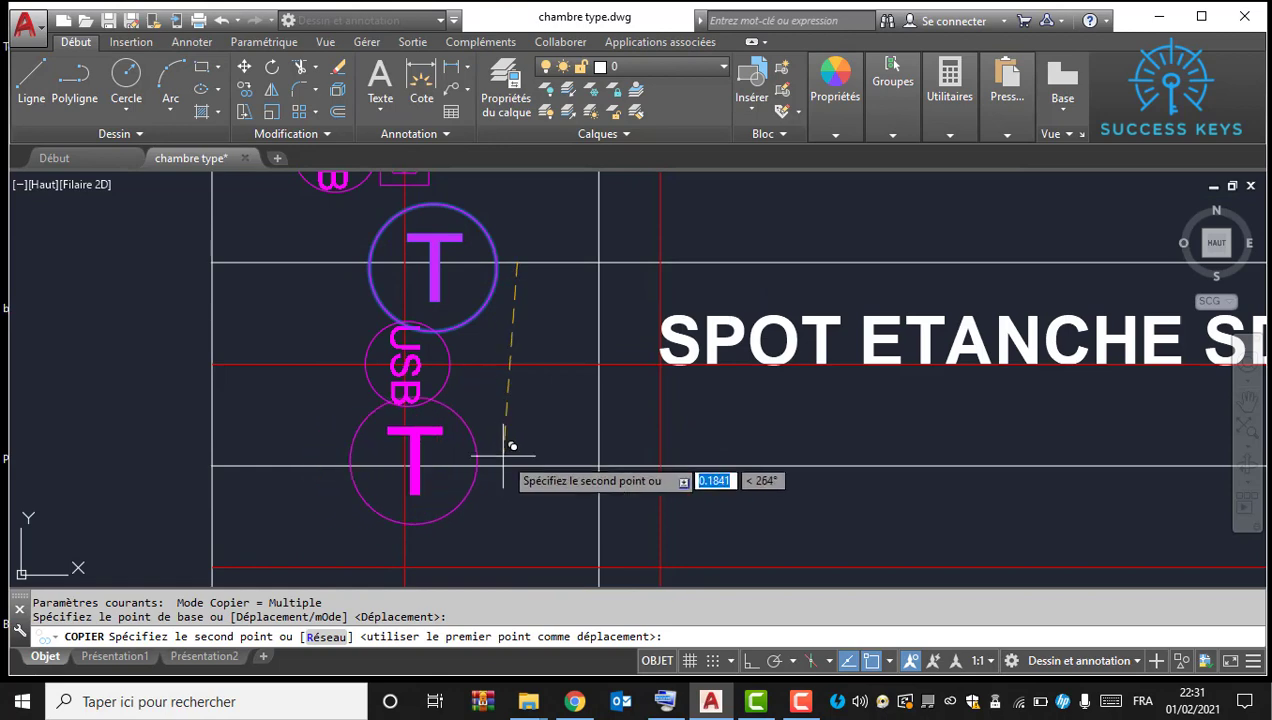
{"action": "middle_click_drag", "start_coordinate": [508, 447], "coordinate": [483, 370]}
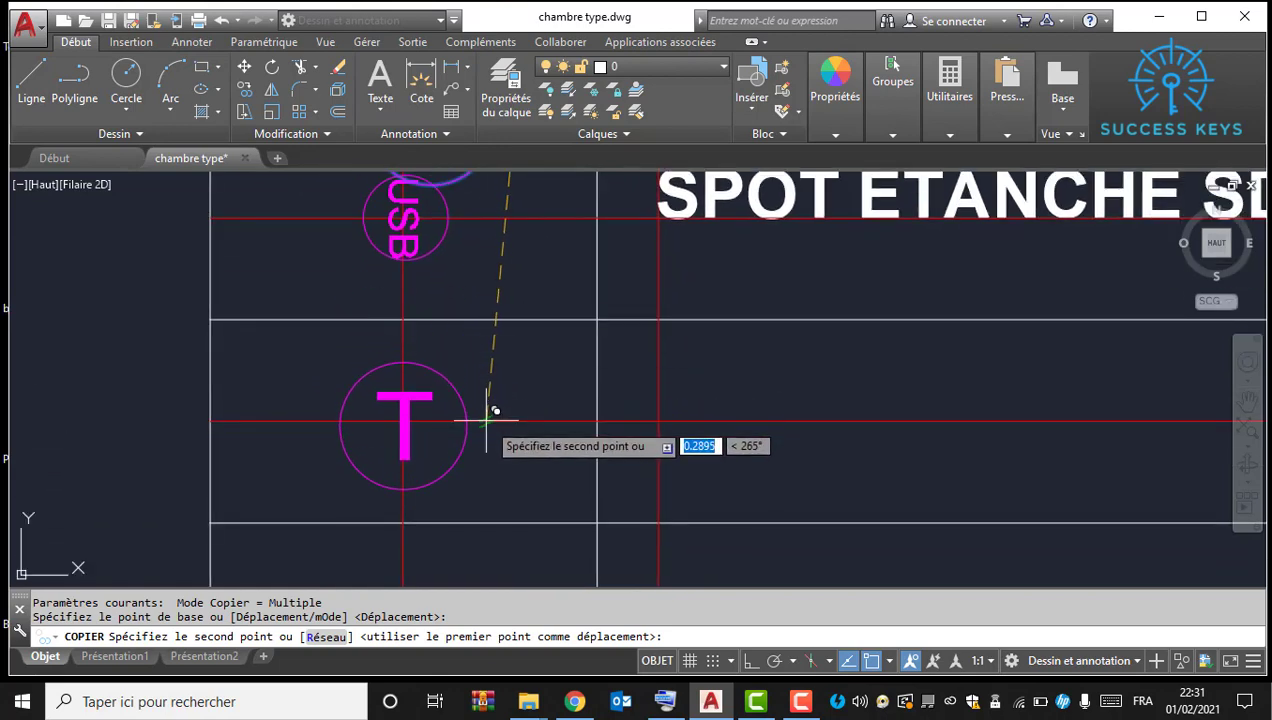
{"action": "left_click", "coordinate": [487, 418]}
{"action": "key", "text": "Escape"}
Step: Delete the leftover original T and USB symbols around the socket's row
{"action": "scroll", "coordinate": [422, 332], "scroll_direction": "down", "scroll_amount": 2}
{"action": "middle_click_drag", "start_coordinate": [420, 335], "coordinate": [417, 460]}
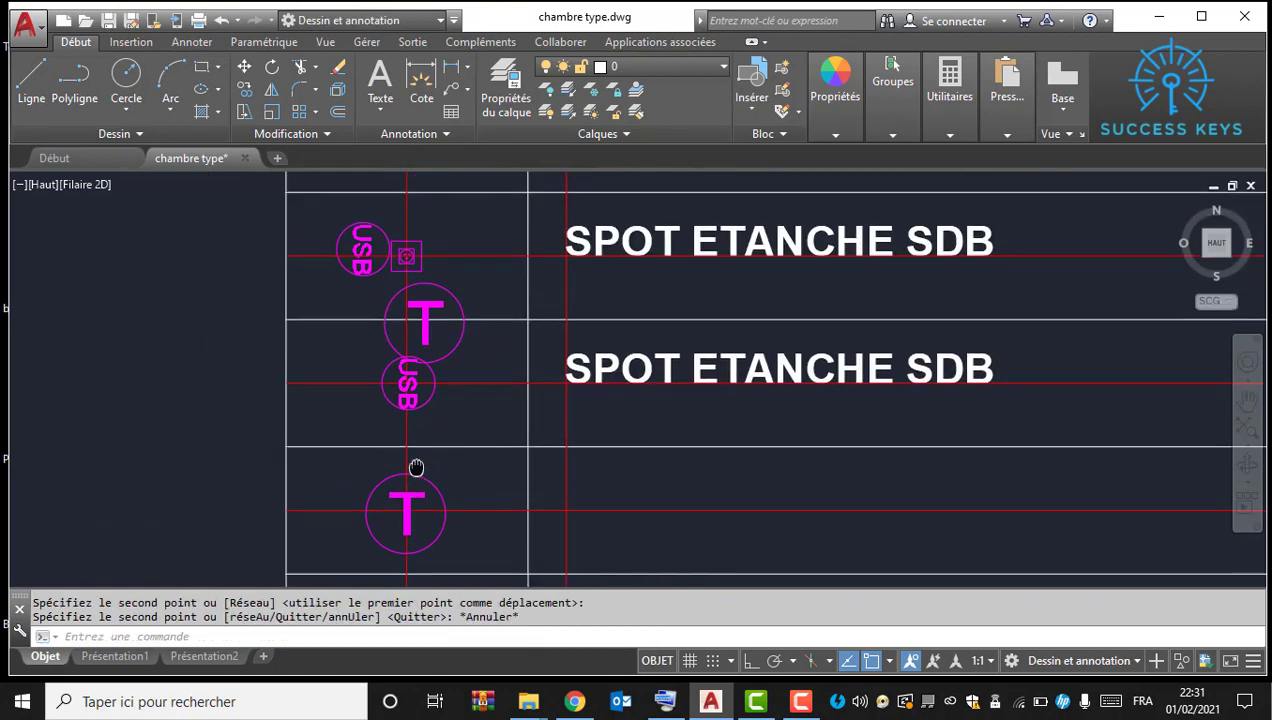
{"action": "scroll", "coordinate": [441, 332], "scroll_direction": "up", "scroll_amount": 2}
{"action": "left_click", "coordinate": [502, 373]}
{"action": "left_click", "coordinate": [462, 344]}
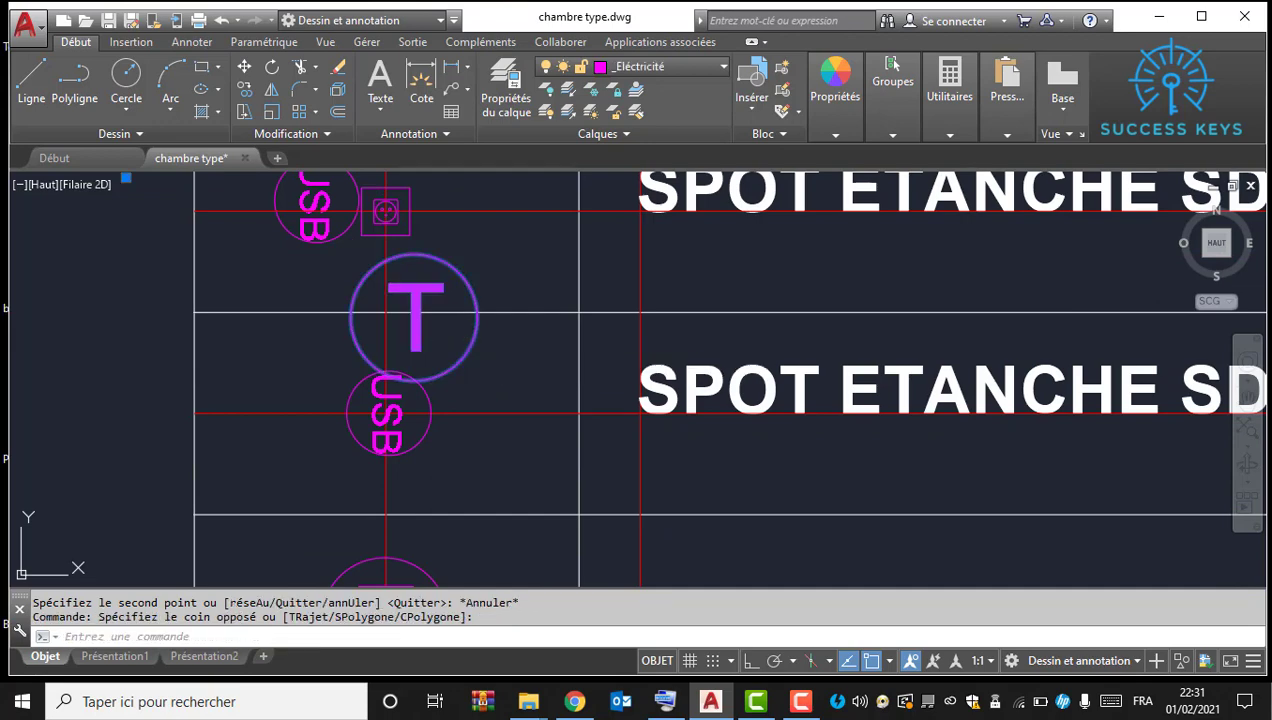
{"action": "key", "text": "Delete"}
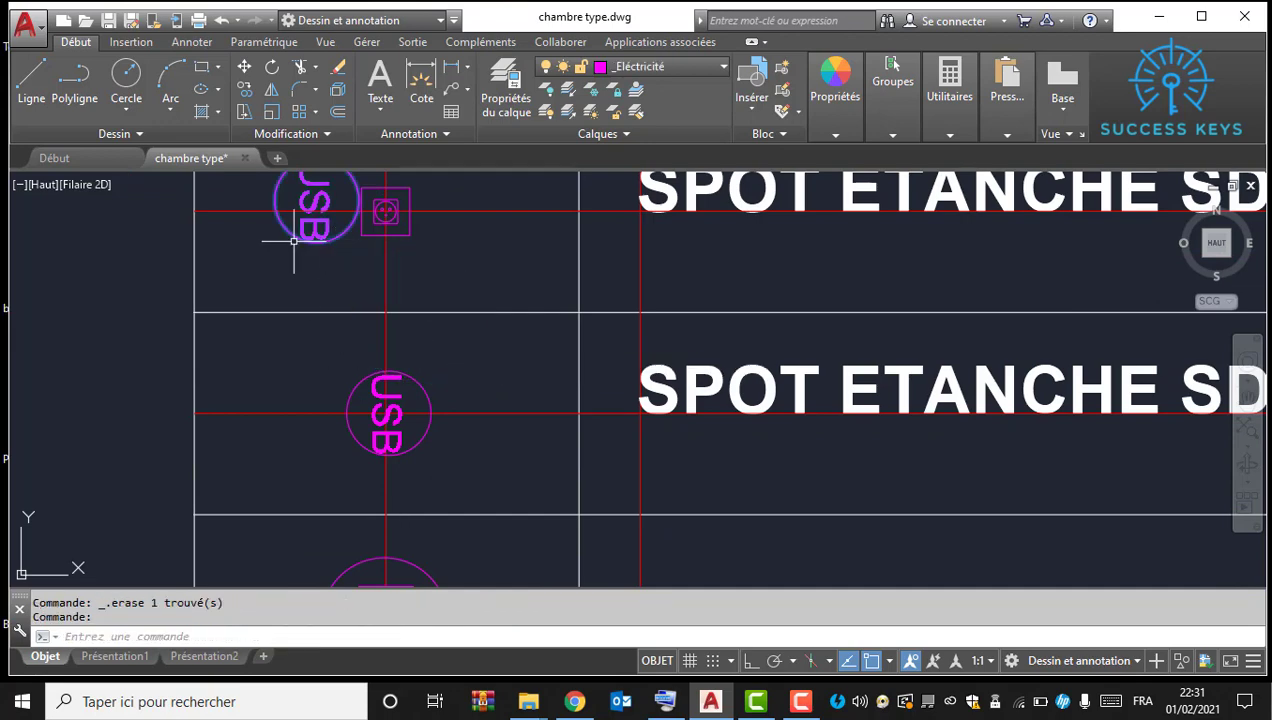
Step: Scale the T symbol in its new legend row by 0.5 about the guide line intersection
{"action": "middle_click_drag", "start_coordinate": [421, 484], "coordinate": [415, 261]}
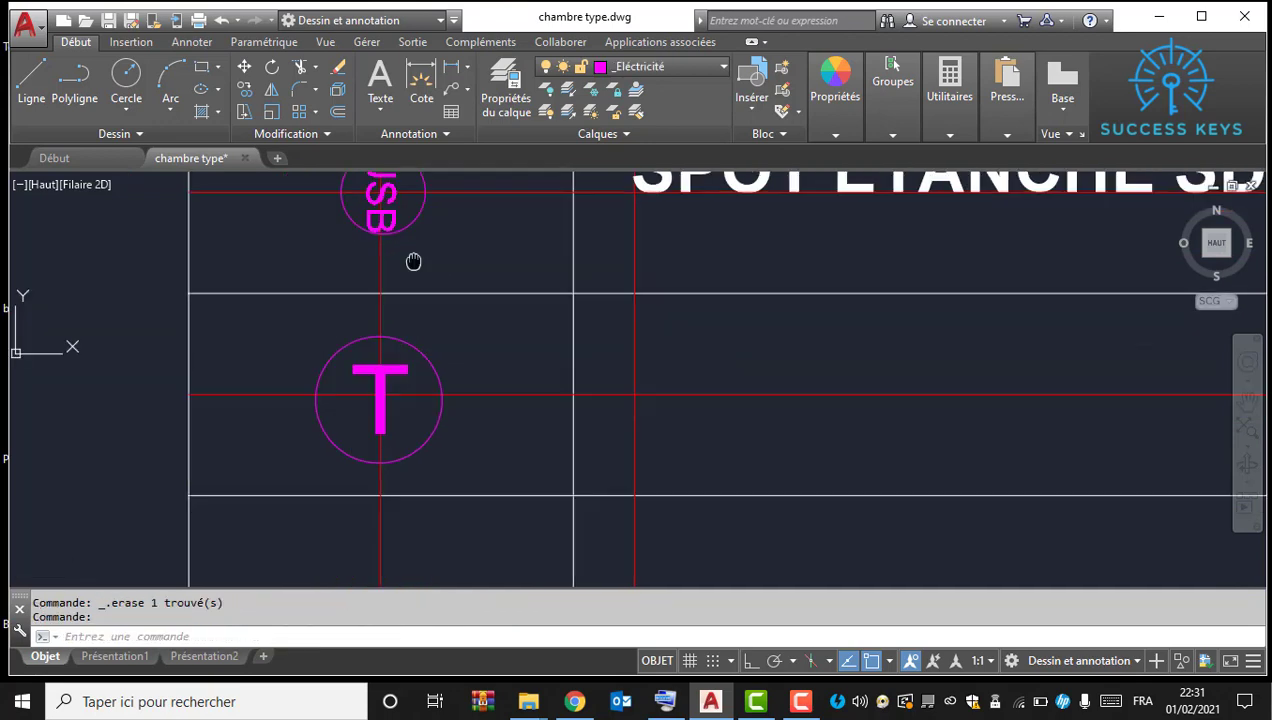
{"action": "left_click", "coordinate": [462, 437]}
{"action": "left_click", "coordinate": [410, 425]}
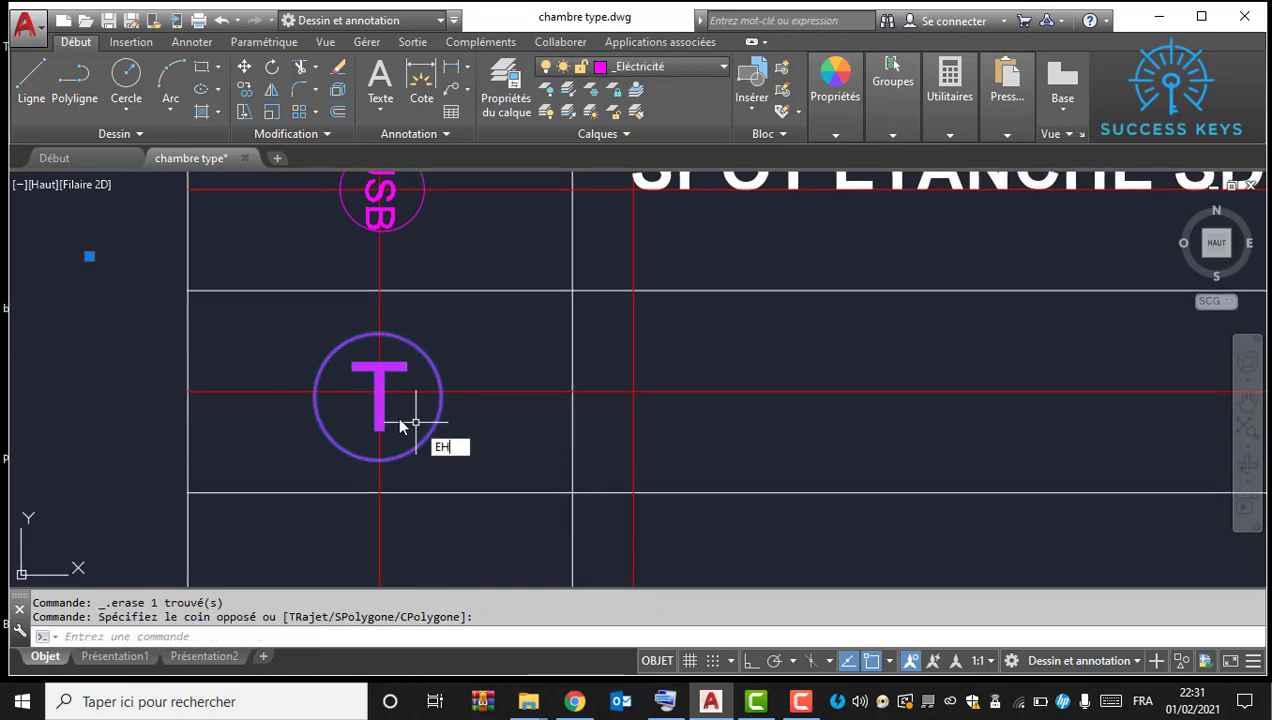
{"action": "type", "text": "EH"}
{"action": "key", "text": "Return"}
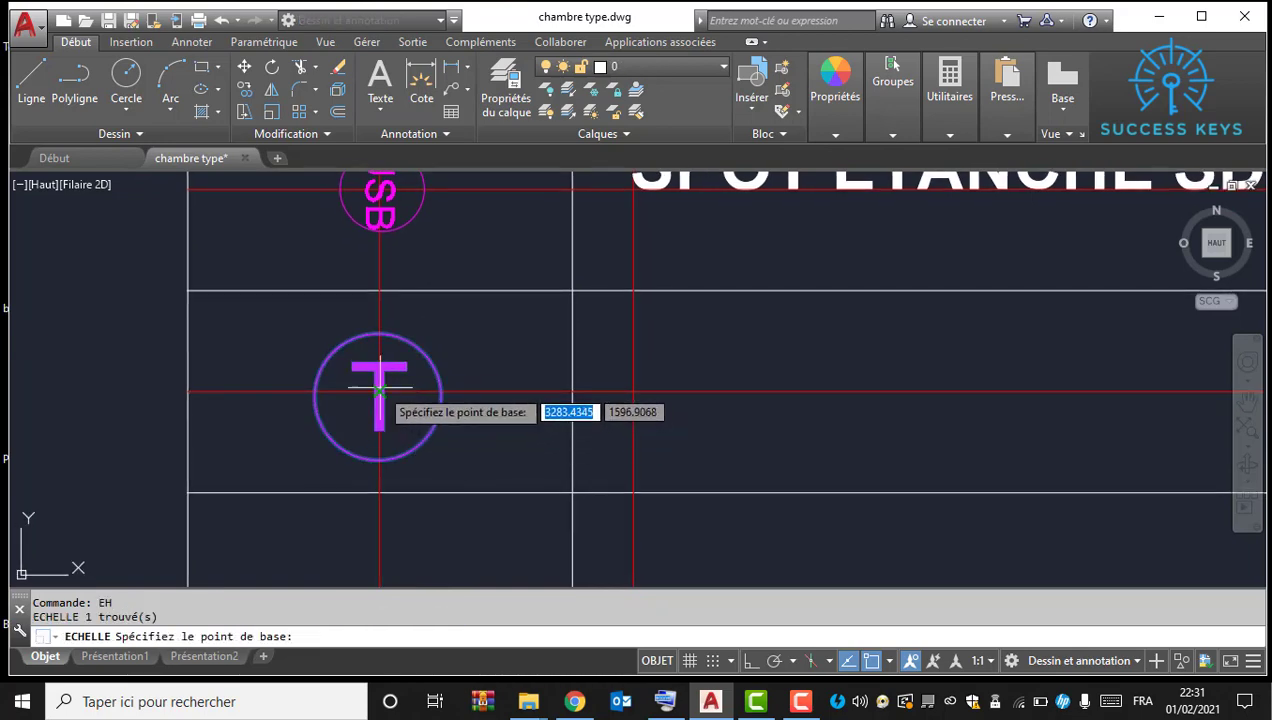
{"action": "left_click", "coordinate": [379, 392]}
{"action": "type", "text": "0.5"}
{"action": "key", "text": "Return"}
{"action": "key", "text": "Escape"}
{"action": "scroll", "coordinate": [588, 361], "scroll_direction": "down", "scroll_amount": 3}
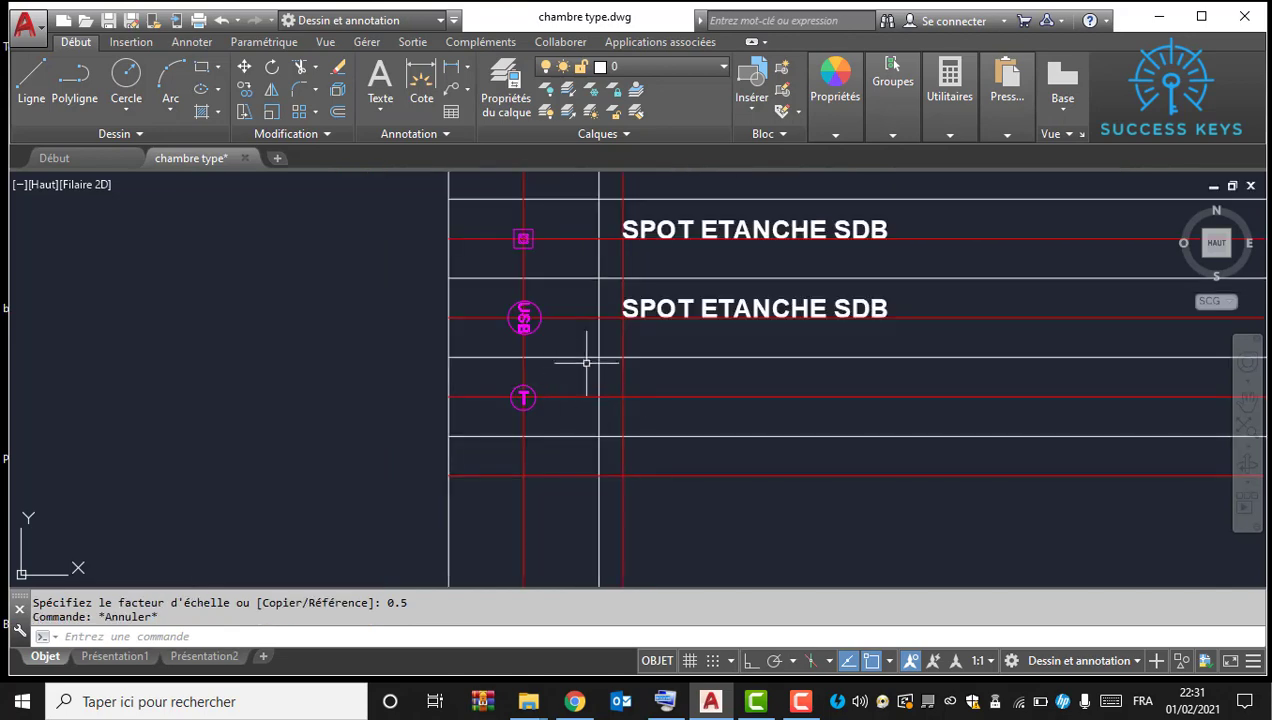
Step: Replace the designation in the square socket symbol's legend row with PRISE DE COURANT
{"action": "scroll", "coordinate": [582, 364], "scroll_direction": "up", "scroll_amount": 4}
{"action": "scroll", "coordinate": [625, 337], "scroll_direction": "up", "scroll_amount": 2}
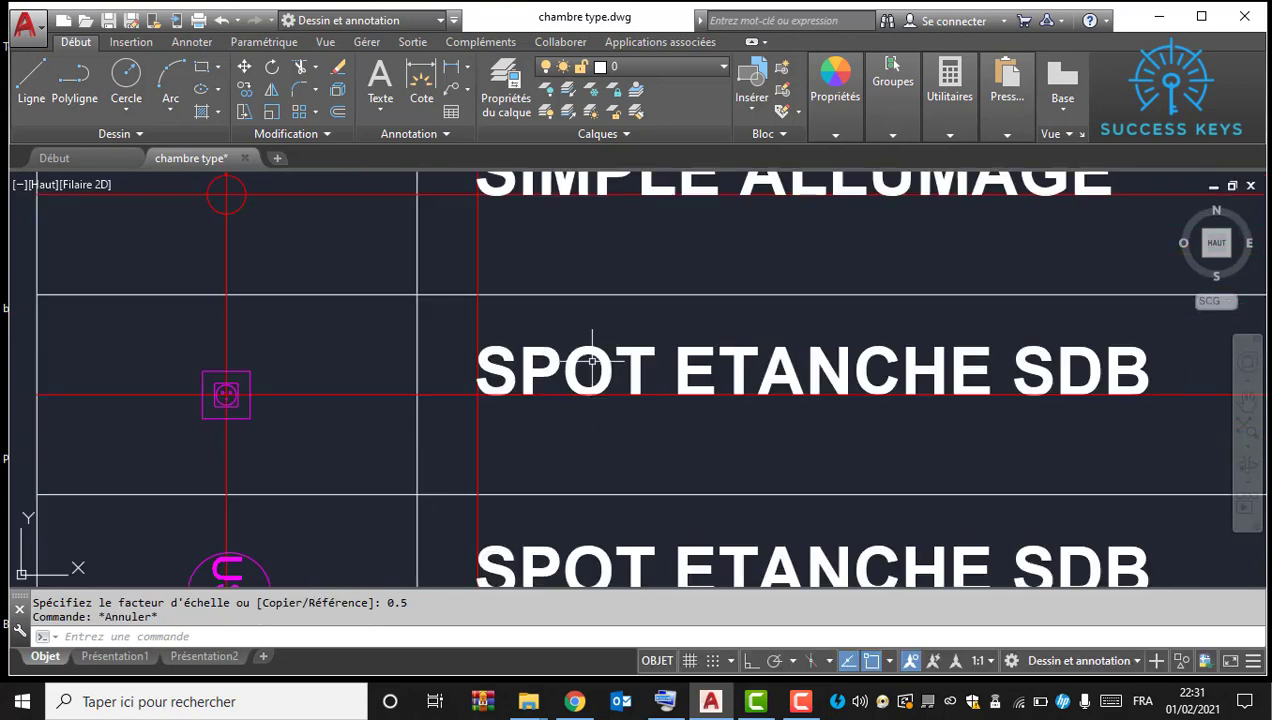
{"action": "double_click", "coordinate": [1043, 352]}
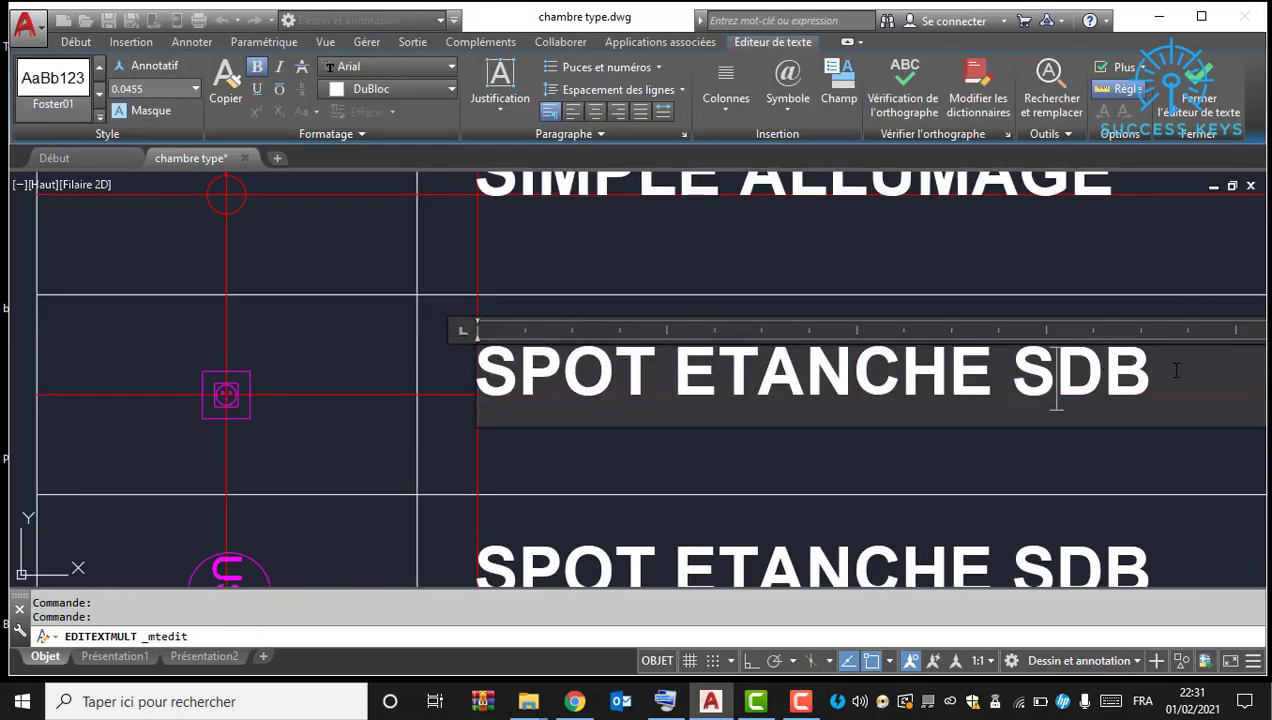
{"action": "left_click_drag", "start_coordinate": [1176, 371], "coordinate": [97, 366]}
{"action": "type", "text": "P"}
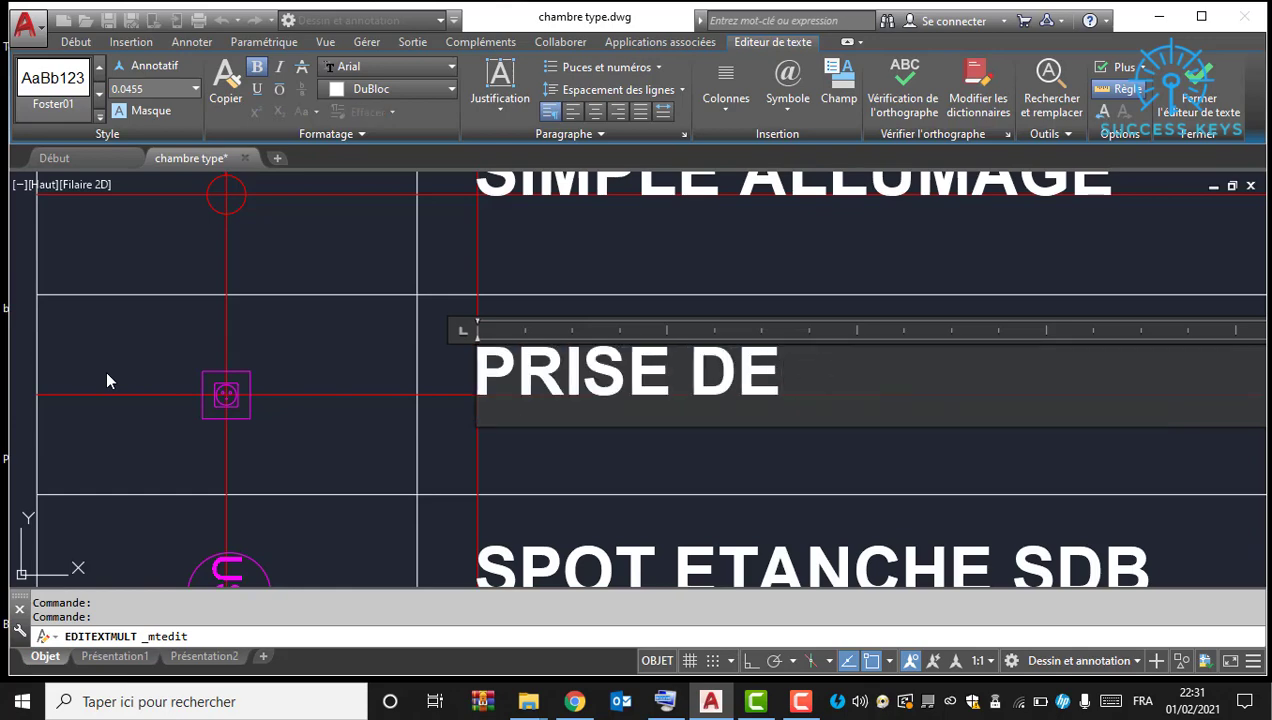
{"action": "type", "text": "RISE DE"}
{"action": "left_click", "coordinate": [666, 704]}
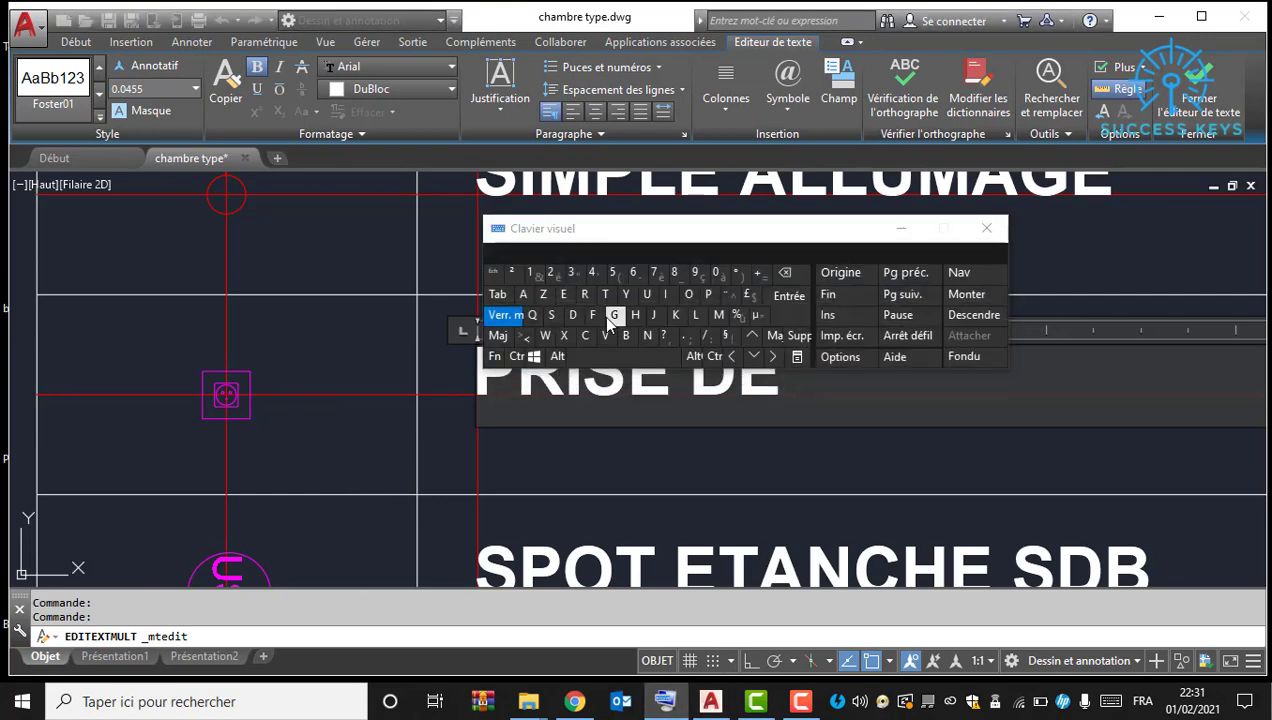
{"action": "left_click", "coordinate": [585, 336]}
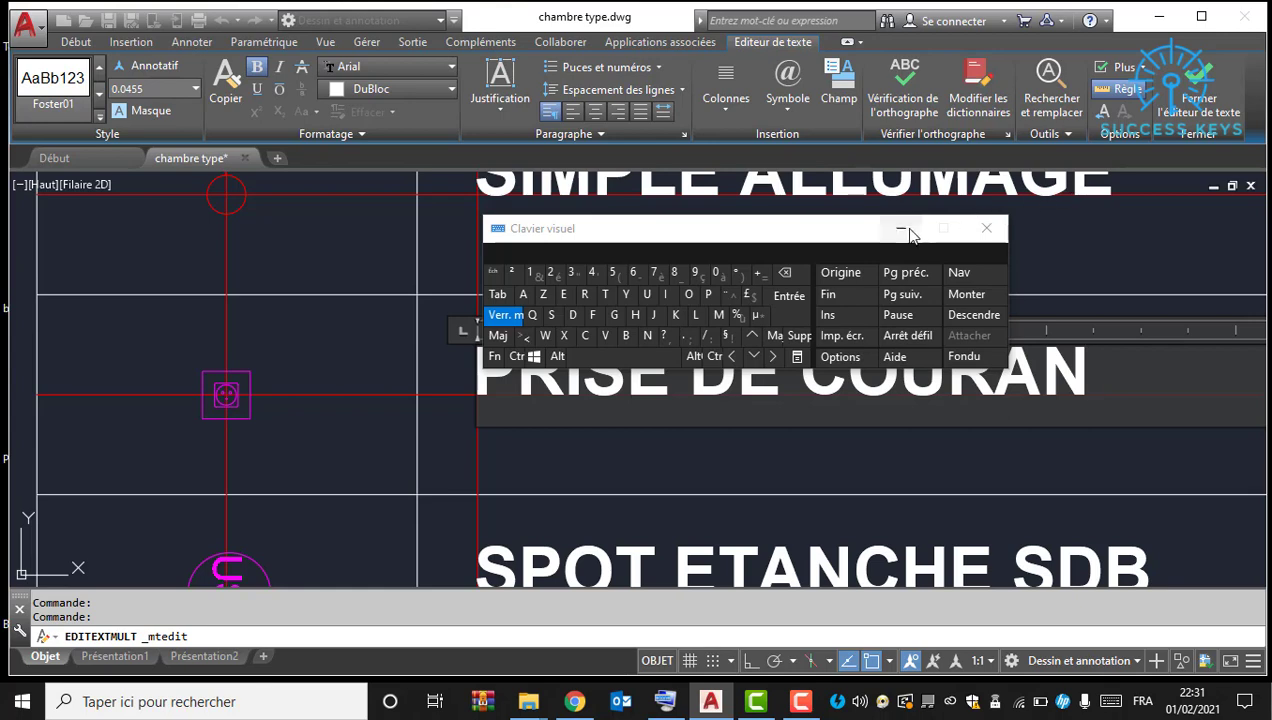
{"action": "left_click_drag", "start_coordinate": [840, 235], "coordinate": [788, 240]}
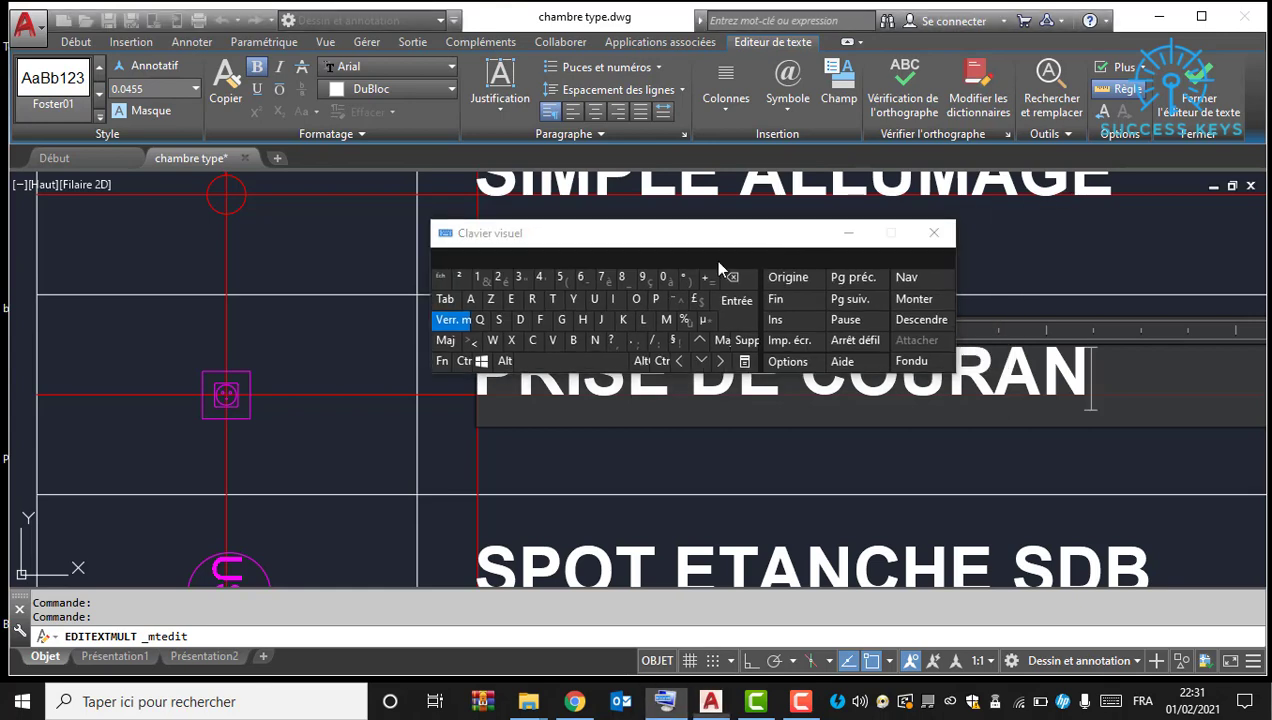
{"action": "left_click", "coordinate": [552, 299]}
{"action": "left_click", "coordinate": [848, 234]}
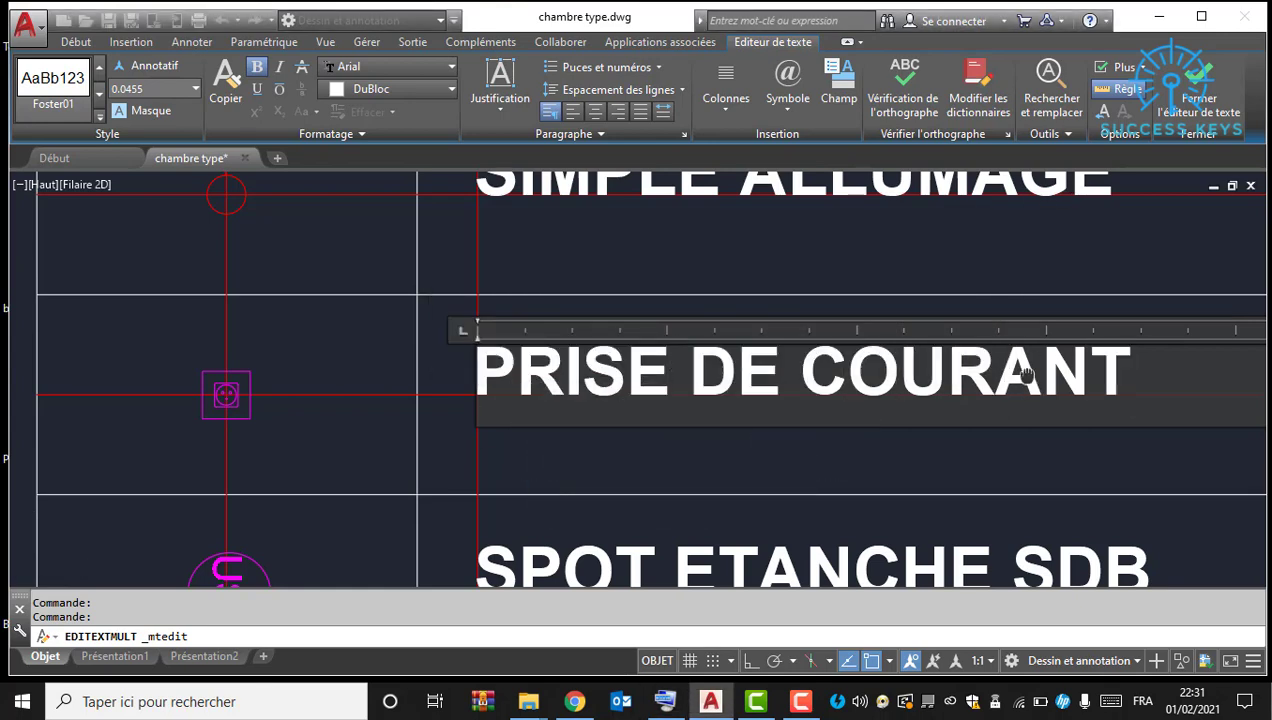
Step: Append 70M to the PRISE DE COURANT designation and finish editing the text
{"action": "scroll", "coordinate": [1026, 374], "scroll_direction": "down", "scroll_amount": 4}
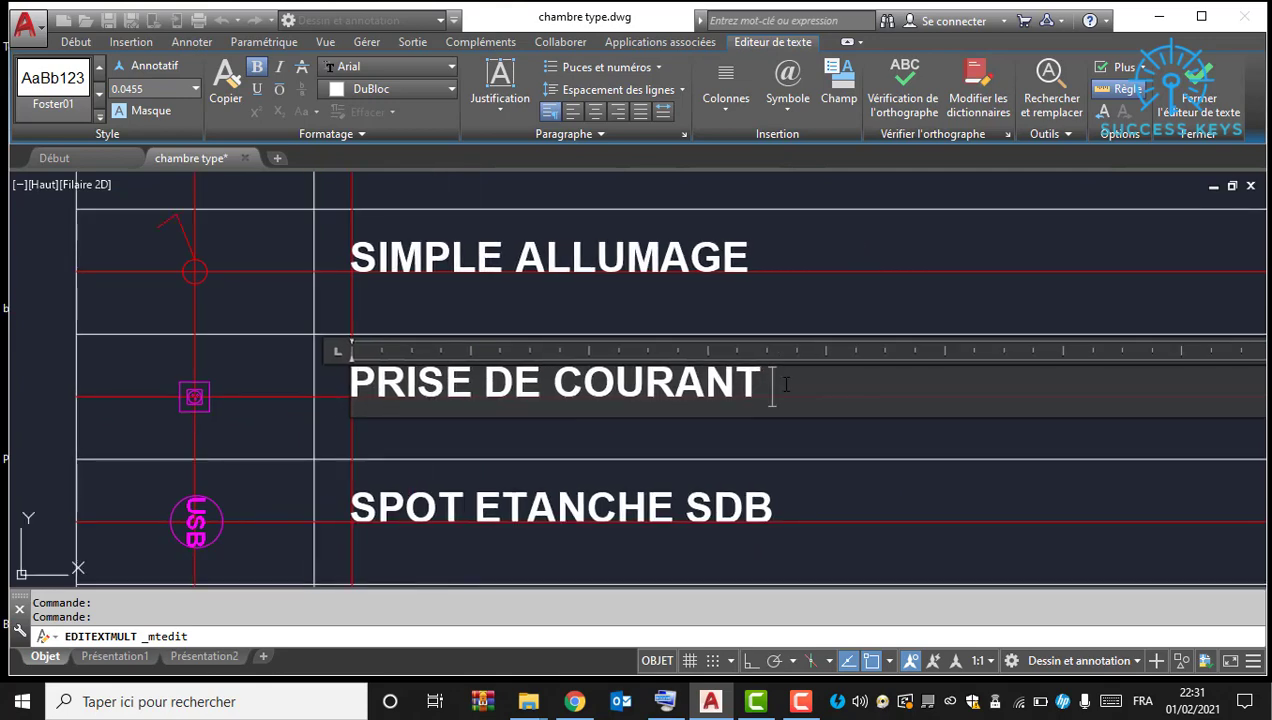
{"action": "scroll", "coordinate": [730, 318], "scroll_direction": "down", "scroll_amount": 6}
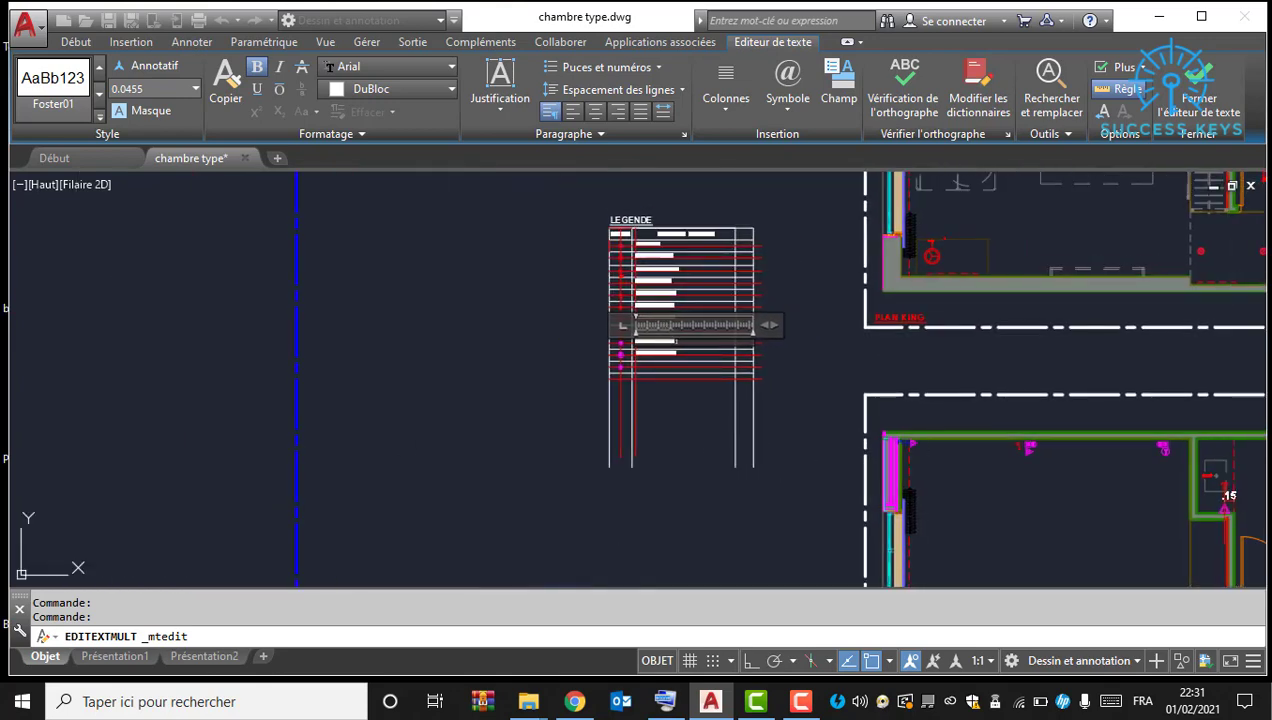
{"action": "scroll", "coordinate": [838, 405], "scroll_direction": "up", "scroll_amount": 8}
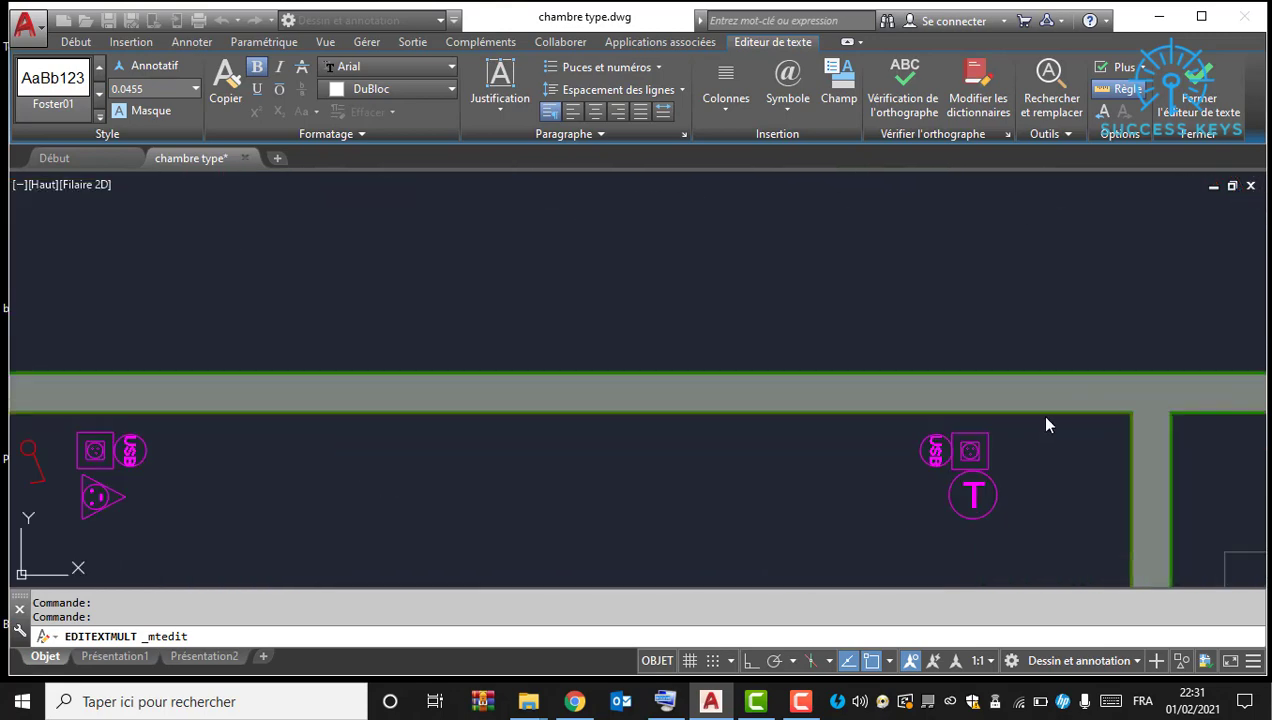
{"action": "scroll", "coordinate": [807, 433], "scroll_direction": "down", "scroll_amount": 12}
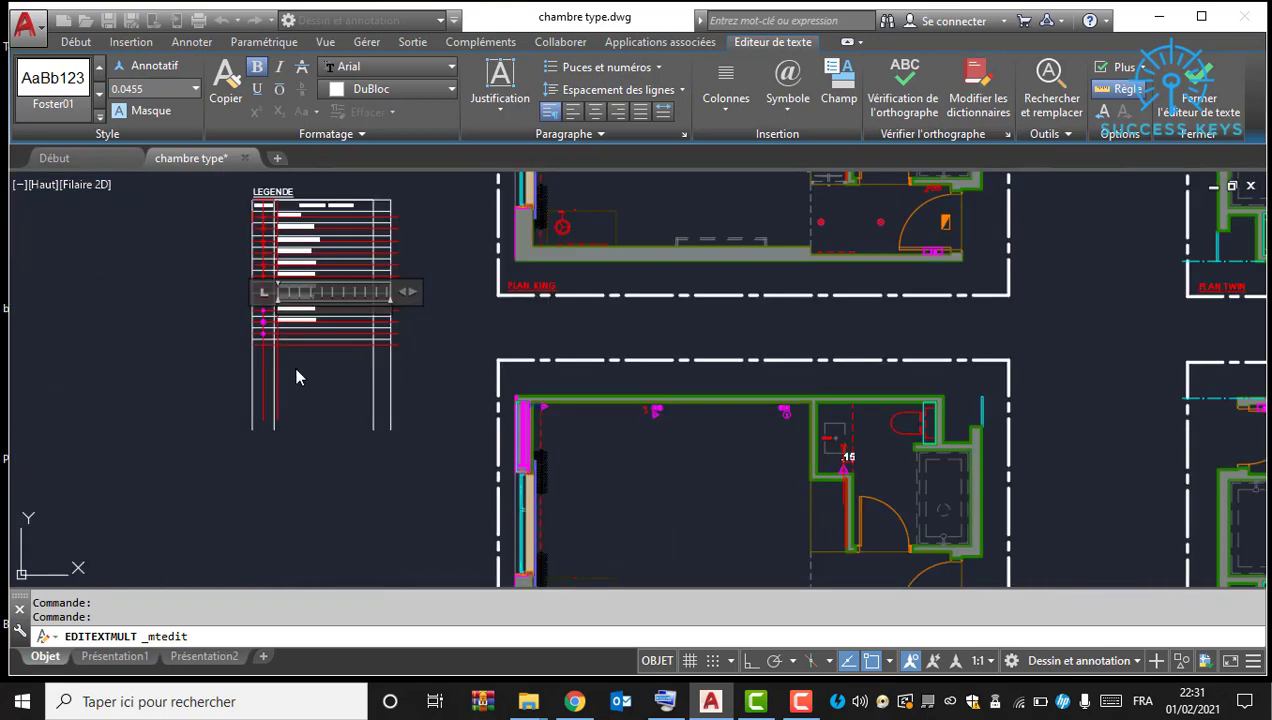
{"action": "middle_click_drag", "start_coordinate": [236, 352], "coordinate": [468, 412]}
{"action": "scroll", "coordinate": [448, 380], "scroll_direction": "up", "scroll_amount": 6}
{"action": "scroll", "coordinate": [216, 338], "scroll_direction": "up", "scroll_amount": 2}
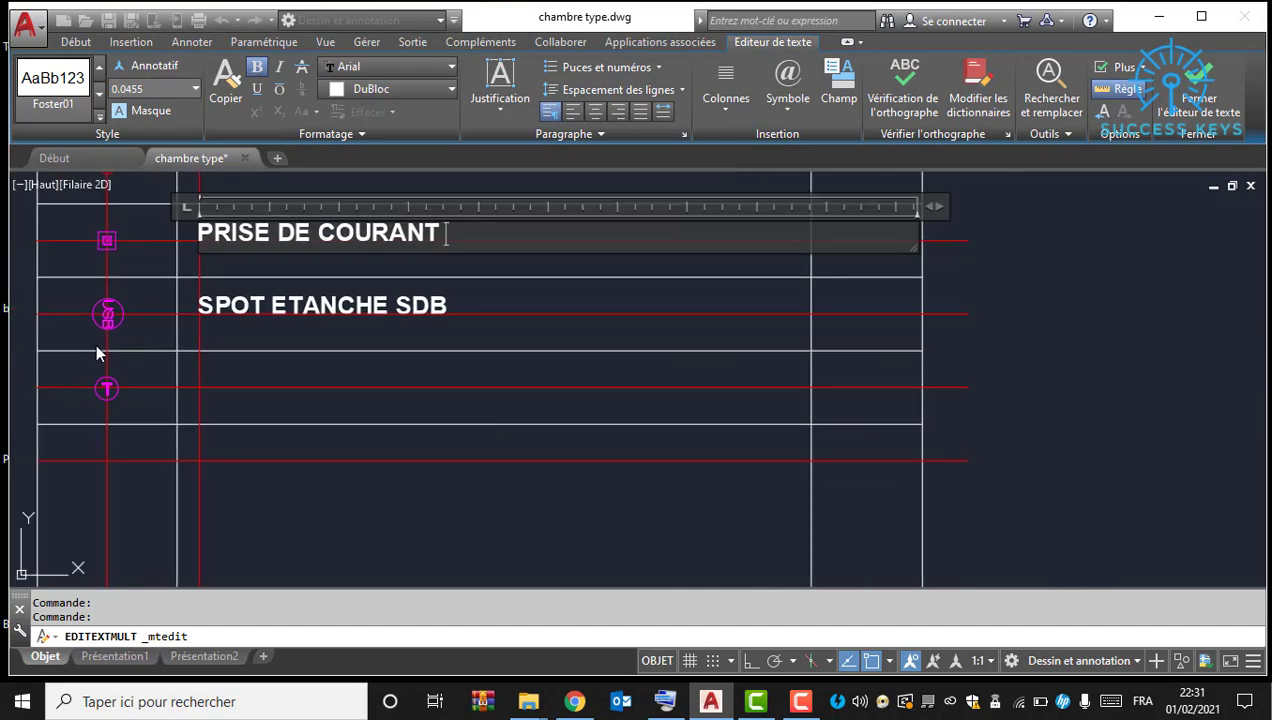
{"action": "scroll", "coordinate": [98, 352], "scroll_direction": "up", "scroll_amount": 2}
{"action": "middle_click_drag", "start_coordinate": [600, 344], "coordinate": [600, 386]}
{"action": "scroll", "coordinate": [498, 337], "scroll_direction": "down", "scroll_amount": 2}
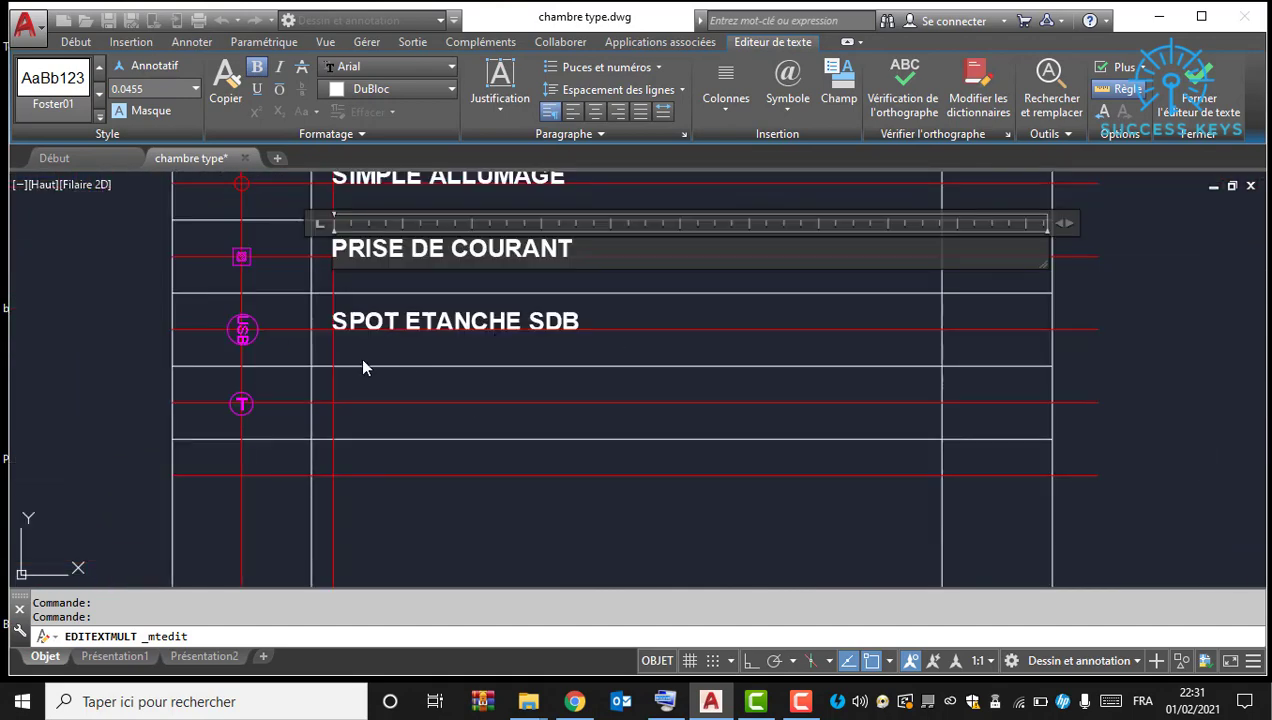
{"action": "middle_click_drag", "start_coordinate": [389, 350], "coordinate": [386, 448]}
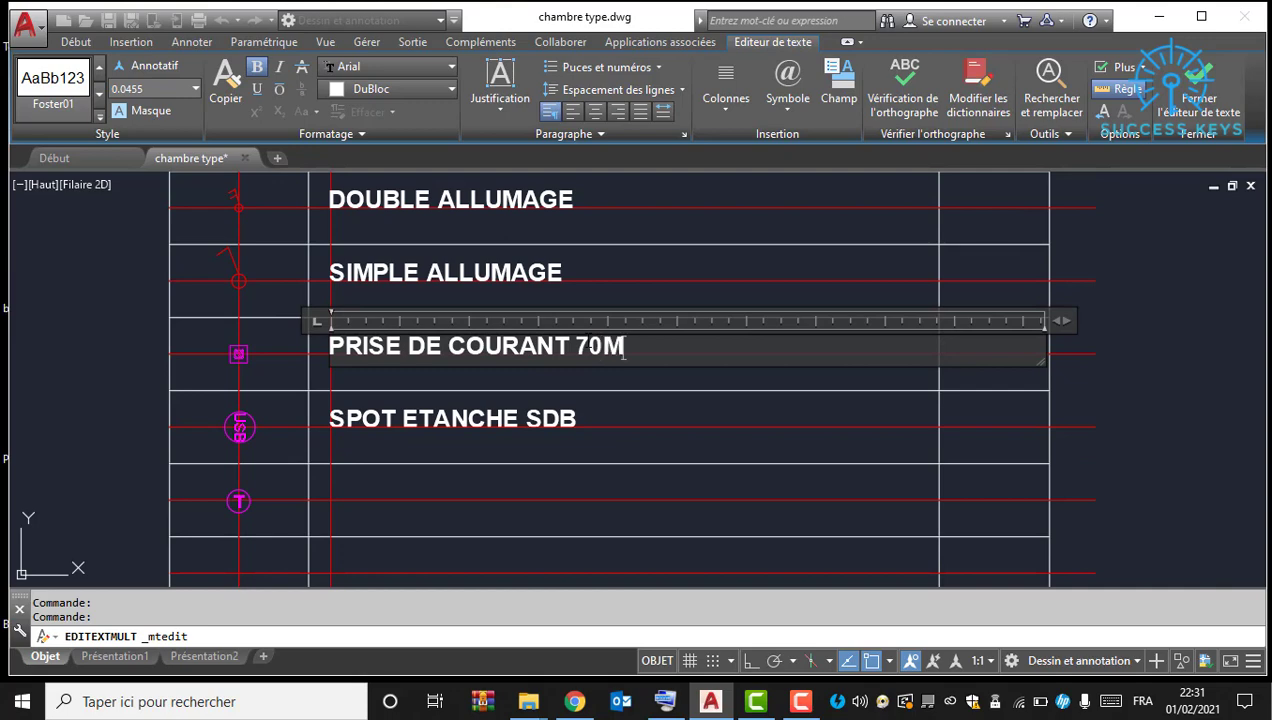
{"action": "left_click", "coordinate": [635, 415]}
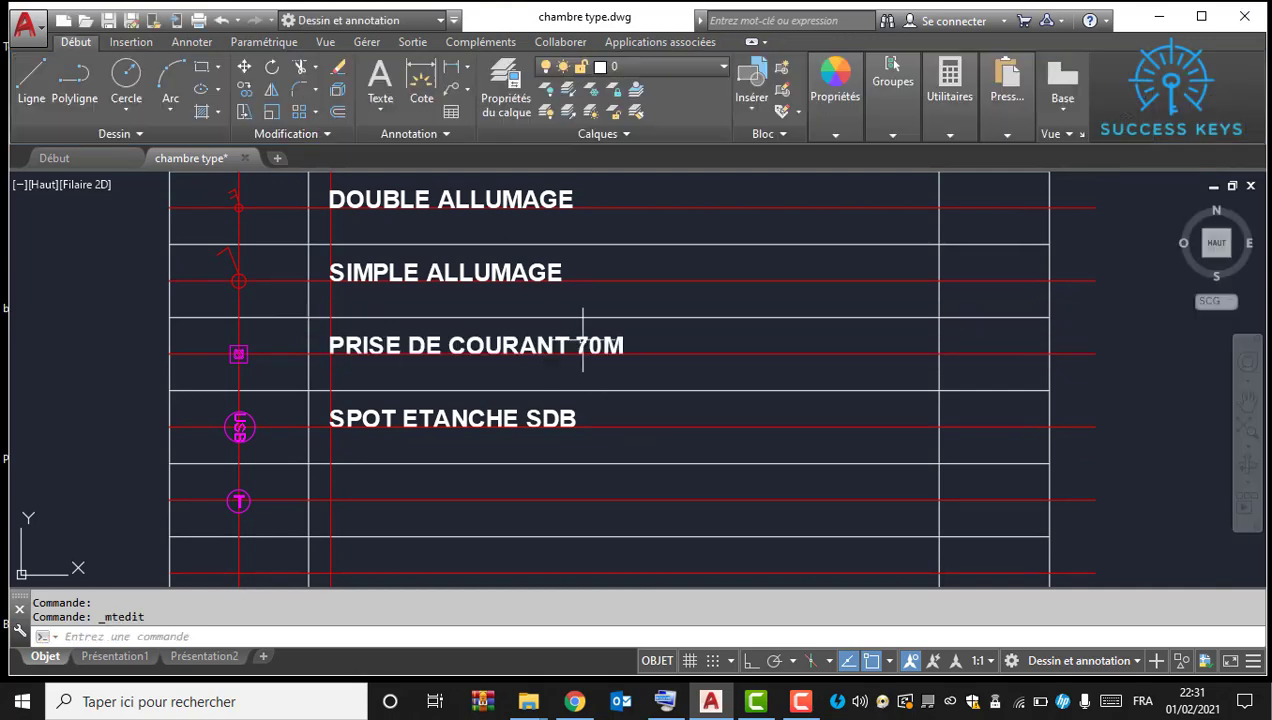
Step: Change the USB row's designation to PRISE USB 70M and copy that text into the T symbol's row directly below
{"action": "double_click", "coordinate": [575, 415]}
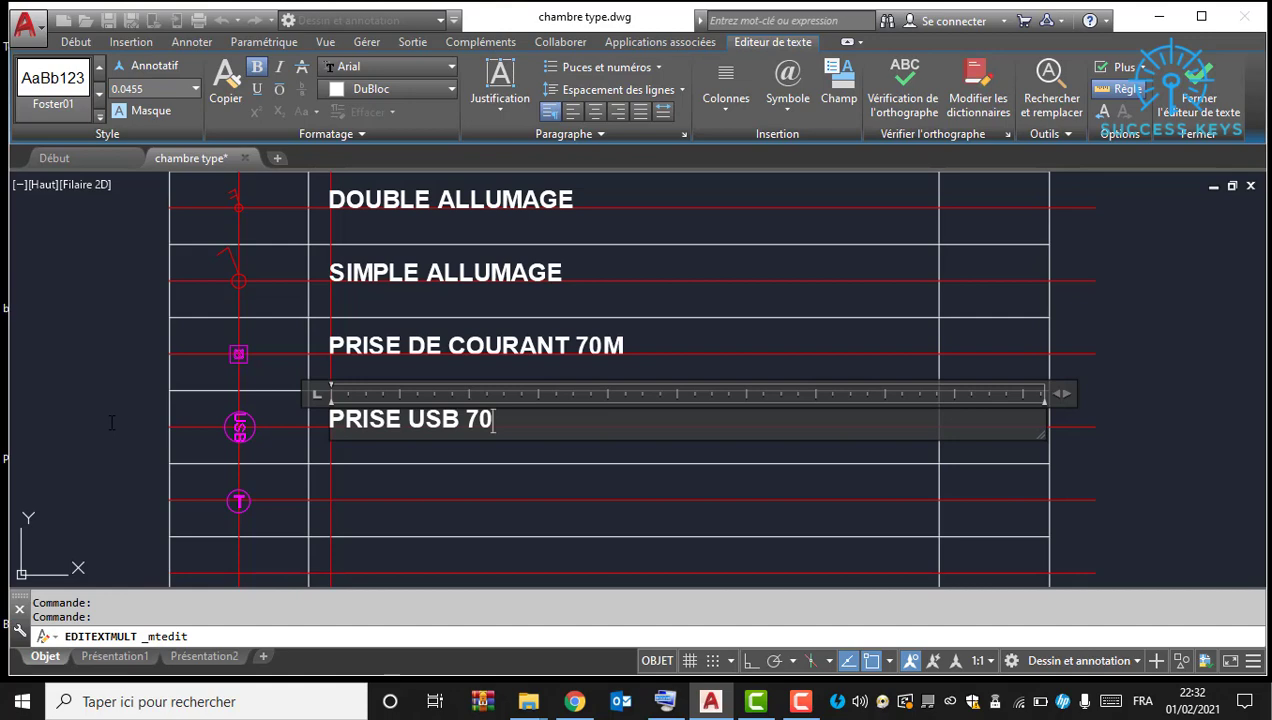
{"action": "left_click", "coordinate": [159, 503]}
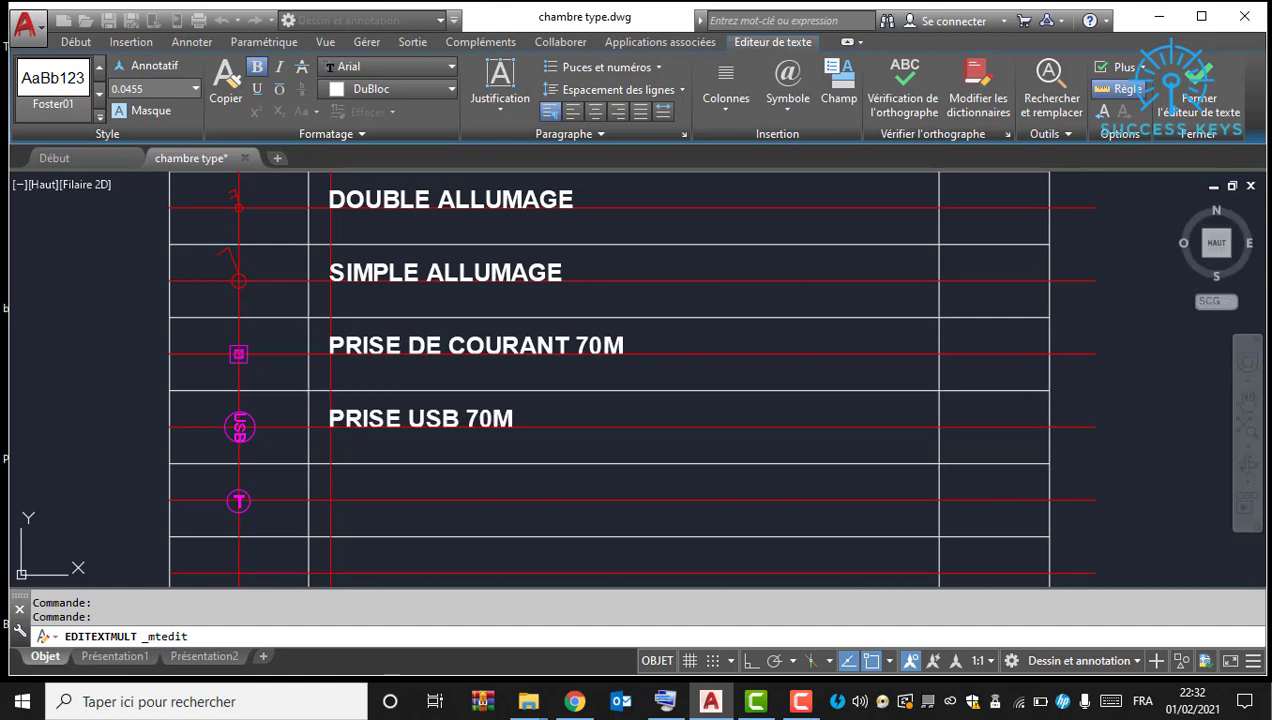
{"action": "left_click", "coordinate": [398, 418]}
{"action": "right_click", "coordinate": [400, 418]}
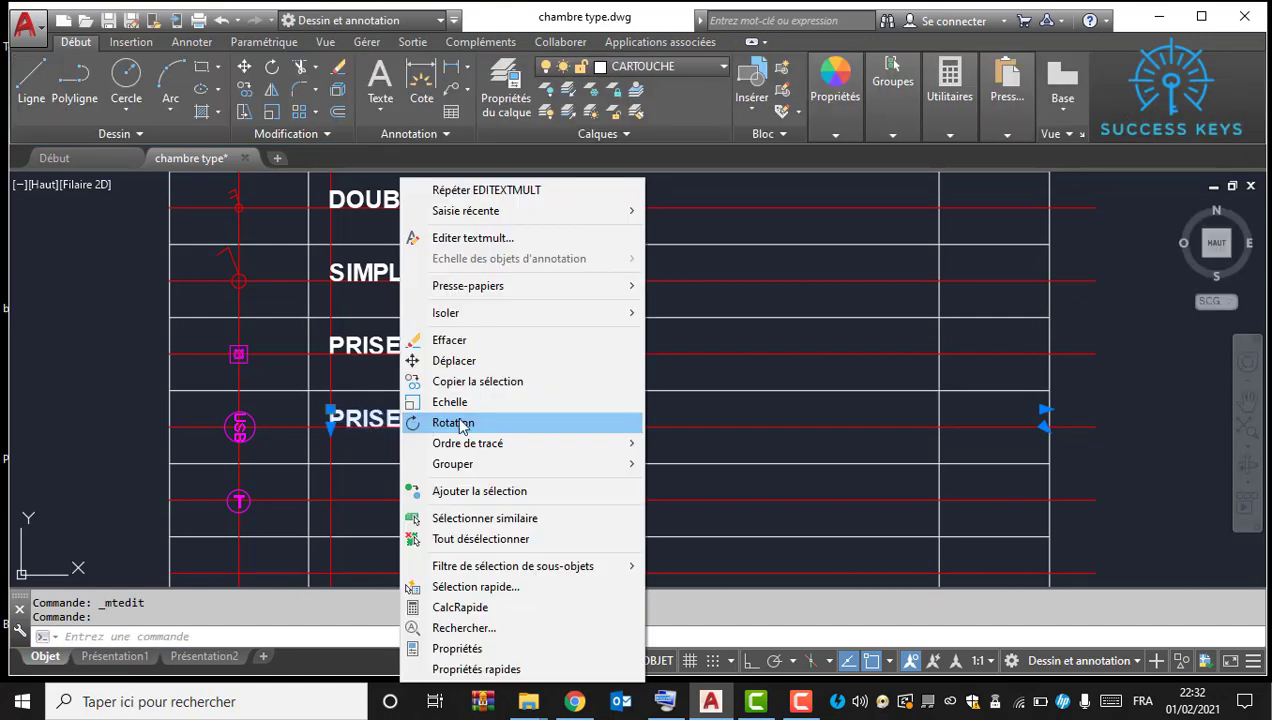
{"action": "left_click", "coordinate": [480, 381]}
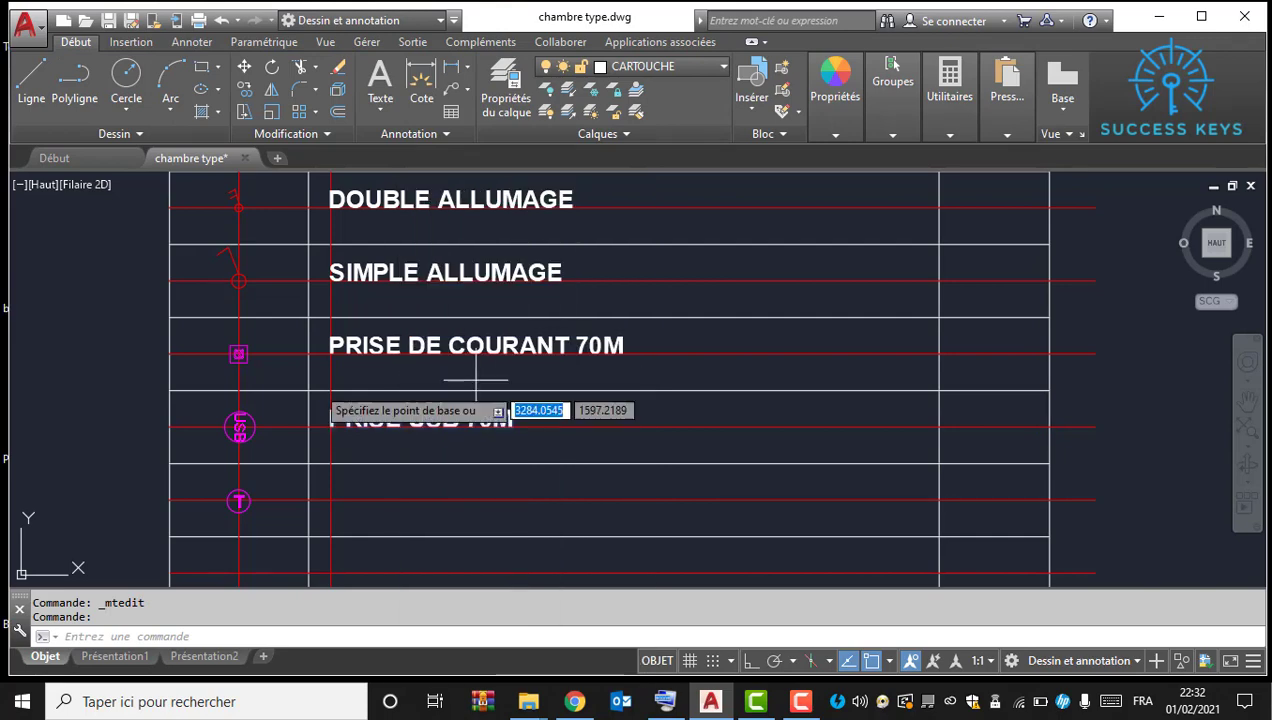
{"action": "left_click", "coordinate": [331, 390]}
{"action": "left_click", "coordinate": [331, 463]}
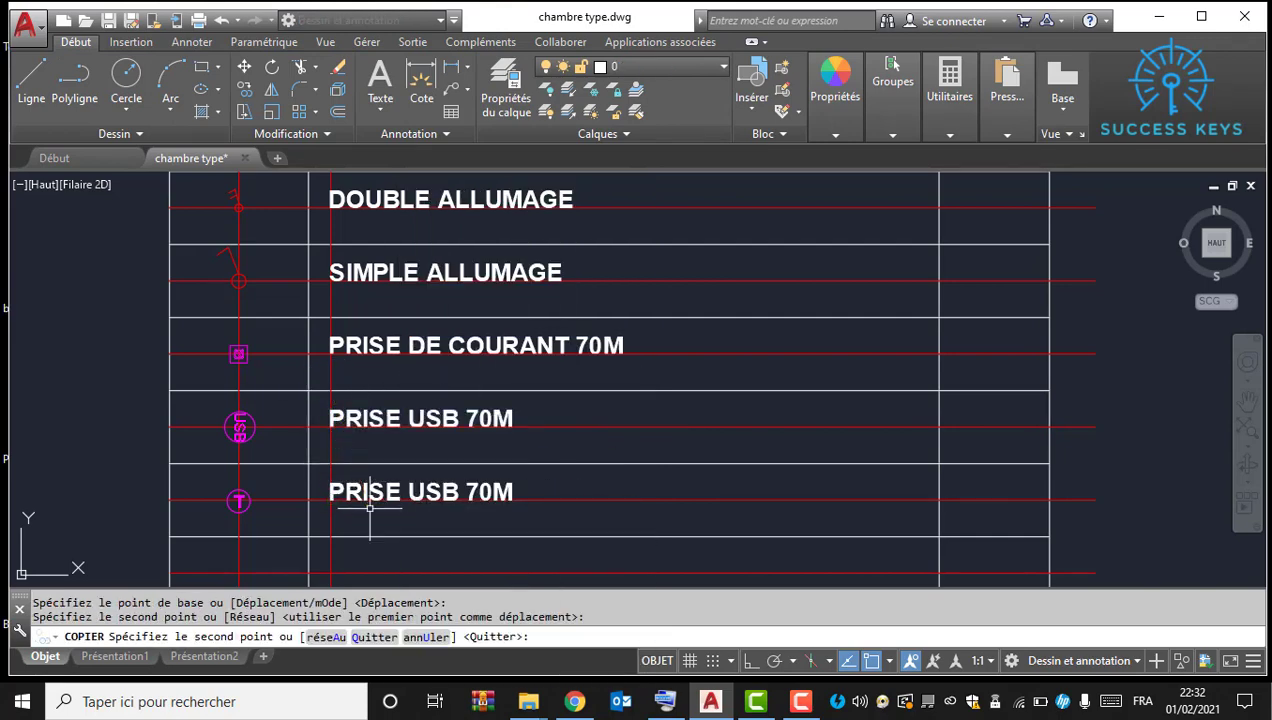
{"action": "key", "text": "Escape"}
Step: Change the copied designation in the T symbol's row to PRISE TELEPHONE 30 M
{"action": "double_click", "coordinate": [335, 493]}
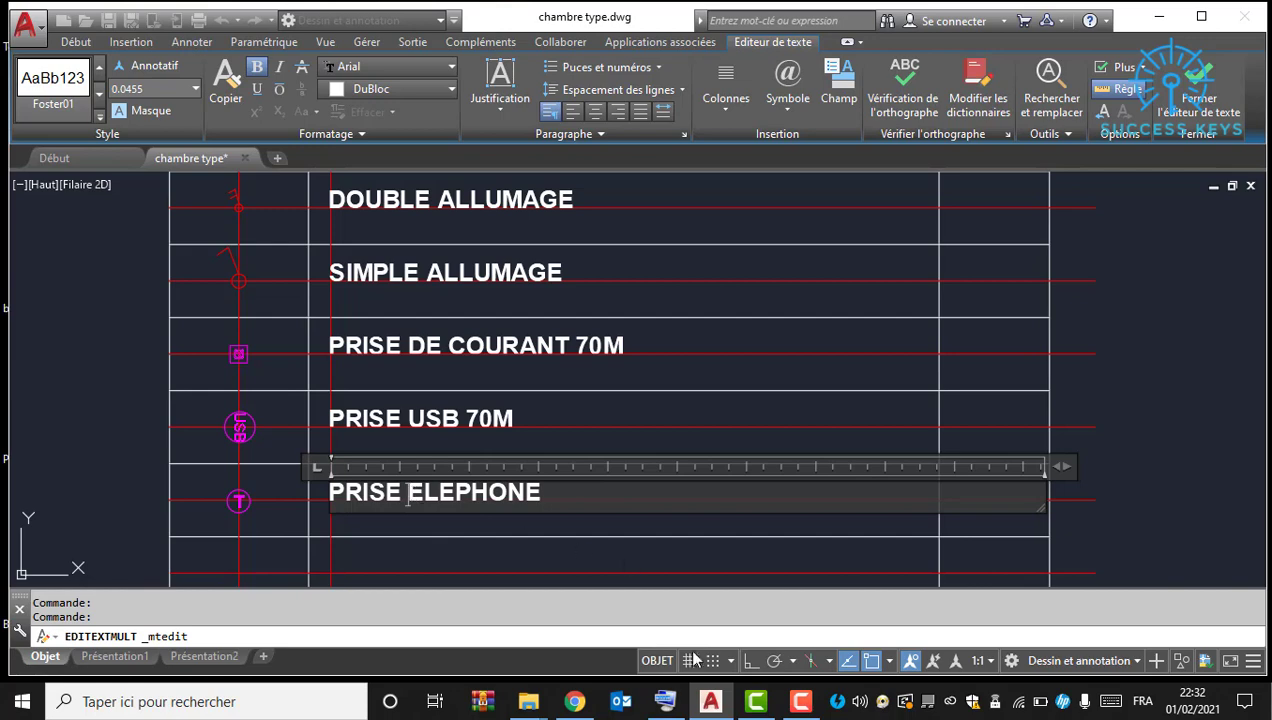
{"action": "left_click", "coordinate": [673, 703]}
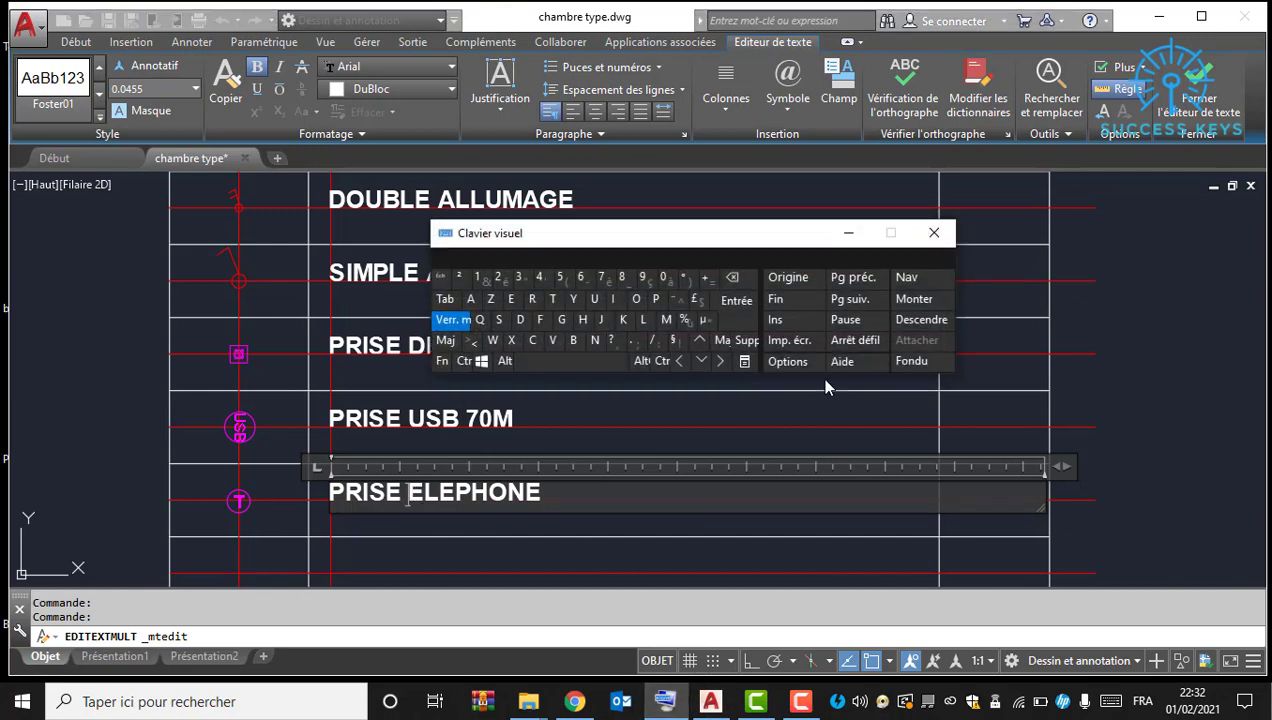
{"action": "left_click", "coordinate": [555, 300]}
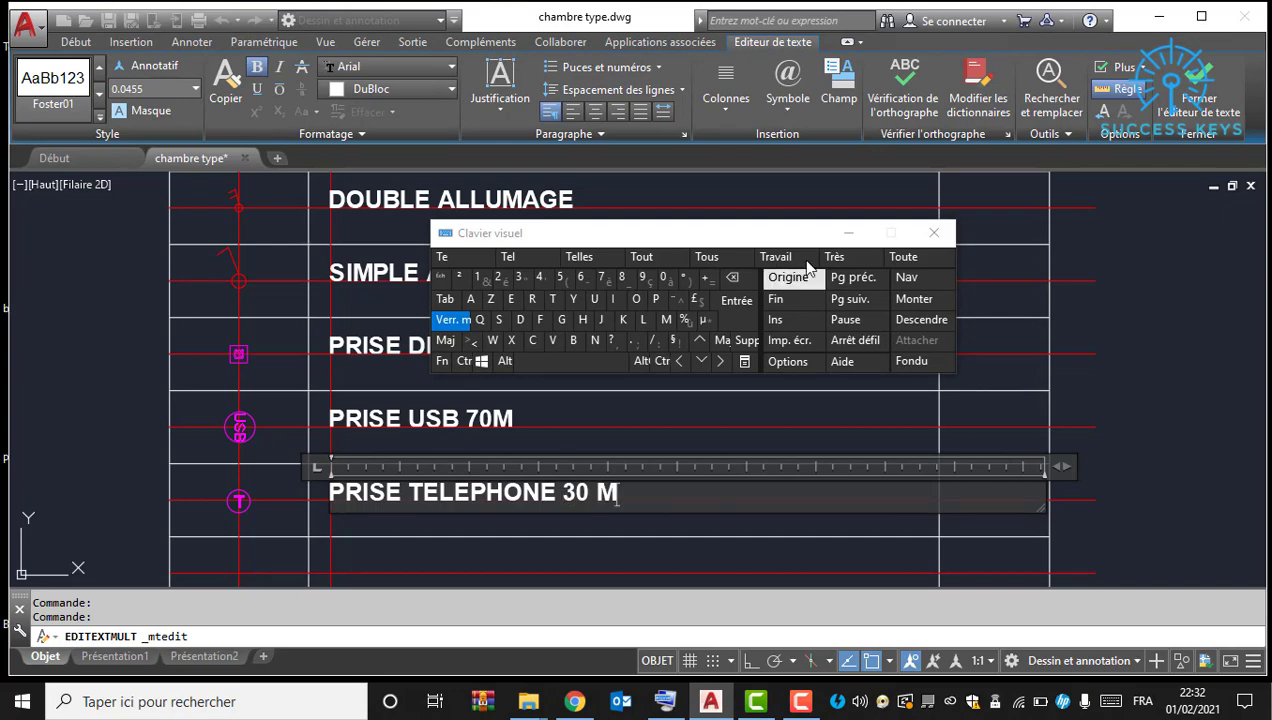
{"action": "left_click", "coordinate": [846, 234]}
Step: Examine the socket symbols along the upper wall of the lower room plan for the next one to add to the legend
{"action": "scroll", "coordinate": [711, 364], "scroll_direction": "down", "scroll_amount": 6}
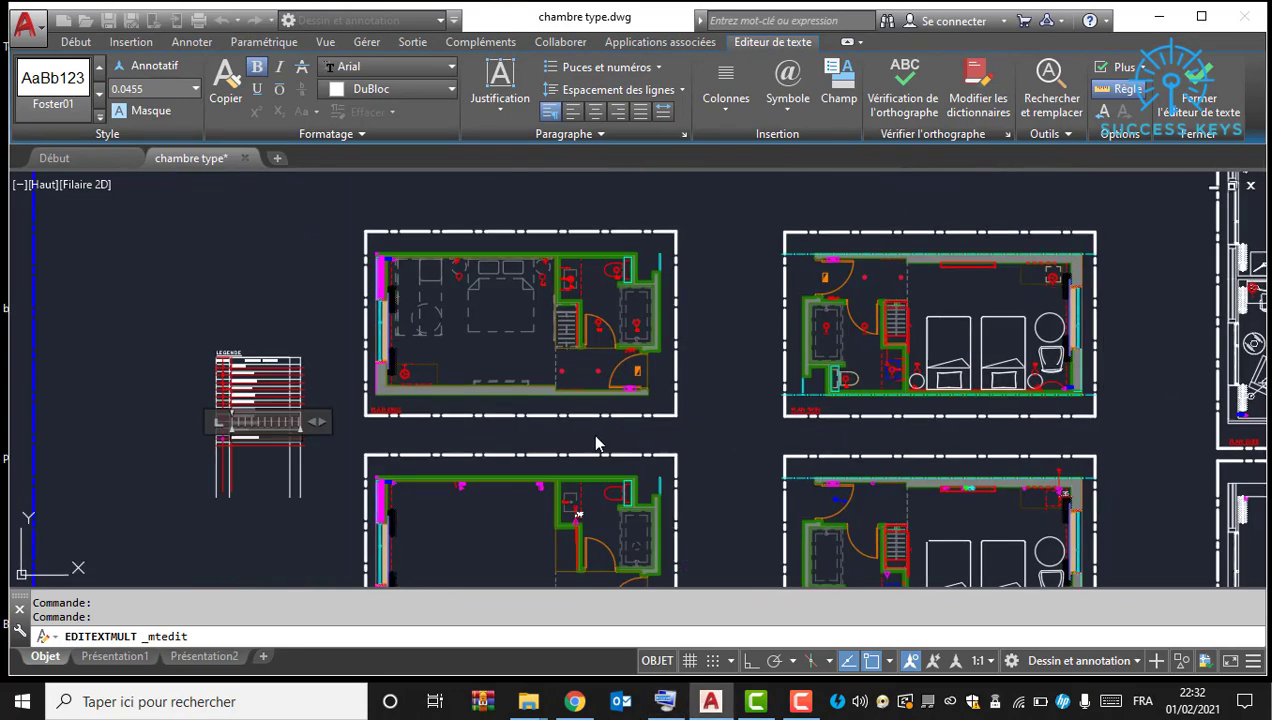
{"action": "scroll", "coordinate": [849, 239], "scroll_direction": "up", "scroll_amount": 4}
{"action": "middle_click_drag", "start_coordinate": [760, 506], "coordinate": [666, 354]}
{"action": "scroll", "coordinate": [784, 381], "scroll_direction": "down", "scroll_amount": 6}
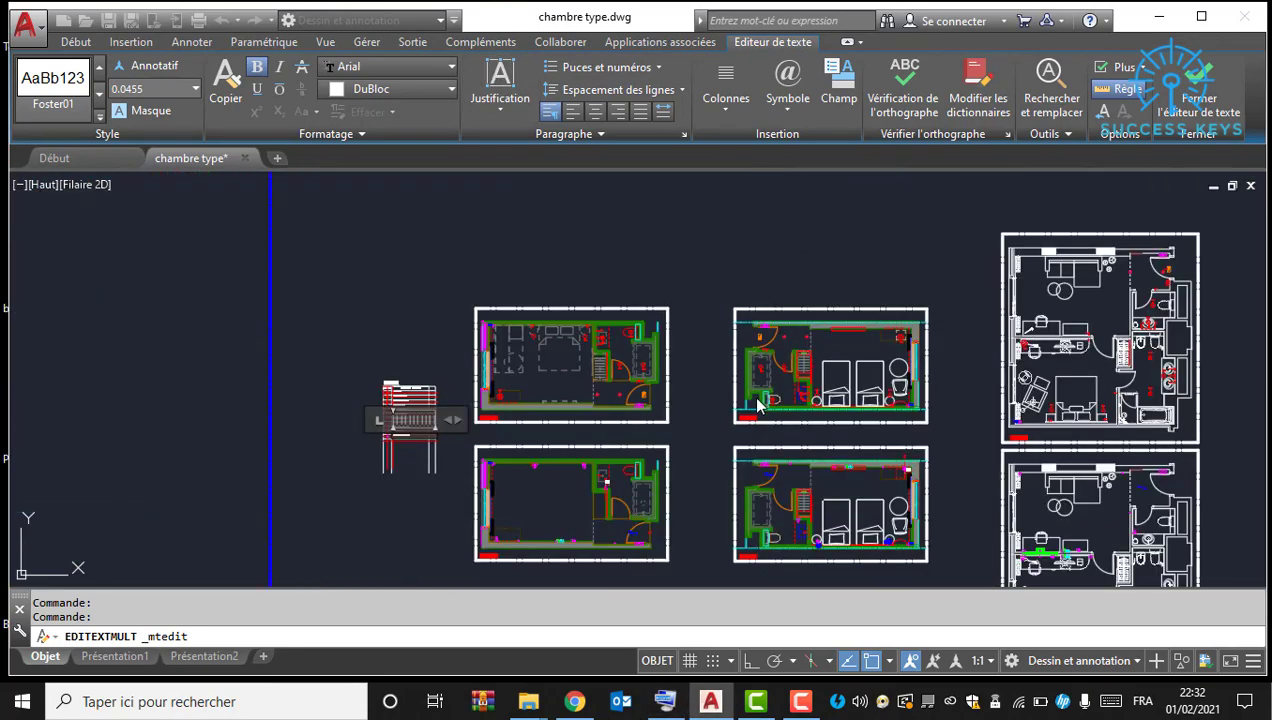
{"action": "scroll", "coordinate": [650, 436], "scroll_direction": "up", "scroll_amount": 10}
{"action": "middle_click_drag", "start_coordinate": [453, 452], "coordinate": [563, 409]}
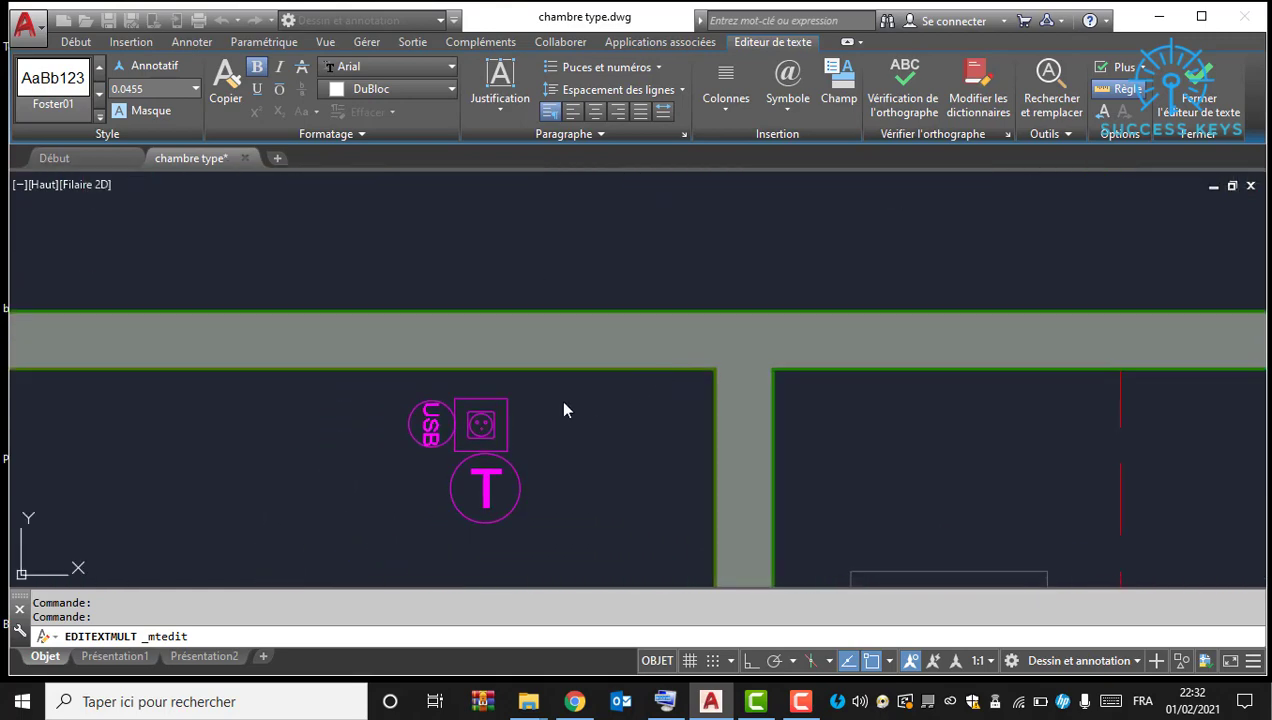
{"action": "scroll", "coordinate": [500, 425], "scroll_direction": "down", "scroll_amount": 5}
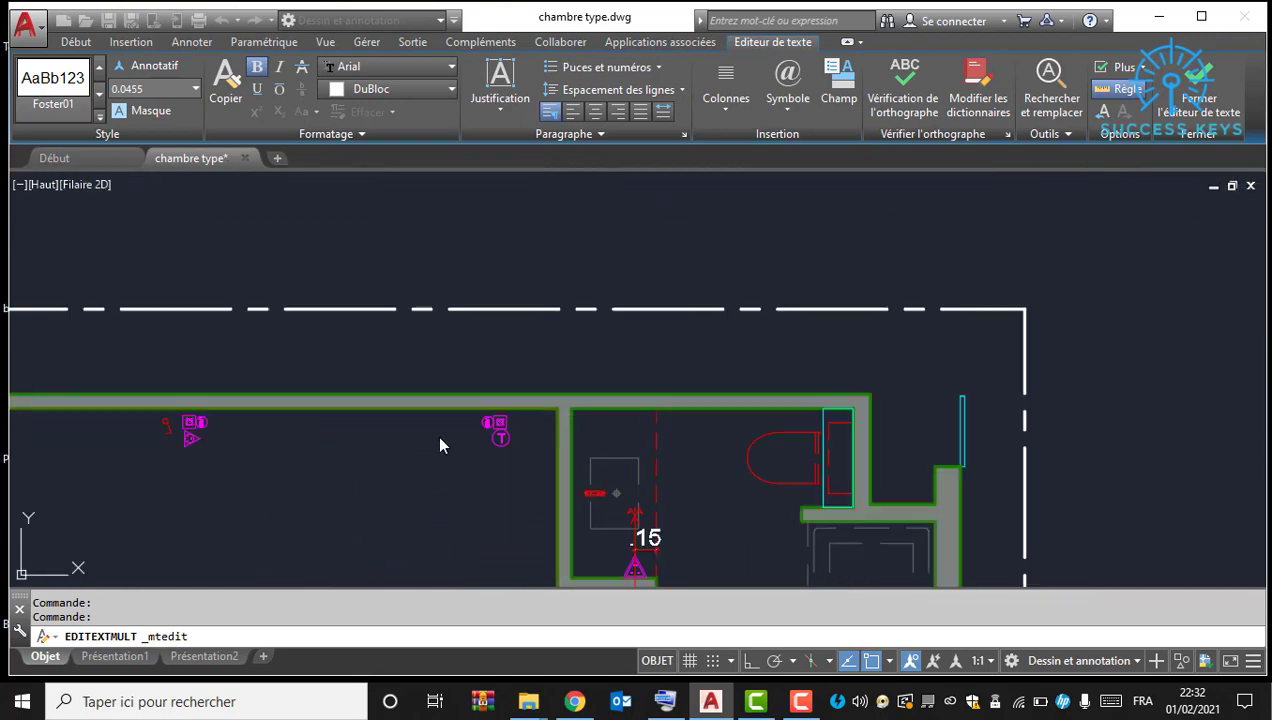
{"action": "middle_click_drag", "start_coordinate": [350, 437], "coordinate": [381, 439]}
{"action": "scroll", "coordinate": [280, 437], "scroll_direction": "up", "scroll_amount": 2}
{"action": "middle_click_drag", "start_coordinate": [156, 418], "coordinate": [298, 433]}
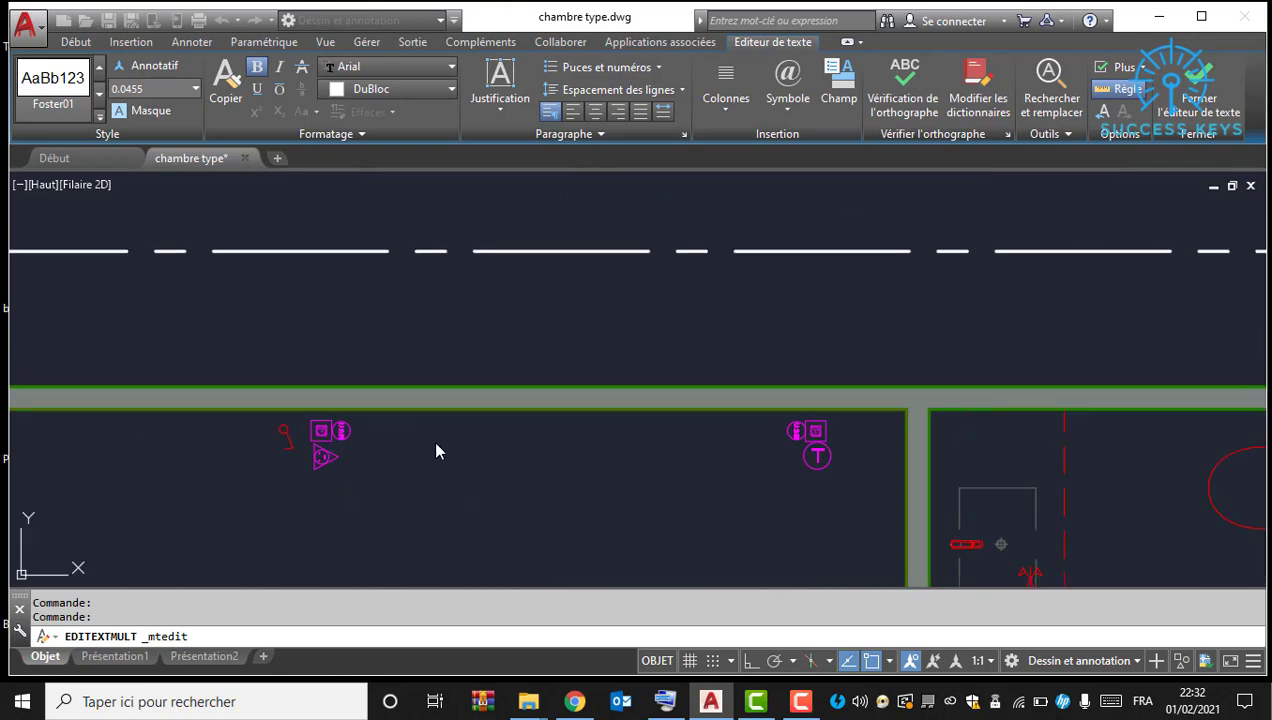
{"action": "scroll", "coordinate": [405, 440], "scroll_direction": "up", "scroll_amount": 6}
{"action": "middle_click_drag", "start_coordinate": [175, 420], "coordinate": [307, 421]}
{"action": "scroll", "coordinate": [283, 420], "scroll_direction": "down", "scroll_amount": 3}
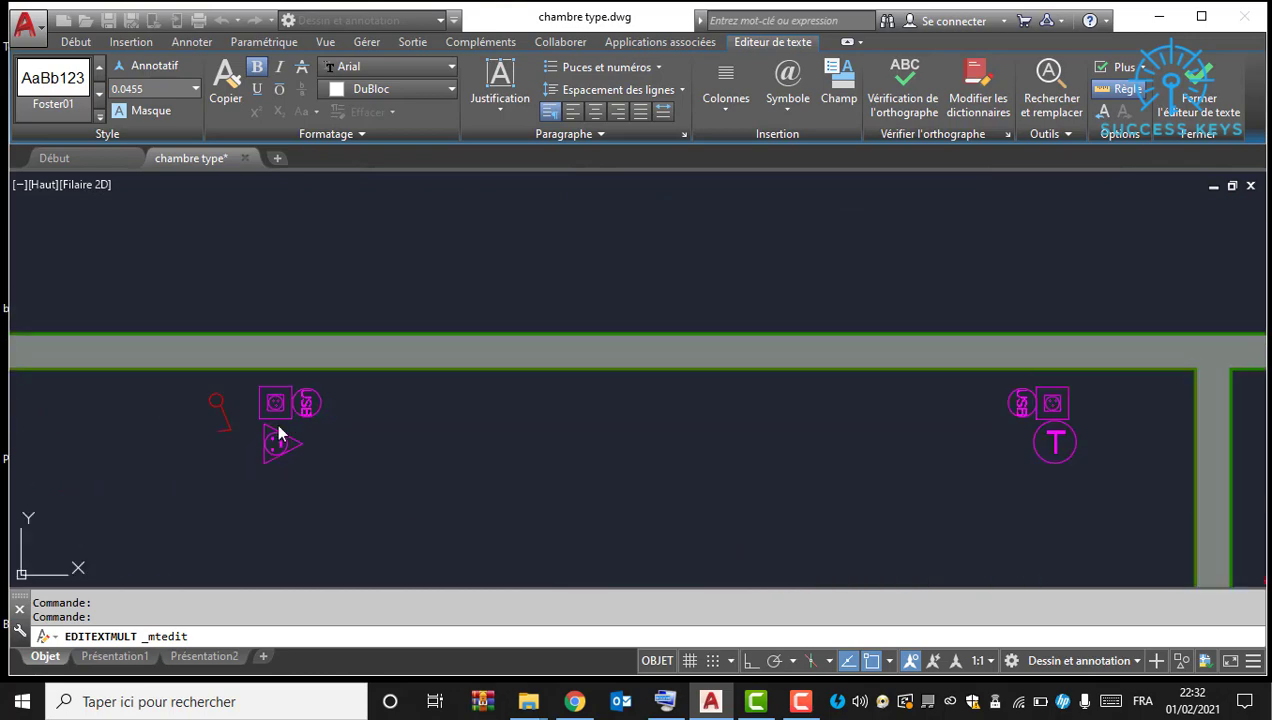
Step: Copy the triangular socket symbol by its circle's centre onto the guide line intersection of the legend row below the T symbol
{"action": "left_click", "coordinate": [286, 462]}
{"action": "scroll", "coordinate": [245, 441], "scroll_direction": "up", "scroll_amount": 4}
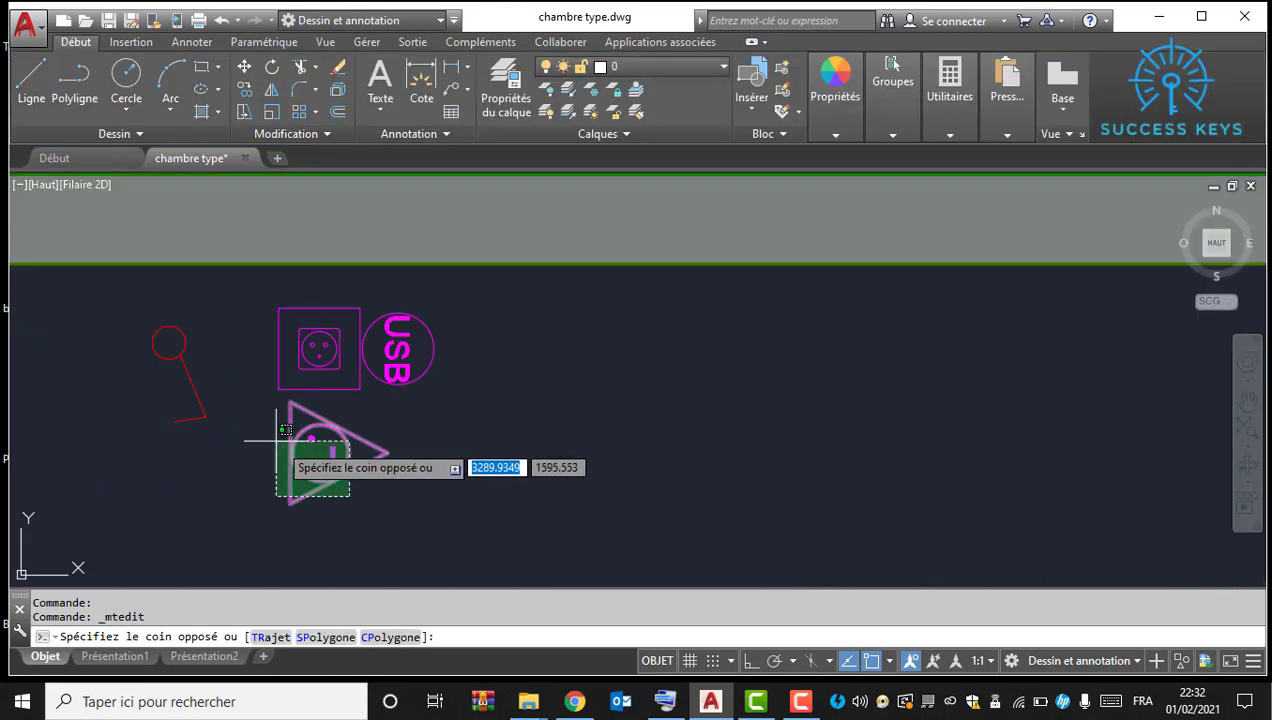
{"action": "left_click", "coordinate": [283, 442]}
{"action": "right_click", "coordinate": [354, 447]}
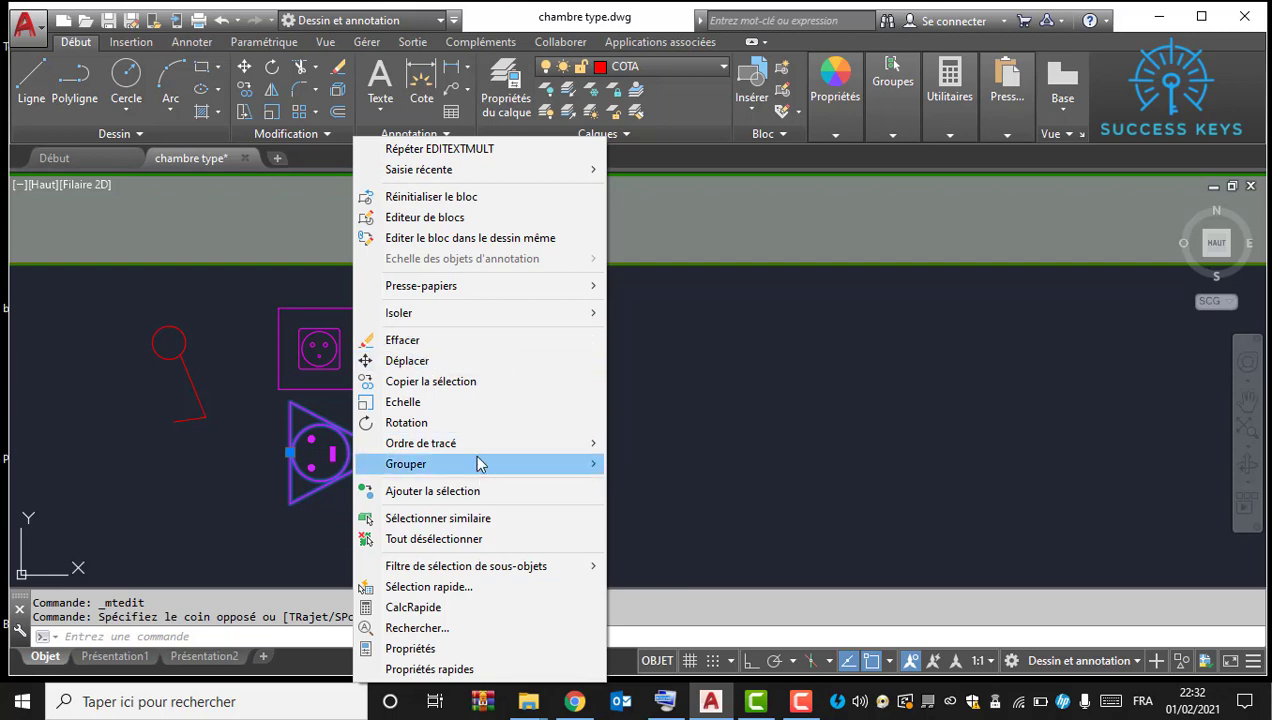
{"action": "left_click", "coordinate": [480, 381]}
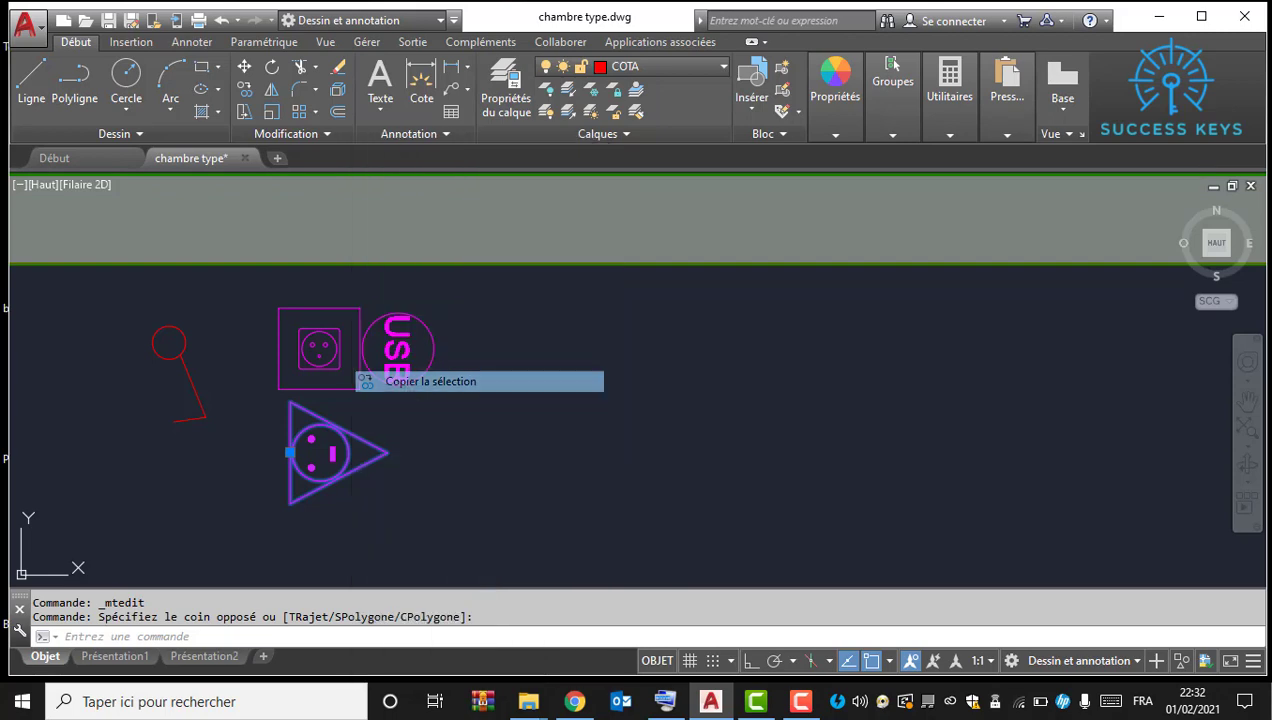
{"action": "left_click", "coordinate": [324, 452]}
{"action": "middle_click_drag", "start_coordinate": [468, 406], "coordinate": [840, 437]}
{"action": "scroll", "coordinate": [716, 342], "scroll_direction": "up", "scroll_amount": 8}
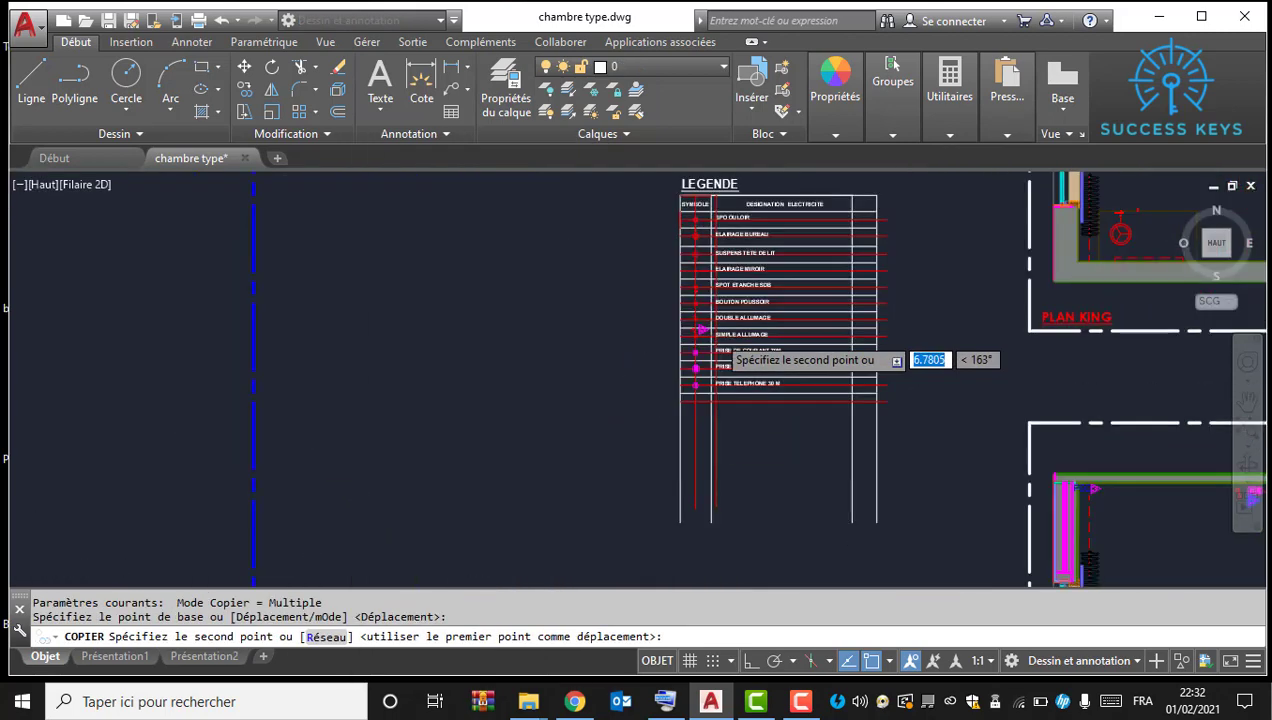
{"action": "middle_click_drag", "start_coordinate": [656, 477], "coordinate": [605, 420]}
{"action": "middle_click_drag", "start_coordinate": [508, 514], "coordinate": [503, 465]}
{"action": "scroll", "coordinate": [503, 451], "scroll_direction": "up", "scroll_amount": 5}
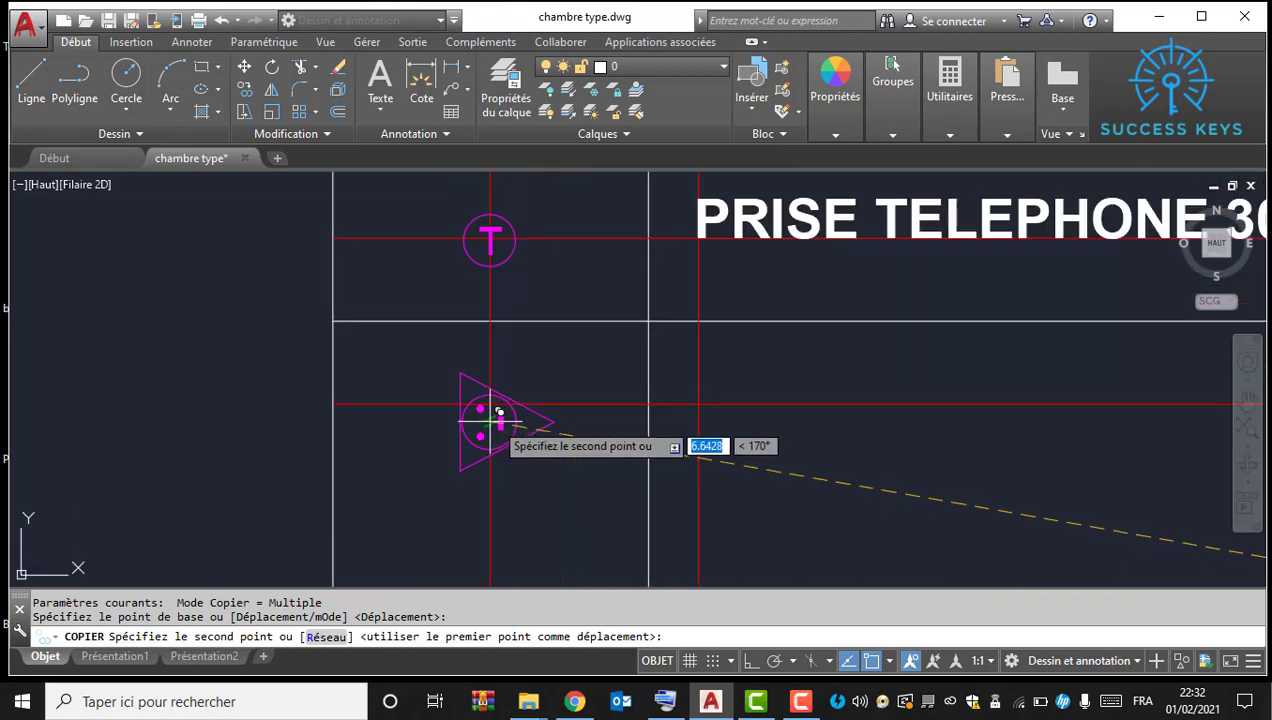
{"action": "key", "text": "Escape"}
Step: Scale the copied triangular socket symbol by a factor of 0.5 about the guide line intersection in its legend row
{"action": "left_click", "coordinate": [515, 384]}
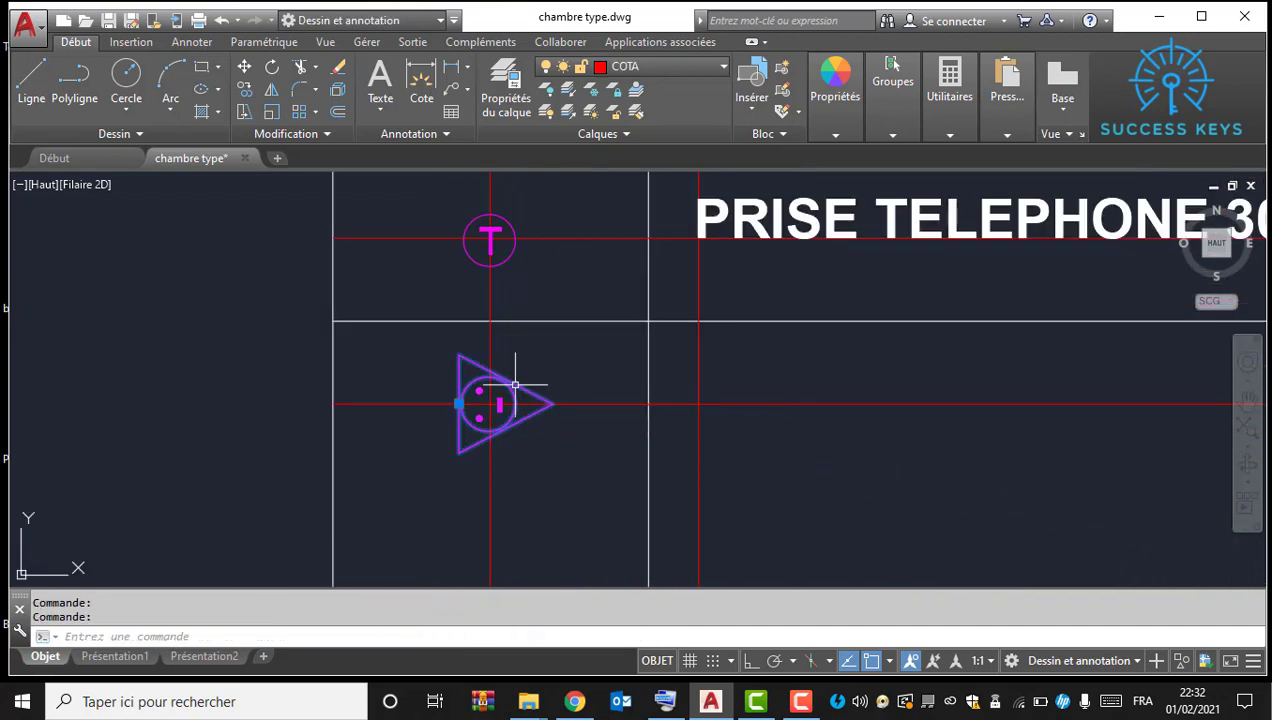
{"action": "key", "text": "Return"}
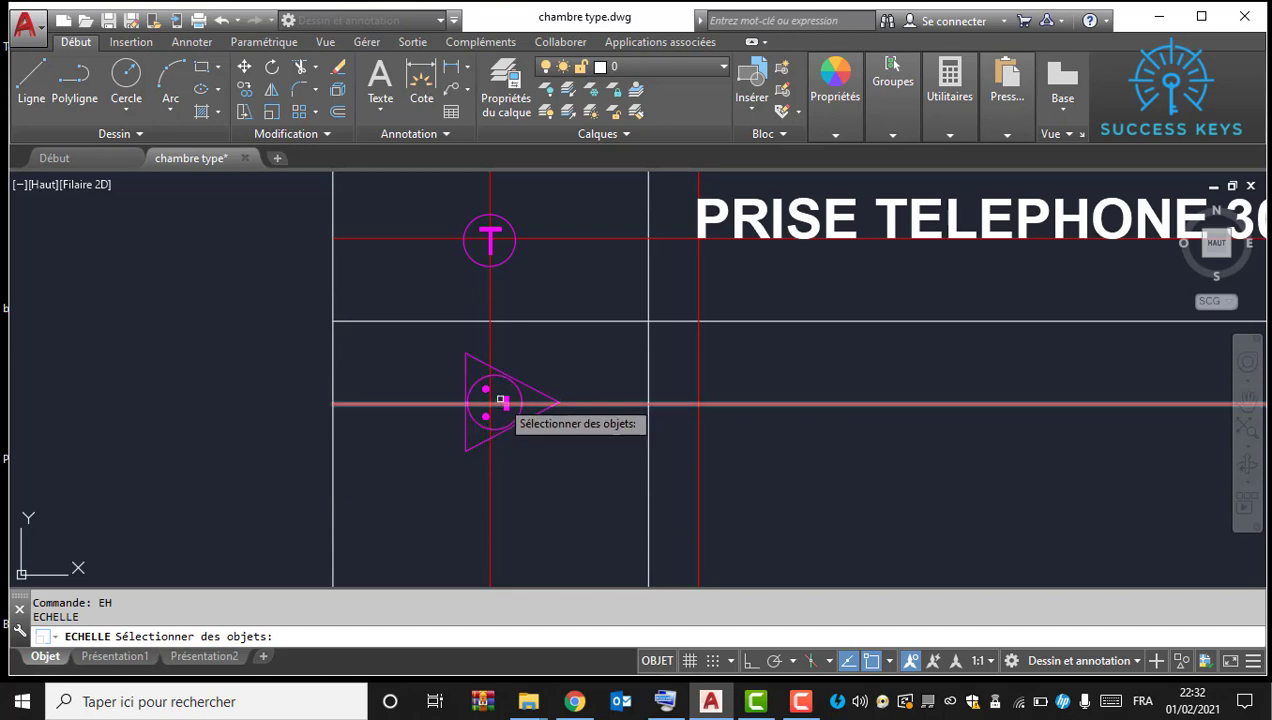
{"action": "key", "text": "Escape"}
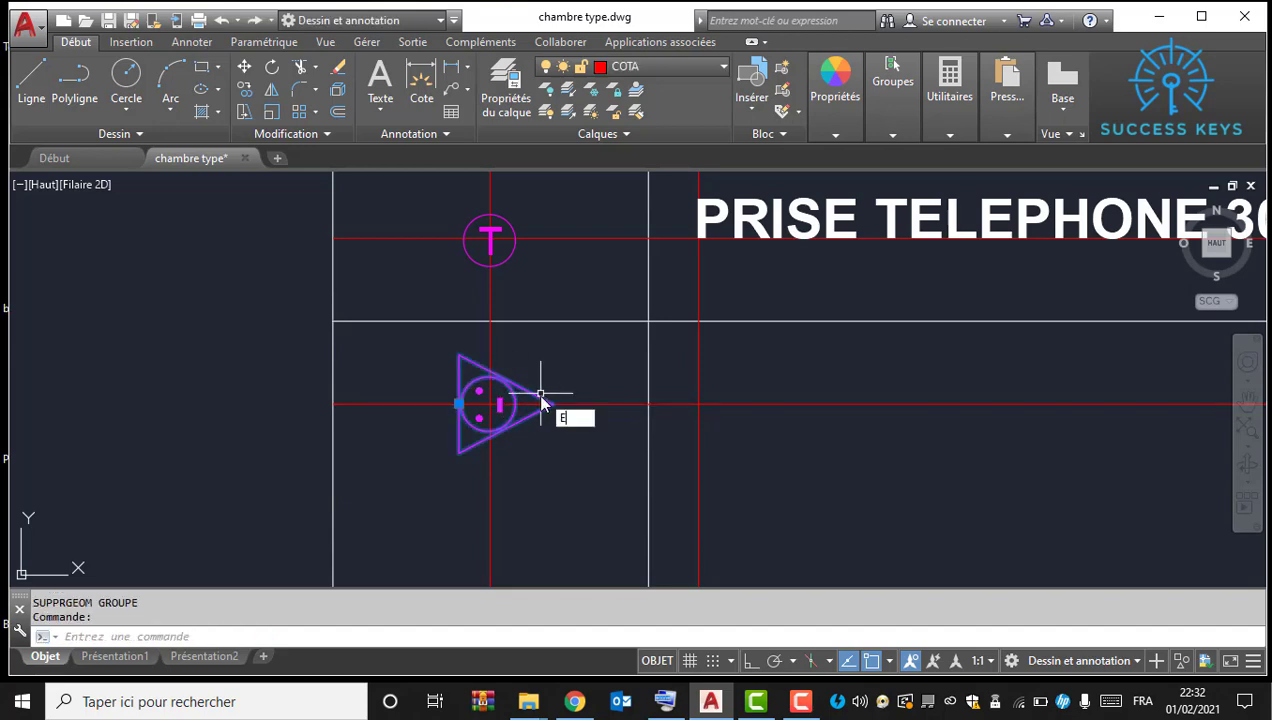
{"action": "type", "text": "eh"}
{"action": "key", "text": "Return"}
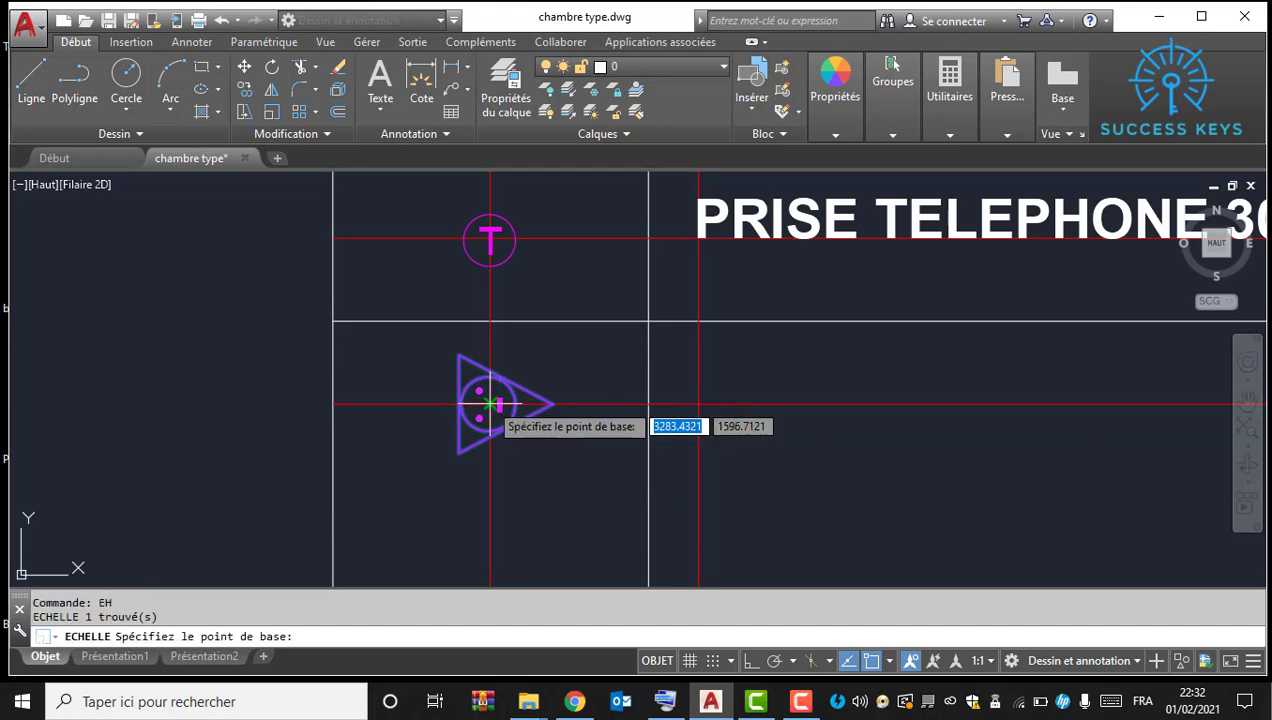
{"action": "left_click", "coordinate": [488, 404]}
{"action": "type", "text": "0.5"}
{"action": "key", "text": "Return"}
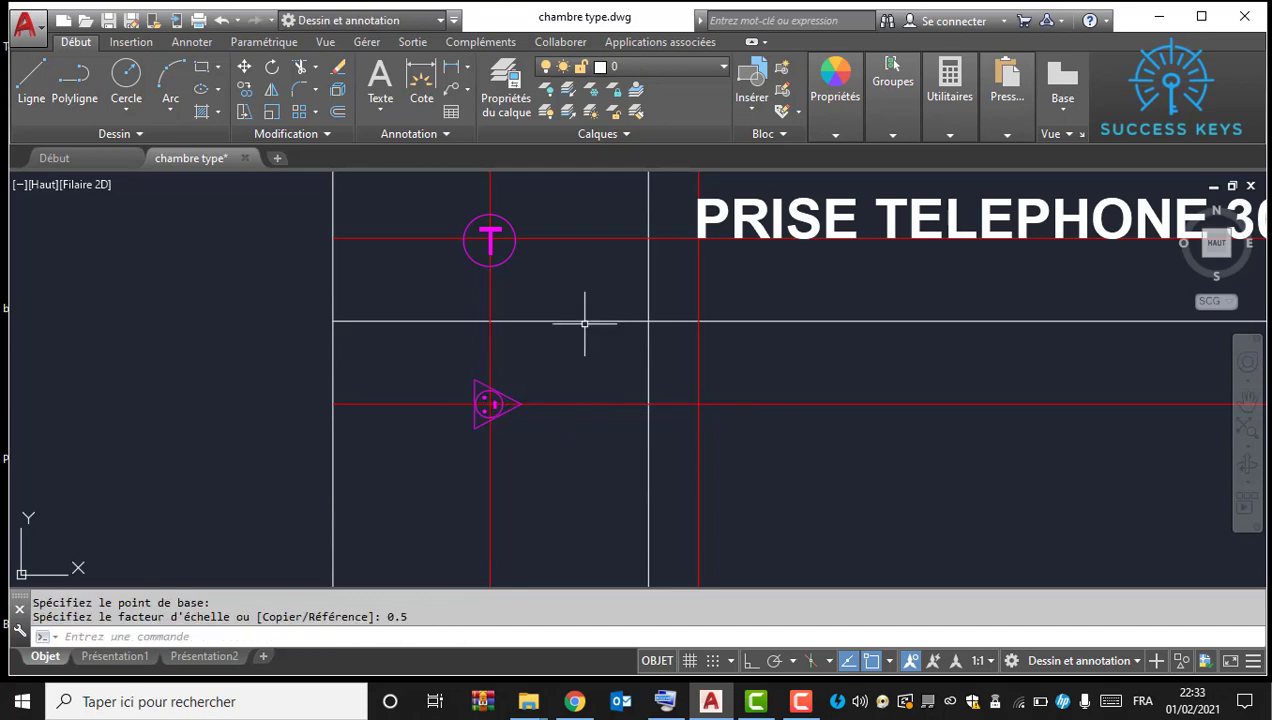
{"action": "key", "text": "Escape"}
Step: Copy the PRISE TELEPHONE 30 M text one row down beside the triangular socket symbol, using the table's row corners as reference points
{"action": "scroll", "coordinate": [585, 323], "scroll_direction": "down", "scroll_amount": 3}
{"action": "scroll", "coordinate": [557, 312], "scroll_direction": "up", "scroll_amount": 2}
{"action": "left_click", "coordinate": [548, 305]}
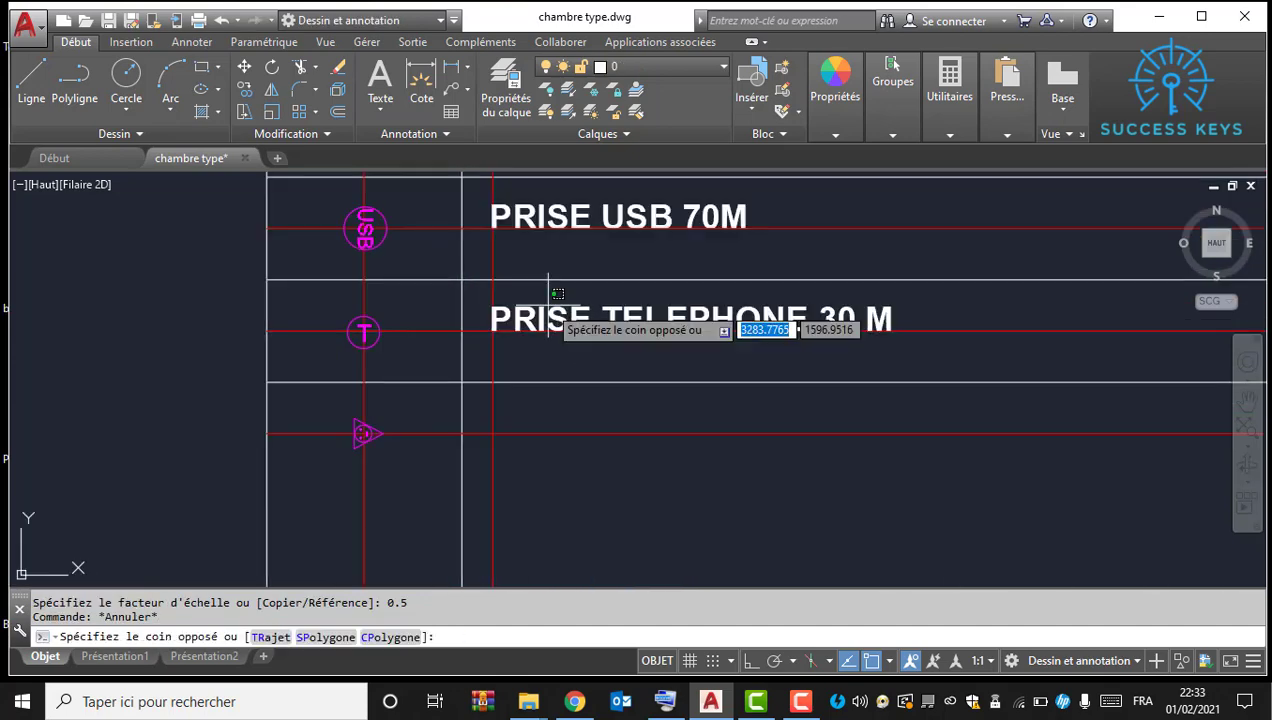
{"action": "left_click", "coordinate": [523, 311]}
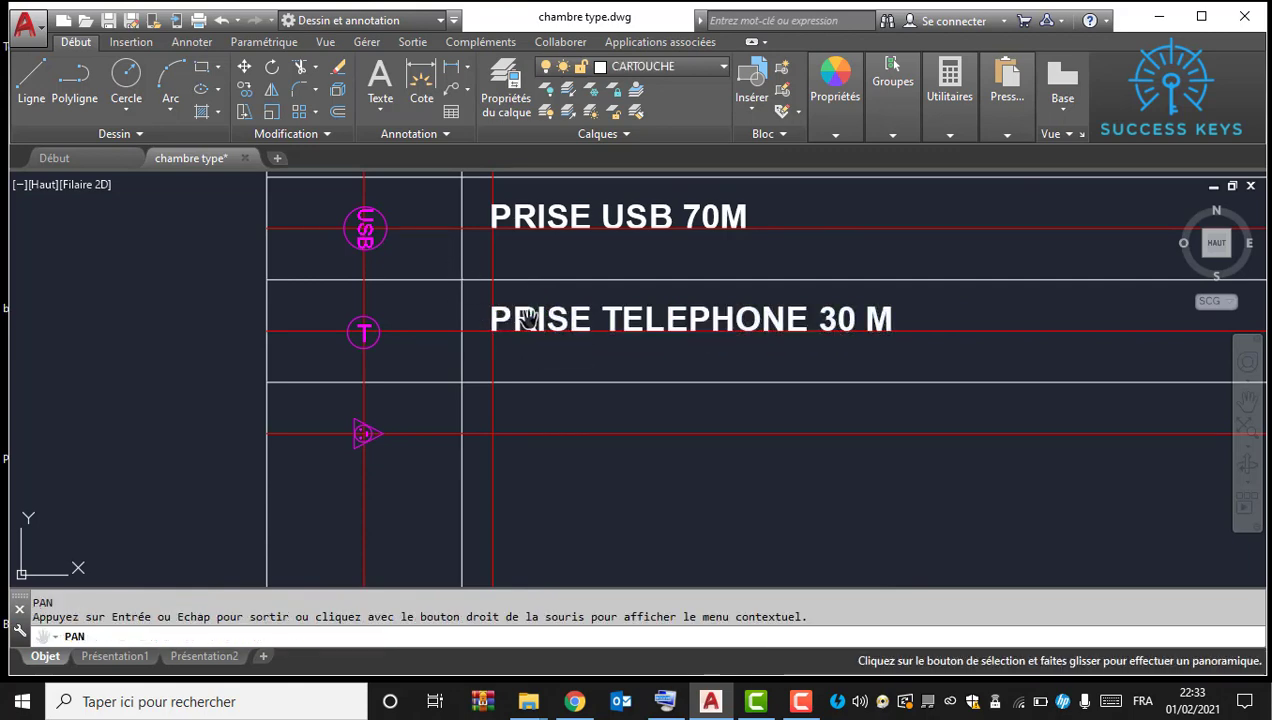
{"action": "key", "text": "Escape"}
{"action": "right_click", "coordinate": [513, 318]}
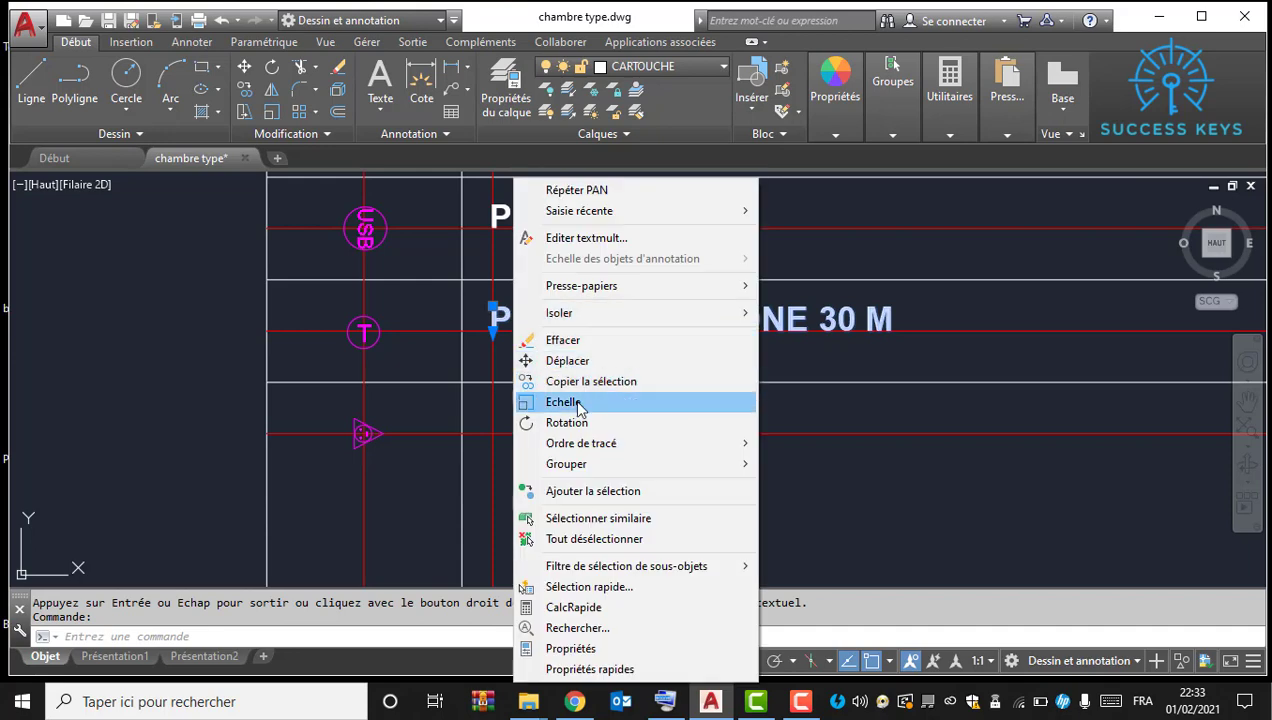
{"action": "left_click", "coordinate": [565, 379]}
{"action": "left_click", "coordinate": [461, 279]}
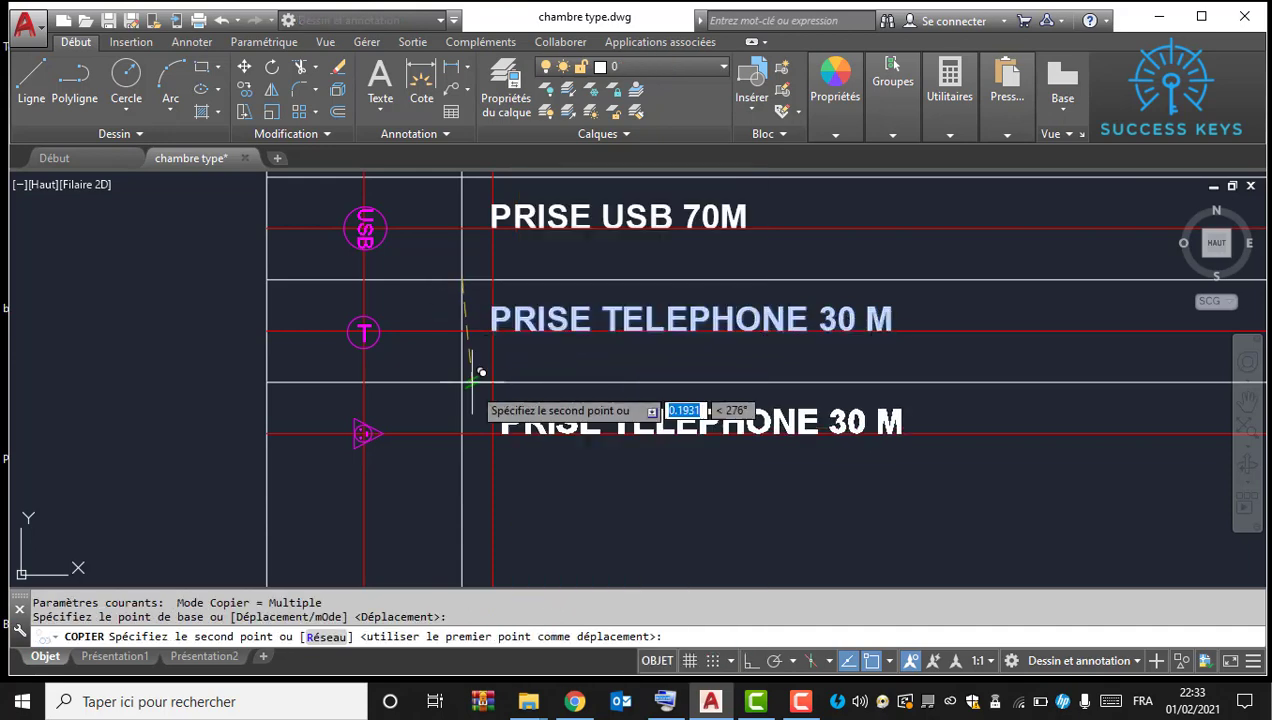
{"action": "left_click", "coordinate": [461, 382]}
{"action": "key", "text": "Escape"}
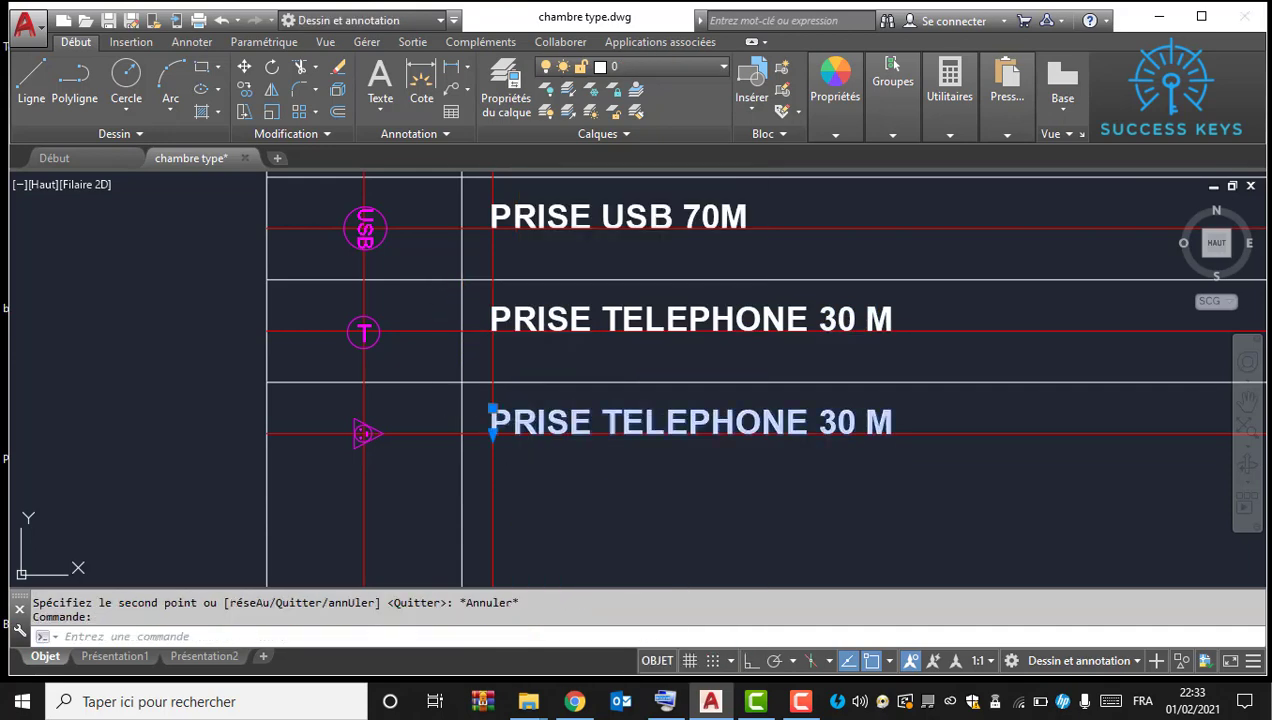
Step: Change the copied designation in the triangular socket's row to PRISE DE COURANT 30 M
{"action": "double_click", "coordinate": [492, 422]}
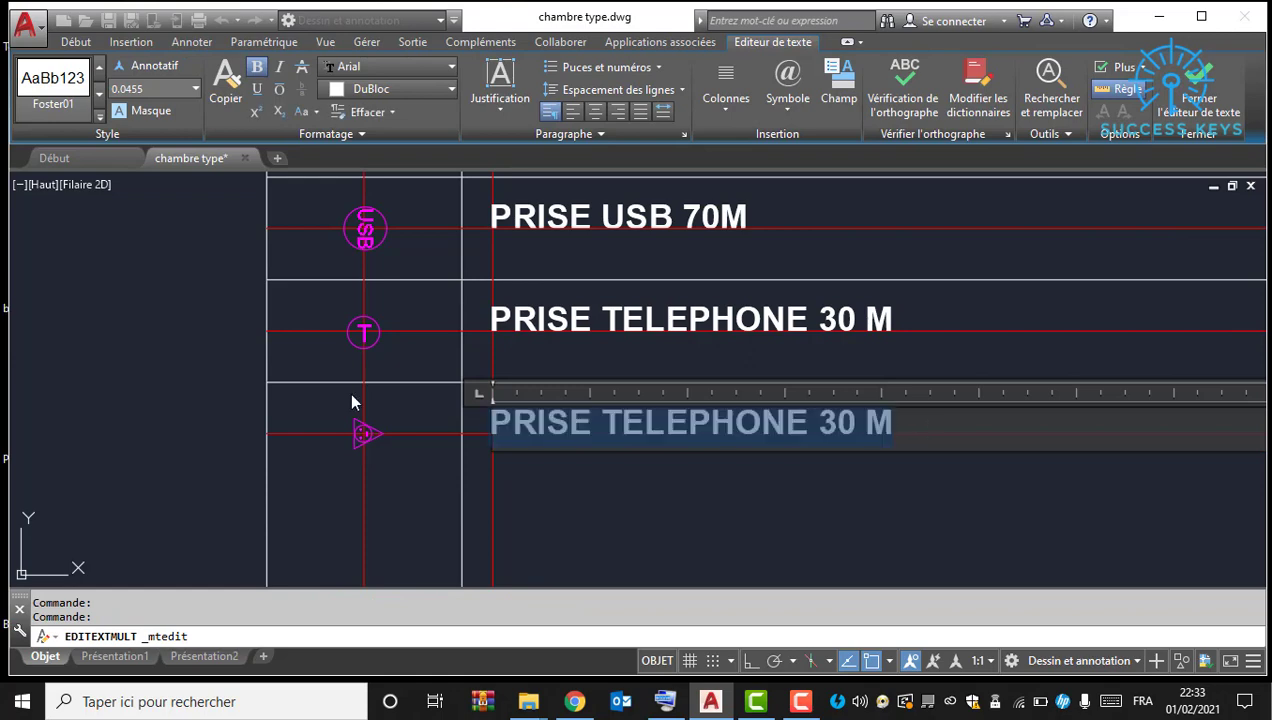
{"action": "type", "text": "PRISE DE OURA"}
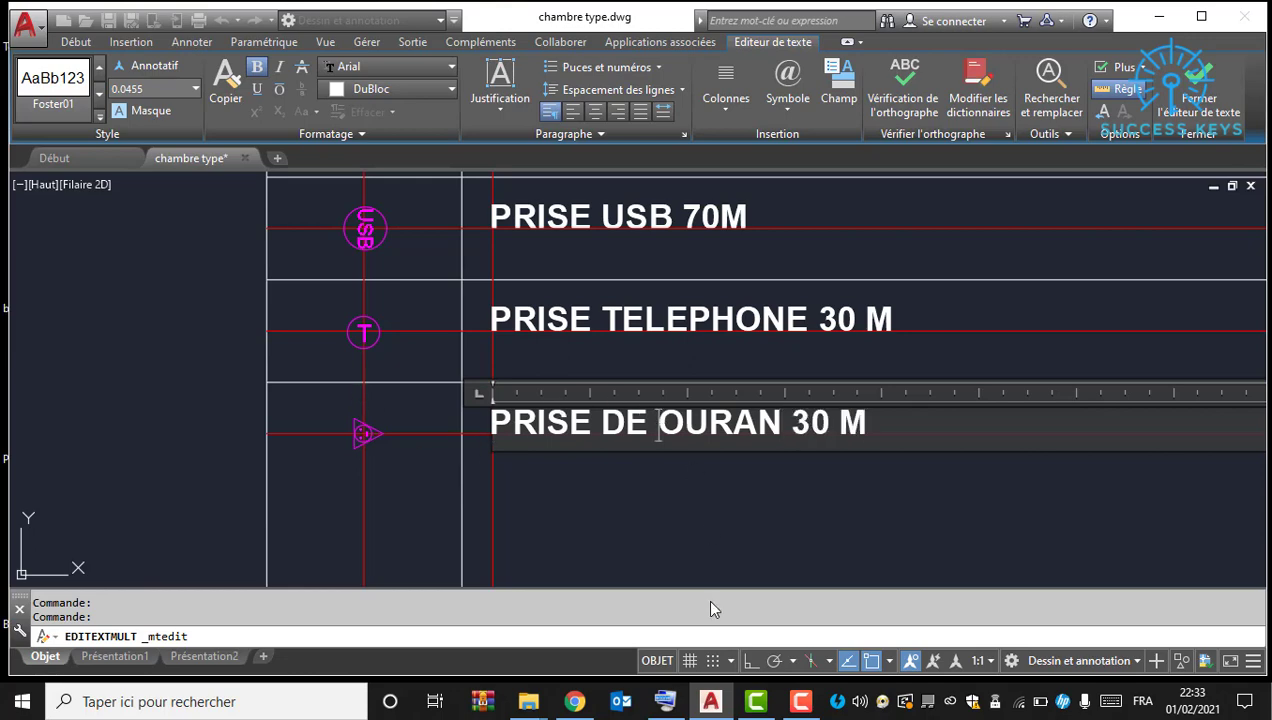
{"action": "left_click", "coordinate": [665, 701]}
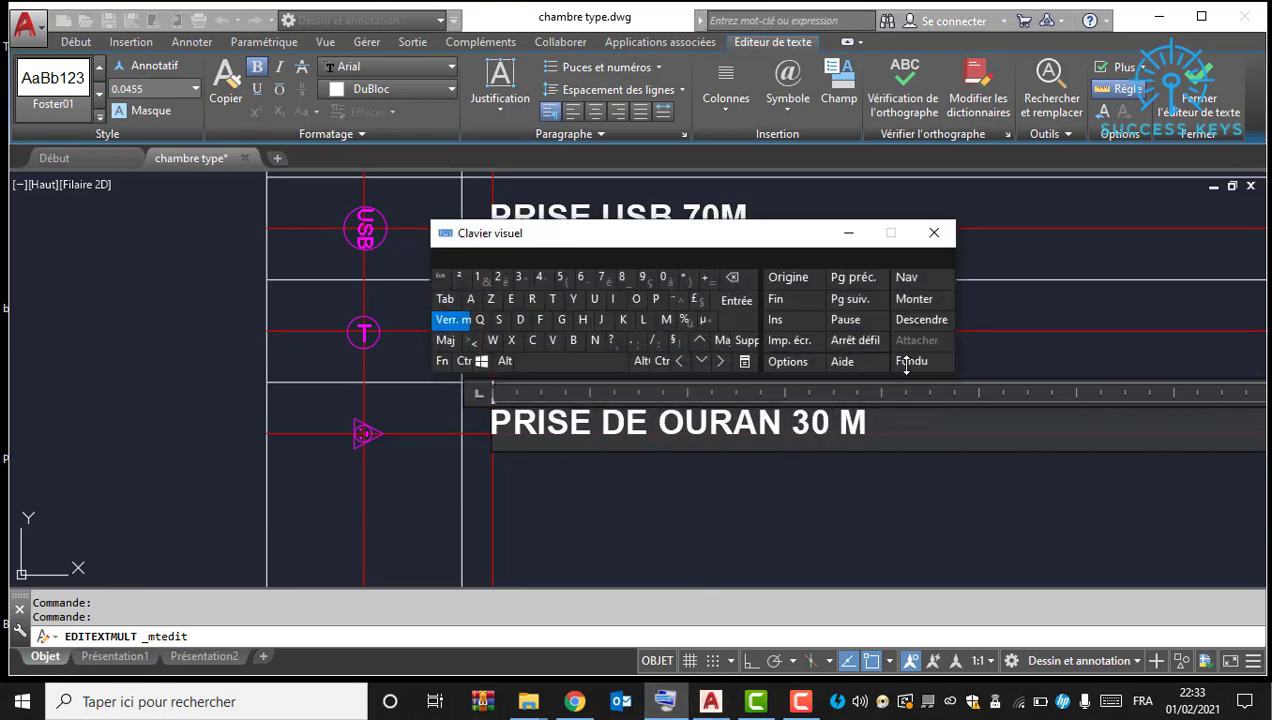
{"action": "left_click", "coordinate": [534, 340]}
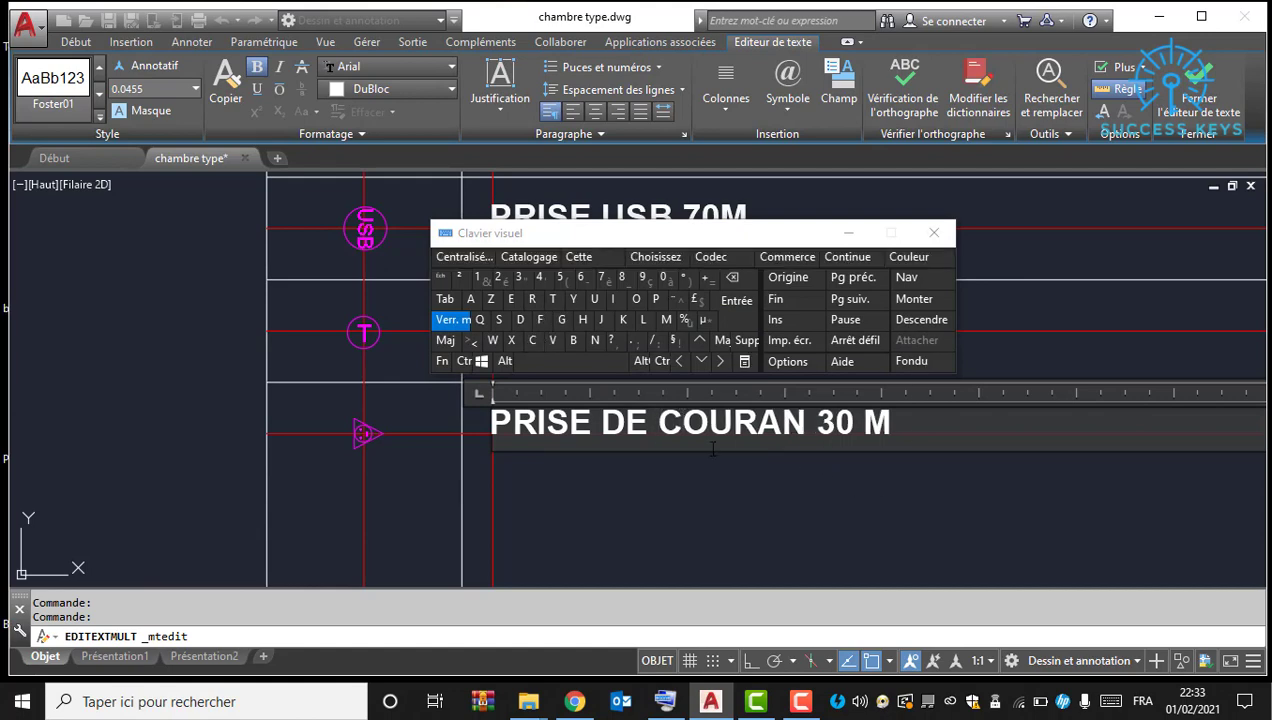
{"action": "left_click", "coordinate": [554, 300]}
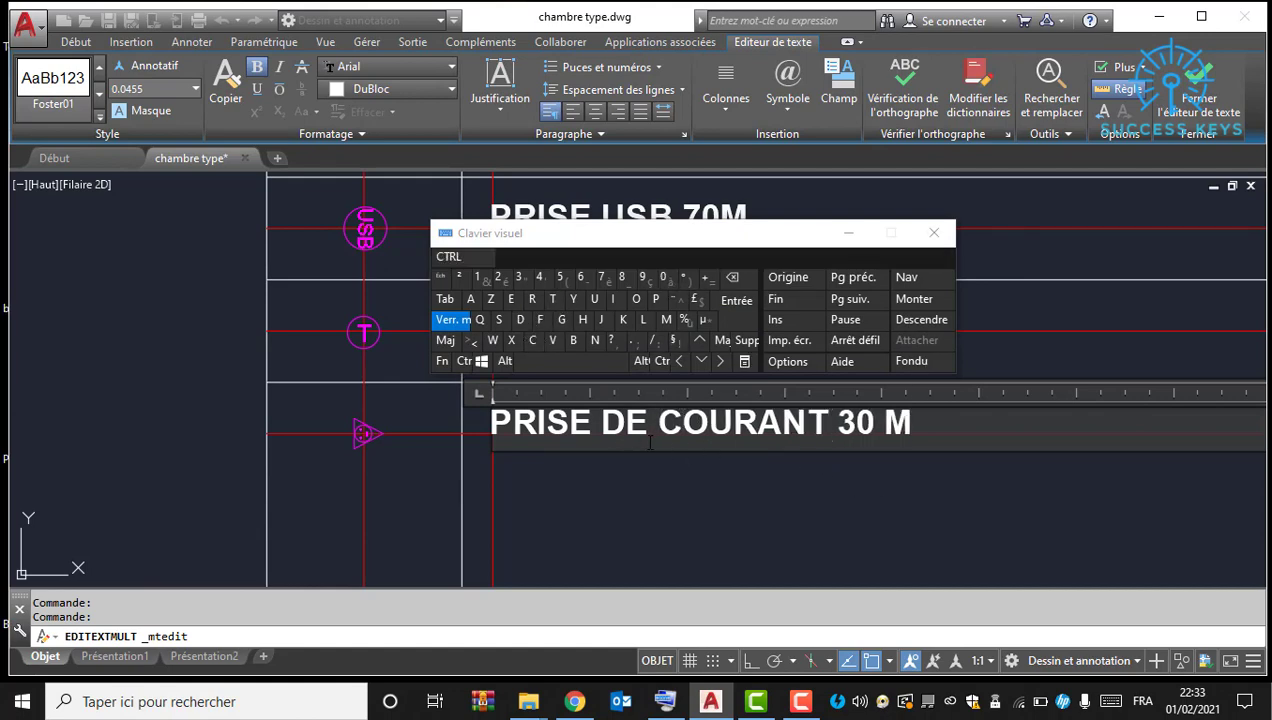
{"action": "left_click", "coordinate": [934, 233]}
{"action": "left_click", "coordinate": [743, 455]}
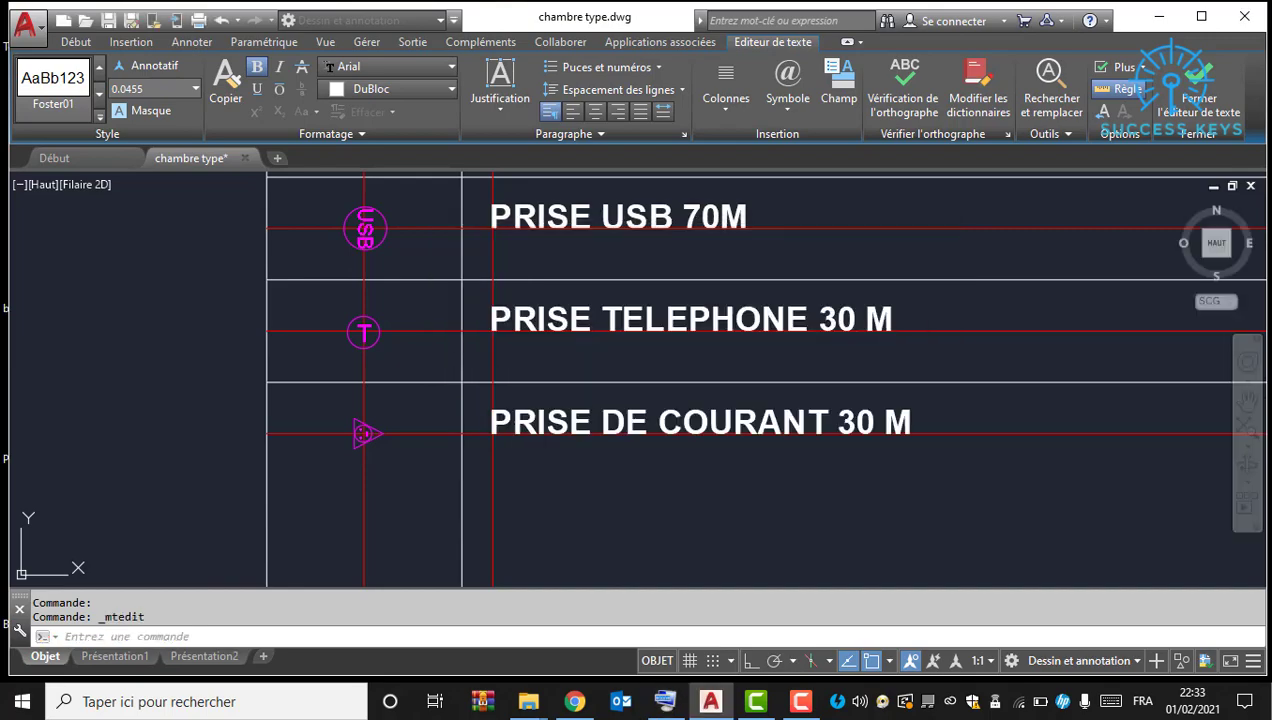
{"action": "key", "text": "Escape"}
Step: Examine the socket symbols in the room plan below PLAN KING, including its bathroom, for the next one to add to the legend
{"action": "scroll", "coordinate": [412, 440], "scroll_direction": "down", "scroll_amount": 10}
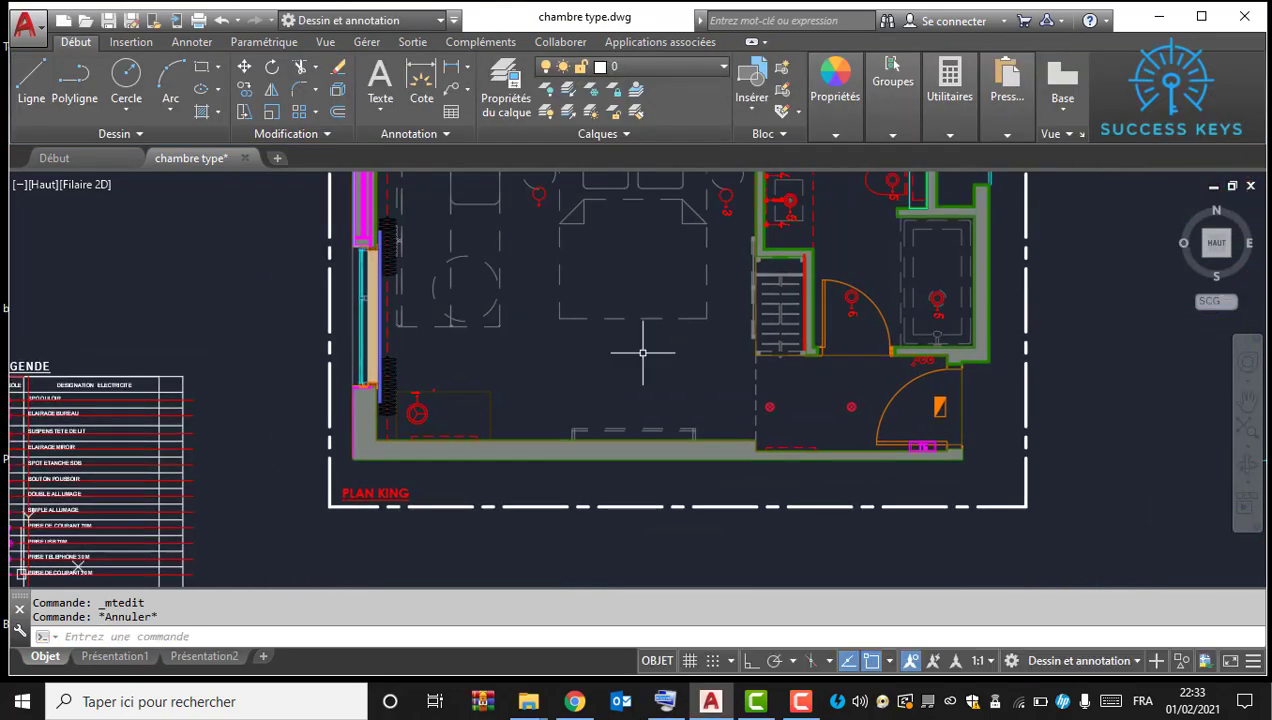
{"action": "middle_click_drag", "start_coordinate": [607, 550], "coordinate": [625, 355]}
{"action": "scroll", "coordinate": [606, 357], "scroll_direction": "up", "scroll_amount": 4}
{"action": "scroll", "coordinate": [611, 344], "scroll_direction": "down", "scroll_amount": 2}
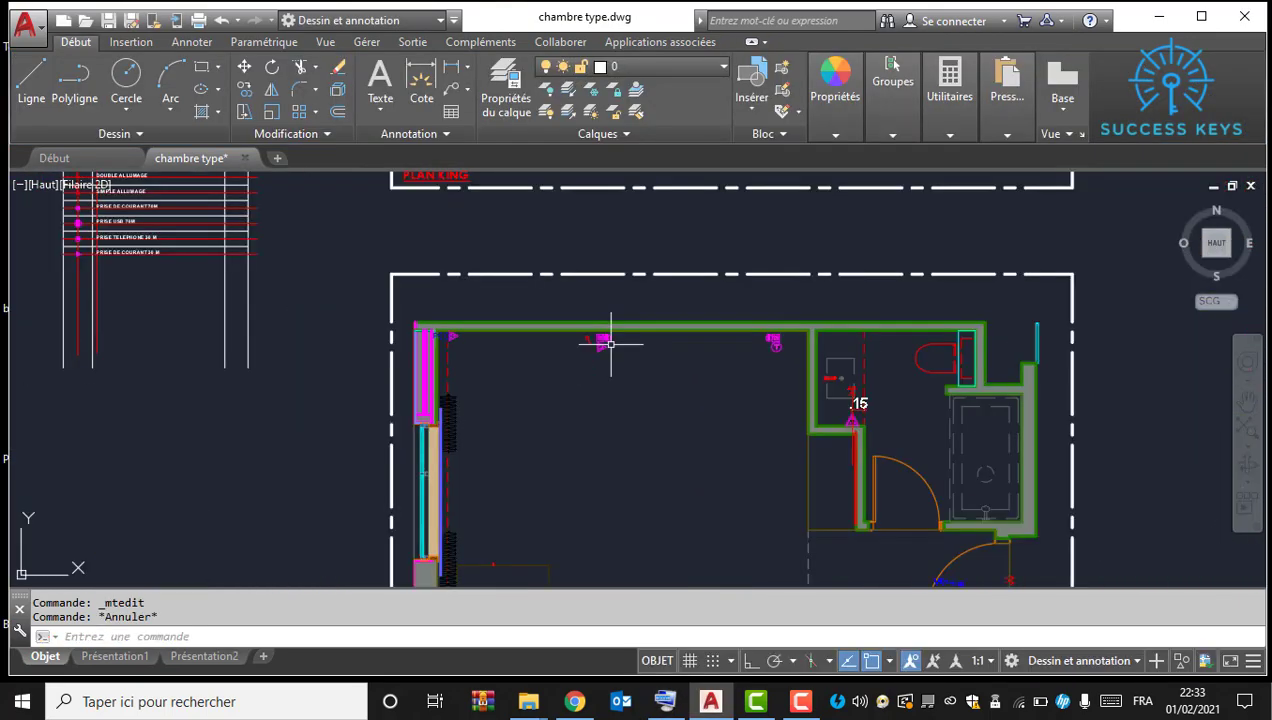
{"action": "middle_click_drag", "start_coordinate": [738, 361], "coordinate": [630, 369]}
{"action": "scroll", "coordinate": [676, 341], "scroll_direction": "up", "scroll_amount": 4}
{"action": "scroll", "coordinate": [405, 367], "scroll_direction": "down", "scroll_amount": 4}
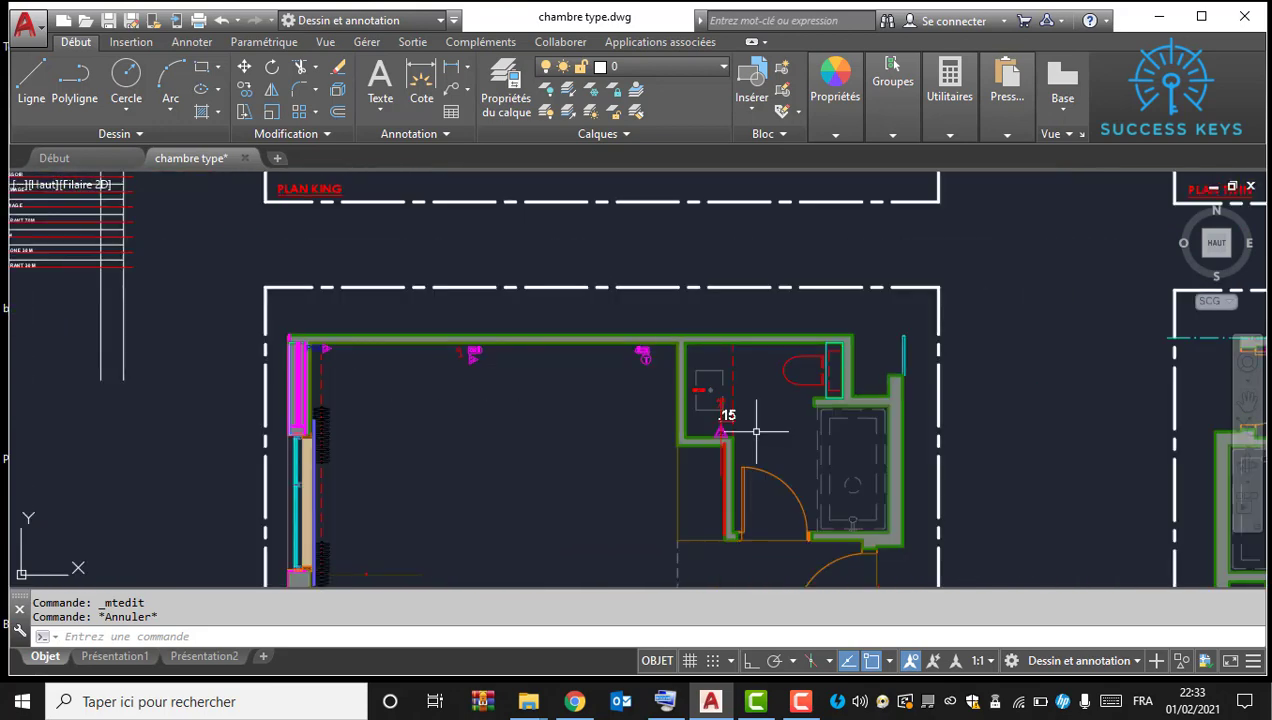
{"action": "scroll", "coordinate": [704, 417], "scroll_direction": "up", "scroll_amount": 12}
Step: Copy the double-triangle socket symbol from the bathroom wall by its centre onto the legend's vertical guide line below the last row
{"action": "left_click", "coordinate": [700, 414]}
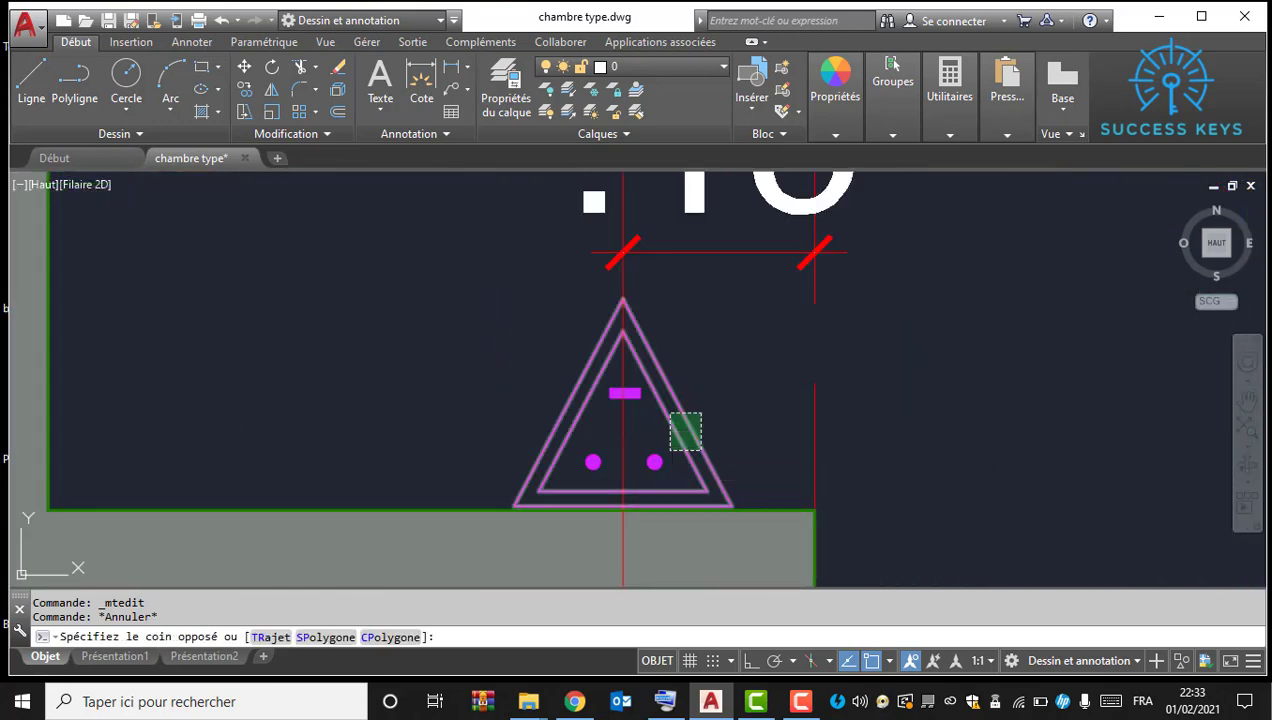
{"action": "left_click", "coordinate": [670, 449]}
{"action": "right_click", "coordinate": [681, 426]}
{"action": "left_click", "coordinate": [823, 377]}
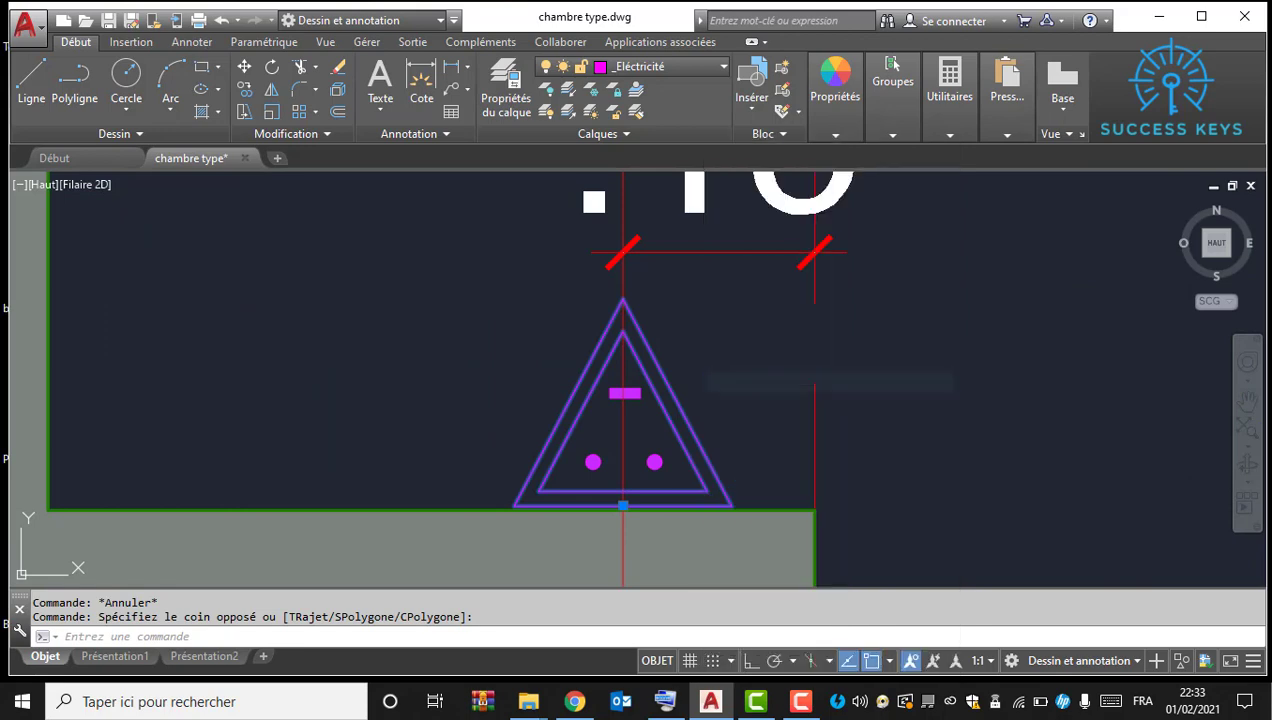
{"action": "scroll", "coordinate": [625, 428], "scroll_direction": "down", "scroll_amount": 4}
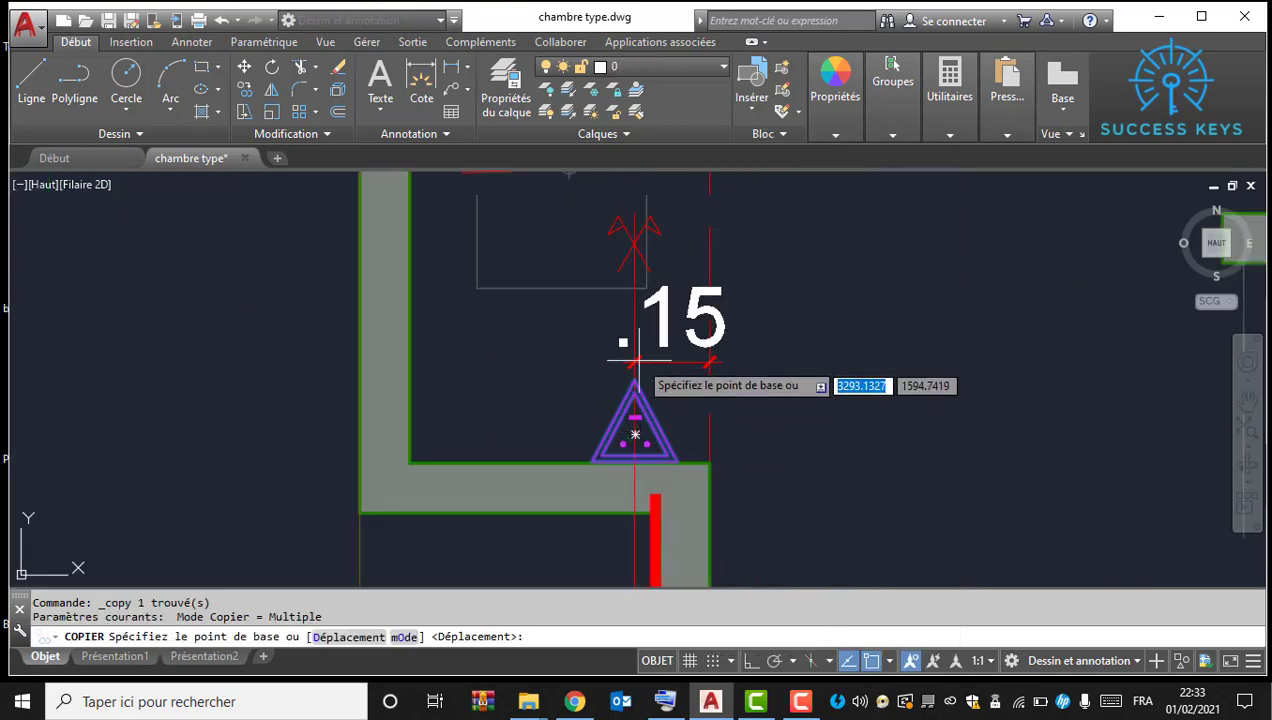
{"action": "left_click", "coordinate": [634, 432]}
{"action": "scroll", "coordinate": [697, 385], "scroll_direction": "down", "scroll_amount": 6}
{"action": "middle_click_drag", "start_coordinate": [460, 420], "coordinate": [665, 484]}
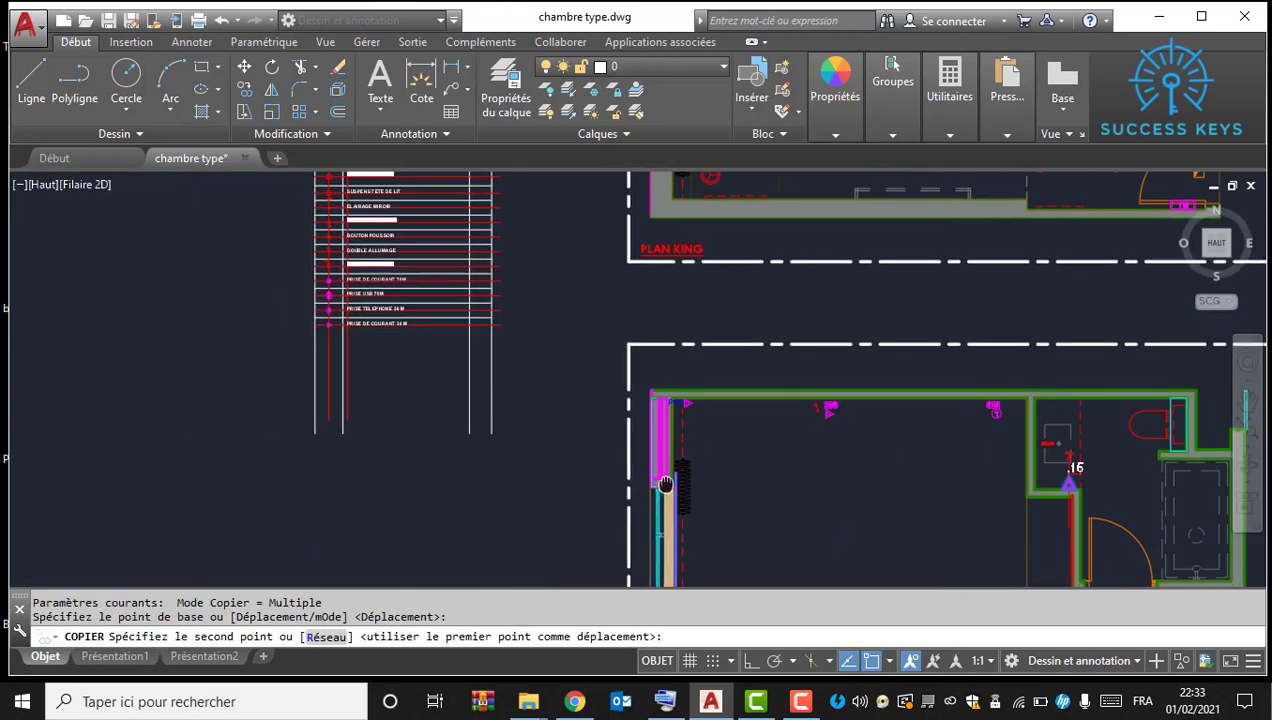
{"action": "scroll", "coordinate": [483, 330], "scroll_direction": "up", "scroll_amount": 6}
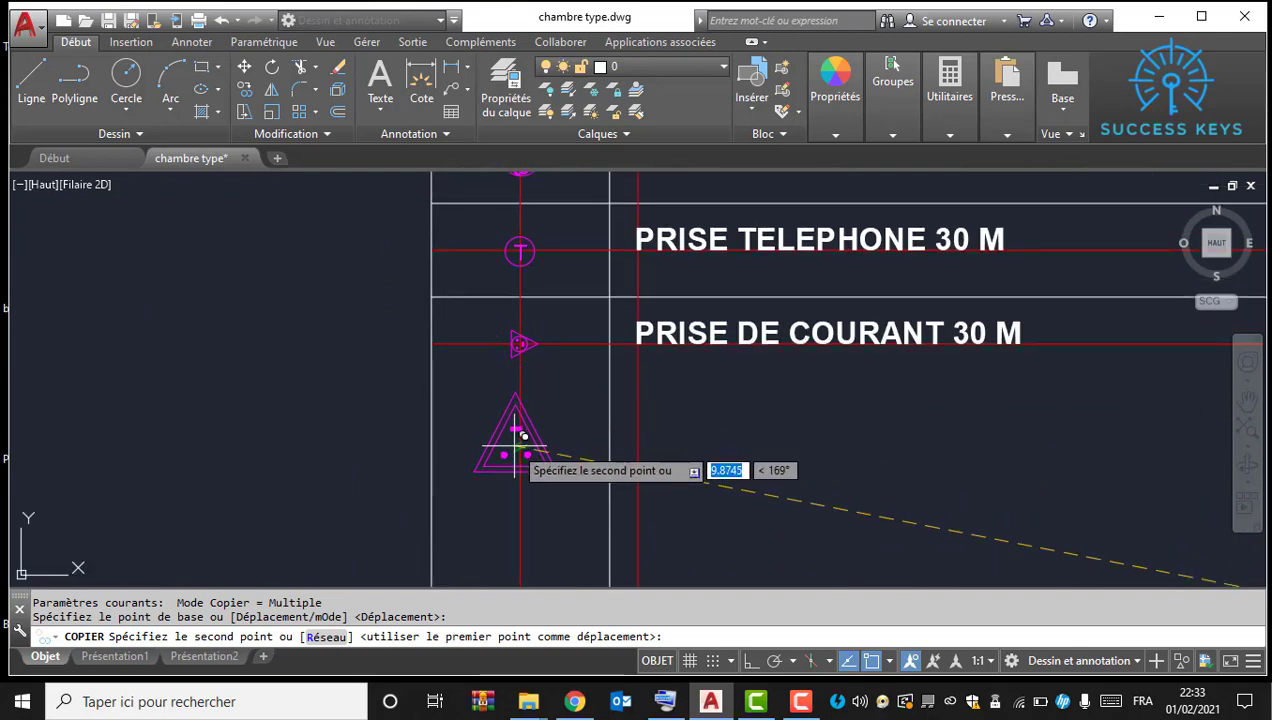
{"action": "left_click", "coordinate": [520, 434]}
{"action": "key", "text": "Escape"}
Step: Copy the horizontal line above the PRISE DE COURANT 30 M row downward five times at one-row spacing to add legend rows
{"action": "left_click", "coordinate": [560, 280]}
{"action": "right_click", "coordinate": [582, 226]}
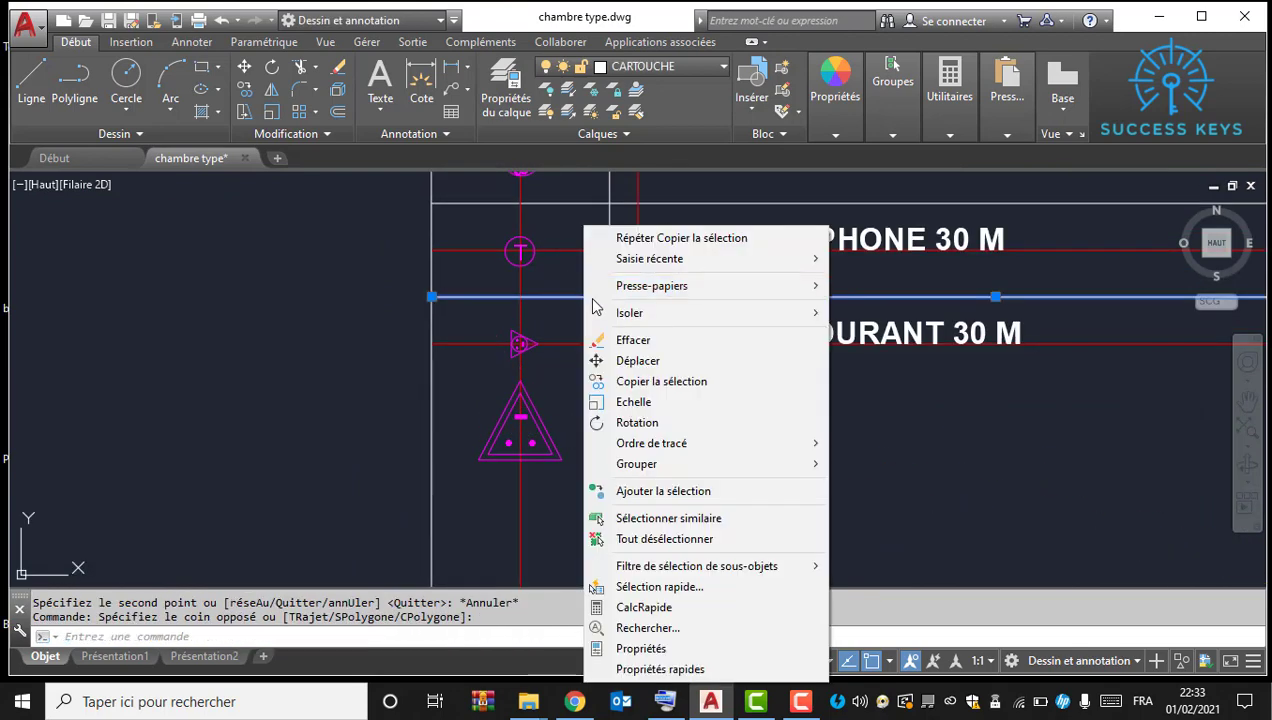
{"action": "left_click", "coordinate": [620, 380]}
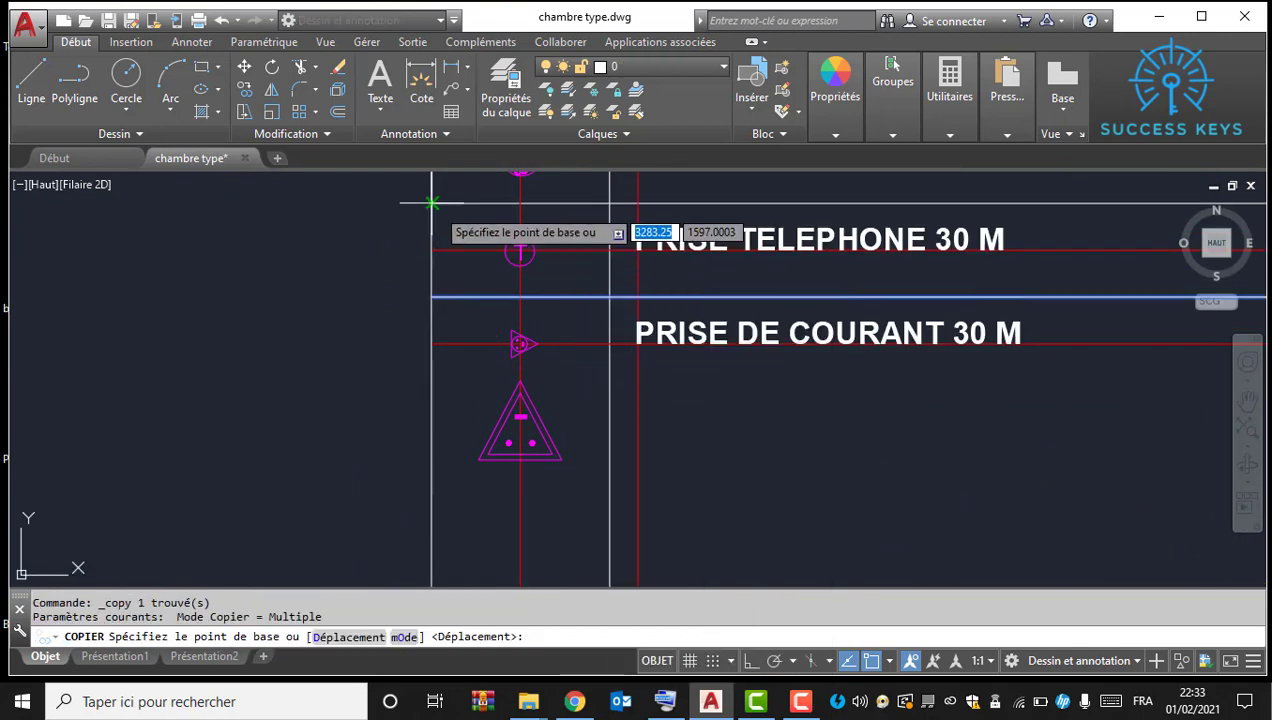
{"action": "left_click", "coordinate": [433, 250]}
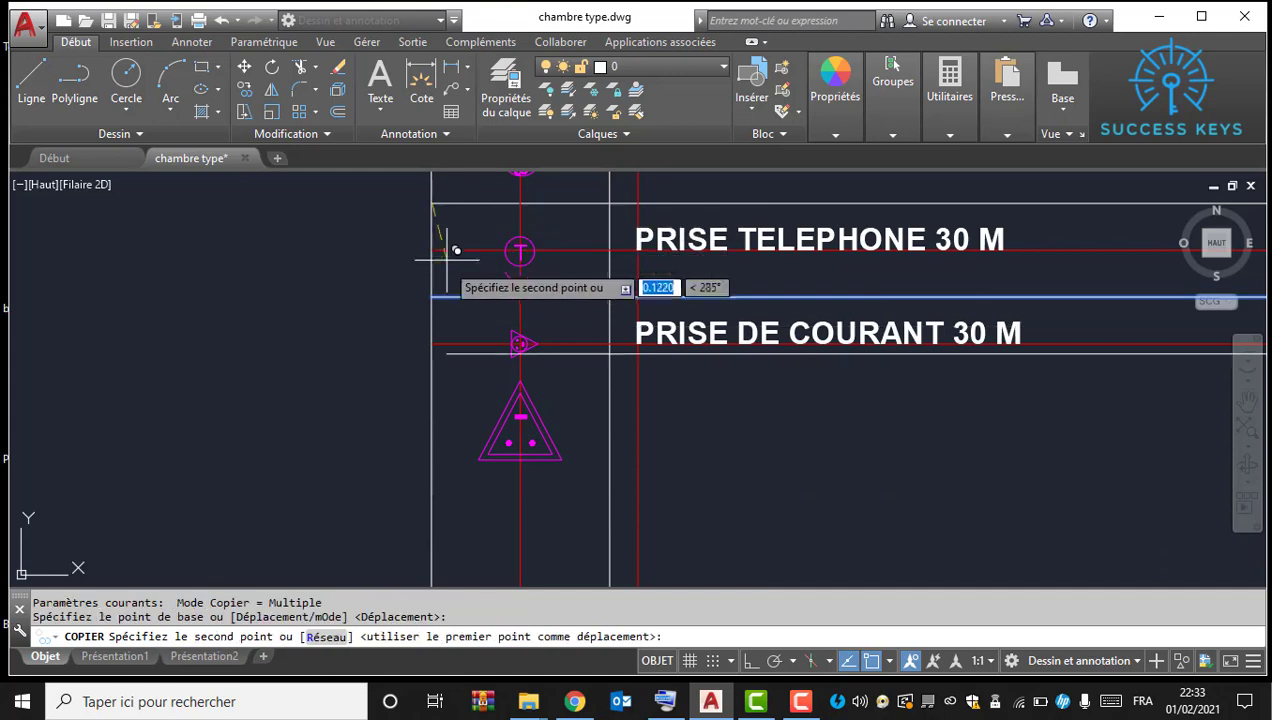
{"action": "left_click", "coordinate": [440, 392]}
{"action": "middle_click_drag", "start_coordinate": [440, 392], "coordinate": [423, 267]}
{"action": "left_click", "coordinate": [415, 361]}
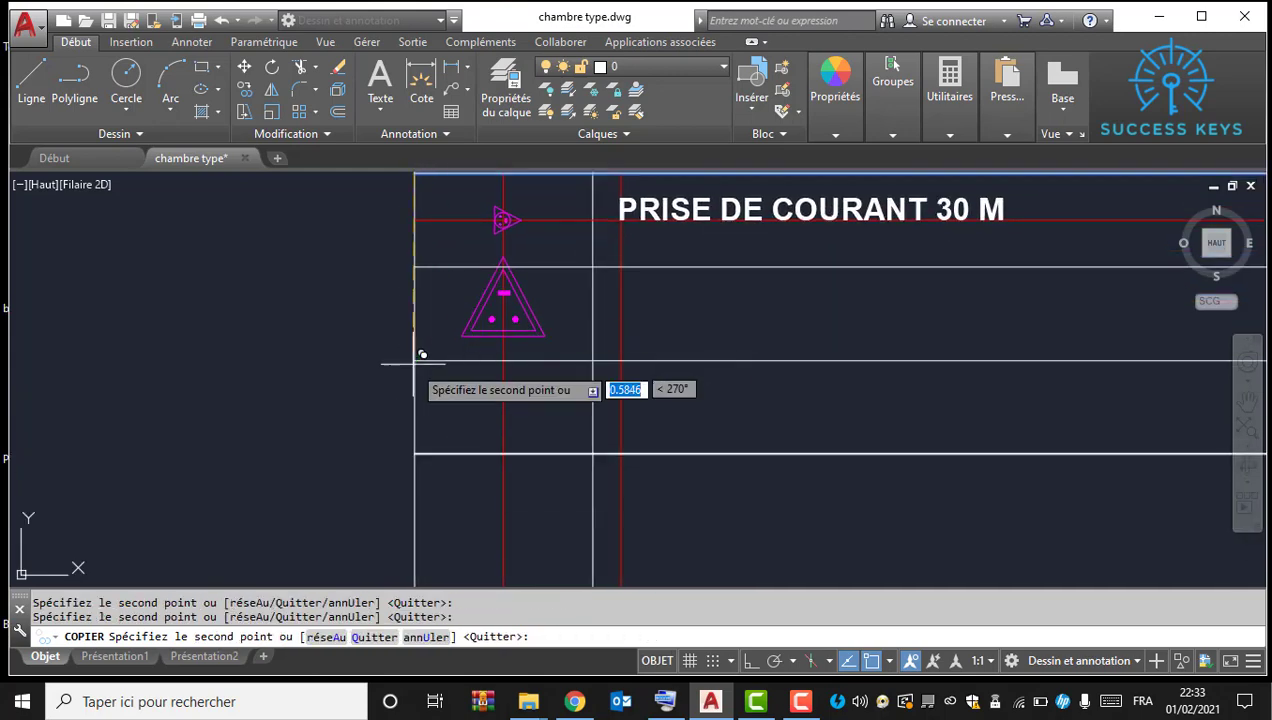
{"action": "left_click", "coordinate": [415, 455]}
{"action": "middle_click_drag", "start_coordinate": [542, 454], "coordinate": [506, 290]}
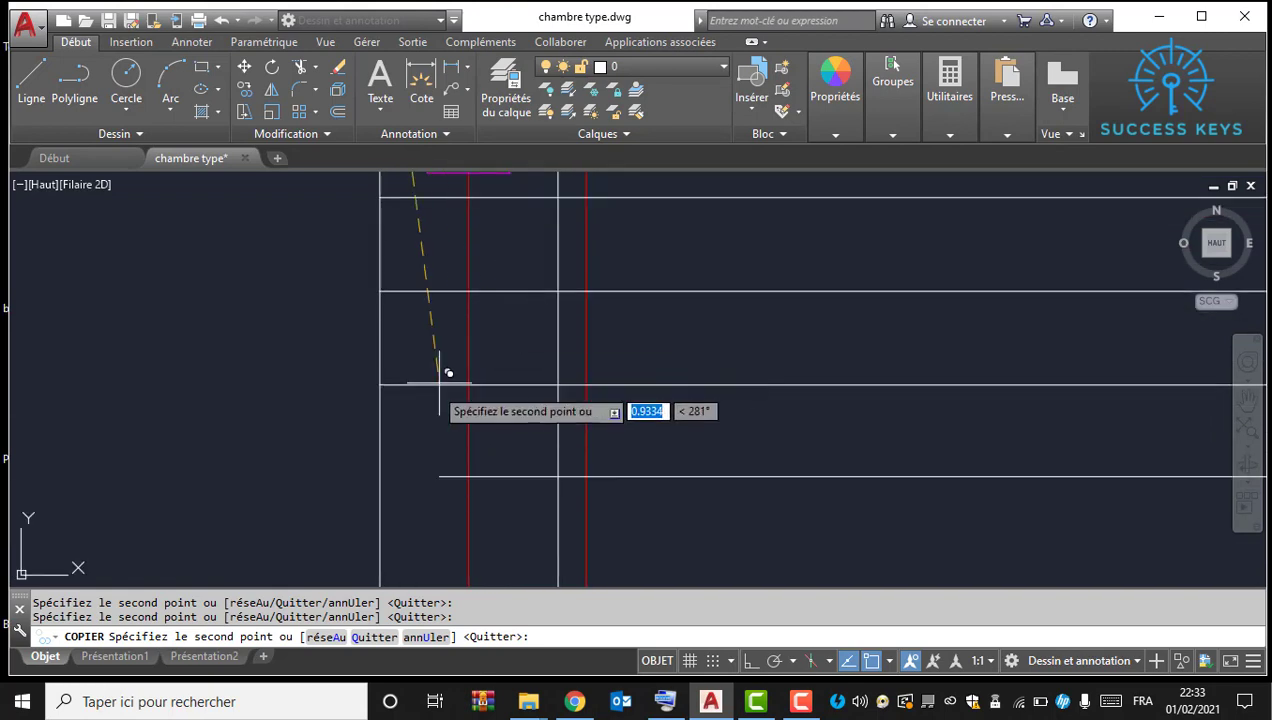
{"action": "left_click", "coordinate": [379, 385]}
{"action": "key", "text": "Escape"}
Step: Copy the red centre guide line of the PRISE DE COURANT 30 M row into the new empty legend rows below
{"action": "scroll", "coordinate": [444, 478], "scroll_direction": "down", "scroll_amount": 6}
{"action": "scroll", "coordinate": [461, 367], "scroll_direction": "up", "scroll_amount": 8}
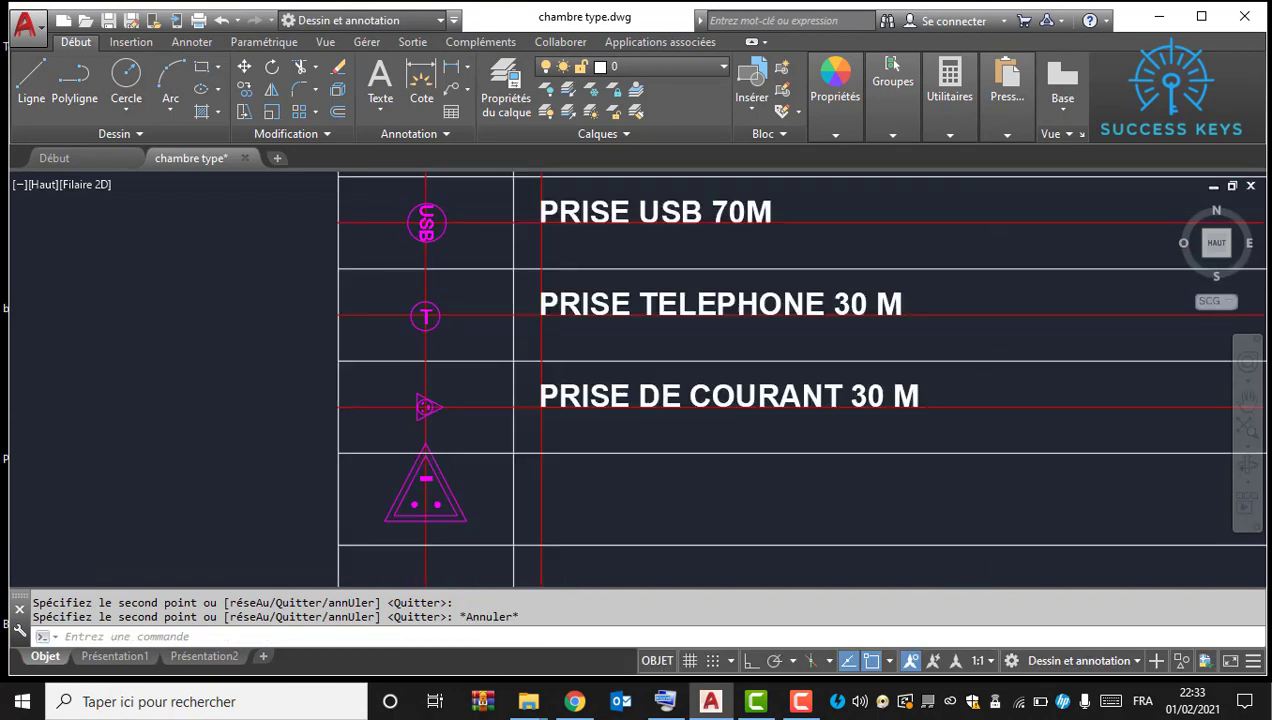
{"action": "left_click", "coordinate": [471, 459]}
{"action": "left_click", "coordinate": [458, 398]}
{"action": "right_click", "coordinate": [515, 346]}
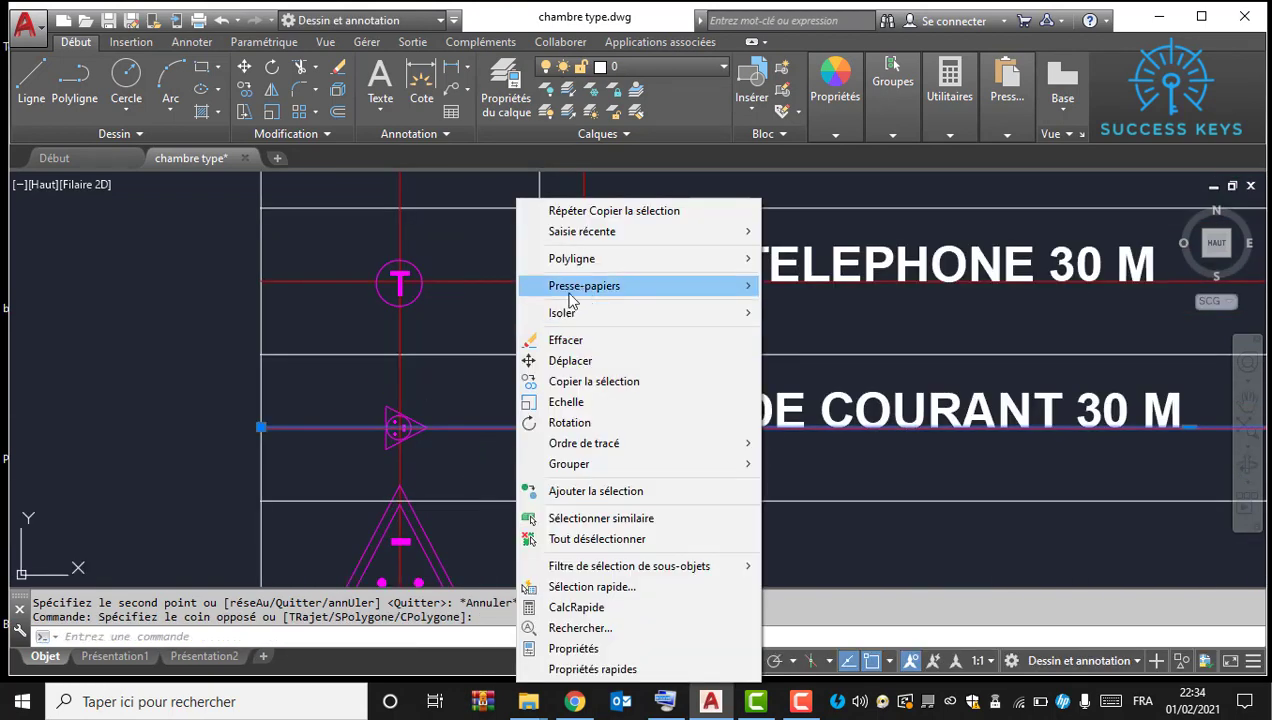
{"action": "left_click", "coordinate": [582, 381]}
{"action": "left_click", "coordinate": [261, 354]}
{"action": "middle_click_drag", "start_coordinate": [355, 411], "coordinate": [425, 262]}
{"action": "left_click", "coordinate": [331, 351]}
{"action": "middle_click_drag", "start_coordinate": [419, 408], "coordinate": [443, 316]}
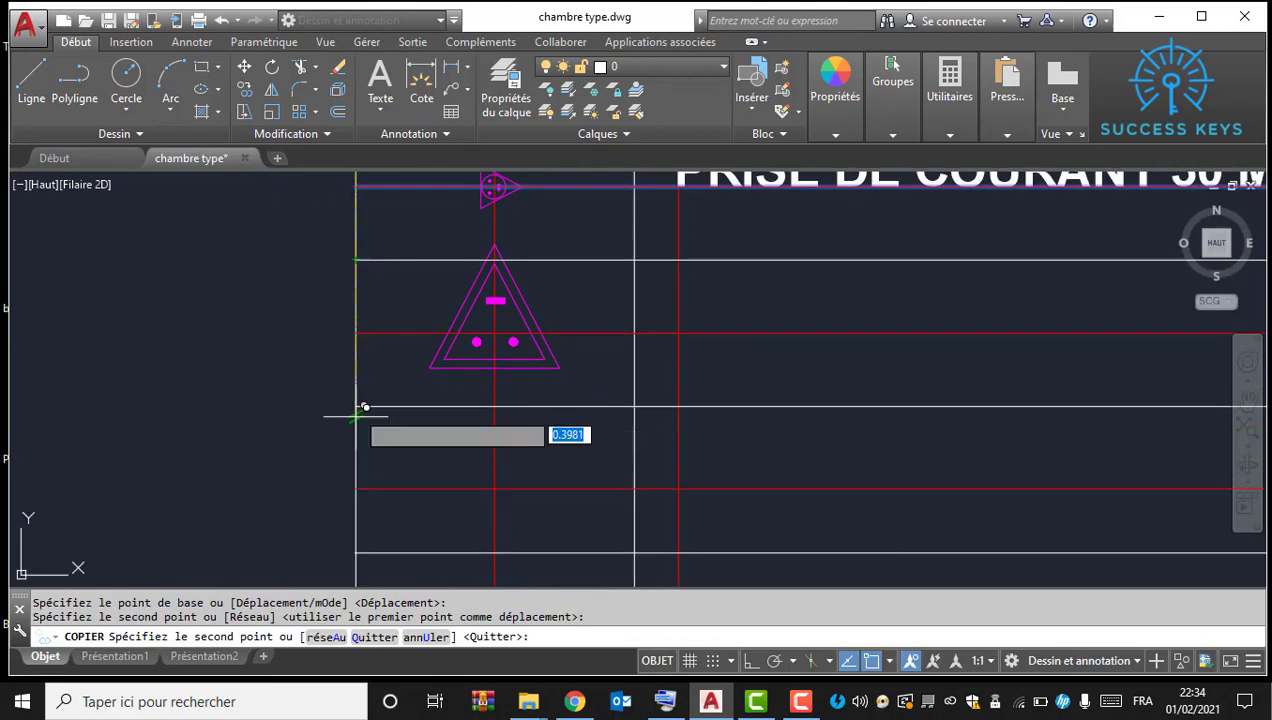
{"action": "left_click", "coordinate": [354, 407]}
{"action": "scroll", "coordinate": [435, 361], "scroll_direction": "down", "scroll_amount": 2}
{"action": "middle_click_drag", "start_coordinate": [441, 437], "coordinate": [420, 332]}
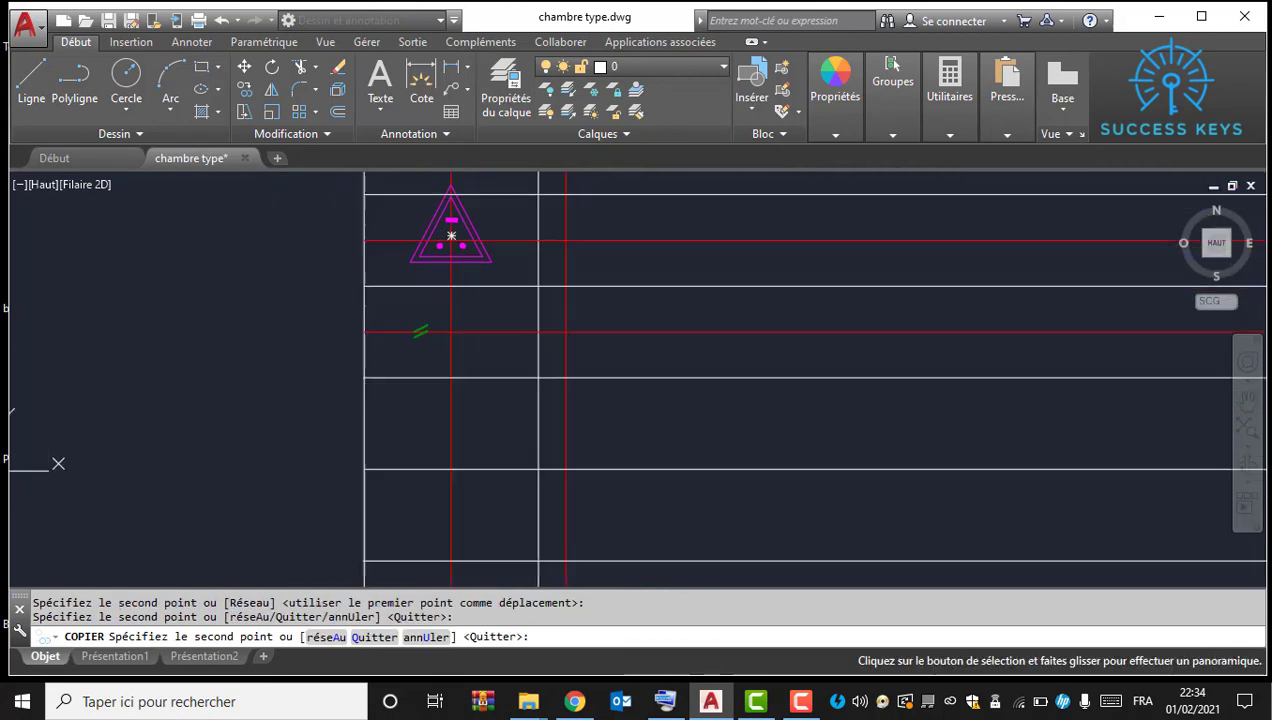
{"action": "left_click", "coordinate": [374, 367]}
{"action": "middle_click_drag", "start_coordinate": [376, 380], "coordinate": [400, 352]}
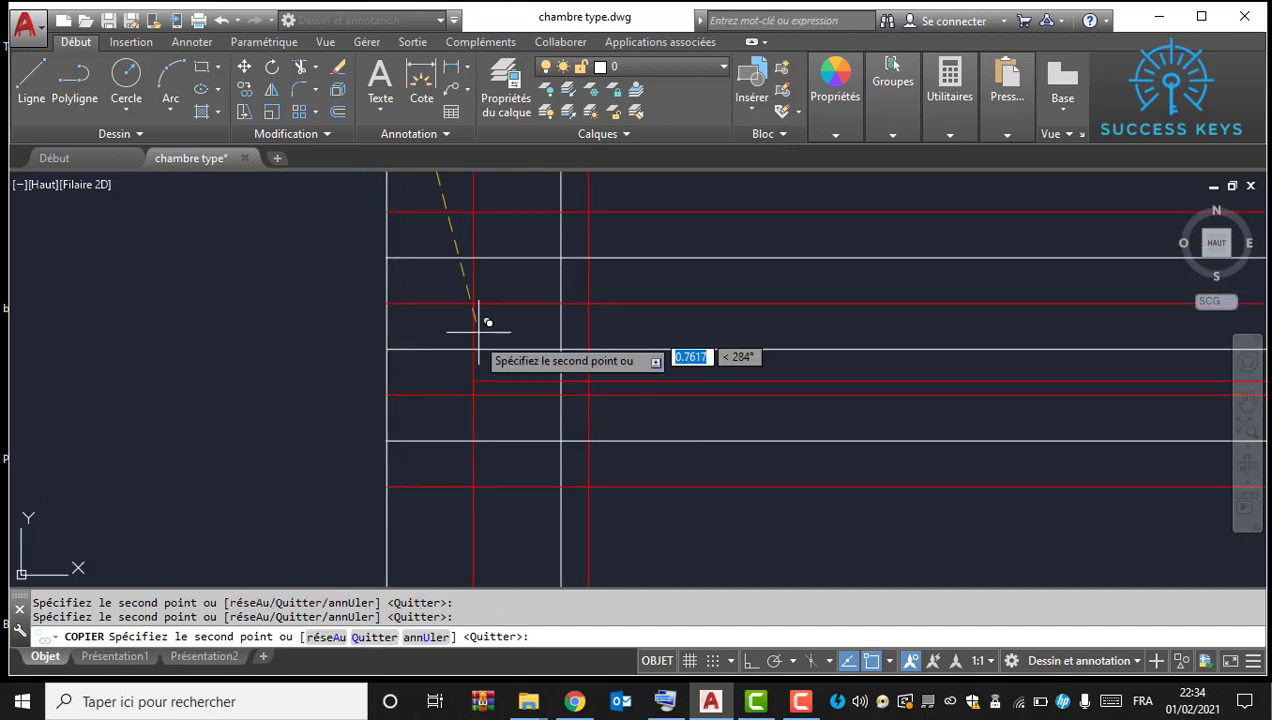
{"action": "key", "text": "Escape"}
{"action": "scroll", "coordinate": [494, 428], "scroll_direction": "down", "scroll_amount": 3}
{"action": "scroll", "coordinate": [460, 400], "scroll_direction": "up", "scroll_amount": 8}
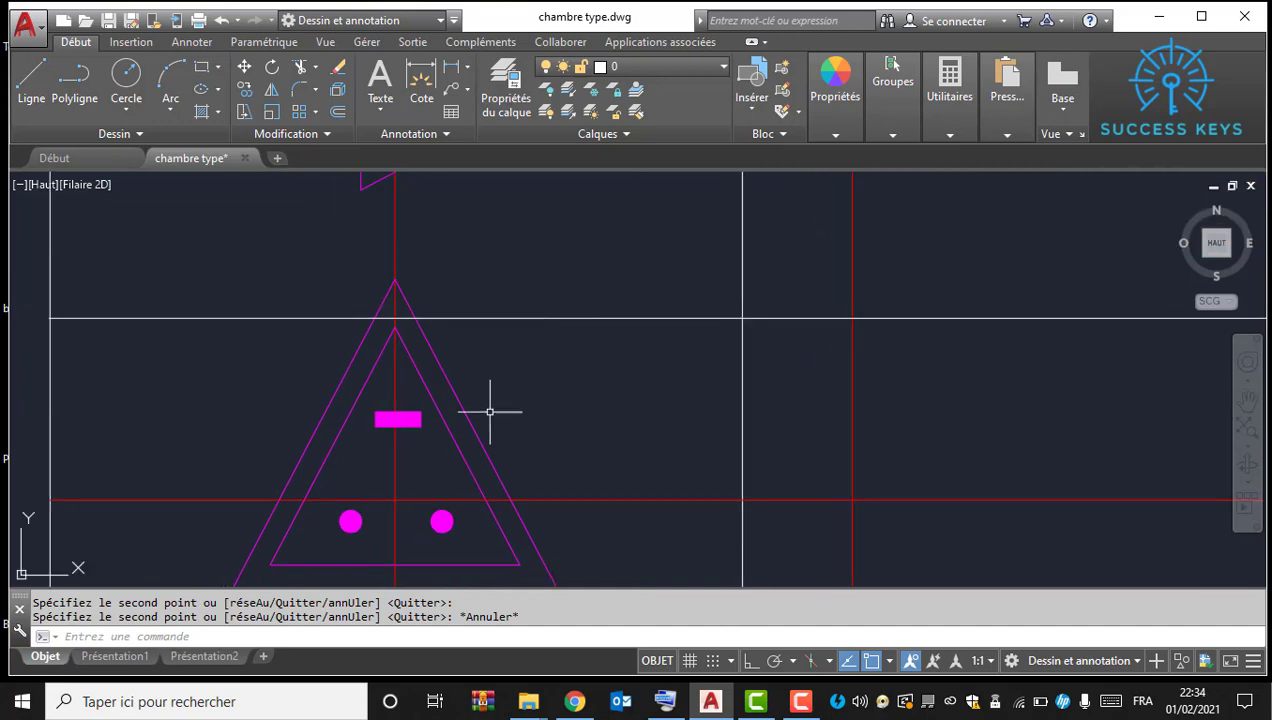
Step: Scale the double-triangle socket symbol in the legend by 0.5 about the crossing of its row and column guide lines
{"action": "left_click", "coordinate": [490, 411]}
{"action": "left_click", "coordinate": [437, 441]}
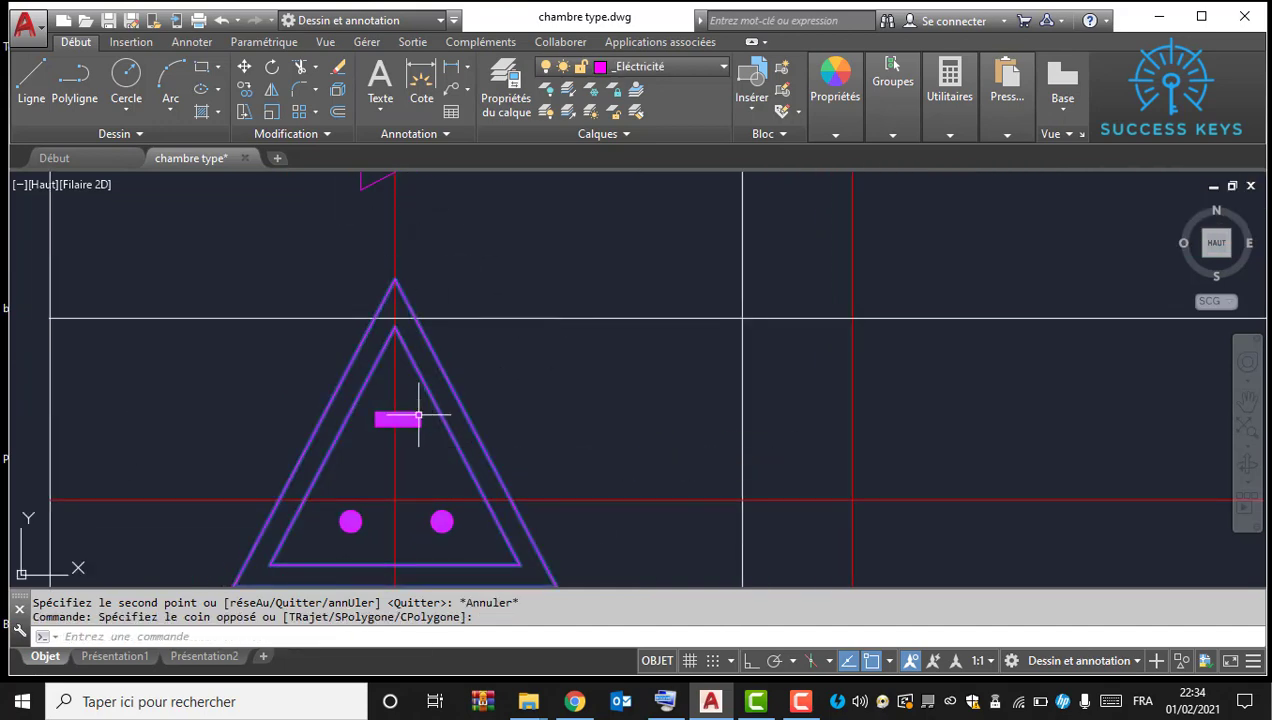
{"action": "type", "text": "sc"}
{"action": "key", "text": "Return"}
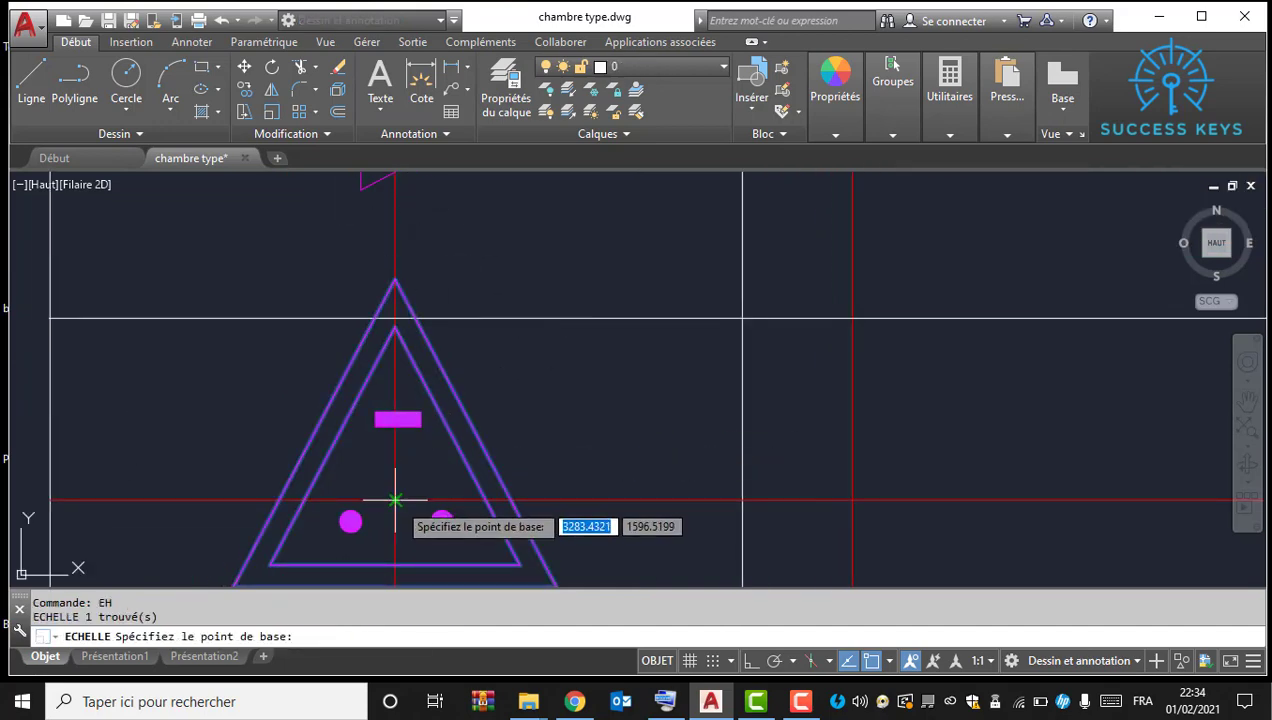
{"action": "left_click", "coordinate": [395, 499]}
{"action": "type", "text": "0.5"}
{"action": "key", "text": "Return"}
{"action": "scroll", "coordinate": [470, 420], "scroll_direction": "down", "scroll_amount": 3}
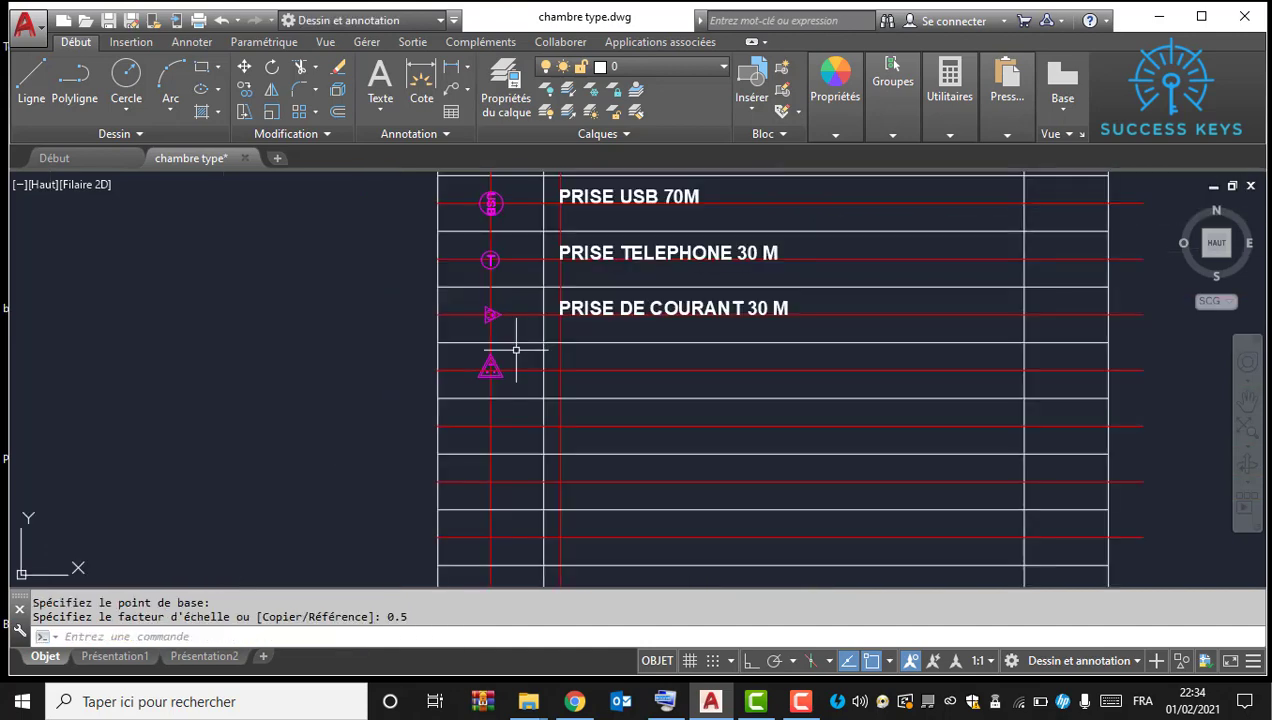
{"action": "key", "text": "Escape"}
Step: Copy the PRISE DE COURANT 30 M text down one row, beside the double-triangle socket symbol
{"action": "scroll", "coordinate": [590, 310], "scroll_direction": "up", "scroll_amount": 4}
{"action": "left_click", "coordinate": [576, 307]}
{"action": "right_click", "coordinate": [517, 287]}
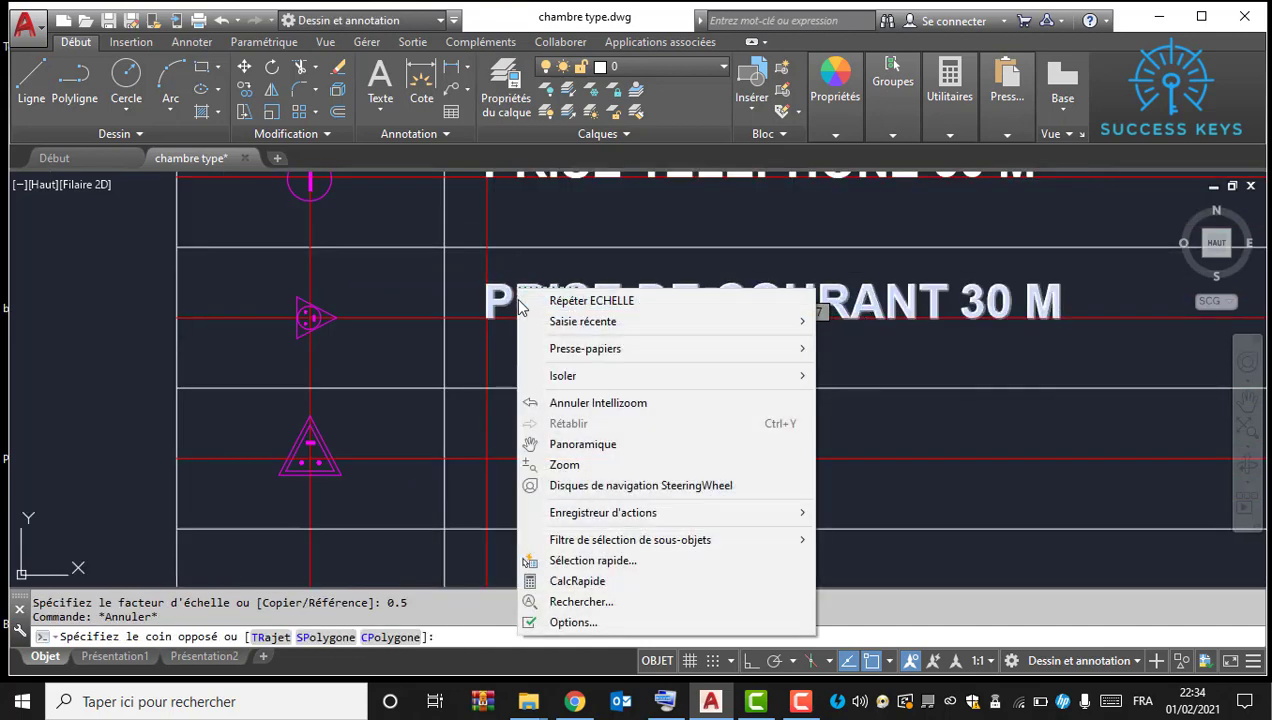
{"action": "left_click", "coordinate": [499, 278]}
{"action": "left_click", "coordinate": [500, 293]}
{"action": "right_click", "coordinate": [508, 294]}
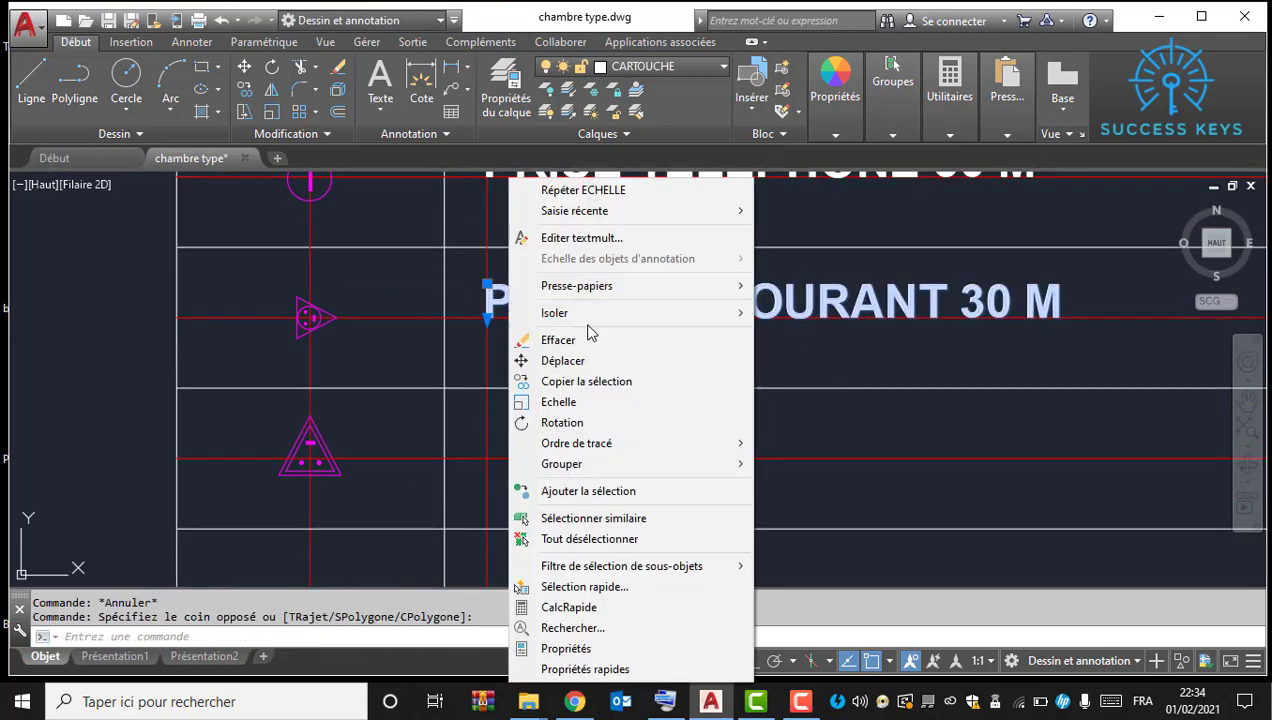
{"action": "left_click", "coordinate": [589, 388]}
{"action": "left_click", "coordinate": [442, 245]}
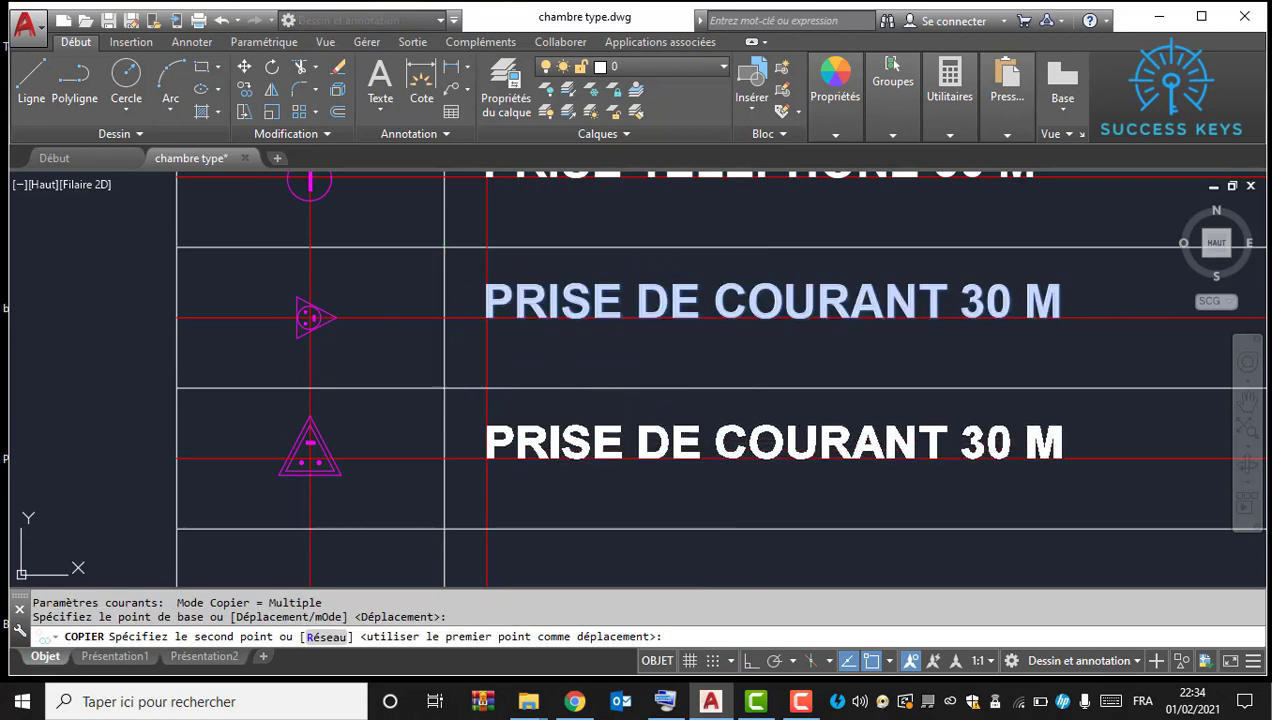
{"action": "left_click", "coordinate": [444, 388]}
{"action": "key", "text": "Escape"}
Step: Change the designation beside the double-triangle symbol to PRISE RASOIR 1.1 M
{"action": "left_click", "coordinate": [656, 441]}
{"action": "left_click", "coordinate": [657, 443]}
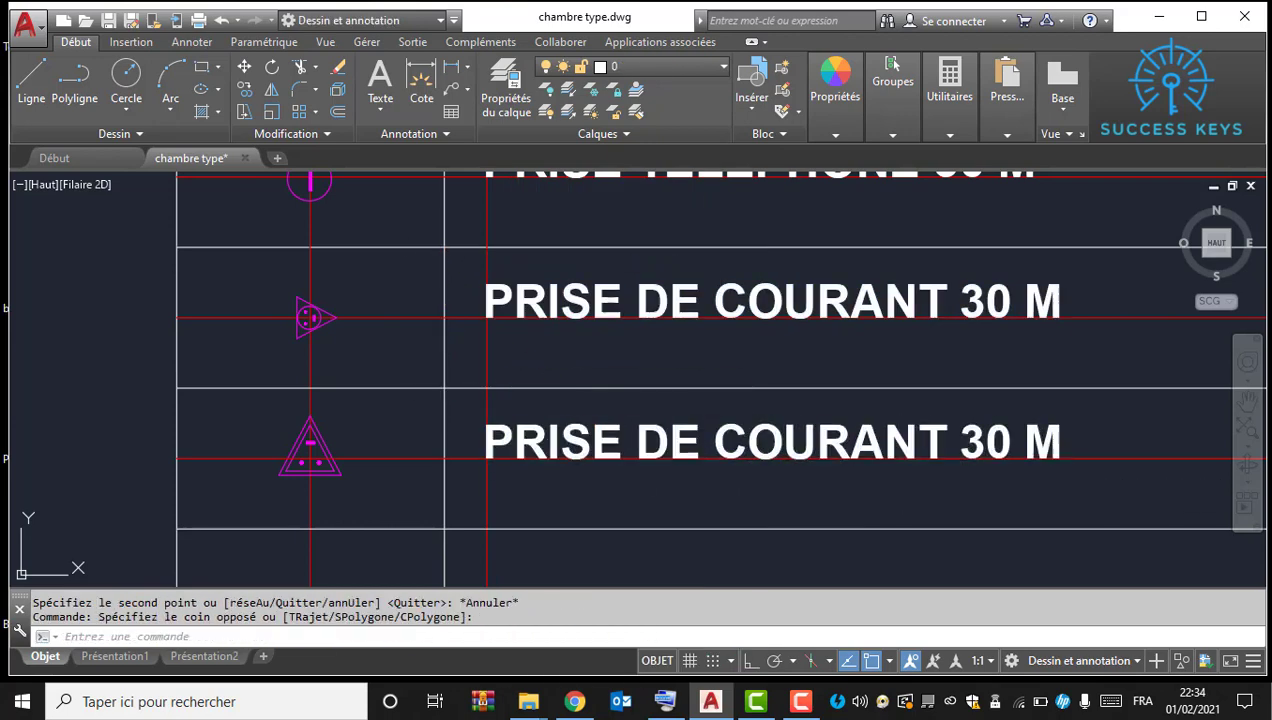
{"action": "left_click", "coordinate": [664, 441]}
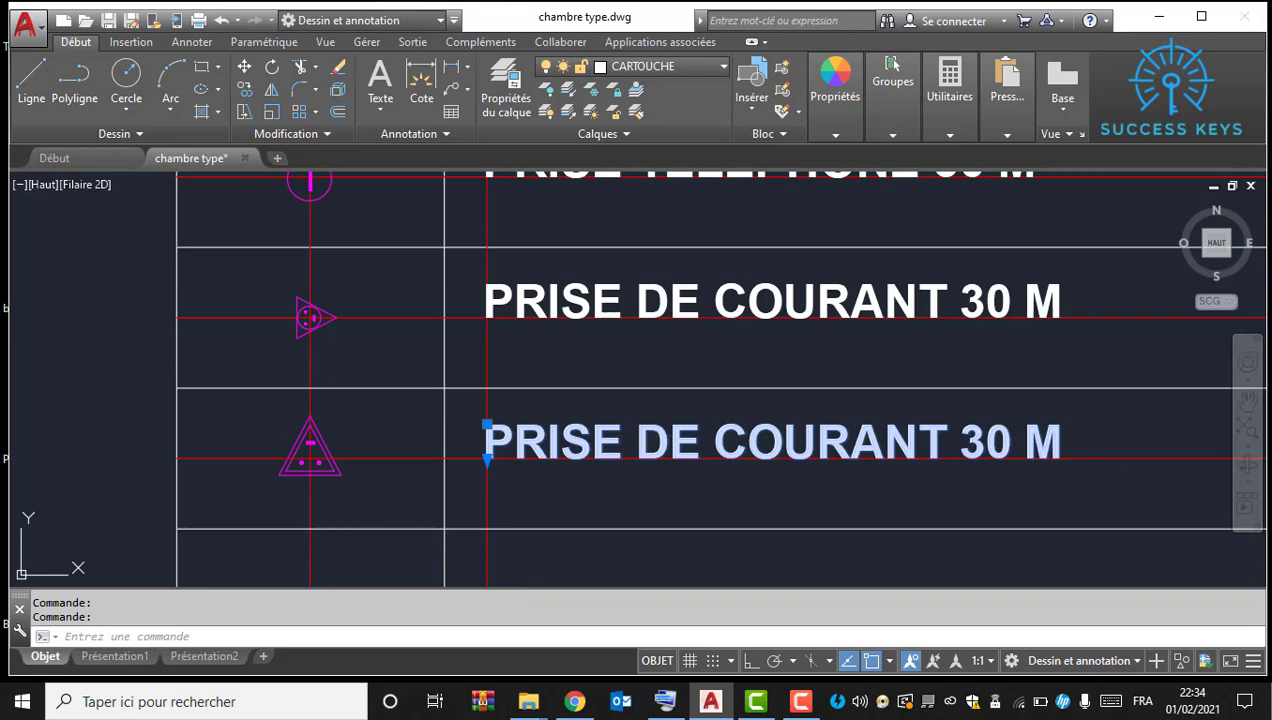
{"action": "double_click", "coordinate": [645, 446]}
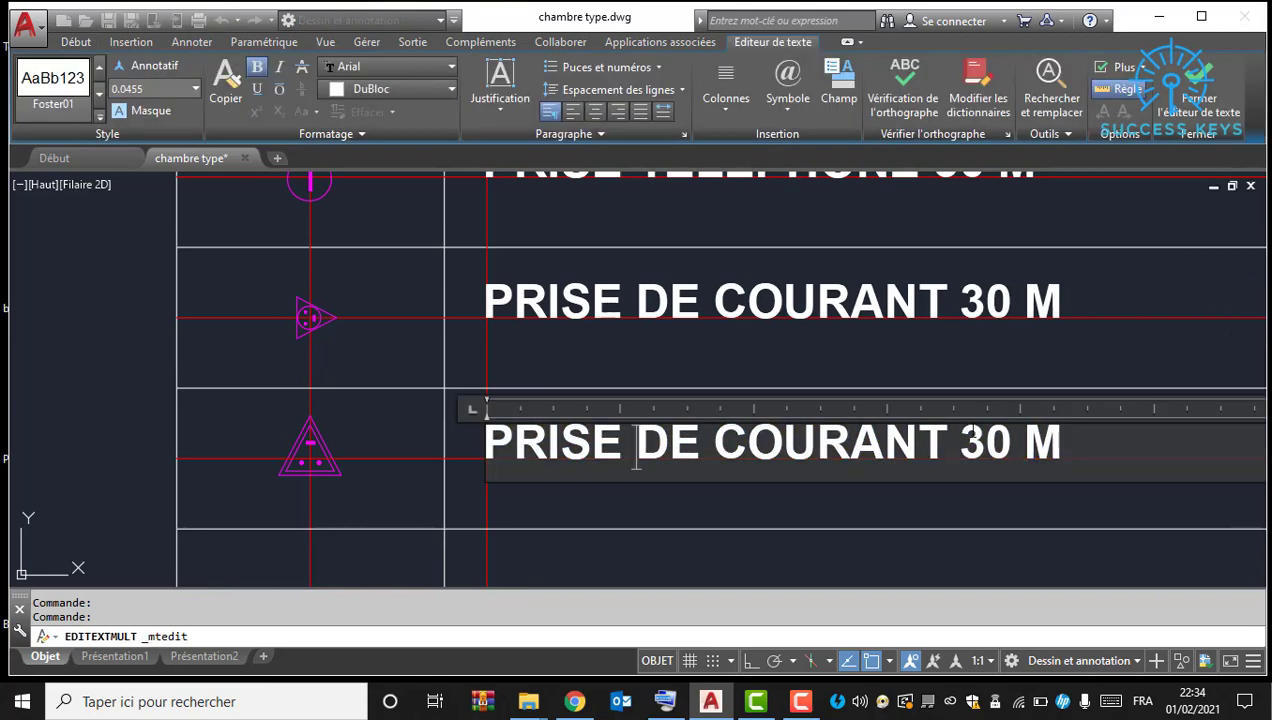
{"action": "left_click_drag", "start_coordinate": [827, 432], "coordinate": [957, 435]}
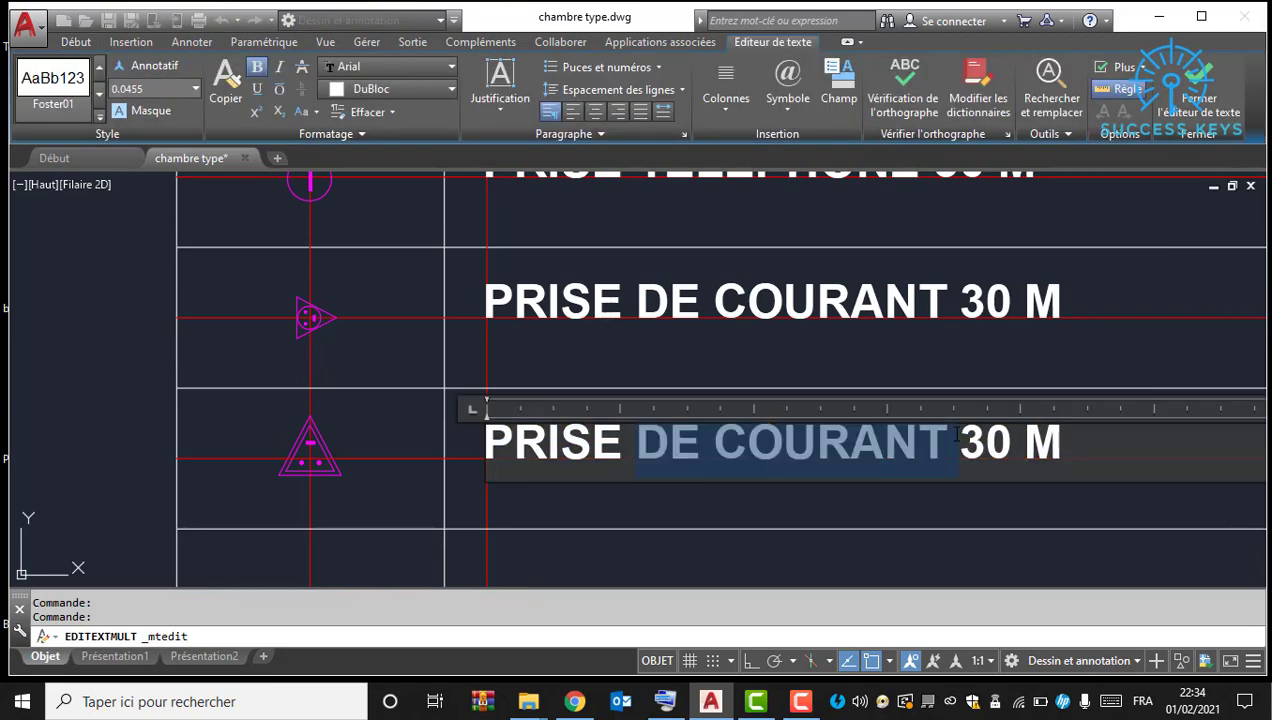
{"action": "type", "text": "R "}
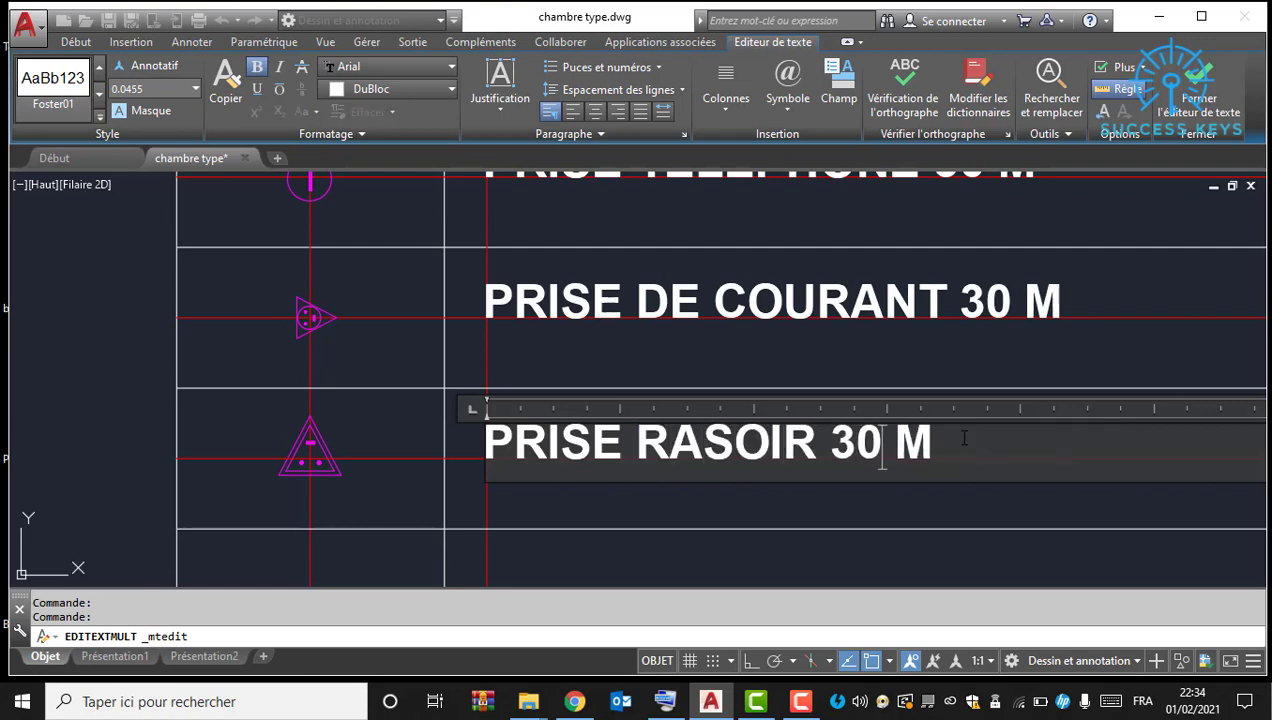
{"action": "type", "text": "1.1"}
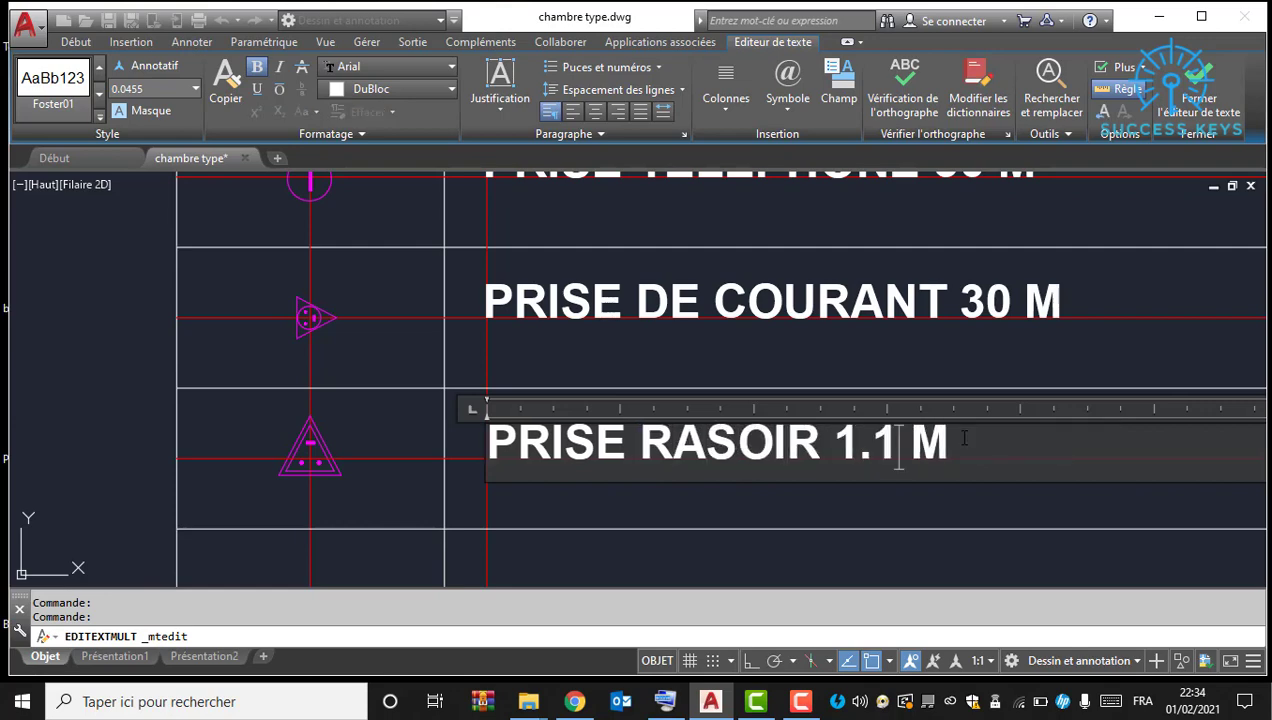
{"action": "key", "text": "Escape"}
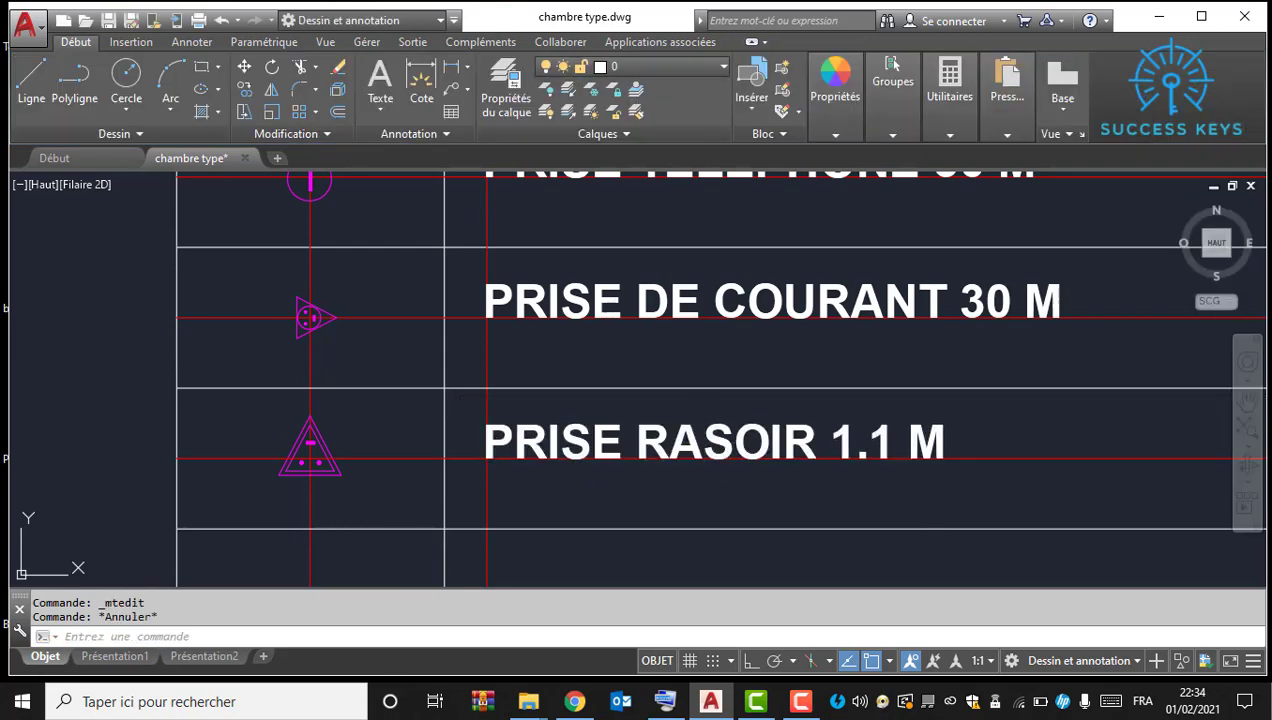
Step: Examine the socket symbols in the lower King room plan, from the entrance wall to the opposite bedroom wall, for the next legend entry
{"action": "scroll", "coordinate": [677, 378], "scroll_direction": "down", "scroll_amount": 2}
{"action": "middle_click_drag", "start_coordinate": [764, 380], "coordinate": [448, 377]}
{"action": "scroll", "coordinate": [448, 377], "scroll_direction": "down", "scroll_amount": 8}
{"action": "middle_click_drag", "start_coordinate": [1170, 439], "coordinate": [958, 402]}
{"action": "mouse_move", "coordinate": [876, 500]}
{"action": "middle_mouse_down"}
{"action": "mouse_move", "coordinate": [818, 381]}
{"action": "mouse_move", "coordinate": [816, 261]}
{"action": "middle_mouse_up"}
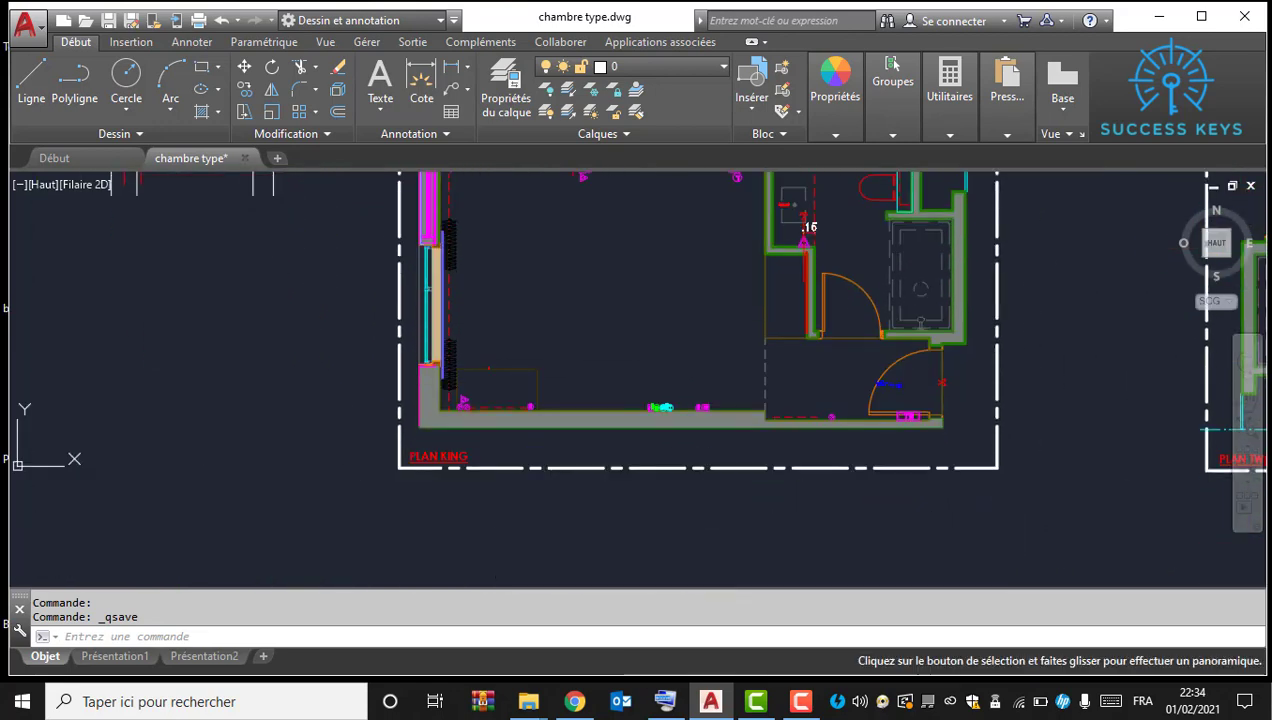
{"action": "scroll", "coordinate": [900, 420], "scroll_direction": "up", "scroll_amount": 10}
{"action": "scroll", "coordinate": [273, 440], "scroll_direction": "down", "scroll_amount": 3}
{"action": "middle_click_drag", "start_coordinate": [273, 440], "coordinate": [429, 440]}
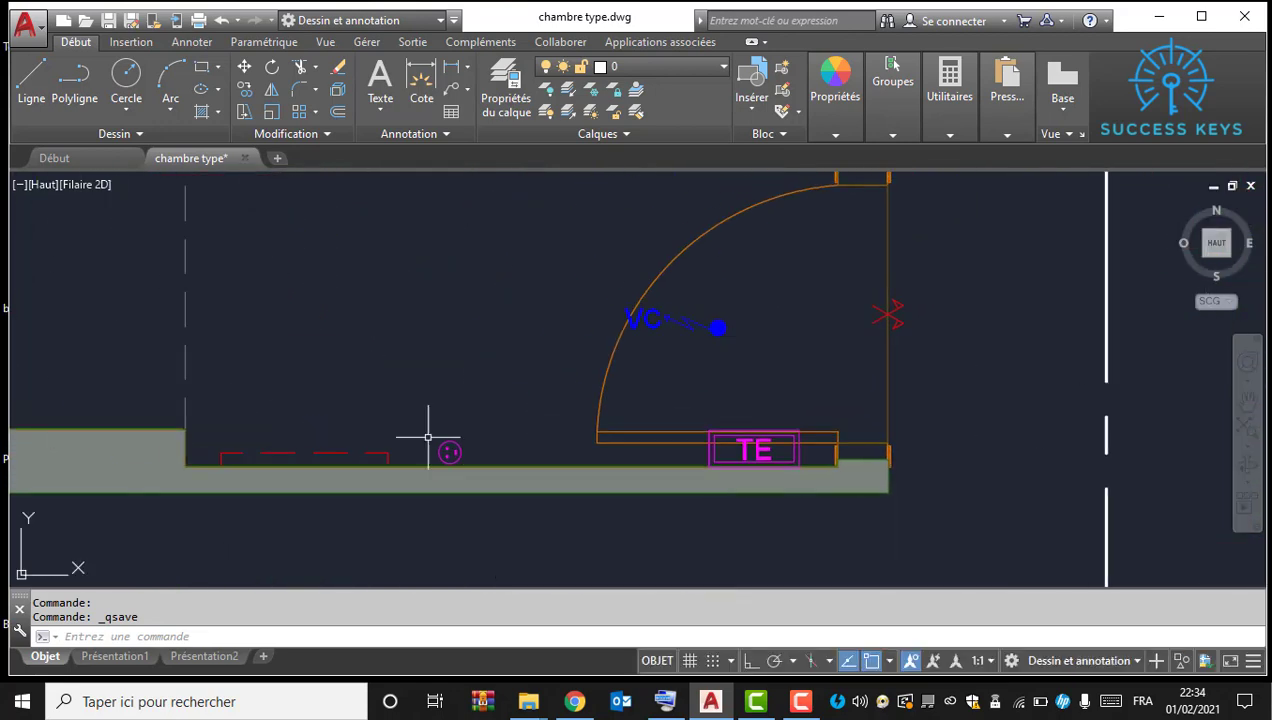
{"action": "scroll", "coordinate": [415, 417], "scroll_direction": "up", "scroll_amount": 5}
{"action": "left_click", "coordinate": [387, 409]}
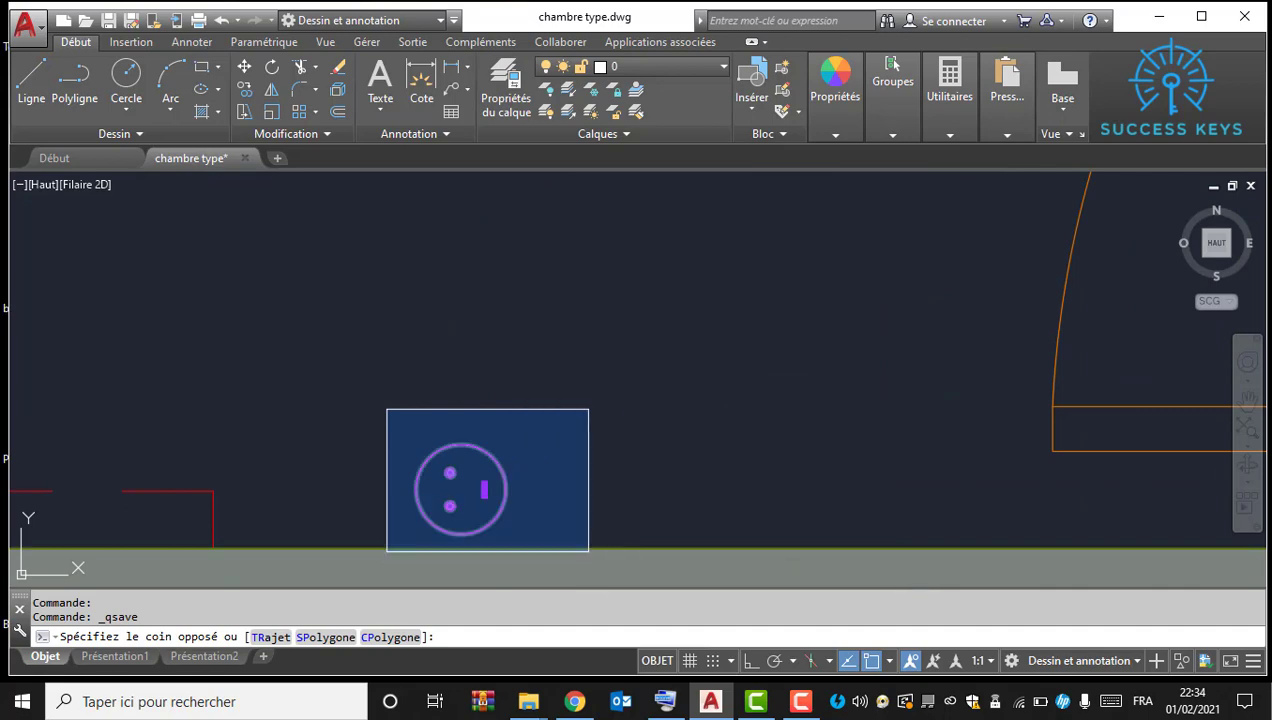
{"action": "left_click", "coordinate": [588, 546]}
{"action": "scroll", "coordinate": [522, 373], "scroll_direction": "down", "scroll_amount": 5}
{"action": "key", "text": "Escape"}
{"action": "scroll", "coordinate": [400, 333], "scroll_direction": "down", "scroll_amount": 2}
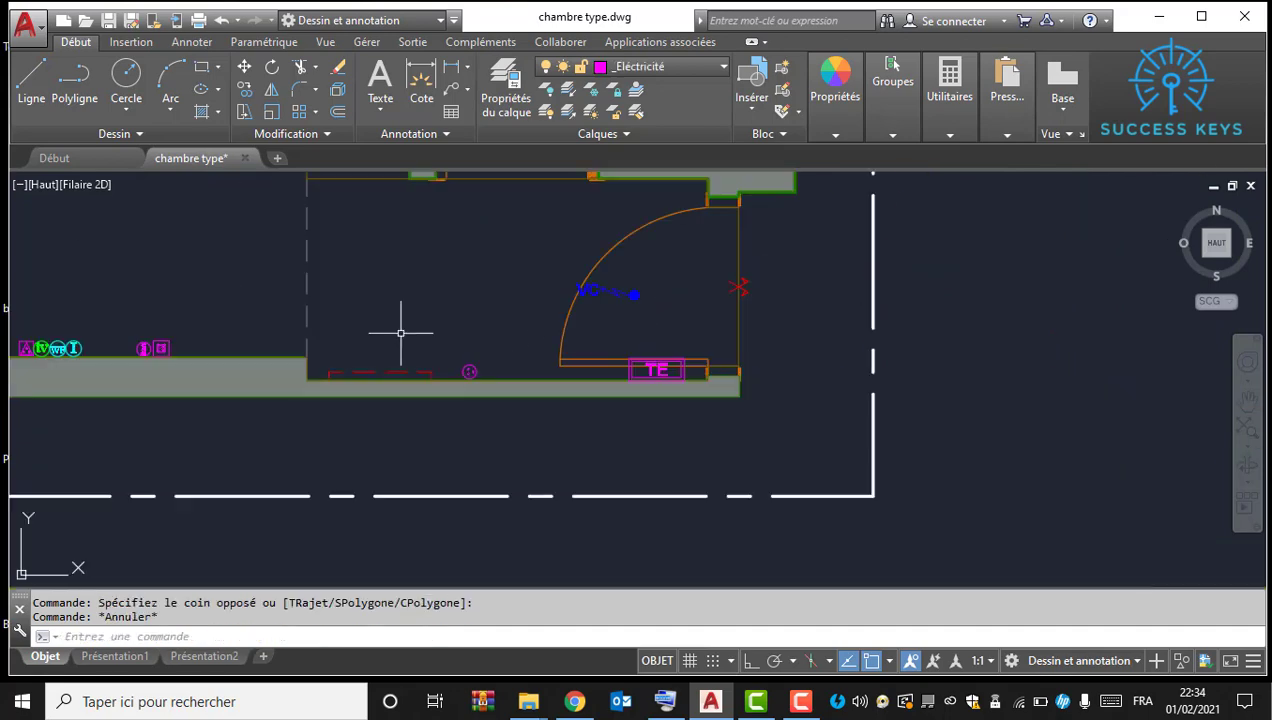
{"action": "middle_click_drag", "start_coordinate": [408, 312], "coordinate": [709, 562]}
{"action": "middle_click_drag", "start_coordinate": [474, 329], "coordinate": [673, 650]}
{"action": "middle_click_drag", "start_coordinate": [357, 328], "coordinate": [681, 288]}
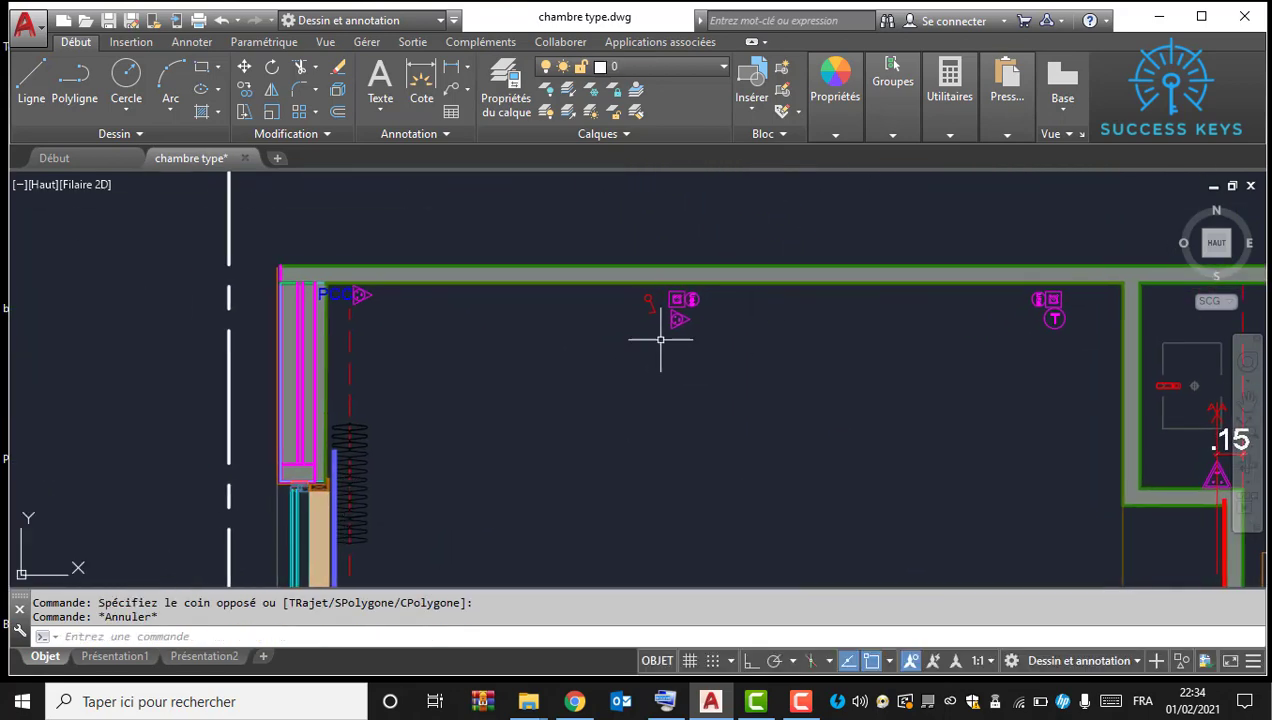
{"action": "scroll", "coordinate": [640, 291], "scroll_direction": "up", "scroll_amount": 2}
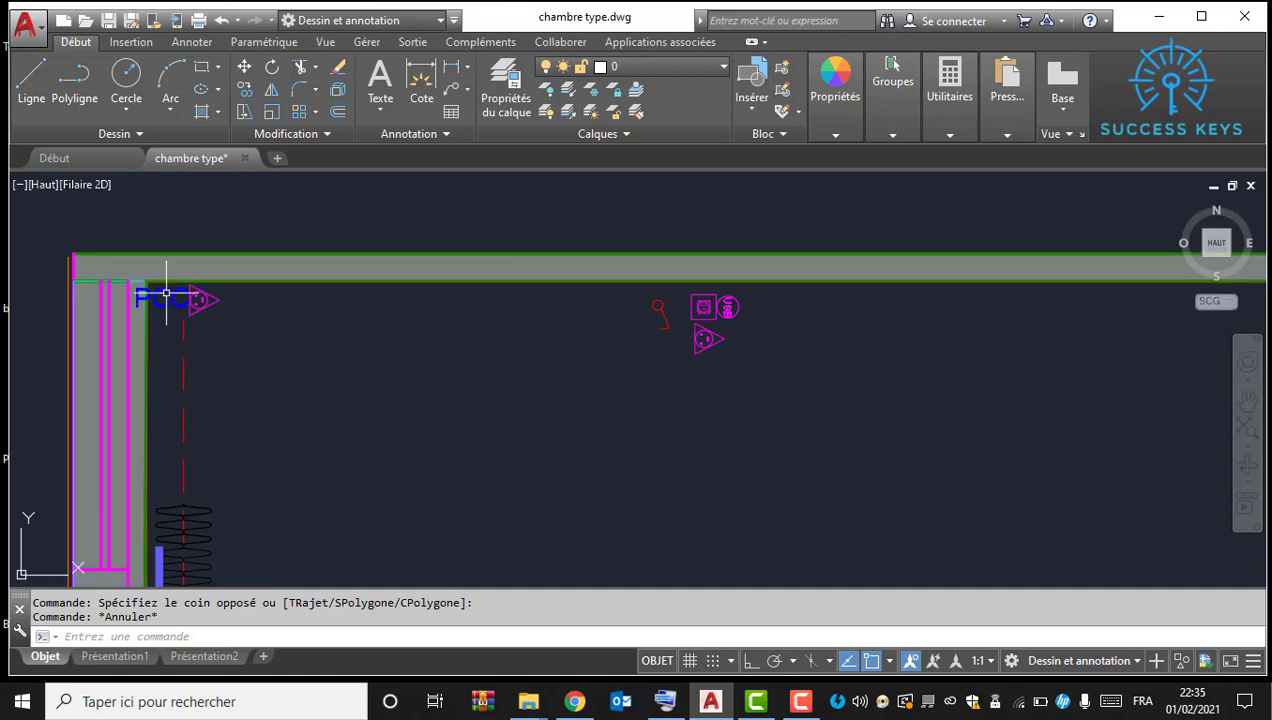
{"action": "scroll", "coordinate": [400, 288], "scroll_direction": "down", "scroll_amount": 5}
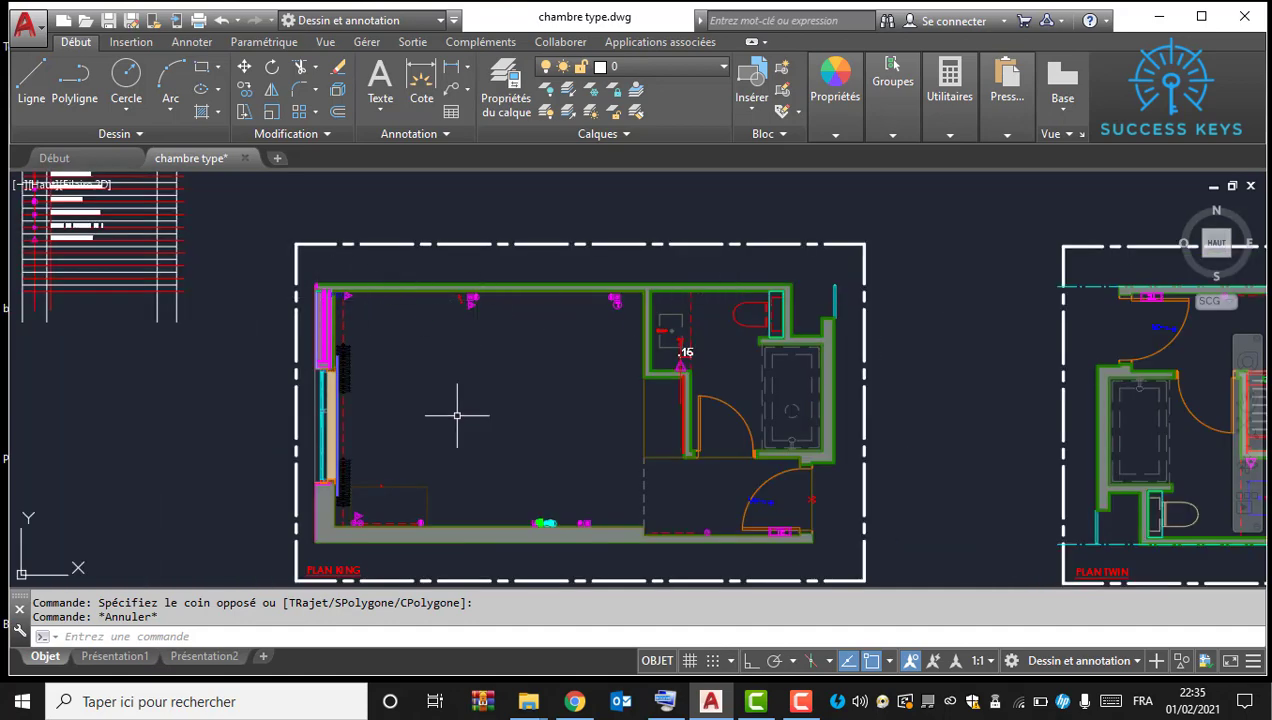
Step: Copy the circular socket symbol near the entrance door by its centre onto the legend's vertical guide line, in the row below PRISE RASOIR 1.1 M
{"action": "scroll", "coordinate": [457, 415], "scroll_direction": "up", "scroll_amount": 8}
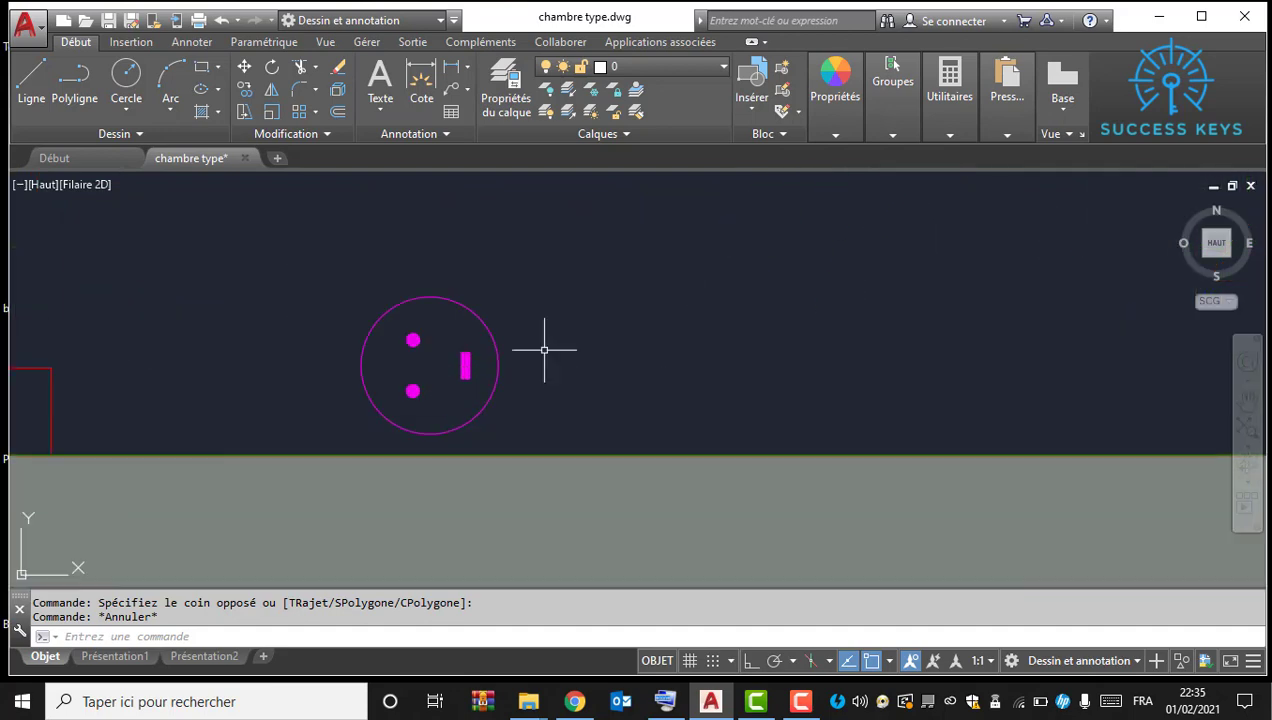
{"action": "left_click", "coordinate": [555, 334]}
{"action": "left_click", "coordinate": [462, 366]}
{"action": "right_click", "coordinate": [463, 364]}
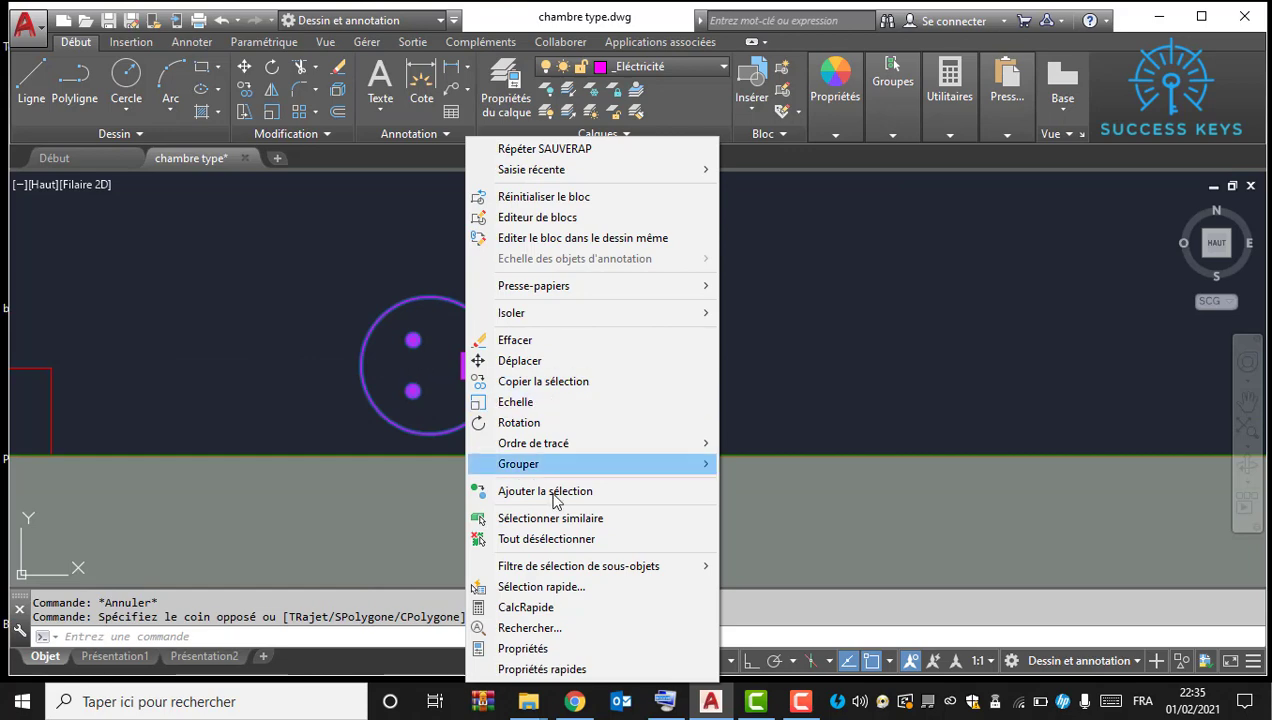
{"action": "left_click", "coordinate": [560, 382]}
{"action": "scroll", "coordinate": [431, 365], "scroll_direction": "down", "scroll_amount": 2}
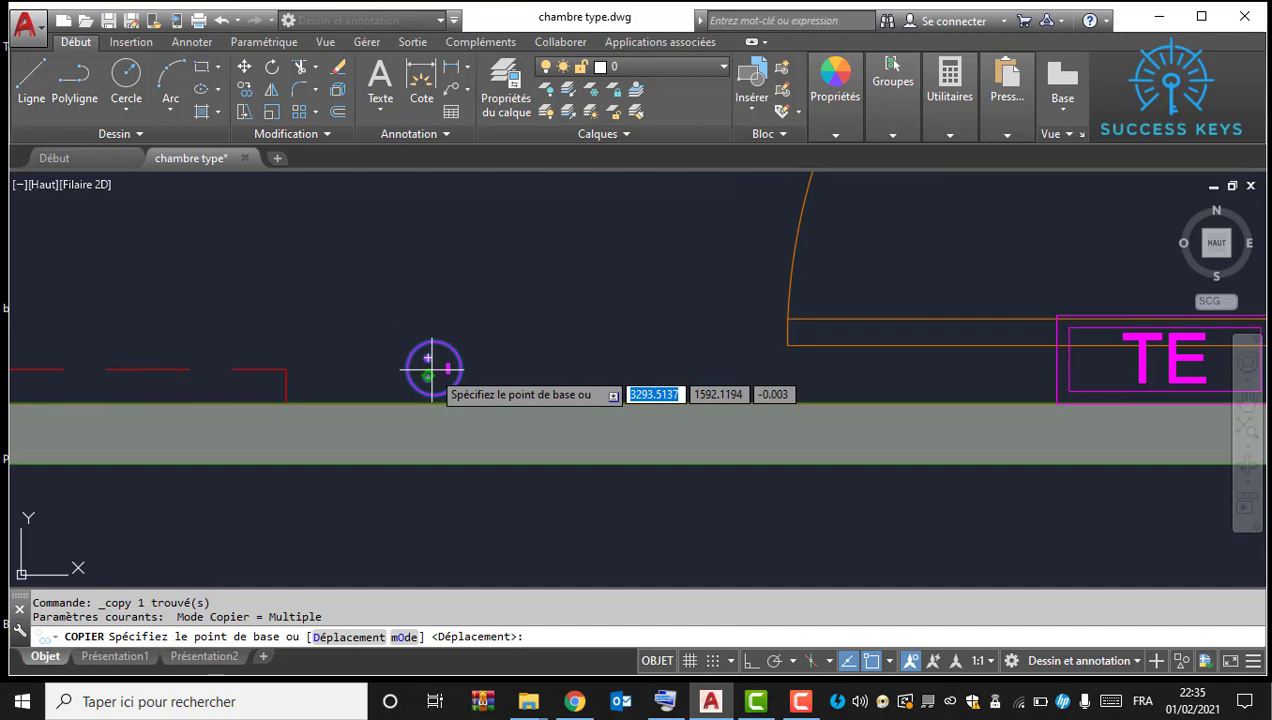
{"action": "scroll", "coordinate": [431, 369], "scroll_direction": "up", "scroll_amount": 2}
{"action": "left_click", "coordinate": [433, 361]}
{"action": "scroll", "coordinate": [489, 346], "scroll_direction": "down", "scroll_amount": 3}
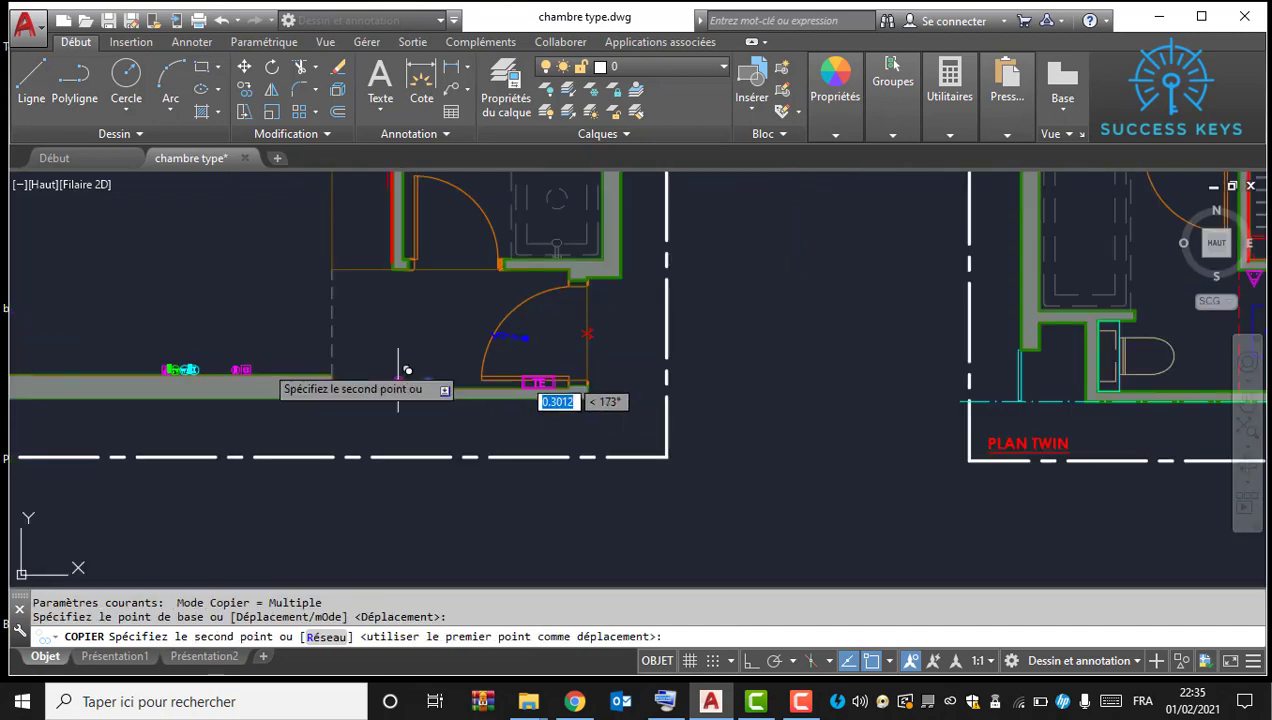
{"action": "middle_click_drag", "start_coordinate": [175, 350], "coordinate": [787, 431]}
{"action": "middle_click_drag", "start_coordinate": [412, 261], "coordinate": [574, 562]}
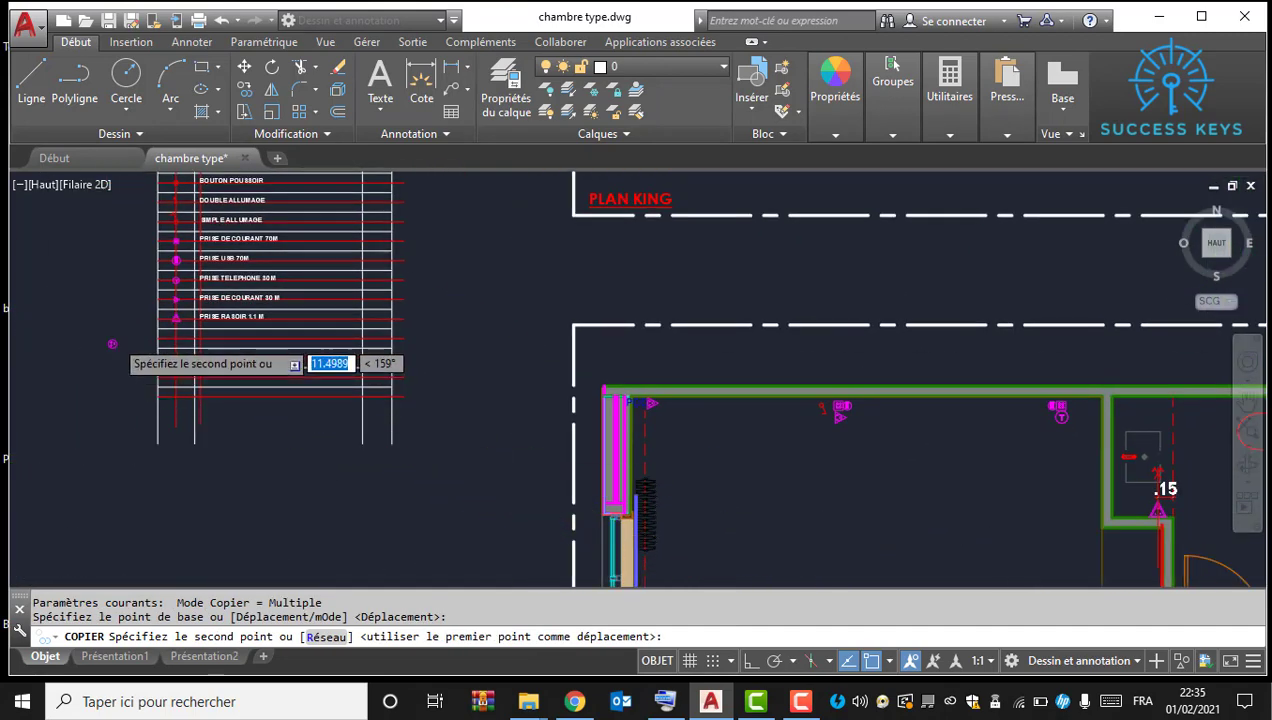
{"action": "scroll", "coordinate": [489, 349], "scroll_direction": "up", "scroll_amount": 8}
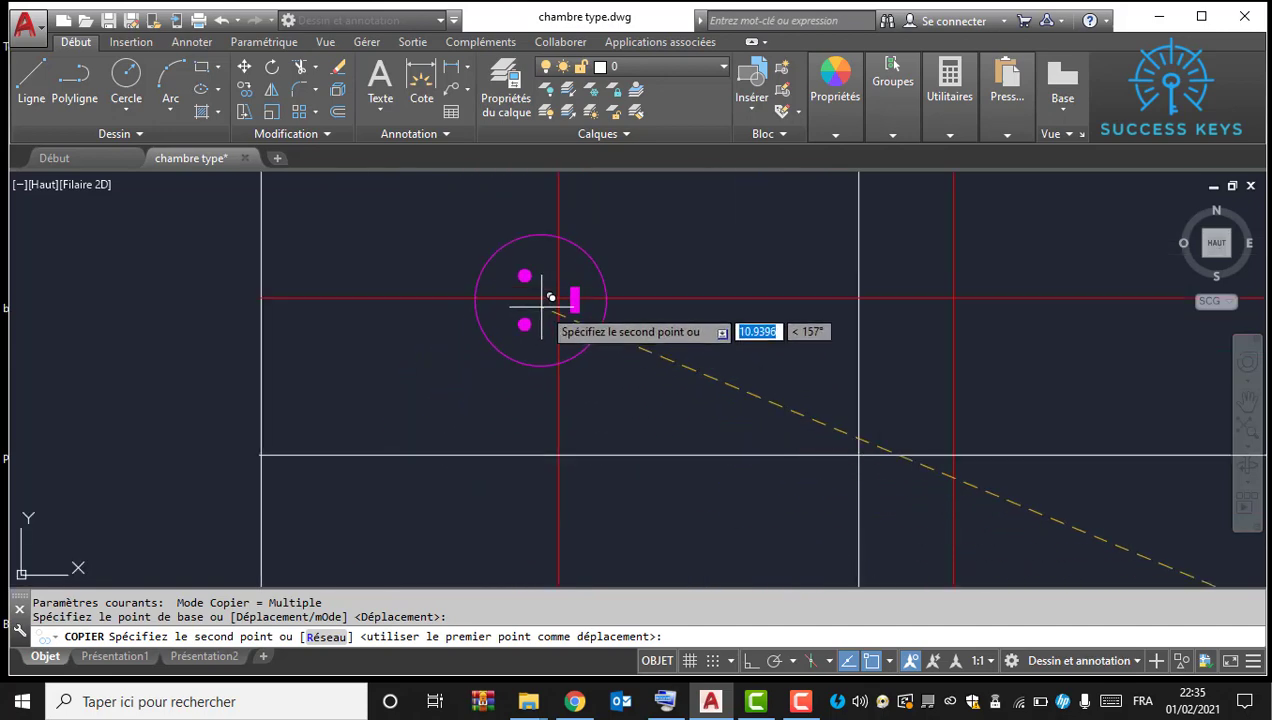
{"action": "key", "text": "Escape"}
{"action": "left_click", "coordinate": [607, 346]}
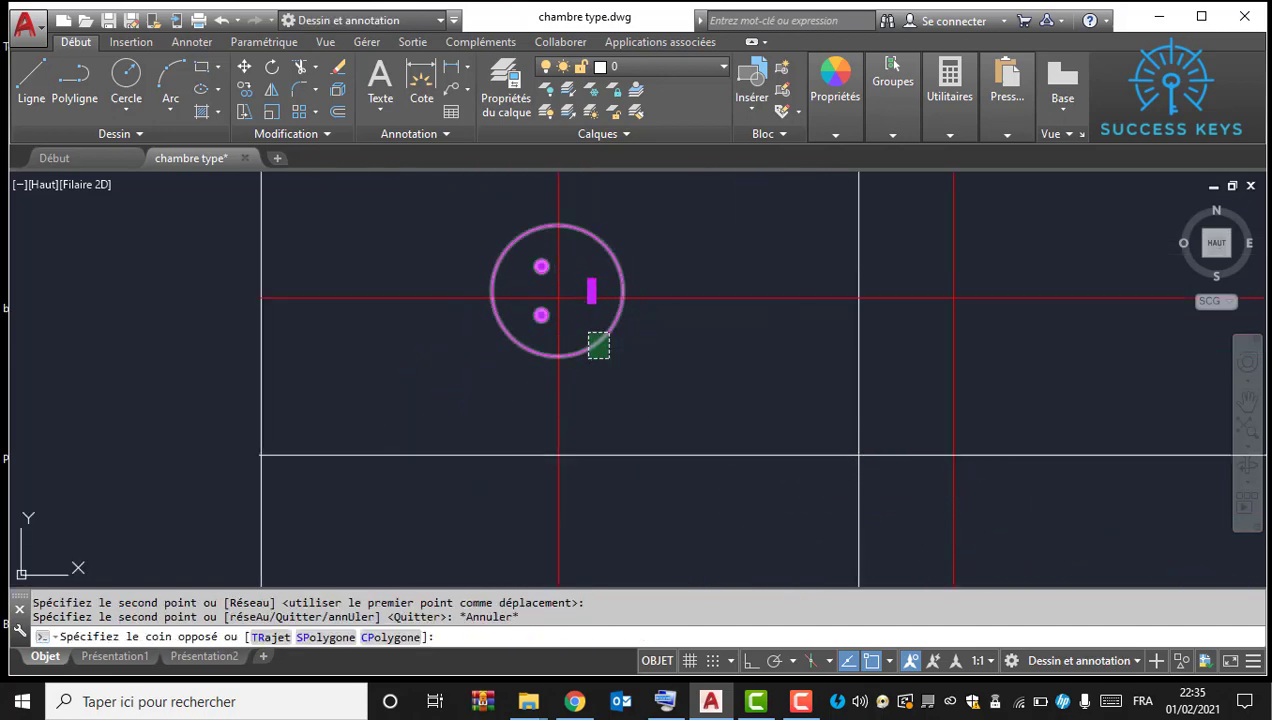
{"action": "scroll", "coordinate": [384, 411], "scroll_direction": "down", "scroll_amount": 7}
{"action": "left_click", "coordinate": [384, 412]}
{"action": "scroll", "coordinate": [513, 340], "scroll_direction": "up", "scroll_amount": 2}
{"action": "key", "text": "Escape"}
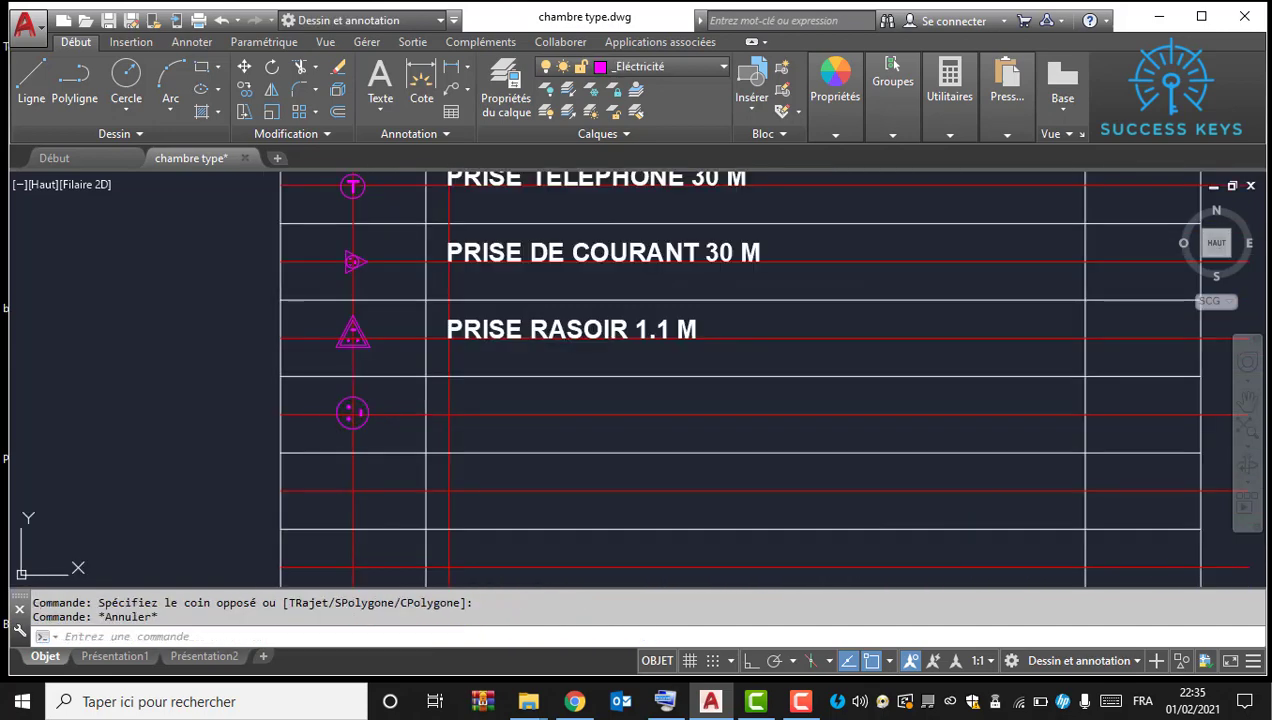
Step: Copy the PRISE DE COURANT 30 M text into the row of the circular socket symbol
{"action": "key", "text": "Escape"}
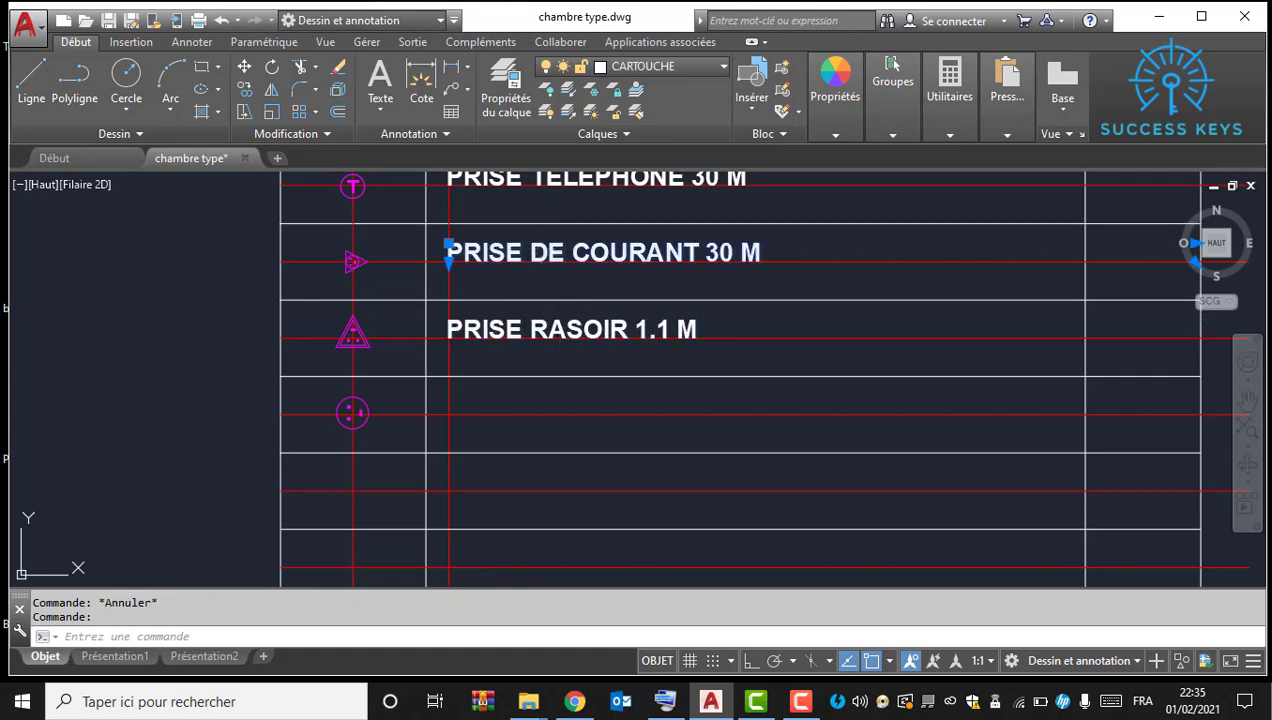
{"action": "right_click", "coordinate": [541, 375]}
{"action": "left_click", "coordinate": [637, 381]}
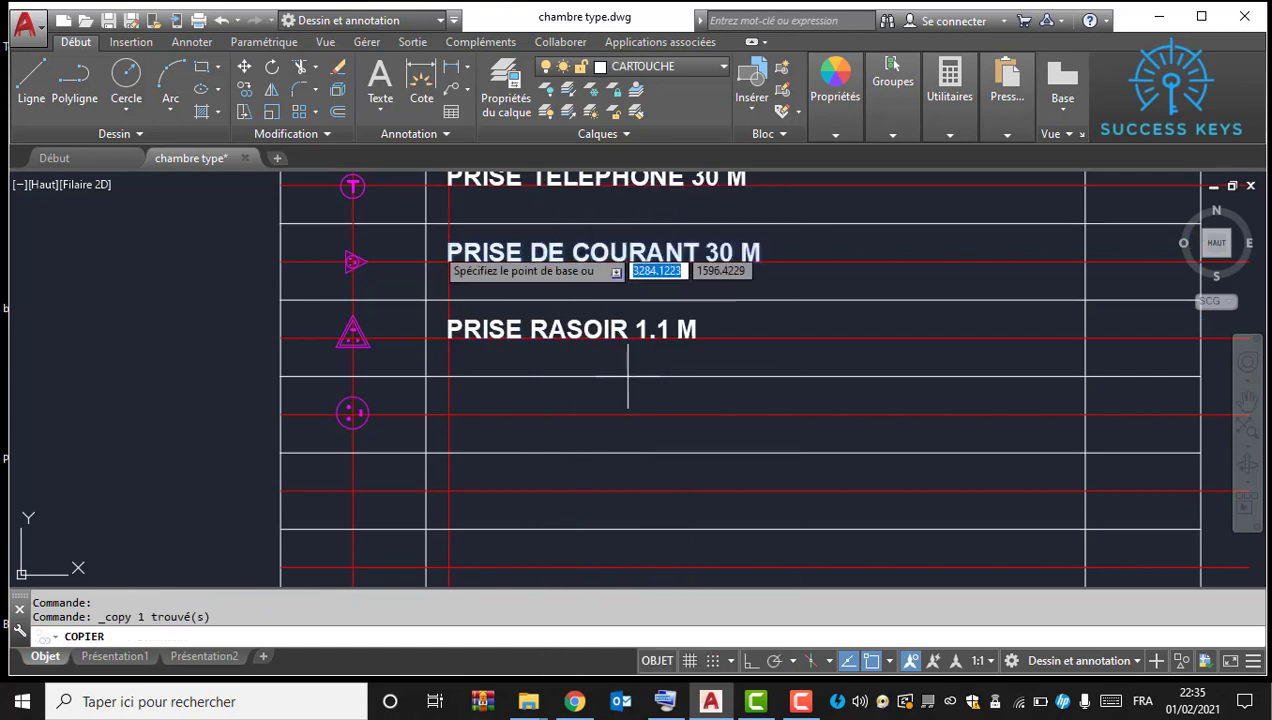
{"action": "left_click", "coordinate": [434, 212]}
{"action": "left_click", "coordinate": [519, 408]}
{"action": "key", "text": "Escape"}
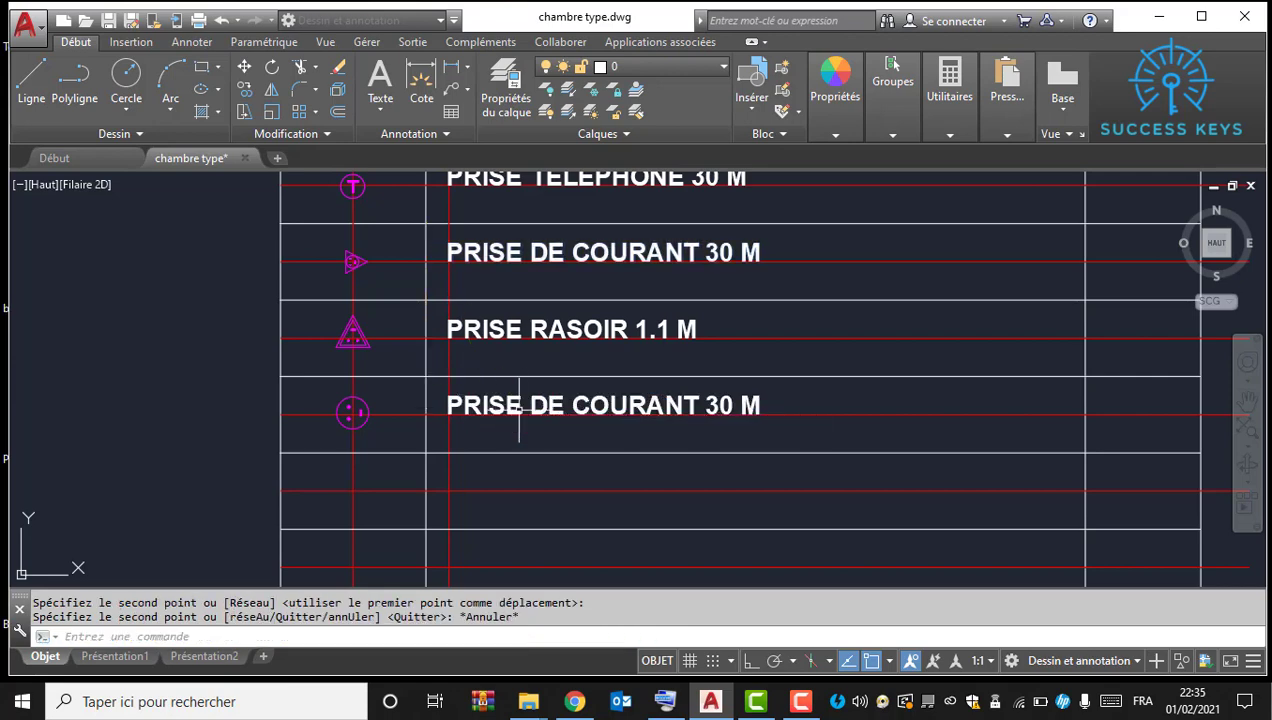
{"action": "key", "text": "Escape"}
Step: Examine the group of socket, TV, WF, I and USB symbols along the lower King plan's bedroom wall for the next legend entry
{"action": "scroll", "coordinate": [385, 380], "scroll_direction": "down", "scroll_amount": 8}
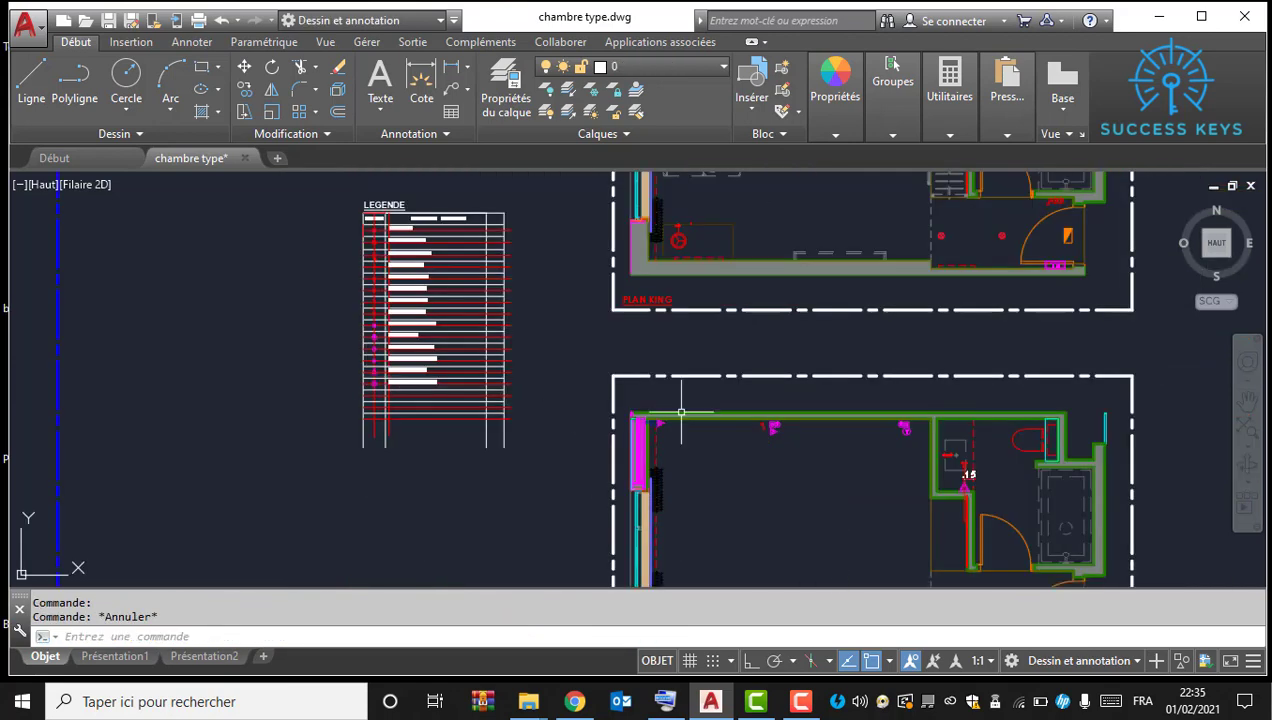
{"action": "middle_click_drag", "start_coordinate": [955, 448], "coordinate": [610, 335]}
{"action": "scroll", "coordinate": [500, 506], "scroll_direction": "up", "scroll_amount": 2}
{"action": "scroll", "coordinate": [474, 545], "scroll_direction": "up", "scroll_amount": 6}
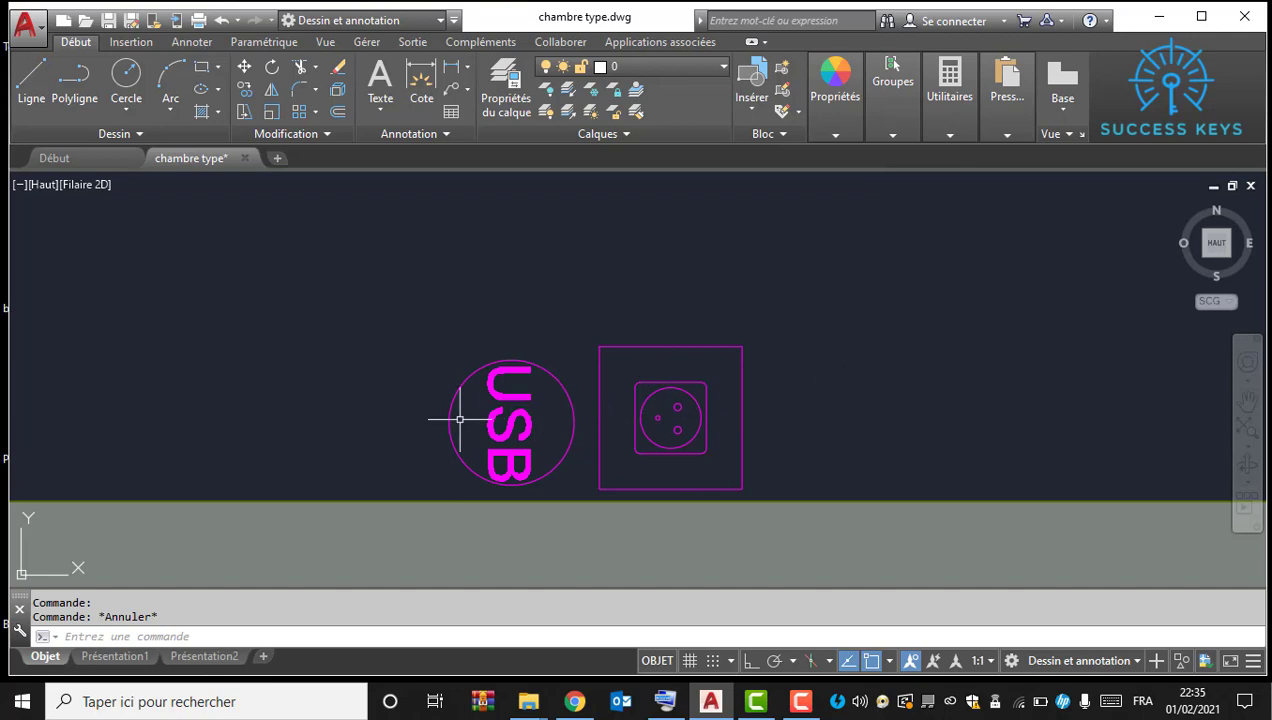
{"action": "scroll", "coordinate": [580, 422], "scroll_direction": "down", "scroll_amount": 6}
{"action": "scroll", "coordinate": [545, 424], "scroll_direction": "up", "scroll_amount": 2}
{"action": "middle_click_drag", "start_coordinate": [355, 426], "coordinate": [495, 425]}
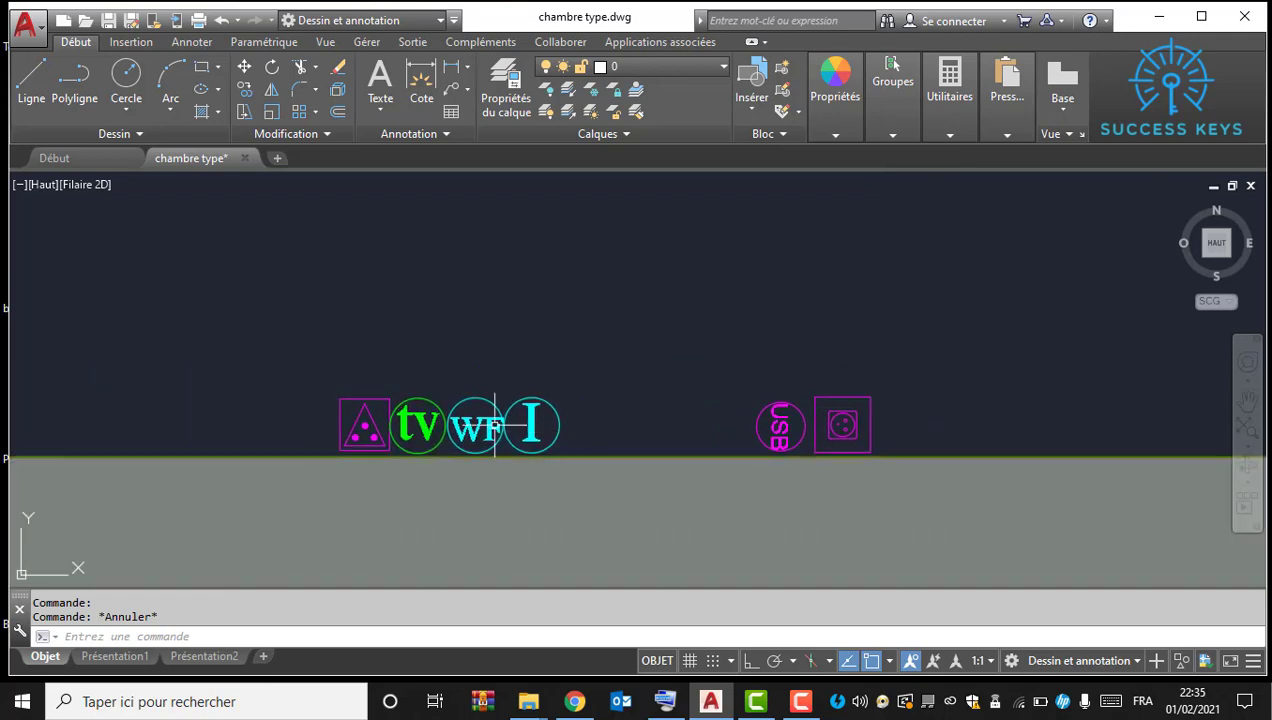
{"action": "scroll", "coordinate": [492, 425], "scroll_direction": "up", "scroll_amount": 2}
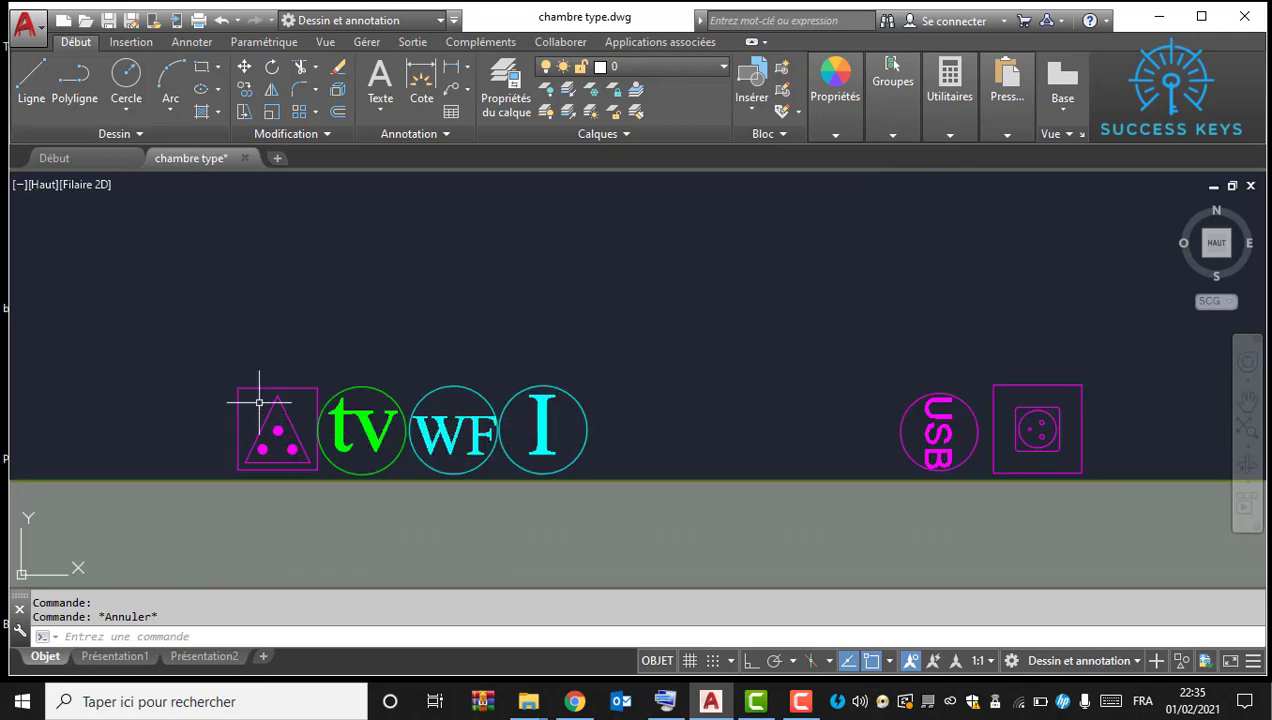
Step: Check the socket symbols and designations already in the legend, from PRISE TELEPHONE 30 M to the last PRISE DE COURANT 30 M row
{"action": "scroll", "coordinate": [273, 412], "scroll_direction": "down", "scroll_amount": 5}
{"action": "scroll", "coordinate": [271, 414], "scroll_direction": "up", "scroll_amount": 7}
{"action": "scroll", "coordinate": [330, 378], "scroll_direction": "down", "scroll_amount": 15}
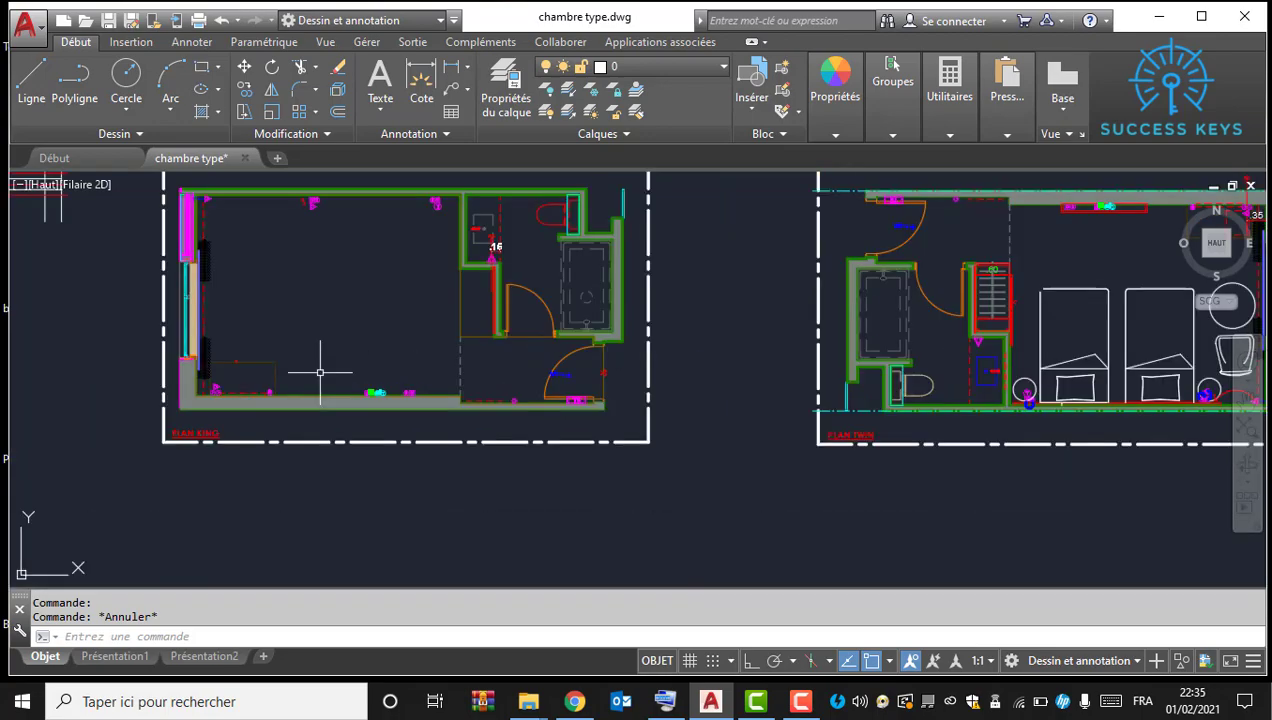
{"action": "middle_click_drag", "start_coordinate": [215, 265], "coordinate": [465, 528]}
{"action": "scroll", "coordinate": [227, 440], "scroll_direction": "up", "scroll_amount": 6}
{"action": "middle_click_drag", "start_coordinate": [227, 500], "coordinate": [227, 180]}
{"action": "scroll", "coordinate": [273, 410], "scroll_direction": "up", "scroll_amount": 4}
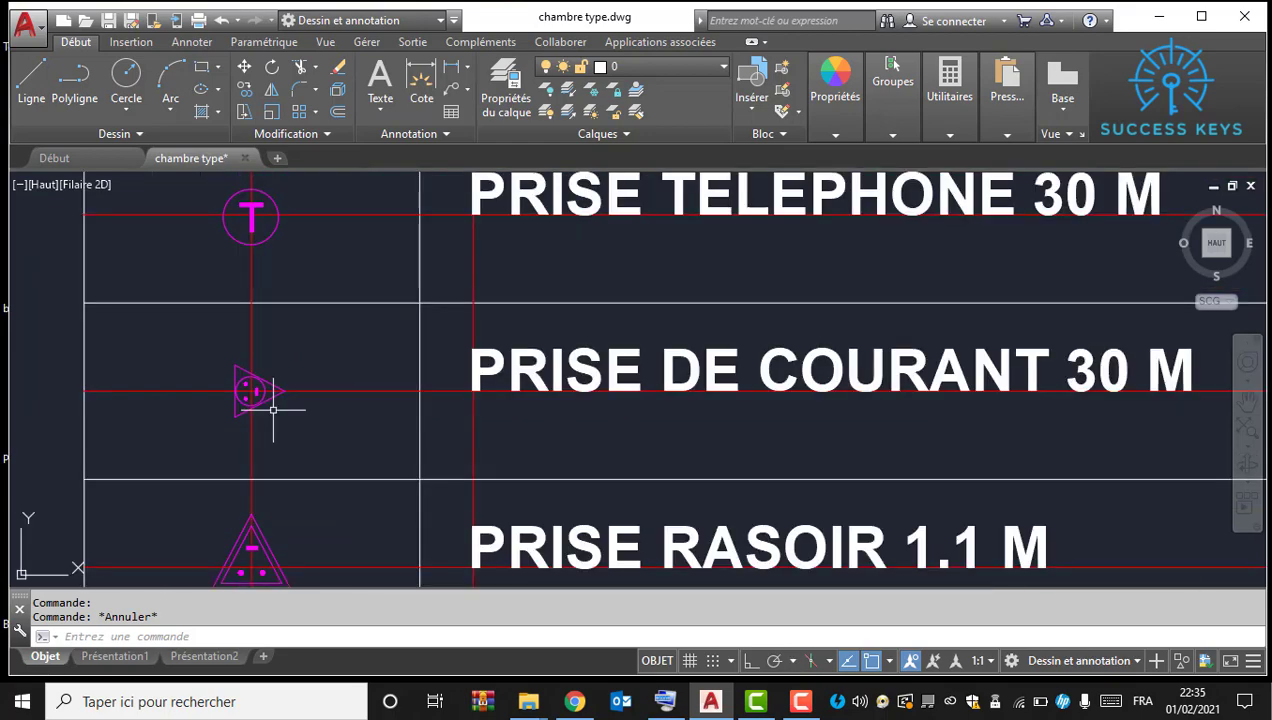
{"action": "scroll", "coordinate": [298, 450], "scroll_direction": "down", "scroll_amount": 5}
{"action": "scroll", "coordinate": [235, 402], "scroll_direction": "up", "scroll_amount": 5}
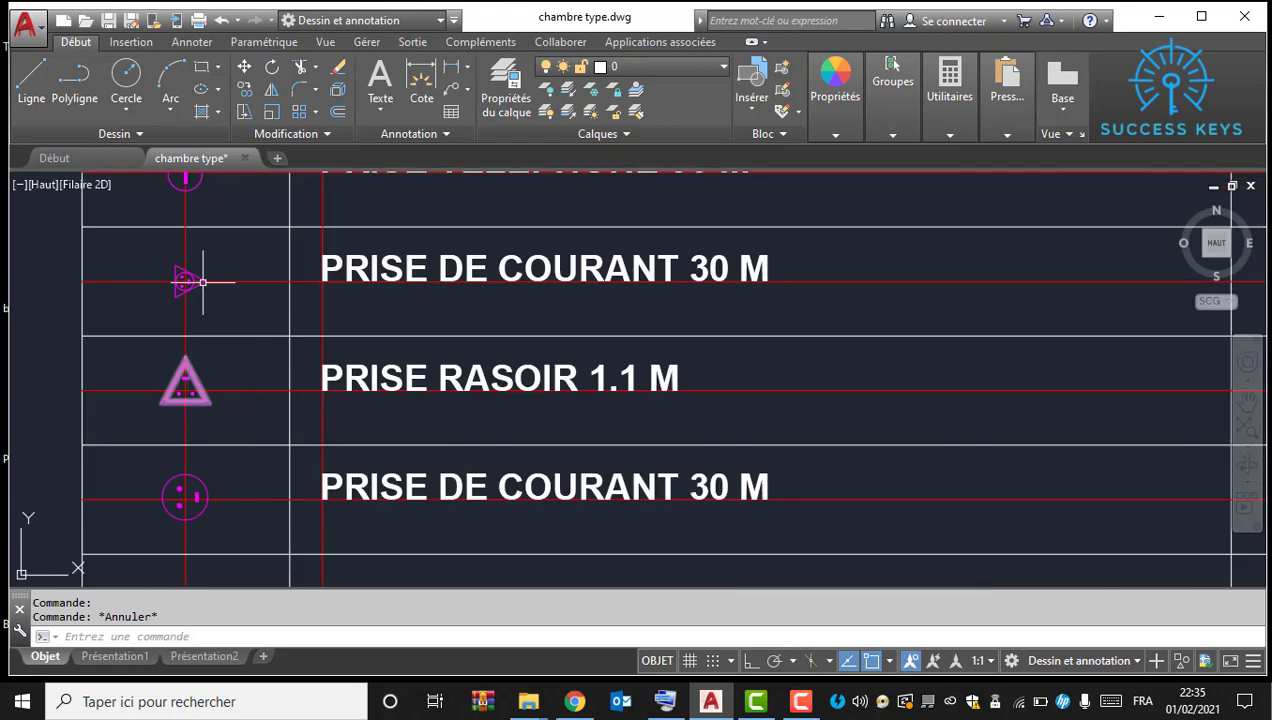
Step: Examine the socket, TV, WF, I and USB symbols on both long walls of the lower King plan for ones missing from the legend
{"action": "scroll", "coordinate": [202, 283], "scroll_direction": "down", "scroll_amount": 5}
{"action": "middle_click_drag", "start_coordinate": [355, 372], "coordinate": [622, 494]}
{"action": "scroll", "coordinate": [417, 237], "scroll_direction": "up", "scroll_amount": 3}
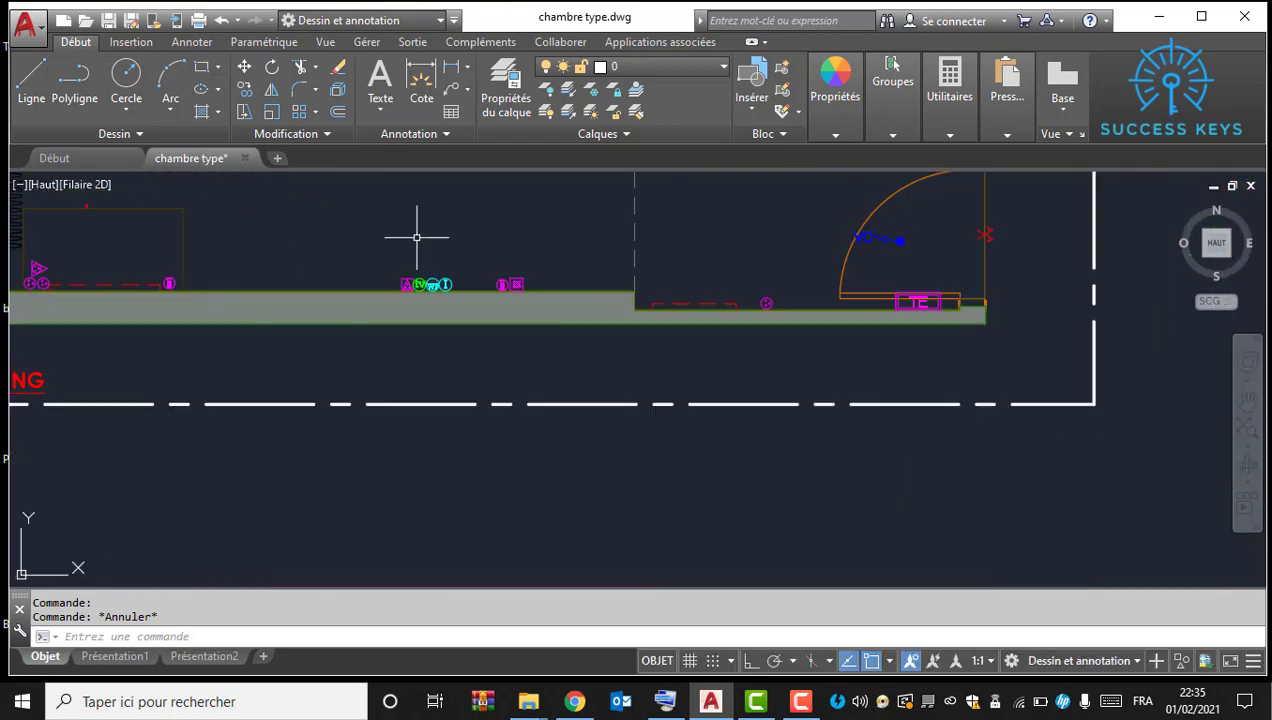
{"action": "scroll", "coordinate": [330, 323], "scroll_direction": "up", "scroll_amount": 5}
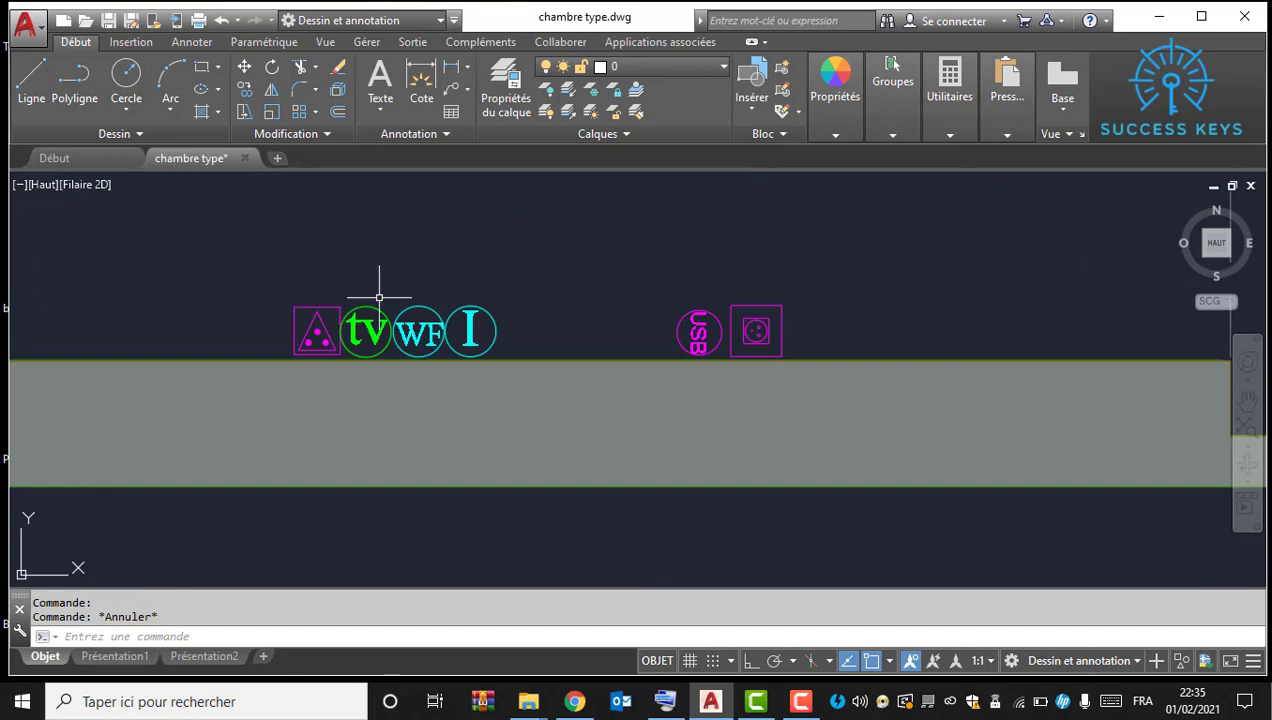
{"action": "scroll", "coordinate": [379, 297], "scroll_direction": "down", "scroll_amount": 5}
{"action": "scroll", "coordinate": [355, 304], "scroll_direction": "up", "scroll_amount": 2}
{"action": "scroll", "coordinate": [400, 285], "scroll_direction": "up", "scroll_amount": 3}
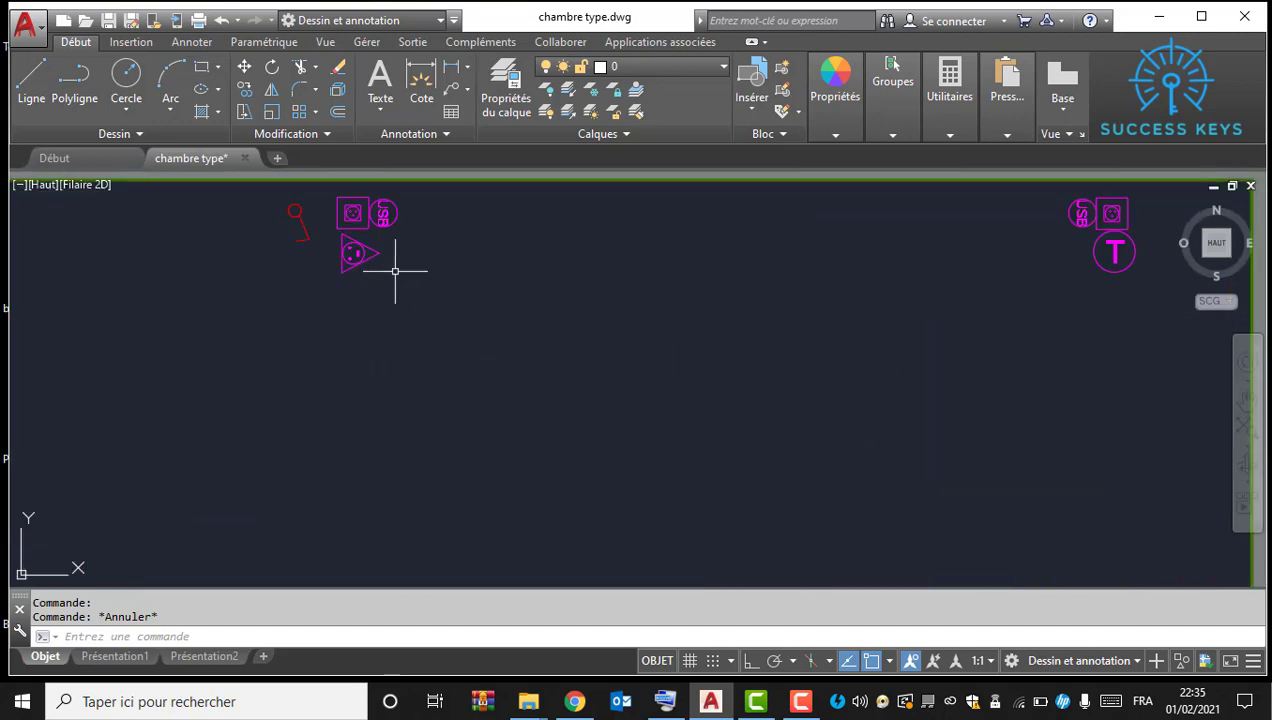
{"action": "scroll", "coordinate": [397, 300], "scroll_direction": "down", "scroll_amount": 3}
{"action": "middle_click_drag", "start_coordinate": [430, 510], "coordinate": [420, 167]}
{"action": "scroll", "coordinate": [457, 422], "scroll_direction": "up", "scroll_amount": 5}
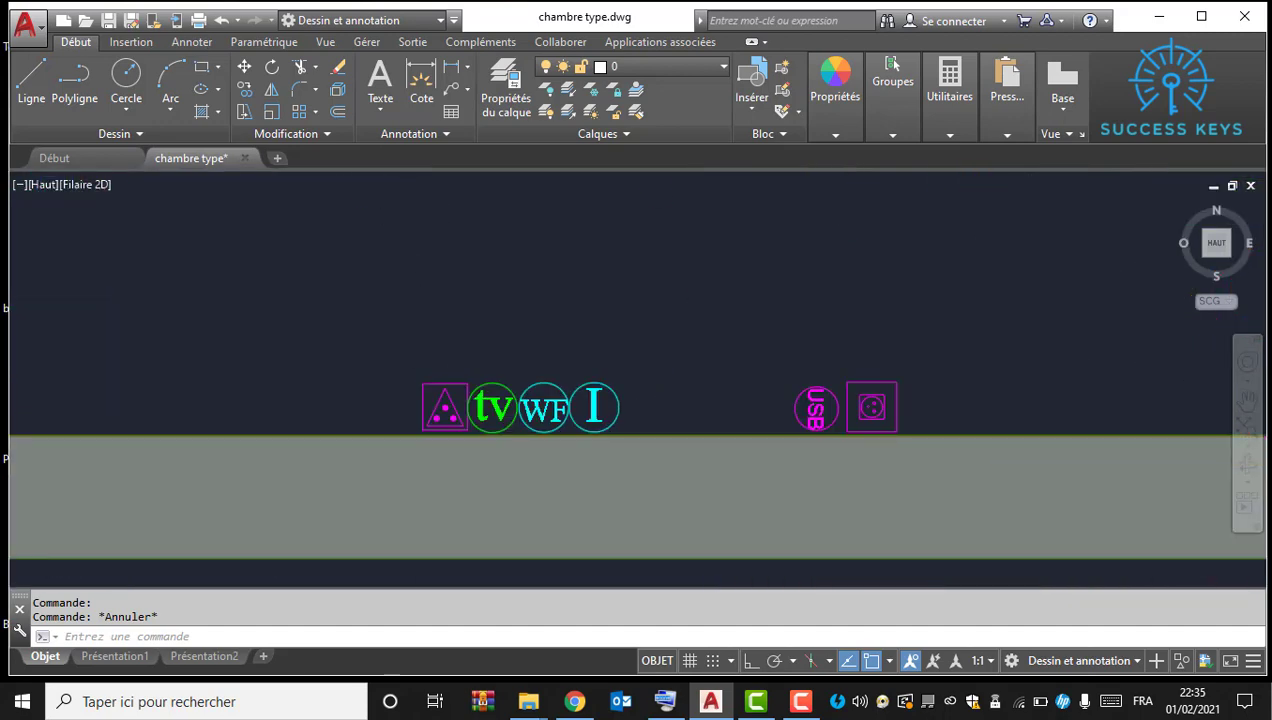
{"action": "left_click", "coordinate": [507, 328]}
{"action": "left_click", "coordinate": [428, 447]}
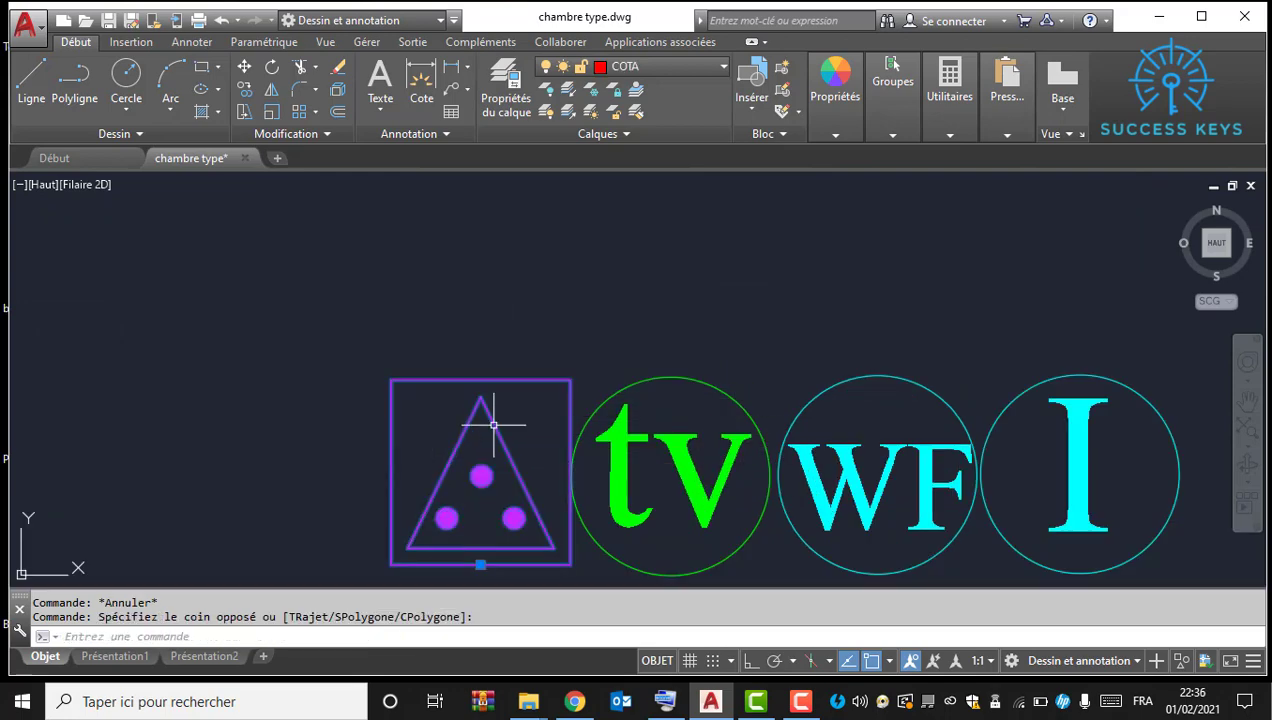
{"action": "right_click", "coordinate": [452, 338]}
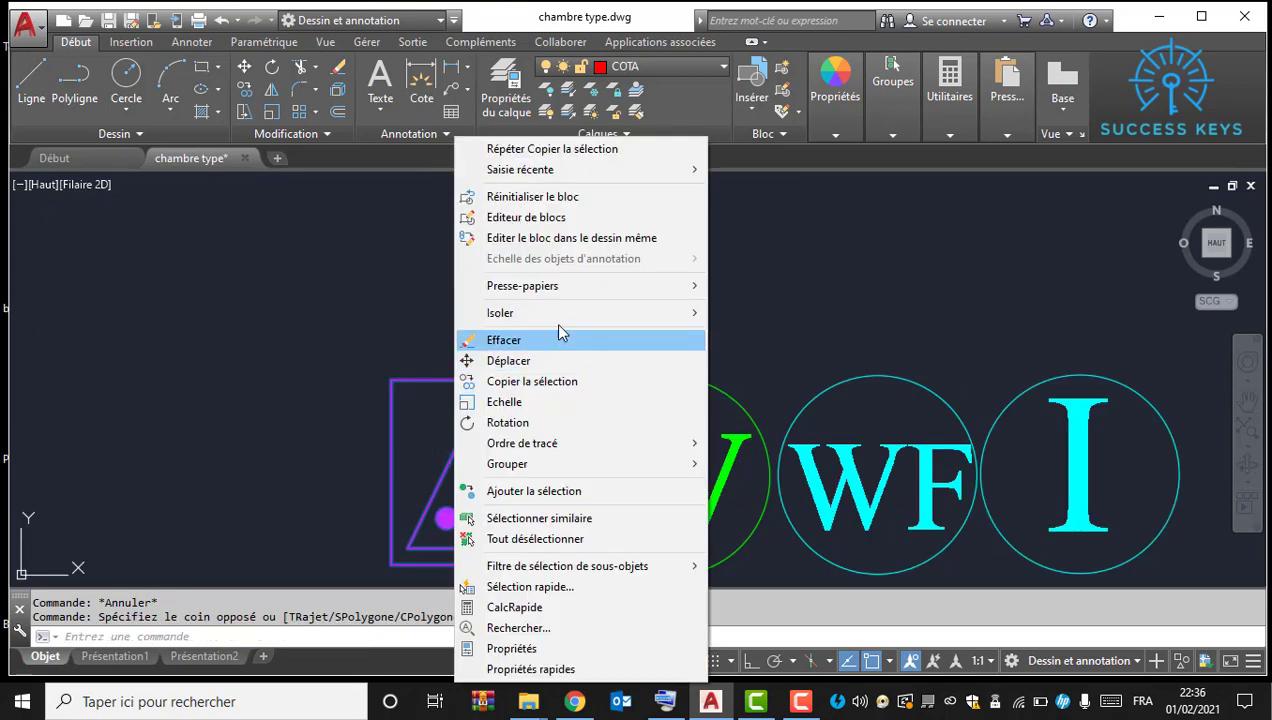
{"action": "left_click", "coordinate": [365, 366]}
{"action": "left_click", "coordinate": [493, 360]}
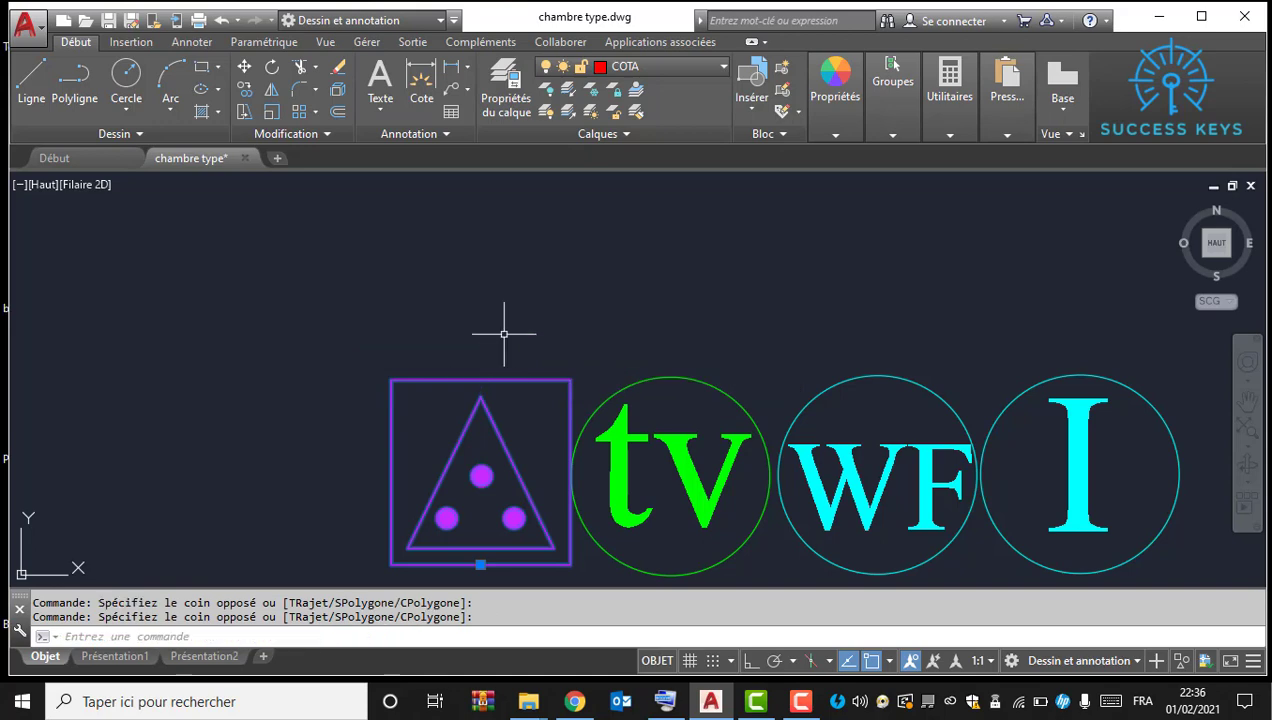
{"action": "key", "text": "Escape"}
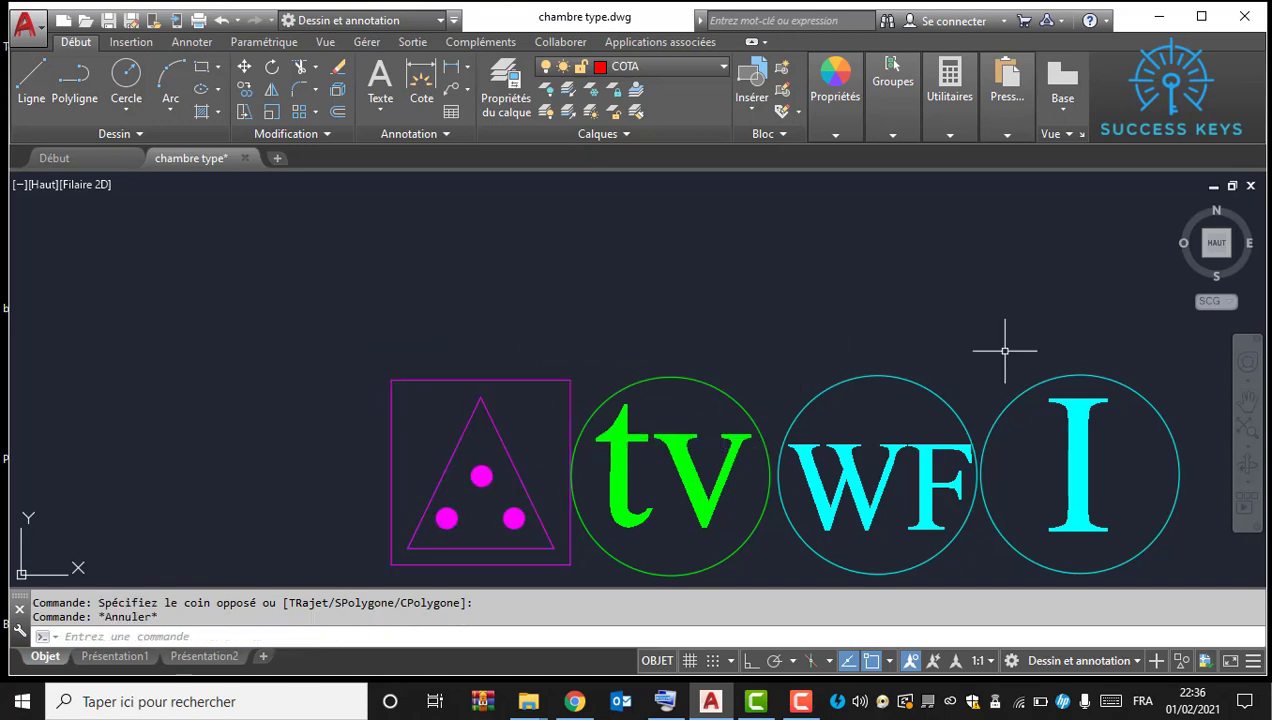
Step: Copy the triangular socket, TV, WF and I symbols from the lower King plan into the legend's first empty row, socket on the vertical guide line
{"action": "left_click", "coordinate": [1092, 340]}
{"action": "left_click", "coordinate": [426, 510]}
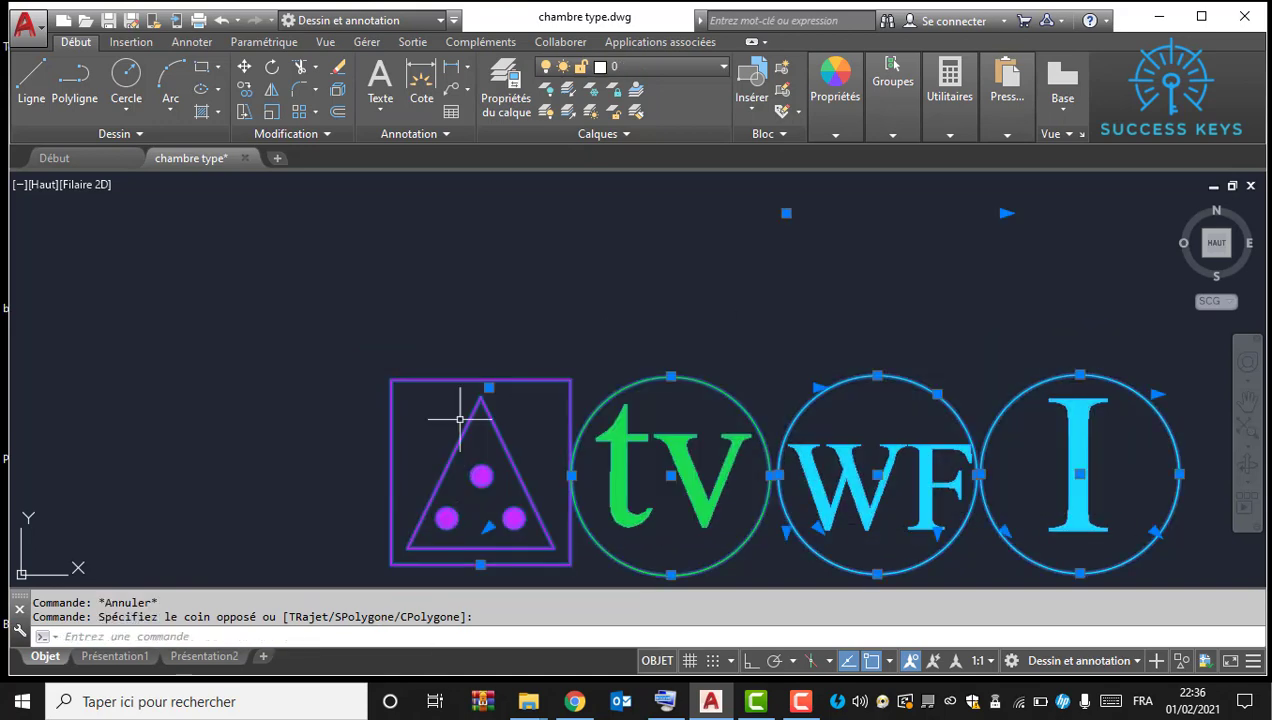
{"action": "right_click", "coordinate": [450, 420]}
{"action": "left_click", "coordinate": [557, 410]}
{"action": "left_click", "coordinate": [505, 437]}
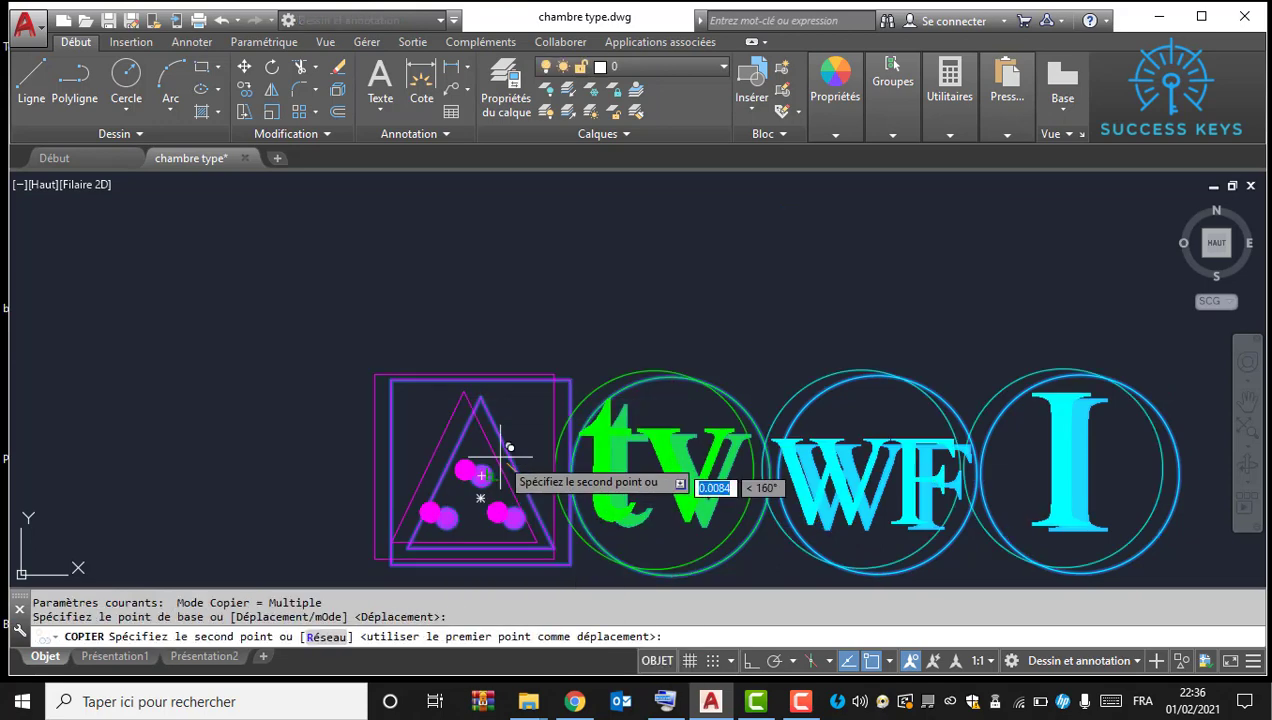
{"action": "scroll", "coordinate": [596, 400], "scroll_direction": "down", "scroll_amount": 3}
{"action": "middle_click_drag", "start_coordinate": [401, 412], "coordinate": [459, 424]}
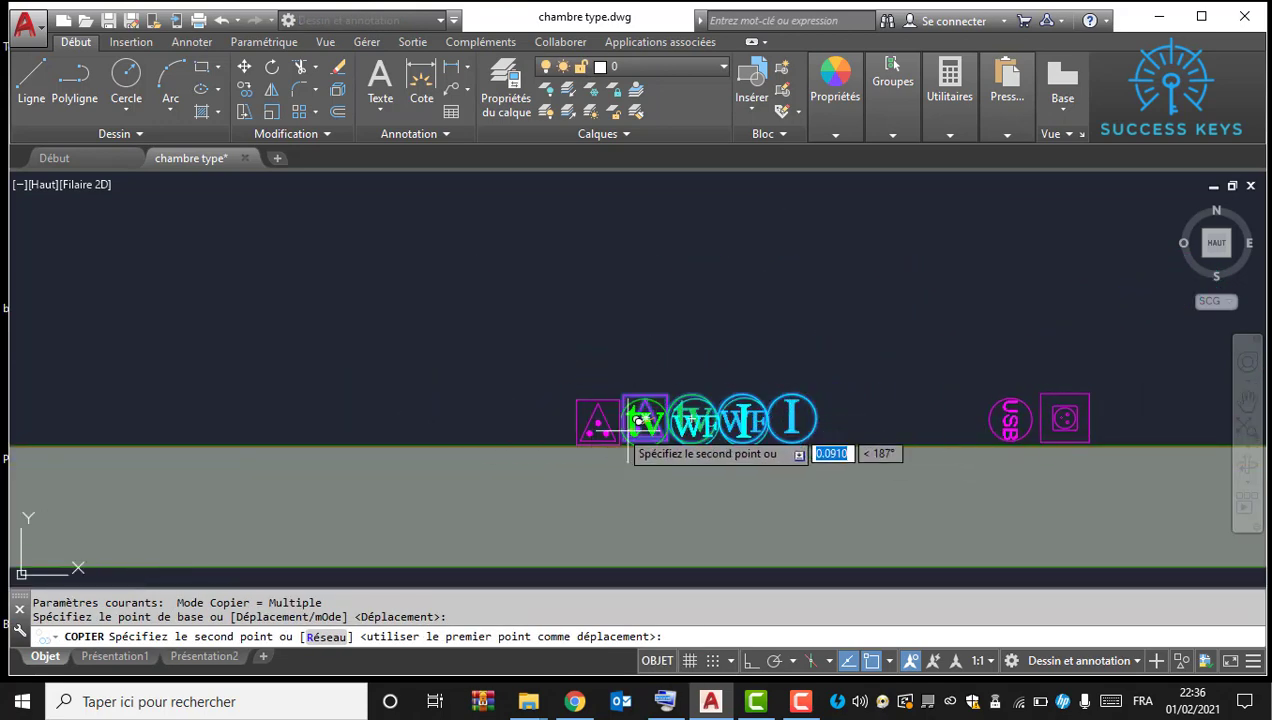
{"action": "scroll", "coordinate": [620, 404], "scroll_direction": "down", "scroll_amount": 3}
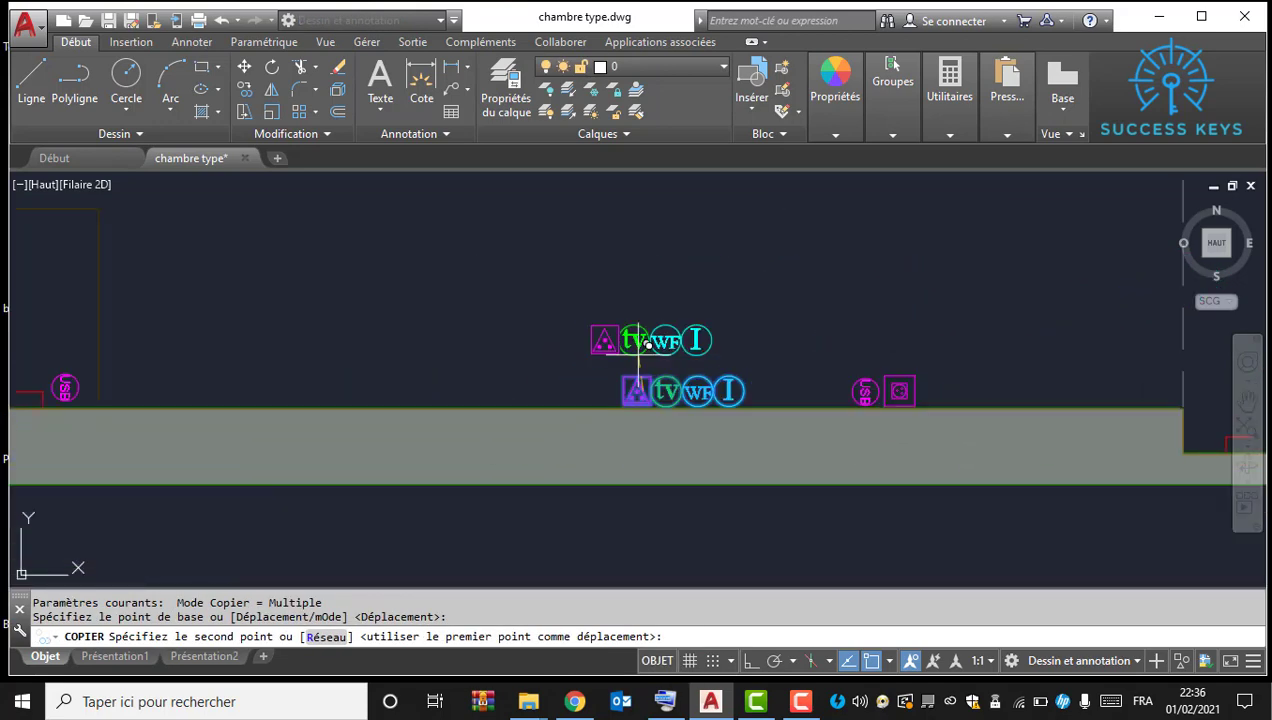
{"action": "mouse_move", "coordinate": [346, 272]}
{"action": "middle_mouse_down"}
{"action": "mouse_move", "coordinate": [656, 352]}
{"action": "mouse_move", "coordinate": [619, 378]}
{"action": "mouse_move", "coordinate": [826, 388]}
{"action": "middle_mouse_up"}
{"action": "scroll", "coordinate": [655, 363], "scroll_direction": "down", "scroll_amount": 4}
{"action": "middle_click_drag", "start_coordinate": [207, 261], "coordinate": [447, 482]}
{"action": "scroll", "coordinate": [573, 353], "scroll_direction": "up", "scroll_amount": 5}
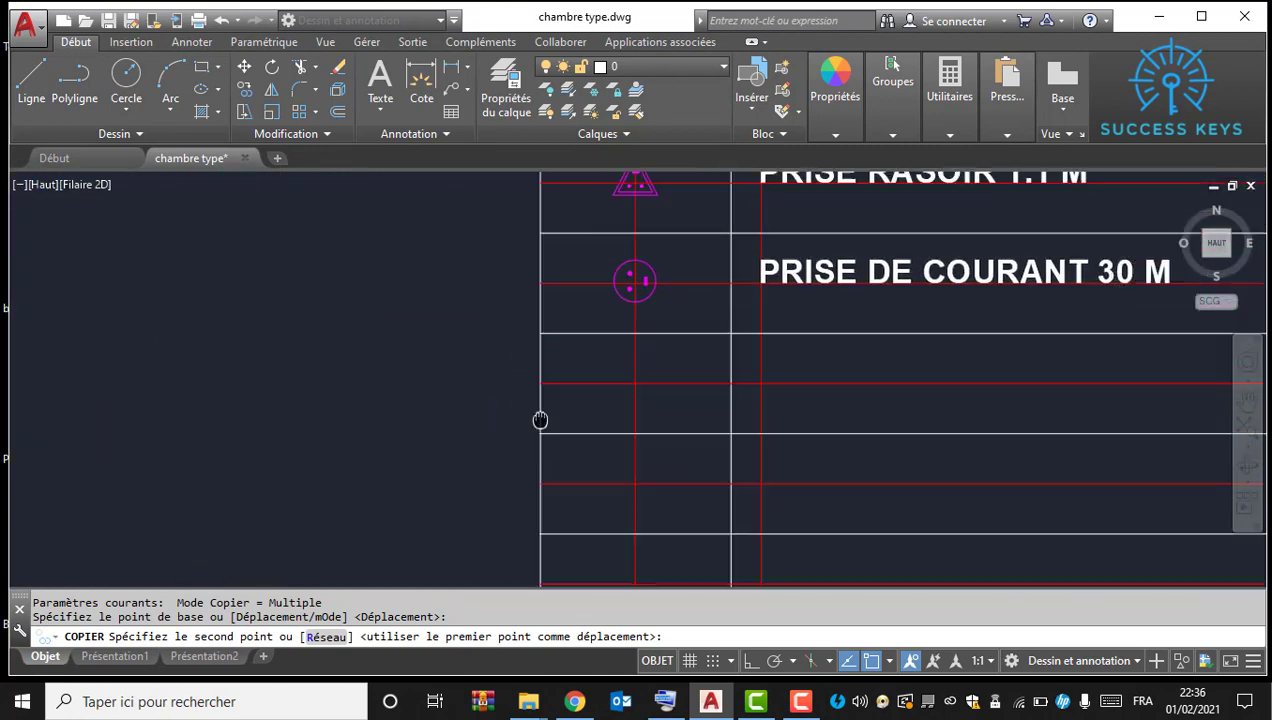
{"action": "scroll", "coordinate": [540, 420], "scroll_direction": "down", "scroll_amount": 2}
{"action": "scroll", "coordinate": [407, 402], "scroll_direction": "up", "scroll_amount": 2}
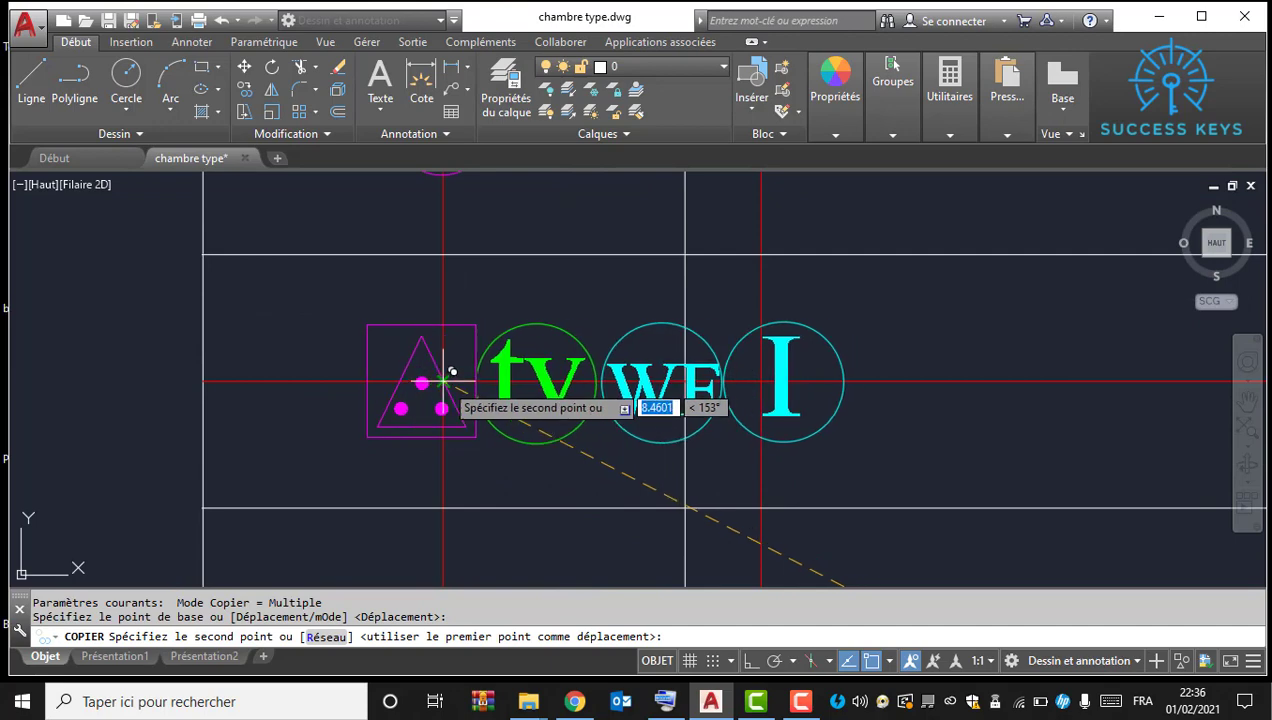
{"action": "left_click", "coordinate": [457, 383]}
{"action": "key", "text": "Escape"}
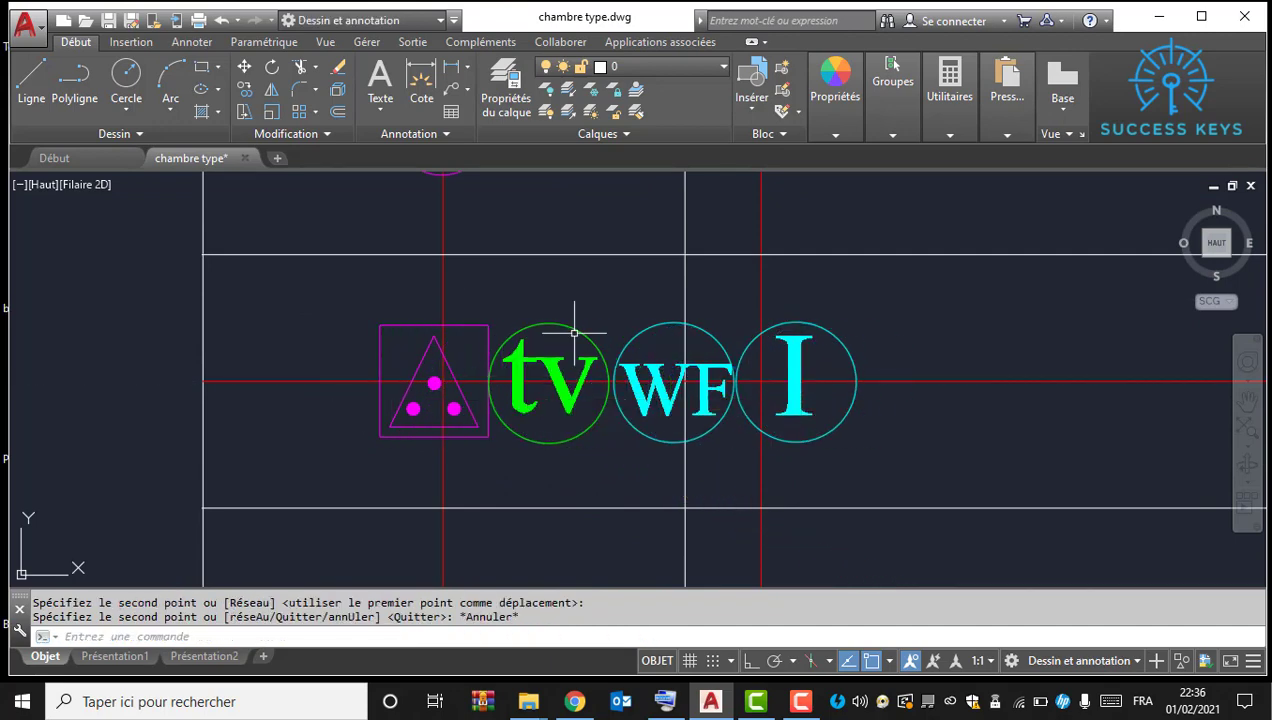
Step: Move the TV symbol down into the legend row below the triangular socket symbol, on that row's horizontal guide line
{"action": "left_click", "coordinate": [477, 289]}
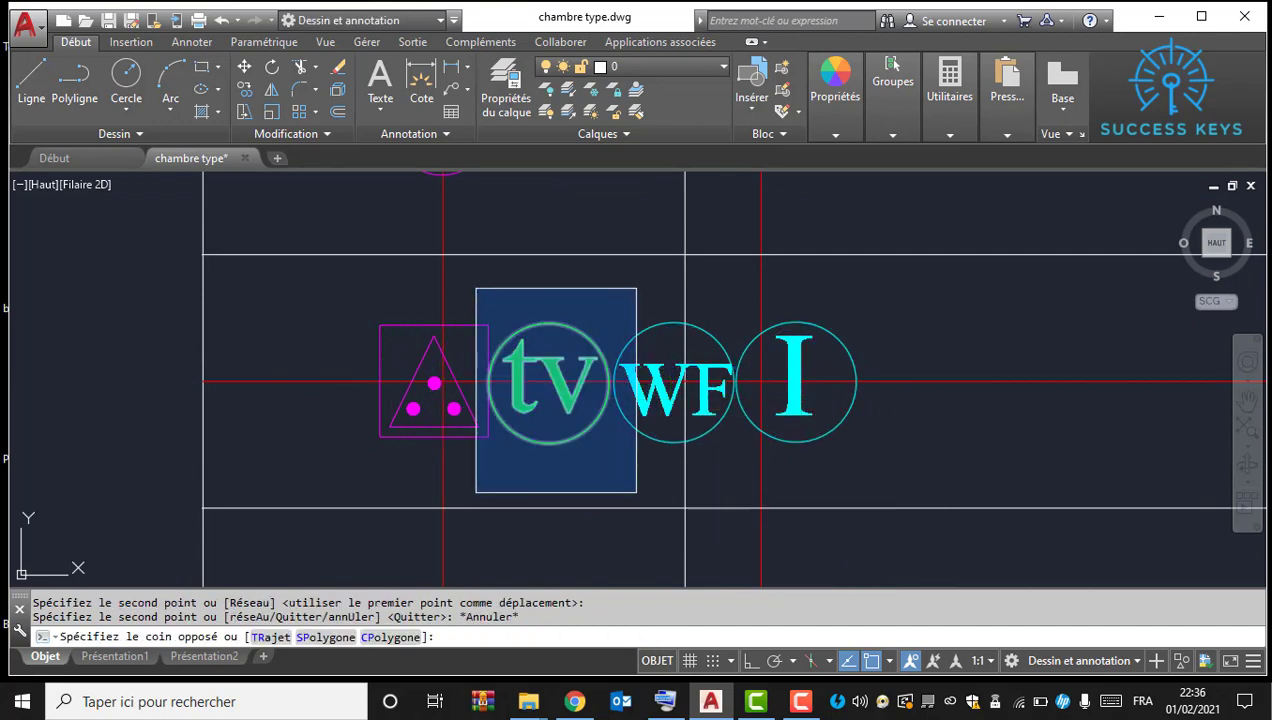
{"action": "left_click", "coordinate": [630, 510]}
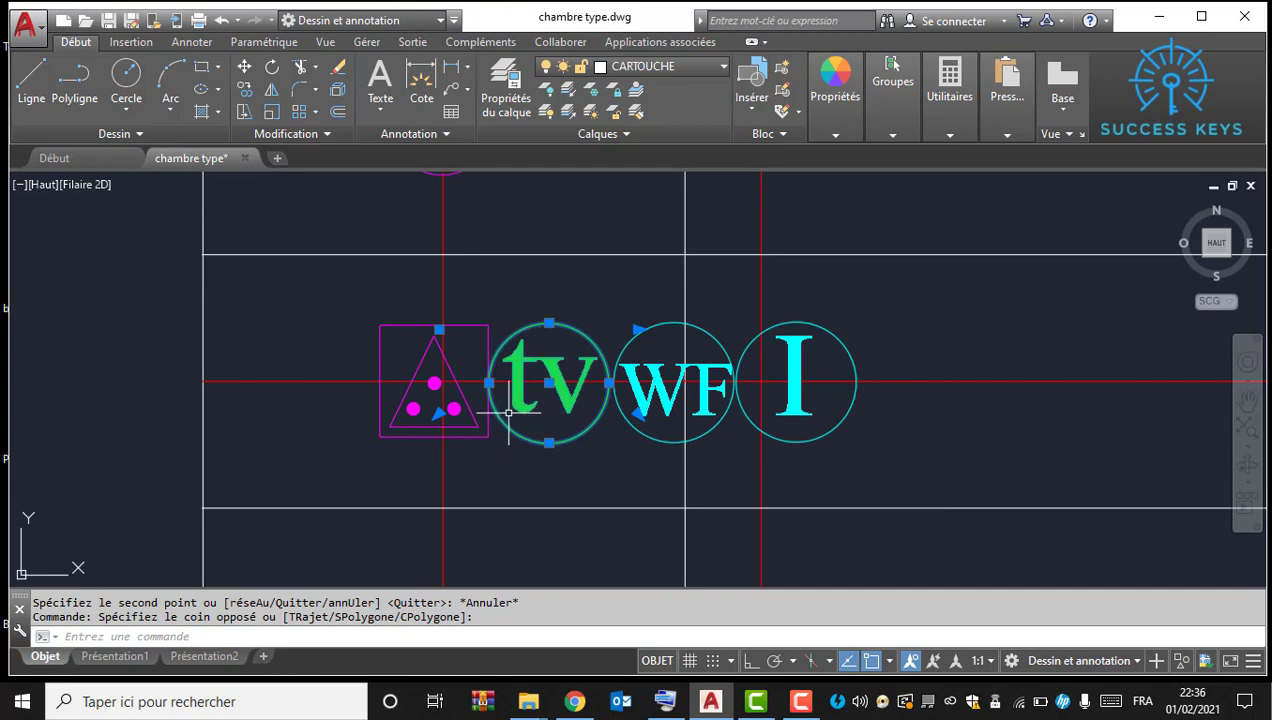
{"action": "type", "text": "P"}
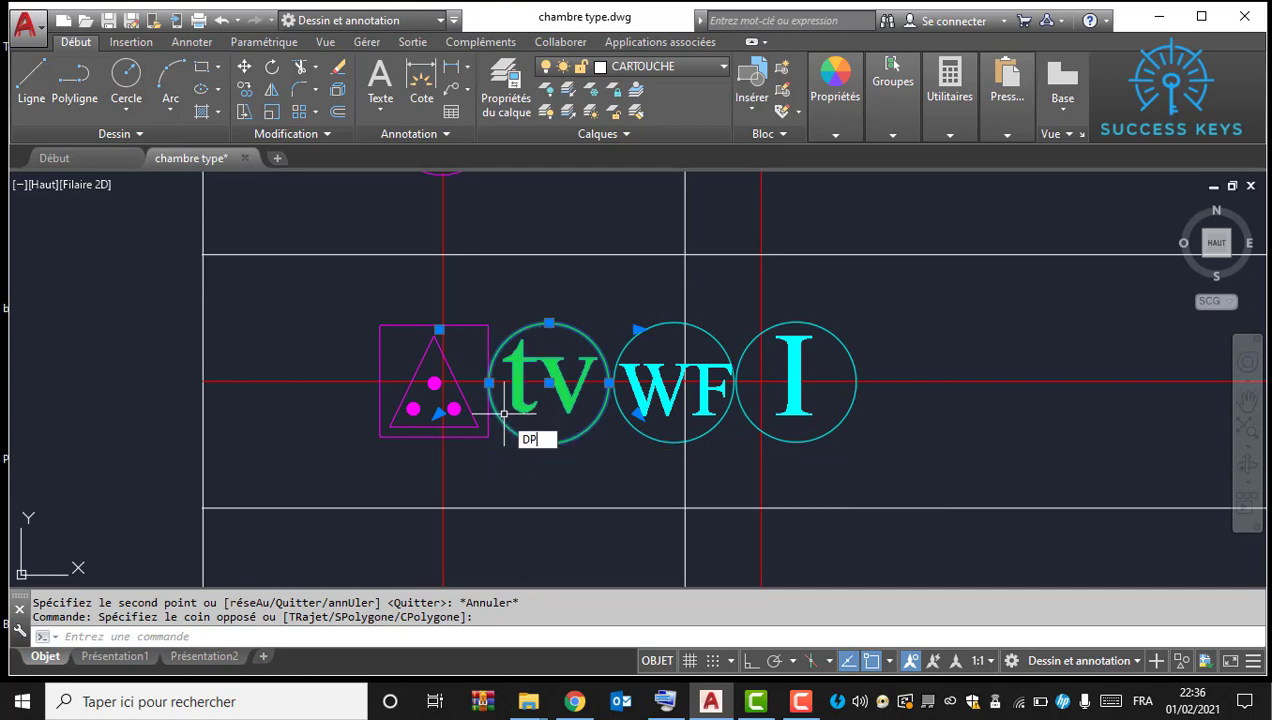
{"action": "key", "text": "Return"}
{"action": "left_click", "coordinate": [489, 382]}
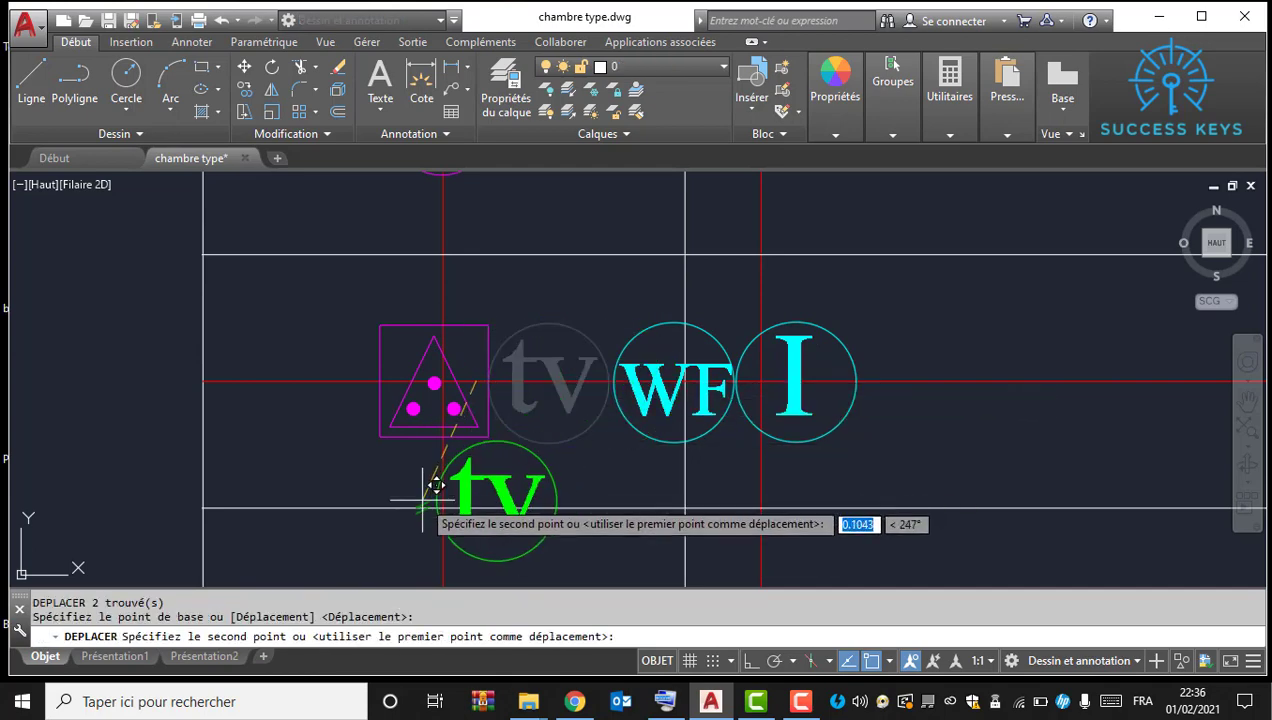
{"action": "middle_click_drag", "start_coordinate": [430, 490], "coordinate": [481, 383]}
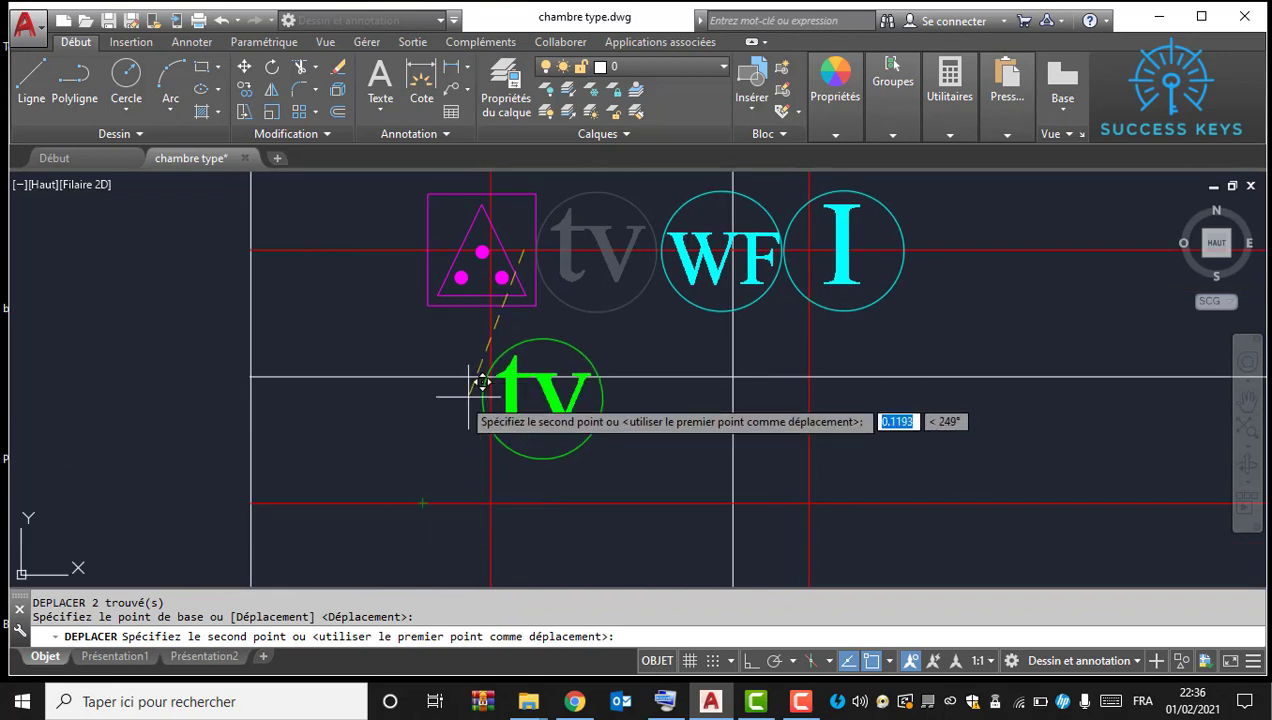
{"action": "left_click", "coordinate": [423, 494]}
Step: Move the TV symbol horizontally along its row onto the legend's vertical guide line
{"action": "left_click", "coordinate": [566, 466]}
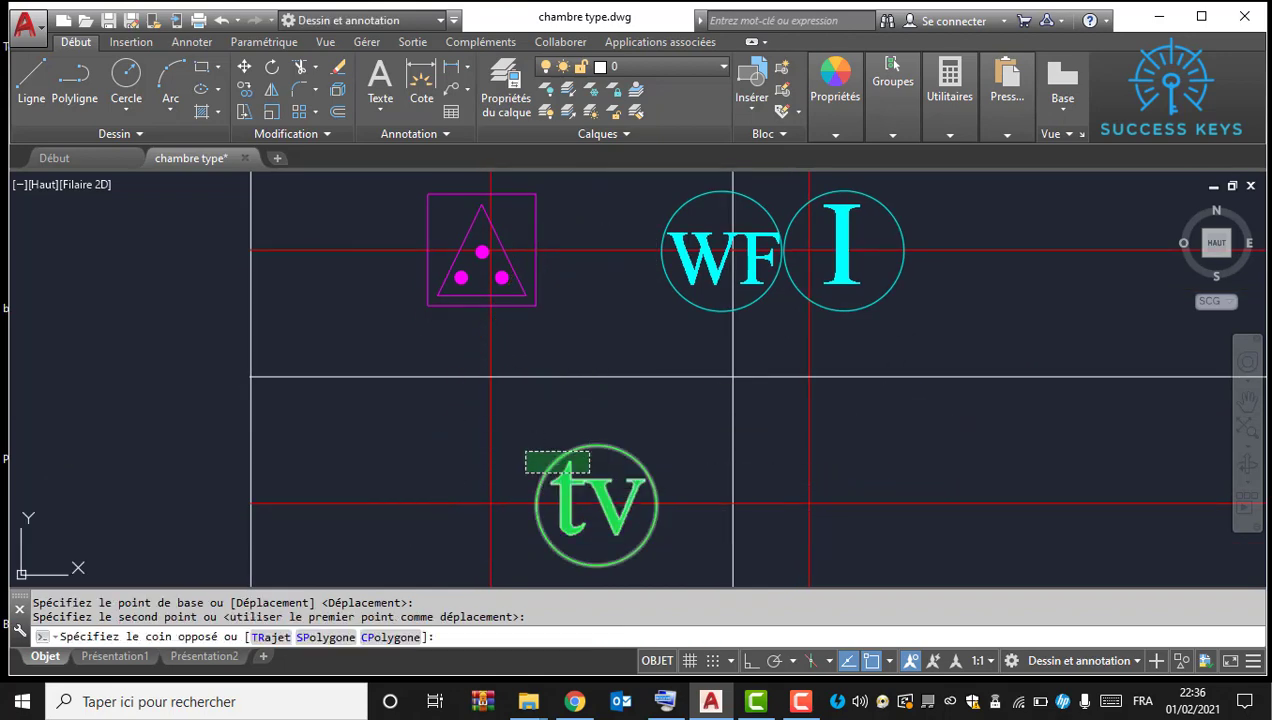
{"action": "left_click", "coordinate": [527, 452]}
{"action": "right_click", "coordinate": [568, 440]}
{"action": "left_click", "coordinate": [622, 144]}
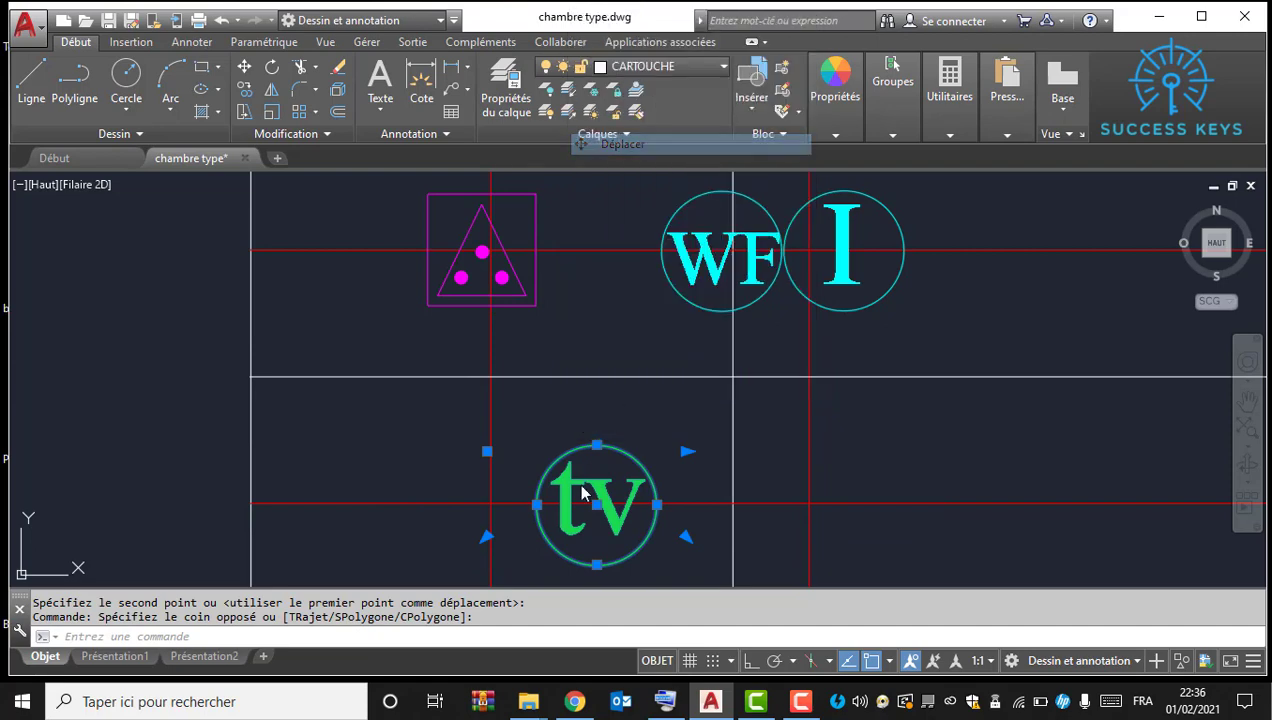
{"action": "left_click", "coordinate": [609, 489]}
{"action": "scroll", "coordinate": [477, 500], "scroll_direction": "up", "scroll_amount": 4}
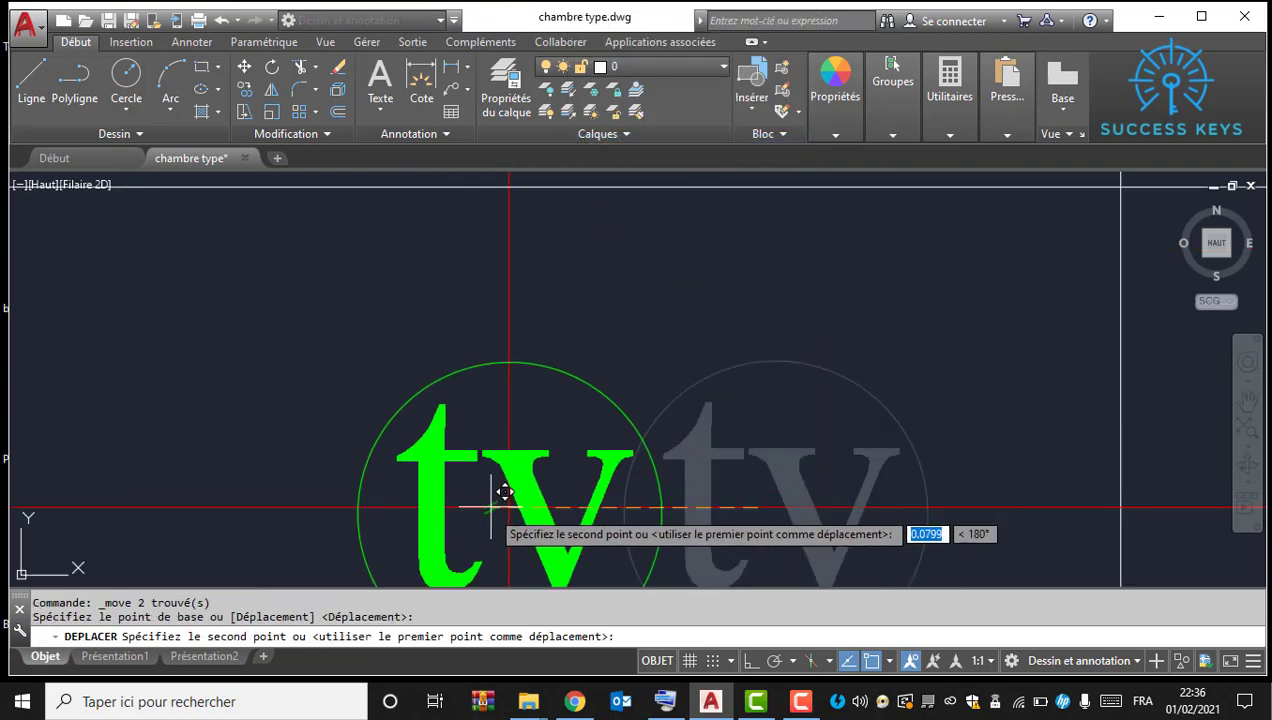
{"action": "left_click", "coordinate": [520, 503]}
{"action": "key", "text": "Escape"}
{"action": "scroll", "coordinate": [518, 390], "scroll_direction": "down", "scroll_amount": 5}
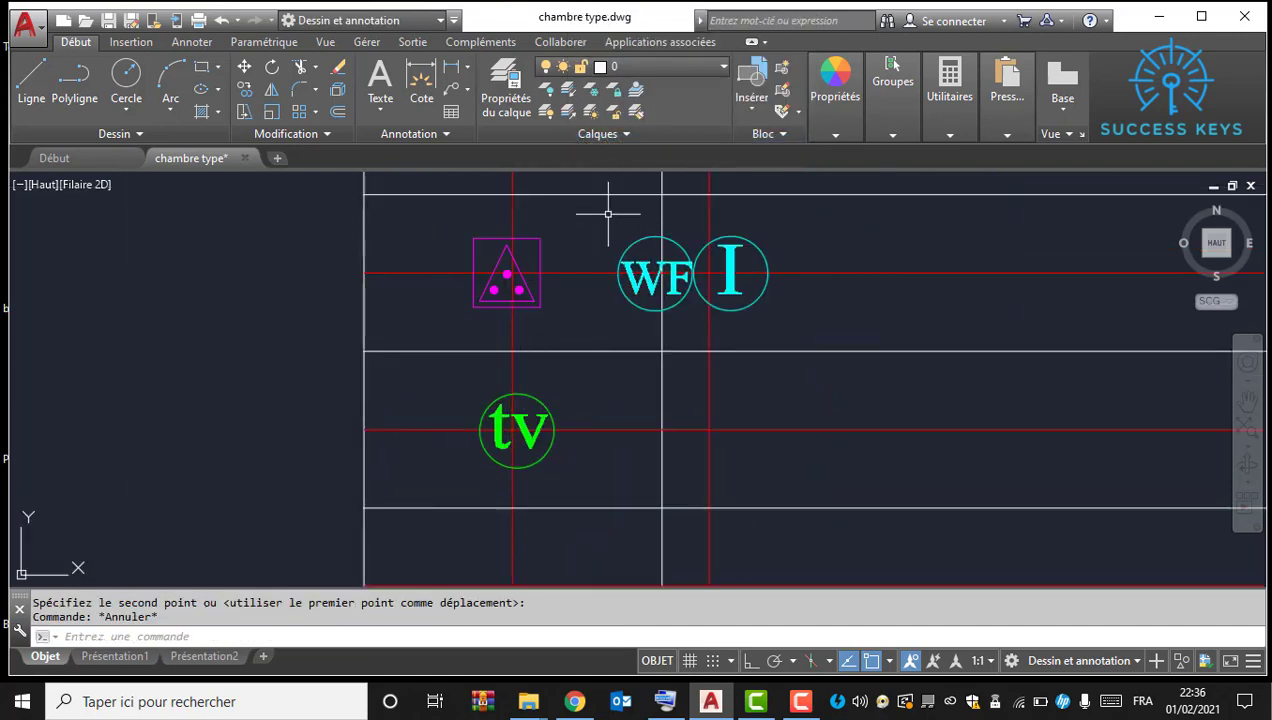
Step: Move the WF and I symbols together into the row below TV, with WF on the vertical guide line
{"action": "left_click", "coordinate": [597, 213]}
{"action": "left_click", "coordinate": [778, 372]}
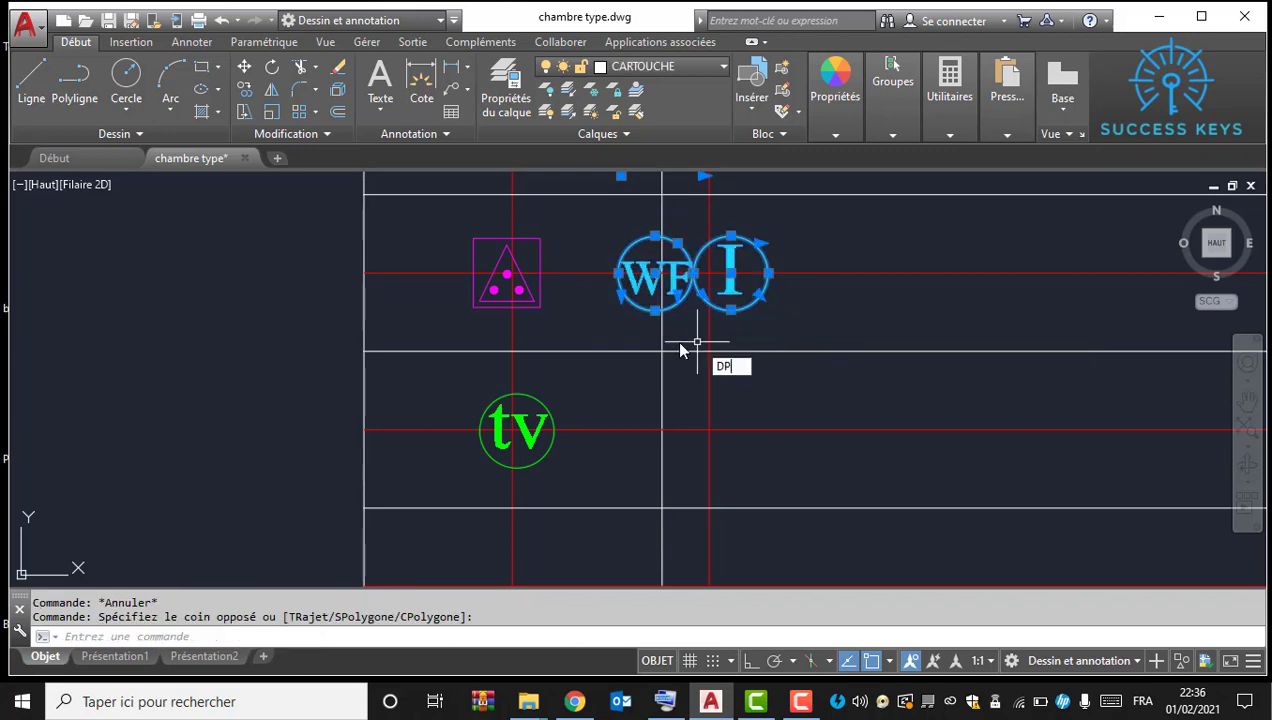
{"action": "key", "text": "space"}
{"action": "left_click", "coordinate": [693, 273]}
{"action": "middle_click_drag", "start_coordinate": [517, 496], "coordinate": [560, 277]}
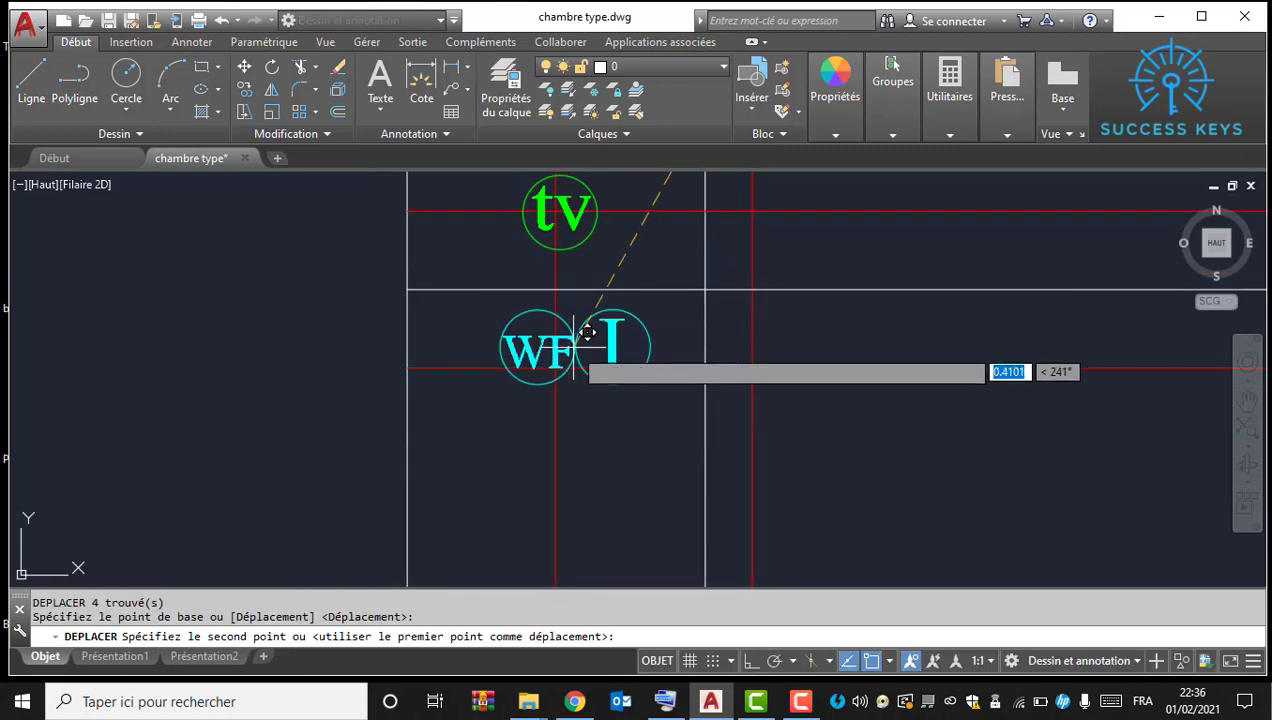
{"action": "left_click", "coordinate": [597, 369]}
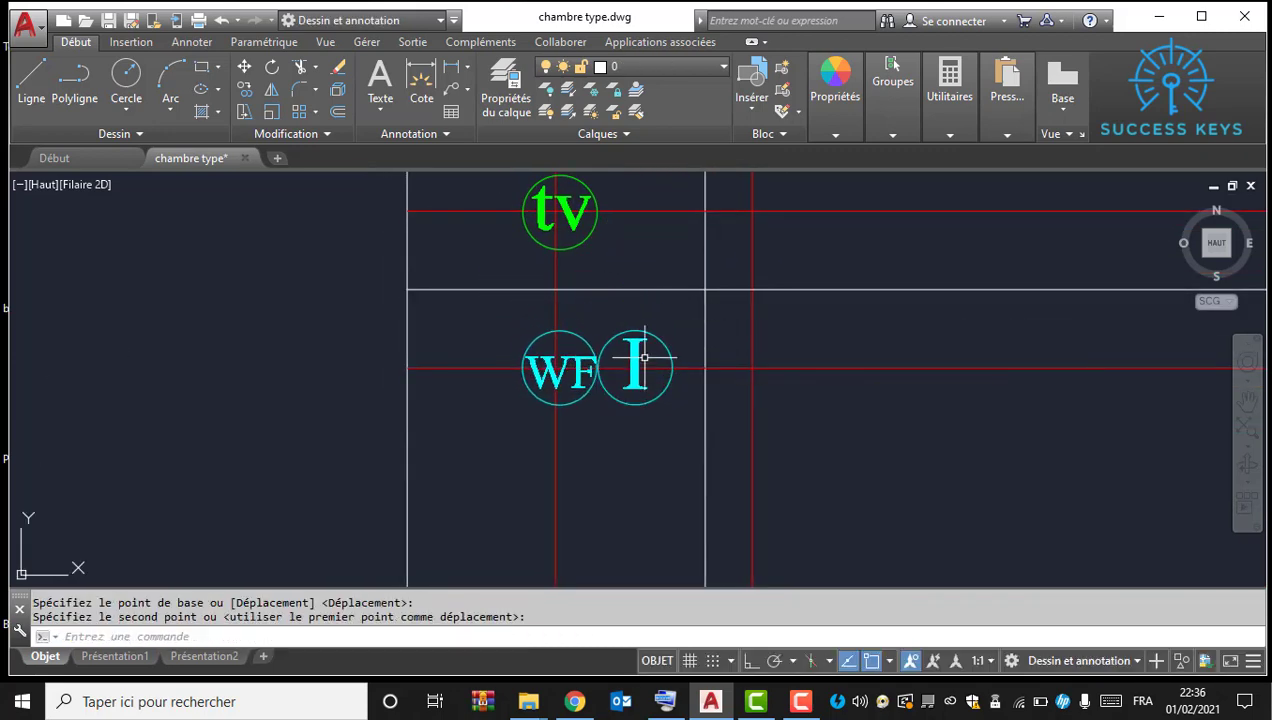
{"action": "key", "text": "Escape"}
{"action": "scroll", "coordinate": [480, 365], "scroll_direction": "down", "scroll_amount": 2}
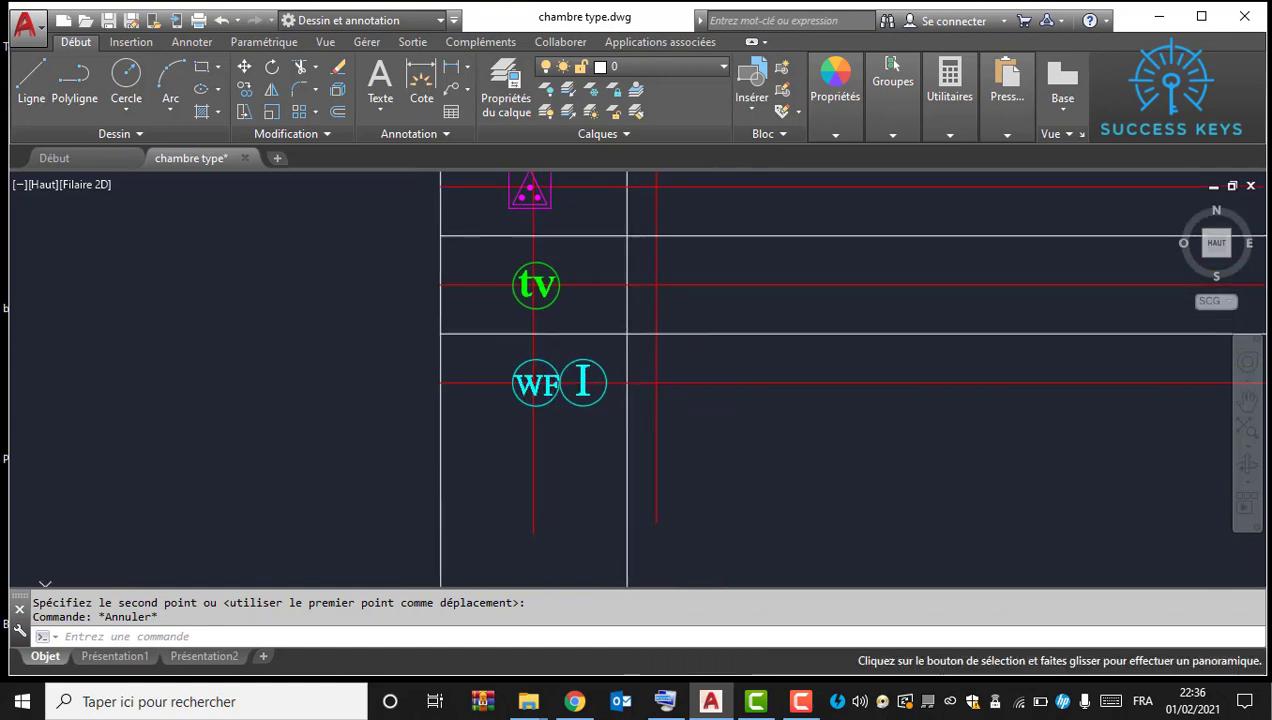
Step: Copy the legend's row separator line below the TV row down by one row height, closing the WF row
{"action": "left_click", "coordinate": [485, 343]}
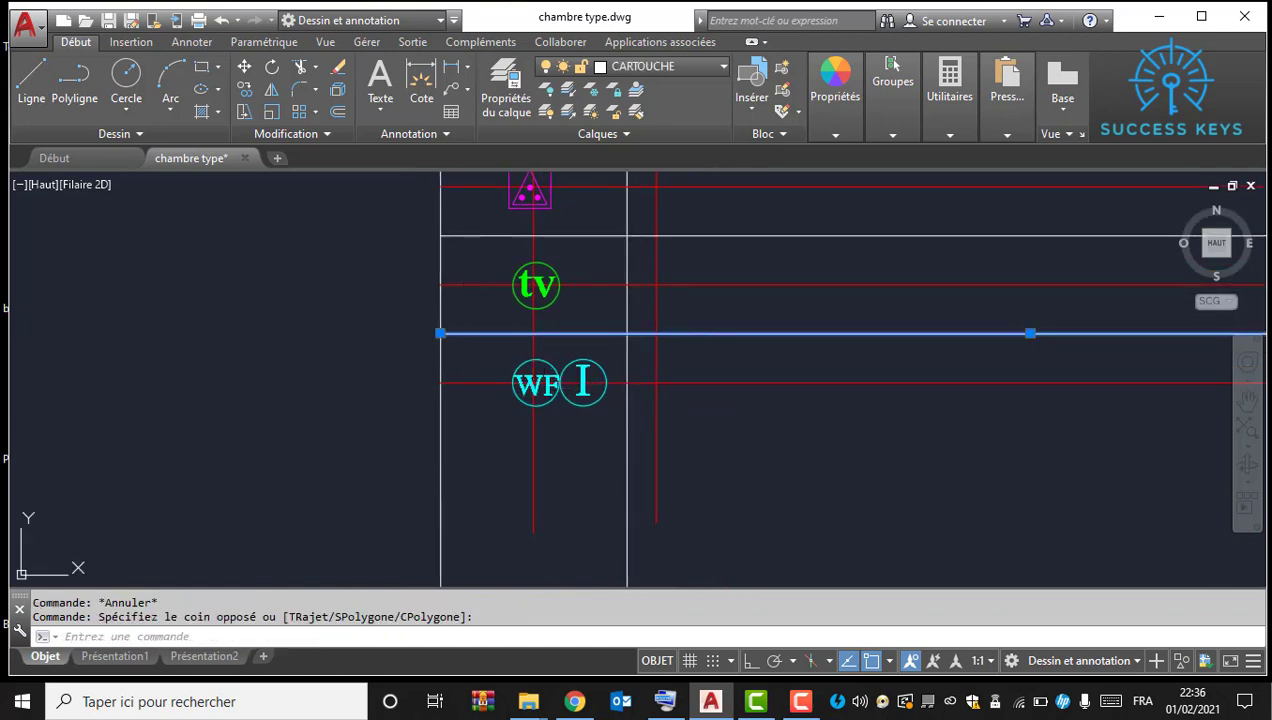
{"action": "middle_click_drag", "start_coordinate": [485, 343], "coordinate": [490, 352]}
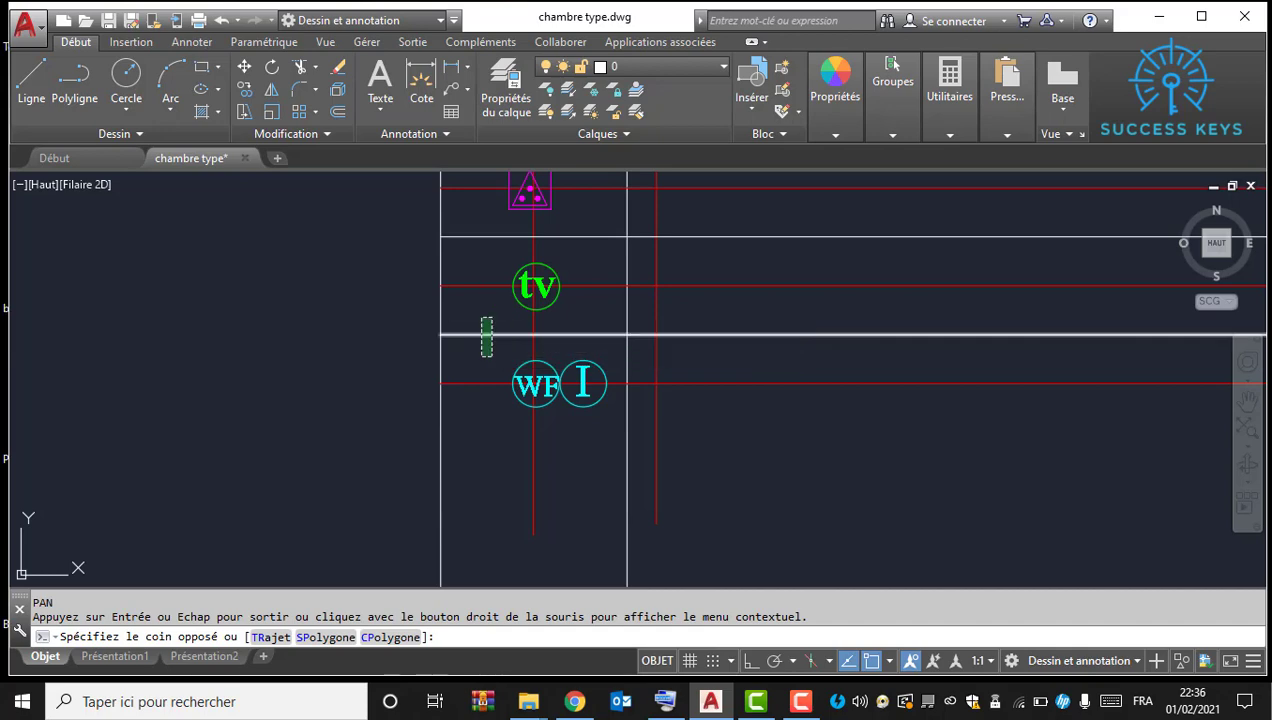
{"action": "left_click", "coordinate": [490, 354]}
{"action": "right_click", "coordinate": [494, 354]}
{"action": "left_click", "coordinate": [530, 378]}
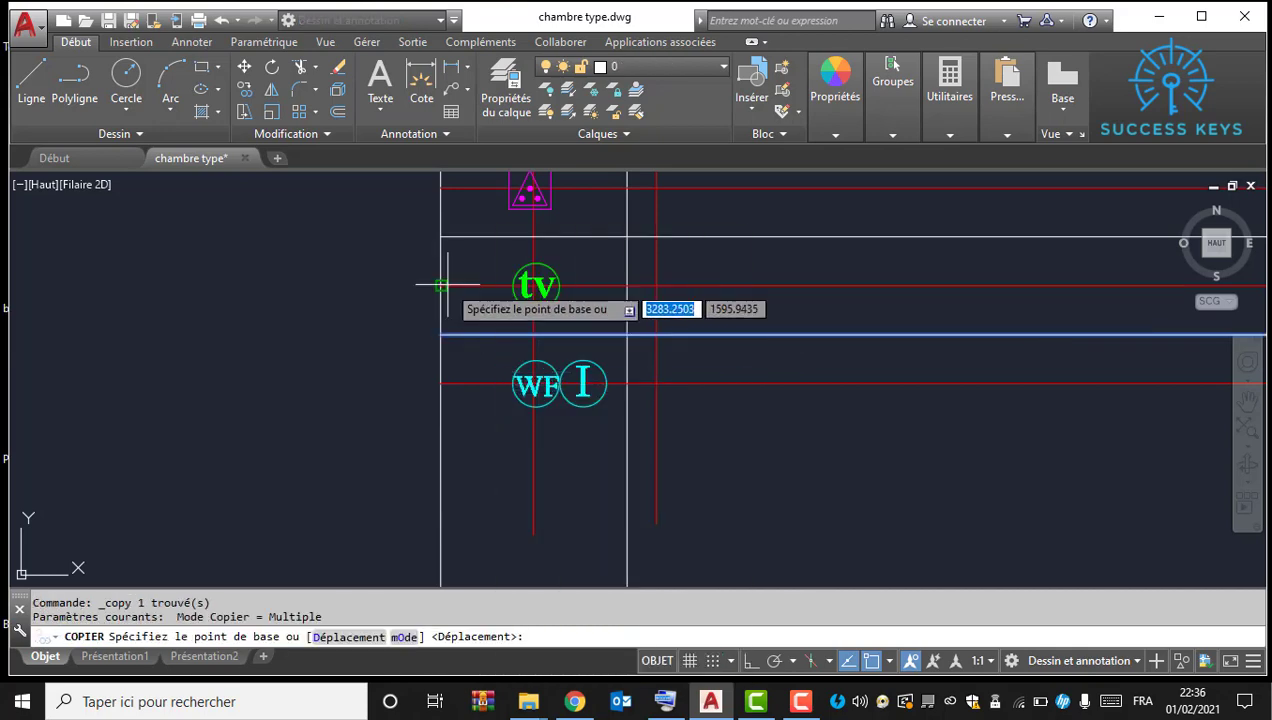
{"action": "left_click", "coordinate": [441, 237]}
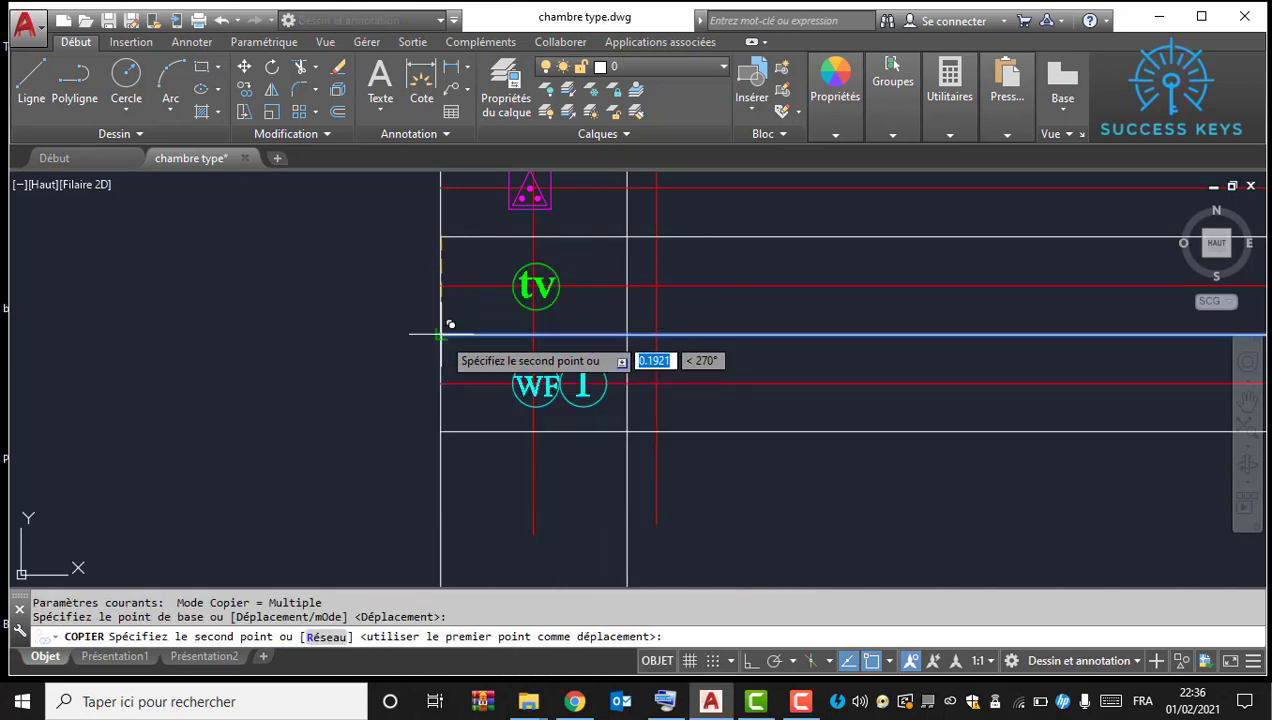
{"action": "left_click", "coordinate": [445, 333]}
{"action": "key", "text": "Escape"}
Step: Copy the WF row's horizontal guide line down by one row height into the empty row below
{"action": "scroll", "coordinate": [600, 368], "scroll_direction": "up", "scroll_amount": 2}
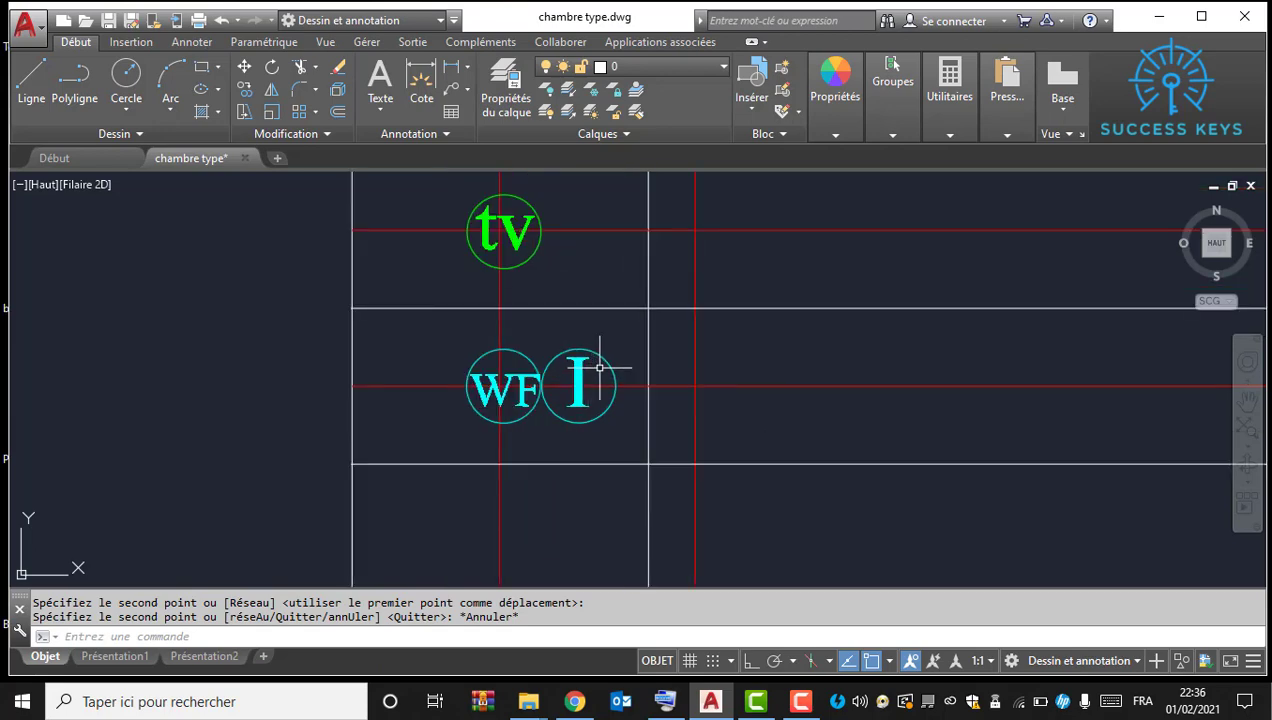
{"action": "left_click", "coordinate": [432, 403]}
{"action": "left_click", "coordinate": [389, 357]}
{"action": "right_click", "coordinate": [490, 372]}
{"action": "left_click", "coordinate": [540, 377]}
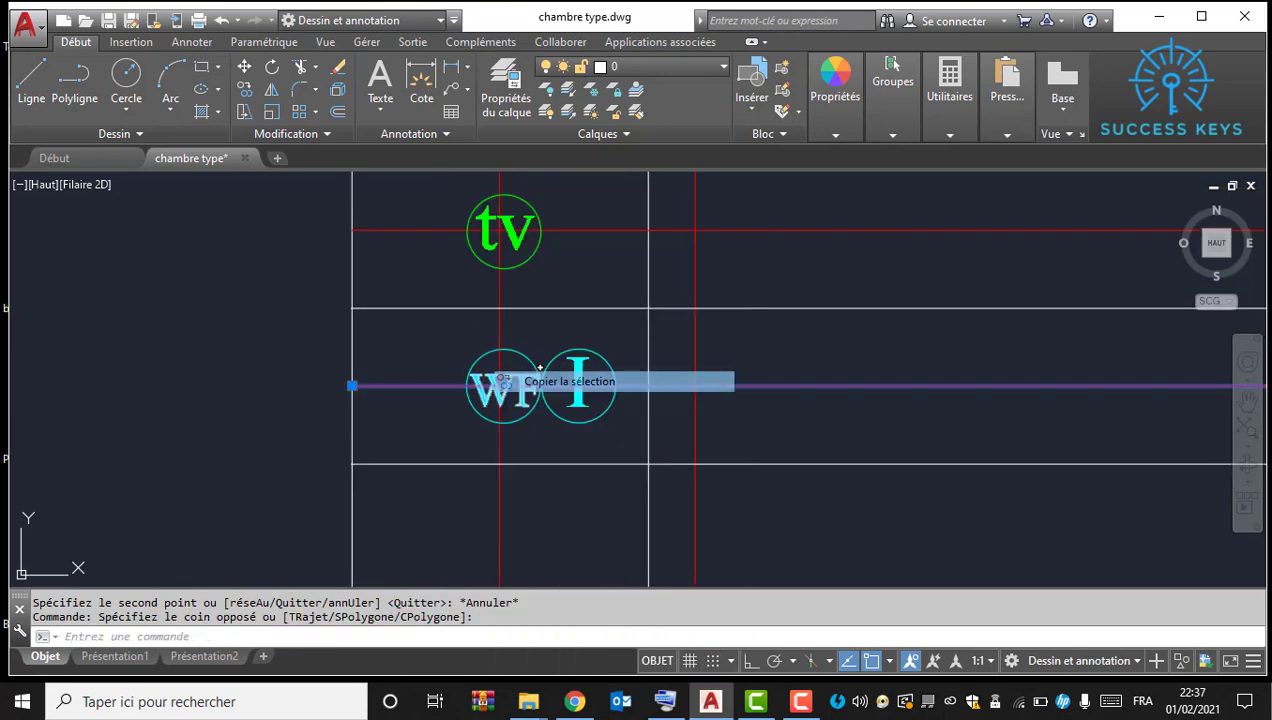
{"action": "left_click", "coordinate": [352, 308]}
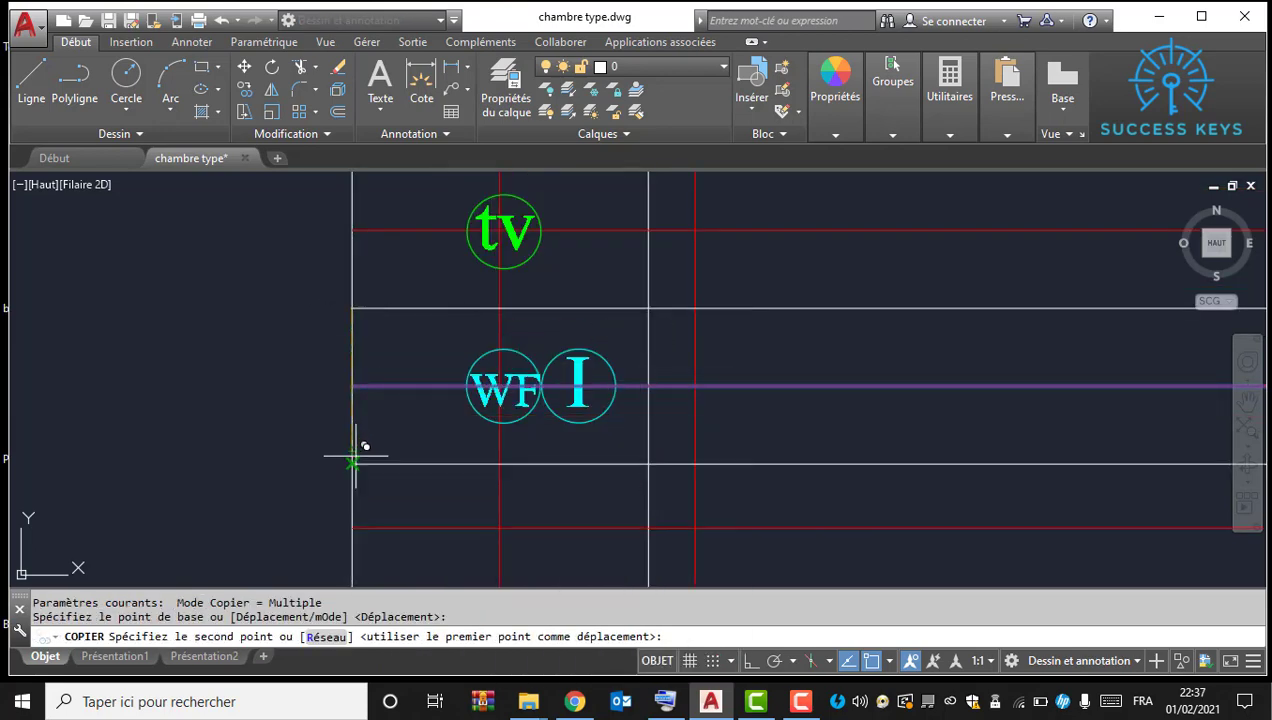
{"action": "left_click", "coordinate": [352, 458]}
{"action": "key", "text": "Escape"}
Step: Move the circled I symbol from beside WF into the row below, where that row's horizontal guide meets the vertical guide line
{"action": "middle_click_drag", "start_coordinate": [602, 374], "coordinate": [512, 264]}
{"action": "left_click", "coordinate": [450, 229]}
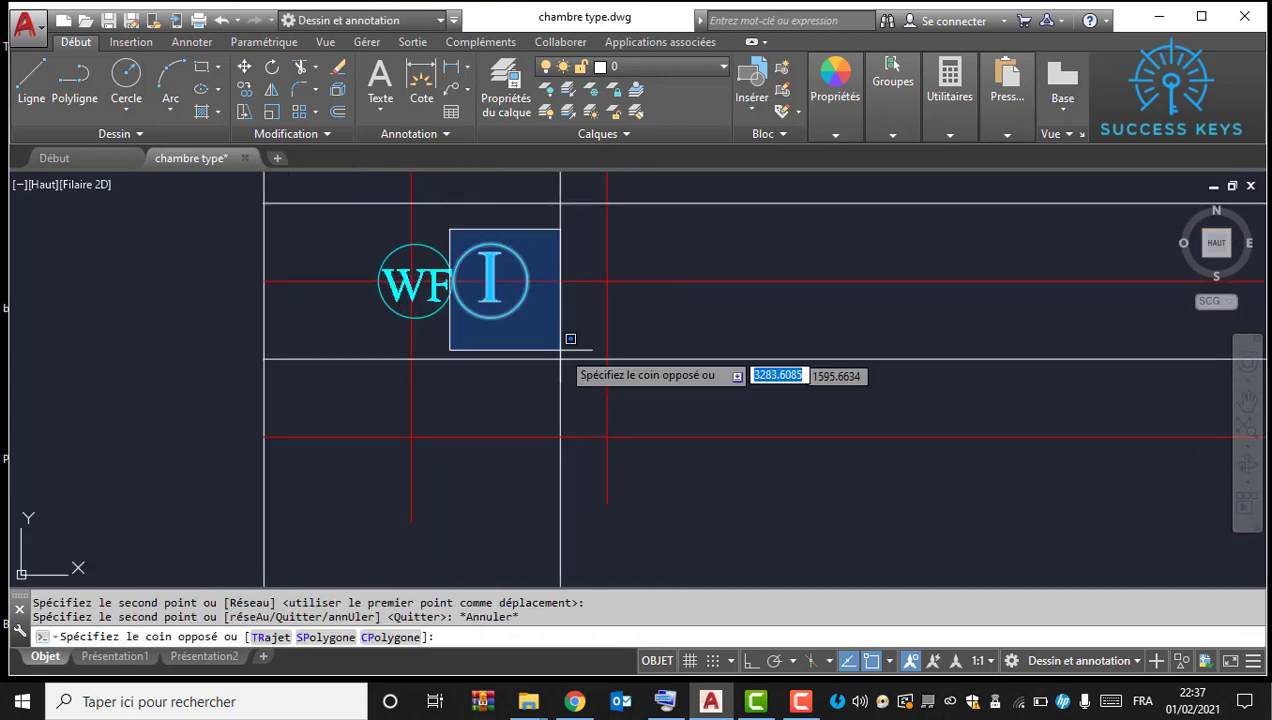
{"action": "left_click", "coordinate": [570, 339]}
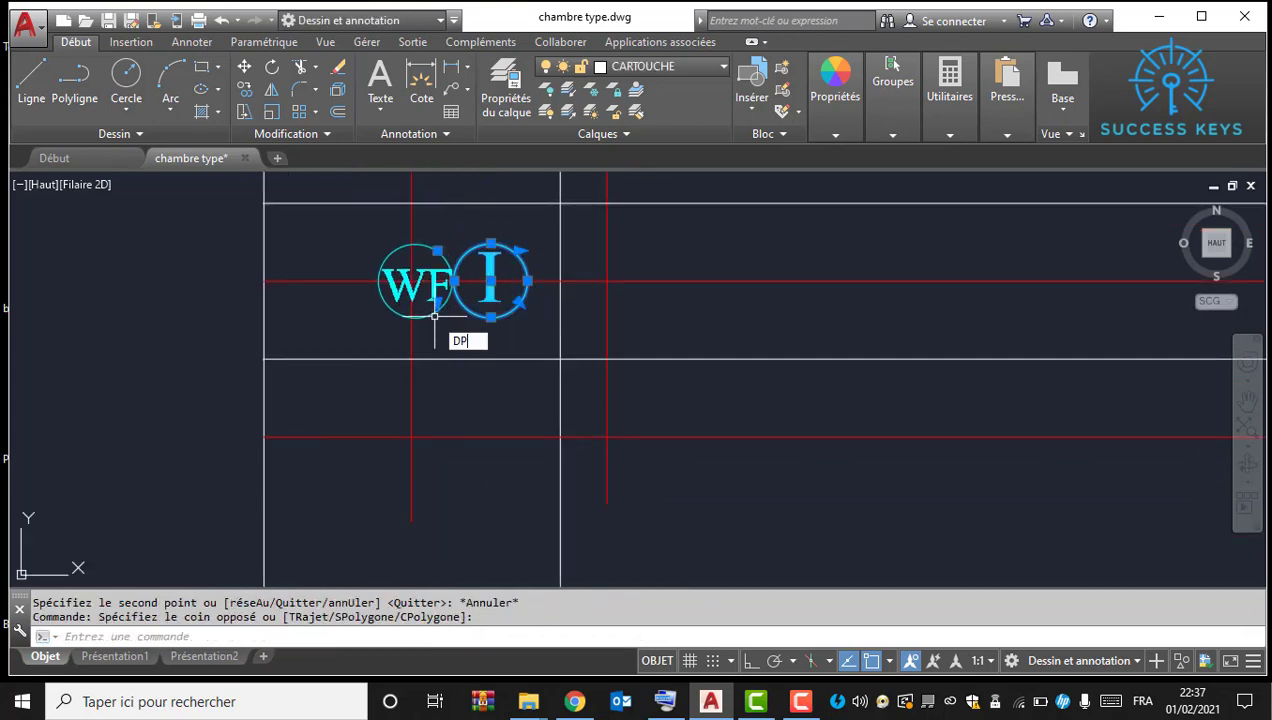
{"action": "type", "text": "dp"}
{"action": "key", "text": "Return"}
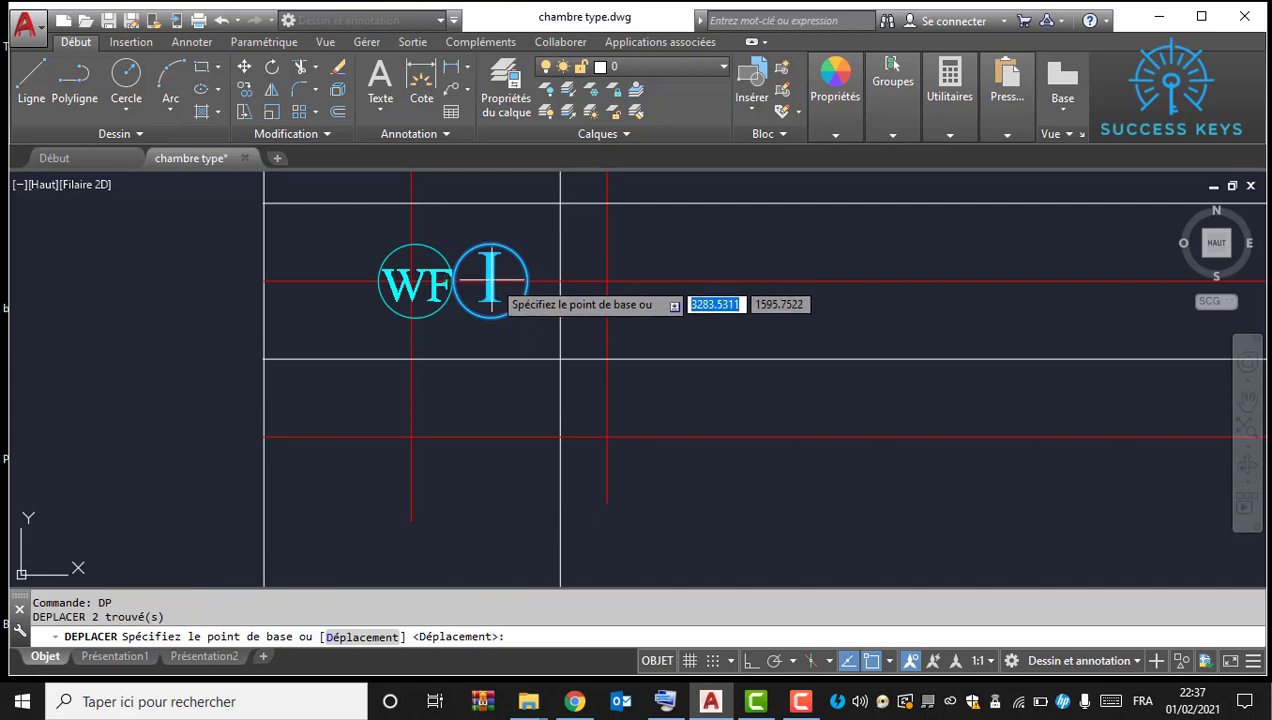
{"action": "scroll", "coordinate": [490, 278], "scroll_direction": "down", "scroll_amount": 2}
{"action": "left_click", "coordinate": [488, 270]}
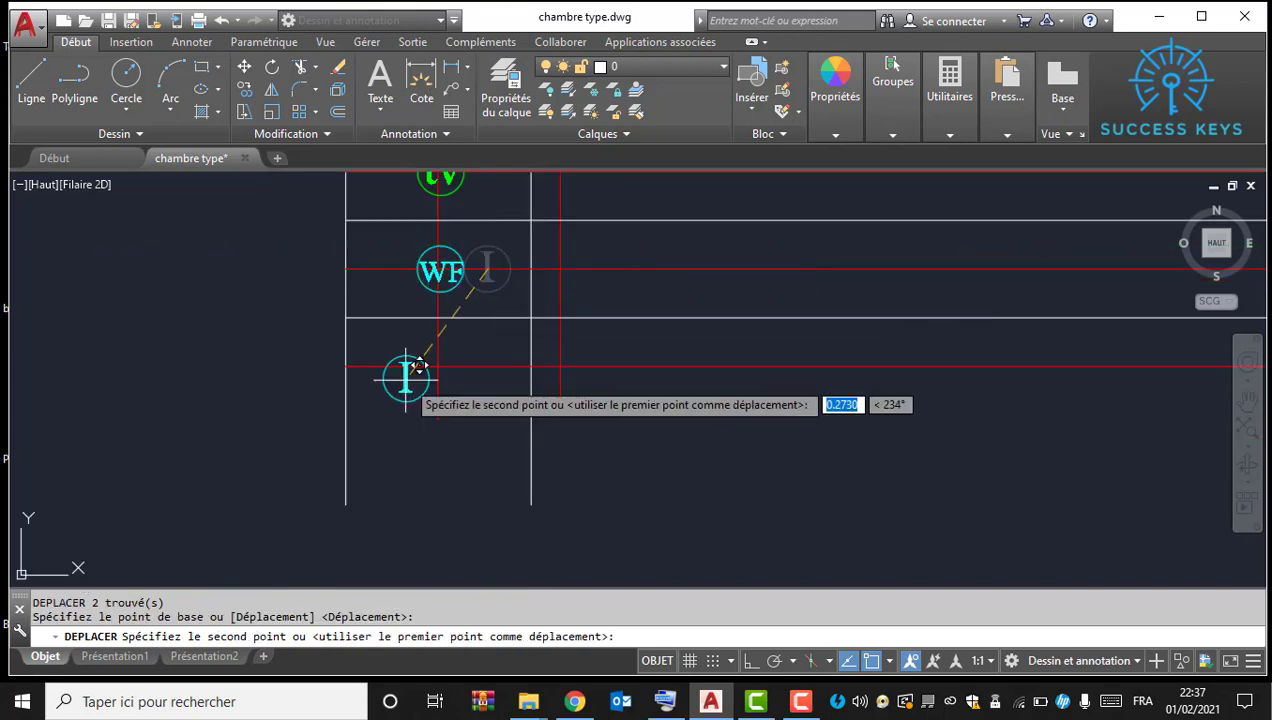
{"action": "scroll", "coordinate": [463, 348], "scroll_direction": "up", "scroll_amount": 3}
{"action": "left_click", "coordinate": [455, 342]}
{"action": "key", "text": "Escape"}
Step: Copy the PRISE DE COURANT 30 M designation into the triangular socket, TV, WF and I rows, using the row line intersections as reference points
{"action": "scroll", "coordinate": [420, 332], "scroll_direction": "down", "scroll_amount": 6}
{"action": "middle_click_drag", "start_coordinate": [508, 285], "coordinate": [443, 409]}
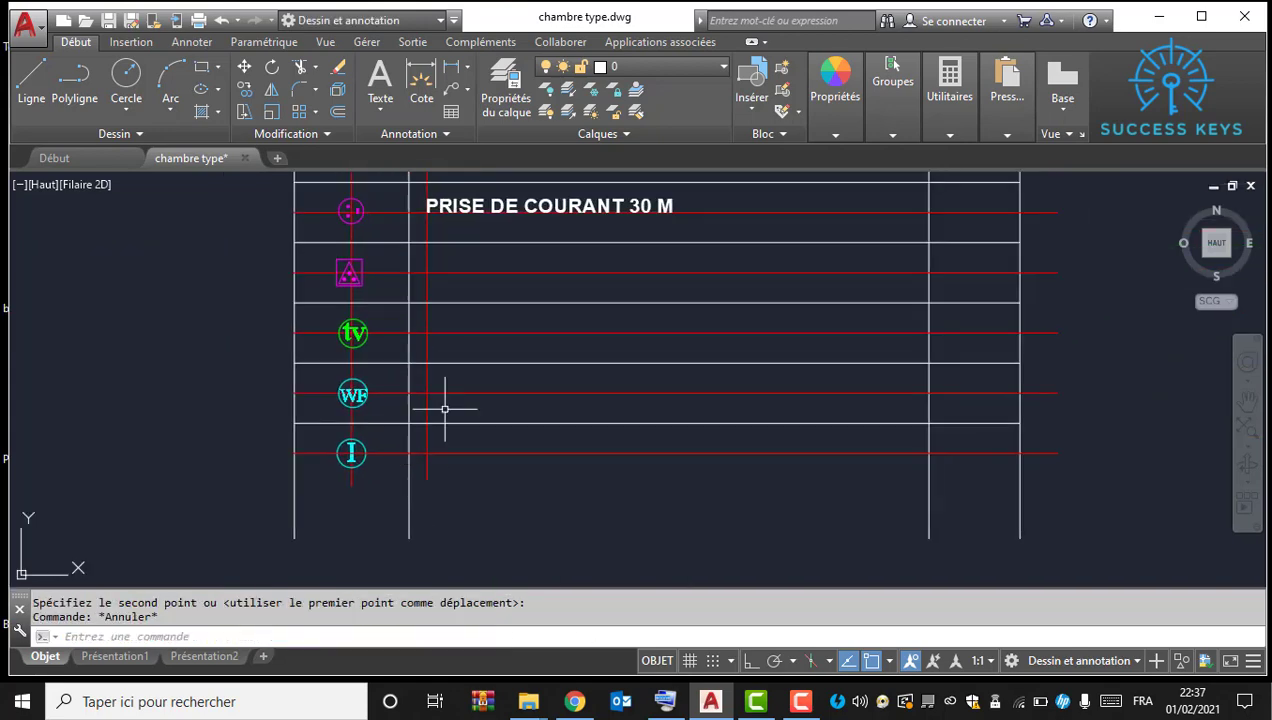
{"action": "middle_click_drag", "start_coordinate": [481, 238], "coordinate": [497, 330]}
{"action": "scroll", "coordinate": [498, 310], "scroll_direction": "up", "scroll_amount": 3}
{"action": "left_click", "coordinate": [360, 272]}
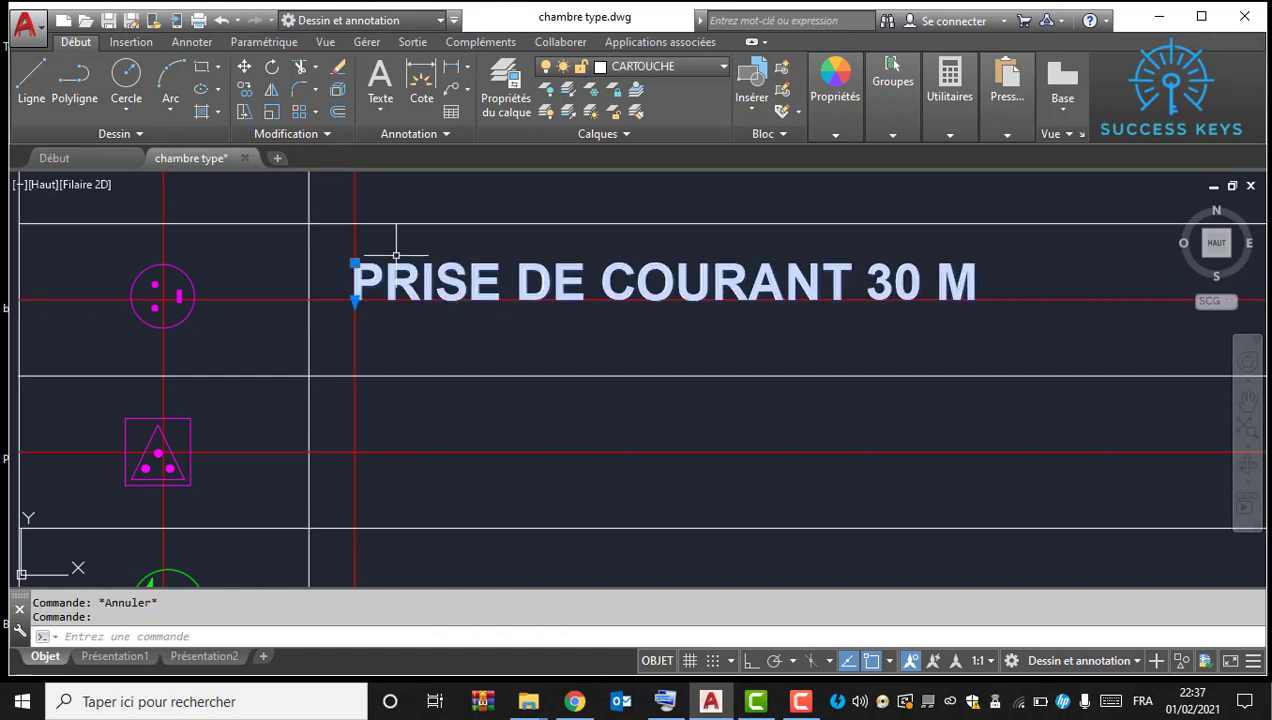
{"action": "right_click", "coordinate": [362, 274]}
{"action": "left_click", "coordinate": [430, 381]}
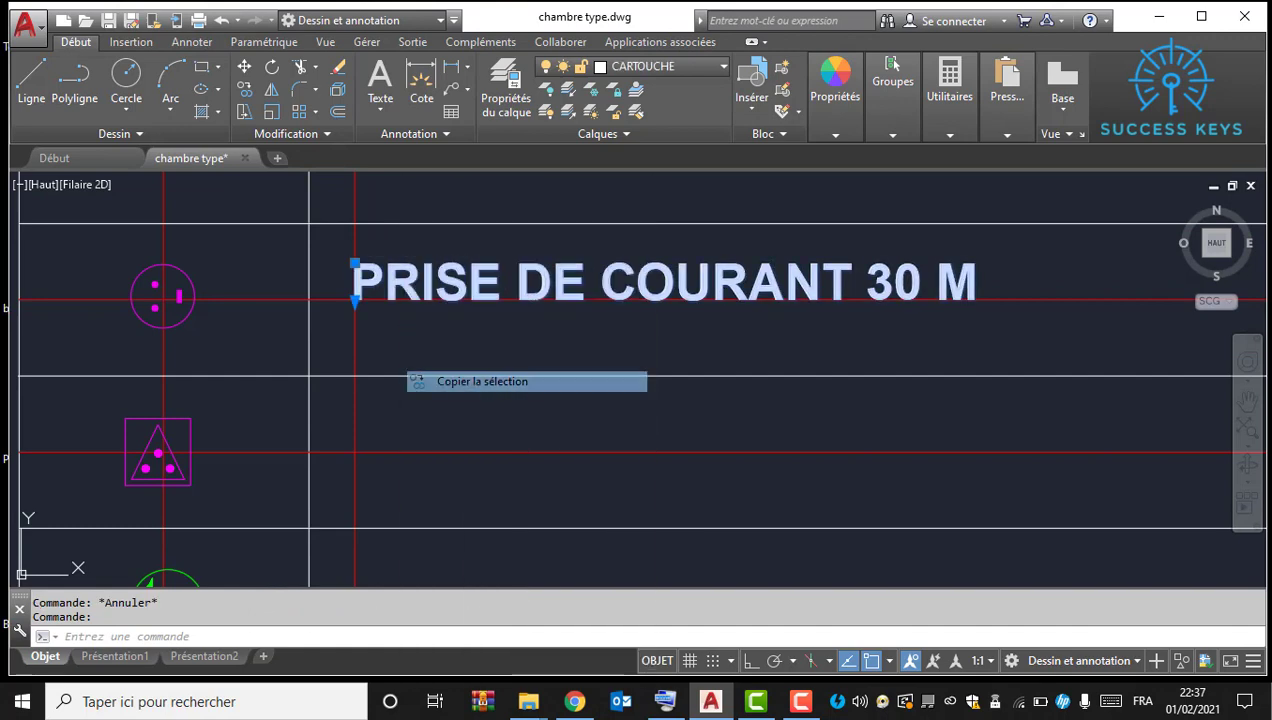
{"action": "left_click", "coordinate": [310, 226]}
{"action": "middle_click_drag", "start_coordinate": [436, 411], "coordinate": [534, 267]}
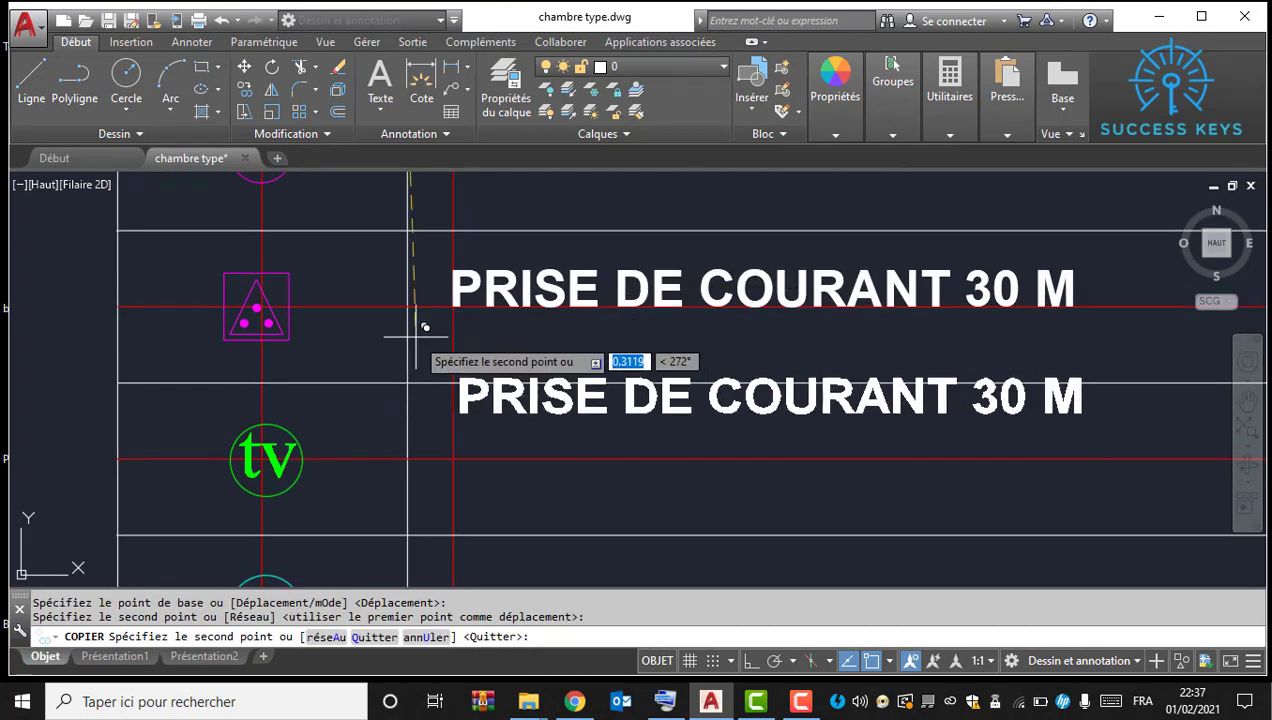
{"action": "left_click", "coordinate": [408, 382]}
{"action": "middle_click_drag", "start_coordinate": [503, 462], "coordinate": [518, 269]}
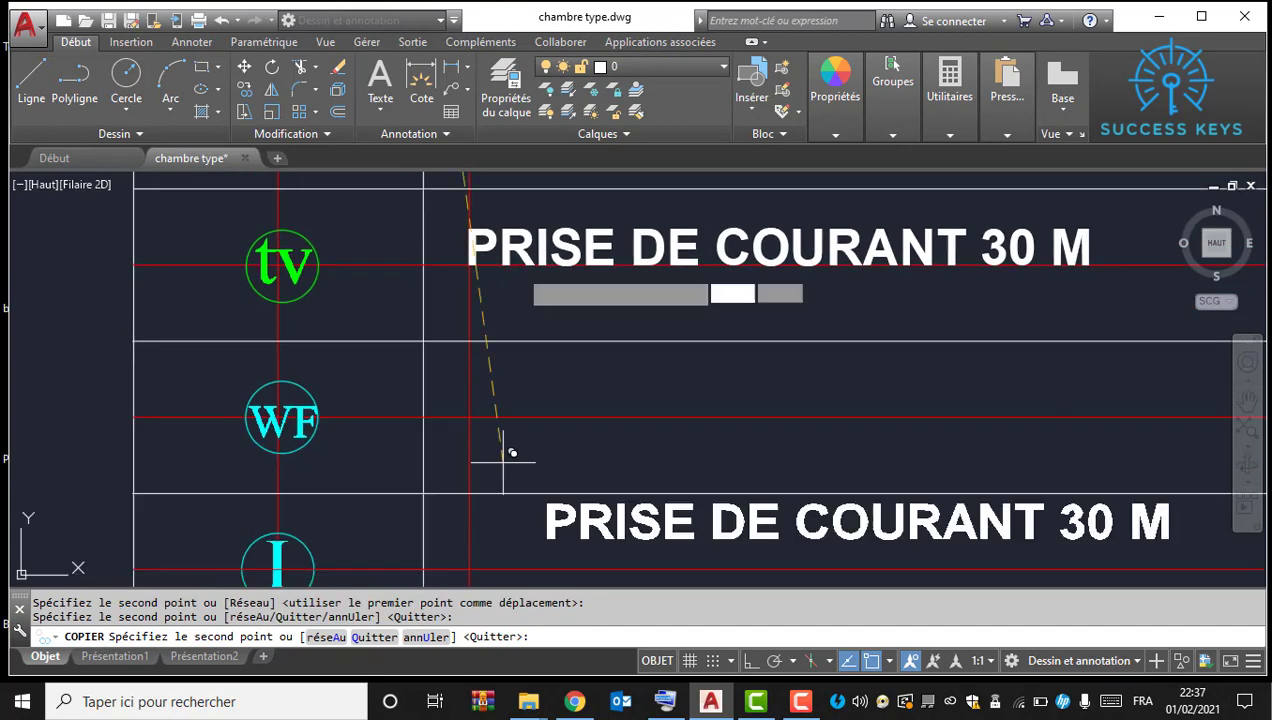
{"action": "left_click", "coordinate": [423, 341]}
{"action": "middle_click_drag", "start_coordinate": [486, 440], "coordinate": [481, 277]}
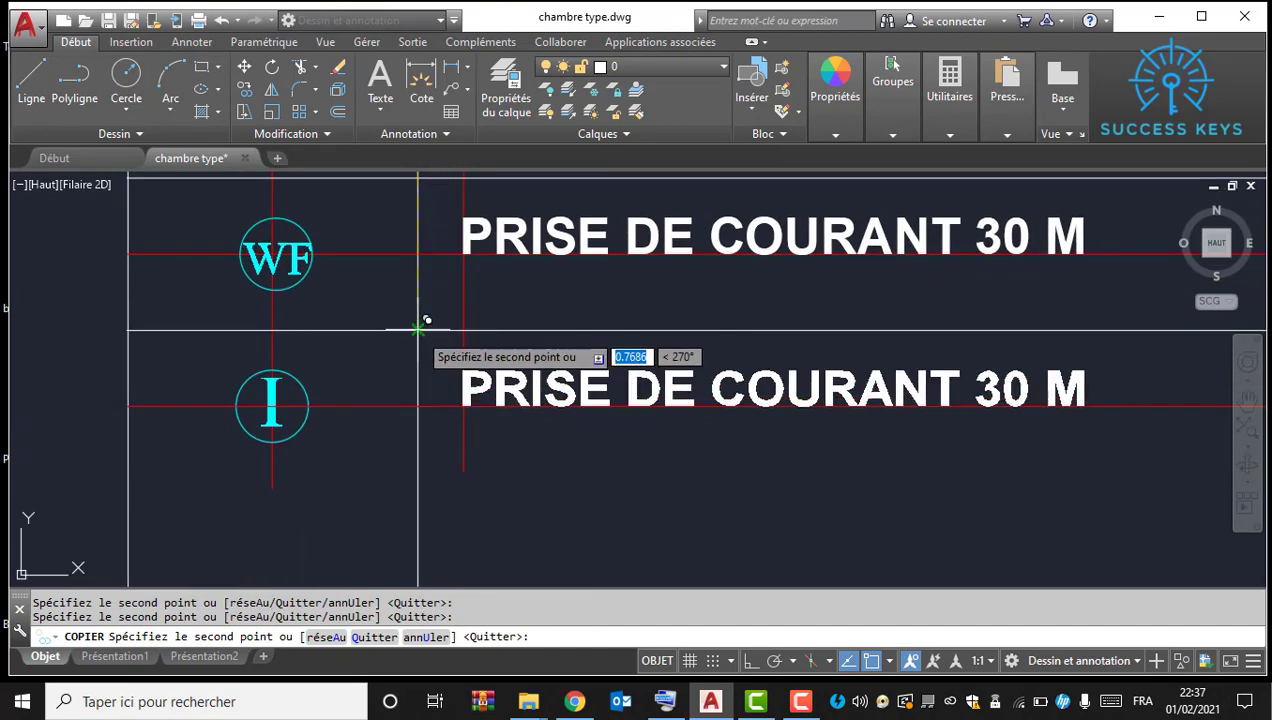
{"action": "key", "text": "Escape"}
Step: Change the designation of the framed triangular socket symbol to PRISE DE COURANT 1.2 M
{"action": "scroll", "coordinate": [440, 340], "scroll_direction": "down", "scroll_amount": 4}
{"action": "mouse_move", "coordinate": [480, 222]}
{"action": "middle_mouse_down"}
{"action": "mouse_move", "coordinate": [480, 342]}
{"action": "mouse_move", "coordinate": [549, 399]}
{"action": "middle_mouse_up"}
{"action": "scroll", "coordinate": [495, 335], "scroll_direction": "up", "scroll_amount": 2}
{"action": "double_click", "coordinate": [604, 430]}
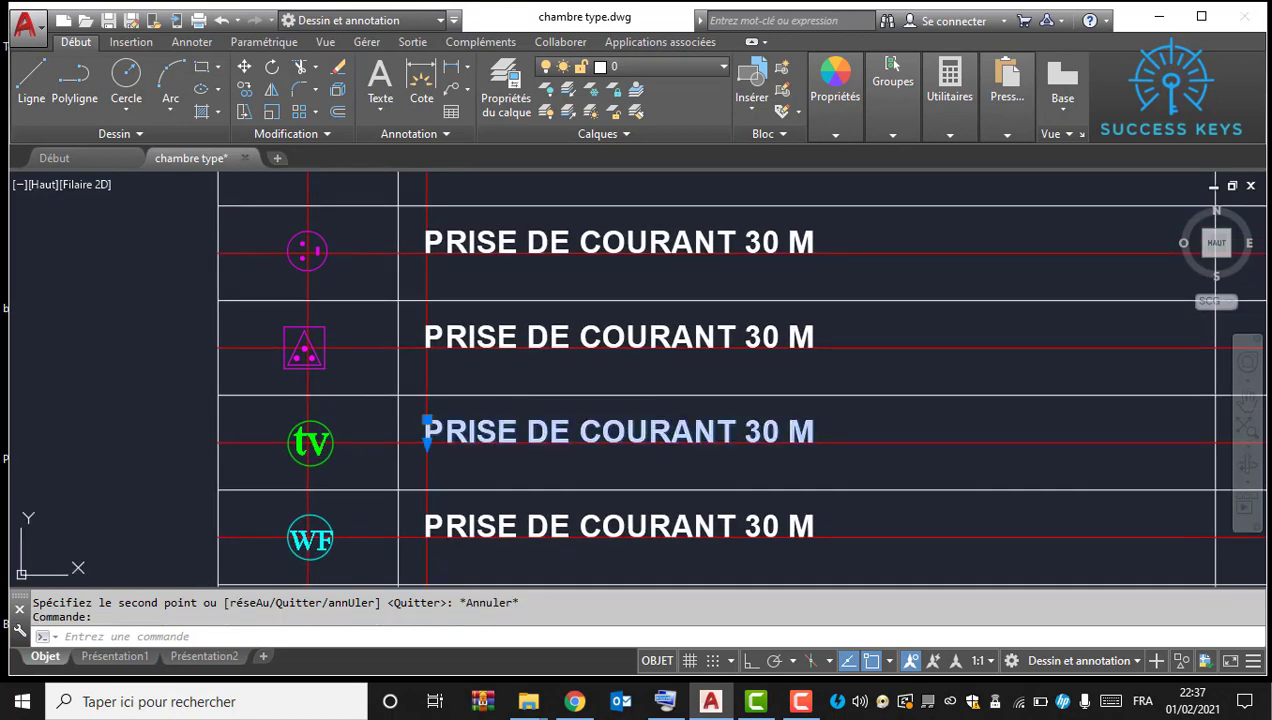
{"action": "left_click", "coordinate": [695, 347]}
{"action": "double_click", "coordinate": [694, 346]}
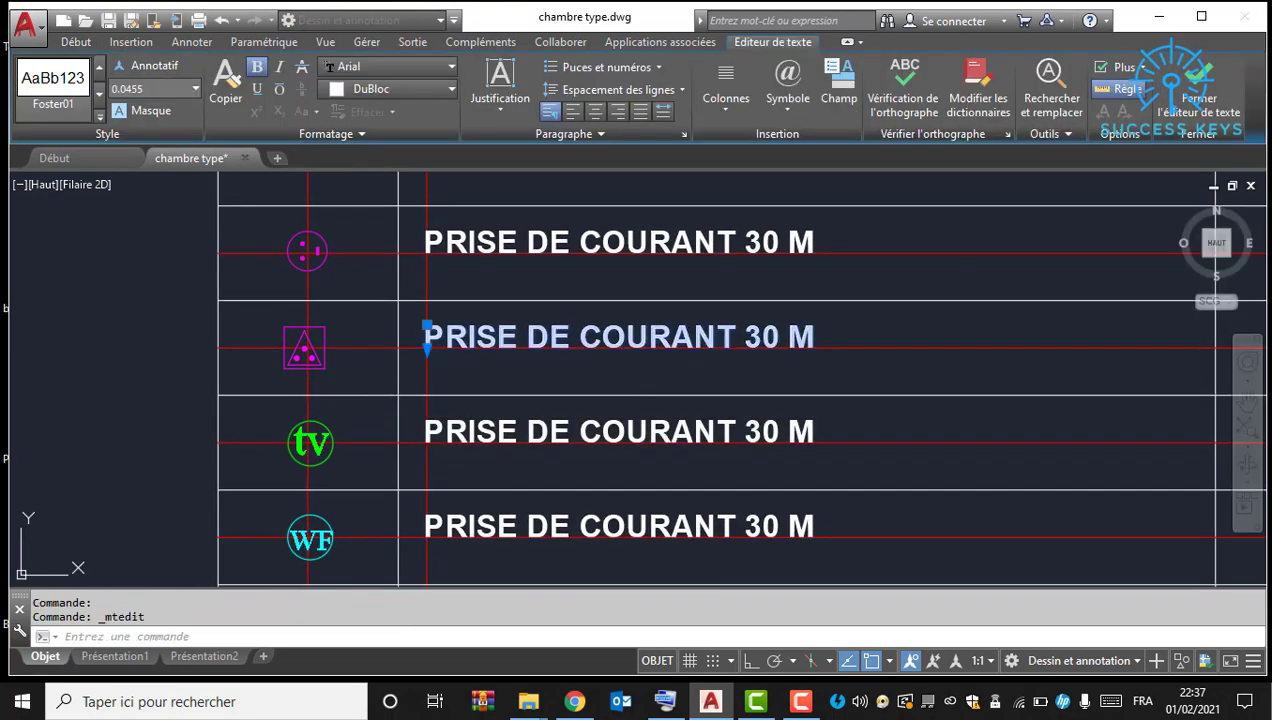
{"action": "double_click", "coordinate": [692, 344]}
{"action": "triple_click", "coordinate": [750, 337]}
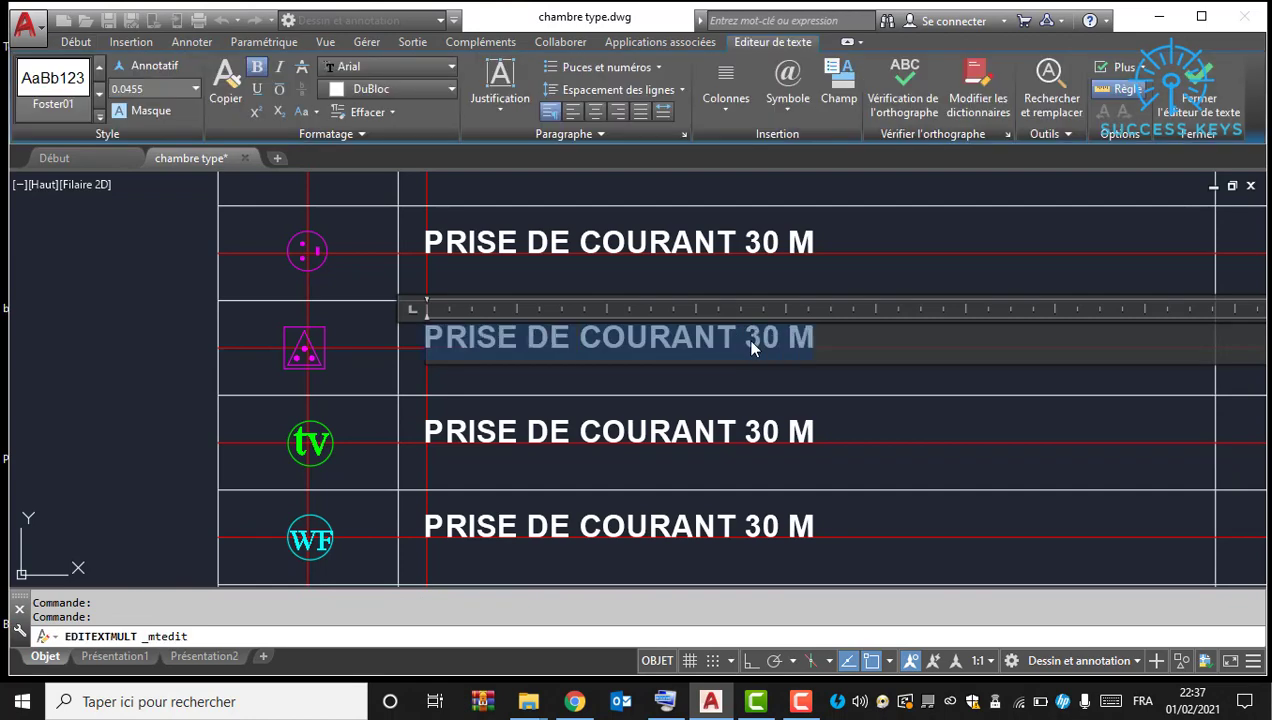
{"action": "left_click", "coordinate": [745, 341]}
{"action": "type", "text": "1."}
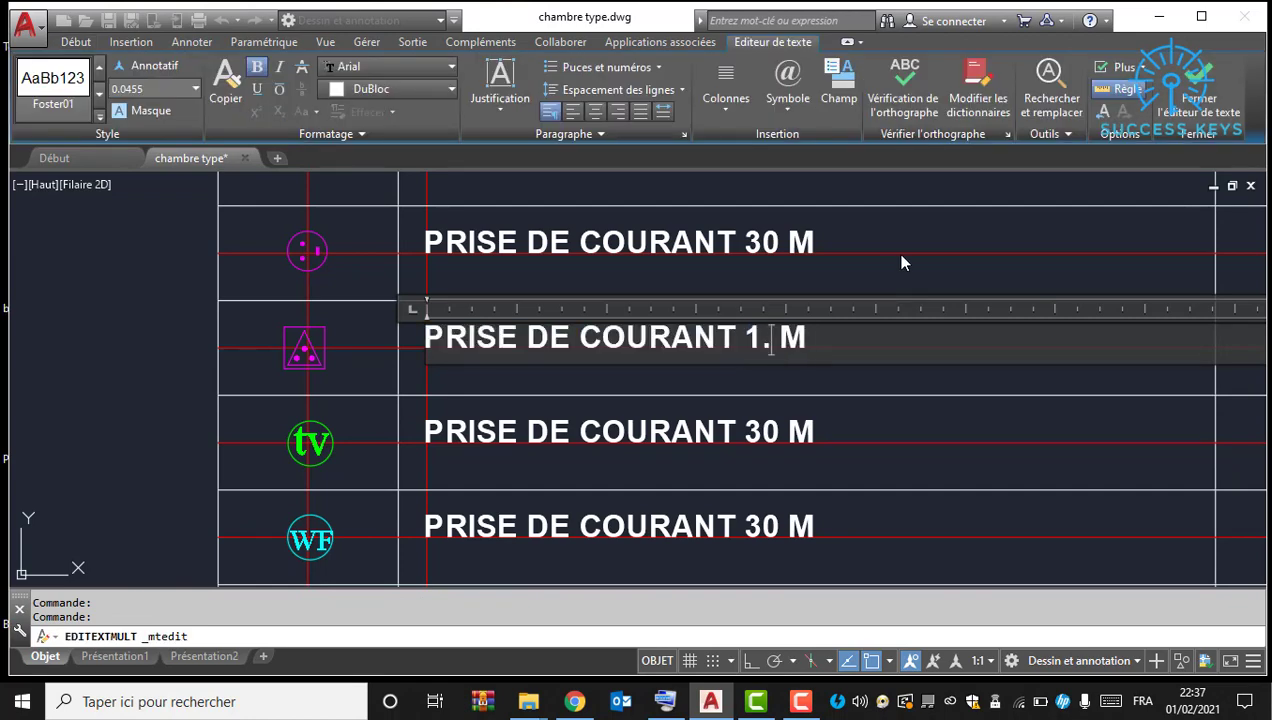
{"action": "type", "text": "2"}
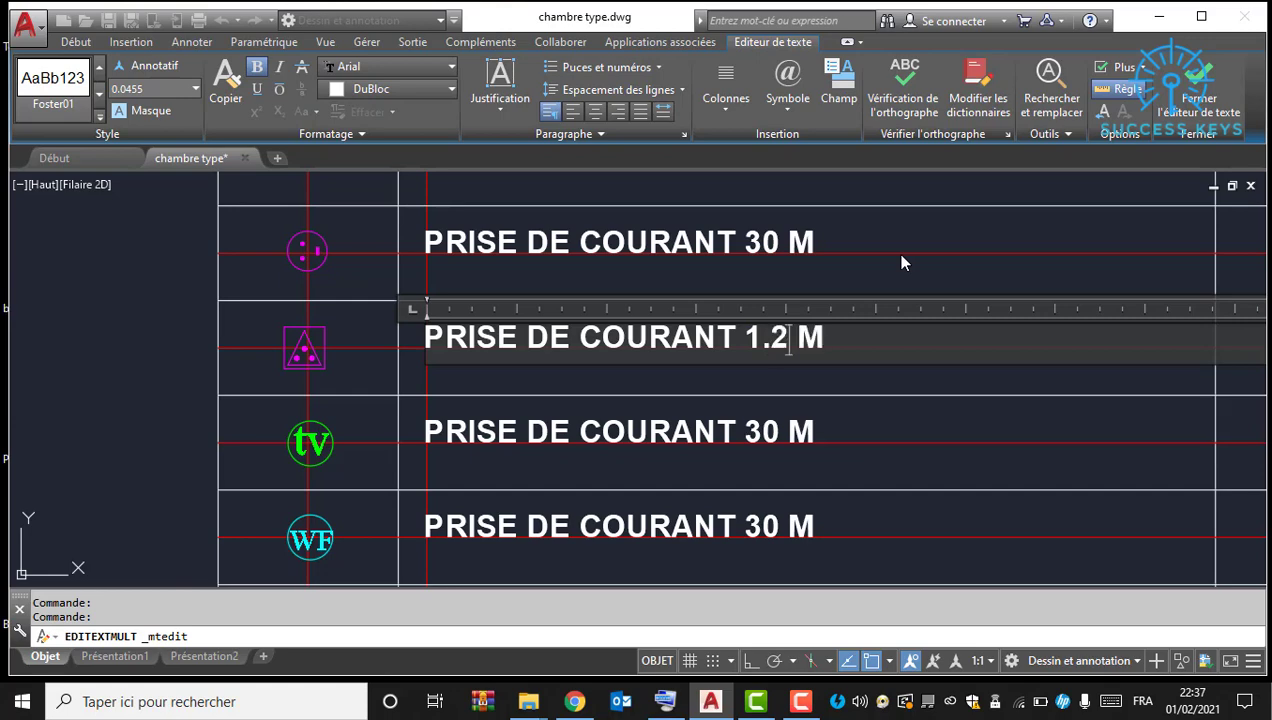
{"action": "left_click", "coordinate": [757, 431]}
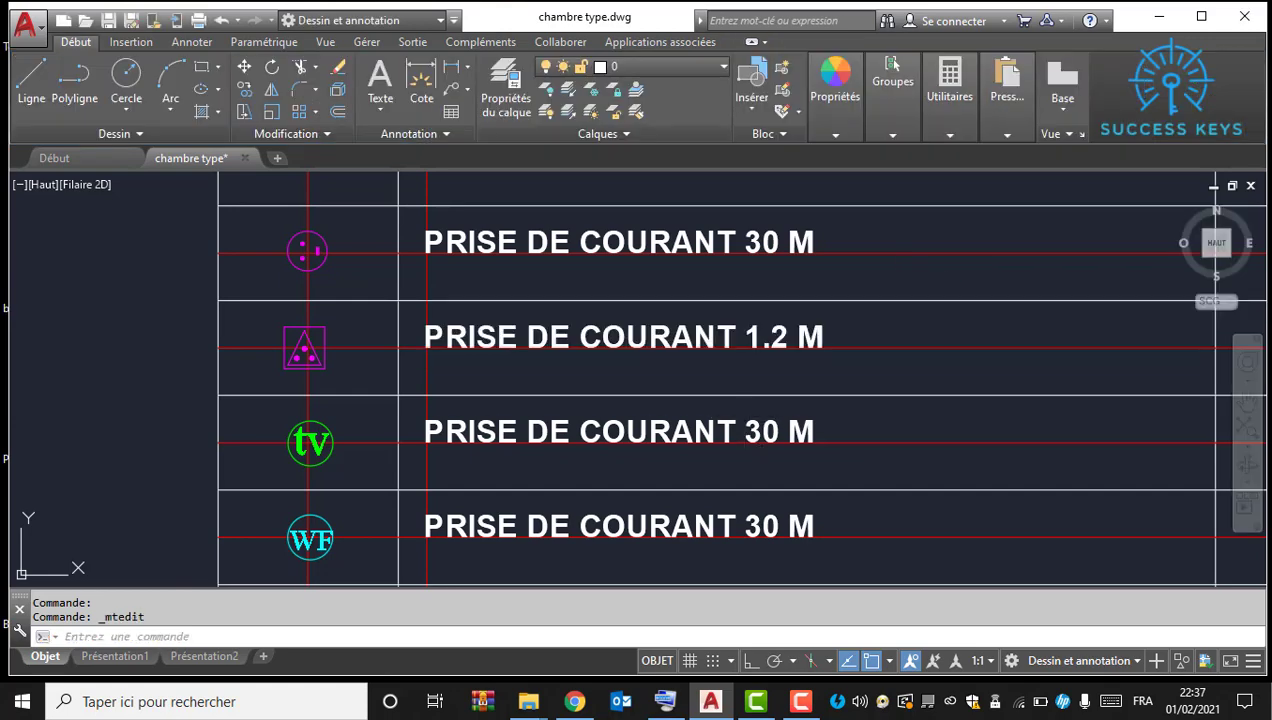
Step: Change the TV row's designation to PRISE DE COURANT 1.2 M and the WF row's to PRISE DE COURANT 1.20 M
{"action": "double_click", "coordinate": [745, 433]}
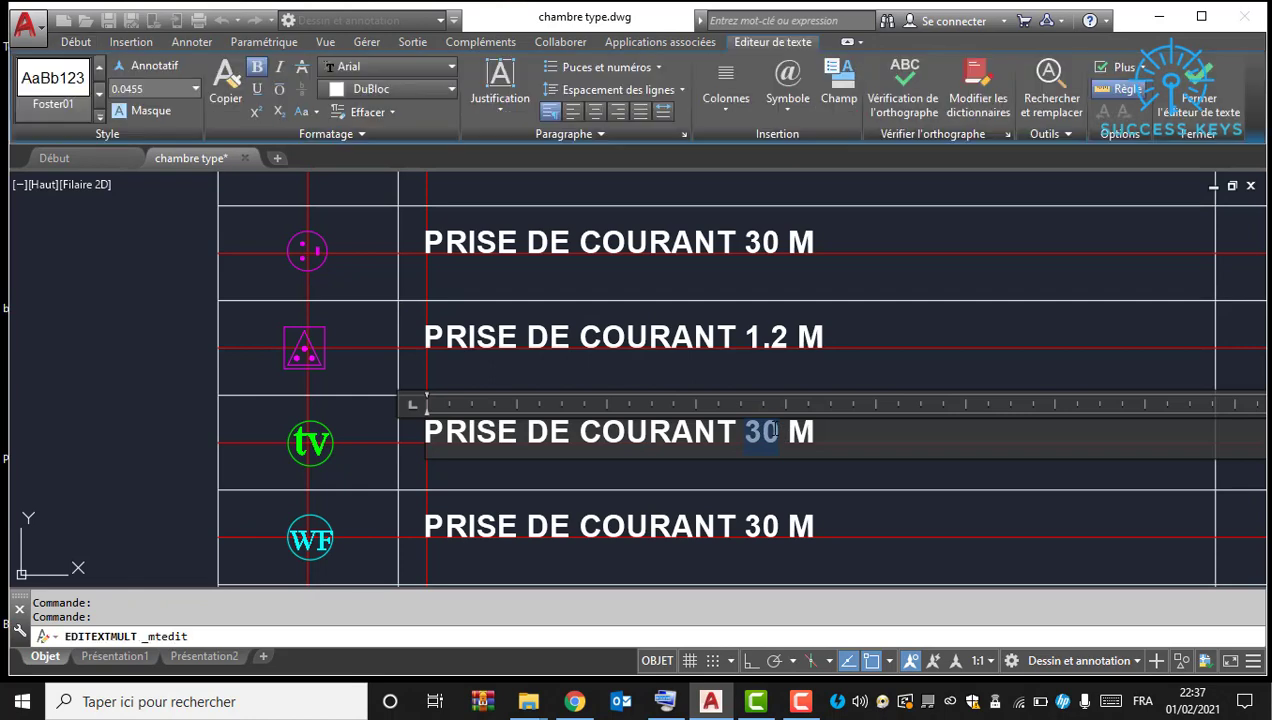
{"action": "scroll", "coordinate": [803, 478], "scroll_direction": "down", "scroll_amount": 3}
{"action": "left_click", "coordinate": [742, 505]}
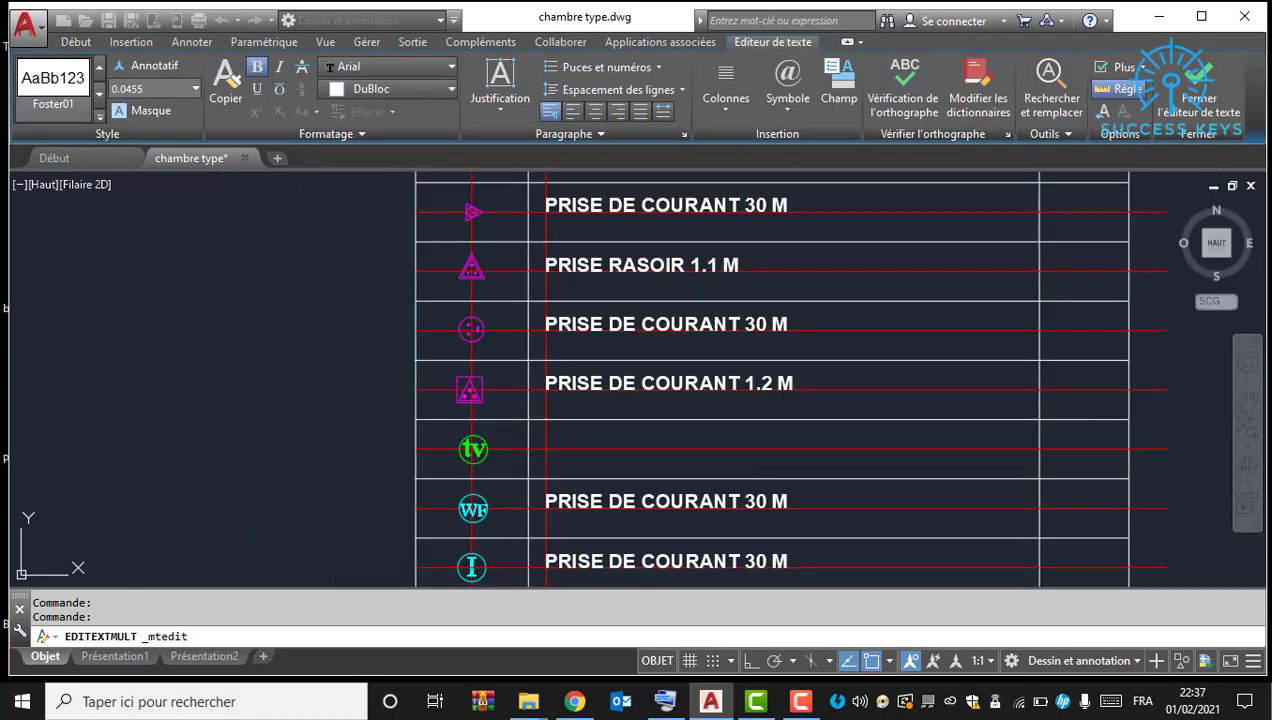
{"action": "double_click", "coordinate": [745, 505]}
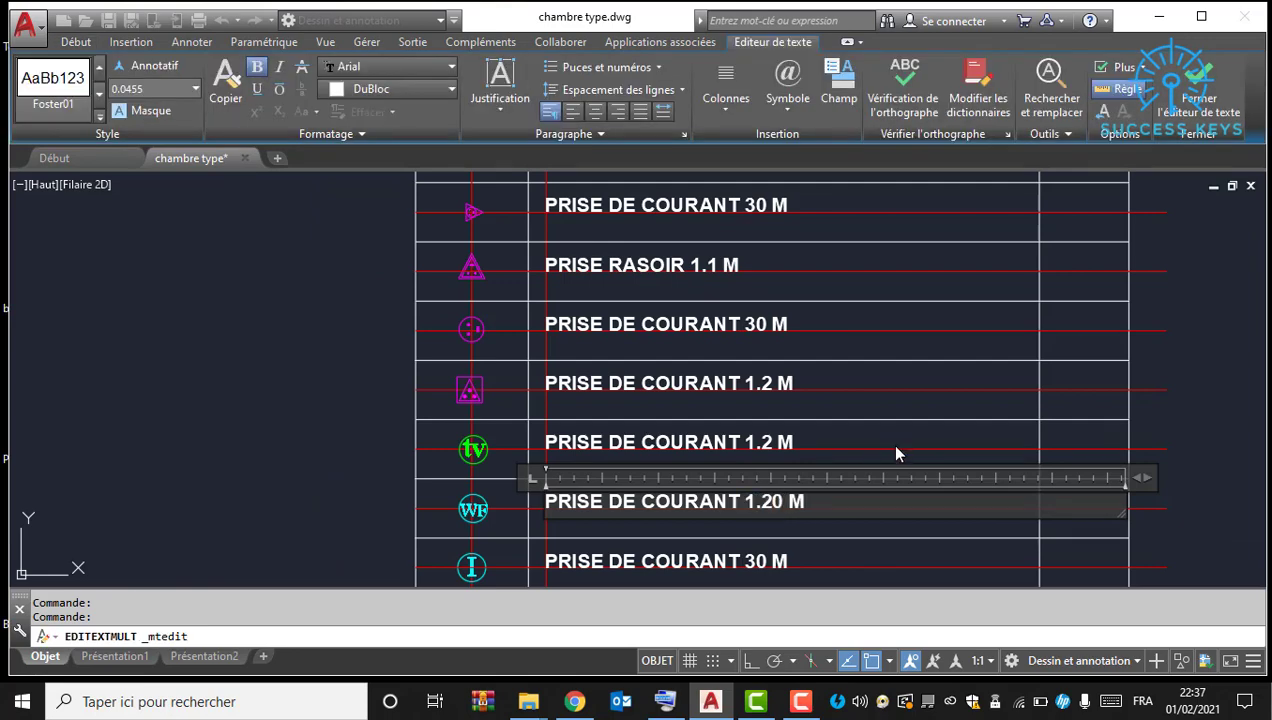
{"action": "scroll", "coordinate": [779, 460], "scroll_direction": "down", "scroll_amount": 2}
{"action": "key", "text": "Escape"}
Step: Set the height in the I row's designation to 1.2 M
{"action": "scroll", "coordinate": [765, 510], "scroll_direction": "up", "scroll_amount": 6}
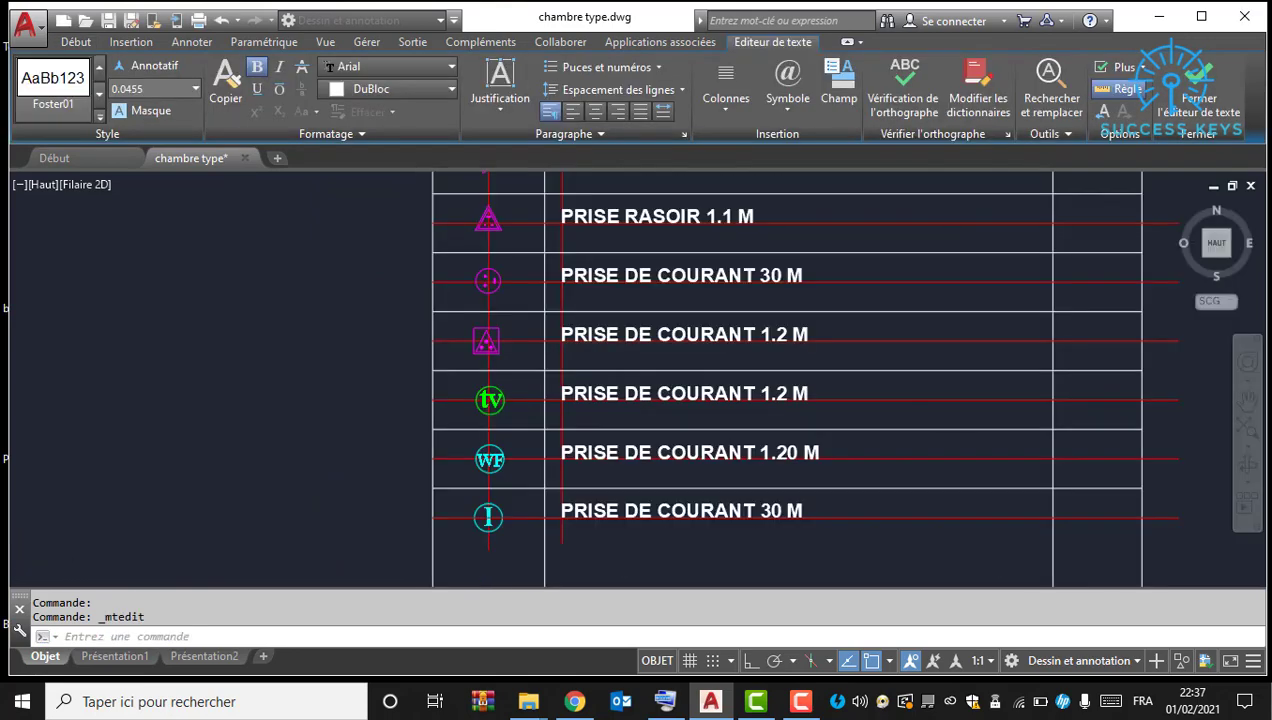
{"action": "double_click", "coordinate": [777, 469]}
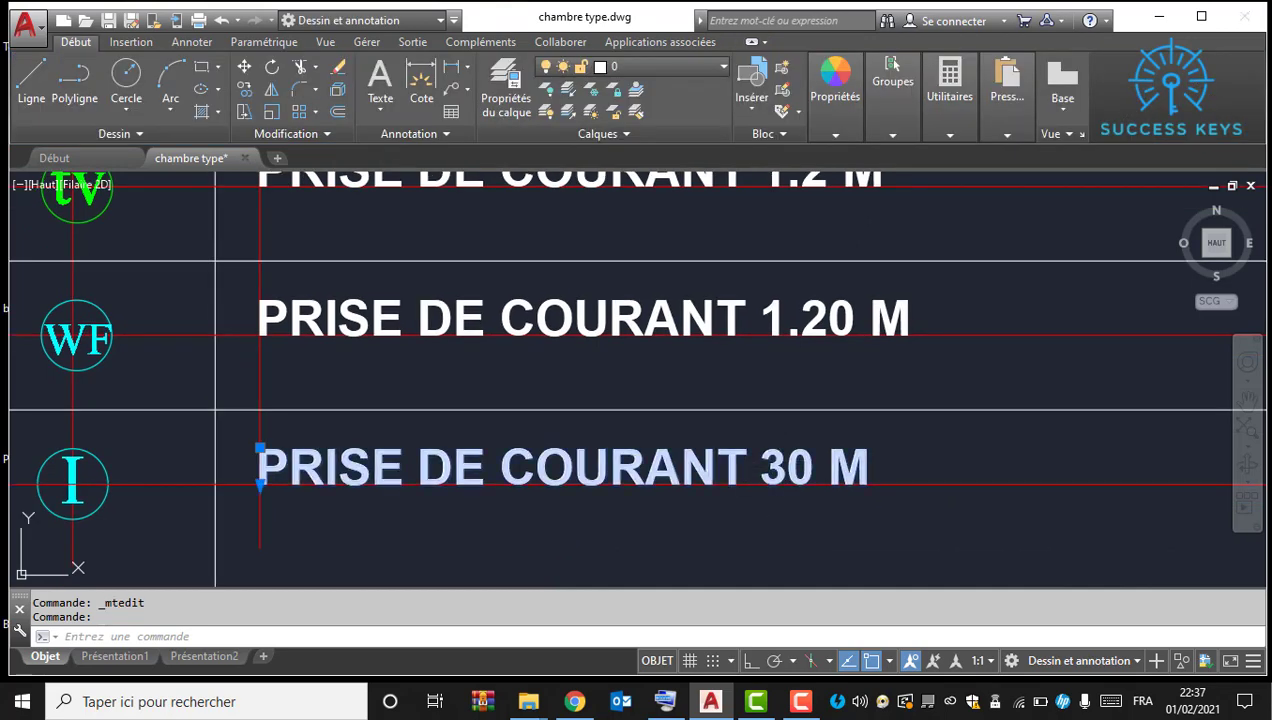
{"action": "left_click_drag", "start_coordinate": [763, 470], "coordinate": [821, 469]}
{"action": "type", "text": "1.2"}
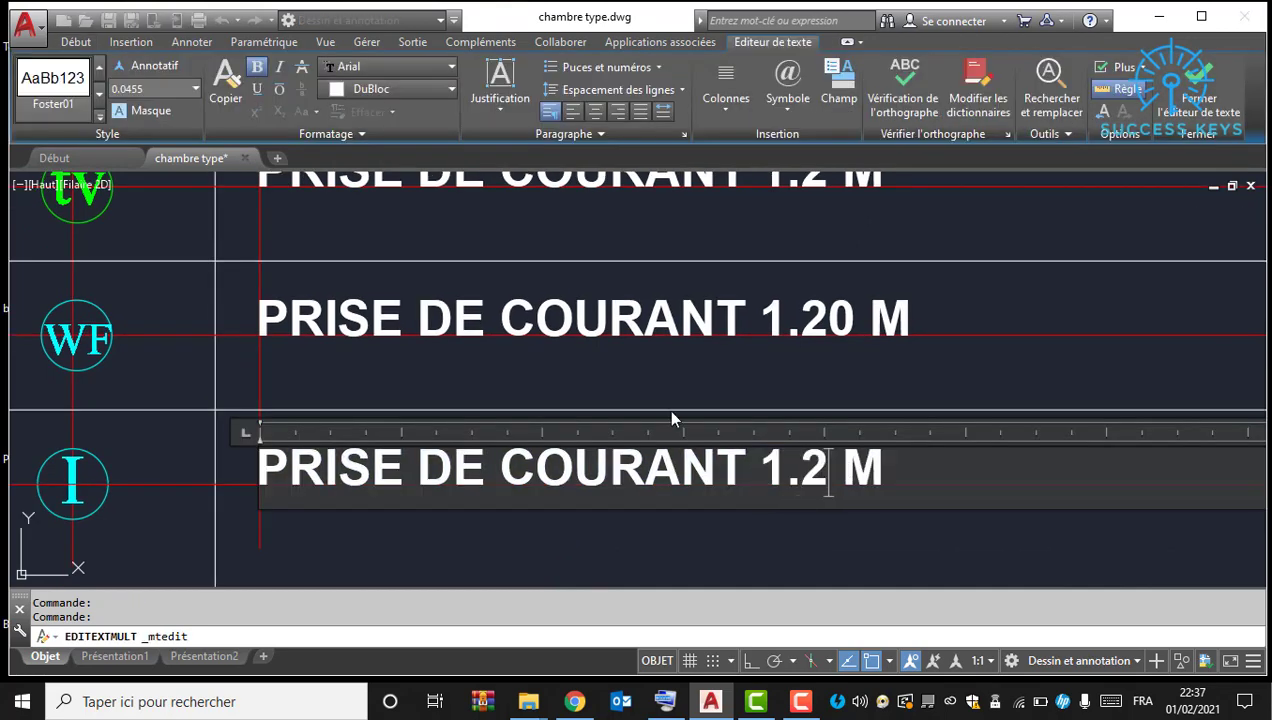
{"action": "key", "text": "Escape"}
Step: Replace DE COURANT with RJ45 in the I row's designation, making it PRISE RJ45 1.2 M
{"action": "scroll", "coordinate": [610, 350], "scroll_direction": "down", "scroll_amount": 5}
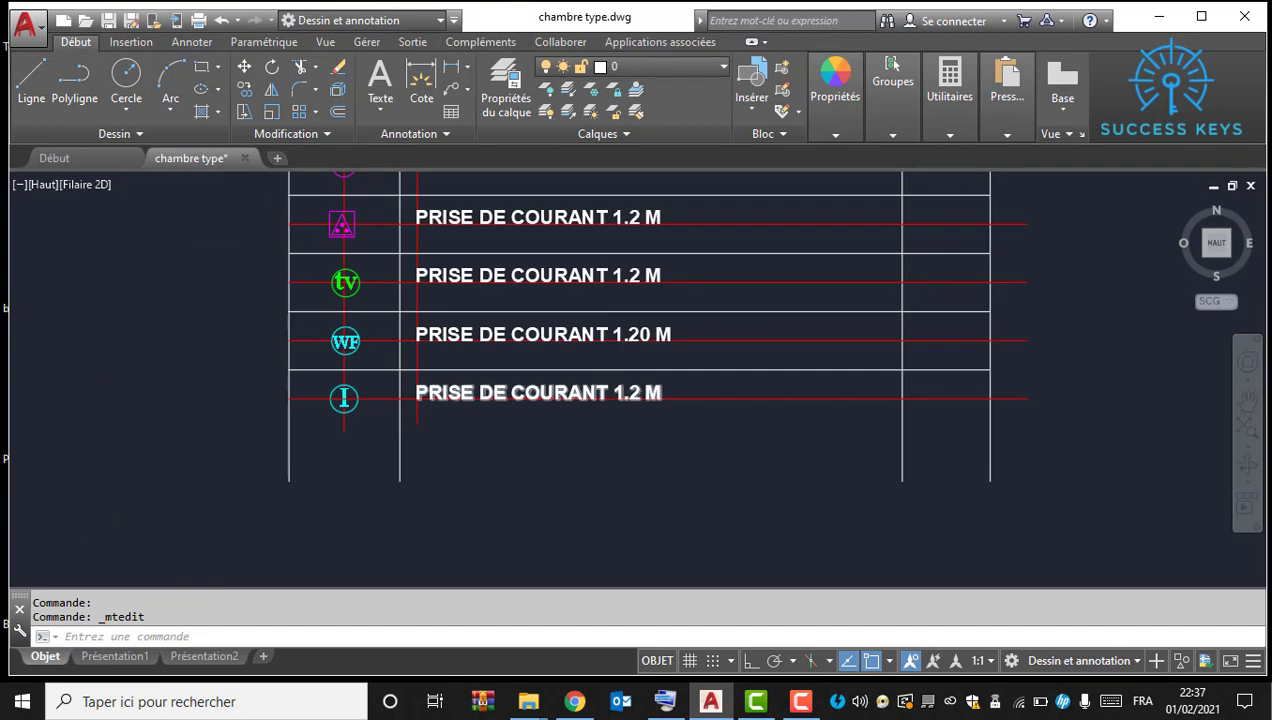
{"action": "scroll", "coordinate": [481, 392], "scroll_direction": "up", "scroll_amount": 4}
{"action": "double_click", "coordinate": [664, 400]}
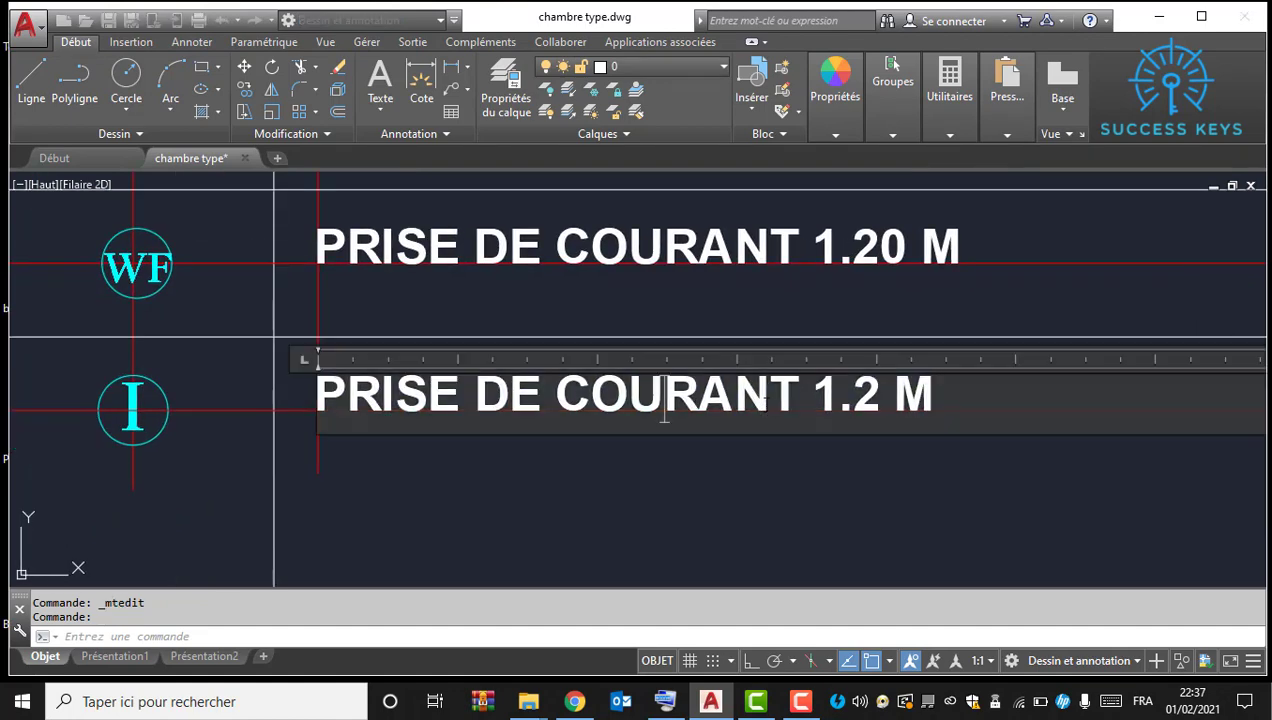
{"action": "left_click_drag", "start_coordinate": [789, 393], "coordinate": [493, 386]}
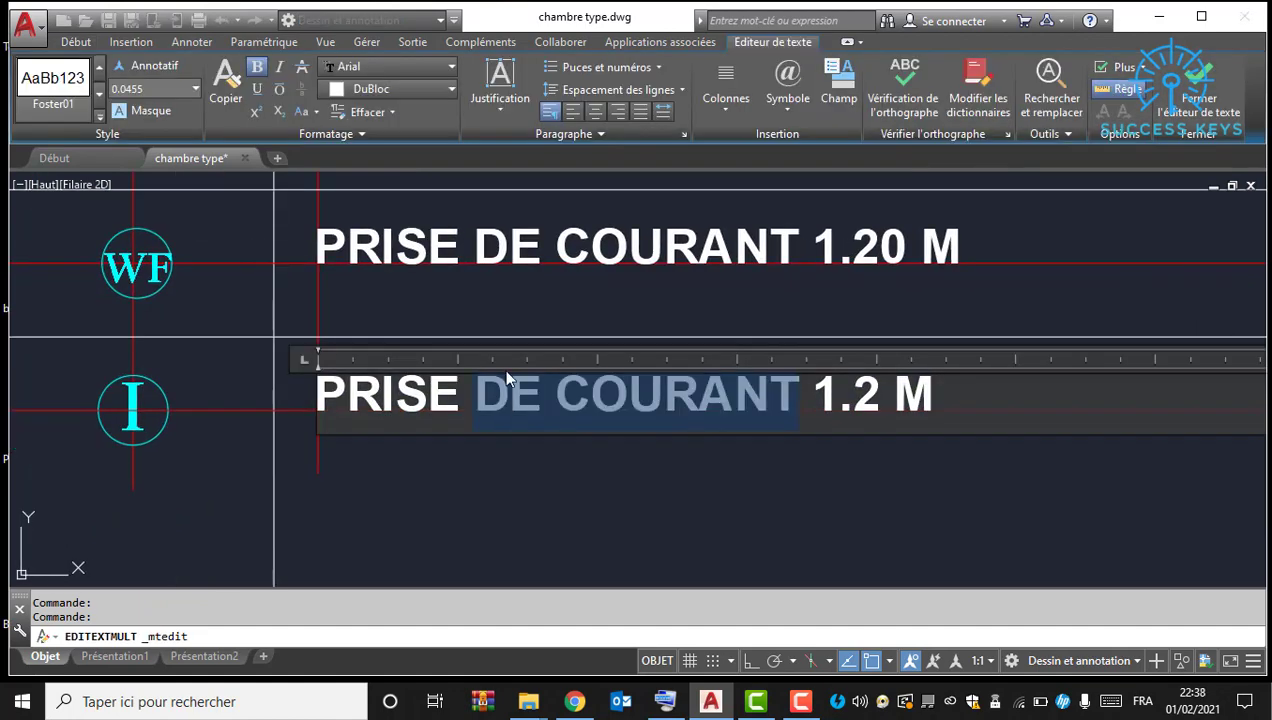
{"action": "type", "text": "R45"}
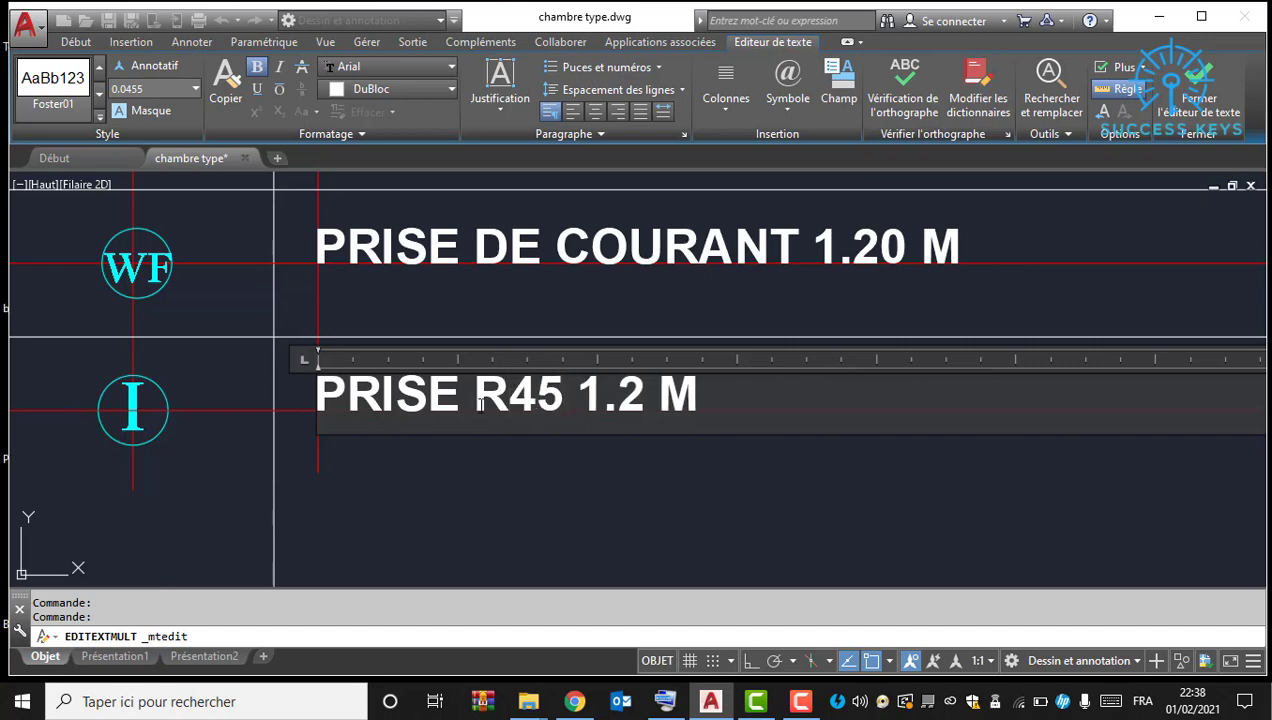
{"action": "left_click", "coordinate": [511, 397]}
{"action": "type", "text": "J"}
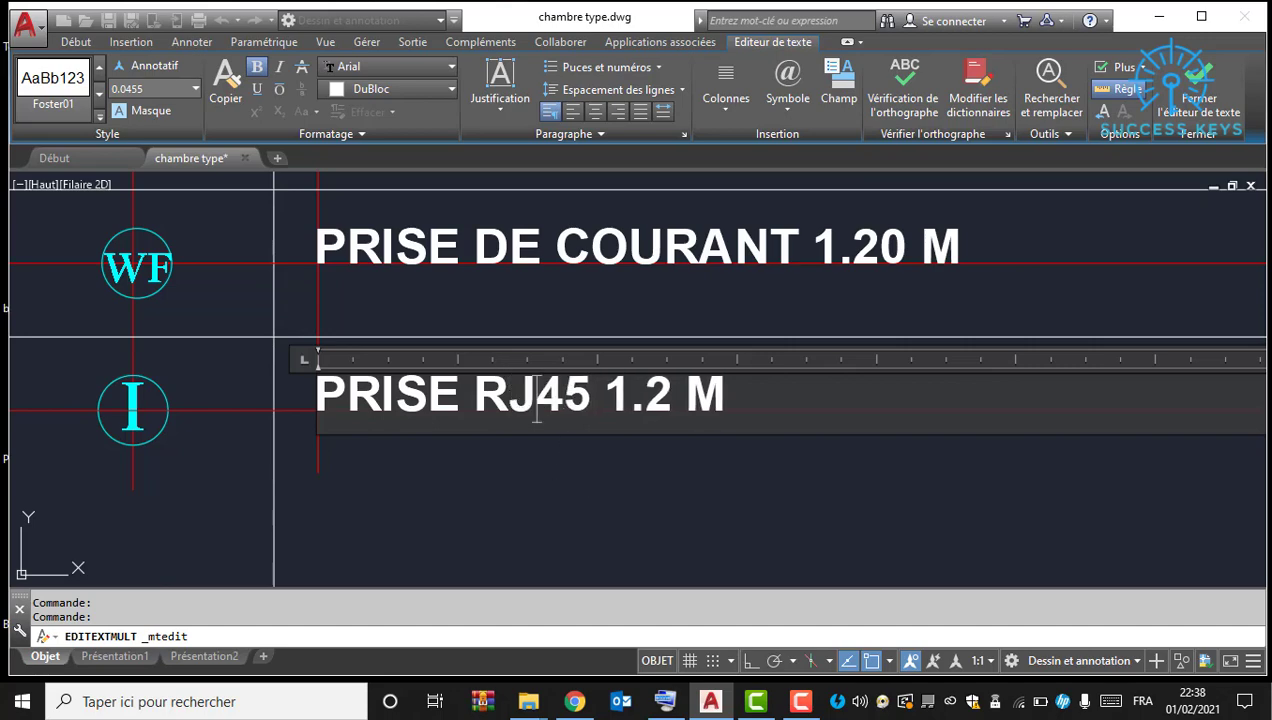
{"action": "left_click", "coordinate": [548, 290]}
{"action": "middle_click_drag", "start_coordinate": [550, 263], "coordinate": [568, 363]}
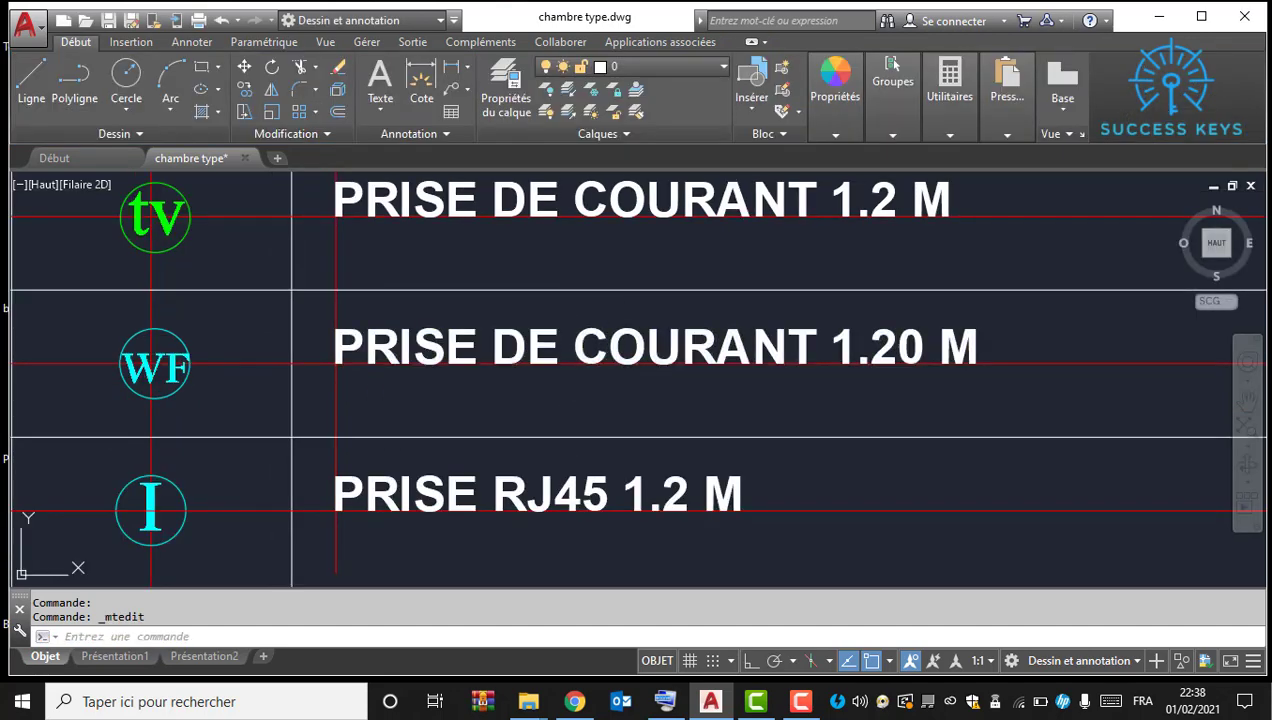
Step: Change the WF row's designation to BORNE WIFI 1.20 M
{"action": "double_click", "coordinate": [641, 363]}
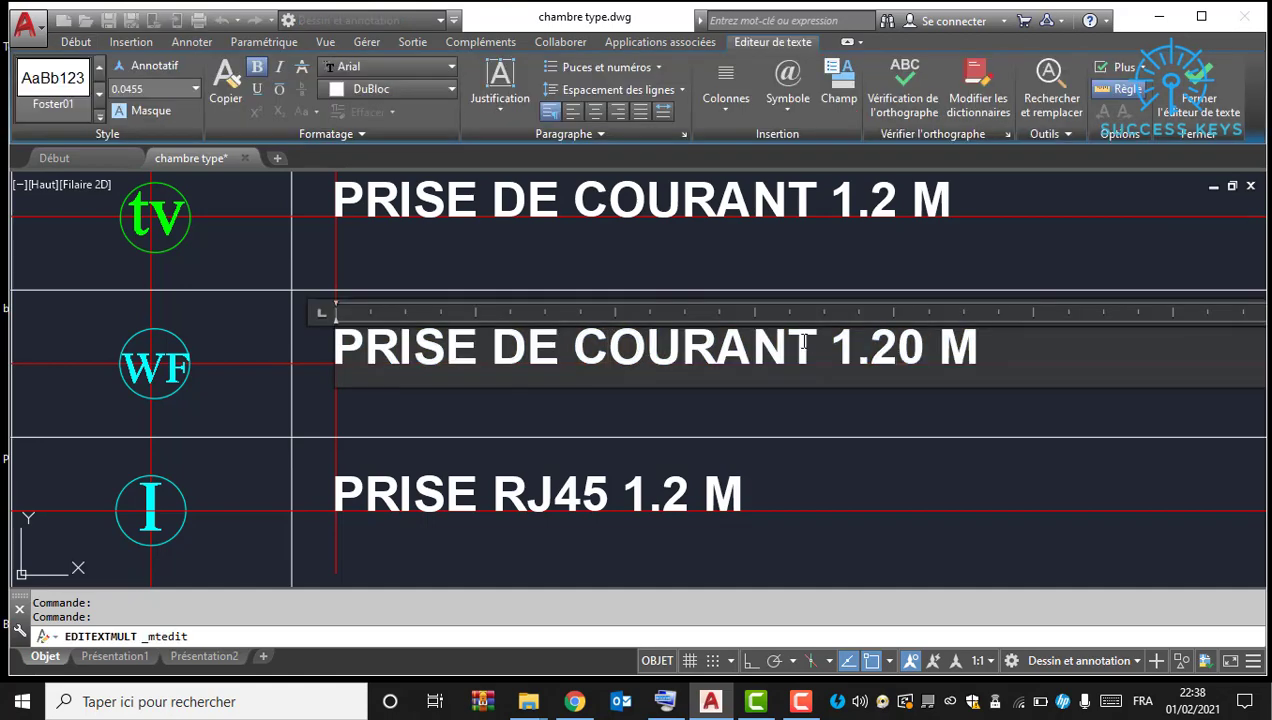
{"action": "left_click_drag", "start_coordinate": [816, 346], "coordinate": [519, 340]}
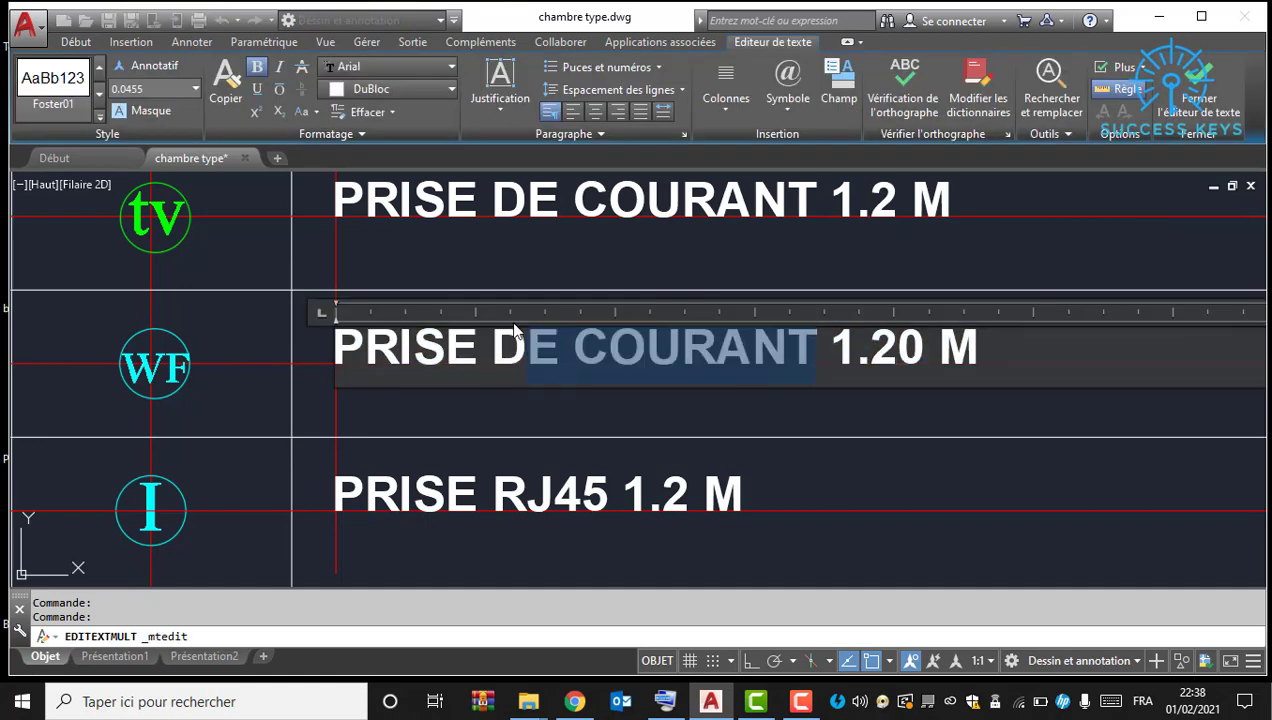
{"action": "key", "text": "BackSpace"}
{"action": "key", "text": "BackSpace"}
{"action": "key", "text": "BackSpace"}
{"action": "key", "text": "BackSpace"}
{"action": "key", "text": "BackSpace"}
{"action": "key", "text": "BackSpace"}
{"action": "key", "text": "BackSpace"}
{"action": "key", "text": "BackSpace"}
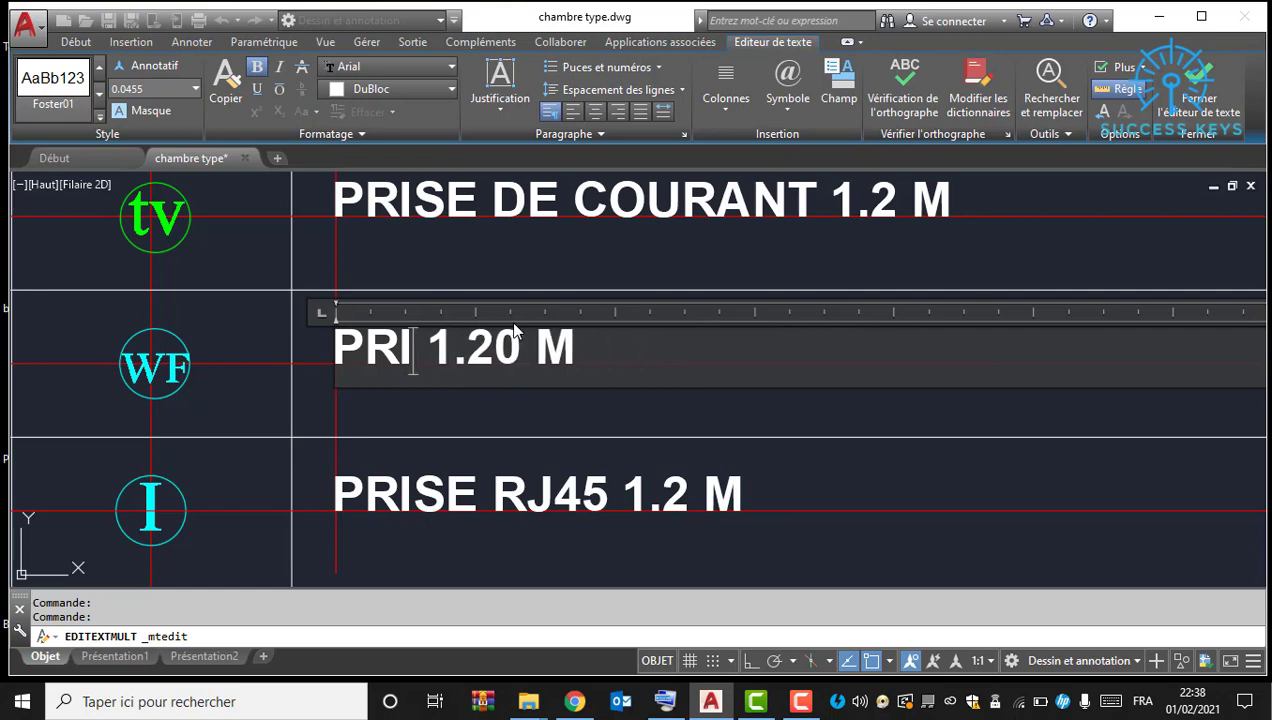
{"action": "type", "text": "BORNE "}
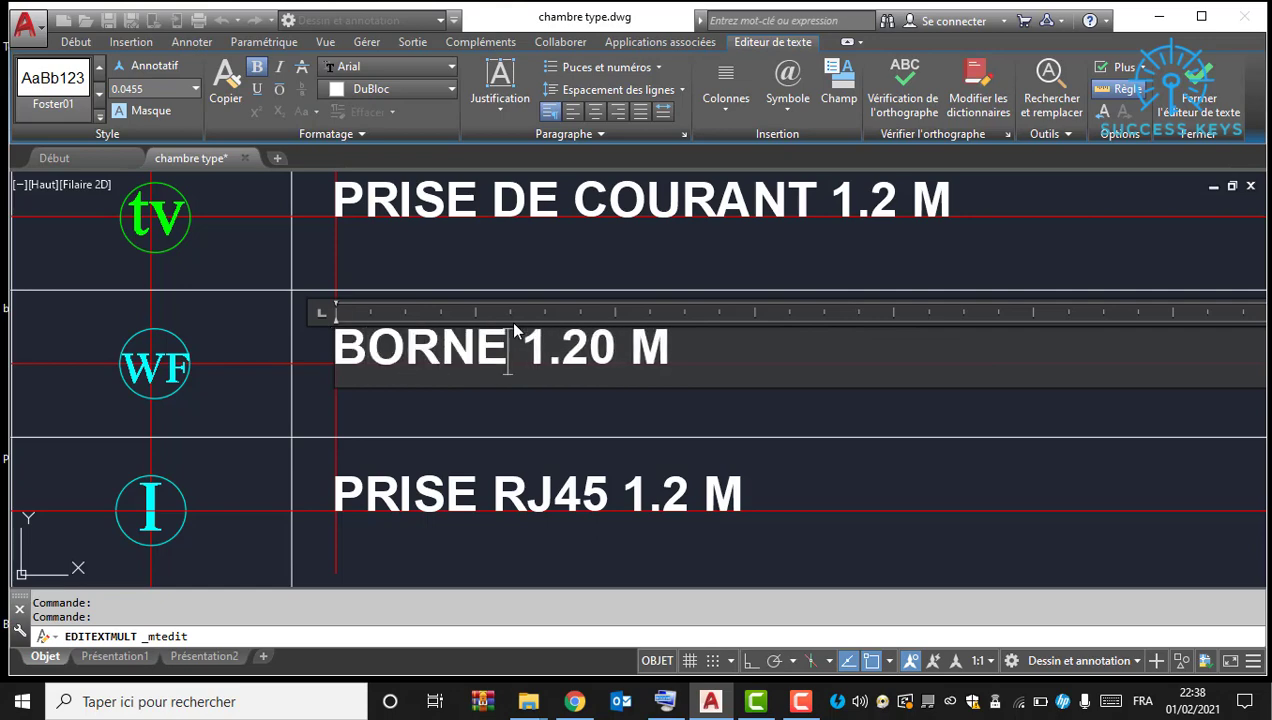
{"action": "type", "text": "IFI"}
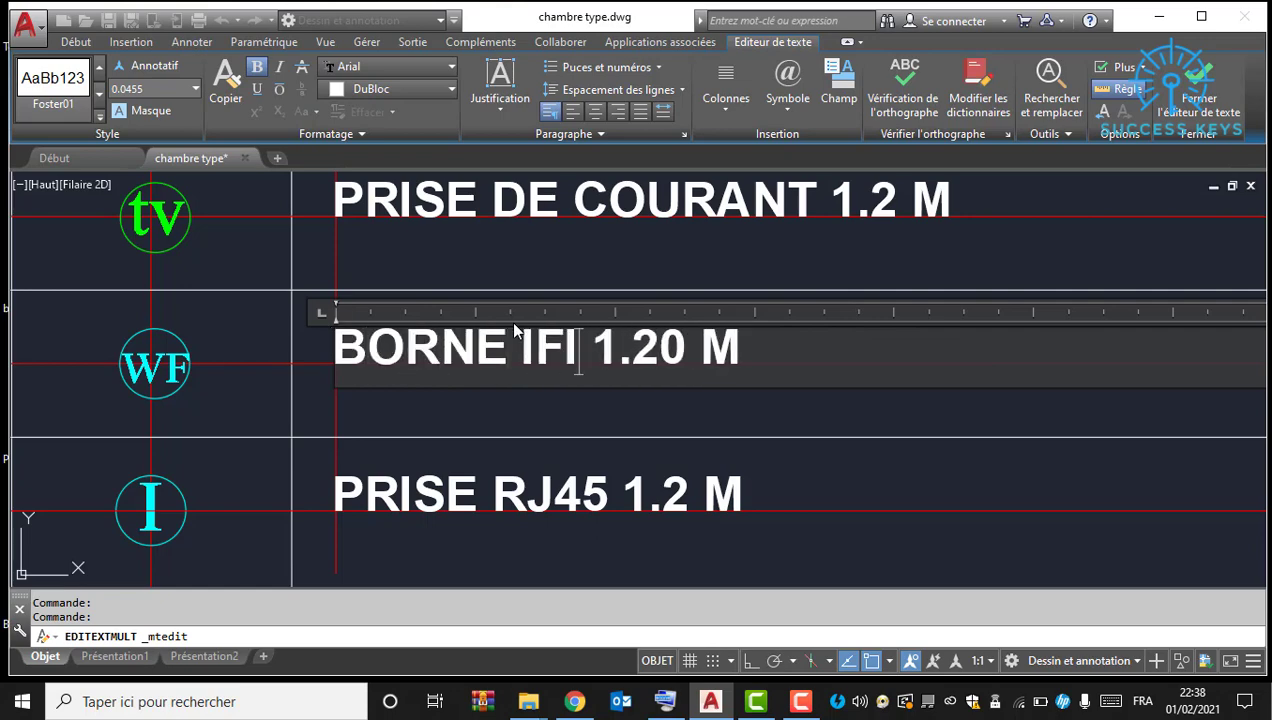
{"action": "left_click", "coordinate": [660, 700]}
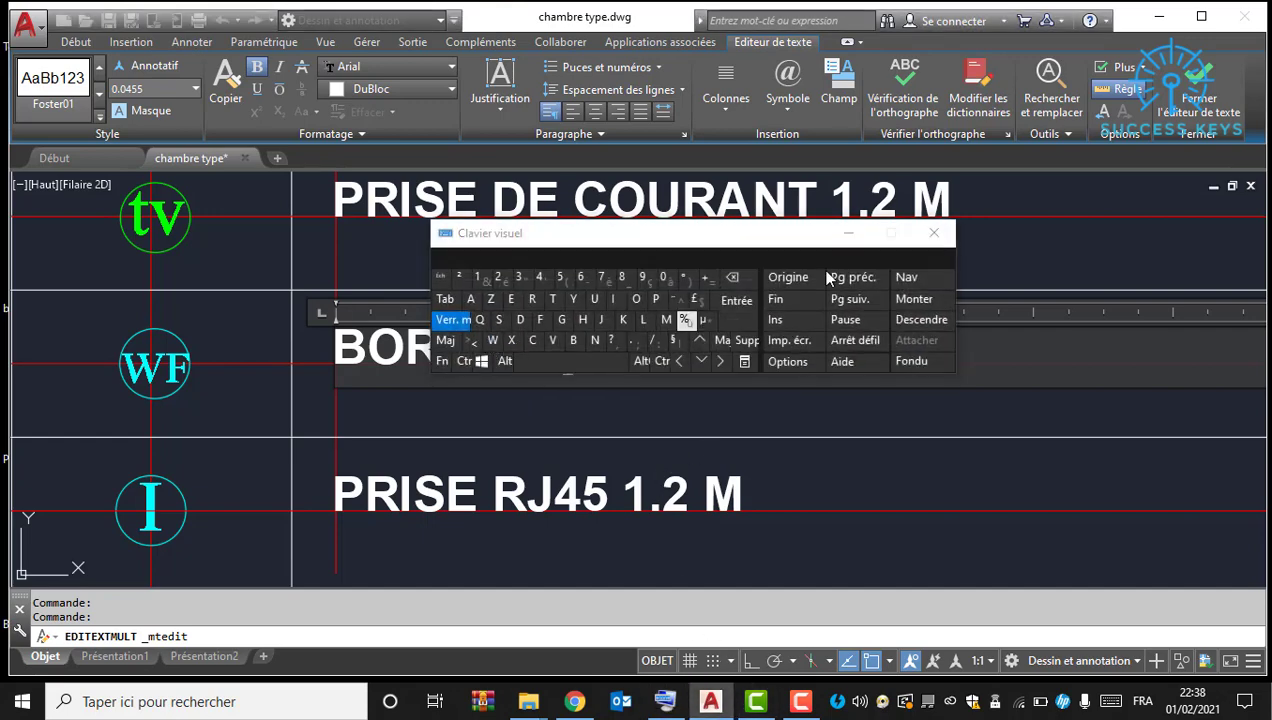
{"action": "left_click", "coordinate": [855, 233]}
{"action": "left_click", "coordinate": [500, 383]}
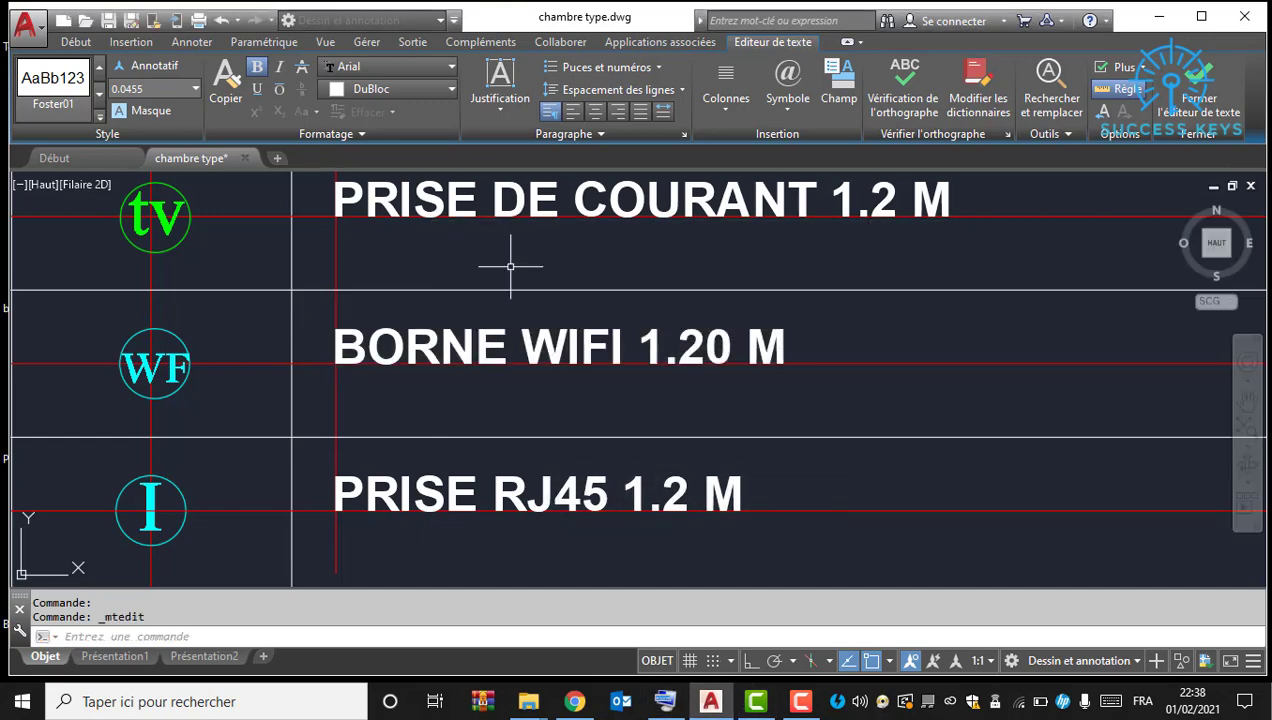
Step: Replace DE COURANT with TV in the tv row's designation, making it PRISE TV 1.2 M
{"action": "scroll", "coordinate": [432, 331], "scroll_direction": "up", "scroll_amount": 2}
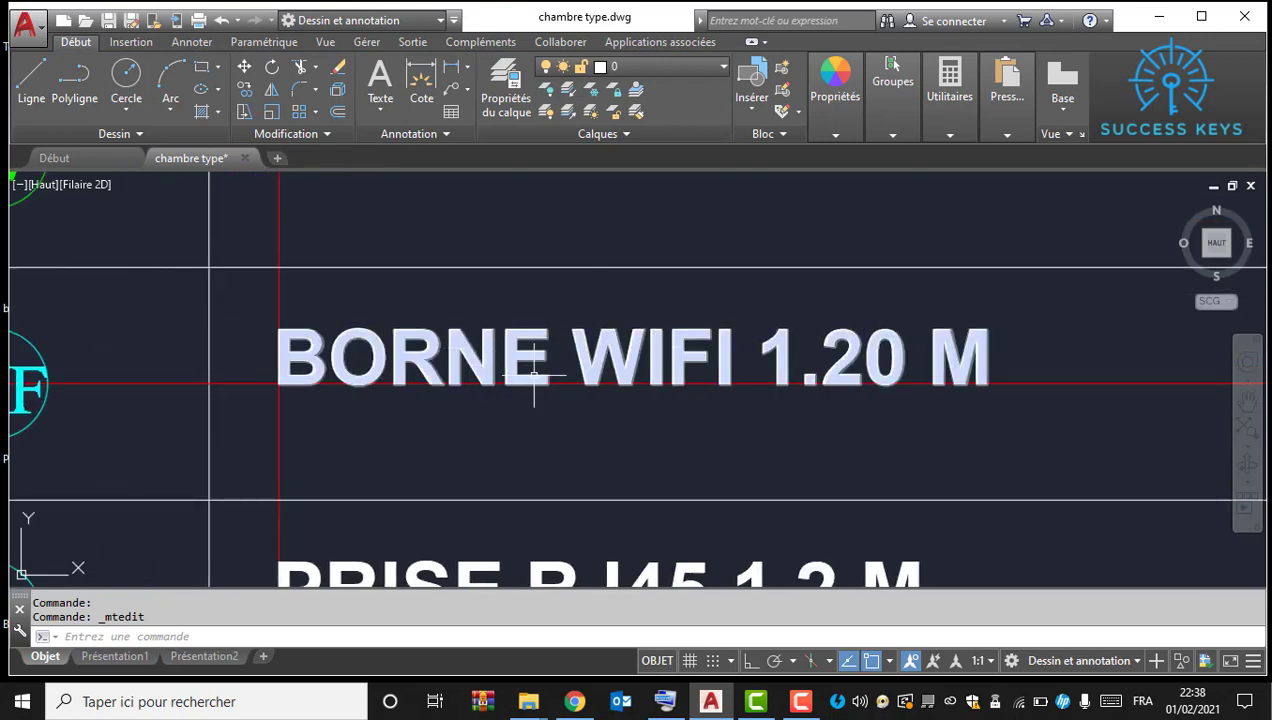
{"action": "middle_click_drag", "start_coordinate": [221, 369], "coordinate": [321, 369]}
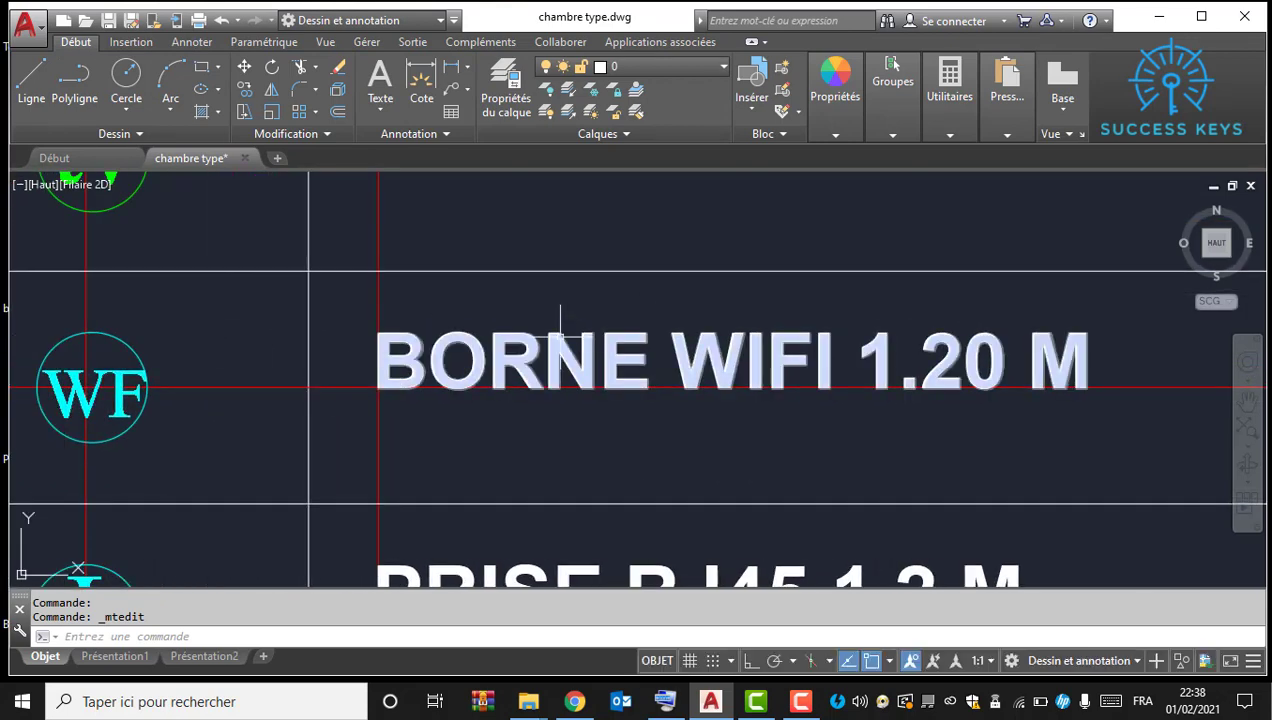
{"action": "scroll", "coordinate": [556, 407], "scroll_direction": "down", "scroll_amount": 2}
{"action": "middle_click_drag", "start_coordinate": [556, 407], "coordinate": [587, 483]}
{"action": "scroll", "coordinate": [729, 316], "scroll_direction": "up", "scroll_amount": 2}
{"action": "middle_click_drag", "start_coordinate": [729, 316], "coordinate": [721, 369]}
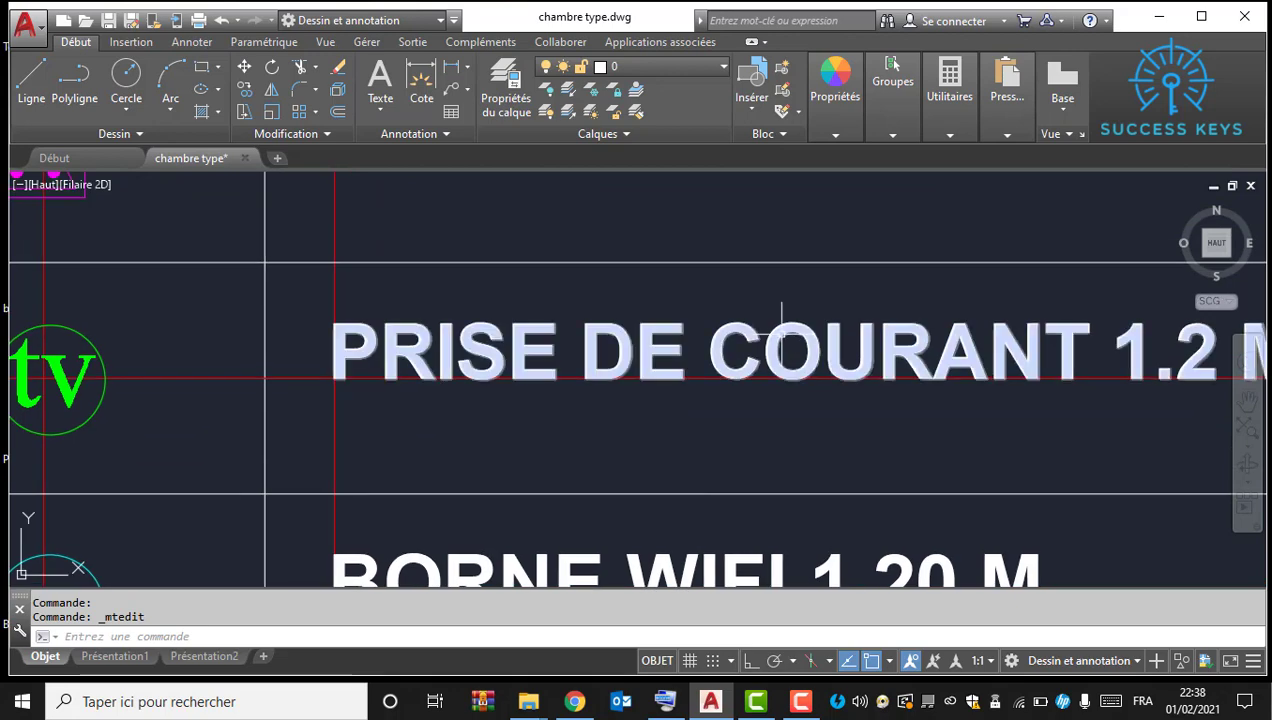
{"action": "scroll", "coordinate": [781, 333], "scroll_direction": "down", "scroll_amount": 2}
{"action": "double_click", "coordinate": [781, 333]}
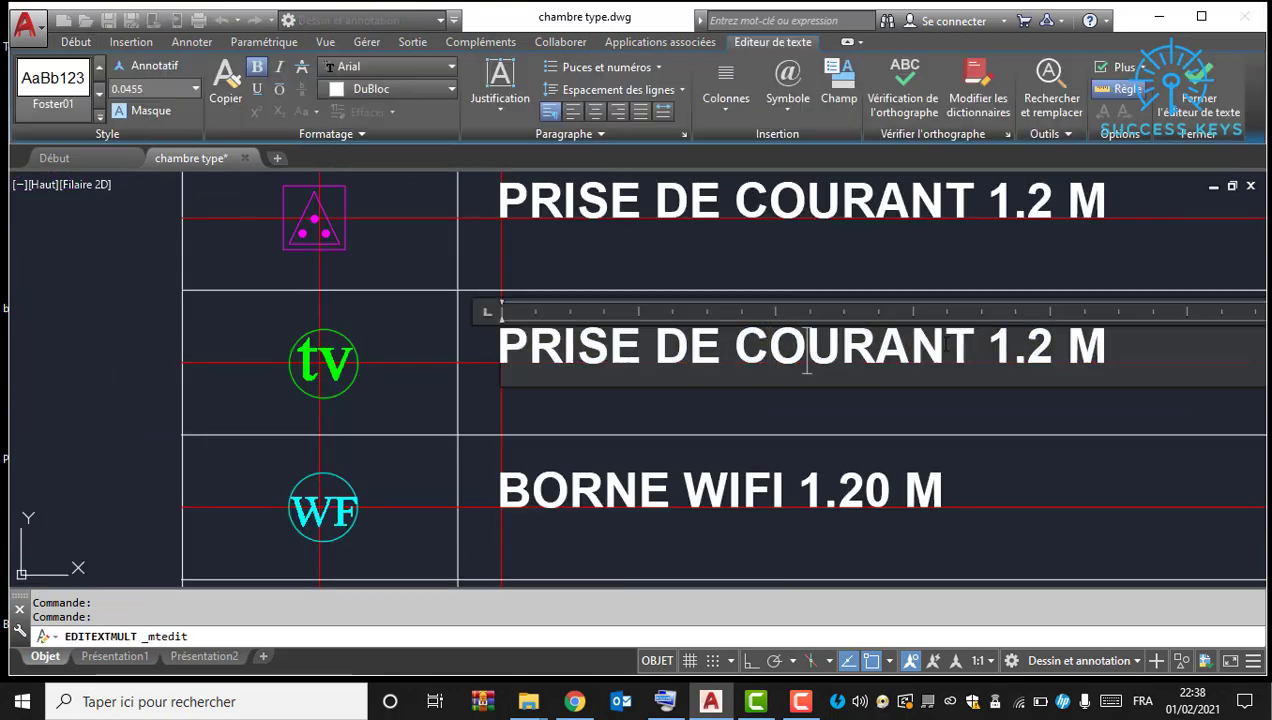
{"action": "left_click_drag", "start_coordinate": [975, 343], "coordinate": [690, 350]}
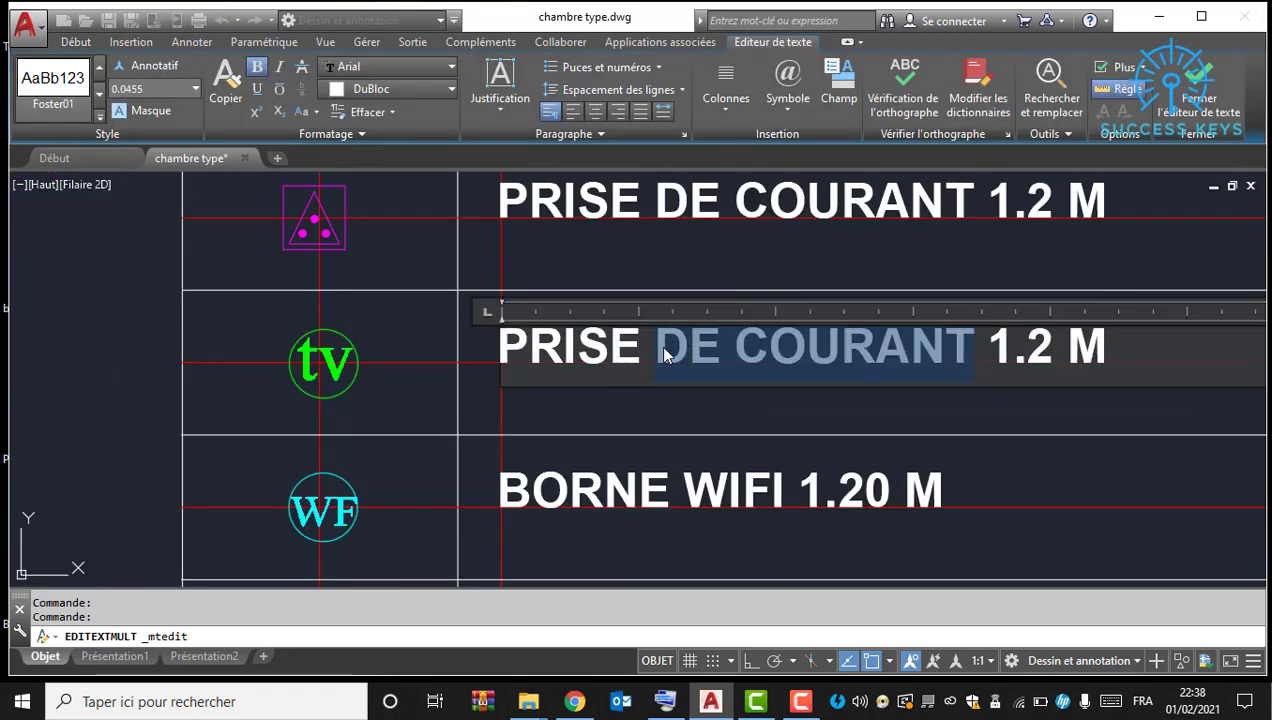
{"action": "type", "text": "V"}
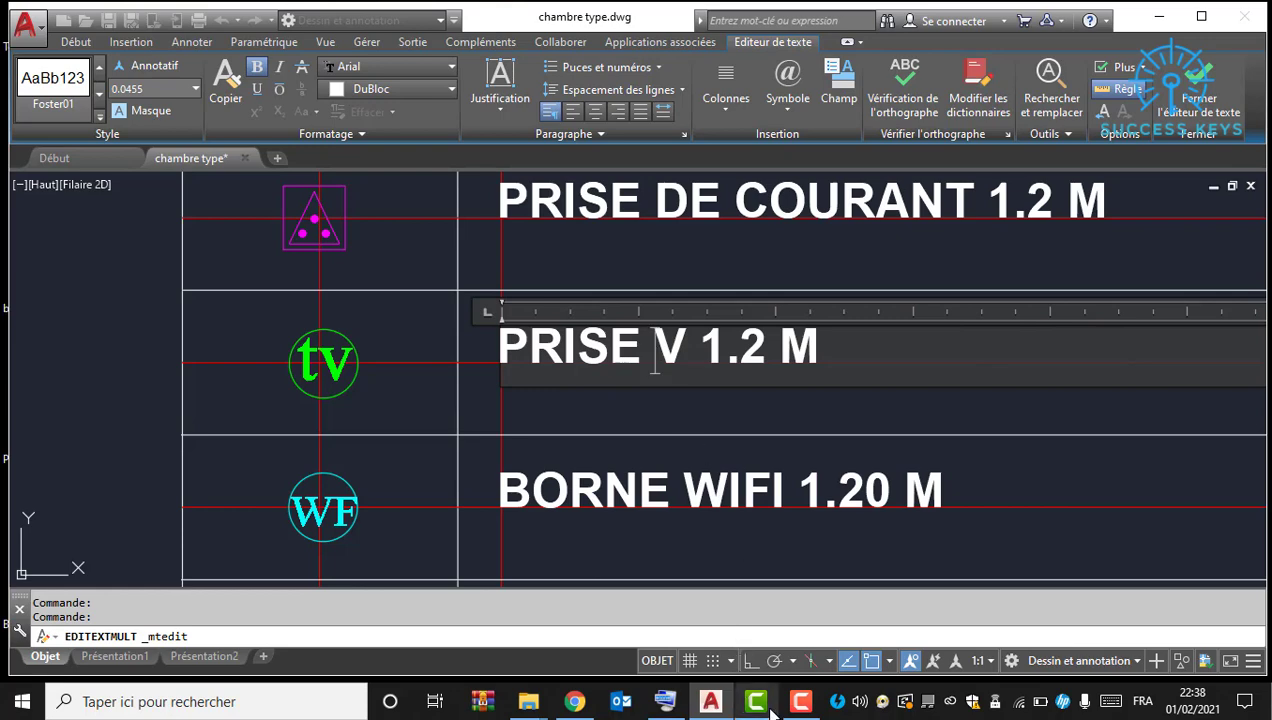
{"action": "left_click", "coordinate": [665, 701]}
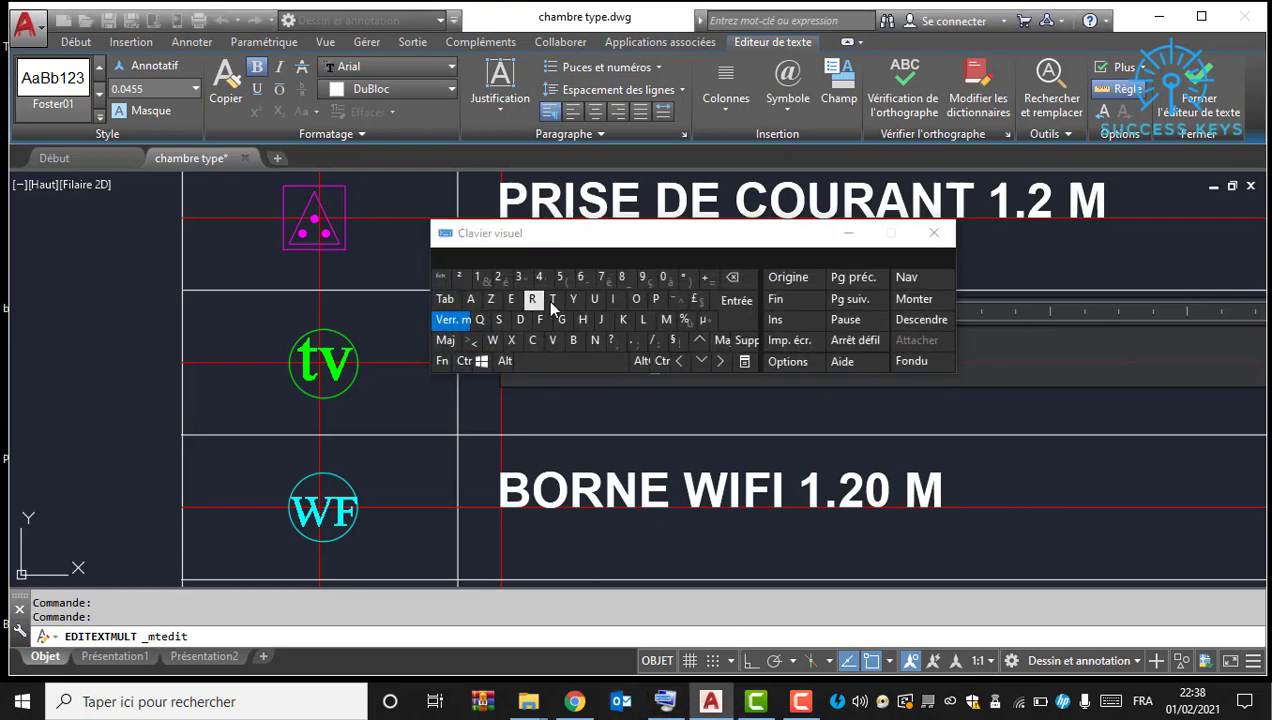
{"action": "left_click", "coordinate": [550, 300]}
{"action": "left_click", "coordinate": [843, 236]}
{"action": "left_click", "coordinate": [650, 417]}
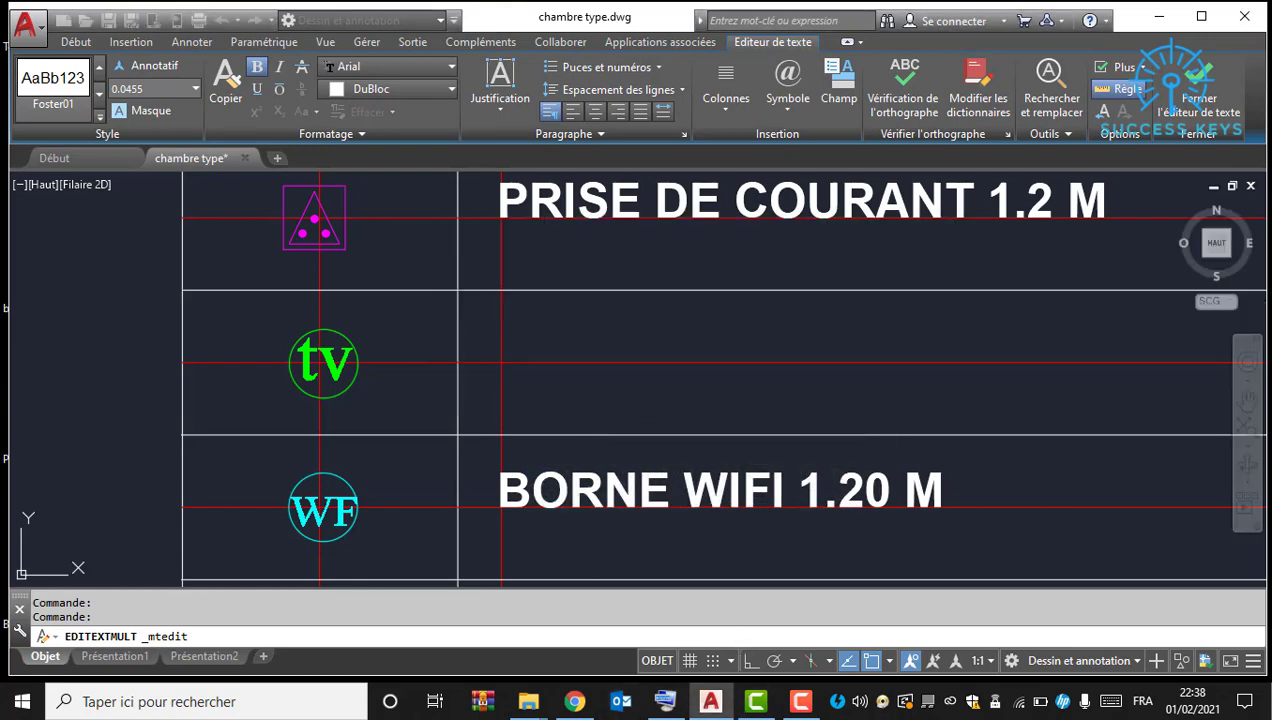
{"action": "left_click", "coordinate": [800, 703]}
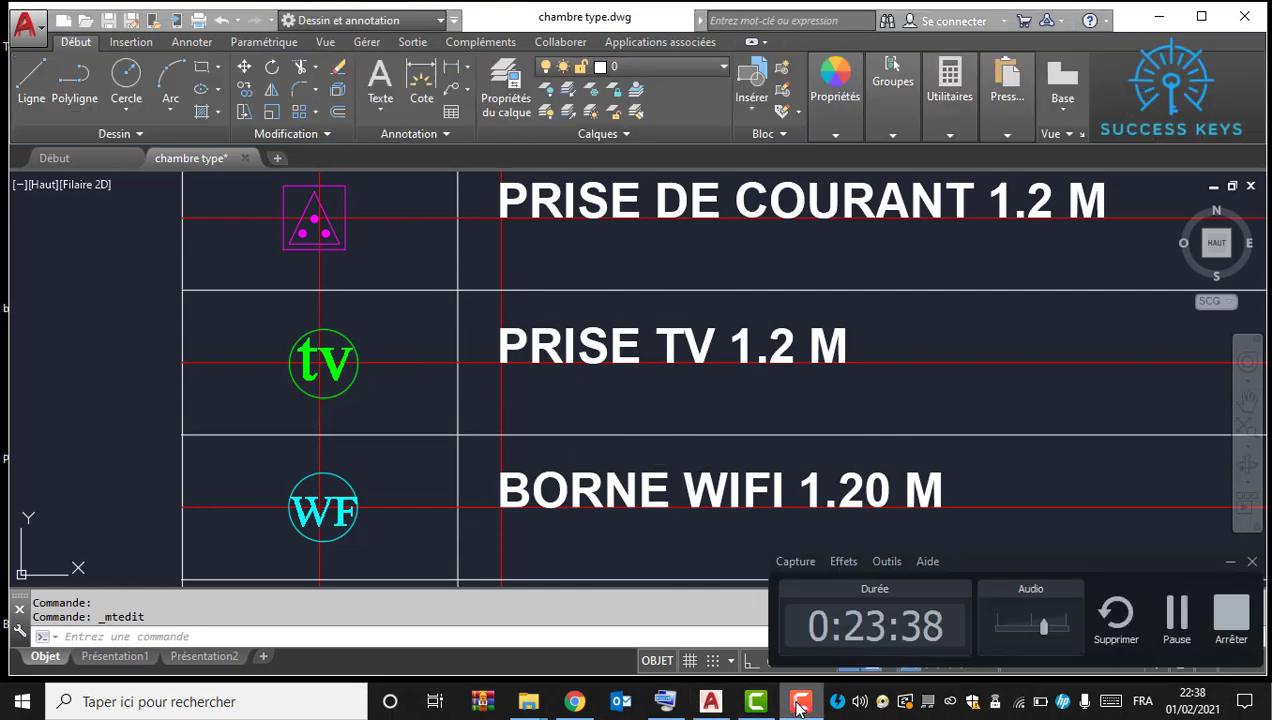
{"action": "left_click", "coordinate": [789, 712]}
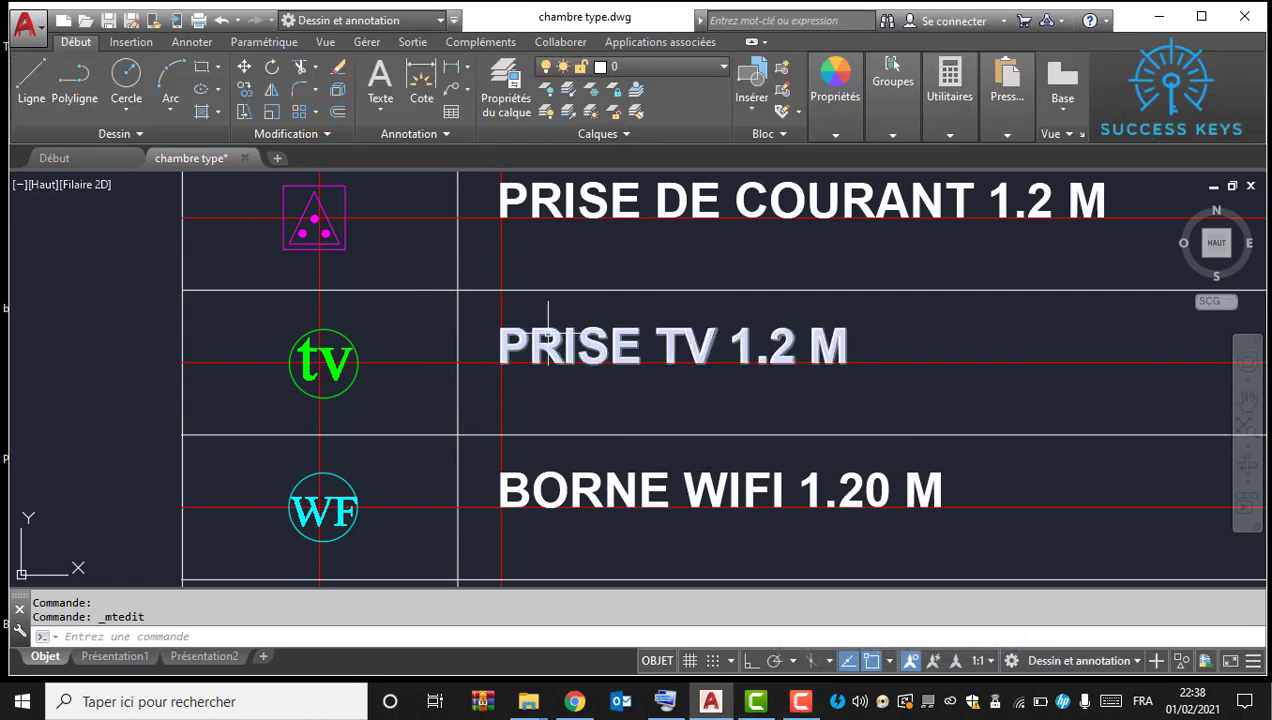
Step: Check the socket symbols on the room plans, including USB and PCC, against the symbols listed in the legend
{"action": "scroll", "coordinate": [451, 314], "scroll_direction": "down", "scroll_amount": 2}
{"action": "middle_click_drag", "start_coordinate": [501, 304], "coordinate": [528, 398]}
{"action": "mouse_move", "coordinate": [707, 376]}
{"action": "middle_mouse_down"}
{"action": "mouse_move", "coordinate": [709, 386]}
{"action": "mouse_move", "coordinate": [665, 204]}
{"action": "middle_mouse_up"}
{"action": "scroll", "coordinate": [501, 361], "scroll_direction": "down", "scroll_amount": 2}
{"action": "scroll", "coordinate": [745, 380], "scroll_direction": "down", "scroll_amount": 4}
{"action": "middle_click_drag", "start_coordinate": [948, 358], "coordinate": [404, 304]}
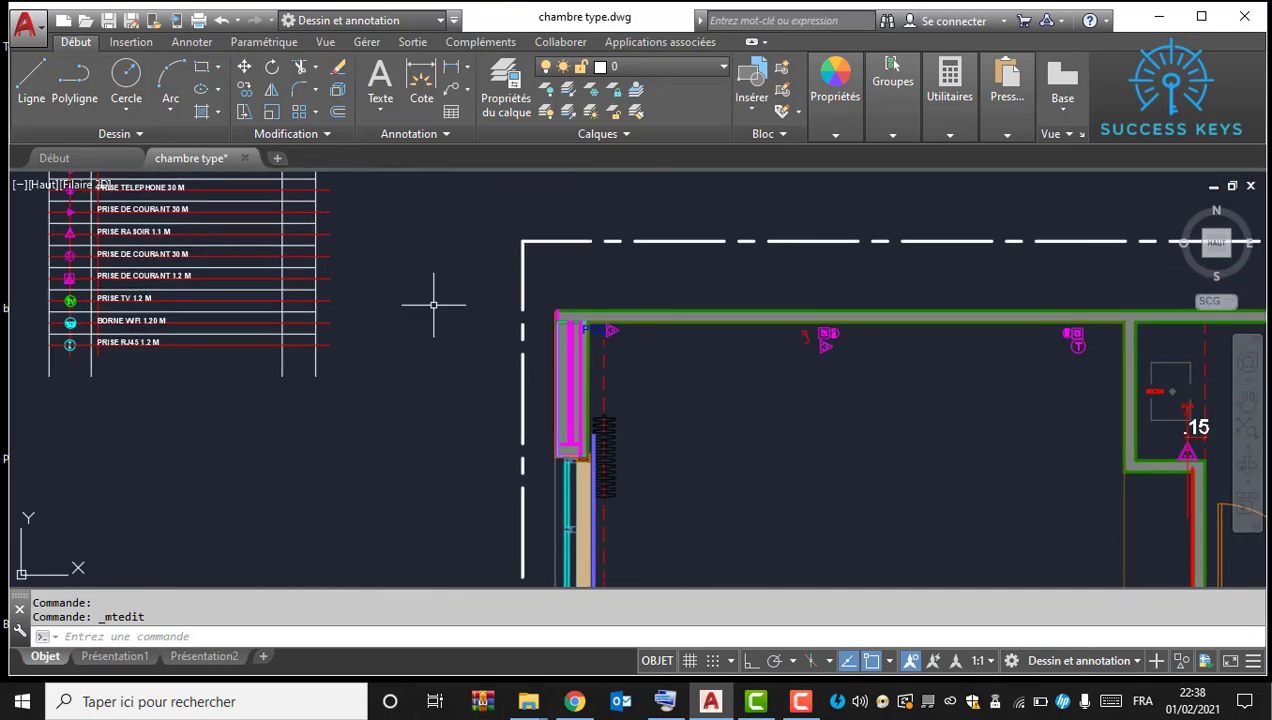
{"action": "middle_click_drag", "start_coordinate": [682, 440], "coordinate": [717, 202]}
{"action": "middle_click_drag", "start_coordinate": [706, 380], "coordinate": [690, 283]}
{"action": "scroll", "coordinate": [760, 391], "scroll_direction": "up", "scroll_amount": 5}
{"action": "scroll", "coordinate": [765, 390], "scroll_direction": "up", "scroll_amount": 2}
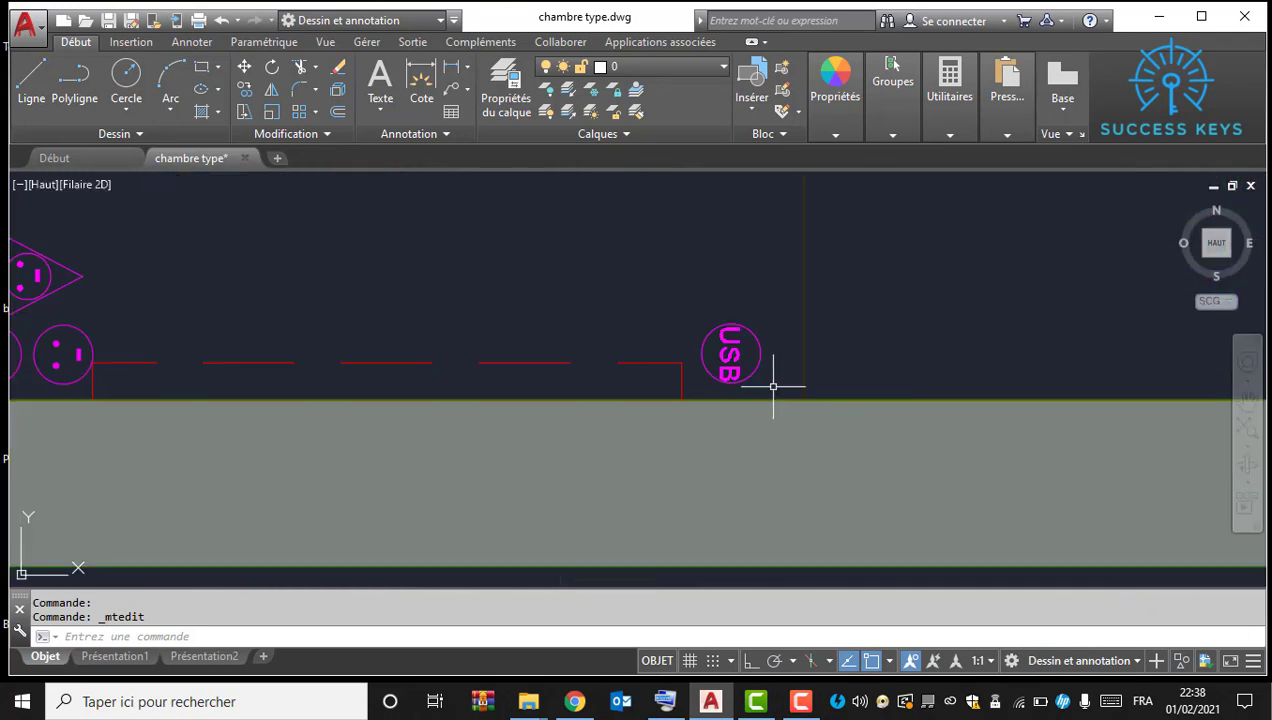
{"action": "scroll", "coordinate": [755, 370], "scroll_direction": "down", "scroll_amount": 4}
{"action": "scroll", "coordinate": [491, 364], "scroll_direction": "up", "scroll_amount": 5}
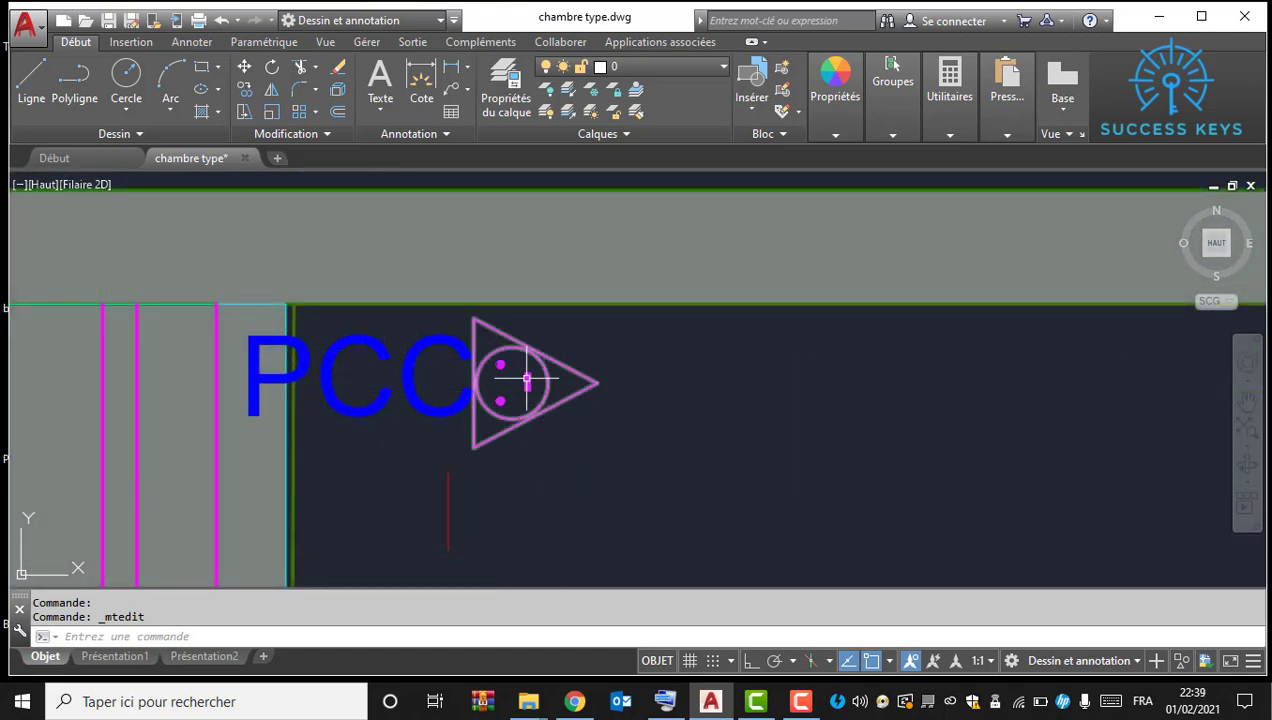
{"action": "scroll", "coordinate": [441, 380], "scroll_direction": "down", "scroll_amount": 5}
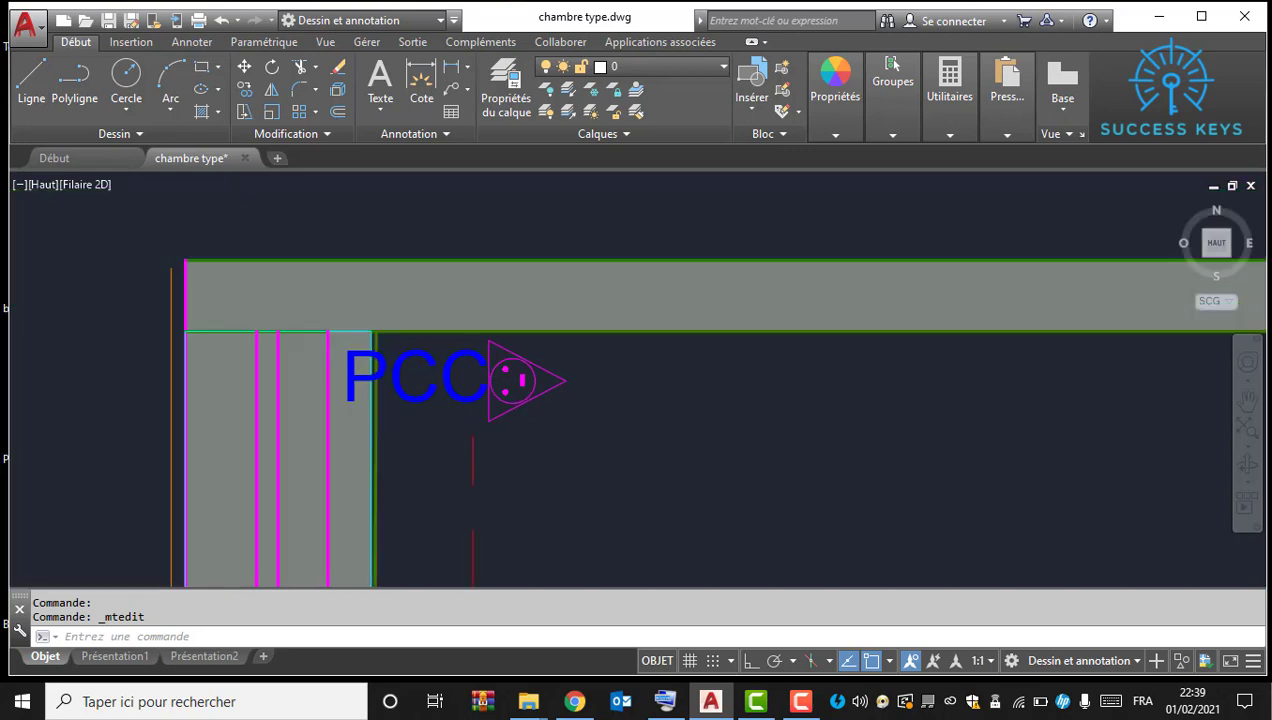
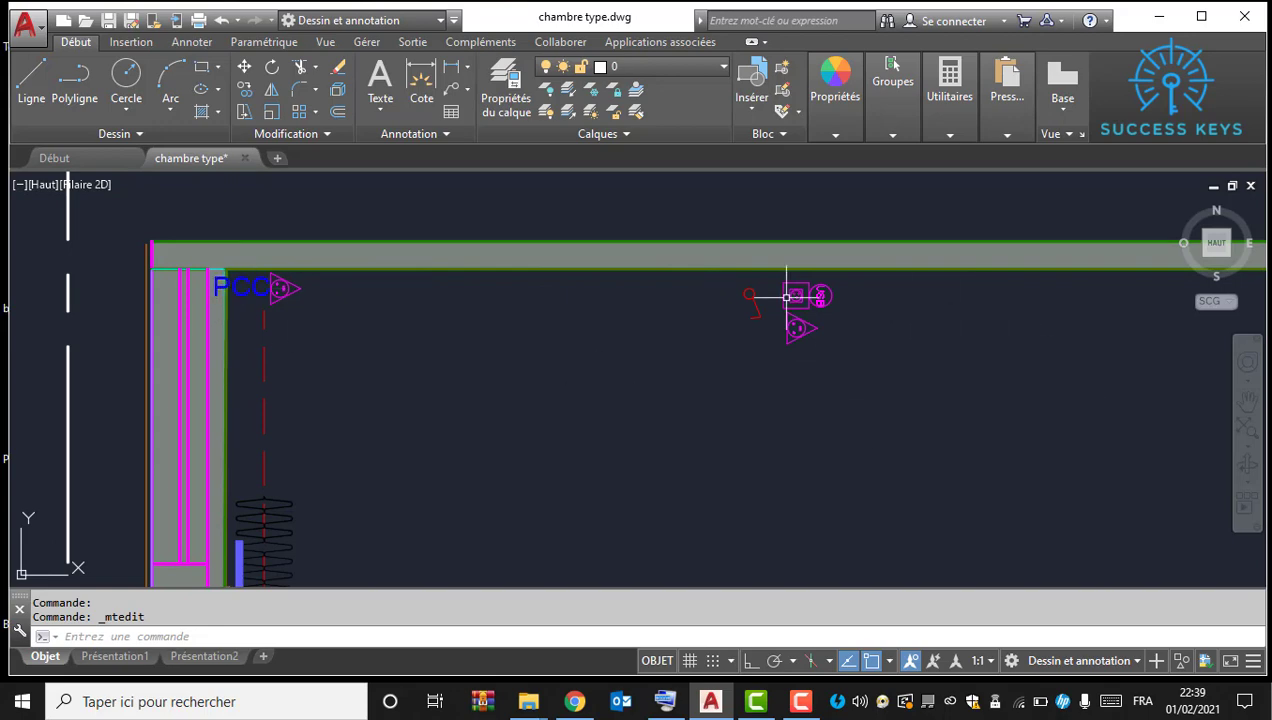
{"action": "scroll", "coordinate": [745, 291], "scroll_direction": "down", "scroll_amount": 5}
{"action": "middle_click_drag", "start_coordinate": [181, 175], "coordinate": [287, 286]}
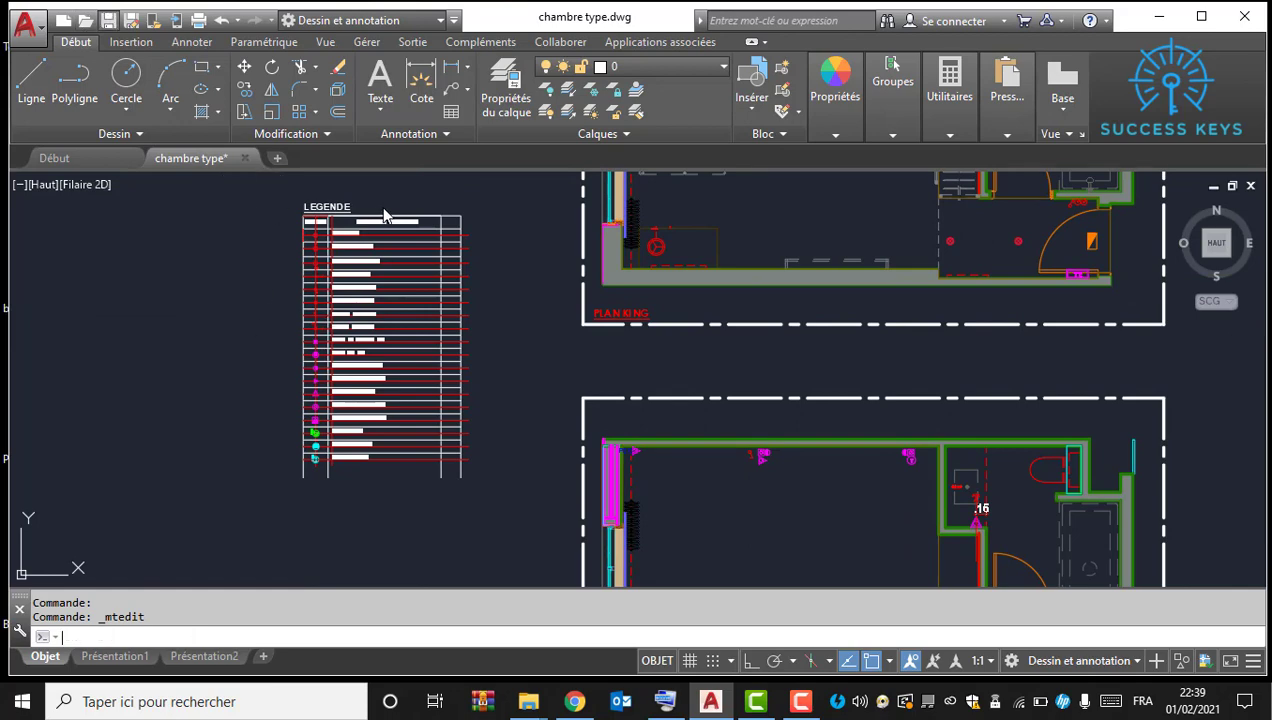
Step: Erase all the red horizontal guide lines running through the legend rows
{"action": "scroll", "coordinate": [469, 221], "scroll_direction": "up", "scroll_amount": 4}
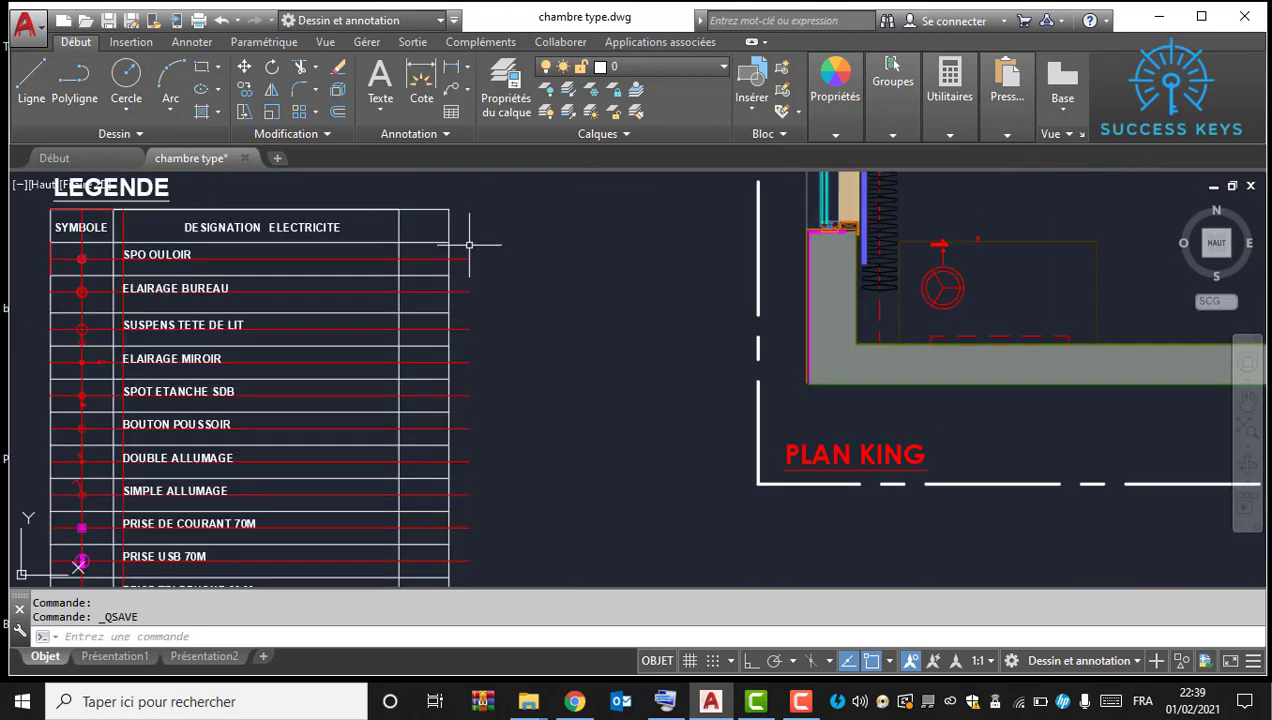
{"action": "left_click", "coordinate": [486, 220]}
{"action": "middle_click_drag", "start_coordinate": [455, 514], "coordinate": [456, 113]}
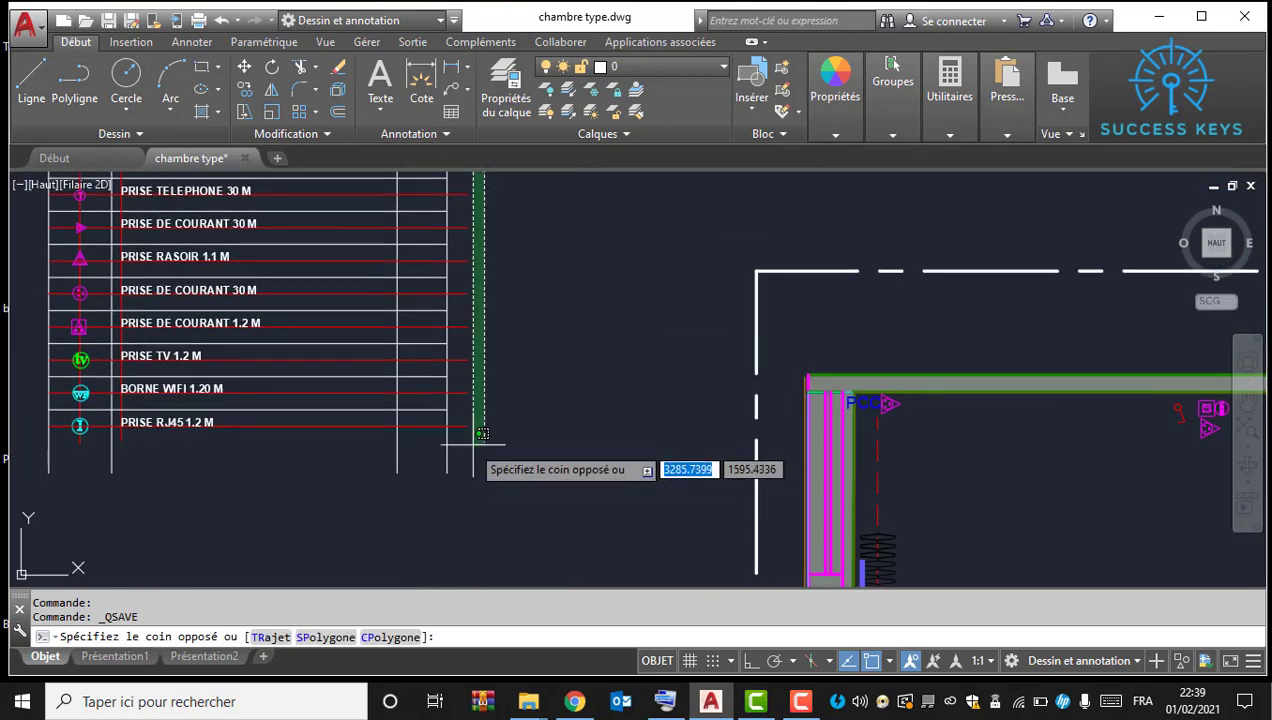
{"action": "left_click", "coordinate": [466, 445]}
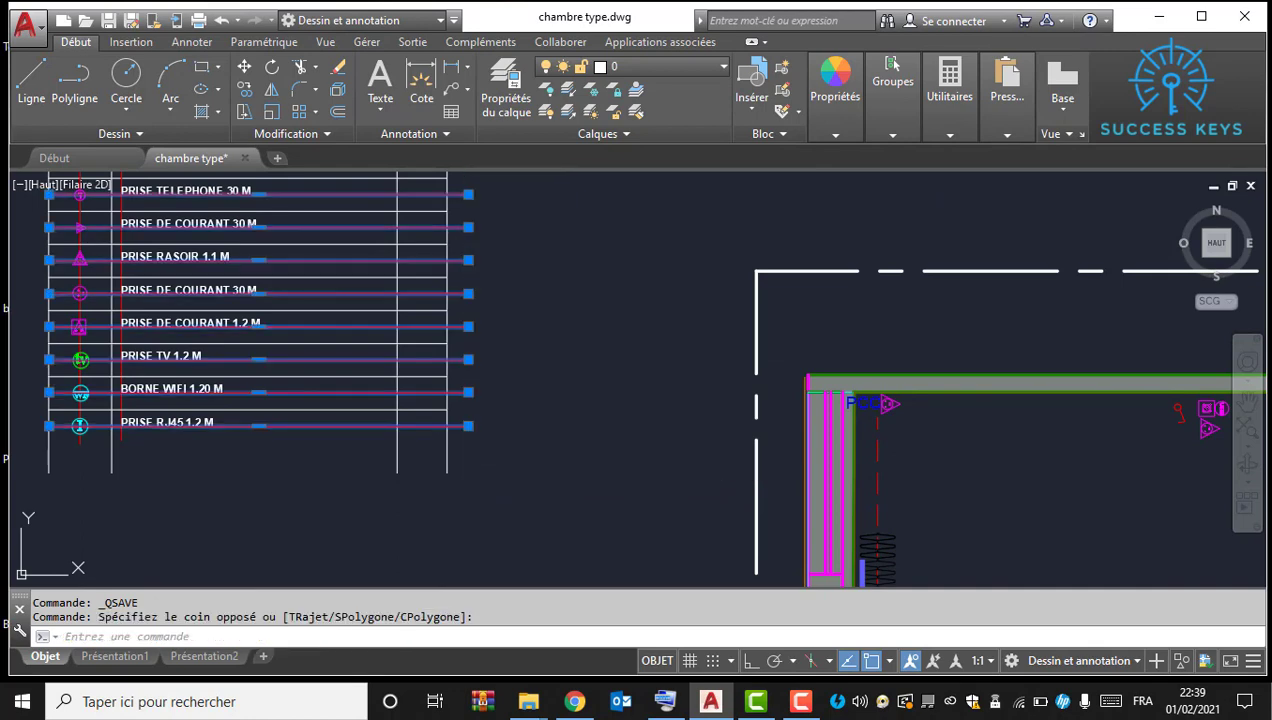
{"action": "key", "text": "Delete"}
Step: Erase the red line segments along the top of the SYMBOLE header cell and beside the SPO OULOIR row
{"action": "scroll", "coordinate": [300, 330], "scroll_direction": "down", "scroll_amount": 5}
{"action": "scroll", "coordinate": [372, 355], "scroll_direction": "up", "scroll_amount": 10}
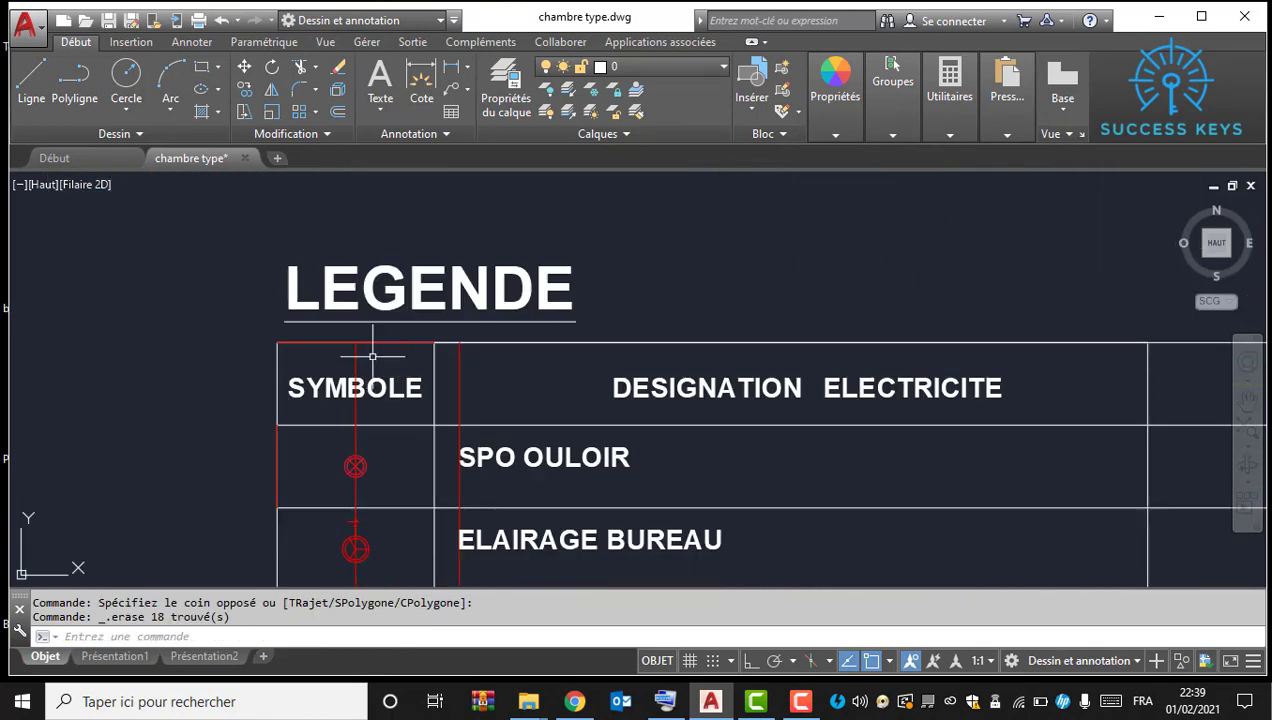
{"action": "left_click", "coordinate": [268, 325]}
{"action": "left_click", "coordinate": [500, 368]}
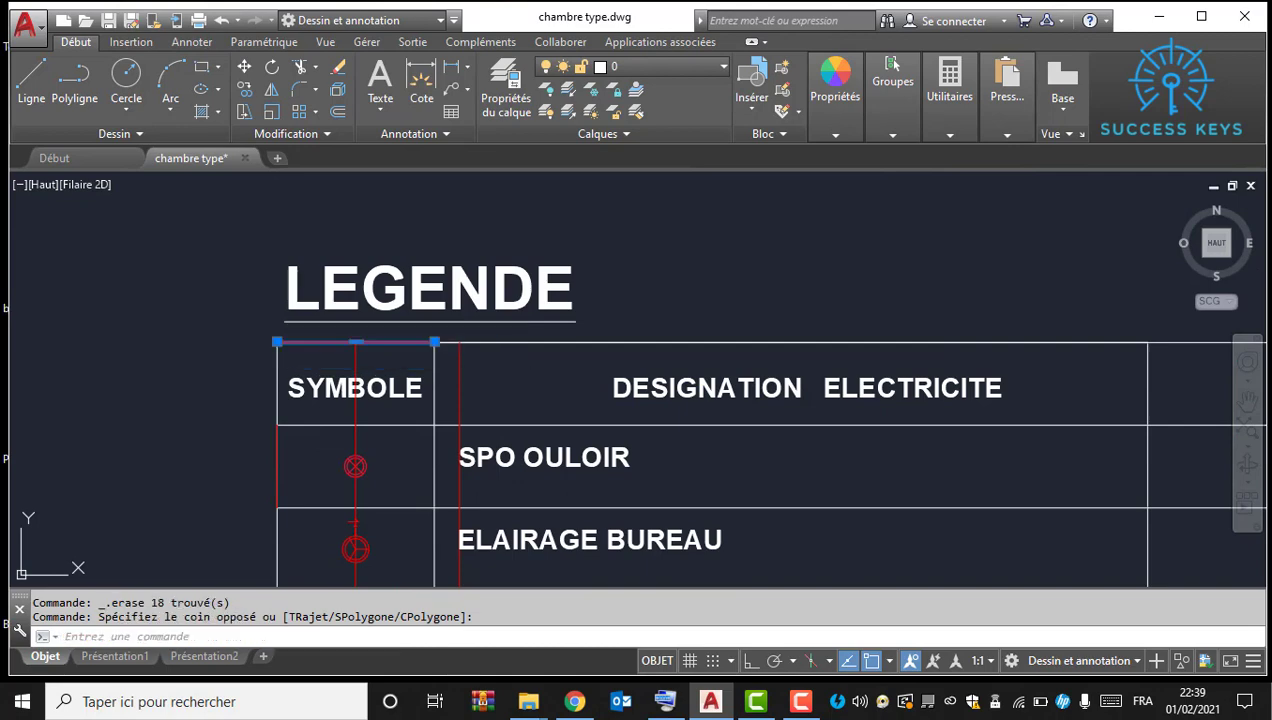
{"action": "key", "text": "Delete"}
{"action": "left_click", "coordinate": [227, 394]}
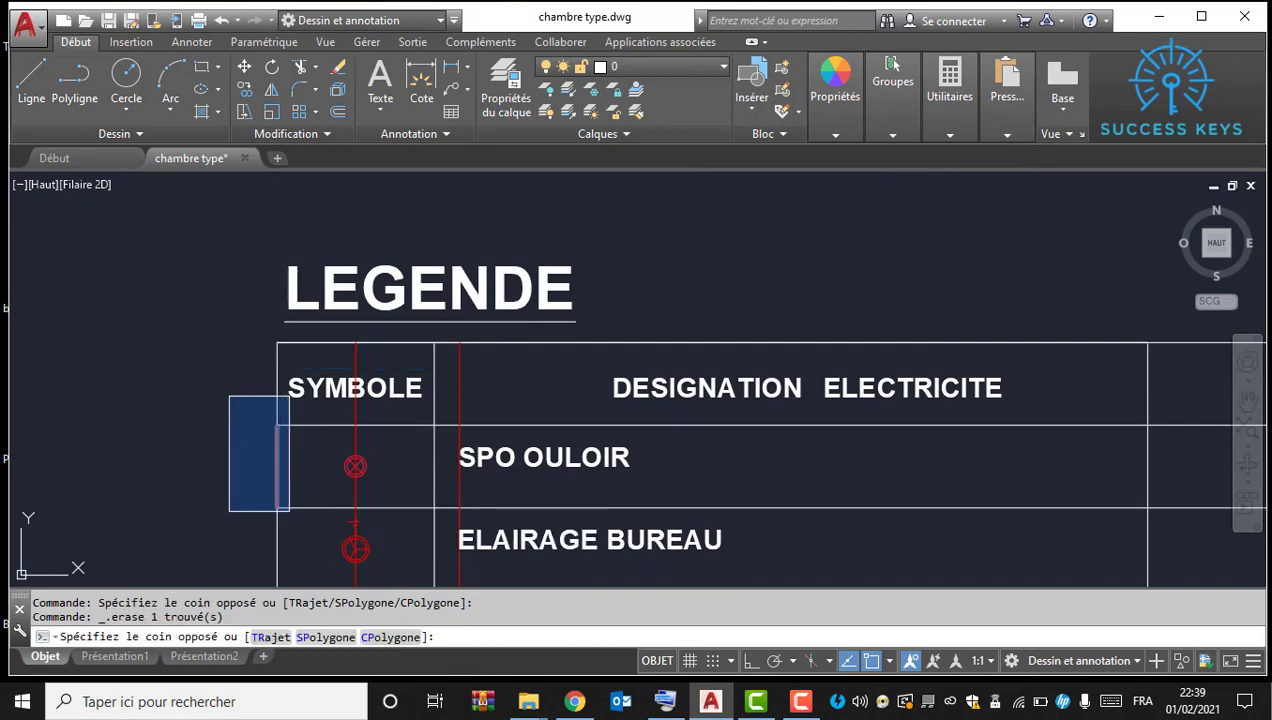
{"action": "left_click", "coordinate": [289, 511]}
{"action": "key", "text": "Delete"}
Step: Erase the two red vertical guide lines through the symbol column and along the start of the designations
{"action": "left_click", "coordinate": [483, 372]}
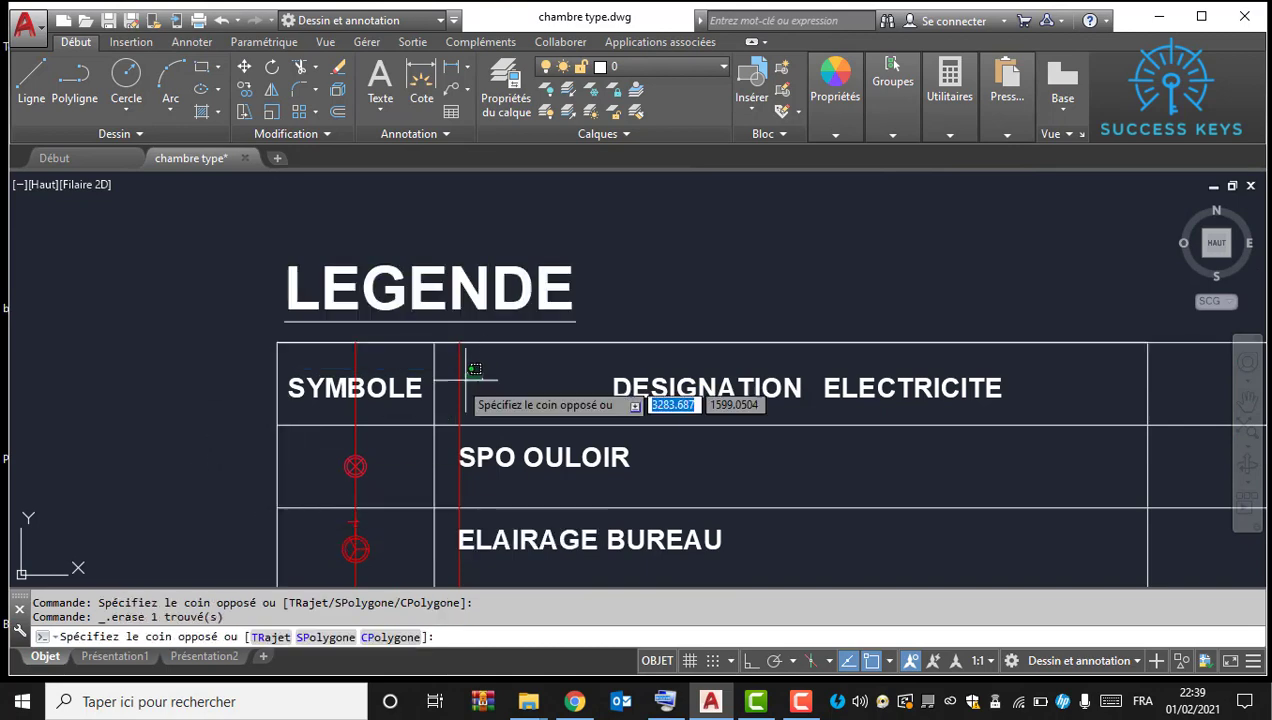
{"action": "left_click", "coordinate": [451, 386]}
{"action": "left_click", "coordinate": [368, 348]}
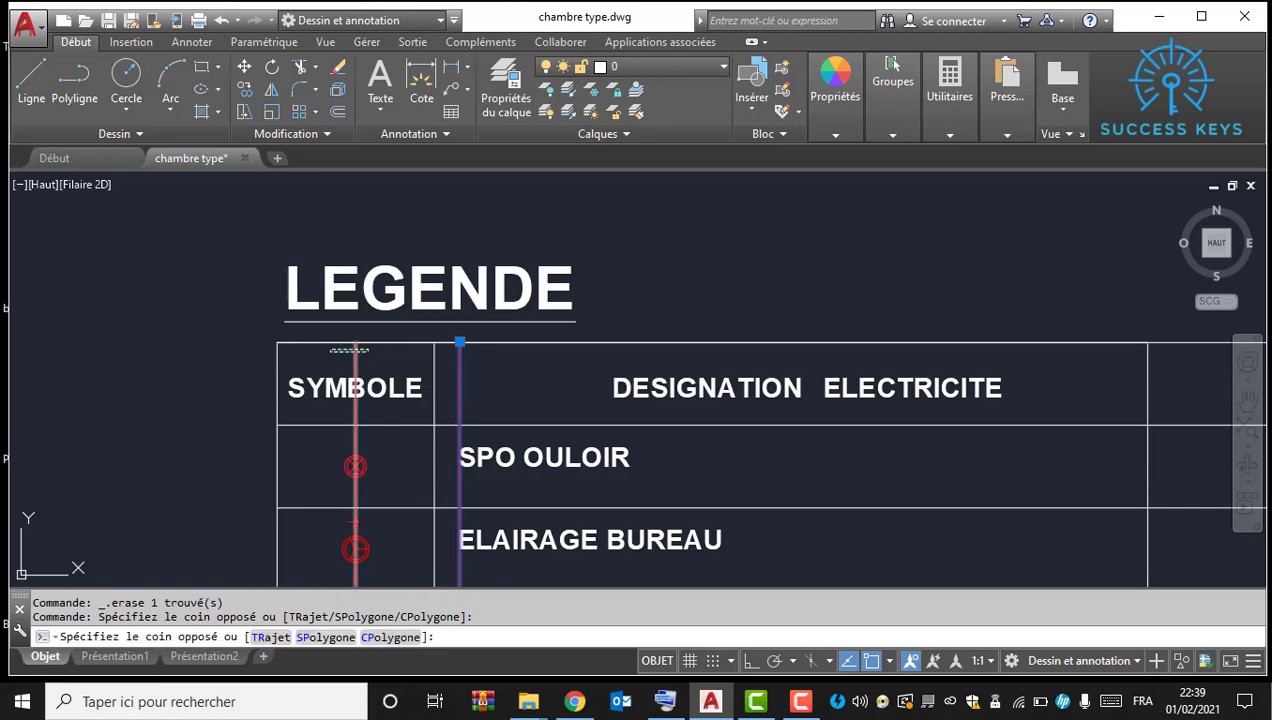
{"action": "left_click", "coordinate": [330, 350]}
{"action": "key", "text": "Delete"}
Step: Stretch the legend table's outer edge inward to the end line of the designation column, closing the empty third column
{"action": "scroll", "coordinate": [562, 358], "scroll_direction": "down", "scroll_amount": 6}
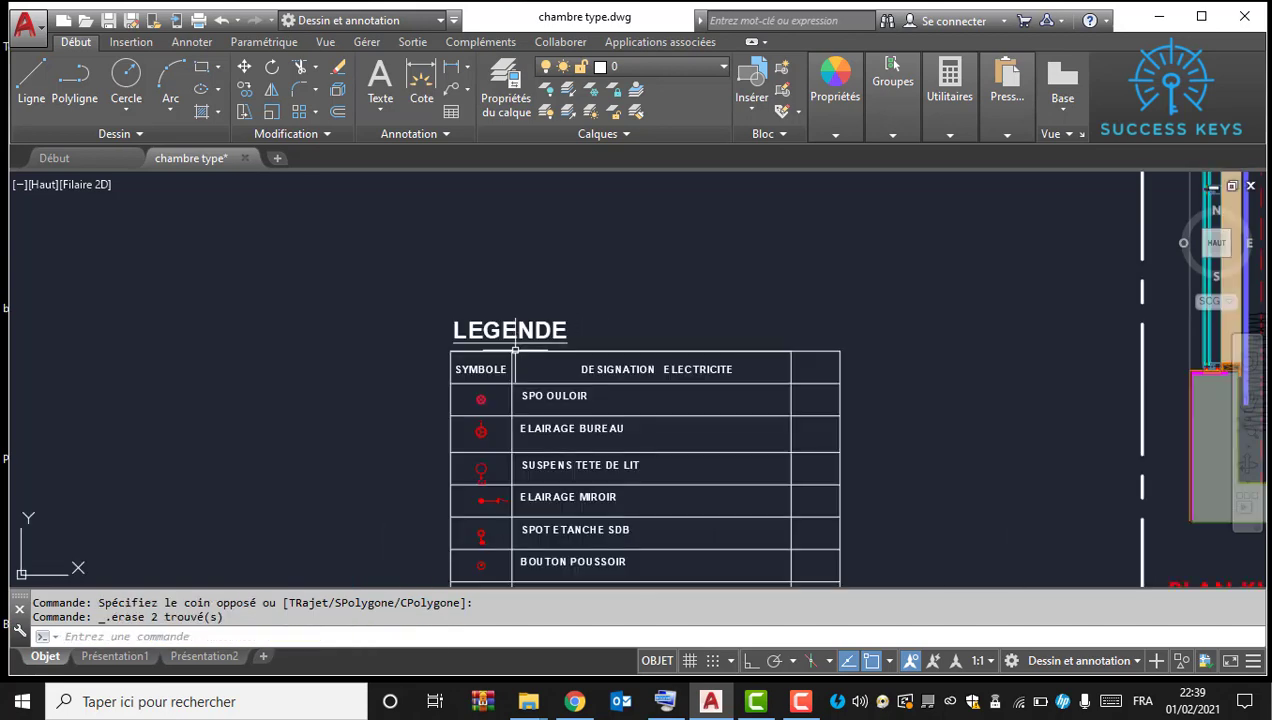
{"action": "middle_click_drag", "start_coordinate": [604, 449], "coordinate": [545, 200]}
{"action": "middle_click_drag", "start_coordinate": [576, 419], "coordinate": [567, 405]}
{"action": "scroll", "coordinate": [566, 404], "scroll_direction": "up", "scroll_amount": 2}
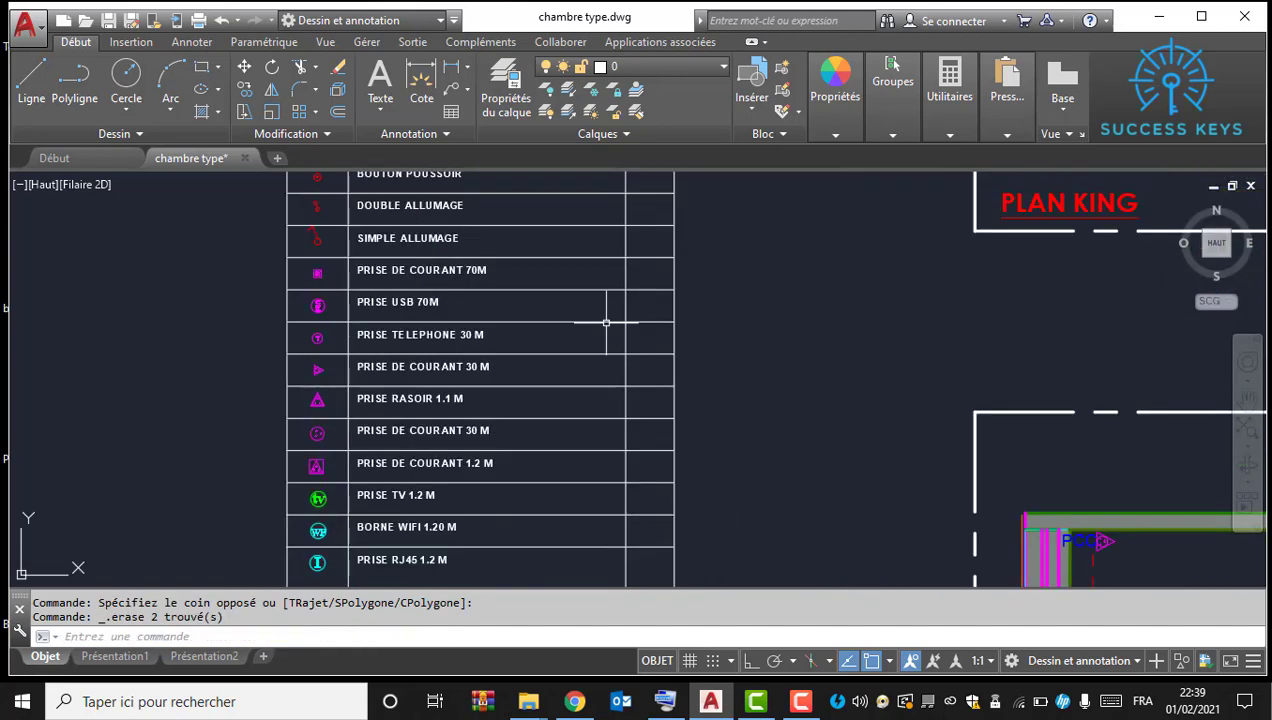
{"action": "mouse_move", "coordinate": [605, 321]}
{"action": "middle_mouse_down"}
{"action": "mouse_move", "coordinate": [597, 471]}
{"action": "mouse_move", "coordinate": [565, 255]}
{"action": "mouse_move", "coordinate": [562, 347]}
{"action": "middle_mouse_up"}
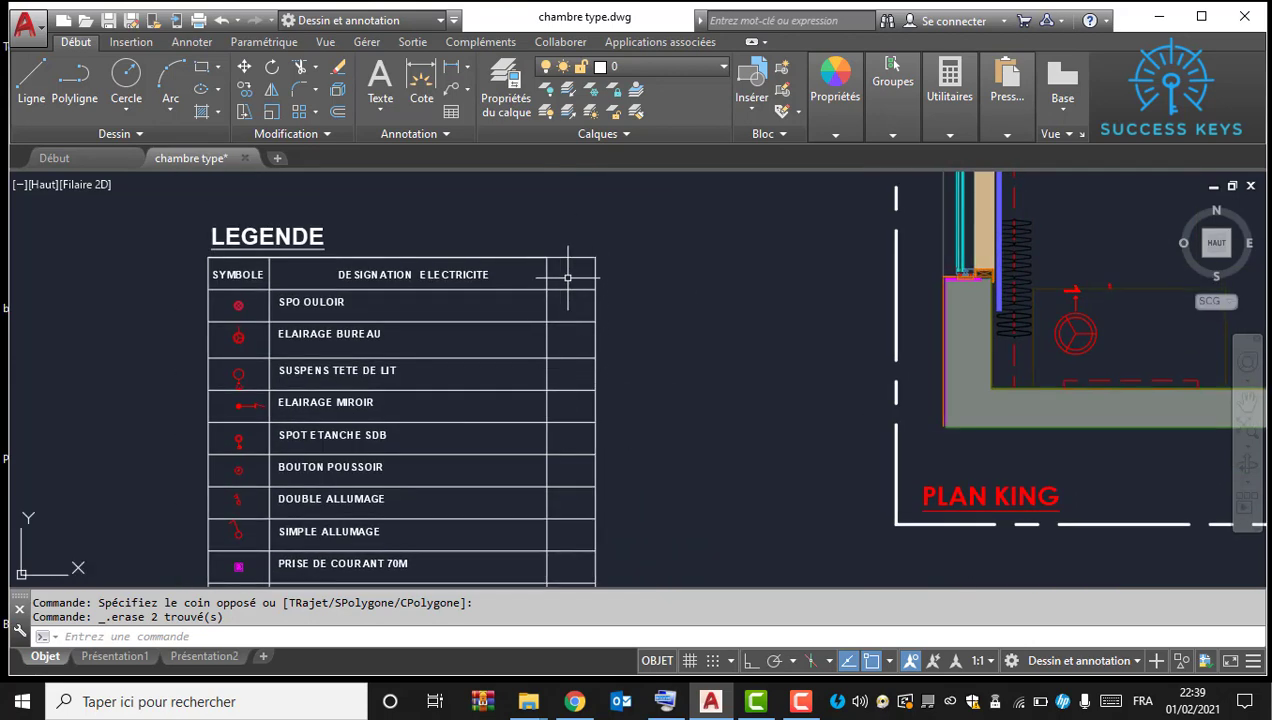
{"action": "type", "text": "et"}
{"action": "key", "text": "Return"}
{"action": "left_click", "coordinate": [619, 230]}
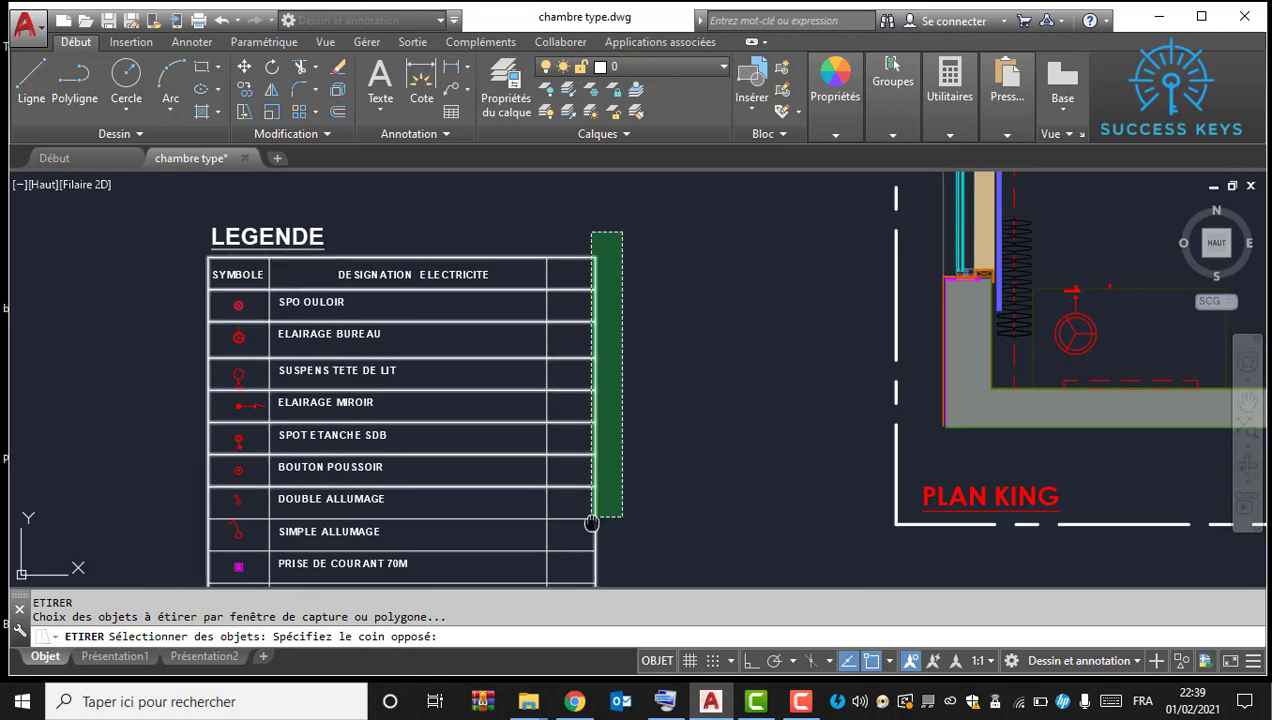
{"action": "mouse_move", "coordinate": [591, 525]}
{"action": "middle_mouse_down"}
{"action": "mouse_move", "coordinate": [596, 388]}
{"action": "mouse_move", "coordinate": [584, 401]}
{"action": "middle_mouse_up"}
{"action": "left_click", "coordinate": [584, 401]}
{"action": "key", "text": "Return"}
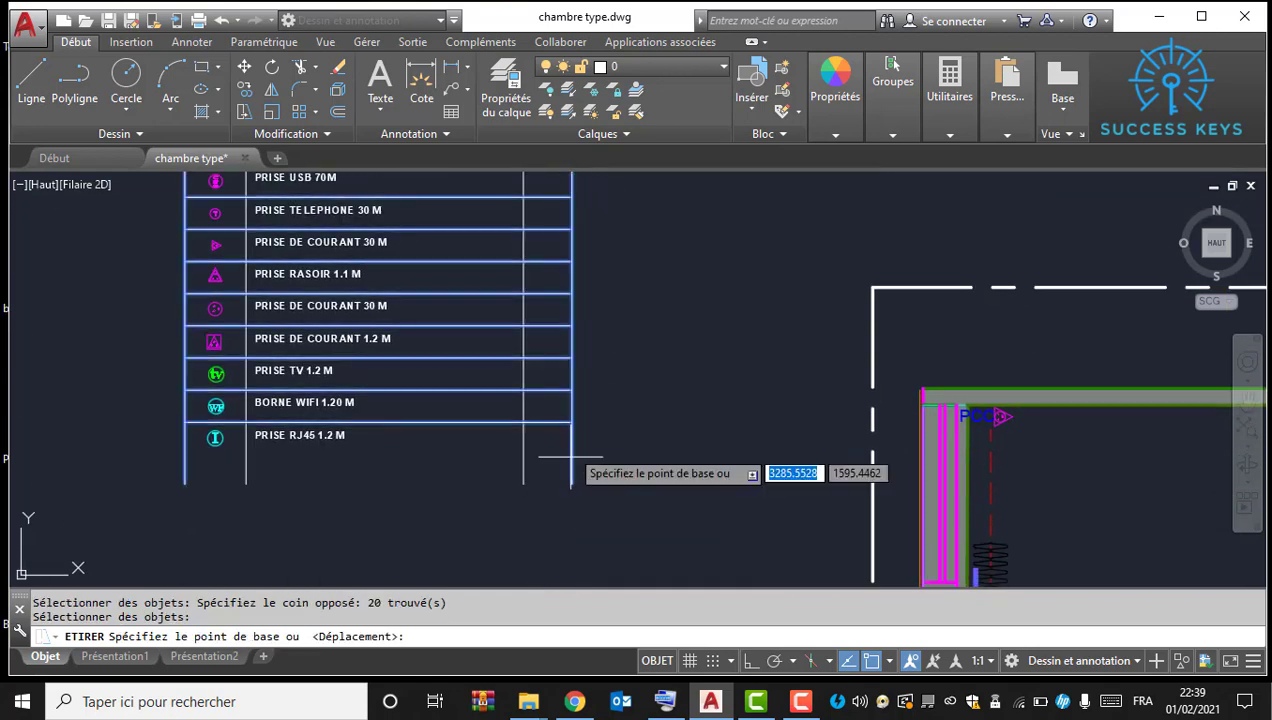
{"action": "left_click", "coordinate": [570, 423]}
{"action": "left_click", "coordinate": [522, 423]}
Step: Copy the row line beneath BORNE WIFI 1.20 M one row down to close the PRISE RJ45 1.2 M row
{"action": "scroll", "coordinate": [525, 420], "scroll_direction": "down", "scroll_amount": 4}
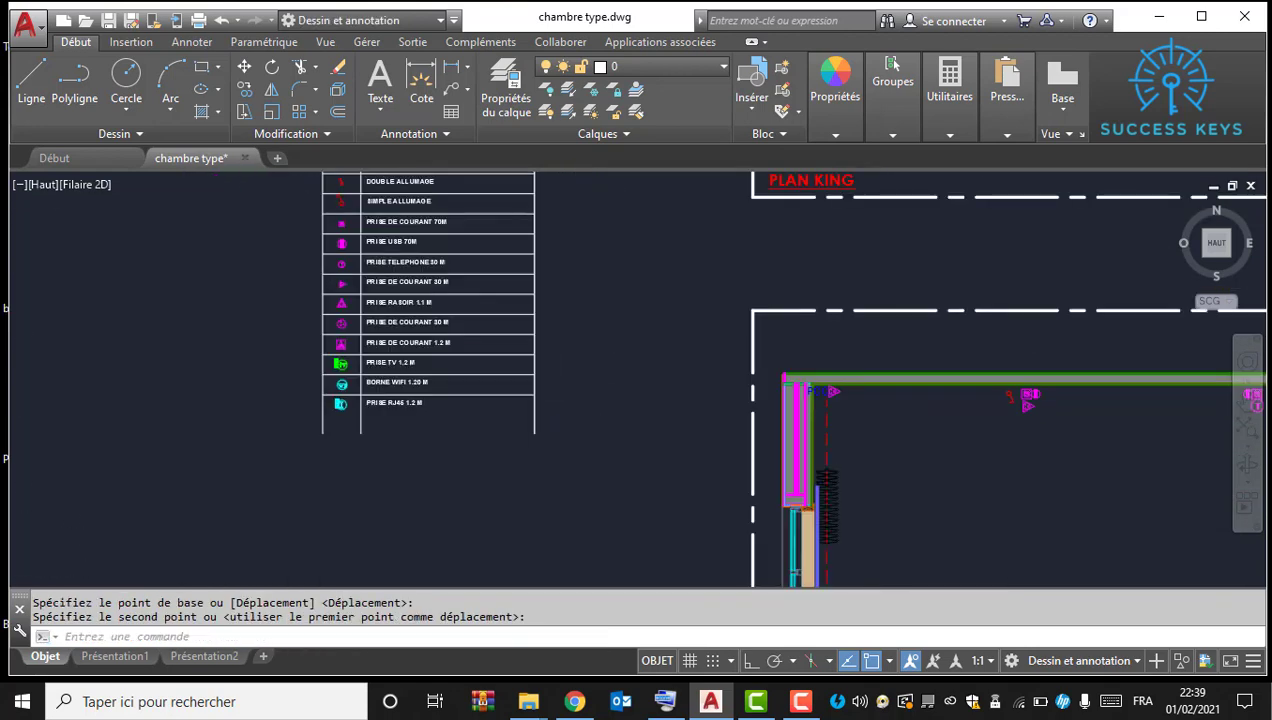
{"action": "middle_click_drag", "start_coordinate": [532, 408], "coordinate": [533, 208]}
{"action": "scroll", "coordinate": [537, 352], "scroll_direction": "up", "scroll_amount": 4}
{"action": "middle_click_drag", "start_coordinate": [560, 266], "coordinate": [569, 460]}
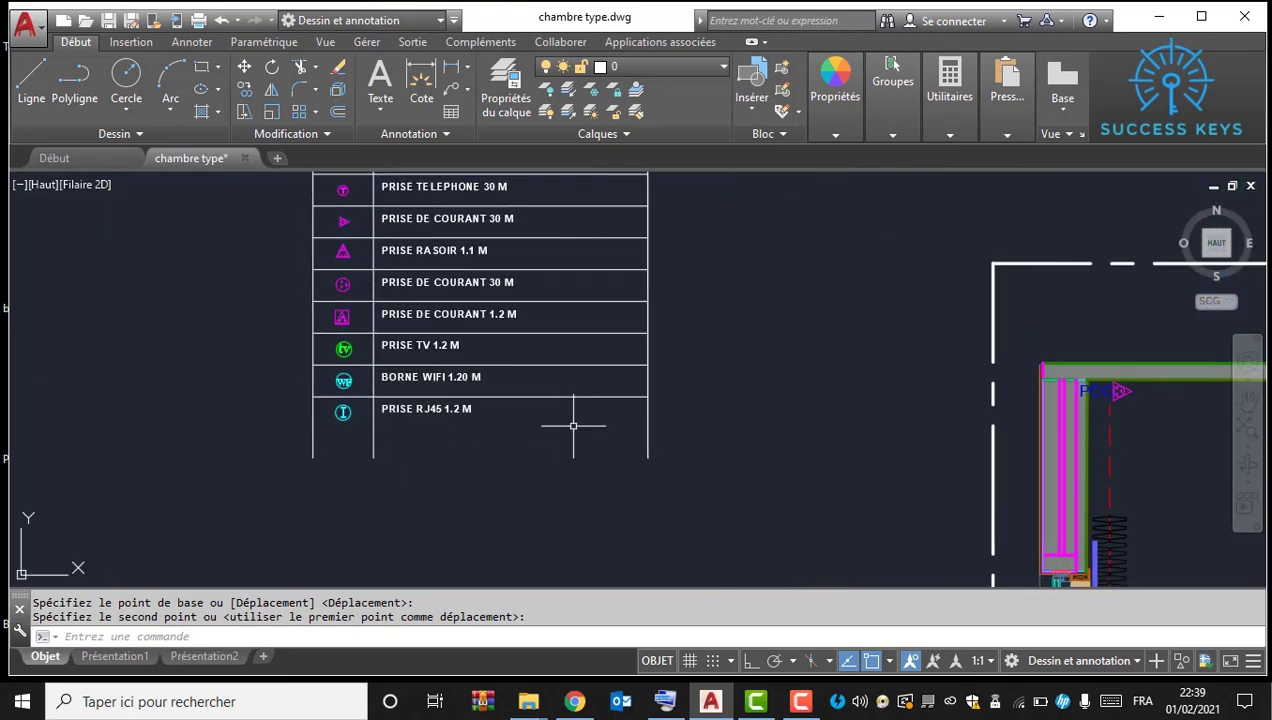
{"action": "left_click", "coordinate": [581, 407]}
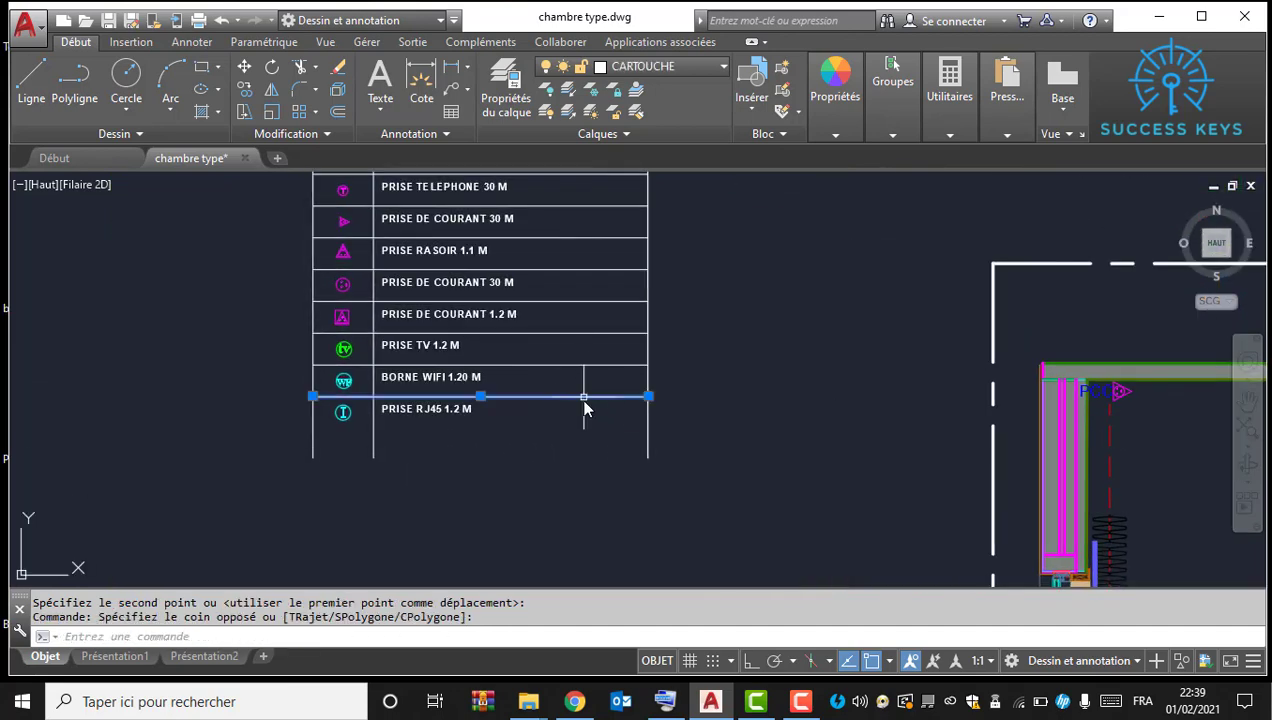
{"action": "right_click", "coordinate": [585, 408]}
{"action": "left_click", "coordinate": [640, 378]}
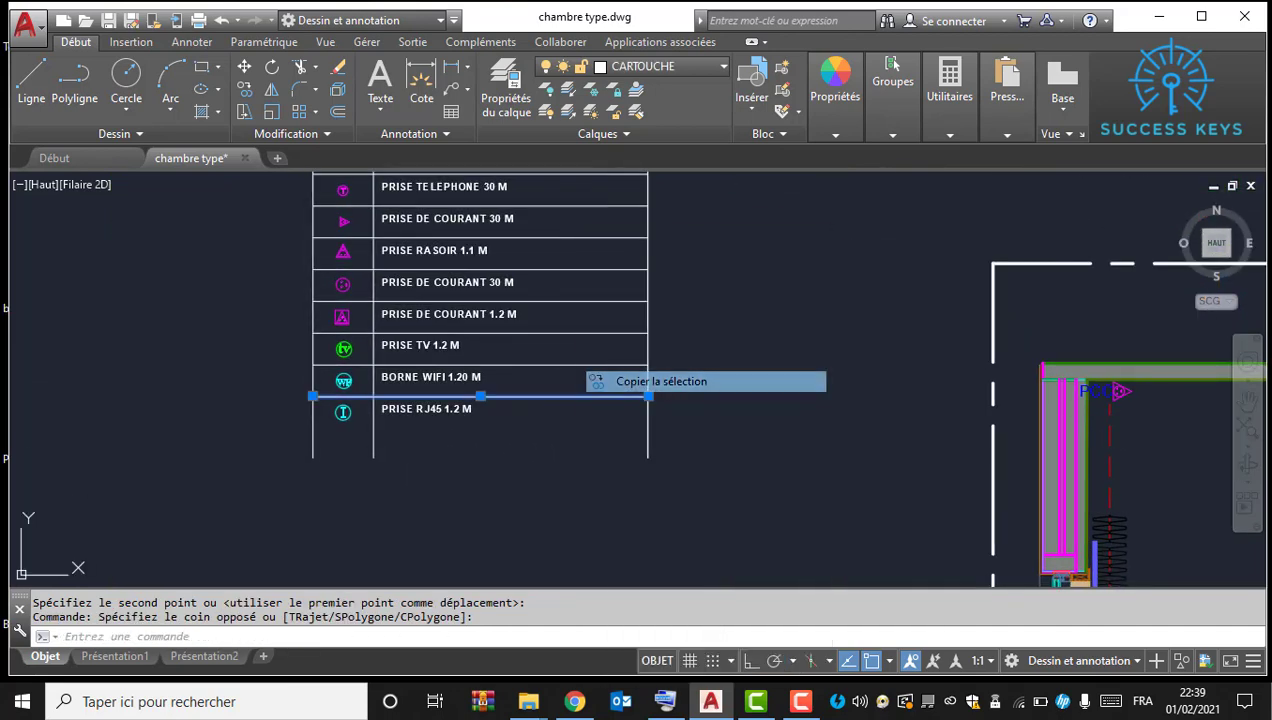
{"action": "left_click", "coordinate": [648, 365]}
{"action": "left_click", "coordinate": [648, 397]}
{"action": "key", "text": "Escape"}
Step: Stretch the lower ends of the legend's three vertical lines up towards the closing row line
{"action": "left_click", "coordinate": [672, 458]}
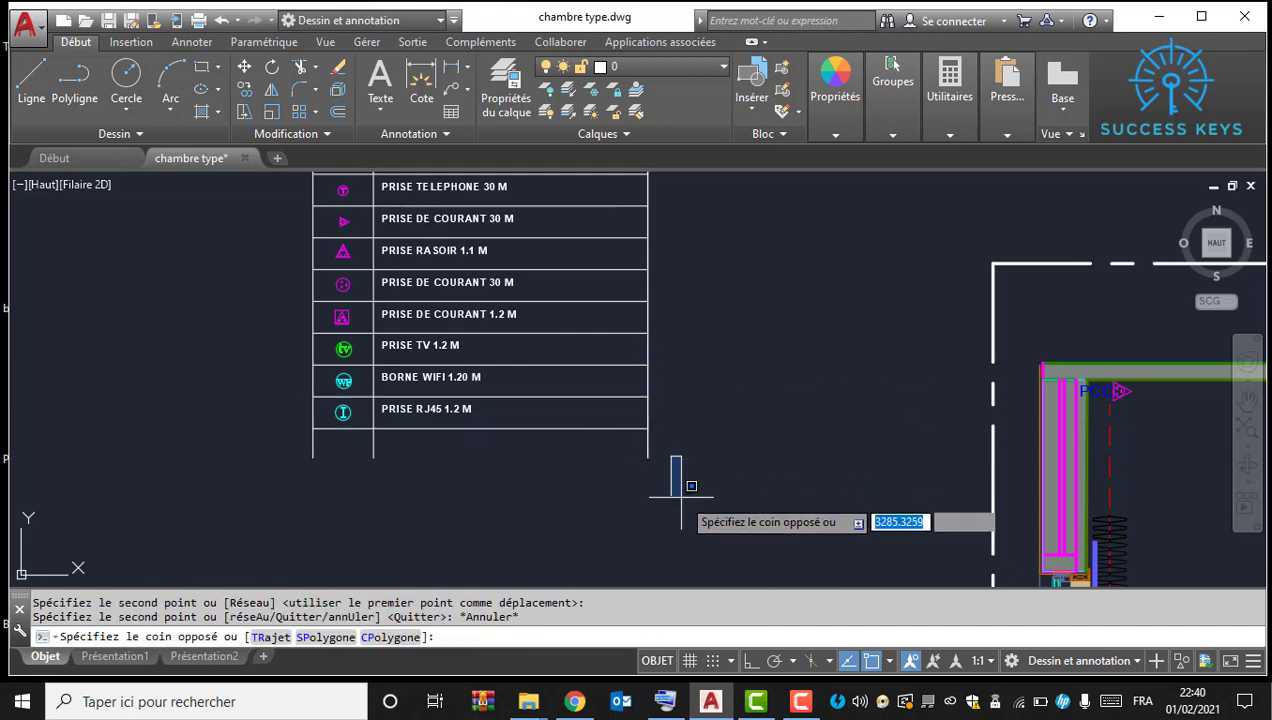
{"action": "key", "text": "Escape"}
{"action": "type", "text": "s"}
{"action": "key", "text": "Return"}
{"action": "left_click", "coordinate": [681, 446]}
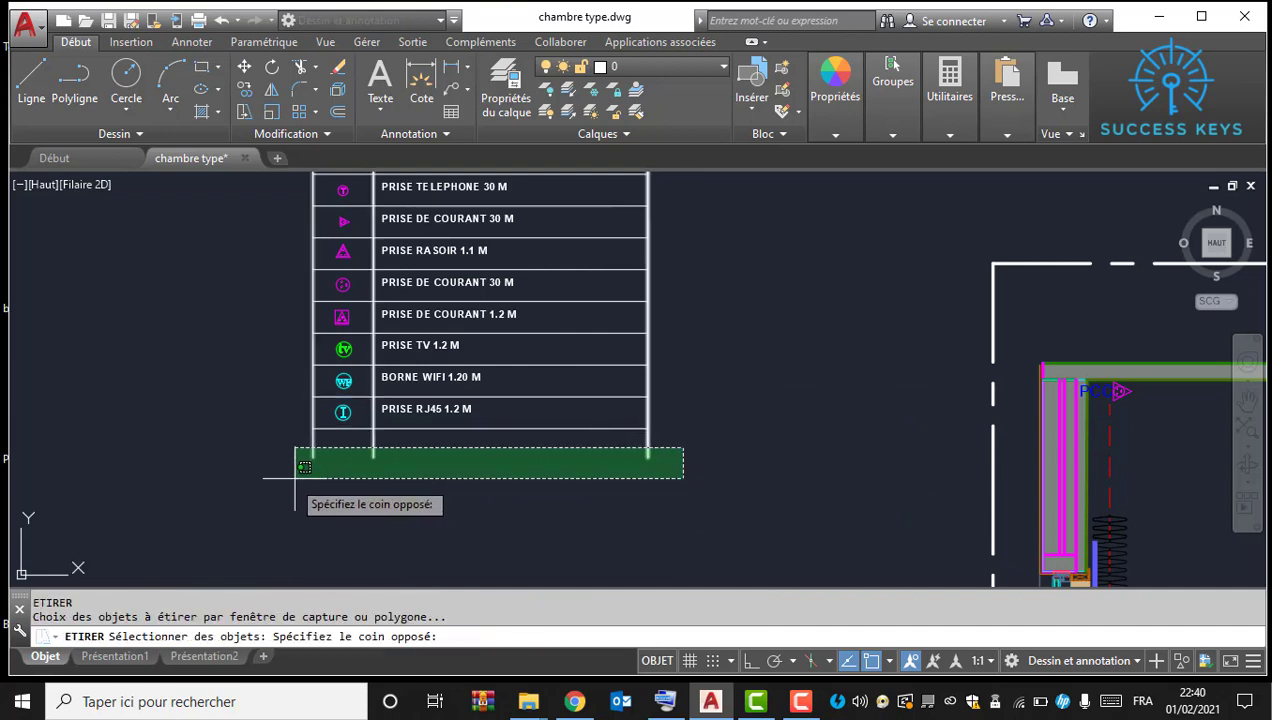
{"action": "left_click", "coordinate": [240, 520]}
{"action": "key", "text": "Return"}
{"action": "left_click", "coordinate": [373, 448]}
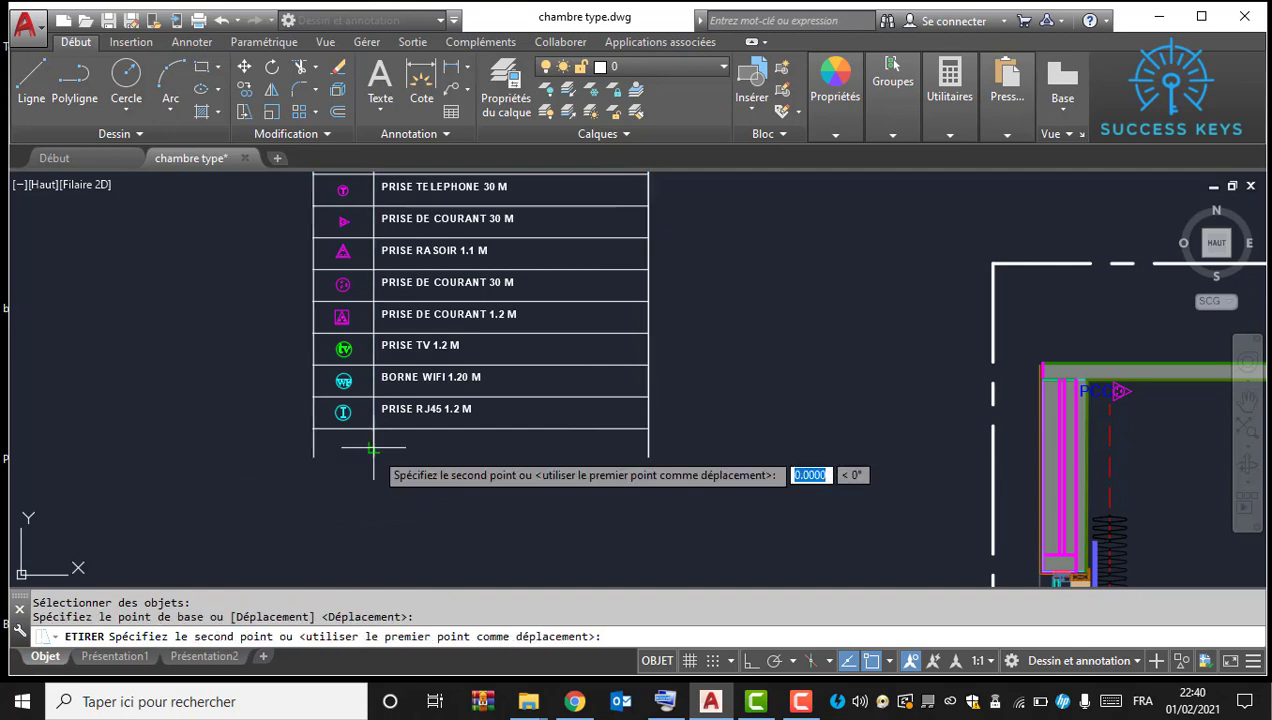
{"action": "left_click", "coordinate": [373, 428]}
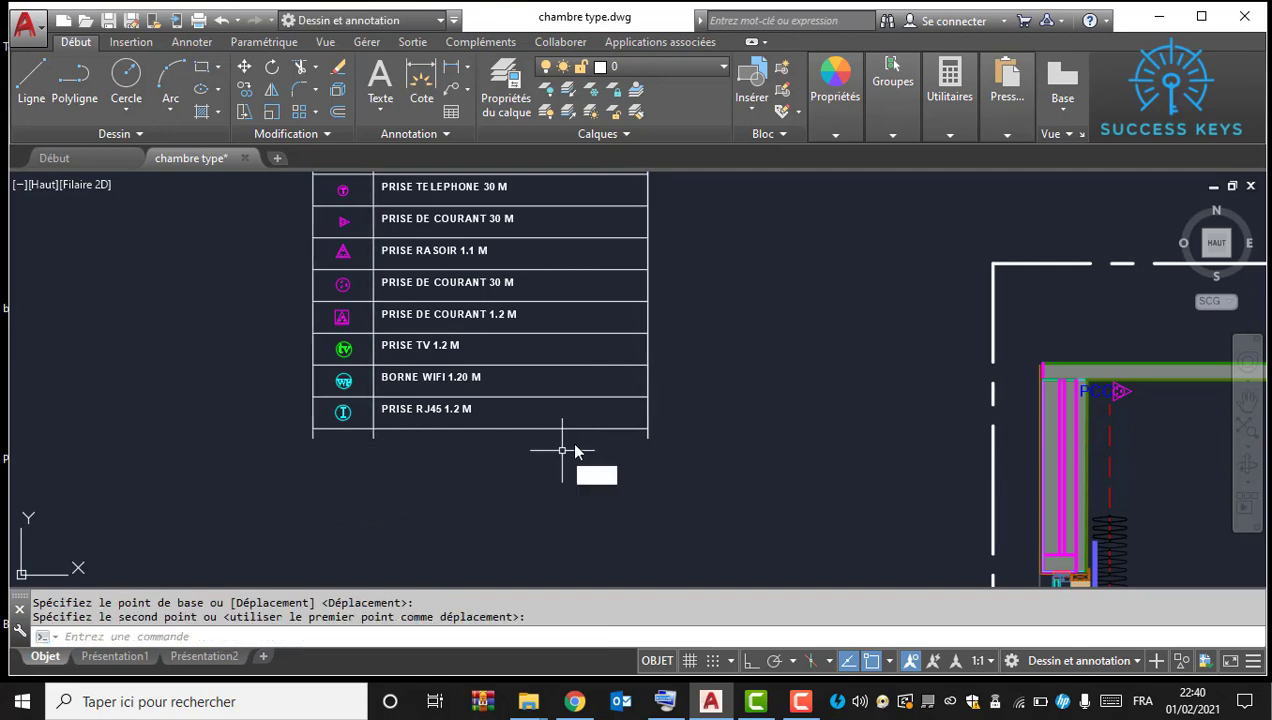
Step: Stretch the remaining vertical line ends flush with the line closing the PRISE RJ45 row, and save the drawing
{"action": "key", "text": "Return"}
{"action": "scroll", "coordinate": [659, 431], "scroll_direction": "up", "scroll_amount": 3}
{"action": "scroll", "coordinate": [205, 467], "scroll_direction": "down", "scroll_amount": 3}
{"action": "left_click", "coordinate": [352, 471]}
{"action": "middle_click_drag", "start_coordinate": [162, 490], "coordinate": [643, 452]}
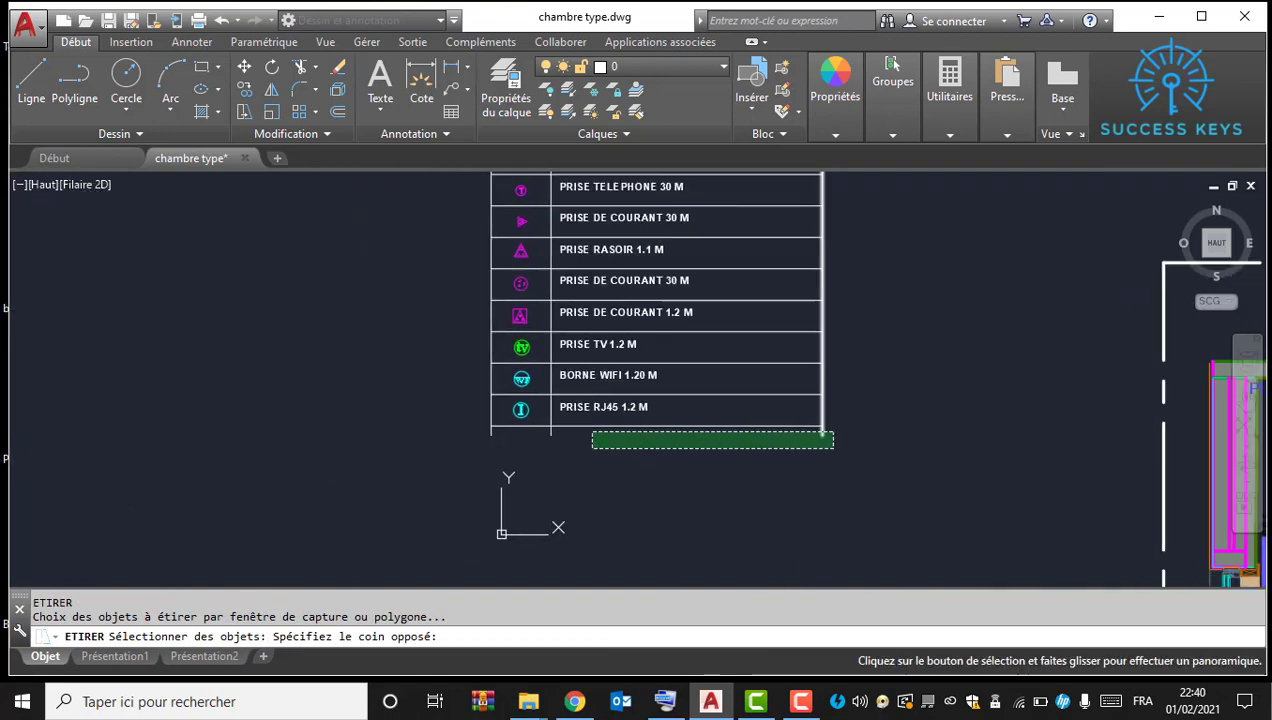
{"action": "left_click", "coordinate": [389, 453]}
{"action": "scroll", "coordinate": [530, 437], "scroll_direction": "up", "scroll_amount": 4}
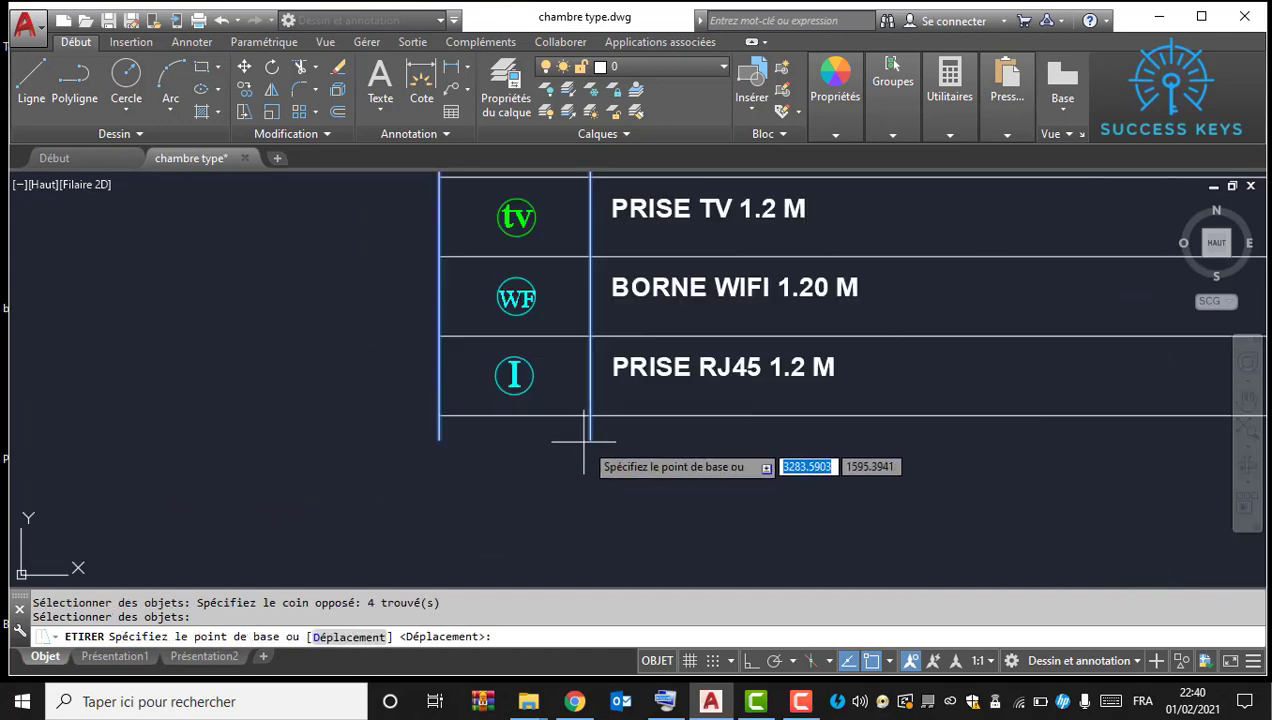
{"action": "left_click", "coordinate": [590, 439]}
{"action": "key", "text": "Escape"}
{"action": "scroll", "coordinate": [590, 400], "scroll_direction": "down", "scroll_amount": 5}
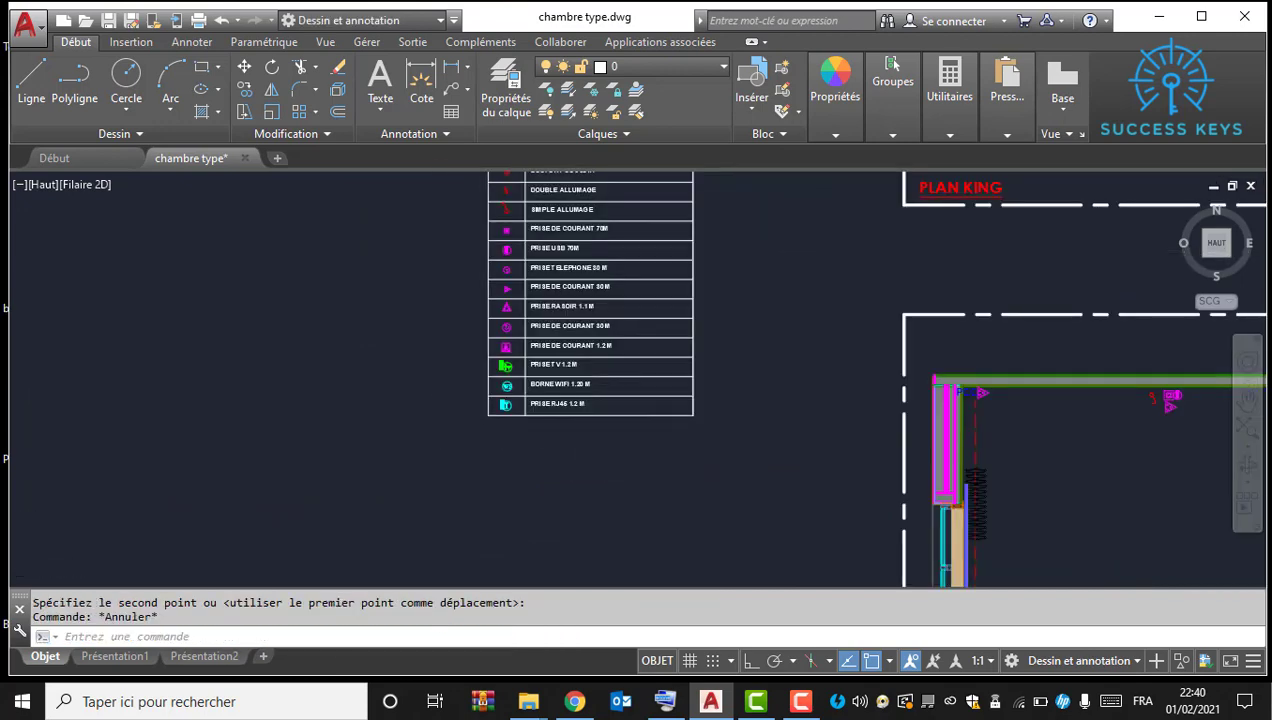
{"action": "scroll", "coordinate": [488, 368], "scroll_direction": "up", "scroll_amount": 5}
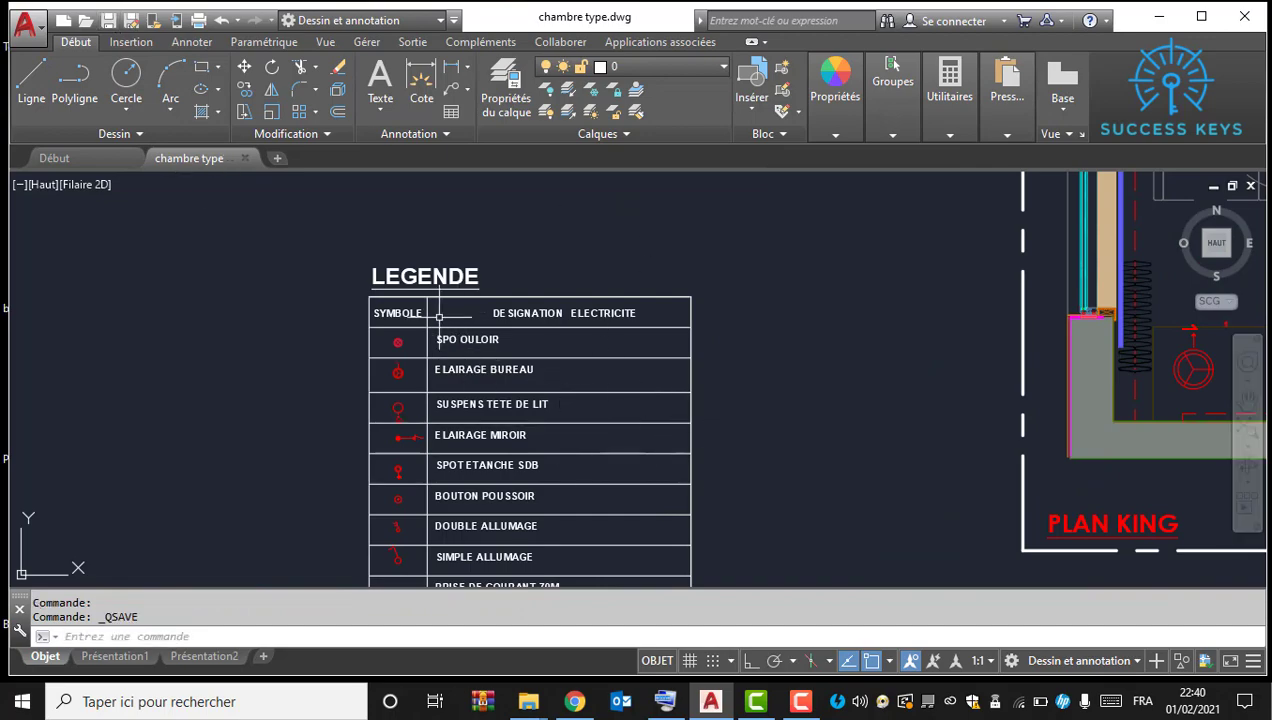
Step: Stretch the legend's bottom edge downward below PRISE RJ45 1.2 M to make room for two more rows
{"action": "scroll", "coordinate": [599, 434], "scroll_direction": "down", "scroll_amount": 6}
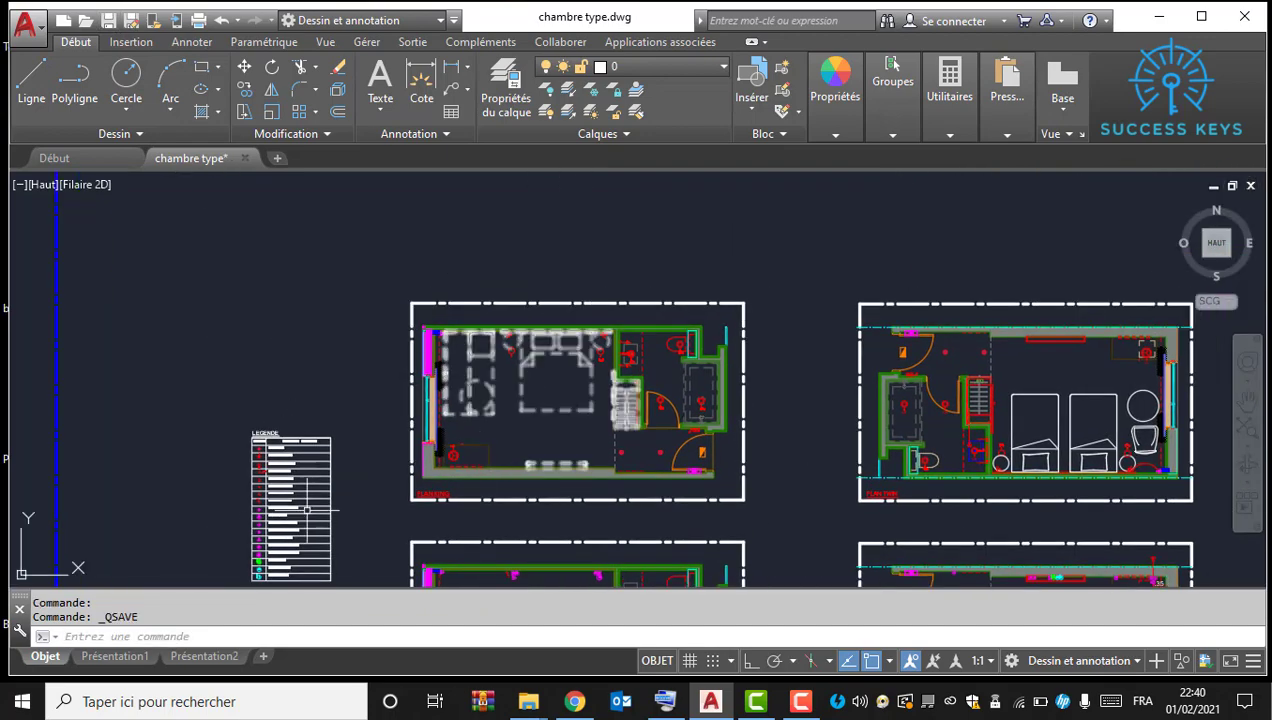
{"action": "middle_click_drag", "start_coordinate": [307, 510], "coordinate": [392, 335]}
{"action": "scroll", "coordinate": [673, 437], "scroll_direction": "up", "scroll_amount": 5}
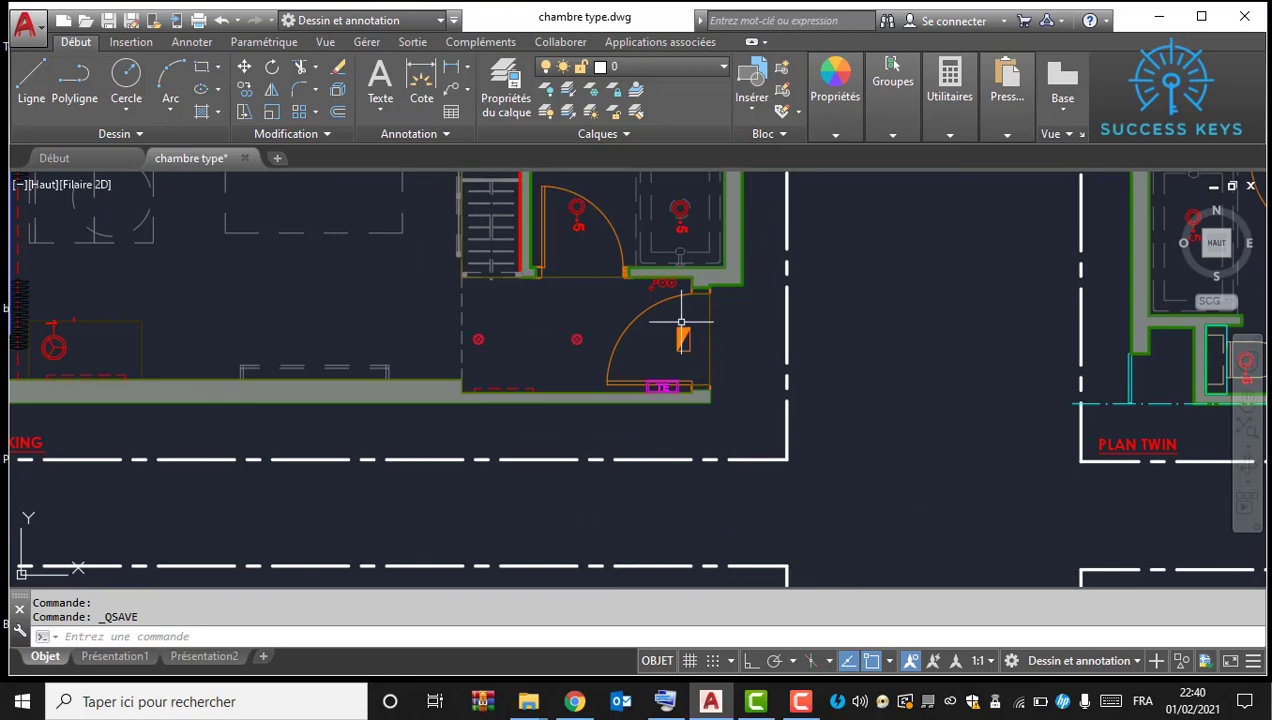
{"action": "scroll", "coordinate": [697, 341], "scroll_direction": "down", "scroll_amount": 5}
{"action": "middle_click_drag", "start_coordinate": [216, 483], "coordinate": [480, 403]}
{"action": "scroll", "coordinate": [596, 414], "scroll_direction": "up", "scroll_amount": 5}
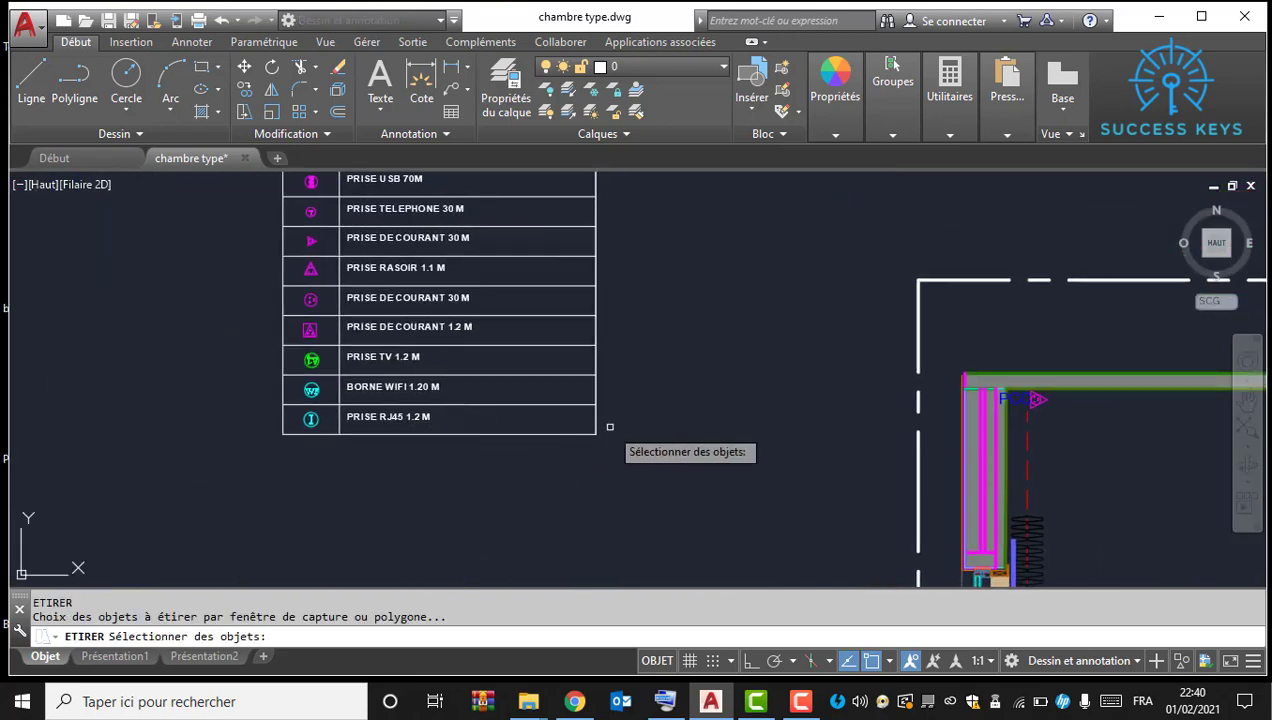
{"action": "left_click", "coordinate": [609, 427]}
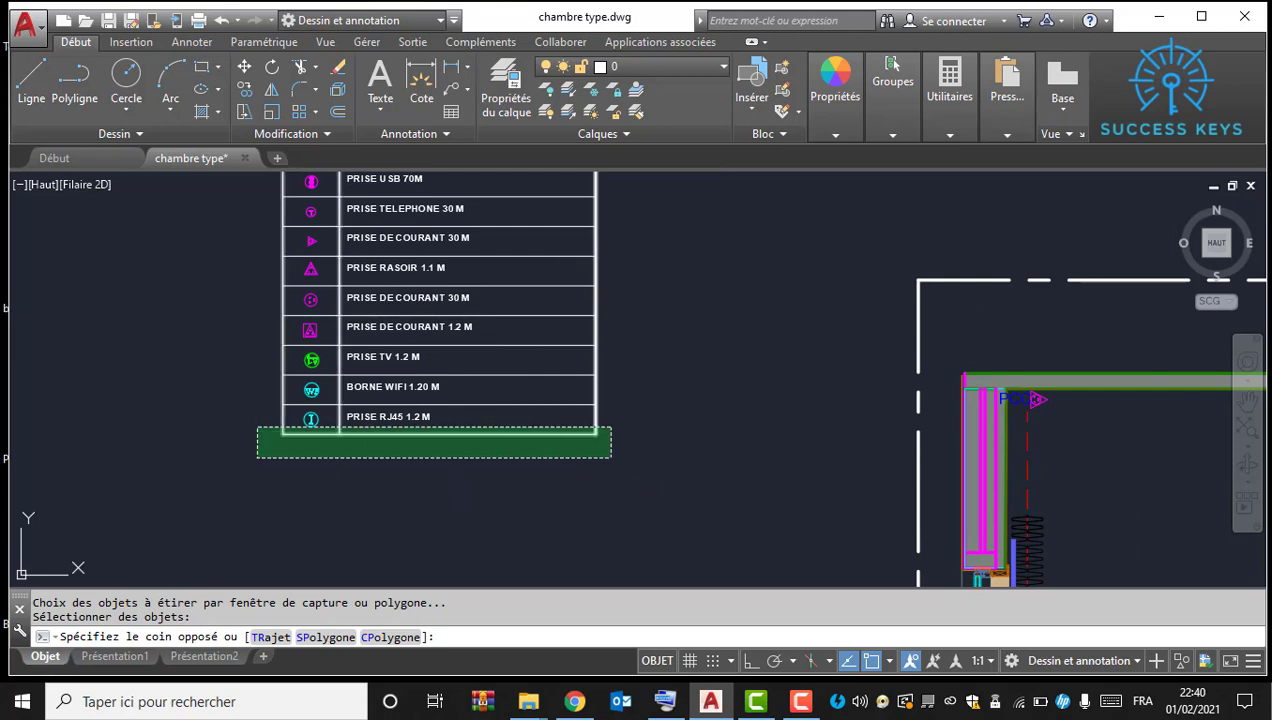
{"action": "left_click", "coordinate": [257, 457]}
{"action": "type", "text": "et"}
{"action": "key", "text": "Return"}
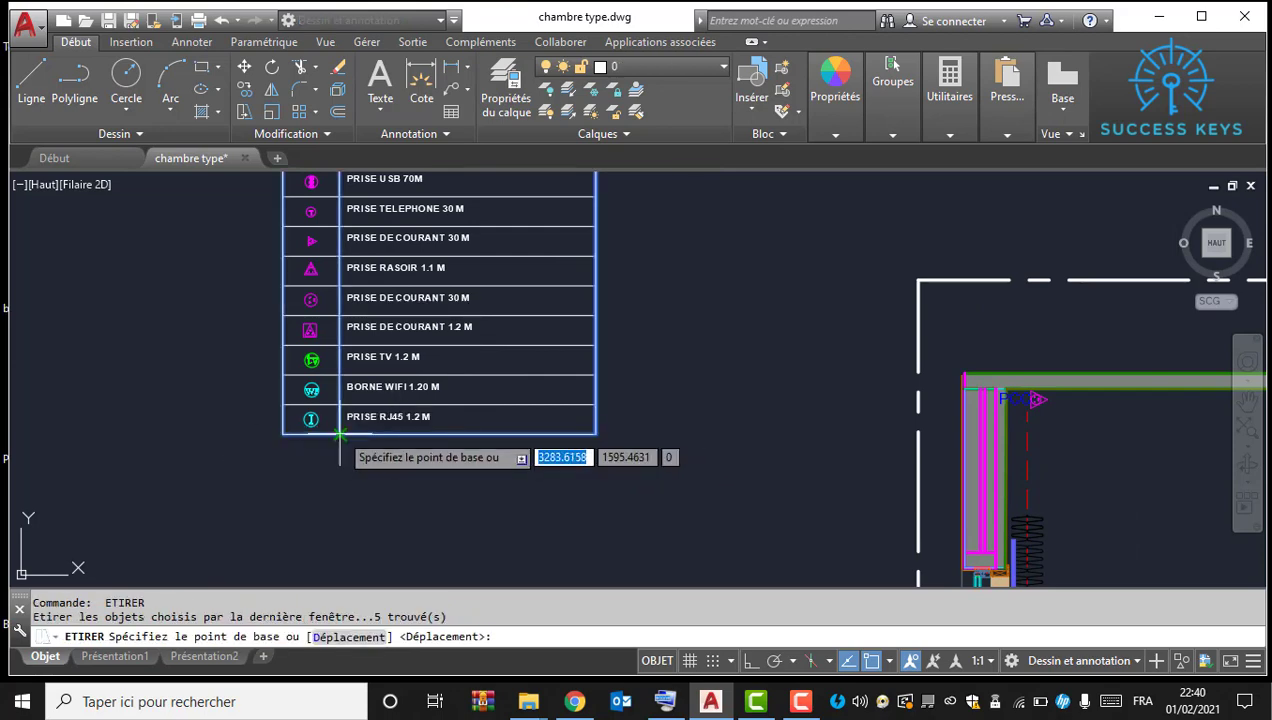
{"action": "left_click", "coordinate": [340, 433]}
{"action": "key", "text": "Escape"}
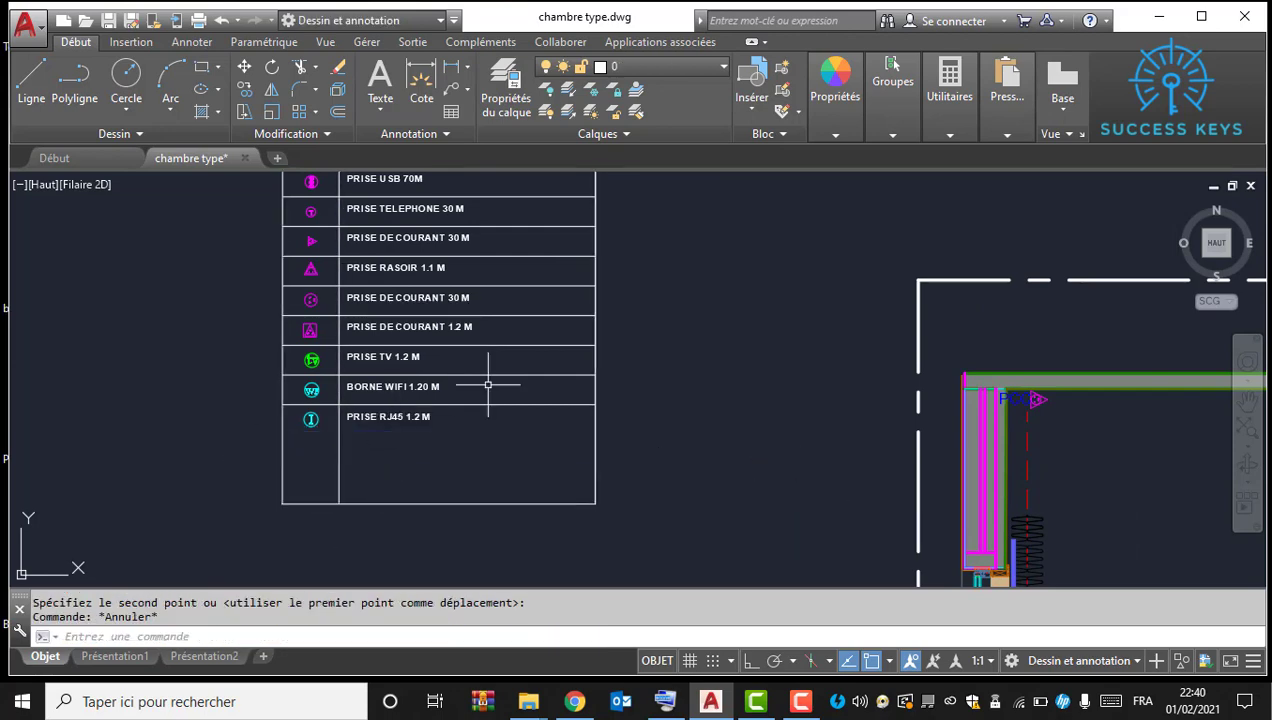
Step: Copy the row line beneath BORNE WIFI 1.20 M twice at row spacing to divide the extended area into rows
{"action": "left_click", "coordinate": [549, 416]}
{"action": "left_click", "coordinate": [531, 396]}
{"action": "right_click", "coordinate": [544, 403]}
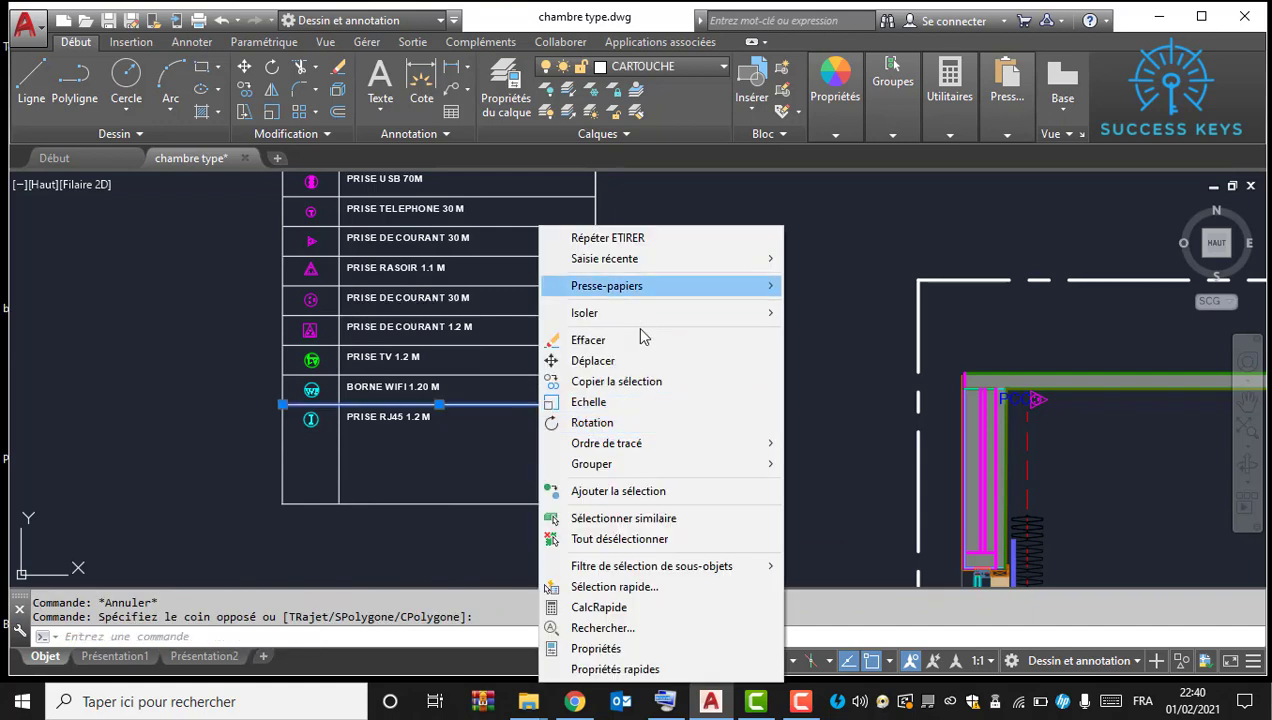
{"action": "left_click", "coordinate": [566, 381]}
{"action": "left_click", "coordinate": [595, 405]}
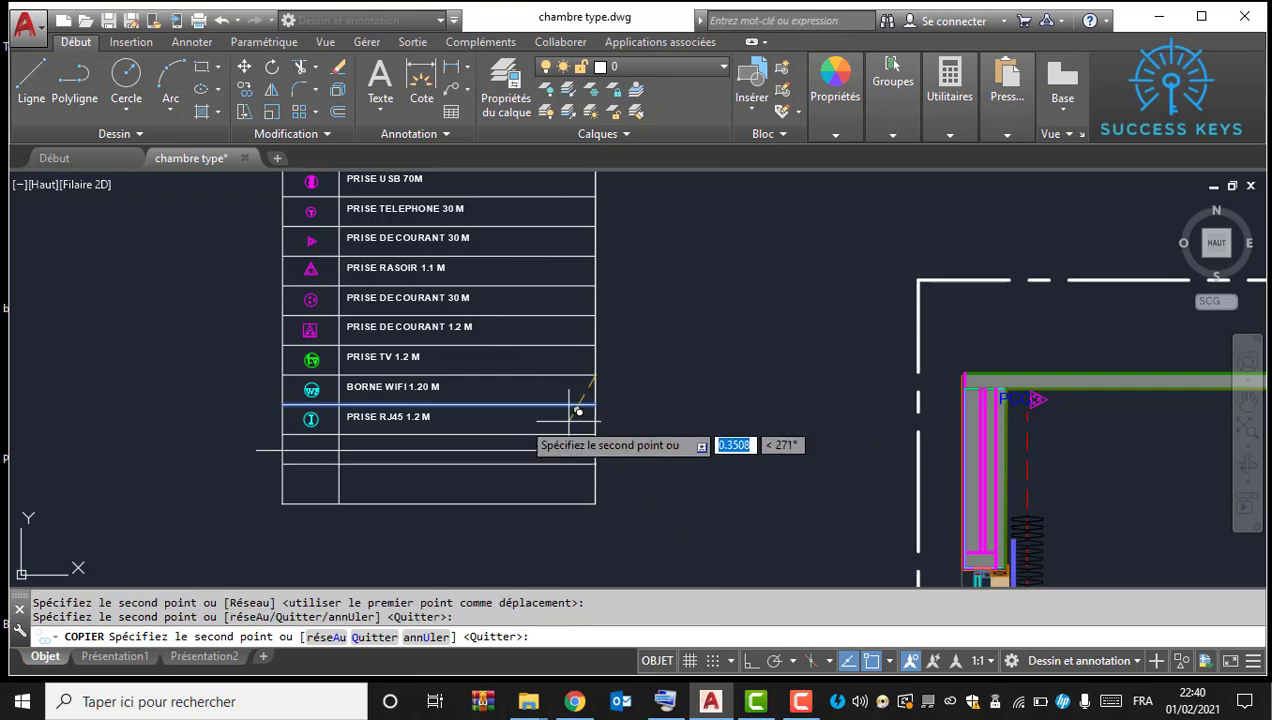
{"action": "key", "text": "Escape"}
Step: Copy the PRISE RJ45 1.2 M text into the two empty rows beneath it
{"action": "scroll", "coordinate": [369, 420], "scroll_direction": "up", "scroll_amount": 2}
{"action": "left_click", "coordinate": [367, 382]}
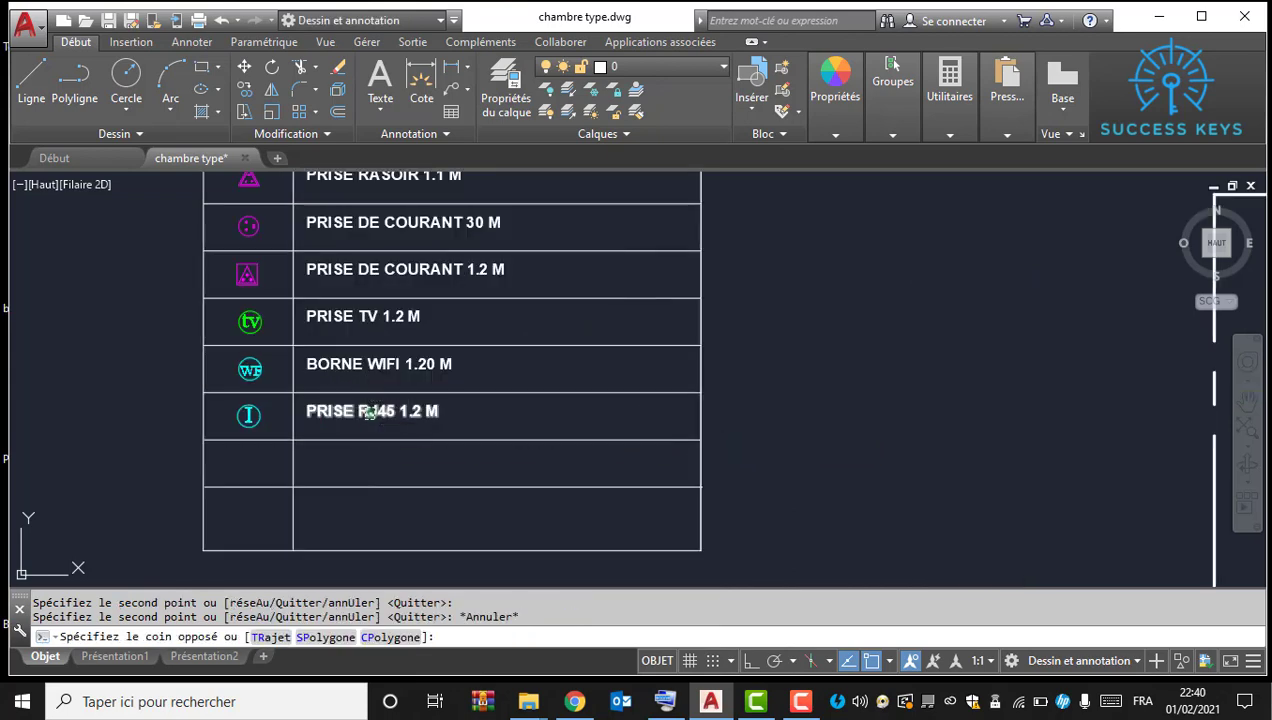
{"action": "left_click", "coordinate": [369, 413]}
{"action": "right_click", "coordinate": [341, 413]}
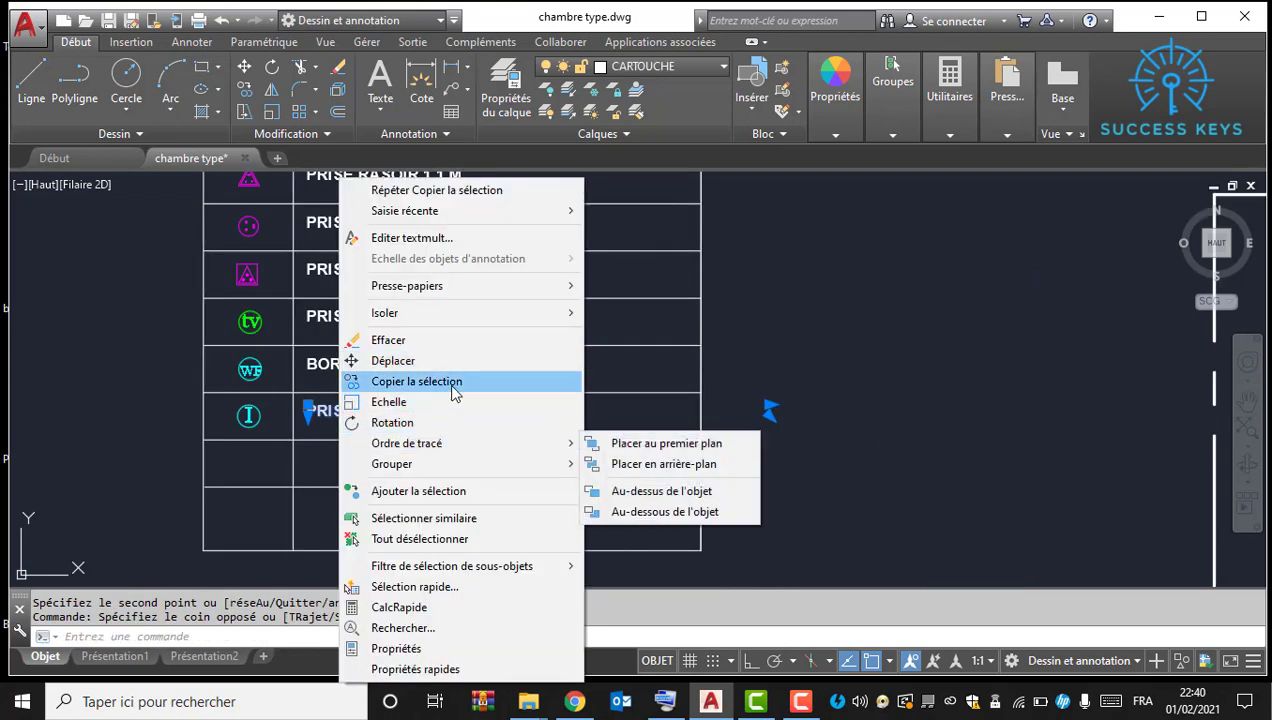
{"action": "left_click", "coordinate": [452, 385]}
{"action": "left_click", "coordinate": [300, 405]}
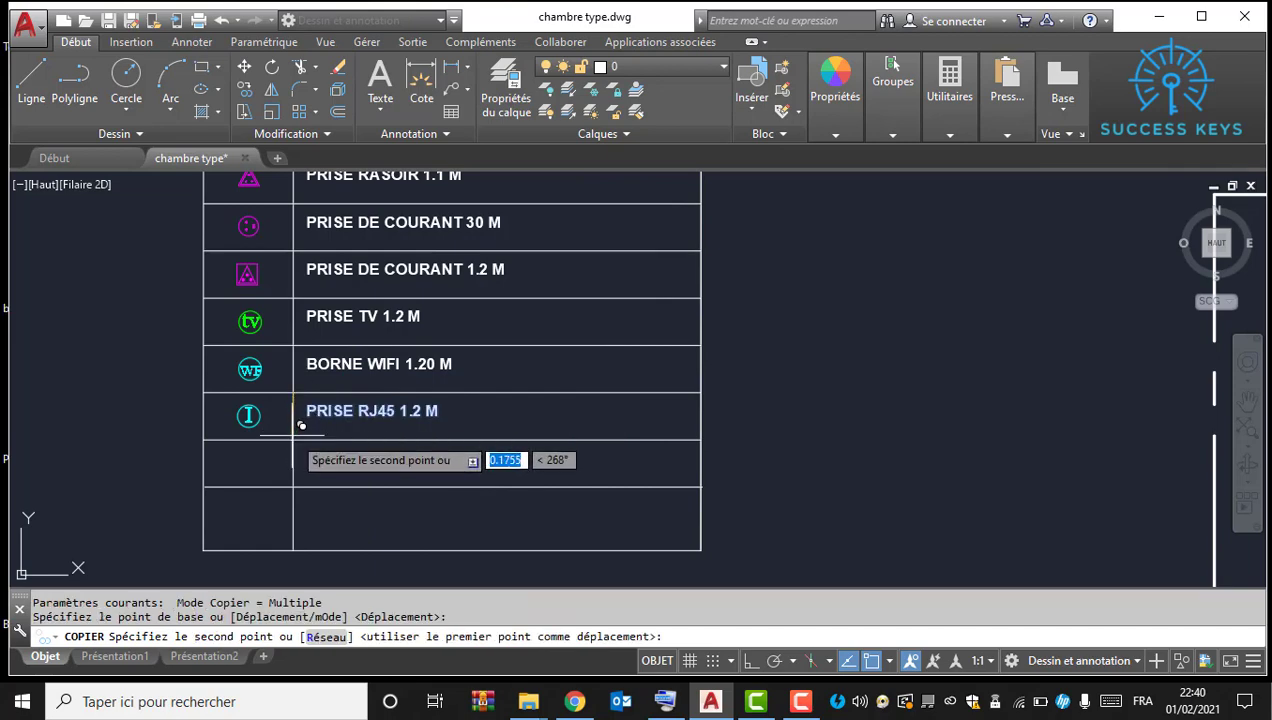
{"action": "left_click", "coordinate": [300, 472]}
{"action": "left_click", "coordinate": [298, 519]}
{"action": "key", "text": "Escape"}
Step: Copy the TE panel symbol from beside the room's entrance door into the symbol cell of the legend row below PRISE RJ45
{"action": "scroll", "coordinate": [283, 433], "scroll_direction": "down", "scroll_amount": 4}
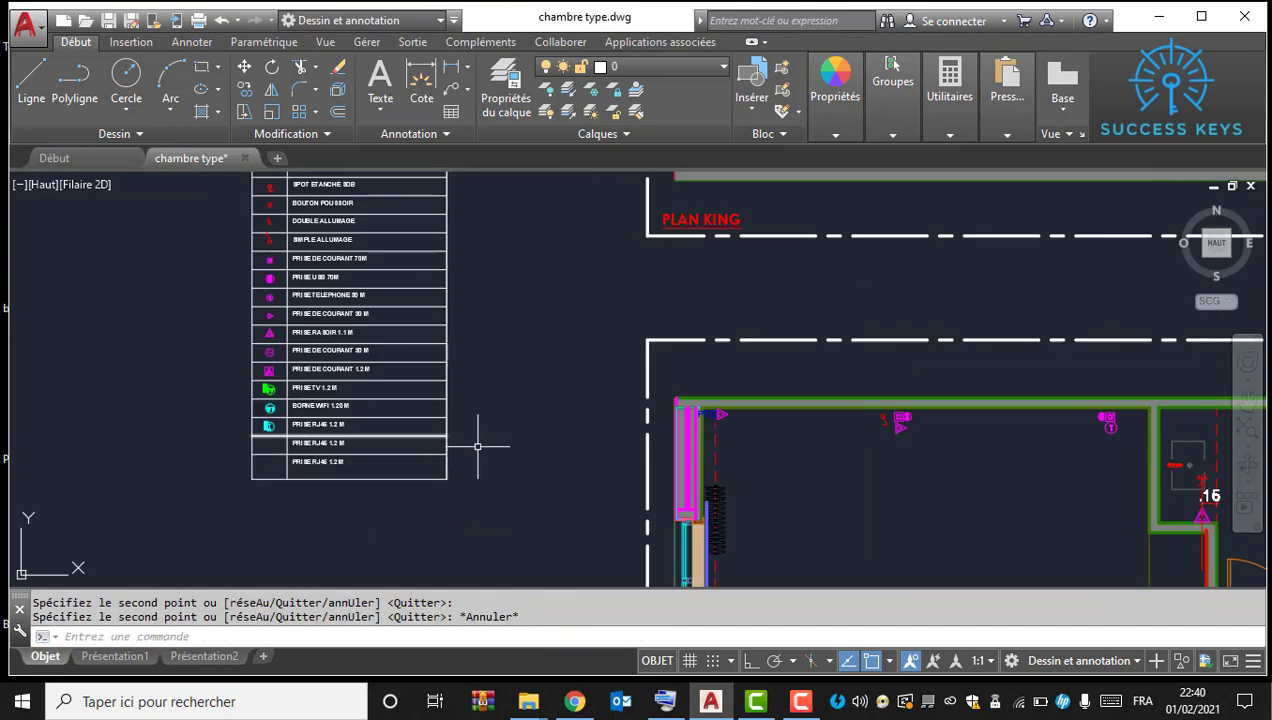
{"action": "middle_click_drag", "start_coordinate": [702, 422], "coordinate": [547, 411]}
{"action": "middle_click_drag", "start_coordinate": [860, 338], "coordinate": [431, 384]}
{"action": "middle_click_drag", "start_coordinate": [730, 387], "coordinate": [727, 530]}
{"action": "scroll", "coordinate": [755, 340], "scroll_direction": "up", "scroll_amount": 4}
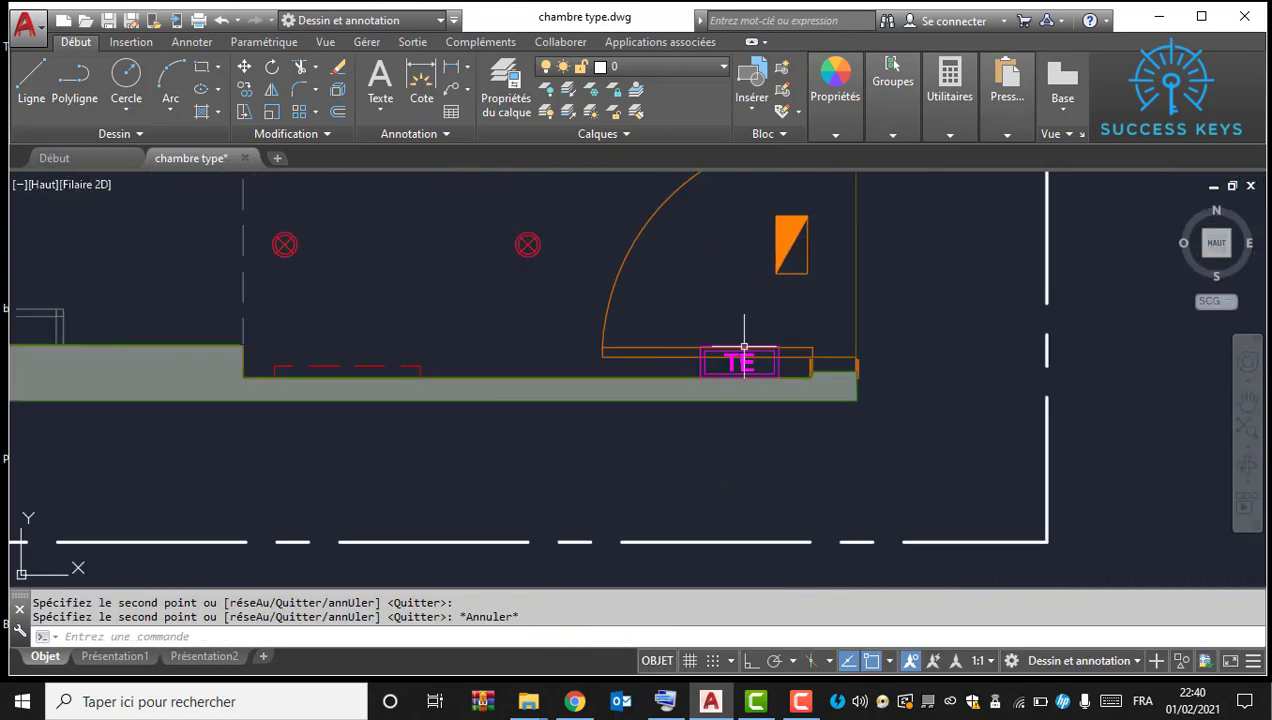
{"action": "scroll", "coordinate": [744, 346], "scroll_direction": "up", "scroll_amount": 2}
{"action": "left_click", "coordinate": [630, 300]}
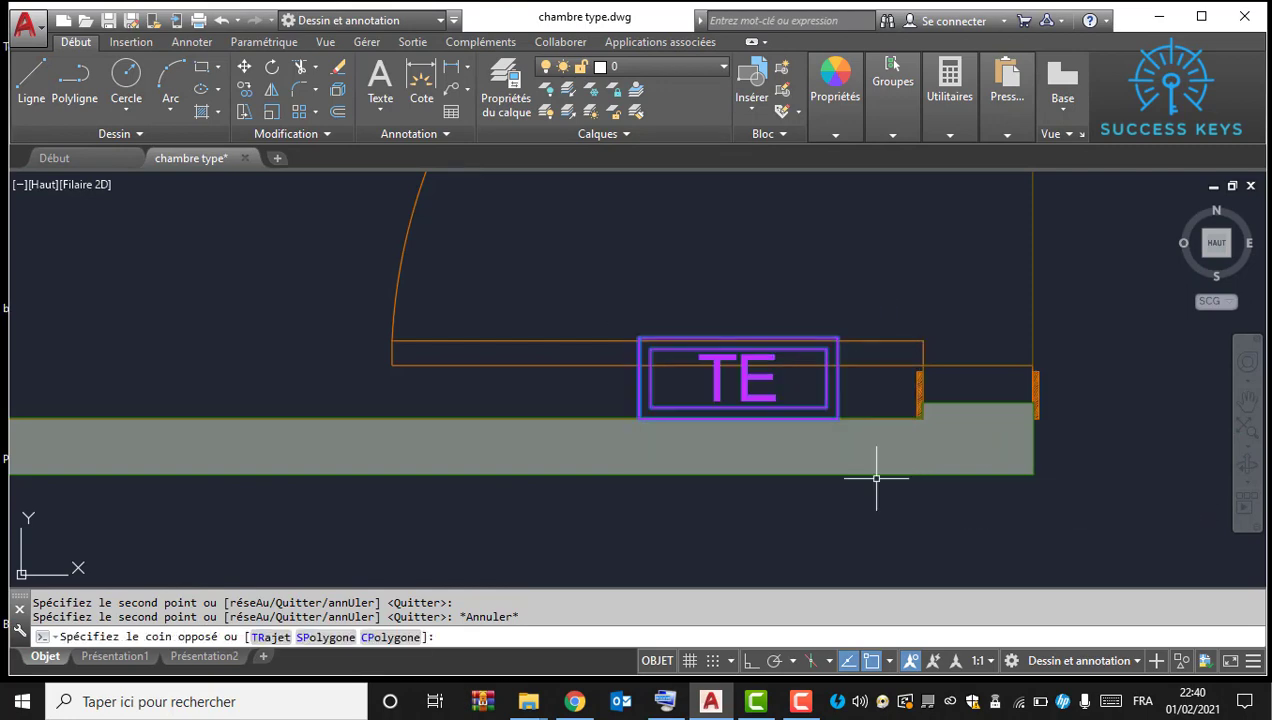
{"action": "left_click", "coordinate": [876, 478]}
{"action": "right_click", "coordinate": [760, 495]}
{"action": "left_click", "coordinate": [872, 381]}
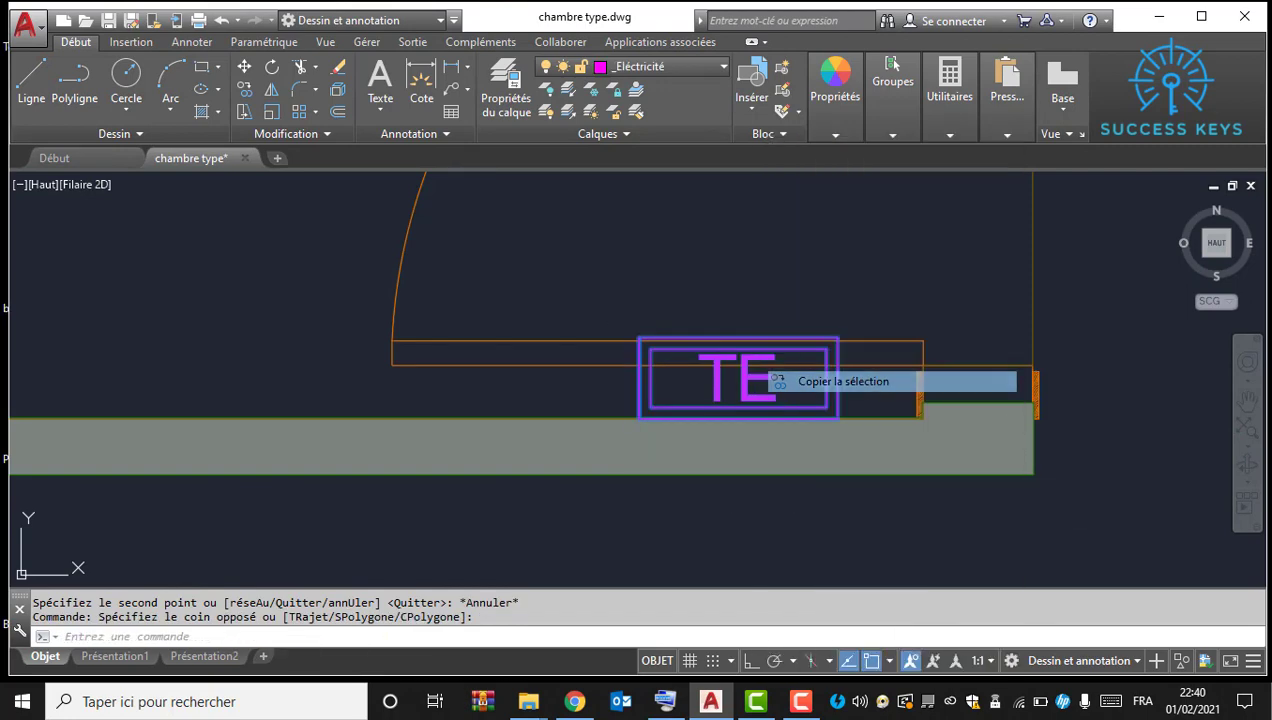
{"action": "left_click", "coordinate": [740, 380]}
{"action": "scroll", "coordinate": [613, 383], "scroll_direction": "down", "scroll_amount": 10}
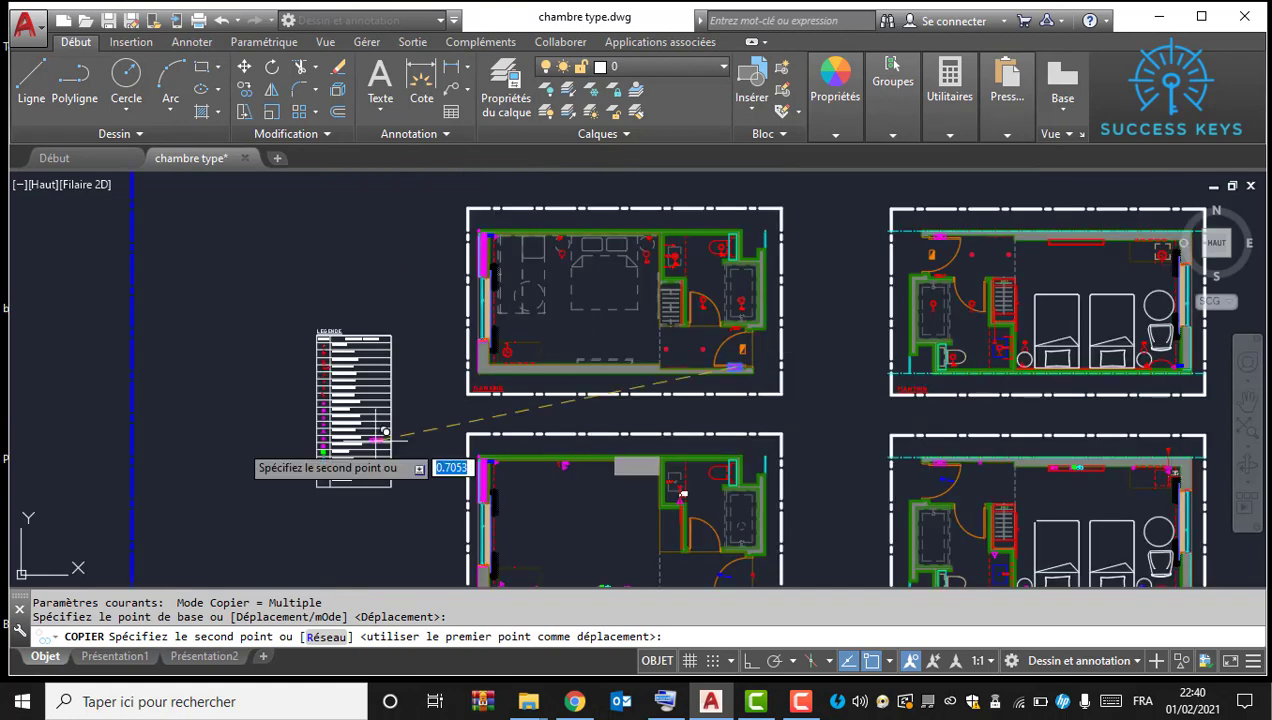
{"action": "middle_click_drag", "start_coordinate": [163, 431], "coordinate": [672, 456]}
{"action": "scroll", "coordinate": [741, 445], "scroll_direction": "up", "scroll_amount": 4}
{"action": "middle_click_drag", "start_coordinate": [795, 481], "coordinate": [375, 388]}
{"action": "scroll", "coordinate": [585, 470], "scroll_direction": "up", "scroll_amount": 2}
{"action": "middle_click_drag", "start_coordinate": [579, 508], "coordinate": [573, 446]}
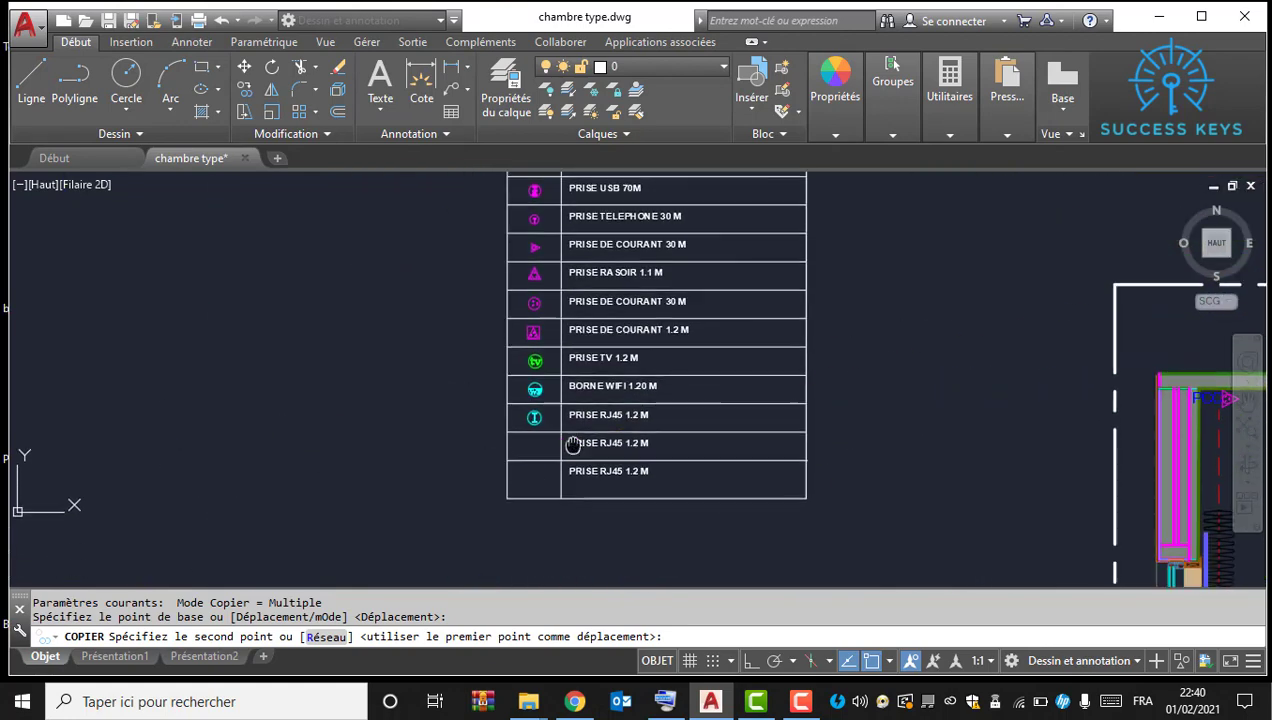
{"action": "scroll", "coordinate": [535, 453], "scroll_direction": "up", "scroll_amount": 4}
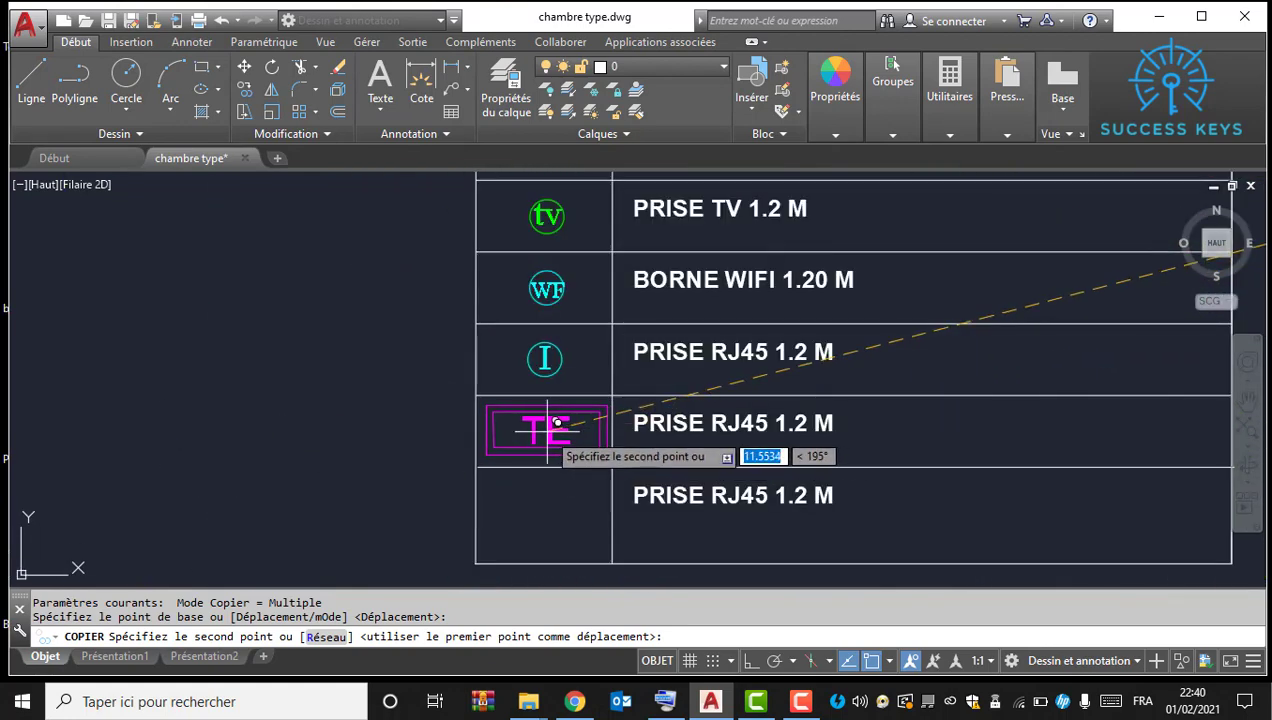
{"action": "left_click", "coordinate": [547, 431]}
{"action": "key", "text": "Escape"}
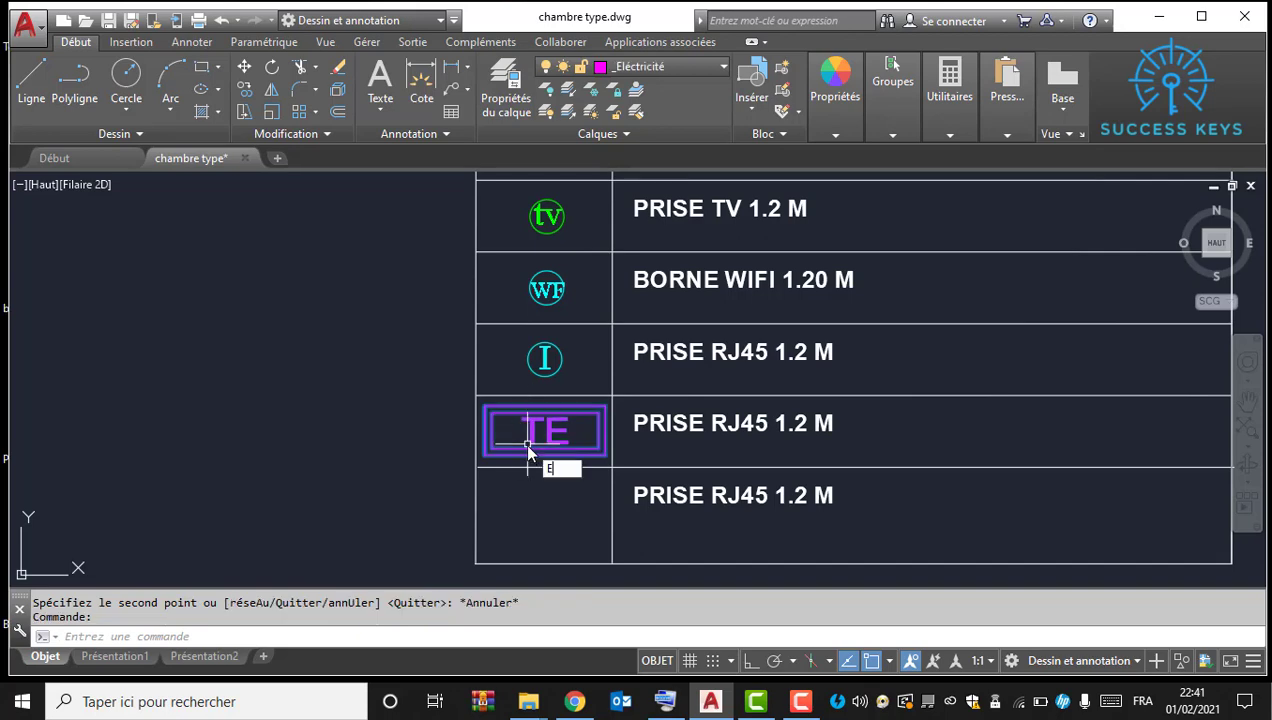
Step: Scale the legend's TE symbol by a factor of 0.5 about its centre
{"action": "type", "text": "EH"}
{"action": "key", "text": "Return"}
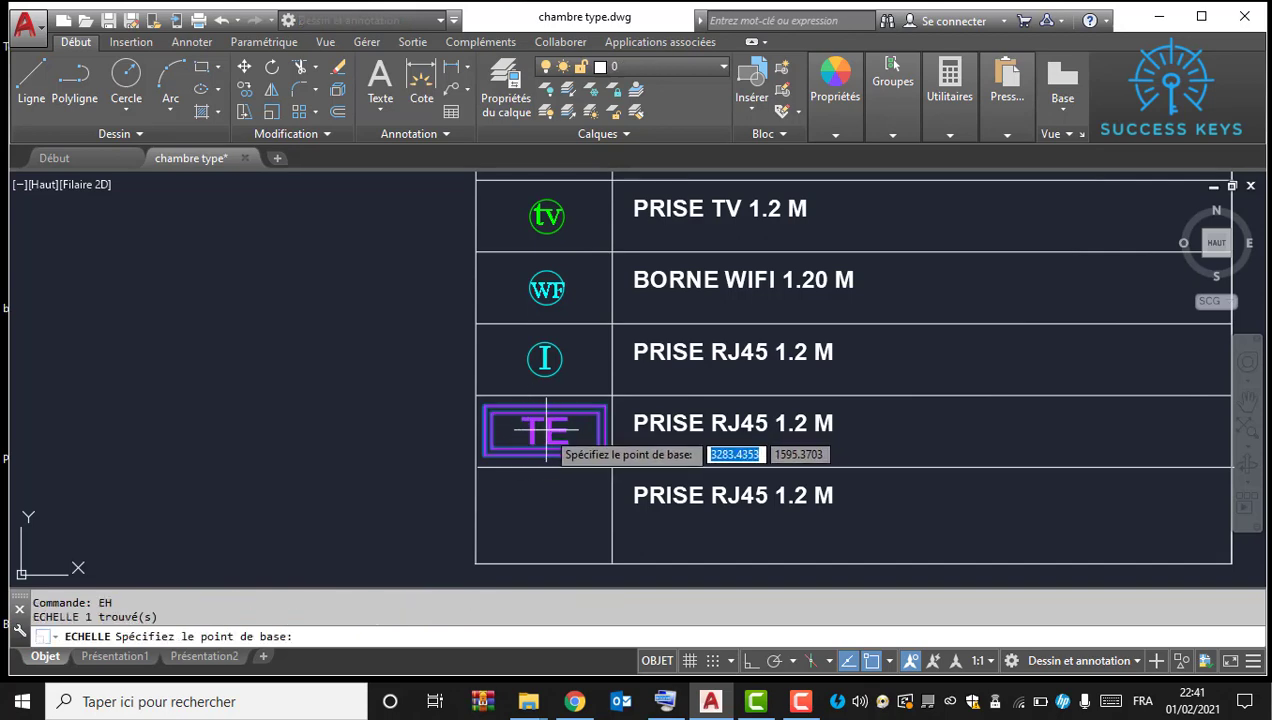
{"action": "left_click", "coordinate": [547, 431]}
{"action": "type", "text": "0.5"}
{"action": "key", "text": "Return"}
Step: Copy the half-filled orange rectangle symbol from the room's entrance into the symbol cell of the legend's last row
{"action": "scroll", "coordinate": [560, 362], "scroll_direction": "down", "scroll_amount": 4}
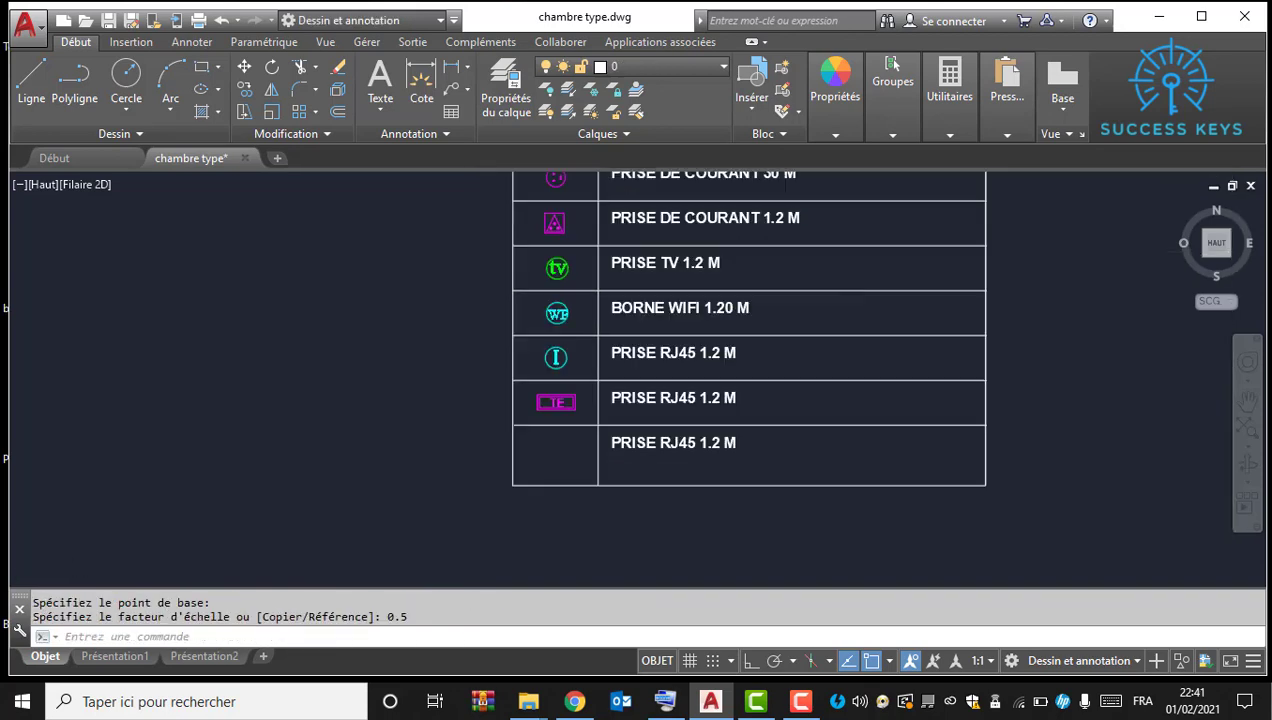
{"action": "middle_click_drag", "start_coordinate": [923, 359], "coordinate": [462, 390]}
{"action": "scroll", "coordinate": [707, 498], "scroll_direction": "up", "scroll_amount": 2}
{"action": "middle_click_drag", "start_coordinate": [710, 553], "coordinate": [747, 385]}
{"action": "scroll", "coordinate": [732, 460], "scroll_direction": "up", "scroll_amount": 2}
{"action": "scroll", "coordinate": [700, 412], "scroll_direction": "down", "scroll_amount": 6}
{"action": "scroll", "coordinate": [740, 398], "scroll_direction": "up", "scroll_amount": 5}
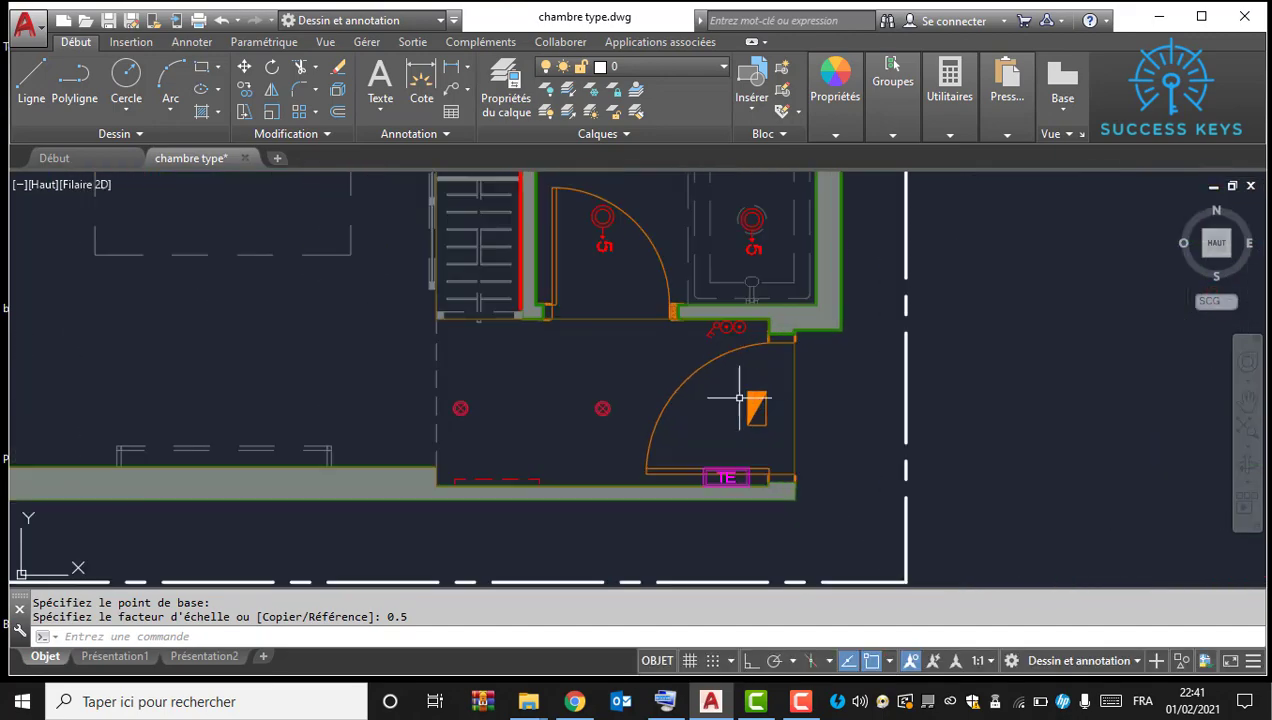
{"action": "left_click", "coordinate": [766, 450]}
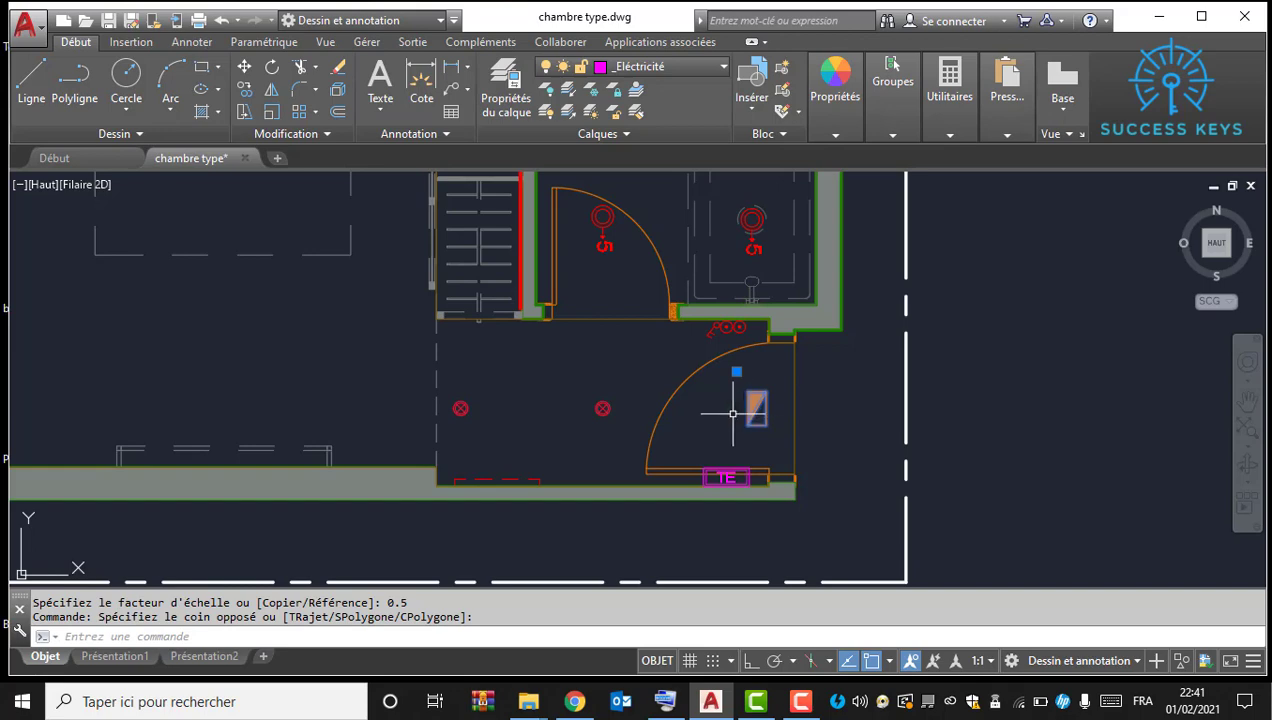
{"action": "right_click", "coordinate": [732, 413]}
{"action": "left_click", "coordinate": [803, 380]}
{"action": "left_click", "coordinate": [762, 400]}
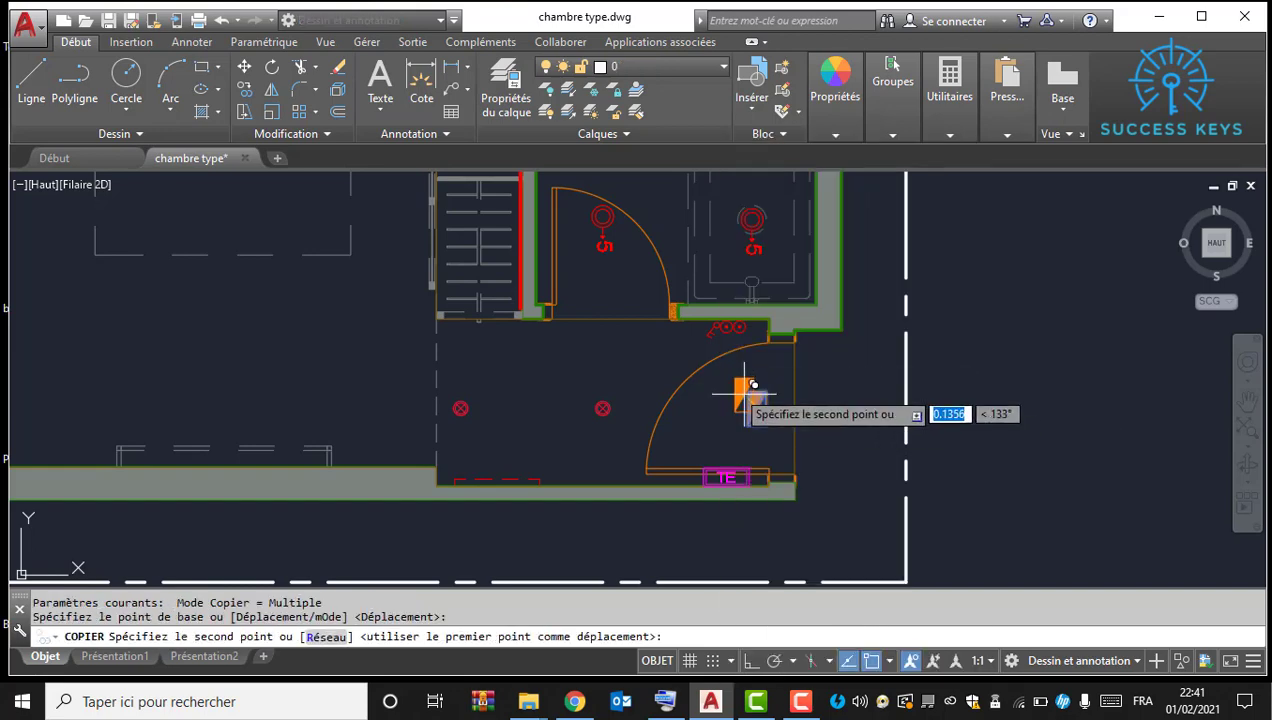
{"action": "scroll", "coordinate": [752, 385], "scroll_direction": "down", "scroll_amount": 5}
{"action": "scroll", "coordinate": [590, 410], "scroll_direction": "up", "scroll_amount": 10}
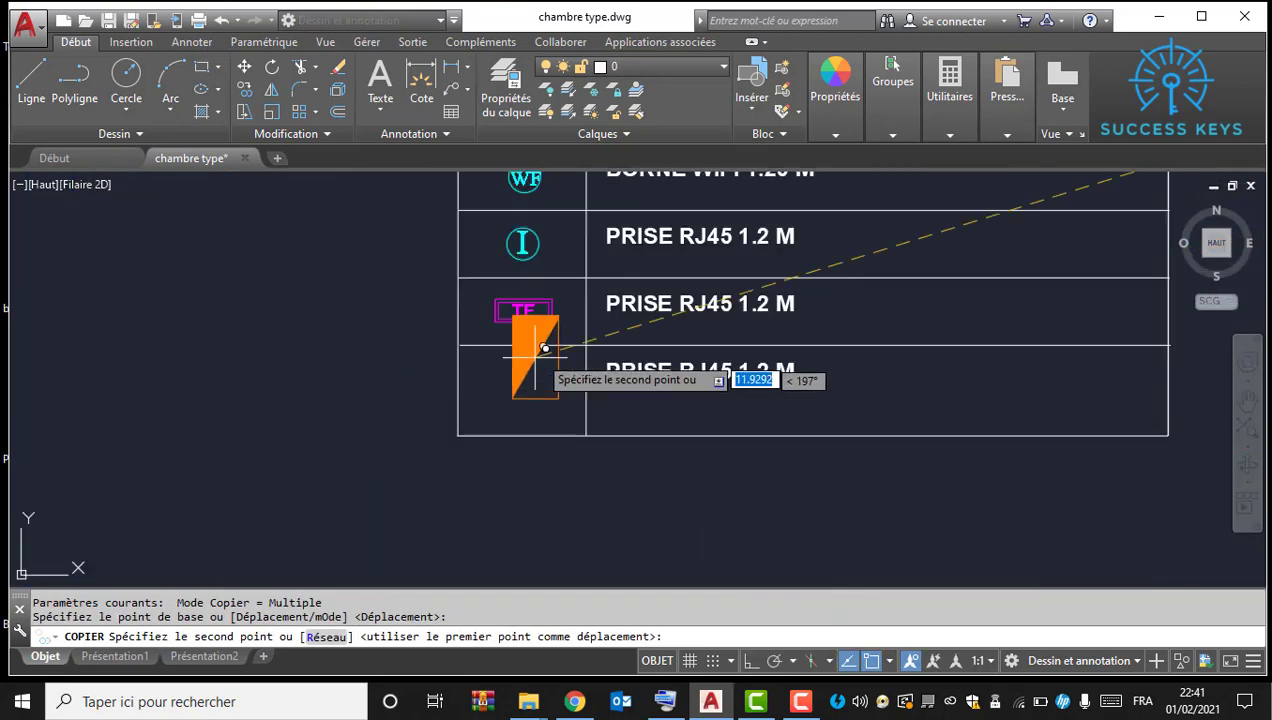
{"action": "scroll", "coordinate": [543, 348], "scroll_direction": "up", "scroll_amount": 2}
{"action": "key", "text": "Escape"}
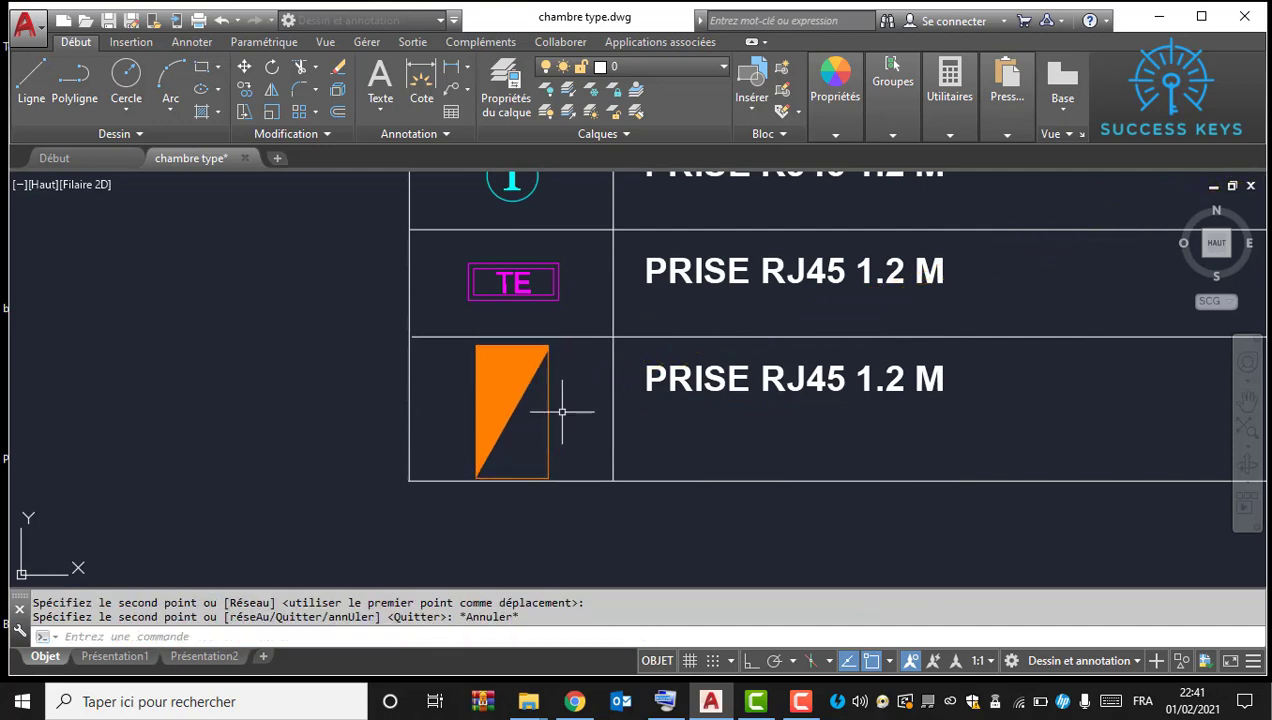
Step: Rotate the legend's orange rectangle symbol 90° about its centre so that it lies horizontally, with ortho mode on
{"action": "left_click", "coordinate": [506, 400]}
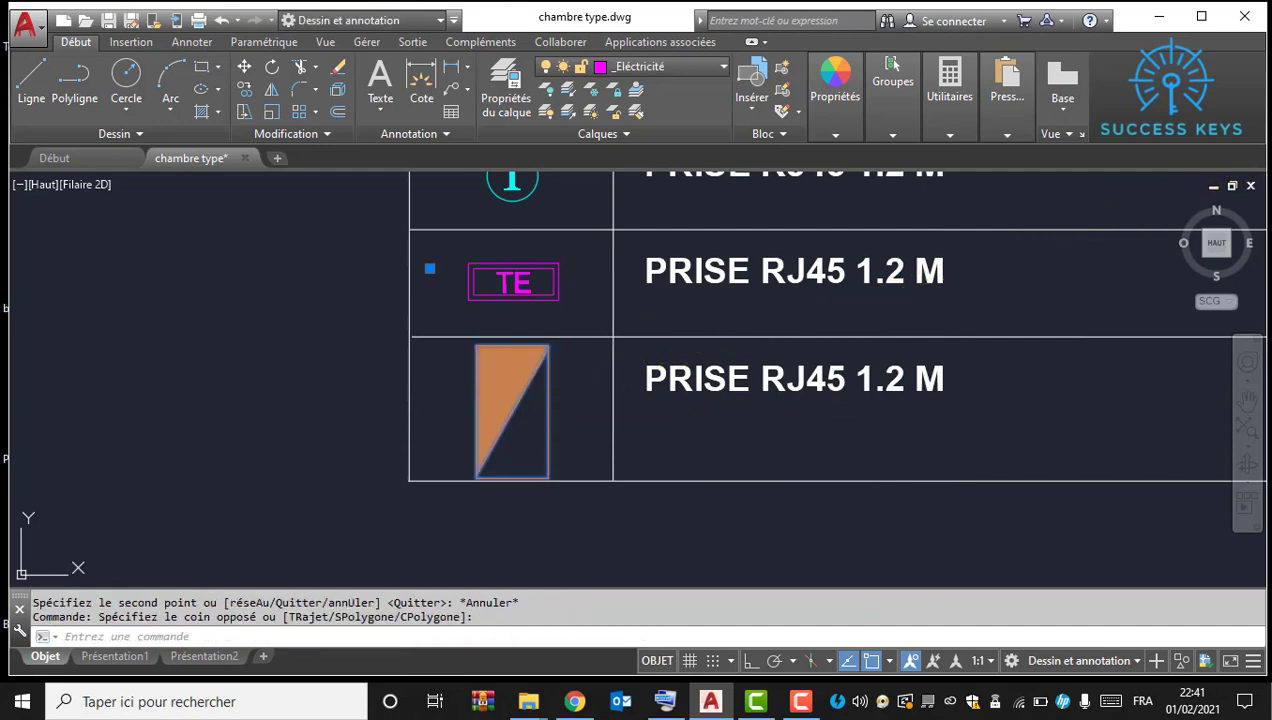
{"action": "type", "text": "ro"}
{"action": "key", "text": "Return"}
{"action": "left_click", "coordinate": [513, 411]}
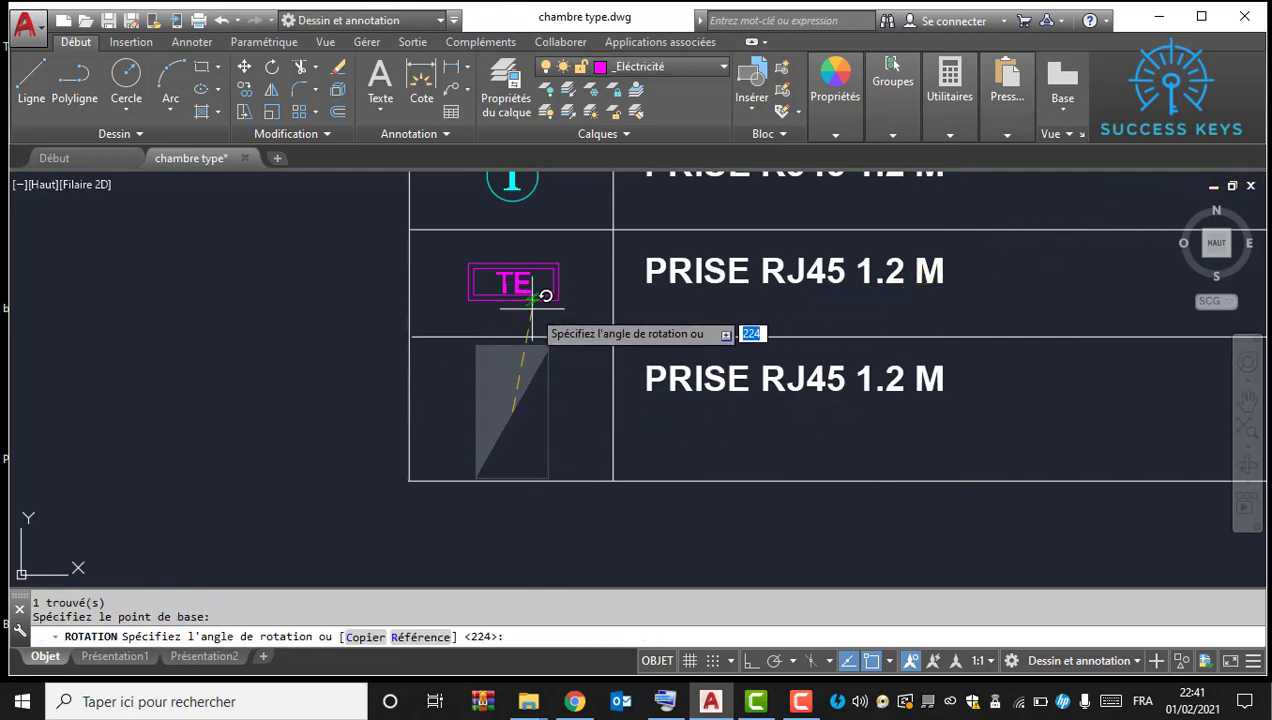
{"action": "key", "text": "F8"}
{"action": "left_click", "coordinate": [523, 245]}
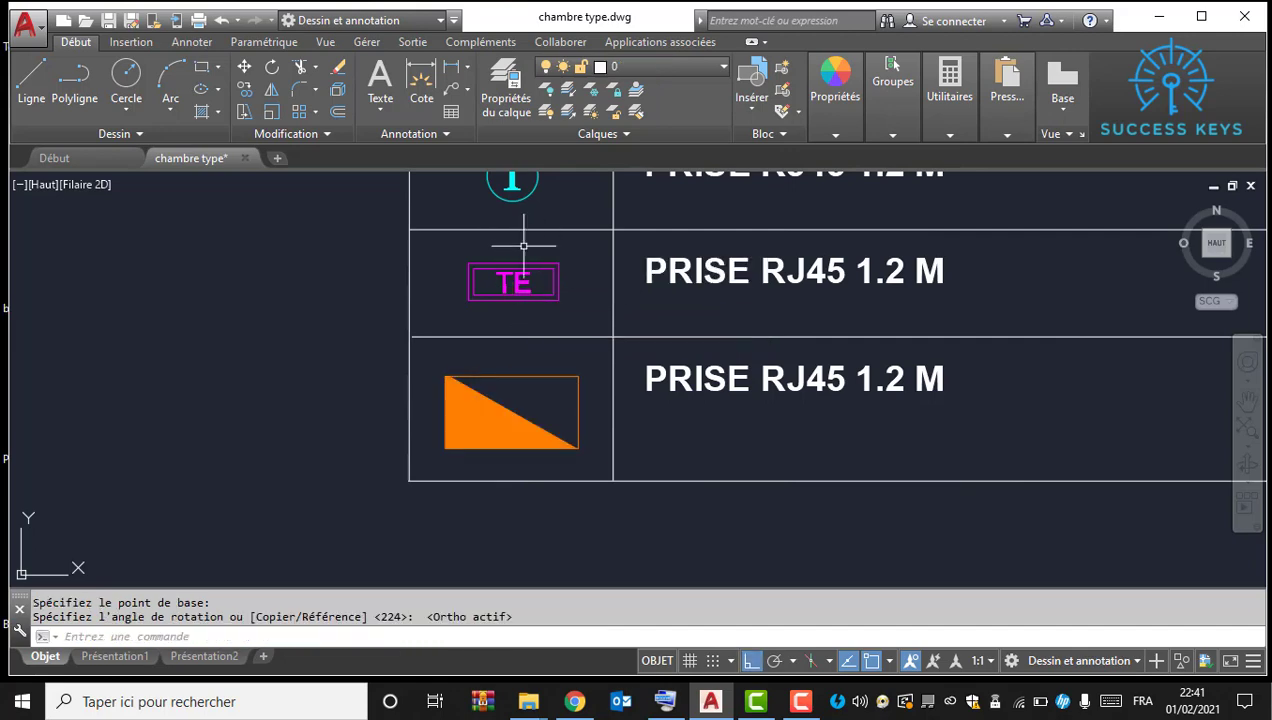
{"action": "left_click", "coordinate": [557, 428]}
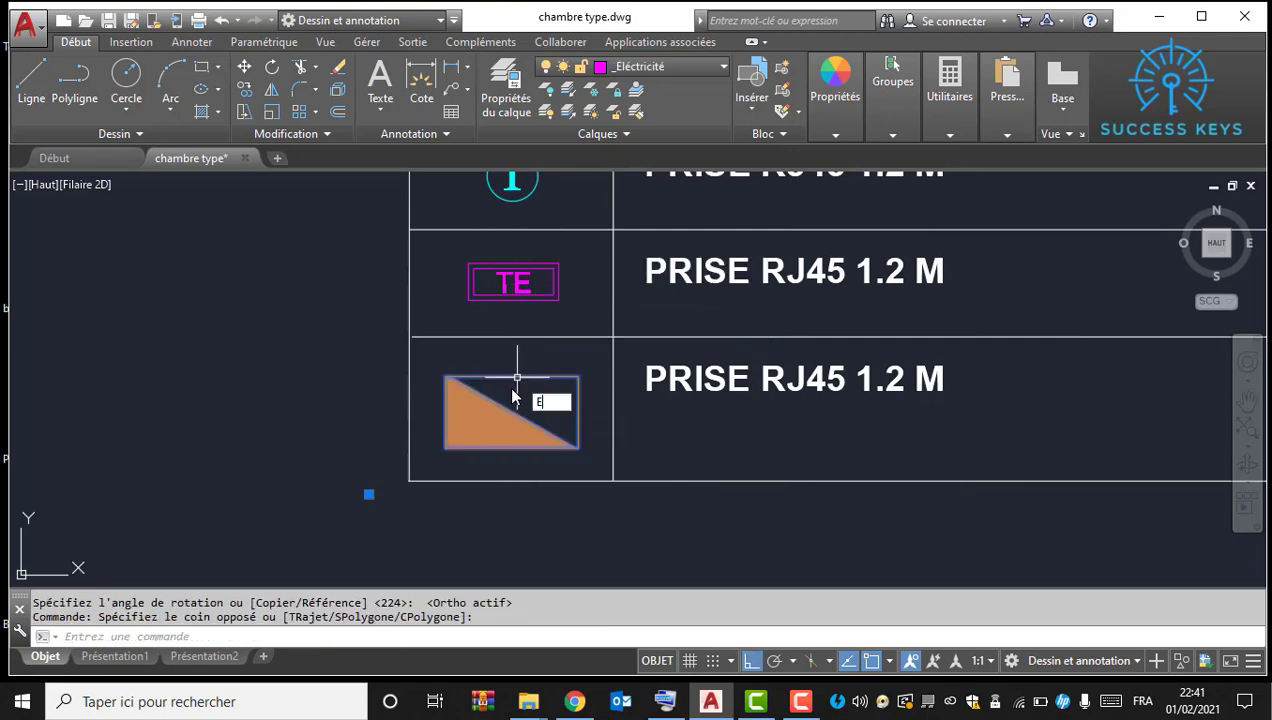
{"action": "type", "text": "0.5"}
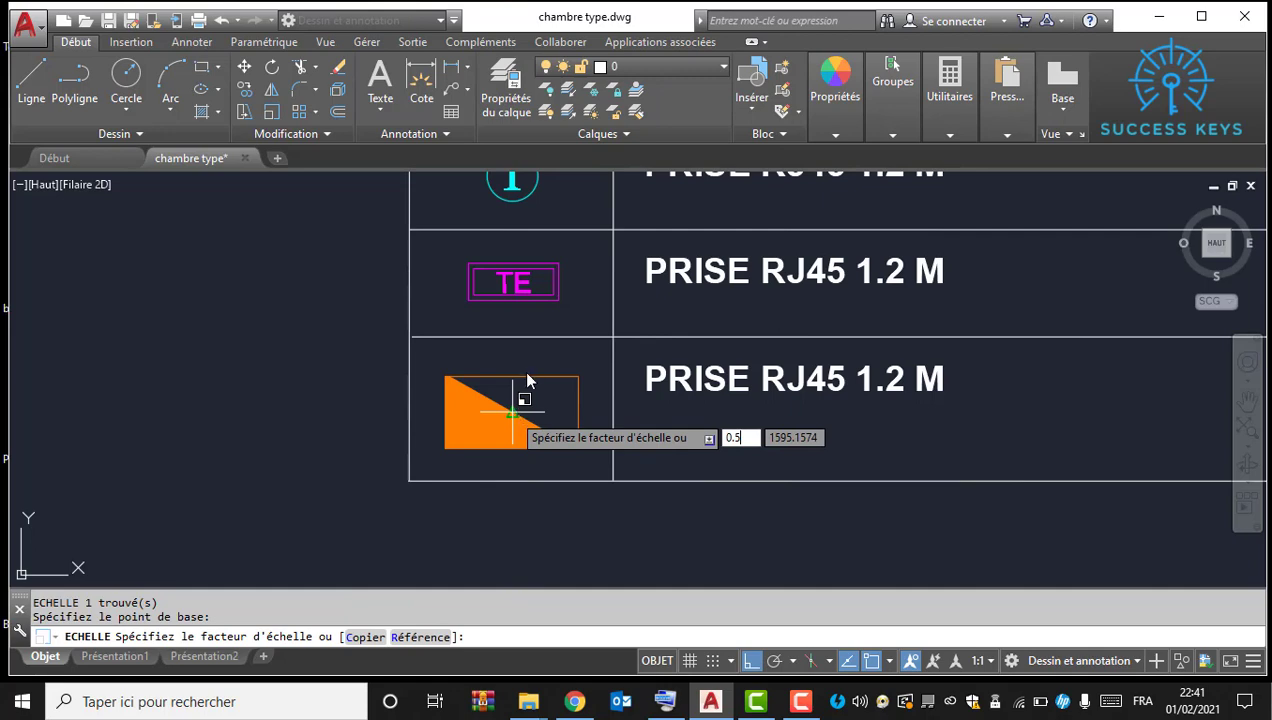
{"action": "key", "text": "Escape"}
Step: Scale the legend's orange rectangle symbol down to about 0.3 of its size
{"action": "left_click", "coordinate": [549, 352]}
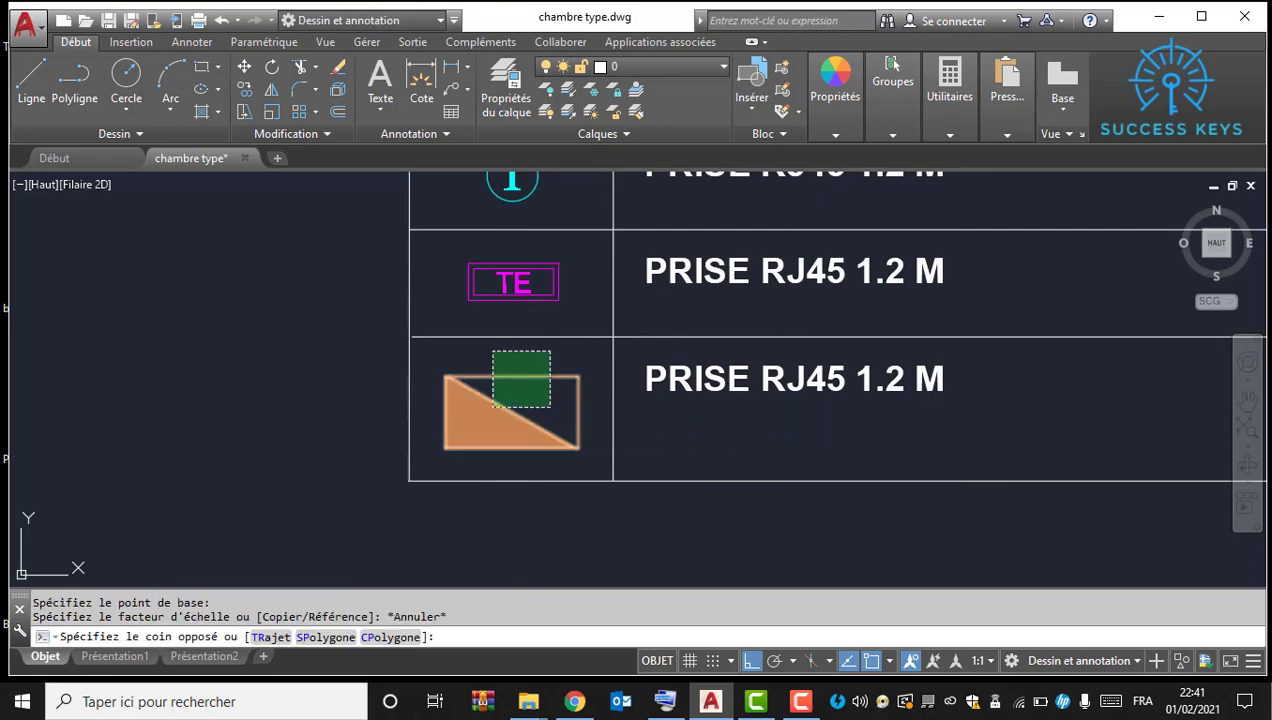
{"action": "left_click", "coordinate": [492, 407]}
{"action": "type", "text": "EH"}
{"action": "key", "text": "Return"}
{"action": "type", "text": "0.5"}
{"action": "key", "text": "Return"}
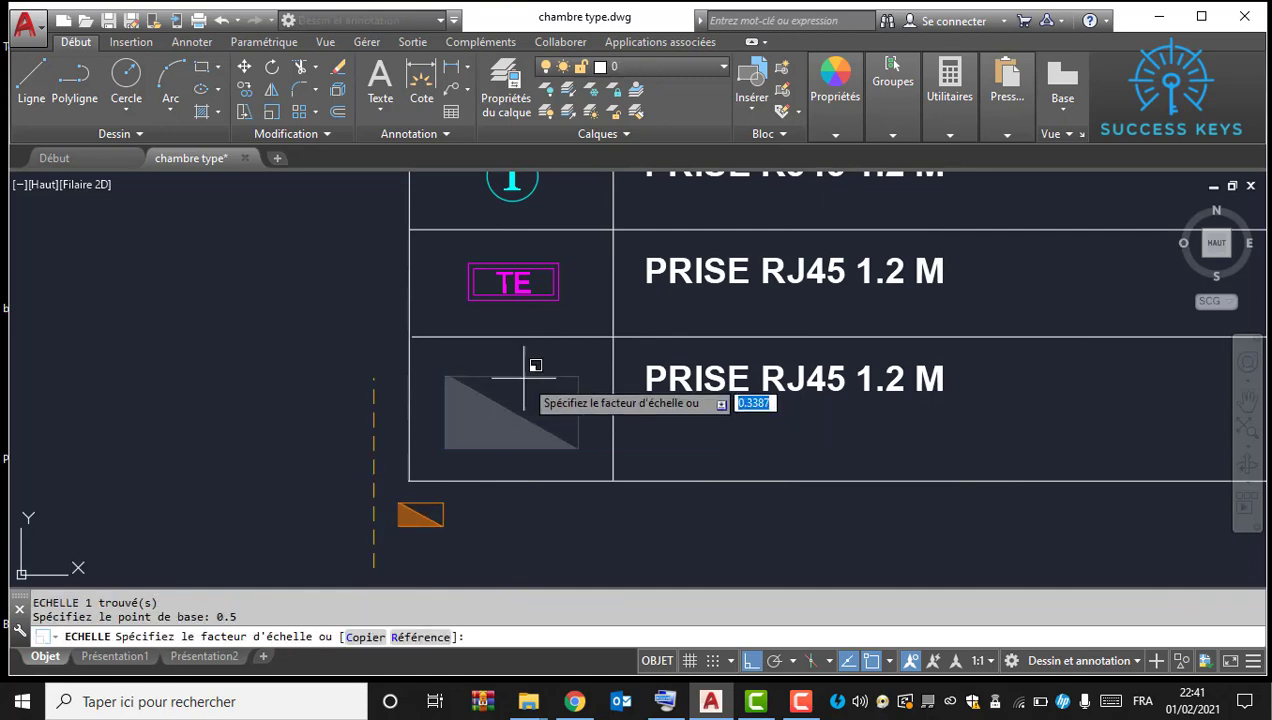
{"action": "left_click", "coordinate": [479, 406]}
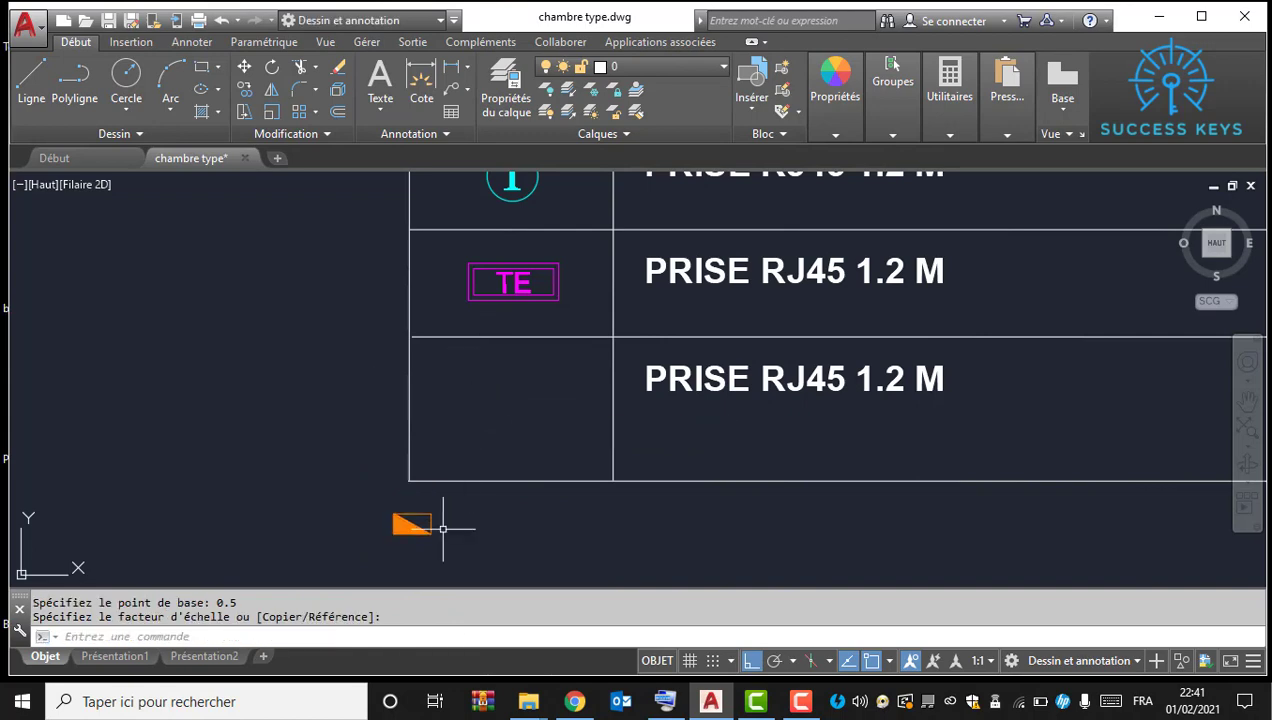
Step: Move the reduced orange symbol into the symbol cell of the legend's last row, with ortho mode off
{"action": "left_click", "coordinate": [431, 563]}
{"action": "left_click", "coordinate": [396, 511]}
{"action": "type", "text": "DO"}
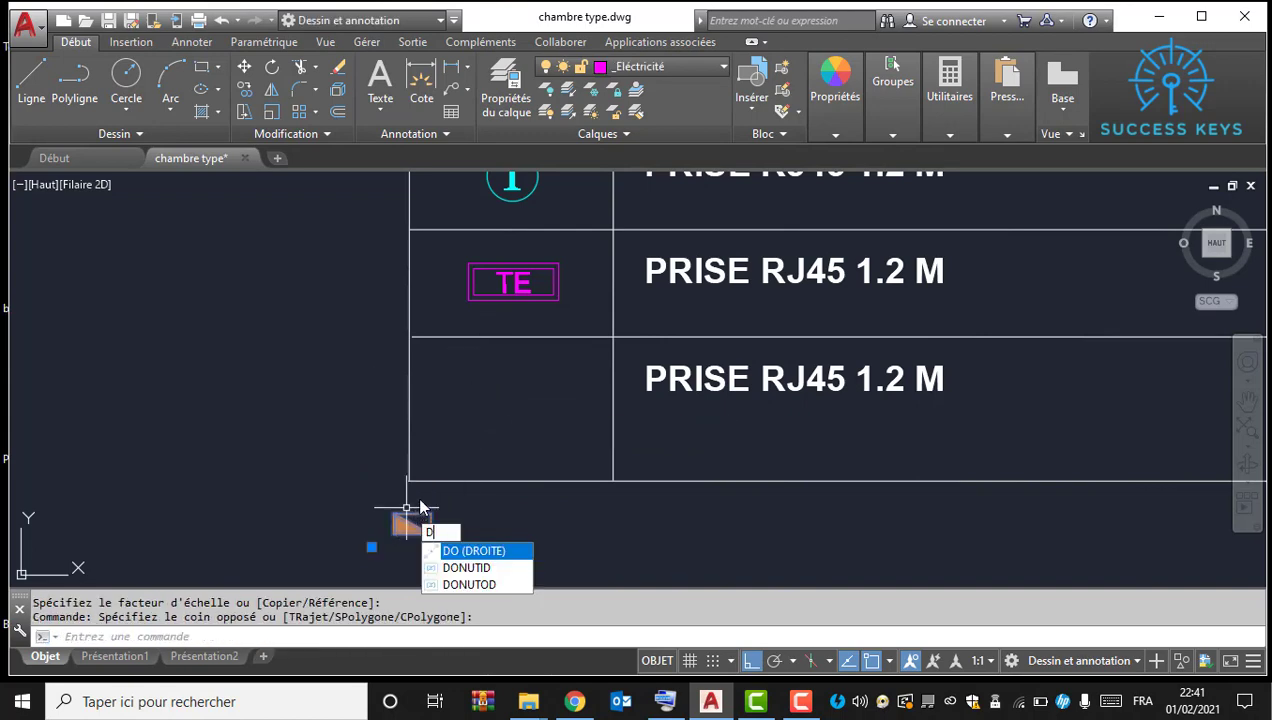
{"action": "type", "text": "E"}
{"action": "key", "text": "Return"}
{"action": "left_click", "coordinate": [395, 505]}
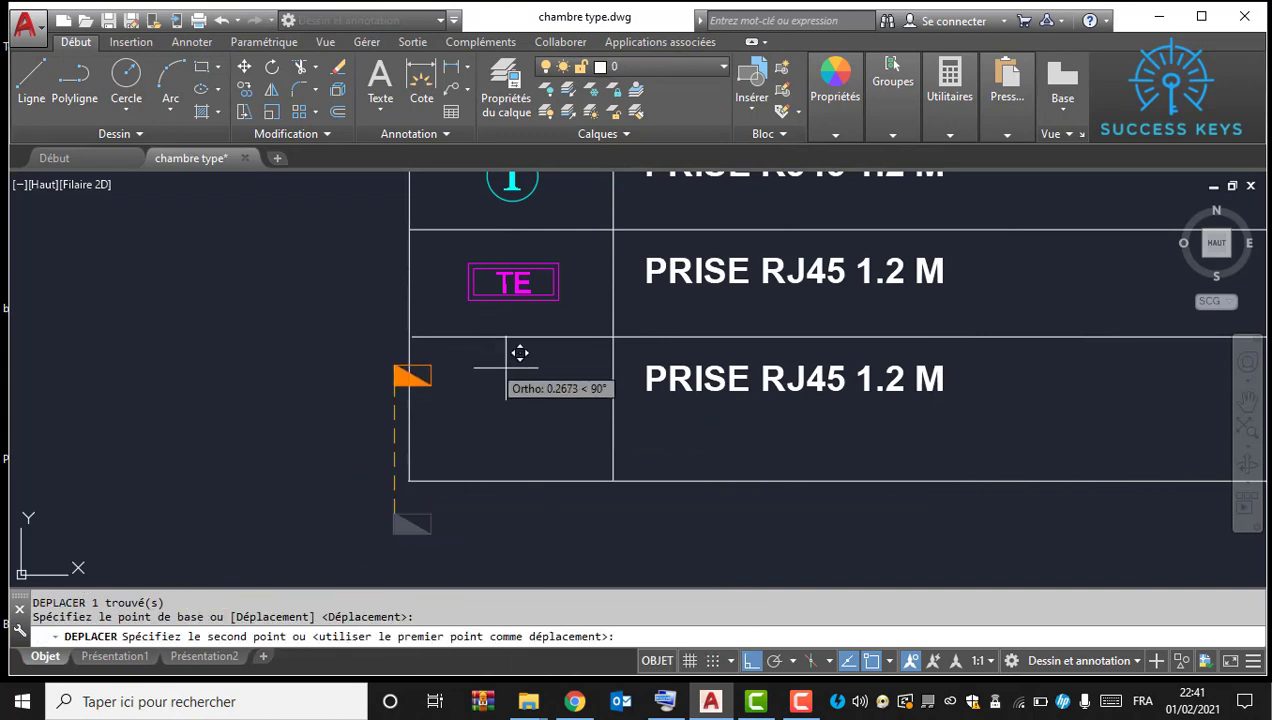
{"action": "key", "text": "F8"}
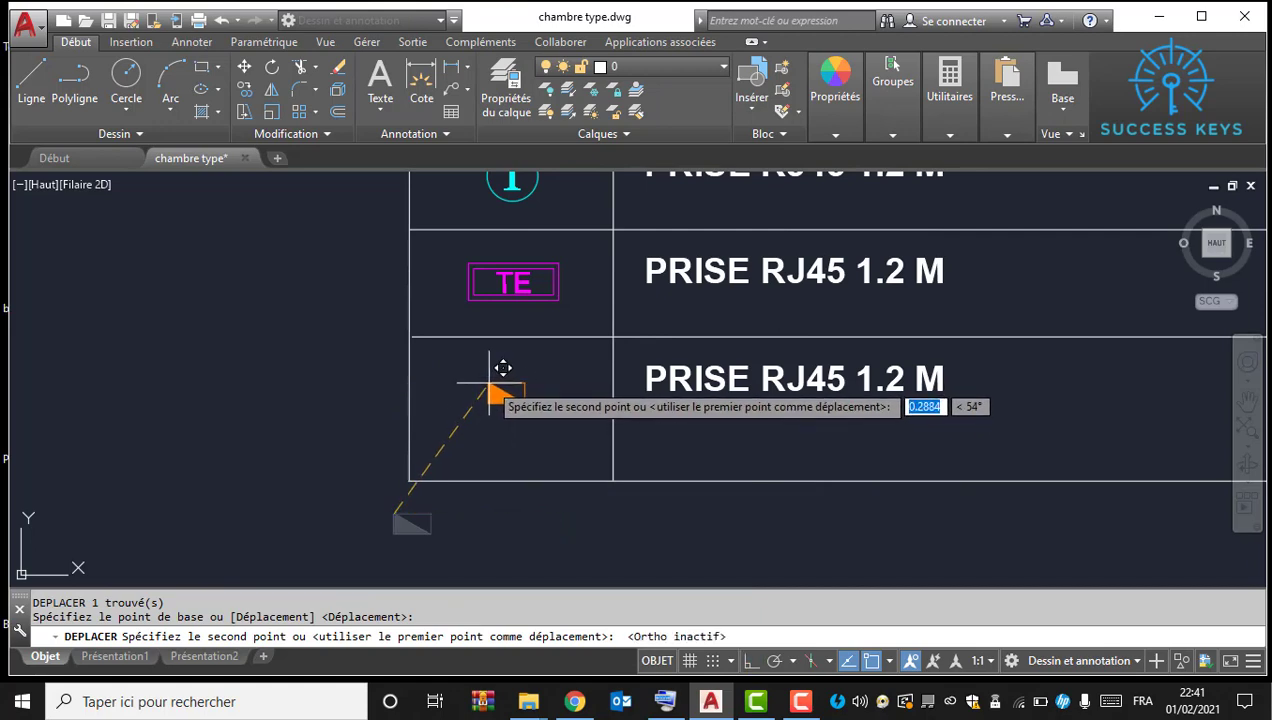
{"action": "left_click", "coordinate": [488, 381]}
{"action": "key", "text": "Escape"}
Step: Copy the row line above the TE symbol downward by two row spacings to close the orange symbol's row
{"action": "scroll", "coordinate": [490, 385], "scroll_direction": "down", "scroll_amount": 2}
{"action": "scroll", "coordinate": [598, 408], "scroll_direction": "down", "scroll_amount": 2}
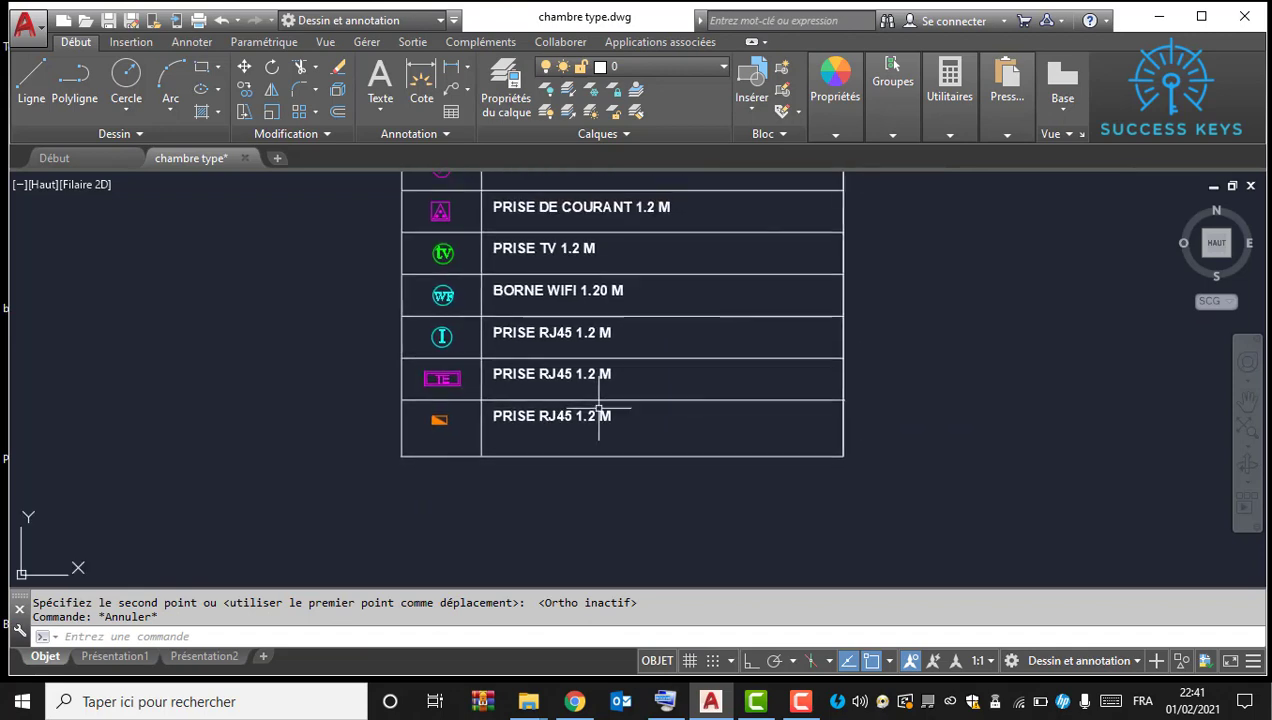
{"action": "left_click", "coordinate": [809, 381]}
{"action": "left_click", "coordinate": [788, 345]}
{"action": "right_click", "coordinate": [791, 345]}
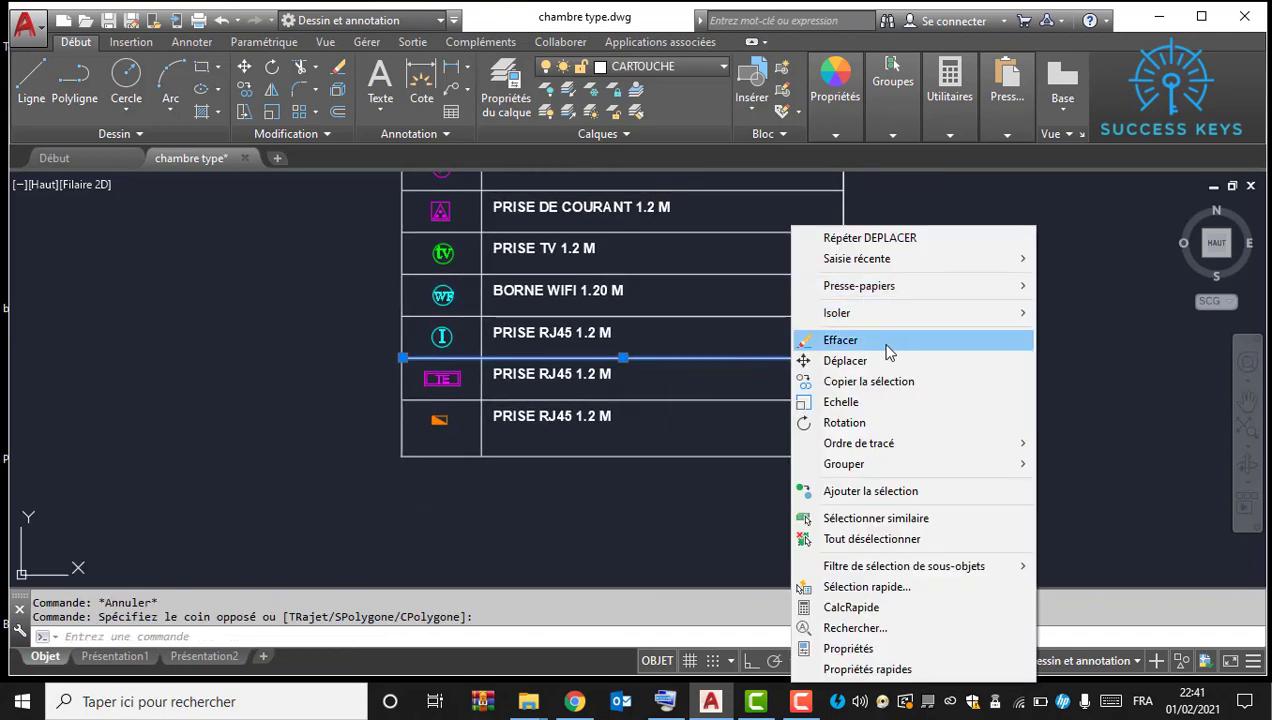
{"action": "left_click", "coordinate": [870, 381]}
{"action": "left_click", "coordinate": [843, 357]}
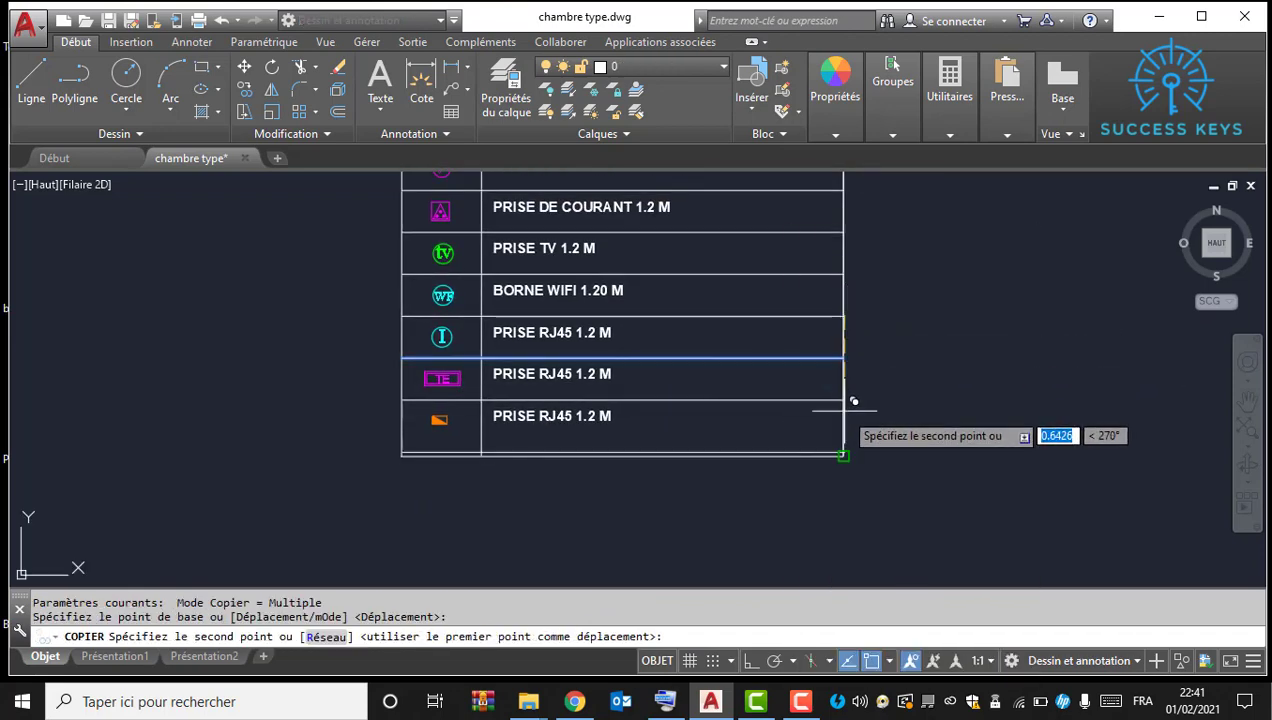
{"action": "left_click", "coordinate": [843, 399]}
{"action": "key", "text": "Escape"}
Step: Copy the line beneath the orange symbol's row, using the right end of the row line above it as base point
{"action": "middle_click_drag", "start_coordinate": [620, 473], "coordinate": [584, 396]}
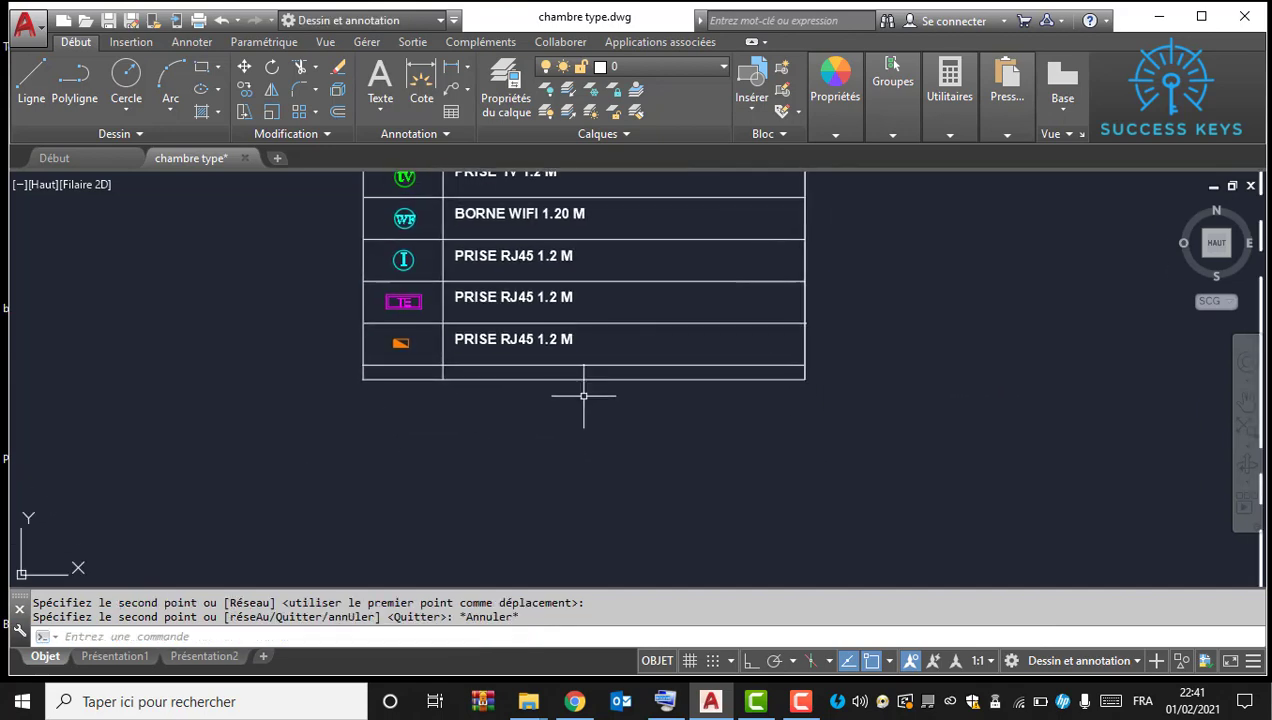
{"action": "scroll", "coordinate": [746, 395], "scroll_direction": "up", "scroll_amount": 2}
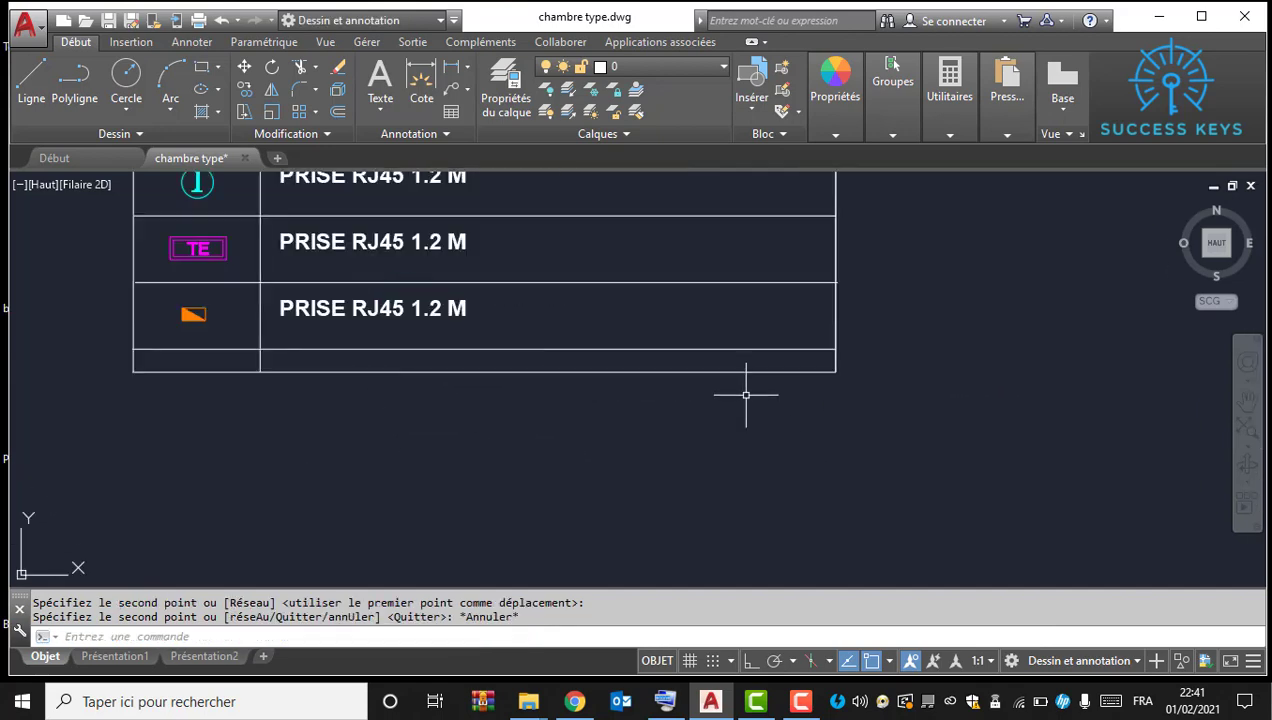
{"action": "left_click", "coordinate": [786, 357]}
{"action": "left_click", "coordinate": [776, 346]}
{"action": "right_click", "coordinate": [789, 346]}
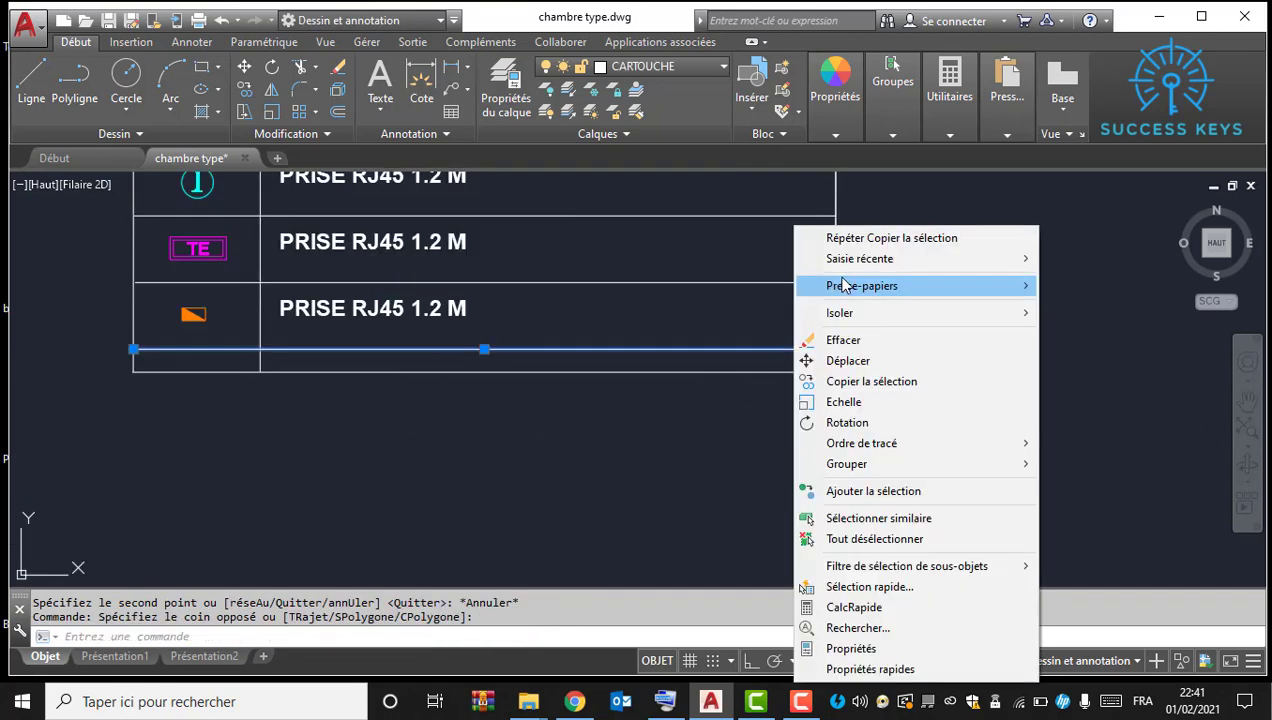
{"action": "left_click", "coordinate": [870, 381]}
{"action": "left_click", "coordinate": [836, 281]}
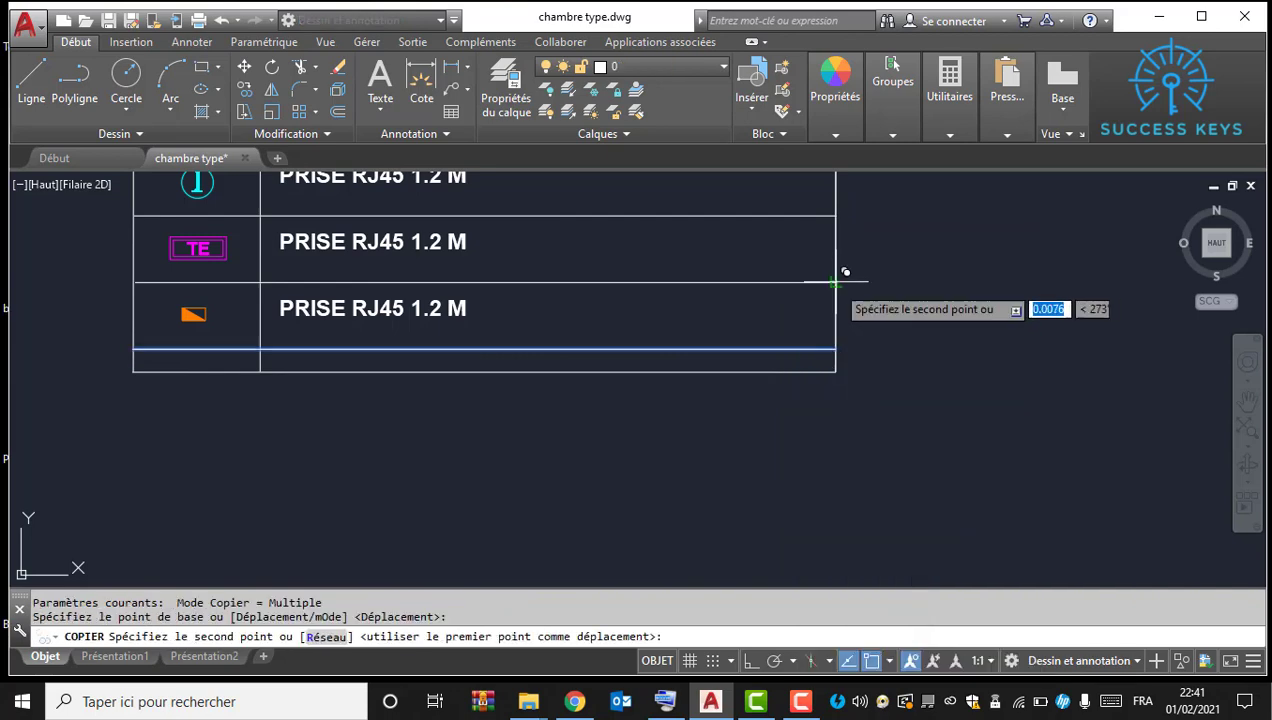
Step: Copy the last row line one row height down and stretch the legend table's bottom edge to meet it
{"action": "left_click", "coordinate": [836, 349]}
{"action": "key", "text": "Escape"}
{"action": "type", "text": "et"}
{"action": "key", "text": "Return"}
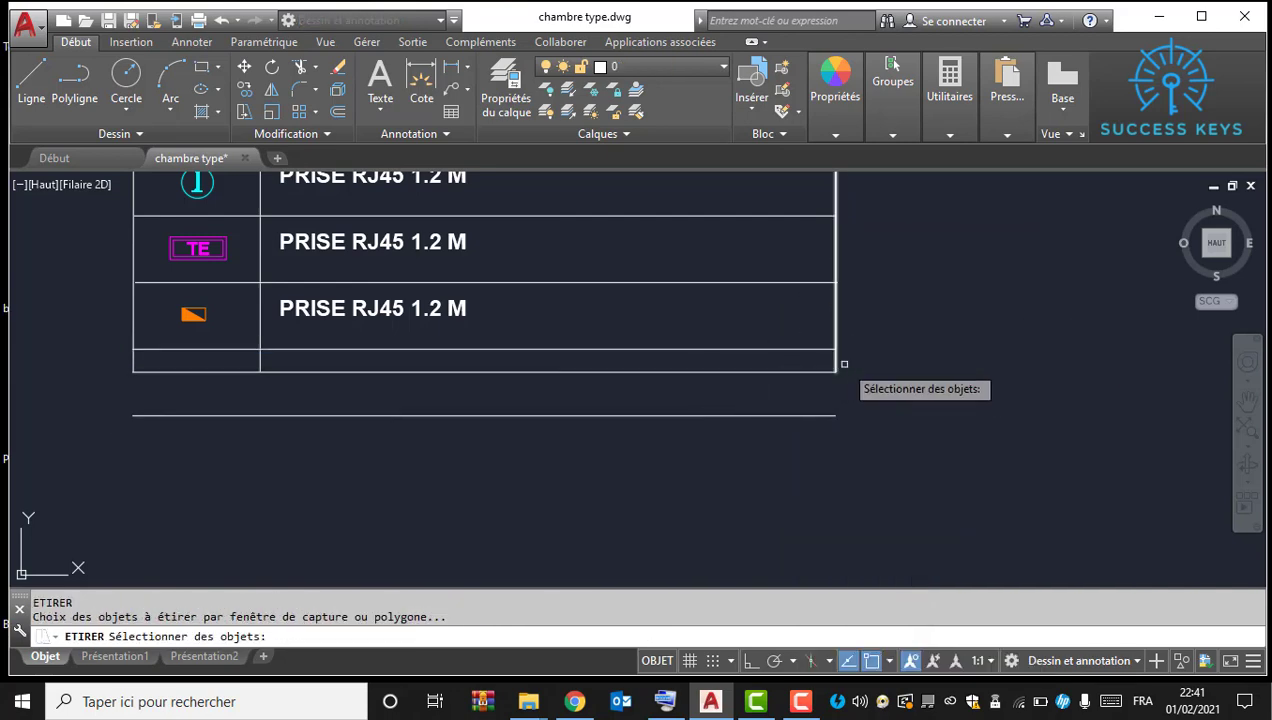
{"action": "left_click", "coordinate": [852, 364]}
{"action": "left_click", "coordinate": [105, 376]}
{"action": "key", "text": "Return"}
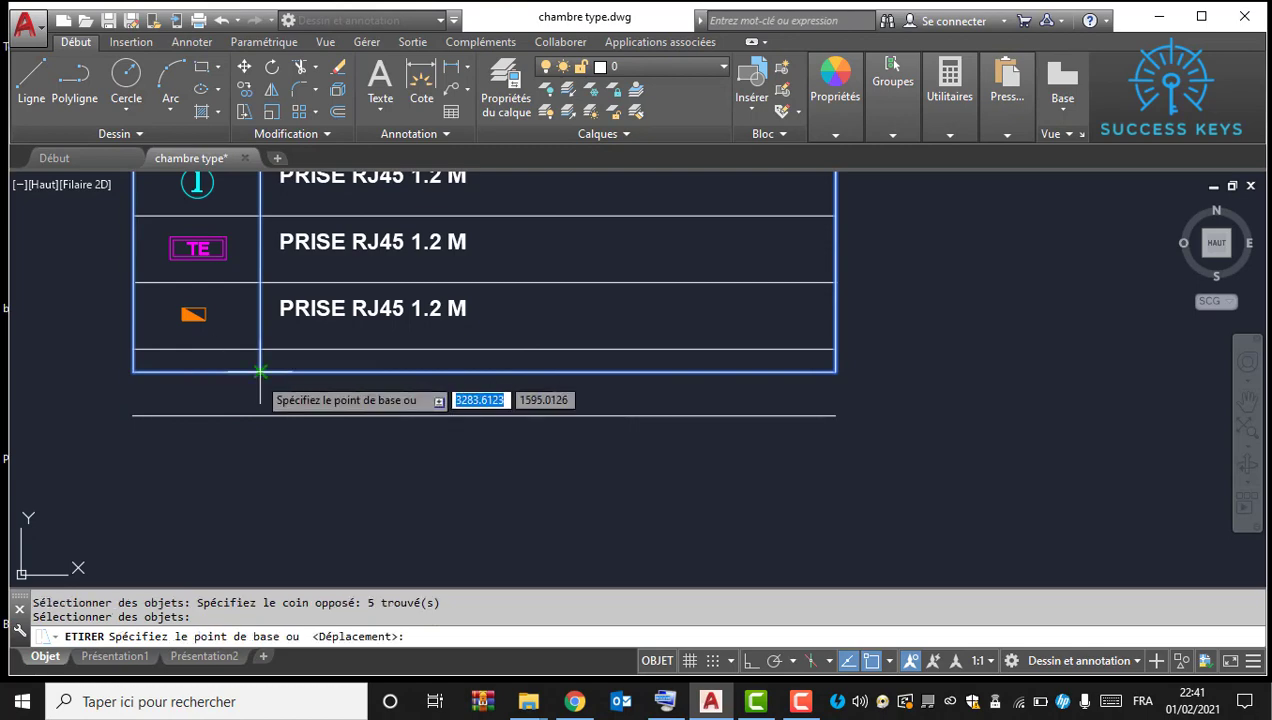
{"action": "left_click", "coordinate": [255, 372]}
{"action": "left_click", "coordinate": [248, 416]}
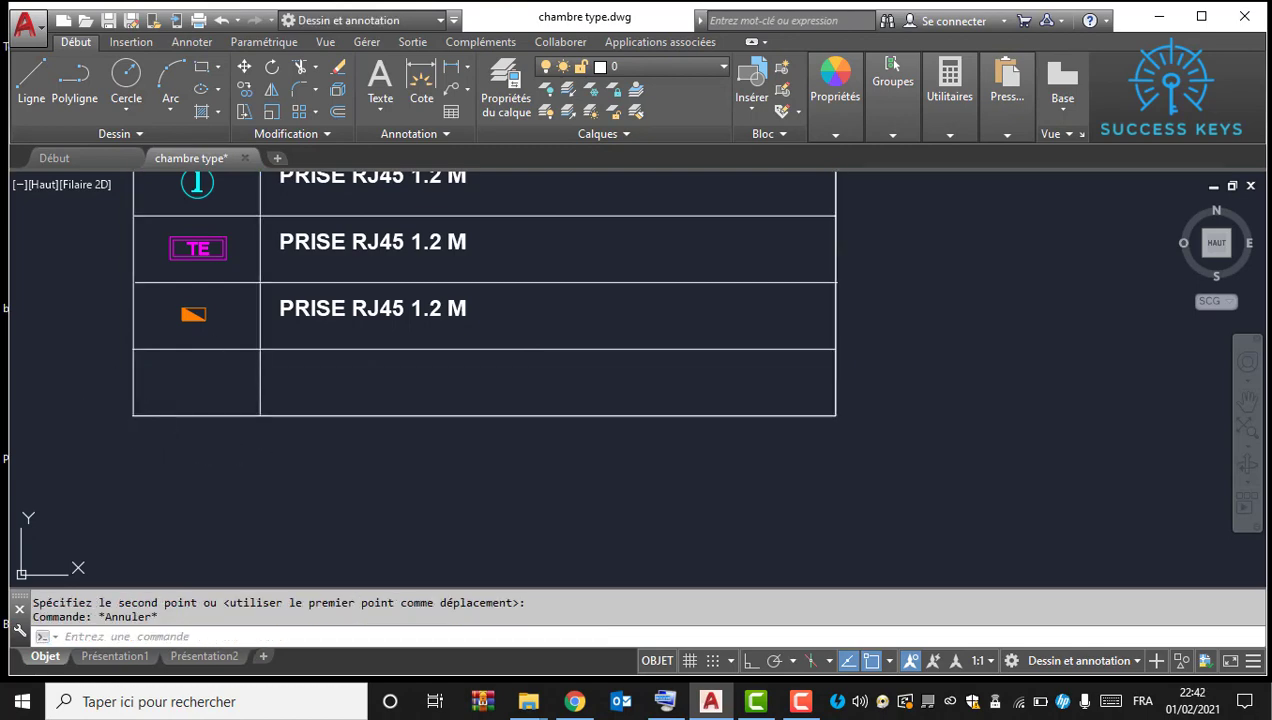
Step: Try to erase the overlapping lines along the legend table's bottom edge
{"action": "left_click", "coordinate": [99, 389]}
{"action": "left_click", "coordinate": [904, 464]}
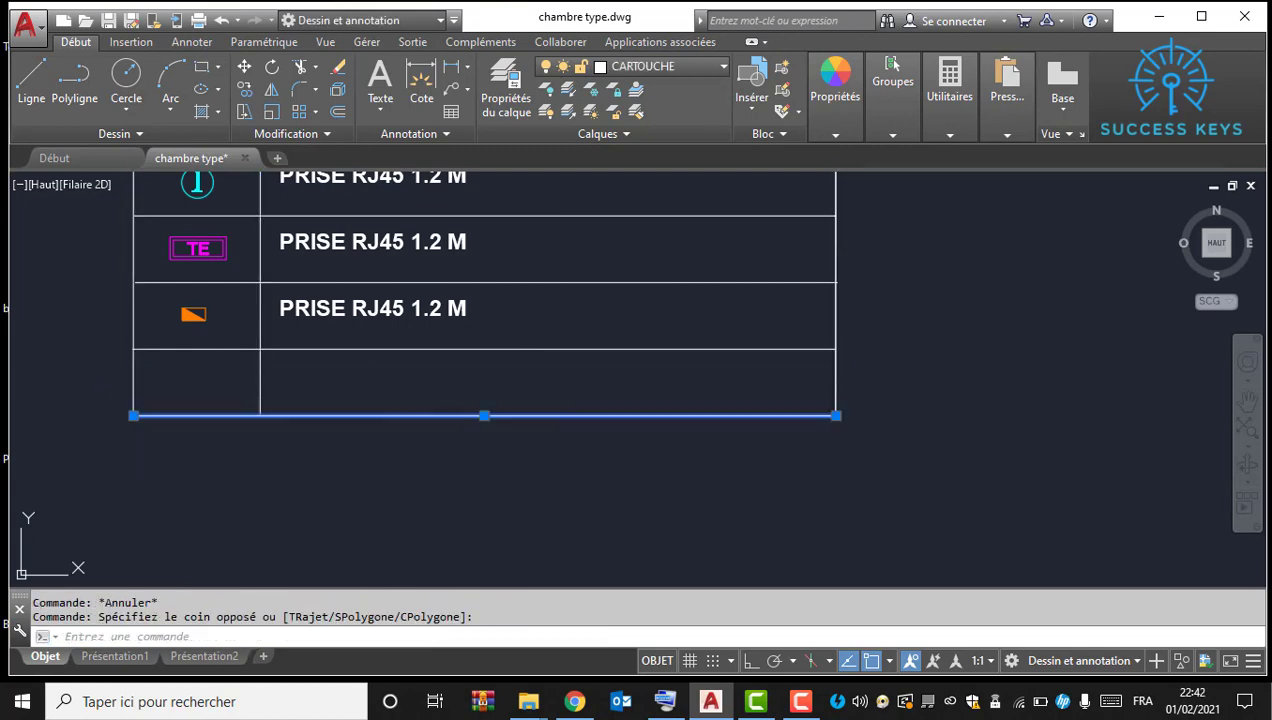
{"action": "key", "text": "Delete"}
{"action": "scroll", "coordinate": [330, 410], "scroll_direction": "down", "scroll_amount": 4}
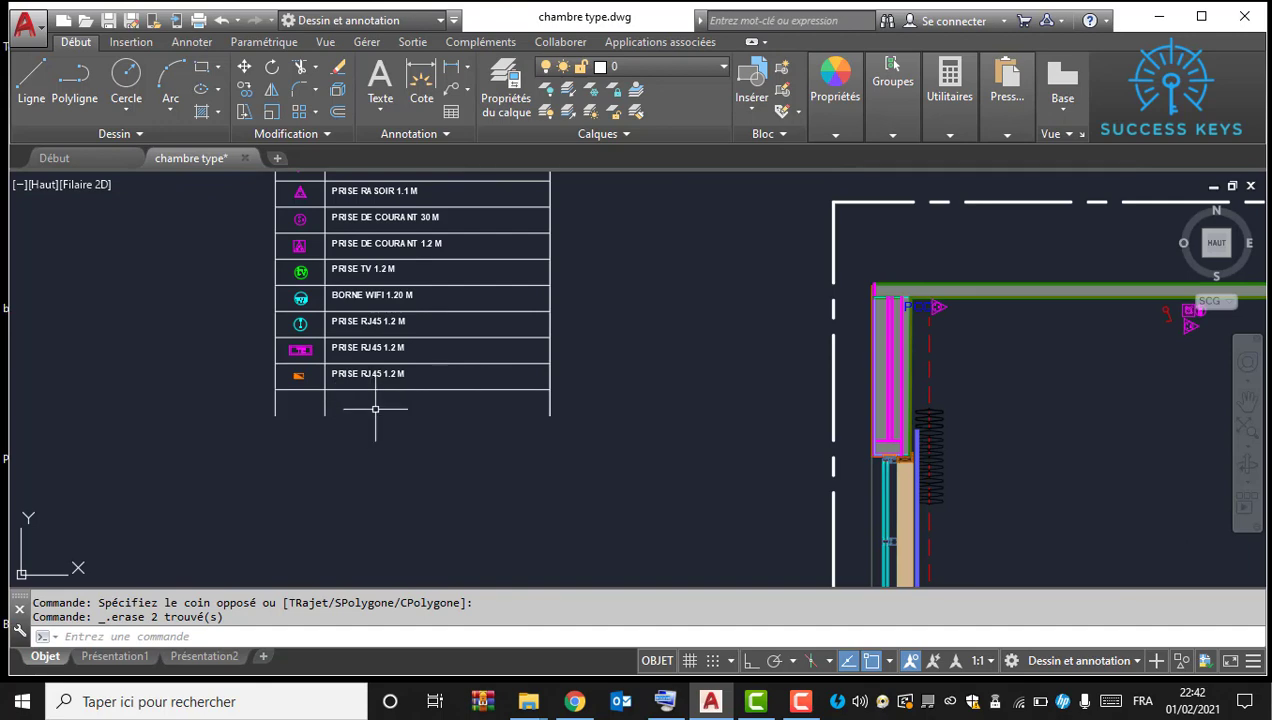
{"action": "type", "text": "u"}
{"action": "key", "text": "Return"}
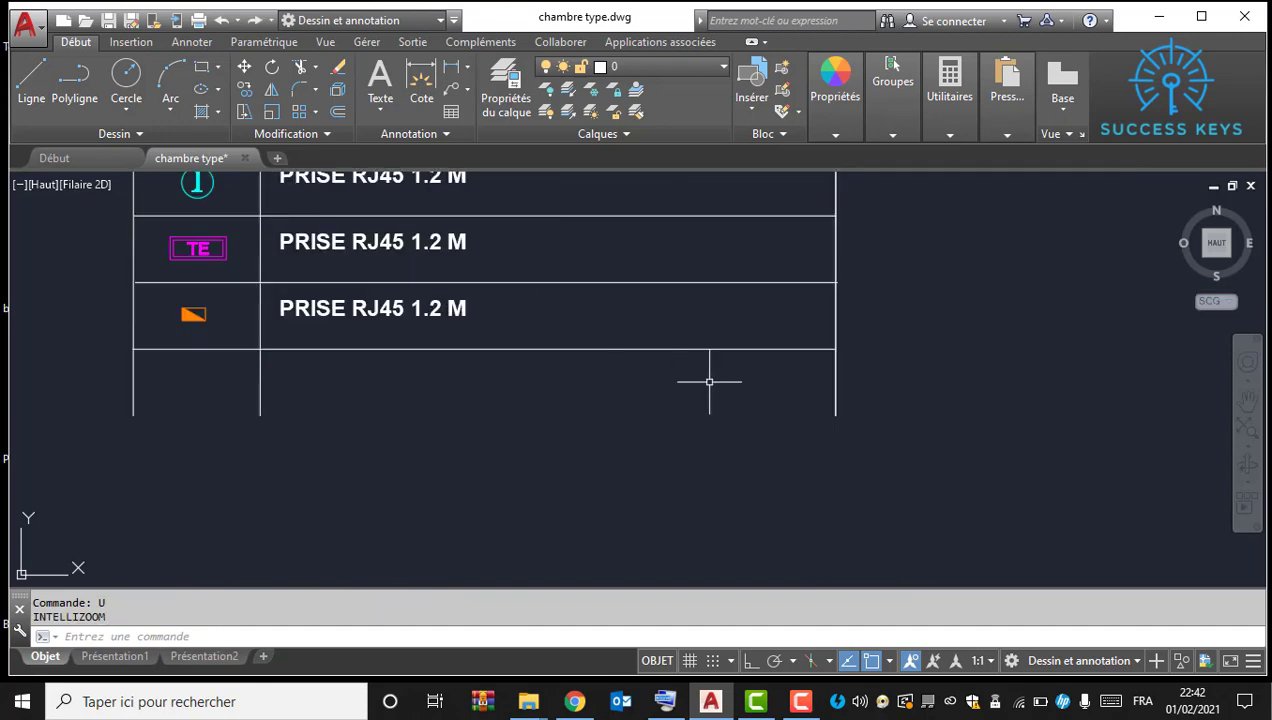
Step: Examine the legend table's bottom-right corner for overlapping border lines
{"action": "scroll", "coordinate": [732, 381], "scroll_direction": "up", "scroll_amount": 6}
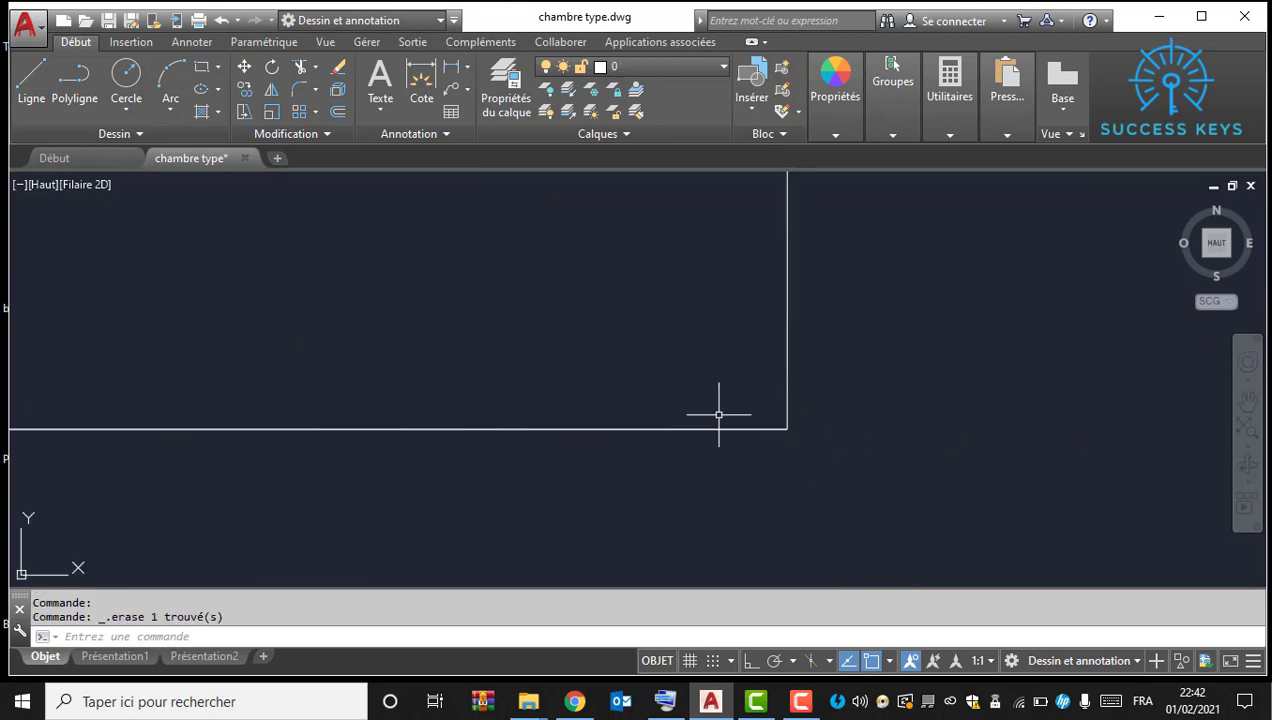
{"action": "scroll", "coordinate": [712, 404], "scroll_direction": "down", "scroll_amount": 2}
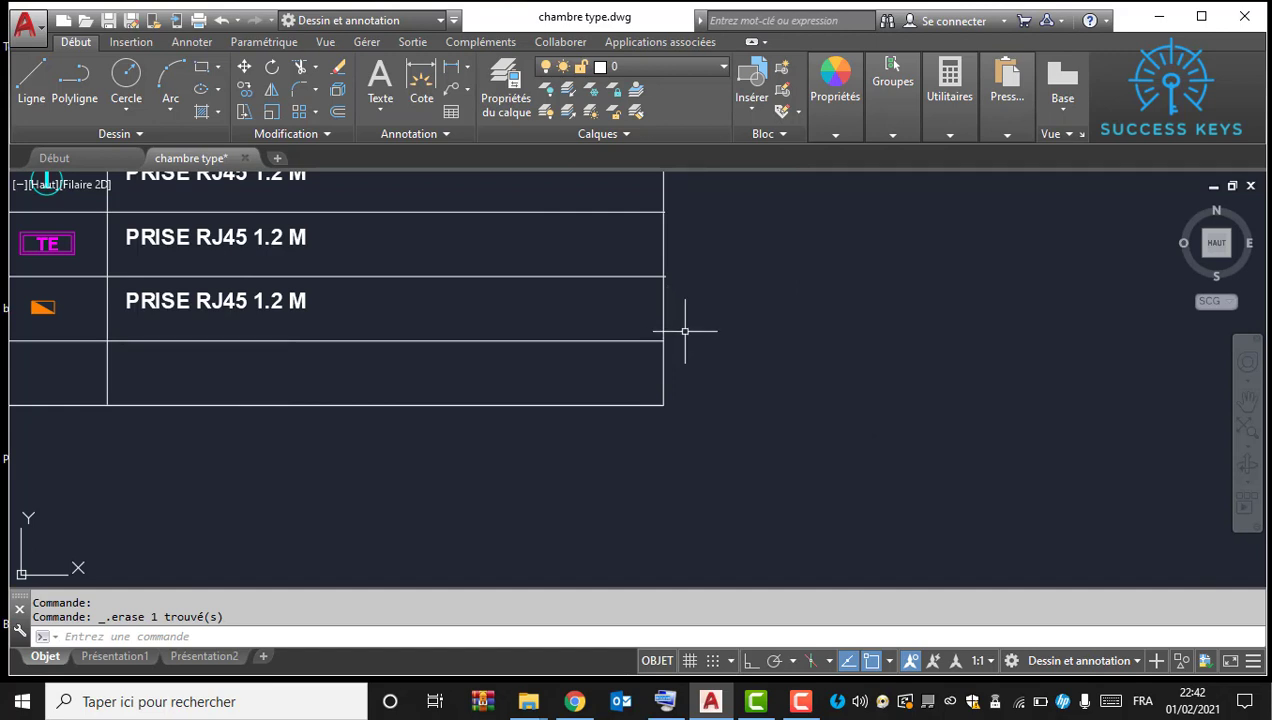
{"action": "type", "text": "u"}
{"action": "key", "text": "Return"}
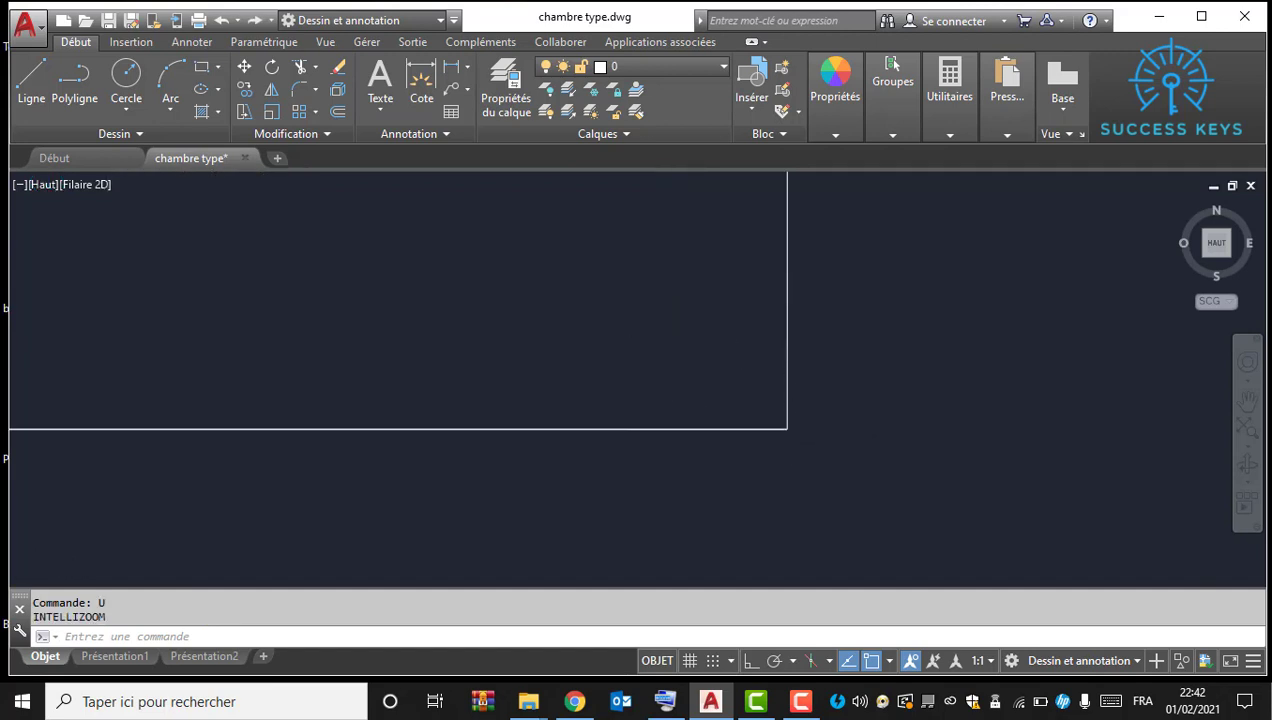
{"action": "mouse_move", "coordinate": [772, 410]}
{"action": "middle_mouse_down"}
{"action": "mouse_move", "coordinate": [750, 556]}
{"action": "mouse_move", "coordinate": [710, 417]}
{"action": "mouse_move", "coordinate": [787, 429]}
{"action": "middle_mouse_up"}
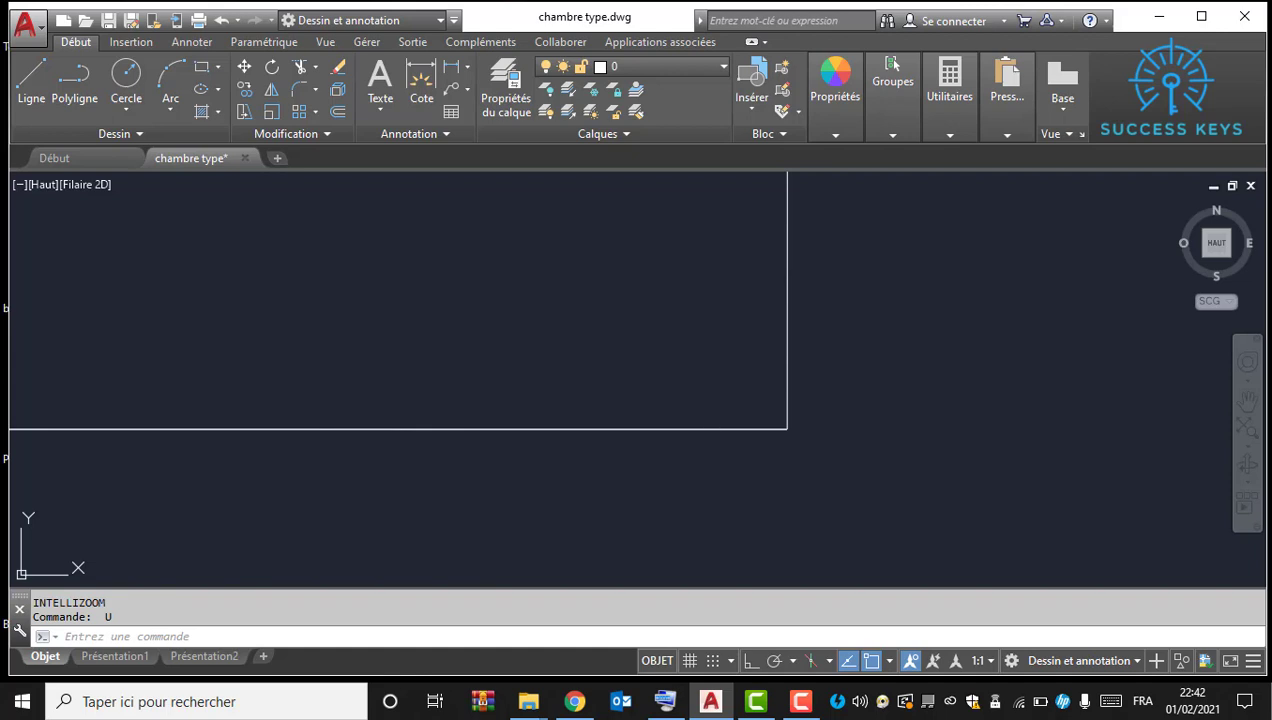
{"action": "scroll", "coordinate": [800, 416], "scroll_direction": "up", "scroll_amount": 3}
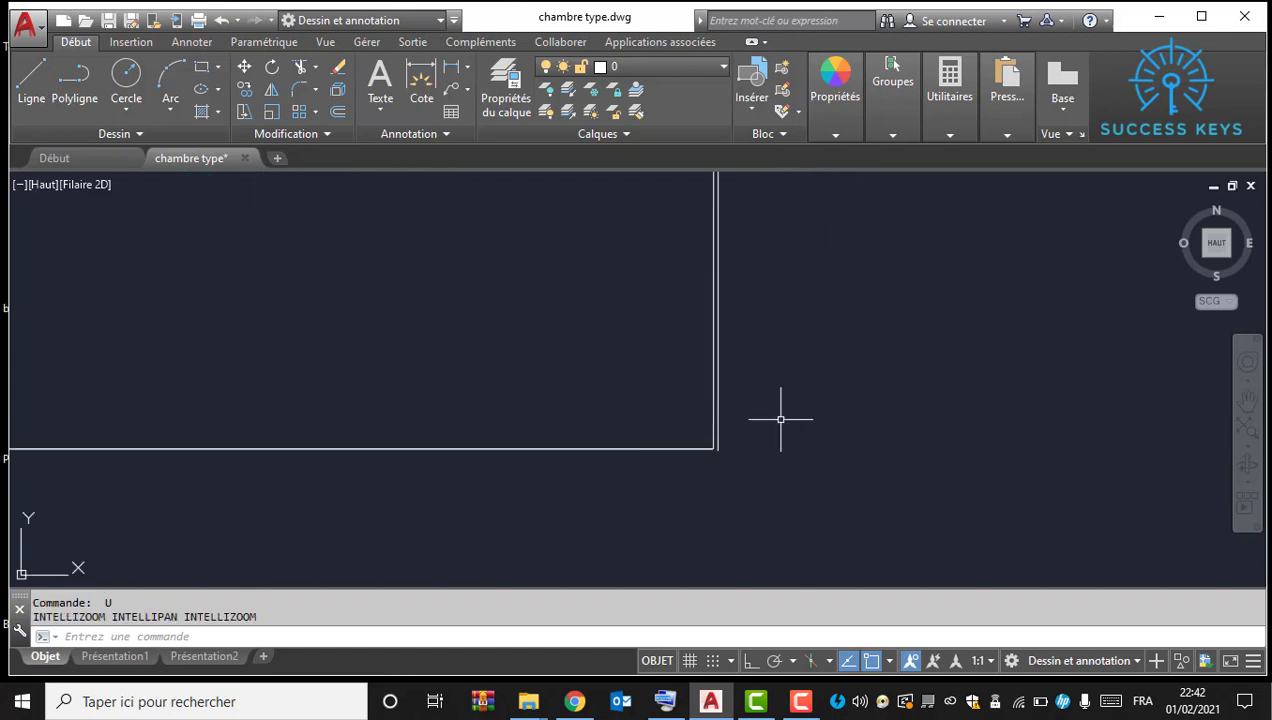
{"action": "scroll", "coordinate": [768, 415], "scroll_direction": "up", "scroll_amount": 2}
{"action": "scroll", "coordinate": [676, 445], "scroll_direction": "up", "scroll_amount": 4}
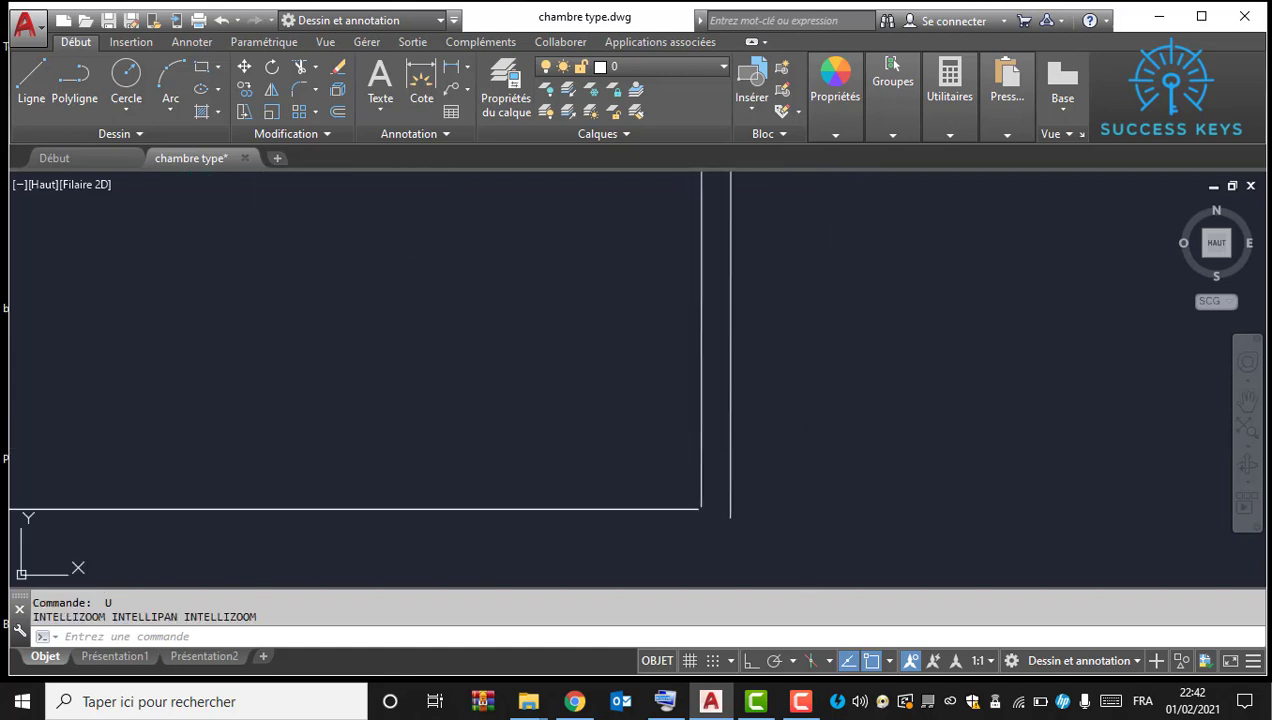
{"action": "scroll", "coordinate": [764, 479], "scroll_direction": "down", "scroll_amount": 6}
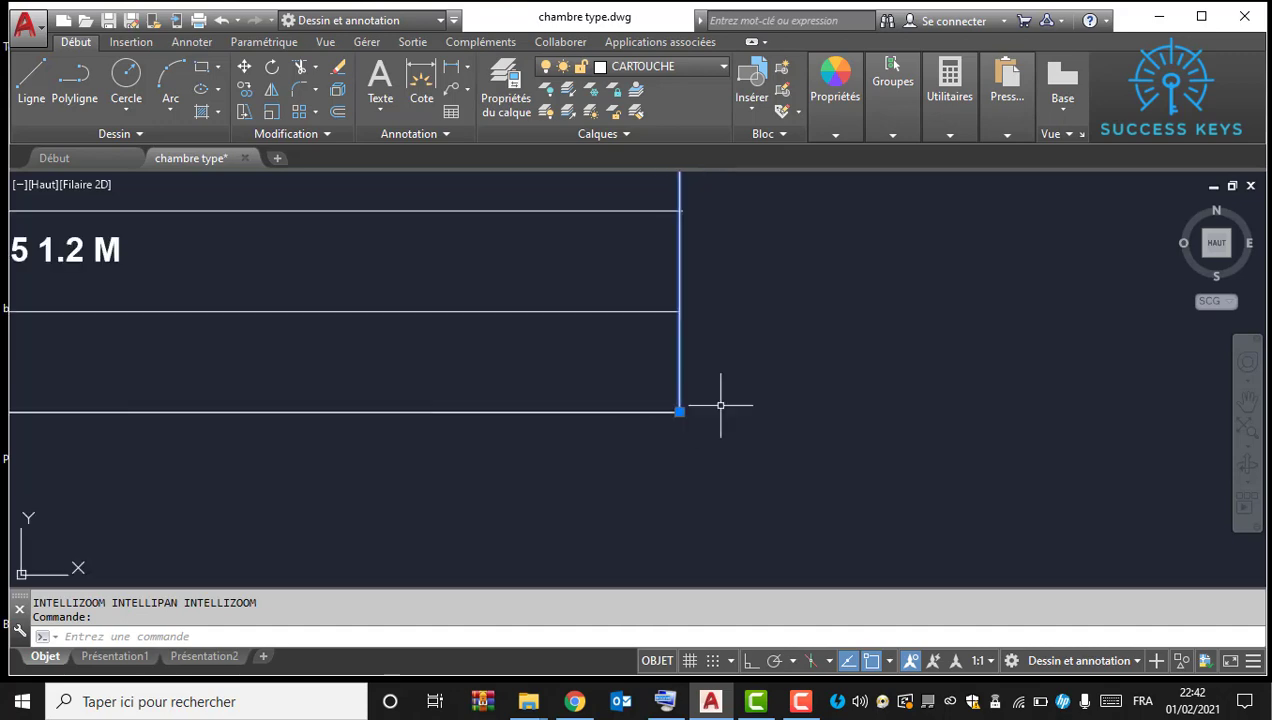
{"action": "key", "text": "Escape"}
{"action": "scroll", "coordinate": [662, 383], "scroll_direction": "down", "scroll_amount": 2}
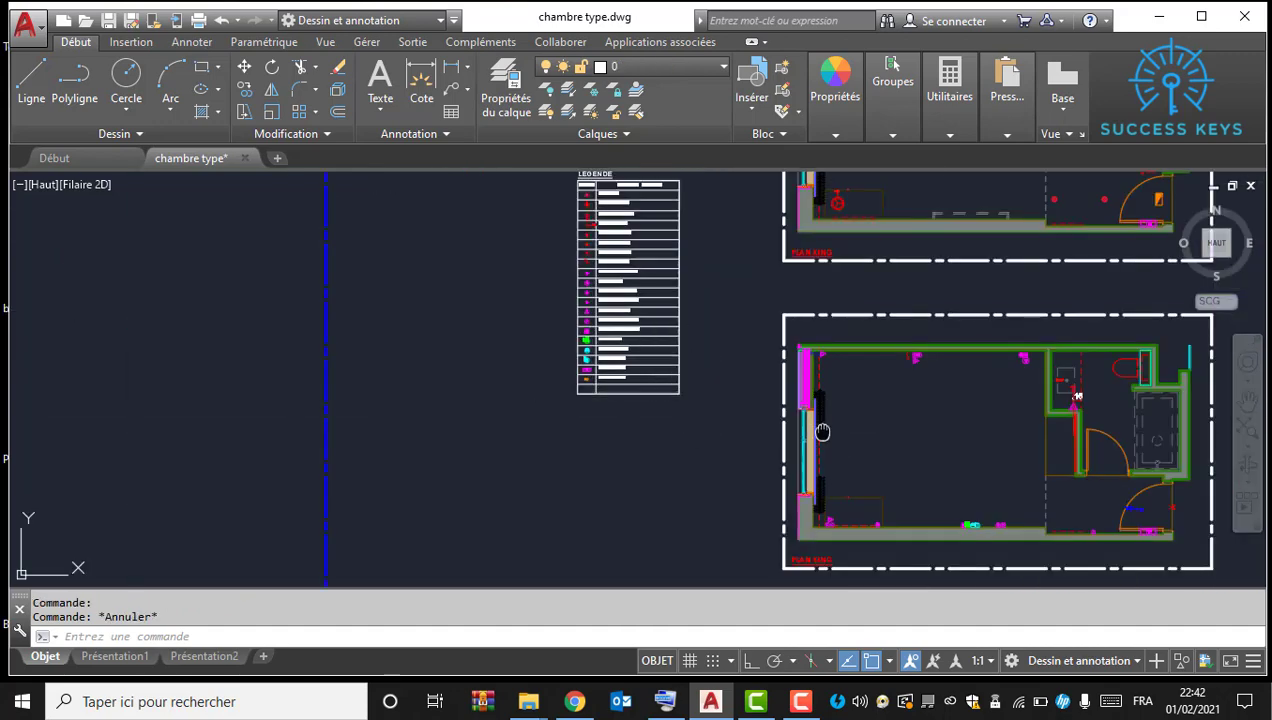
Step: Copy the blue VC symbol from the PLAN KING entrance door into the legend's empty last row, based on its dot
{"action": "middle_click_drag", "start_coordinate": [822, 431], "coordinate": [565, 407]}
{"action": "scroll", "coordinate": [806, 472], "scroll_direction": "up", "scroll_amount": 10}
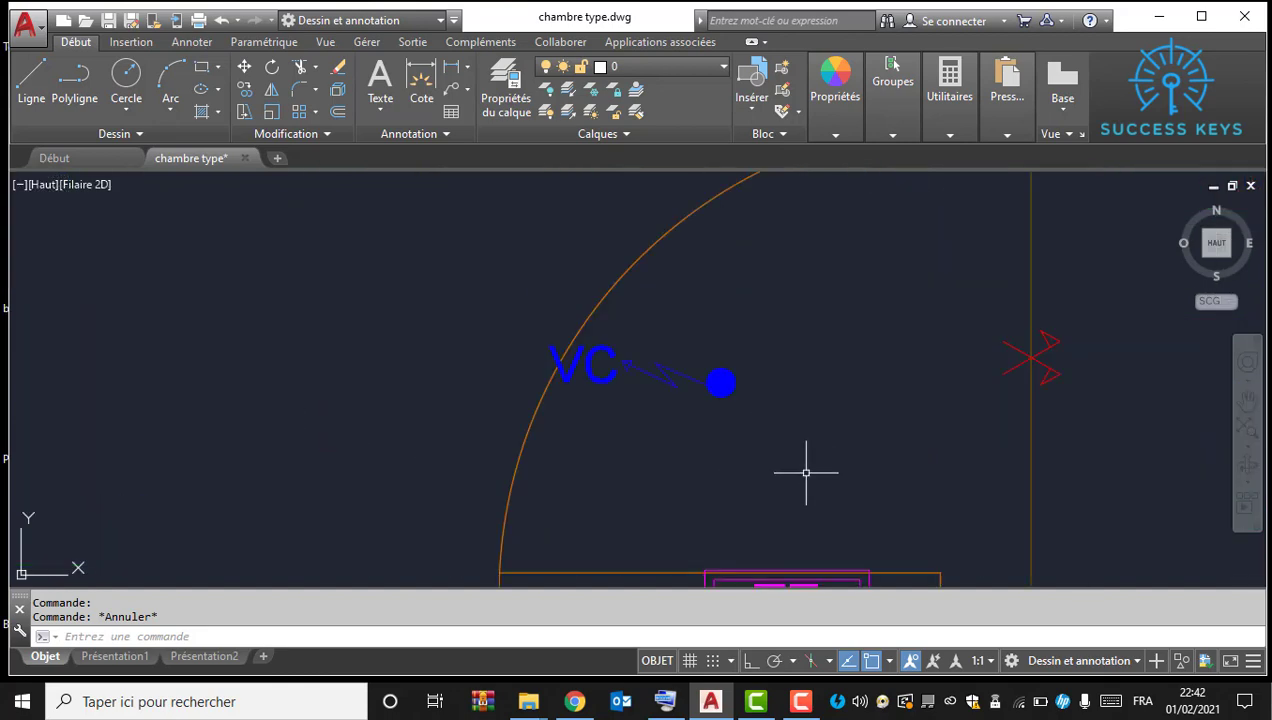
{"action": "left_click", "coordinate": [823, 449]}
{"action": "right_click", "coordinate": [695, 363]}
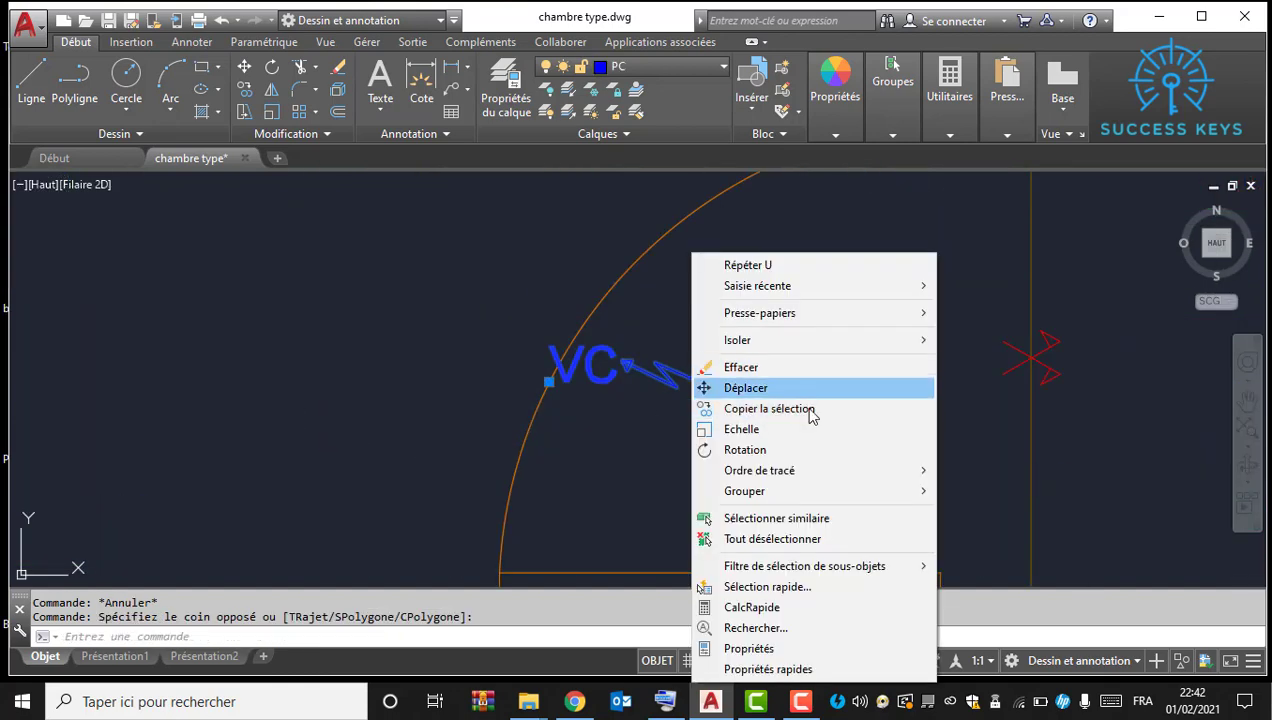
{"action": "left_click", "coordinate": [800, 418]}
{"action": "left_click", "coordinate": [726, 386]}
{"action": "scroll", "coordinate": [726, 386], "scroll_direction": "down", "scroll_amount": 8}
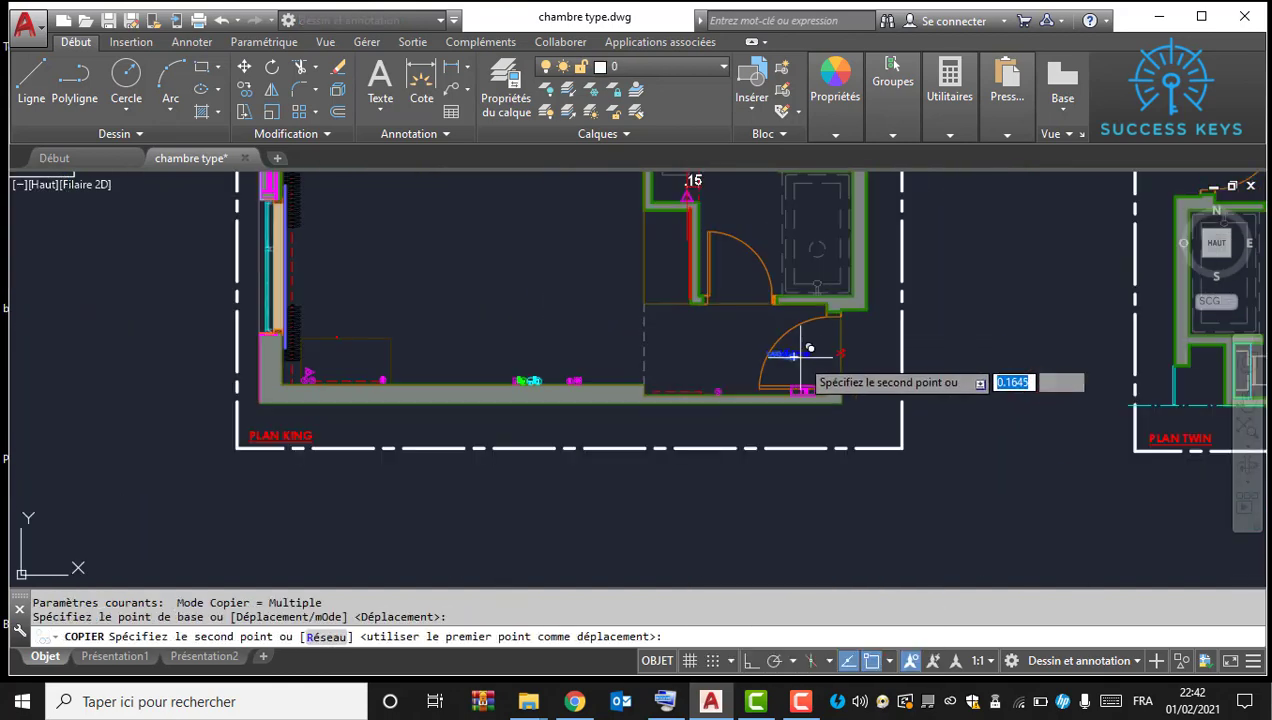
{"action": "scroll", "coordinate": [593, 350], "scroll_direction": "up", "scroll_amount": 10}
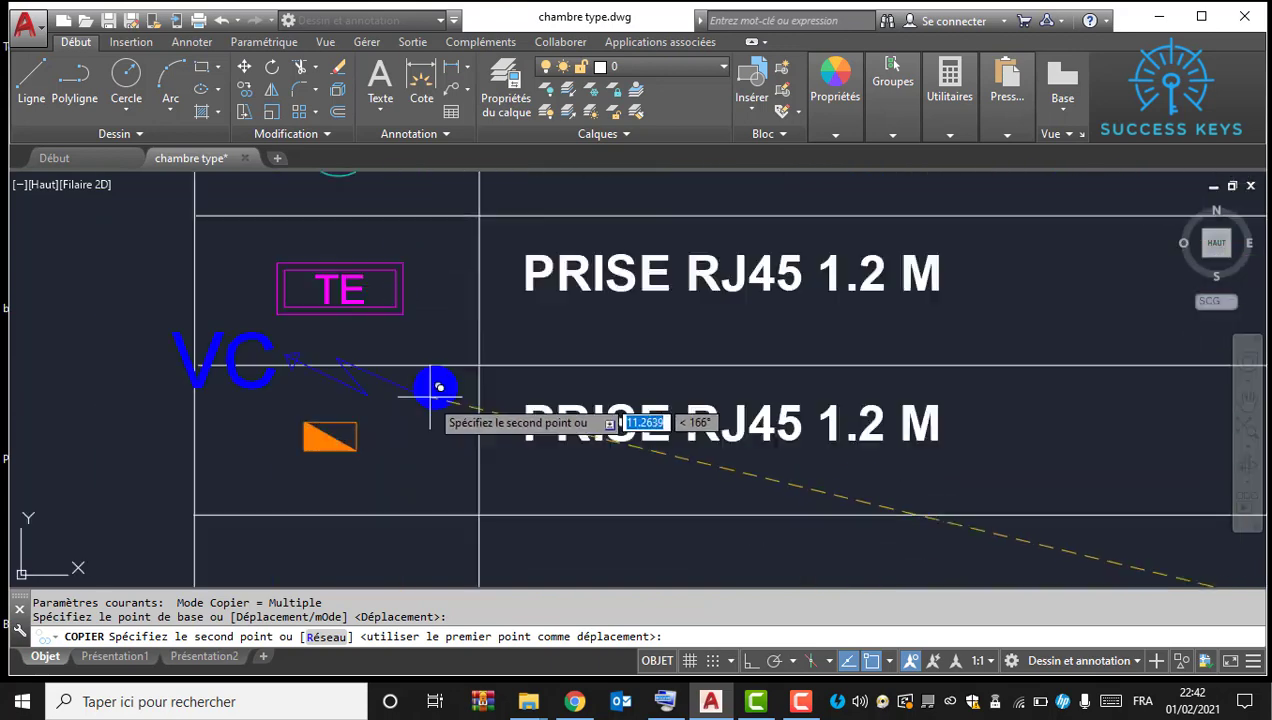
{"action": "mouse_move", "coordinate": [407, 462]}
{"action": "middle_mouse_down"}
{"action": "mouse_move", "coordinate": [579, 357]}
{"action": "mouse_move", "coordinate": [624, 282]}
{"action": "middle_mouse_up"}
{"action": "left_click", "coordinate": [556, 412]}
{"action": "key", "text": "Escape"}
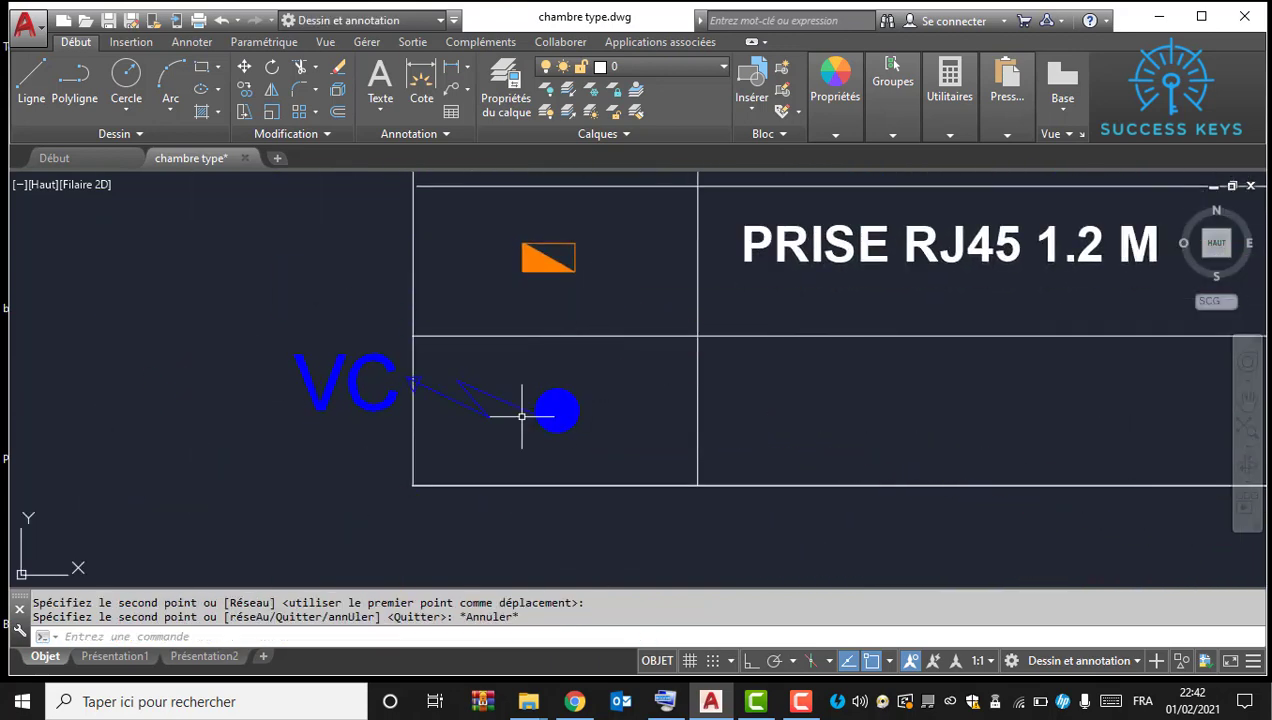
Step: Scale the copied VC symbol and its arrow by a factor of 0.3 about the centre of its dot
{"action": "left_click", "coordinate": [535, 373]}
{"action": "left_click", "coordinate": [466, 418]}
{"action": "left_click", "coordinate": [268, 312]}
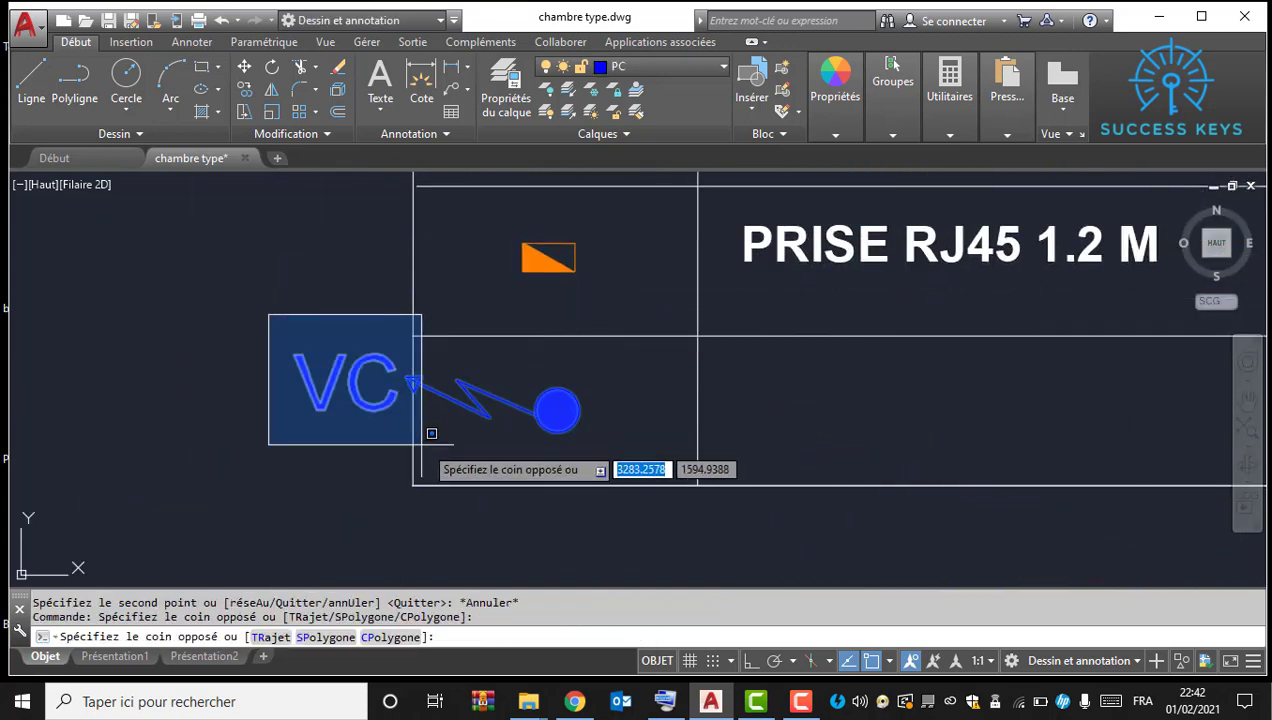
{"action": "left_click", "coordinate": [450, 470]}
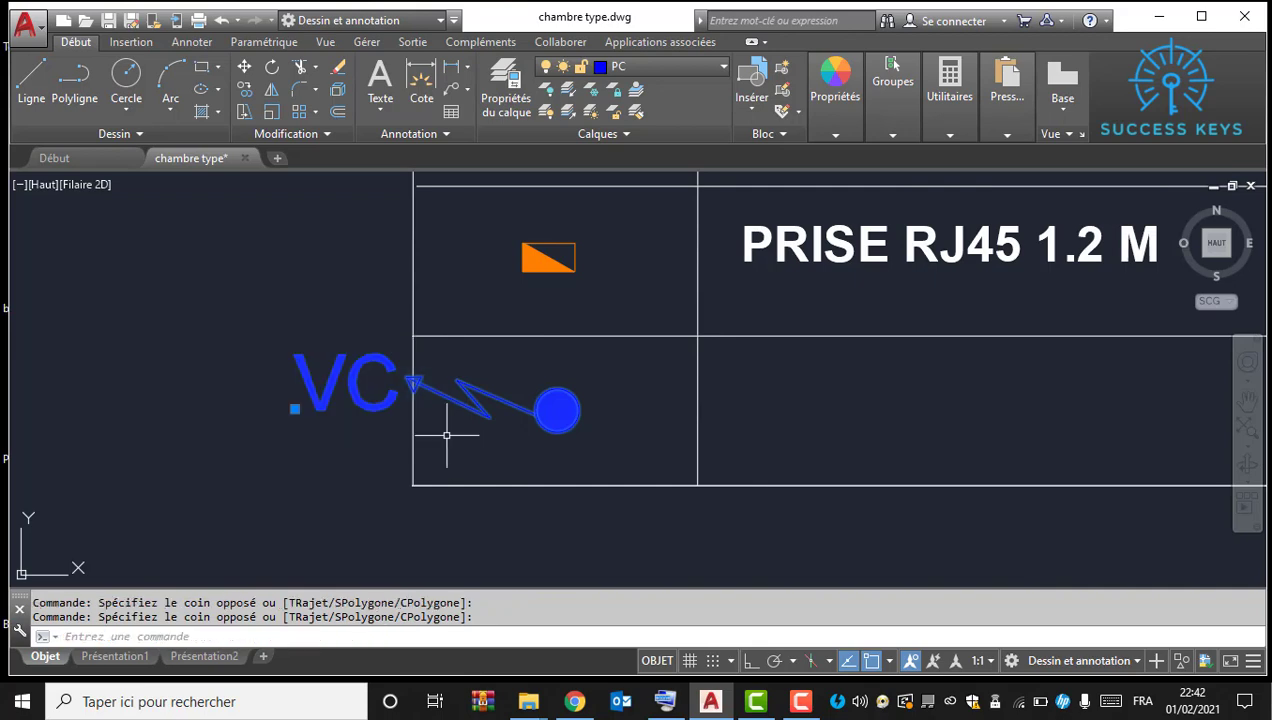
{"action": "type", "text": "sc"}
{"action": "key", "text": "Return"}
{"action": "left_click", "coordinate": [556, 409]}
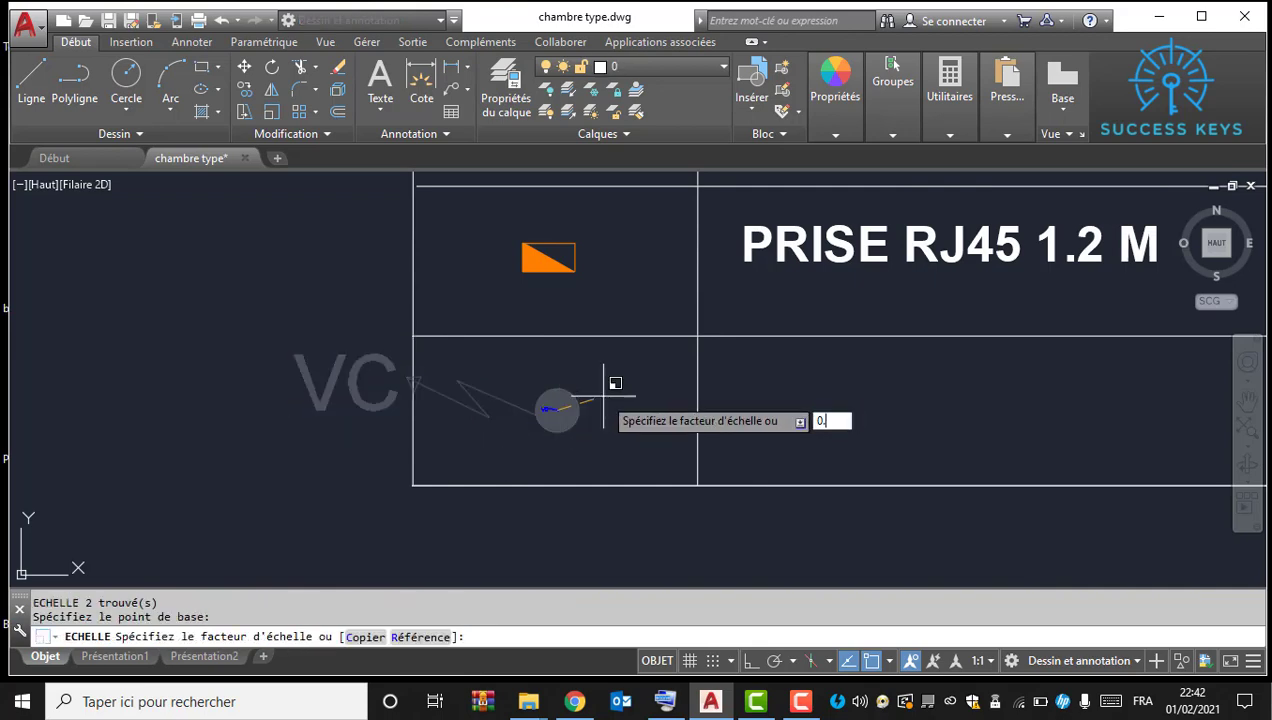
{"action": "type", "text": "0.3"}
{"action": "key", "text": "Return"}
{"action": "scroll", "coordinate": [582, 386], "scroll_direction": "up", "scroll_amount": 2}
{"action": "scroll", "coordinate": [619, 378], "scroll_direction": "down", "scroll_amount": 5}
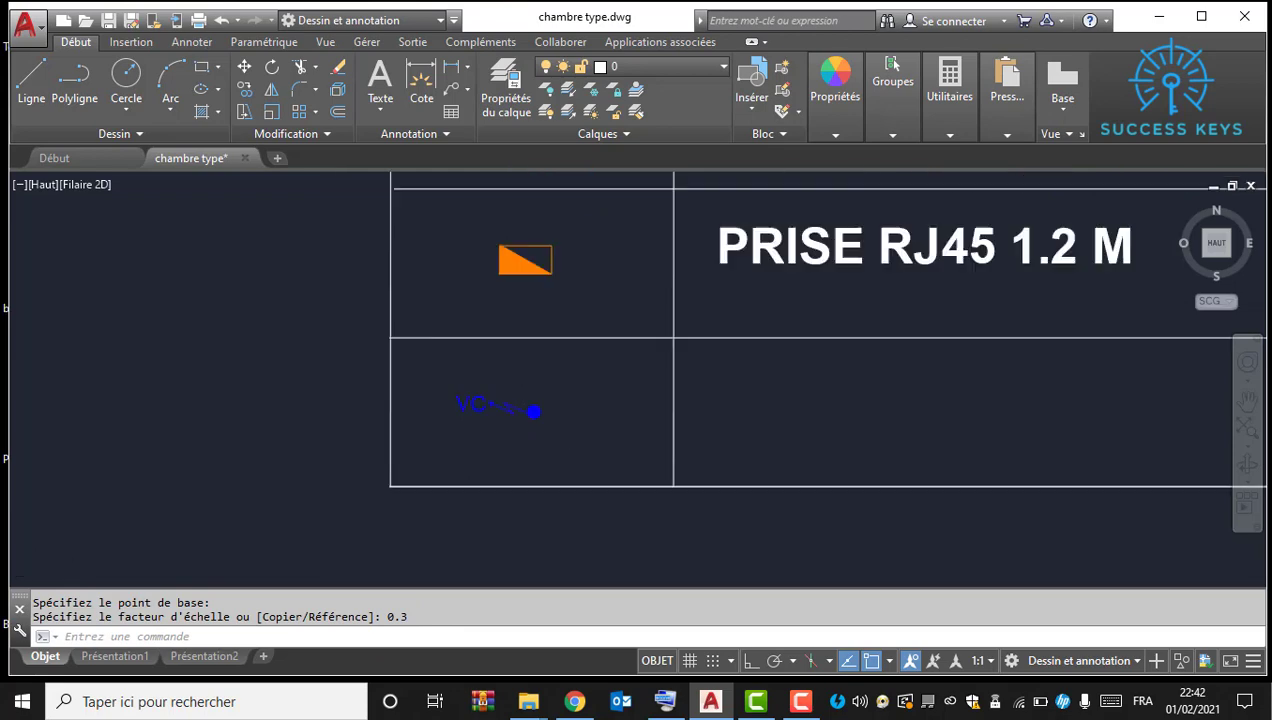
Step: Enlarge the VC symbol in the legend's last row by a factor of 1.5 about its dot
{"action": "scroll", "coordinate": [707, 354], "scroll_direction": "down", "scroll_amount": 1}
{"action": "scroll", "coordinate": [690, 363], "scroll_direction": "up", "scroll_amount": 4}
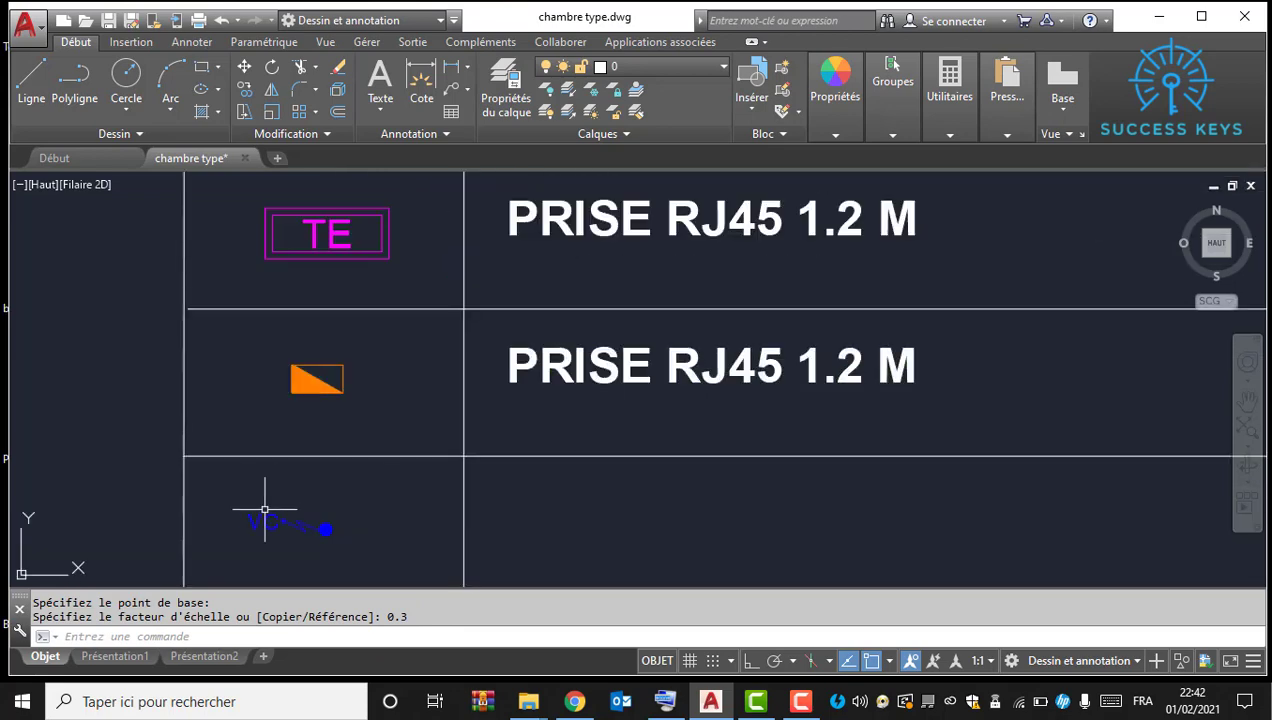
{"action": "middle_click_drag", "start_coordinate": [264, 513], "coordinate": [339, 371]}
{"action": "left_click", "coordinate": [256, 382]}
{"action": "left_click", "coordinate": [394, 449]}
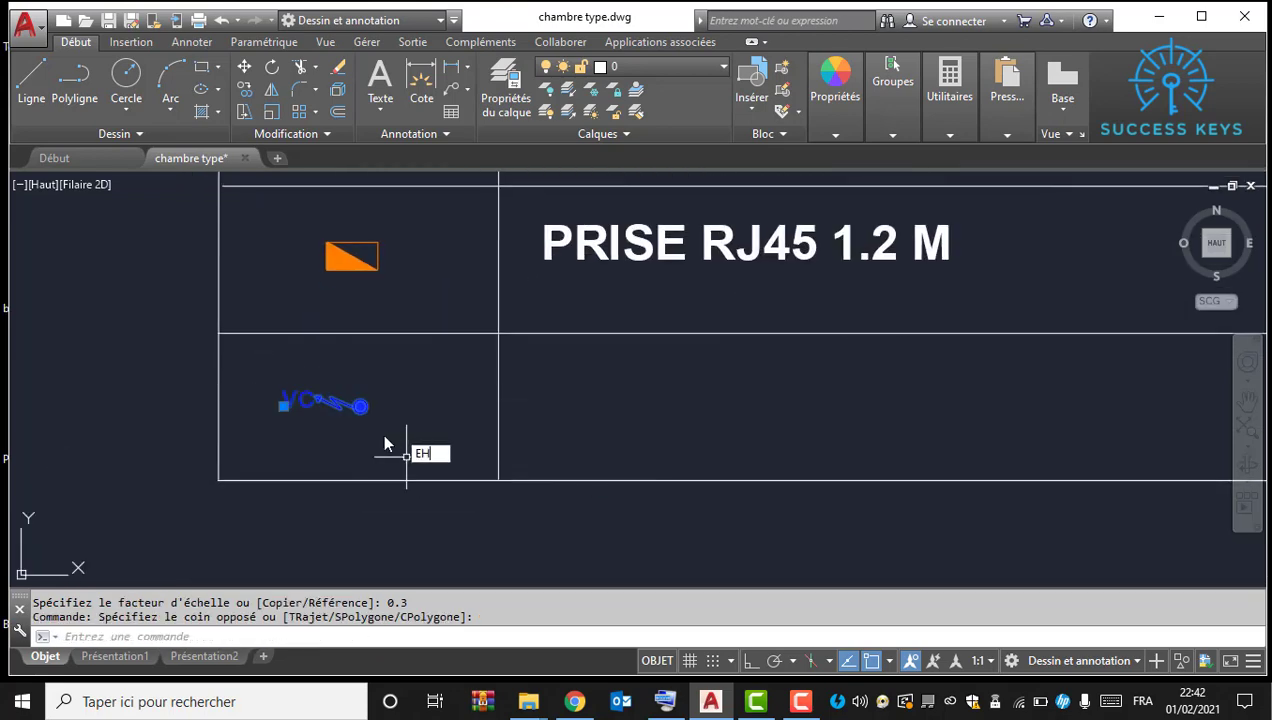
{"action": "type", "text": "ec"}
{"action": "key", "text": "Return"}
{"action": "left_click", "coordinate": [361, 405]}
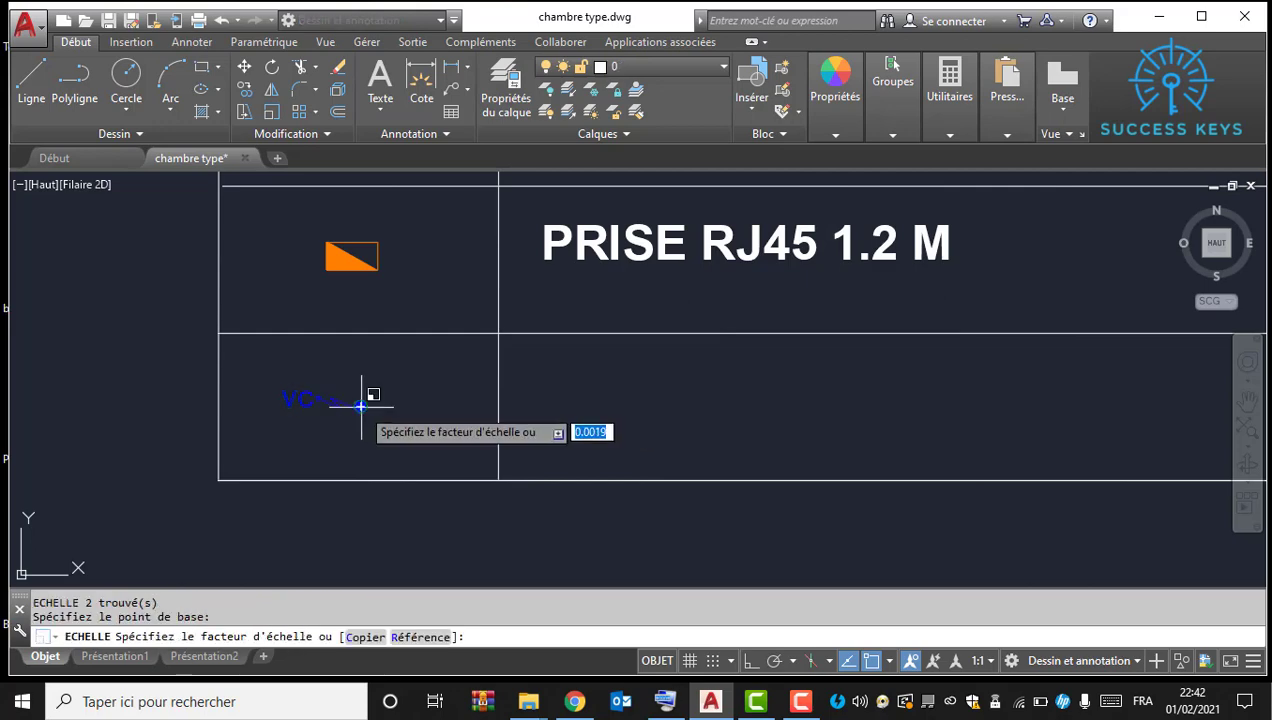
{"action": "type", "text": "1.5"}
{"action": "key", "text": "Return"}
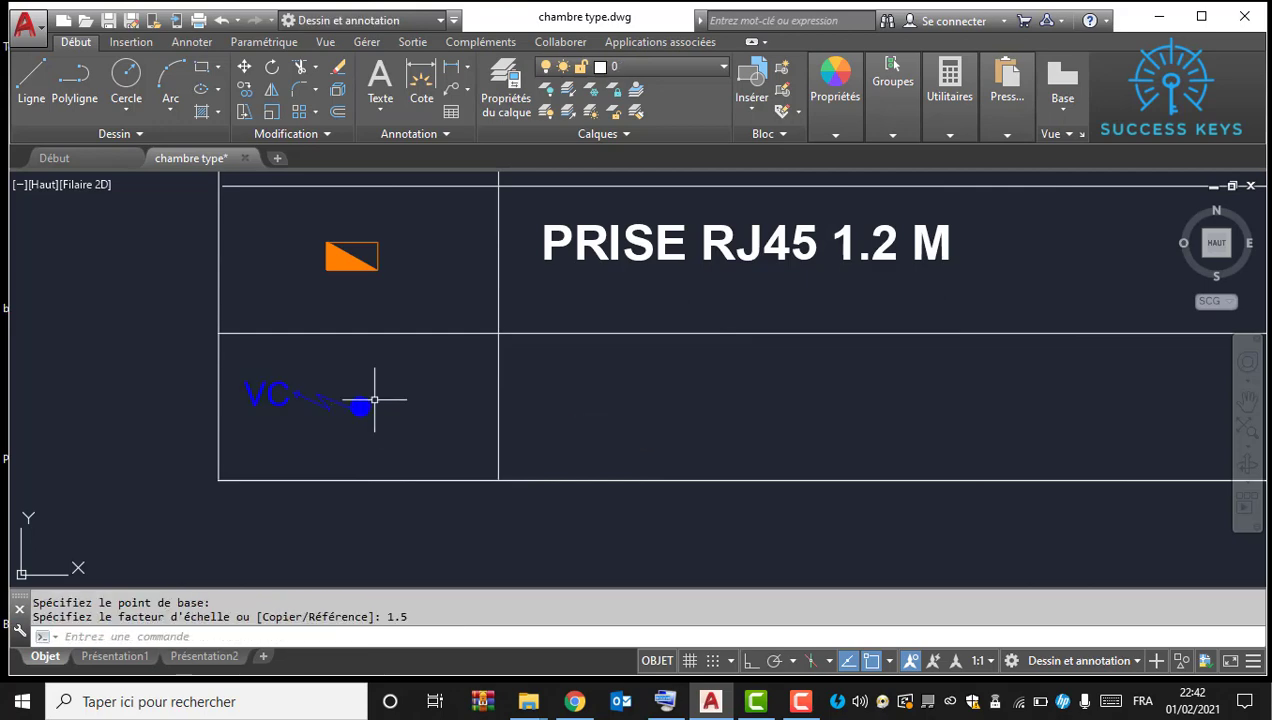
Step: Copy the "PRISE RJ45 1.2 M" label beside the orange symbol one row down, next to the VC symbol
{"action": "left_click", "coordinate": [674, 273]}
{"action": "left_click", "coordinate": [600, 220]}
{"action": "right_click", "coordinate": [579, 301]}
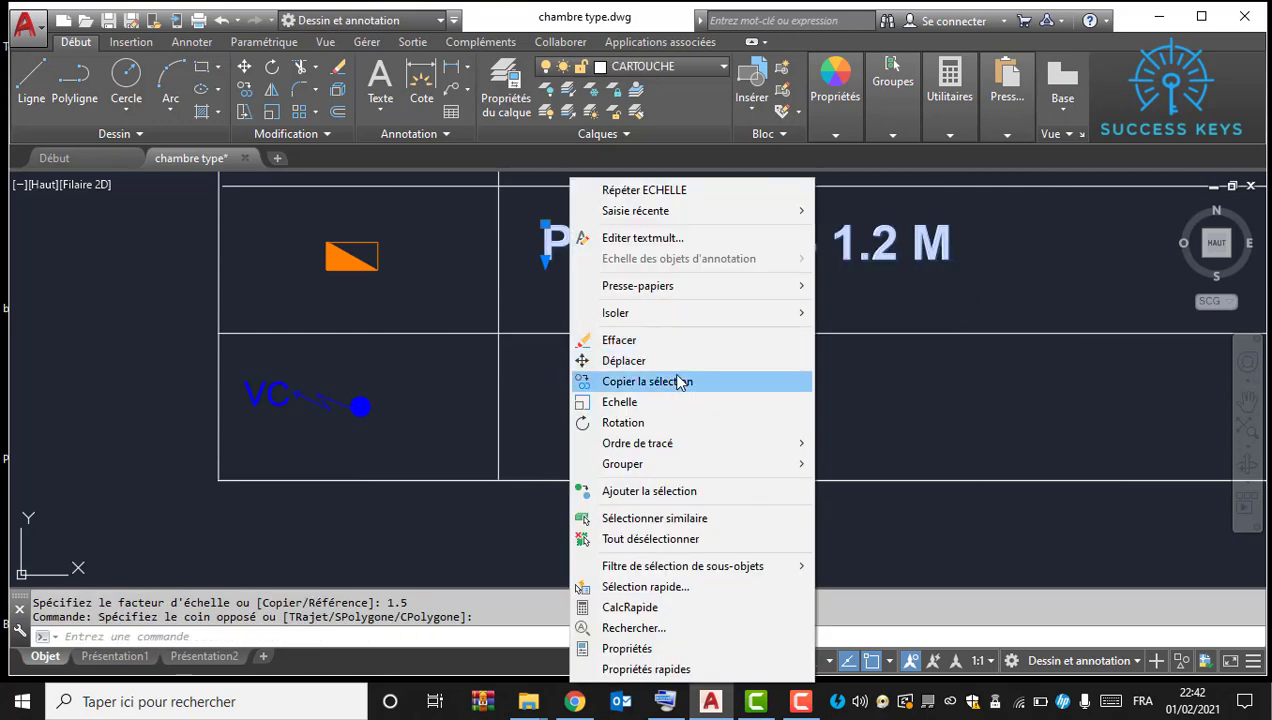
{"action": "left_click", "coordinate": [681, 381]}
{"action": "left_click", "coordinate": [498, 185]}
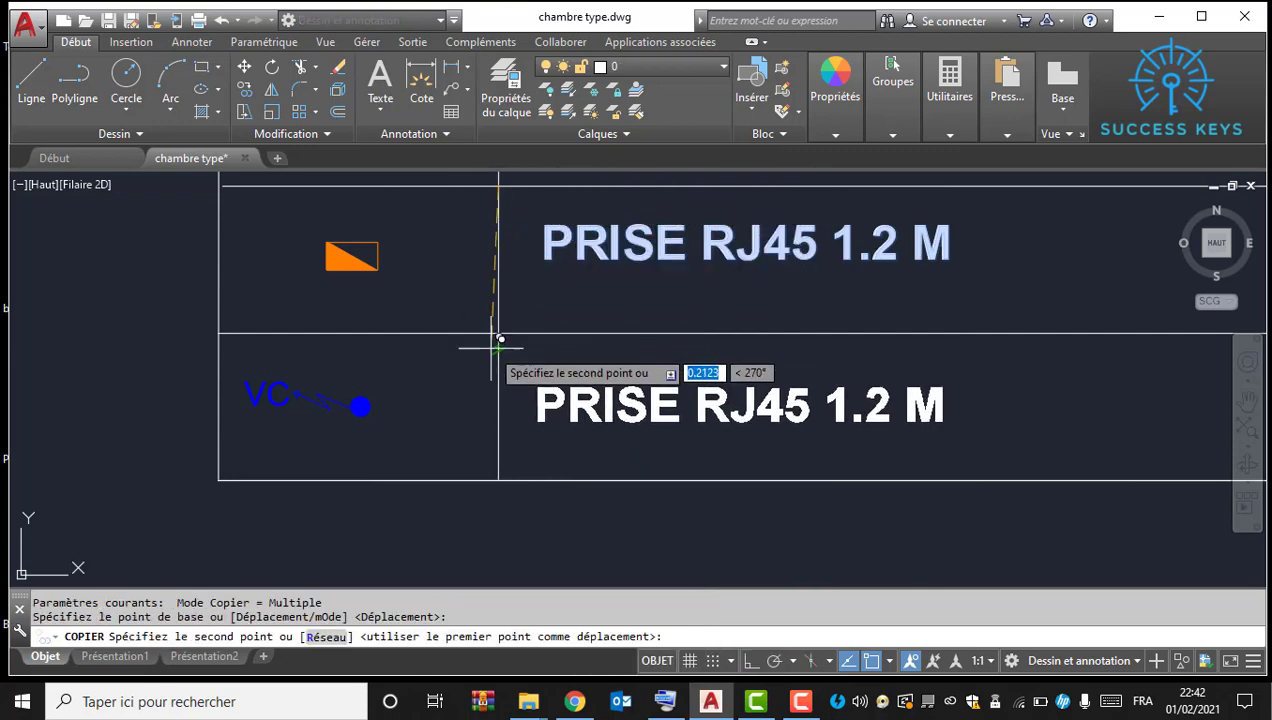
{"action": "left_click", "coordinate": [498, 333]}
{"action": "key", "text": "Escape"}
Step: Replace the copied label's text beside the VC symbol with "ATTENTE CLIM" and save the drawing
{"action": "double_click", "coordinate": [946, 395]}
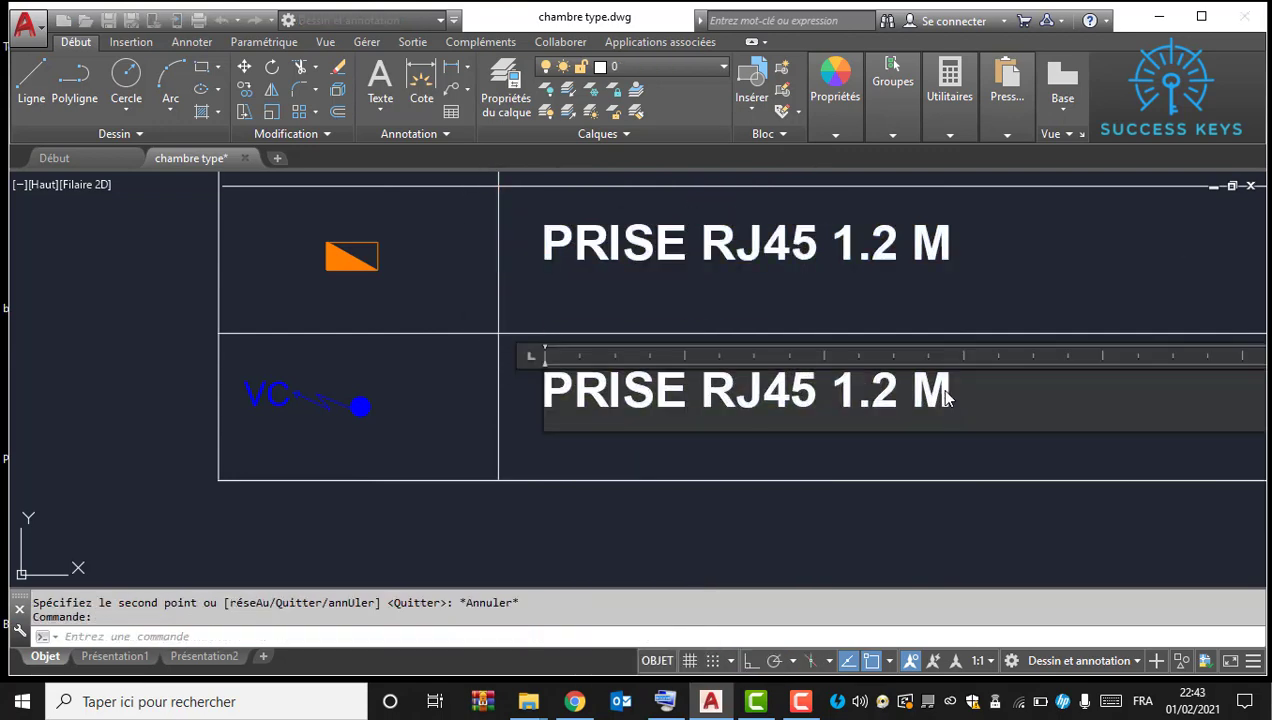
{"action": "type", "text": "ENE"}
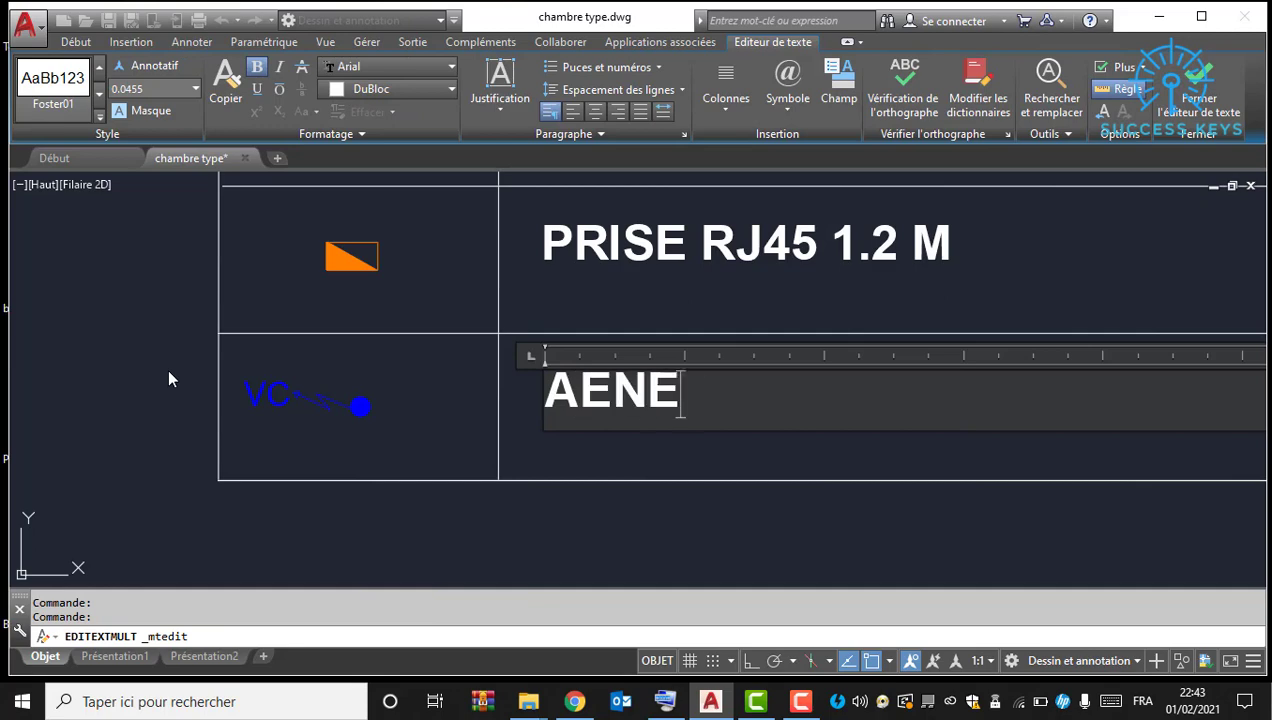
{"action": "key", "text": "BackSpace"}
{"action": "key", "text": "BackSpace"}
{"action": "key", "text": "BackSpace"}
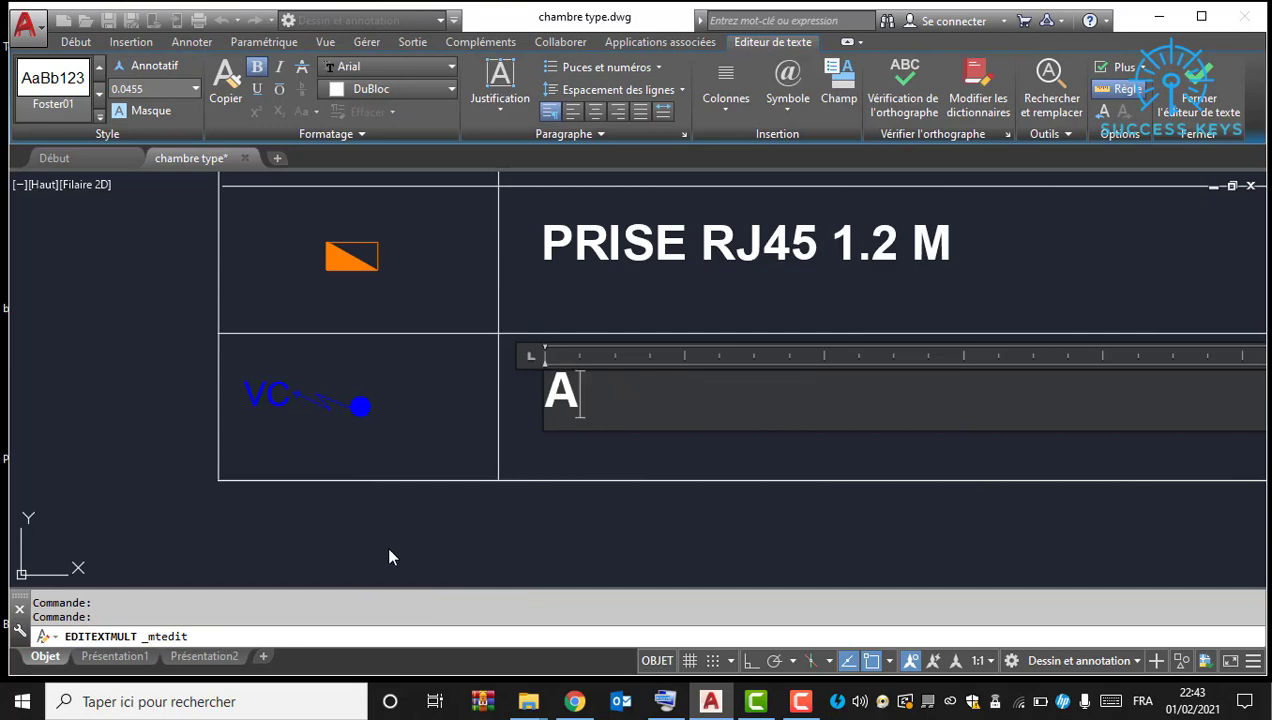
{"action": "left_click", "coordinate": [665, 701]}
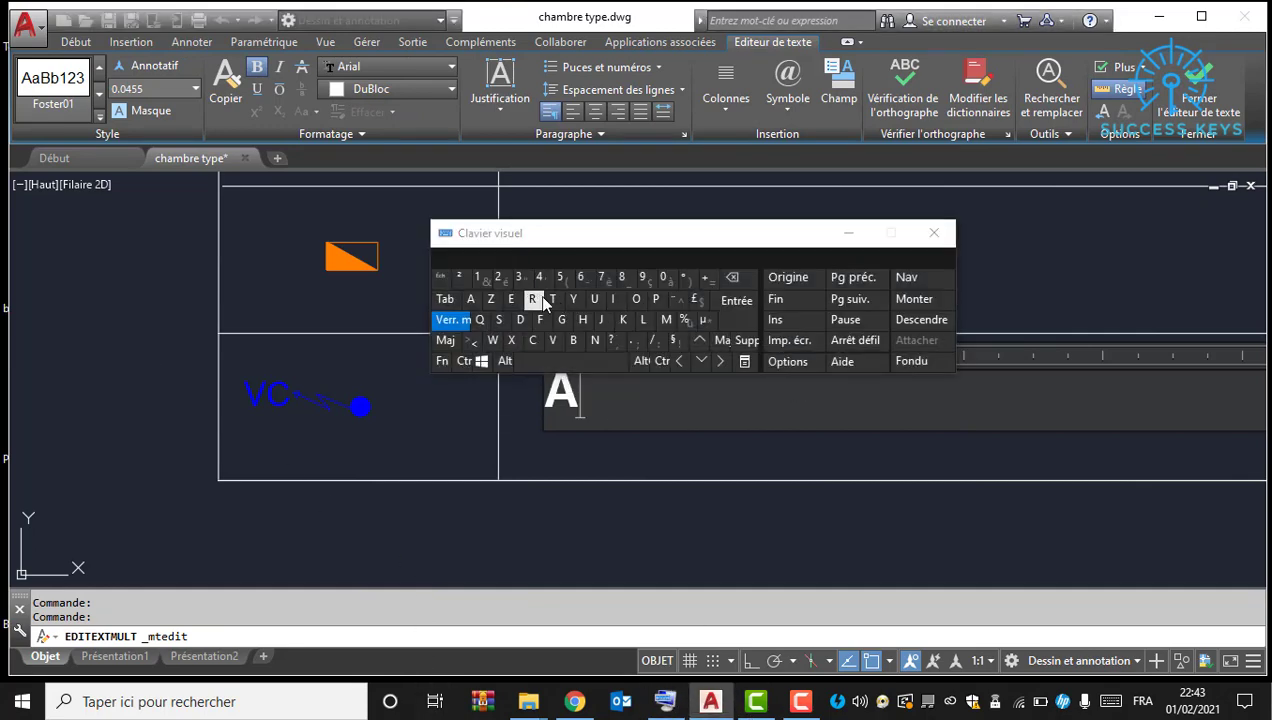
{"action": "left_click", "coordinate": [552, 299]}
{"action": "left_click", "coordinate": [552, 299]}
{"action": "left_click", "coordinate": [511, 299]}
{"action": "left_click", "coordinate": [594, 340]}
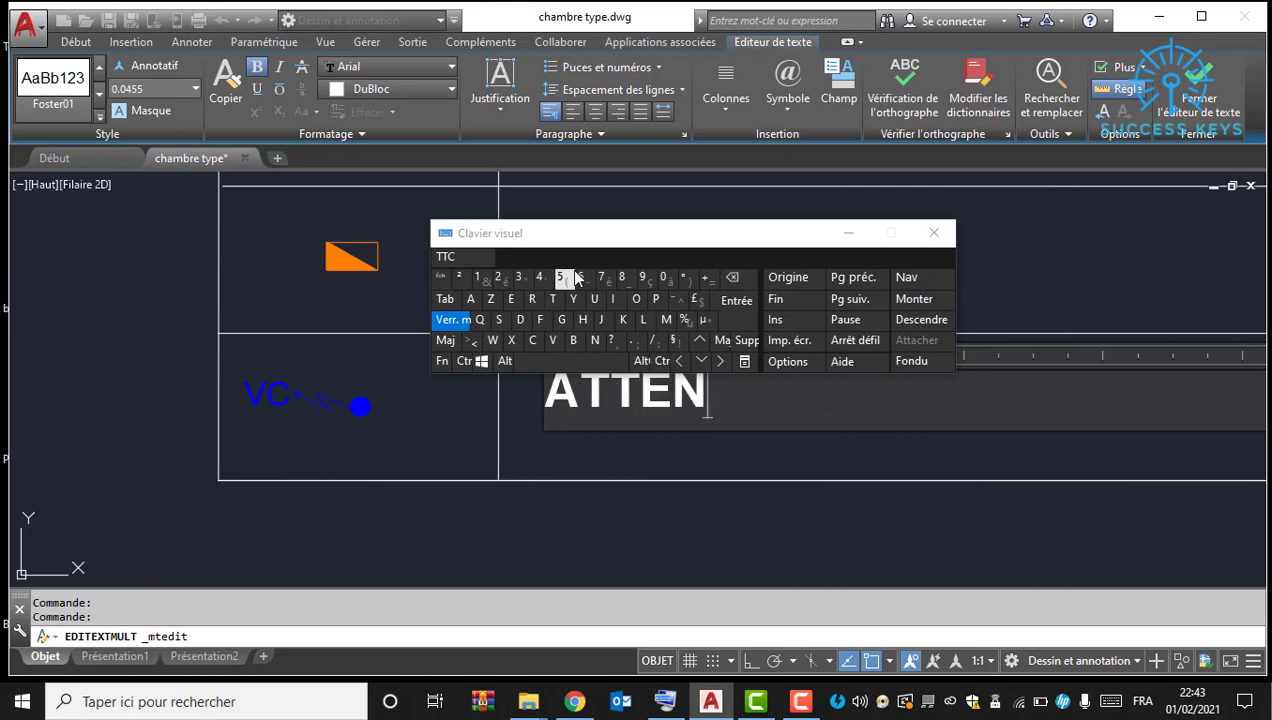
{"action": "left_click", "coordinate": [552, 299]}
{"action": "left_click", "coordinate": [511, 299]}
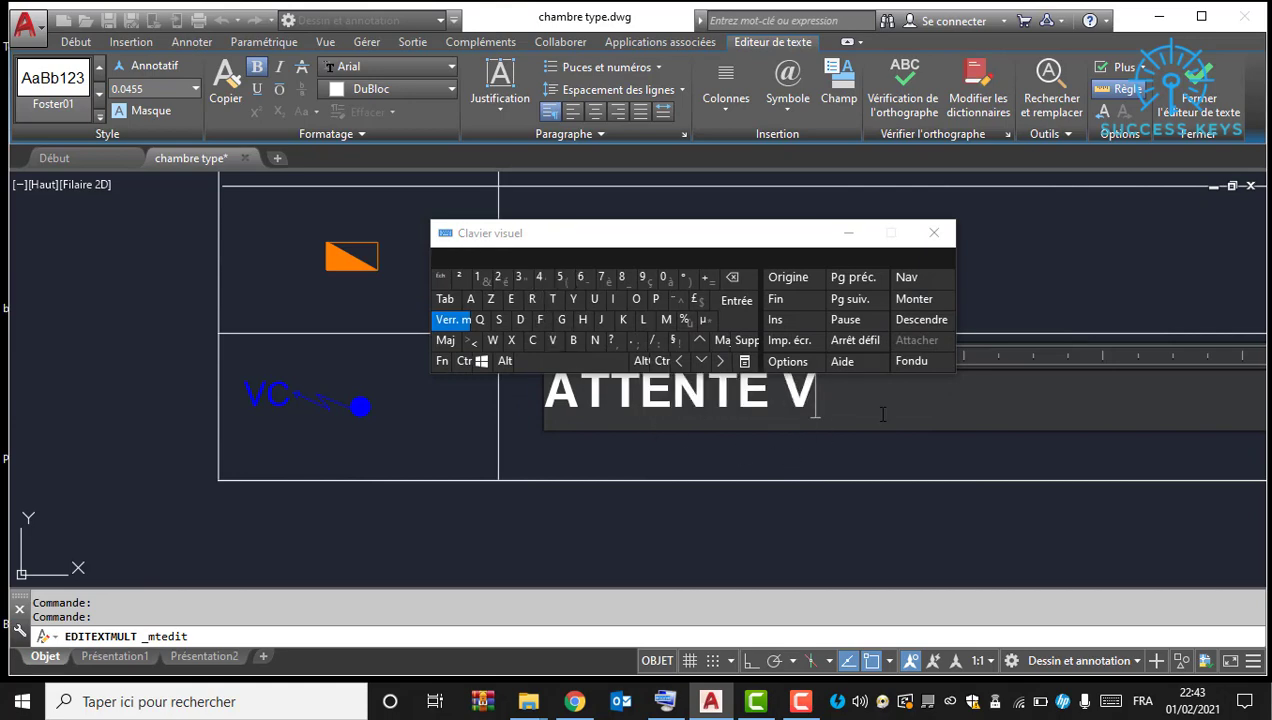
{"action": "type", "text": "E"}
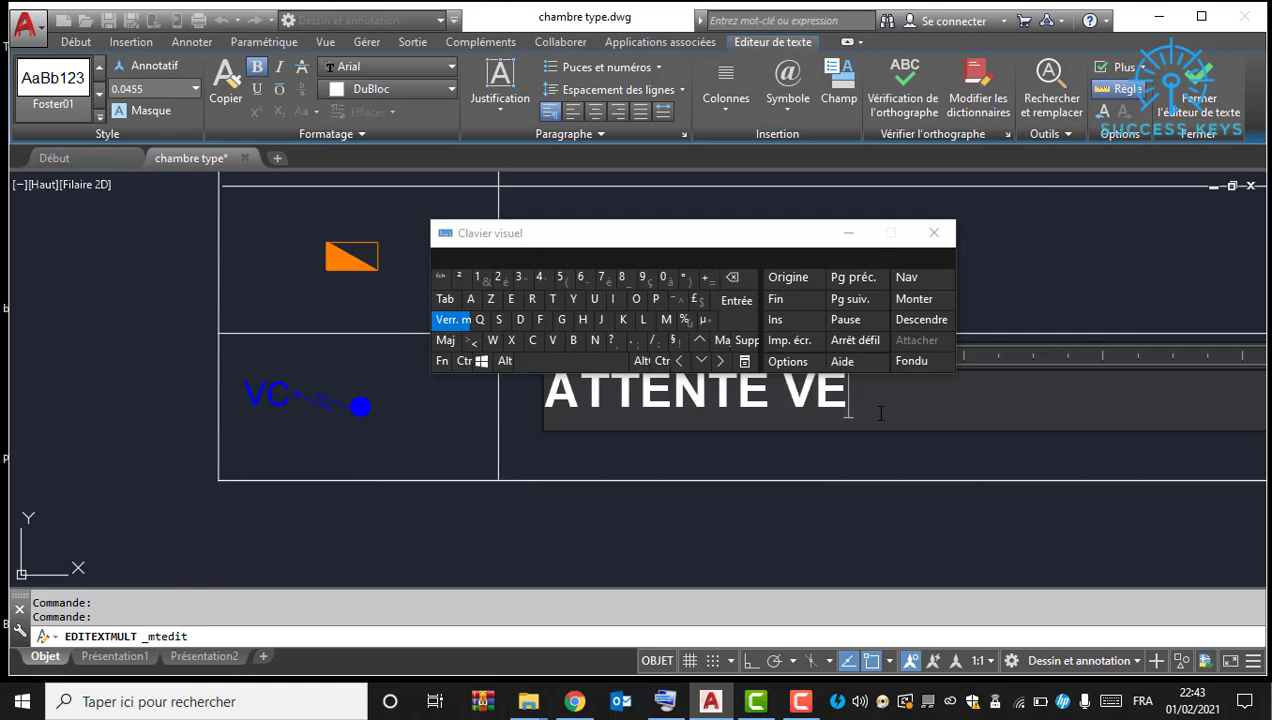
{"action": "key", "text": "BackSpace"}
{"action": "key", "text": "BackSpace"}
{"action": "type", "text": "LIM"}
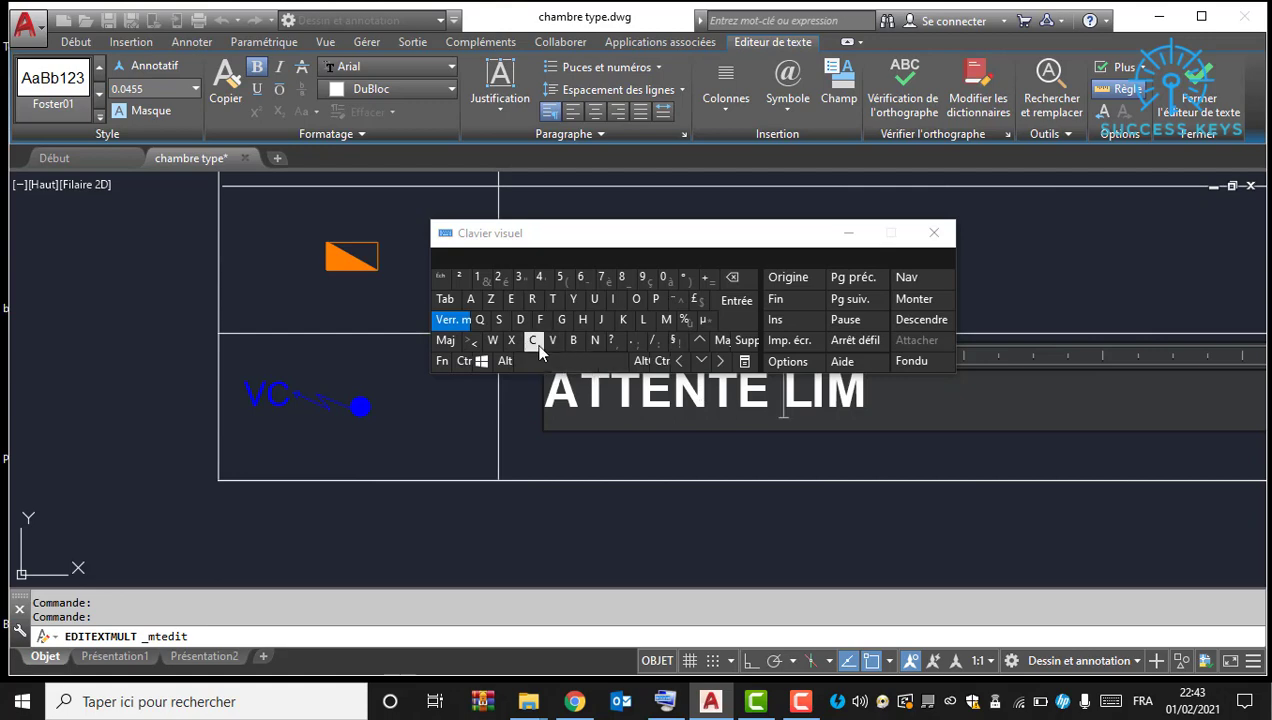
{"action": "type", "text": "C"}
{"action": "left_click", "coordinate": [818, 508]}
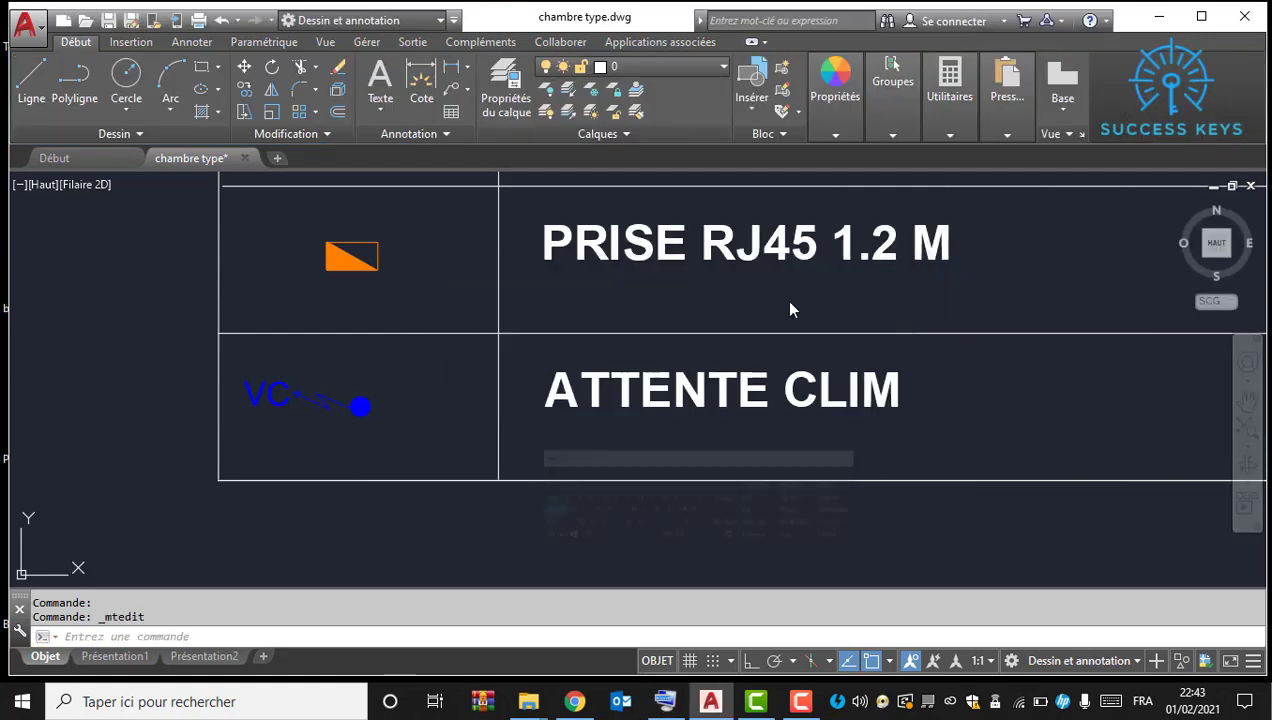
{"action": "left_click", "coordinate": [110, 21]}
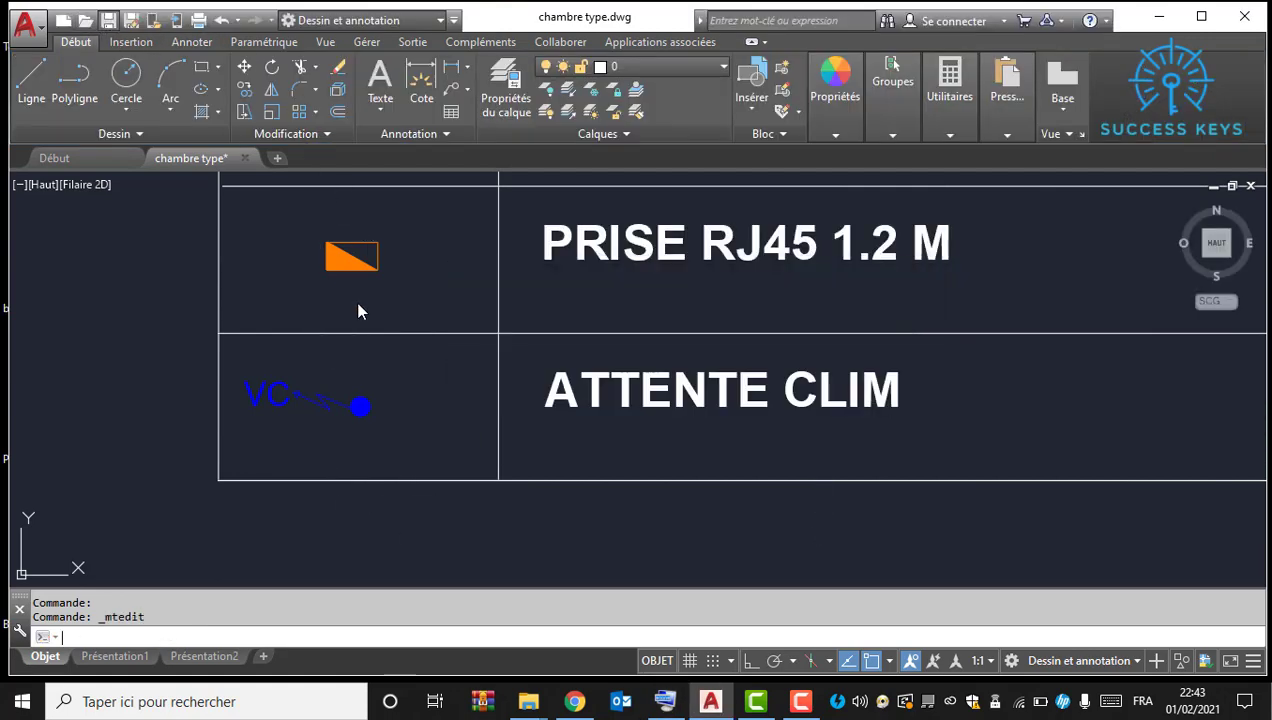
Step: Correct the description in the legend's first symbol row to "SPOT COULOIR"
{"action": "scroll", "coordinate": [392, 323], "scroll_direction": "down", "scroll_amount": 8}
{"action": "middle_click_drag", "start_coordinate": [392, 323], "coordinate": [543, 402]}
{"action": "scroll", "coordinate": [412, 219], "scroll_direction": "up", "scroll_amount": 6}
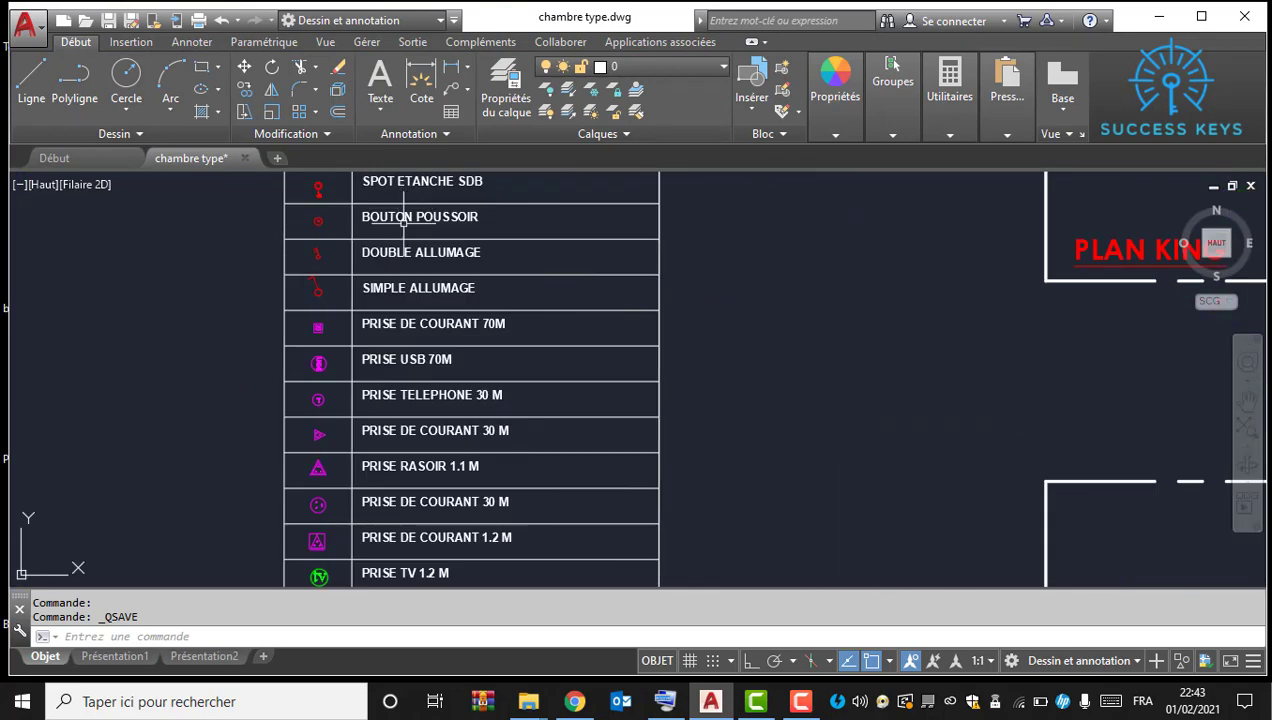
{"action": "scroll", "coordinate": [460, 364], "scroll_direction": "down", "scroll_amount": 4}
{"action": "scroll", "coordinate": [450, 322], "scroll_direction": "up", "scroll_amount": 6}
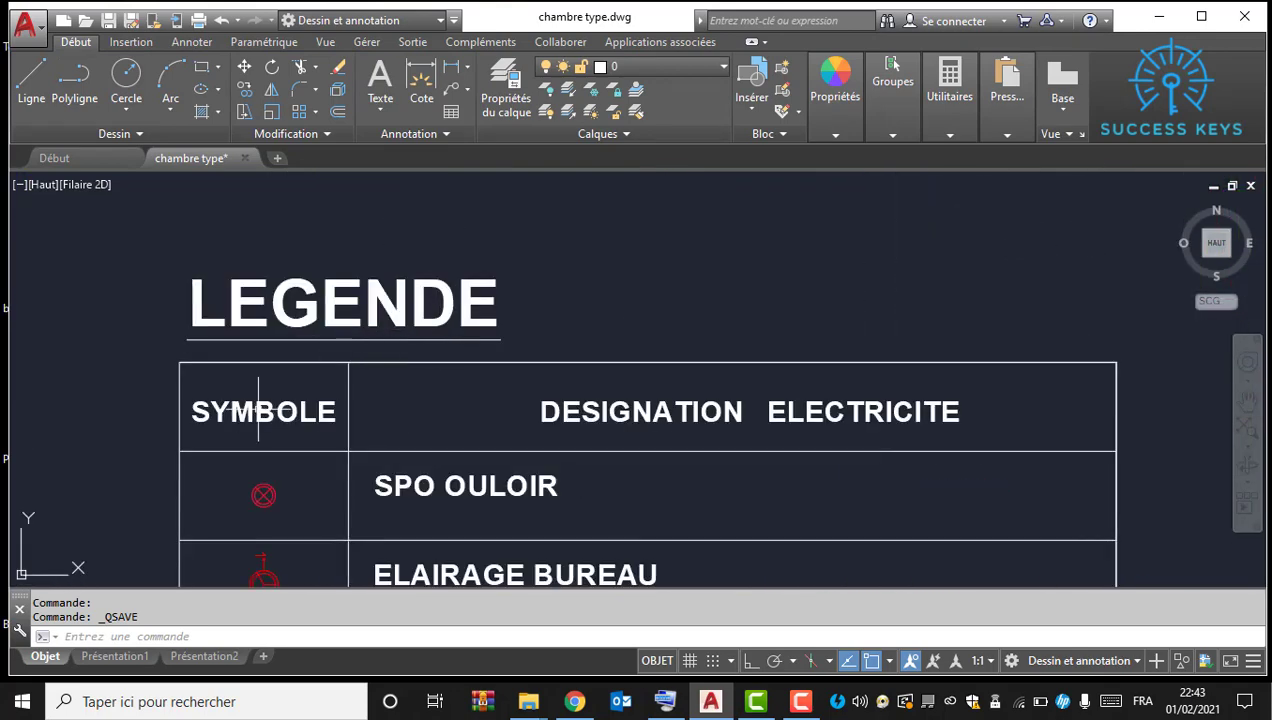
{"action": "scroll", "coordinate": [718, 443], "scroll_direction": "down", "scroll_amount": 5}
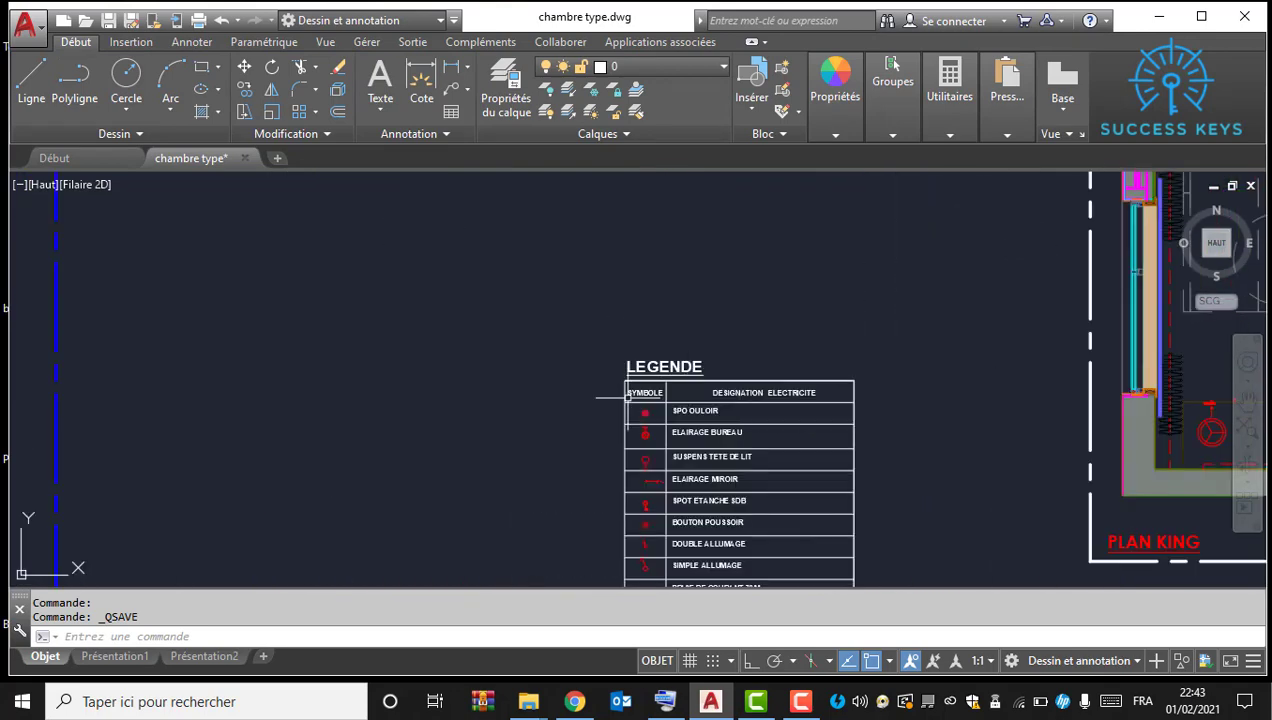
{"action": "scroll", "coordinate": [585, 360], "scroll_direction": "up", "scroll_amount": 4}
{"action": "scroll", "coordinate": [547, 339], "scroll_direction": "down", "scroll_amount": 2}
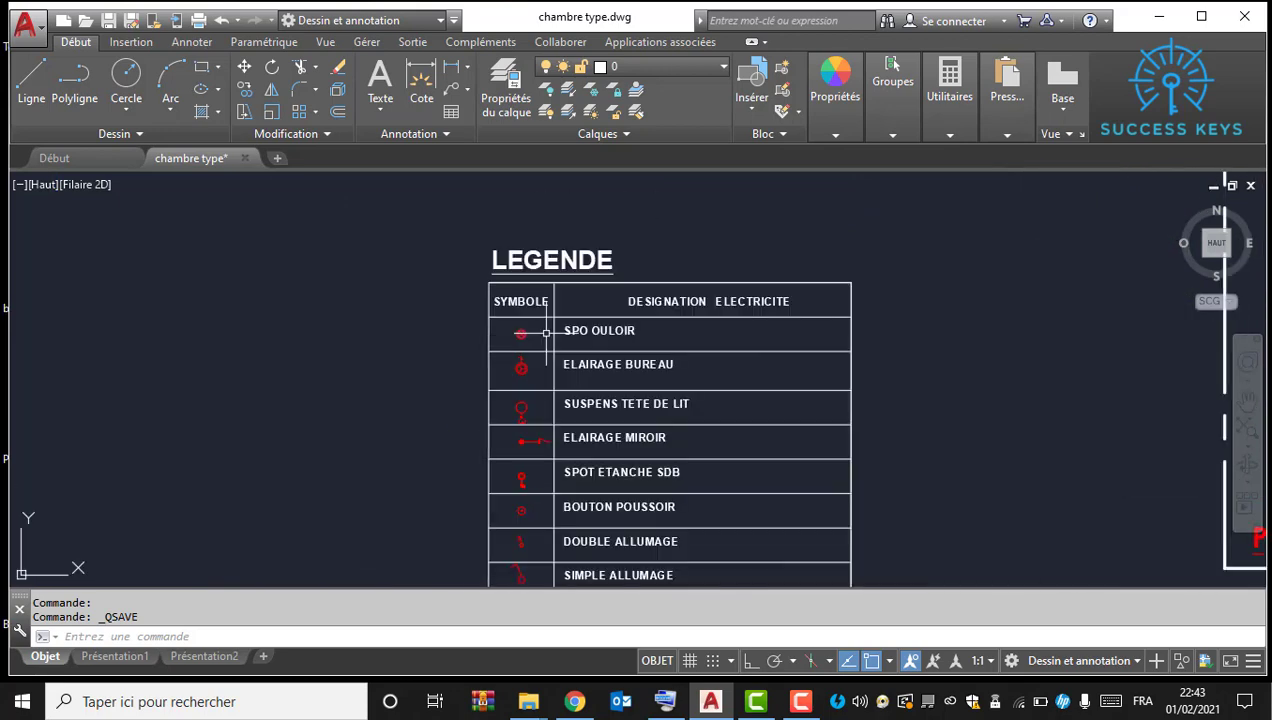
{"action": "scroll", "coordinate": [576, 338], "scroll_direction": "up", "scroll_amount": 4}
{"action": "left_click", "coordinate": [611, 314]}
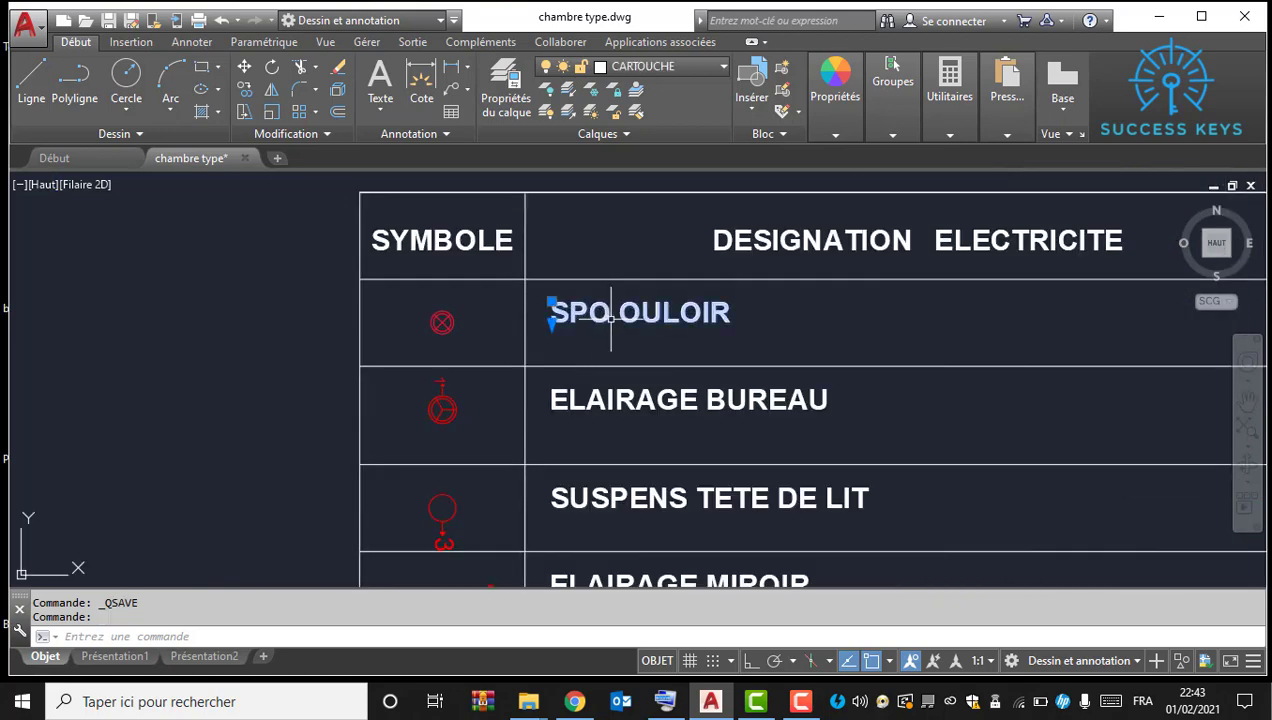
{"action": "double_click", "coordinate": [611, 314]}
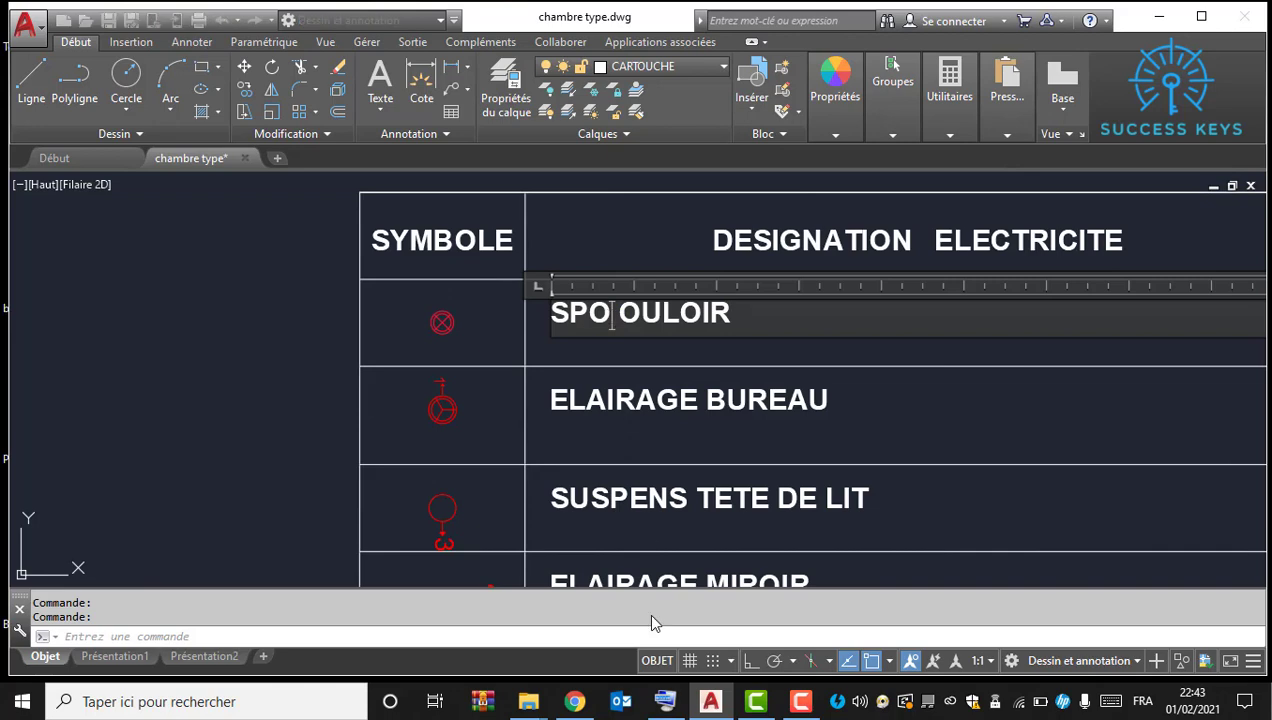
{"action": "left_click", "coordinate": [667, 701]}
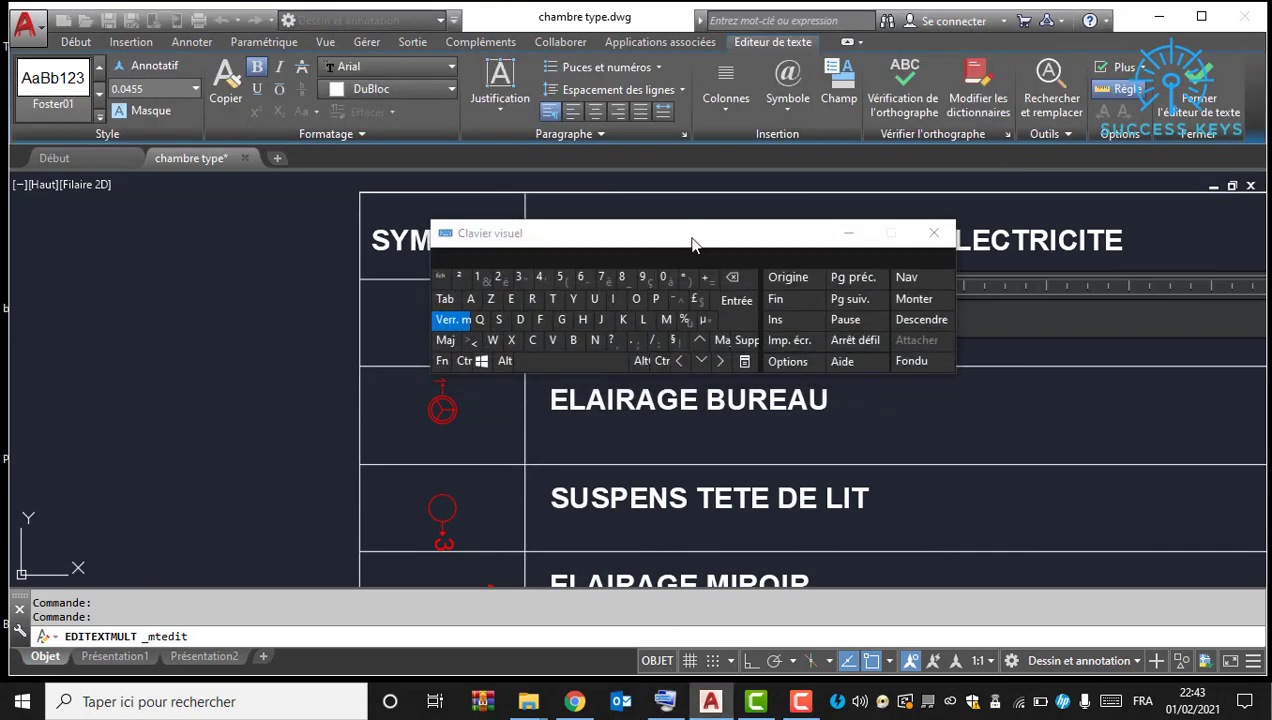
{"action": "left_click_drag", "start_coordinate": [690, 238], "coordinate": [1000, 178]}
{"action": "left_click", "coordinate": [858, 238]}
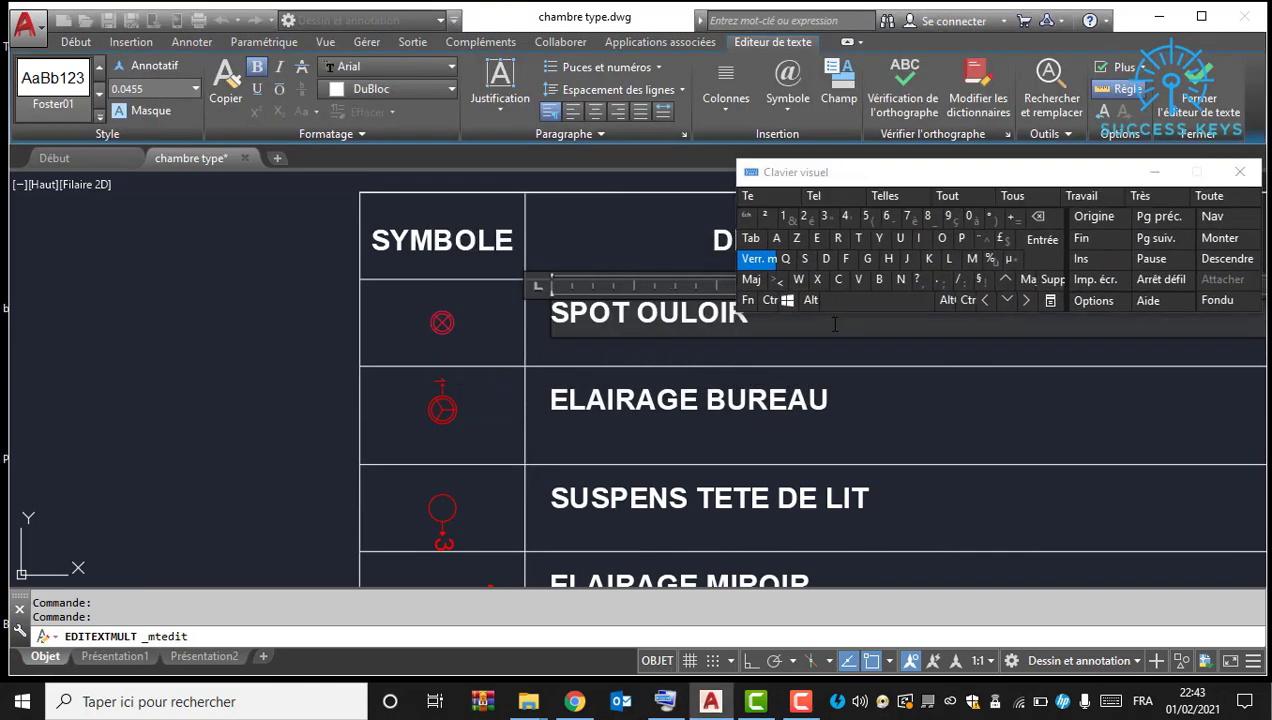
{"action": "left_click", "coordinate": [838, 280]}
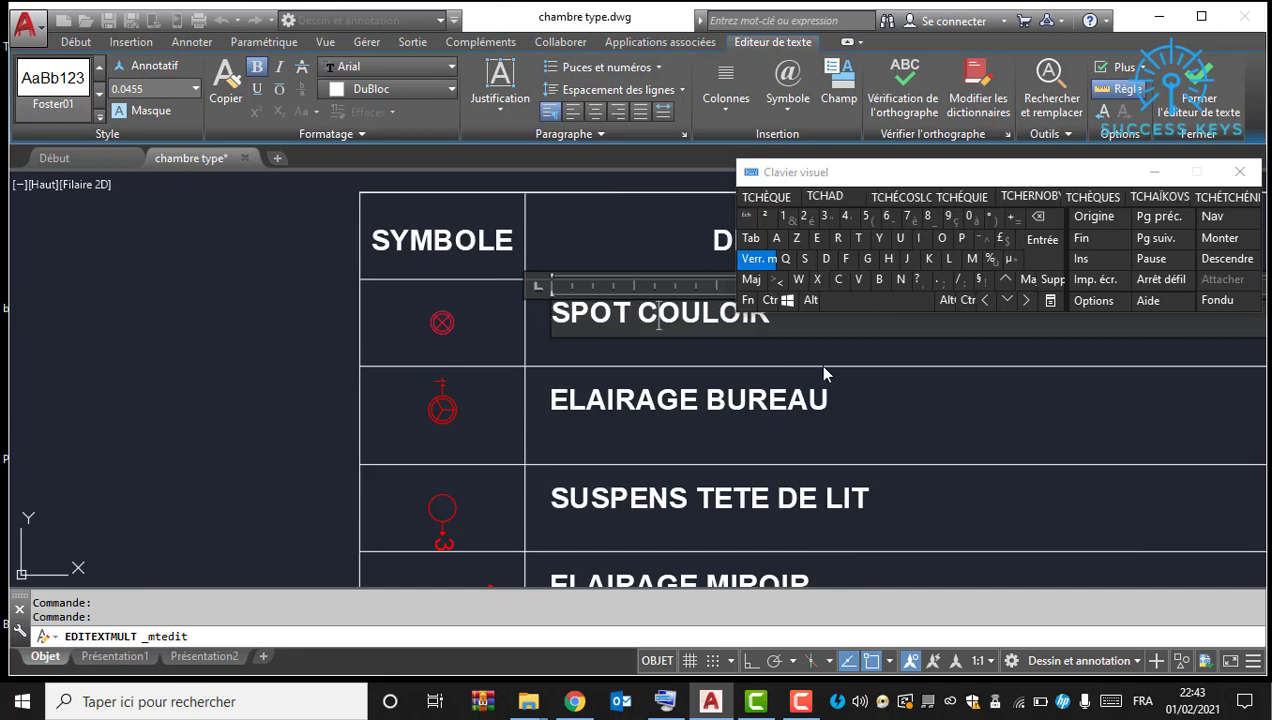
{"action": "left_click", "coordinate": [770, 425]}
Step: Review the legend descriptions below the first row, down to the USB socket entry, and put the on-screen keyboard away
{"action": "middle_click_drag", "start_coordinate": [653, 505], "coordinate": [586, 381]}
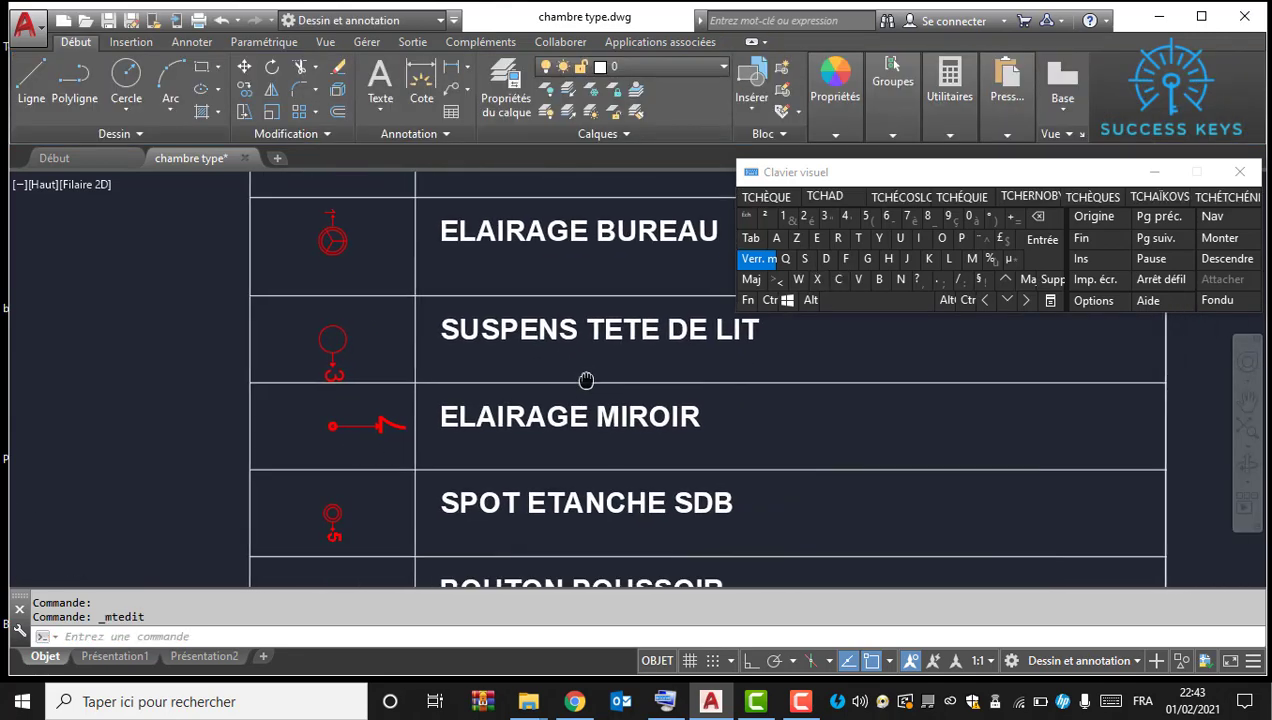
{"action": "middle_click_drag", "start_coordinate": [582, 496], "coordinate": [580, 348]}
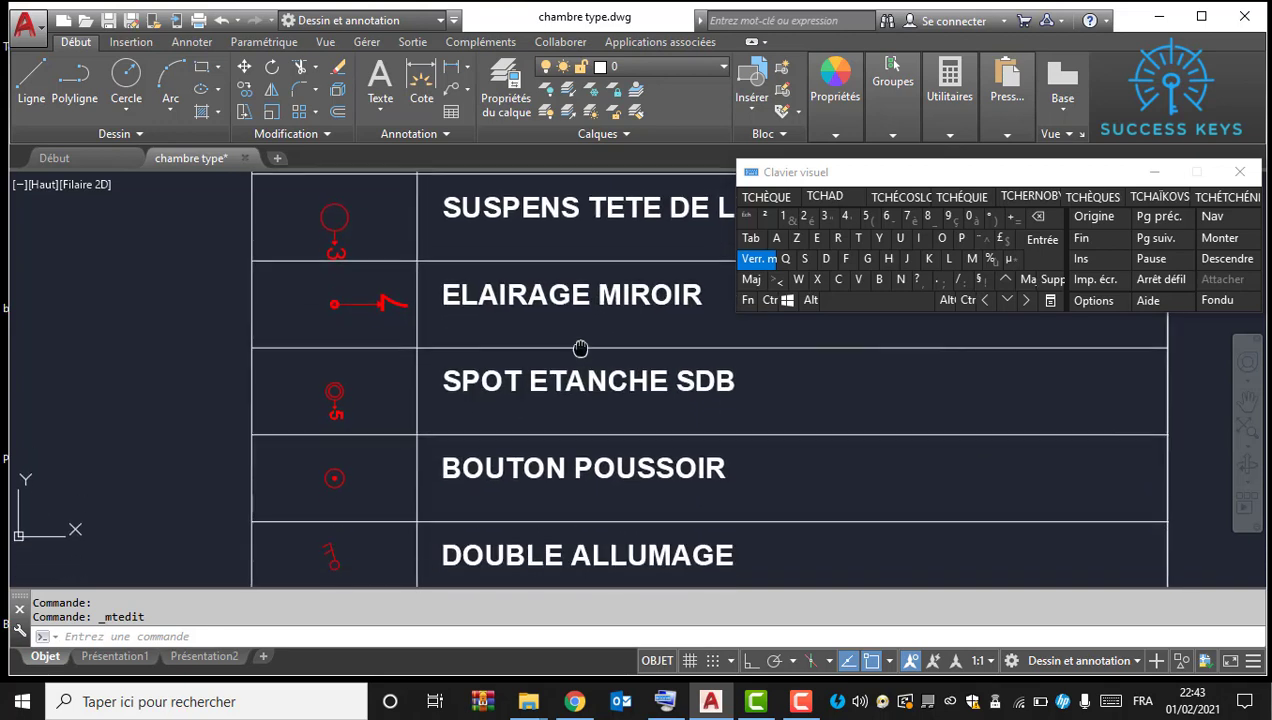
{"action": "middle_click_drag", "start_coordinate": [606, 477], "coordinate": [584, 377]}
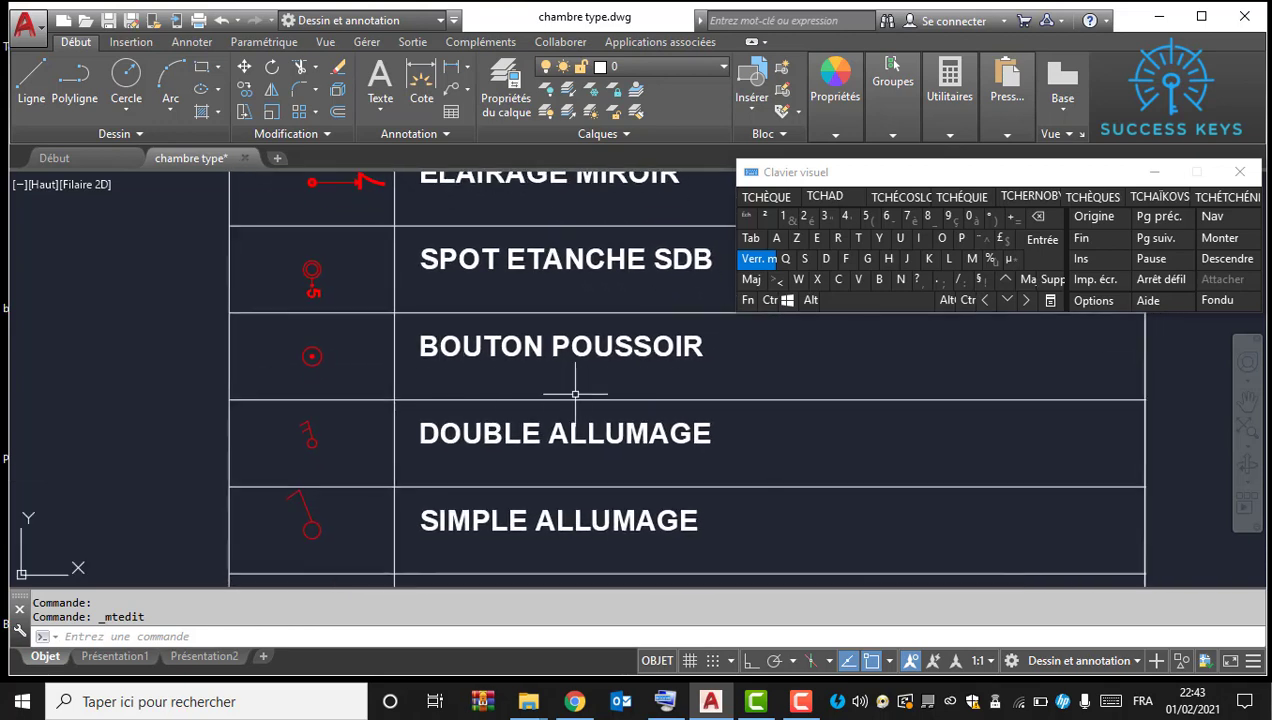
{"action": "middle_click_drag", "start_coordinate": [593, 474], "coordinate": [581, 378]}
{"action": "middle_click_drag", "start_coordinate": [629, 484], "coordinate": [604, 401]}
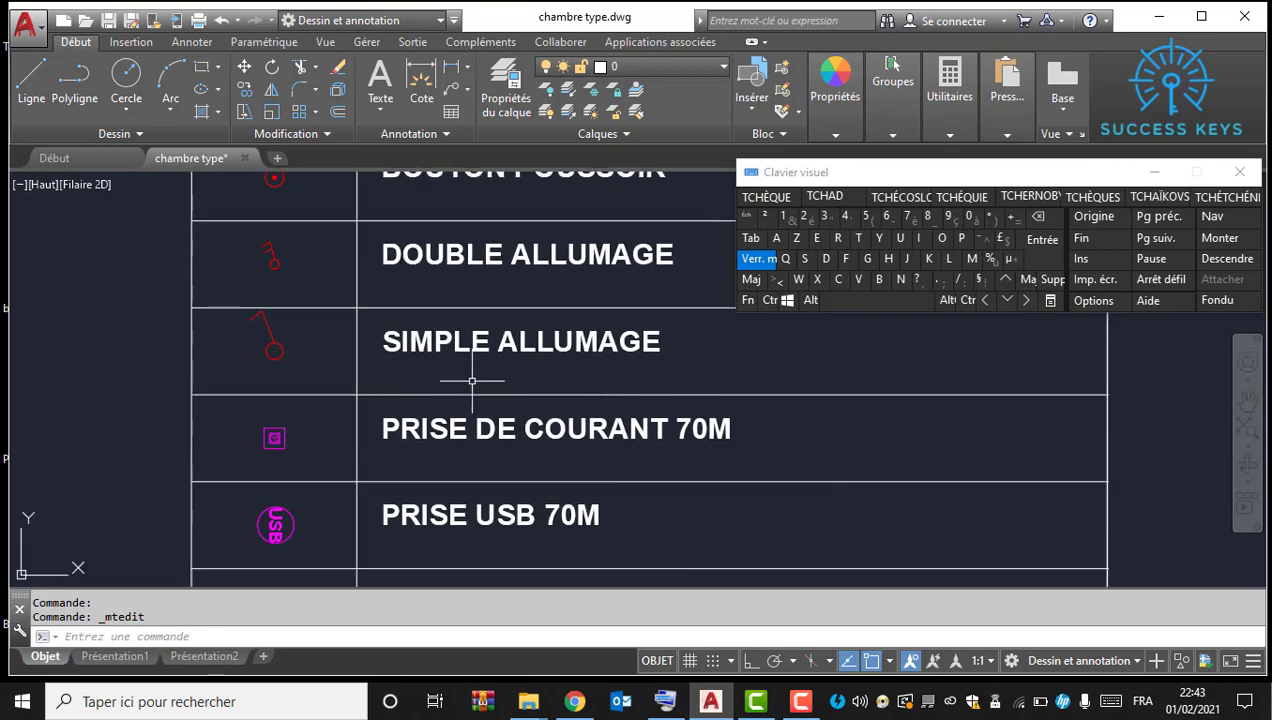
{"action": "left_click", "coordinate": [1157, 175]}
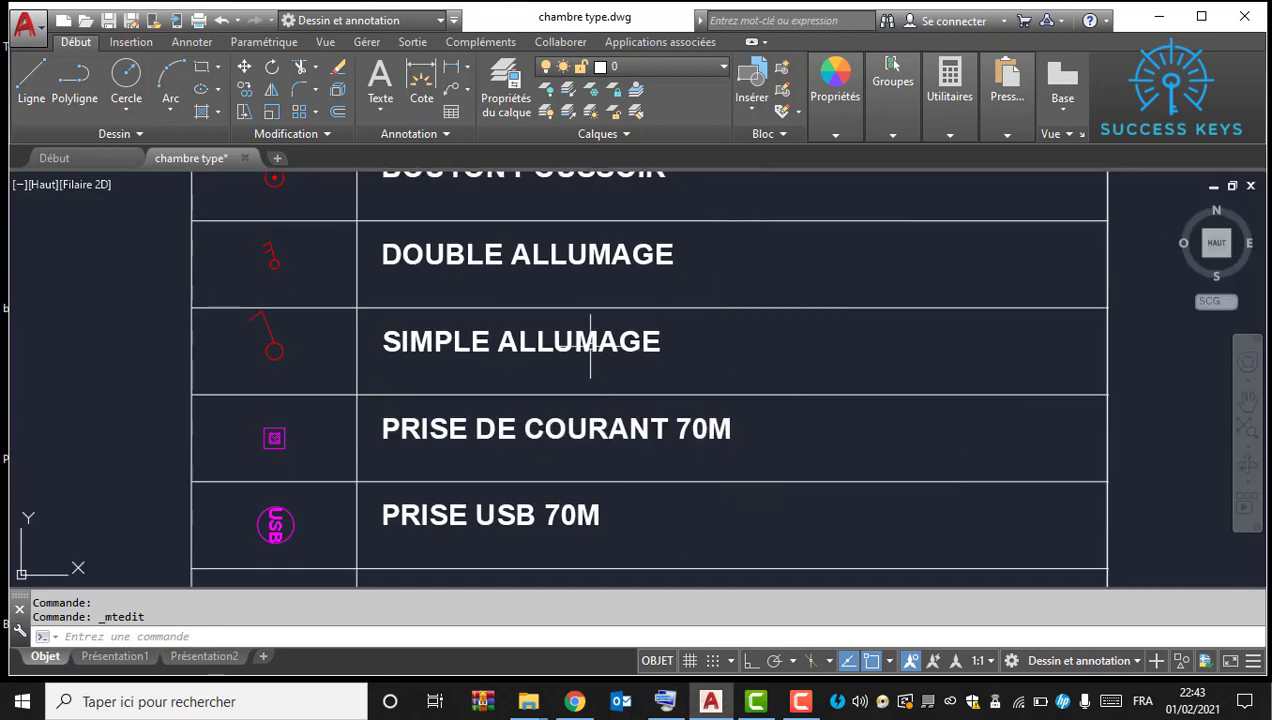
Step: Examine the overall room plans and the lighting layout of the upper PLAN KING room beside the legend
{"action": "scroll", "coordinate": [756, 310], "scroll_direction": "down", "scroll_amount": 8}
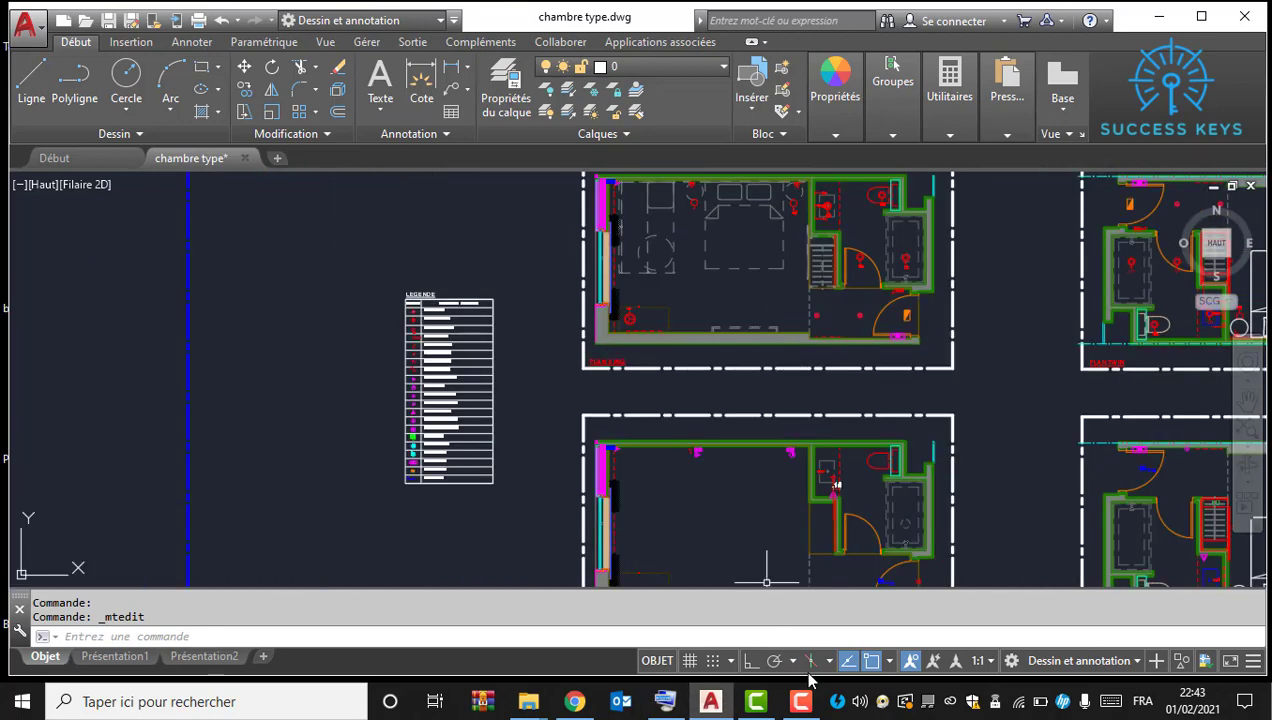
{"action": "left_click", "coordinate": [800, 702]}
{"action": "left_click", "coordinate": [800, 703]}
{"action": "scroll", "coordinate": [880, 335], "scroll_direction": "down", "scroll_amount": 3}
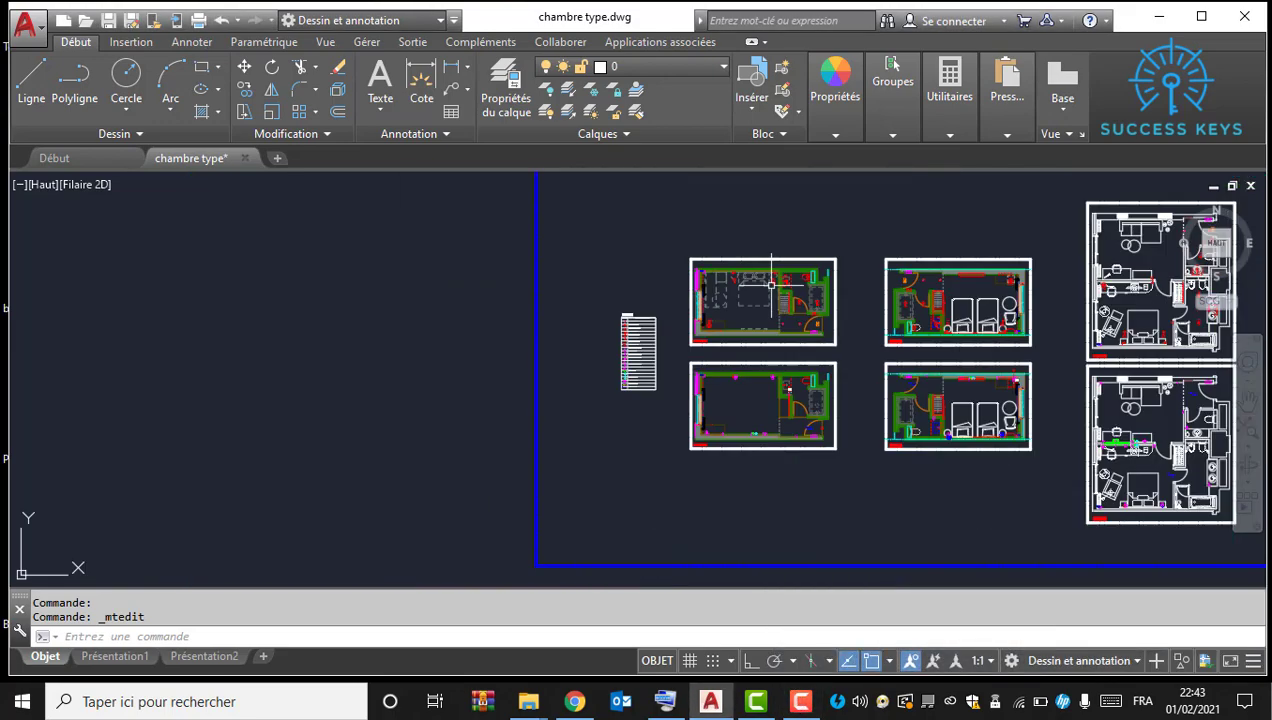
{"action": "scroll", "coordinate": [797, 327], "scroll_direction": "up", "scroll_amount": 2}
{"action": "scroll", "coordinate": [797, 327], "scroll_direction": "up", "scroll_amount": 6}
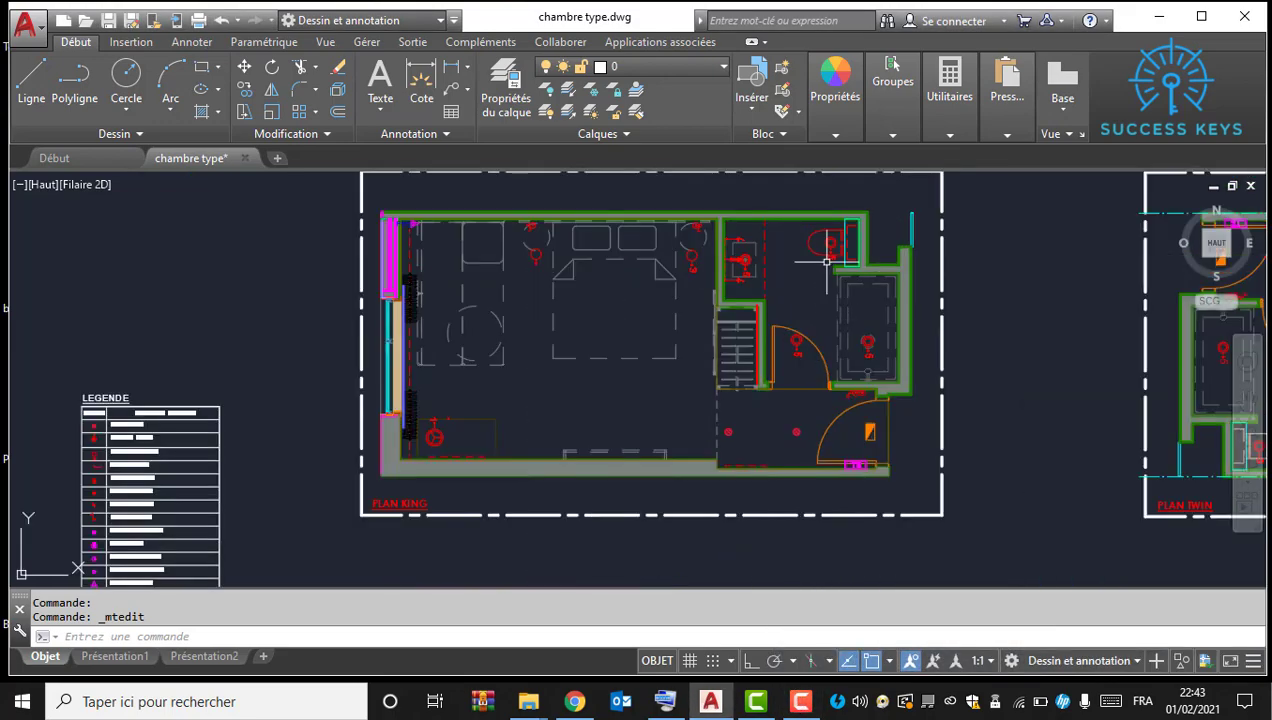
{"action": "scroll", "coordinate": [866, 381], "scroll_direction": "down", "scroll_amount": 2}
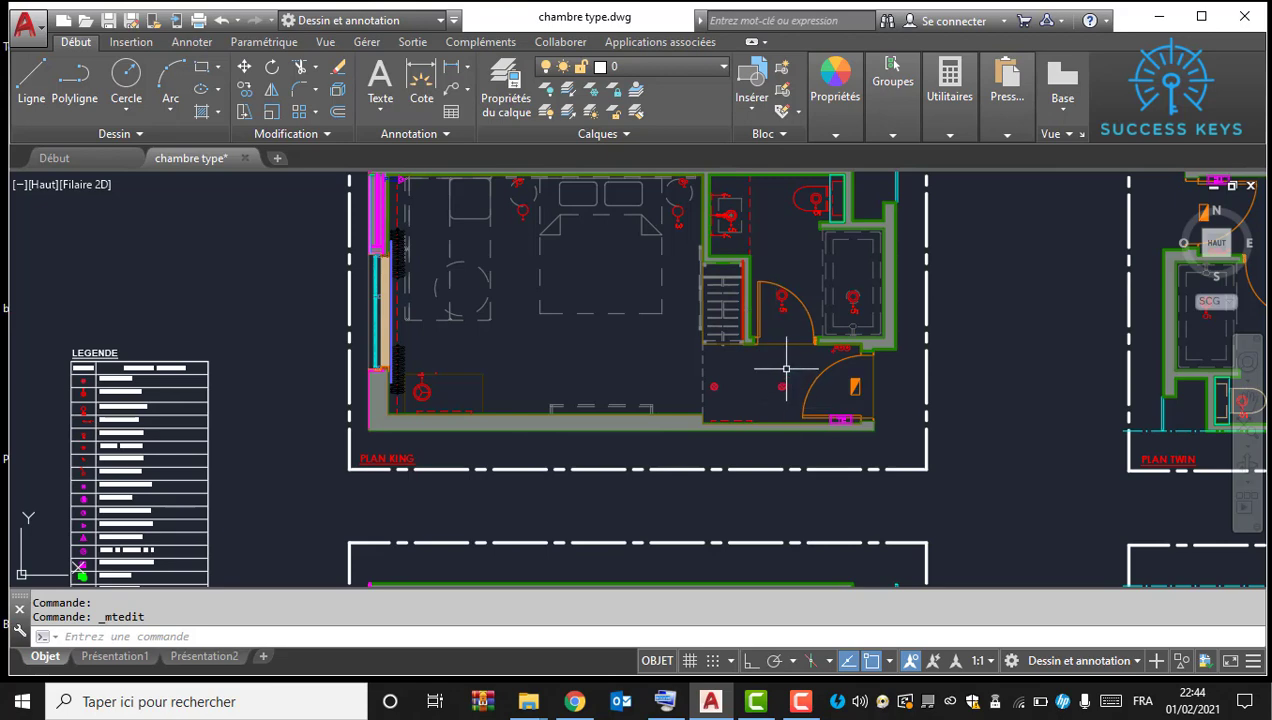
{"action": "scroll", "coordinate": [786, 369], "scroll_direction": "down", "scroll_amount": 4}
{"action": "scroll", "coordinate": [776, 323], "scroll_direction": "up", "scroll_amount": 2}
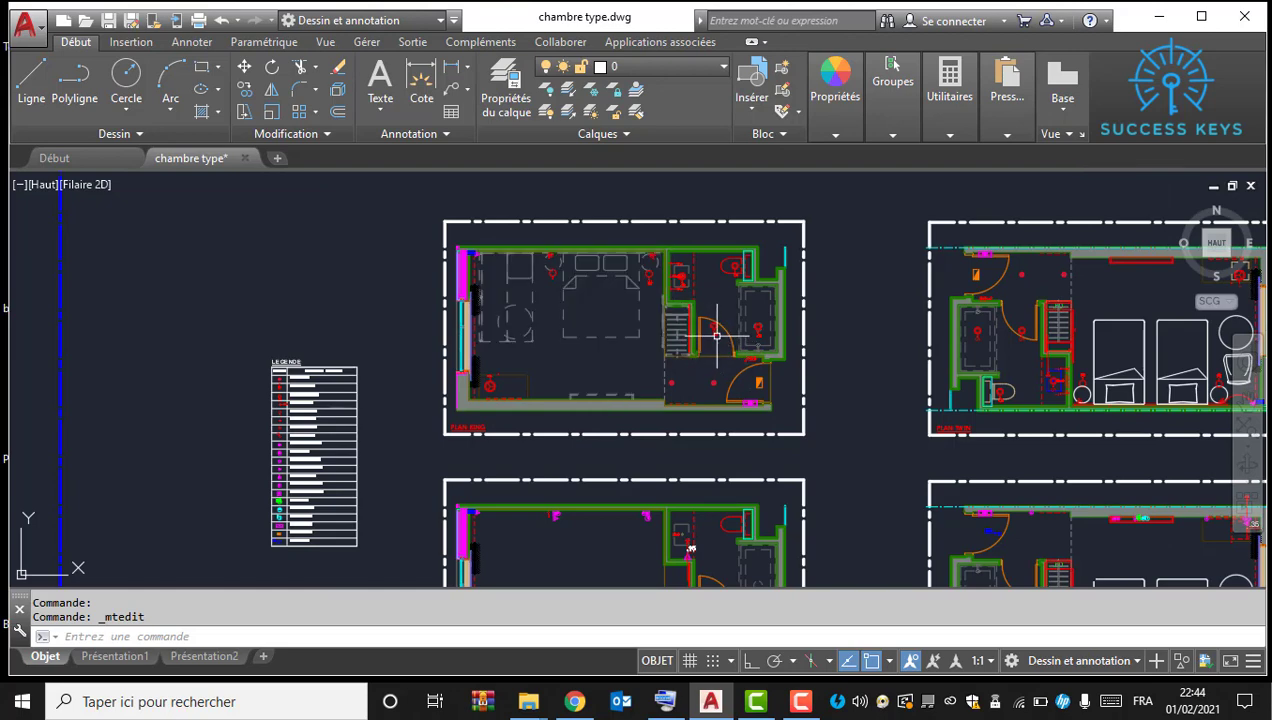
Step: Inspect the switch and push-button symbols near the entrance door of the upper PLAN KING room
{"action": "scroll", "coordinate": [717, 334], "scroll_direction": "up", "scroll_amount": 3}
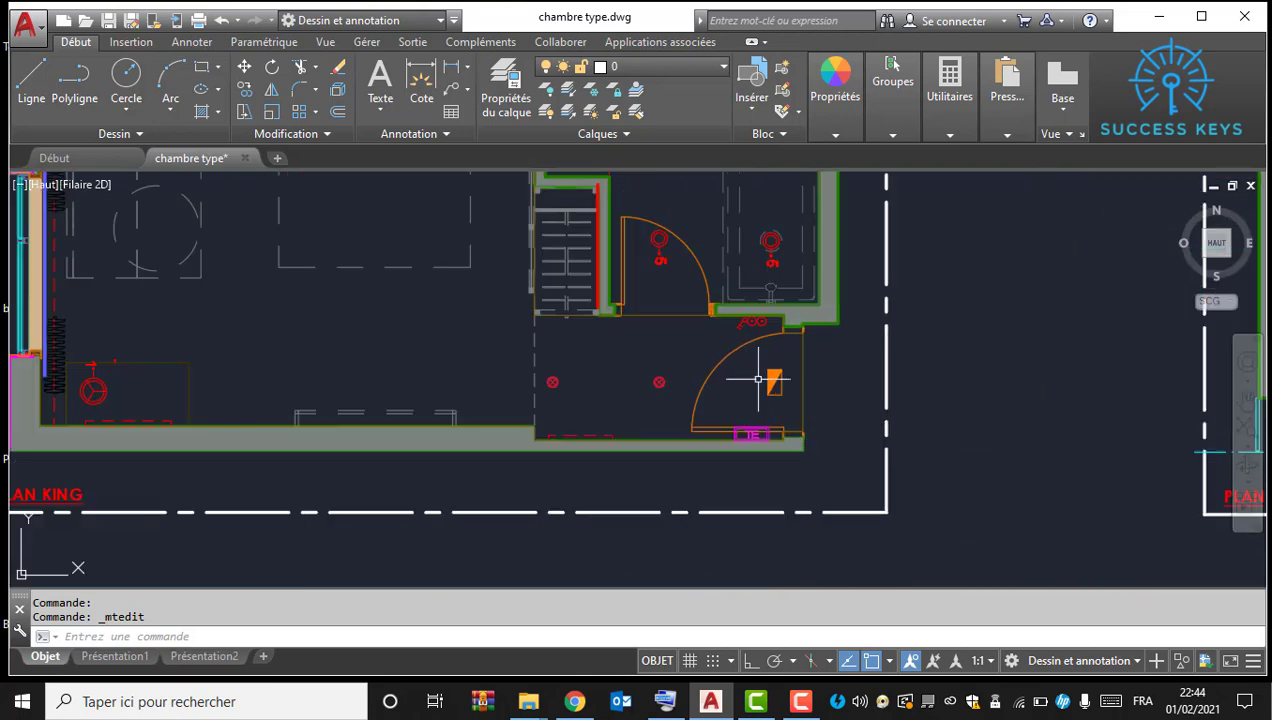
{"action": "scroll", "coordinate": [749, 310], "scroll_direction": "up", "scroll_amount": 1}
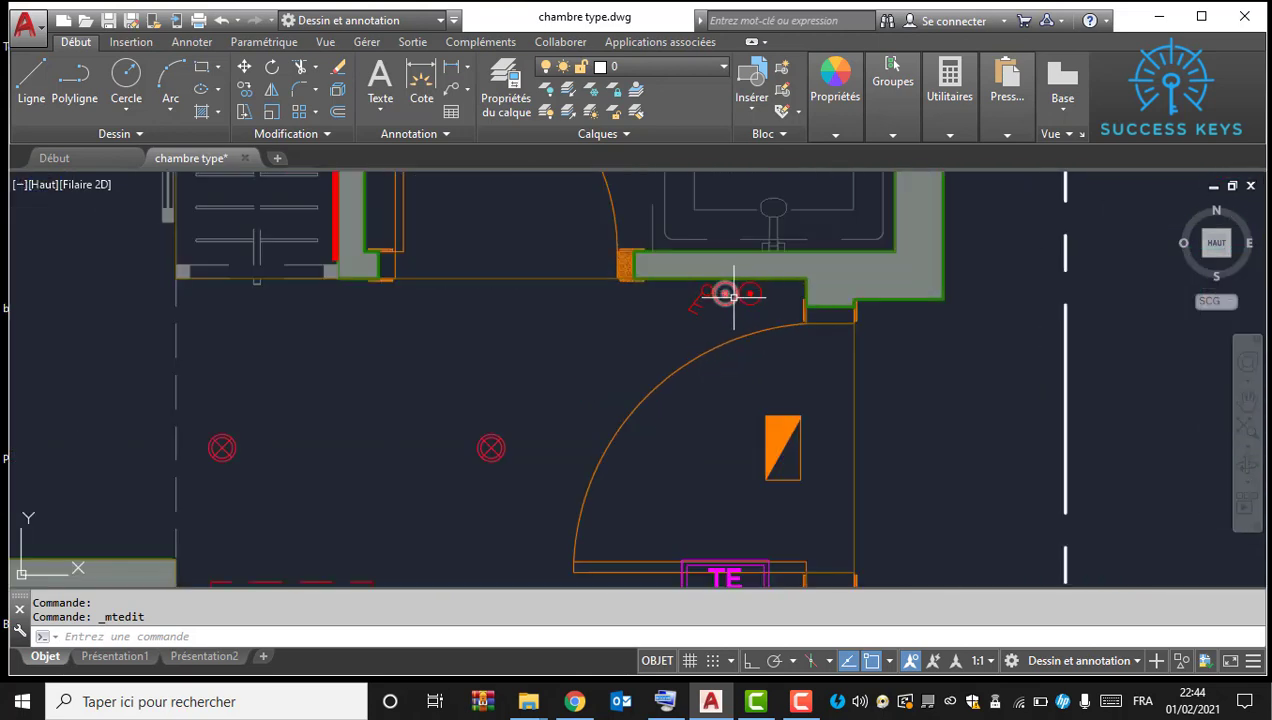
{"action": "scroll", "coordinate": [840, 336], "scroll_direction": "down", "scroll_amount": 1}
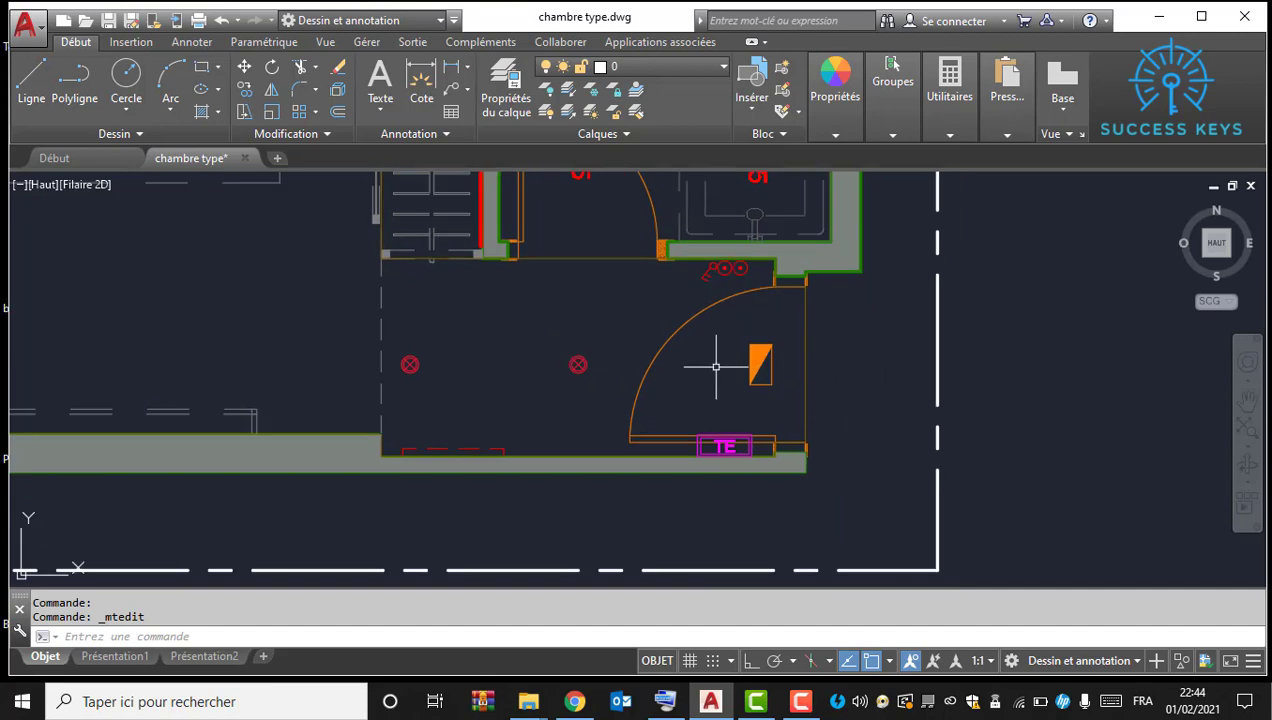
{"action": "scroll", "coordinate": [733, 335], "scroll_direction": "up", "scroll_amount": 2}
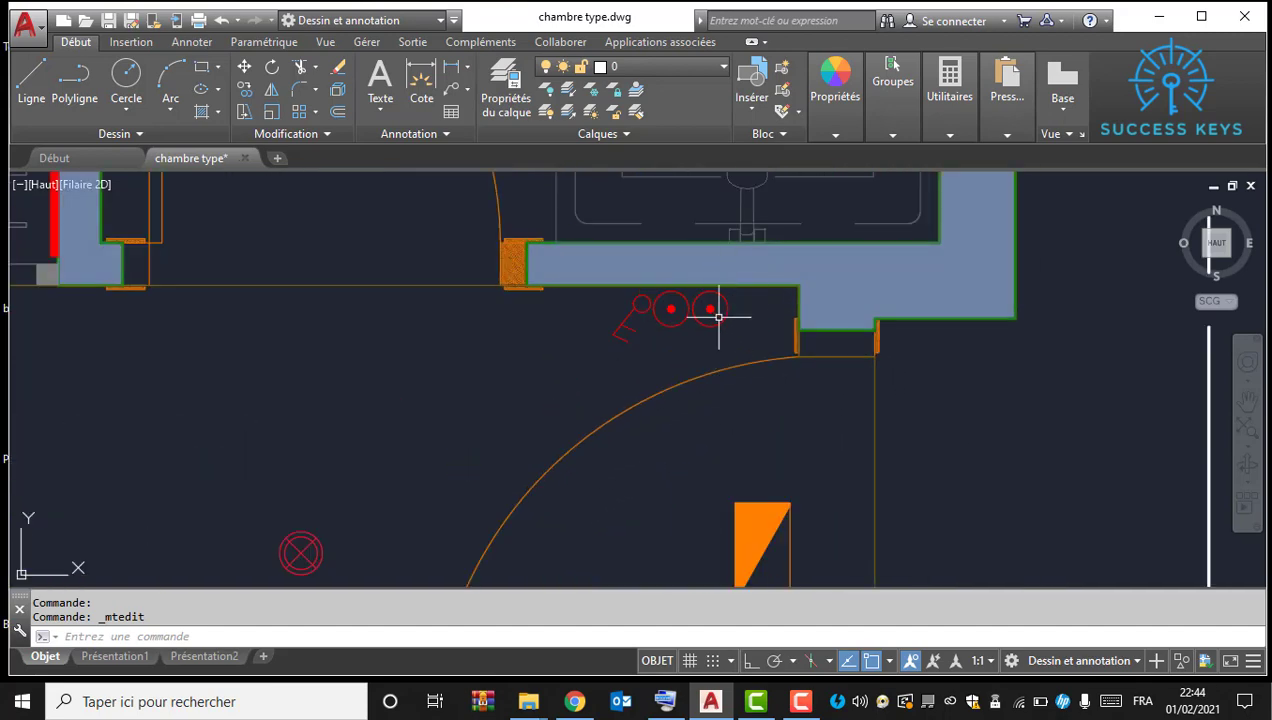
{"action": "scroll", "coordinate": [724, 296], "scroll_direction": "down", "scroll_amount": 3}
{"action": "scroll", "coordinate": [599, 320], "scroll_direction": "up", "scroll_amount": 3}
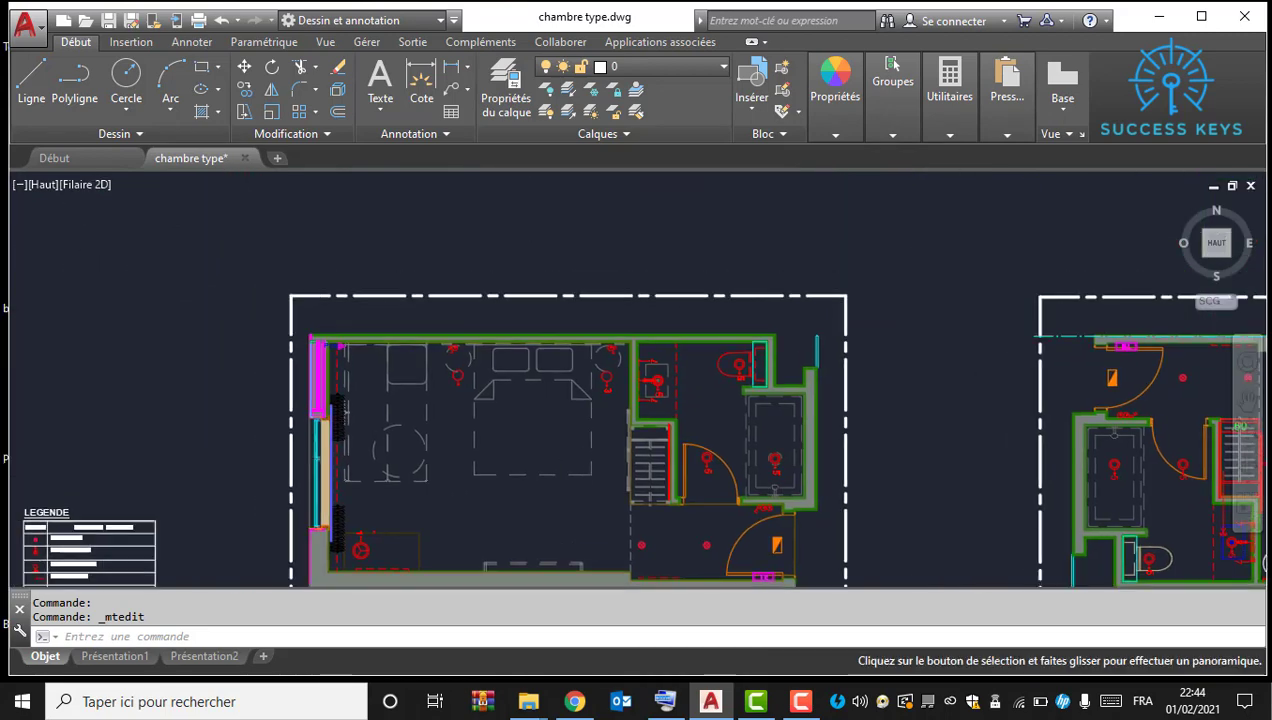
{"action": "scroll", "coordinate": [520, 275], "scroll_direction": "down", "scroll_amount": 3}
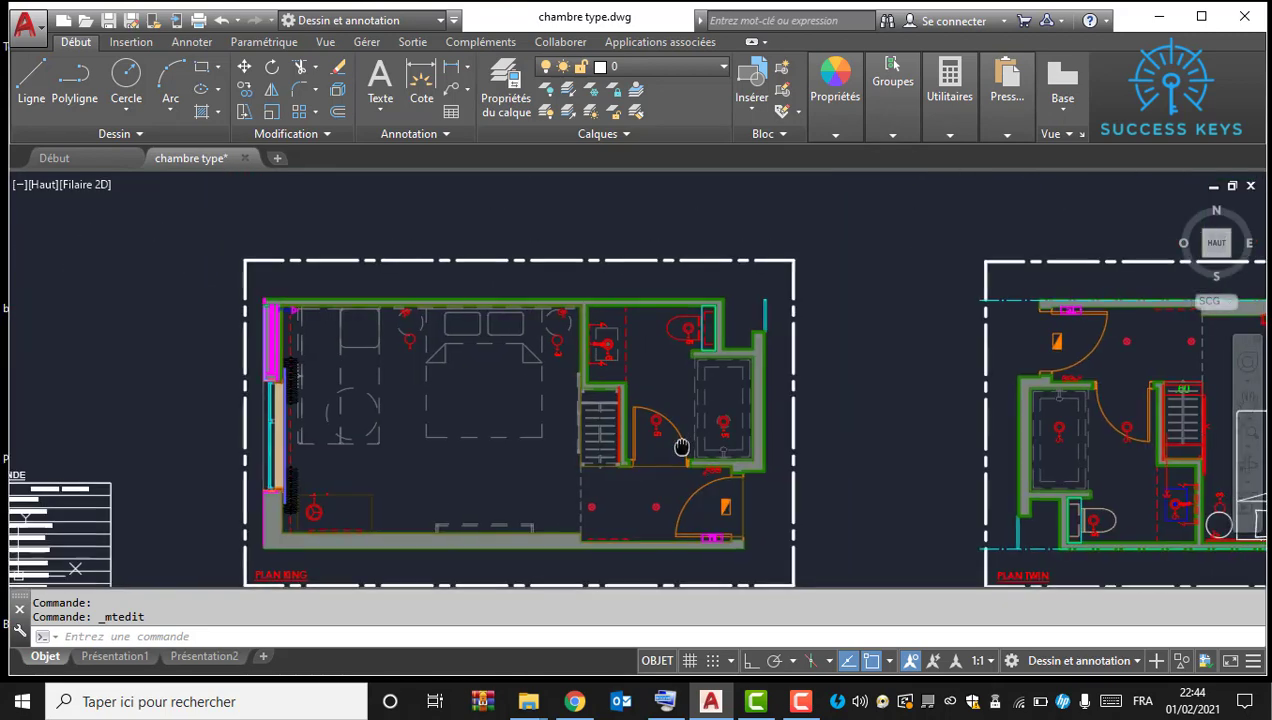
Step: Create a new layer named "circuit eclairage" in the layer manager, using the on-screen keyboard
{"action": "scroll", "coordinate": [660, 413], "scroll_direction": "up", "scroll_amount": 3}
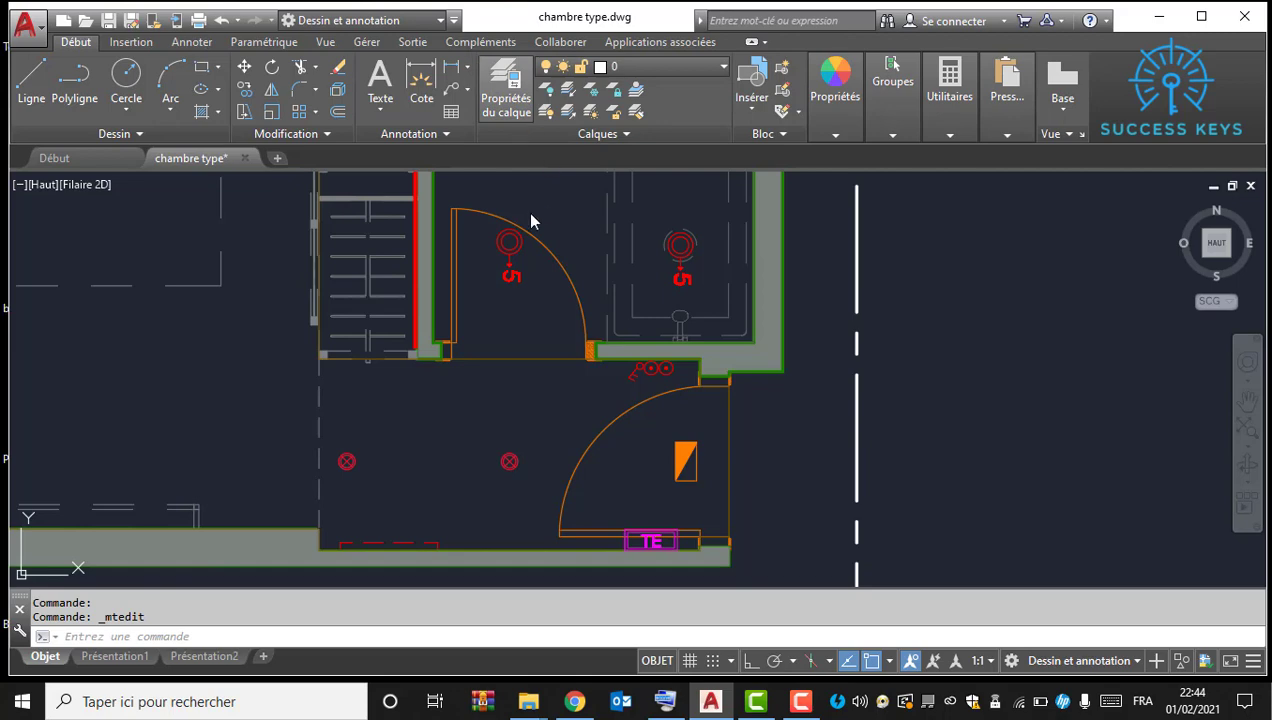
{"action": "left_click", "coordinate": [505, 95]}
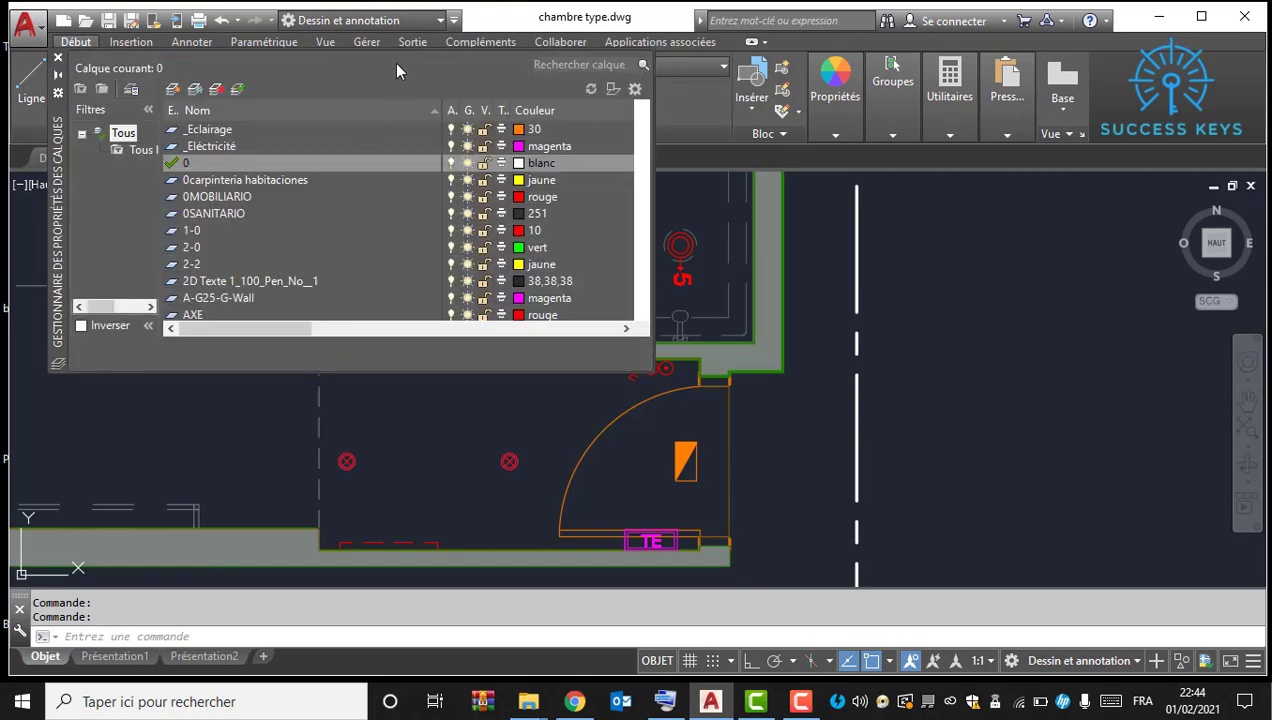
{"action": "left_click", "coordinate": [175, 90]}
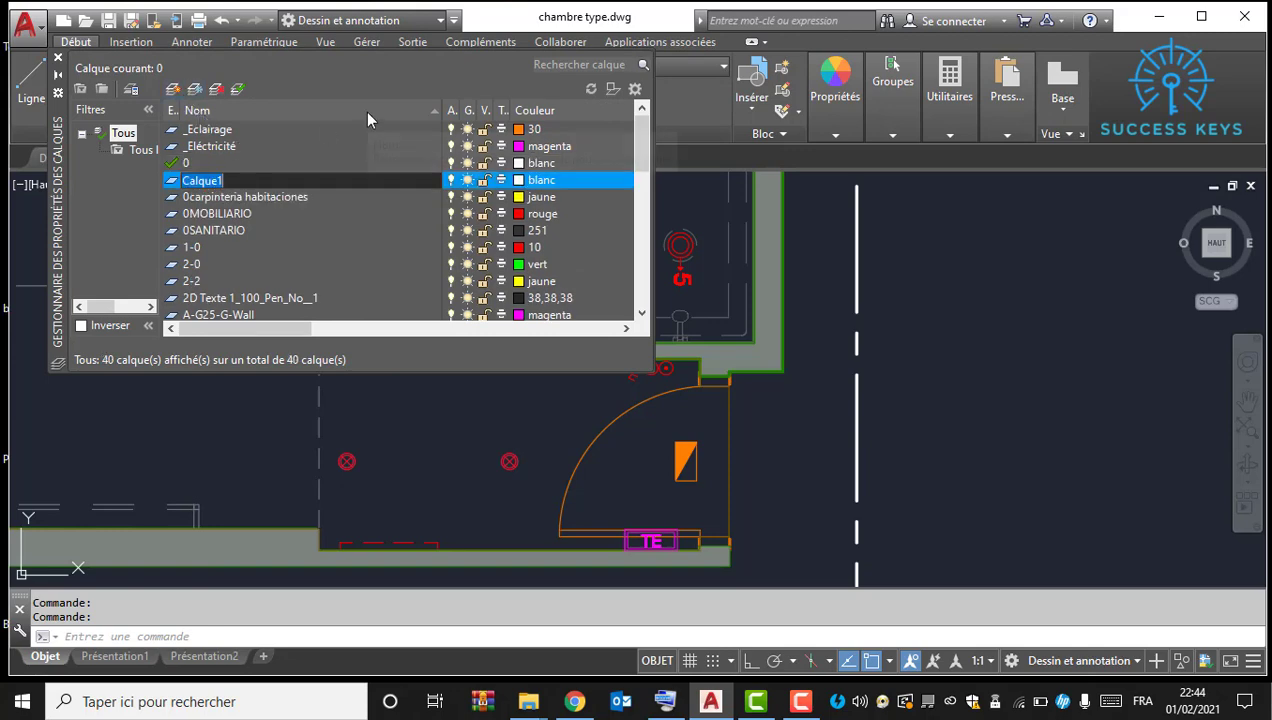
{"action": "type", "text": "irui"}
{"action": "key", "text": "BackSpace"}
{"action": "key", "text": "BackSpace"}
{"action": "key", "text": "BackSpace"}
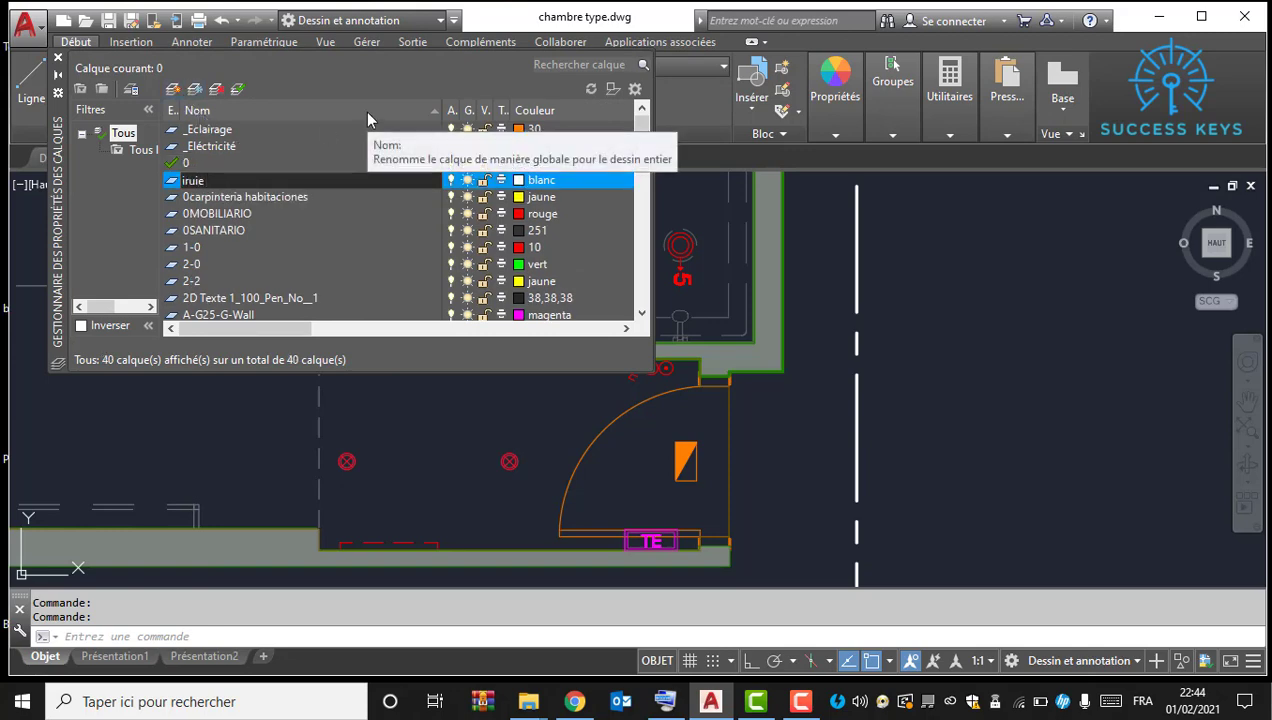
{"action": "left_click", "coordinate": [665, 698]}
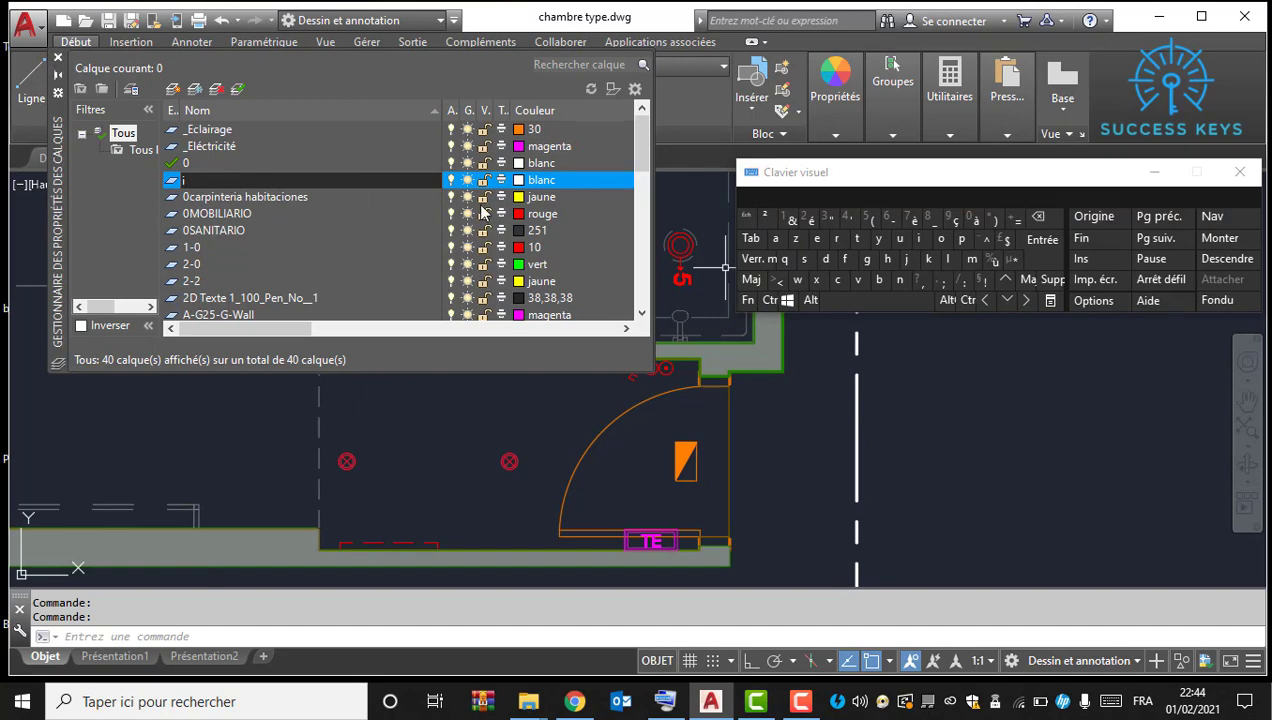
{"action": "left_click", "coordinate": [840, 280]}
{"action": "left_click", "coordinate": [918, 238]}
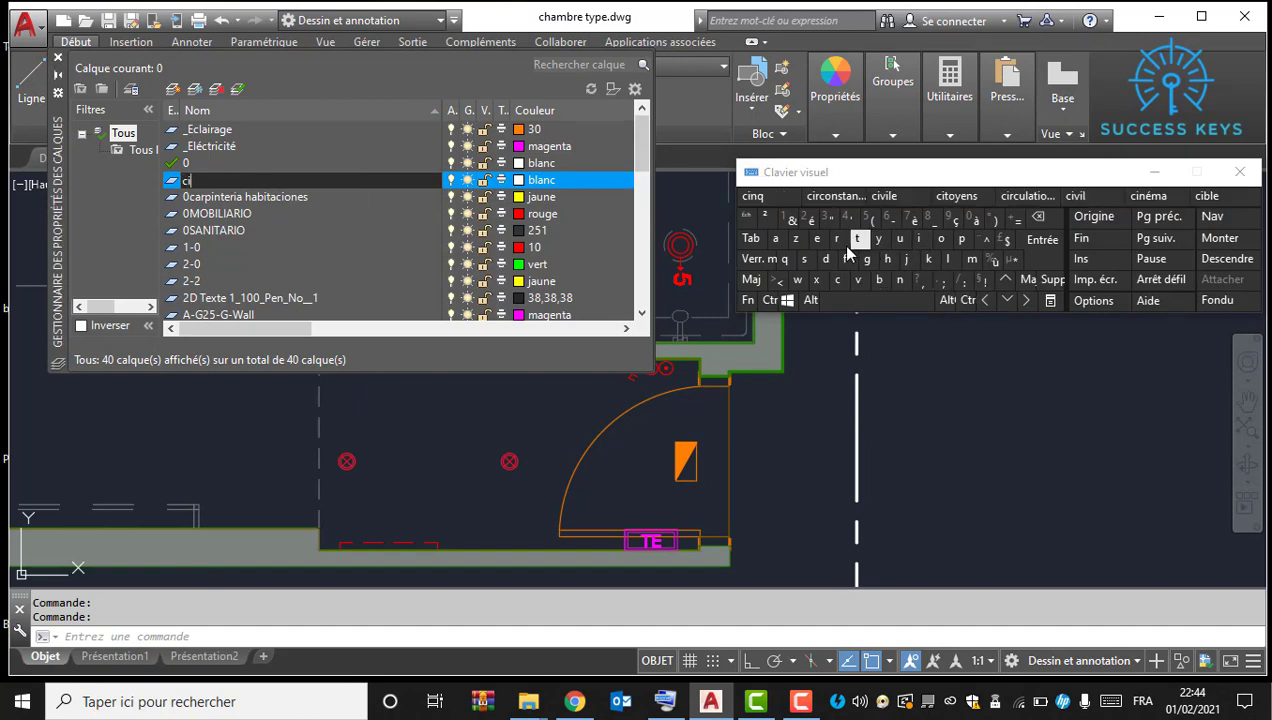
{"action": "left_click", "coordinate": [837, 238]}
{"action": "left_click", "coordinate": [837, 280]}
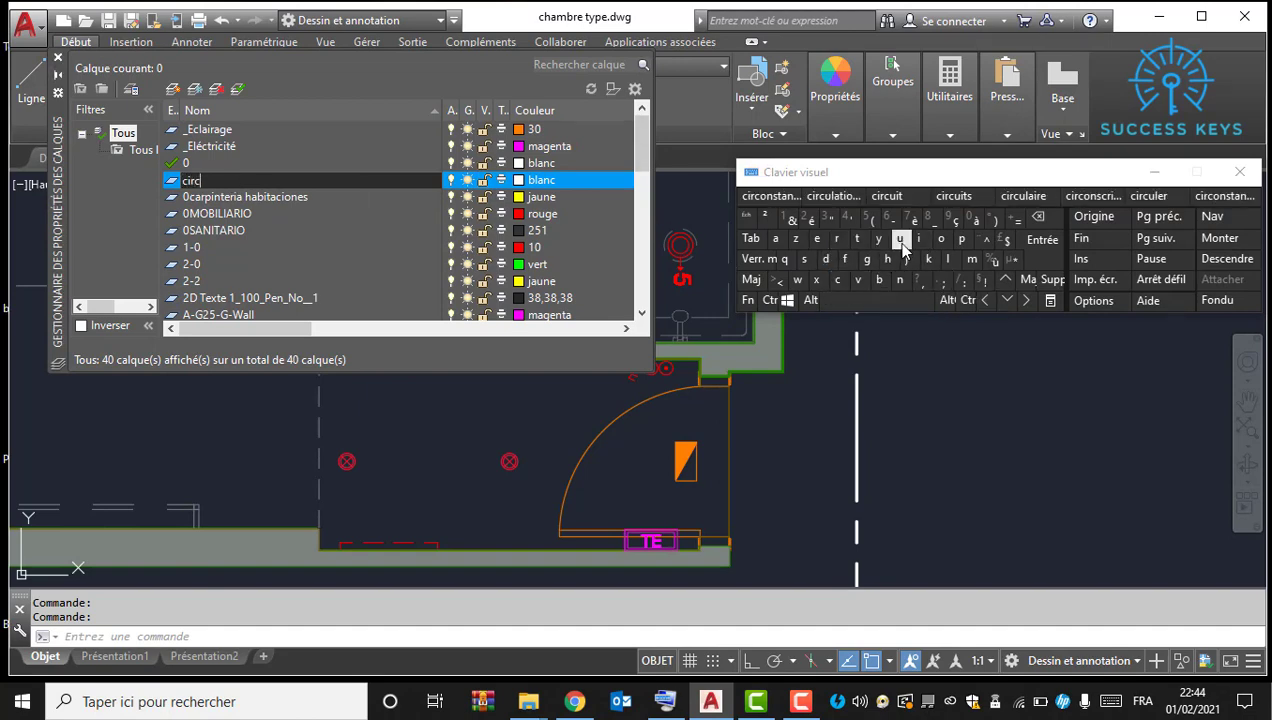
{"action": "left_click", "coordinate": [899, 238]}
{"action": "left_click", "coordinate": [918, 238]}
{"action": "left_click", "coordinate": [857, 240]}
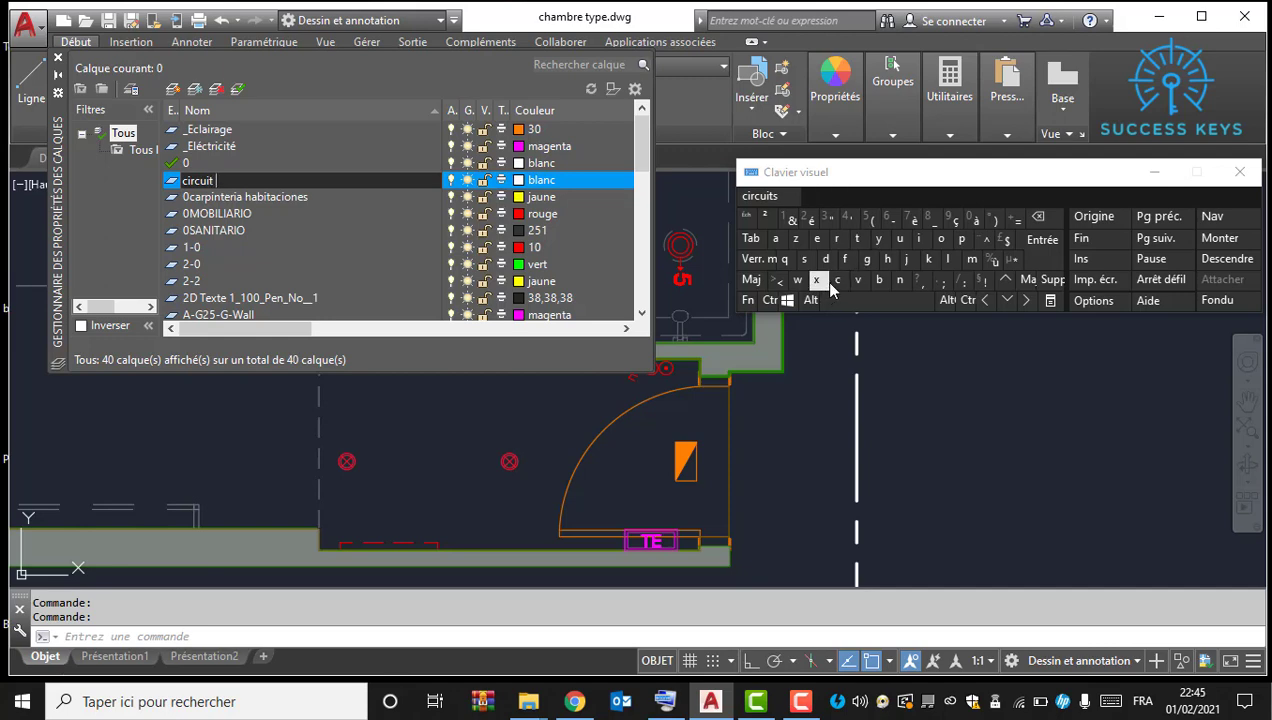
{"action": "left_click", "coordinate": [837, 281]}
{"action": "left_click", "coordinate": [837, 280]}
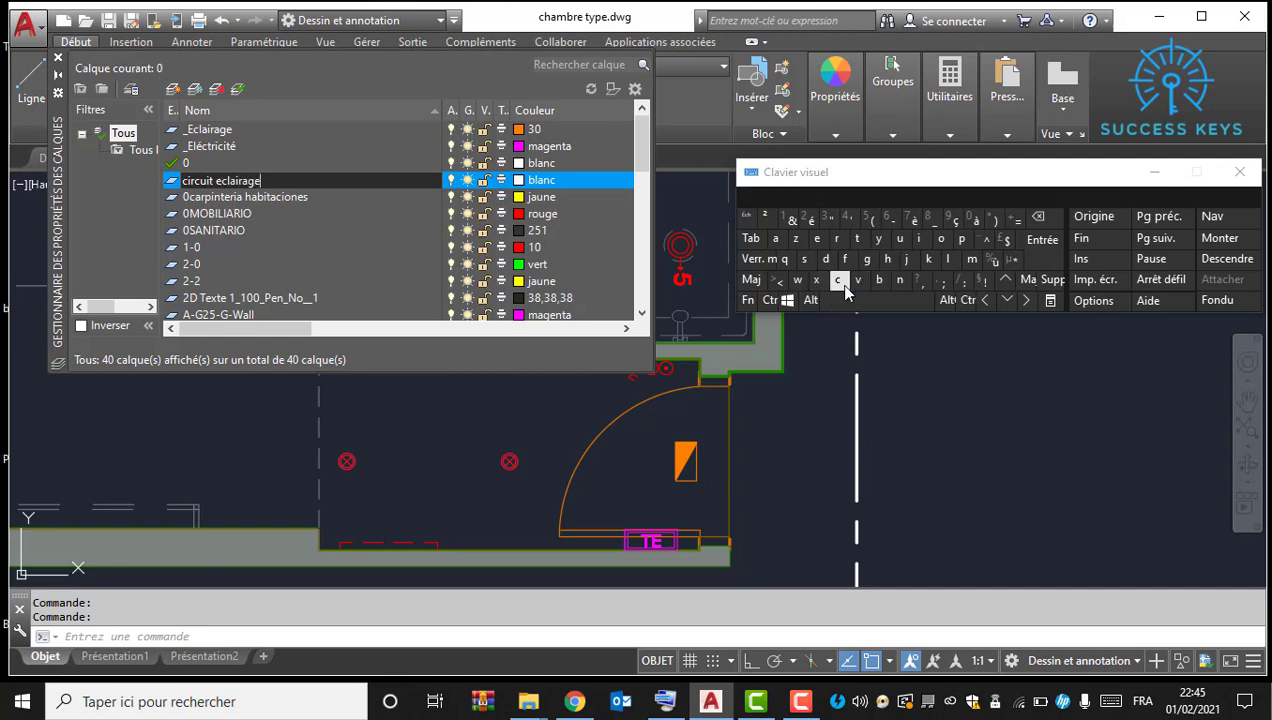
Step: Set the colour of the circuit eclairage layer to green (index 3)
{"action": "left_click", "coordinate": [519, 184]}
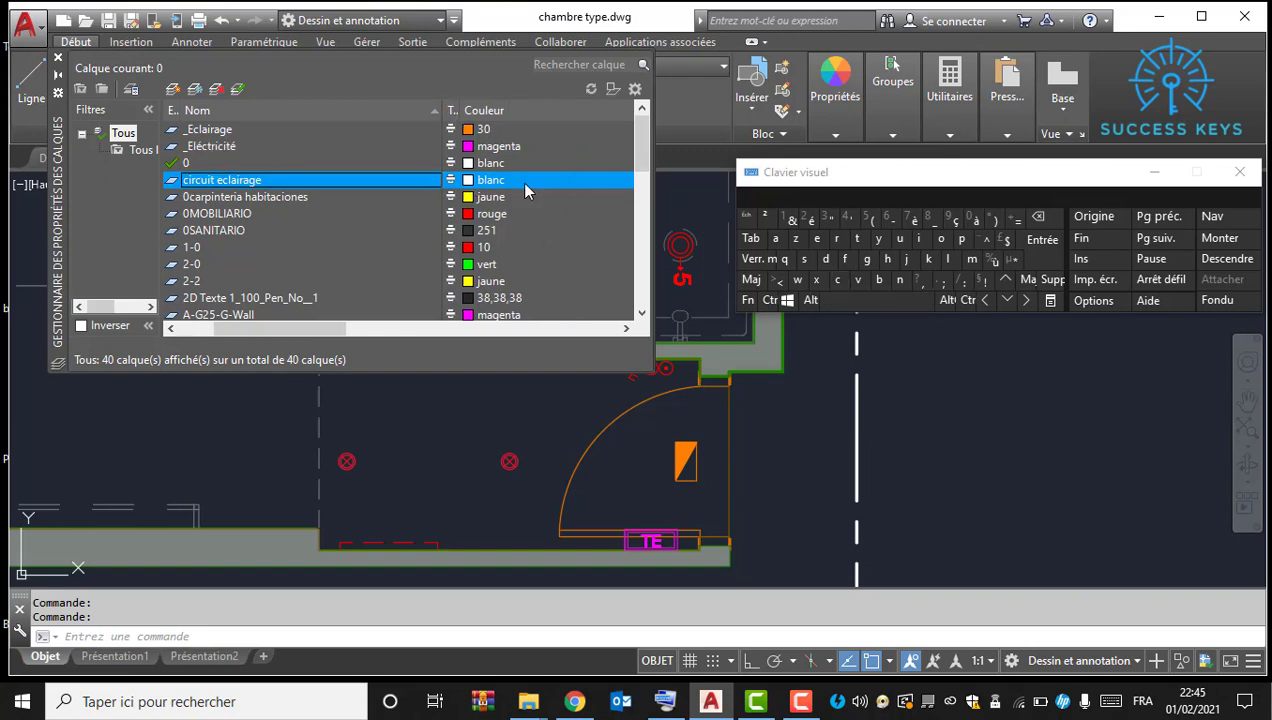
{"action": "left_click", "coordinate": [482, 186]}
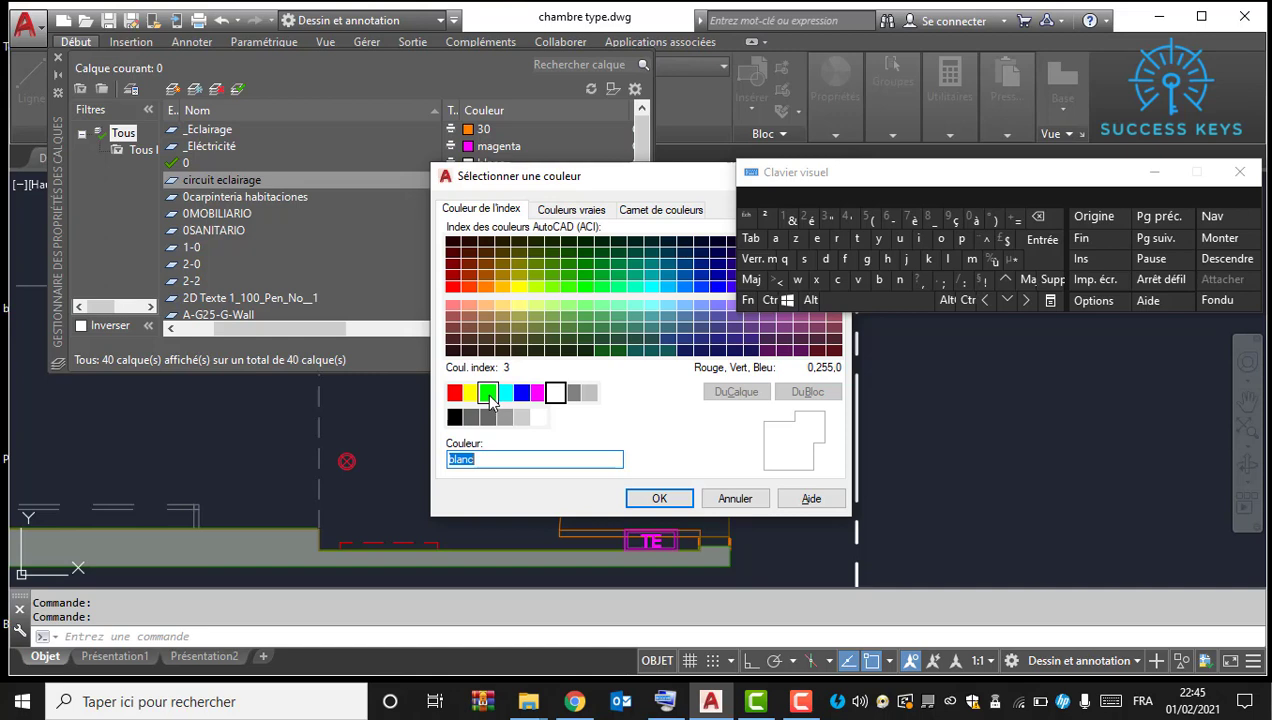
{"action": "left_click", "coordinate": [490, 393]}
{"action": "left_click", "coordinate": [659, 498]}
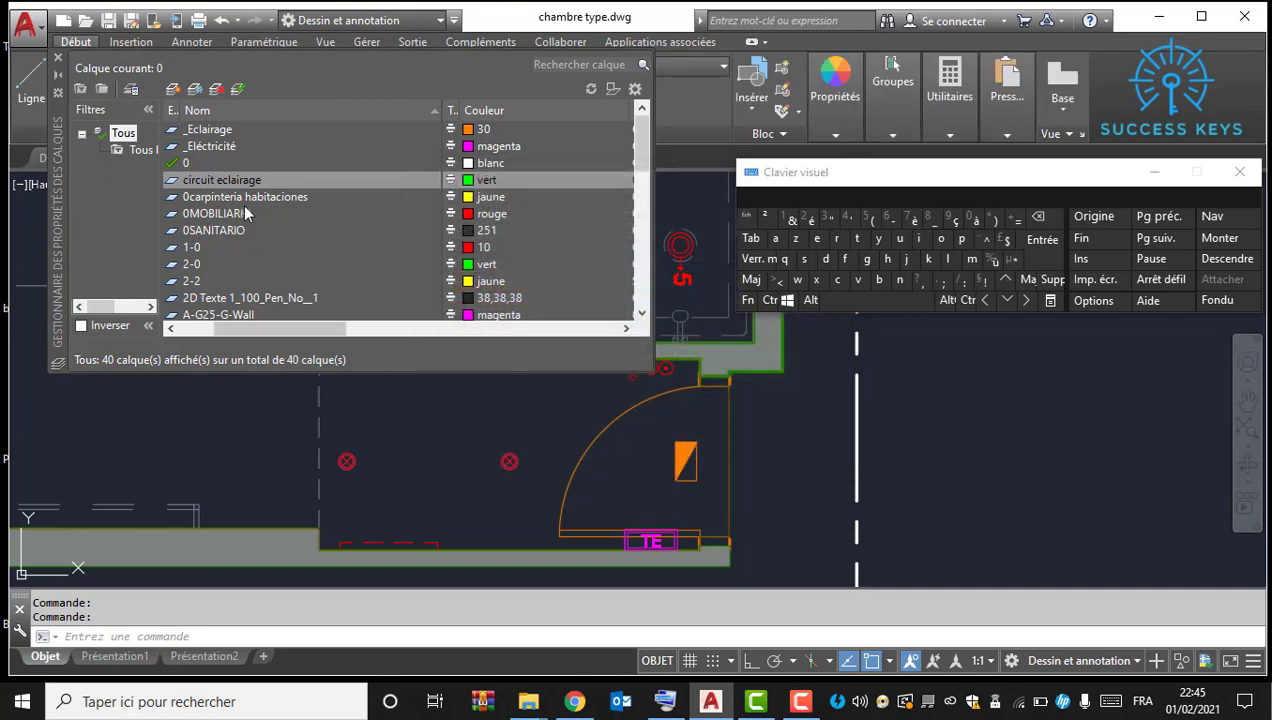
Step: Create another new layer named "circuit PRD" below the circuit eclairage layer
{"action": "key", "text": "alt+n"}
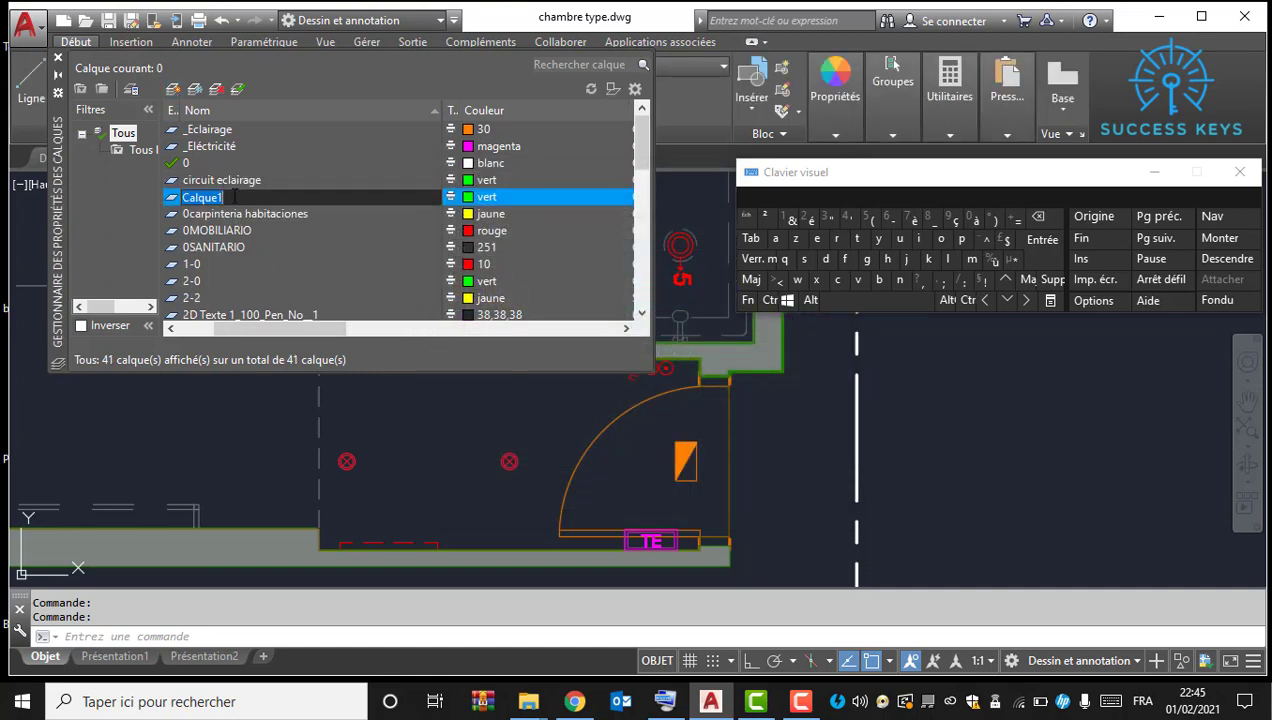
{"action": "left_click", "coordinate": [837, 279]}
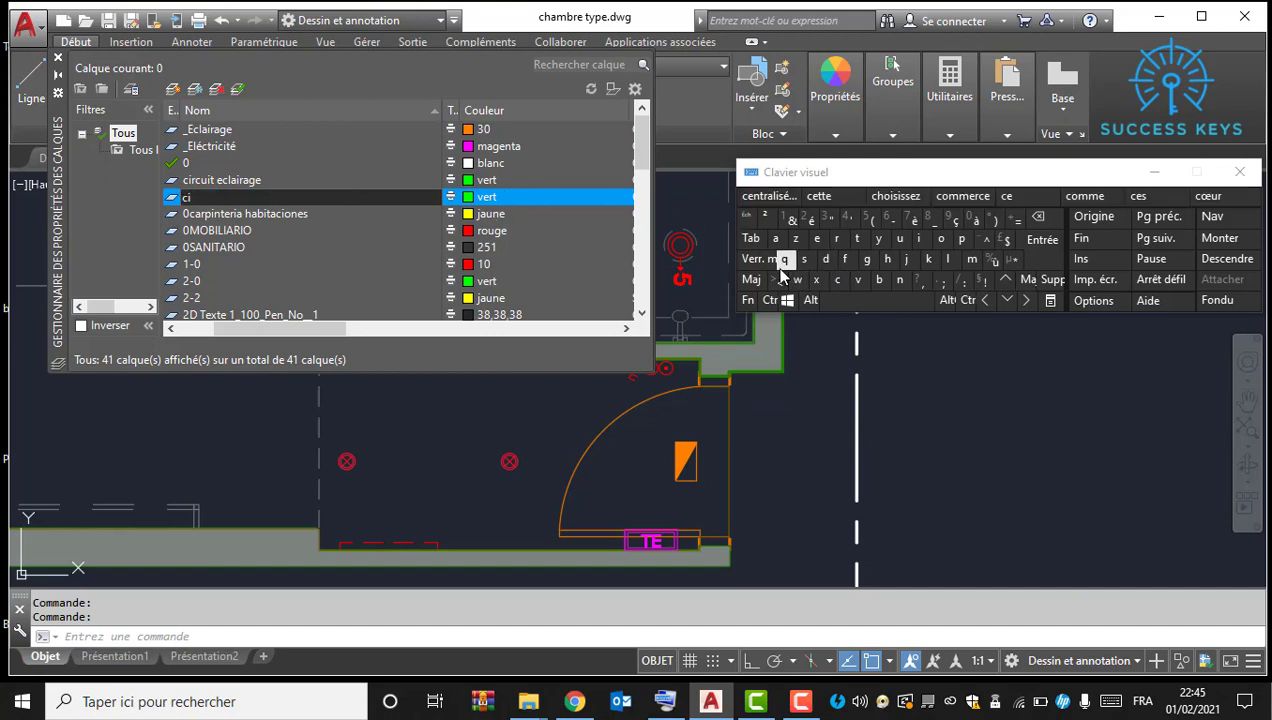
{"action": "left_click", "coordinate": [838, 281]}
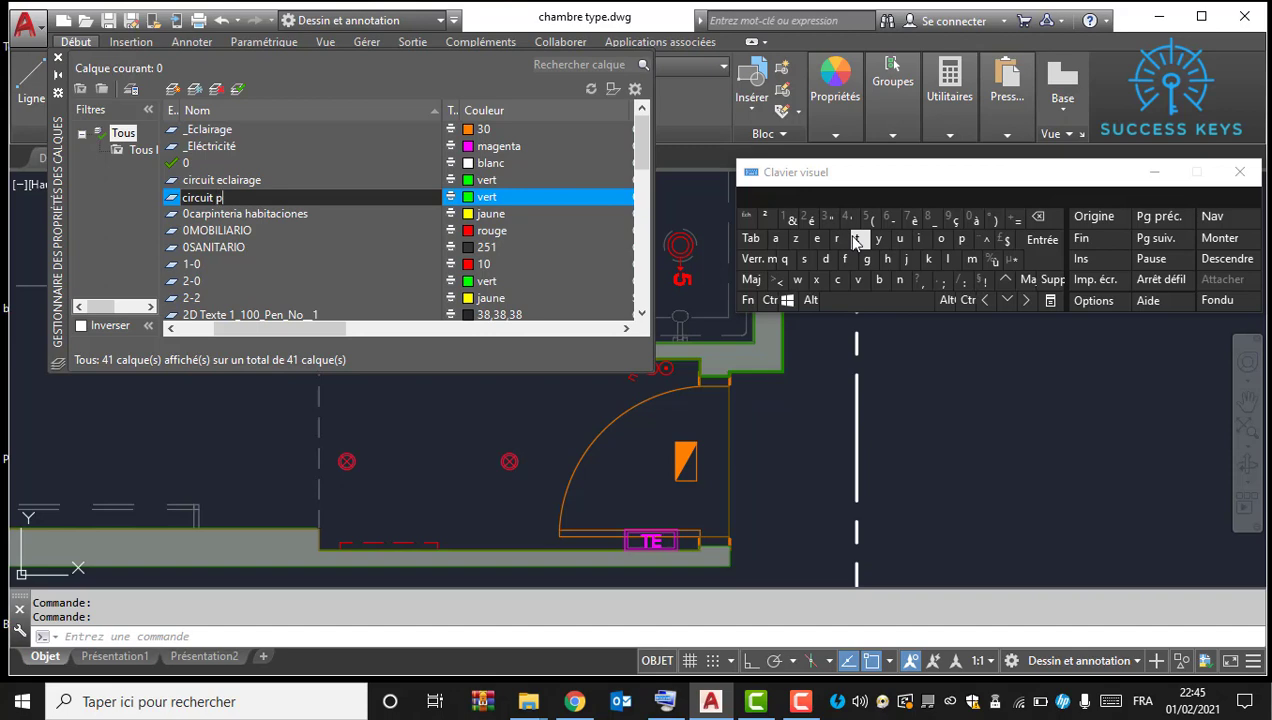
{"action": "key", "text": "Caps_Lock"}
{"action": "type", "text": "PRD"}
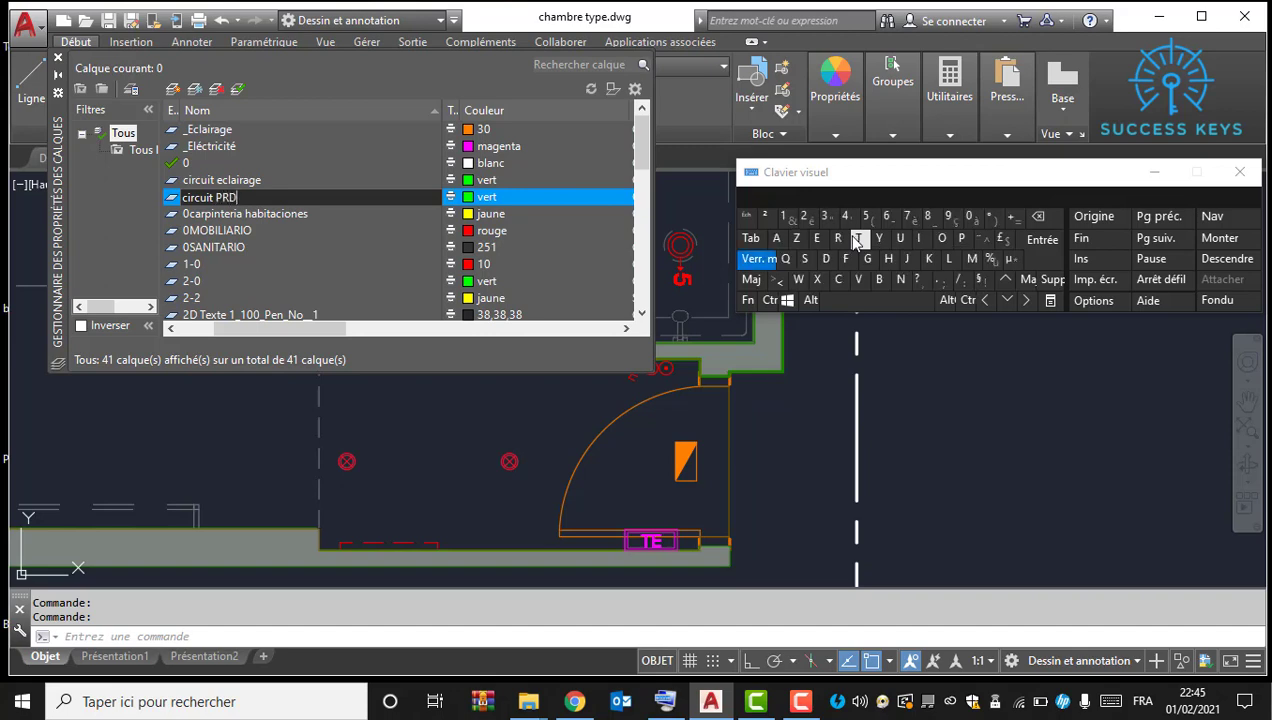
Step: Set the circuit PRD layer's colour to blue, and put away the on-screen keyboard and the layer manager
{"action": "left_click", "coordinate": [468, 197]}
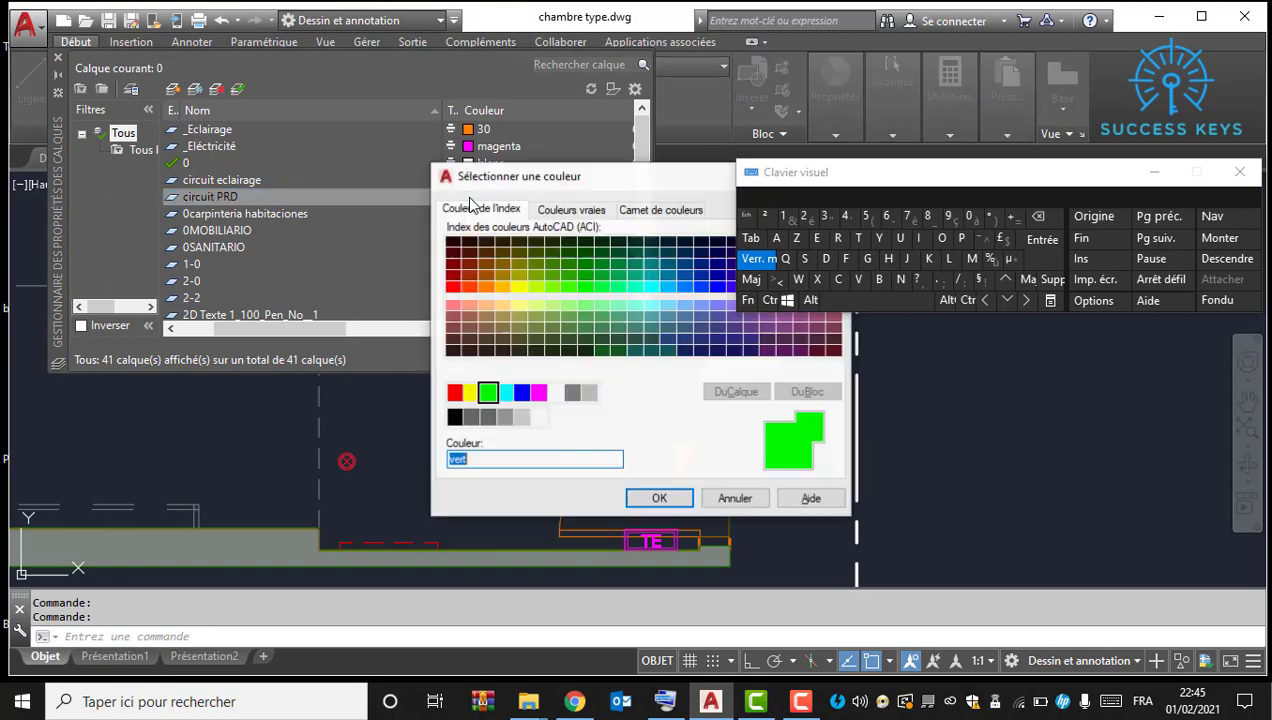
{"action": "left_click", "coordinate": [521, 392]}
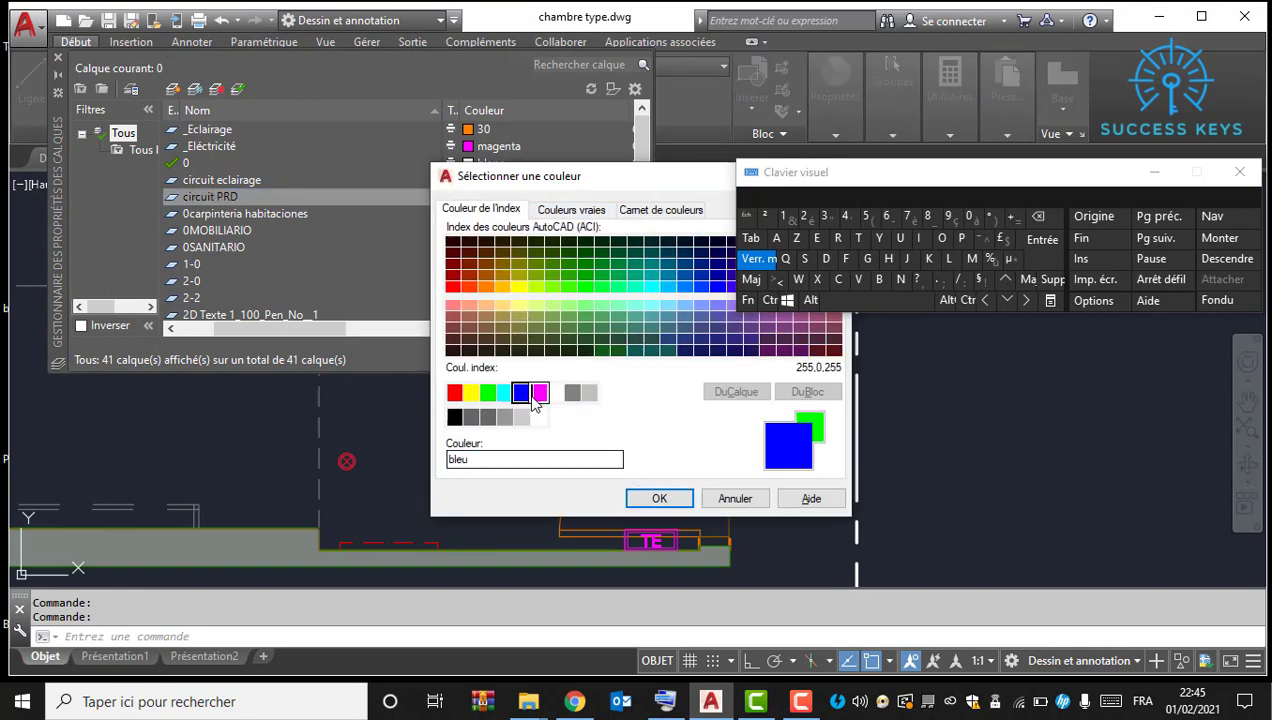
{"action": "left_click", "coordinate": [659, 499]}
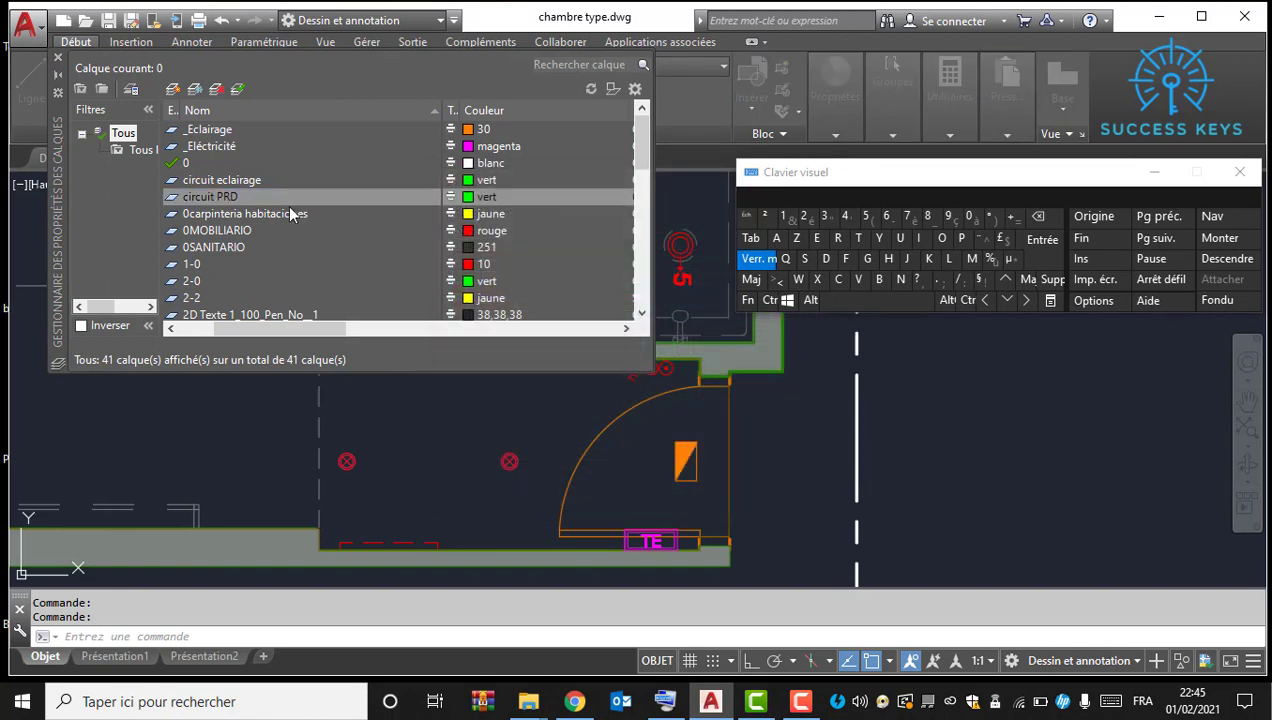
{"action": "left_click", "coordinate": [1158, 172]}
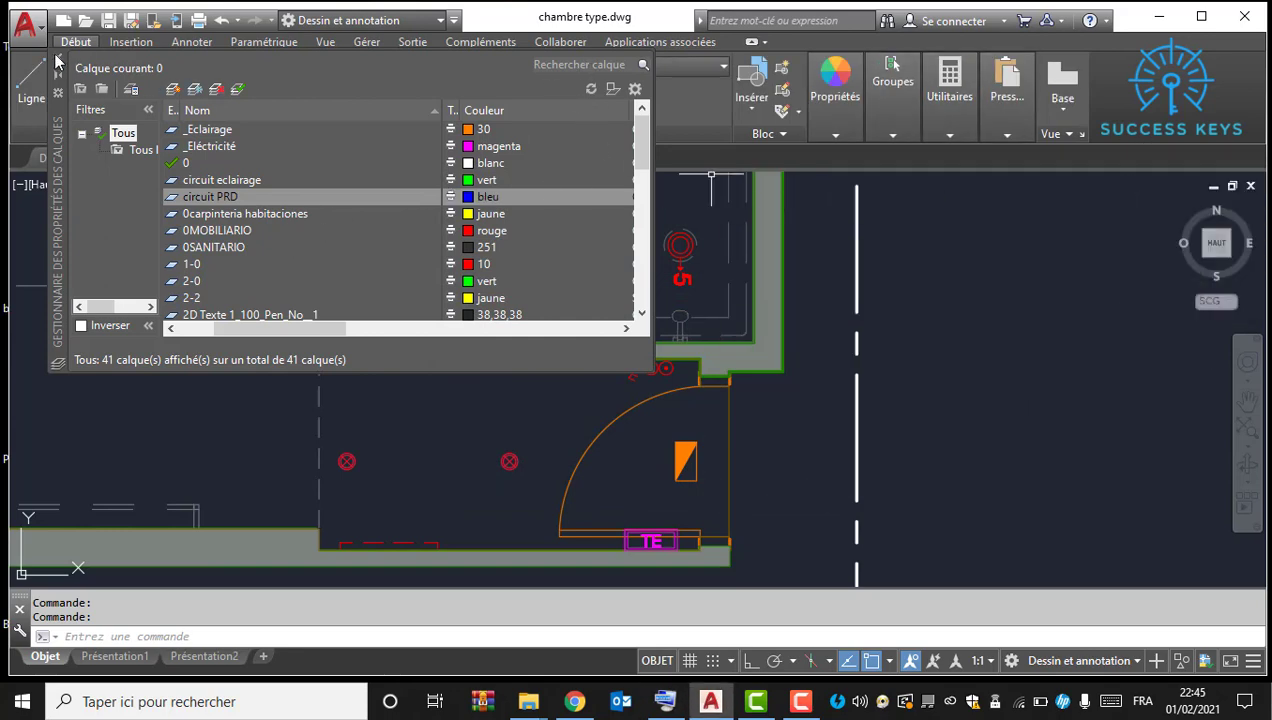
{"action": "left_click", "coordinate": [1018, 240]}
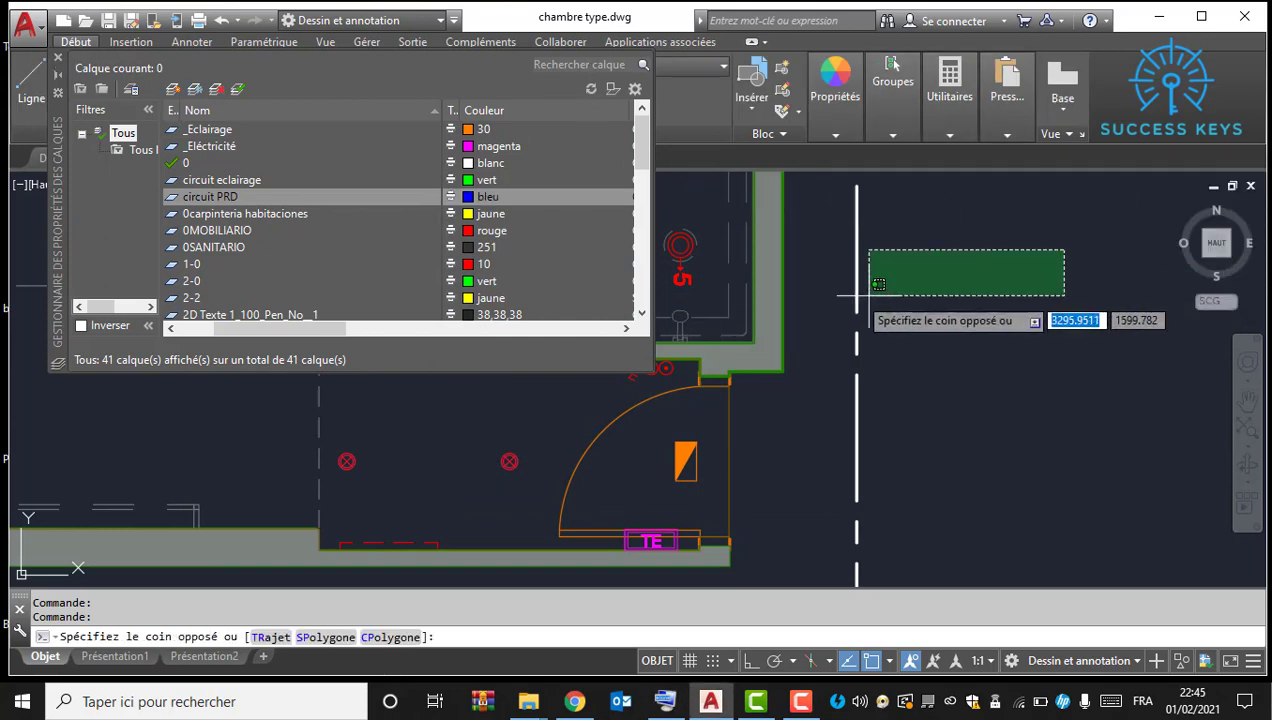
{"action": "left_click", "coordinate": [58, 58]}
Step: Make circuit eclairage the current layer of the drawing
{"action": "scroll", "coordinate": [645, 238], "scroll_direction": "down", "scroll_amount": 2}
{"action": "middle_click_drag", "start_coordinate": [643, 335], "coordinate": [613, 250]}
{"action": "scroll", "coordinate": [632, 276], "scroll_direction": "up", "scroll_amount": 4}
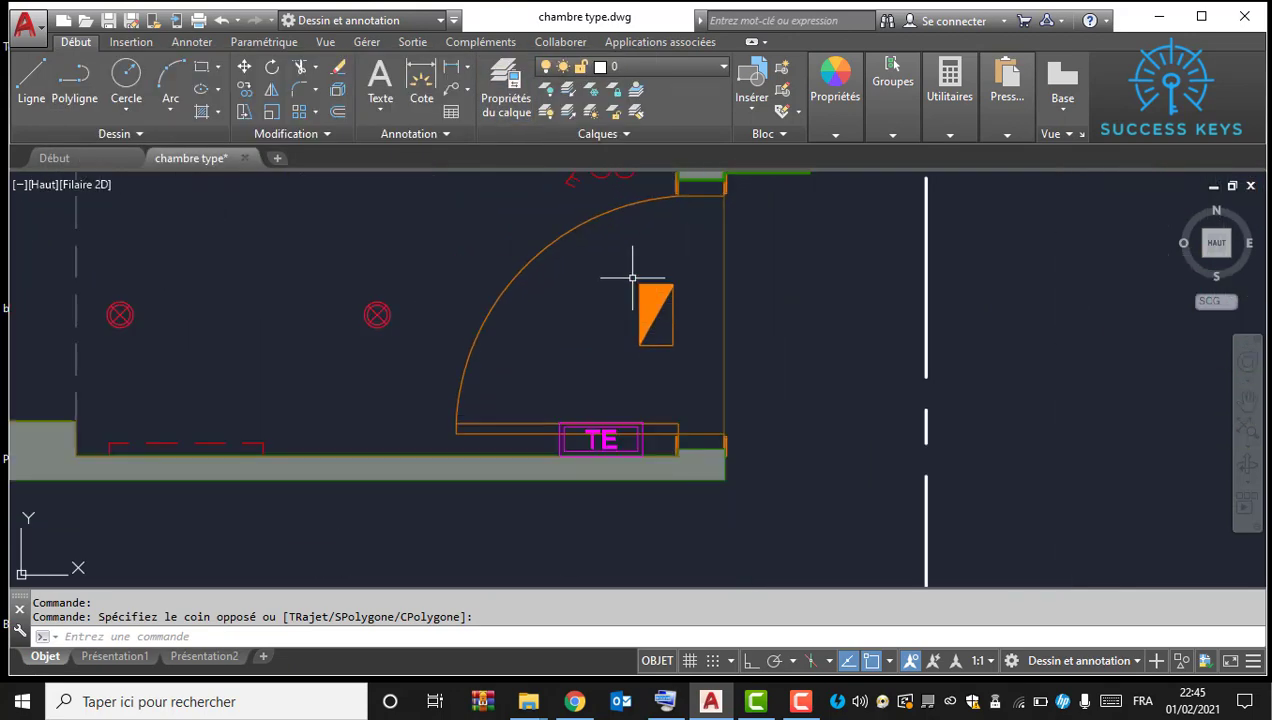
{"action": "middle_click_drag", "start_coordinate": [536, 230], "coordinate": [548, 303]}
{"action": "scroll", "coordinate": [548, 290], "scroll_direction": "down", "scroll_amount": 2}
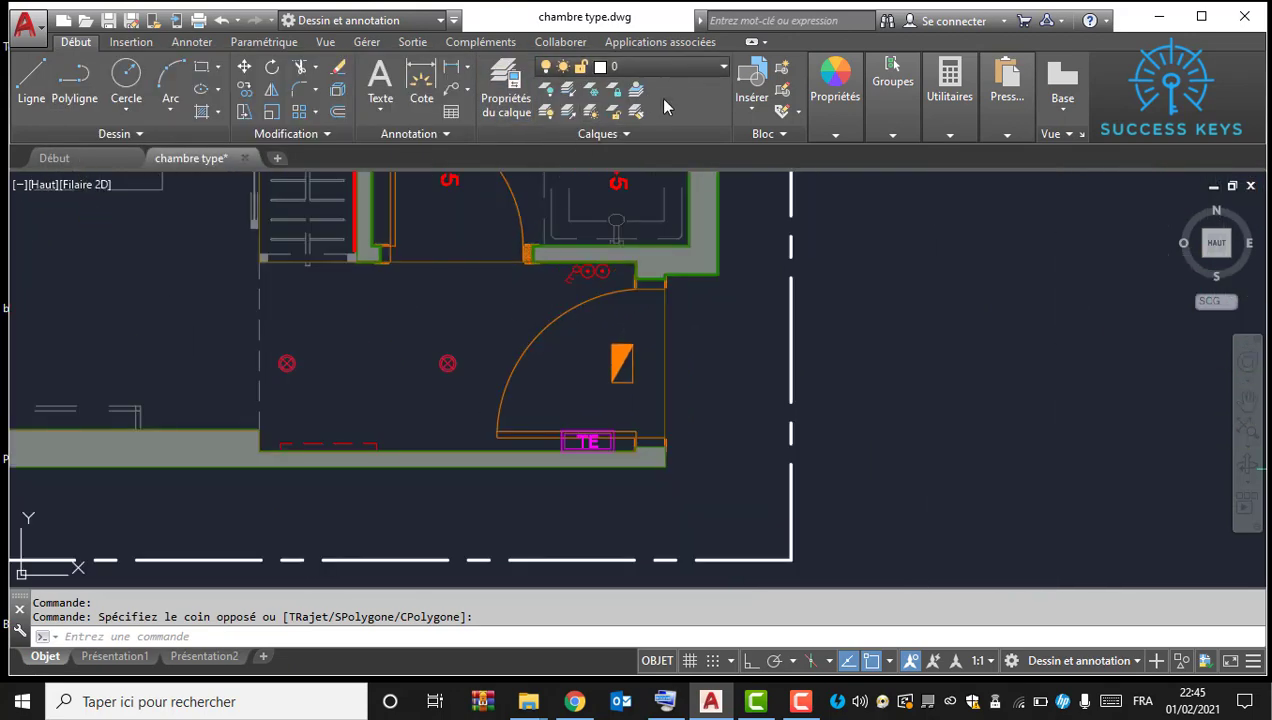
{"action": "left_click", "coordinate": [672, 68]}
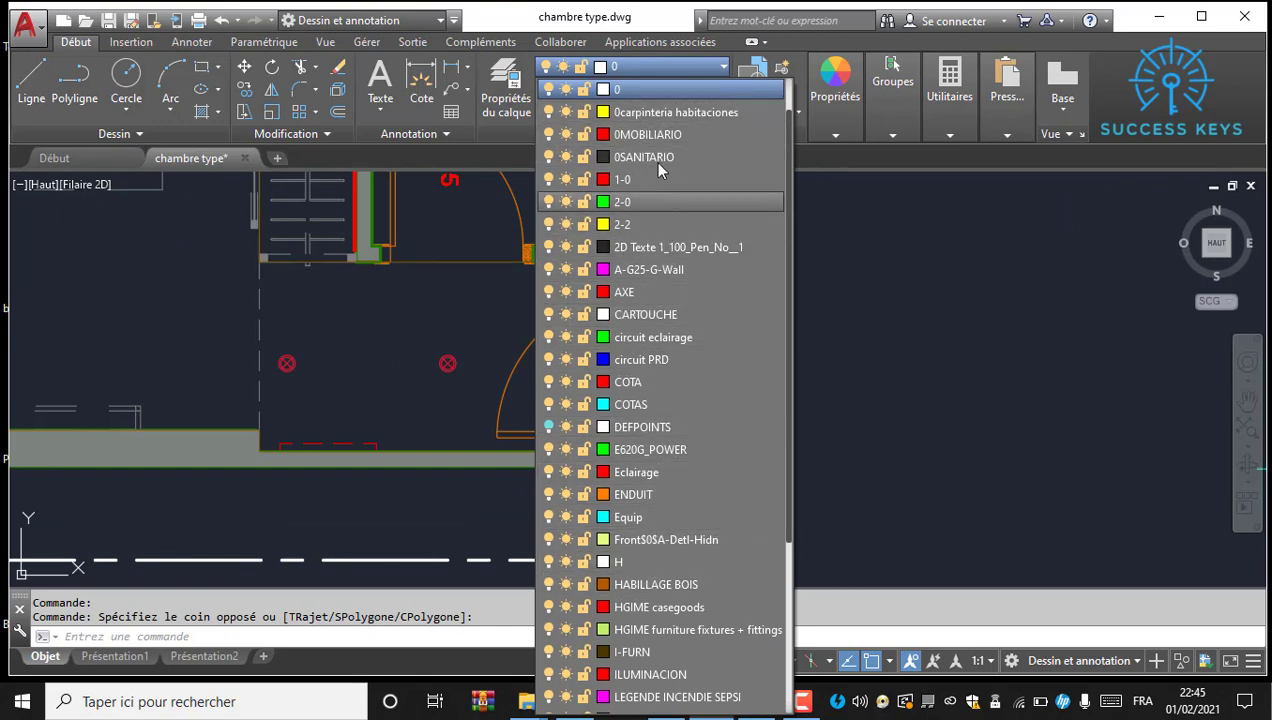
{"action": "scroll", "coordinate": [668, 405], "scroll_direction": "down", "scroll_amount": 1}
{"action": "scroll", "coordinate": [666, 400], "scroll_direction": "down", "scroll_amount": 2}
{"action": "scroll", "coordinate": [663, 360], "scroll_direction": "up", "scroll_amount": 4}
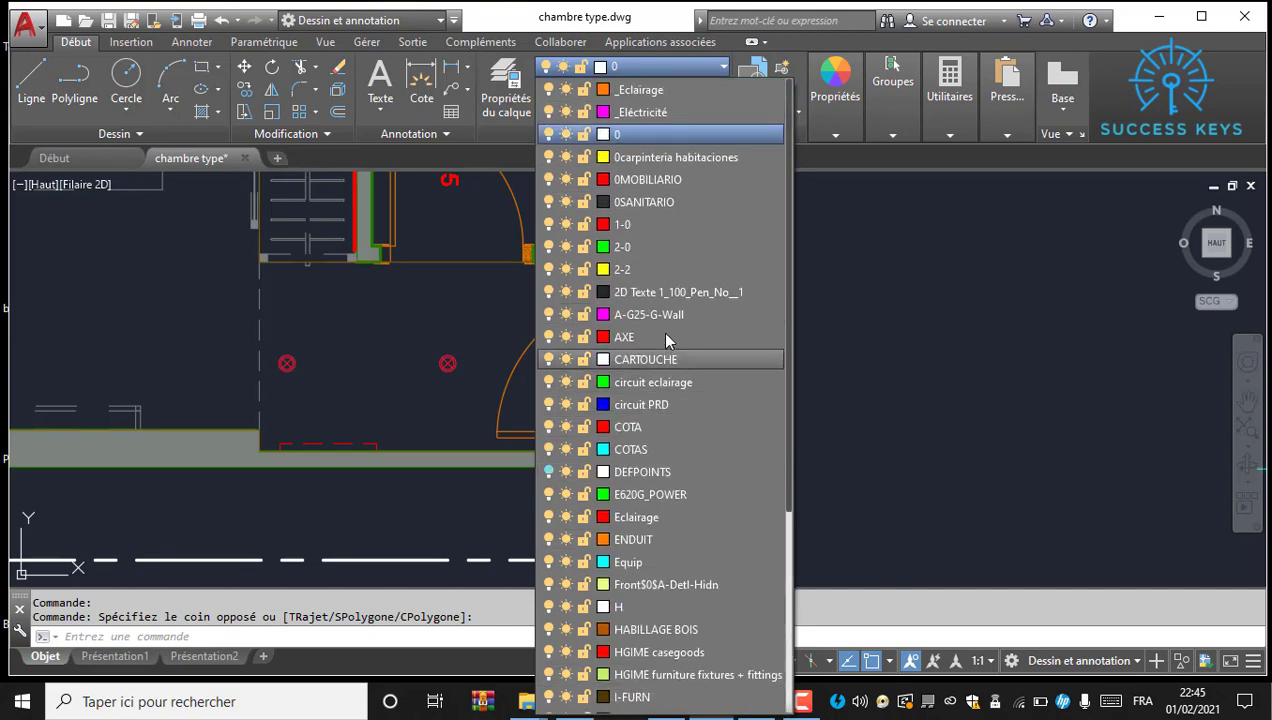
{"action": "left_click", "coordinate": [638, 382]}
Step: Set the current object colour to green (Vert) for new objects
{"action": "left_click", "coordinate": [830, 90]}
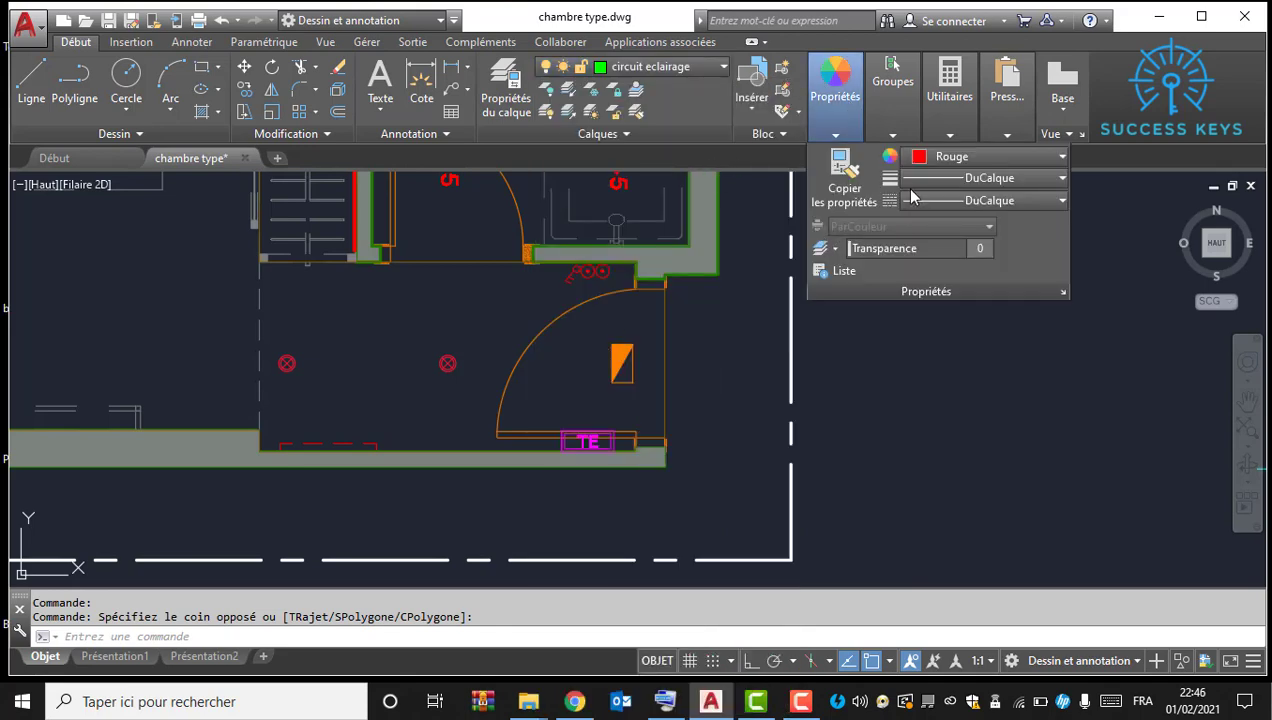
{"action": "left_click", "coordinate": [975, 157]}
{"action": "left_click", "coordinate": [952, 347]}
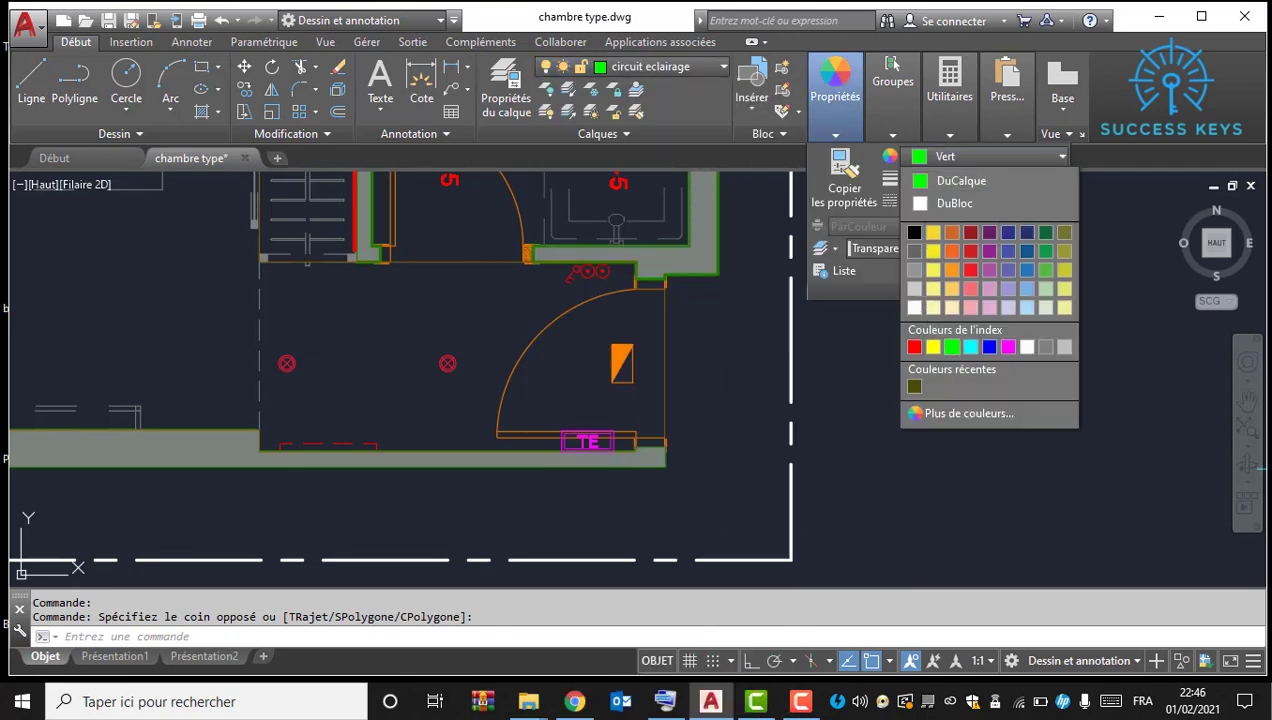
{"action": "key", "text": "Escape"}
{"action": "key", "text": "Escape"}
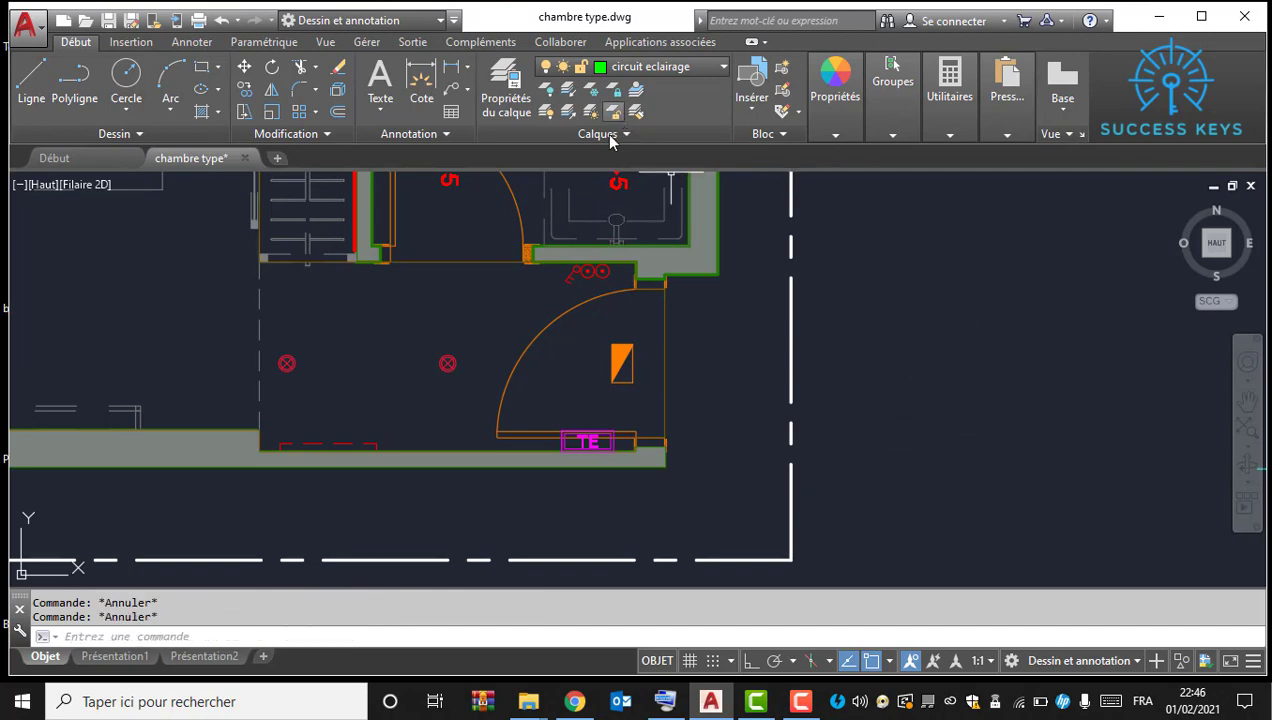
Step: Examine the switch and push-button symbols beside the entrance door and the two corridor spots of the upper PLAN KING room
{"action": "scroll", "coordinate": [562, 301], "scroll_direction": "down", "scroll_amount": 2}
{"action": "scroll", "coordinate": [600, 330], "scroll_direction": "up", "scroll_amount": 7}
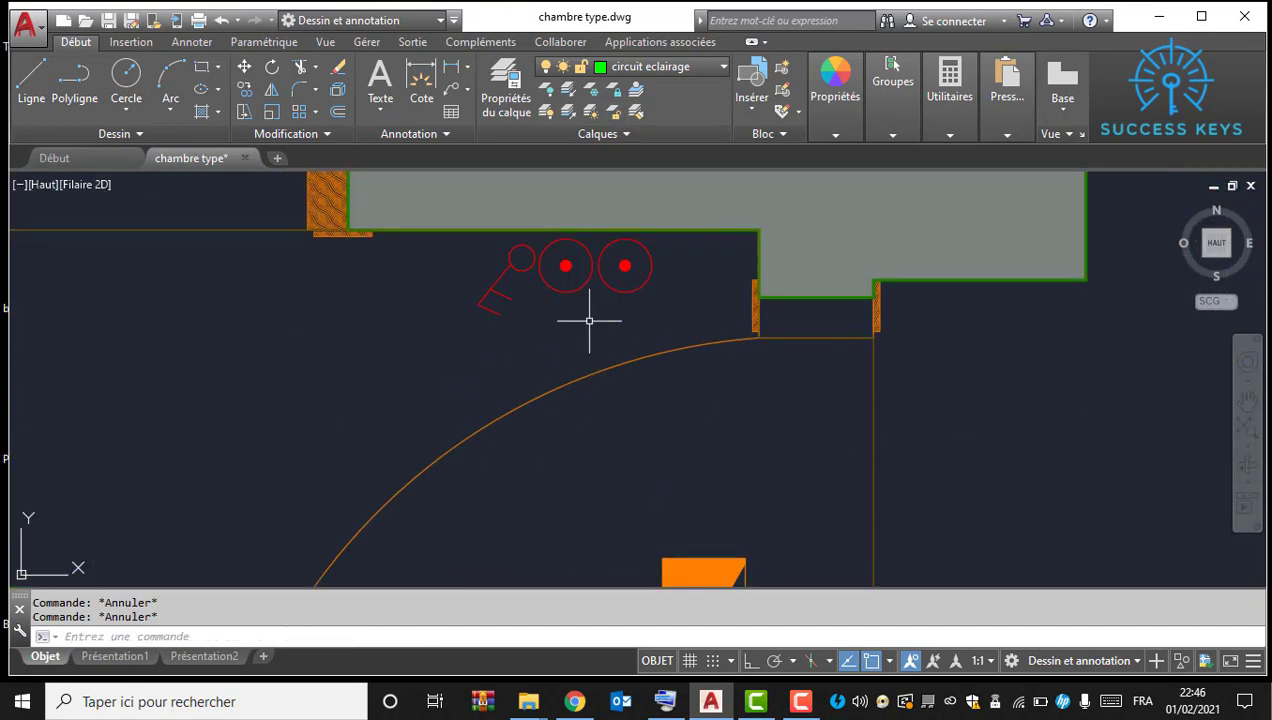
{"action": "scroll", "coordinate": [620, 322], "scroll_direction": "down", "scroll_amount": 1}
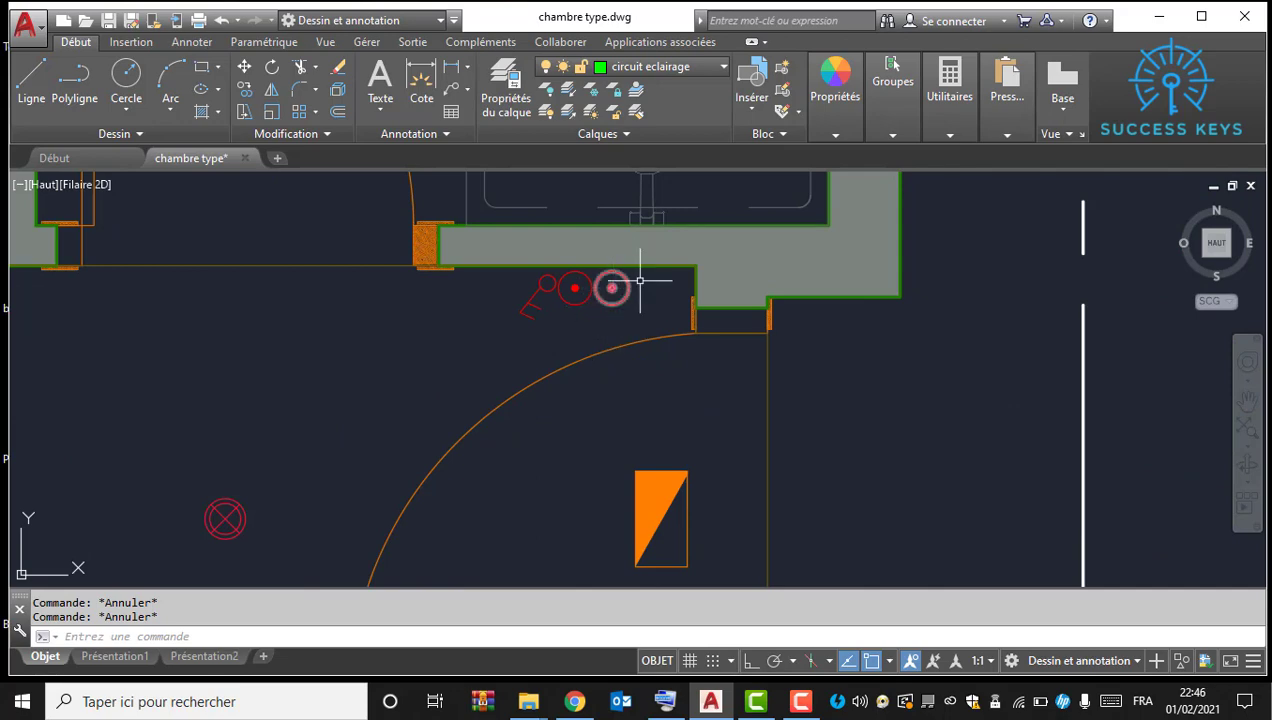
{"action": "scroll", "coordinate": [621, 294], "scroll_direction": "down", "scroll_amount": 4}
{"action": "middle_click_drag", "start_coordinate": [216, 328], "coordinate": [463, 393]}
{"action": "scroll", "coordinate": [760, 355], "scroll_direction": "down", "scroll_amount": 1}
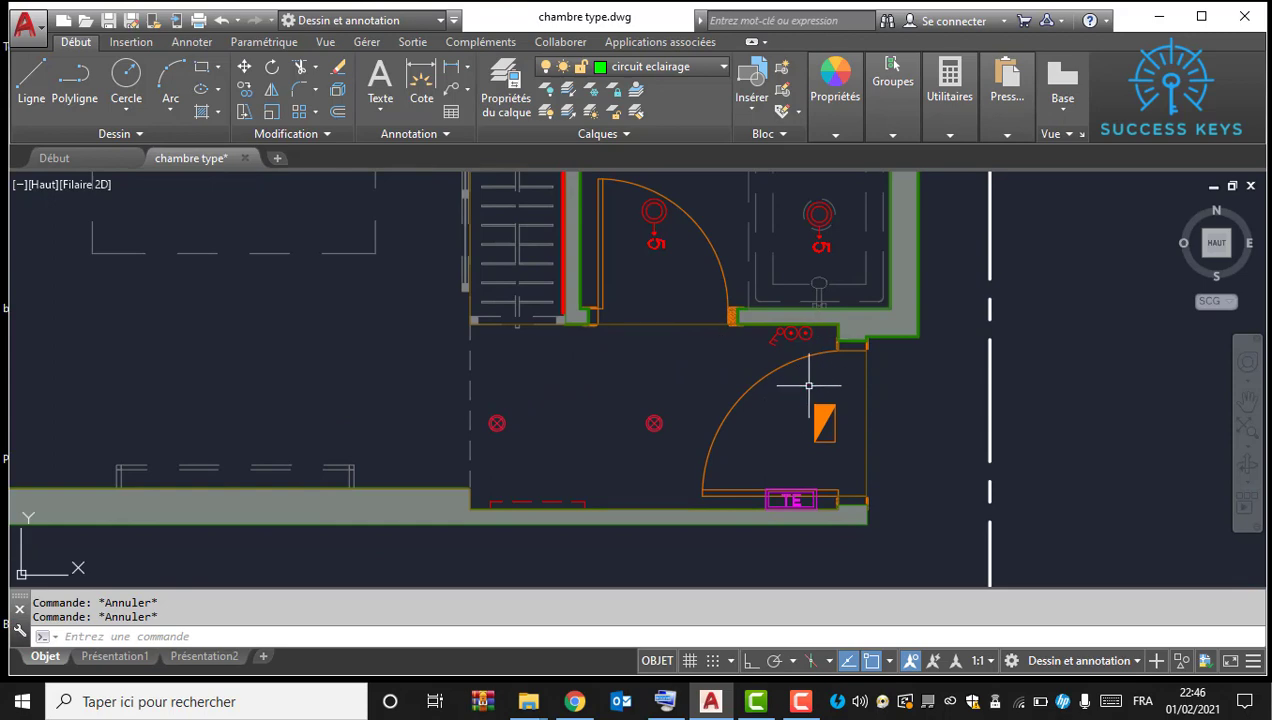
{"action": "scroll", "coordinate": [555, 405], "scroll_direction": "down", "scroll_amount": 1}
{"action": "scroll", "coordinate": [549, 409], "scroll_direction": "up", "scroll_amount": 1}
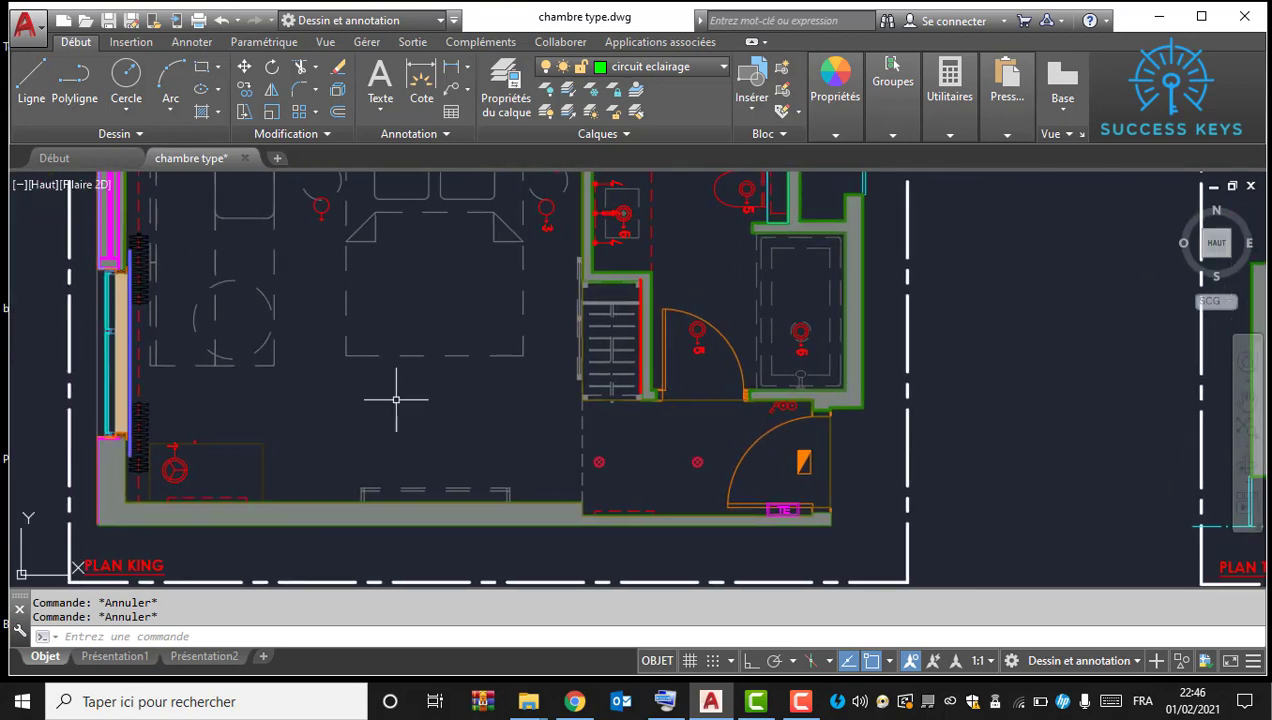
Step: Examine the bedroom and bathroom light points of the upper PLAN KING room, and the overall arrangement of the room plans
{"action": "scroll", "coordinate": [809, 454], "scroll_direction": "up", "scroll_amount": 1}
{"action": "scroll", "coordinate": [786, 463], "scroll_direction": "up", "scroll_amount": 1}
{"action": "middle_click_drag", "start_coordinate": [896, 475], "coordinate": [736, 490]}
{"action": "mouse_move", "coordinate": [489, 510]}
{"action": "middle_mouse_down"}
{"action": "mouse_move", "coordinate": [559, 451]}
{"action": "mouse_move", "coordinate": [782, 548]}
{"action": "middle_mouse_up"}
{"action": "scroll", "coordinate": [658, 492], "scroll_direction": "down", "scroll_amount": 4}
{"action": "middle_click_drag", "start_coordinate": [513, 282], "coordinate": [537, 381]}
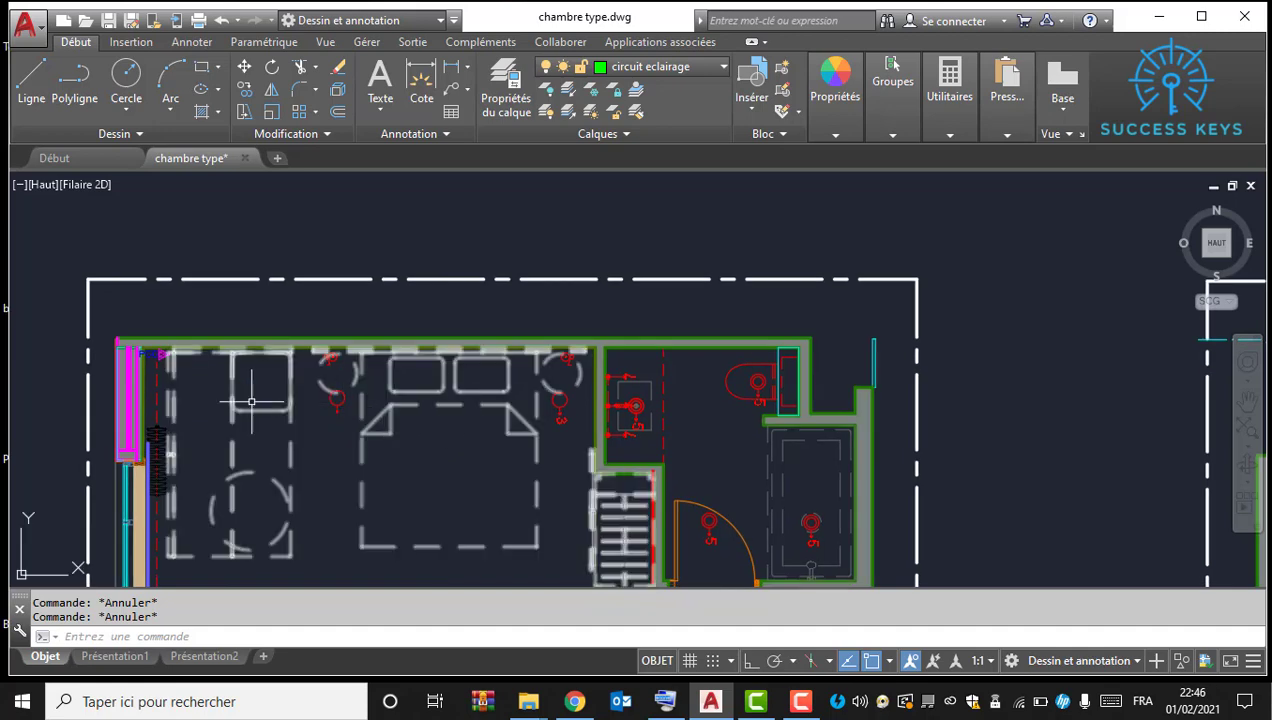
{"action": "middle_click_drag", "start_coordinate": [250, 399], "coordinate": [350, 354]}
{"action": "scroll", "coordinate": [268, 310], "scroll_direction": "down", "scroll_amount": 4}
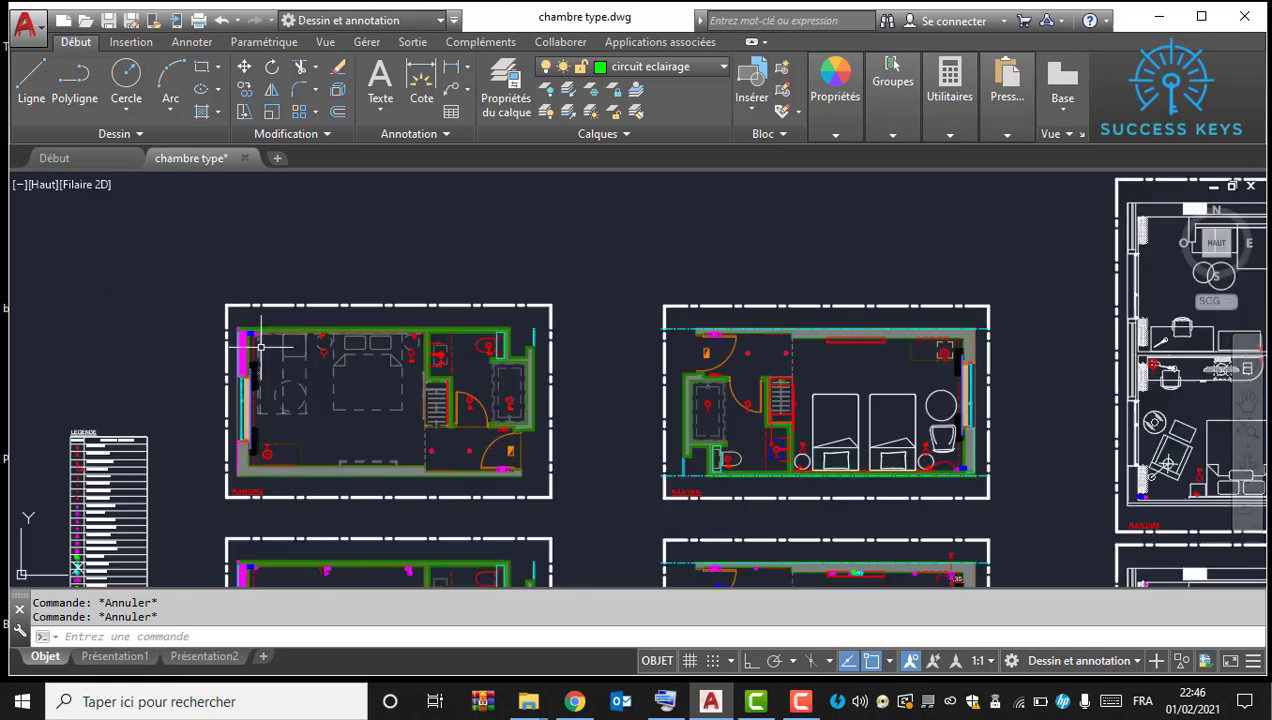
{"action": "middle_click_drag", "start_coordinate": [813, 555], "coordinate": [636, 387]}
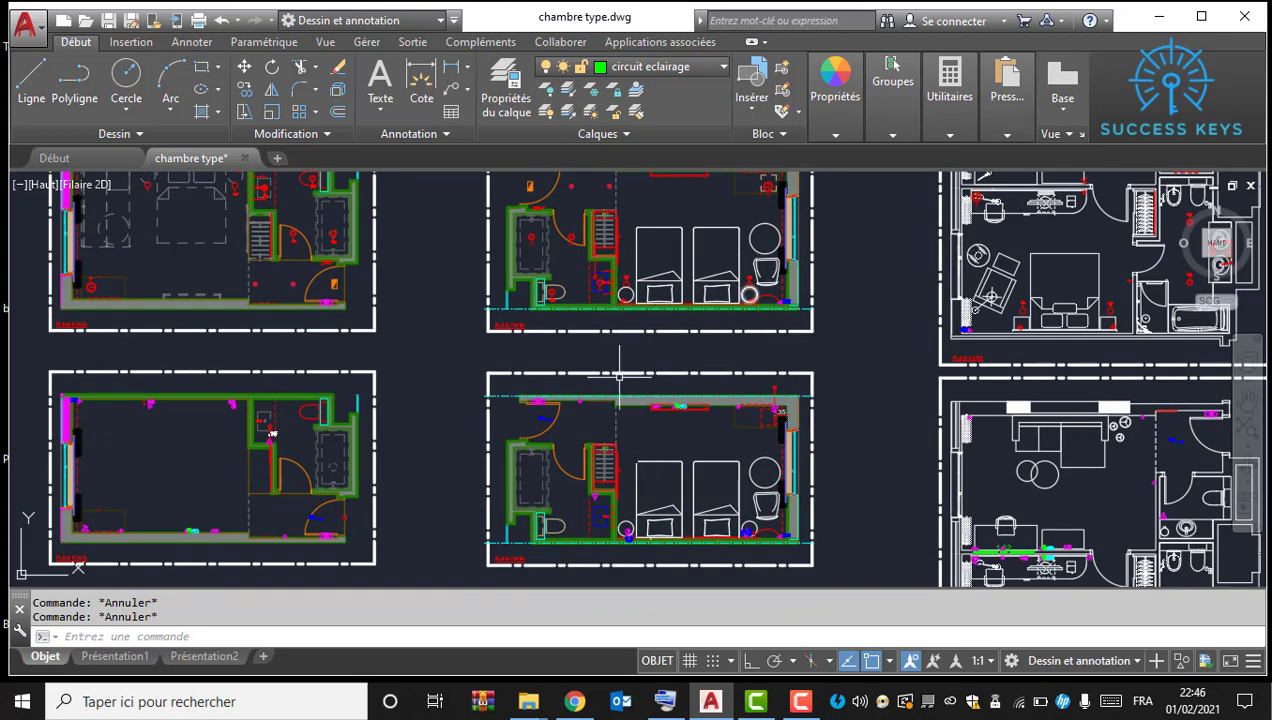
Step: Examine the switch and push-buttons beside the entrance door and the two corridor spots of the upper PLAN KING room
{"action": "scroll", "coordinate": [470, 274], "scroll_direction": "up", "scroll_amount": 8}
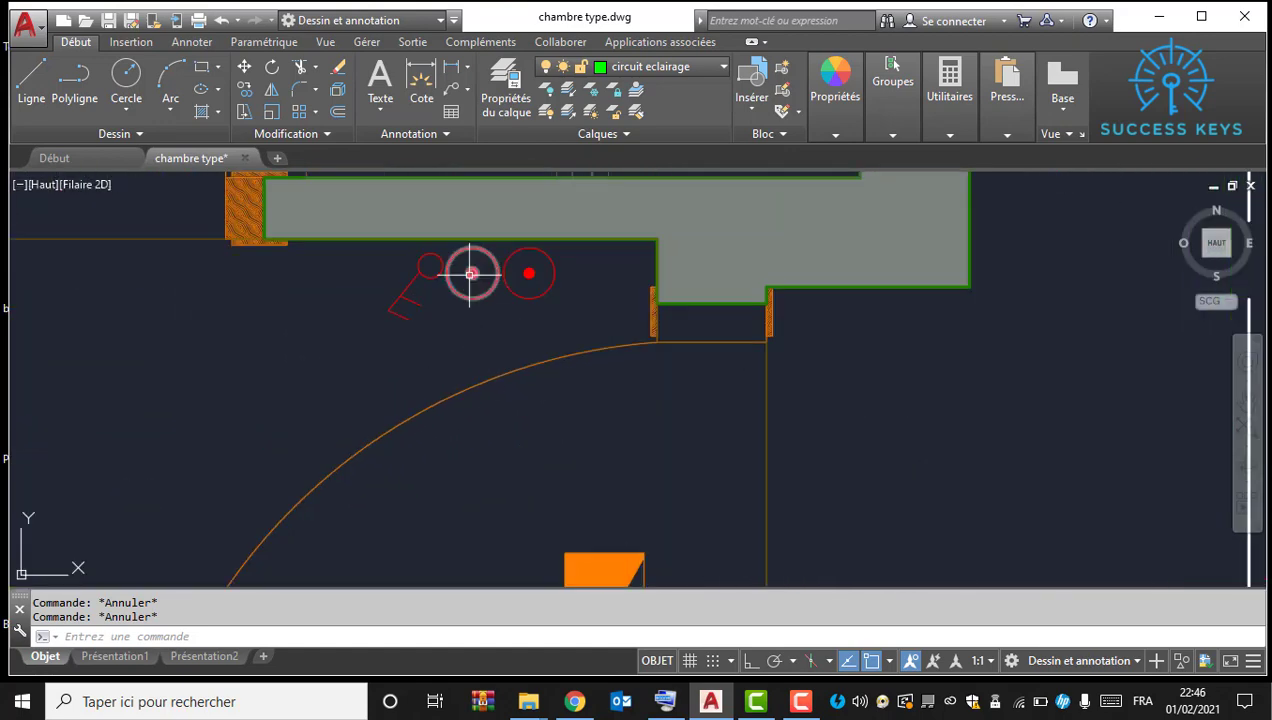
{"action": "scroll", "coordinate": [445, 287], "scroll_direction": "down", "scroll_amount": 3}
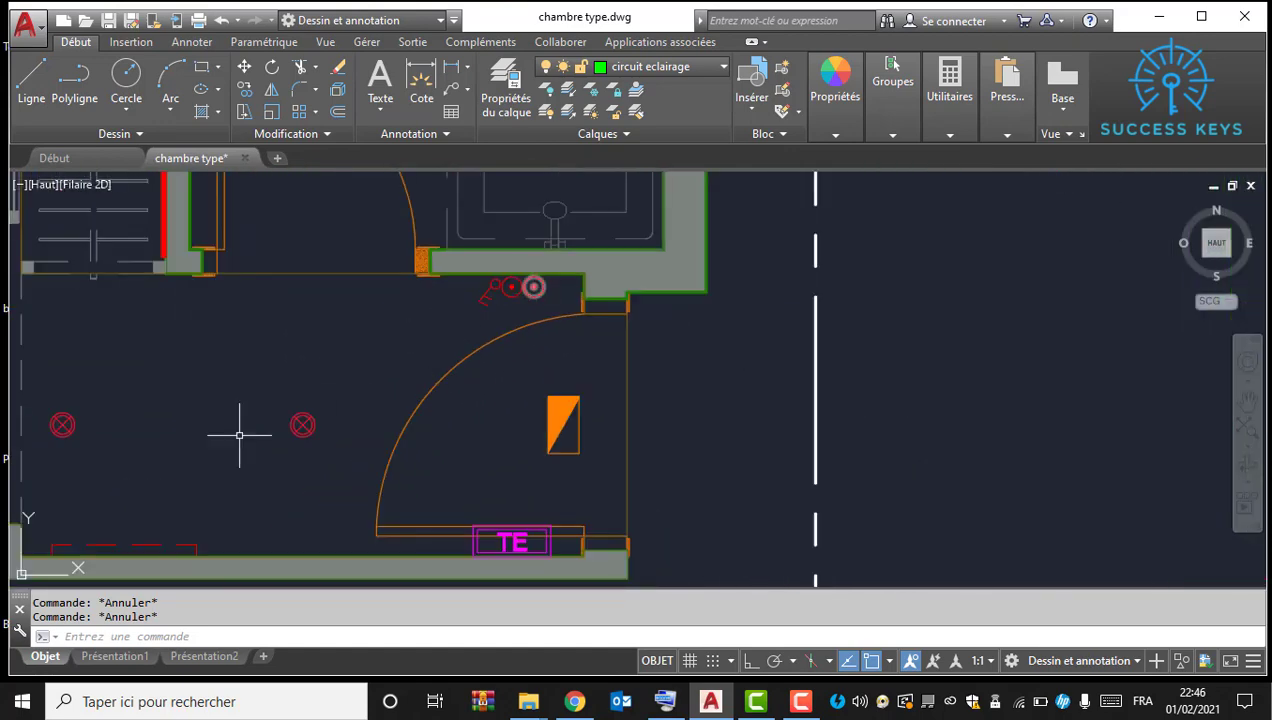
{"action": "middle_click_drag", "start_coordinate": [303, 439], "coordinate": [384, 405]}
{"action": "scroll", "coordinate": [368, 372], "scroll_direction": "down", "scroll_amount": 4}
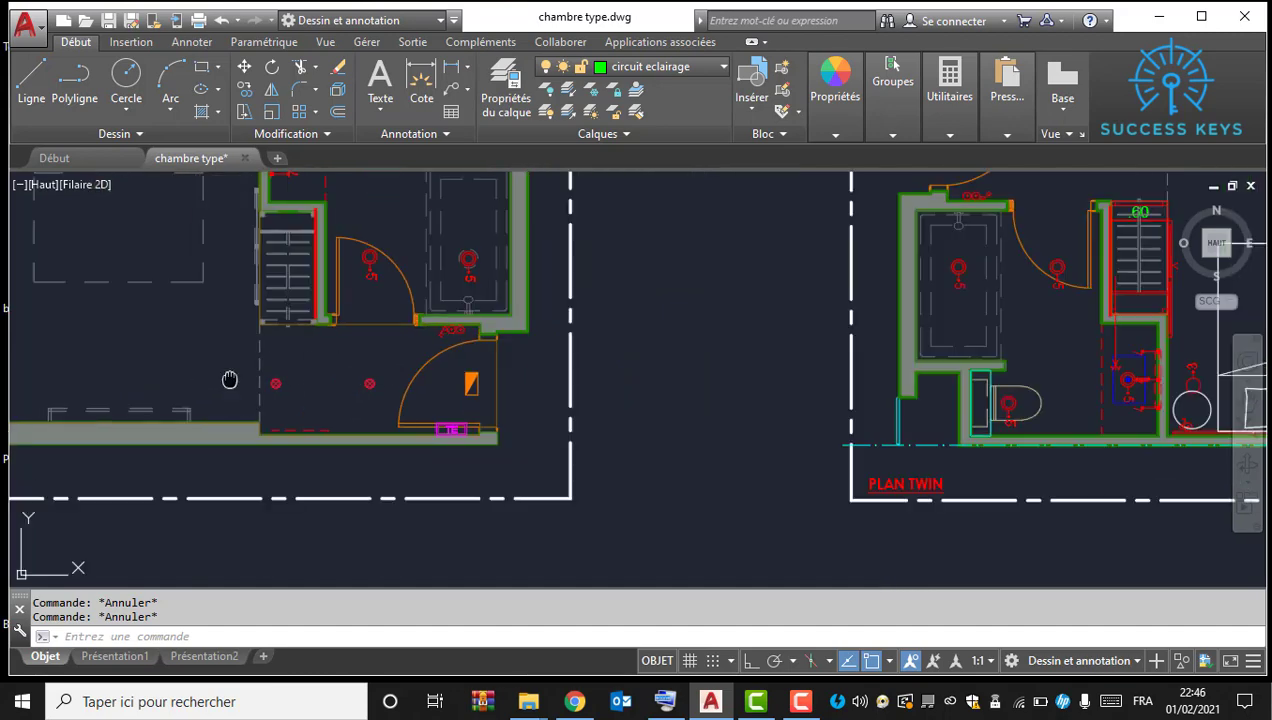
{"action": "middle_click_drag", "start_coordinate": [229, 378], "coordinate": [327, 446]}
{"action": "middle_click_drag", "start_coordinate": [194, 406], "coordinate": [300, 437]}
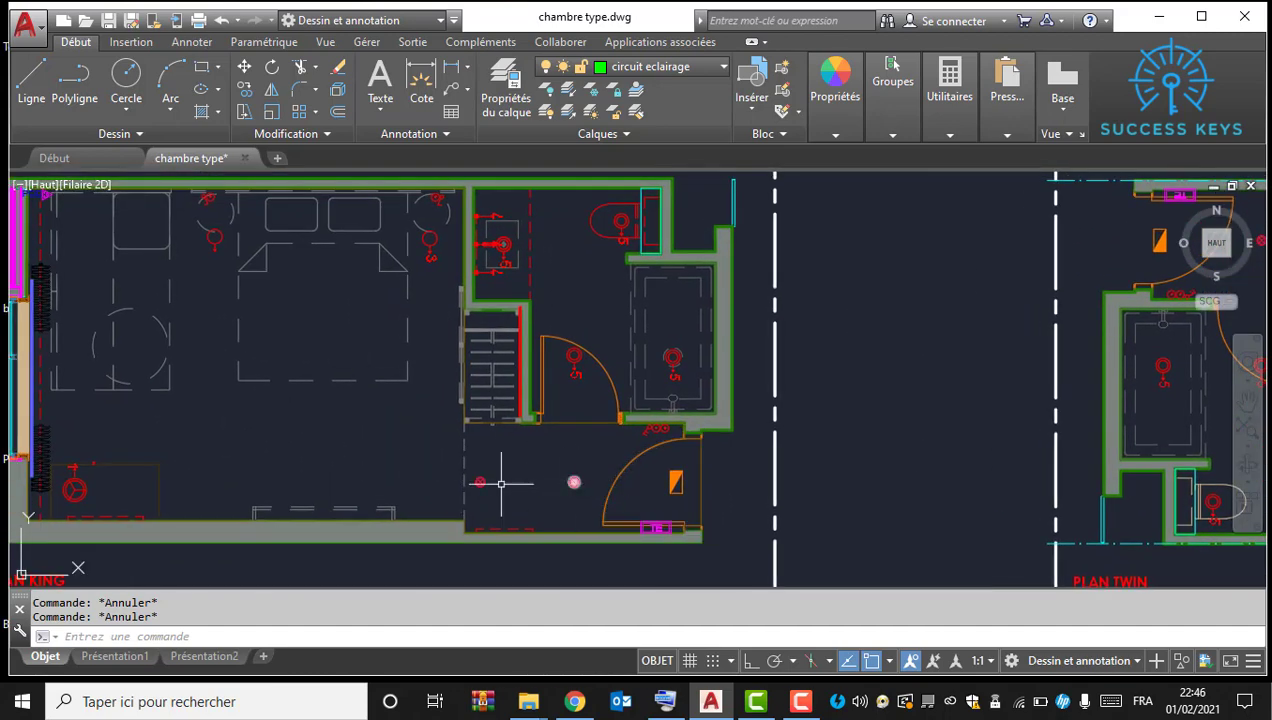
{"action": "middle_click_drag", "start_coordinate": [350, 349], "coordinate": [356, 479]}
{"action": "middle_click_drag", "start_coordinate": [442, 568], "coordinate": [362, 332]}
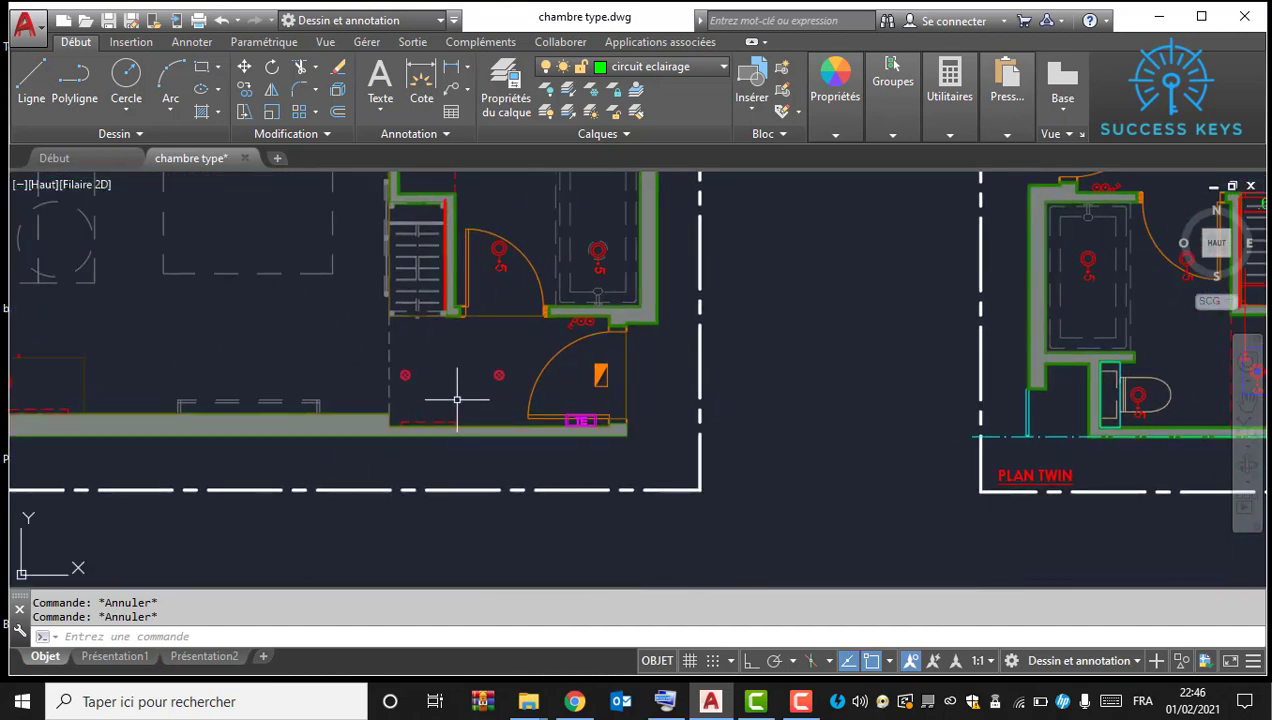
{"action": "scroll", "coordinate": [264, 326], "scroll_direction": "down", "scroll_amount": 2}
{"action": "middle_click_drag", "start_coordinate": [205, 343], "coordinate": [239, 347]}
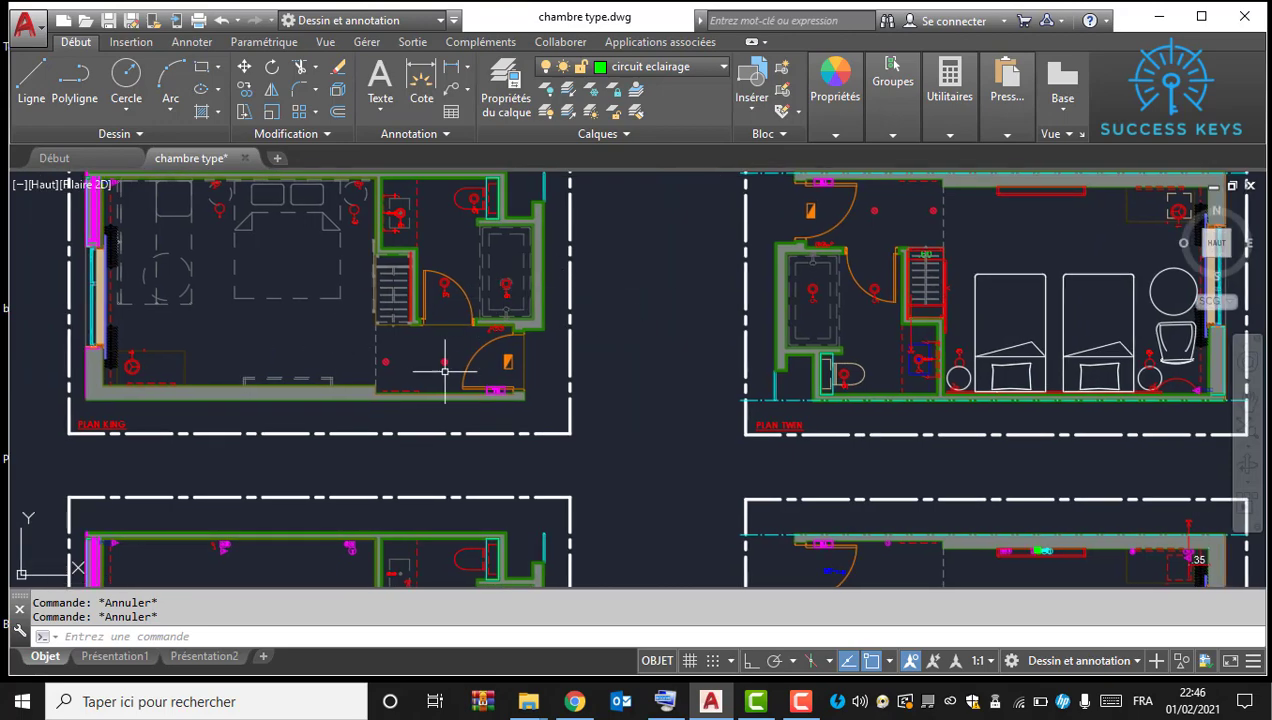
Step: Examine the bathroom light points and their position relative to the entrance controls in the upper PLAN KING room
{"action": "scroll", "coordinate": [497, 335], "scroll_direction": "up", "scroll_amount": 3}
{"action": "scroll", "coordinate": [474, 275], "scroll_direction": "up", "scroll_amount": 3}
{"action": "scroll", "coordinate": [463, 287], "scroll_direction": "down", "scroll_amount": 1}
{"action": "mouse_move", "coordinate": [463, 287]}
{"action": "middle_mouse_down"}
{"action": "mouse_move", "coordinate": [500, 298]}
{"action": "mouse_move", "coordinate": [440, 365]}
{"action": "middle_mouse_up"}
{"action": "scroll", "coordinate": [500, 298], "scroll_direction": "down", "scroll_amount": 3}
{"action": "scroll", "coordinate": [468, 312], "scroll_direction": "up", "scroll_amount": 2}
{"action": "scroll", "coordinate": [434, 355], "scroll_direction": "down", "scroll_amount": 1}
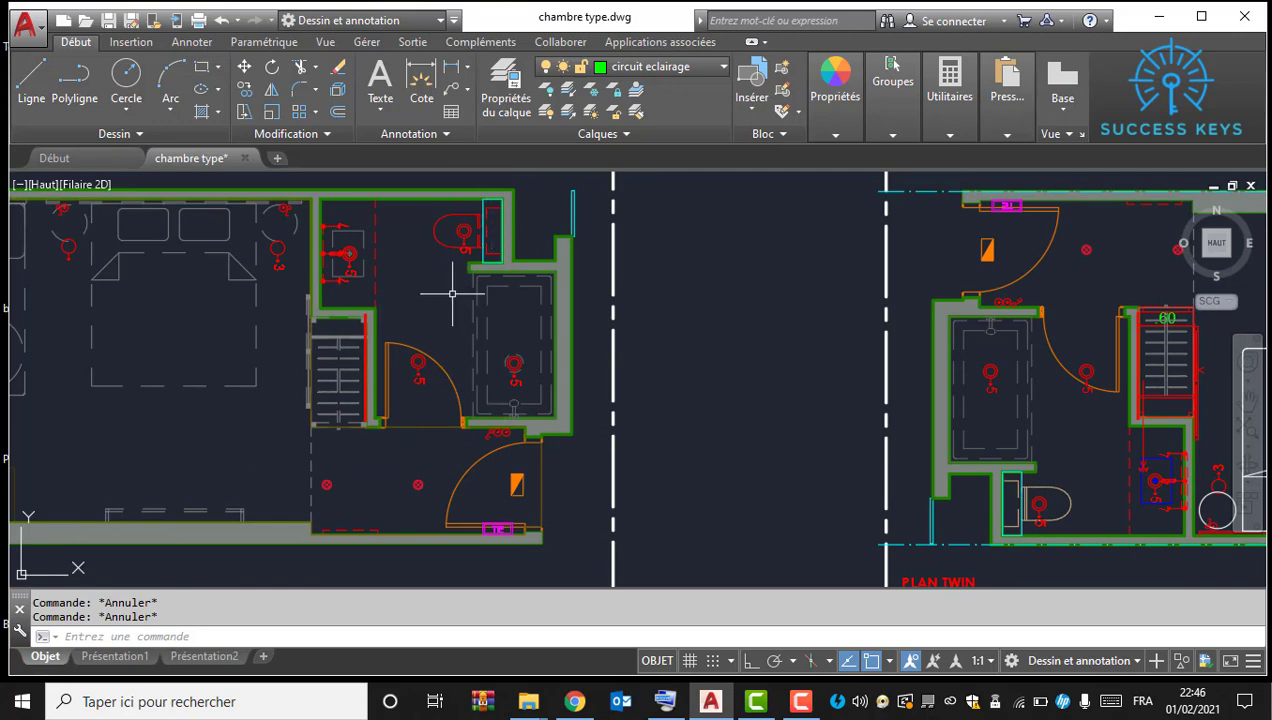
{"action": "scroll", "coordinate": [360, 281], "scroll_direction": "down", "scroll_amount": 2}
{"action": "middle_click_drag", "start_coordinate": [263, 437], "coordinate": [368, 427]}
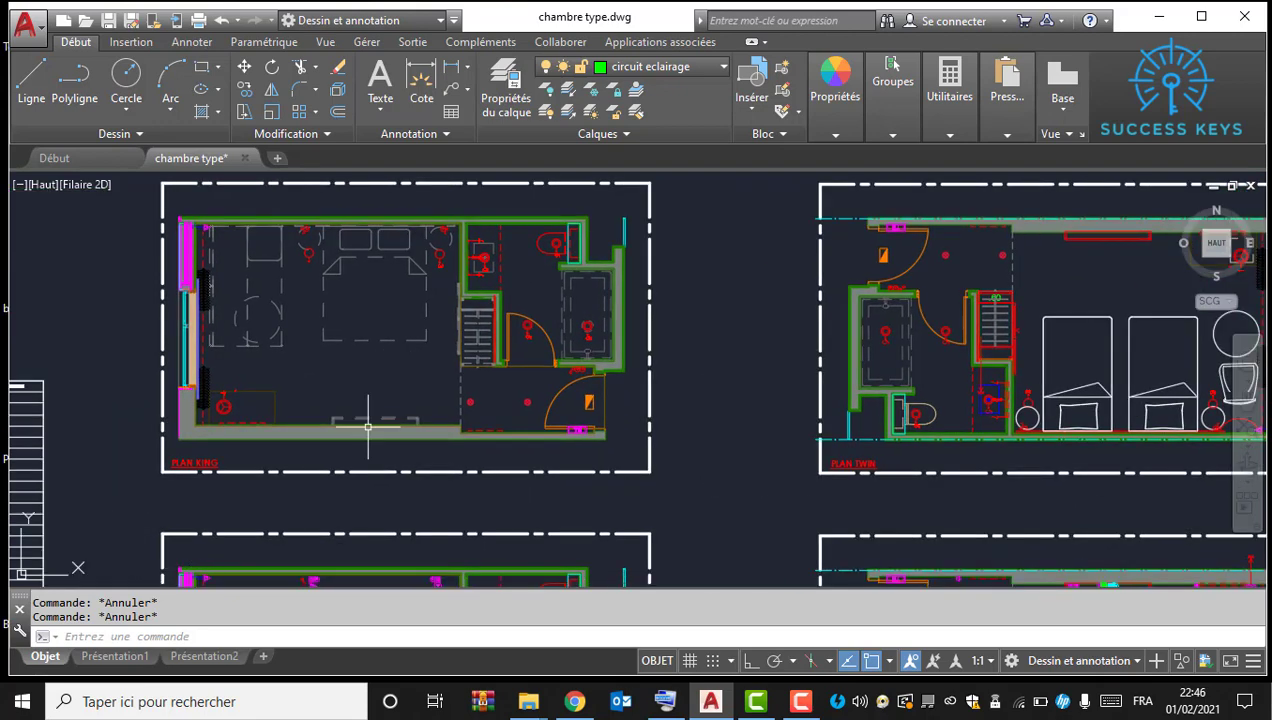
Step: Examine the desk lamp near the window and the lamps, switches and push-buttons on both sides of the PLAN KING bed
{"action": "scroll", "coordinate": [480, 425], "scroll_direction": "up", "scroll_amount": 2}
{"action": "middle_click_drag", "start_coordinate": [196, 393], "coordinate": [323, 398]}
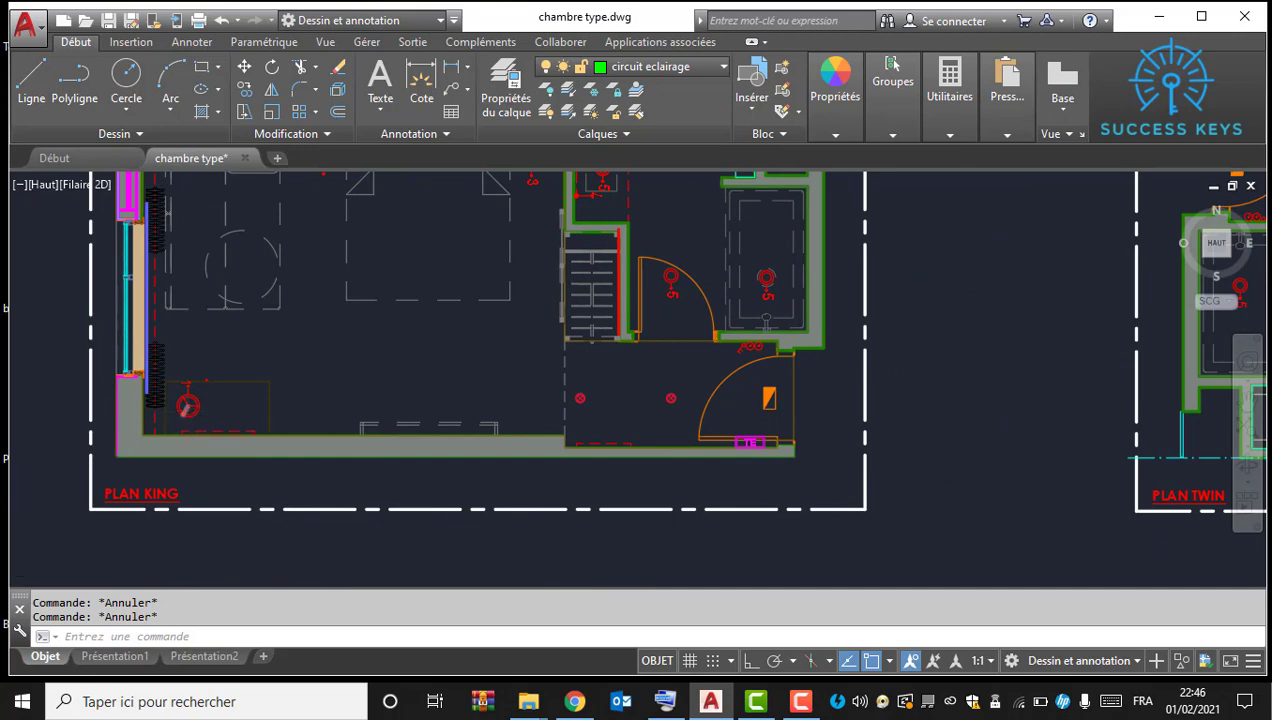
{"action": "scroll", "coordinate": [183, 385], "scroll_direction": "up", "scroll_amount": 2}
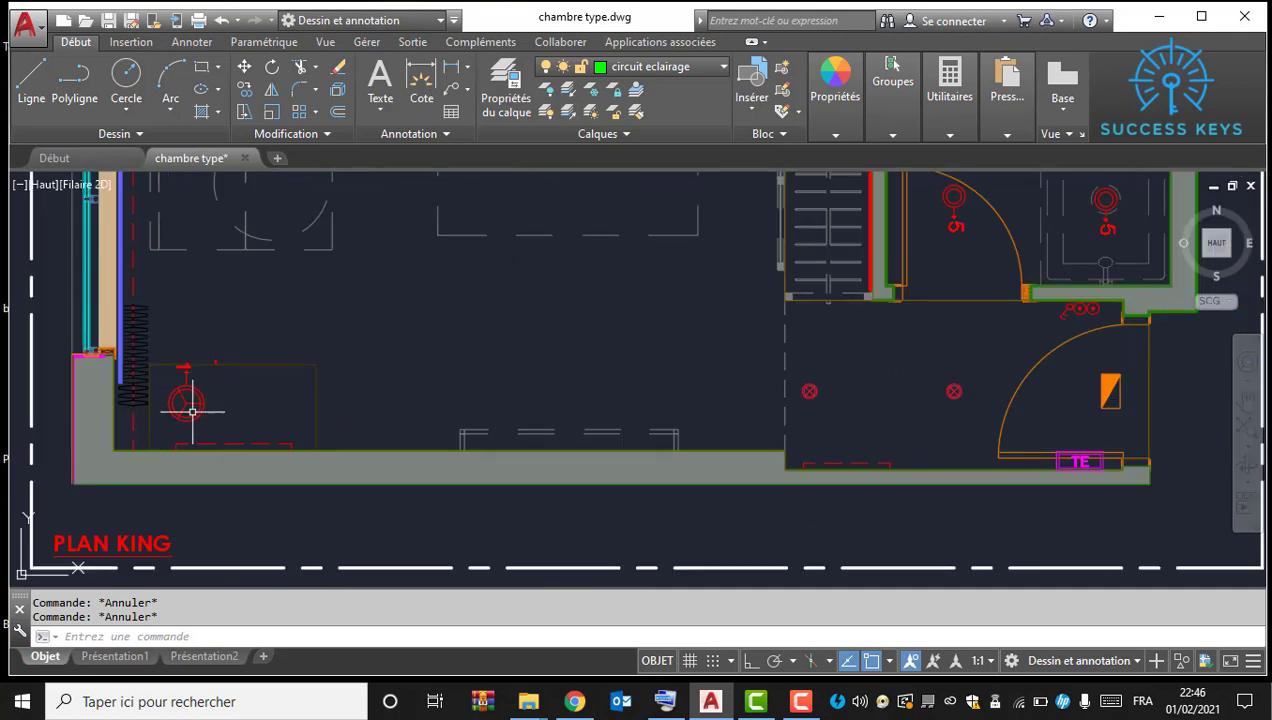
{"action": "scroll", "coordinate": [363, 378], "scroll_direction": "down", "scroll_amount": 2}
{"action": "scroll", "coordinate": [454, 261], "scroll_direction": "up", "scroll_amount": 1}
{"action": "scroll", "coordinate": [582, 307], "scroll_direction": "up", "scroll_amount": 2}
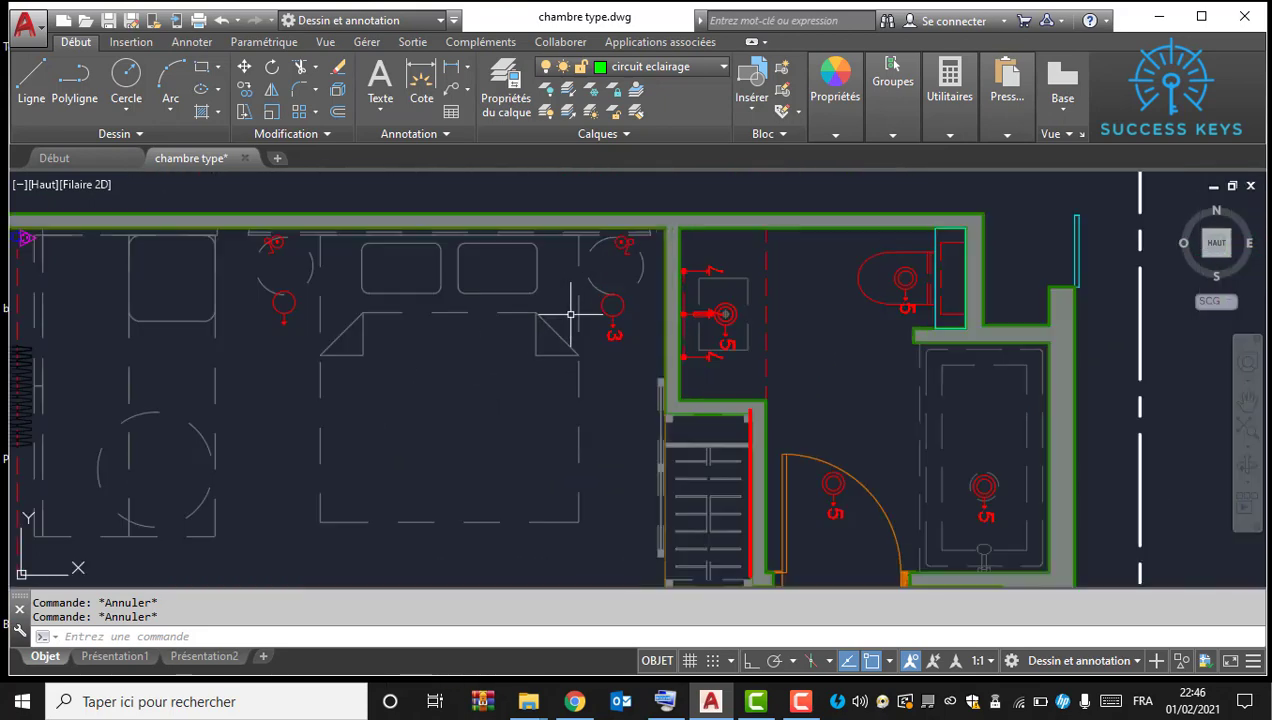
{"action": "scroll", "coordinate": [632, 303], "scroll_direction": "up", "scroll_amount": 2}
{"action": "scroll", "coordinate": [213, 397], "scroll_direction": "up", "scroll_amount": 1}
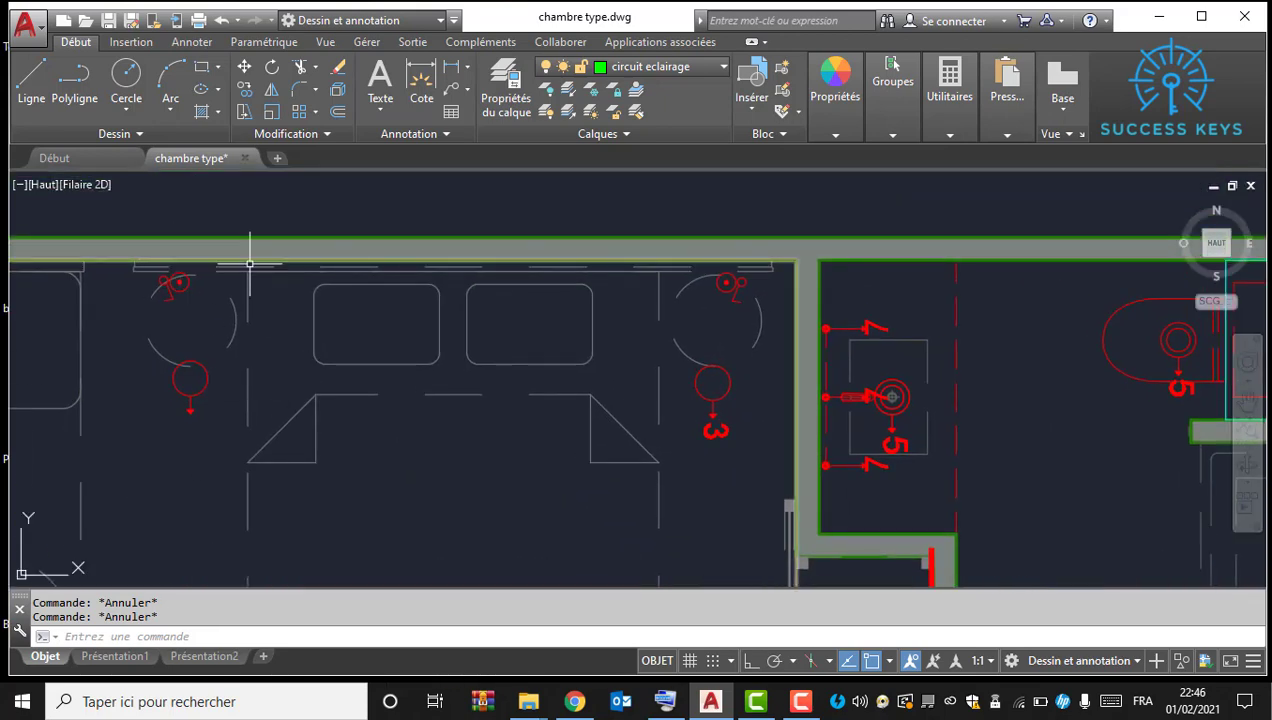
{"action": "scroll", "coordinate": [452, 422], "scroll_direction": "down", "scroll_amount": 3}
{"action": "middle_click_drag", "start_coordinate": [455, 466], "coordinate": [448, 381]}
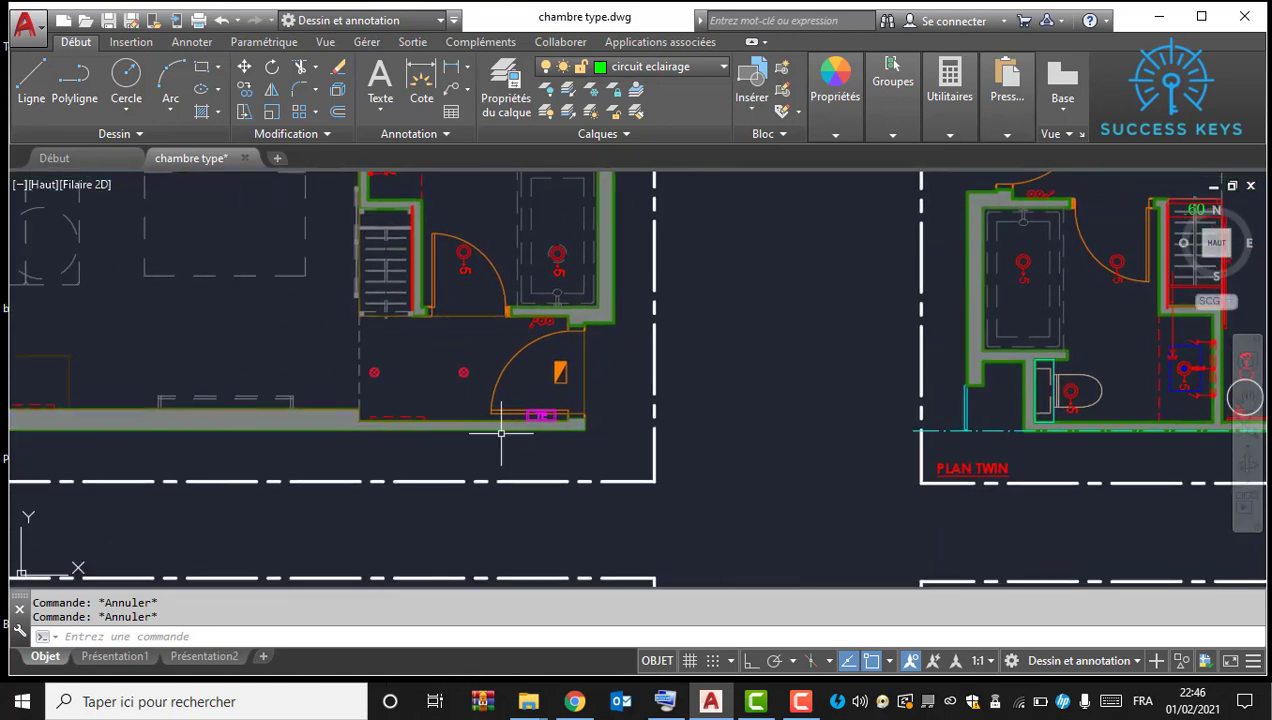
Step: Draw a three-point arc linking the centres of the two corridor spots in the upper PLAN KING room
{"action": "key", "text": "Return"}
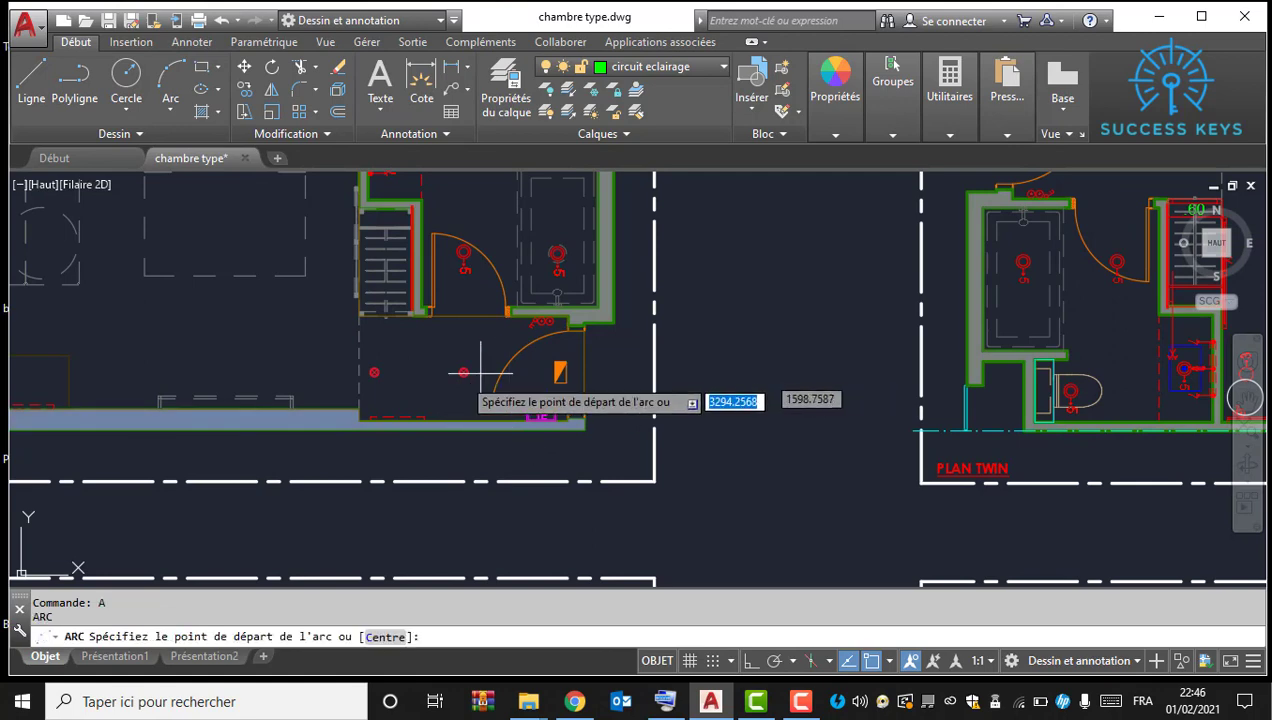
{"action": "scroll", "coordinate": [463, 371], "scroll_direction": "up", "scroll_amount": 3}
{"action": "left_click", "coordinate": [468, 355]}
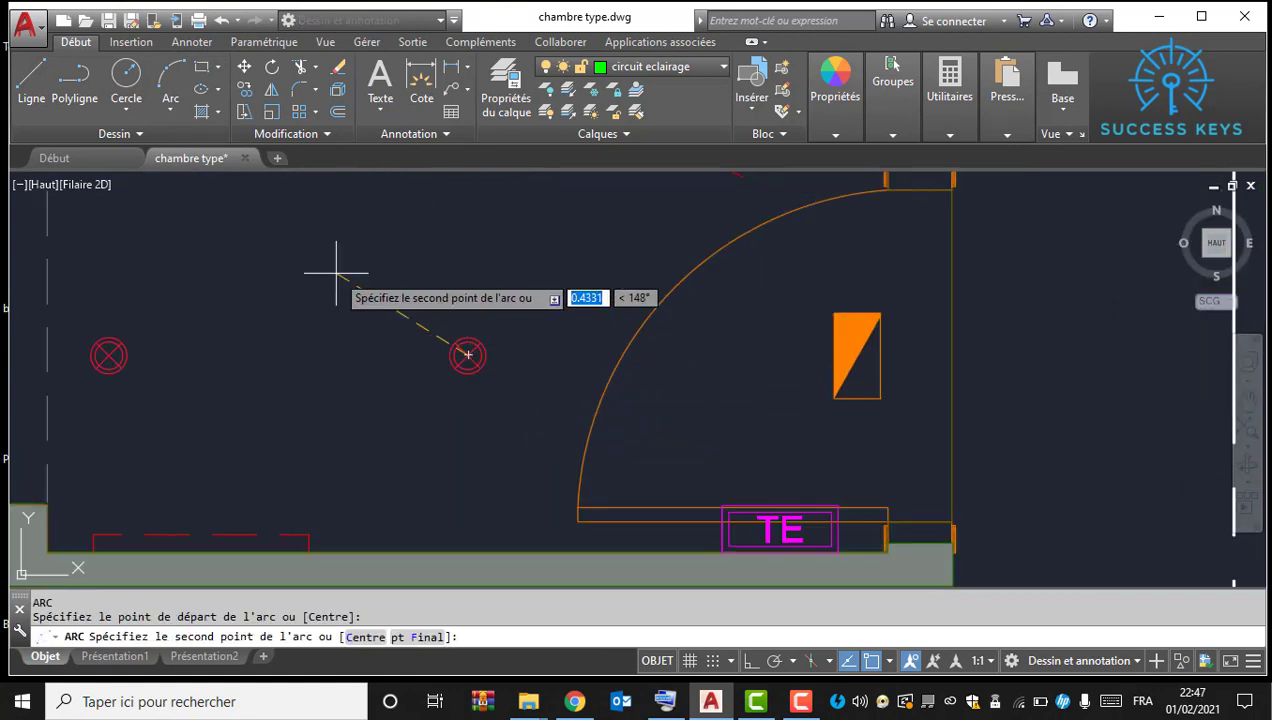
{"action": "left_click", "coordinate": [300, 241]}
{"action": "left_click", "coordinate": [108, 355]}
{"action": "scroll", "coordinate": [429, 312], "scroll_direction": "down", "scroll_amount": 2}
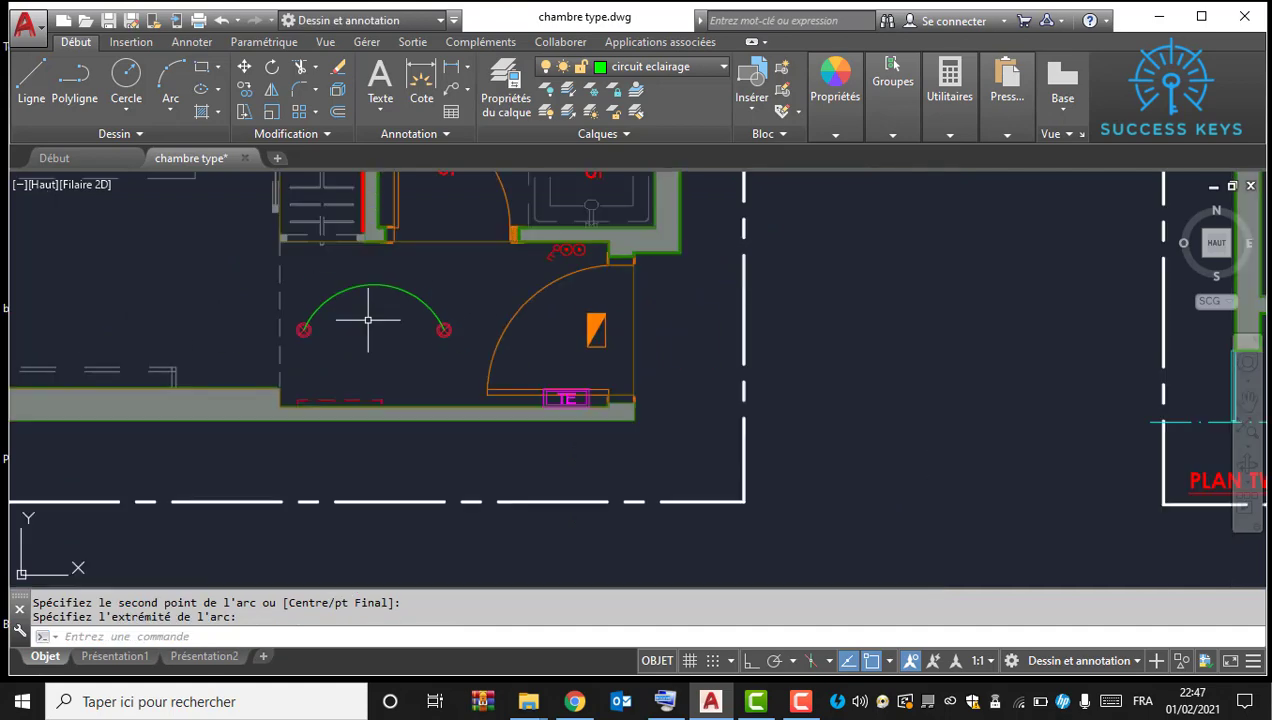
Step: Draw an arc from the corridor spot nearer the entrance door to the centre of the push-button next to the entrance switch
{"action": "middle_click_drag", "start_coordinate": [291, 325], "coordinate": [489, 392]}
{"action": "scroll", "coordinate": [571, 420], "scroll_direction": "down", "scroll_amount": 3}
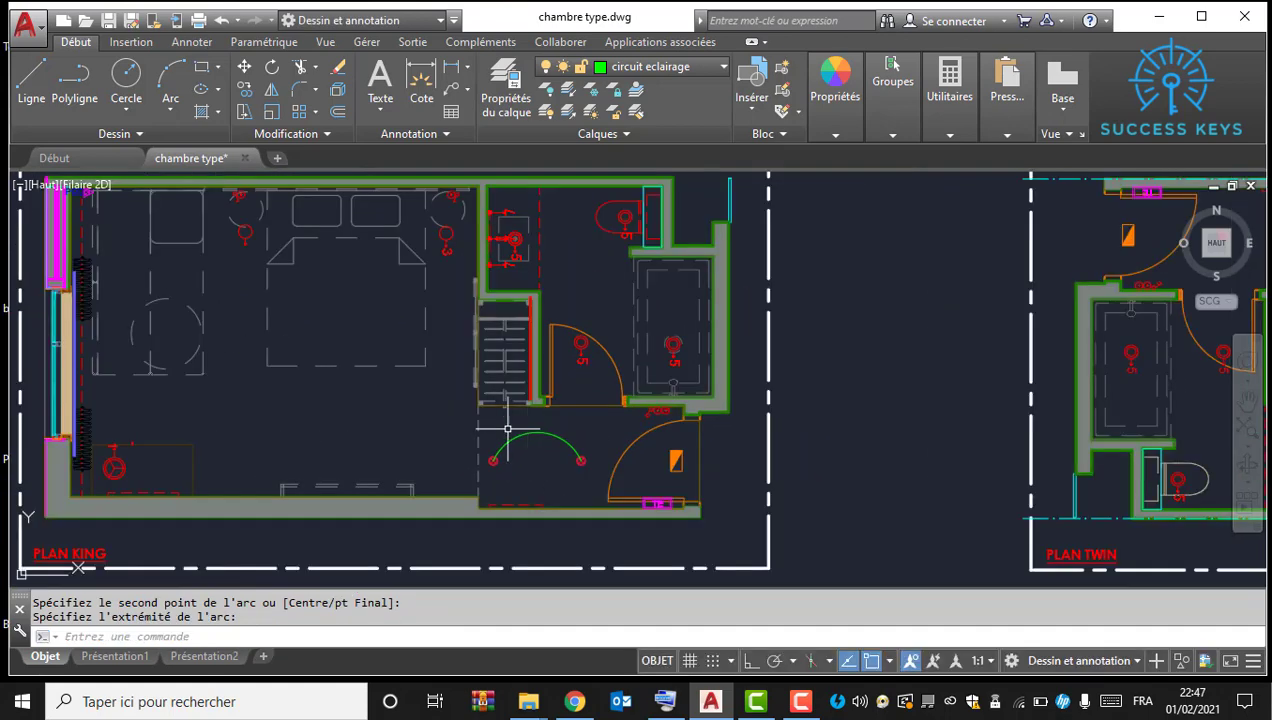
{"action": "scroll", "coordinate": [580, 430], "scroll_direction": "up", "scroll_amount": 3}
{"action": "mouse_move", "coordinate": [585, 440]}
{"action": "middle_mouse_down"}
{"action": "mouse_move", "coordinate": [322, 435]}
{"action": "mouse_move", "coordinate": [539, 355]}
{"action": "middle_mouse_up"}
{"action": "scroll", "coordinate": [539, 355], "scroll_direction": "down", "scroll_amount": 2}
{"action": "middle_click_drag", "start_coordinate": [670, 351], "coordinate": [539, 363]}
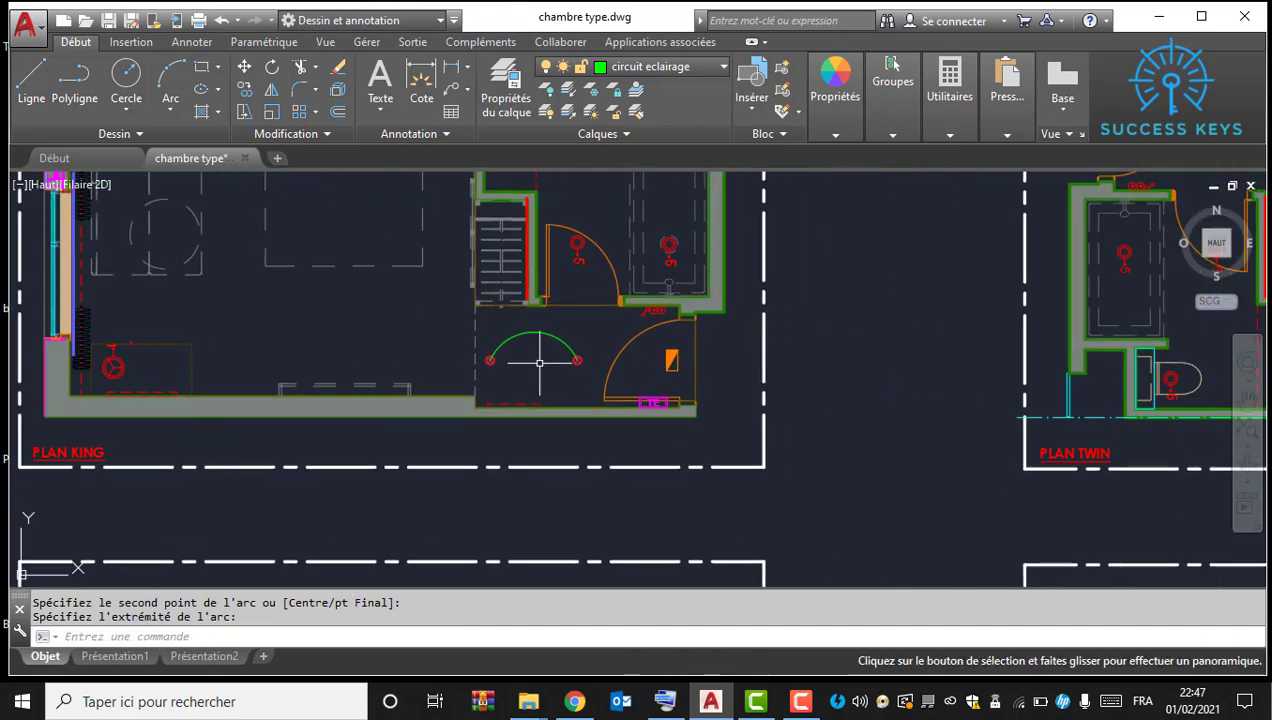
{"action": "scroll", "coordinate": [620, 357], "scroll_direction": "up", "scroll_amount": 6}
{"action": "key", "text": "Return"}
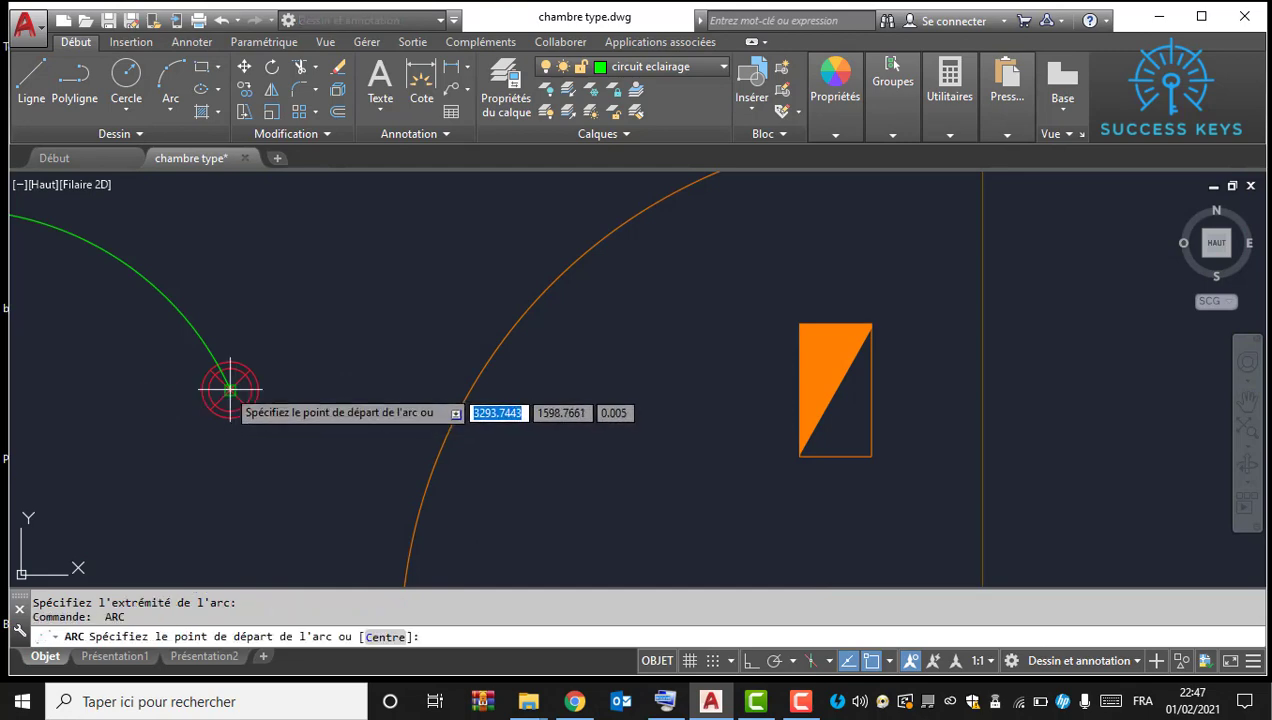
{"action": "left_click", "coordinate": [228, 389]}
{"action": "middle_click_drag", "start_coordinate": [440, 238], "coordinate": [444, 407]}
{"action": "left_click", "coordinate": [444, 407]}
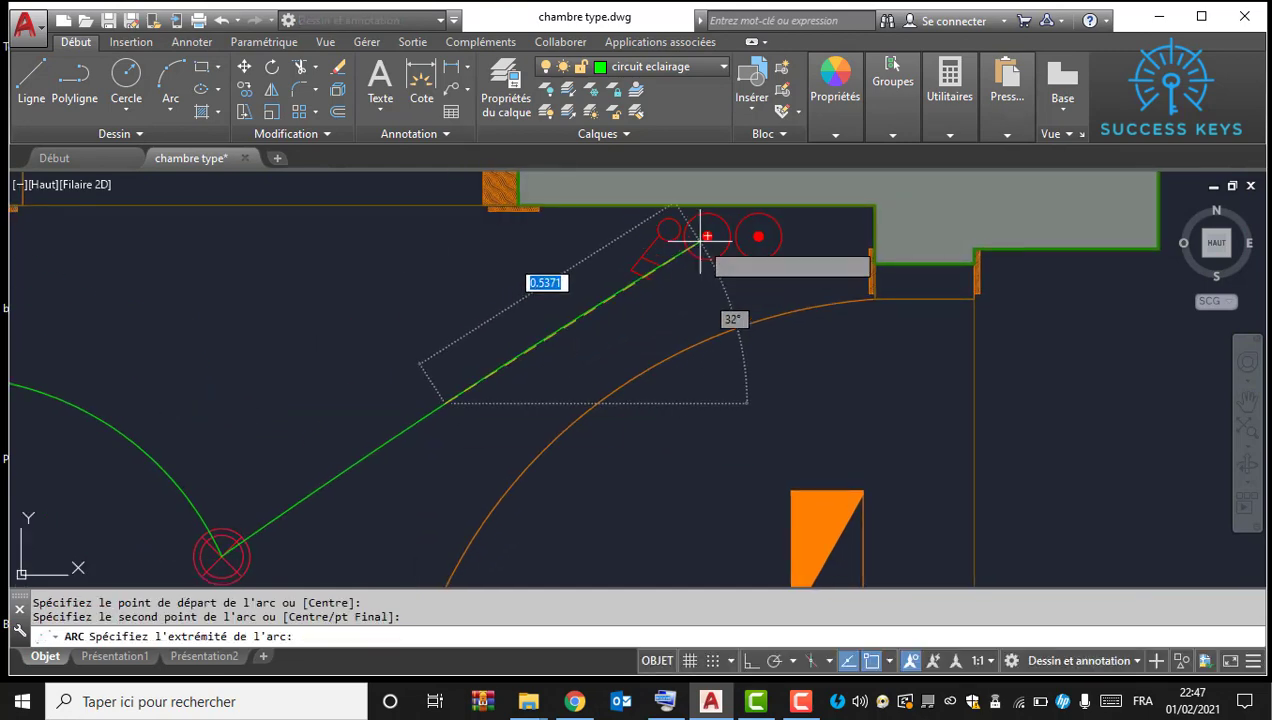
{"action": "left_click", "coordinate": [707, 236]}
Step: Stretch the midpoint of the arc between the corridor spot and the entrance push-button so it bows toward the door
{"action": "scroll", "coordinate": [470, 378], "scroll_direction": "down", "scroll_amount": 2}
{"action": "left_click", "coordinate": [494, 363]}
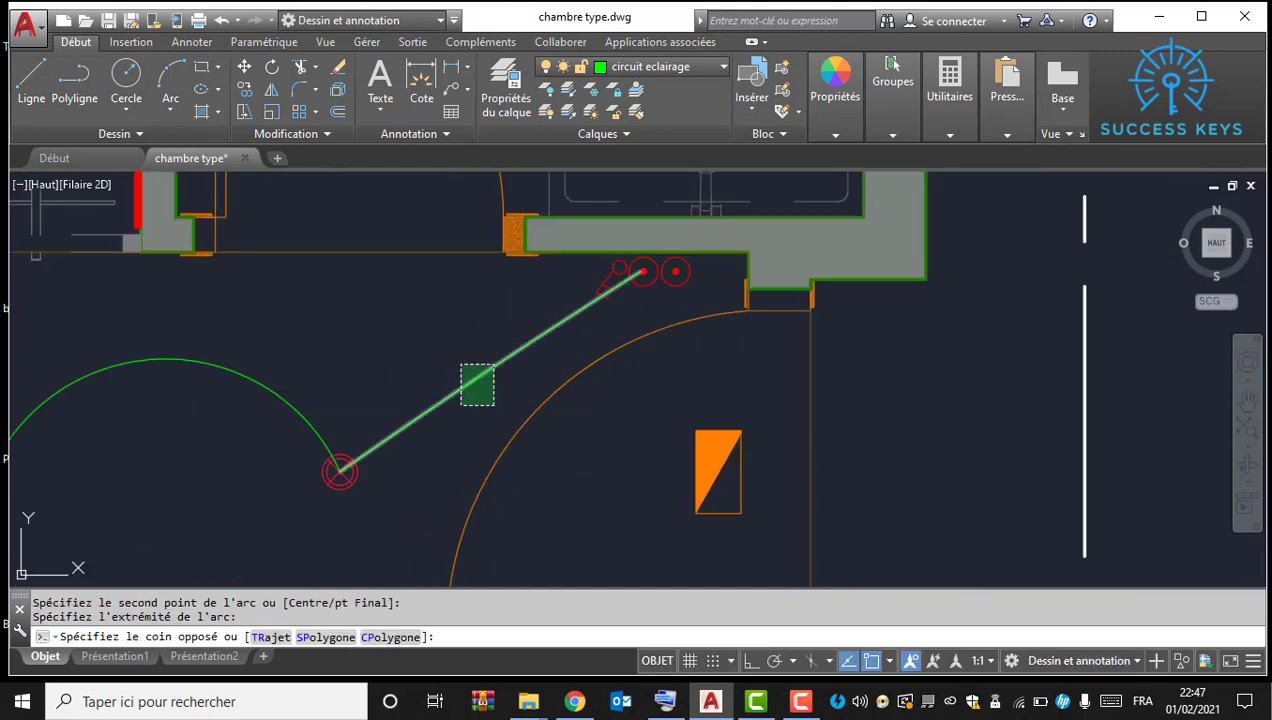
{"action": "left_click", "coordinate": [457, 403]}
{"action": "left_click", "coordinate": [489, 370]}
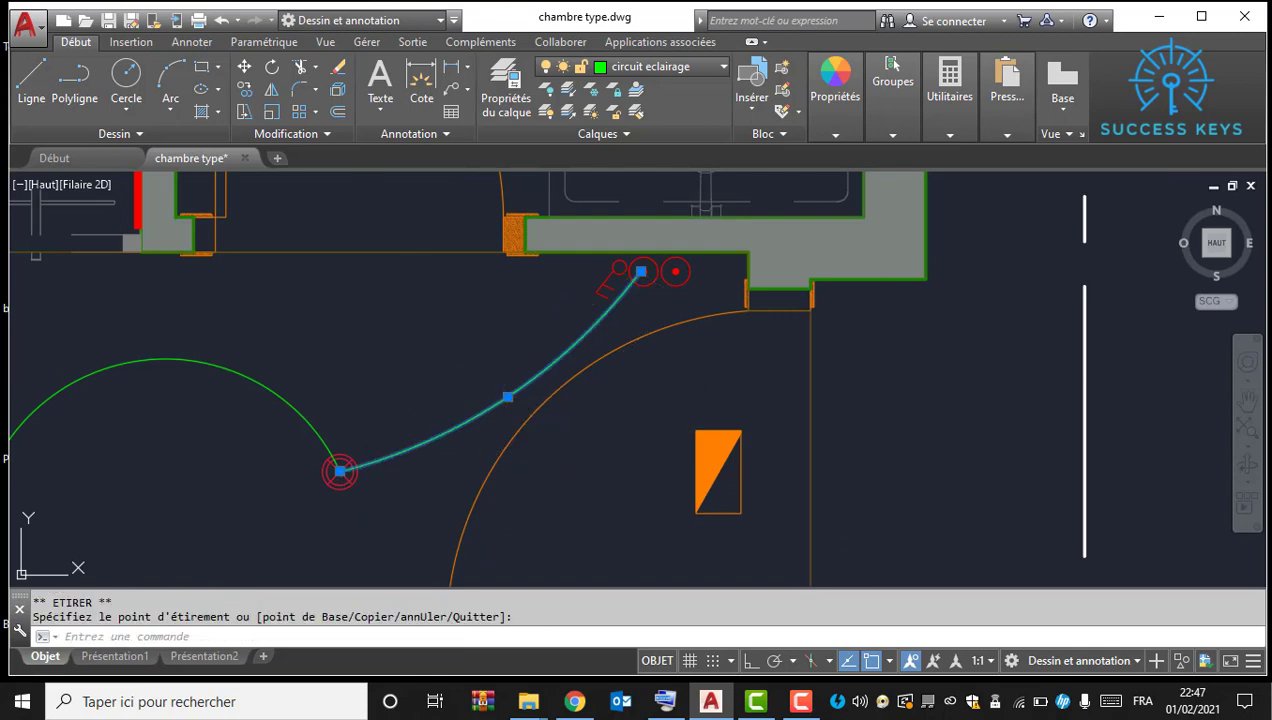
{"action": "left_click", "coordinate": [505, 398]}
{"action": "key", "text": "Escape"}
{"action": "scroll", "coordinate": [488, 395], "scroll_direction": "down", "scroll_amount": 2}
{"action": "scroll", "coordinate": [586, 371], "scroll_direction": "up", "scroll_amount": 1}
{"action": "scroll", "coordinate": [586, 371], "scroll_direction": "up", "scroll_amount": 1}
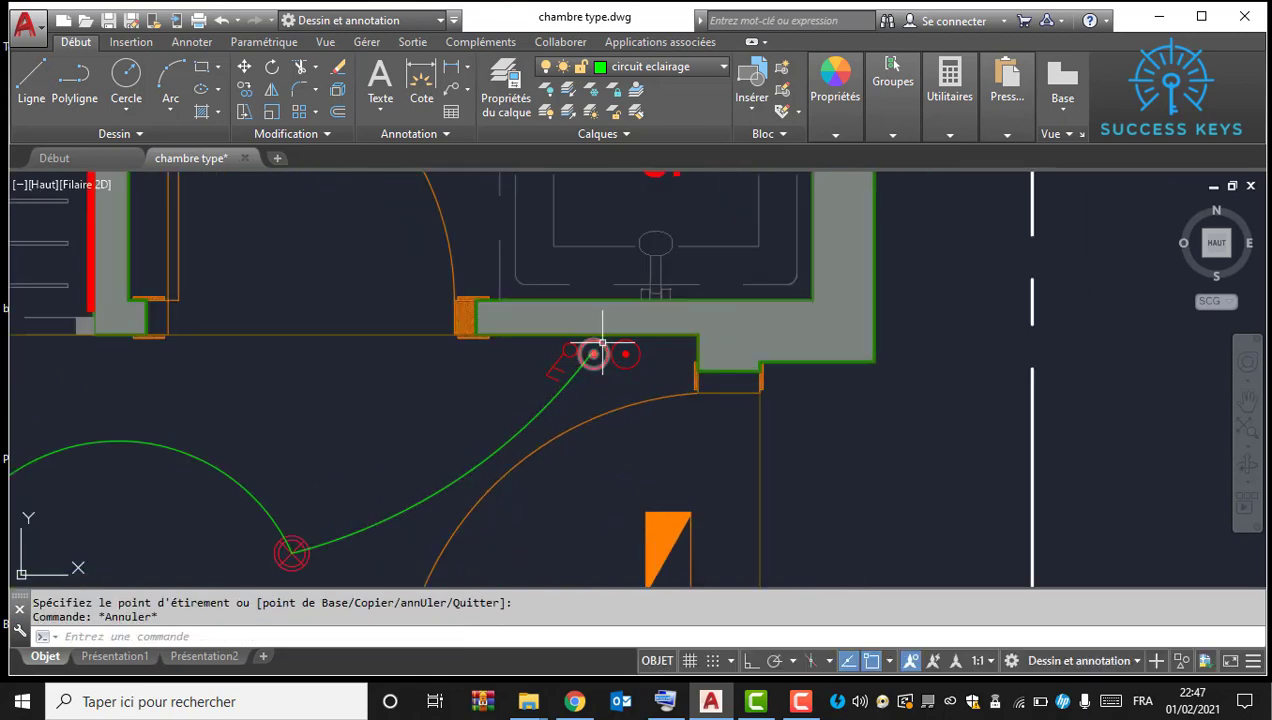
Step: Start a spline at the entrance push-button next to the switch and route it past the bathroom door and wardrobe into the bedroom
{"action": "type", "text": "q"}
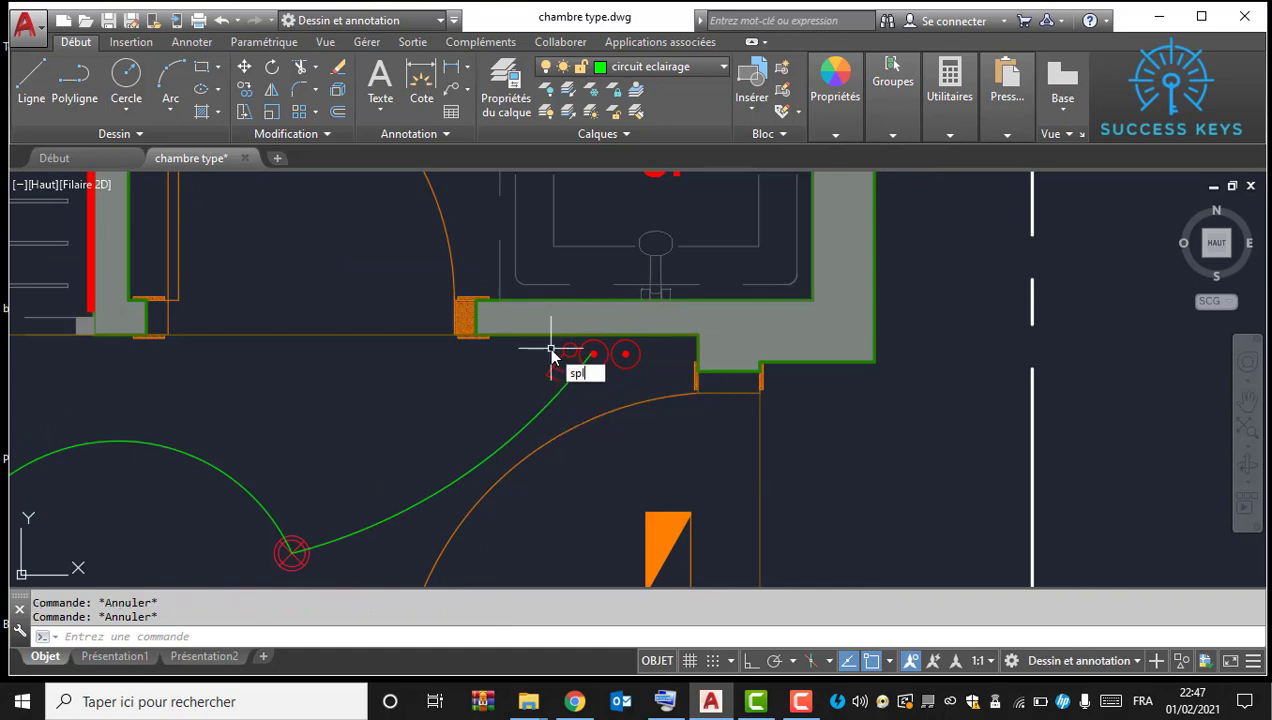
{"action": "type", "text": "pl"}
{"action": "key", "text": "Return"}
{"action": "left_click", "coordinate": [593, 353]}
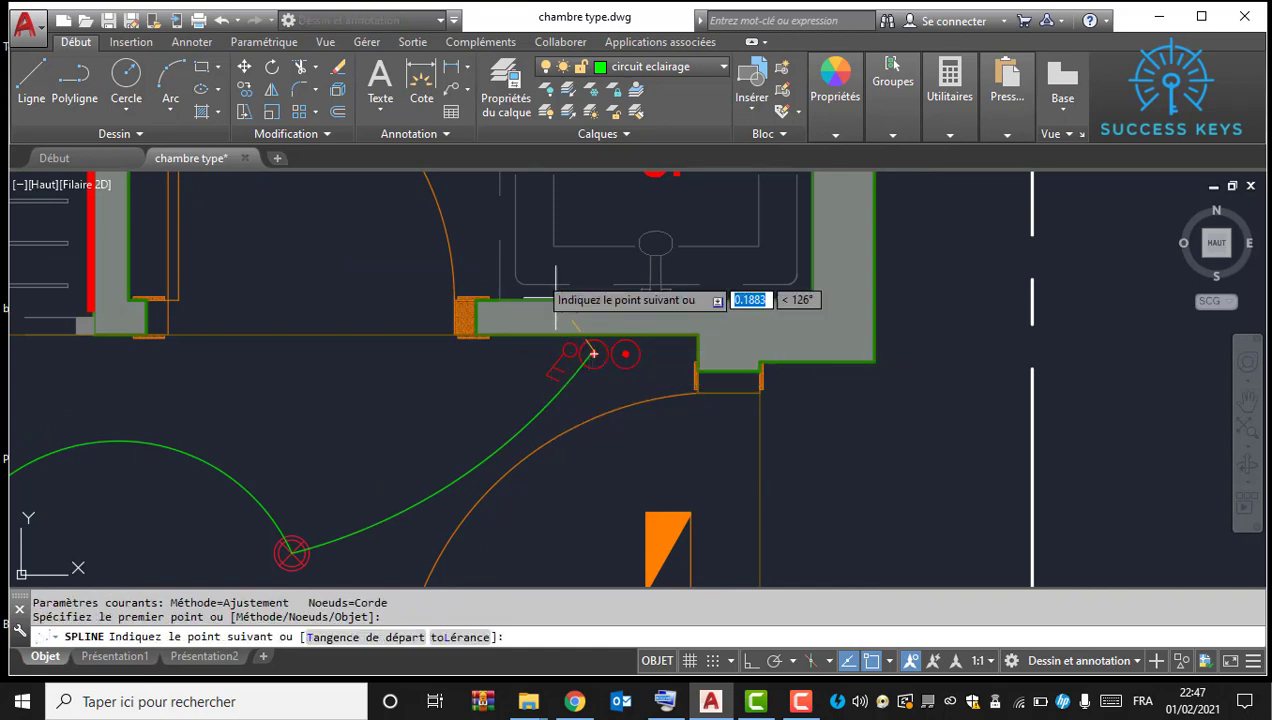
{"action": "left_click", "coordinate": [436, 243]}
{"action": "mouse_move", "coordinate": [178, 288]}
{"action": "middle_mouse_down"}
{"action": "mouse_move", "coordinate": [193, 329]}
{"action": "mouse_move", "coordinate": [399, 381]}
{"action": "middle_mouse_up"}
{"action": "left_click", "coordinate": [292, 297]}
{"action": "mouse_move", "coordinate": [318, 316]}
{"action": "middle_mouse_down"}
{"action": "mouse_move", "coordinate": [344, 343]}
{"action": "mouse_move", "coordinate": [763, 559]}
{"action": "middle_mouse_up"}
{"action": "scroll", "coordinate": [518, 372], "scroll_direction": "down", "scroll_amount": 2}
{"action": "middle_click_drag", "start_coordinate": [518, 372], "coordinate": [578, 496]}
{"action": "left_click", "coordinate": [586, 375]}
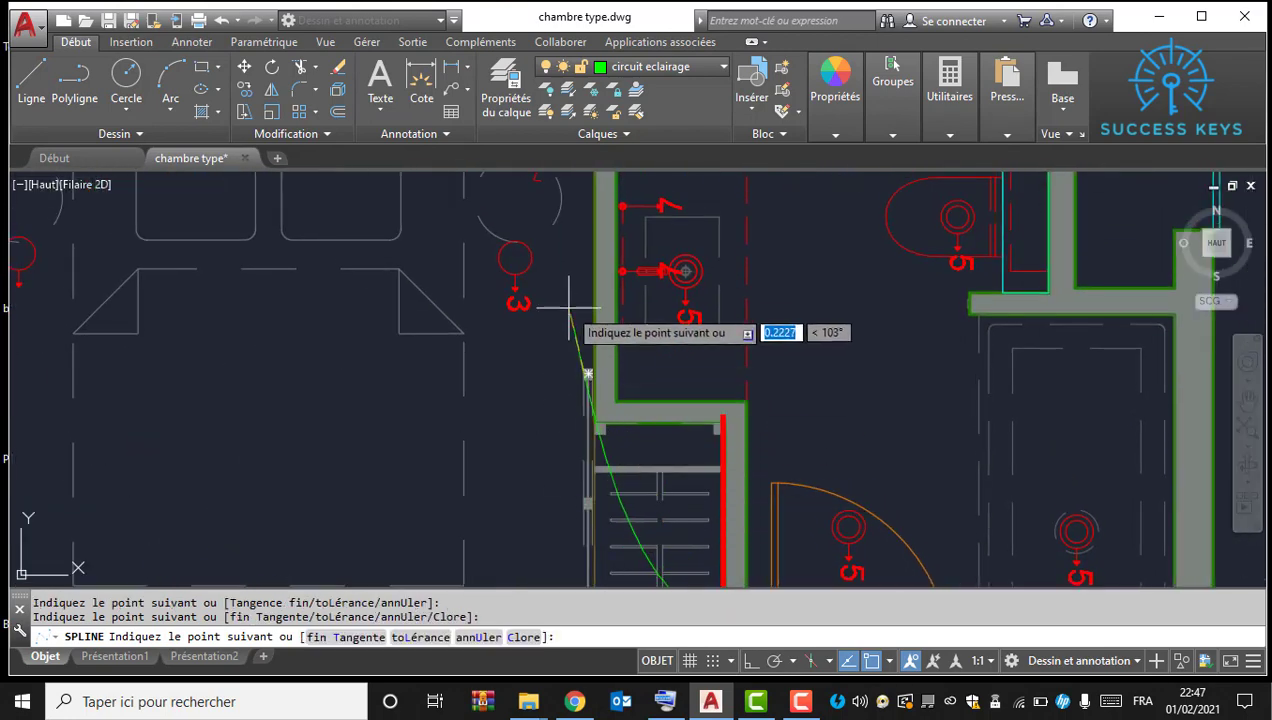
{"action": "left_click", "coordinate": [568, 304]}
Step: Continue the spline through the bedside push-button near the bathroom wall and across the pillows, ending at the push-button on the bed's other side
{"action": "middle_click_drag", "start_coordinate": [555, 235], "coordinate": [610, 480]}
{"action": "scroll", "coordinate": [588, 406], "scroll_direction": "up", "scroll_amount": 2}
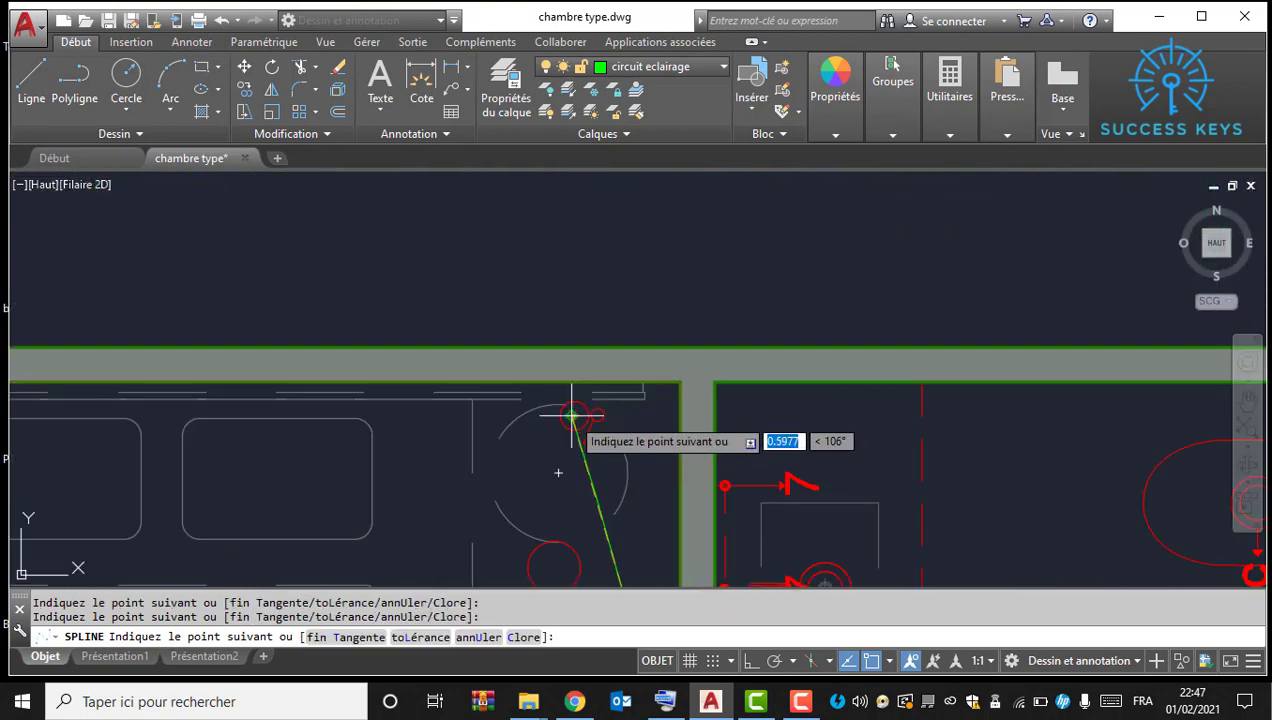
{"action": "left_click", "coordinate": [572, 416]}
{"action": "middle_click_drag", "start_coordinate": [289, 417], "coordinate": [441, 435]}
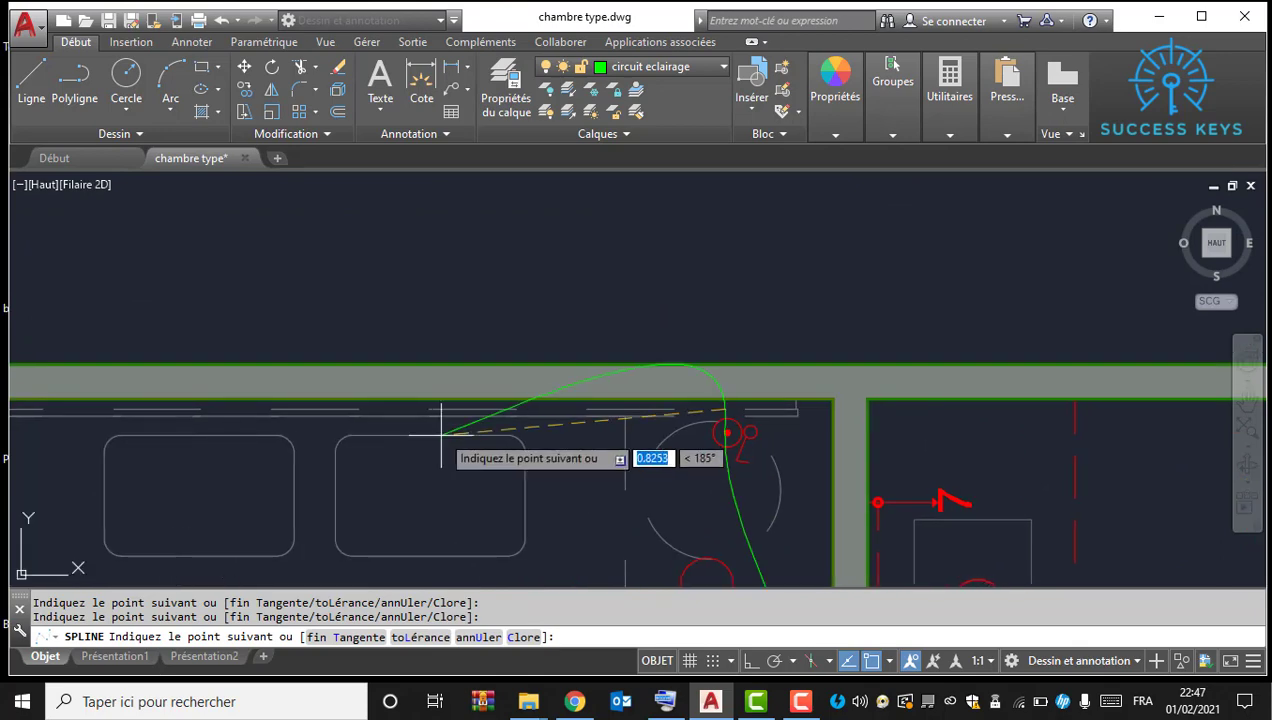
{"action": "left_click", "coordinate": [431, 432]}
{"action": "middle_click_drag", "start_coordinate": [239, 440], "coordinate": [676, 445]}
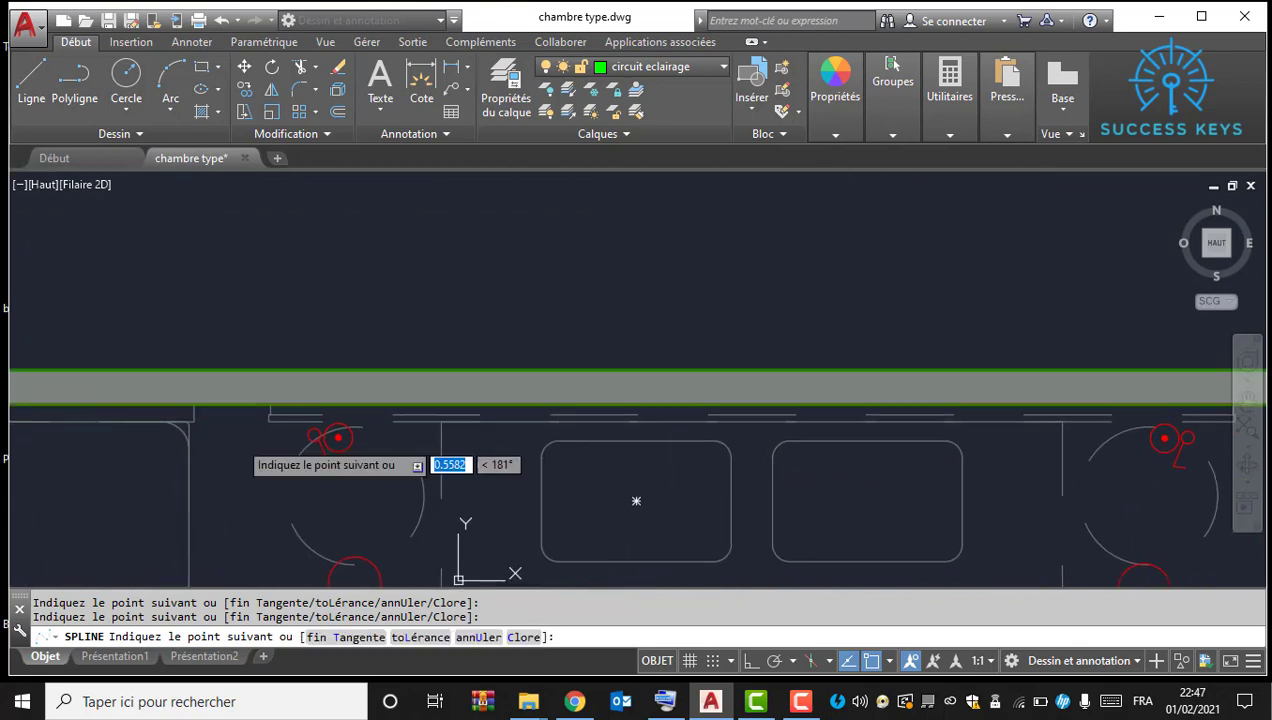
{"action": "left_click", "coordinate": [340, 436]}
{"action": "key", "text": "Return"}
{"action": "scroll", "coordinate": [591, 381], "scroll_direction": "down", "scroll_amount": 6}
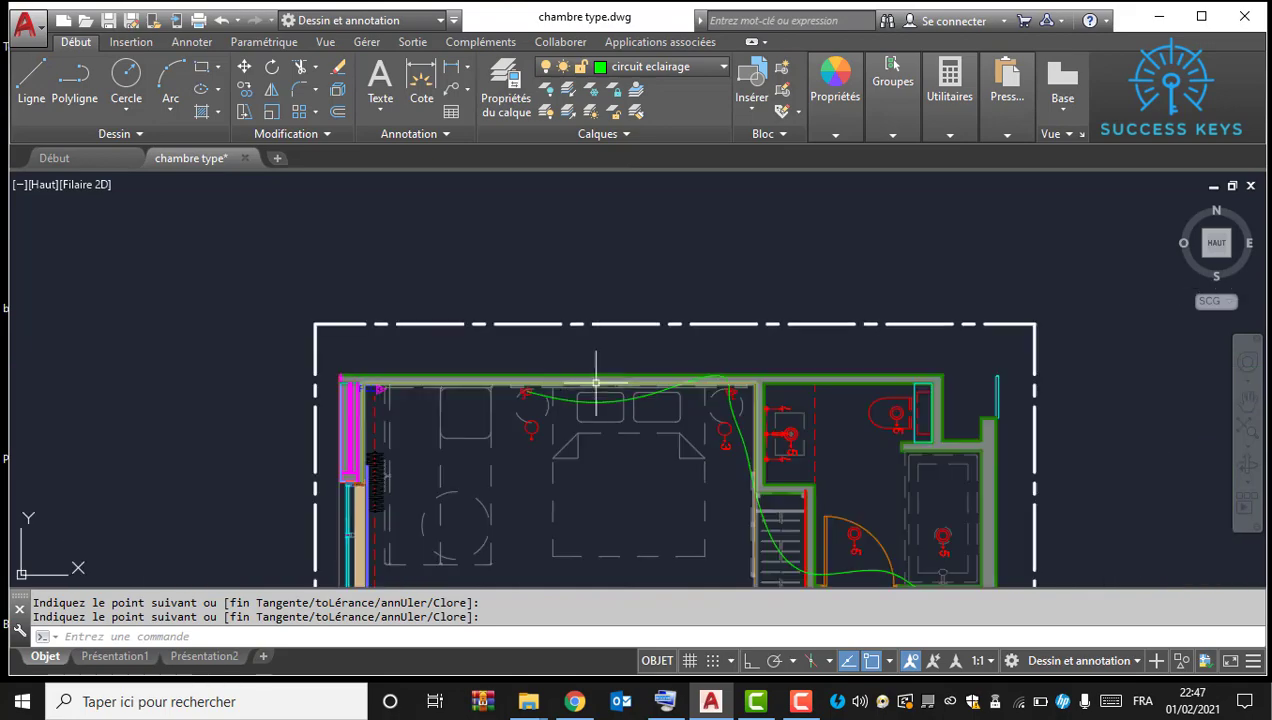
Step: Draw a curved spline from the bedside light near the bathroom wall to the switch beside its push-button
{"action": "middle_click_drag", "start_coordinate": [676, 469], "coordinate": [304, 276]}
{"action": "scroll", "coordinate": [524, 400], "scroll_direction": "up", "scroll_amount": 2}
{"action": "scroll", "coordinate": [349, 426], "scroll_direction": "down", "scroll_amount": 3}
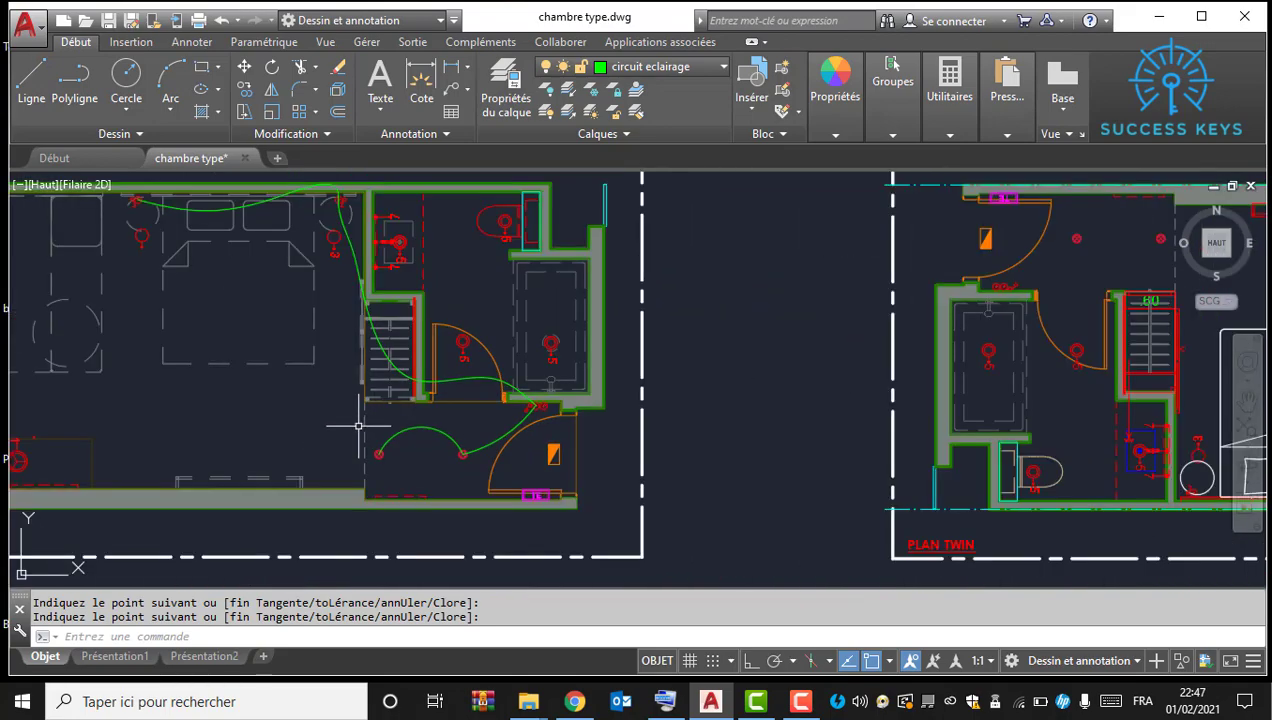
{"action": "scroll", "coordinate": [408, 431], "scroll_direction": "up", "scroll_amount": 3}
{"action": "scroll", "coordinate": [389, 440], "scroll_direction": "down", "scroll_amount": 4}
{"action": "scroll", "coordinate": [417, 318], "scroll_direction": "up", "scroll_amount": 7}
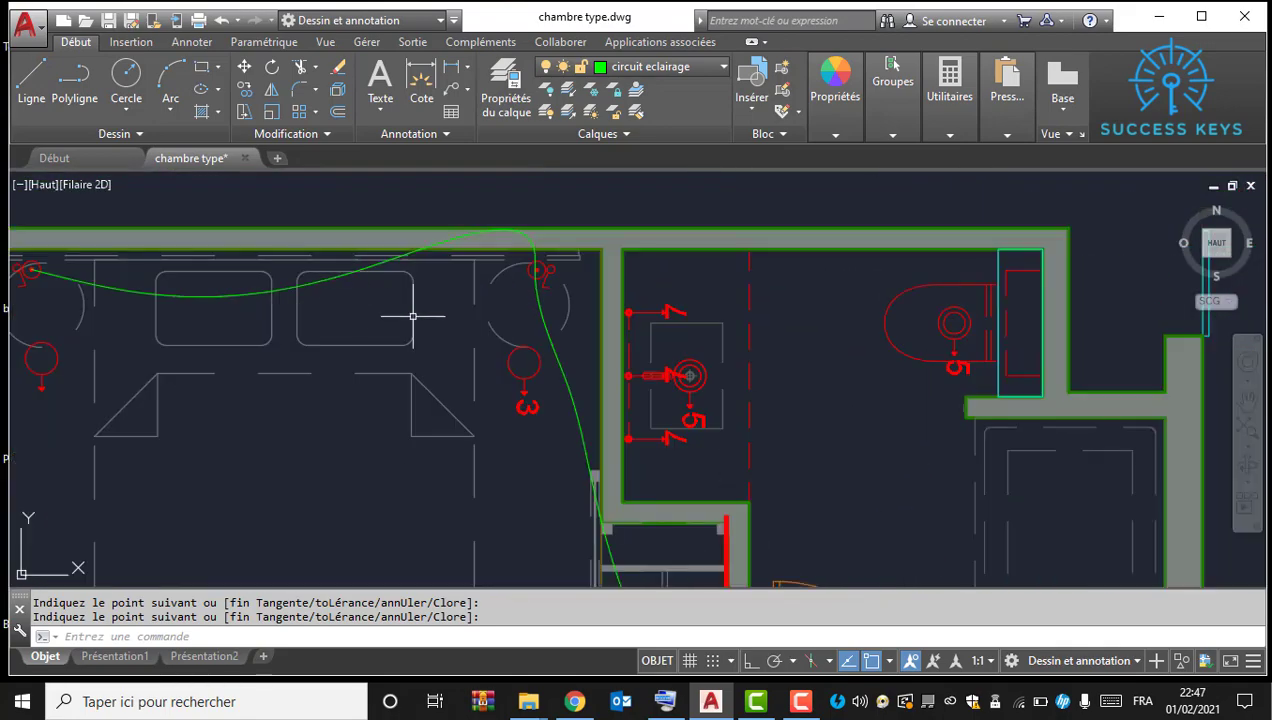
{"action": "key", "text": "Return"}
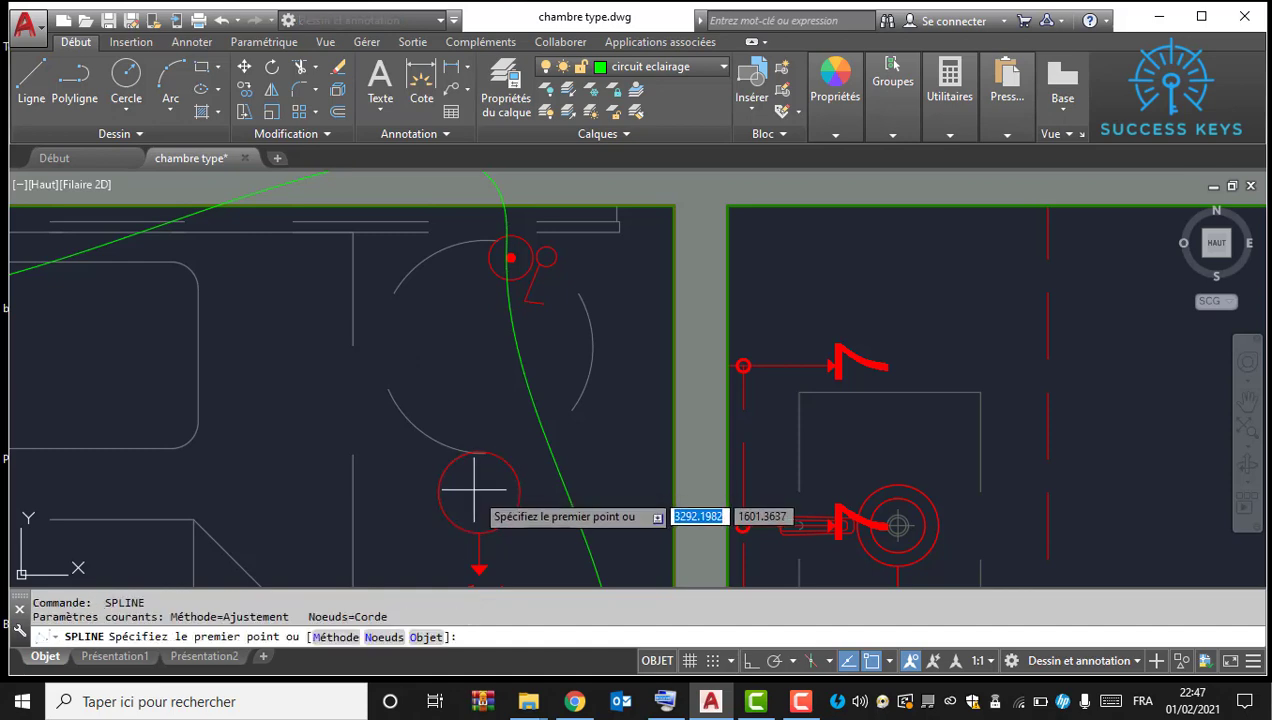
{"action": "scroll", "coordinate": [455, 515], "scroll_direction": "down", "scroll_amount": 2}
{"action": "left_click", "coordinate": [476, 479]}
{"action": "scroll", "coordinate": [533, 445], "scroll_direction": "up", "scroll_amount": 2}
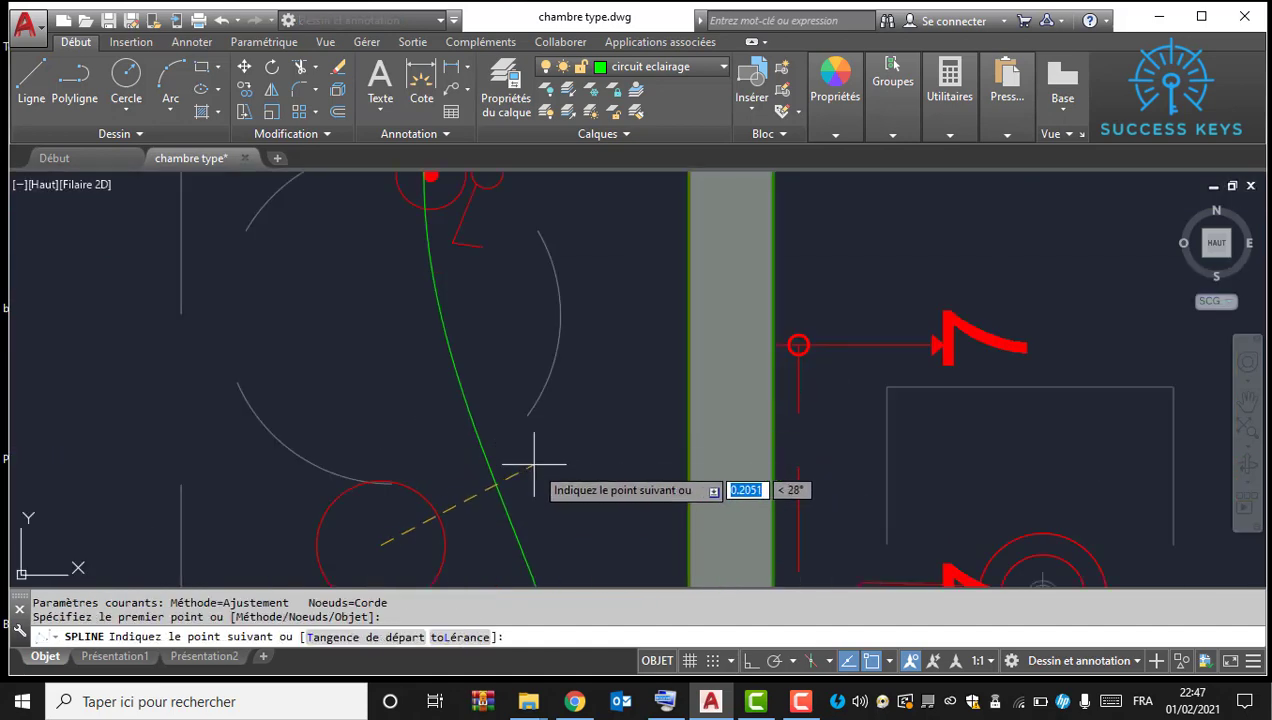
{"action": "left_click", "coordinate": [468, 284]}
{"action": "left_click", "coordinate": [474, 245]}
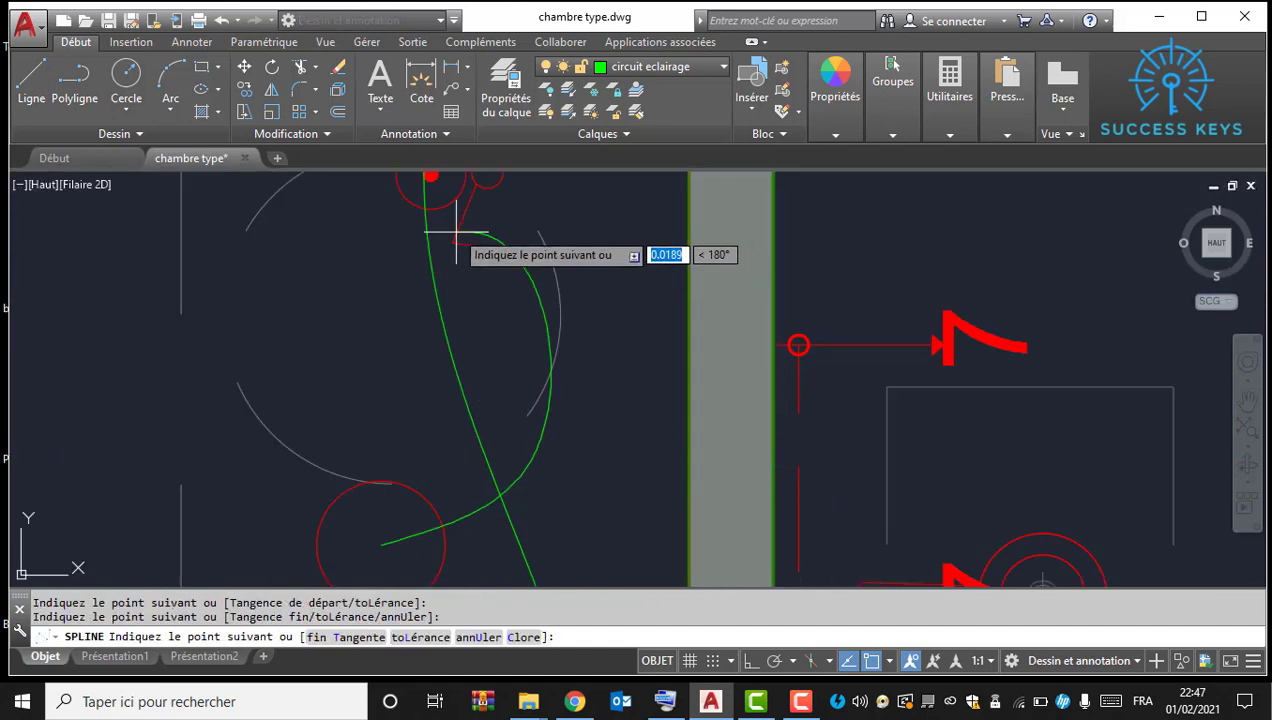
{"action": "left_click", "coordinate": [462, 212]}
{"action": "key", "text": "Return"}
{"action": "scroll", "coordinate": [454, 332], "scroll_direction": "down", "scroll_amount": 3}
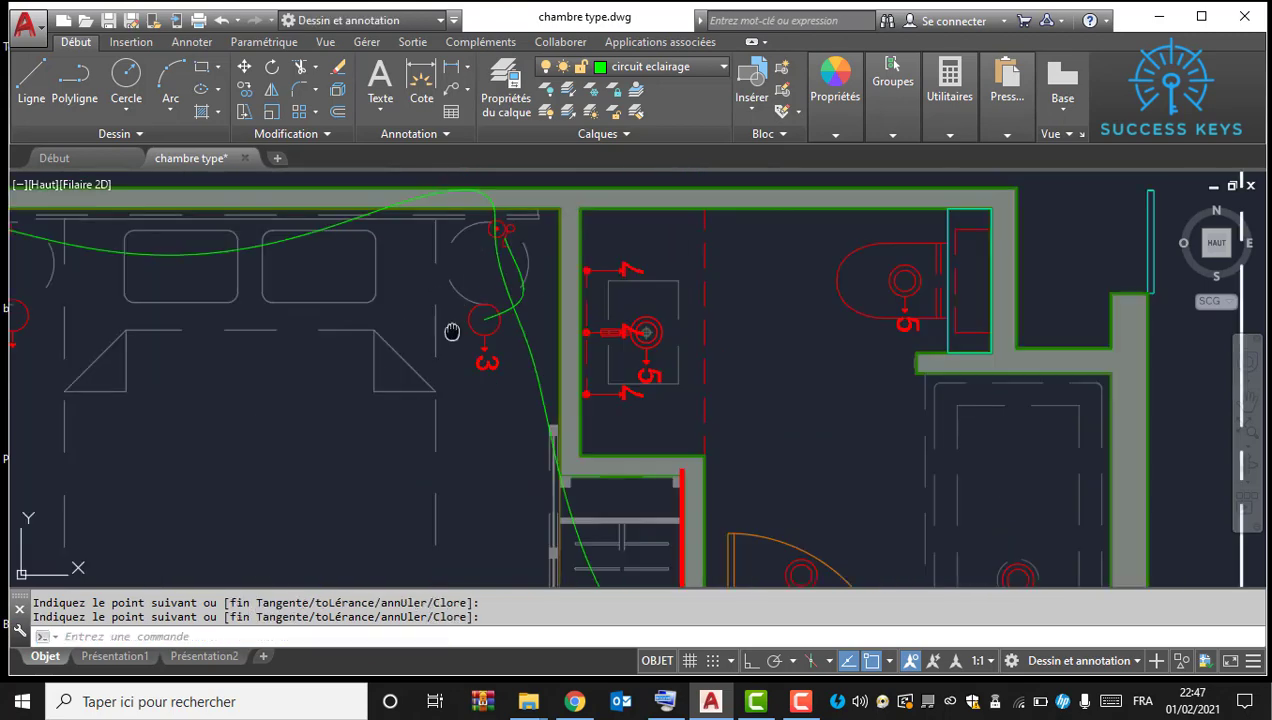
Step: Draw an arc from the light on the bed's other side to the switch beside that bedside push-button
{"action": "scroll", "coordinate": [522, 320], "scroll_direction": "up", "scroll_amount": 1}
{"action": "type", "text": "a"}
{"action": "key", "text": "Return"}
{"action": "scroll", "coordinate": [123, 301], "scroll_direction": "up", "scroll_amount": 4}
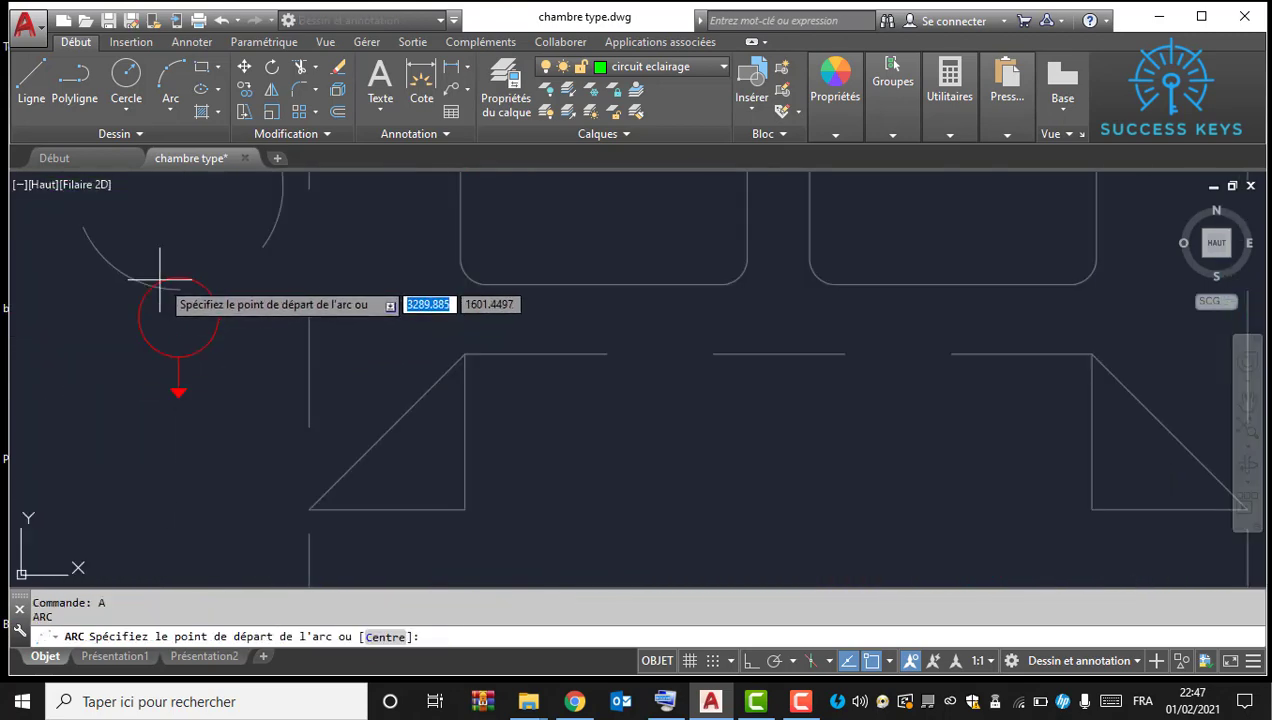
{"action": "left_click", "coordinate": [295, 548]}
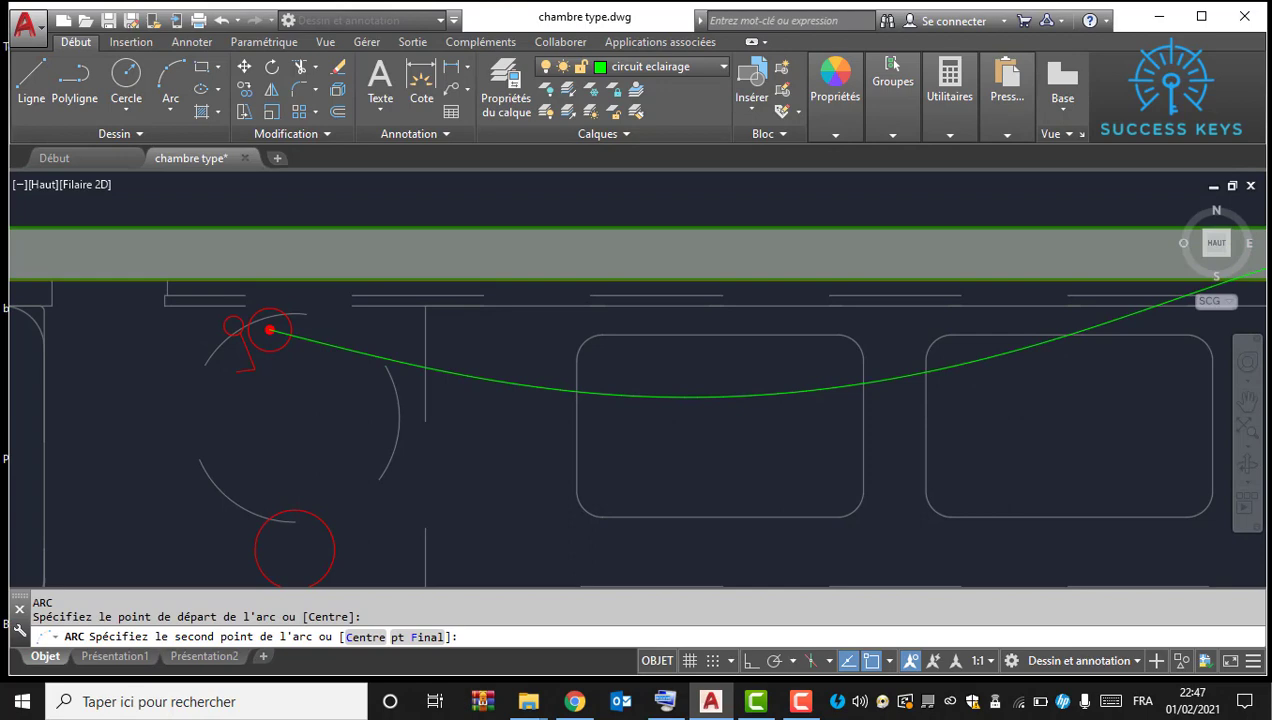
{"action": "left_click", "coordinate": [233, 428]}
{"action": "left_click", "coordinate": [250, 368]}
{"action": "scroll", "coordinate": [250, 368], "scroll_direction": "down", "scroll_amount": 5}
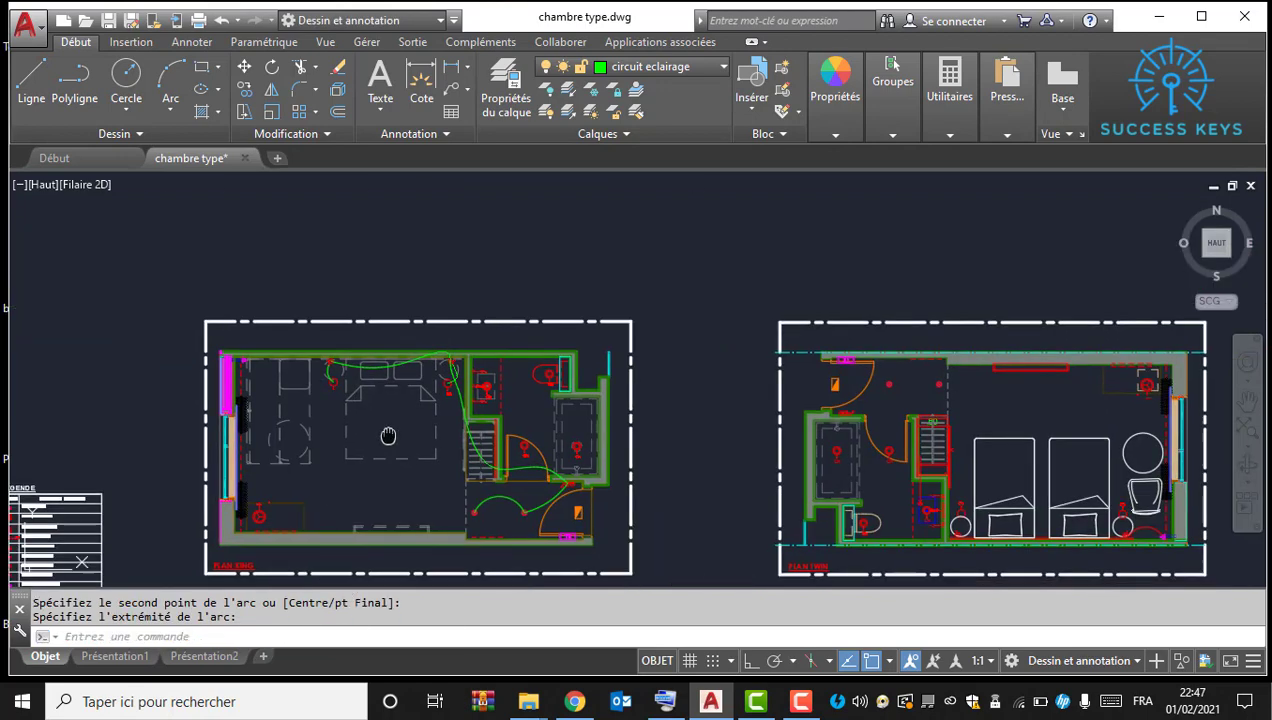
Step: Draw an upward-bowed arc from the light by the bathroom door to the centre of the light in the shower area
{"action": "scroll", "coordinate": [526, 375], "scroll_direction": "up", "scroll_amount": 6}
{"action": "scroll", "coordinate": [526, 375], "scroll_direction": "up", "scroll_amount": 2}
{"action": "key", "text": "Return"}
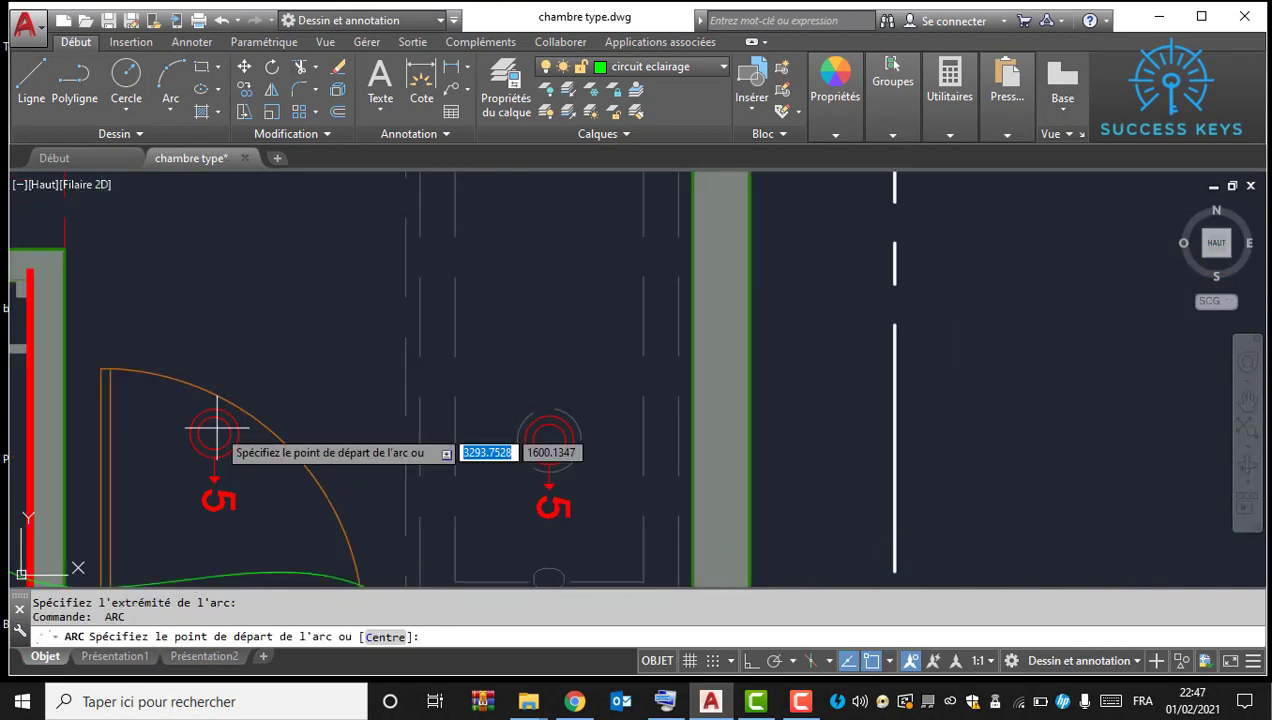
{"action": "left_click", "coordinate": [213, 431]}
{"action": "left_click", "coordinate": [324, 323]}
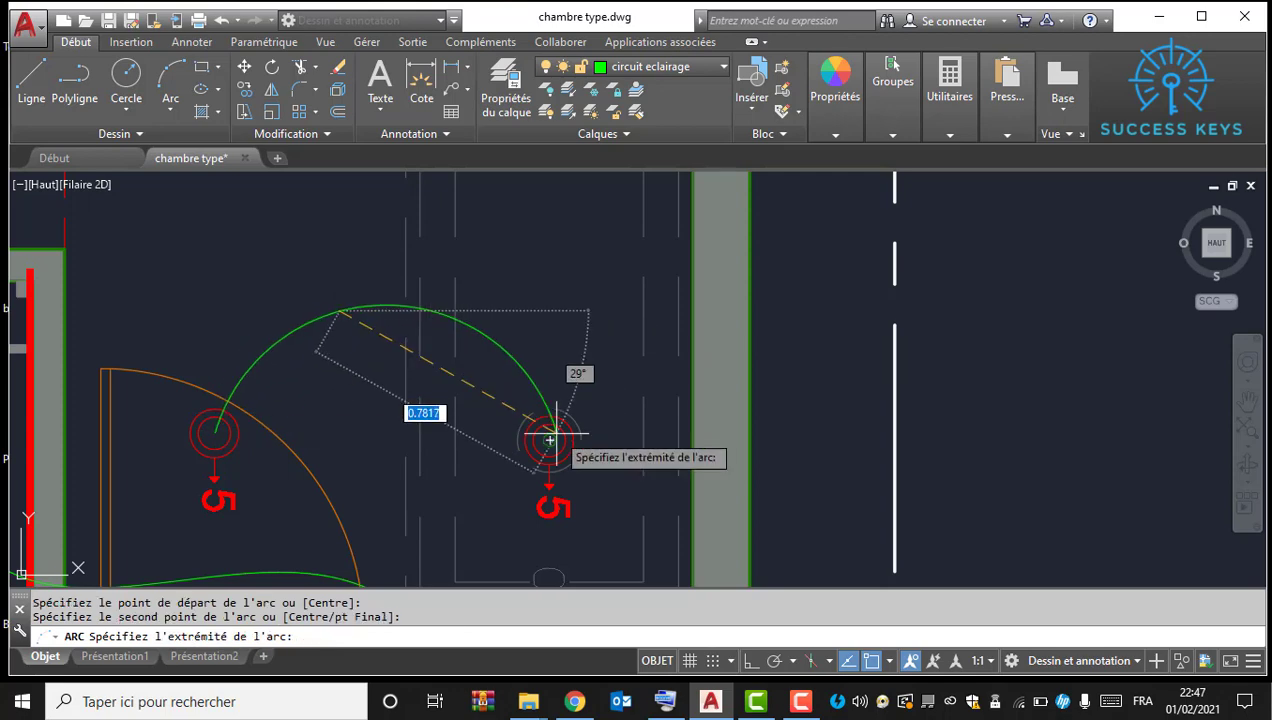
{"action": "left_click", "coordinate": [549, 440]}
Step: Draw an arc from the shower-area light to the light above the toilet
{"action": "key", "text": "Return"}
{"action": "left_click", "coordinate": [549, 440]}
{"action": "scroll", "coordinate": [532, 319], "scroll_direction": "down", "scroll_amount": 4}
{"action": "middle_click_drag", "start_coordinate": [532, 319], "coordinate": [566, 429]}
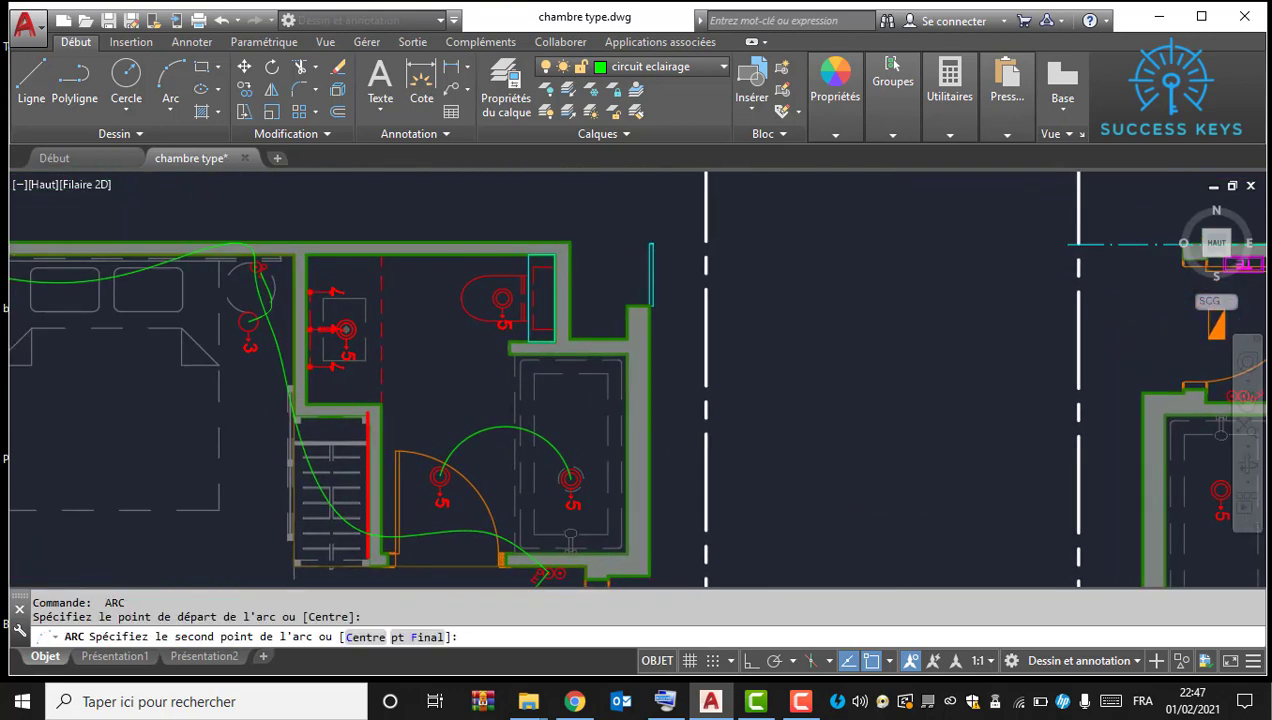
{"action": "scroll", "coordinate": [566, 429], "scroll_direction": "up", "scroll_amount": 2}
{"action": "left_click", "coordinate": [562, 398]}
{"action": "left_click", "coordinate": [460, 227]}
Step: Stretch the arc's toilet-side endpoint to the centre of the toilet light
{"action": "scroll", "coordinate": [400, 396], "scroll_direction": "down", "scroll_amount": 2}
{"action": "middle_click_drag", "start_coordinate": [400, 396], "coordinate": [477, 497]}
{"action": "scroll", "coordinate": [417, 401], "scroll_direction": "up", "scroll_amount": 4}
{"action": "middle_click_drag", "start_coordinate": [335, 417], "coordinate": [379, 400]}
{"action": "scroll", "coordinate": [826, 362], "scroll_direction": "up", "scroll_amount": 3}
{"action": "left_click", "coordinate": [608, 418]}
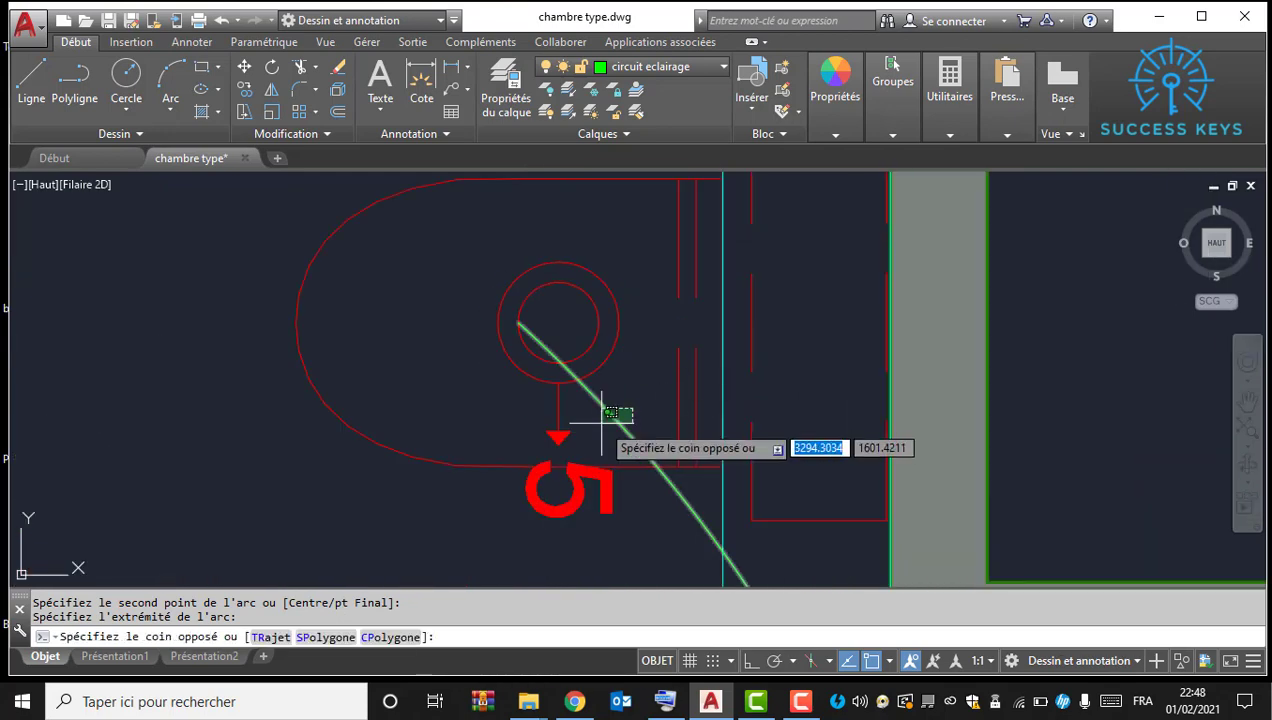
{"action": "left_click", "coordinate": [603, 425]}
{"action": "left_click", "coordinate": [518, 321]}
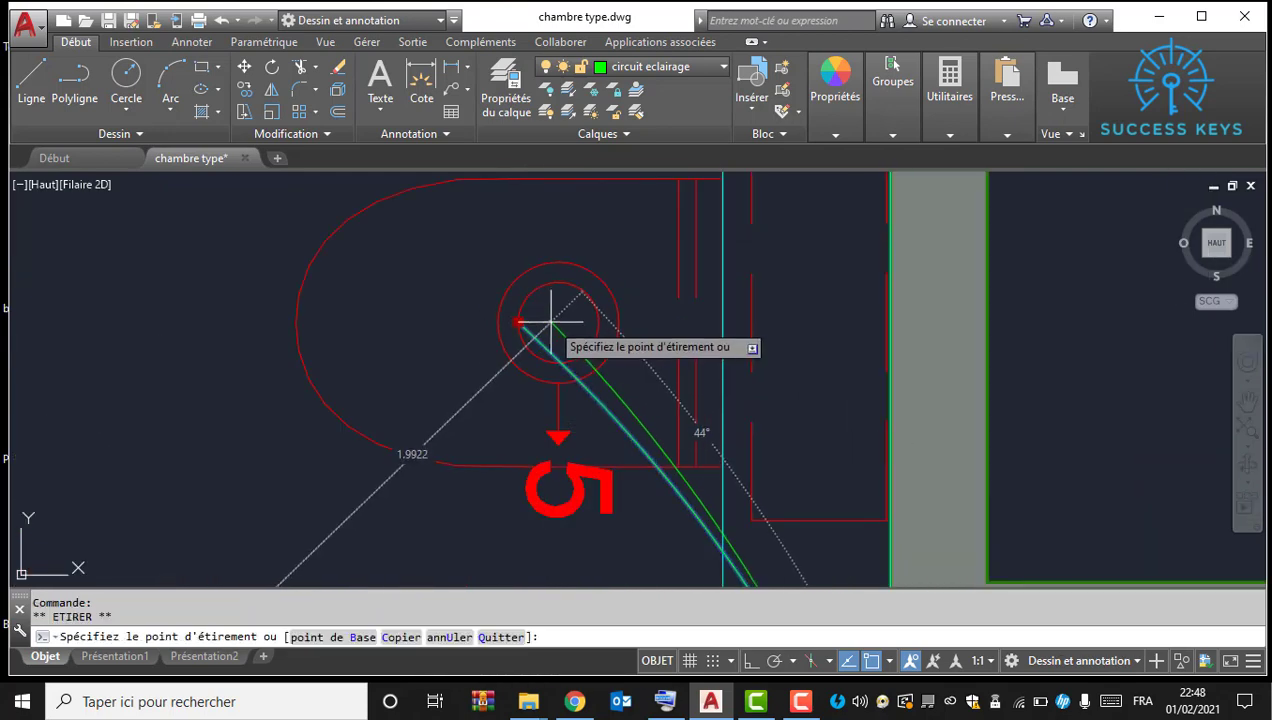
{"action": "left_click", "coordinate": [559, 321]}
{"action": "scroll", "coordinate": [511, 349], "scroll_direction": "down", "scroll_amount": 5}
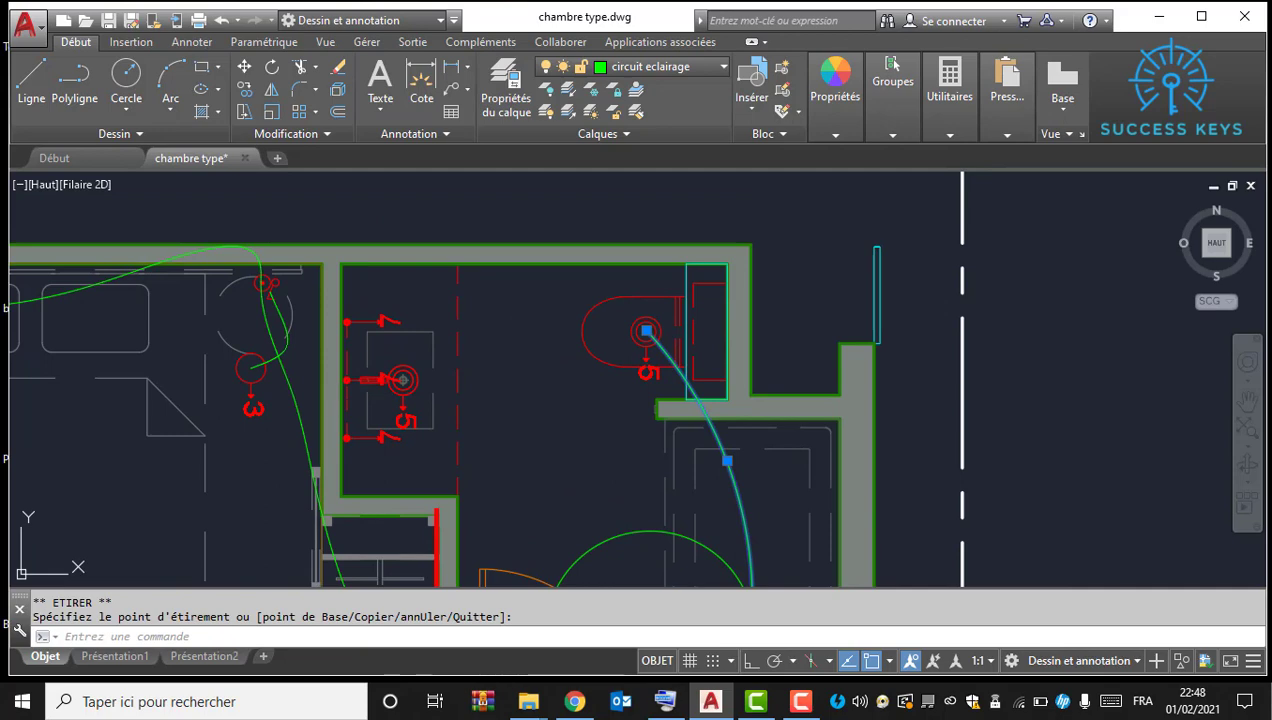
{"action": "key", "text": "Escape"}
Step: Draw an arc from the washbasin light to the uppermost of the three fixtures on the basin wall
{"action": "scroll", "coordinate": [412, 376], "scroll_direction": "up", "scroll_amount": 4}
{"action": "middle_click_drag", "start_coordinate": [378, 368], "coordinate": [392, 432]}
{"action": "key", "text": "Return"}
{"action": "left_click", "coordinate": [403, 447]}
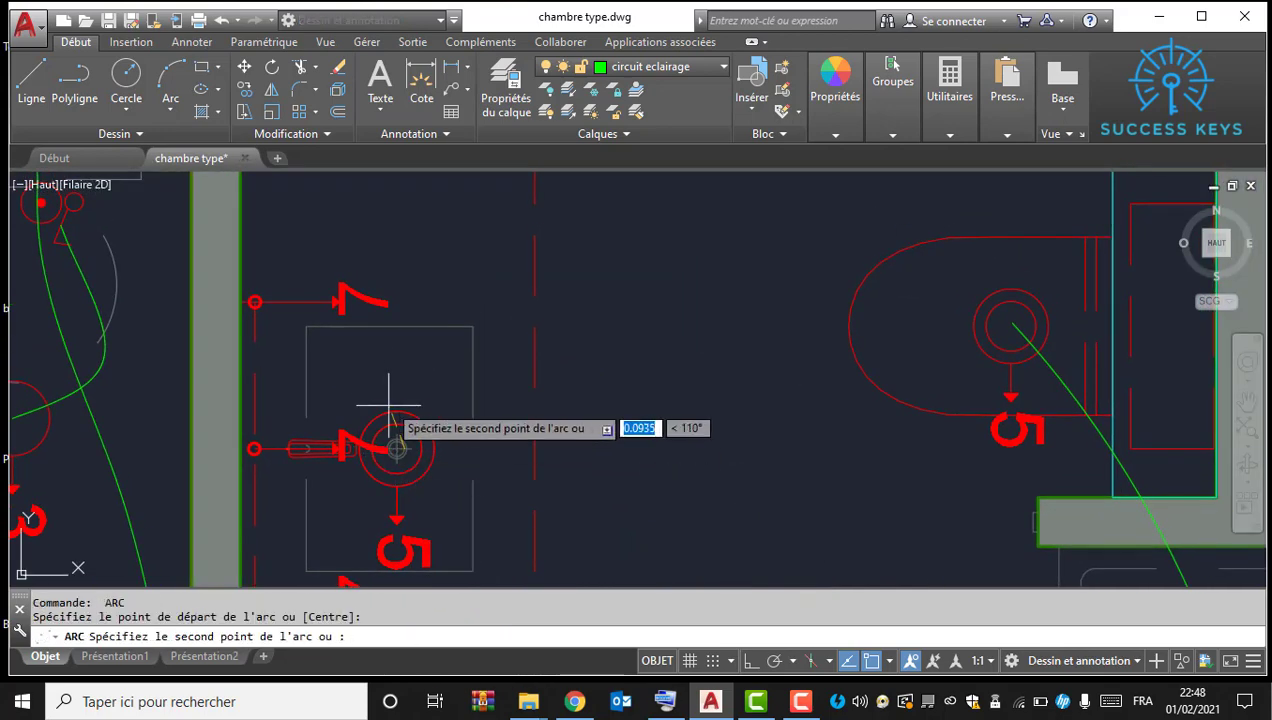
{"action": "left_click", "coordinate": [330, 360]}
{"action": "left_click", "coordinate": [257, 300]}
{"action": "scroll", "coordinate": [370, 320], "scroll_direction": "down", "scroll_amount": 4}
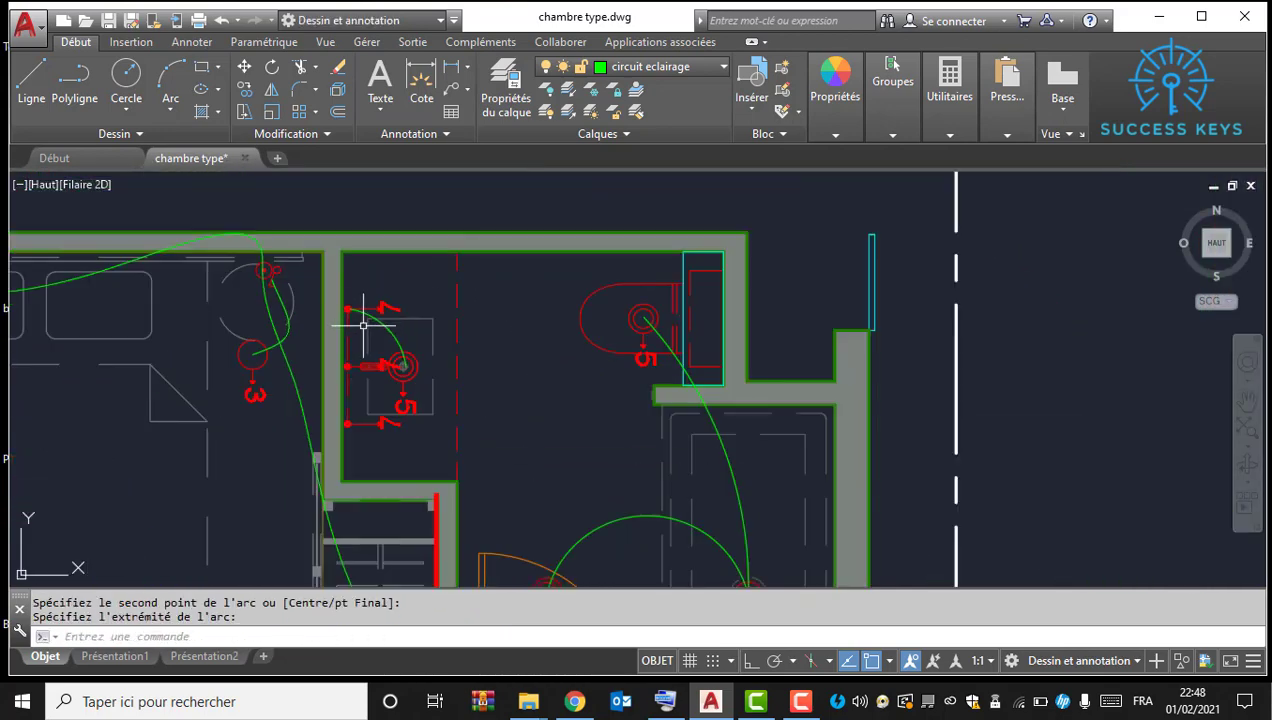
Step: Link the upper, middle and lower fixtures on the basin wall with two arcs bowed into the wall
{"action": "scroll", "coordinate": [363, 325], "scroll_direction": "up", "scroll_amount": 4}
{"action": "key", "text": "Return"}
{"action": "left_click", "coordinate": [490, 264]}
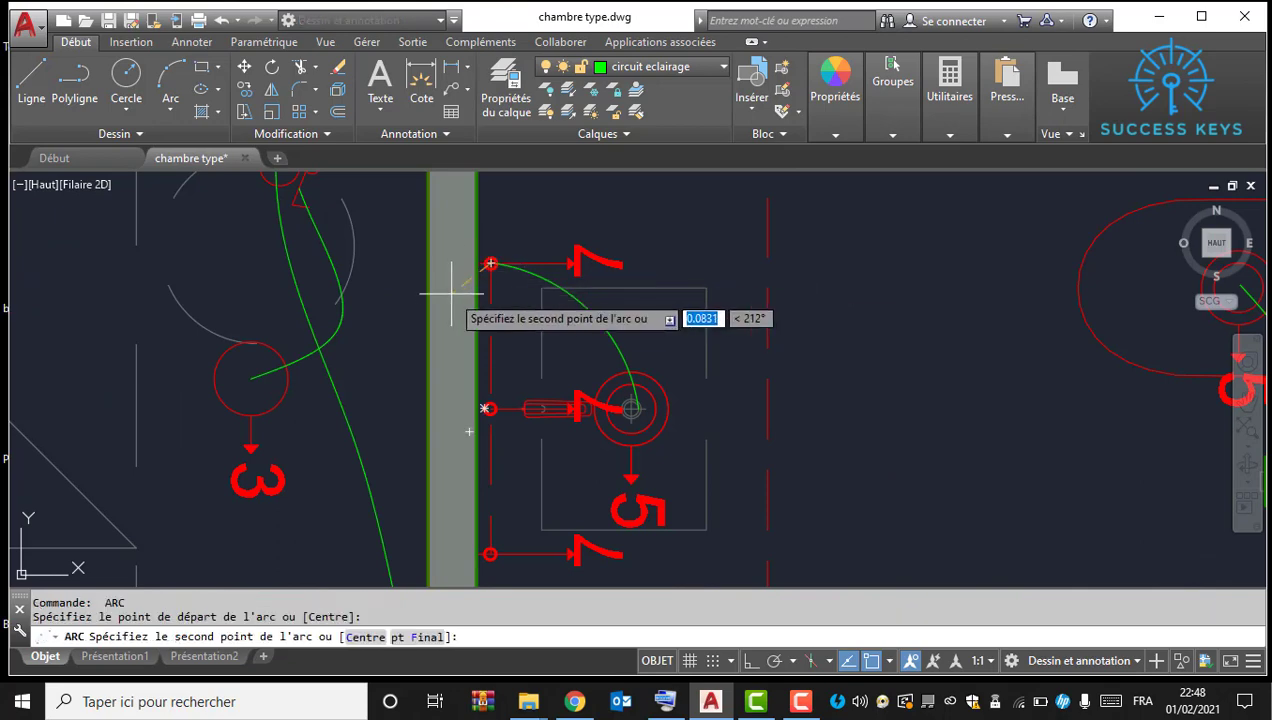
{"action": "left_click", "coordinate": [447, 338]}
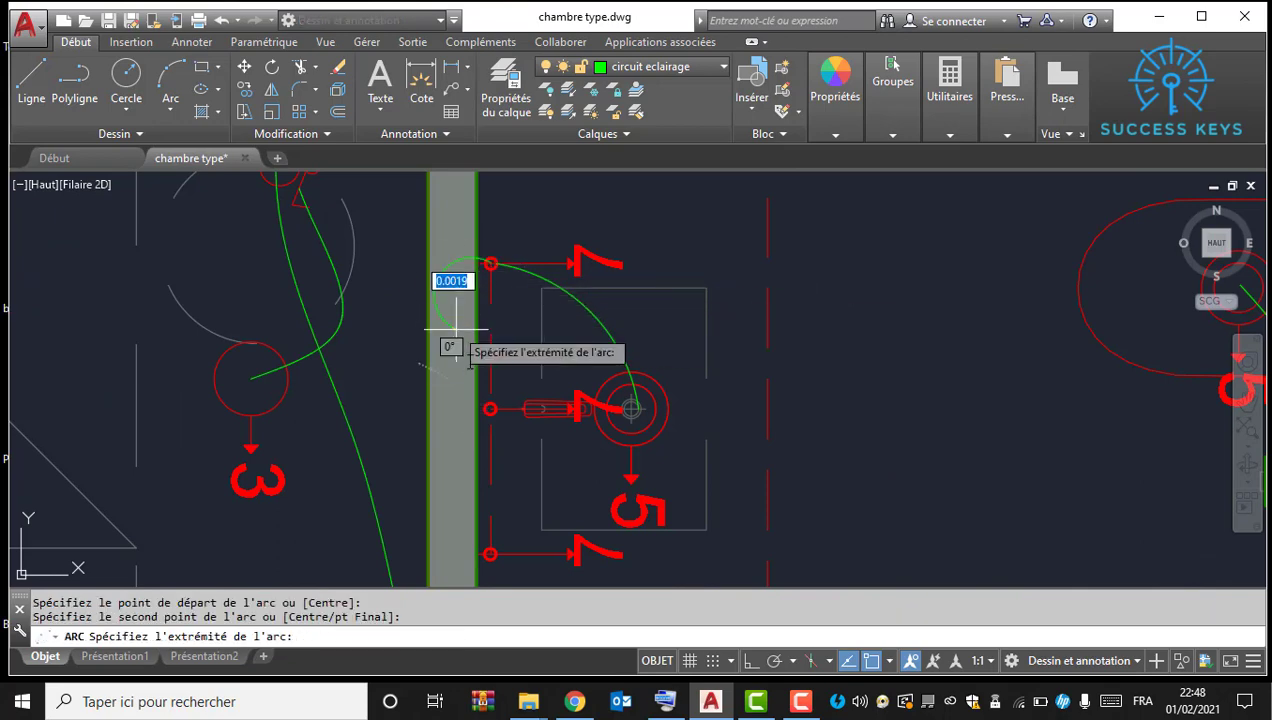
{"action": "left_click", "coordinate": [487, 408]}
{"action": "key", "text": "Return"}
{"action": "left_click", "coordinate": [490, 408]}
{"action": "left_click", "coordinate": [440, 458]}
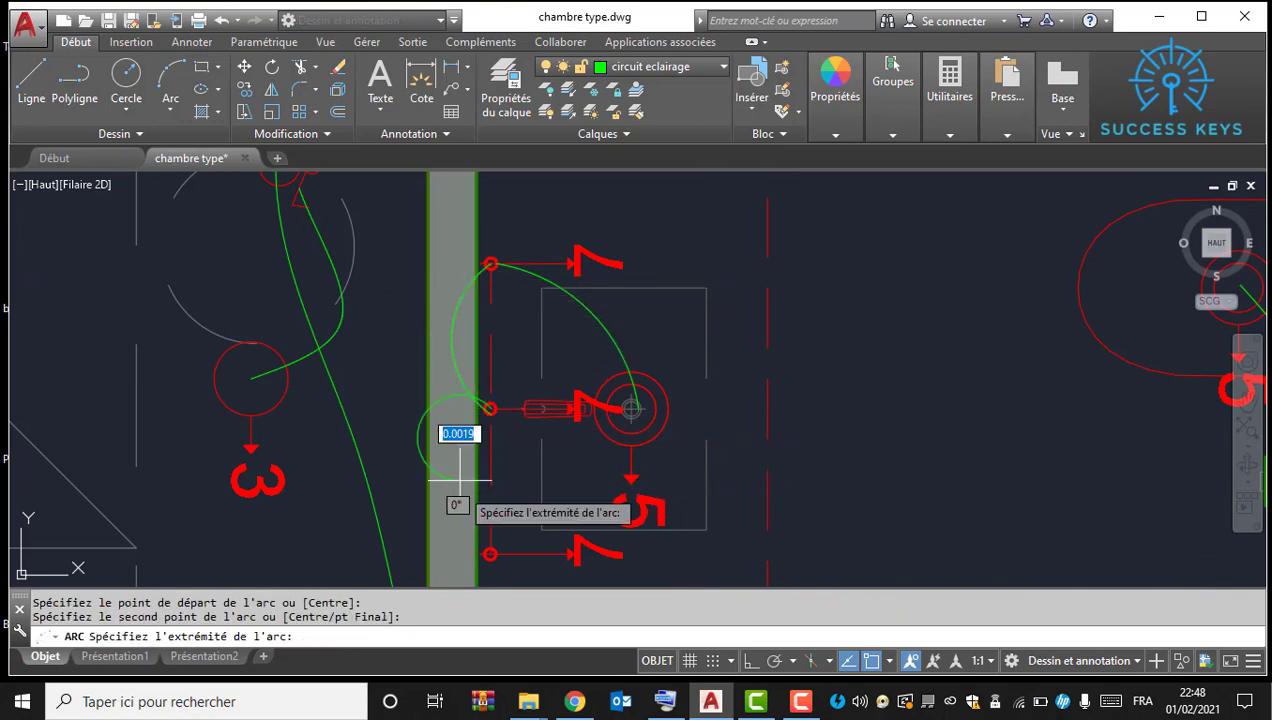
{"action": "left_click", "coordinate": [490, 553]}
Step: Review the lighting circuit arcs and splines across the PLAN KING room and compare its layout with PLAN TWIN
{"action": "scroll", "coordinate": [500, 360], "scroll_direction": "down", "scroll_amount": 6}
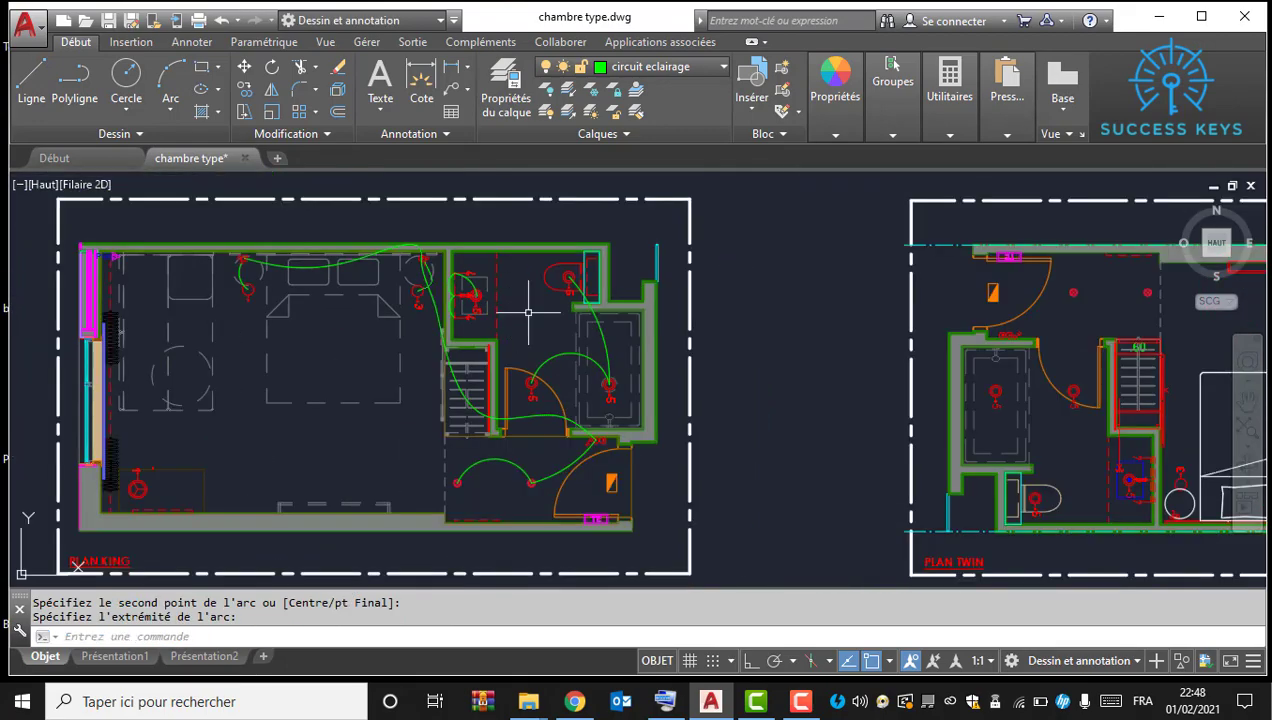
{"action": "scroll", "coordinate": [528, 313], "scroll_direction": "up", "scroll_amount": 4}
{"action": "scroll", "coordinate": [459, 369], "scroll_direction": "down", "scroll_amount": 4}
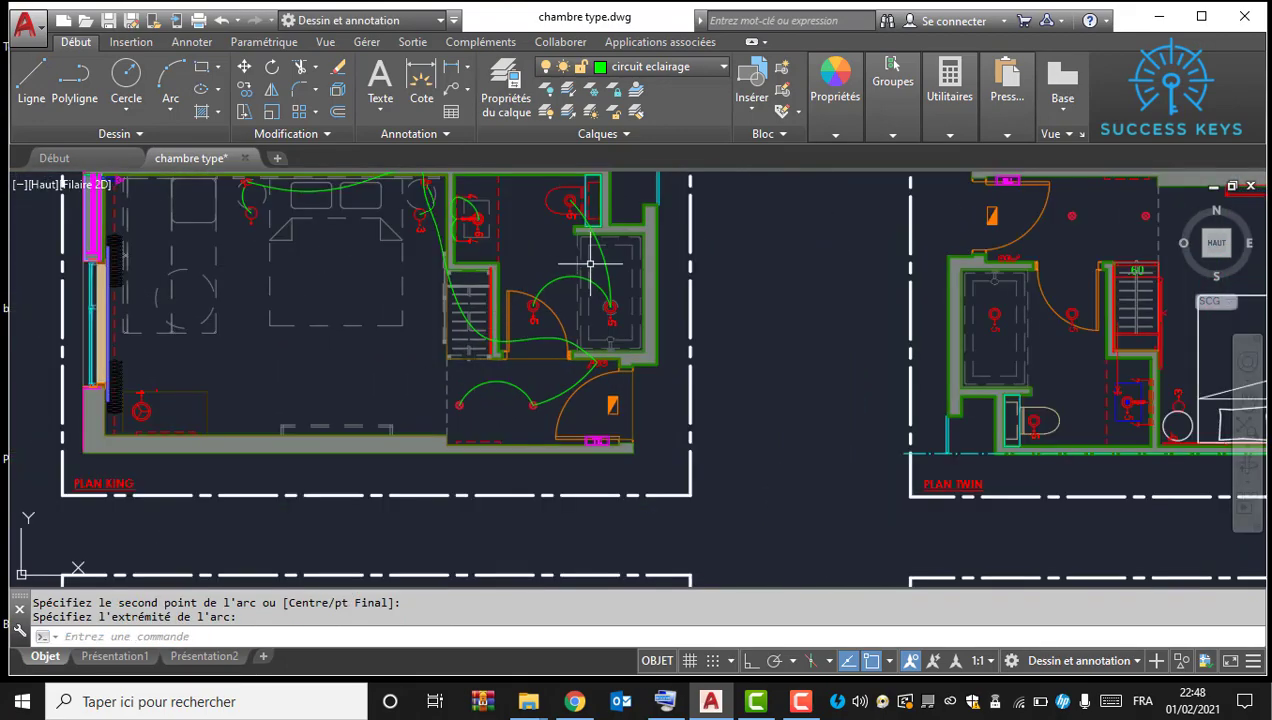
{"action": "scroll", "coordinate": [590, 264], "scroll_direction": "down", "scroll_amount": 3}
{"action": "scroll", "coordinate": [625, 289], "scroll_direction": "up", "scroll_amount": 3}
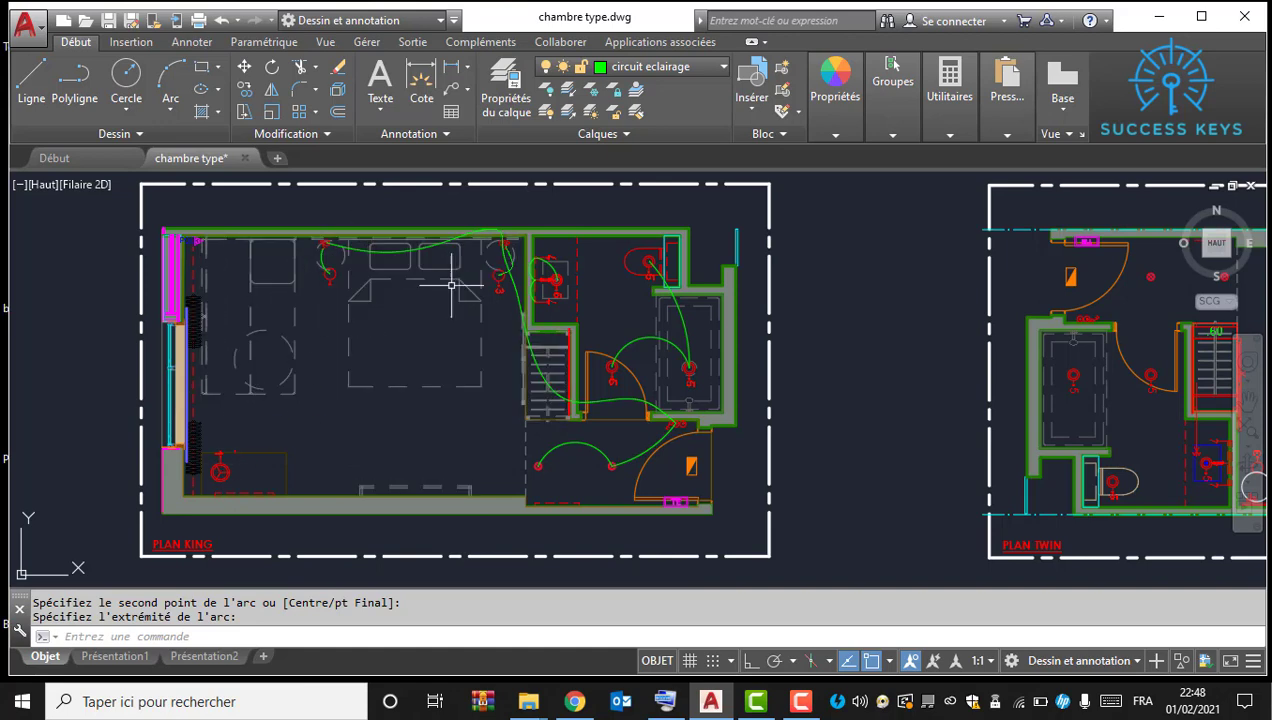
{"action": "scroll", "coordinate": [324, 346], "scroll_direction": "down", "scroll_amount": 2}
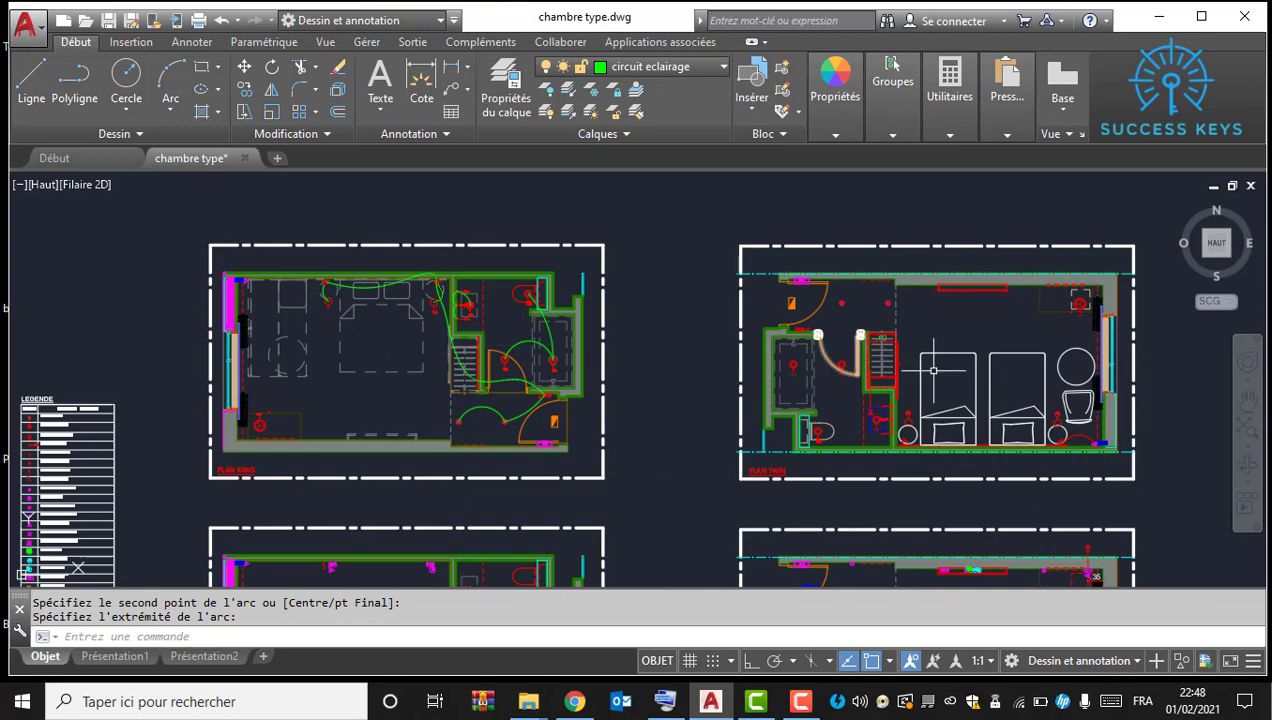
{"action": "scroll", "coordinate": [932, 370], "scroll_direction": "up", "scroll_amount": 2}
{"action": "scroll", "coordinate": [731, 320], "scroll_direction": "down", "scroll_amount": 2}
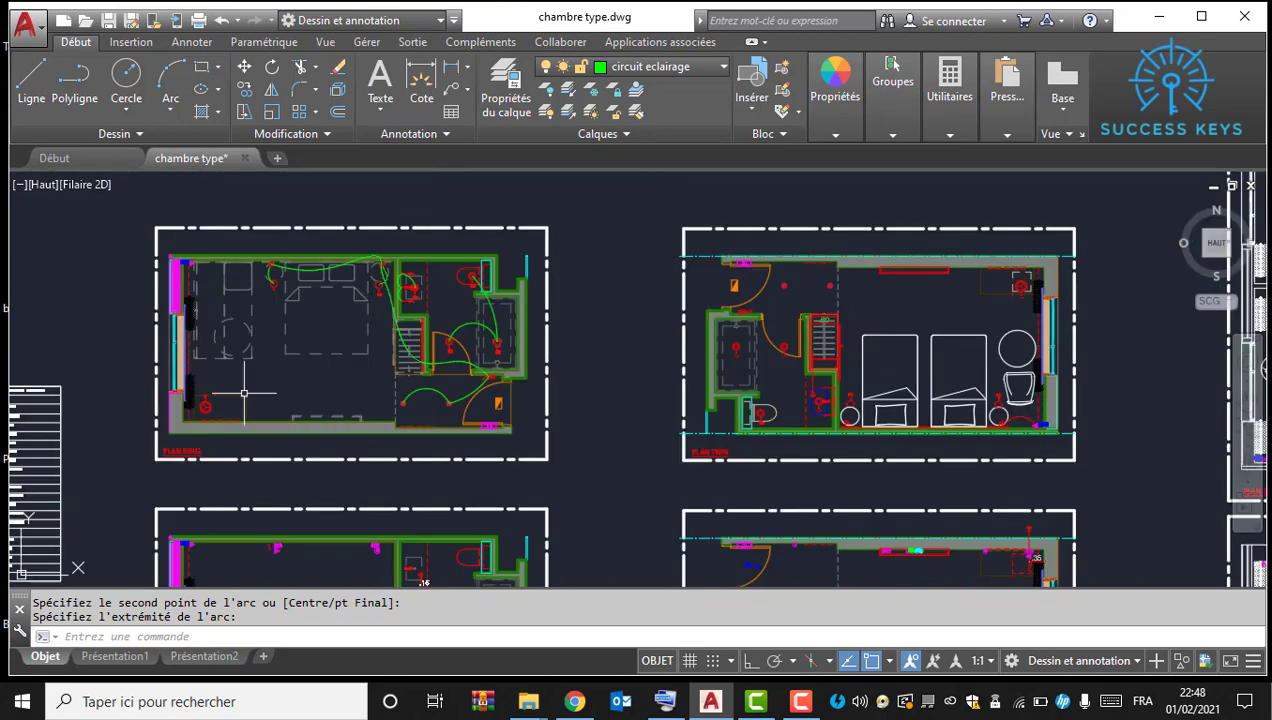
{"action": "scroll", "coordinate": [244, 394], "scroll_direction": "up", "scroll_amount": 2}
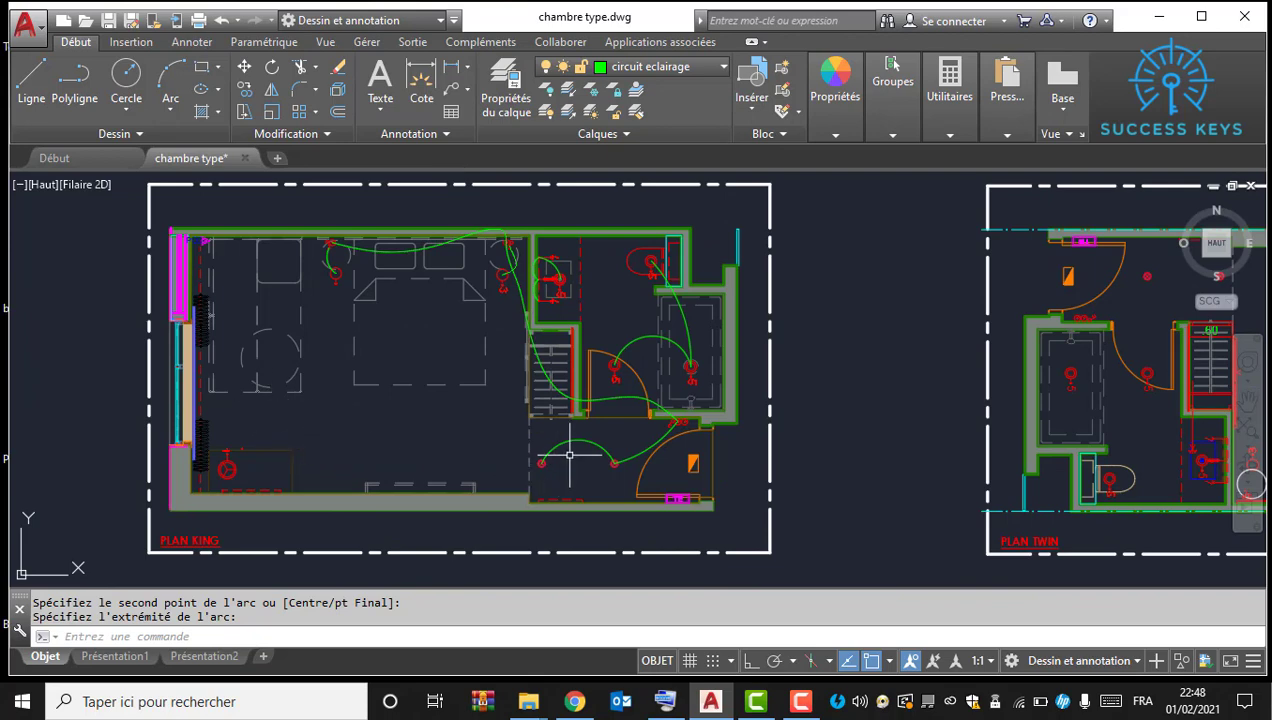
{"action": "scroll", "coordinate": [361, 454], "scroll_direction": "up", "scroll_amount": 3}
{"action": "scroll", "coordinate": [423, 418], "scroll_direction": "down", "scroll_amount": 1}
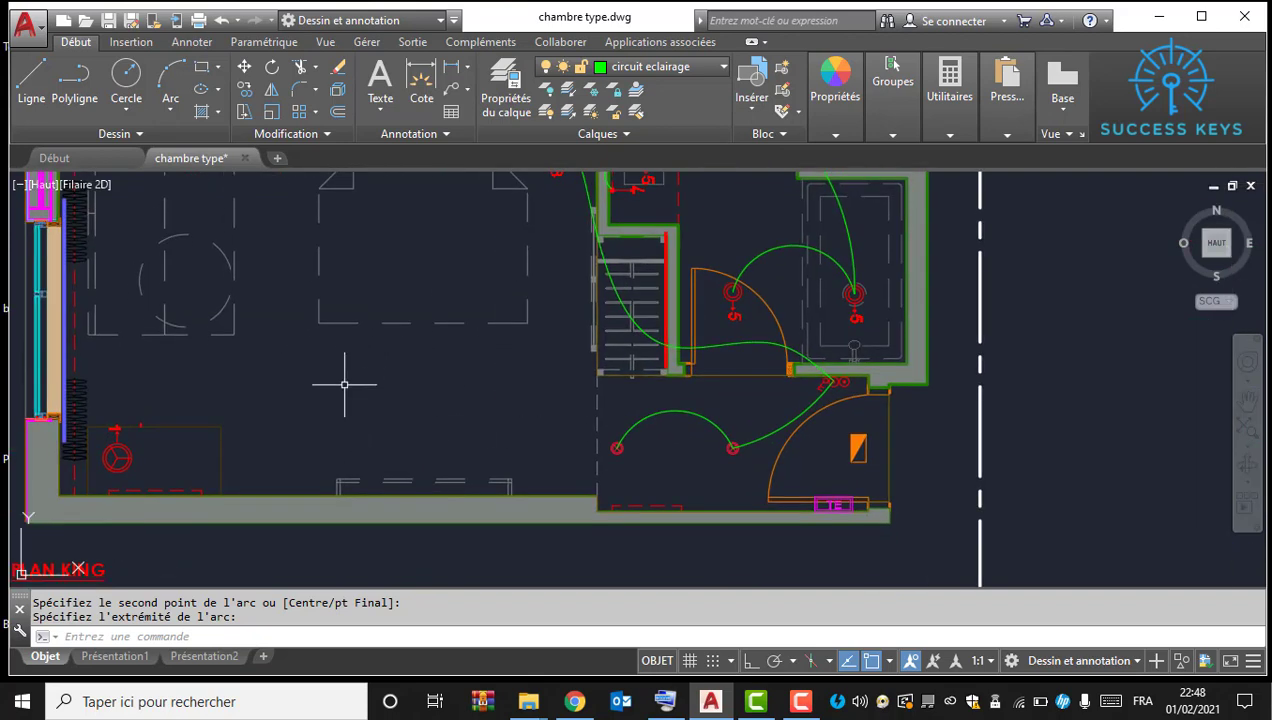
{"action": "scroll", "coordinate": [345, 385], "scroll_direction": "down", "scroll_amount": 2}
{"action": "middle_click_drag", "start_coordinate": [374, 381], "coordinate": [396, 455]}
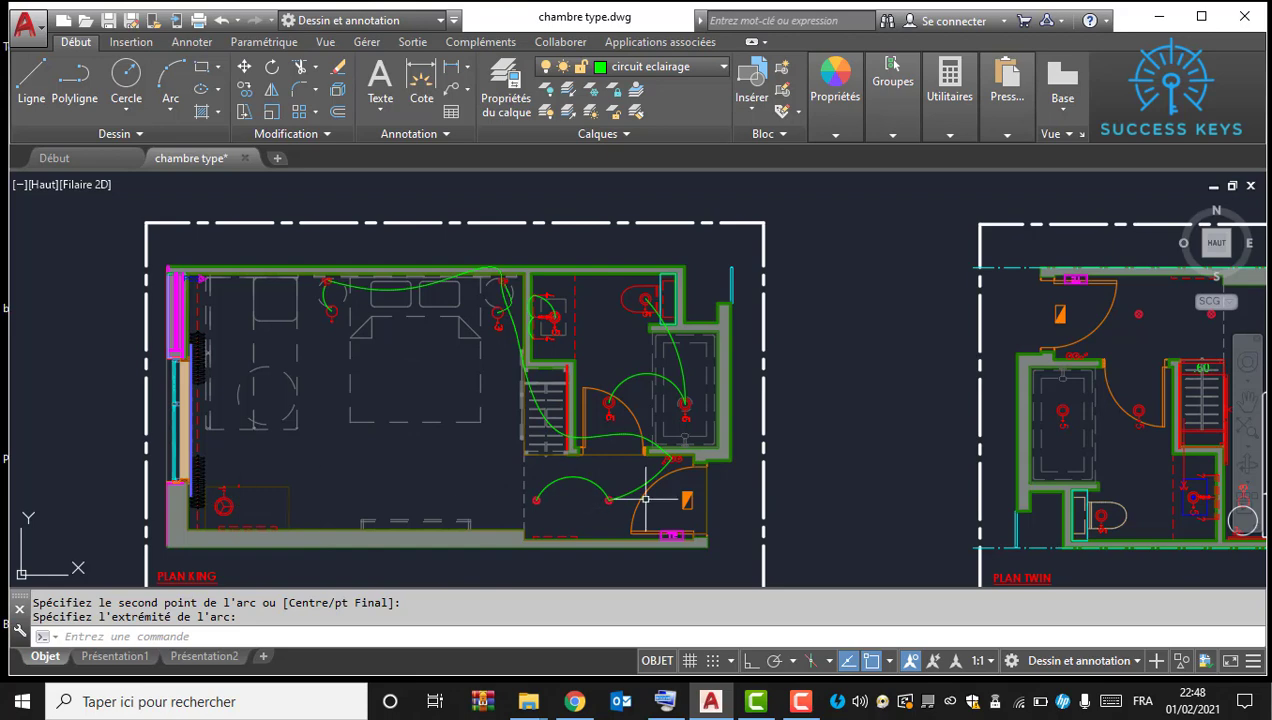
{"action": "scroll", "coordinate": [633, 492], "scroll_direction": "up", "scroll_amount": 2}
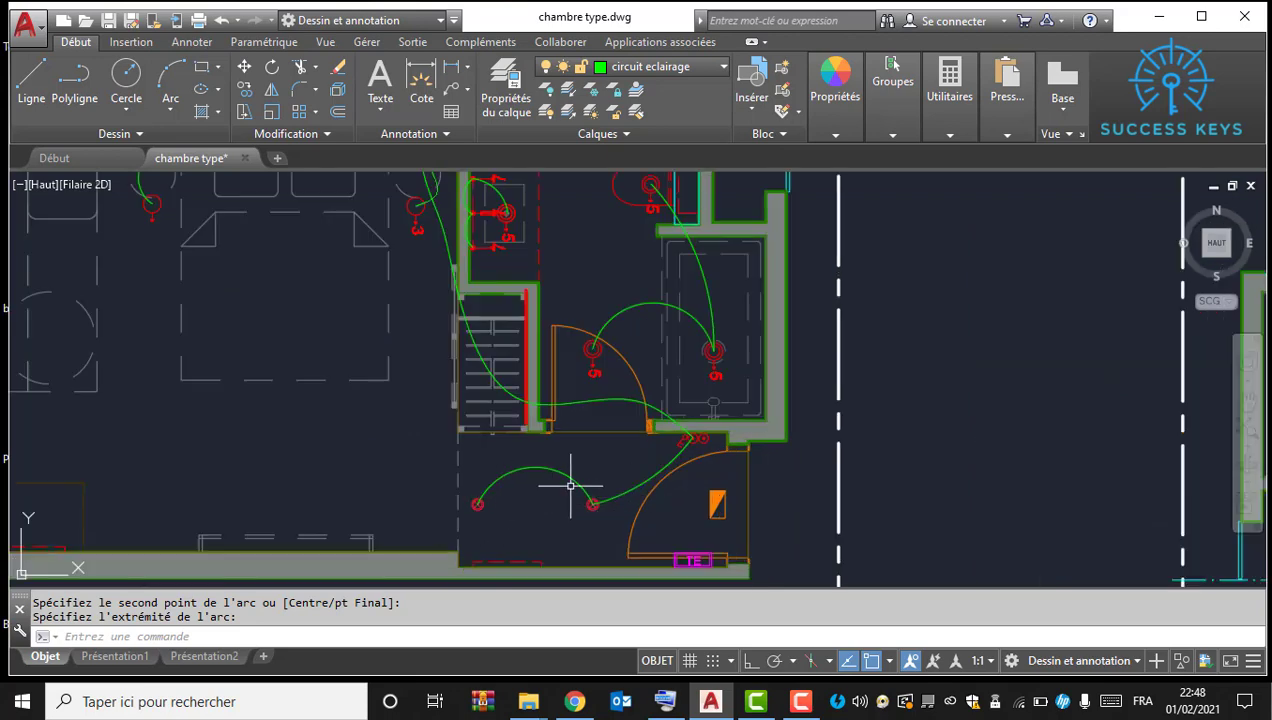
{"action": "middle_click_drag", "start_coordinate": [505, 489], "coordinate": [560, 507]}
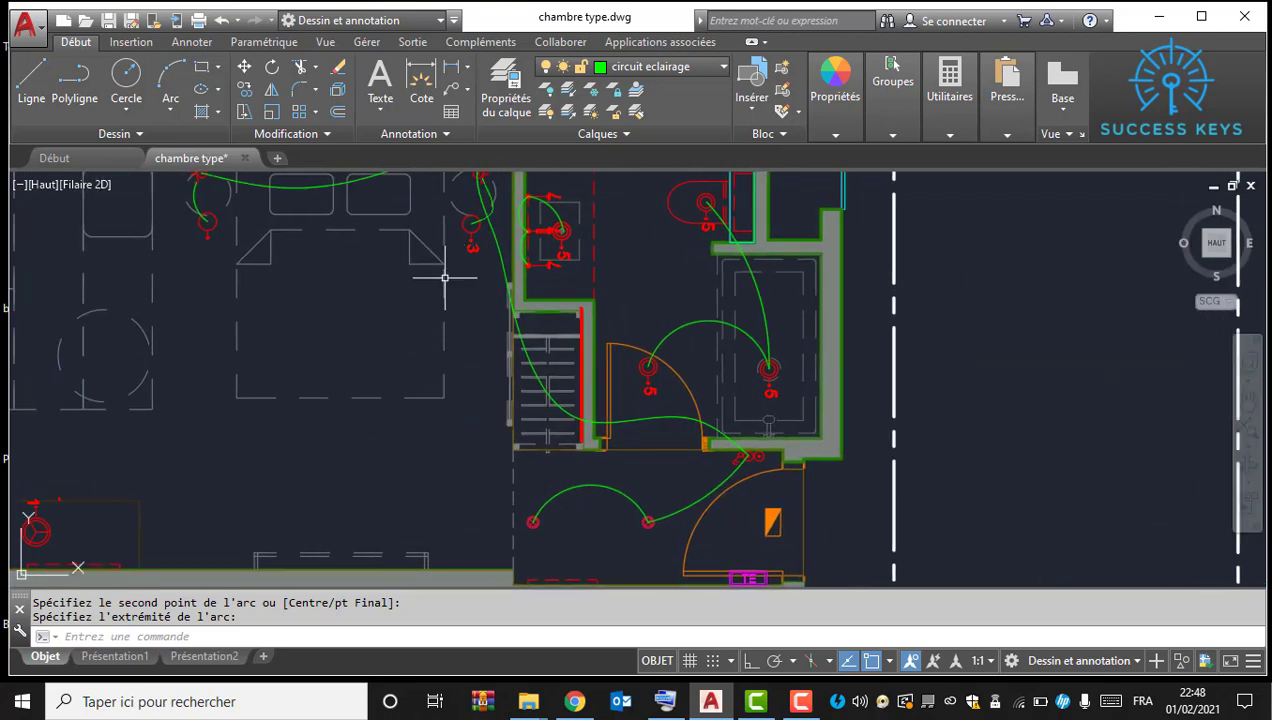
{"action": "scroll", "coordinate": [270, 228], "scroll_direction": "down", "scroll_amount": 2}
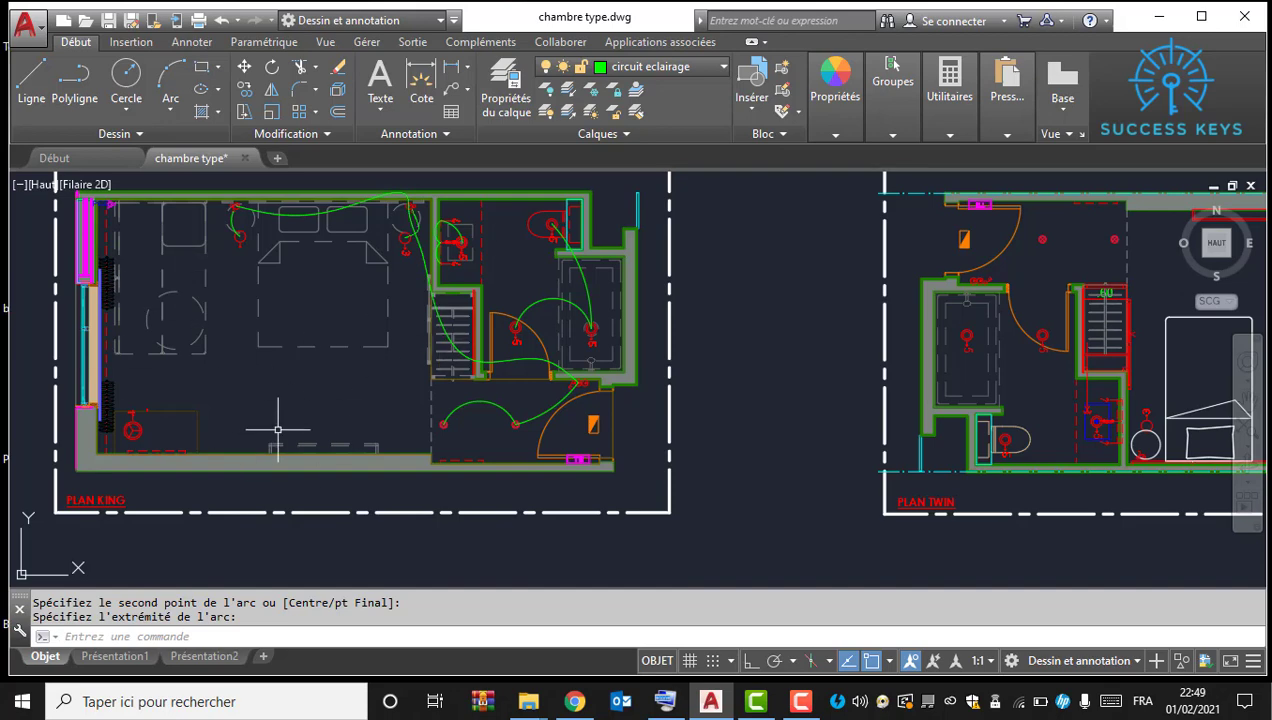
{"action": "middle_click_drag", "start_coordinate": [278, 430], "coordinate": [312, 495]}
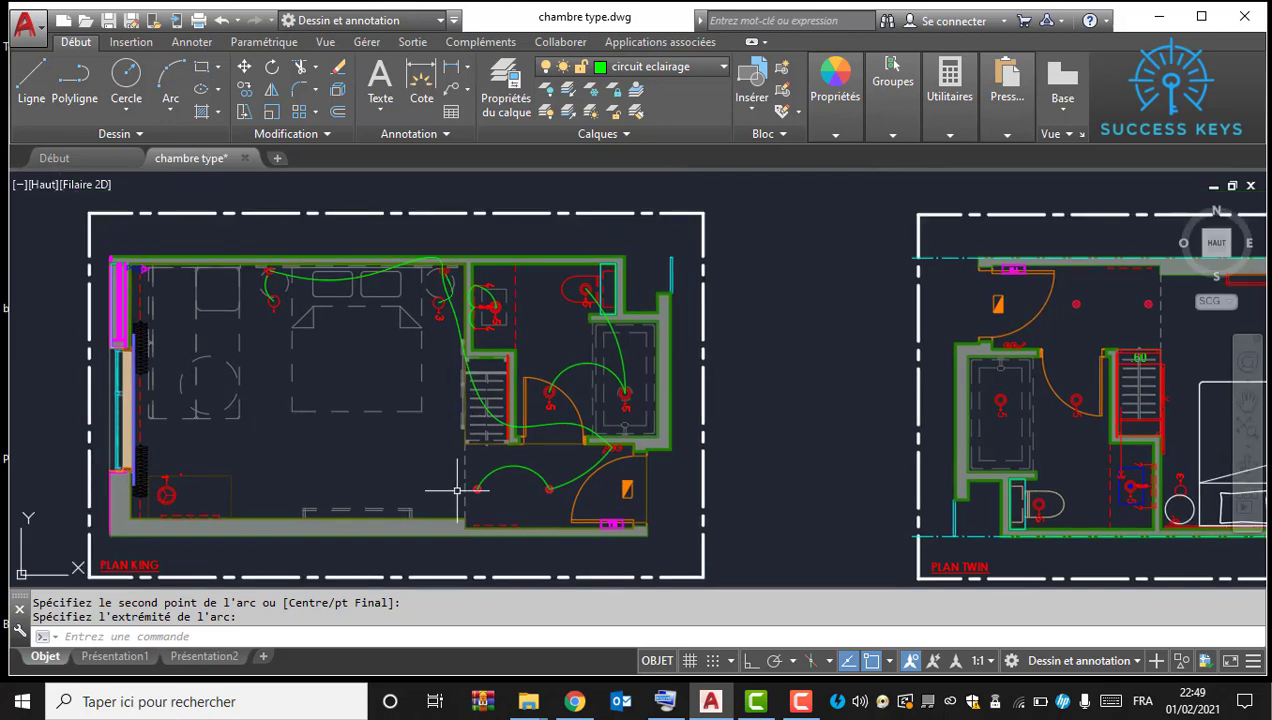
{"action": "mouse_move", "coordinate": [841, 118]}
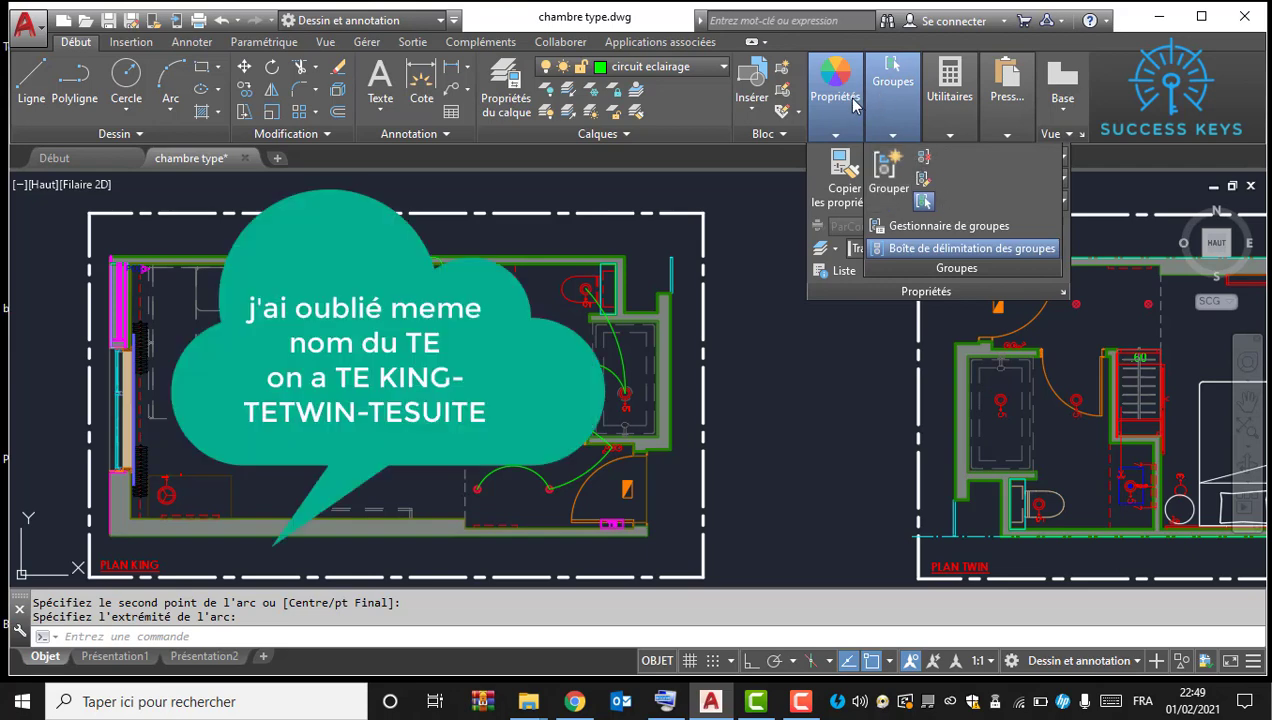
{"action": "left_click", "coordinate": [752, 336]}
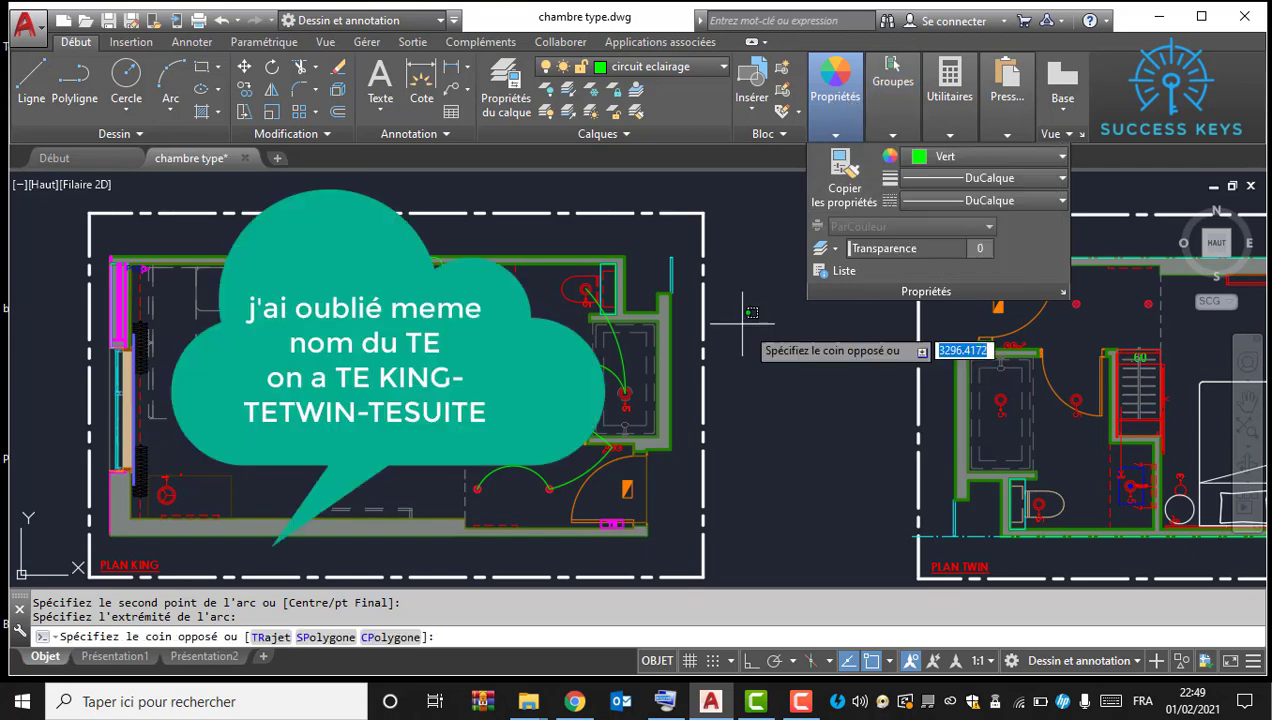
{"action": "left_click", "coordinate": [807, 406]}
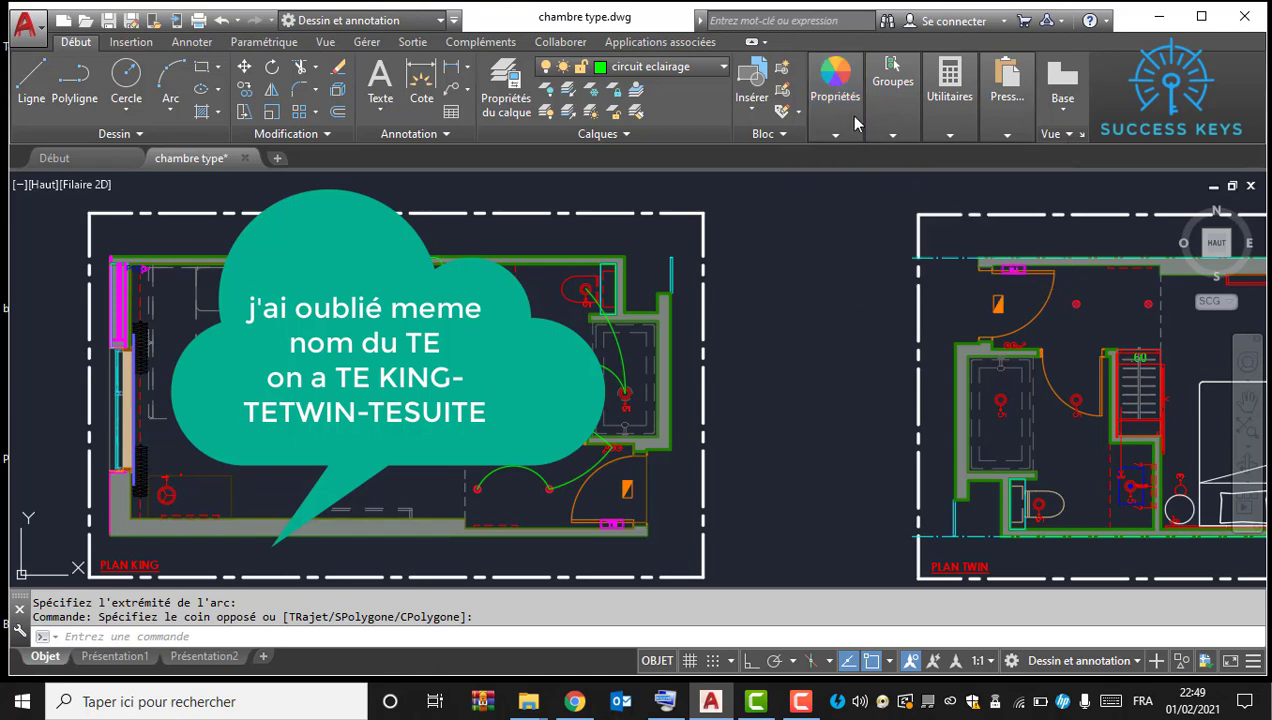
Step: Set the current colour to magenta and draw an arc from the bedside light marked 3 to the entrance light nearest the bedroom
{"action": "mouse_move", "coordinate": [832, 96]}
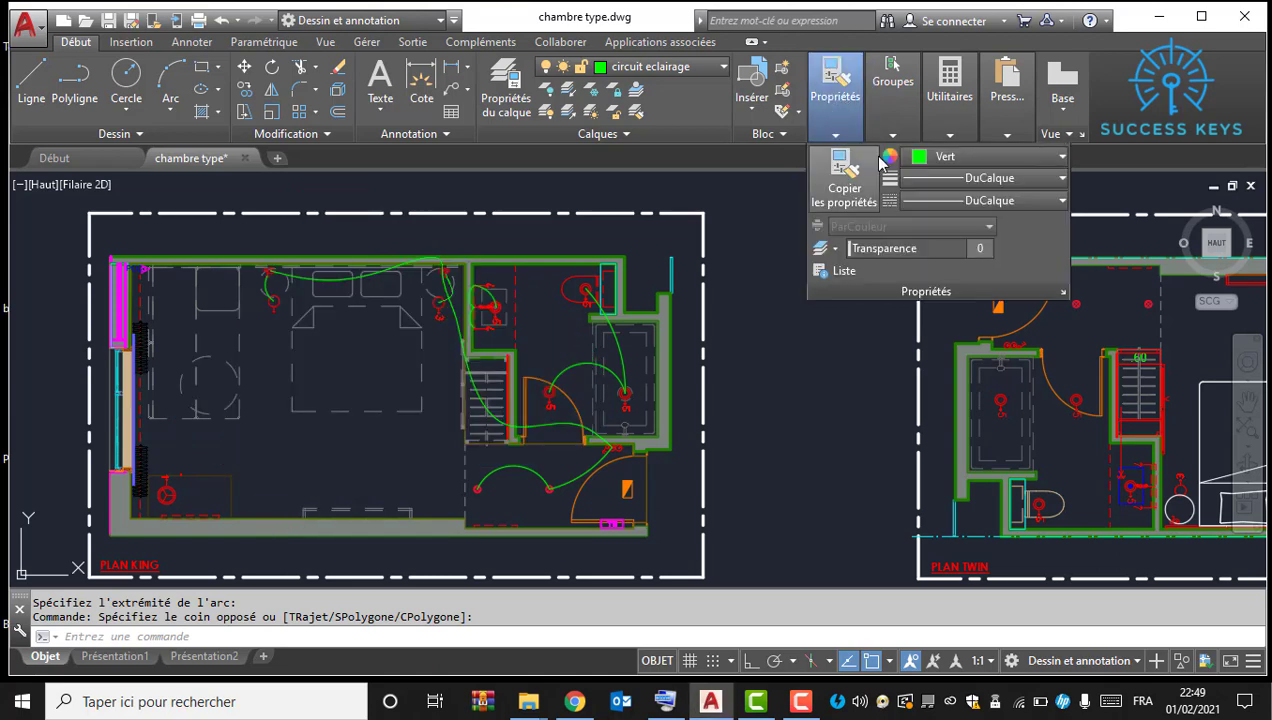
{"action": "left_click", "coordinate": [956, 158]}
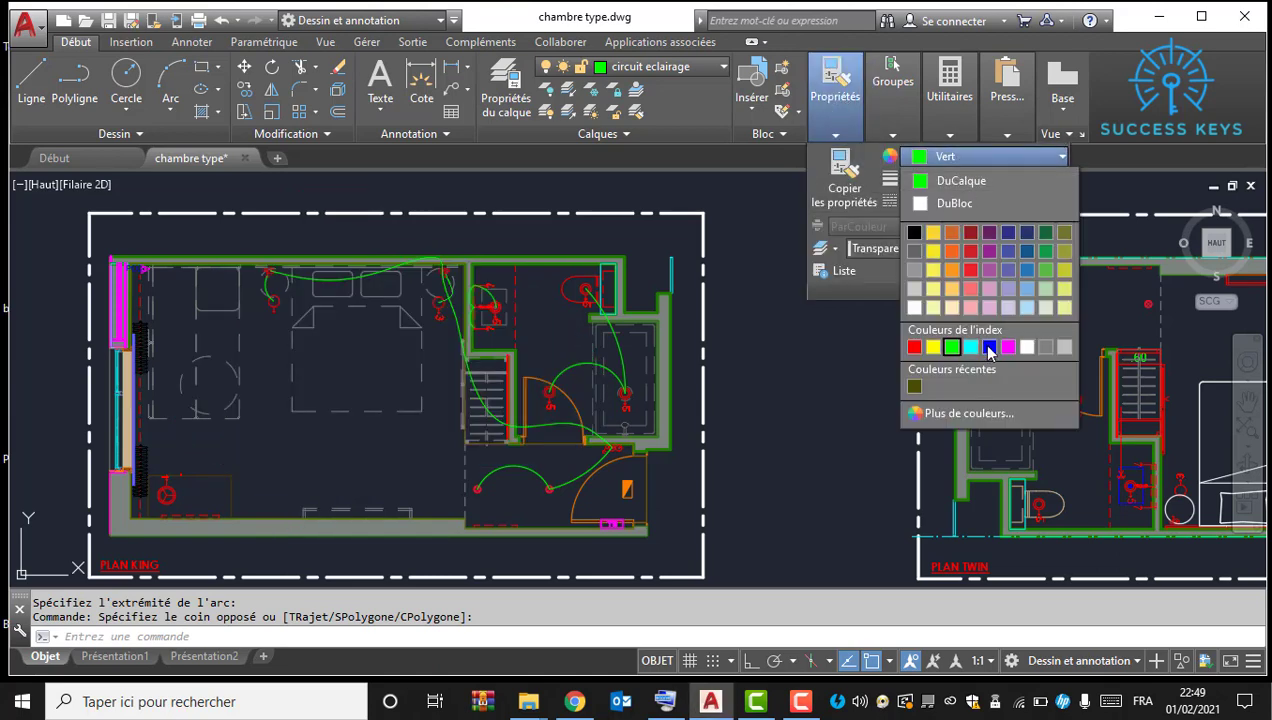
{"action": "left_click", "coordinate": [1010, 347]}
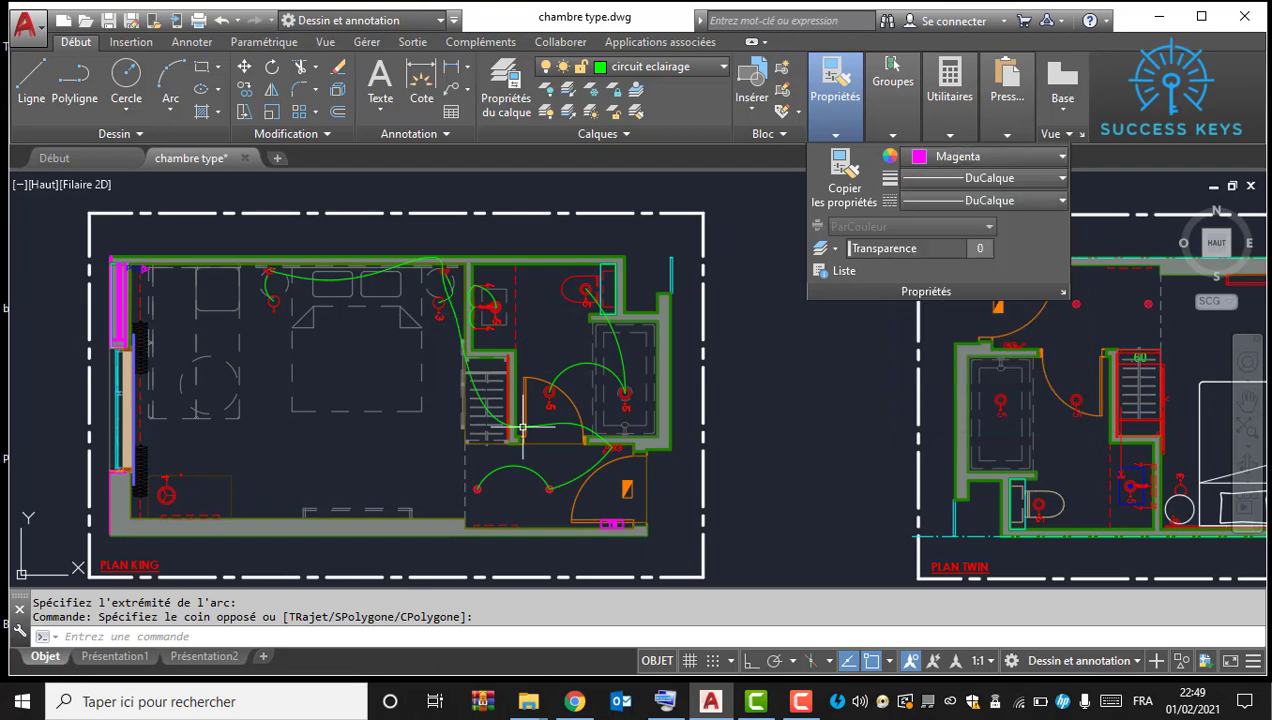
{"action": "key", "text": "Return"}
{"action": "scroll", "coordinate": [497, 440], "scroll_direction": "up", "scroll_amount": 4}
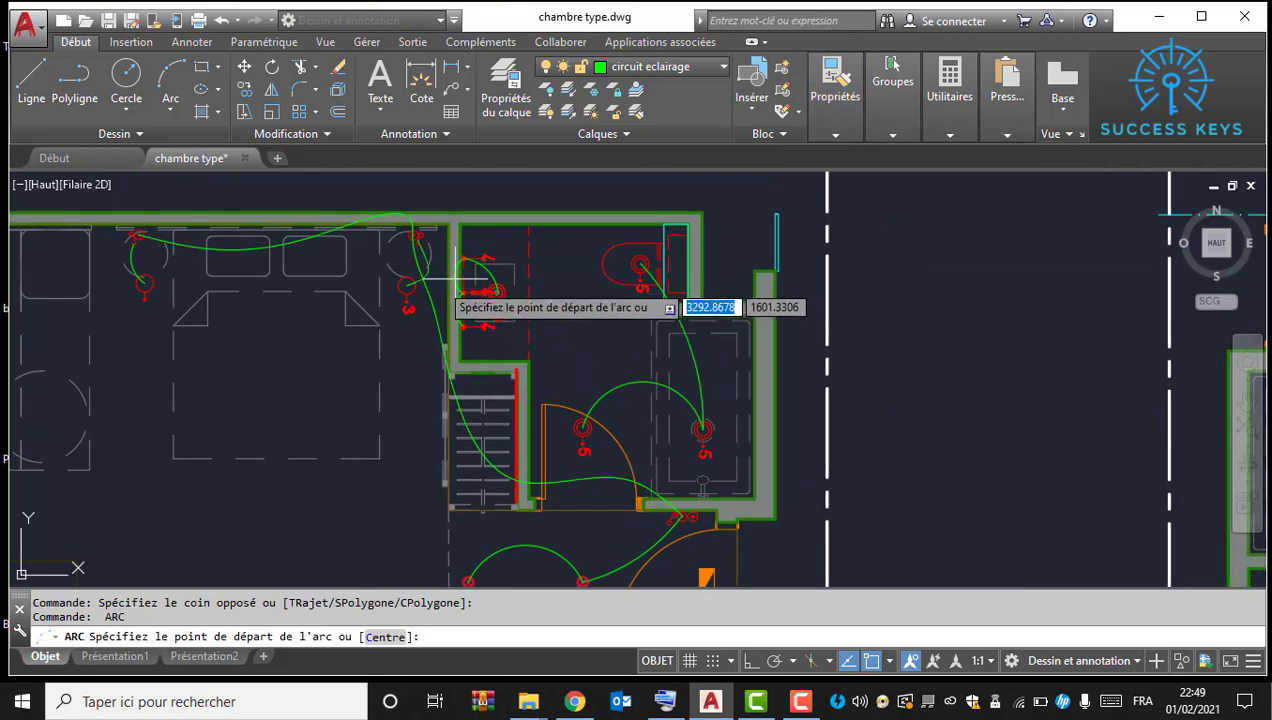
{"action": "scroll", "coordinate": [458, 278], "scroll_direction": "up", "scroll_amount": 4}
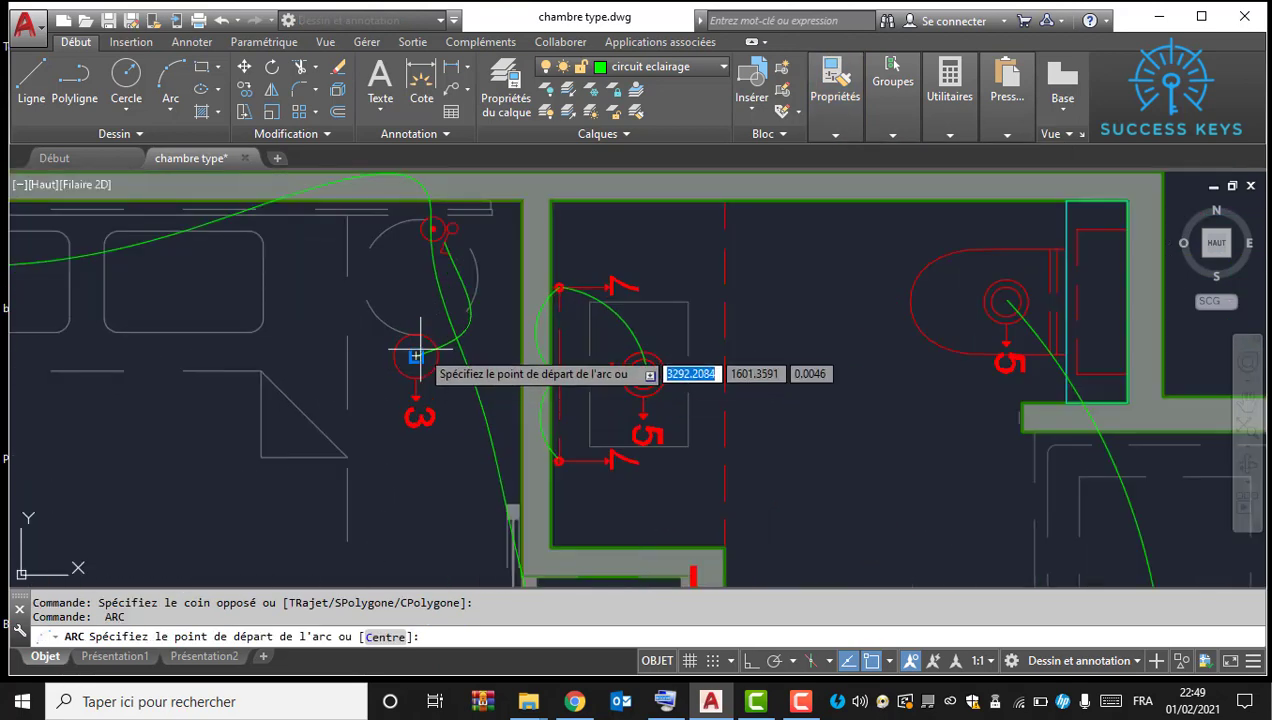
{"action": "left_click", "coordinate": [417, 352]}
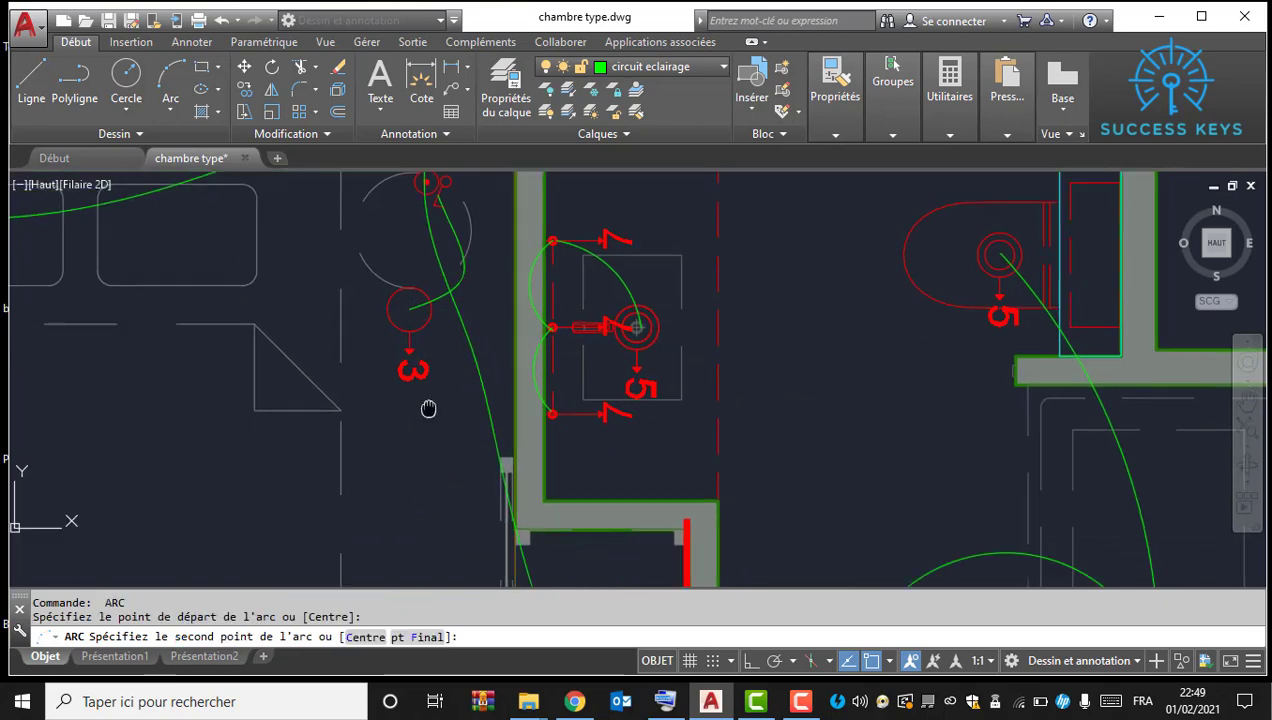
{"action": "middle_click_drag", "start_coordinate": [426, 405], "coordinate": [385, 195]}
{"action": "left_click", "coordinate": [440, 383]}
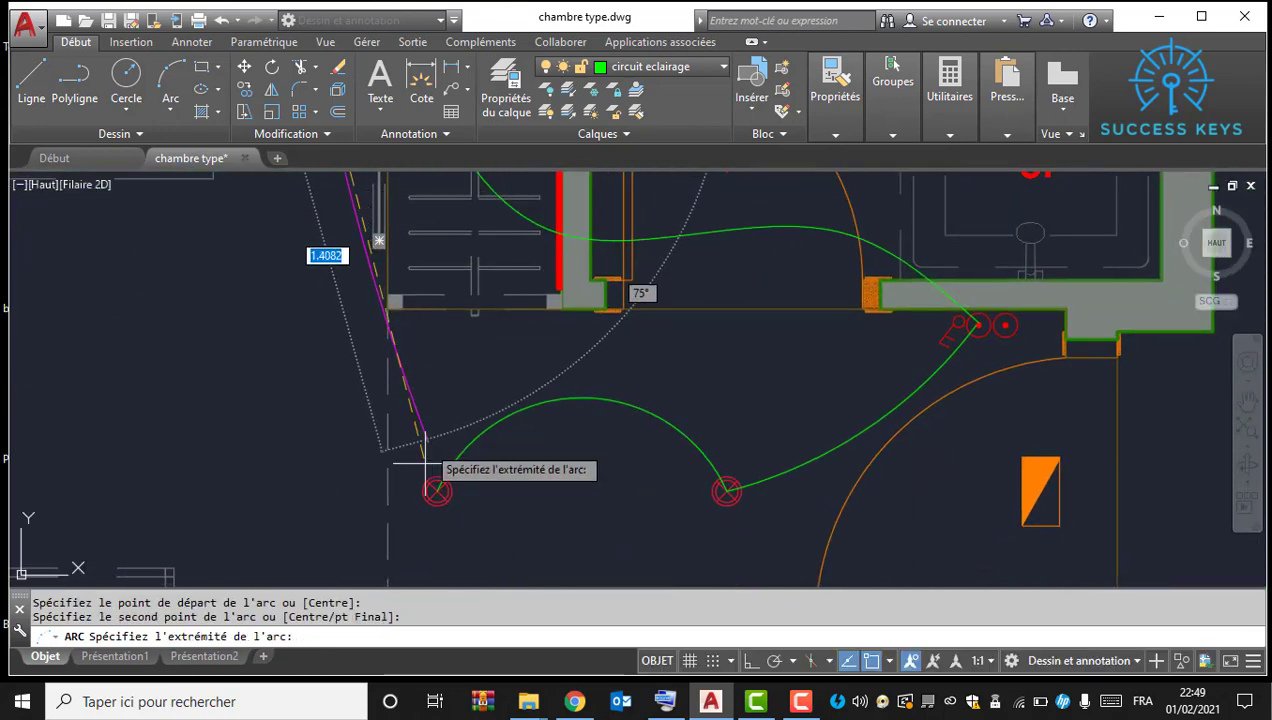
{"action": "left_click", "coordinate": [437, 491]}
Step: Draw a magenta arc from the toilet light to the washbasin light, bowed up towards the bathroom's upper wall
{"action": "scroll", "coordinate": [450, 350], "scroll_direction": "down", "scroll_amount": 2}
{"action": "middle_click_drag", "start_coordinate": [450, 350], "coordinate": [417, 538]}
{"action": "scroll", "coordinate": [540, 330], "scroll_direction": "down", "scroll_amount": 2}
{"action": "middle_click_drag", "start_coordinate": [540, 330], "coordinate": [506, 482]}
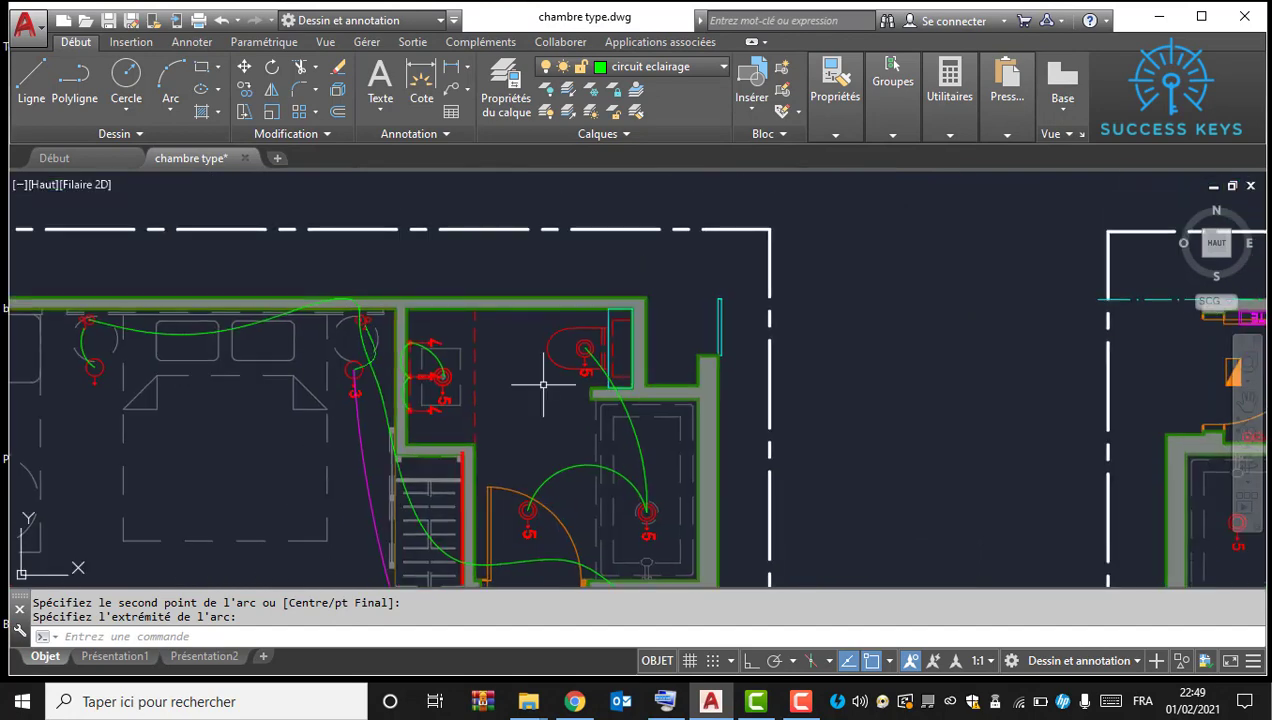
{"action": "scroll", "coordinate": [578, 365], "scroll_direction": "up", "scroll_amount": 4}
{"action": "key", "text": "space"}
{"action": "left_click", "coordinate": [604, 325]}
{"action": "left_click", "coordinate": [310, 275]}
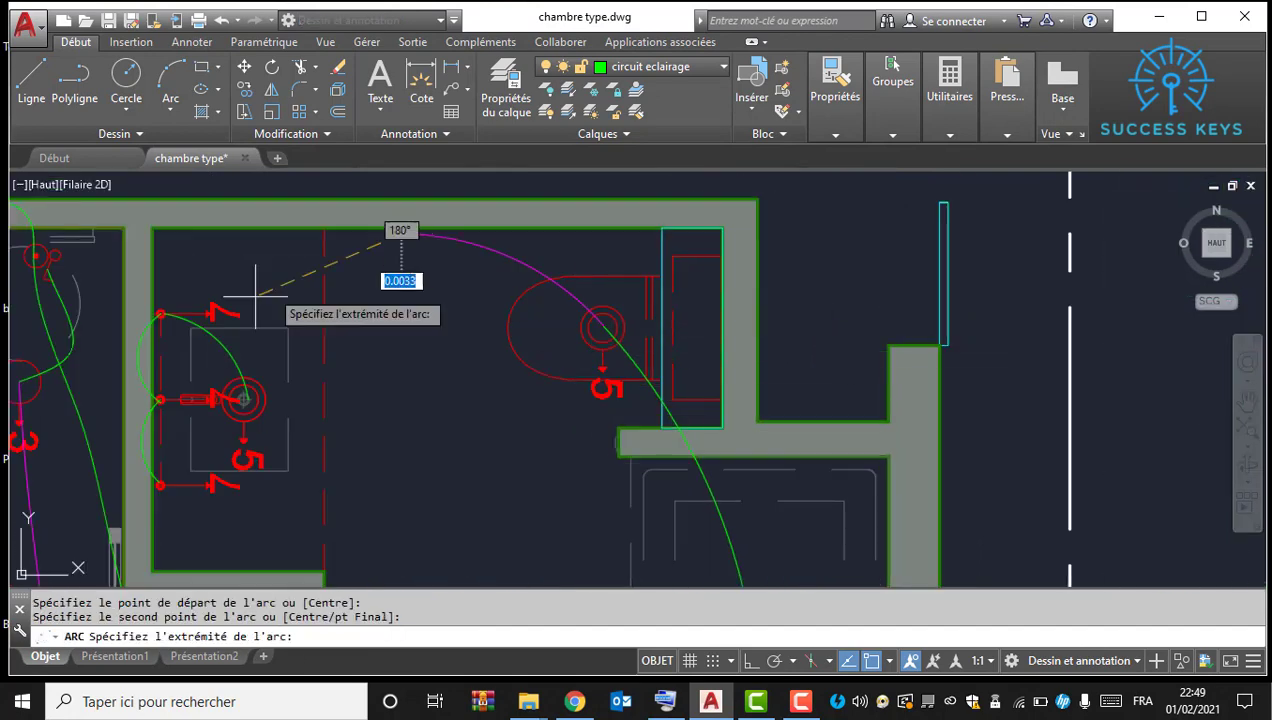
{"action": "left_click", "coordinate": [250, 395]}
Step: Review the lighting links drawn across the PLAN KING room and the neighbouring plans
{"action": "scroll", "coordinate": [245, 399], "scroll_direction": "down", "scroll_amount": 5}
{"action": "scroll", "coordinate": [454, 353], "scroll_direction": "up", "scroll_amount": 2}
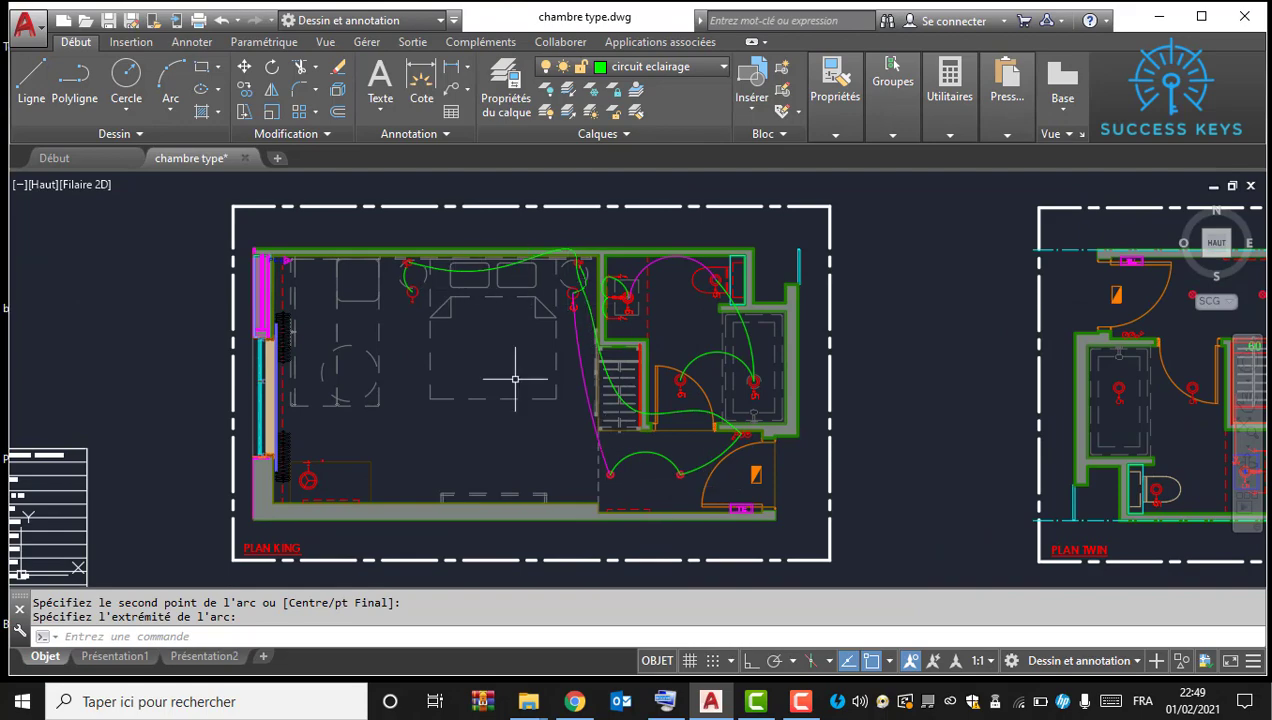
{"action": "scroll", "coordinate": [515, 378], "scroll_direction": "up", "scroll_amount": 3}
{"action": "scroll", "coordinate": [352, 370], "scroll_direction": "down", "scroll_amount": 5}
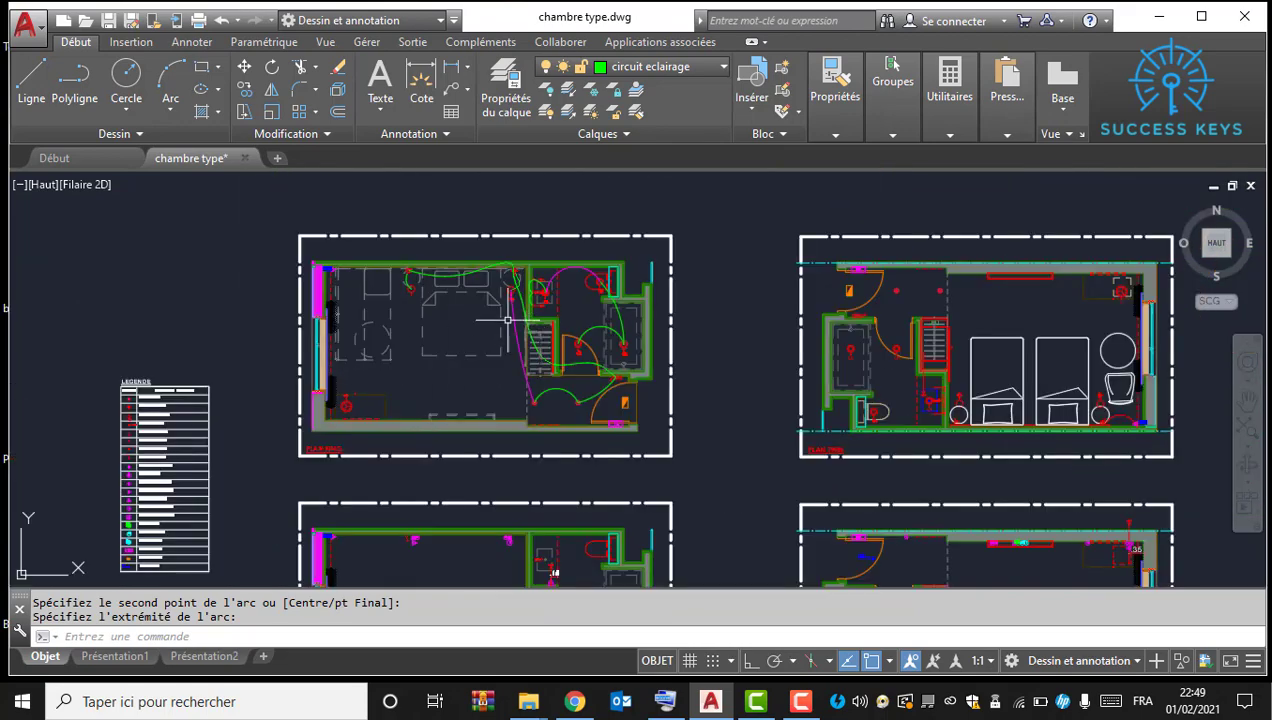
{"action": "scroll", "coordinate": [490, 310], "scroll_direction": "up", "scroll_amount": 2}
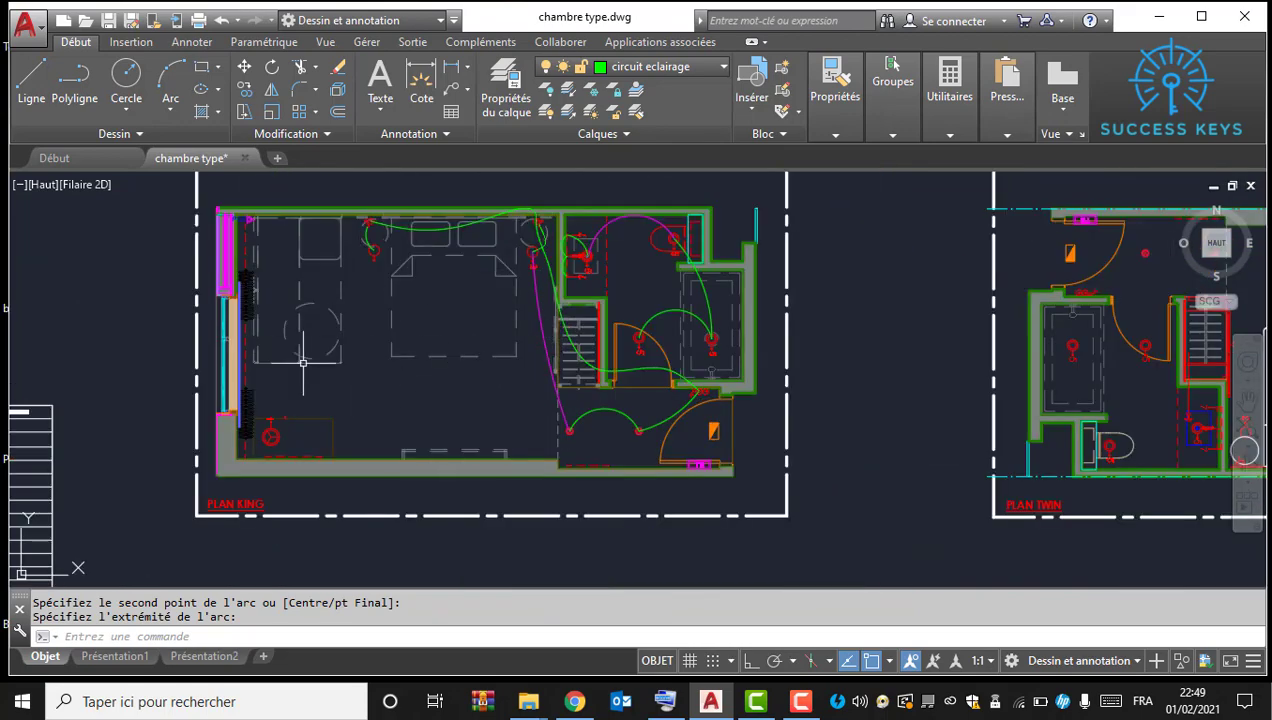
{"action": "scroll", "coordinate": [475, 428], "scroll_direction": "up", "scroll_amount": 2}
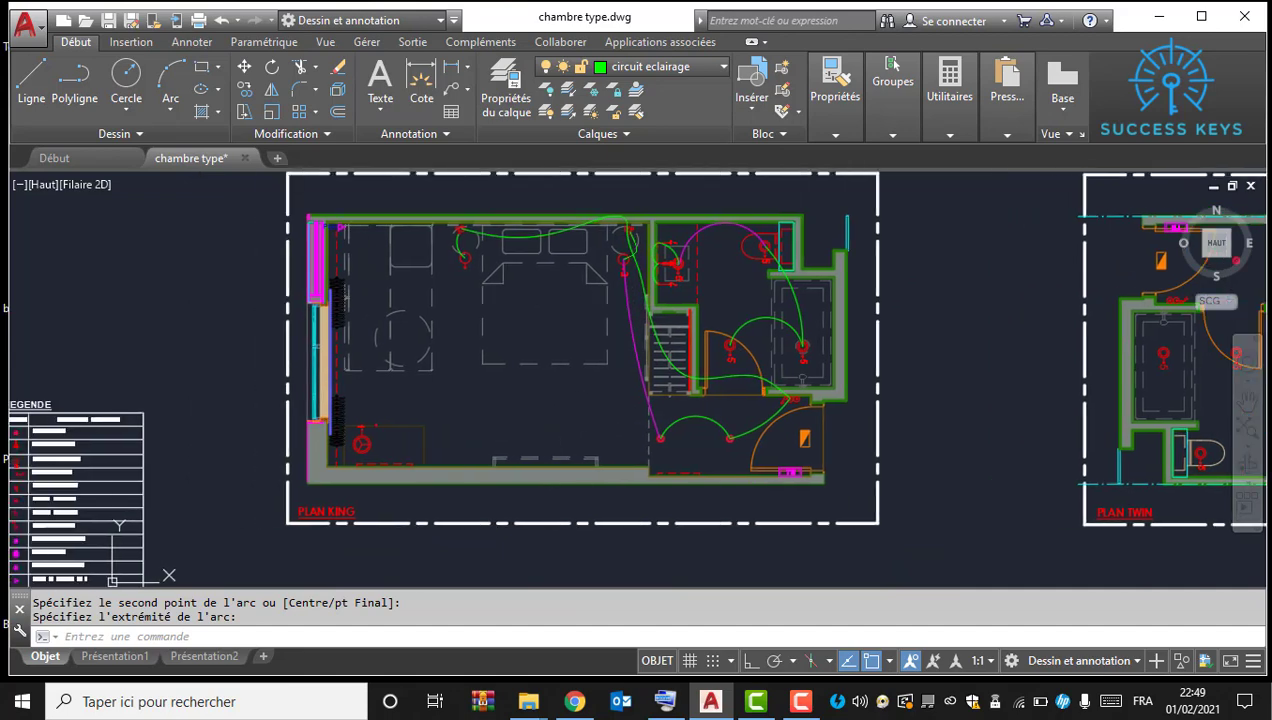
{"action": "middle_click_drag", "start_coordinate": [495, 410], "coordinate": [532, 470]}
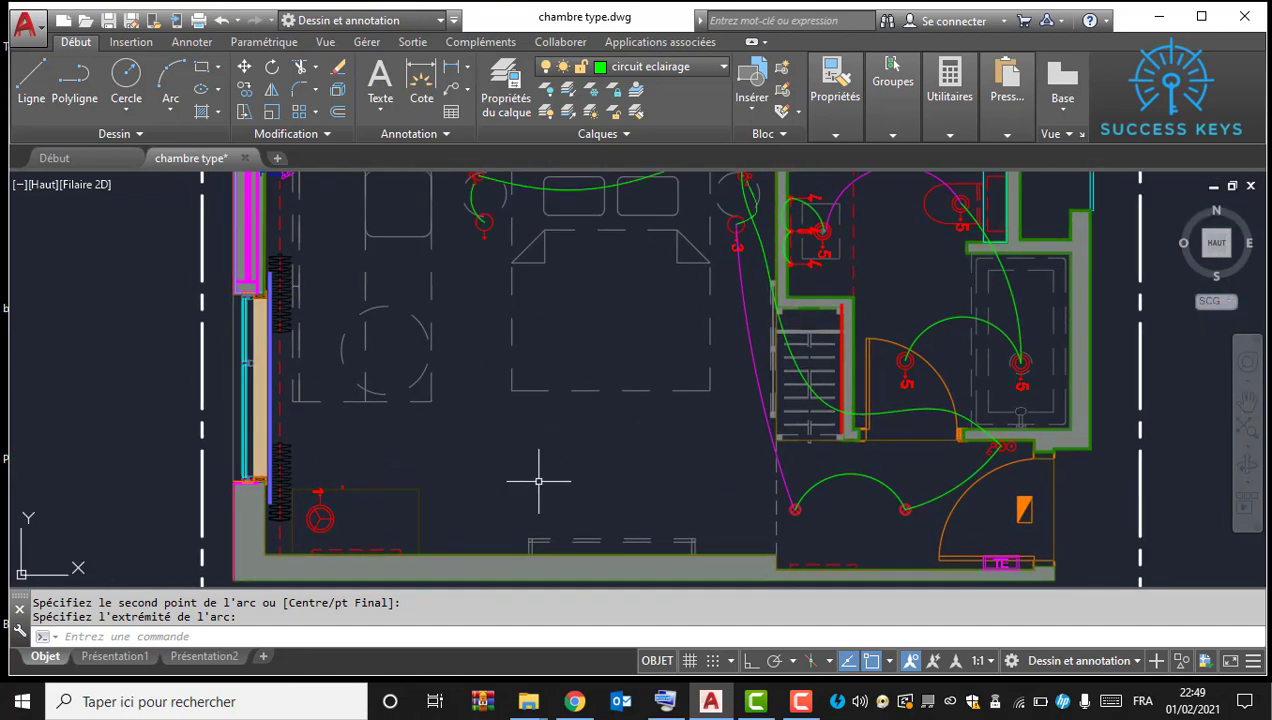
Step: Copy the entrance light nearest the bedroom horizontally into the bedroom, in front of the low unit on the lower wall, using Ortho
{"action": "middle_click_drag", "start_coordinate": [793, 508], "coordinate": [664, 444]}
{"action": "left_click", "coordinate": [632, 398]}
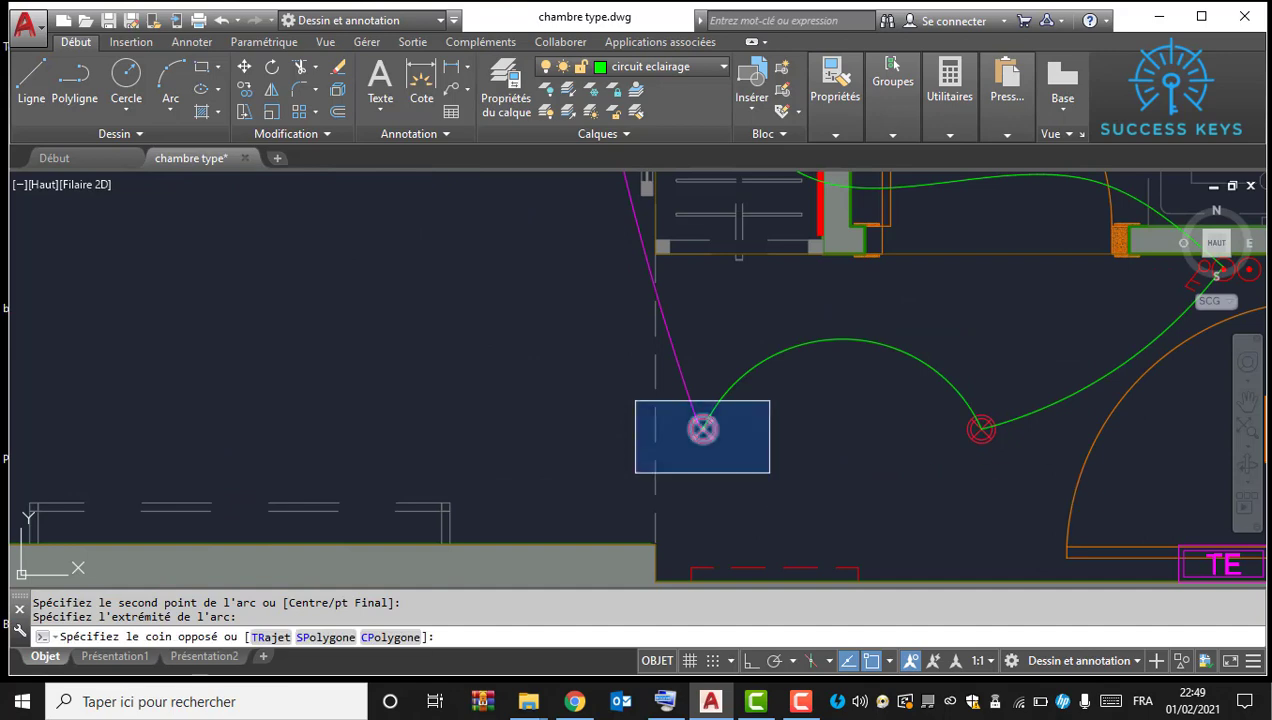
{"action": "left_click", "coordinate": [766, 494]}
{"action": "right_click", "coordinate": [776, 430]}
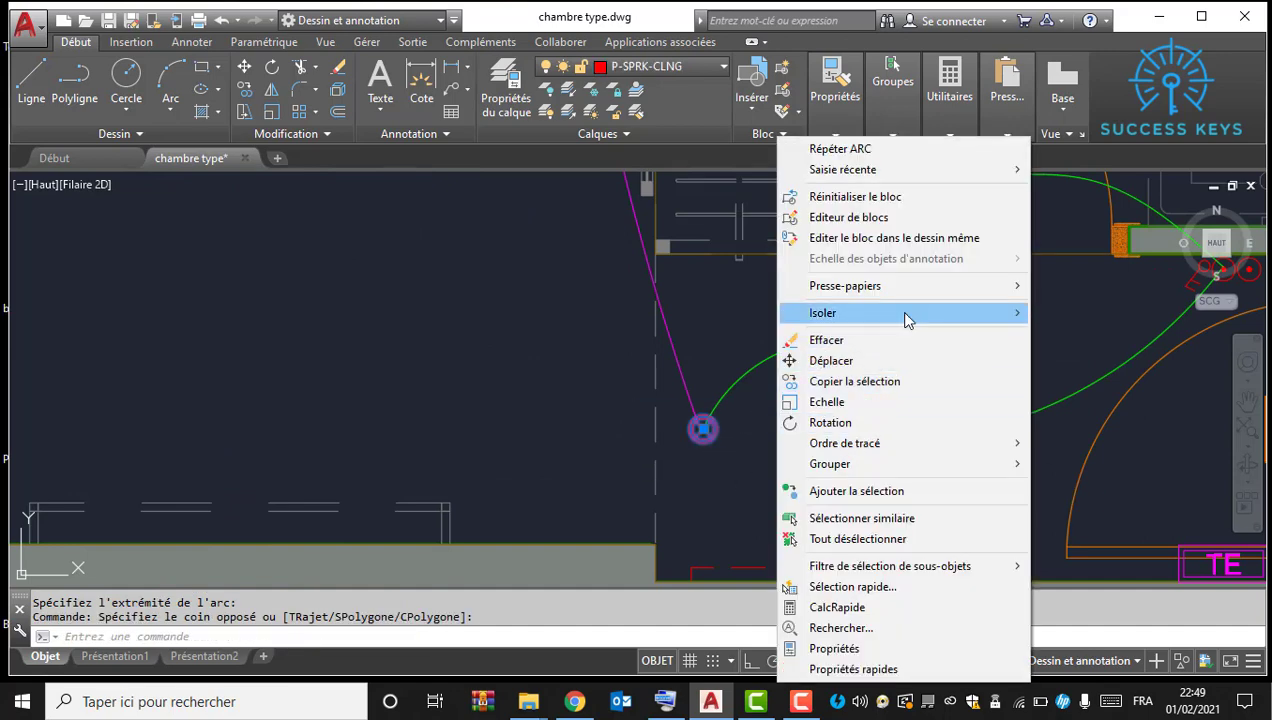
{"action": "mouse_move", "coordinate": [903, 287]}
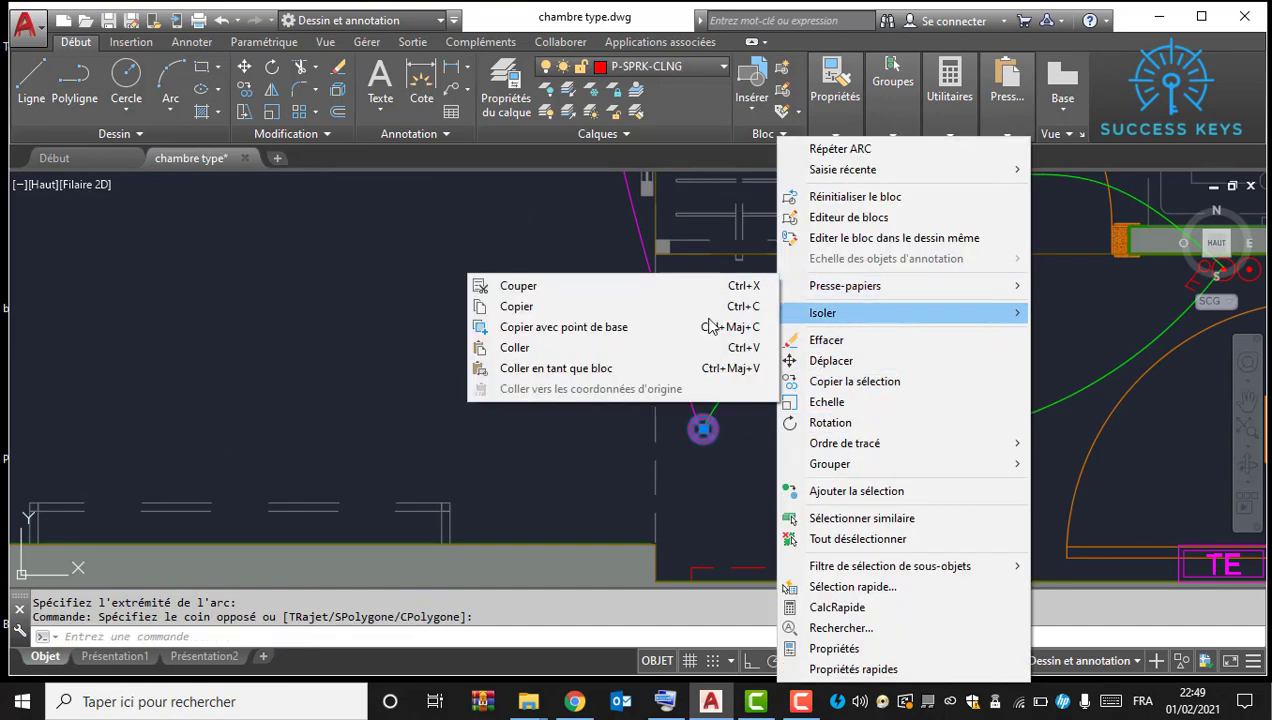
{"action": "left_click", "coordinate": [840, 381]}
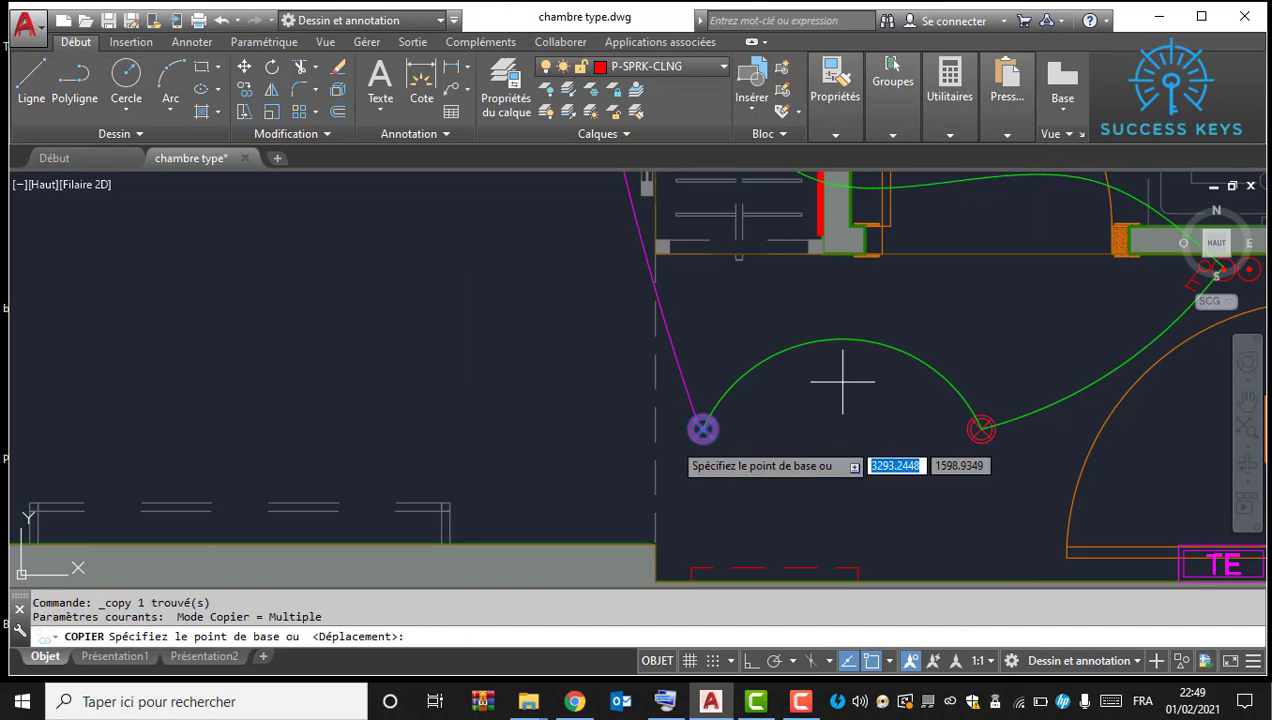
{"action": "left_click", "coordinate": [702, 429]}
{"action": "mouse_move", "coordinate": [150, 409]}
{"action": "middle_mouse_down"}
{"action": "mouse_move", "coordinate": [207, 420]}
{"action": "mouse_move", "coordinate": [463, 403]}
{"action": "mouse_move", "coordinate": [664, 417]}
{"action": "middle_mouse_up"}
{"action": "key", "text": "F8"}
{"action": "scroll", "coordinate": [446, 410], "scroll_direction": "down", "scroll_amount": 2}
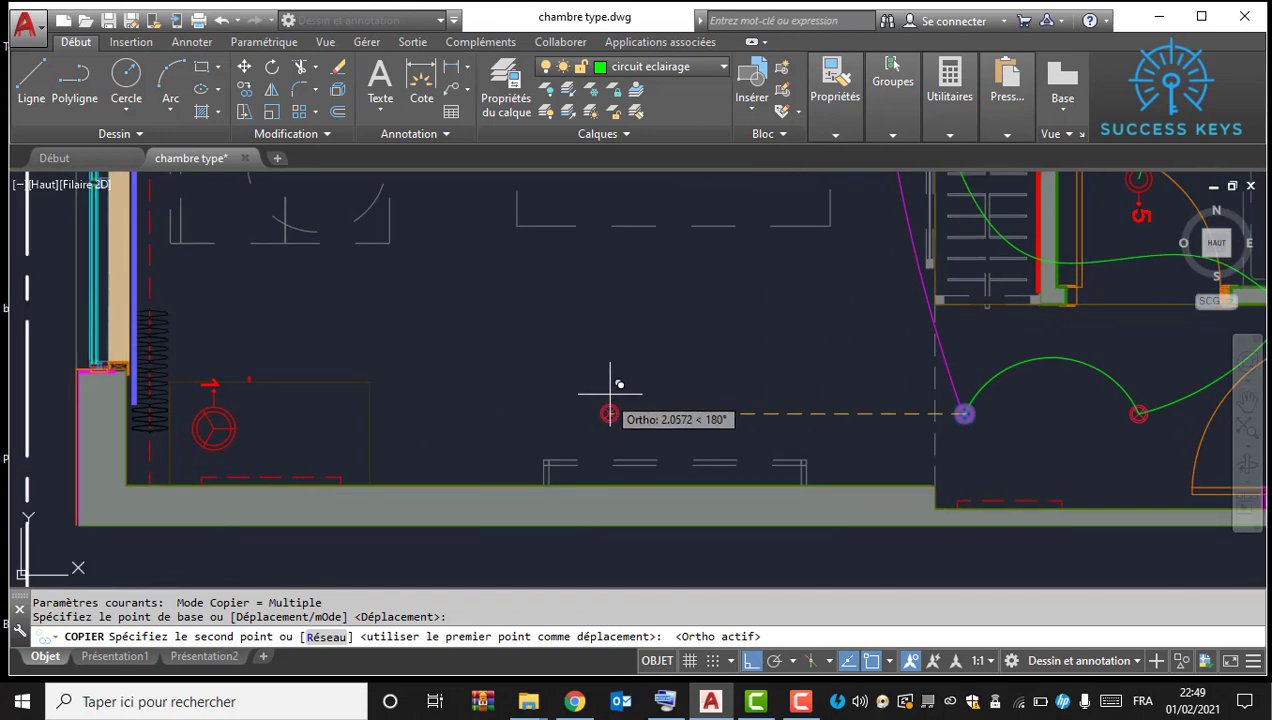
{"action": "scroll", "coordinate": [630, 384], "scroll_direction": "down", "scroll_amount": 2}
{"action": "middle_click_drag", "start_coordinate": [600, 385], "coordinate": [517, 484]}
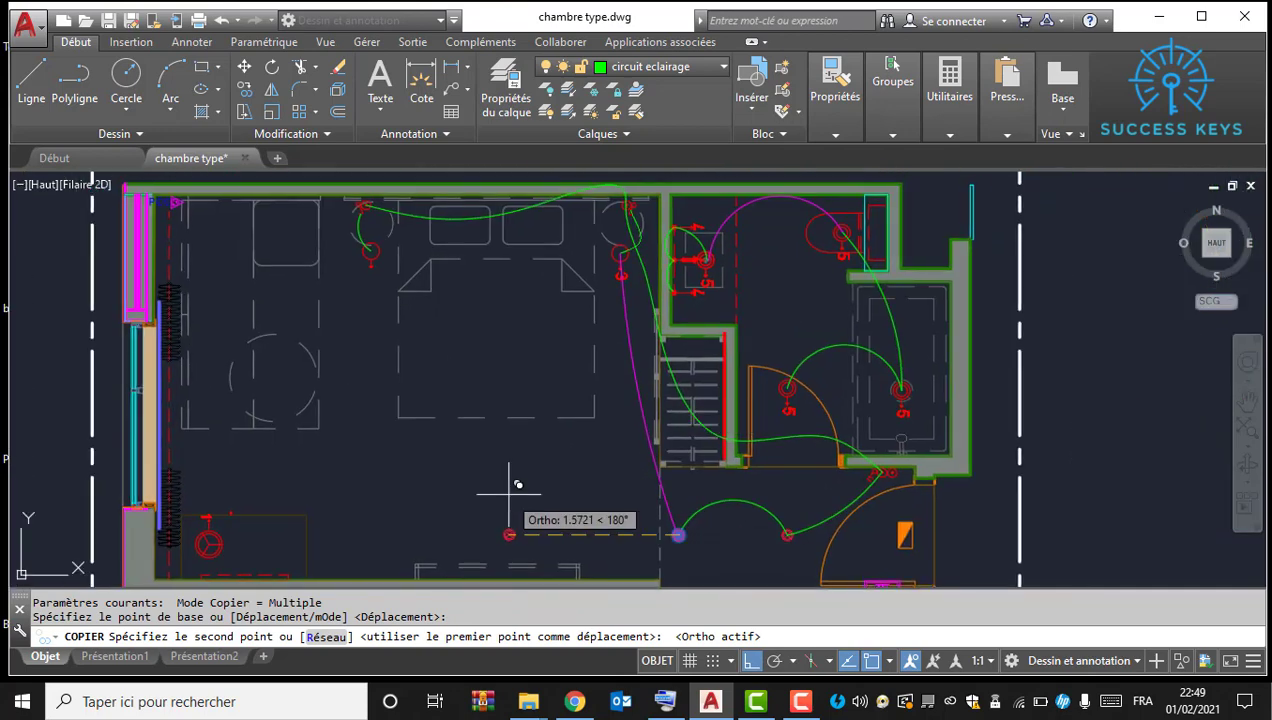
{"action": "left_click", "coordinate": [489, 497]}
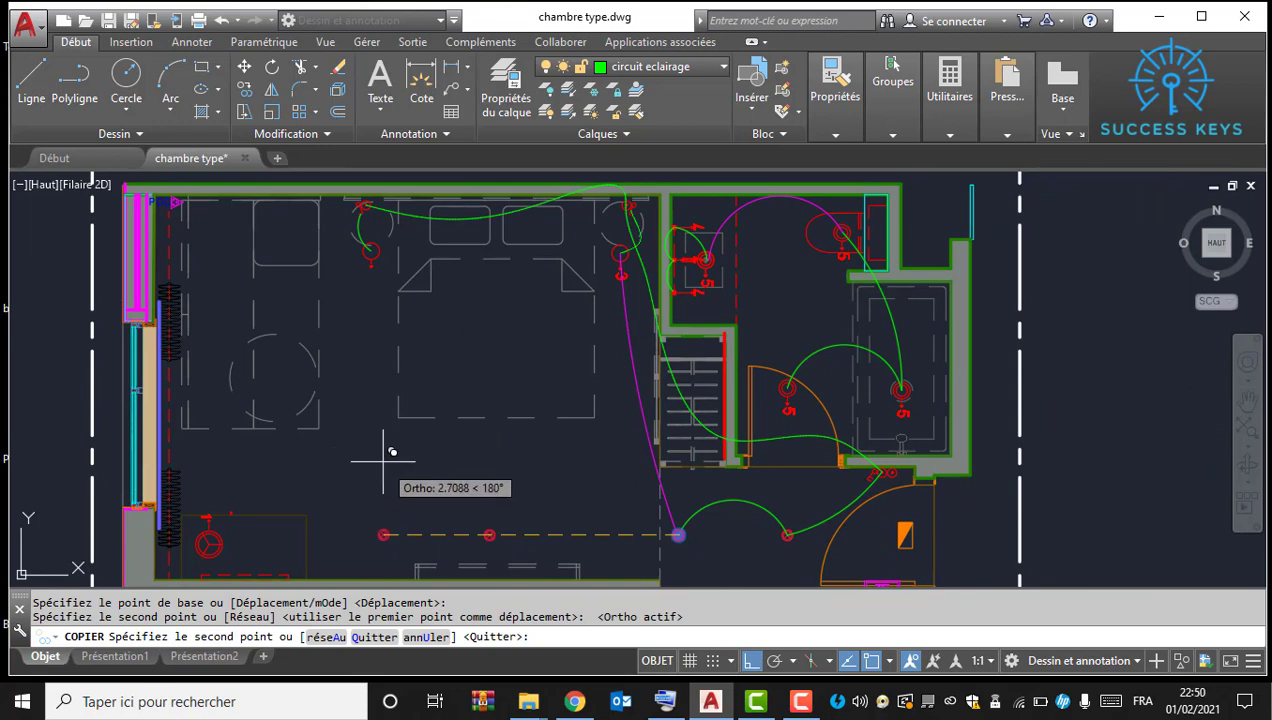
Step: Place a second copy of the light inside the round table's circle near the window, with Ortho off, and end copying
{"action": "key", "text": "F8"}
{"action": "scroll", "coordinate": [275, 406], "scroll_direction": "up", "scroll_amount": 3}
{"action": "scroll", "coordinate": [275, 406], "scroll_direction": "down", "scroll_amount": 3}
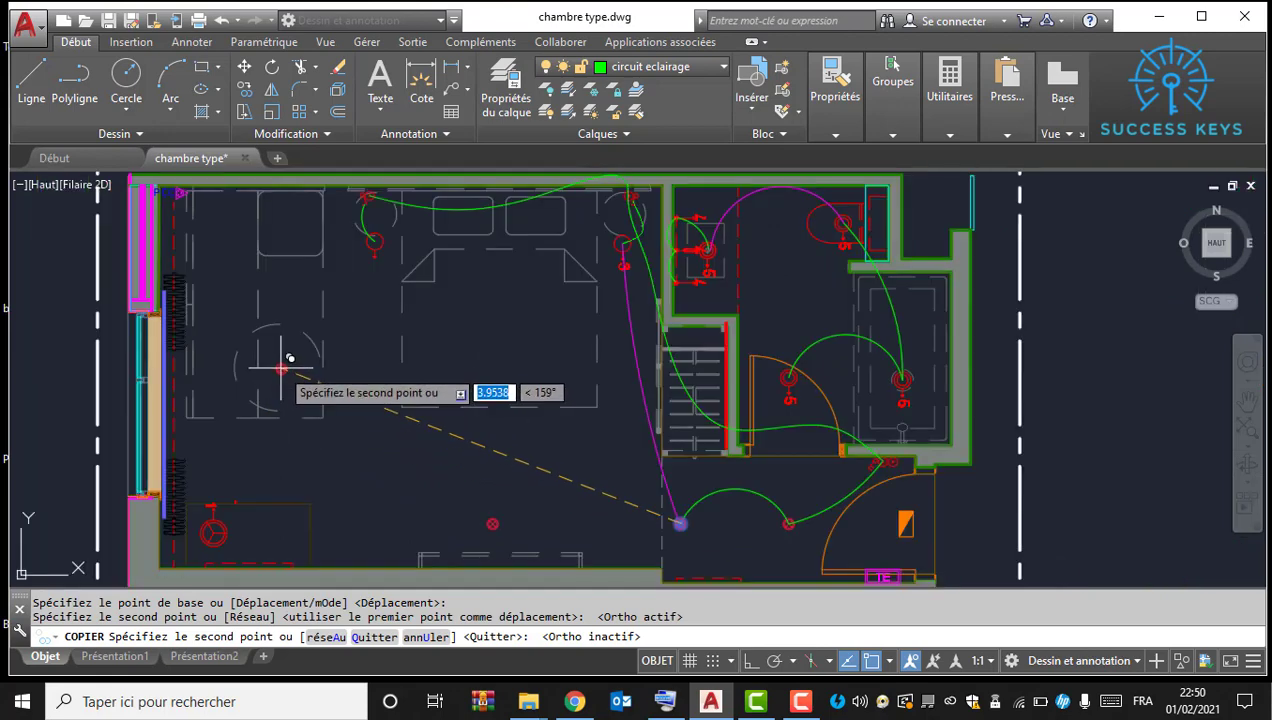
{"action": "scroll", "coordinate": [283, 370], "scroll_direction": "down", "scroll_amount": 2}
{"action": "scroll", "coordinate": [386, 440], "scroll_direction": "up", "scroll_amount": 2}
{"action": "key", "text": "Escape"}
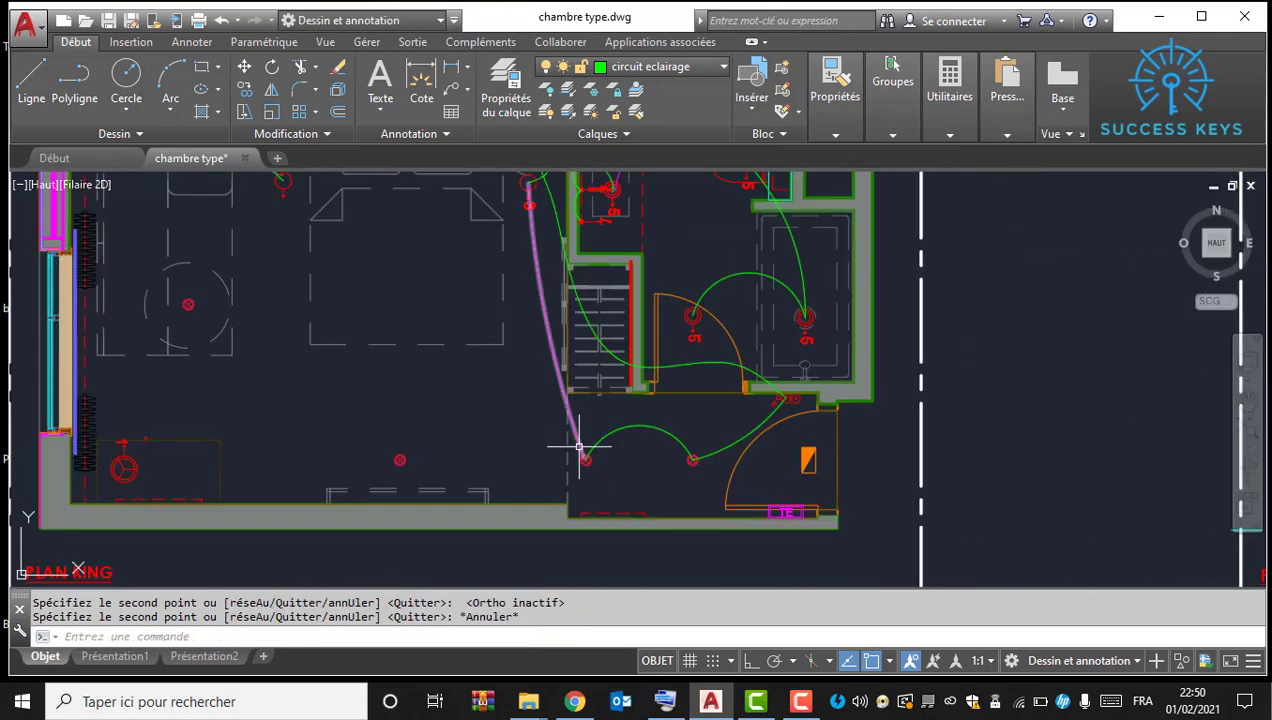
{"action": "key", "text": "Escape"}
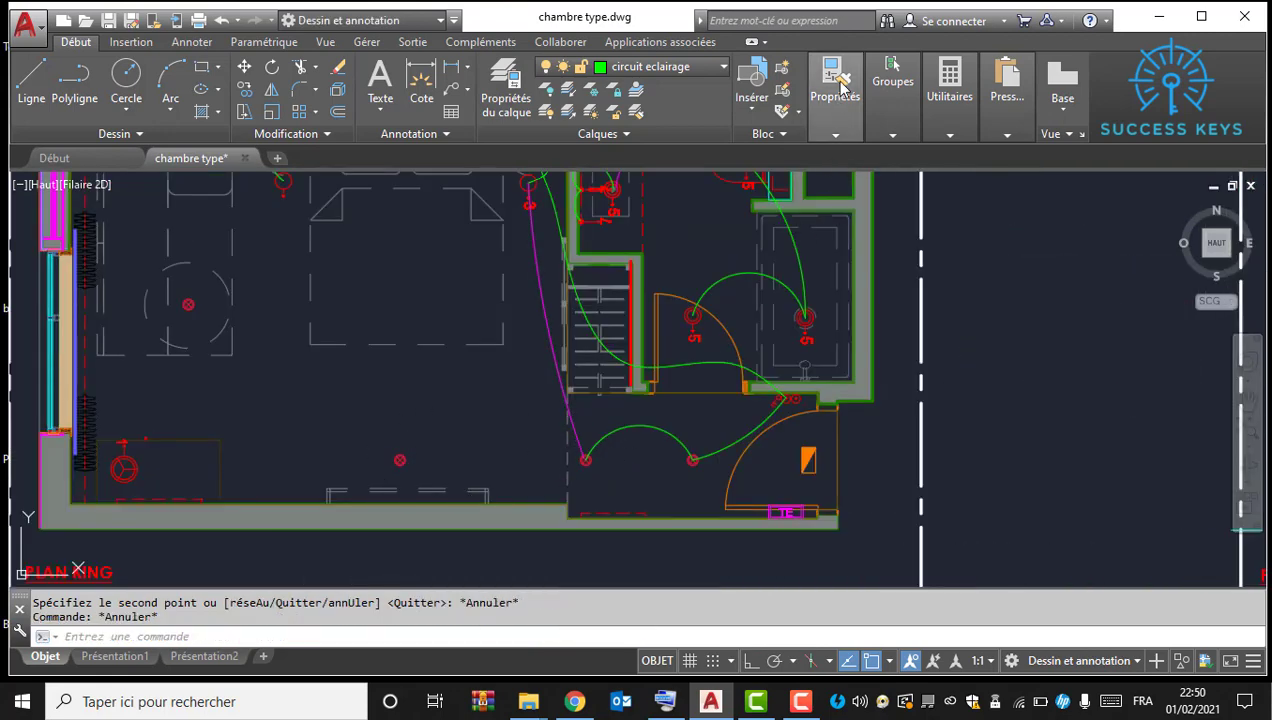
Step: Set the current colour to green and draw an arc from the light by the low unit to the round-table light
{"action": "left_click", "coordinate": [835, 90]}
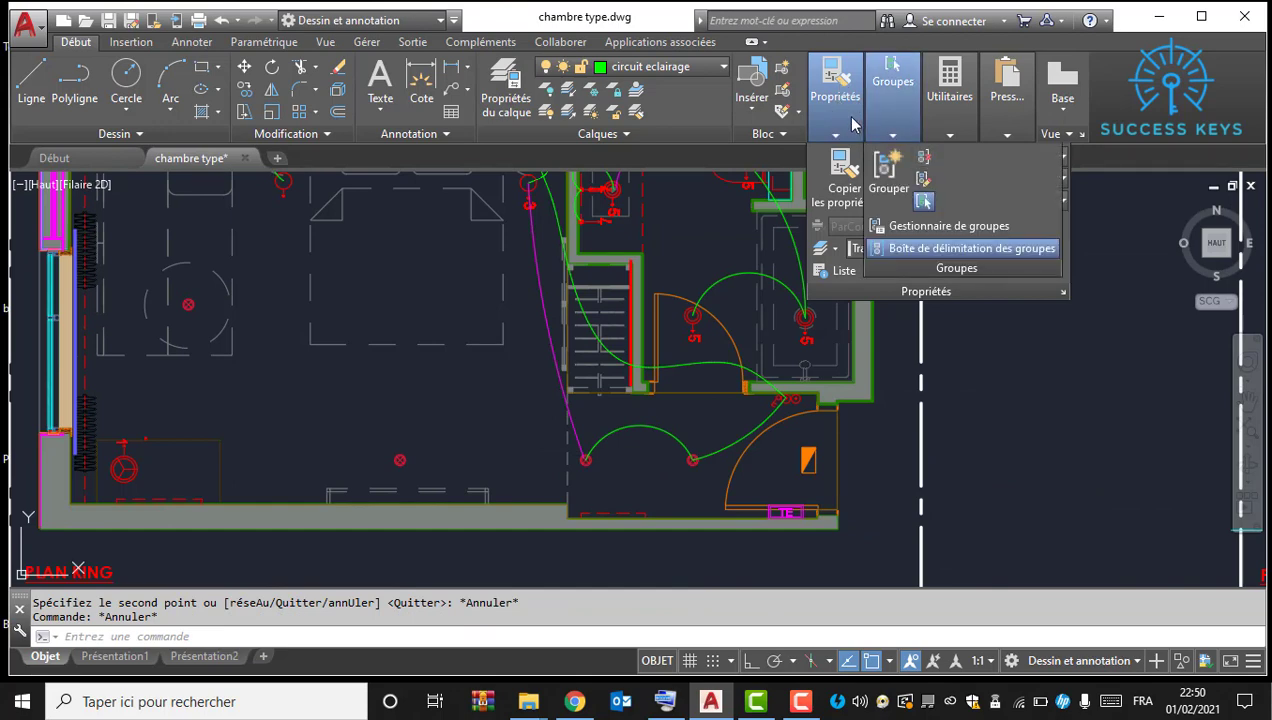
{"action": "left_click", "coordinate": [965, 160]}
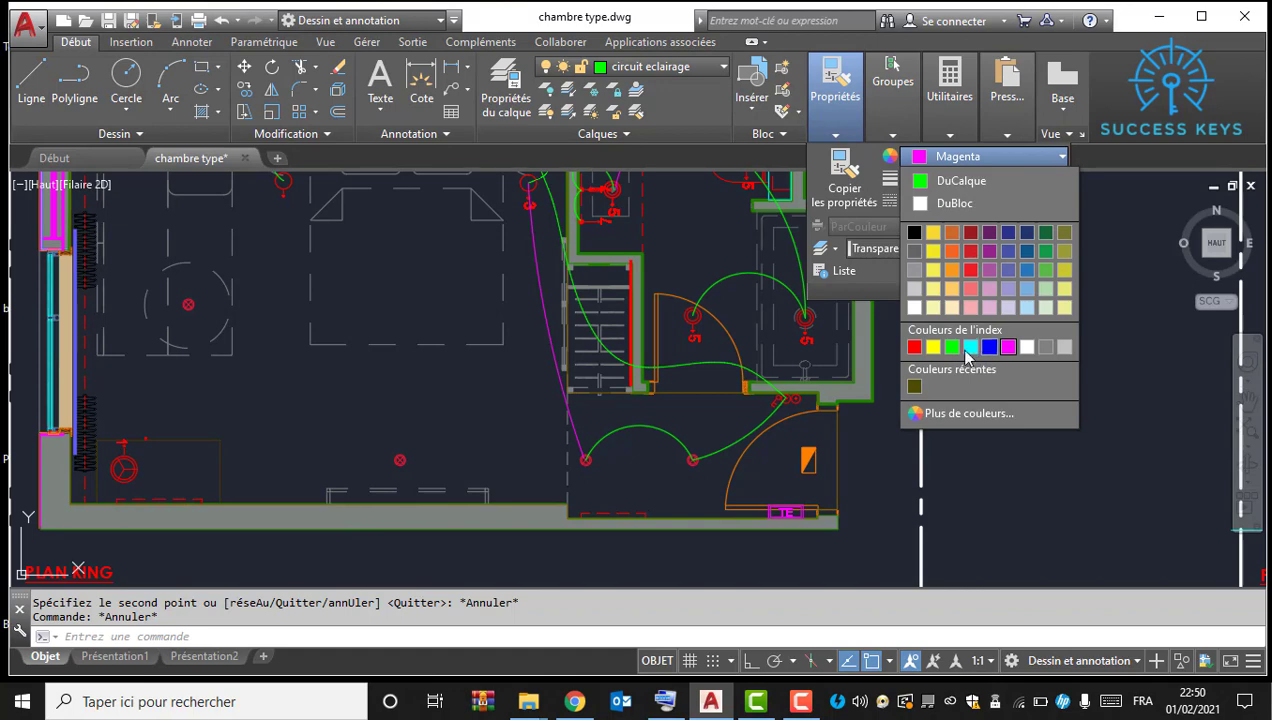
{"action": "left_click", "coordinate": [954, 347]}
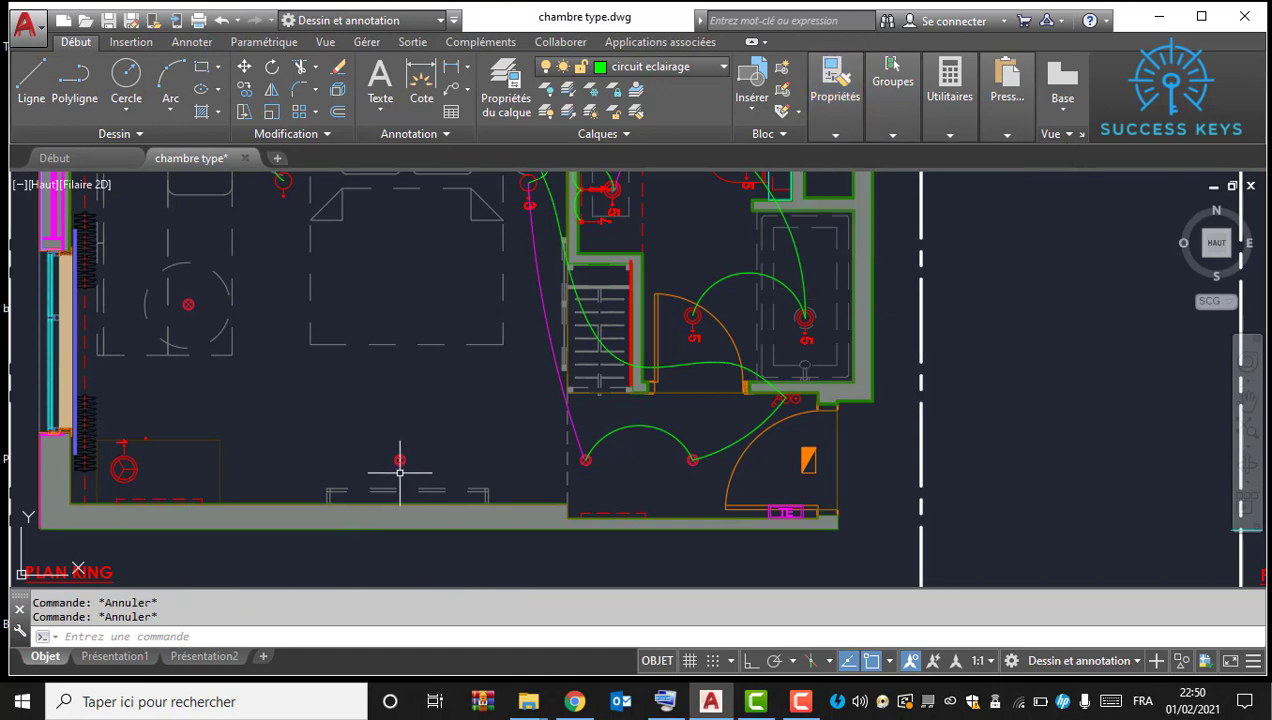
{"action": "type", "text": "z"}
{"action": "key", "text": "Escape"}
{"action": "type", "text": "a"}
{"action": "key", "text": "Return"}
{"action": "scroll", "coordinate": [402, 462], "scroll_direction": "up", "scroll_amount": 2}
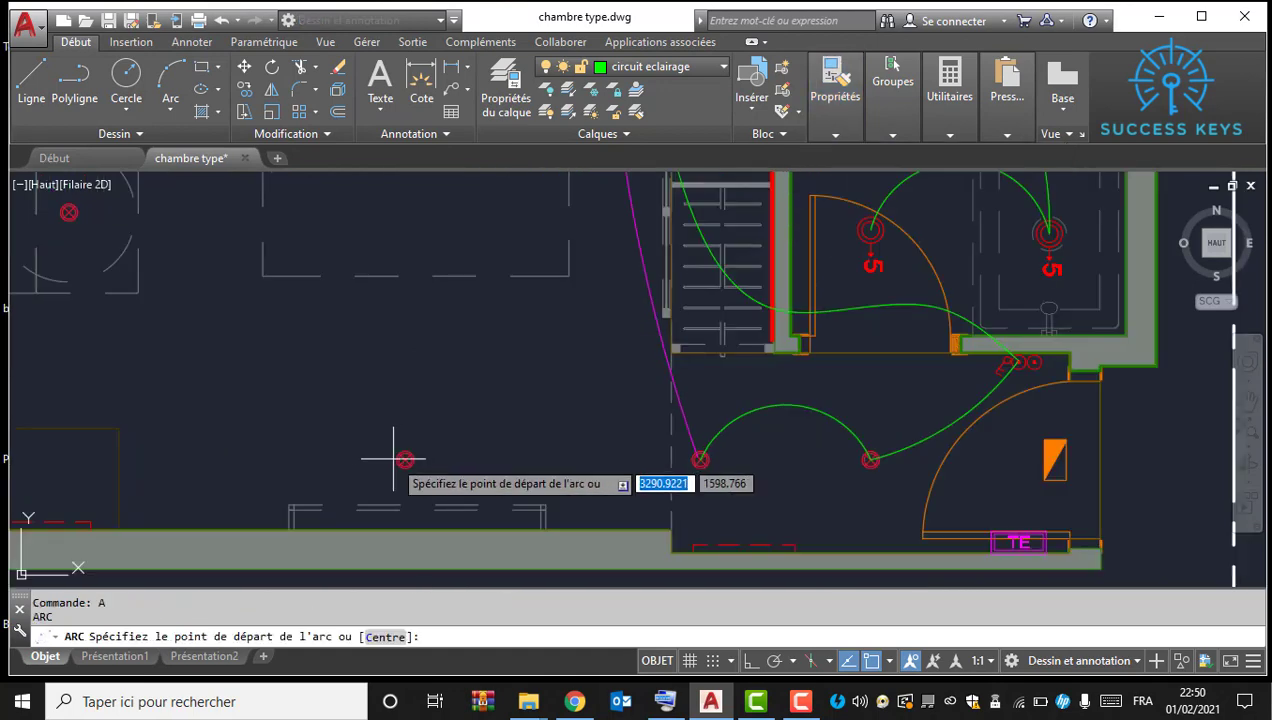
{"action": "left_click", "coordinate": [404, 458]}
{"action": "left_click", "coordinate": [300, 317]}
{"action": "middle_click_drag", "start_coordinate": [136, 300], "coordinate": [244, 427]}
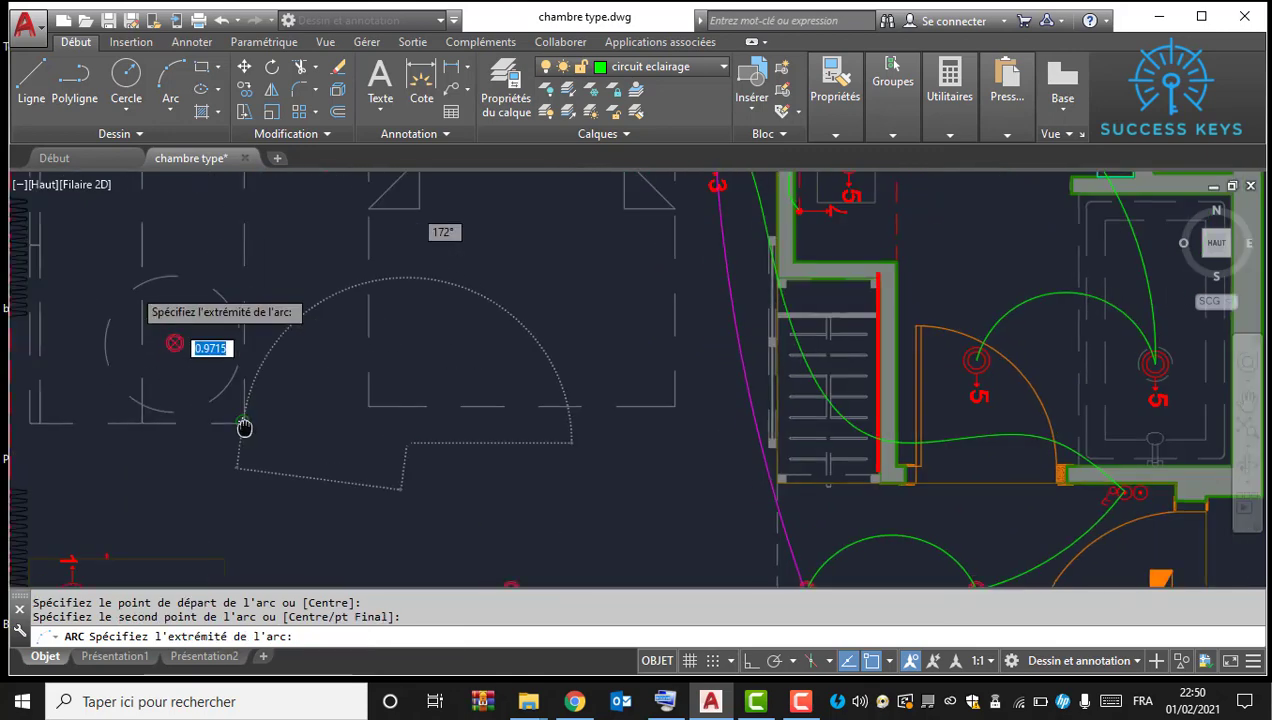
{"action": "left_click", "coordinate": [175, 343]}
Step: Draw a green arc bowed upwards from the light by the low unit to the entrance light nearest the bedroom
{"action": "middle_click_drag", "start_coordinate": [455, 489], "coordinate": [257, 251]}
{"action": "key", "text": "Return"}
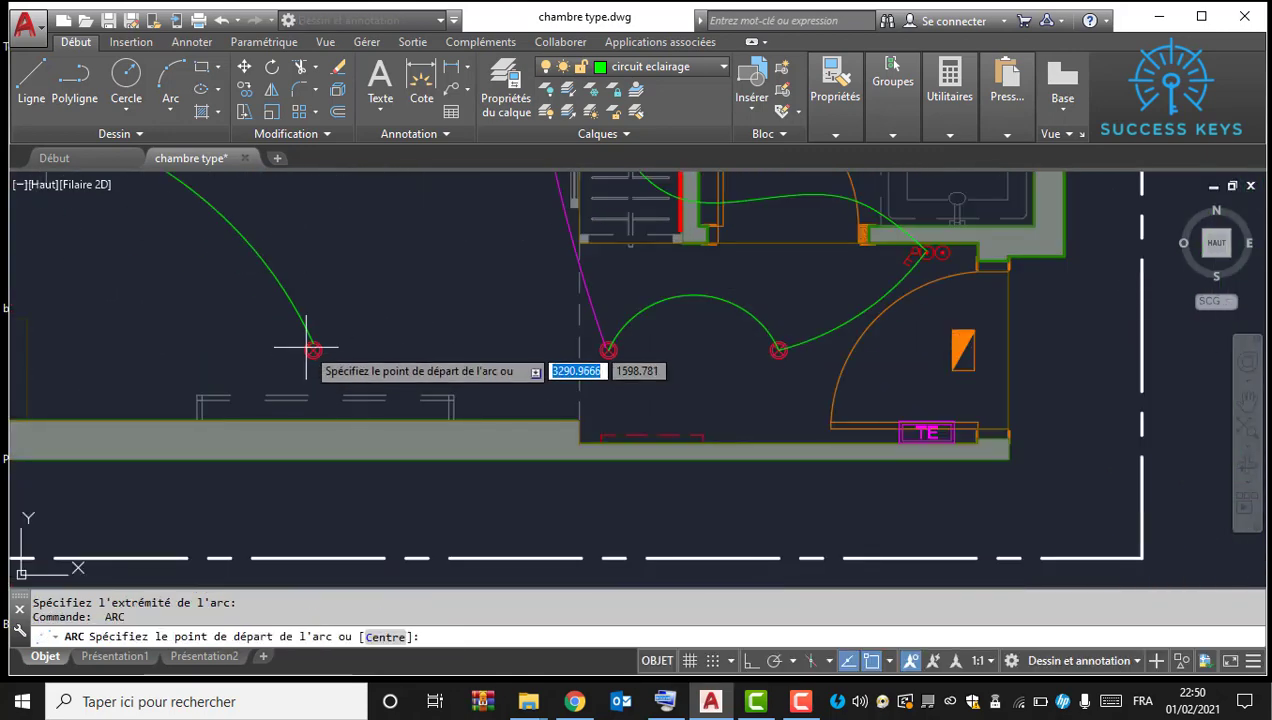
{"action": "left_click", "coordinate": [313, 351]}
{"action": "left_click", "coordinate": [472, 297]}
{"action": "left_click", "coordinate": [614, 345]}
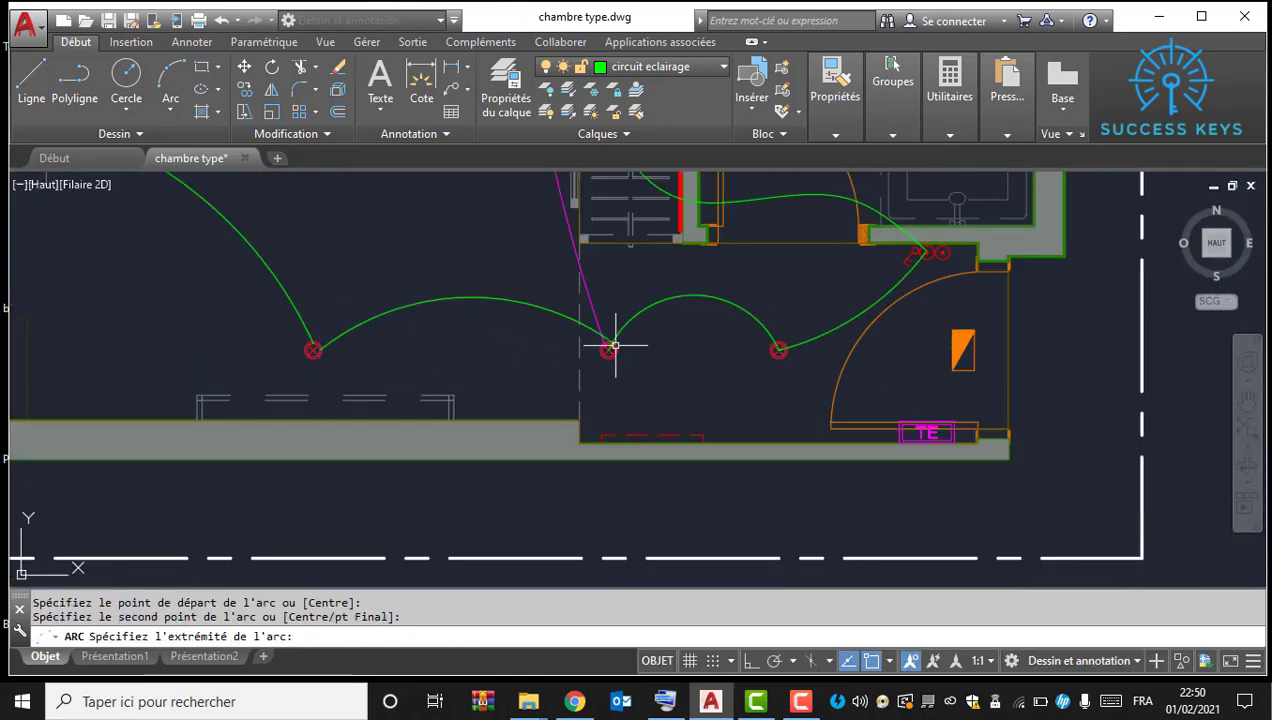
{"action": "middle_click_drag", "start_coordinate": [566, 339], "coordinate": [606, 462]}
{"action": "key", "text": "Escape"}
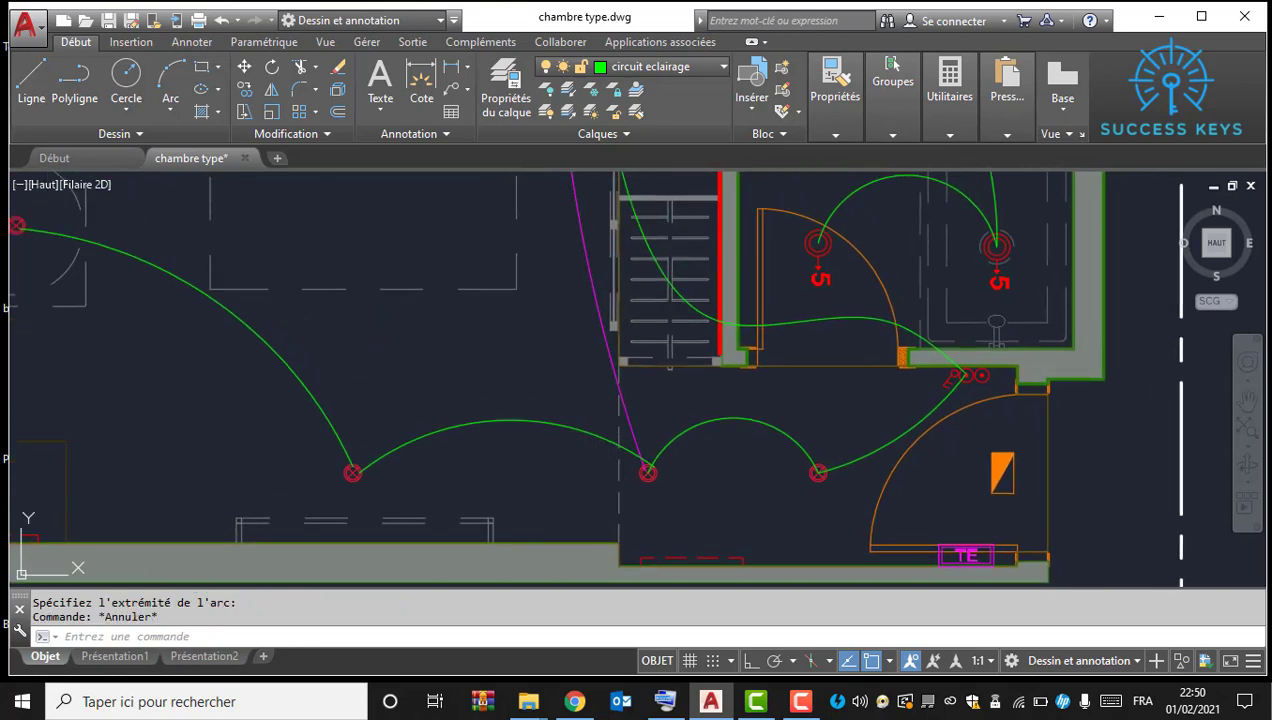
Step: Stretch the bedside light's magenta arc from the entrance light to the round-table light, and move its midpoint to flatten the curve
{"action": "left_click", "coordinate": [640, 457]}
{"action": "left_click", "coordinate": [647, 473]}
{"action": "middle_click_drag", "start_coordinate": [233, 338], "coordinate": [607, 584]}
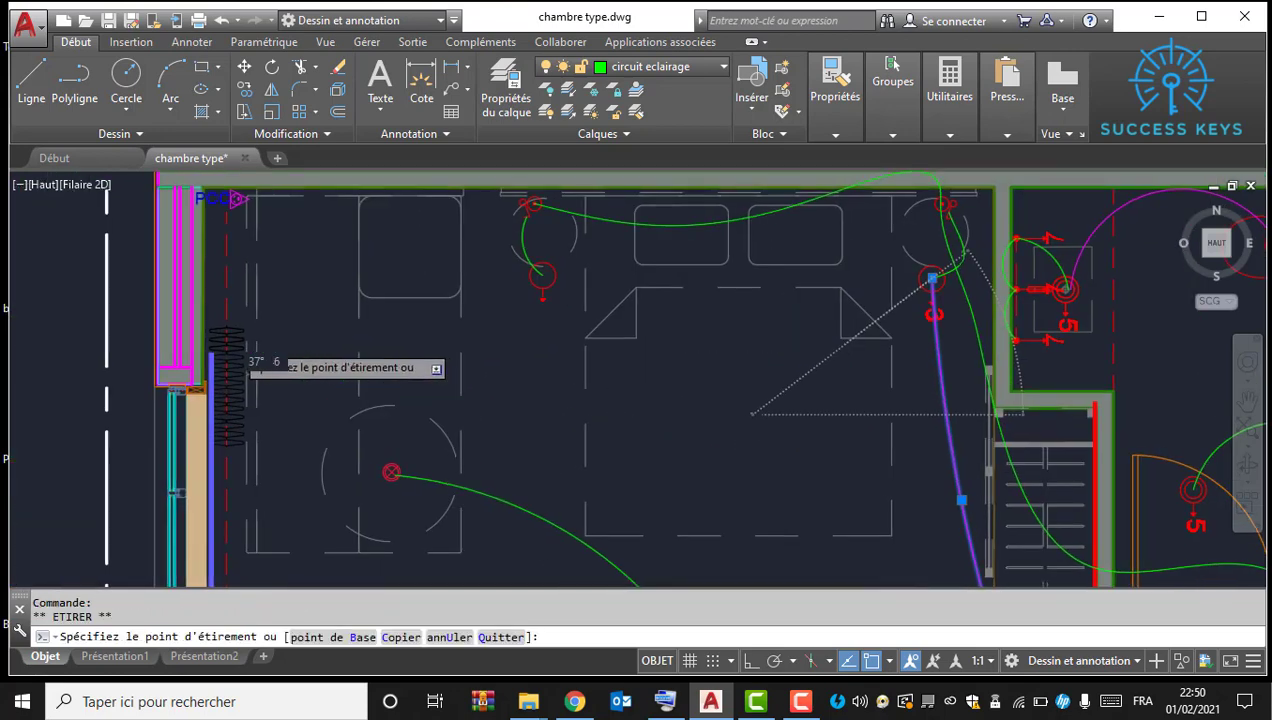
{"action": "left_click", "coordinate": [390, 473]}
{"action": "middle_click_drag", "start_coordinate": [390, 473], "coordinate": [258, 261]}
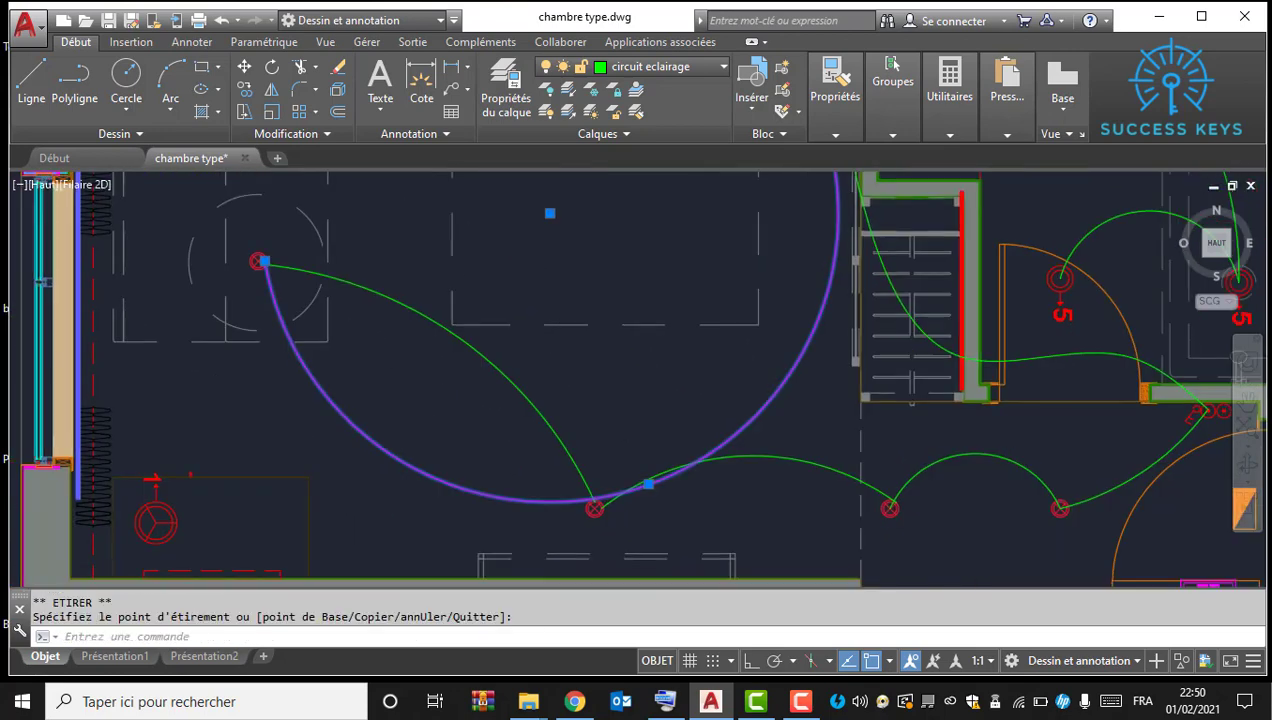
{"action": "left_click", "coordinate": [648, 484]}
{"action": "middle_click_drag", "start_coordinate": [547, 208], "coordinate": [639, 389]}
{"action": "left_click", "coordinate": [632, 370]}
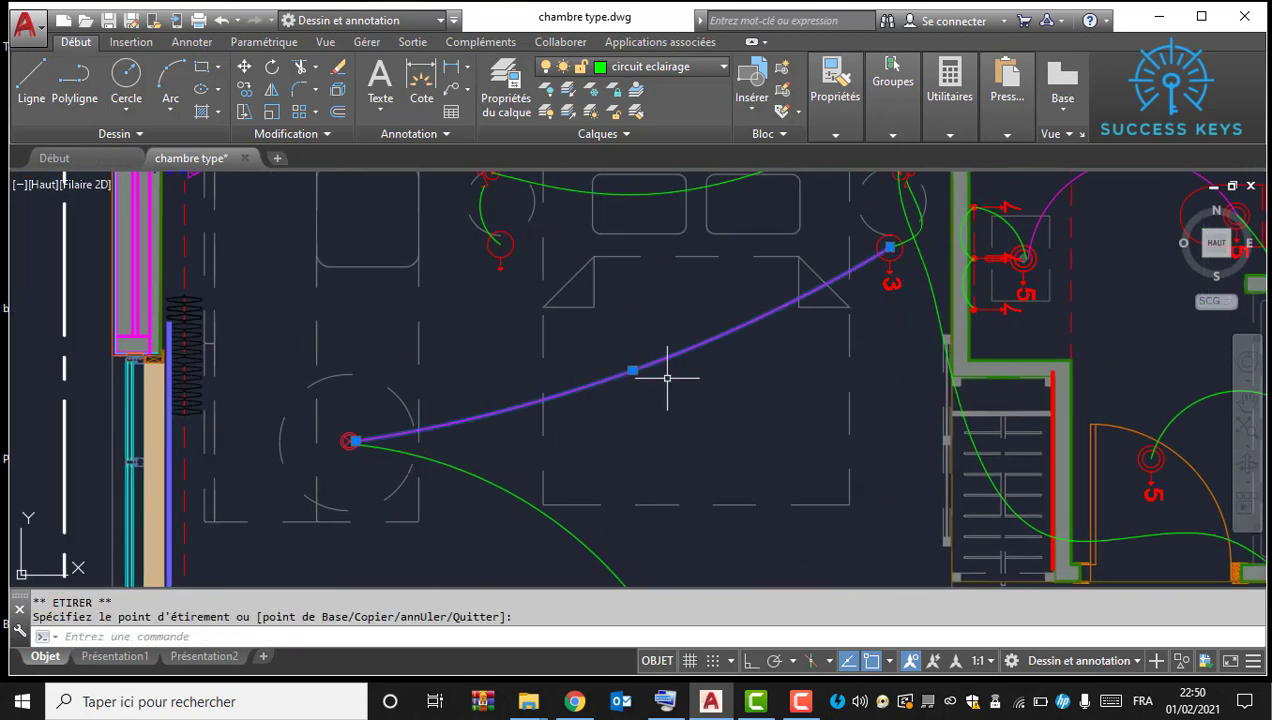
Step: Draw a green arc from the bedside light nearest the window to the lamp in the room's corner near the window, bowed towards the window wall
{"action": "scroll", "coordinate": [466, 352], "scroll_direction": "down", "scroll_amount": 2}
{"action": "key", "text": "Escape"}
{"action": "type", "text": "a"}
{"action": "key", "text": "Return"}
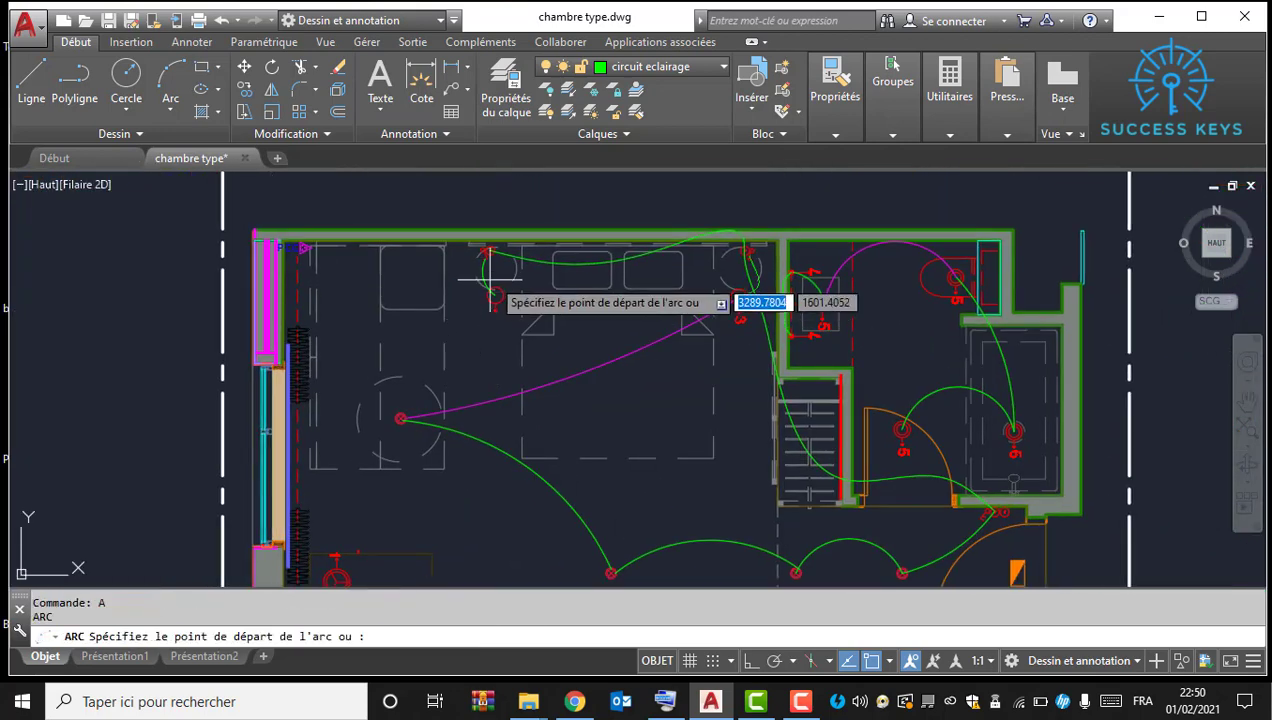
{"action": "left_click", "coordinate": [494, 293]}
{"action": "left_click", "coordinate": [358, 420]}
{"action": "middle_click_drag", "start_coordinate": [361, 497], "coordinate": [383, 402]}
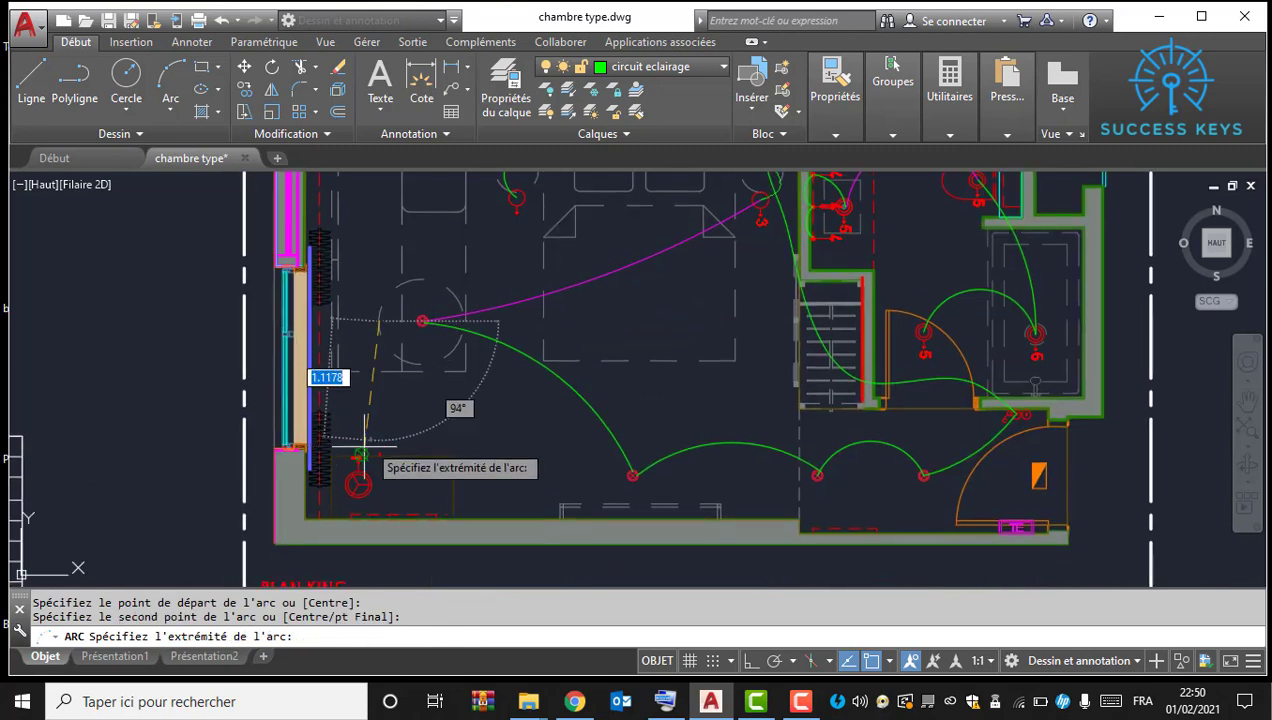
{"action": "left_click", "coordinate": [355, 456]}
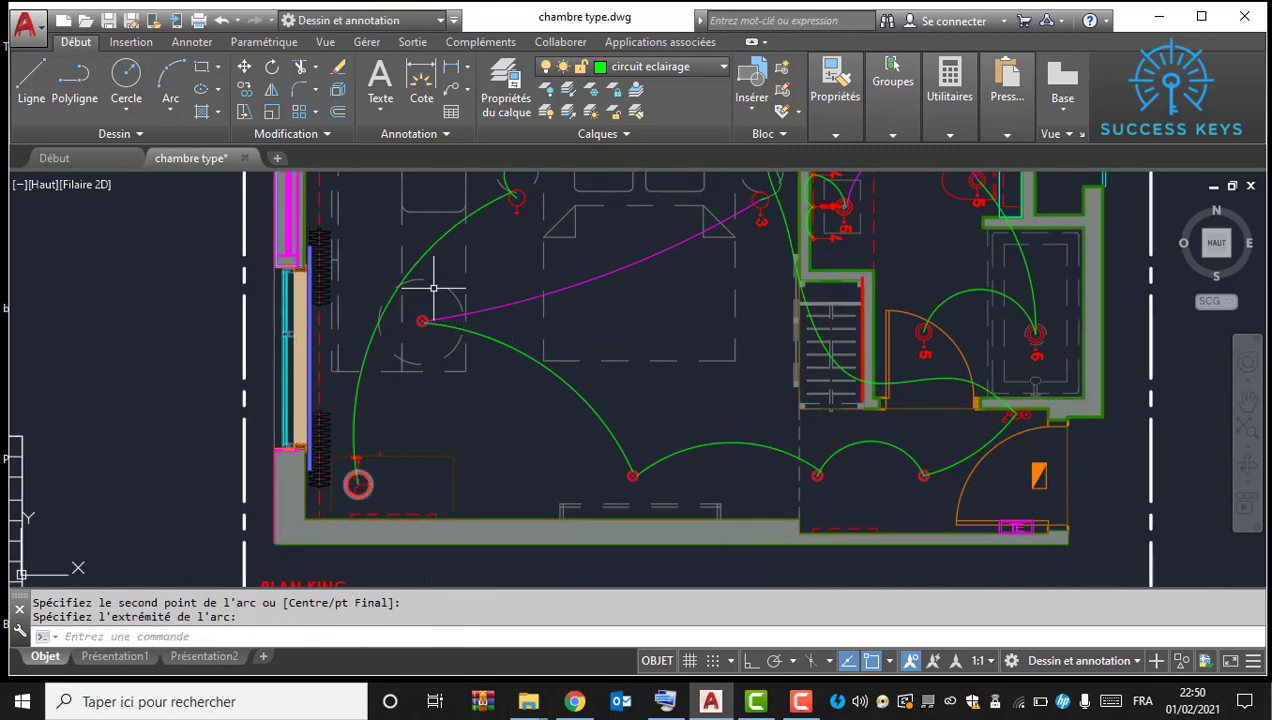
Step: Match the new corner-lamp arc's properties to those of the round-table light's magenta arc, and save the drawing
{"action": "left_click", "coordinate": [522, 316]}
{"action": "left_click", "coordinate": [478, 275]}
{"action": "left_click", "coordinate": [836, 80]}
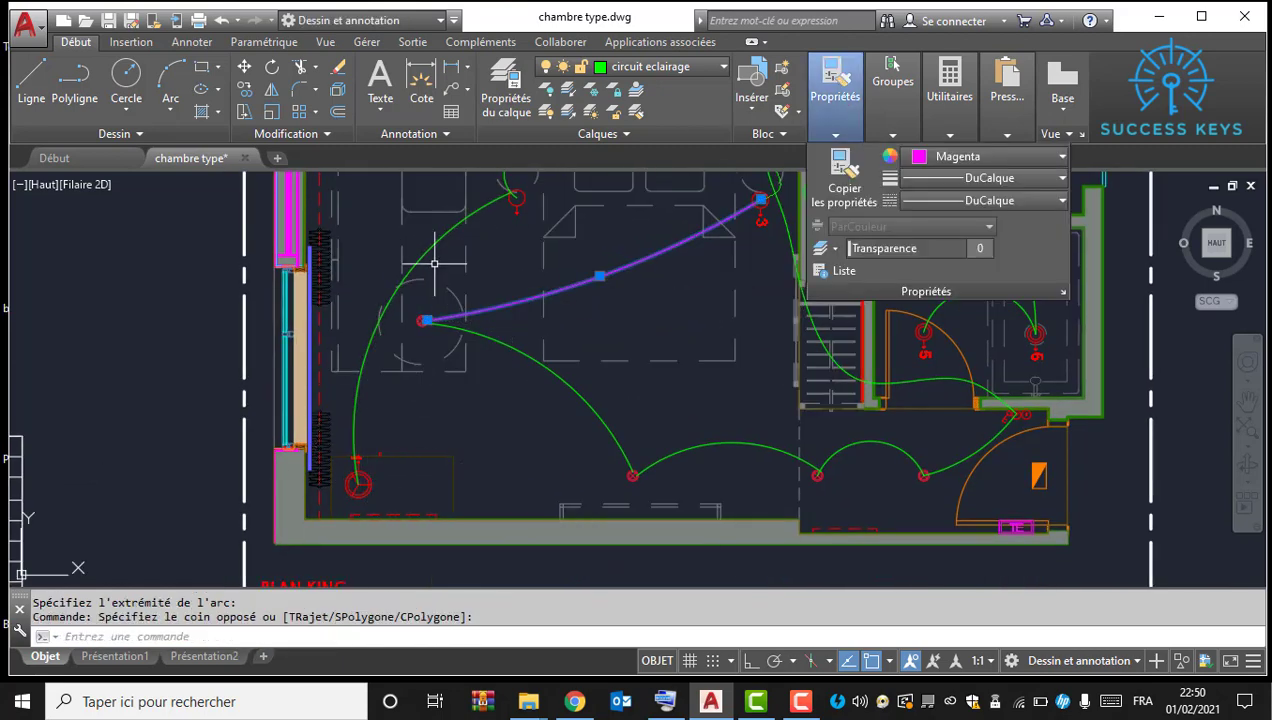
{"action": "left_click", "coordinate": [836, 85]}
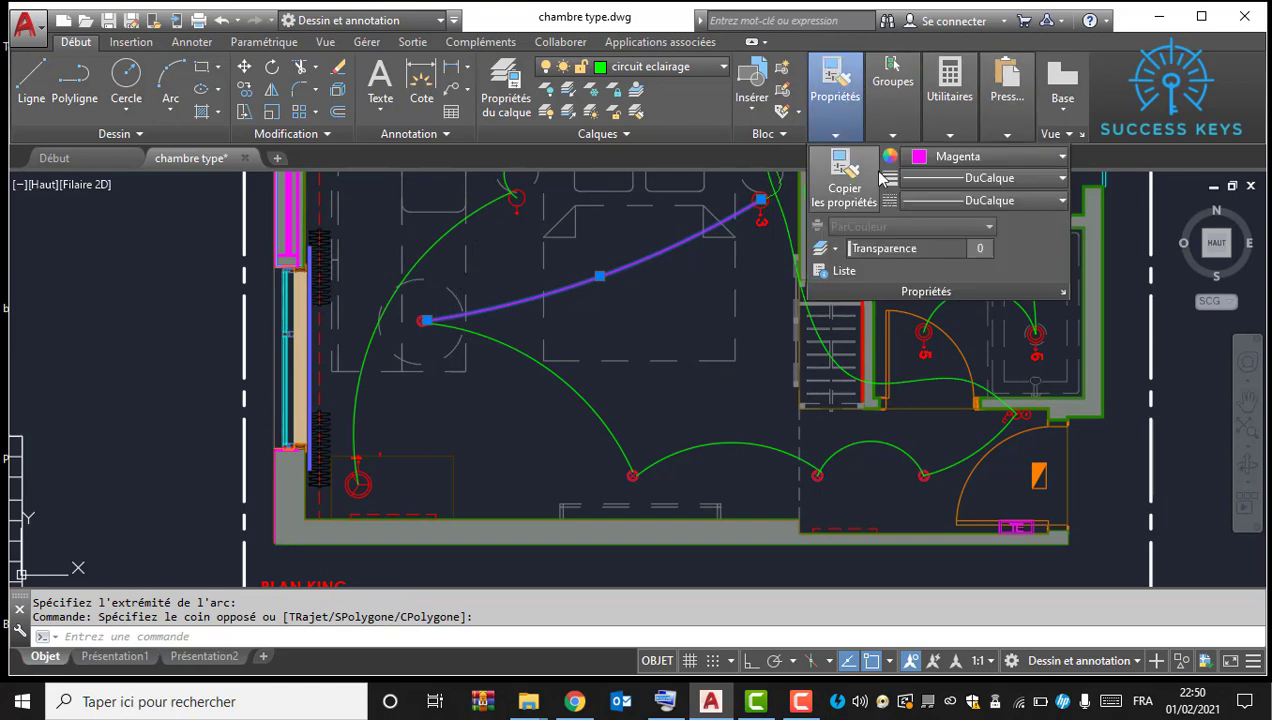
{"action": "left_click", "coordinate": [843, 178]}
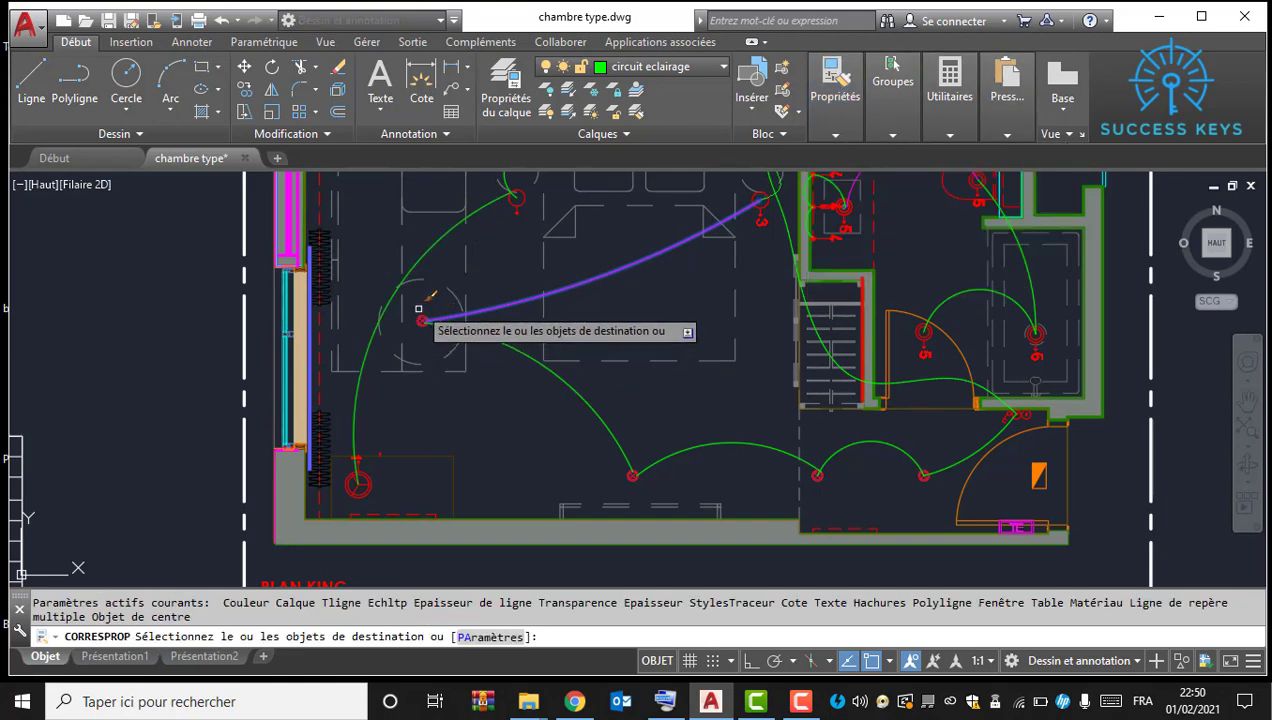
{"action": "key", "text": "Escape"}
{"action": "scroll", "coordinate": [460, 340], "scroll_direction": "down", "scroll_amount": 5}
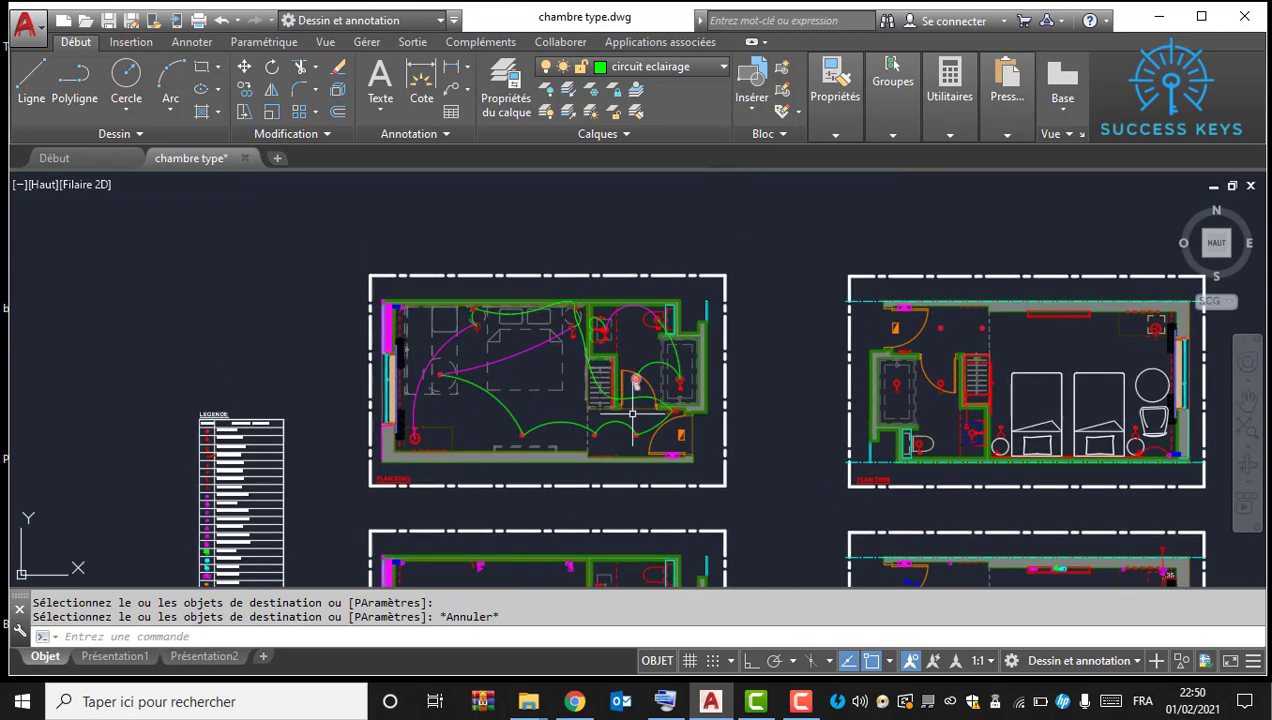
{"action": "scroll", "coordinate": [632, 413], "scroll_direction": "up", "scroll_amount": 2}
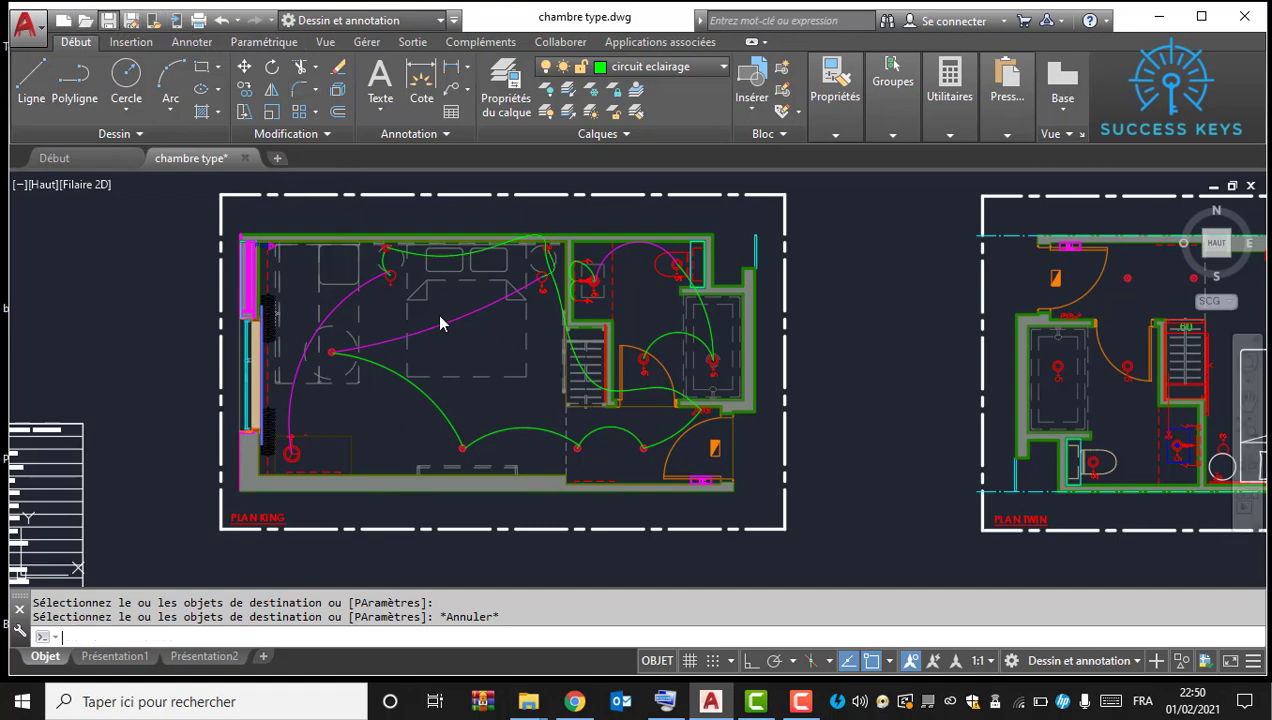
{"action": "key", "text": "ctrl+s"}
Step: Draw a rectangle across the foot of the bed, in the open floor area above the row of ceiling lights
{"action": "scroll", "coordinate": [417, 295], "scroll_direction": "down", "scroll_amount": 2}
{"action": "middle_click_drag", "start_coordinate": [417, 295], "coordinate": [431, 371]}
{"action": "scroll", "coordinate": [483, 368], "scroll_direction": "up", "scroll_amount": 2}
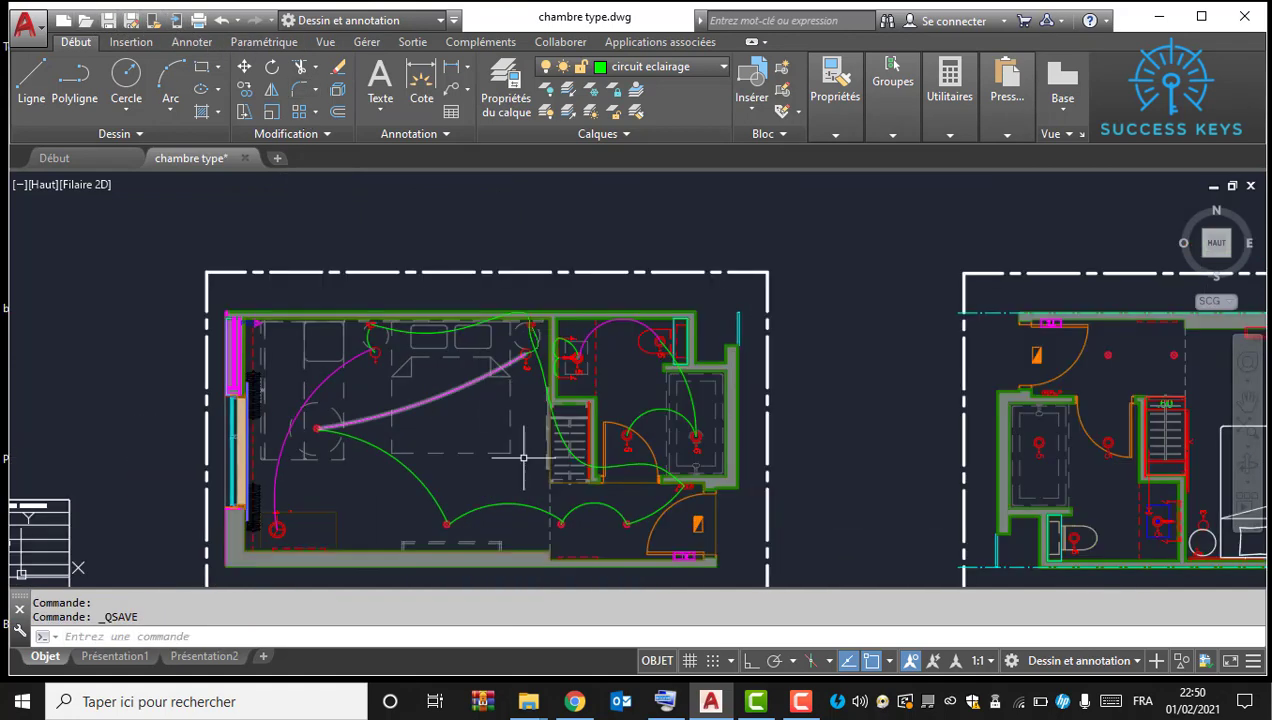
{"action": "middle_click_drag", "start_coordinate": [520, 457], "coordinate": [429, 359]}
{"action": "scroll", "coordinate": [476, 400], "scroll_direction": "up", "scroll_amount": 4}
{"action": "middle_click_drag", "start_coordinate": [476, 400], "coordinate": [537, 413]}
{"action": "scroll", "coordinate": [490, 410], "scroll_direction": "down", "scroll_amount": 2}
{"action": "scroll", "coordinate": [420, 398], "scroll_direction": "up", "scroll_amount": 2}
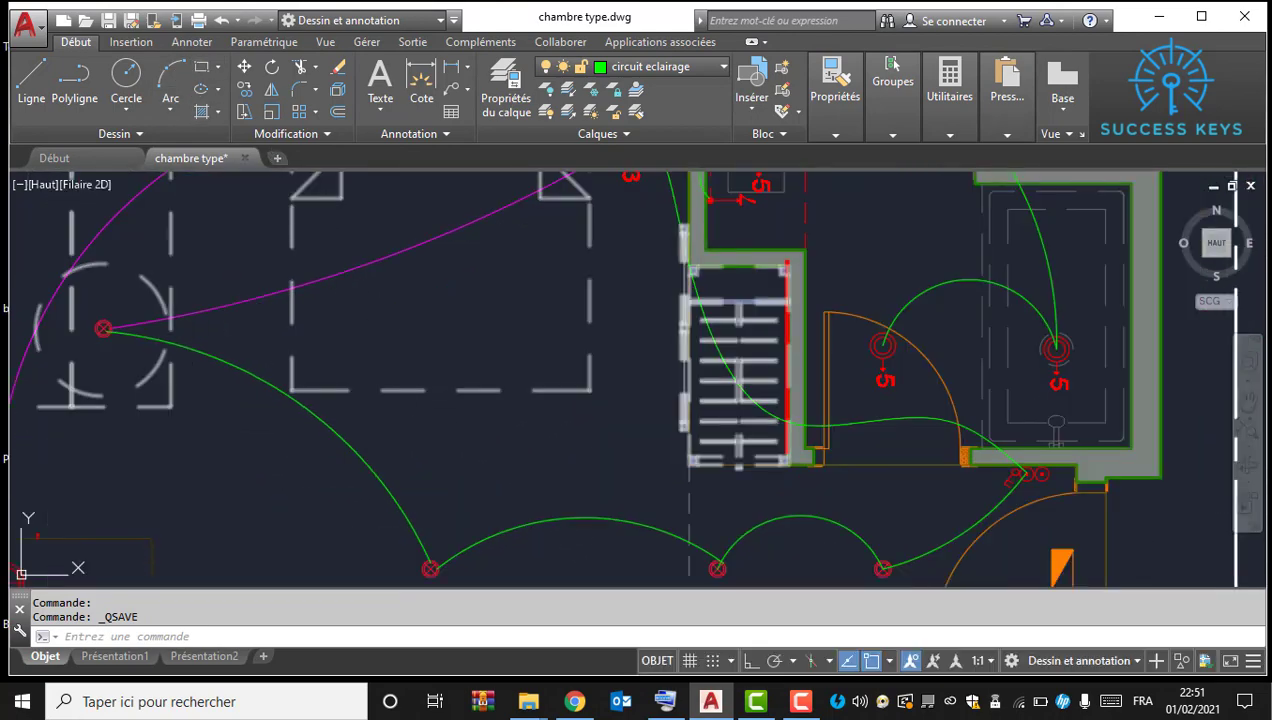
{"action": "left_click", "coordinate": [201, 67]}
{"action": "left_click", "coordinate": [286, 241]}
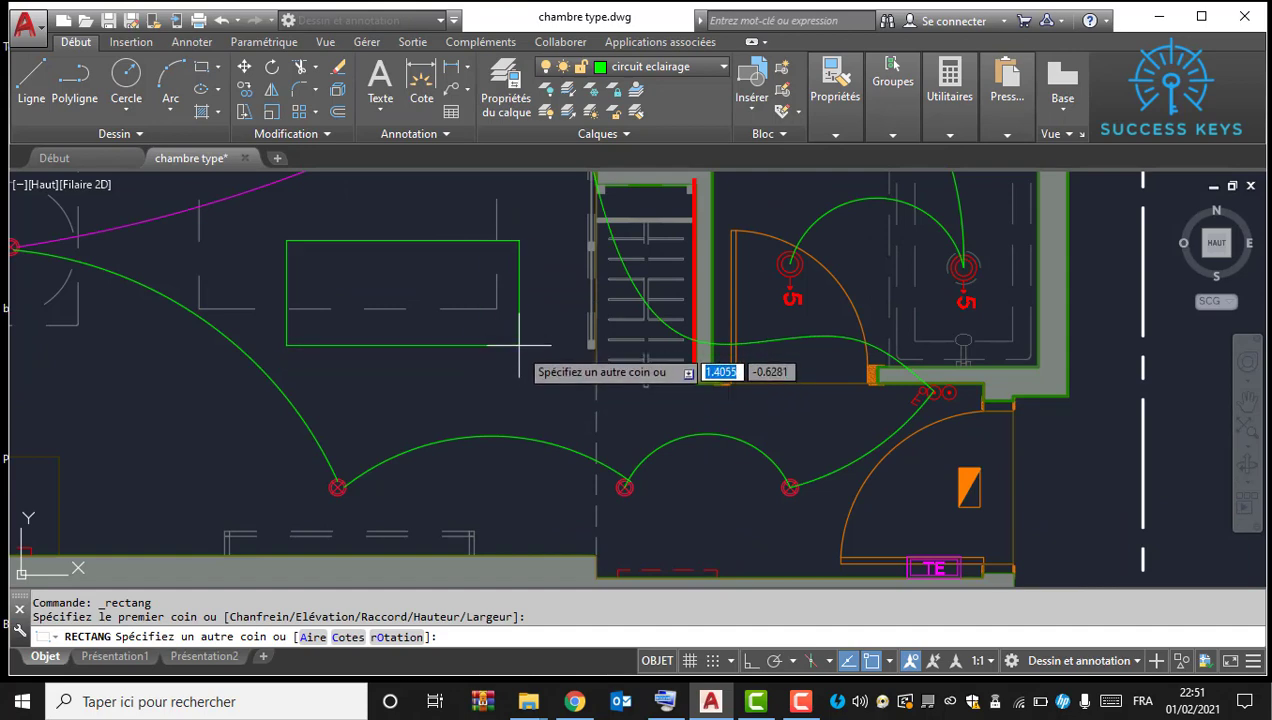
{"action": "left_click", "coordinate": [498, 379]}
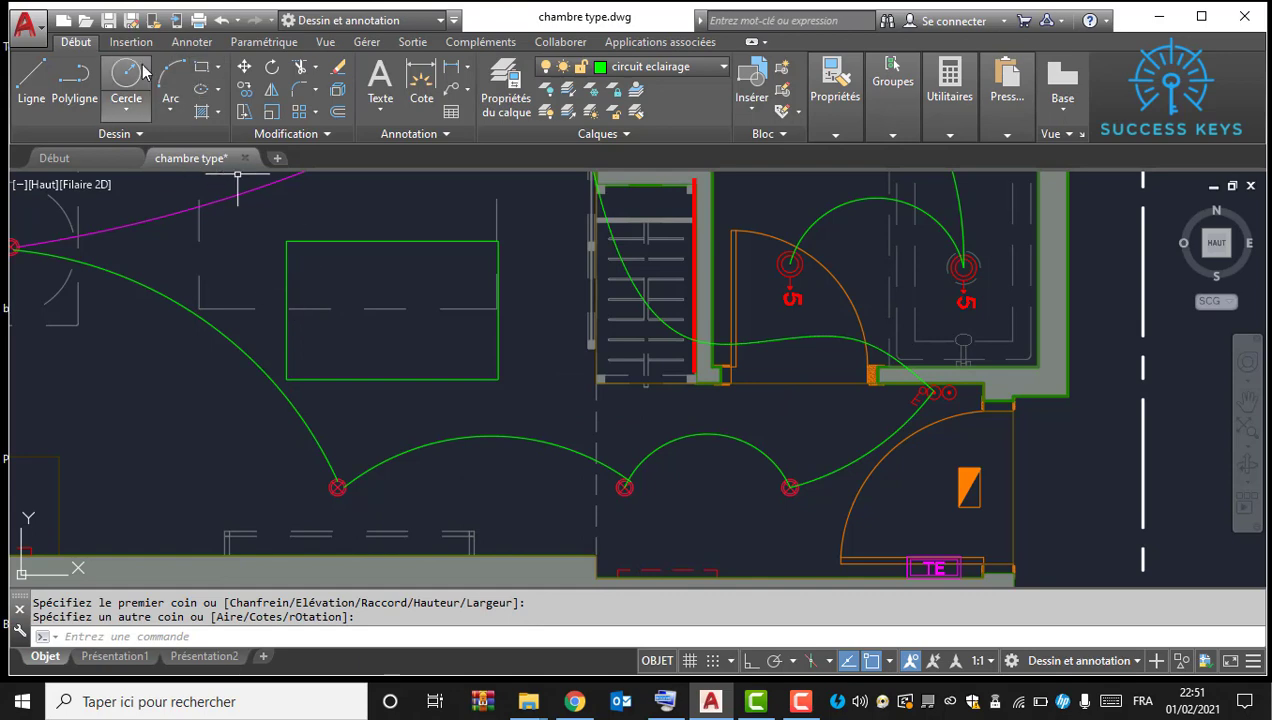
{"action": "type", "text": "p"}
{"action": "key", "text": "Return"}
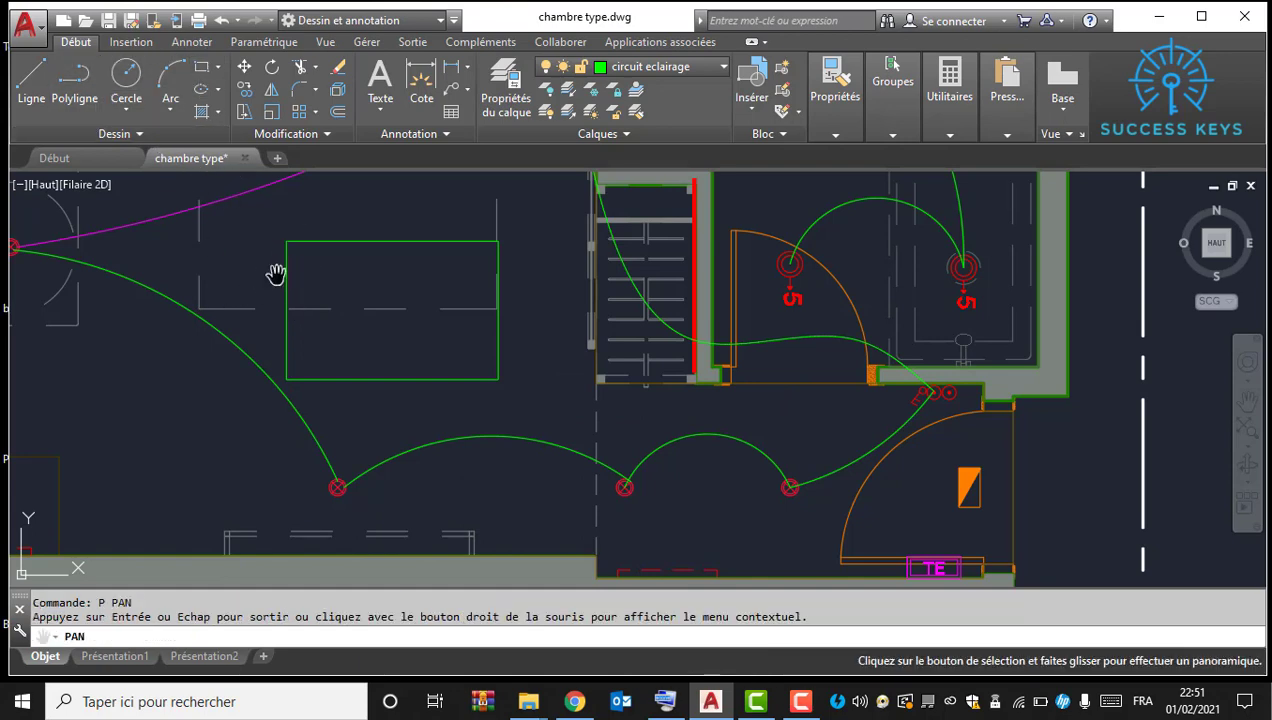
{"action": "key", "text": "Escape"}
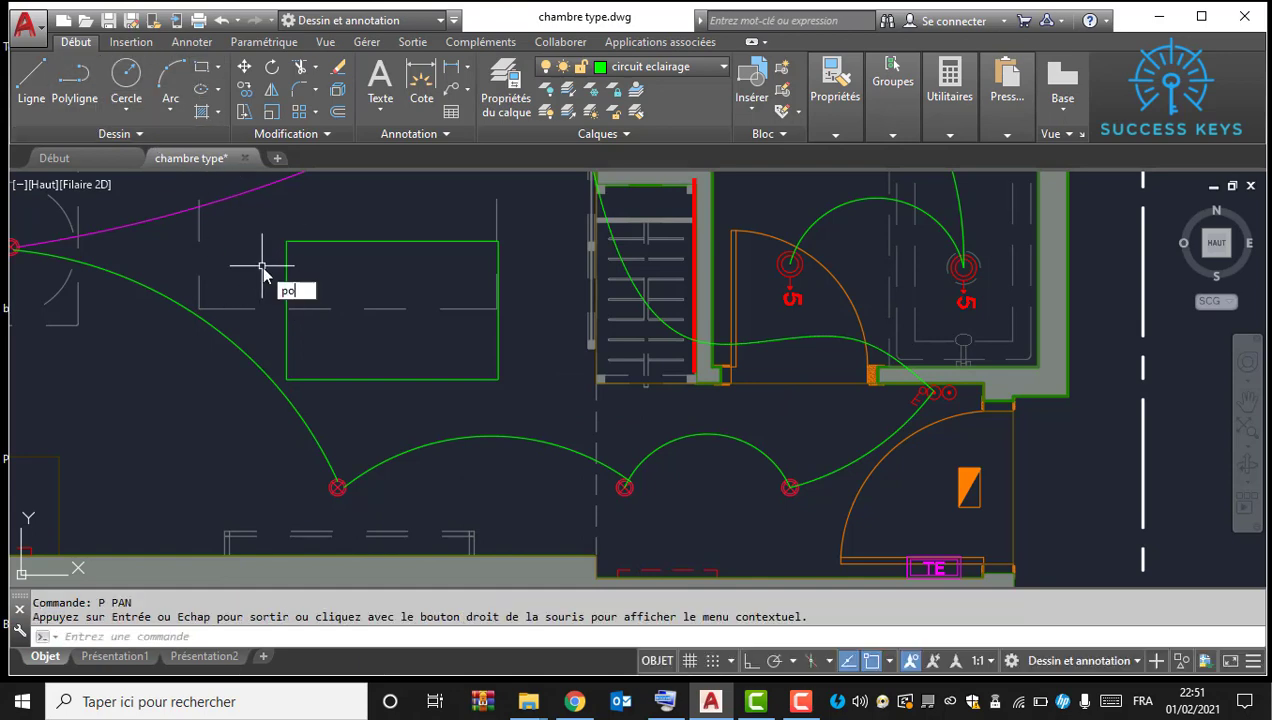
Step: Draw a horizontal polyline across the rectangle from its left edge to its right edge, a little below the top edge
{"action": "key", "text": "Return"}
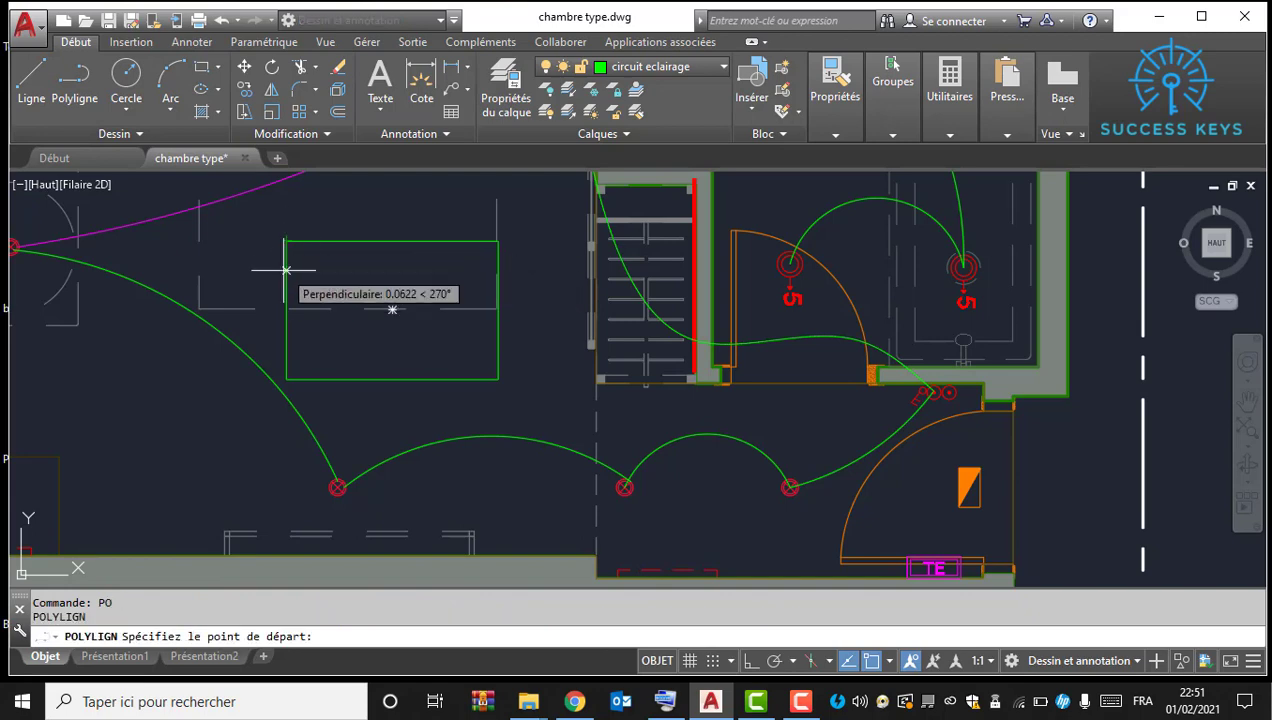
{"action": "left_click", "coordinate": [286, 272]}
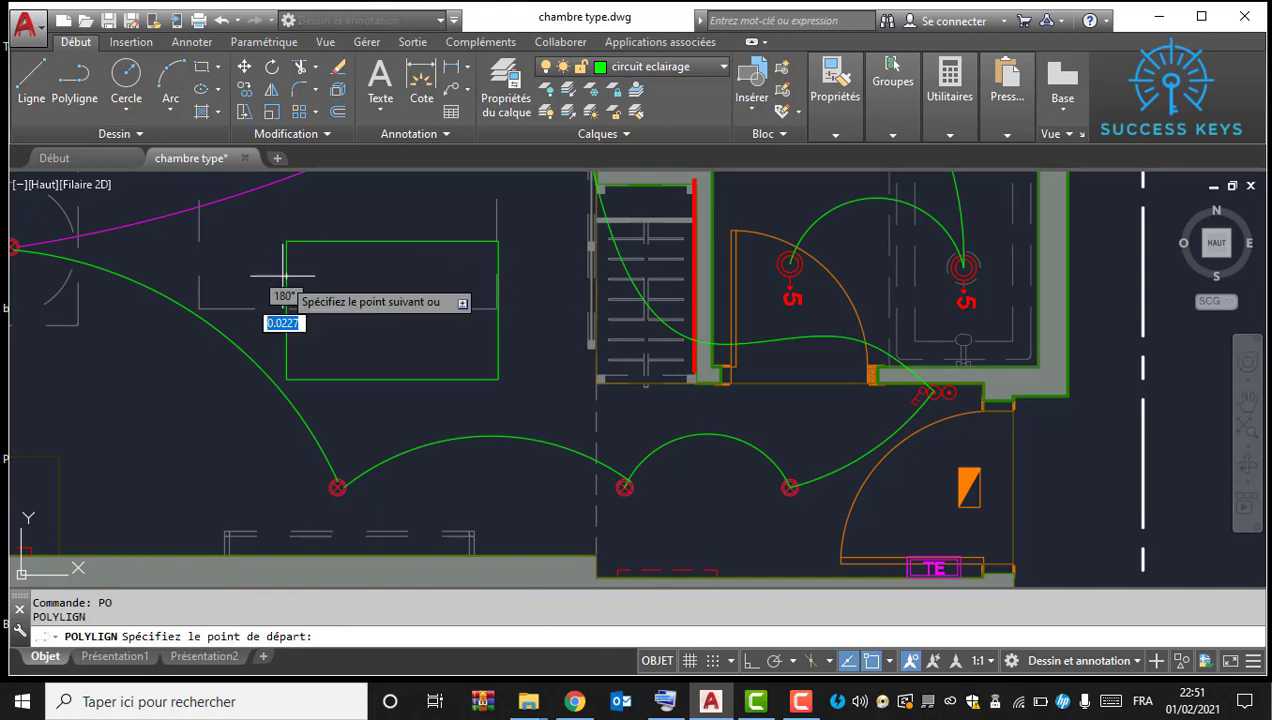
{"action": "left_click", "coordinate": [494, 276]}
{"action": "key", "text": "Escape"}
{"action": "left_click", "coordinate": [417, 284]}
{"action": "left_click", "coordinate": [401, 262]}
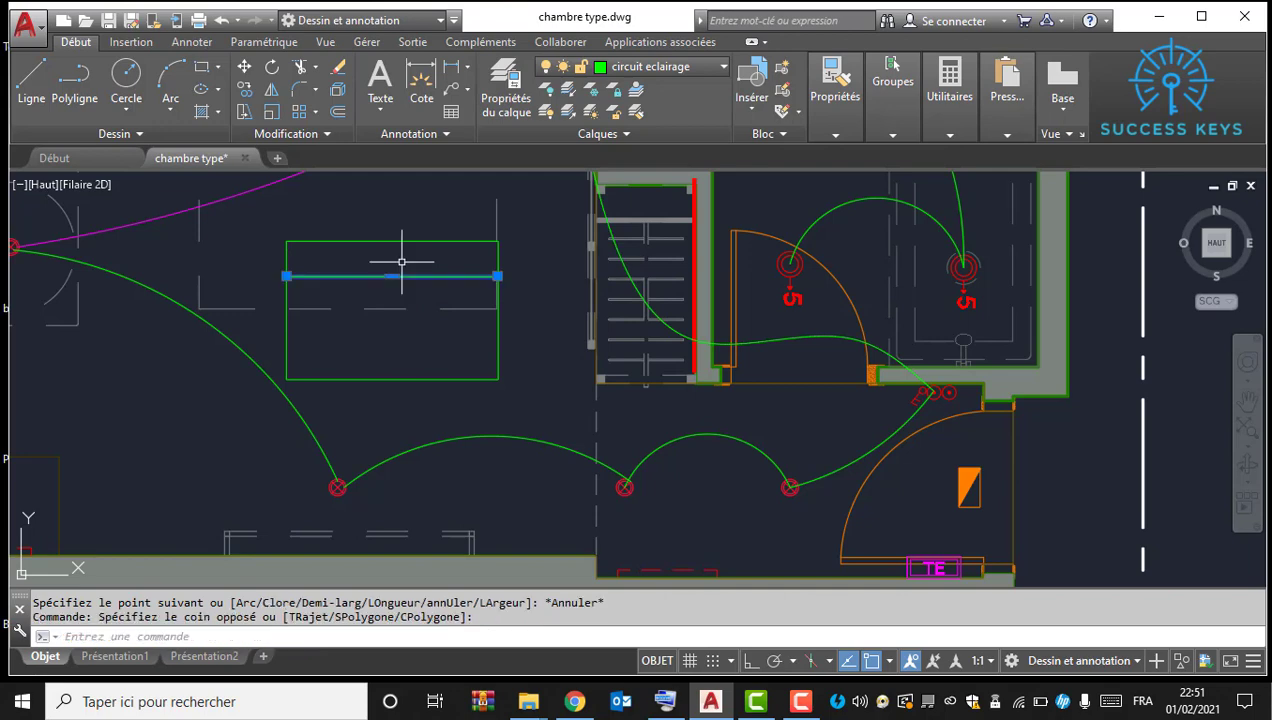
{"action": "key", "text": "Escape"}
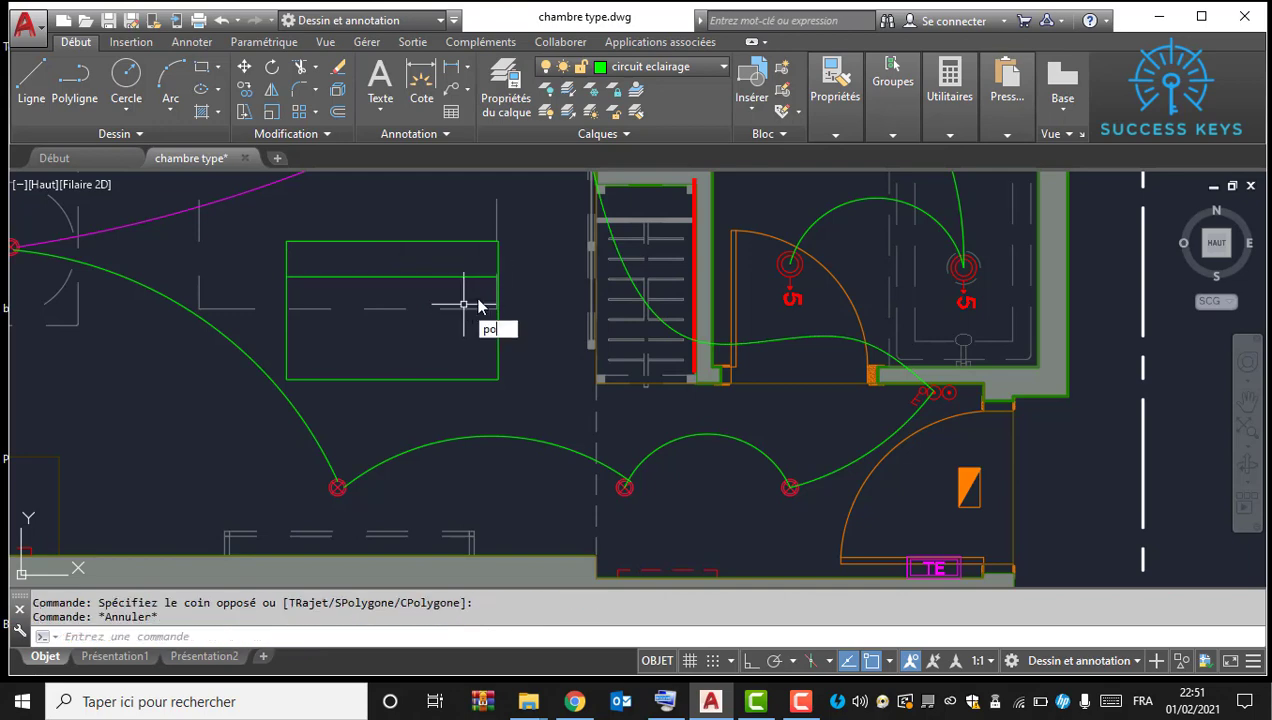
Step: Draw a polyline over the rectangle's right edge, from its upper corner to its lower corner
{"action": "type", "text": "po"}
{"action": "key", "text": "Return"}
{"action": "left_click", "coordinate": [497, 241]}
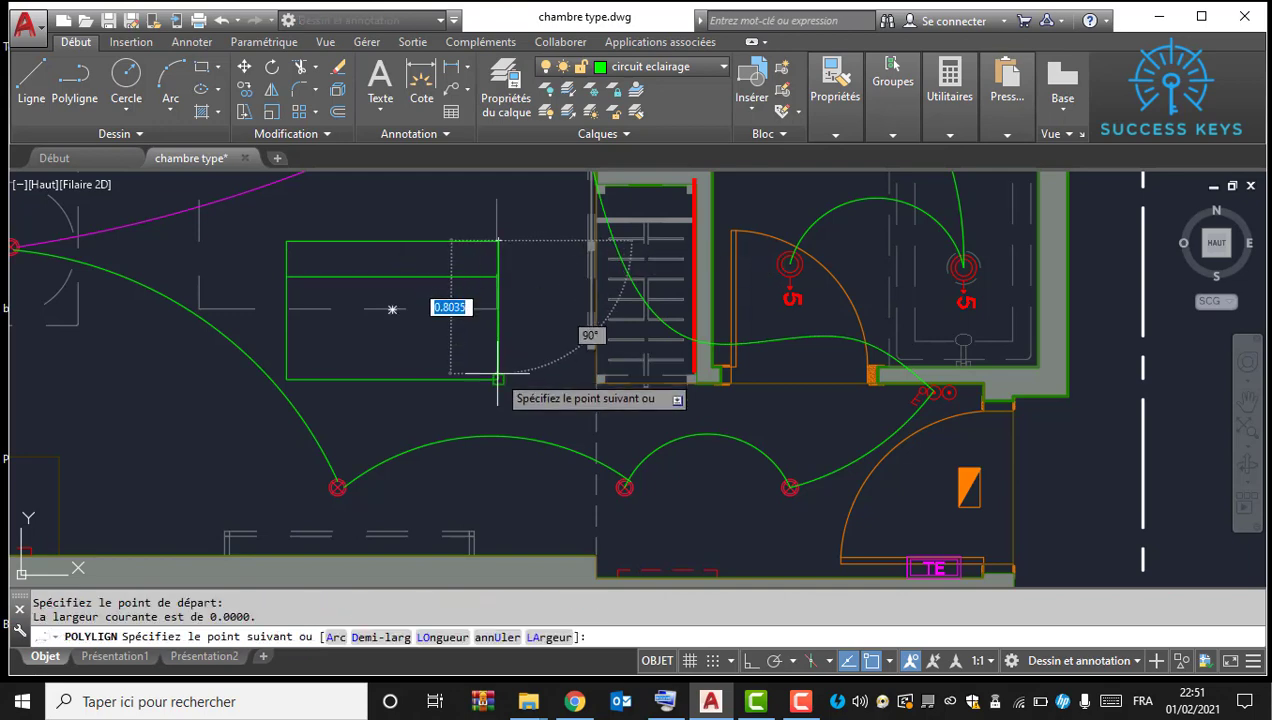
{"action": "left_click", "coordinate": [499, 339]}
{"action": "key", "text": "Escape"}
{"action": "left_click", "coordinate": [498, 332]}
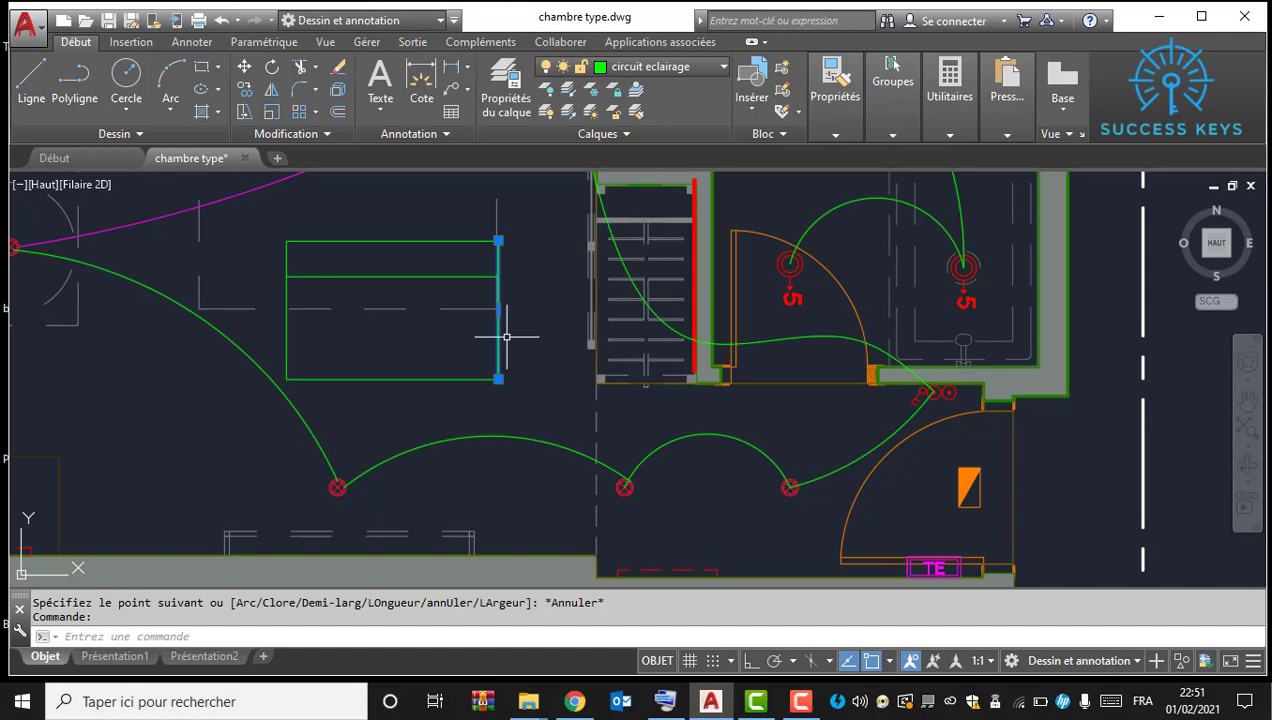
{"action": "type", "text": "f"}
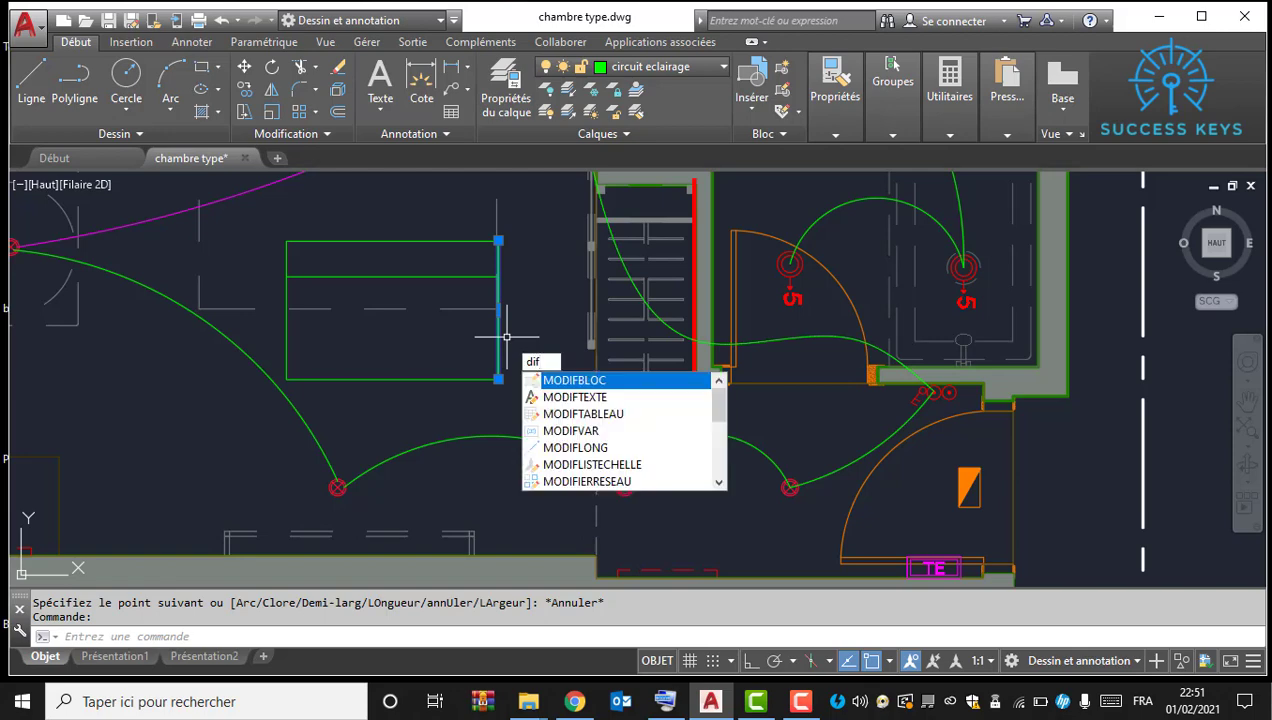
{"action": "key", "text": "BackSpace"}
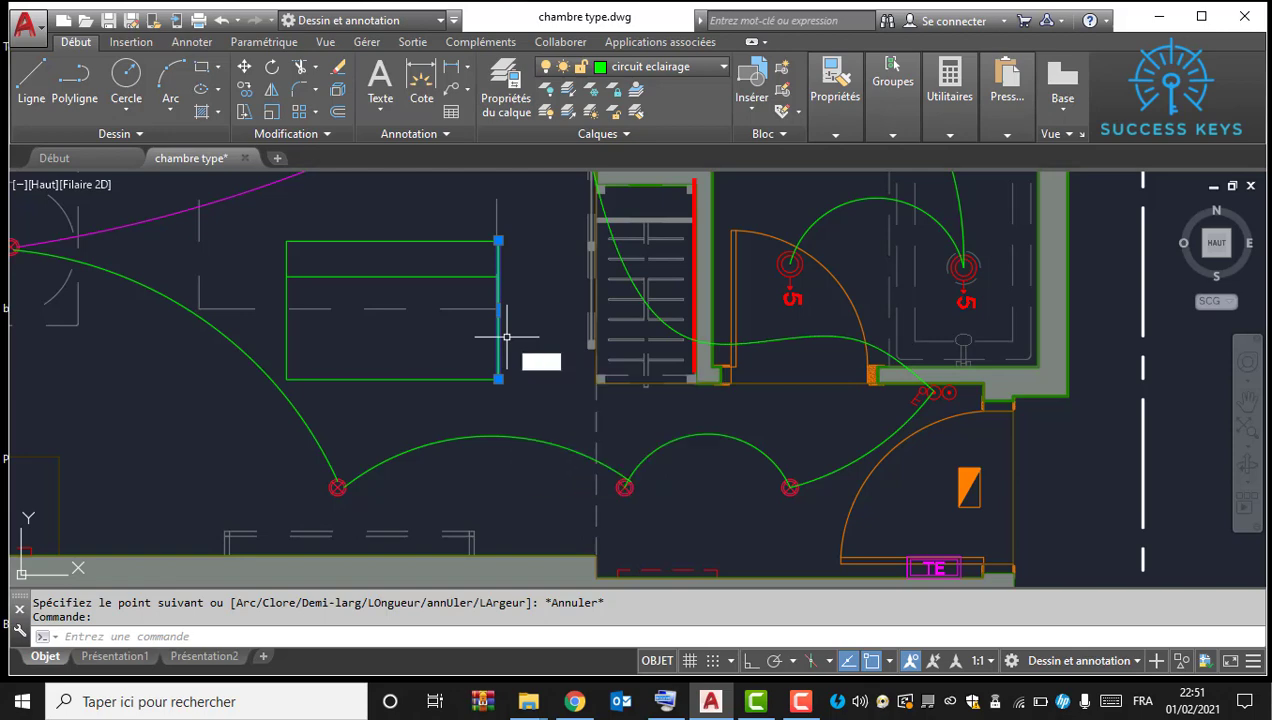
{"action": "key", "text": "Escape"}
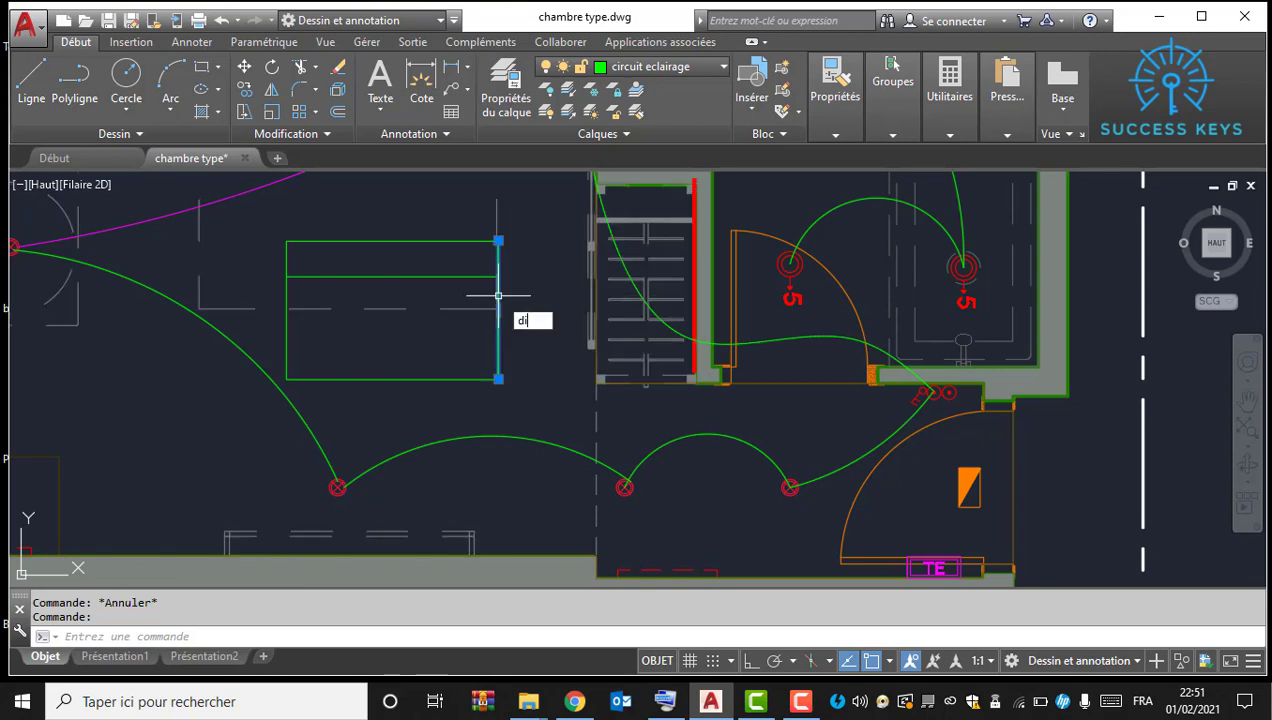
{"action": "key", "text": "Escape"}
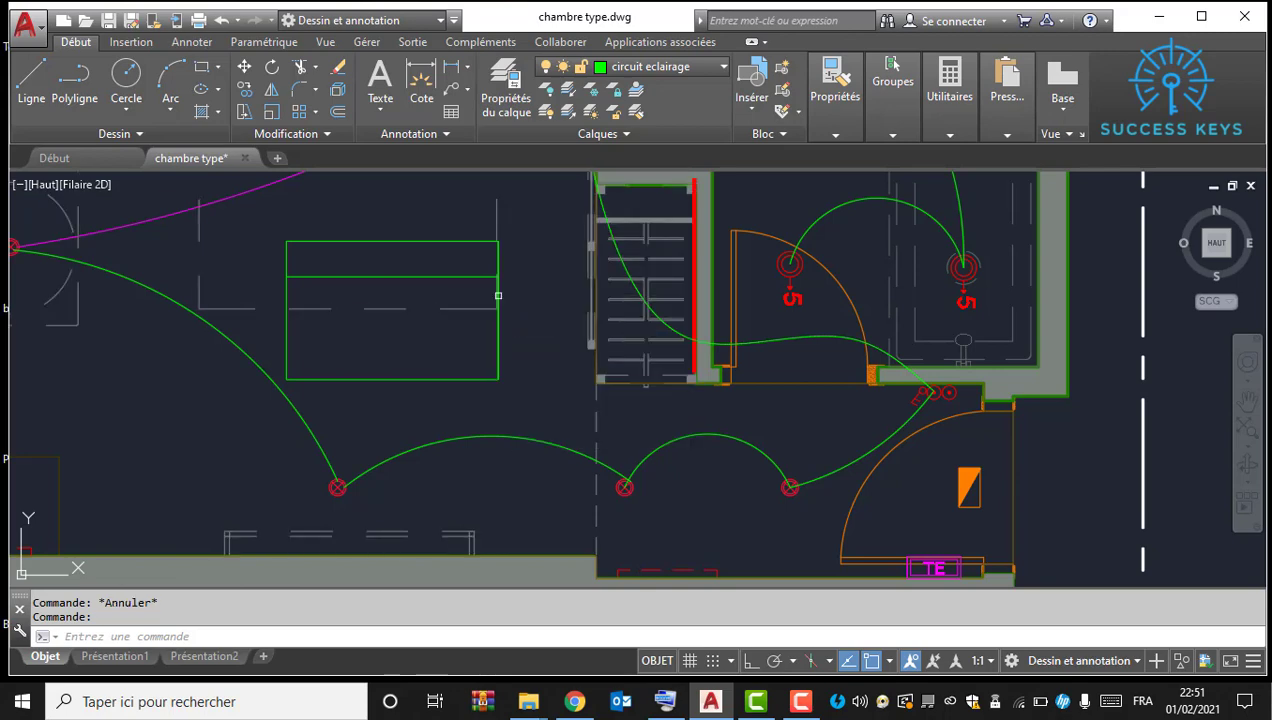
Step: Divide the polyline on the rectangle's right edge into 4 segments and select the division points to check them
{"action": "type", "text": "div"}
{"action": "key", "text": "Return"}
{"action": "left_click", "coordinate": [498, 301]}
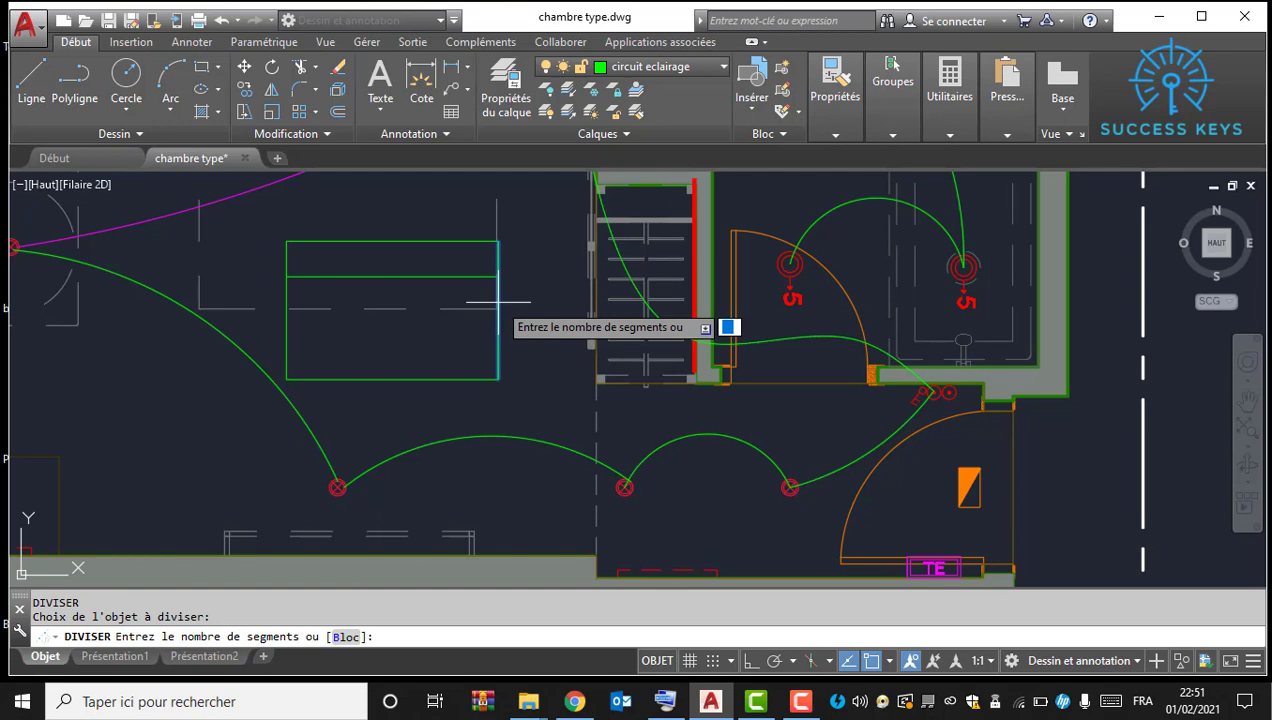
{"action": "type", "text": "4"}
{"action": "key", "text": "Return"}
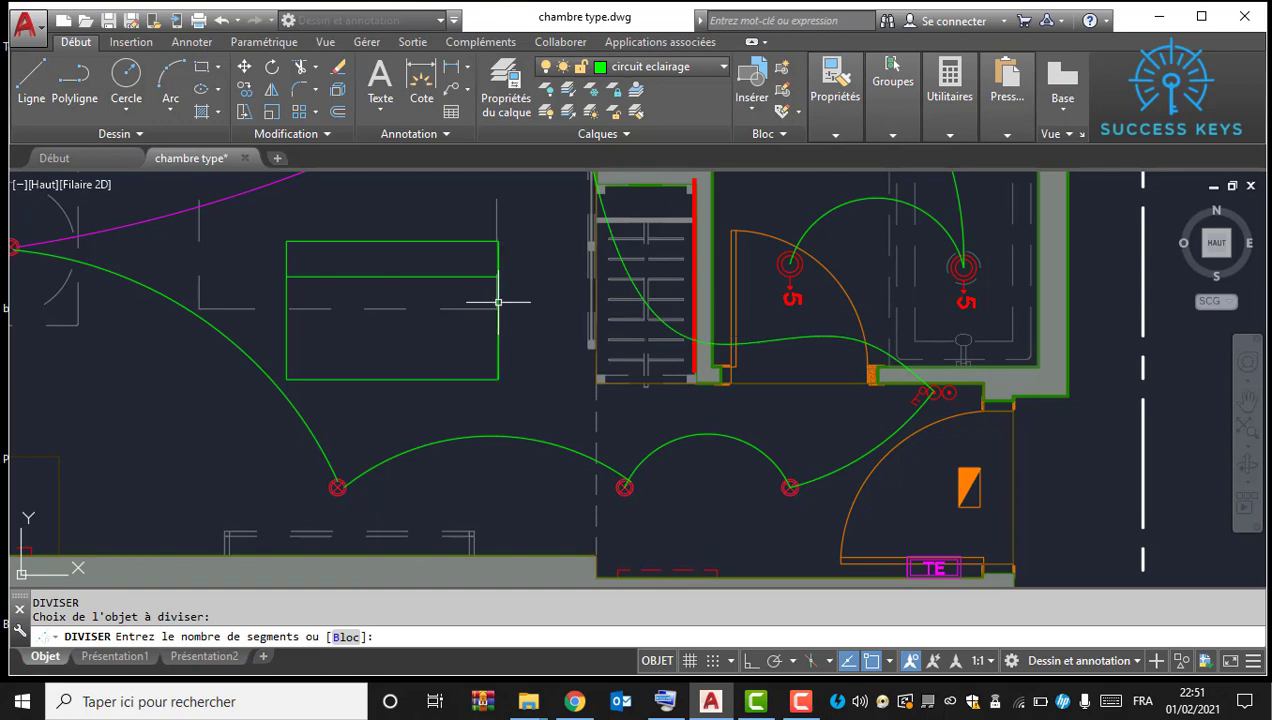
{"action": "left_click", "coordinate": [465, 241]}
{"action": "key", "text": "Escape"}
{"action": "left_click", "coordinate": [464, 232]}
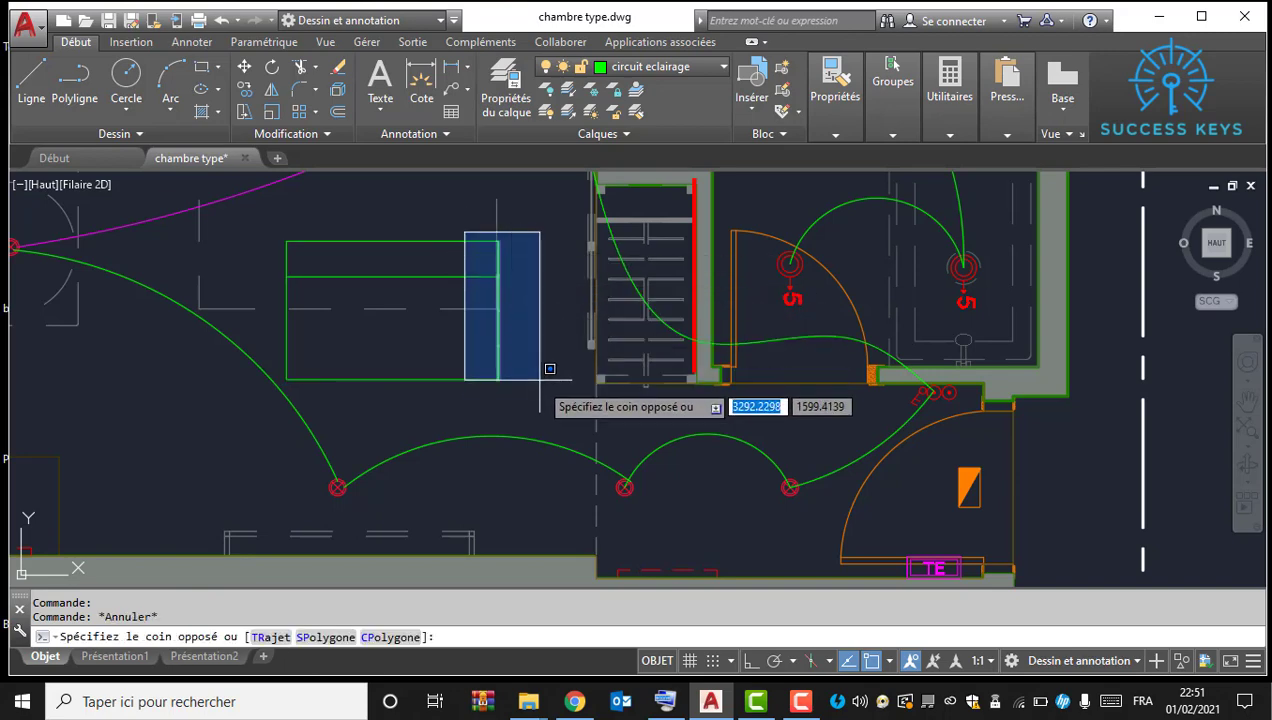
{"action": "left_click", "coordinate": [545, 366]}
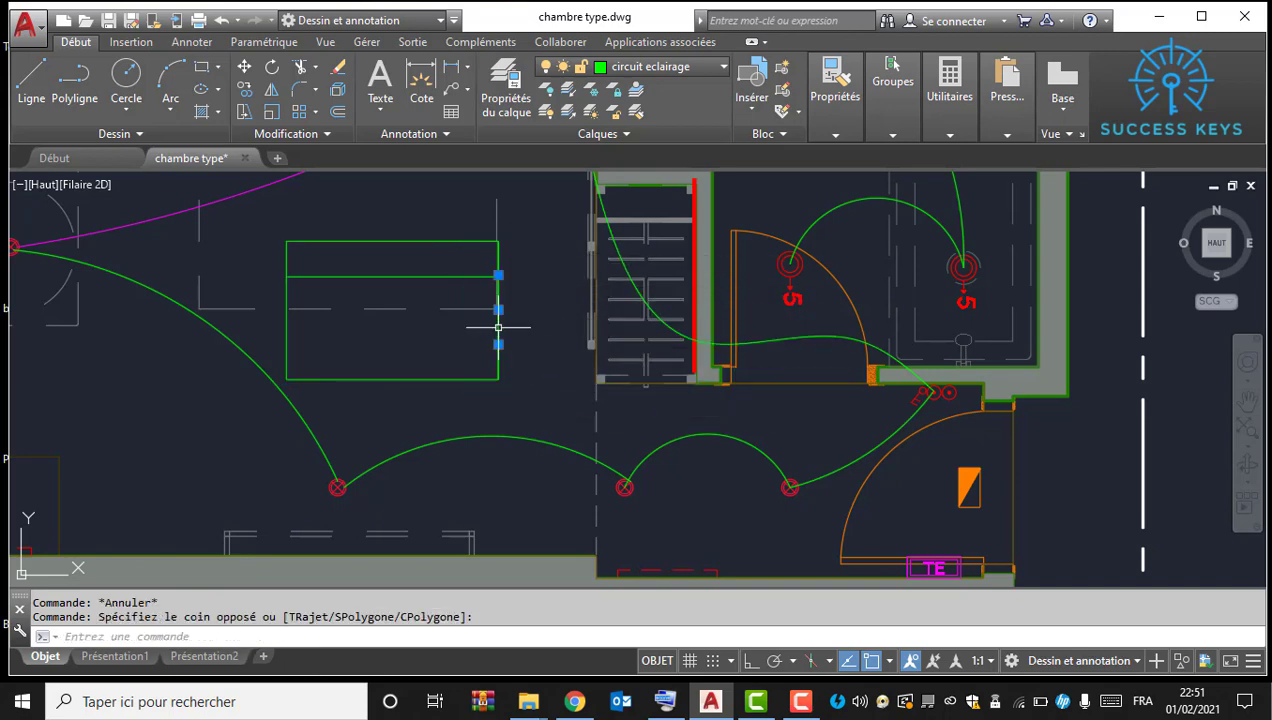
{"action": "scroll", "coordinate": [504, 290], "scroll_direction": "up", "scroll_amount": 2}
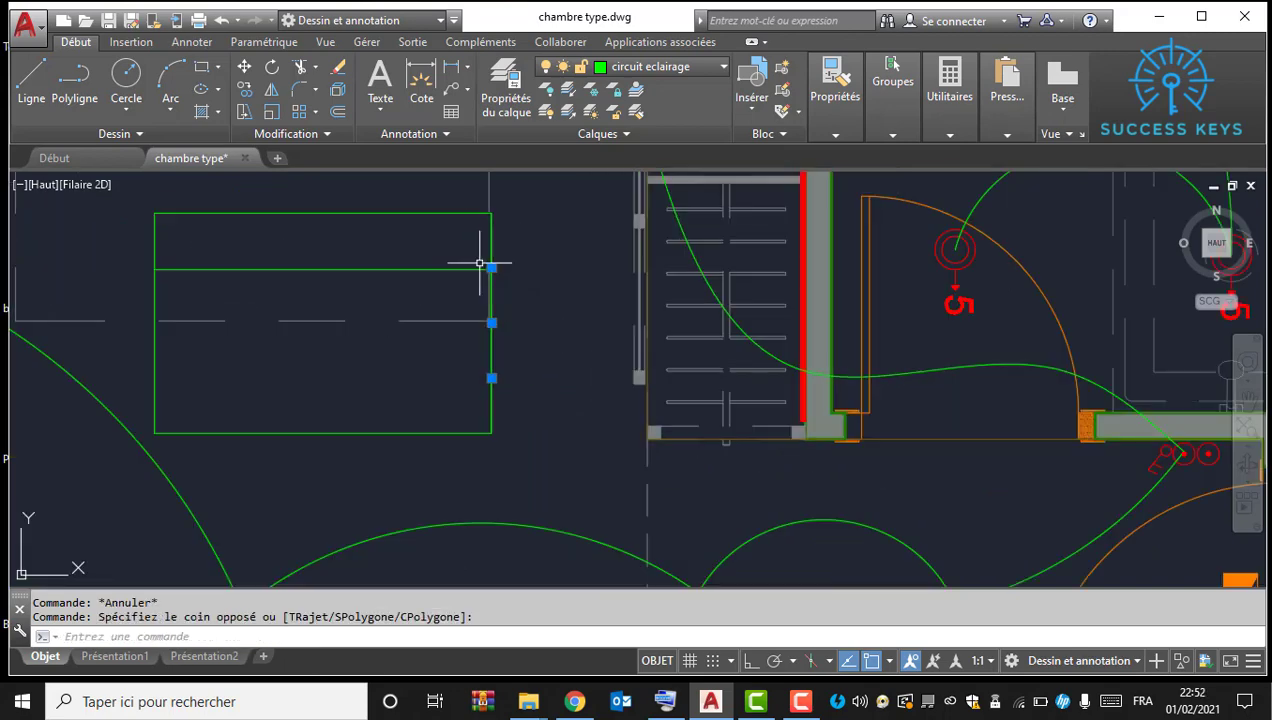
{"action": "key", "text": "Escape"}
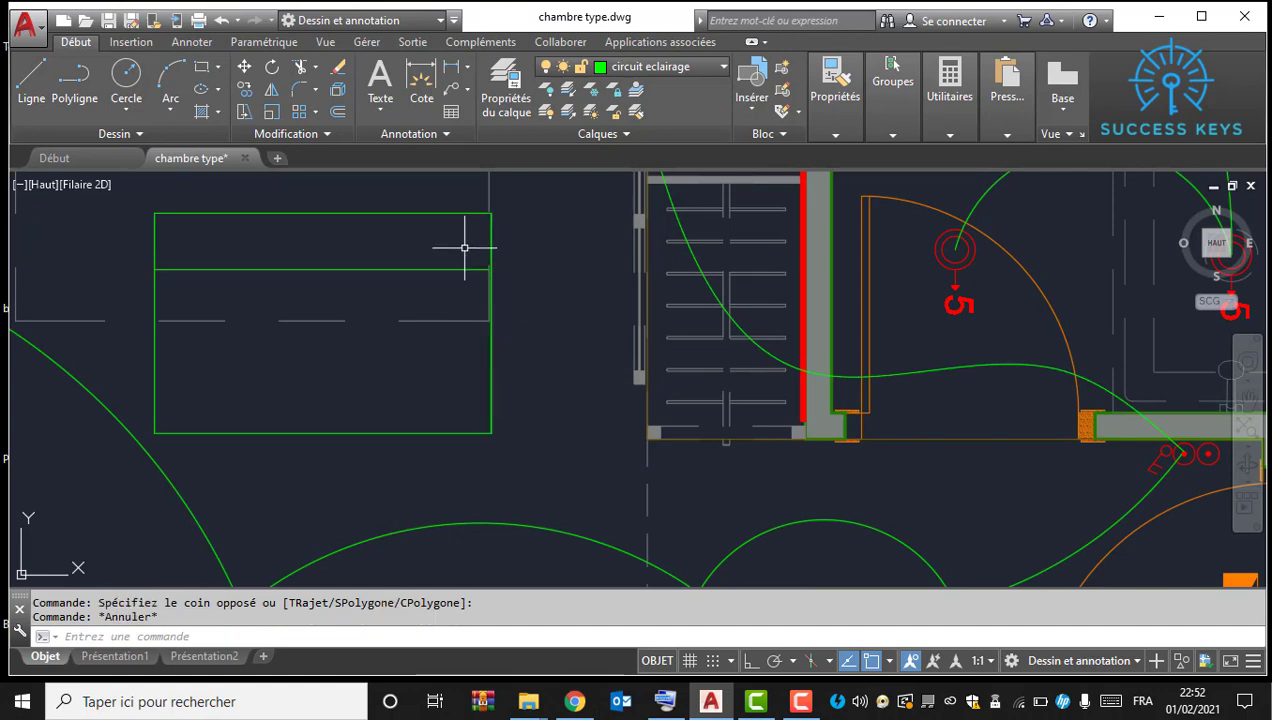
Step: Delete the division points on the rectangle's right edge
{"action": "left_click", "coordinate": [463, 247]}
{"action": "left_click", "coordinate": [528, 380]}
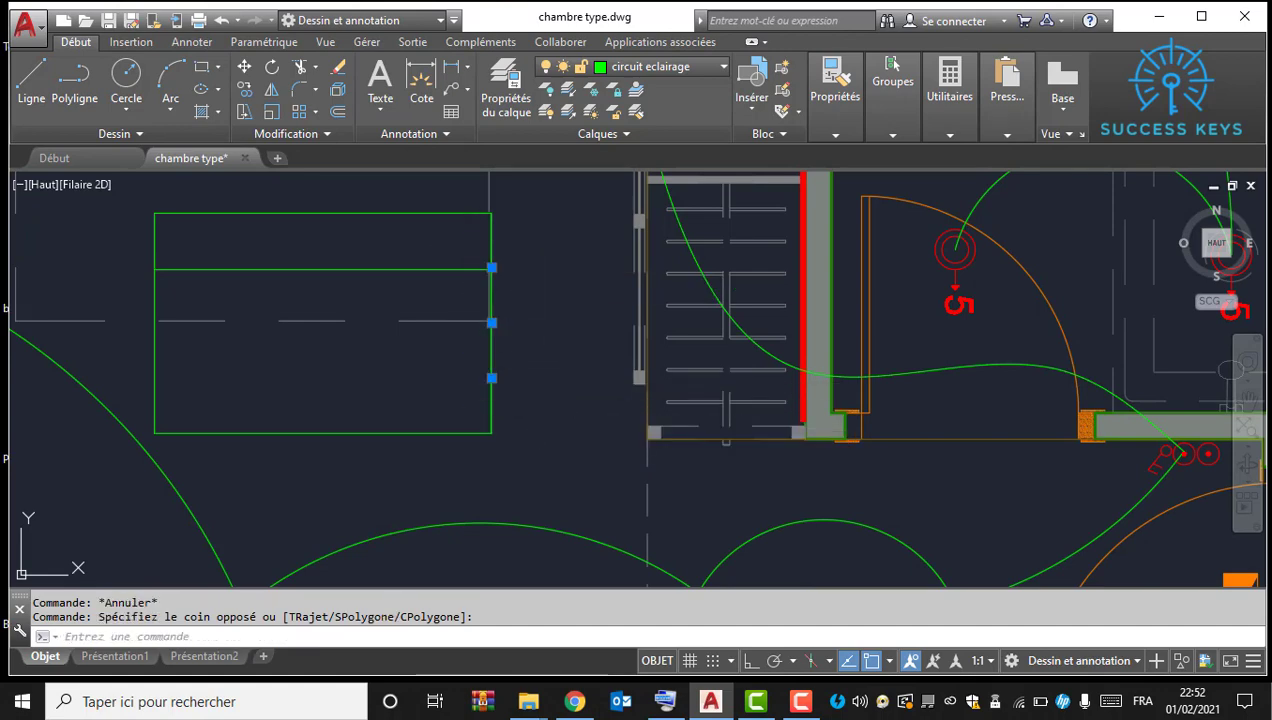
{"action": "key", "text": "Delete"}
Step: Divide the polyline on the rectangle's right edge into 3 segments
{"action": "left_click", "coordinate": [491, 240]}
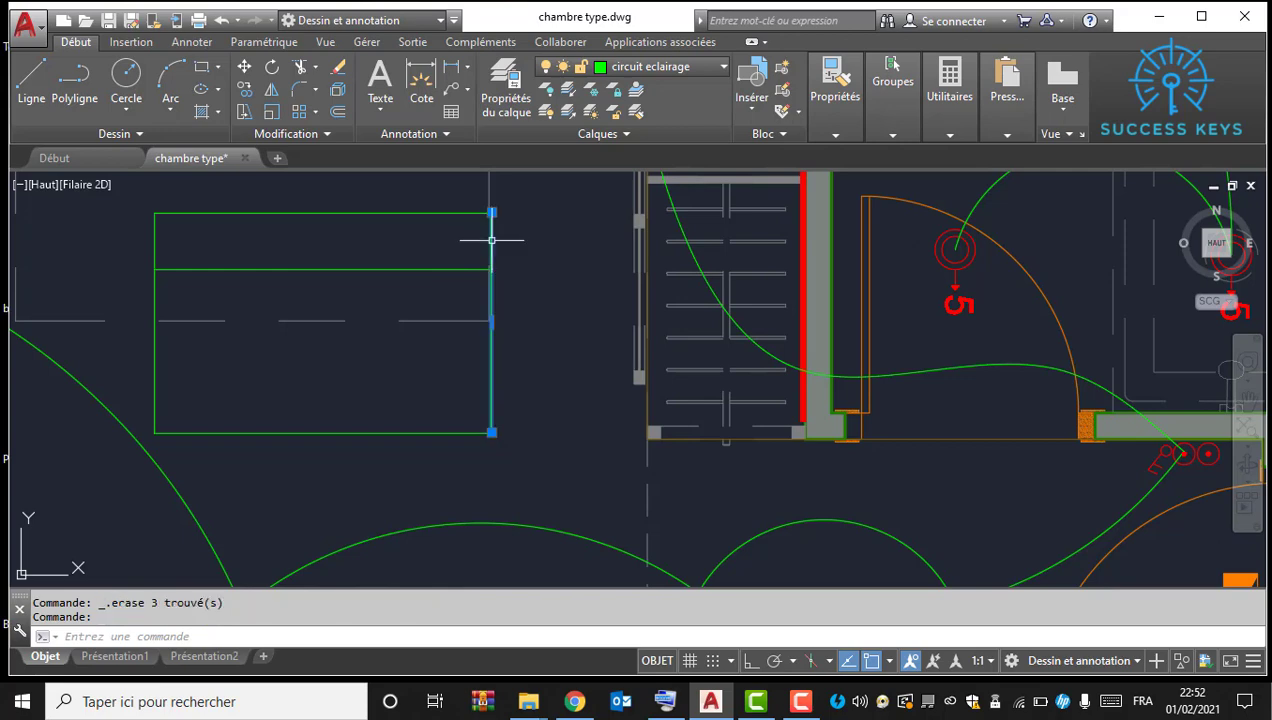
{"action": "key", "text": "Return"}
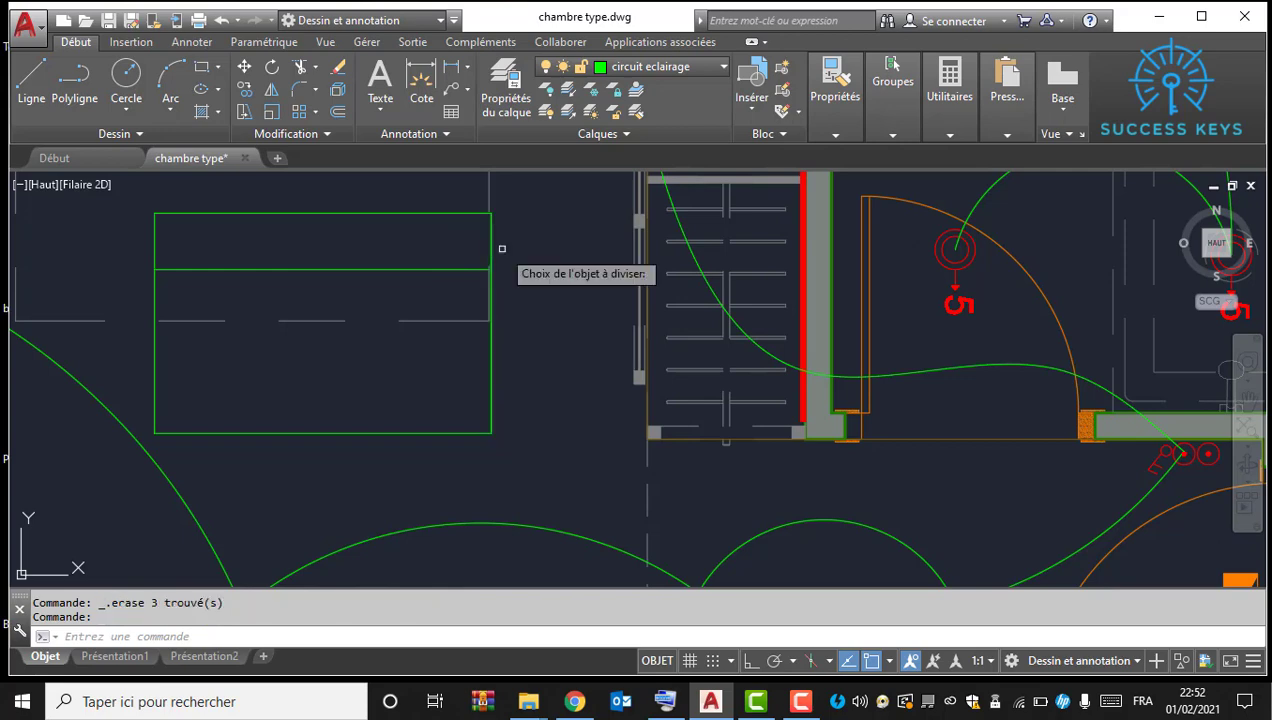
{"action": "left_click", "coordinate": [492, 230]}
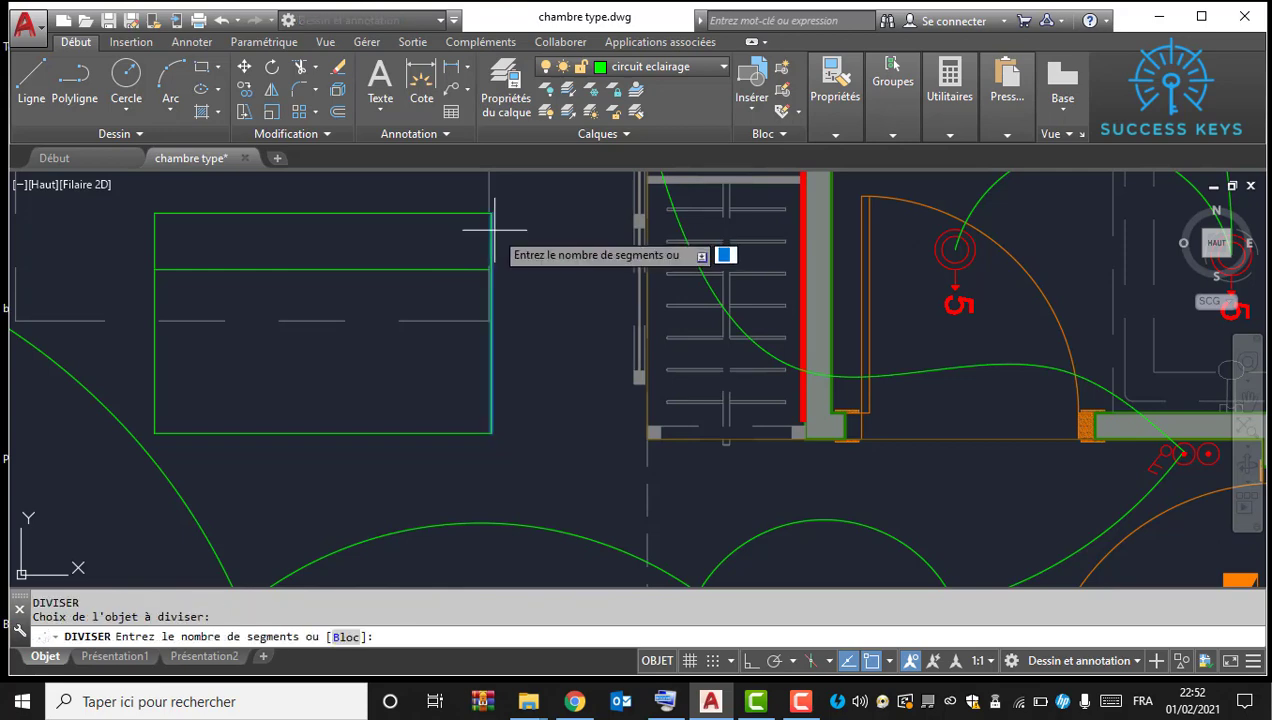
{"action": "key", "text": "Return"}
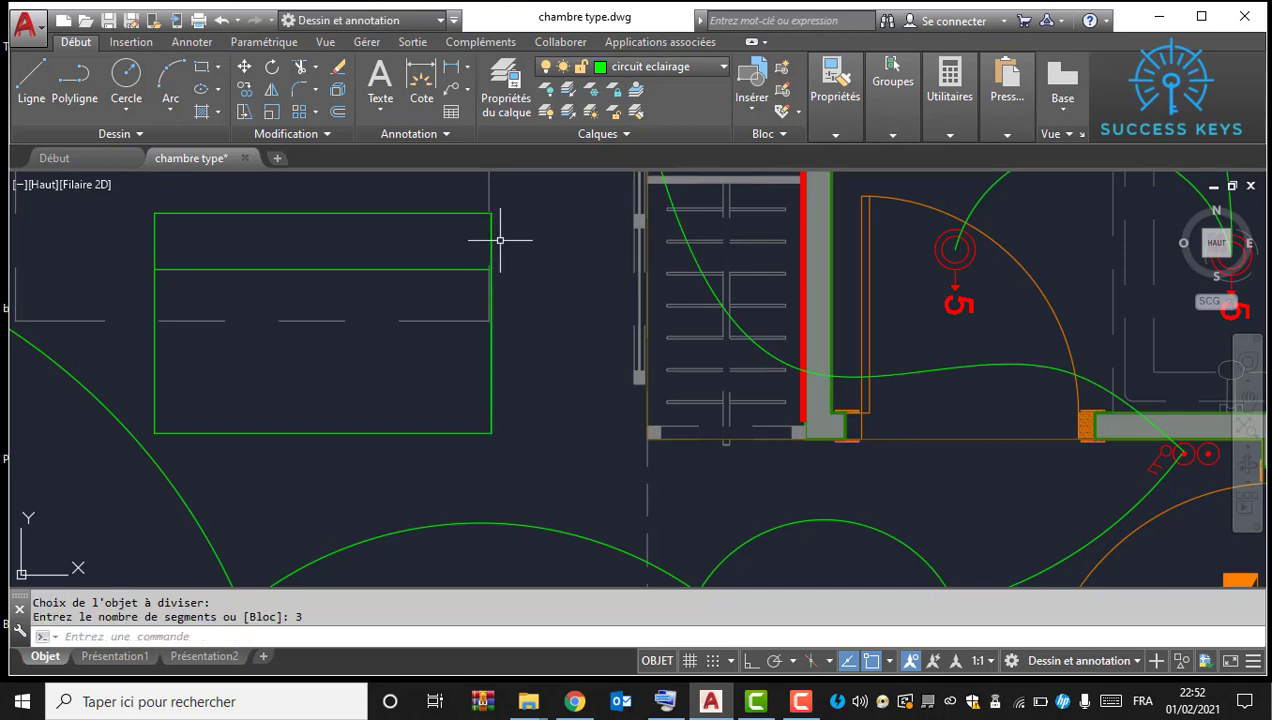
{"action": "left_click", "coordinate": [470, 225]}
{"action": "left_click", "coordinate": [550, 413]}
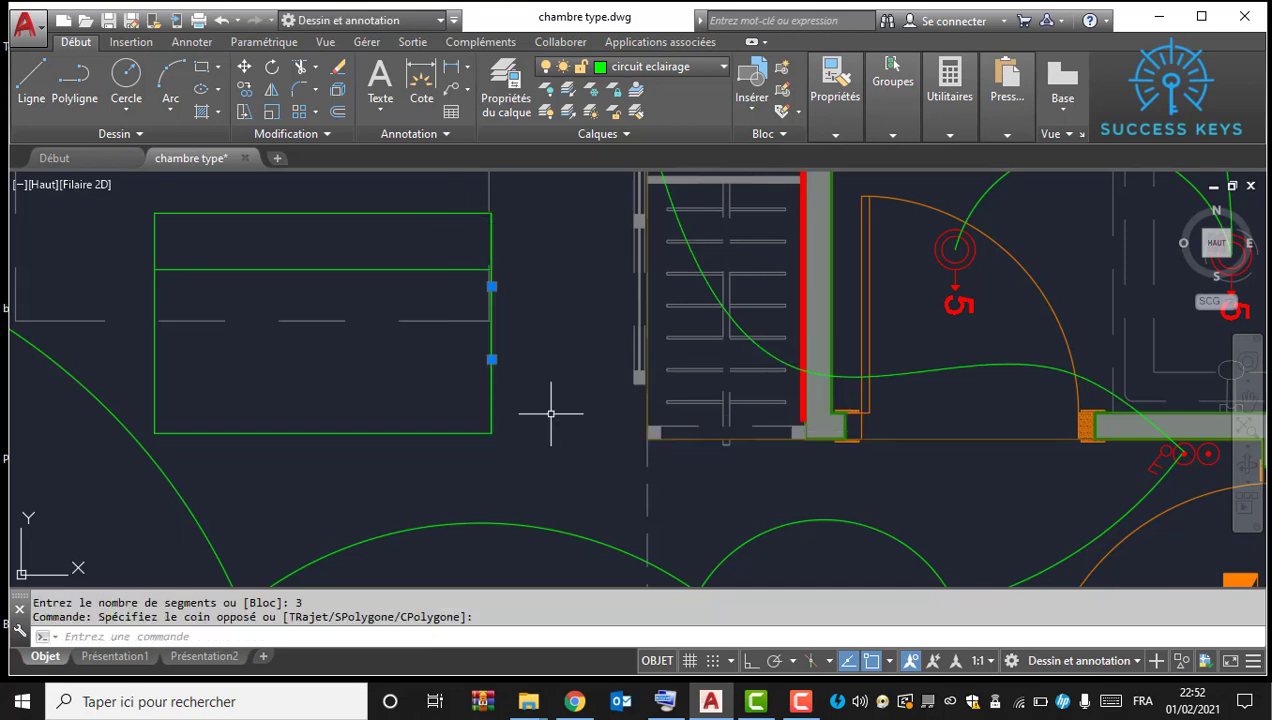
{"action": "left_click", "coordinate": [441, 259]}
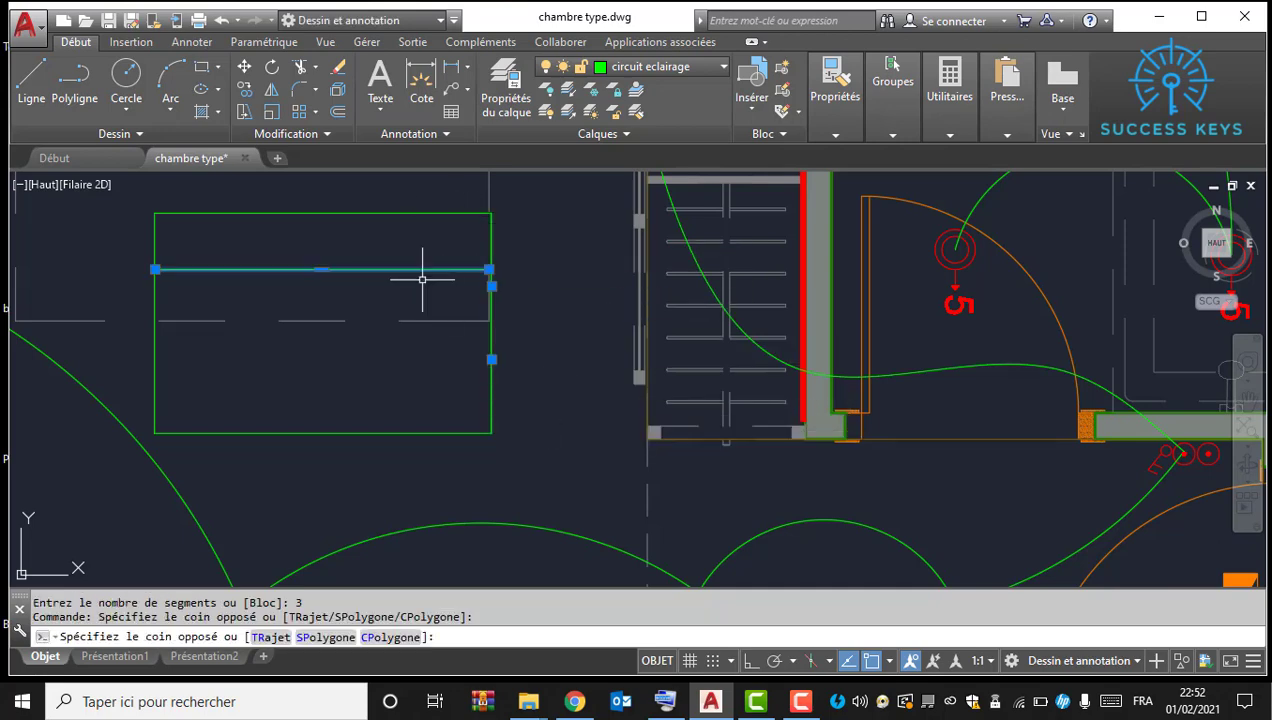
{"action": "left_click", "coordinate": [422, 279]}
{"action": "type", "text": "dp"}
{"action": "key", "text": "Return"}
{"action": "scroll", "coordinate": [469, 275], "scroll_direction": "up", "scroll_amount": 5}
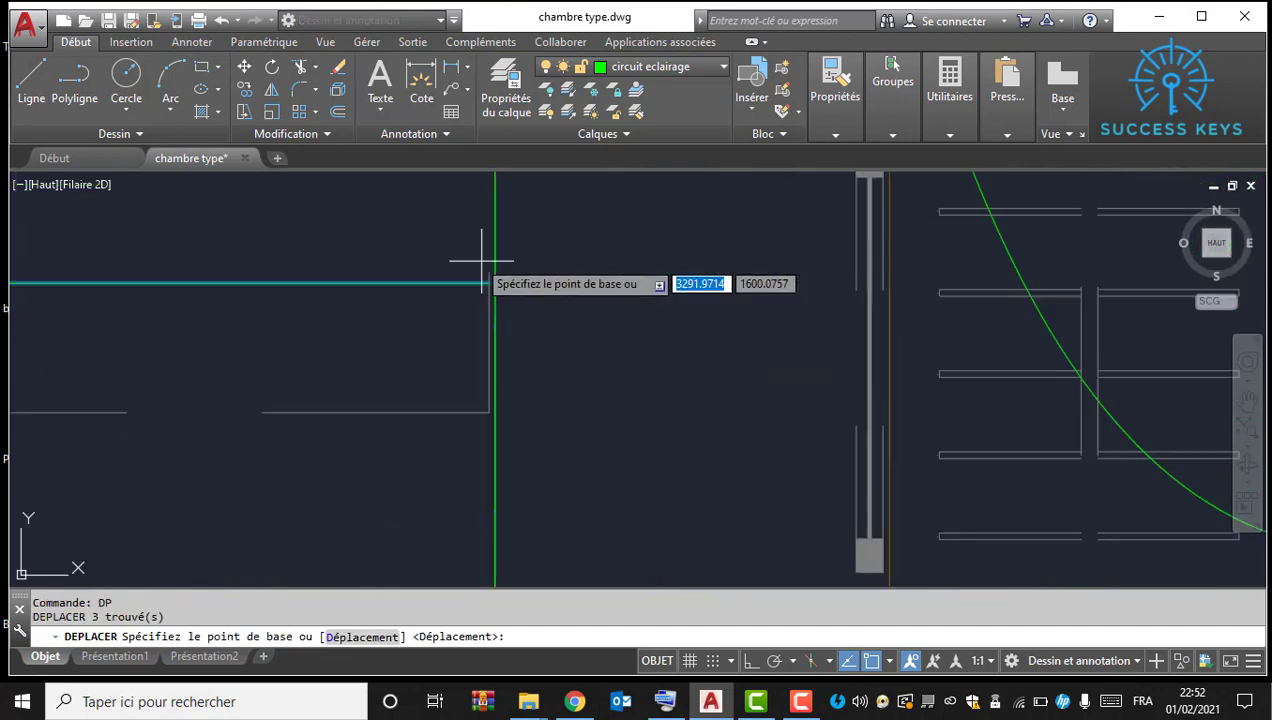
{"action": "left_click", "coordinate": [492, 296]}
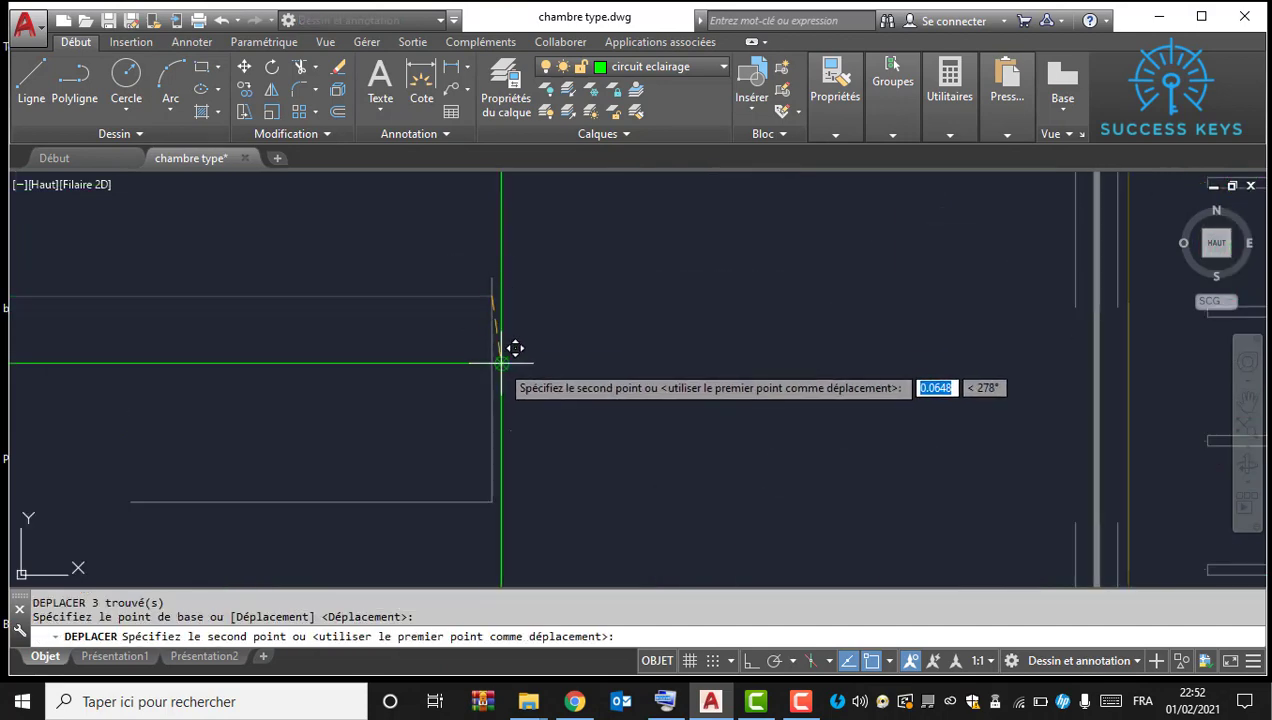
{"action": "key", "text": "Escape"}
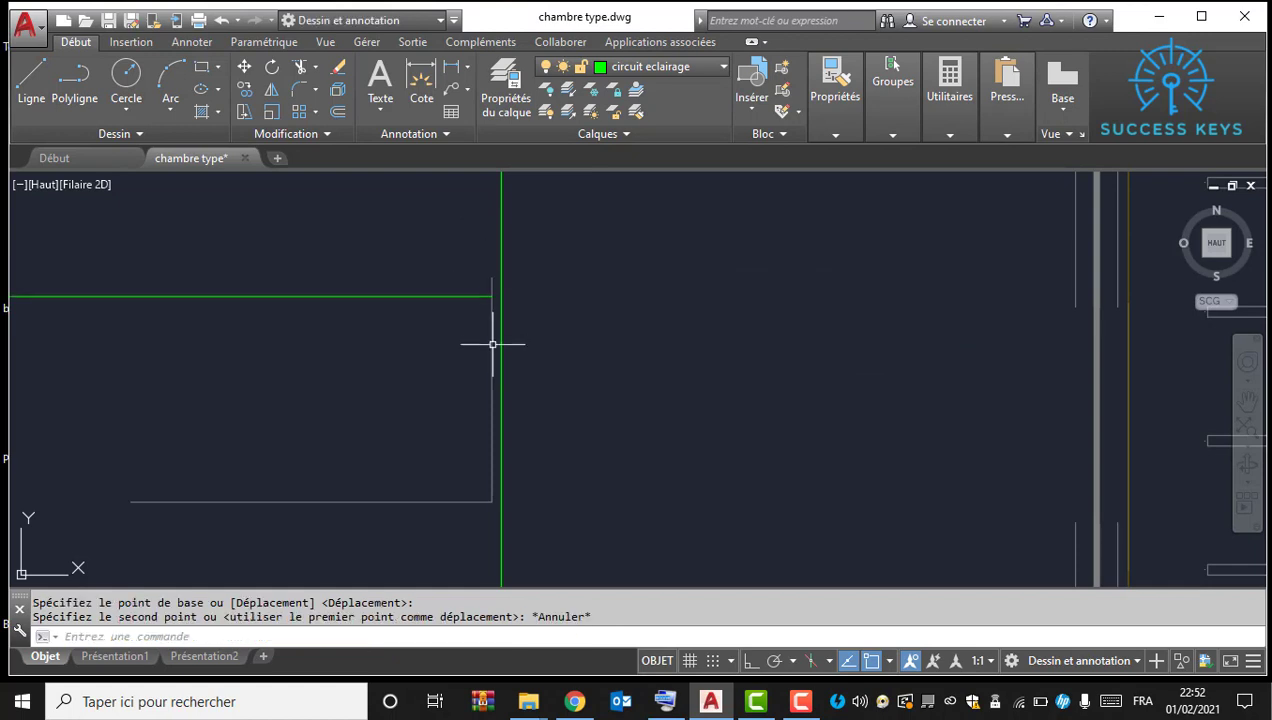
Step: Stretch the end of the horizontal line inside the rectangle so that it meets the rectangle's right edge
{"action": "left_click", "coordinate": [449, 306]}
{"action": "left_click", "coordinate": [427, 280]}
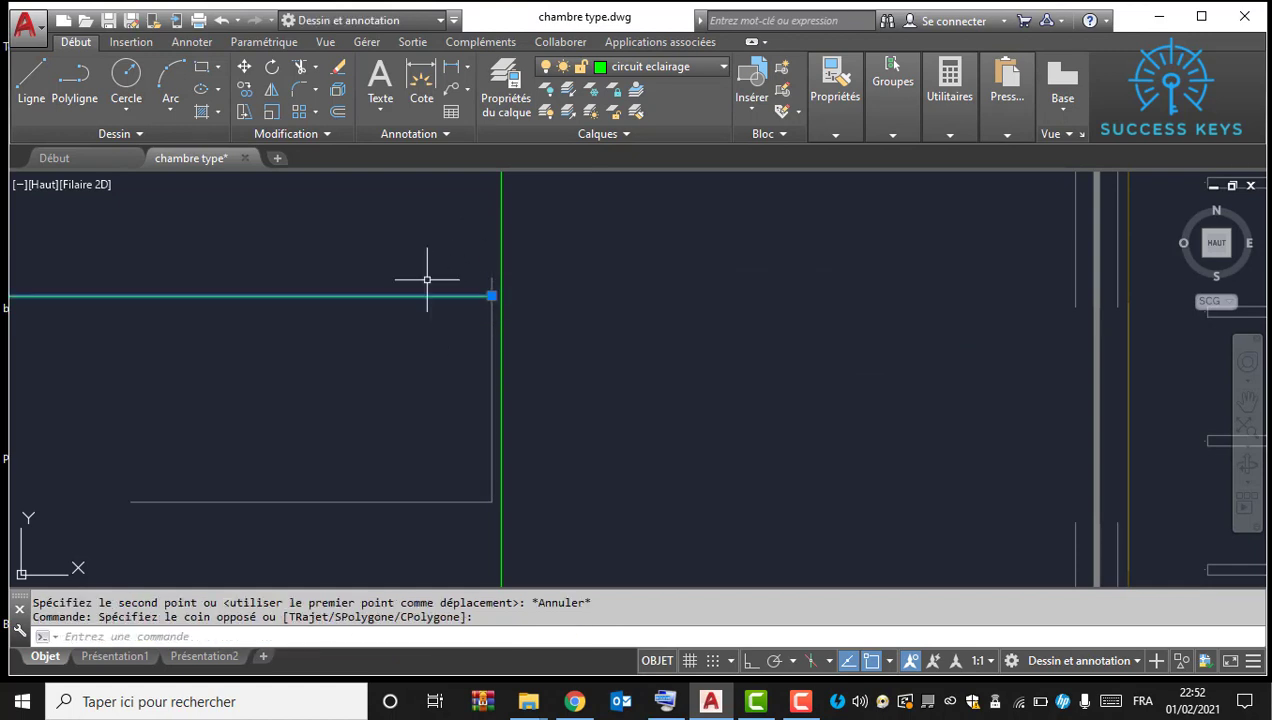
{"action": "left_click", "coordinate": [490, 297]}
{"action": "key", "text": "Escape"}
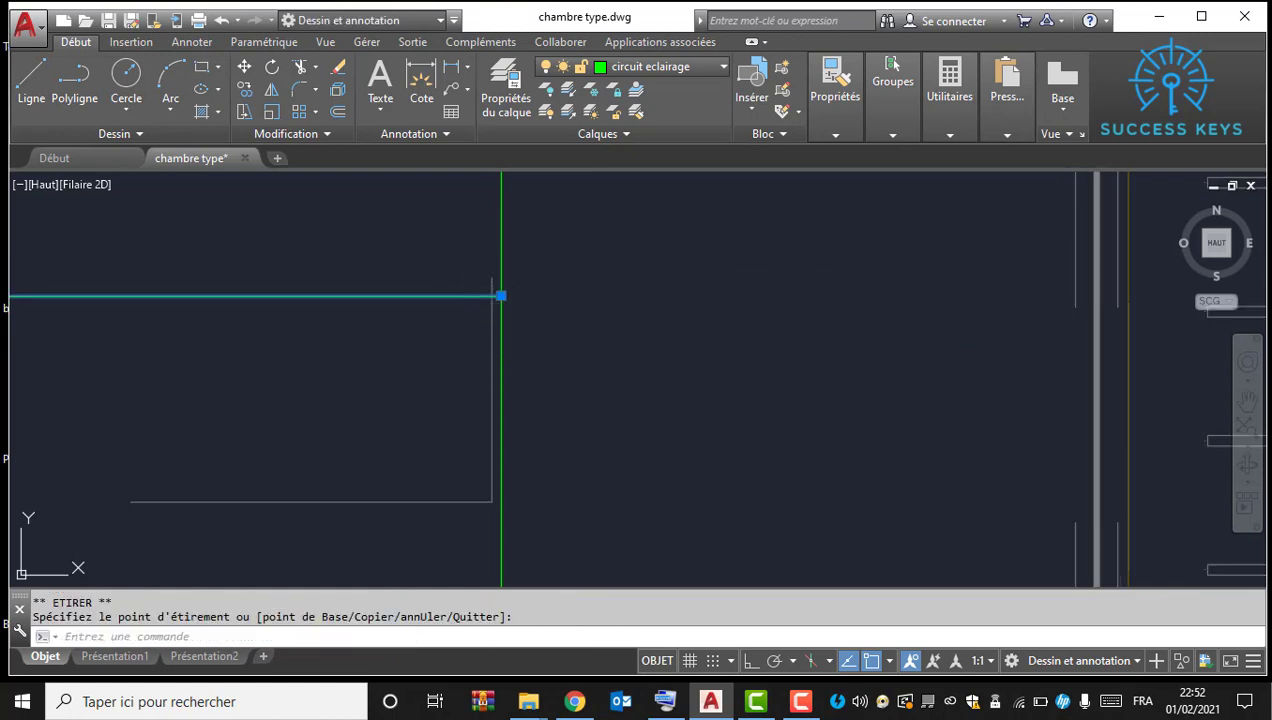
{"action": "key", "text": "Escape"}
Step: Move the horizontal line down from its right endpoint onto the upper division point of the rectangle's right edge
{"action": "left_click", "coordinate": [443, 330]}
{"action": "left_click", "coordinate": [410, 267]}
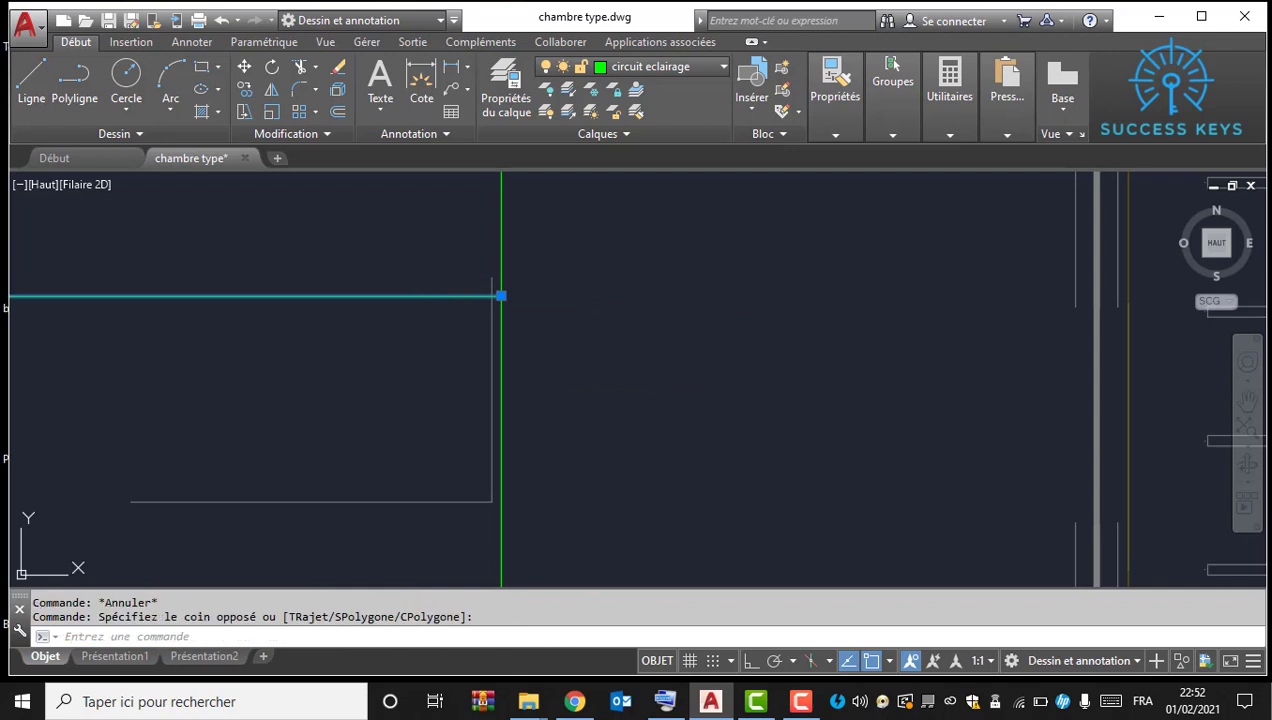
{"action": "type", "text": "dp"}
{"action": "key", "text": "Return"}
{"action": "left_click", "coordinate": [501, 296]}
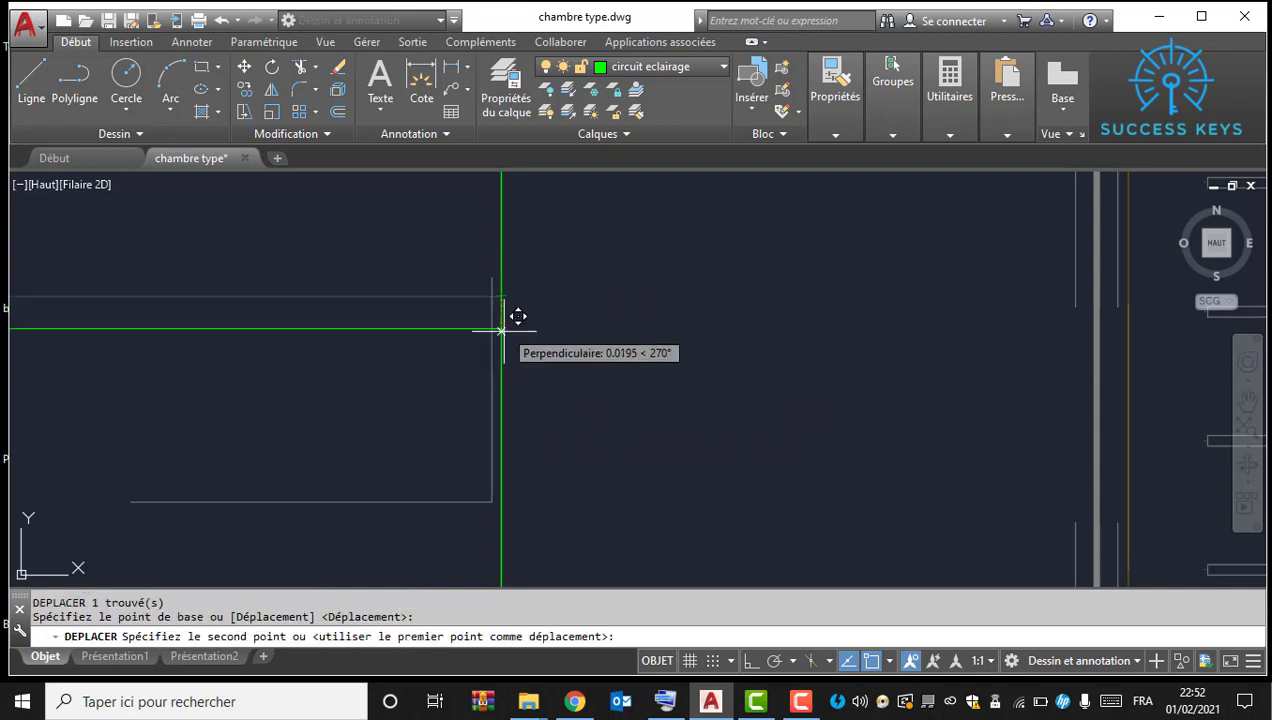
{"action": "left_click", "coordinate": [501, 364]}
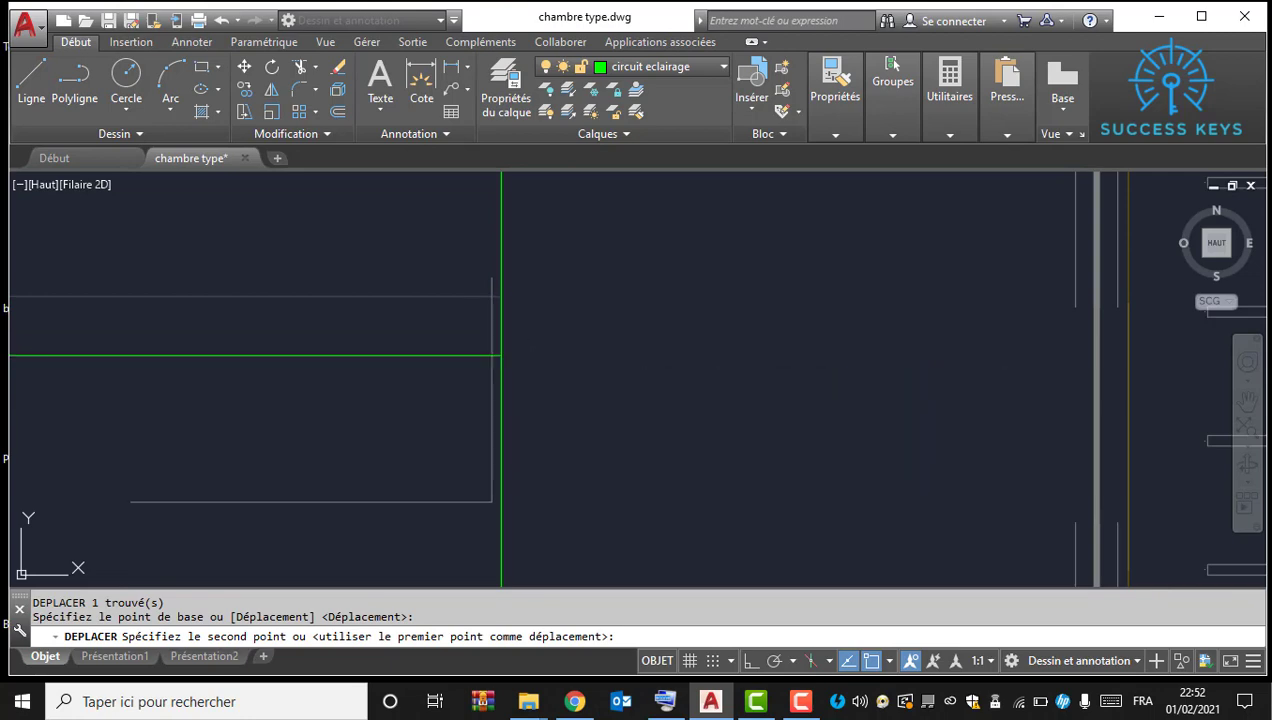
Step: Copy the horizontal line from its right endpoint to the lower division point on the rectangle's right edge
{"action": "left_click", "coordinate": [460, 400]}
{"action": "left_click", "coordinate": [420, 332]}
{"action": "right_click", "coordinate": [528, 199]}
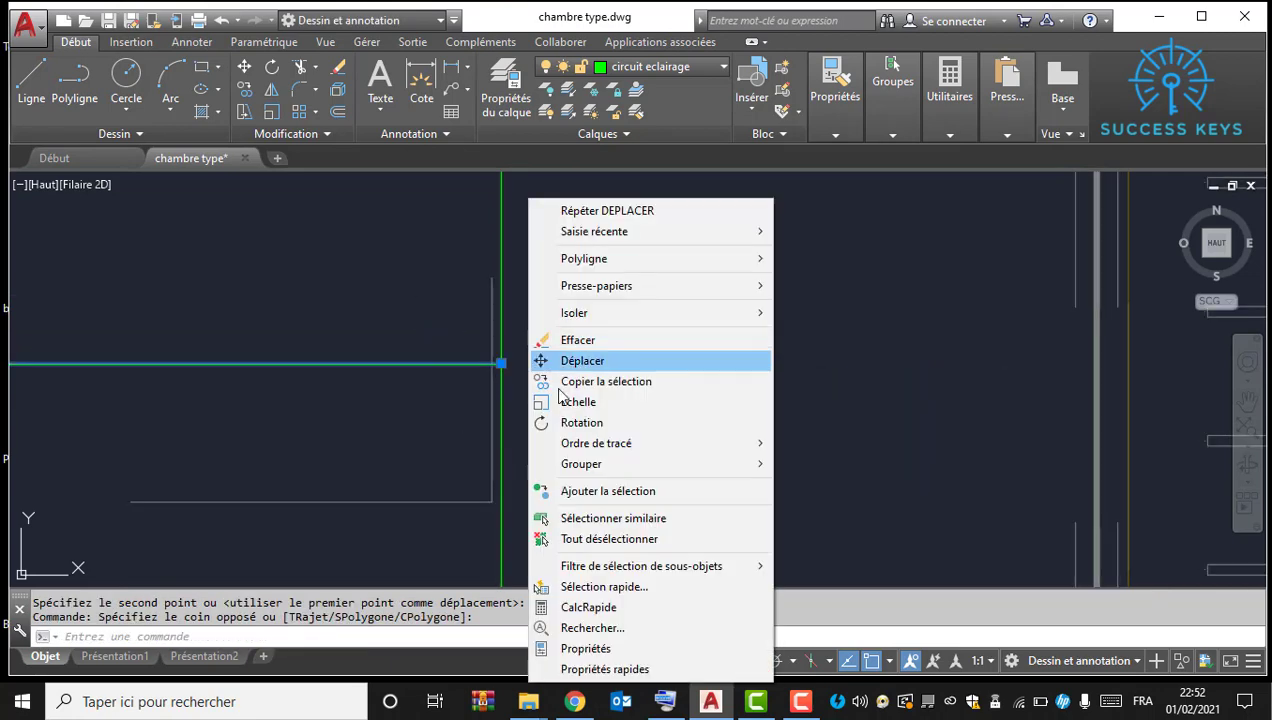
{"action": "left_click", "coordinate": [615, 390]}
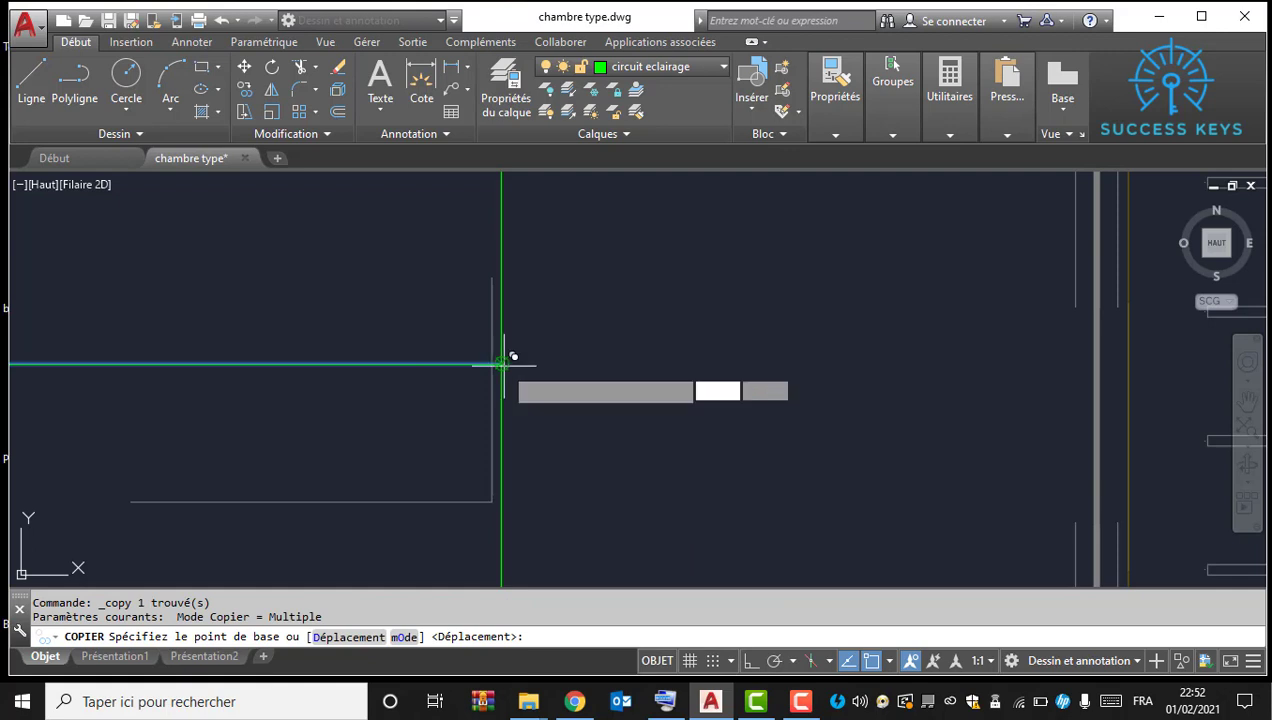
{"action": "left_click", "coordinate": [503, 362]}
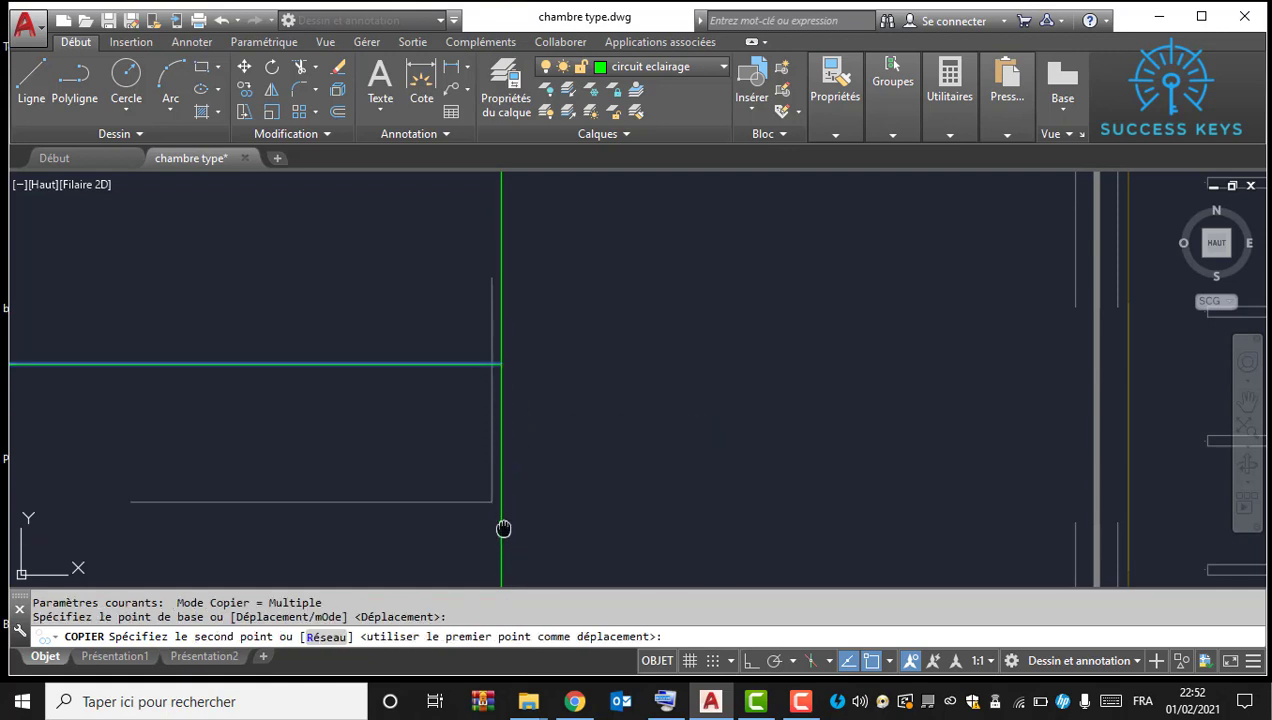
{"action": "middle_click_drag", "start_coordinate": [503, 528], "coordinate": [566, 287]}
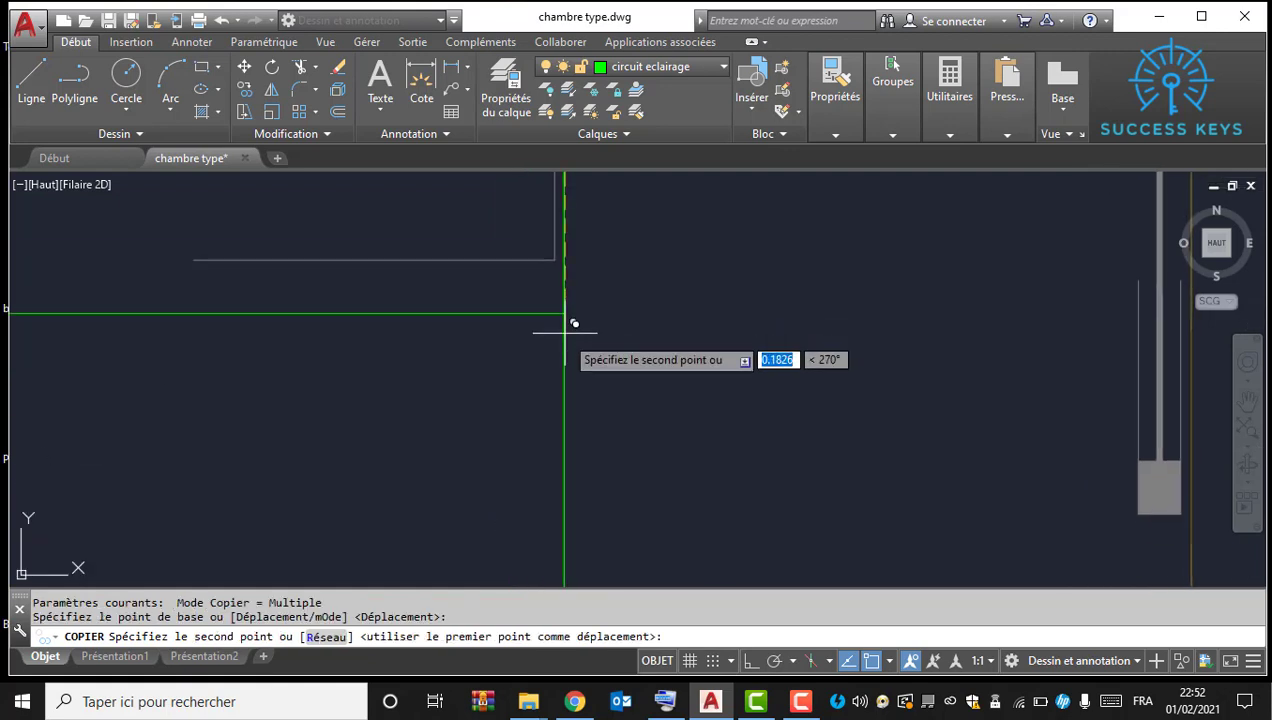
{"action": "left_click", "coordinate": [566, 414]}
{"action": "key", "text": "Escape"}
Step: Delete the two division points and the auxiliary polyline on the rectangle's right edge
{"action": "scroll", "coordinate": [525, 327], "scroll_direction": "down", "scroll_amount": 3}
{"action": "middle_click_drag", "start_coordinate": [488, 304], "coordinate": [500, 326]}
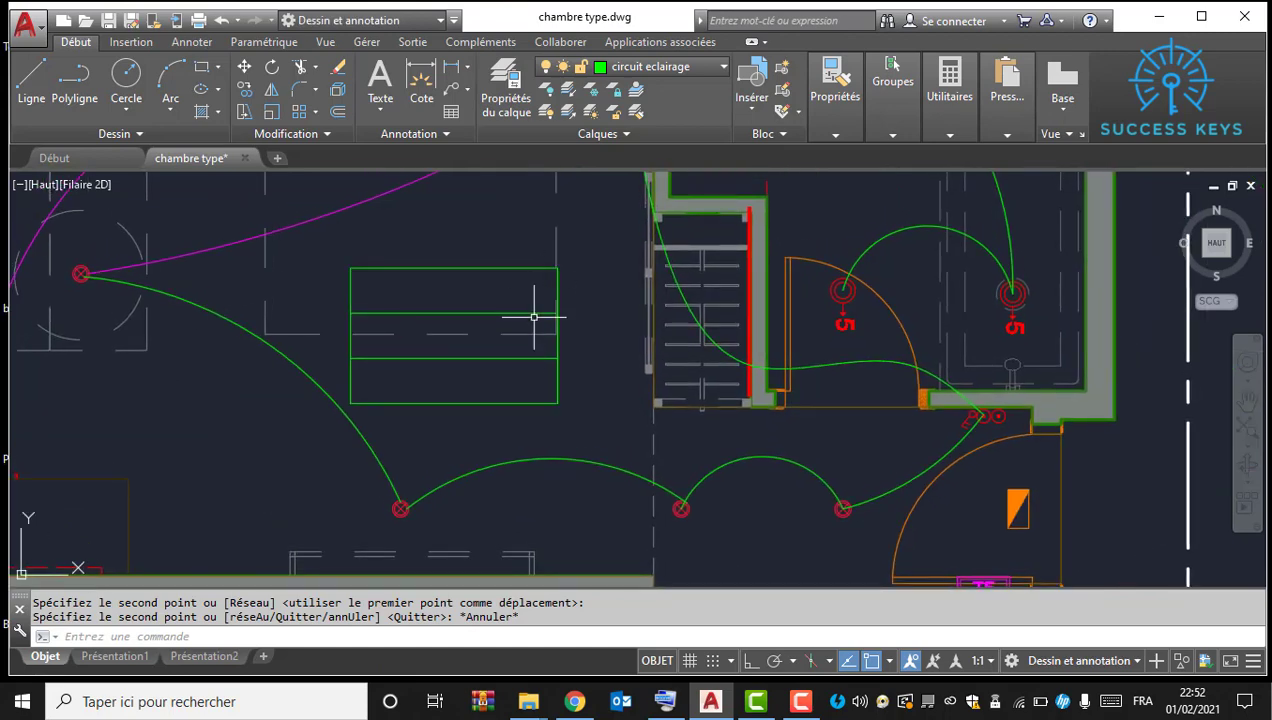
{"action": "left_click", "coordinate": [526, 295]}
{"action": "left_click", "coordinate": [578, 356]}
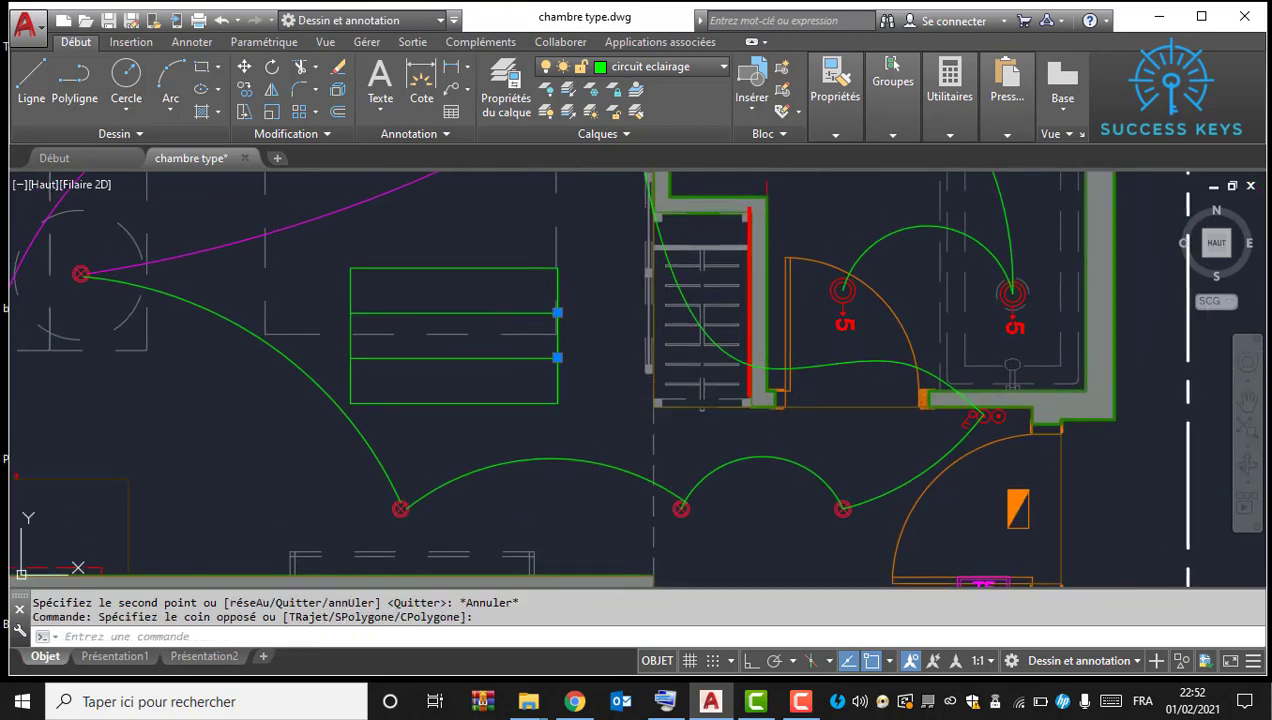
{"action": "key", "text": "Delete"}
{"action": "left_click", "coordinate": [518, 227]}
{"action": "left_click", "coordinate": [590, 453]}
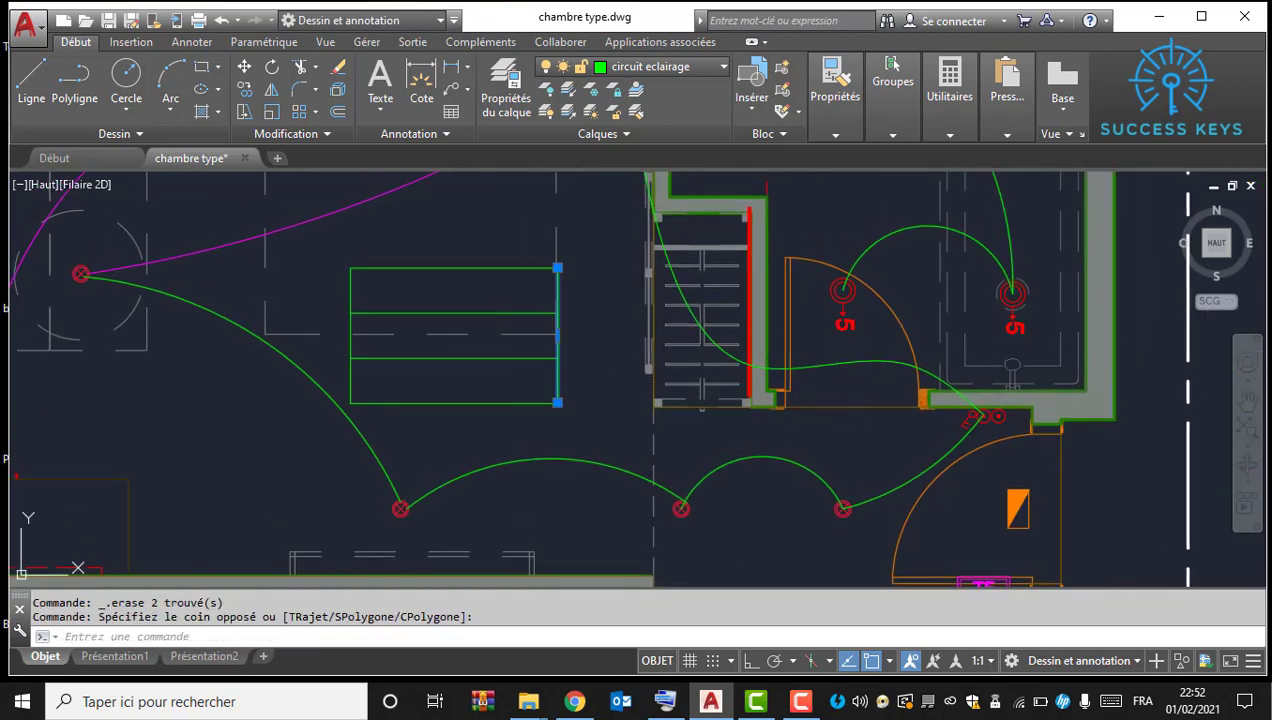
{"action": "key", "text": "Delete"}
Step: Scale the rectangle and its two dividing lines by a factor of 0.6 about a point in its upper part
{"action": "scroll", "coordinate": [420, 285], "scroll_direction": "down", "scroll_amount": 4}
{"action": "scroll", "coordinate": [449, 374], "scroll_direction": "up", "scroll_amount": 3}
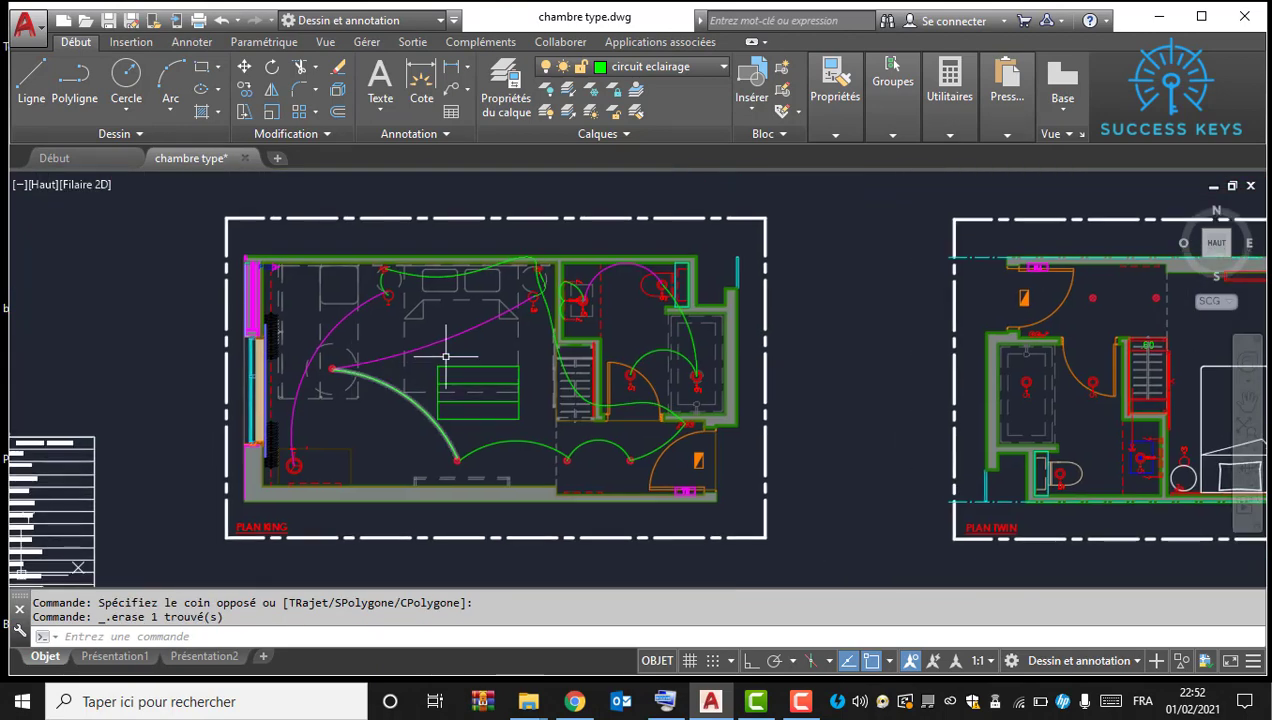
{"action": "middle_click_drag", "start_coordinate": [449, 374], "coordinate": [393, 321]}
{"action": "left_click", "coordinate": [379, 311]}
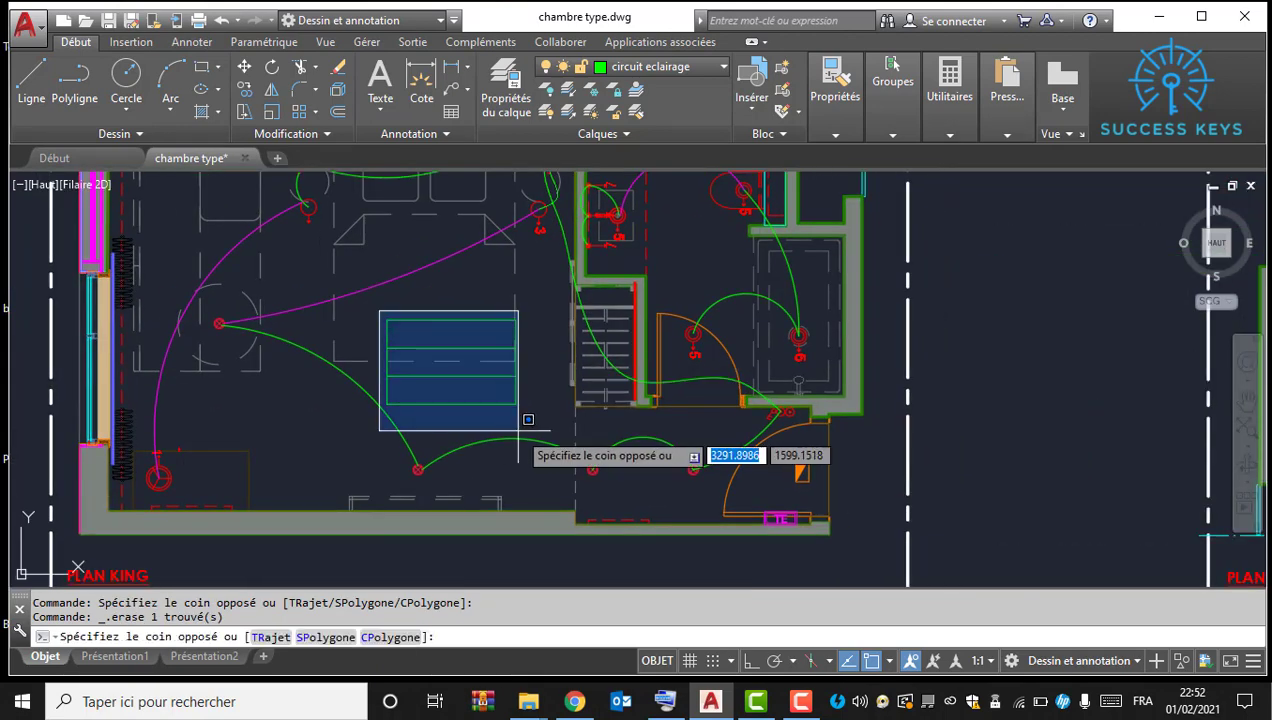
{"action": "left_click", "coordinate": [532, 425]}
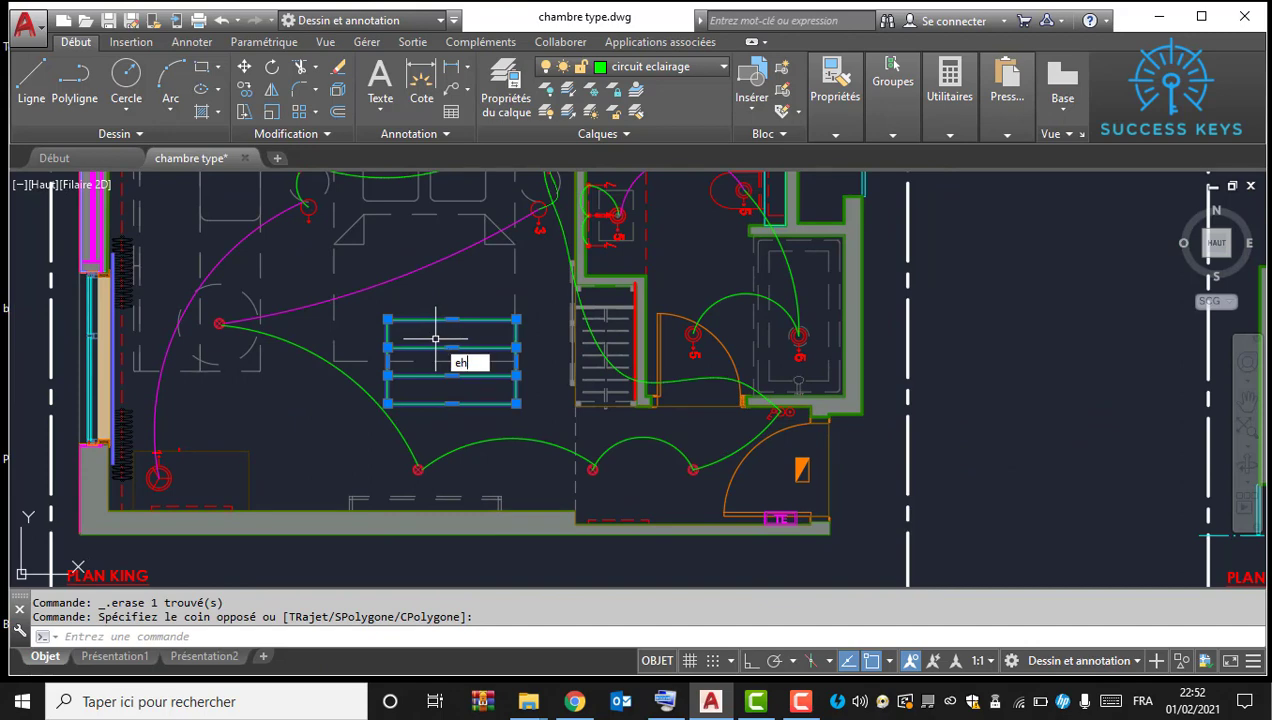
{"action": "type", "text": "ec"}
{"action": "key", "text": "Return"}
{"action": "left_click", "coordinate": [452, 349]}
{"action": "type", "text": "0.6"}
{"action": "key", "text": "Return"}
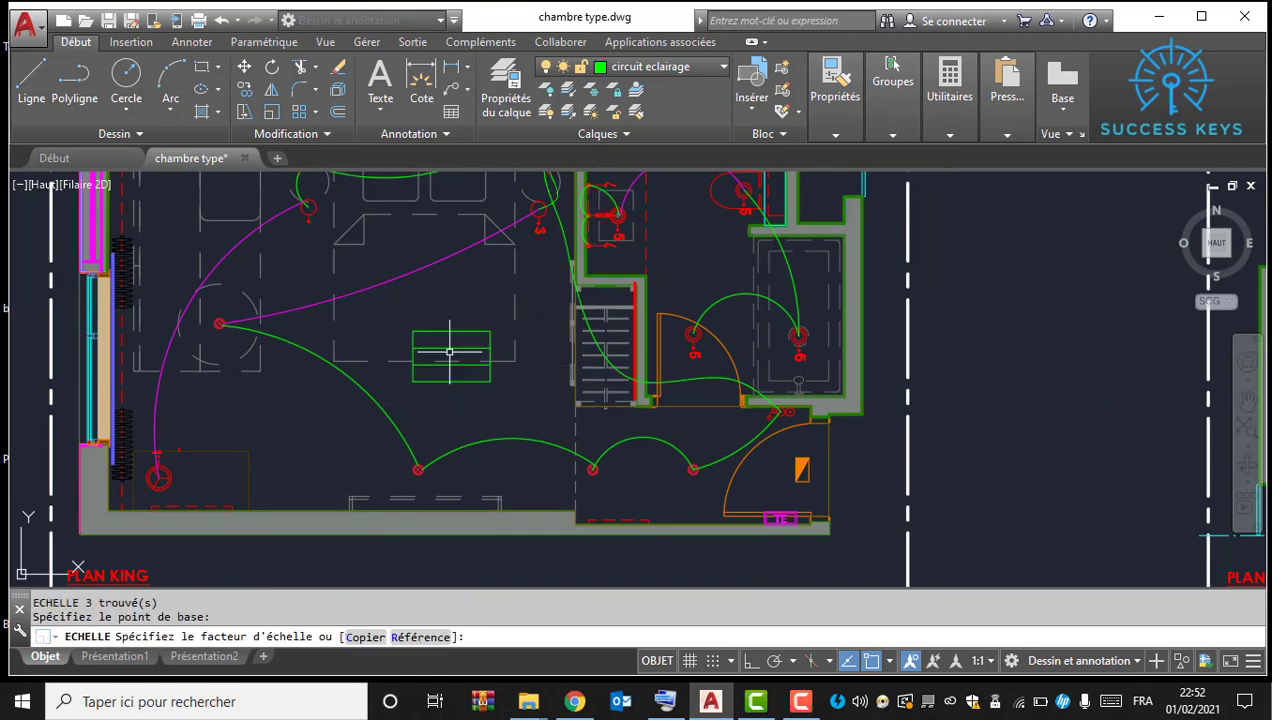
Step: Copy the DESIGNATION header text from the LEGENDE table into the top row of the divided rectangle in PLAN KING
{"action": "scroll", "coordinate": [454, 354], "scroll_direction": "up", "scroll_amount": 2}
{"action": "scroll", "coordinate": [476, 372], "scroll_direction": "down", "scroll_amount": 4}
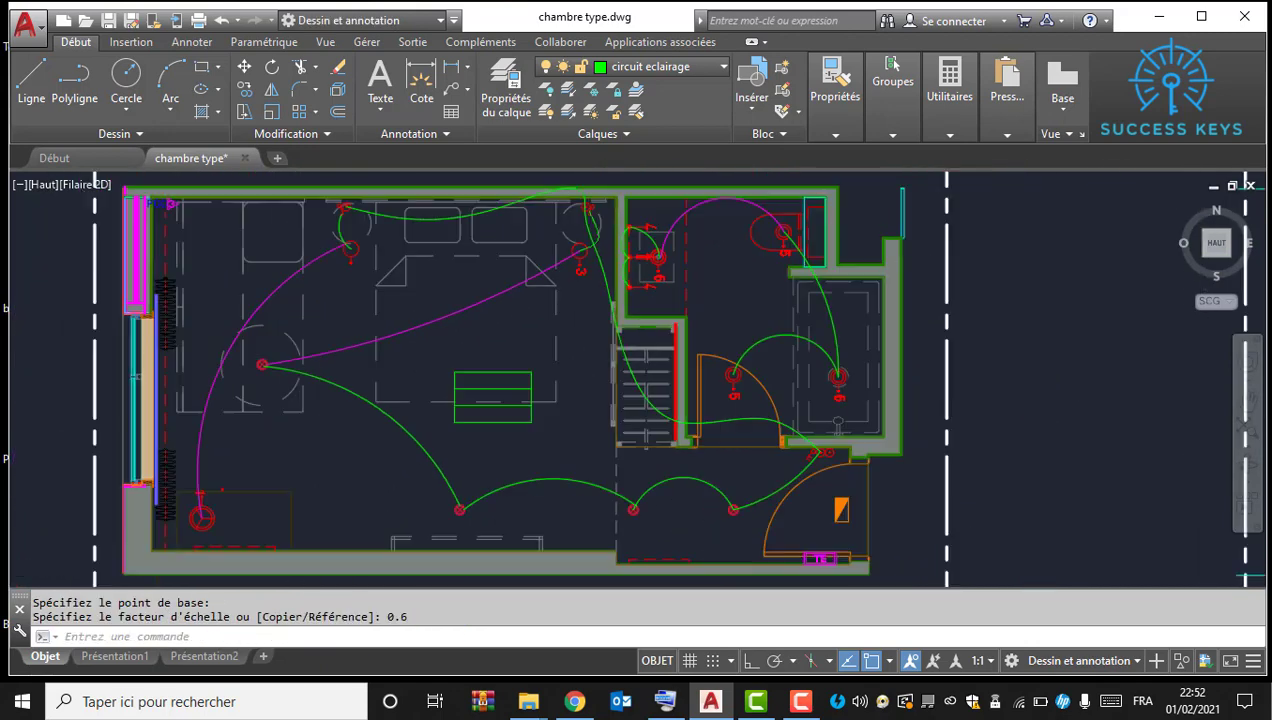
{"action": "middle_click_drag", "start_coordinate": [218, 520], "coordinate": [440, 437]}
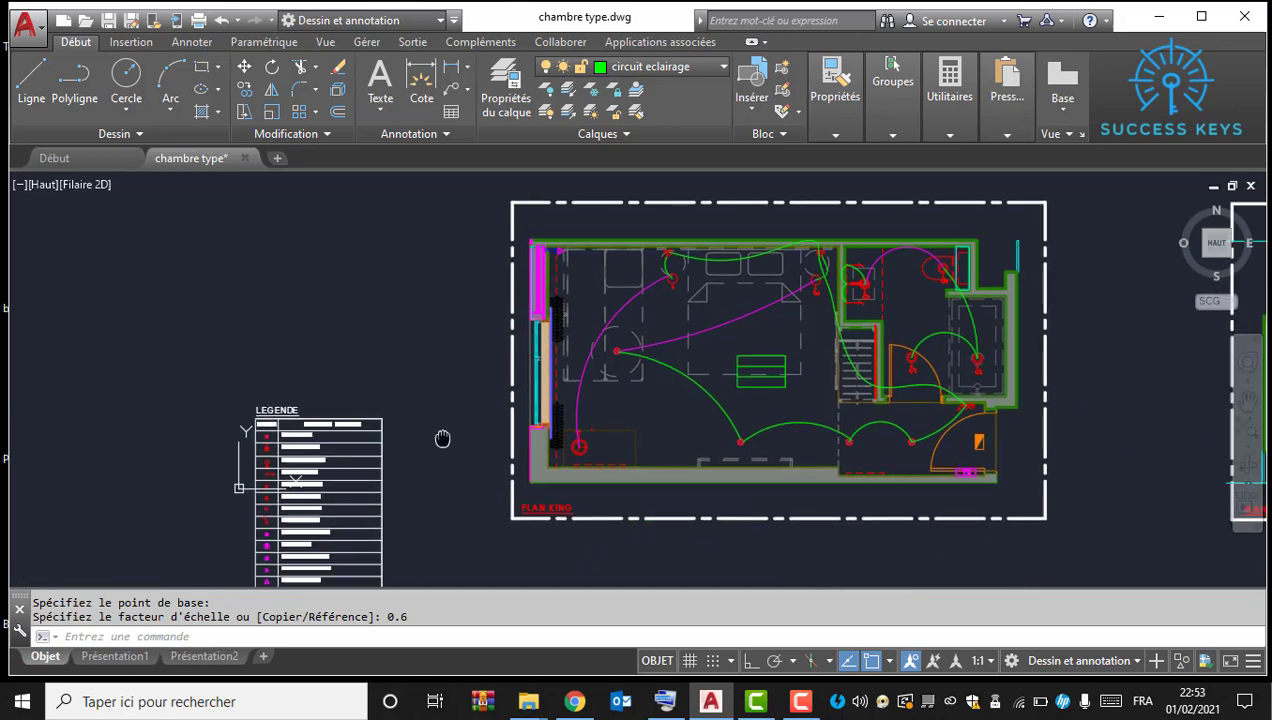
{"action": "scroll", "coordinate": [436, 436], "scroll_direction": "up", "scroll_amount": 6}
{"action": "right_click", "coordinate": [503, 415]}
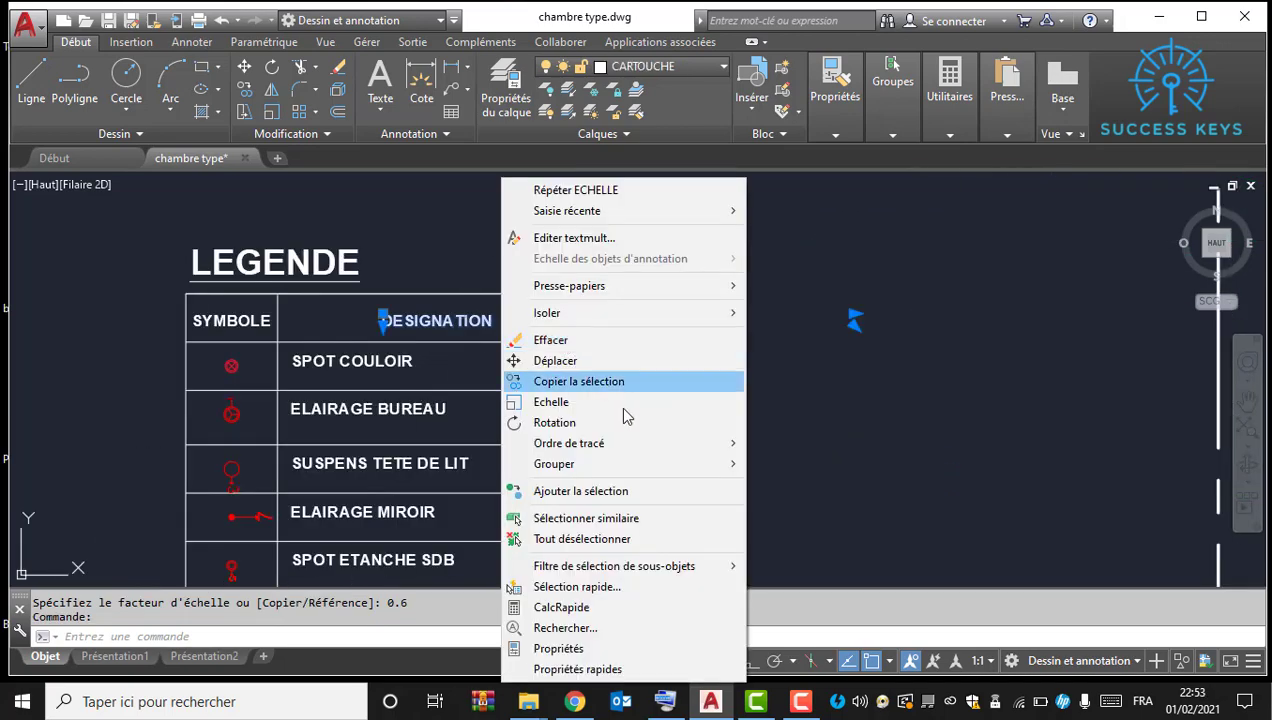
{"action": "left_click", "coordinate": [585, 388]}
{"action": "left_click", "coordinate": [383, 320]}
{"action": "scroll", "coordinate": [148, 497], "scroll_direction": "down", "scroll_amount": 4}
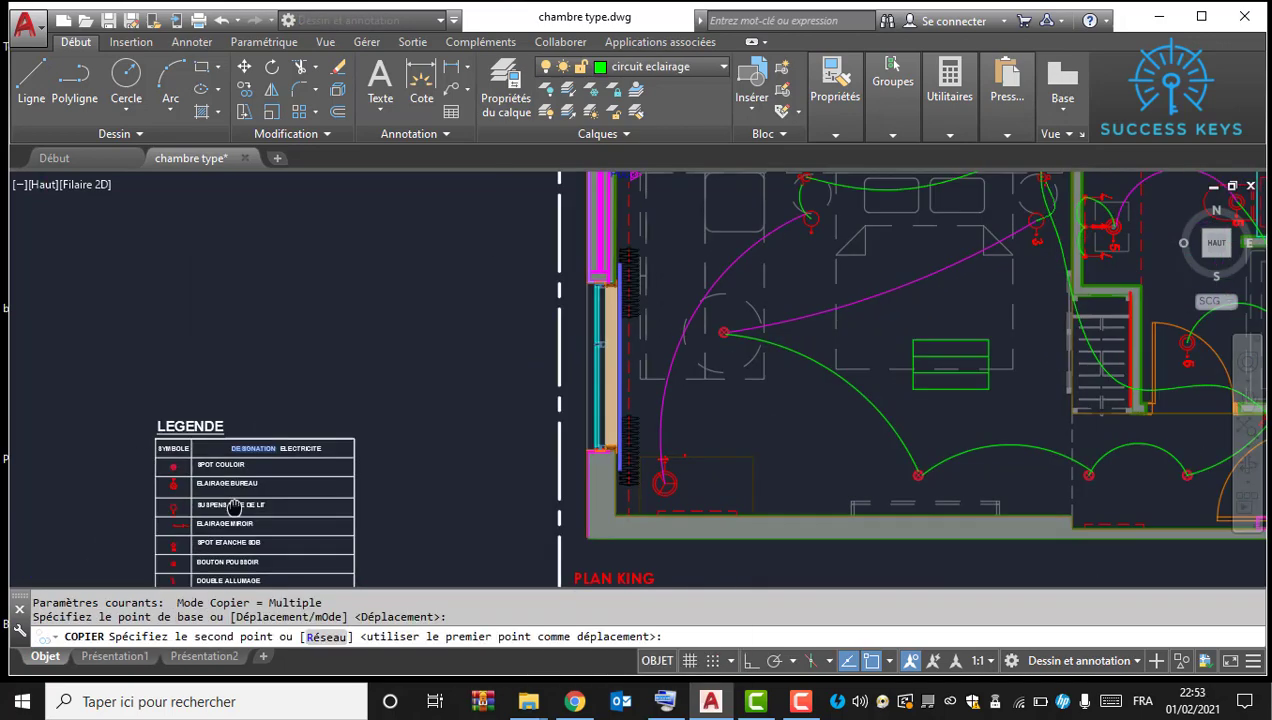
{"action": "middle_click_drag", "start_coordinate": [872, 330], "coordinate": [697, 322]}
{"action": "scroll", "coordinate": [697, 322], "scroll_direction": "up", "scroll_amount": 6}
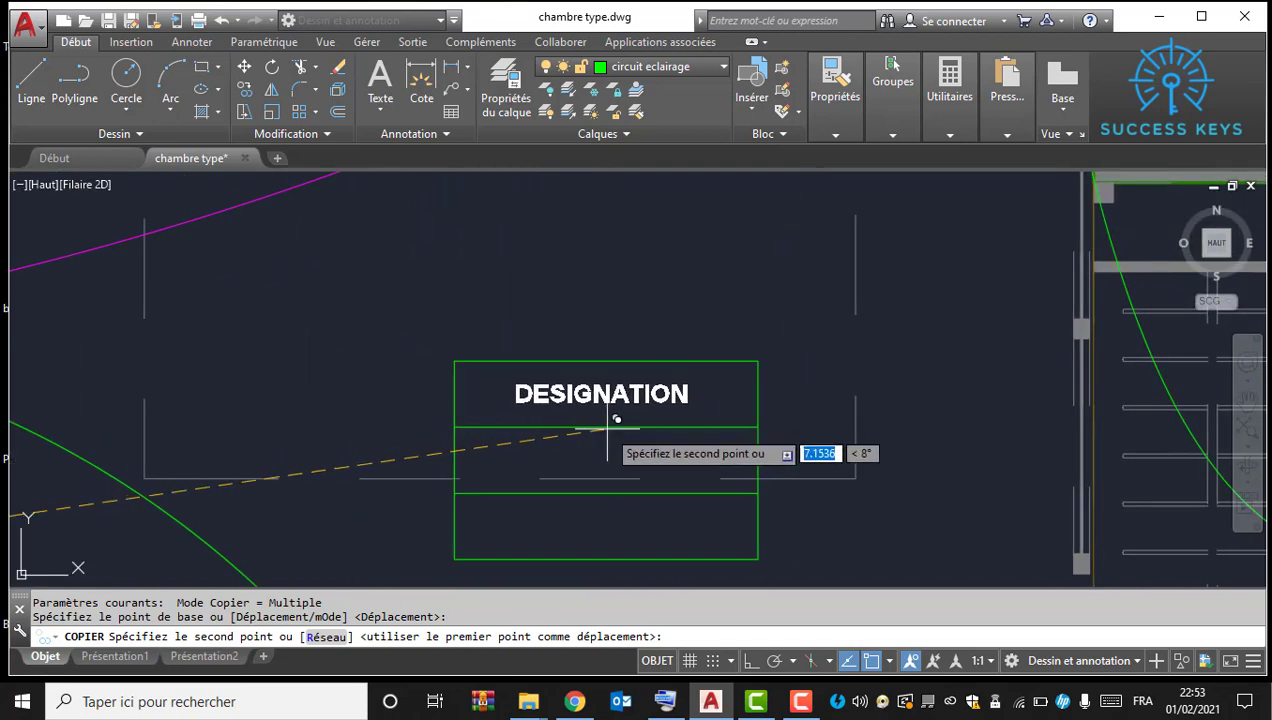
{"action": "left_click", "coordinate": [611, 413]}
{"action": "key", "text": "Escape"}
Step: Replace the copied DESIGNATION text in the rectangle's top row with "TE CH KING"
{"action": "double_click", "coordinate": [600, 394]}
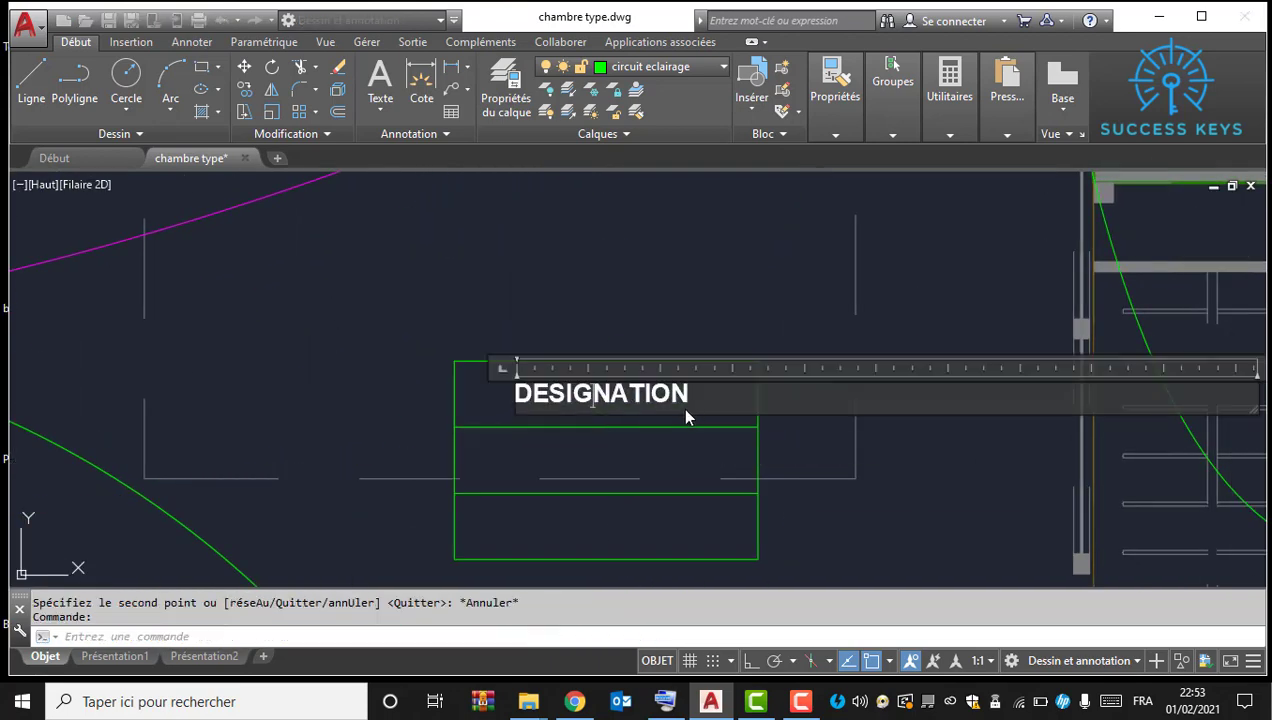
{"action": "type", "text": "edit"}
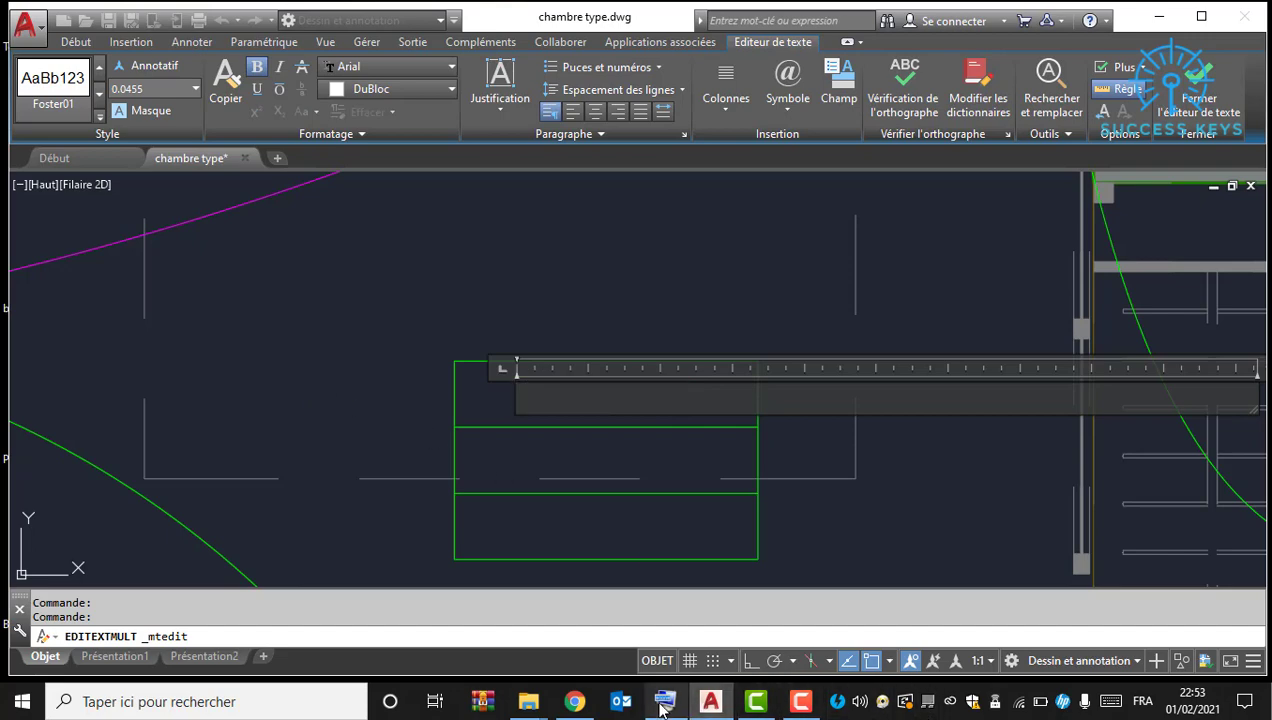
{"action": "key", "text": "Caps_Lock"}
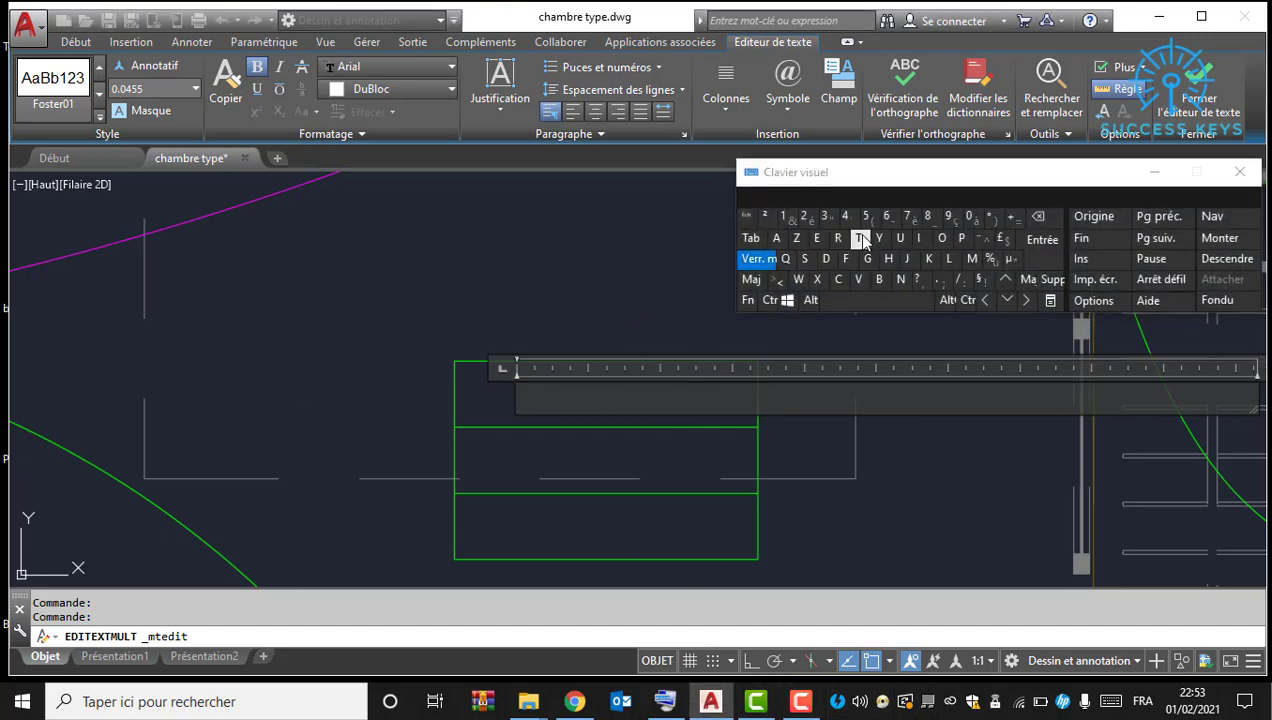
{"action": "left_click", "coordinate": [859, 238]}
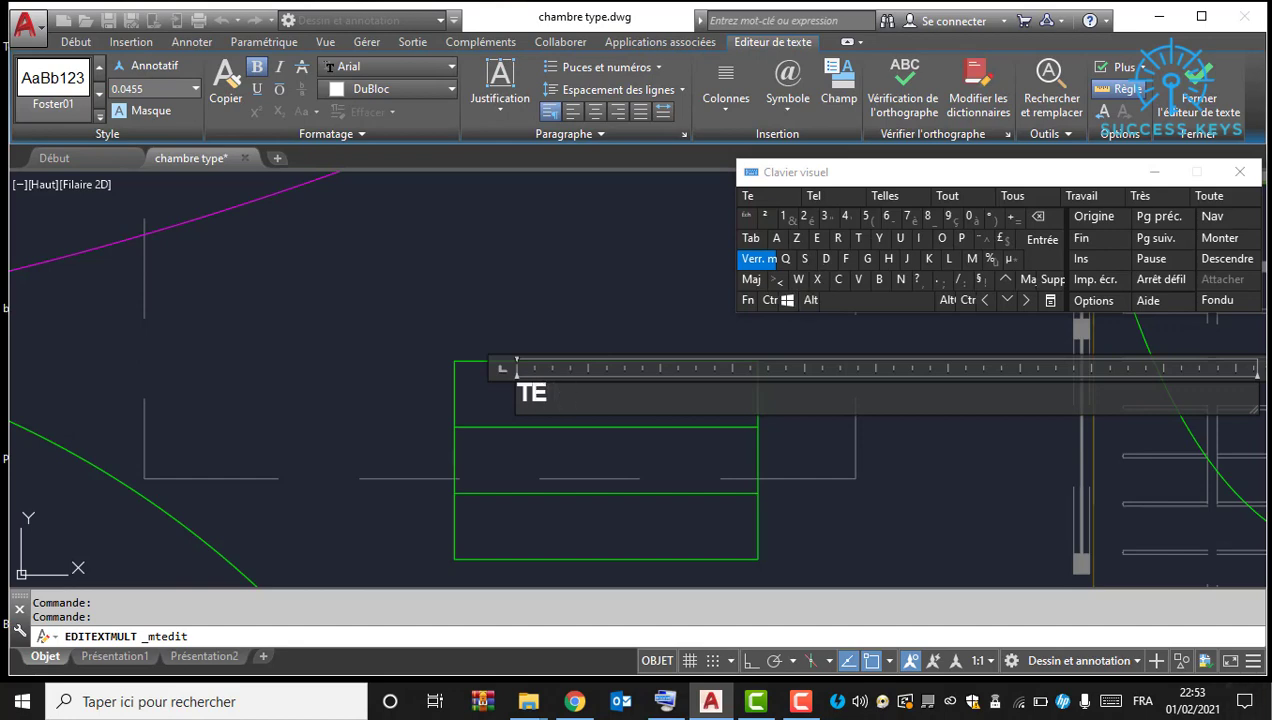
{"action": "left_click", "coordinate": [860, 300]}
{"action": "left_click", "coordinate": [838, 279]}
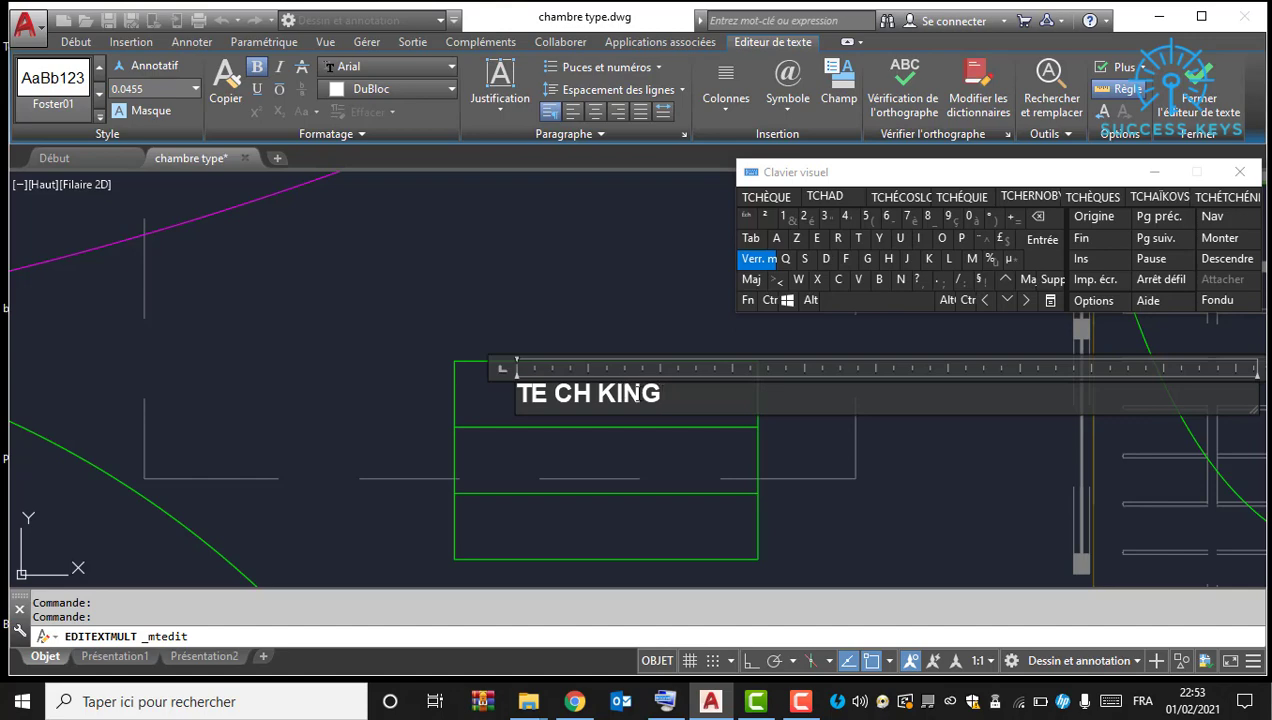
{"action": "left_click", "coordinate": [538, 445]}
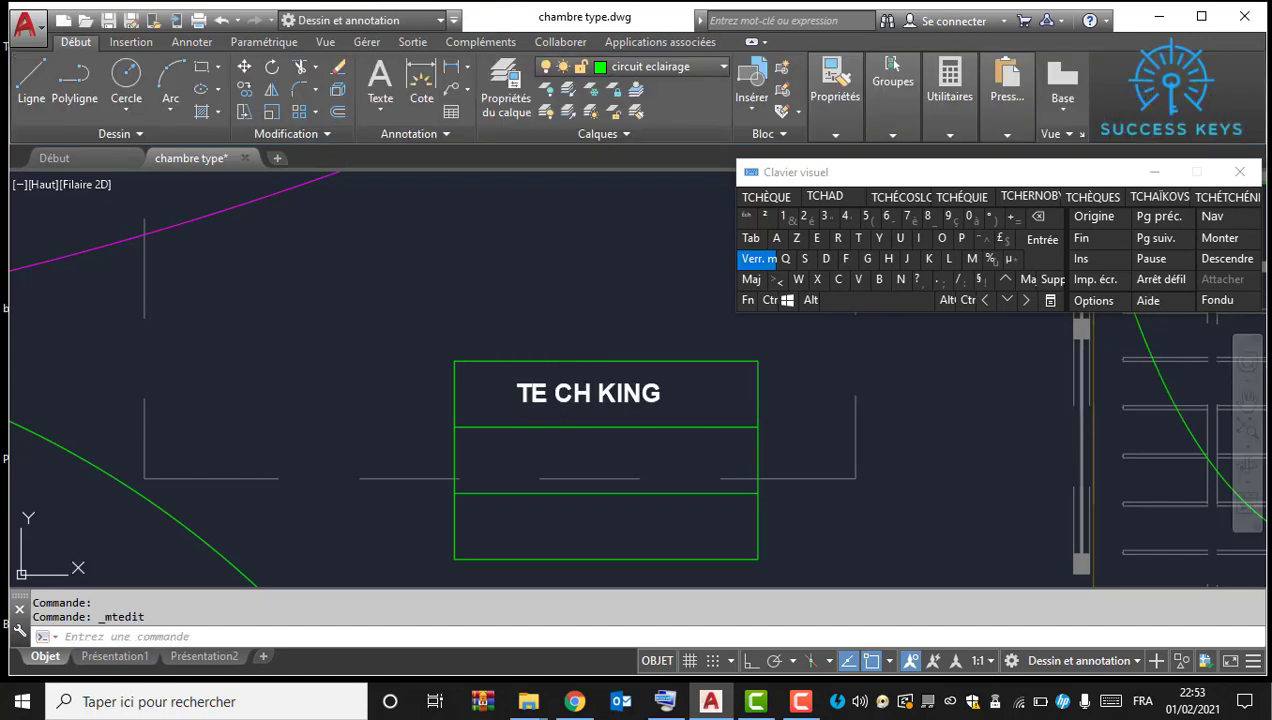
Step: Copy the TE CH KING text from the label's top row into its middle and bottom rows
{"action": "left_click", "coordinate": [525, 373]}
{"action": "right_click", "coordinate": [525, 373]}
{"action": "left_click", "coordinate": [625, 389]}
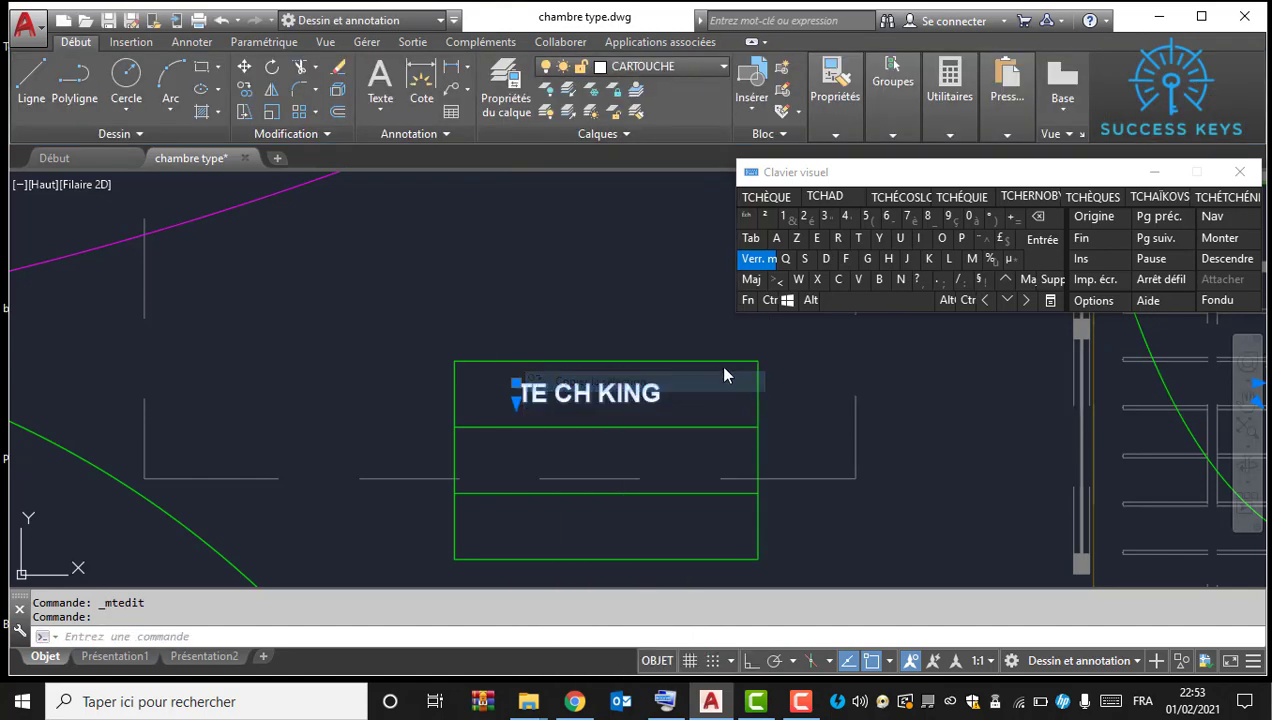
{"action": "left_click", "coordinate": [758, 361]}
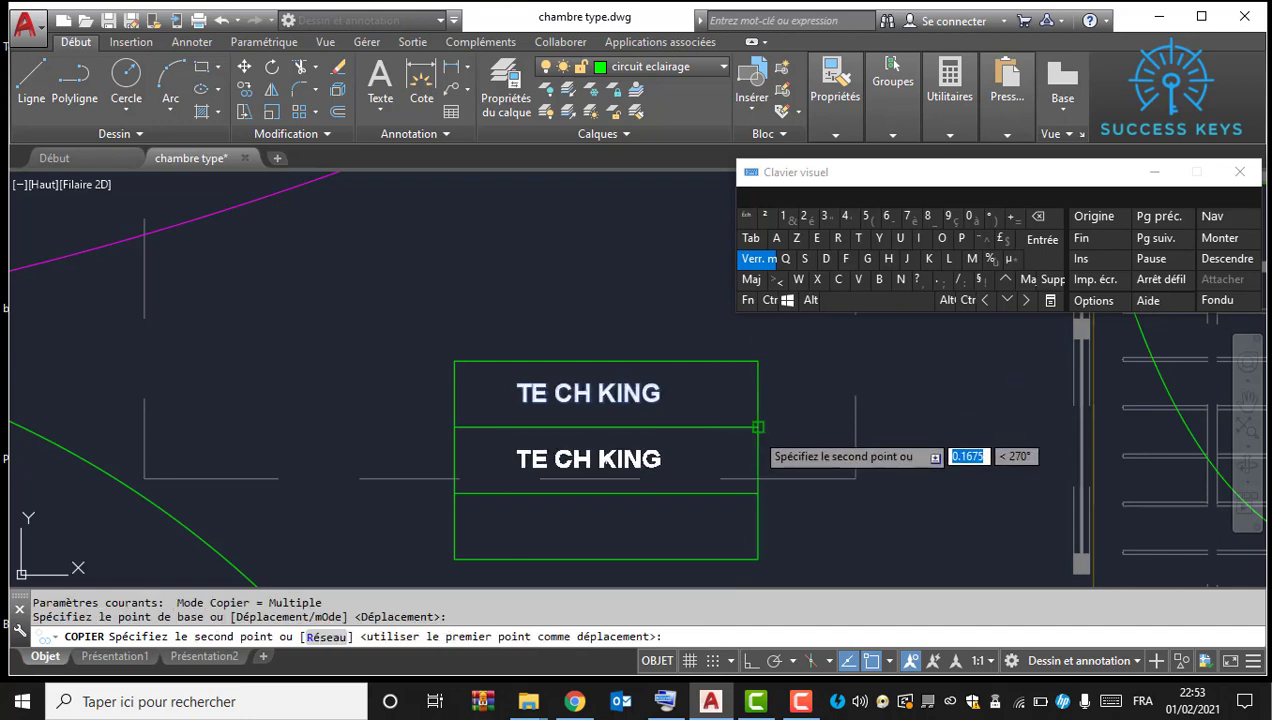
{"action": "left_click", "coordinate": [758, 427]}
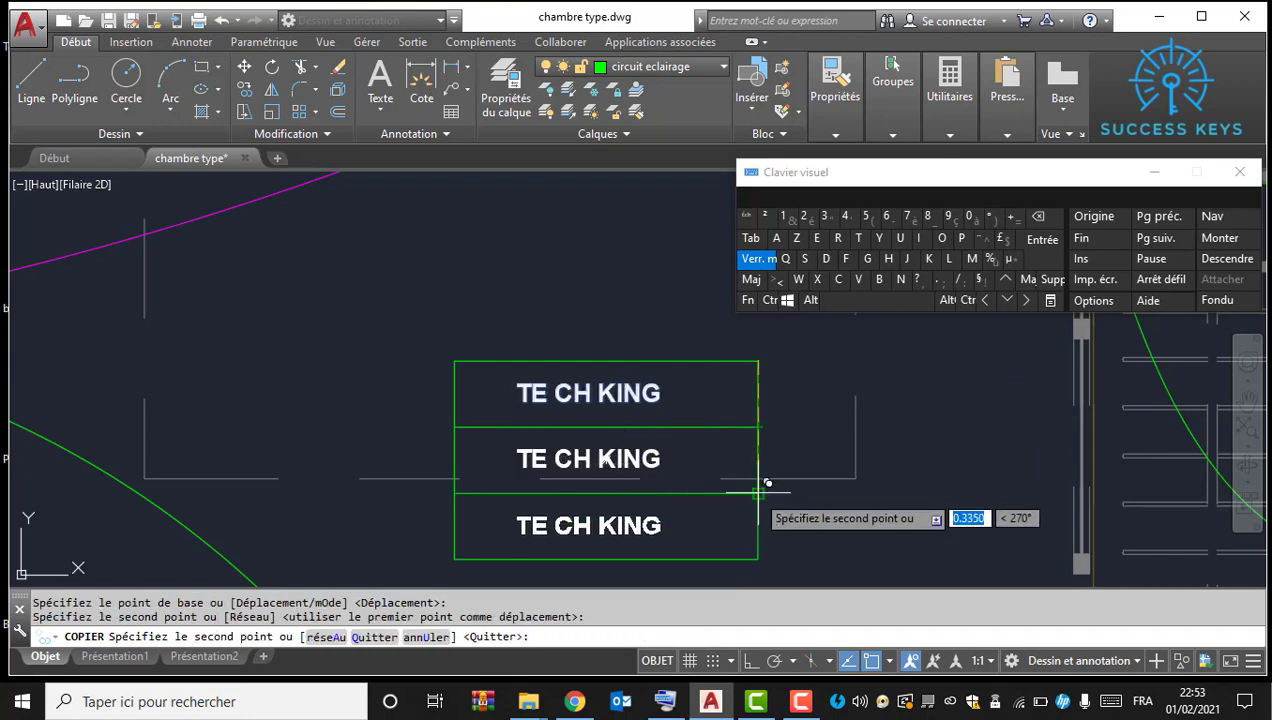
{"action": "left_click", "coordinate": [759, 492]}
{"action": "key", "text": "Escape"}
Step: Replace the text in the label's middle row with "ECL01"
{"action": "left_click", "coordinate": [623, 458]}
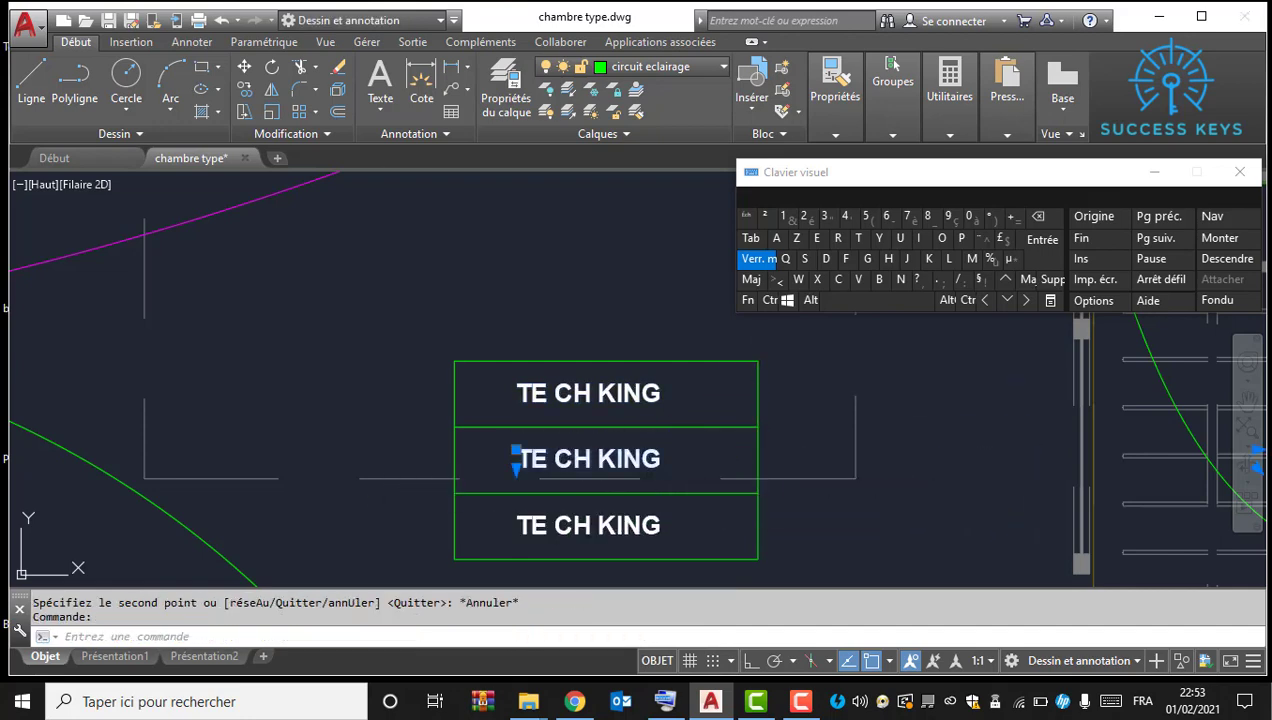
{"action": "double_click", "coordinate": [623, 458]}
{"action": "type", "text": "E"}
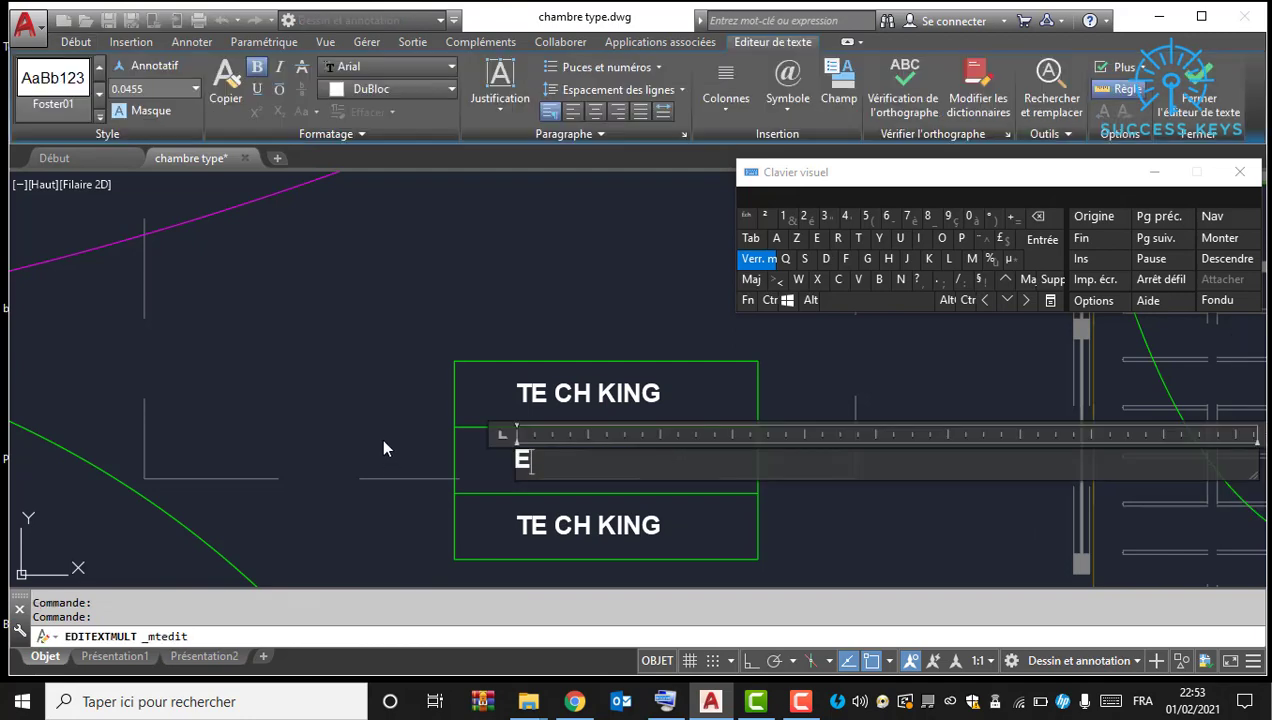
{"action": "type", "text": "L"}
{"action": "key", "text": "BackSpace"}
{"action": "key", "text": "BackSpace"}
{"action": "type", "text": "E"}
{"action": "left_click", "coordinate": [839, 280]}
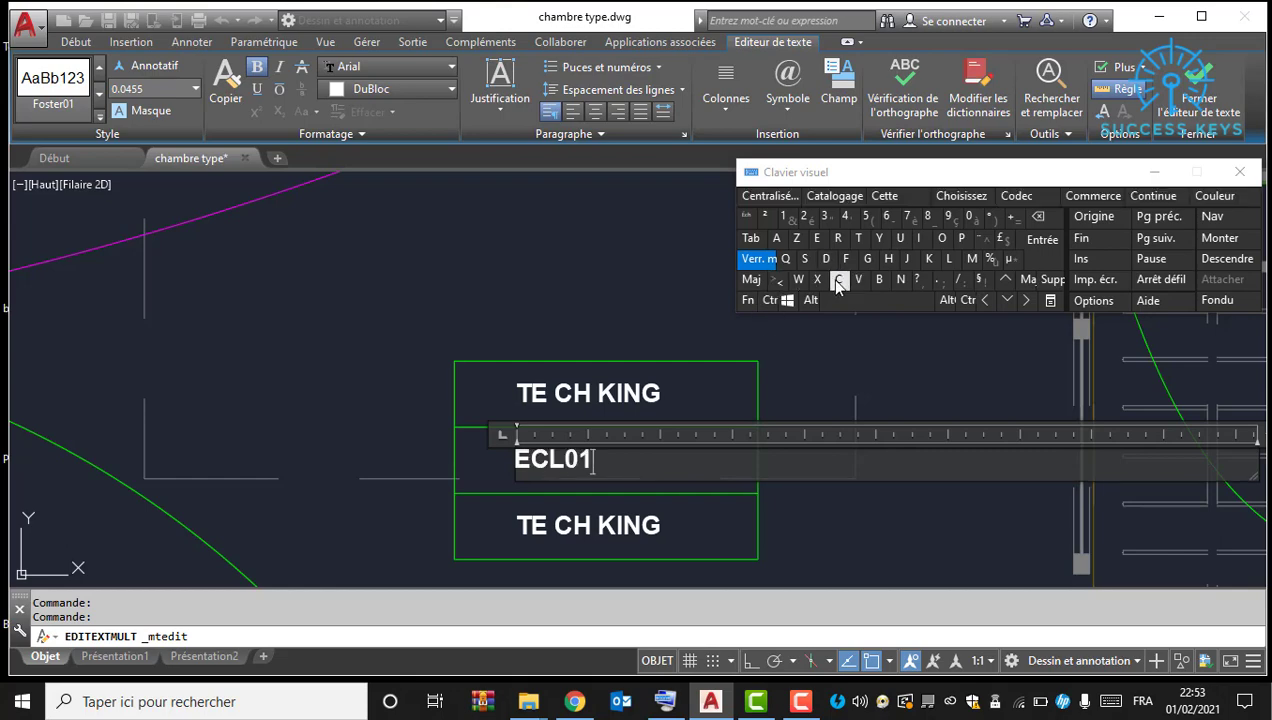
{"action": "left_click", "coordinate": [588, 274]}
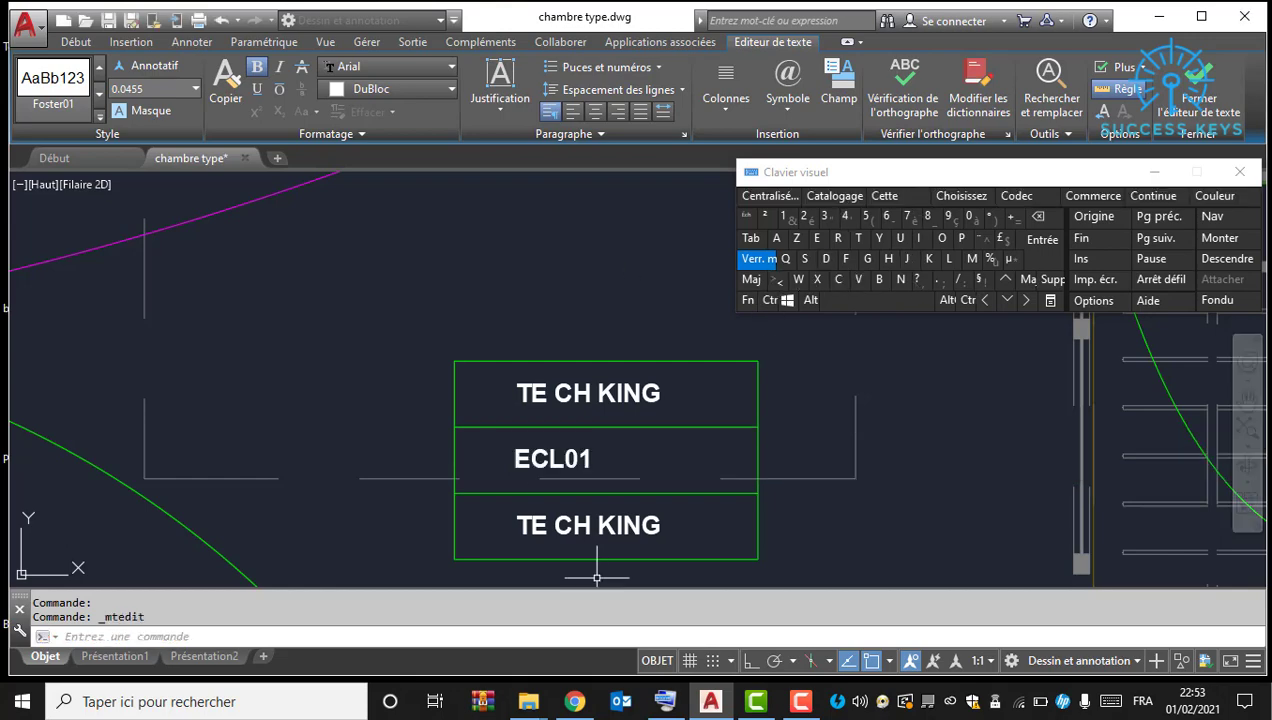
Step: Replace the text in the label's bottom row with "3G1.5mm²/ 12"
{"action": "double_click", "coordinate": [517, 524]}
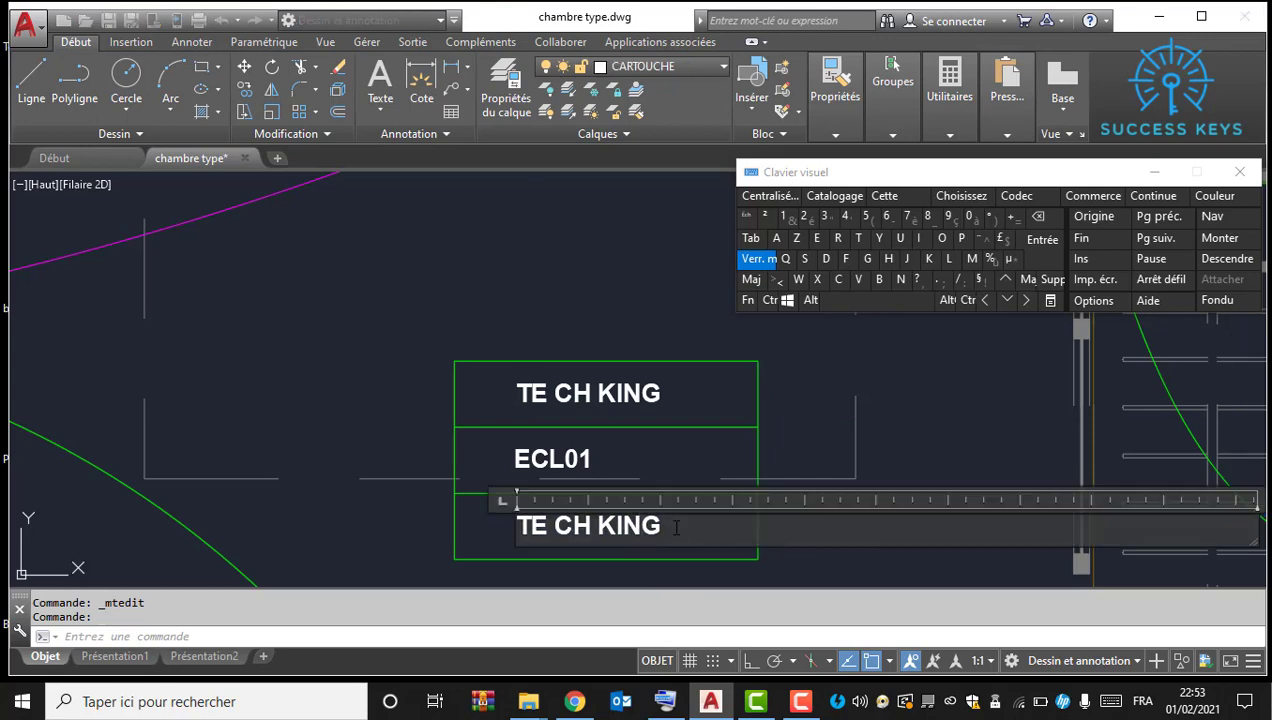
{"action": "left_click_drag", "start_coordinate": [677, 528], "coordinate": [460, 518]}
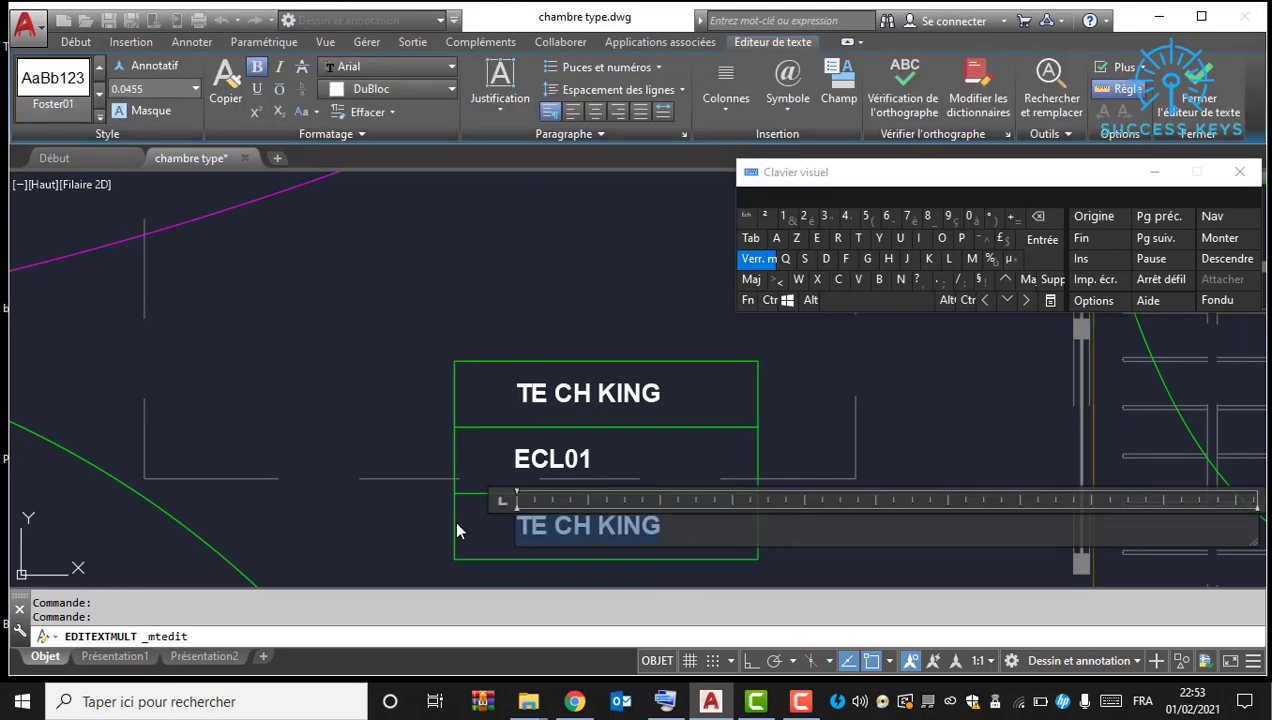
{"action": "type", "text": "3"}
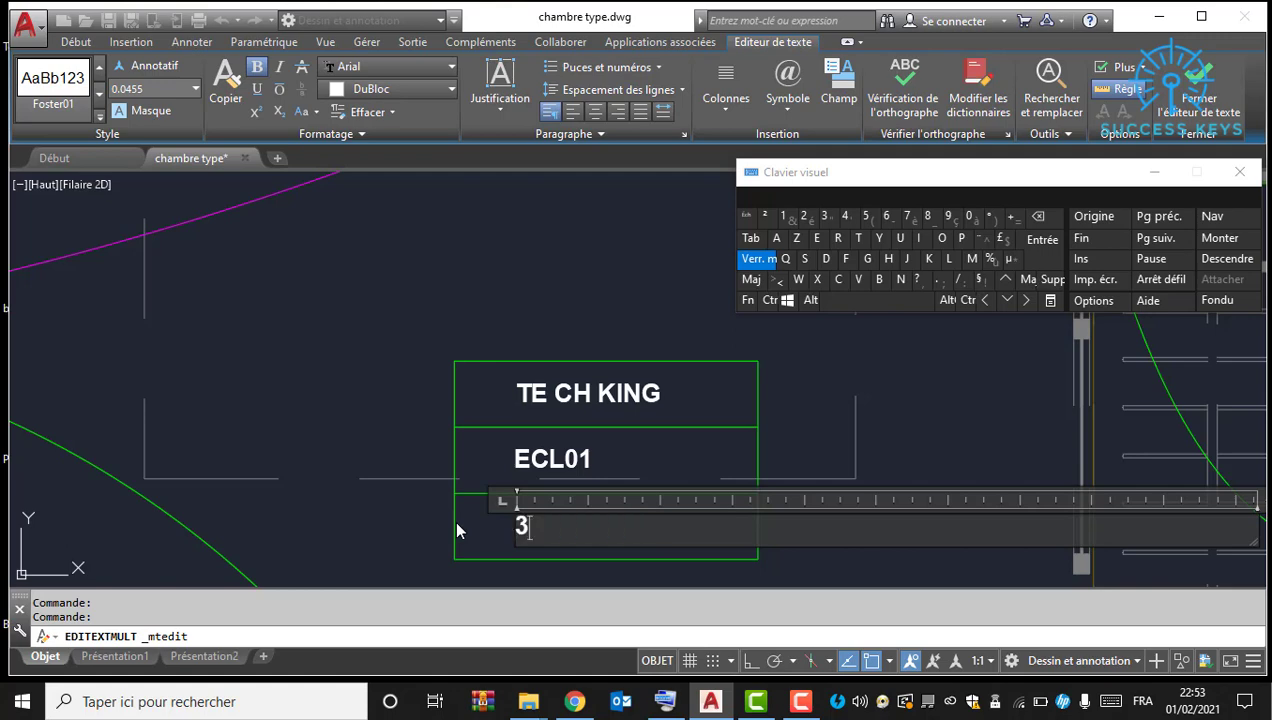
{"action": "type", "text": "G1.5"}
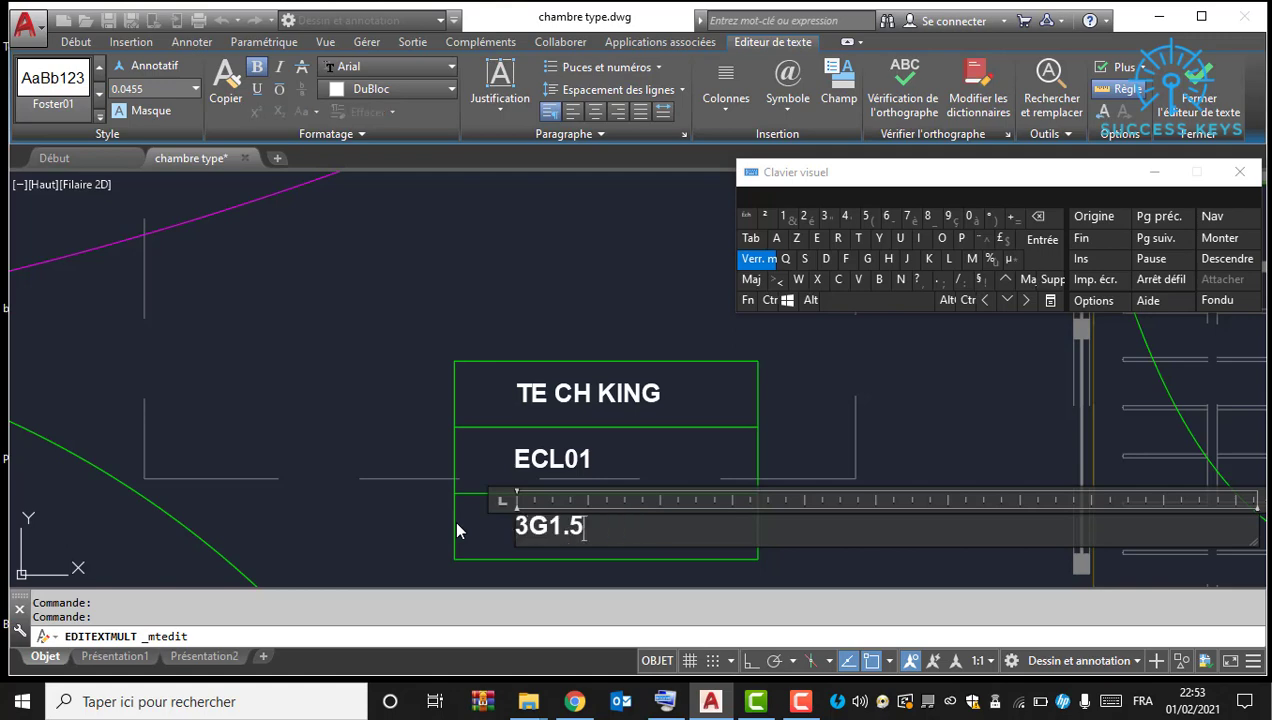
{"action": "key", "text": "Caps_Lock"}
{"action": "type", "text": "mm²/"}
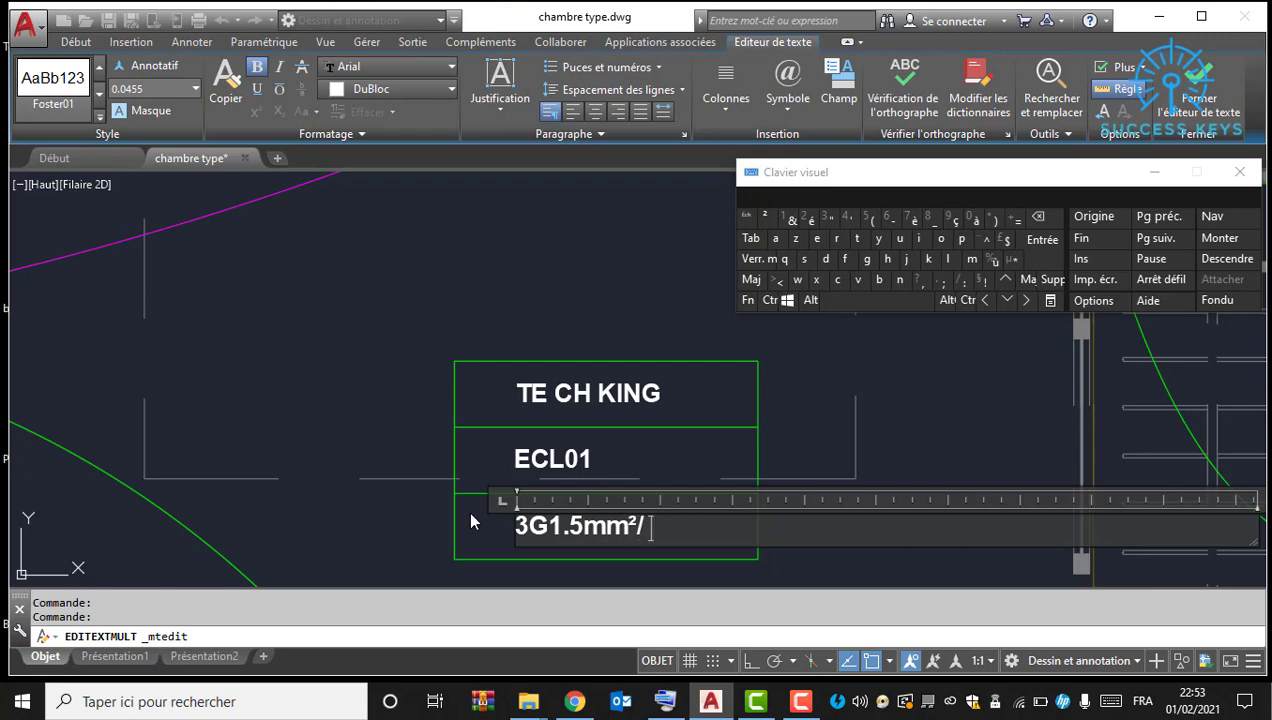
{"action": "key", "text": "Caps_Lock"}
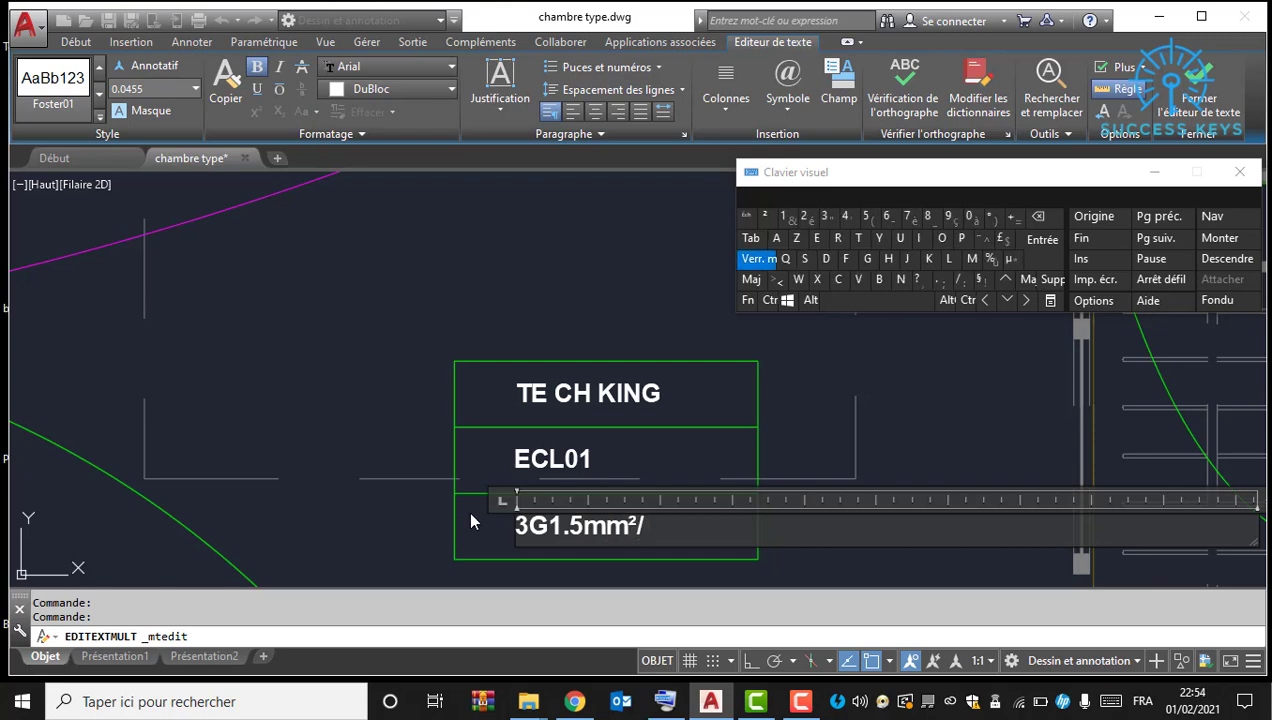
{"action": "key", "text": "Caps_Lock"}
{"action": "type", "text": "12"}
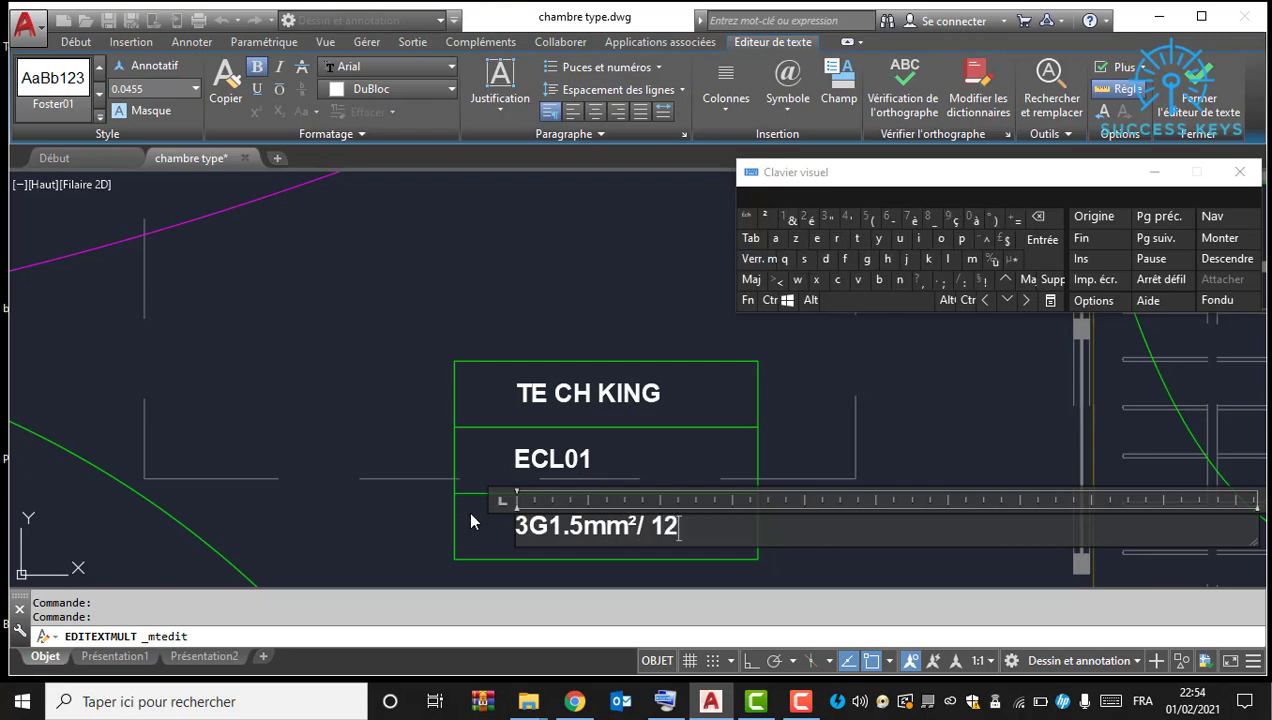
Step: Replace the ending of the bottom row's text with the diameter "Ø13" and put away the on-screen keyboard
{"action": "key", "text": "BackSpace"}
{"action": "key", "text": "BackSpace"}
{"action": "key", "text": "BackSpace"}
{"action": "key", "text": "BackSpace"}
{"action": "key", "text": "BackSpace"}
{"action": "key", "text": "ctrl"}
{"action": "left_click", "coordinate": [891, 304]}
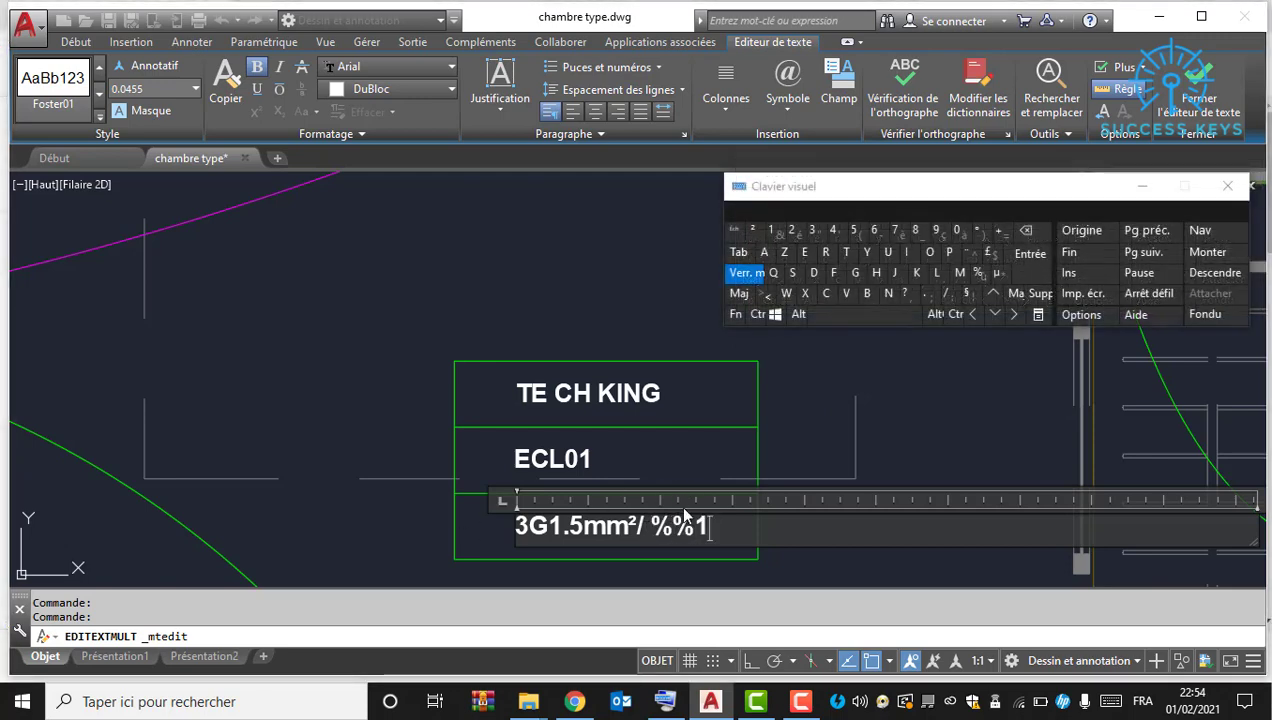
{"action": "type", "text": "c"}
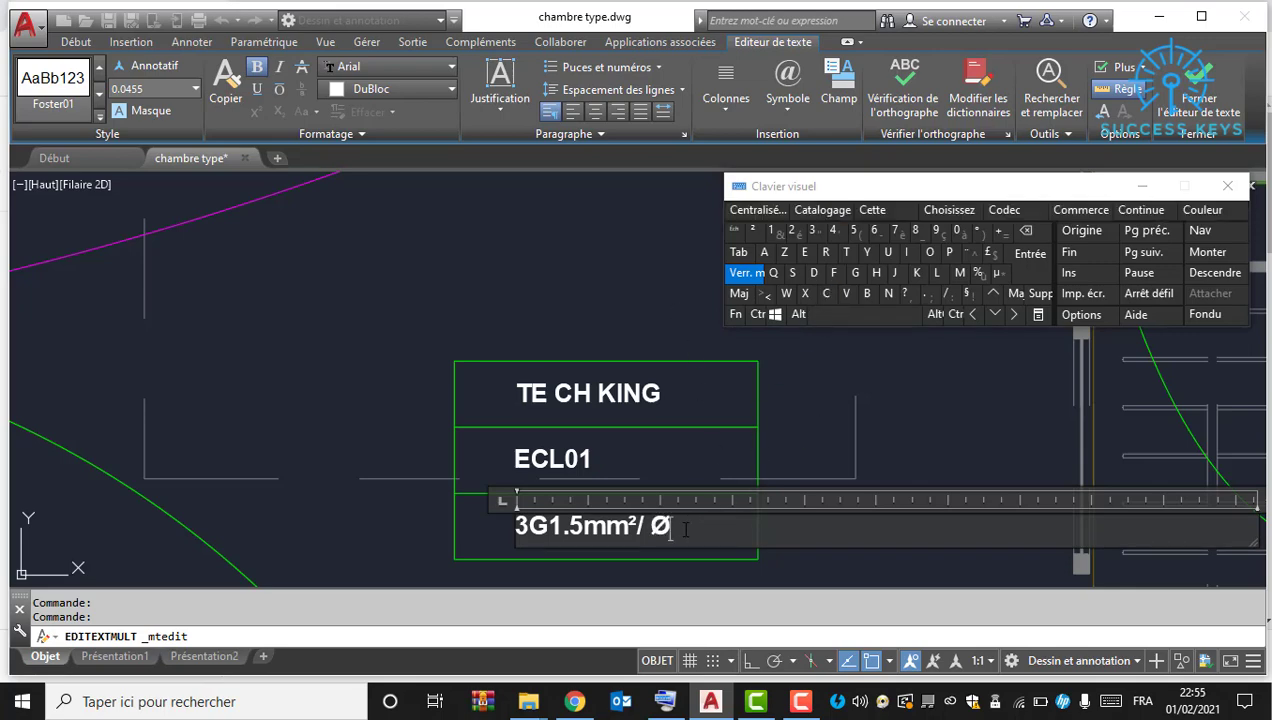
{"action": "left_click", "coordinate": [598, 273]}
{"action": "left_click", "coordinate": [1142, 186]}
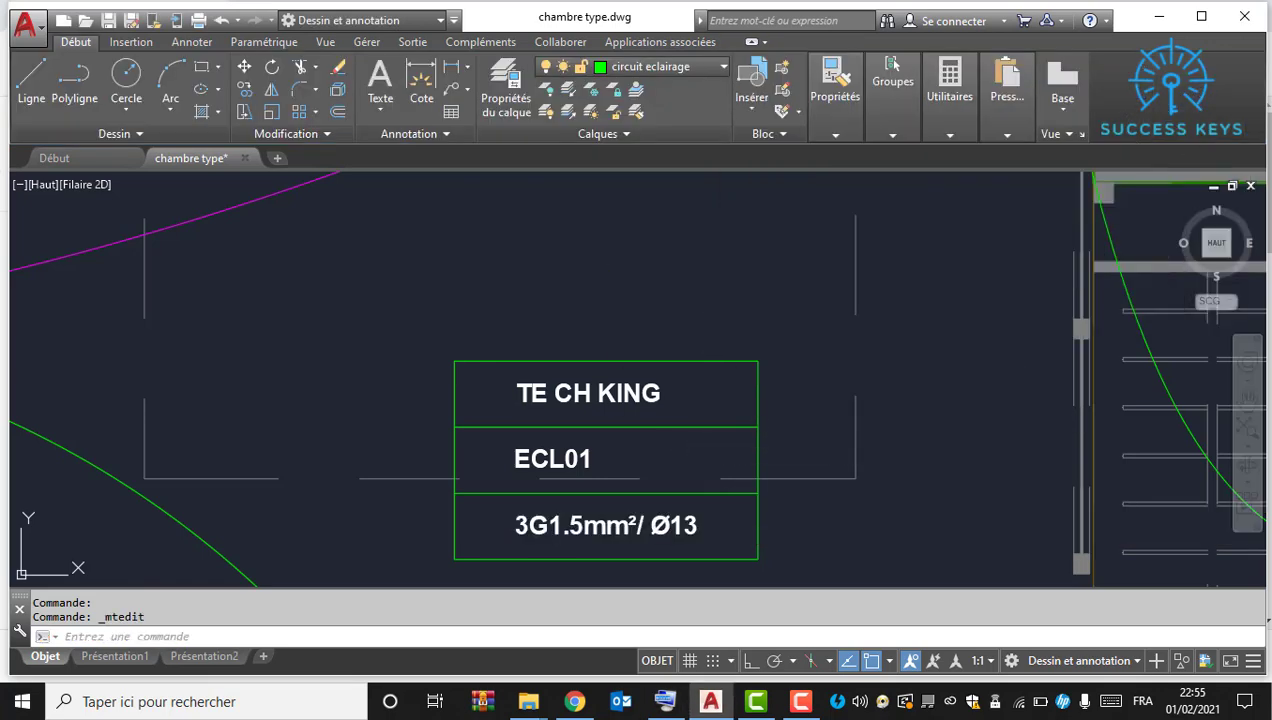
{"action": "key", "text": "Escape"}
Step: Copy the complete three-row label into the bathroom and beside the lower-left light in PLAN KING
{"action": "scroll", "coordinate": [578, 378], "scroll_direction": "down", "scroll_amount": 5}
{"action": "scroll", "coordinate": [575, 360], "scroll_direction": "up", "scroll_amount": 8}
{"action": "scroll", "coordinate": [566, 340], "scroll_direction": "down", "scroll_amount": 3}
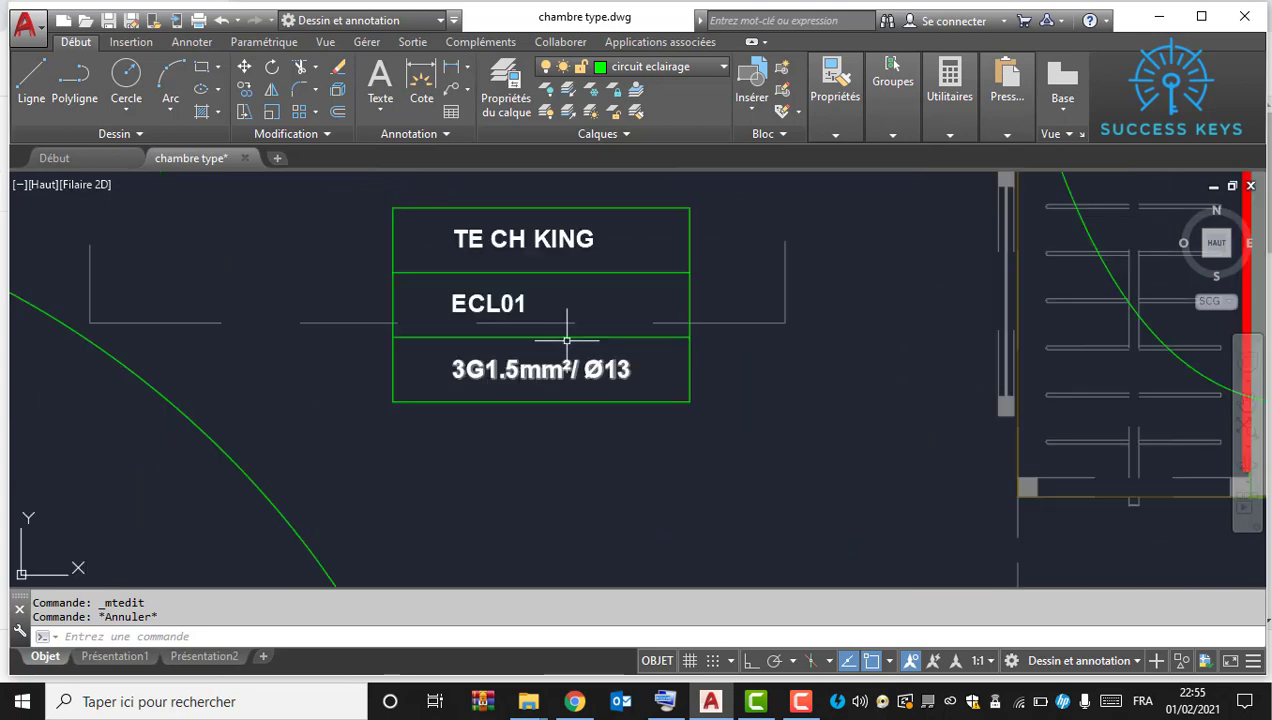
{"action": "scroll", "coordinate": [566, 340], "scroll_direction": "down", "scroll_amount": 2}
{"action": "left_click", "coordinate": [433, 291]}
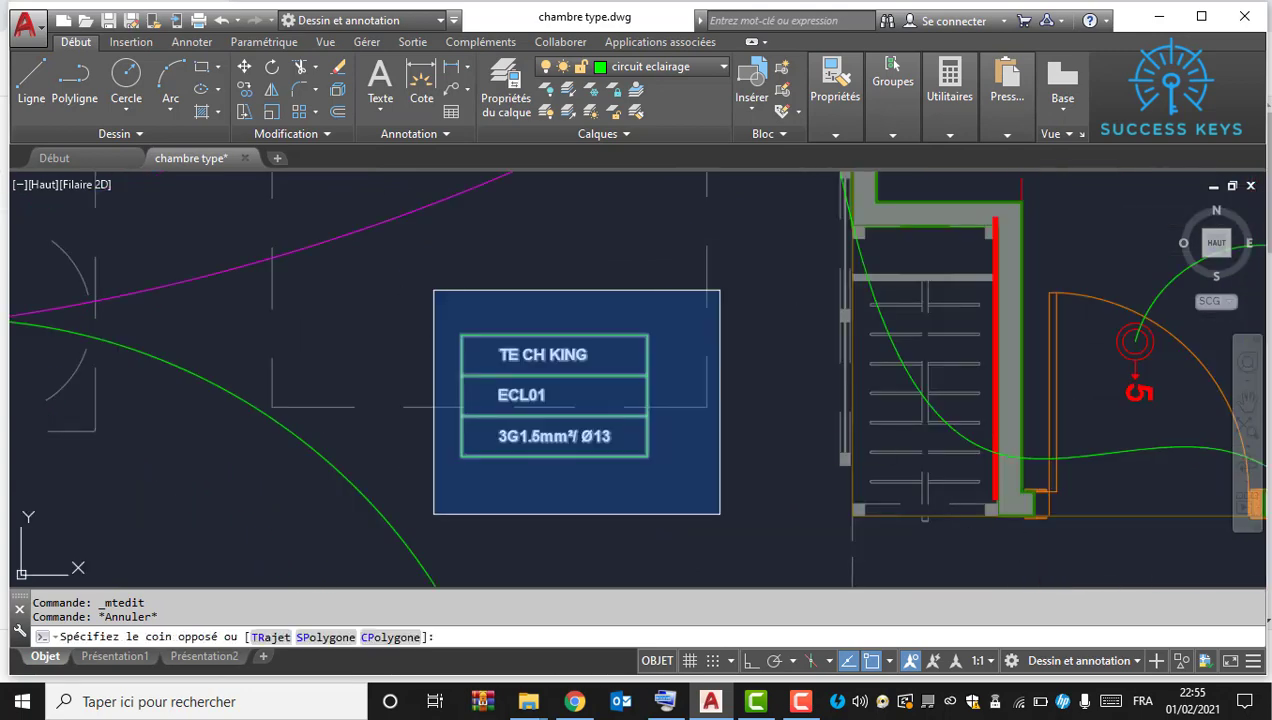
{"action": "left_click", "coordinate": [719, 513]}
{"action": "right_click", "coordinate": [537, 286]}
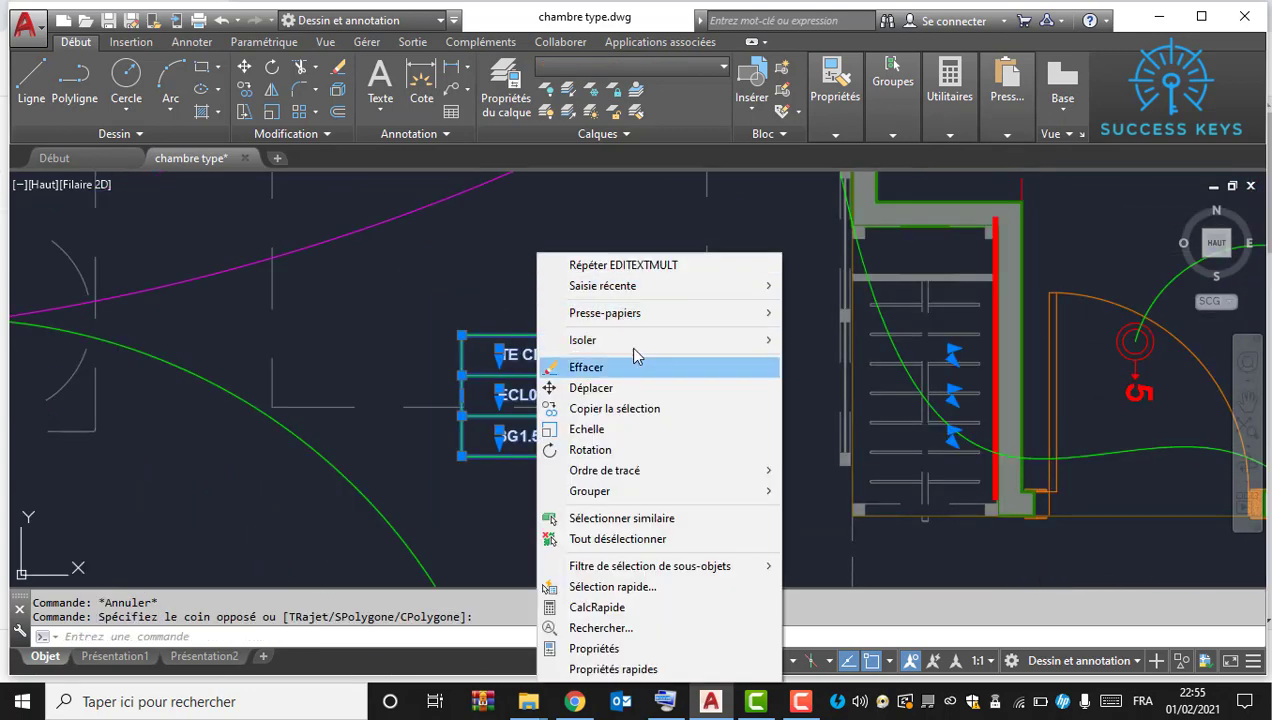
{"action": "mouse_move", "coordinate": [676, 313]}
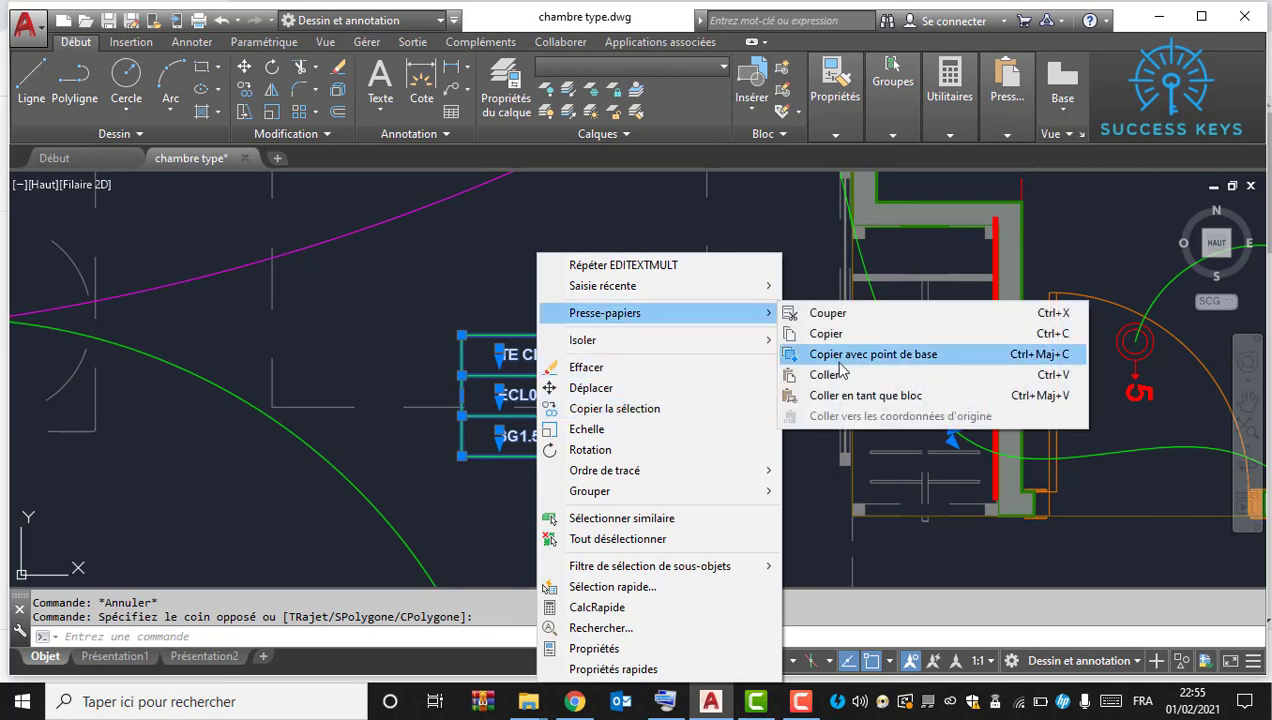
{"action": "left_click", "coordinate": [641, 409]}
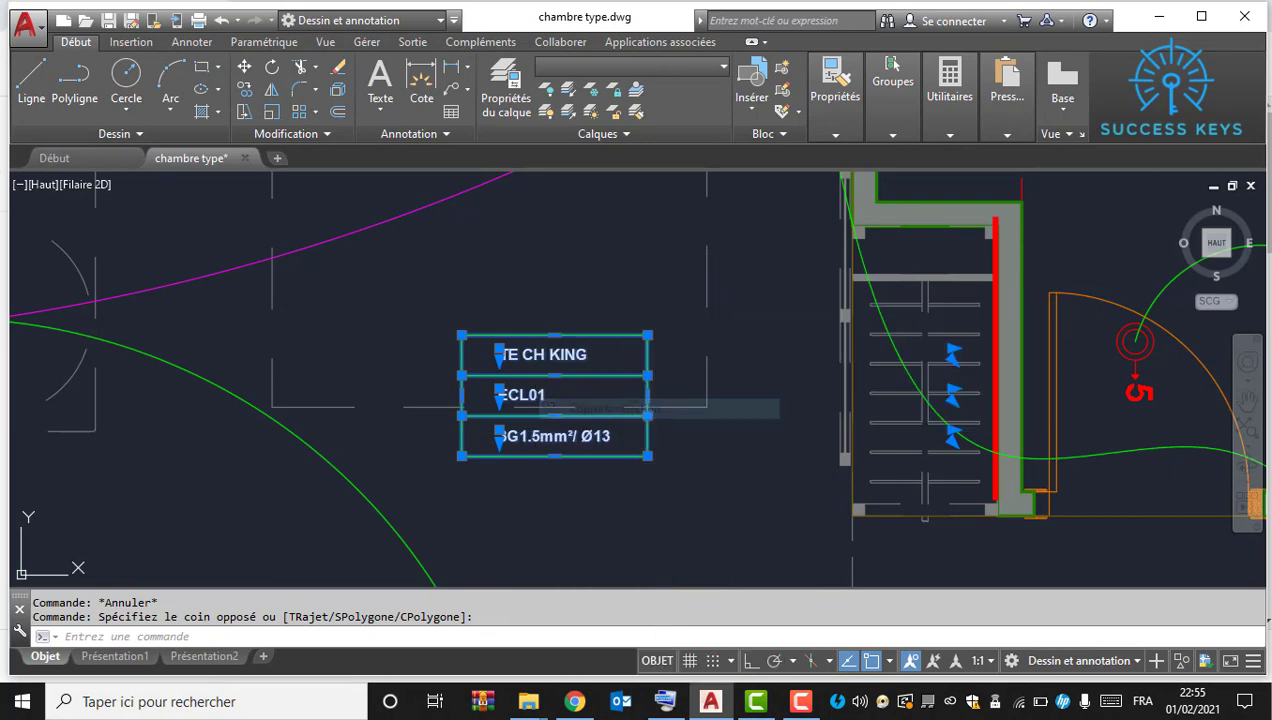
{"action": "left_click", "coordinate": [500, 400]}
{"action": "scroll", "coordinate": [560, 360], "scroll_direction": "down", "scroll_amount": 4}
{"action": "scroll", "coordinate": [738, 397], "scroll_direction": "up", "scroll_amount": 5}
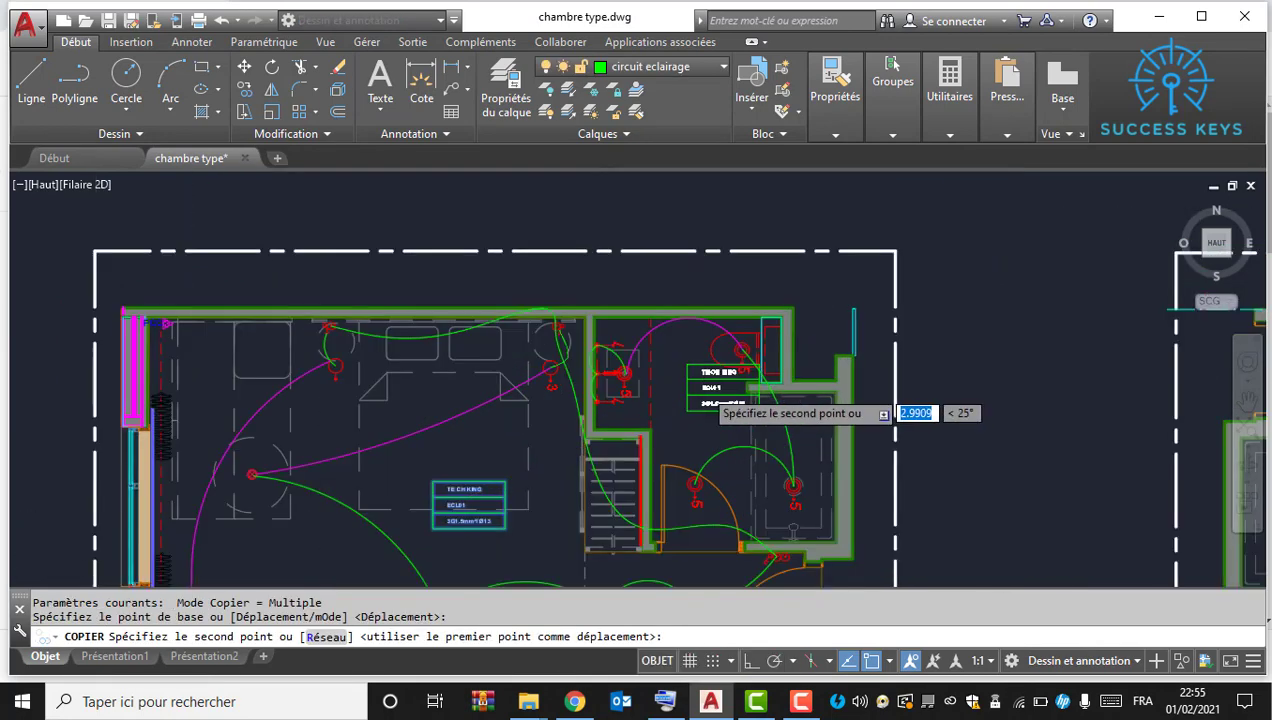
{"action": "left_click", "coordinate": [672, 440]}
{"action": "scroll", "coordinate": [645, 330], "scroll_direction": "down", "scroll_amount": 1}
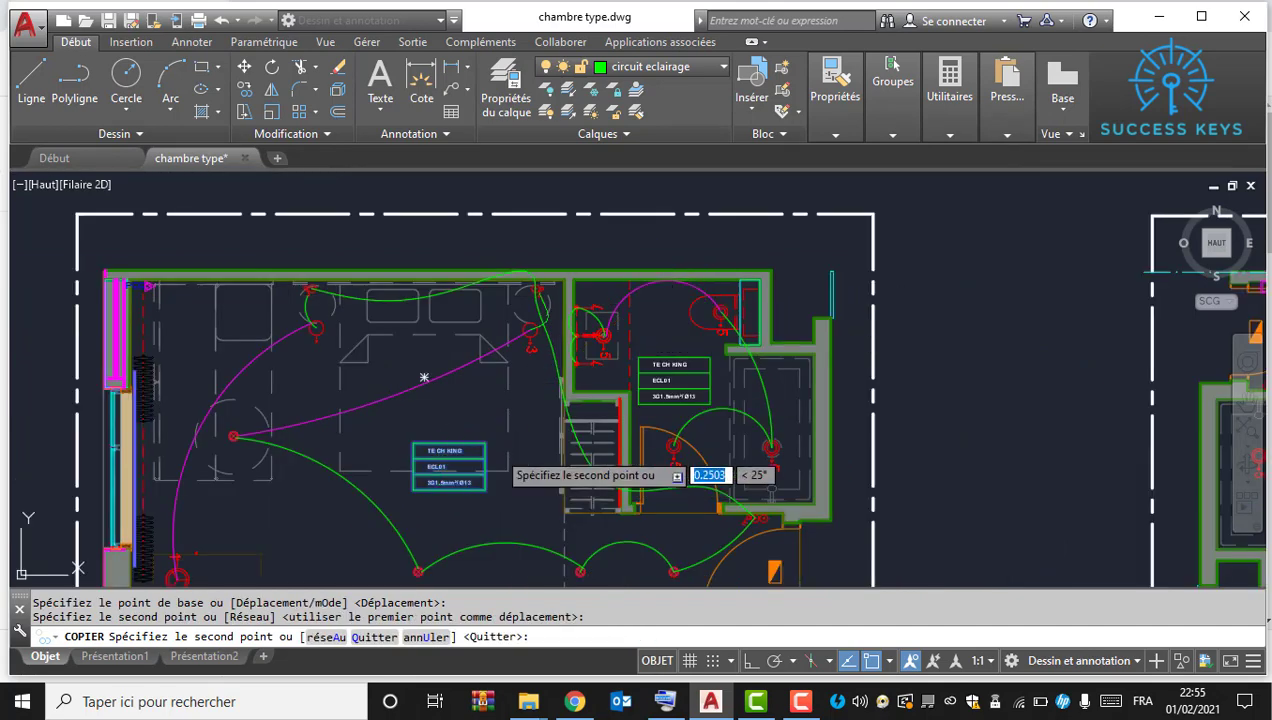
{"action": "scroll", "coordinate": [437, 425], "scroll_direction": "down", "scroll_amount": 1}
{"action": "scroll", "coordinate": [437, 425], "scroll_direction": "up", "scroll_amount": 3}
{"action": "key", "text": "Escape"}
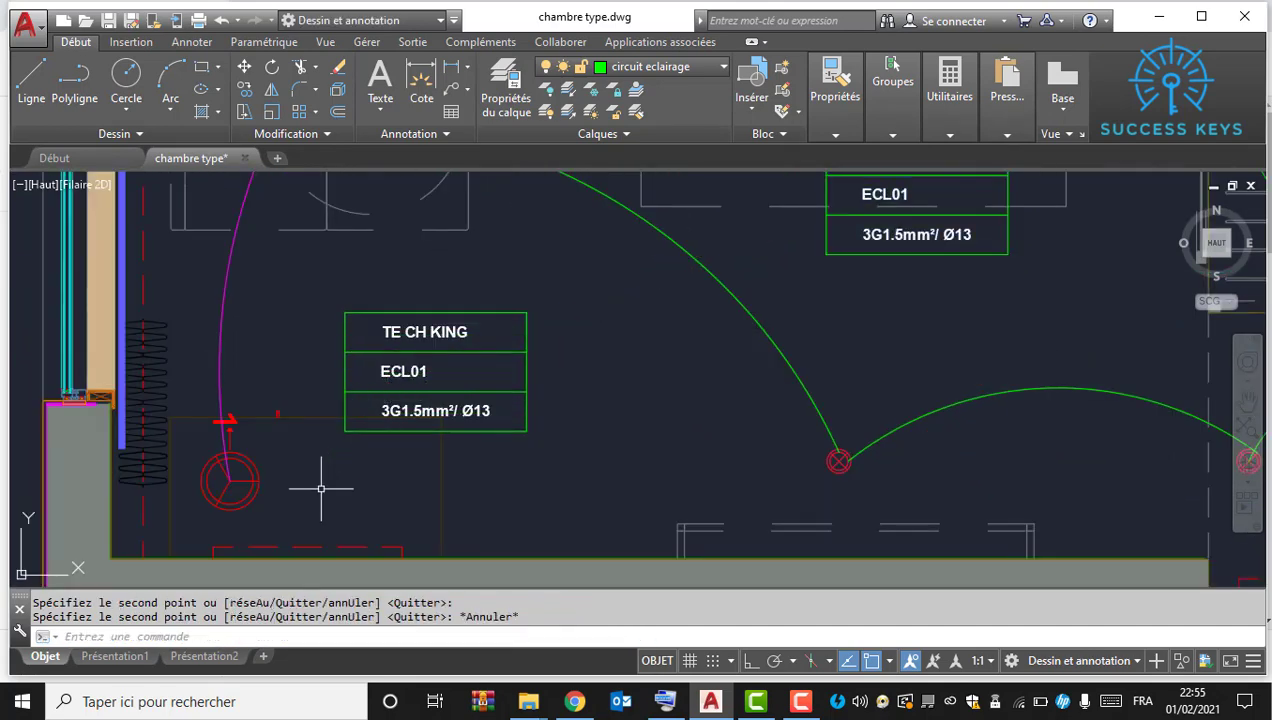
Step: Draw a curved spline leader from the lower-left light's centre to the bottom edge of its label
{"action": "type", "text": "s"}
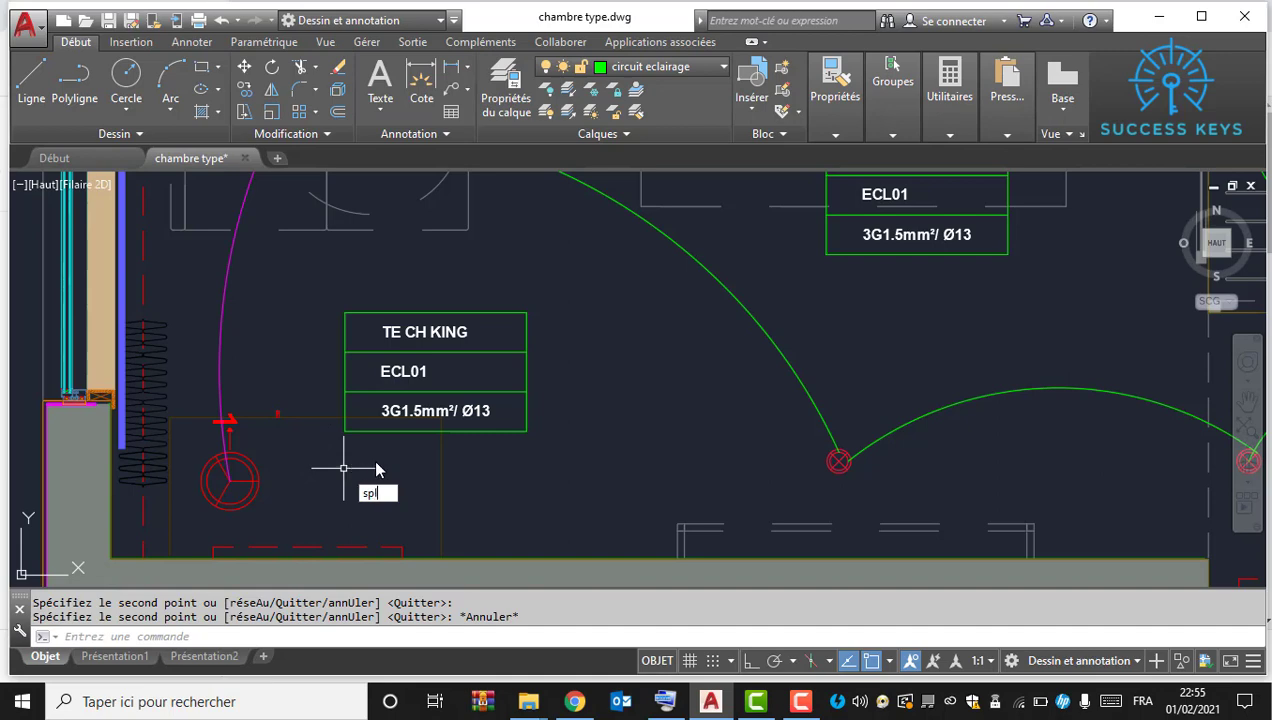
{"action": "type", "text": "pl"}
{"action": "key", "text": "Return"}
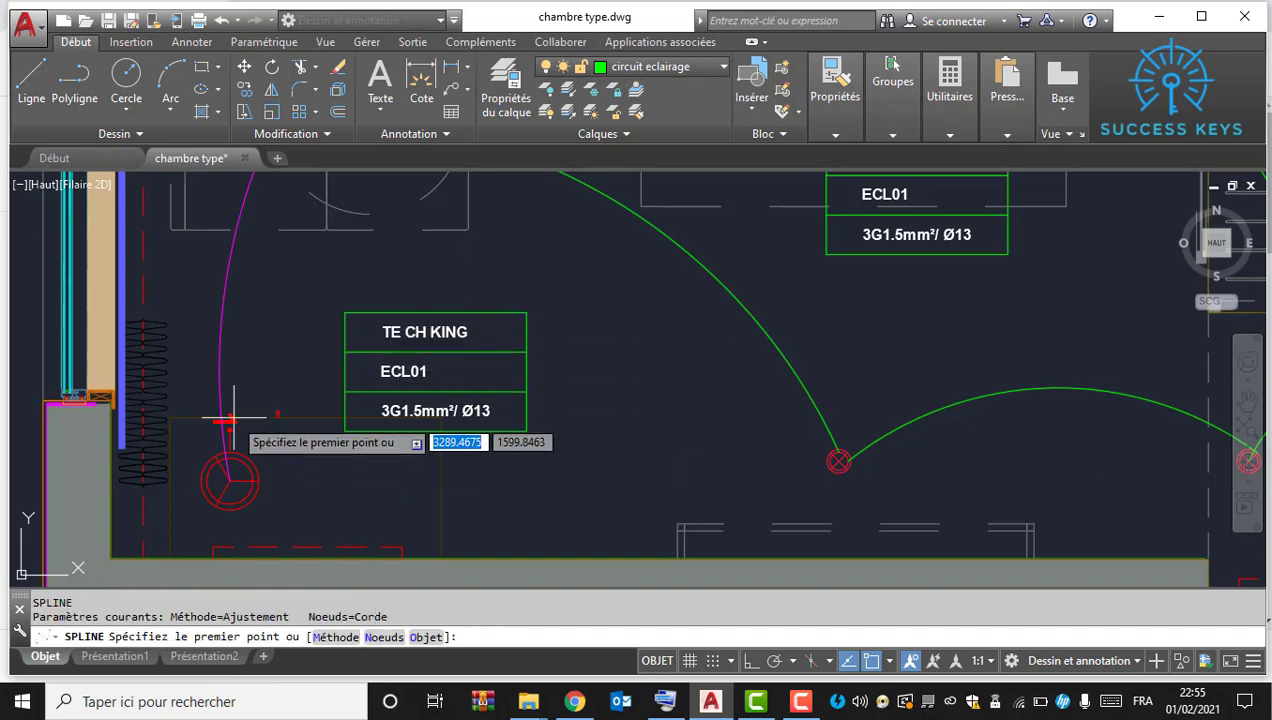
{"action": "left_click", "coordinate": [228, 482]}
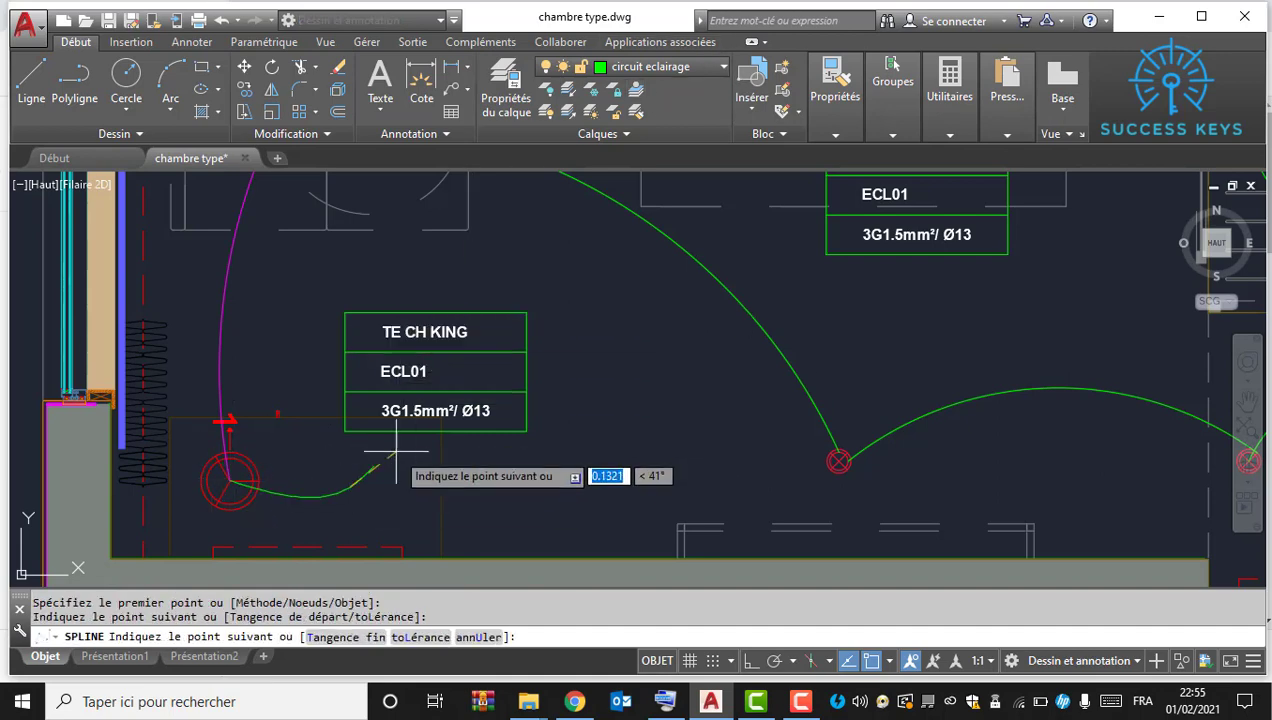
{"action": "left_click", "coordinate": [447, 433]}
{"action": "key", "text": "Return"}
Step: Draw a curved spline leader from the bottom edge of the bedroom's central label to the ceiling light below it
{"action": "scroll", "coordinate": [444, 435], "scroll_direction": "down", "scroll_amount": 4}
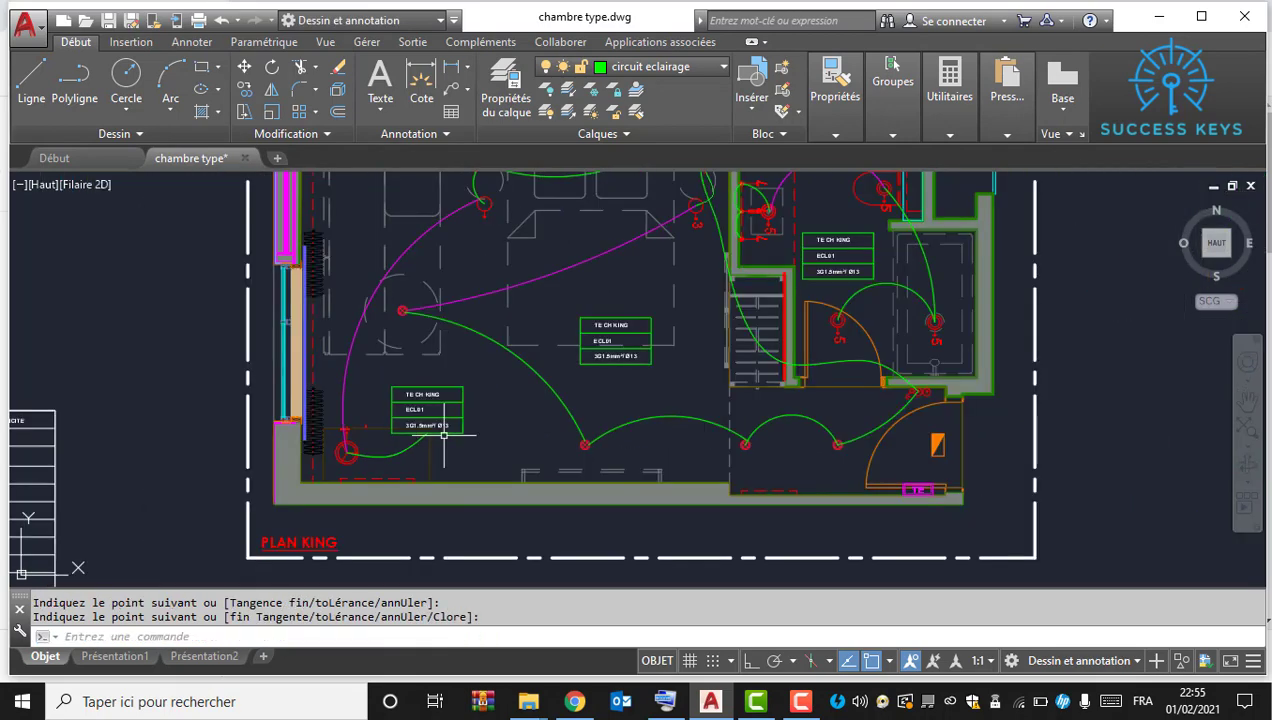
{"action": "scroll", "coordinate": [444, 435], "scroll_direction": "up", "scroll_amount": 3}
{"action": "key", "text": "Return"}
{"action": "left_click", "coordinate": [400, 410]}
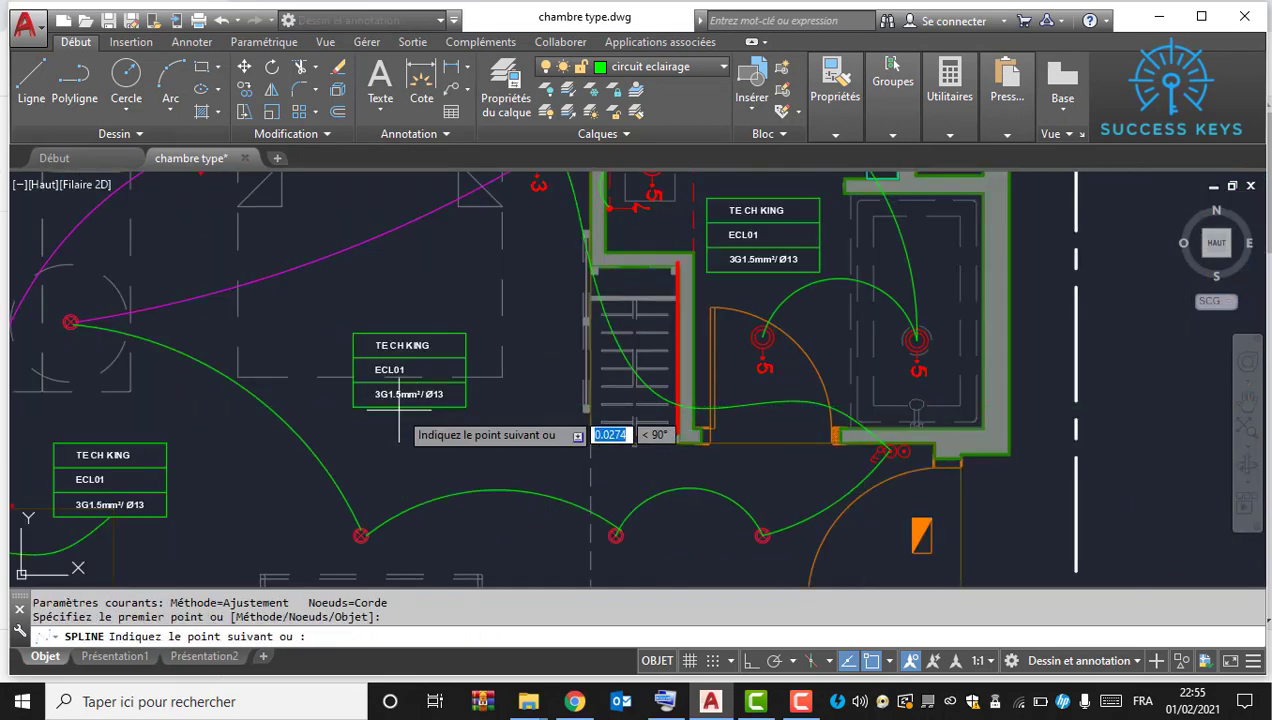
{"action": "left_click", "coordinate": [418, 442]}
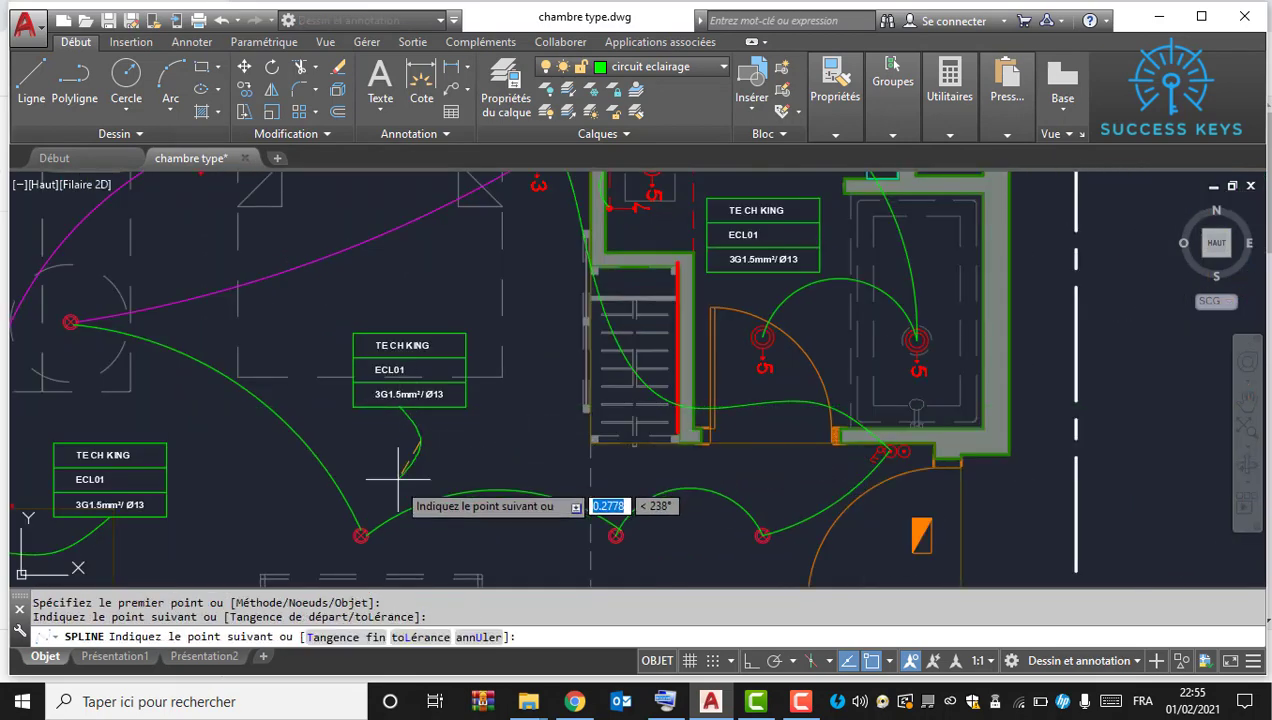
{"action": "left_click", "coordinate": [362, 531]}
{"action": "key", "text": "Return"}
Step: Draw a curved spline leader from the light by the bathroom door to the bottom edge of the bathroom label
{"action": "scroll", "coordinate": [443, 388], "scroll_direction": "down", "scroll_amount": 4}
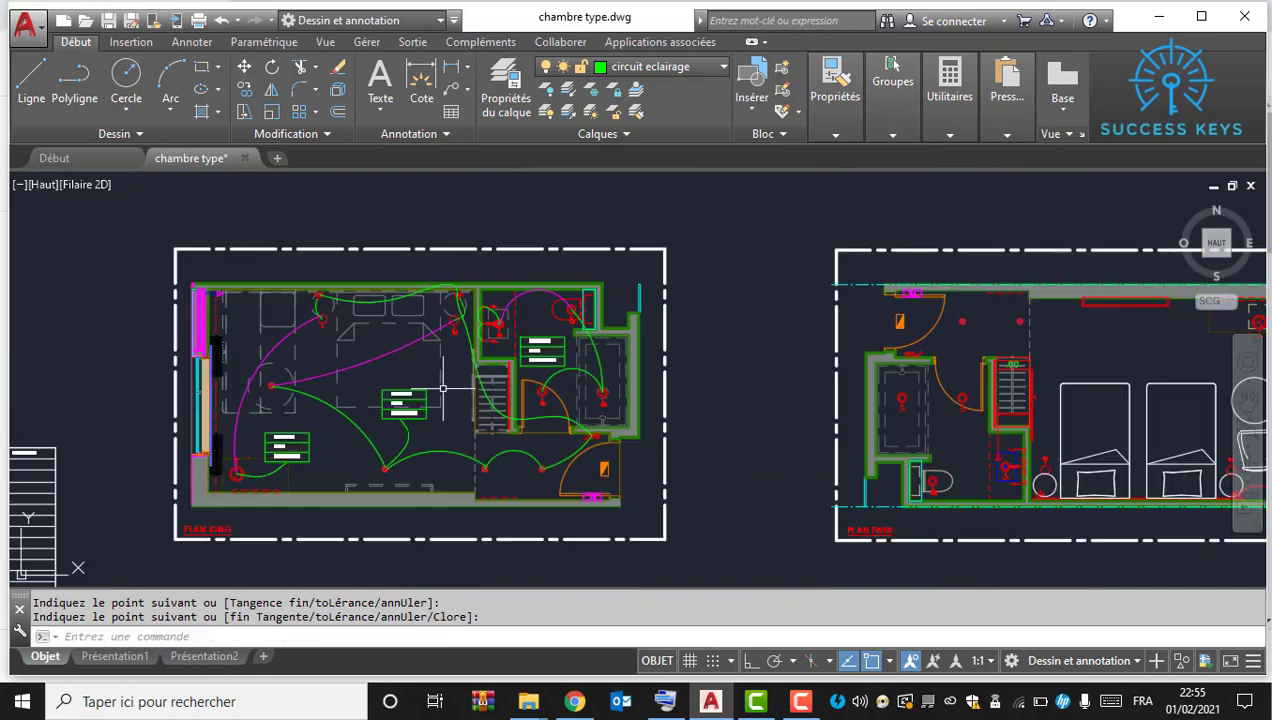
{"action": "middle_click_drag", "start_coordinate": [562, 354], "coordinate": [556, 420]}
{"action": "scroll", "coordinate": [555, 420], "scroll_direction": "up", "scroll_amount": 8}
{"action": "key", "text": "Return"}
{"action": "middle_click_drag", "start_coordinate": [477, 377], "coordinate": [293, 216]}
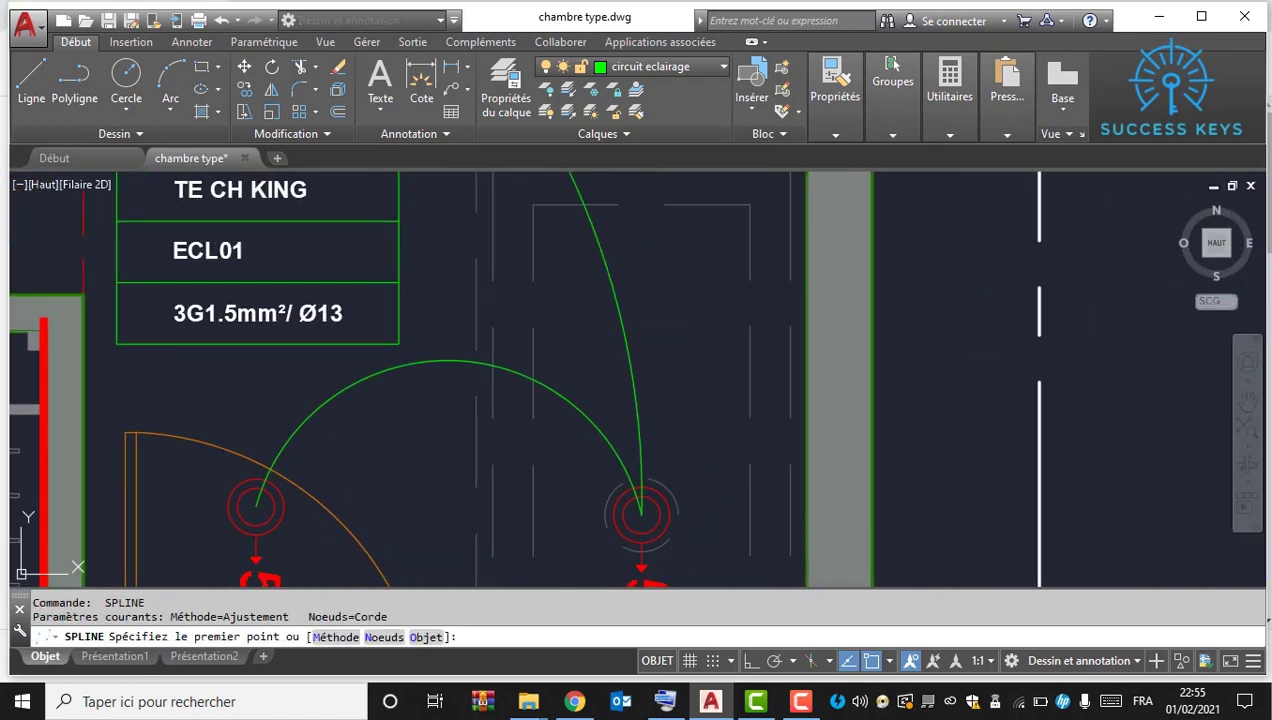
{"action": "scroll", "coordinate": [387, 395], "scroll_direction": "down", "scroll_amount": 3}
{"action": "left_click", "coordinate": [305, 465]}
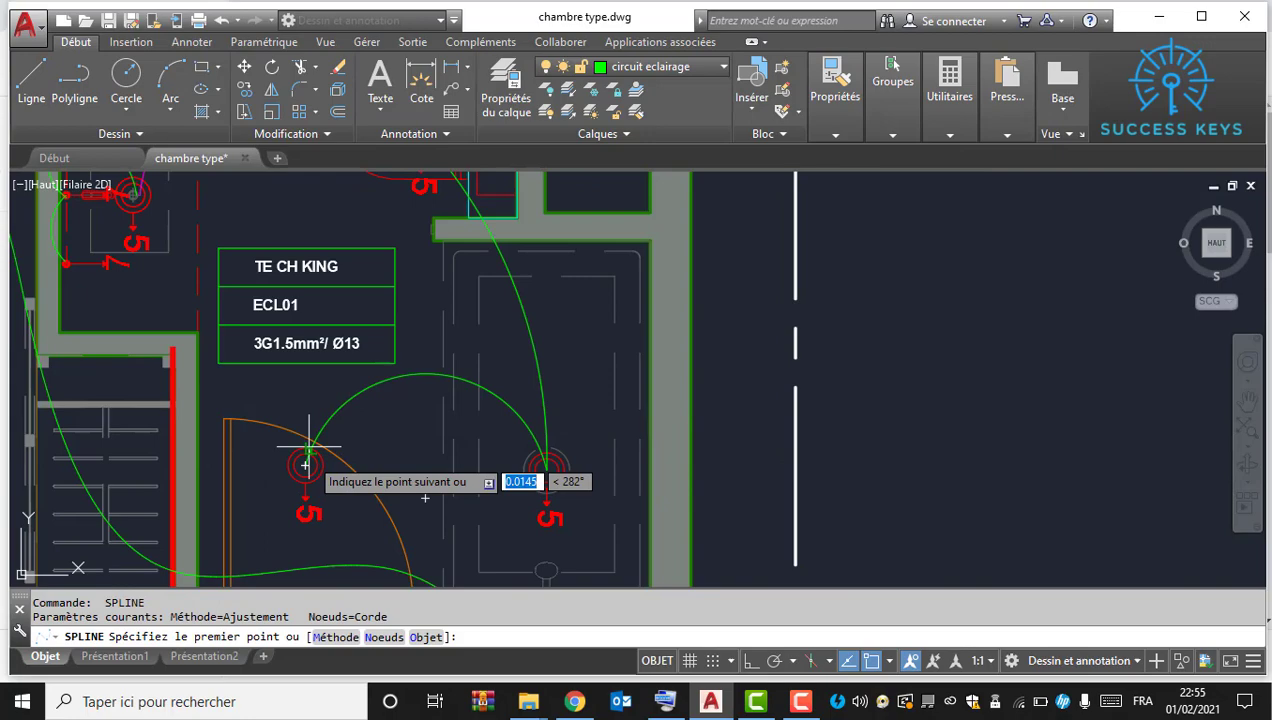
{"action": "left_click", "coordinate": [282, 399]}
{"action": "left_click", "coordinate": [307, 363]}
{"action": "key", "text": "Return"}
{"action": "scroll", "coordinate": [406, 353], "scroll_direction": "down", "scroll_amount": 4}
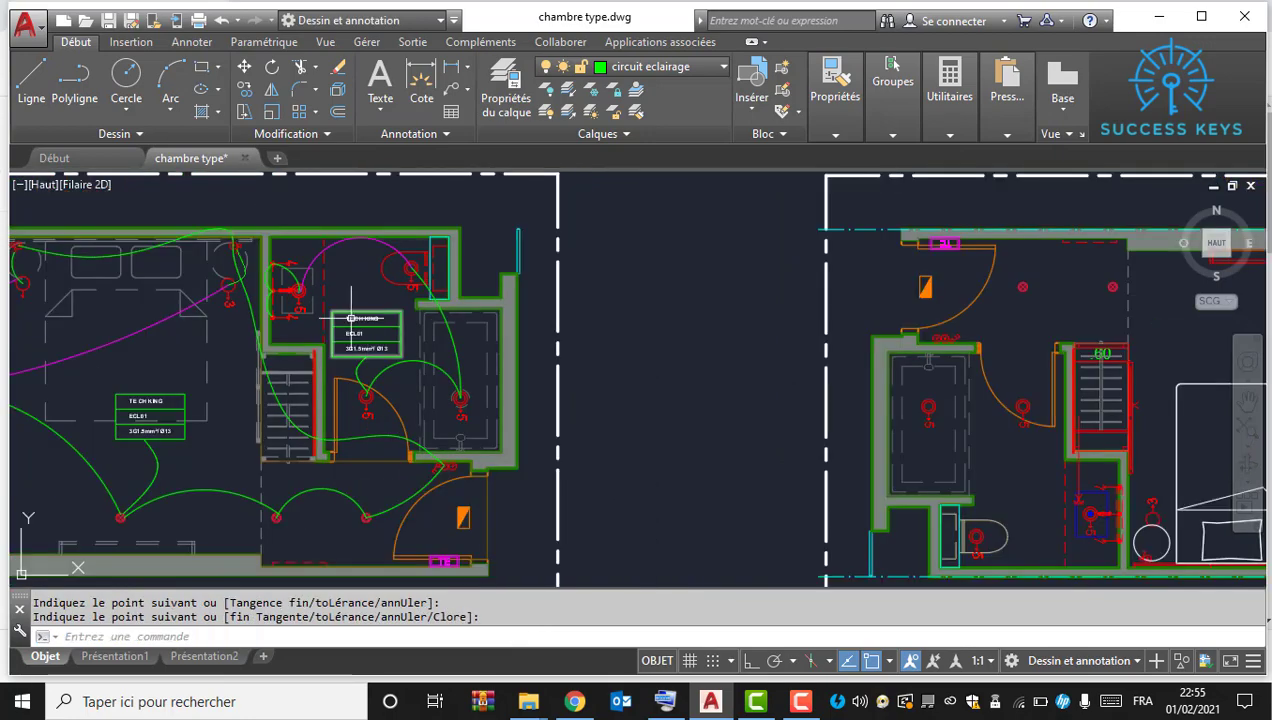
Step: Change the circuit number in the middle row of PLAN KING's lower-left label to ECL02
{"action": "middle_click_drag", "start_coordinate": [270, 371], "coordinate": [368, 397]}
{"action": "middle_click_drag", "start_coordinate": [181, 477], "coordinate": [357, 446]}
{"action": "scroll", "coordinate": [235, 473], "scroll_direction": "up", "scroll_amount": 6}
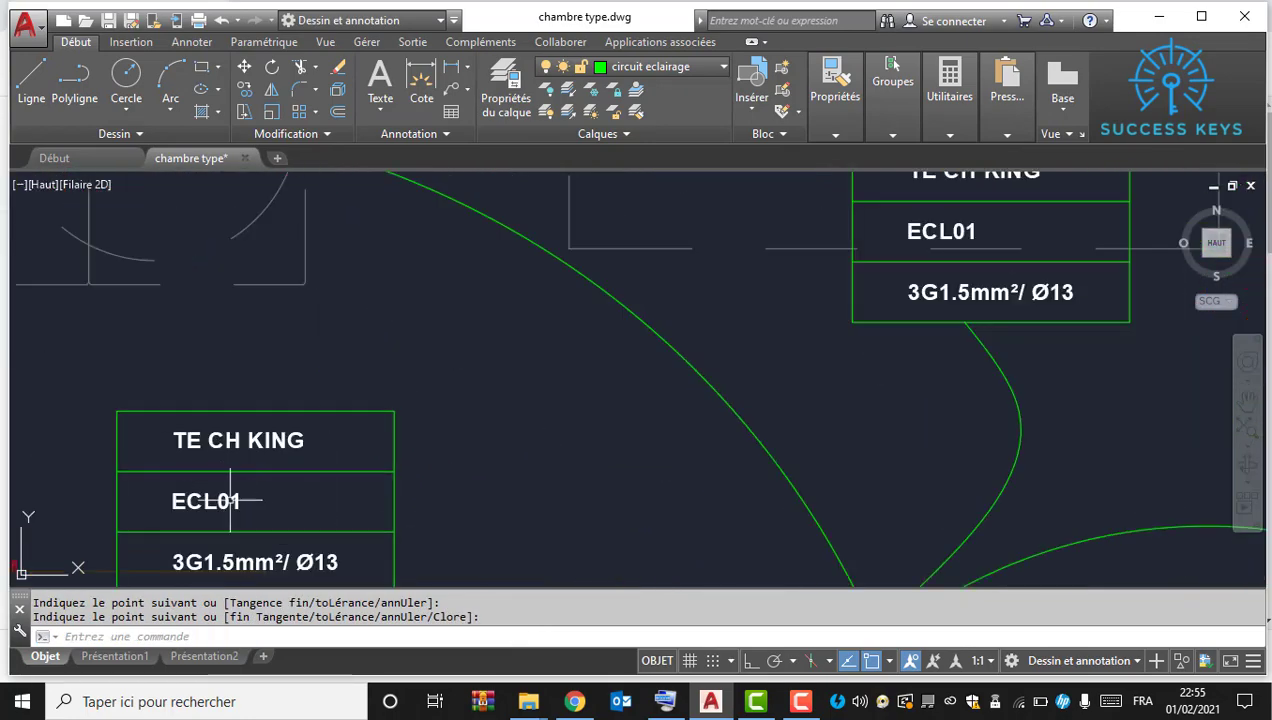
{"action": "key", "text": "Return"}
{"action": "double_click", "coordinate": [258, 518]}
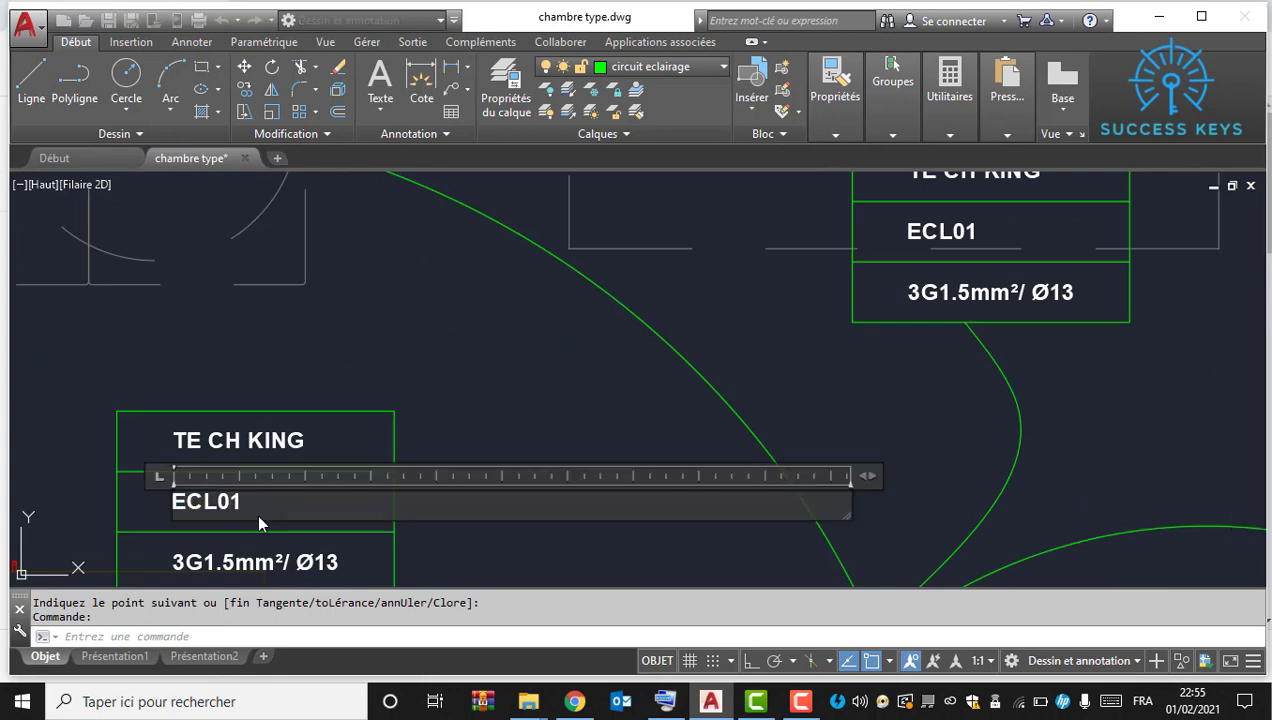
{"action": "key", "text": "BackSpace"}
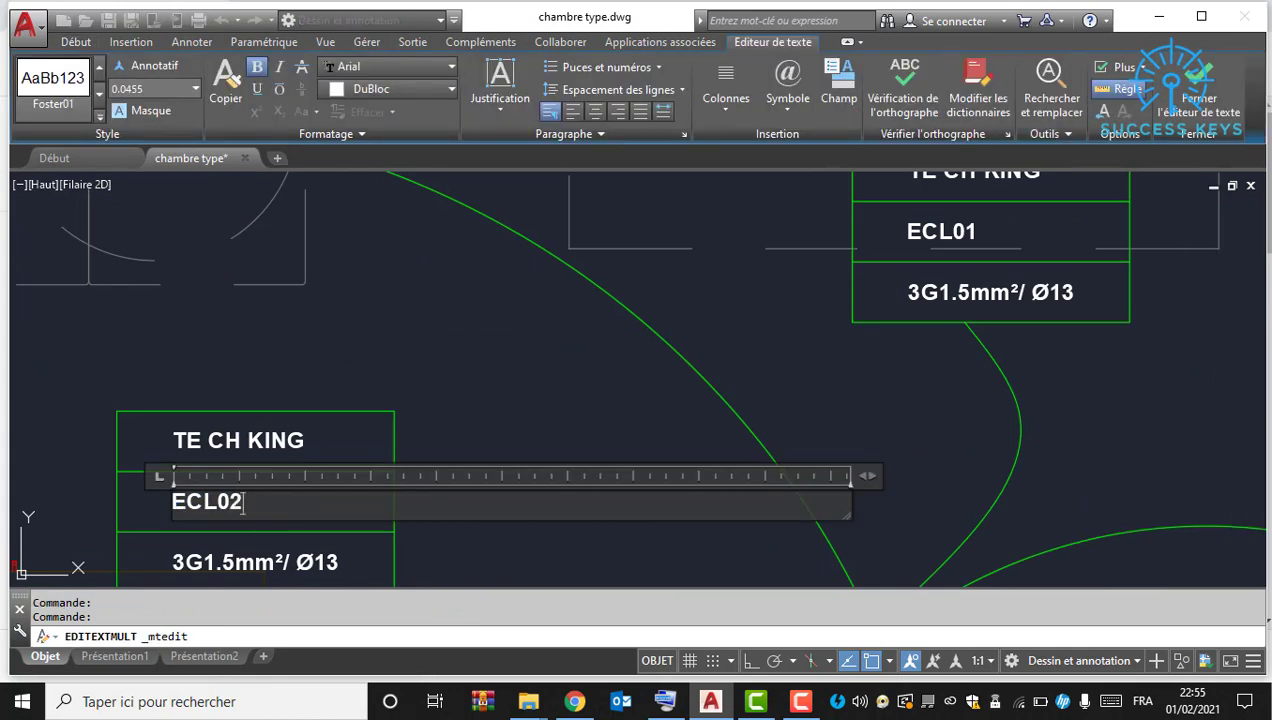
{"action": "left_click", "coordinate": [480, 390]}
Step: Change the circuit number in the middle row of the bedroom's central label to ECL03
{"action": "middle_click_drag", "start_coordinate": [929, 344], "coordinate": [622, 517]}
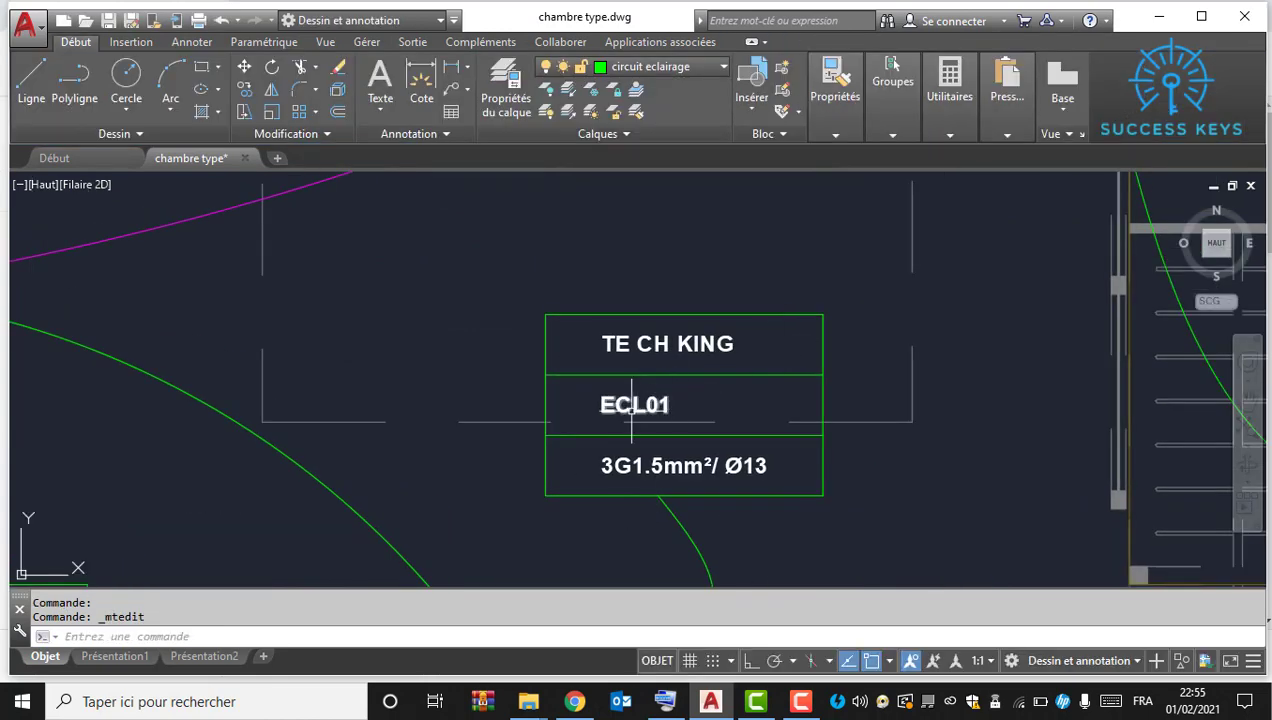
{"action": "double_click", "coordinate": [679, 408]}
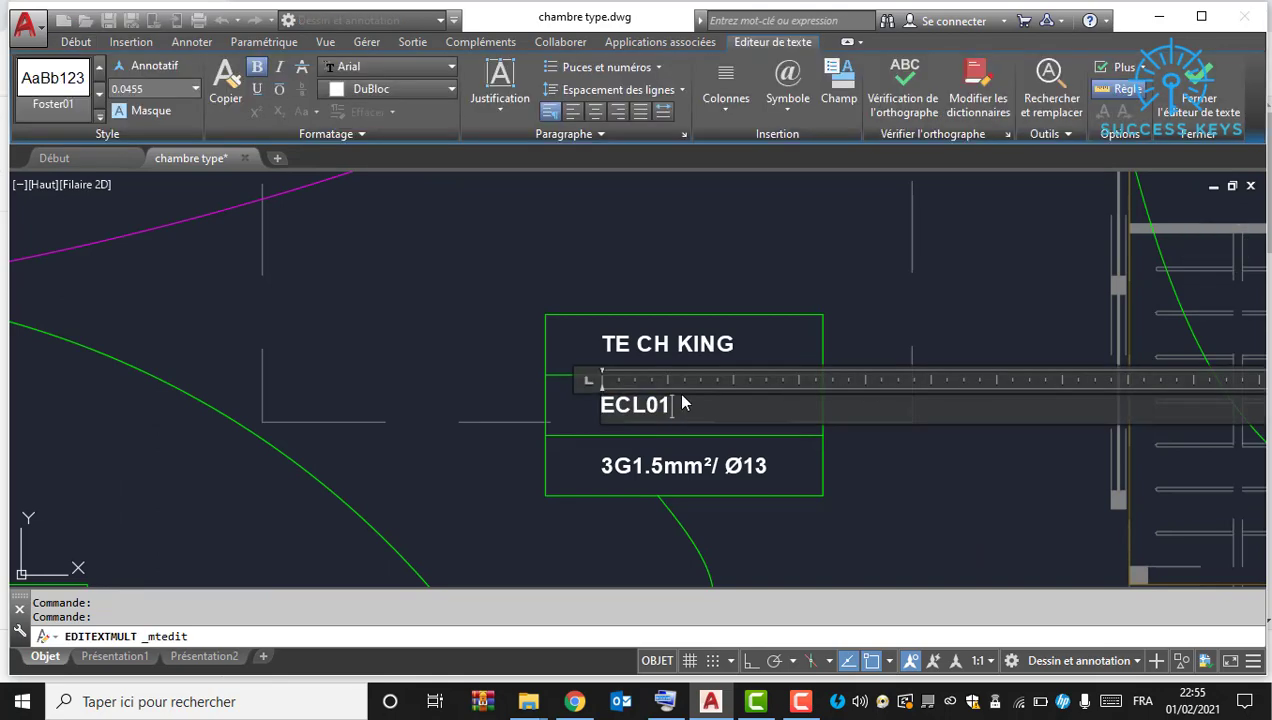
{"action": "key", "text": "Escape"}
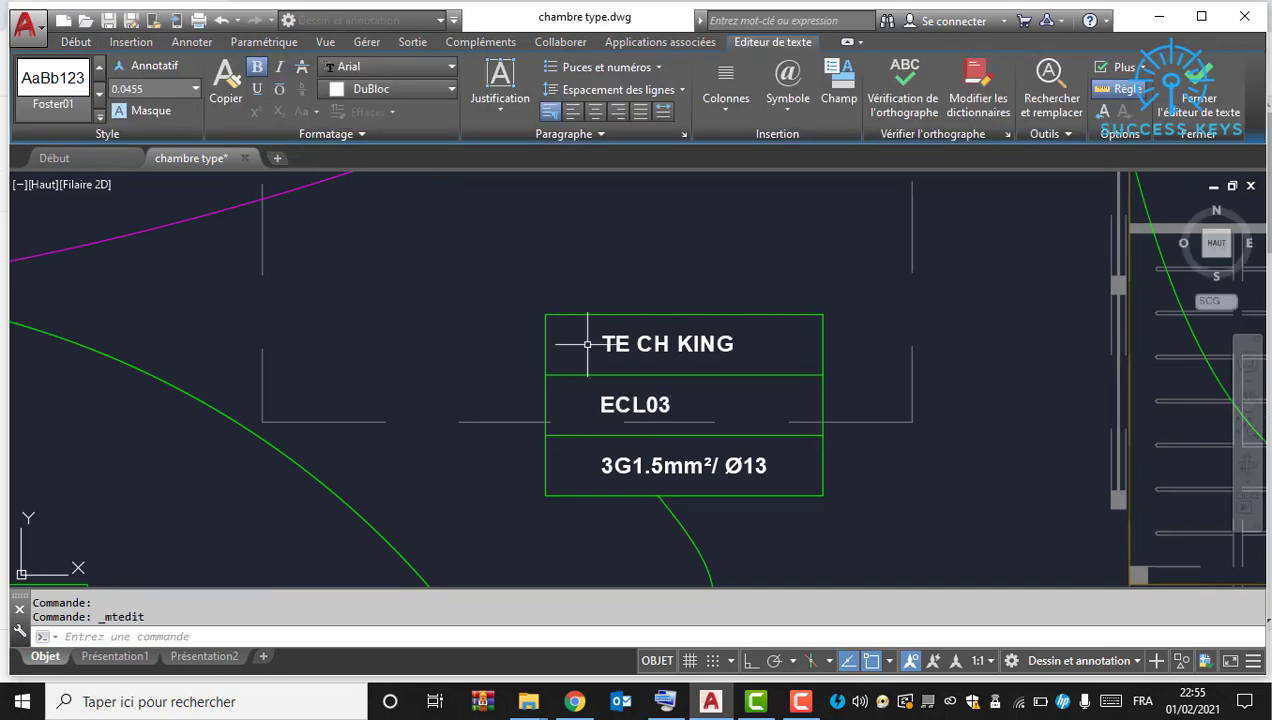
Step: Save the drawing with the completed PLAN KING lighting labels
{"action": "scroll", "coordinate": [549, 343], "scroll_direction": "down", "scroll_amount": 5}
{"action": "middle_click_drag", "start_coordinate": [549, 343], "coordinate": [555, 395]}
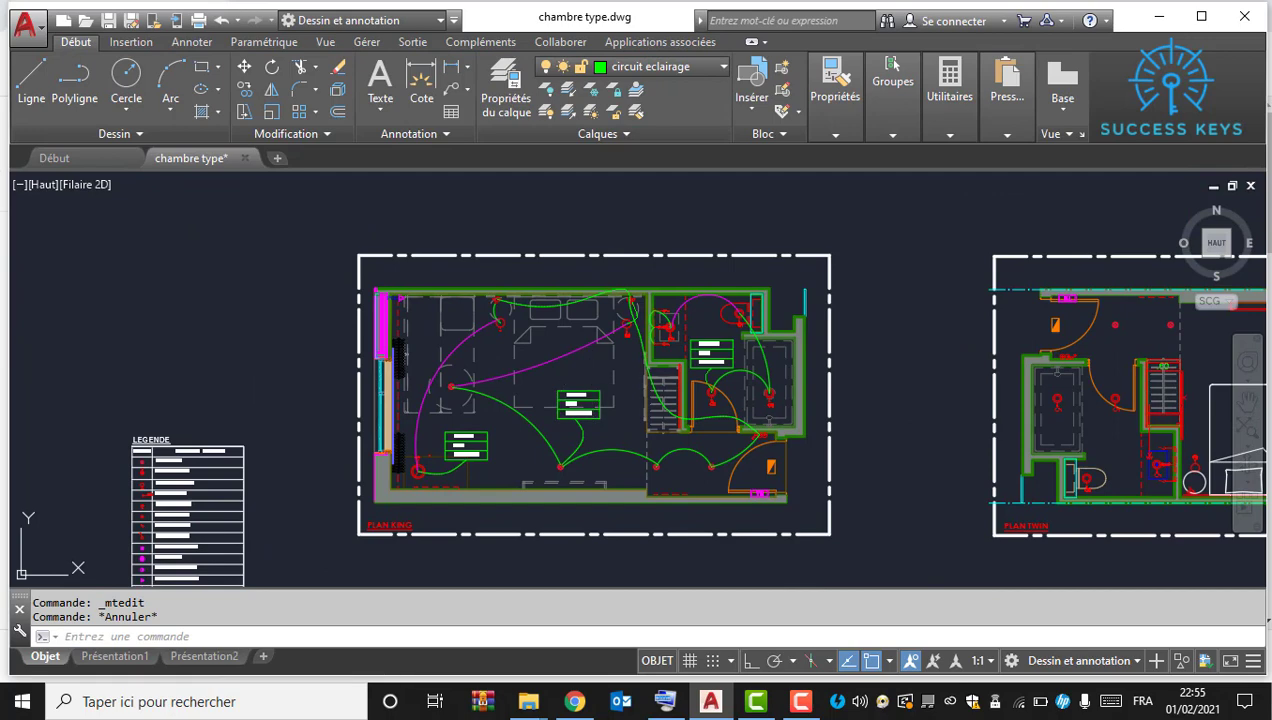
{"action": "key", "text": "ctrl+s"}
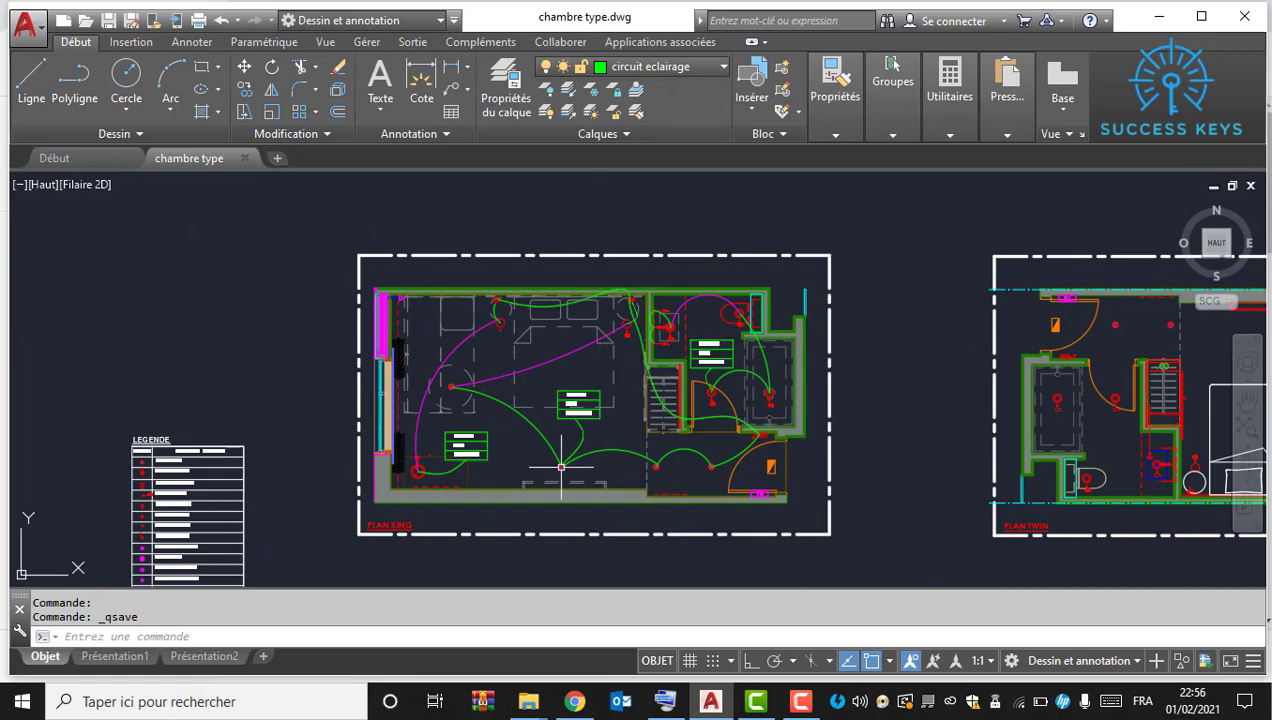
Step: For the lower PLAN KING socket plan, make circuit PRD the current layer and set the current object colour to Bleu
{"action": "mouse_move", "coordinate": [558, 464]}
{"action": "middle_mouse_down"}
{"action": "mouse_move", "coordinate": [534, 373]}
{"action": "mouse_move", "coordinate": [534, 304]}
{"action": "middle_mouse_up"}
{"action": "scroll", "coordinate": [500, 355], "scroll_direction": "down", "scroll_amount": 2}
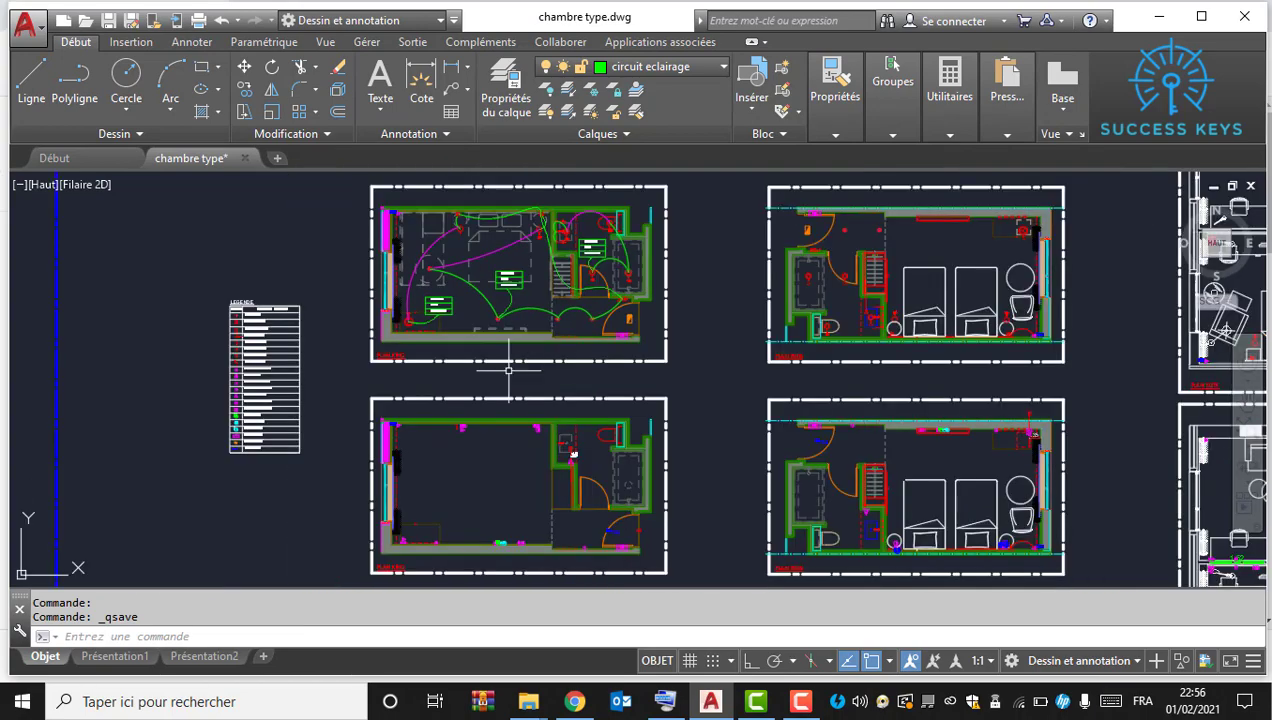
{"action": "middle_click_drag", "start_coordinate": [529, 455], "coordinate": [525, 385]}
{"action": "scroll", "coordinate": [560, 410], "scroll_direction": "up", "scroll_amount": 2}
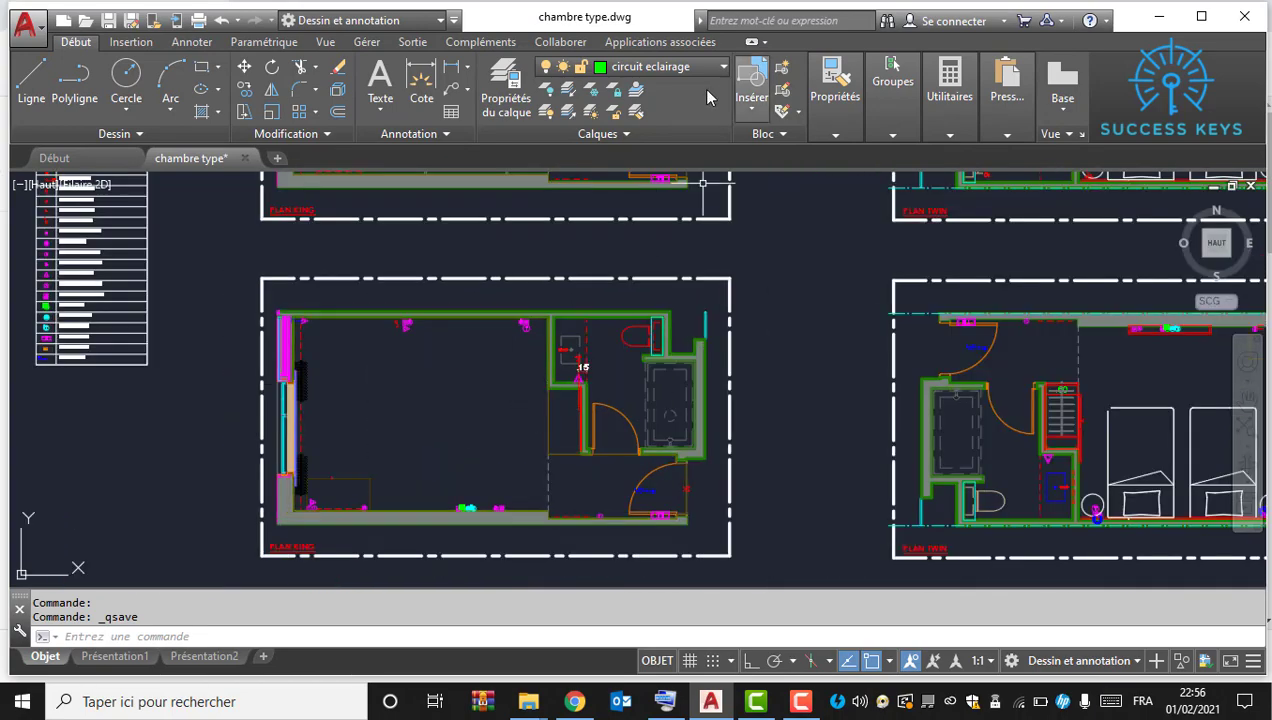
{"action": "left_click", "coordinate": [650, 66]}
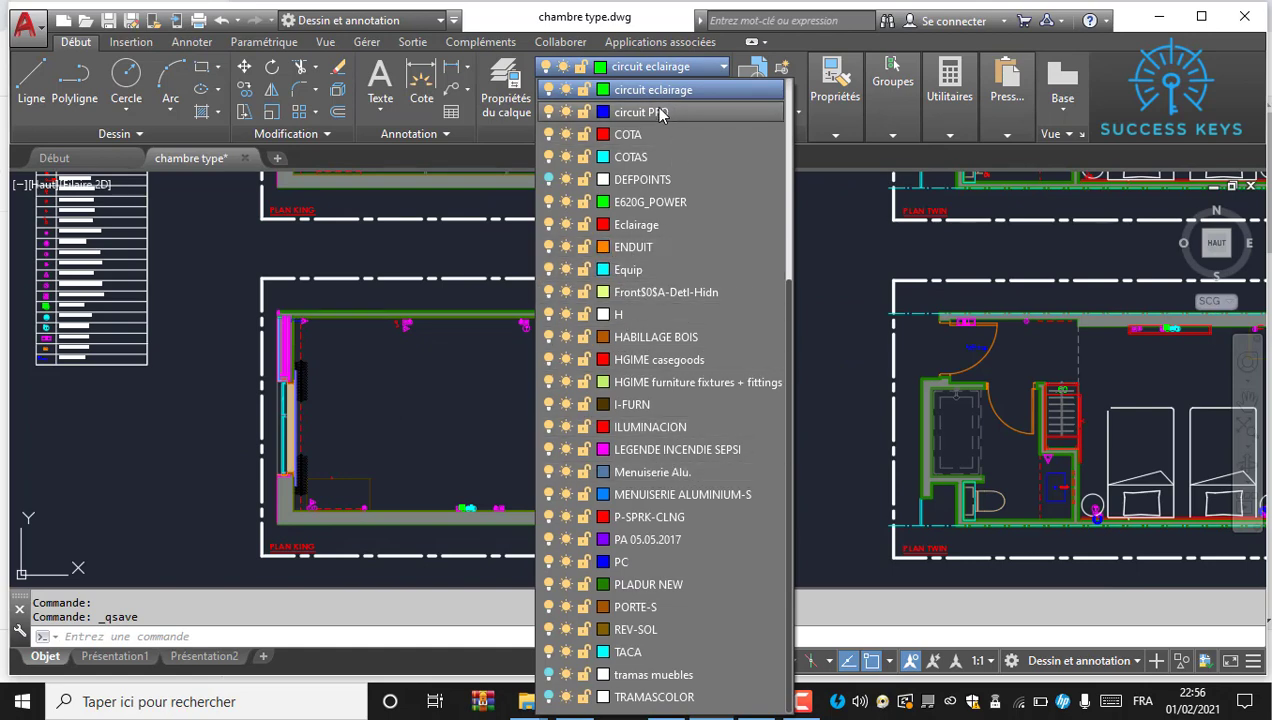
{"action": "left_click", "coordinate": [662, 113]}
{"action": "mouse_move", "coordinate": [893, 100]}
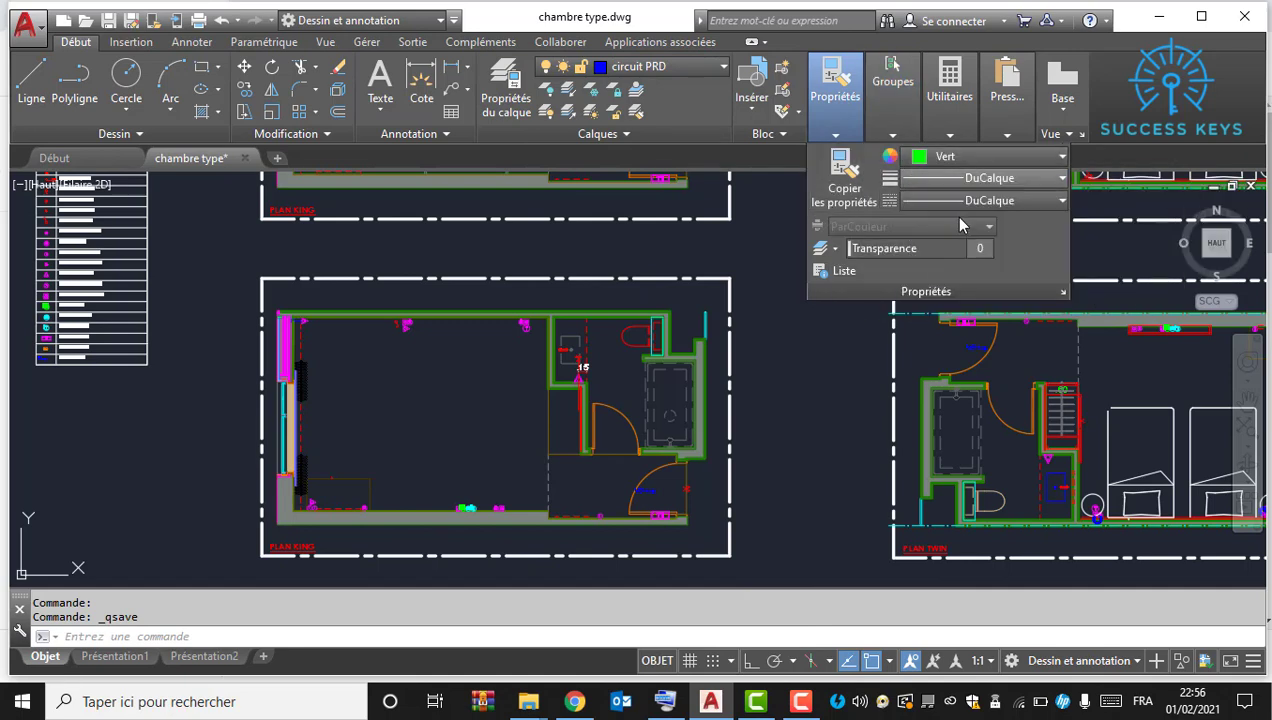
{"action": "left_click", "coordinate": [985, 156]}
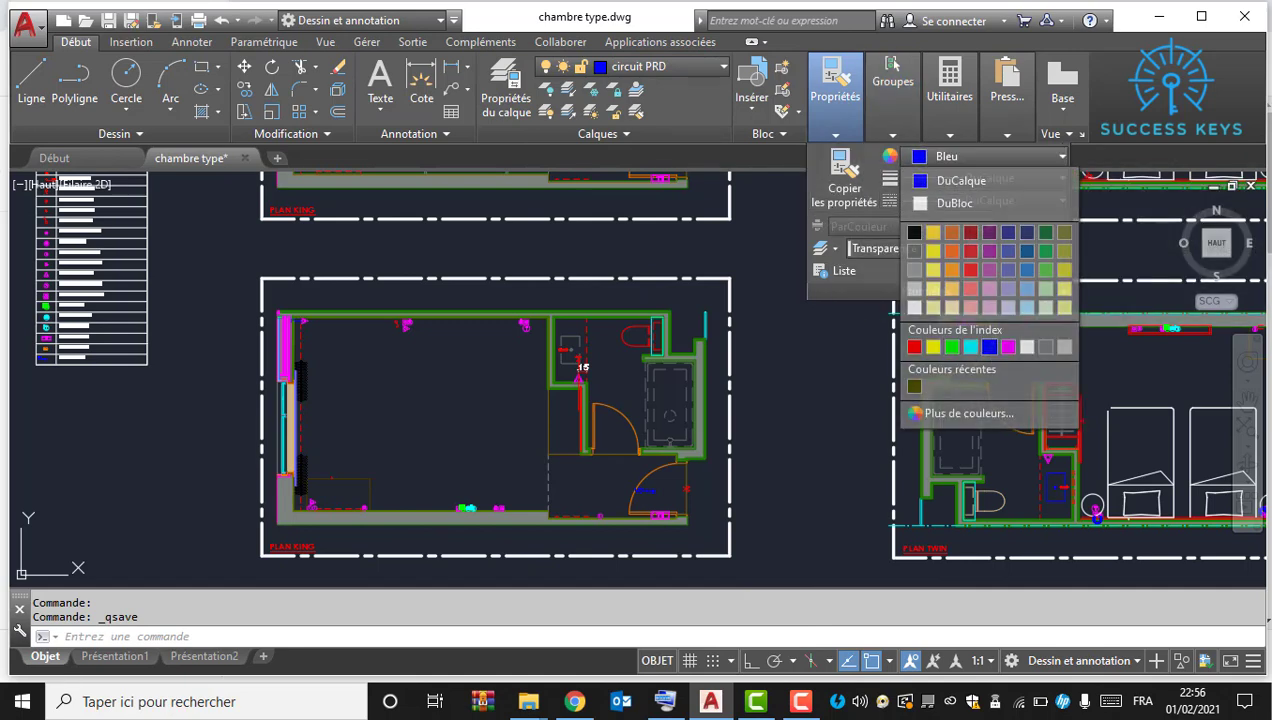
{"action": "key", "text": "Escape"}
{"action": "key", "text": "Escape"}
{"action": "scroll", "coordinate": [449, 355], "scroll_direction": "up", "scroll_amount": 3}
{"action": "scroll", "coordinate": [605, 445], "scroll_direction": "down", "scroll_amount": 1}
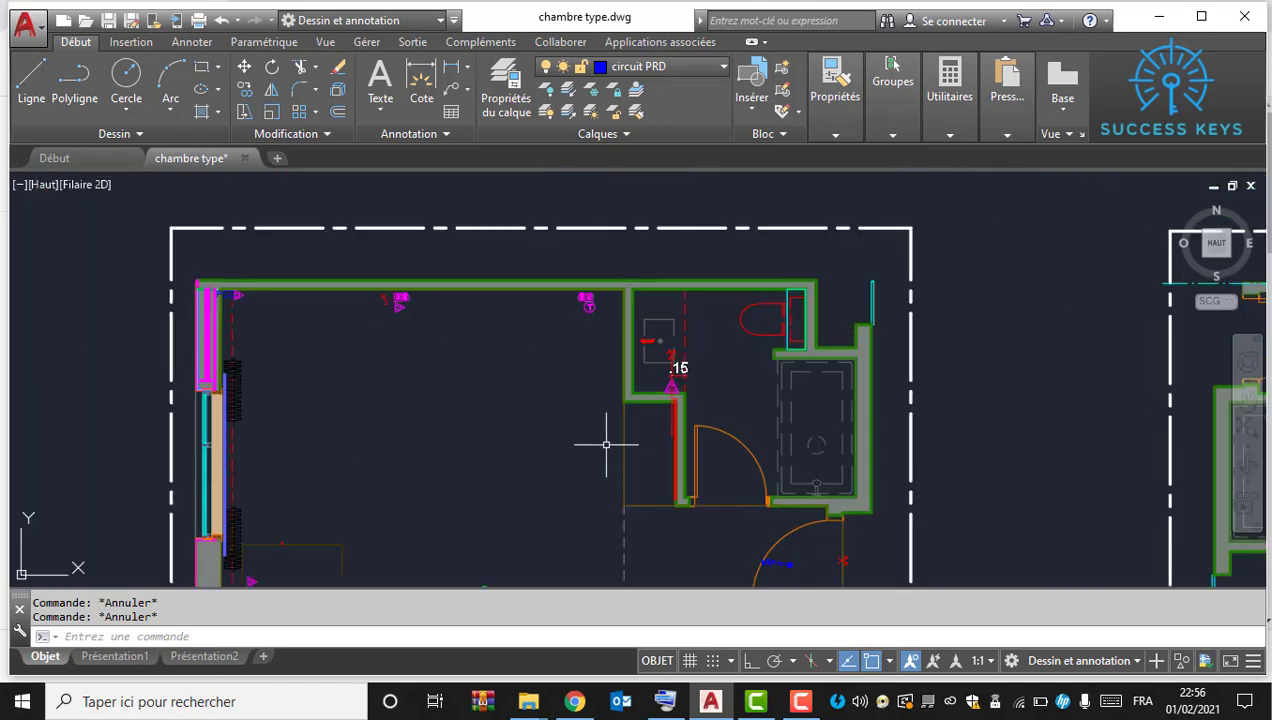
{"action": "mouse_move", "coordinate": [653, 417]}
{"action": "middle_mouse_down"}
{"action": "mouse_move", "coordinate": [595, 301]}
{"action": "mouse_move", "coordinate": [609, 335]}
{"action": "middle_mouse_up"}
{"action": "scroll", "coordinate": [609, 335], "scroll_direction": "up", "scroll_amount": 4}
{"action": "scroll", "coordinate": [531, 326], "scroll_direction": "down", "scroll_amount": 4}
{"action": "middle_click_drag", "start_coordinate": [513, 370], "coordinate": [545, 396]}
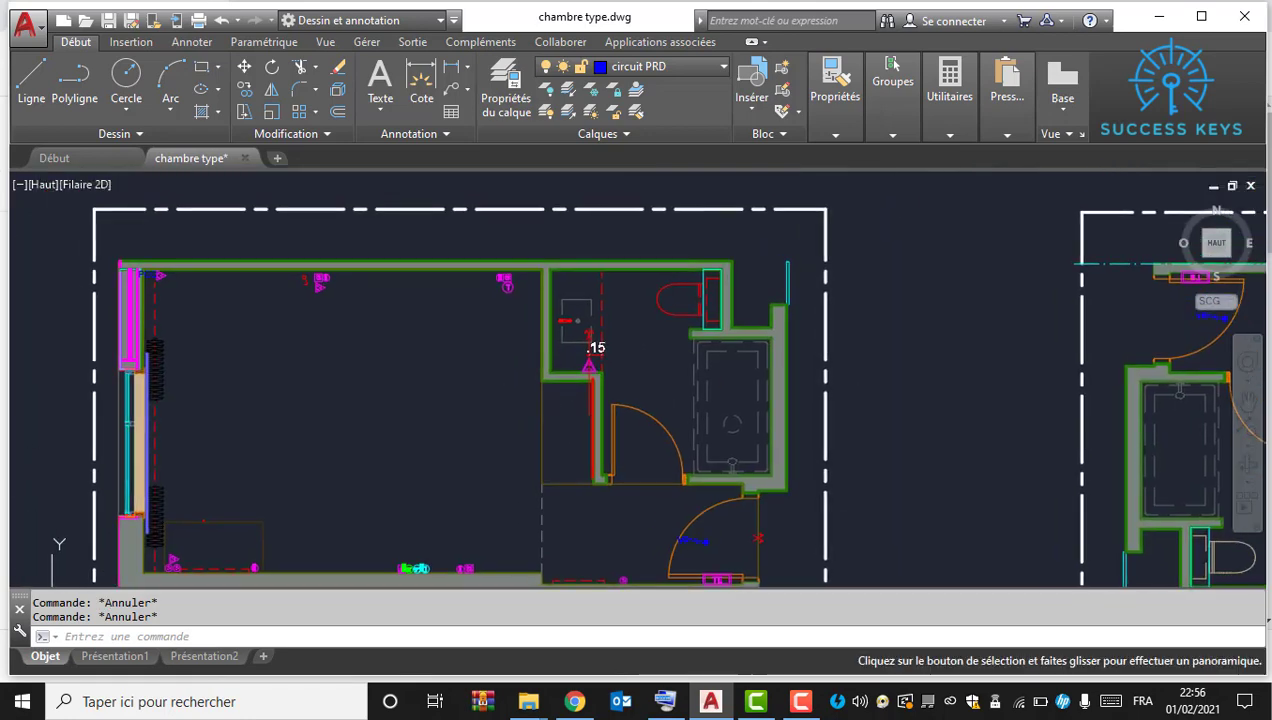